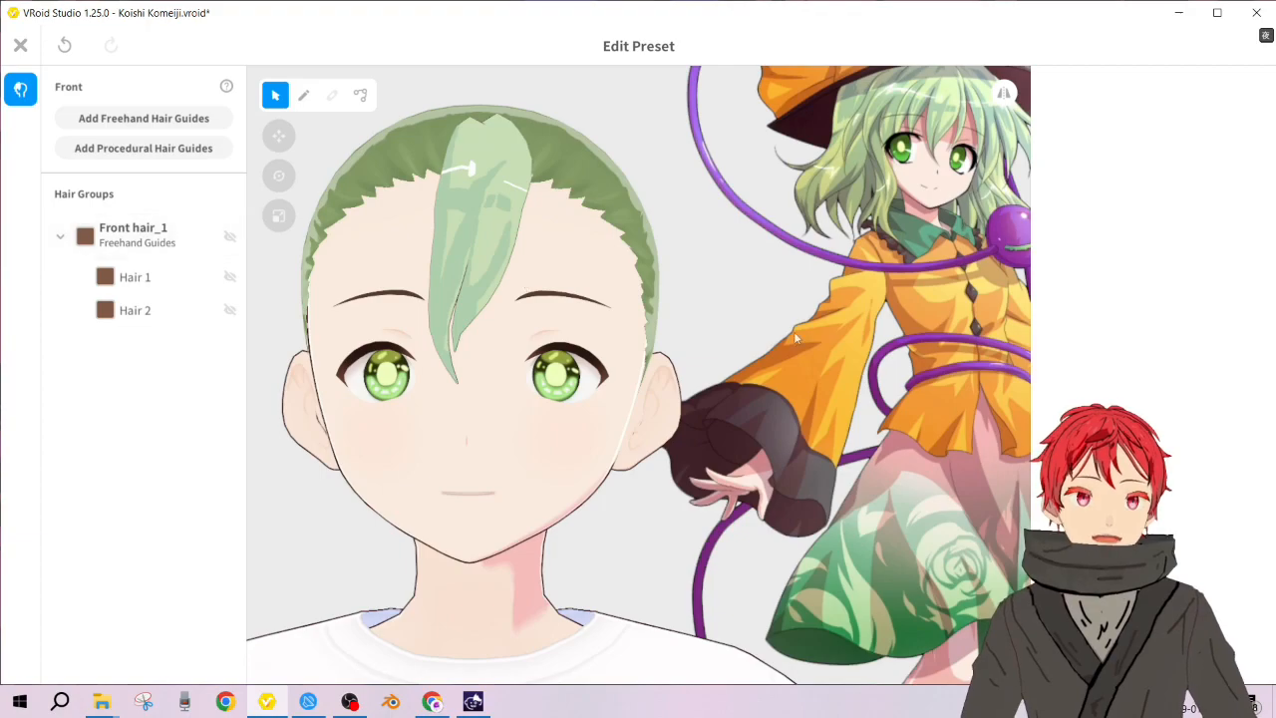
{"action": "scroll", "coordinate": [795, 339], "scroll_direction": "down", "scroll_amount": 3}
{"action": "scroll", "coordinate": [559, 165], "scroll_direction": "up", "scroll_amount": 6}
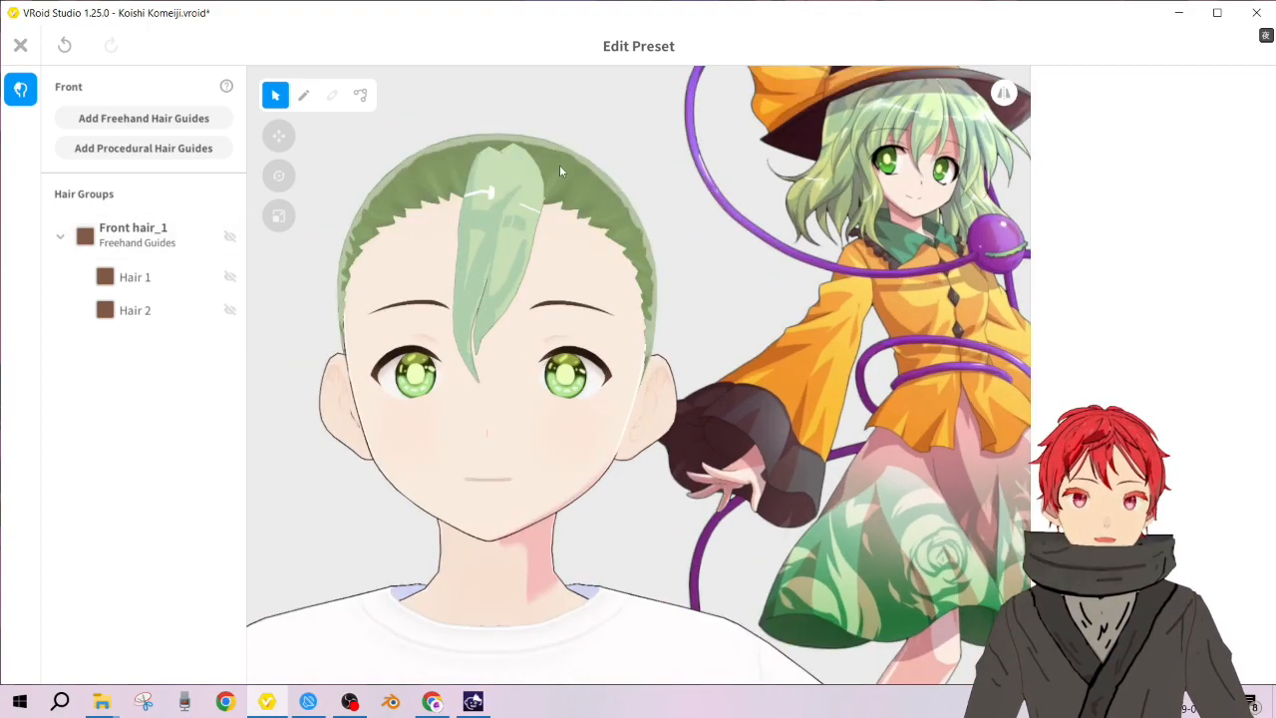
{"action": "scroll", "coordinate": [469, 149], "scroll_direction": "down", "scroll_amount": 3}
{"action": "scroll", "coordinate": [498, 171], "scroll_direction": "up", "scroll_amount": 2}
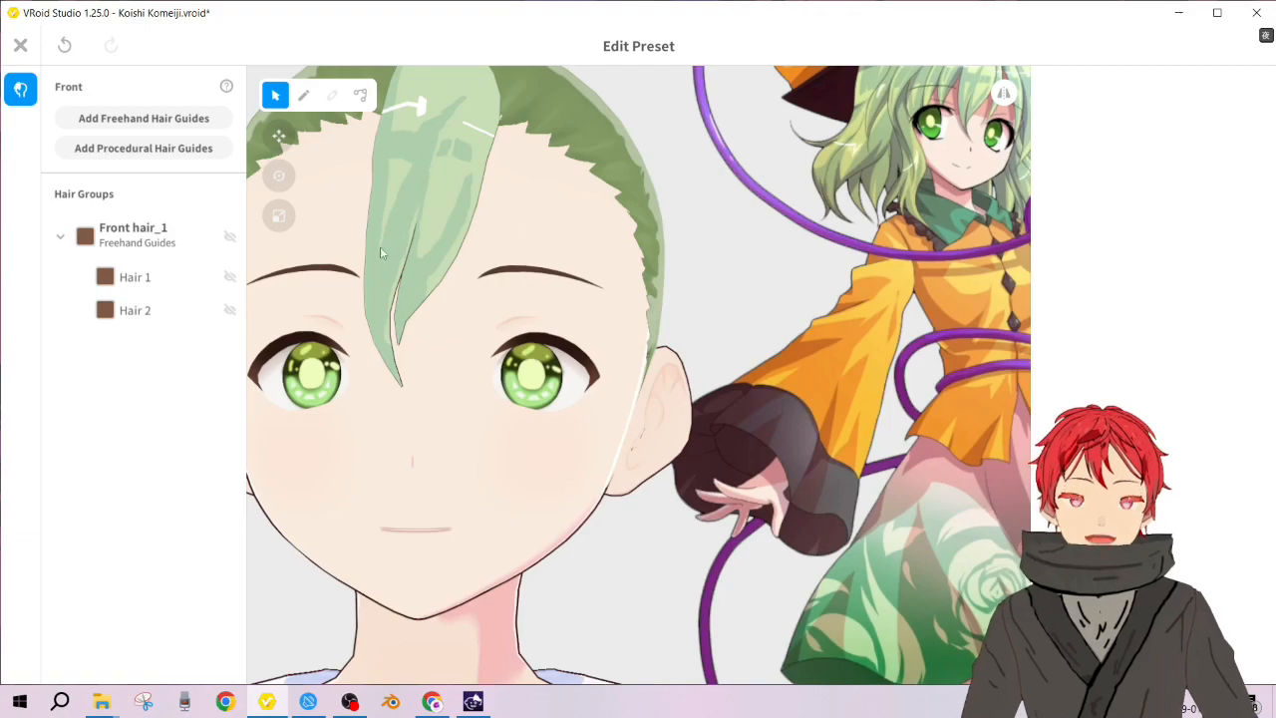
{"action": "scroll", "coordinate": [830, 275], "scroll_direction": "down", "scroll_amount": 3}
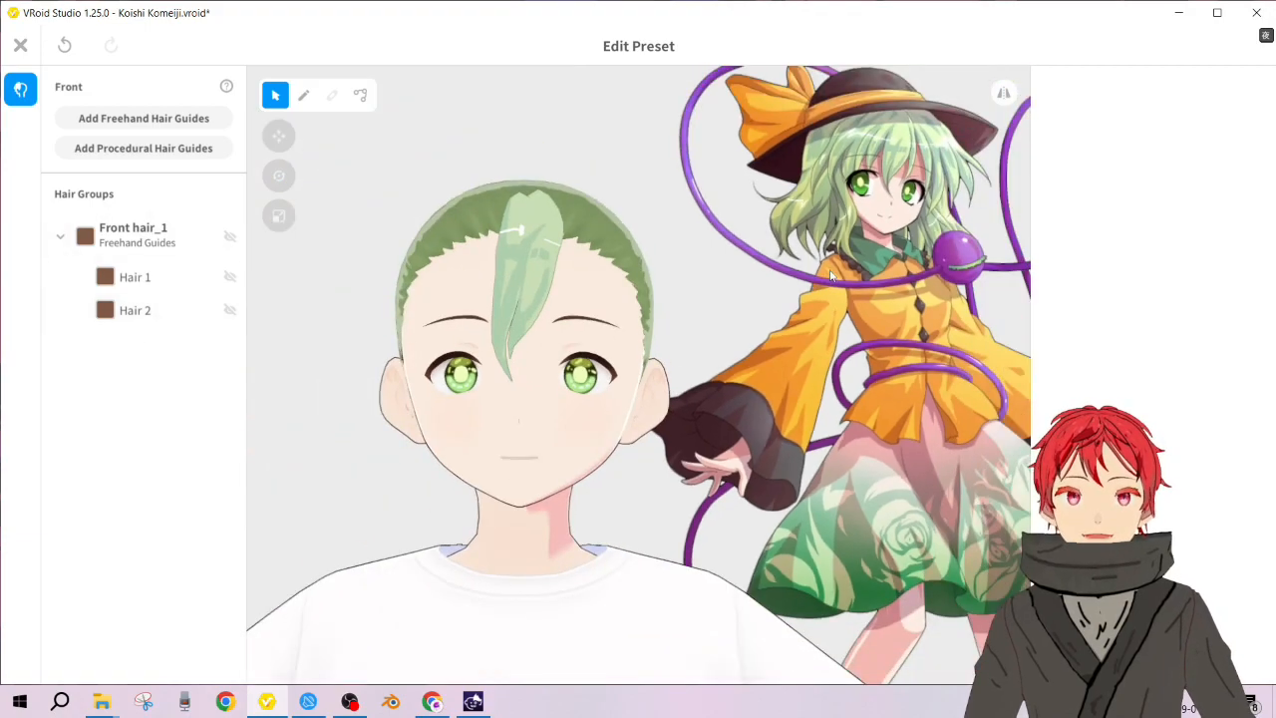
{"action": "scroll", "coordinate": [830, 276], "scroll_direction": "up", "scroll_amount": 2}
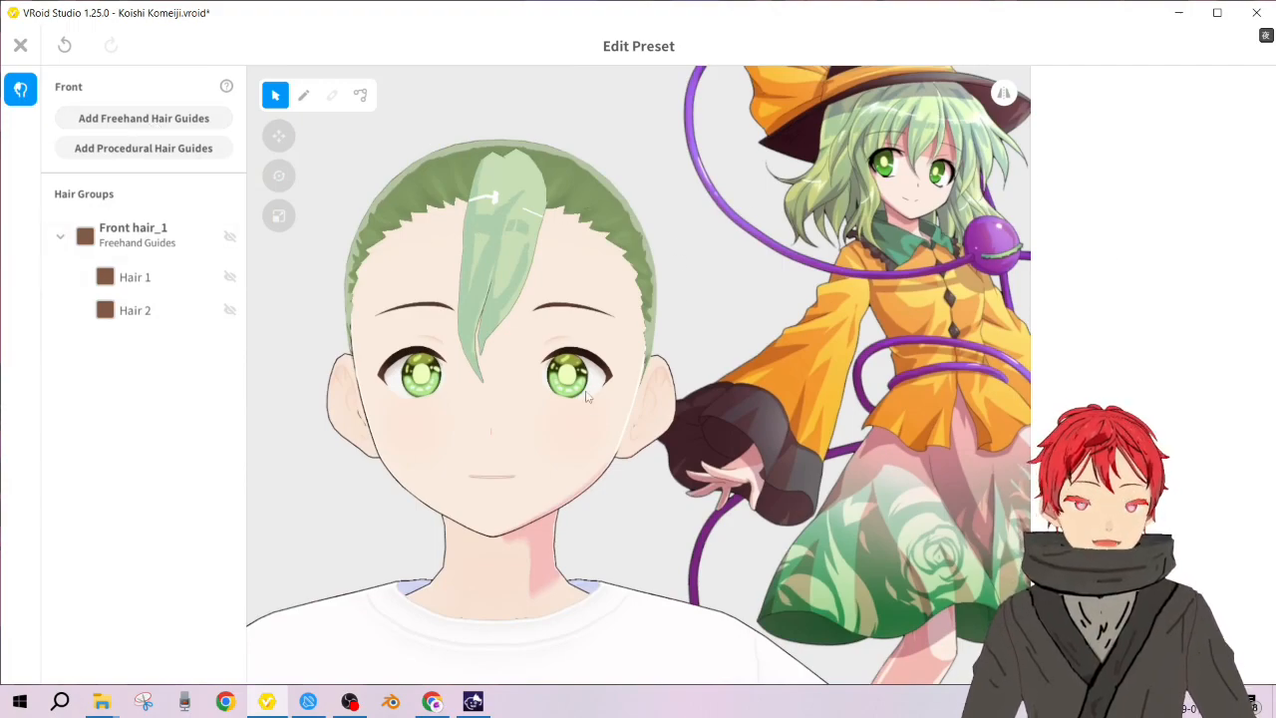
Step: Add a new freehand hair guide group, collapse the Front hair_1 group and select the new one
{"action": "left_click", "coordinate": [144, 125]}
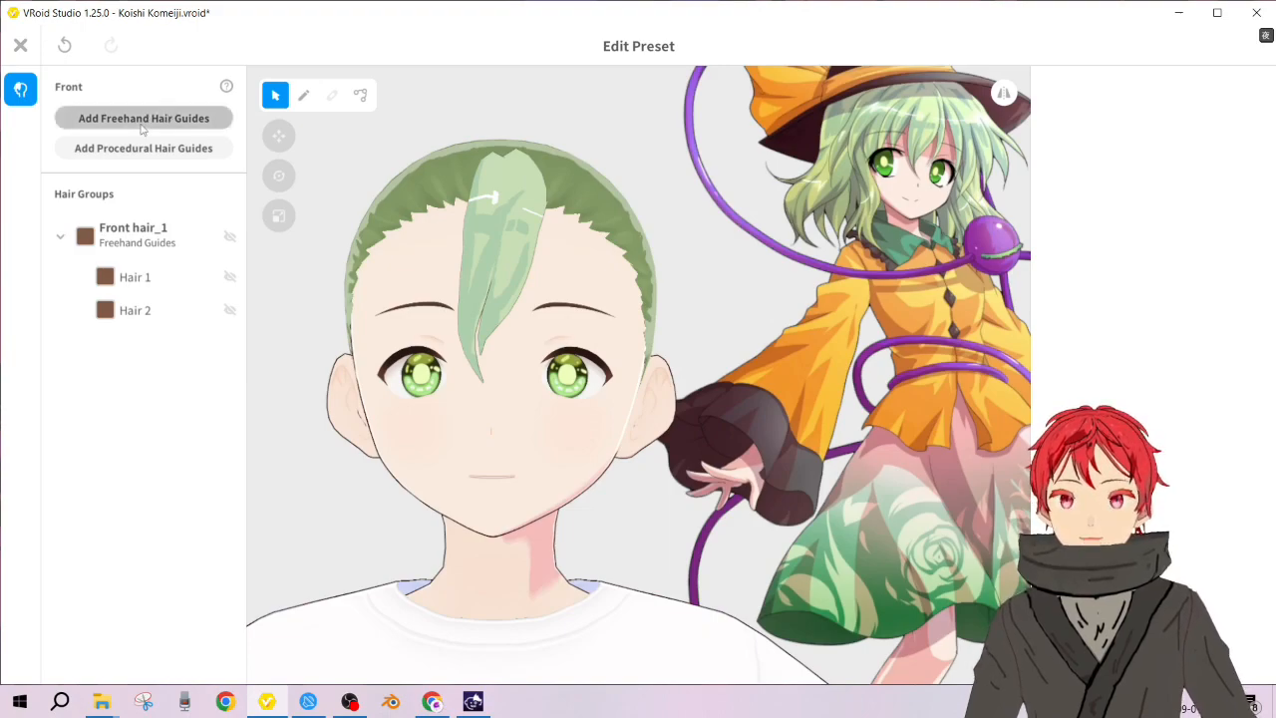
{"action": "left_click", "coordinate": [60, 240]}
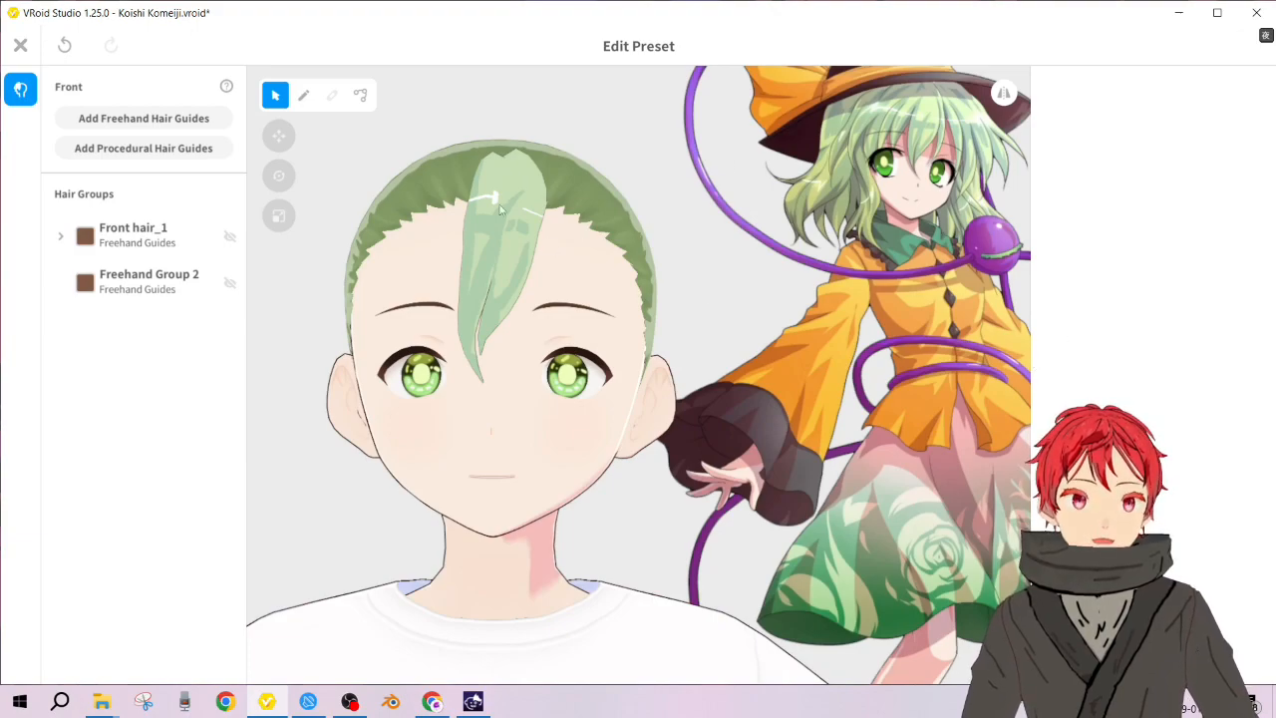
{"action": "left_click", "coordinate": [140, 291]}
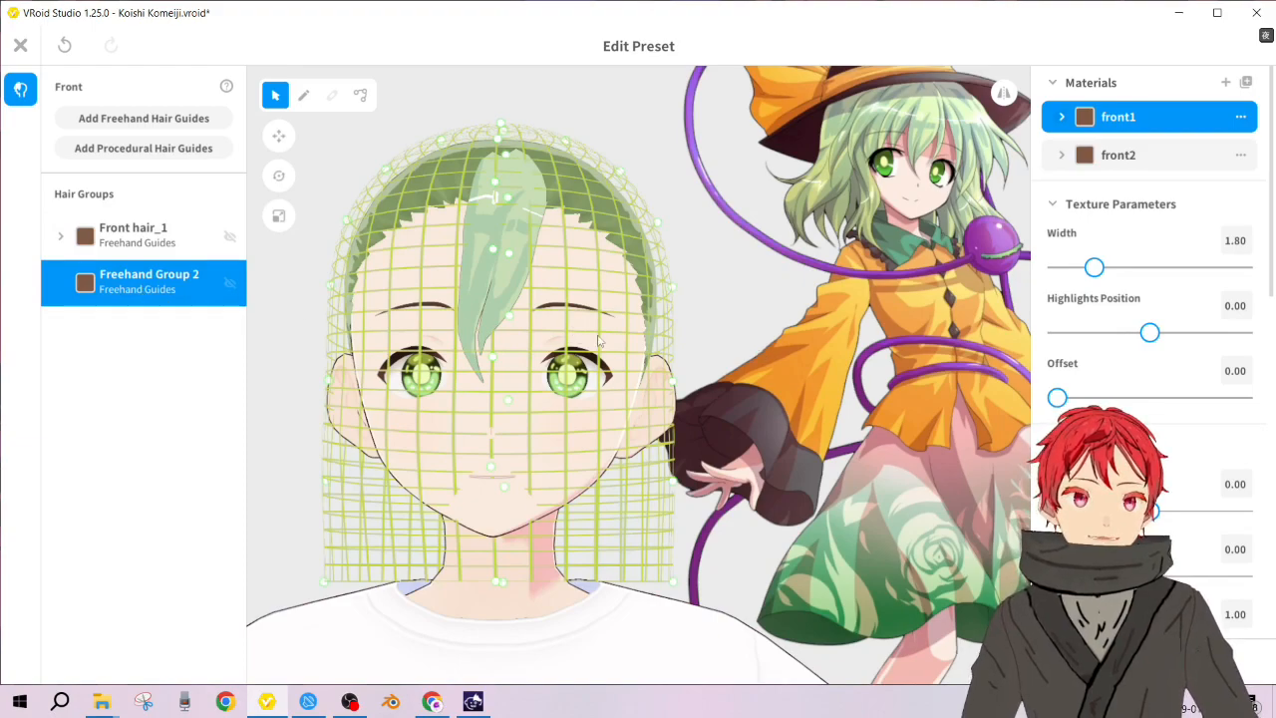
Step: Rename the new freehand hair group as Front hair_2L
{"action": "right_click", "coordinate": [151, 286]}
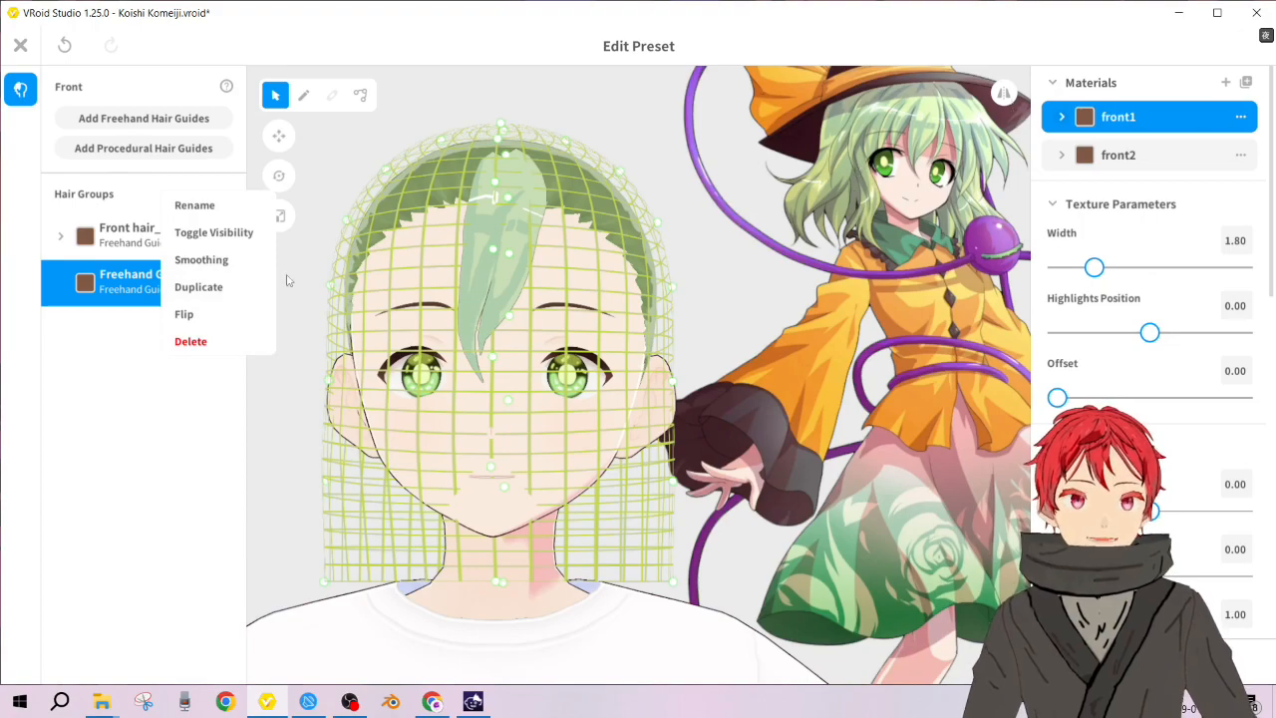
{"action": "left_click", "coordinate": [195, 206]}
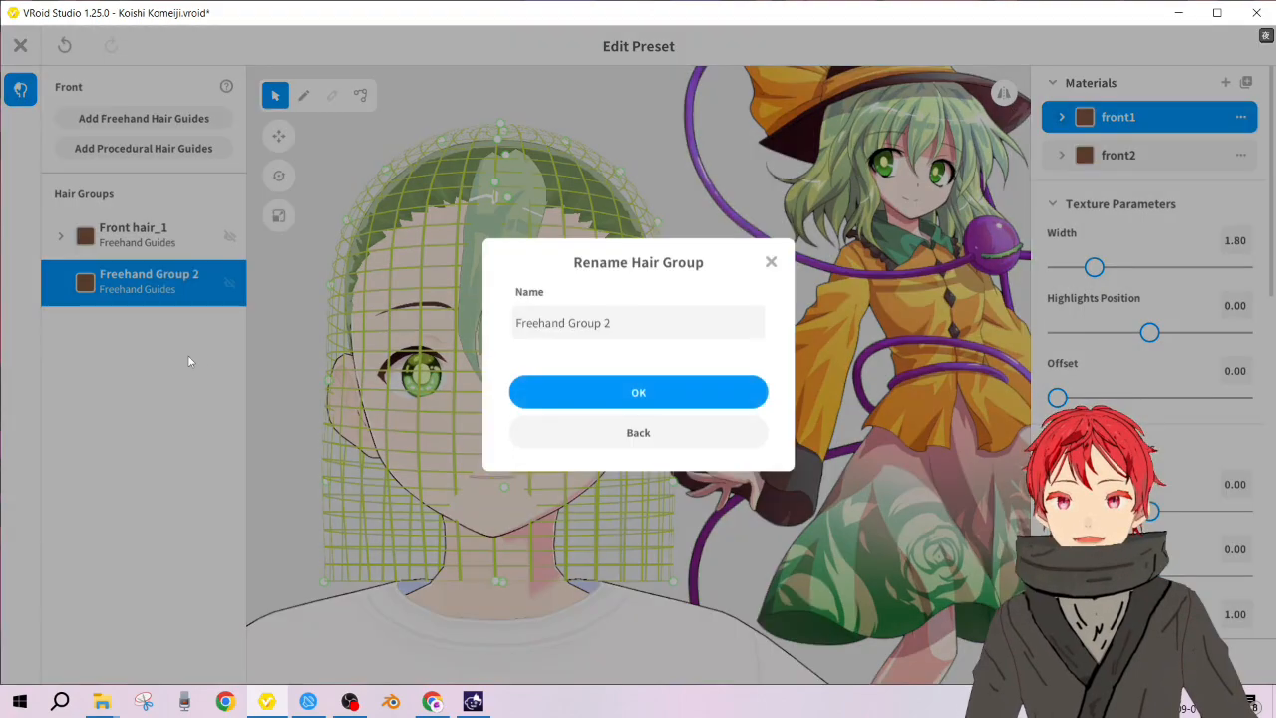
{"action": "left_click", "coordinate": [613, 321]}
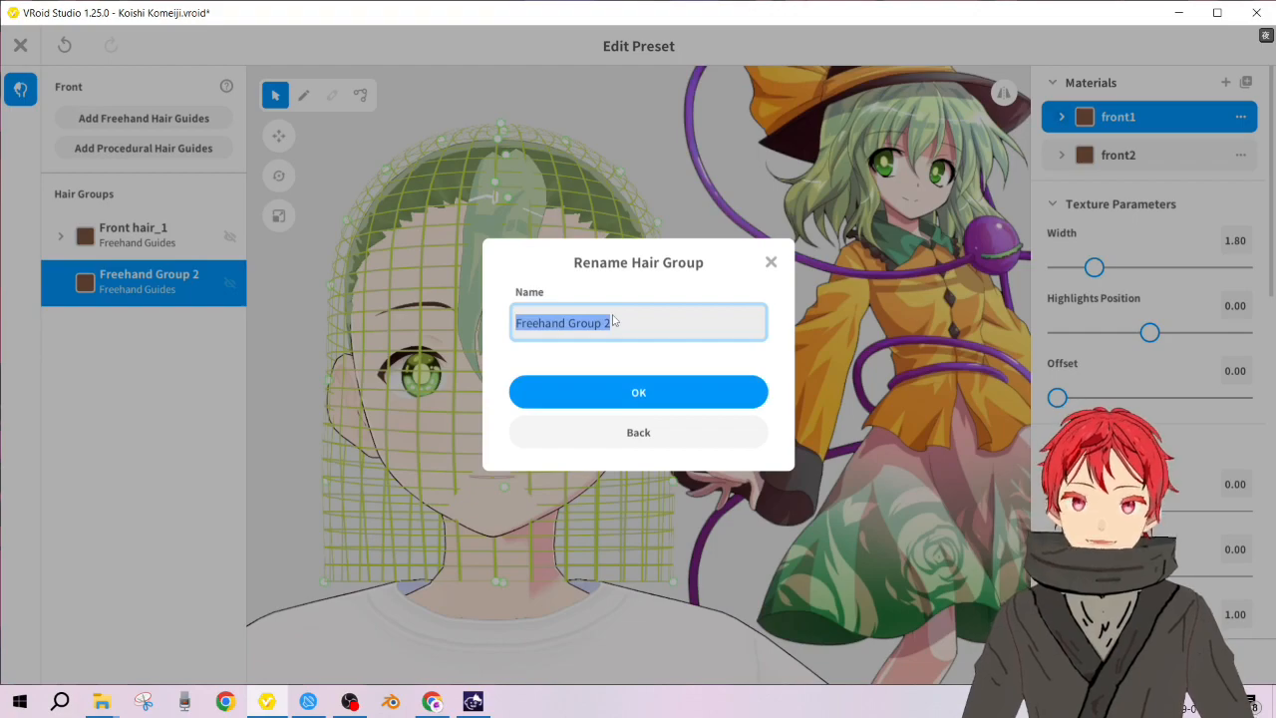
{"action": "type", "text": "Front hair_2(1"}
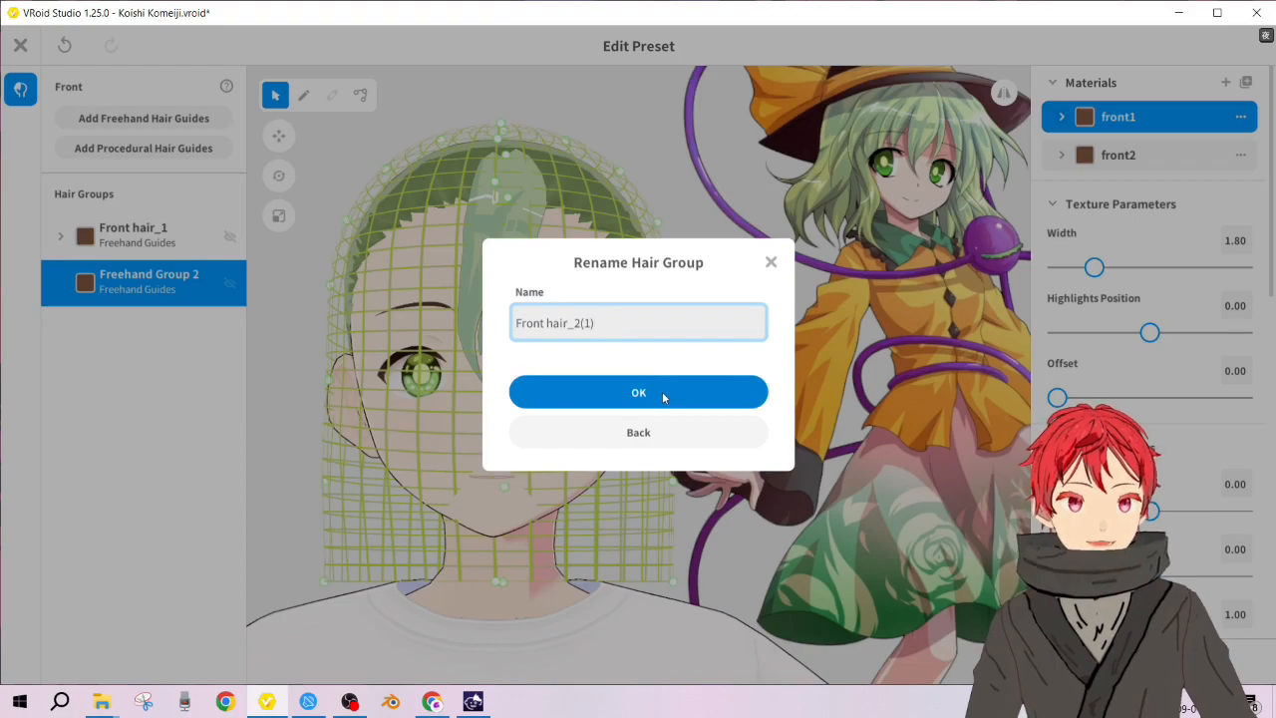
{"action": "left_click", "coordinate": [590, 325]}
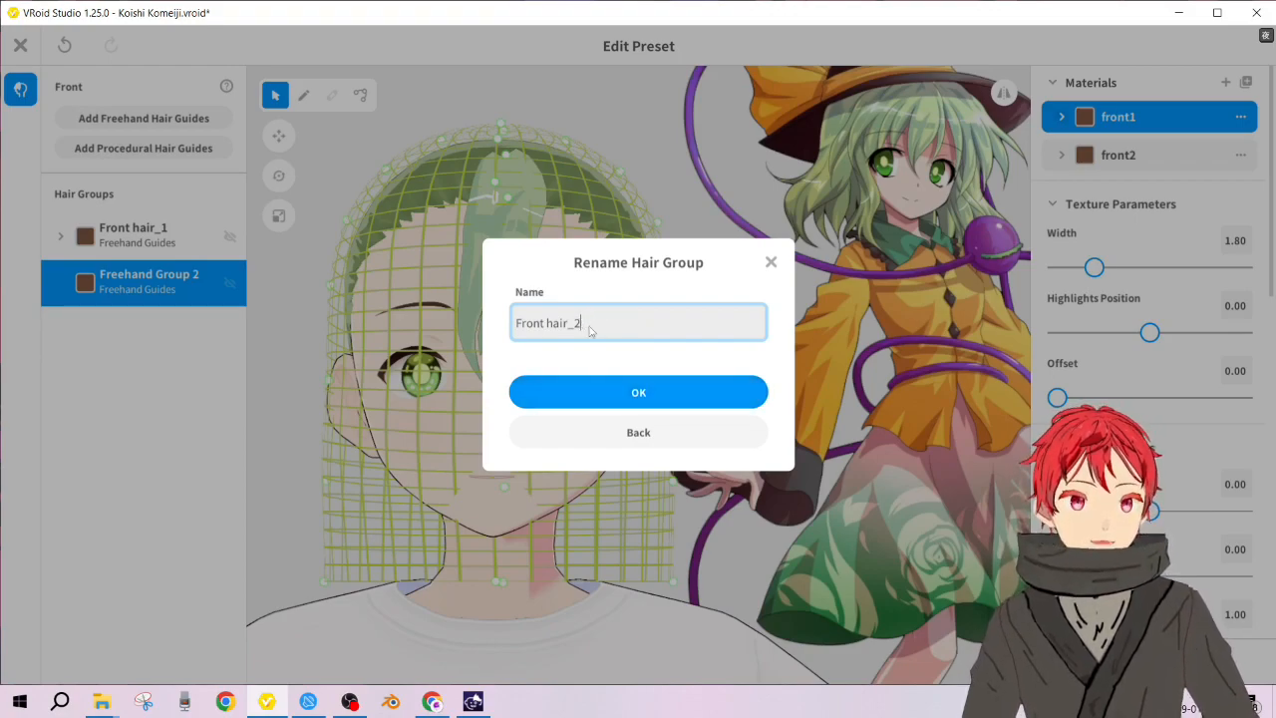
{"action": "left_click", "coordinate": [637, 392]}
Step: Pull the front control points of the Front hair_2L guide mesh outward, away from the forehead and face
{"action": "right_click_drag", "start_coordinate": [458, 418], "coordinate": [408, 430]}
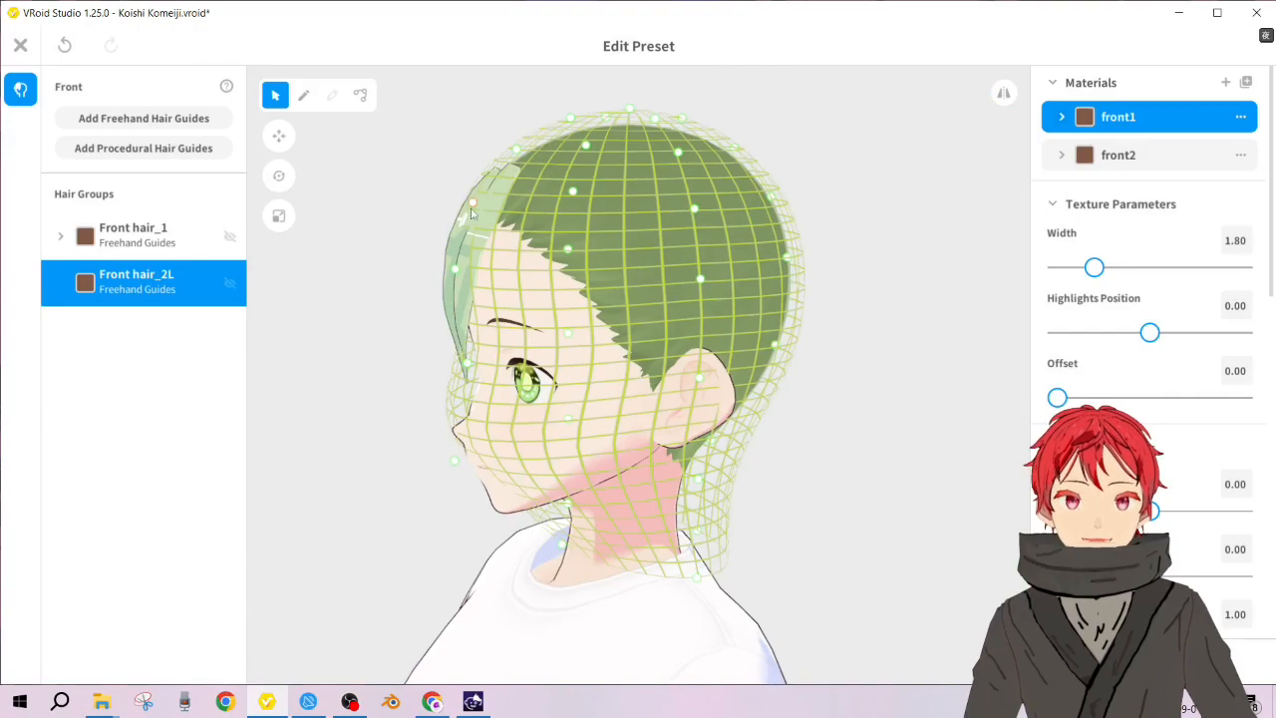
{"action": "left_click_drag", "start_coordinate": [474, 211], "coordinate": [442, 211]}
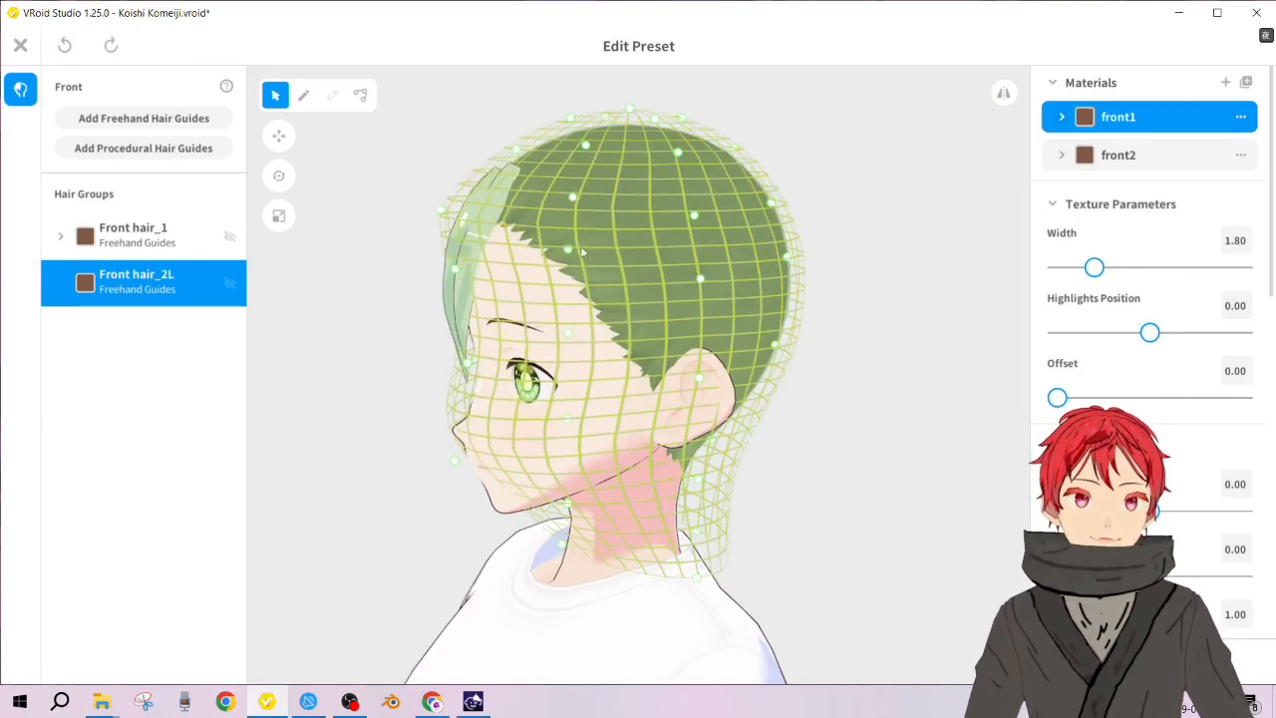
{"action": "key", "text": "ctrl+z"}
{"action": "key", "text": "ctrl+y"}
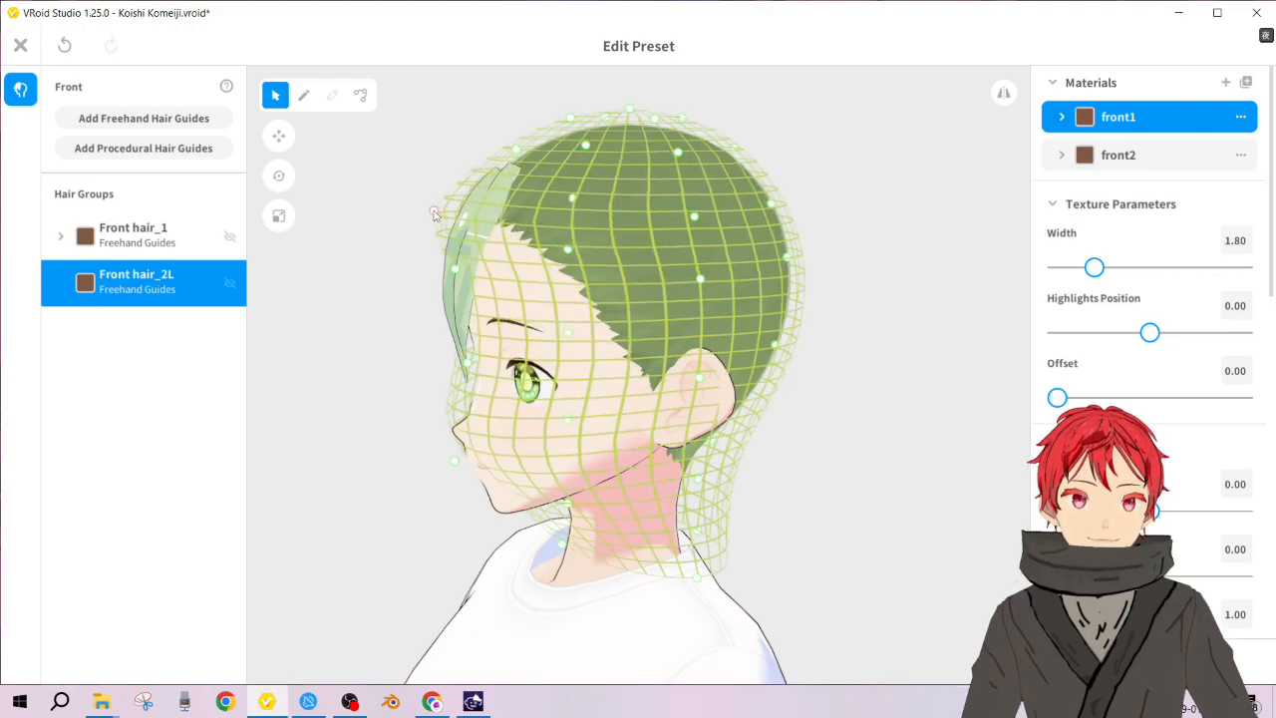
{"action": "left_click_drag", "start_coordinate": [456, 268], "coordinate": [426, 273]}
{"action": "left_click_drag", "start_coordinate": [466, 363], "coordinate": [431, 366]}
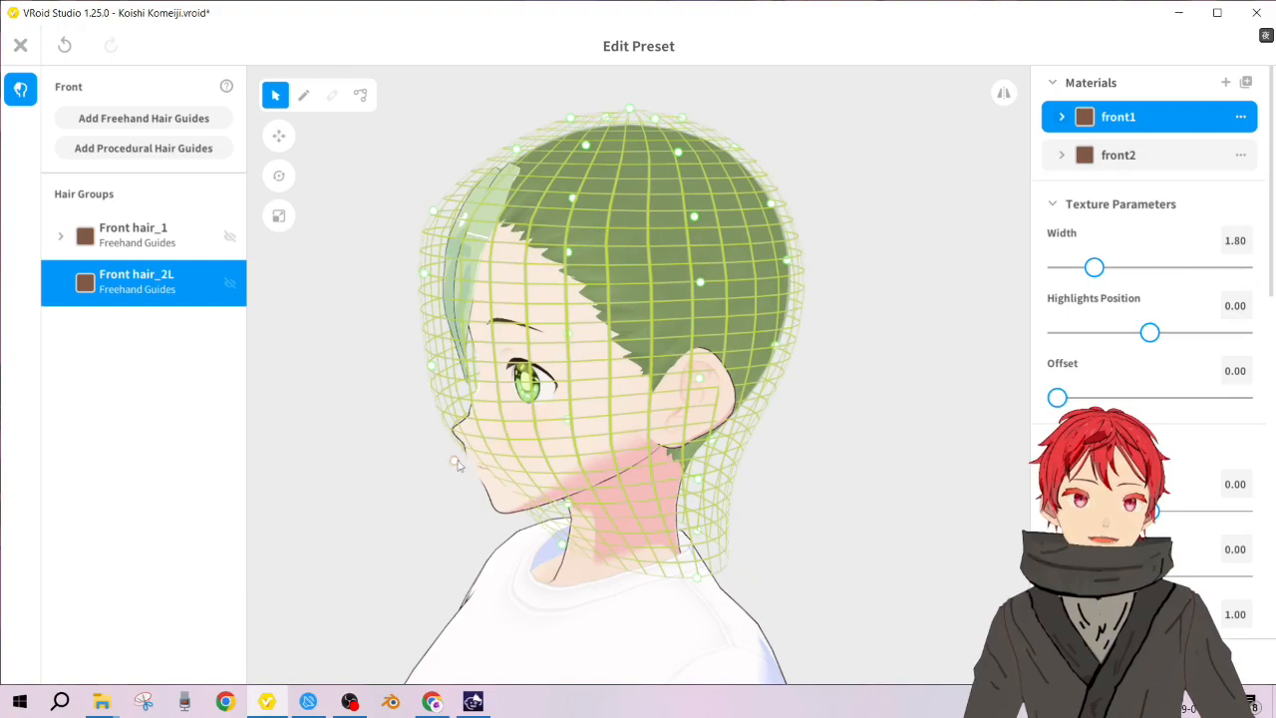
Step: Examine the reshaped guide mesh from the front against the reference character image
{"action": "right_click_drag", "start_coordinate": [485, 381], "coordinate": [544, 381]}
{"action": "scroll", "coordinate": [794, 185], "scroll_direction": "down", "scroll_amount": 3}
{"action": "scroll", "coordinate": [795, 185], "scroll_direction": "up", "scroll_amount": 1}
{"action": "scroll", "coordinate": [794, 181], "scroll_direction": "down", "scroll_amount": 3}
{"action": "scroll", "coordinate": [794, 180], "scroll_direction": "up", "scroll_amount": 5}
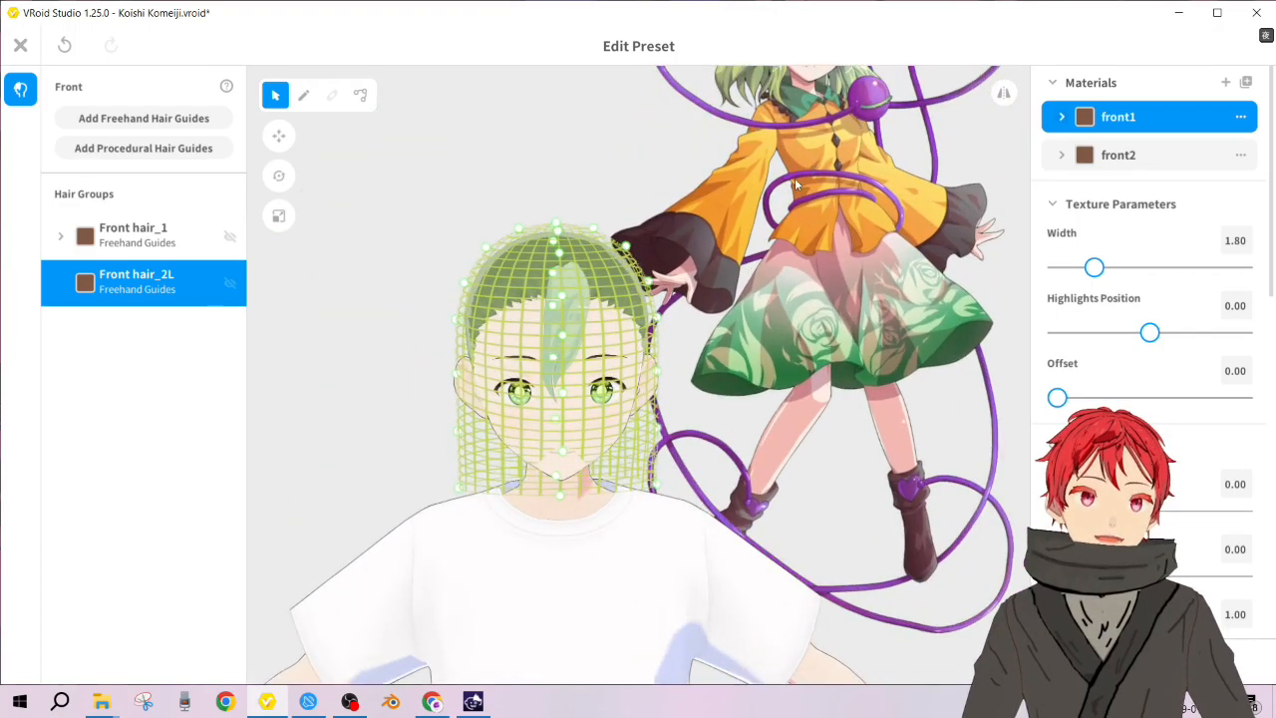
{"action": "scroll", "coordinate": [397, 189], "scroll_direction": "up", "scroll_amount": 4}
{"action": "scroll", "coordinate": [399, 189], "scroll_direction": "down", "scroll_amount": 4}
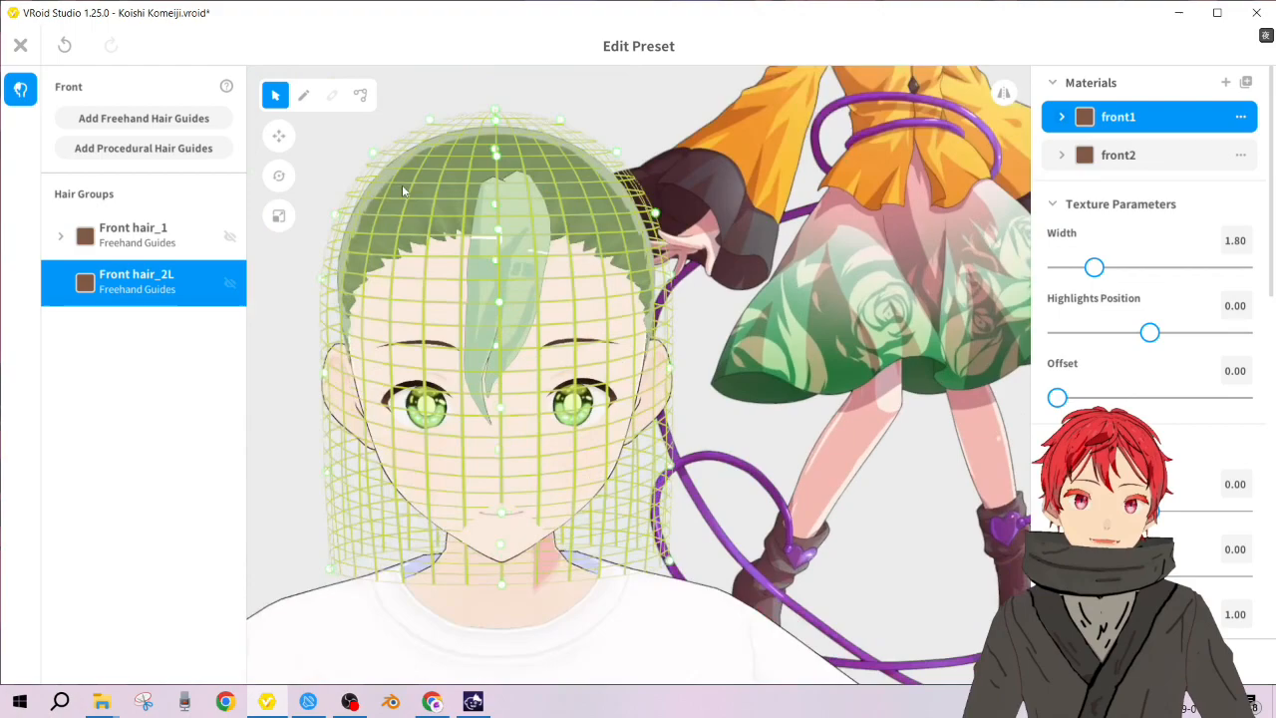
{"action": "scroll", "coordinate": [402, 186], "scroll_direction": "up", "scroll_amount": 2}
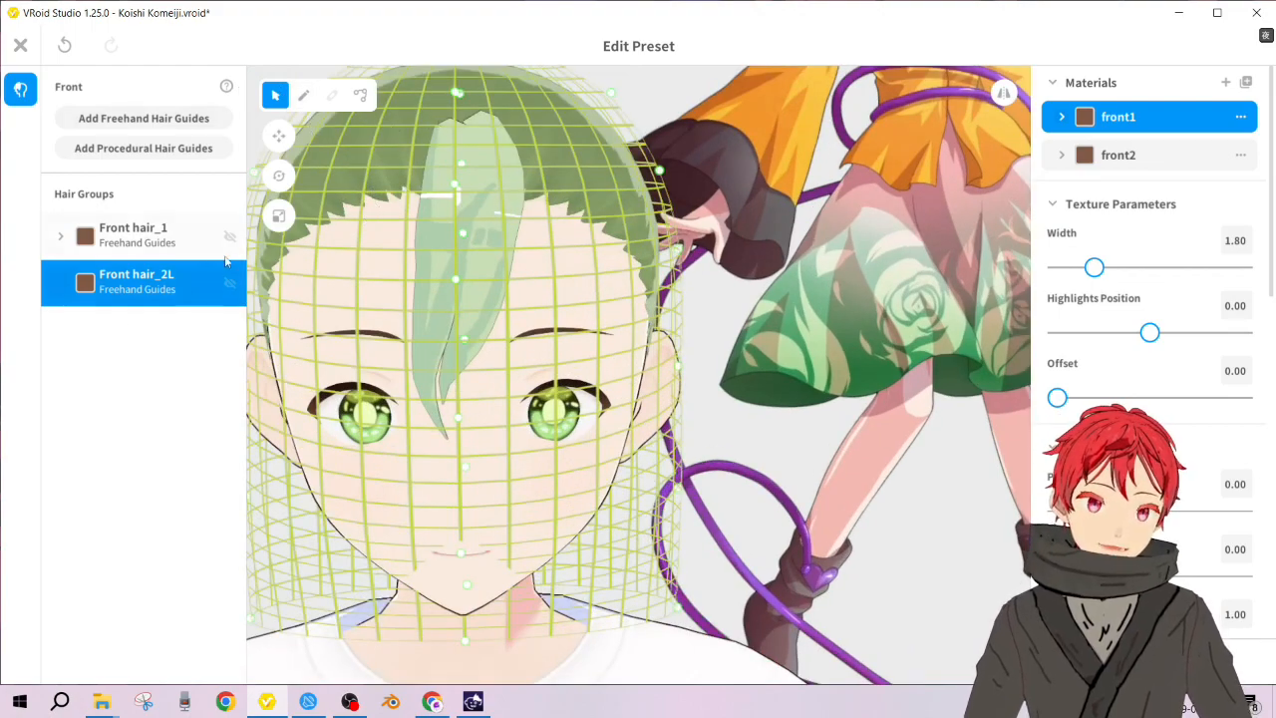
{"action": "scroll", "coordinate": [770, 191], "scroll_direction": "down", "scroll_amount": 4}
{"action": "mouse_move", "coordinate": [771, 192]}
{"action": "right_mouse_down"}
{"action": "mouse_move", "coordinate": [769, 137]}
{"action": "mouse_move", "coordinate": [772, 152]}
{"action": "right_mouse_up"}
Step: Try painting a Brush strand in Front hair_2L from the crown beside the central bang down to the eye, and undo it
{"action": "left_click", "coordinate": [305, 91]}
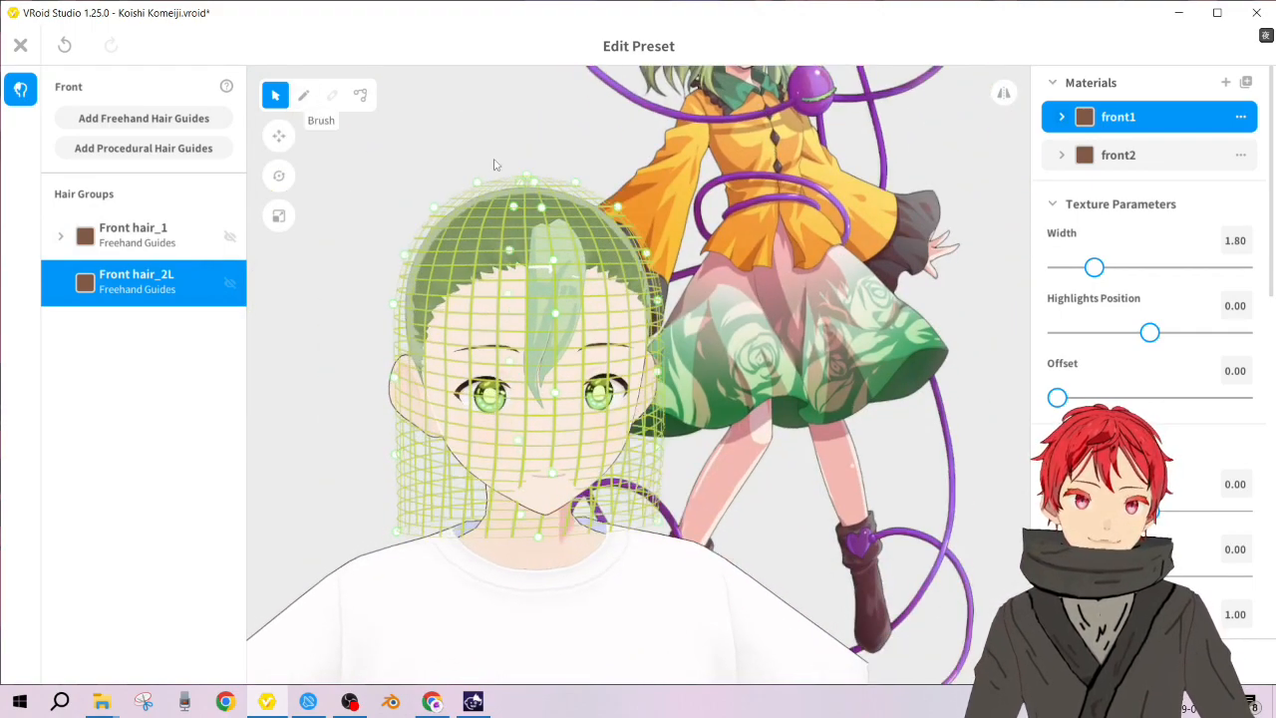
{"action": "scroll", "coordinate": [884, 162], "scroll_direction": "up", "scroll_amount": 4}
{"action": "scroll", "coordinate": [884, 163], "scroll_direction": "down", "scroll_amount": 5}
{"action": "right_click_drag", "start_coordinate": [741, 211], "coordinate": [840, 151]}
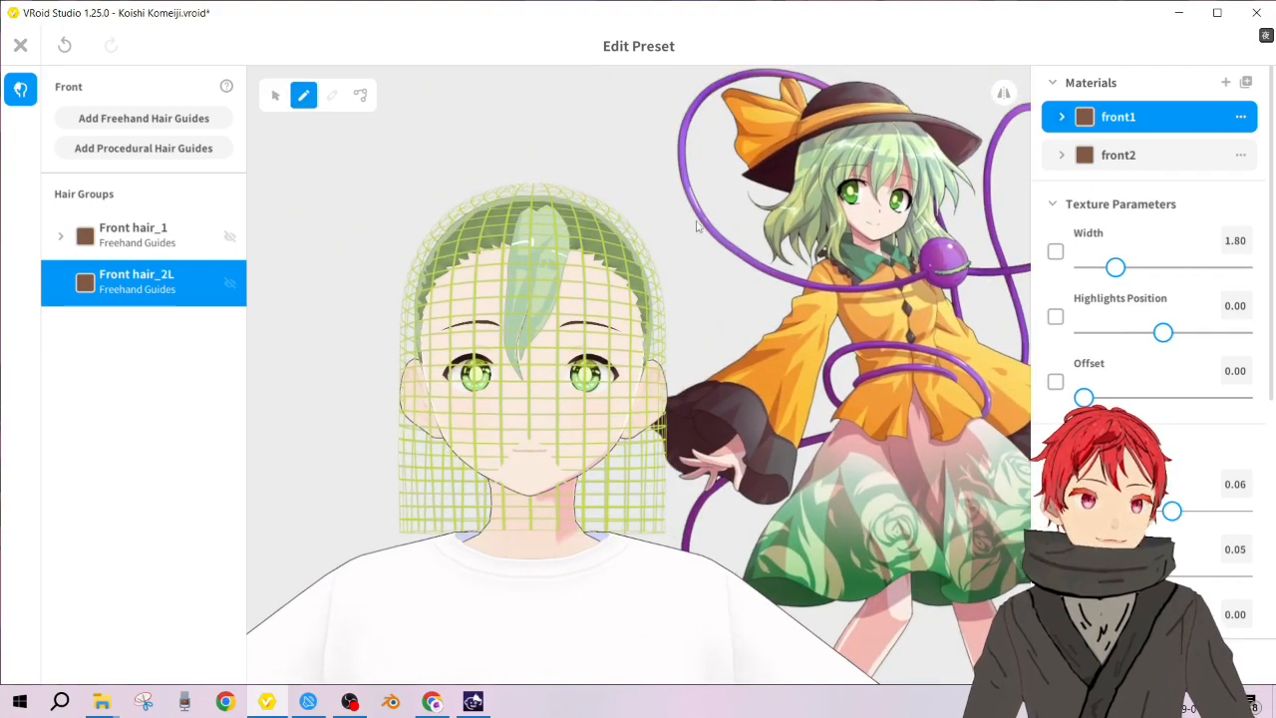
{"action": "mouse_move", "coordinate": [518, 208]}
{"action": "left_mouse_down"}
{"action": "mouse_move", "coordinate": [460, 324]}
{"action": "mouse_move", "coordinate": [463, 354]}
{"action": "left_mouse_up"}
{"action": "right_click_drag", "start_coordinate": [583, 288], "coordinate": [549, 303]}
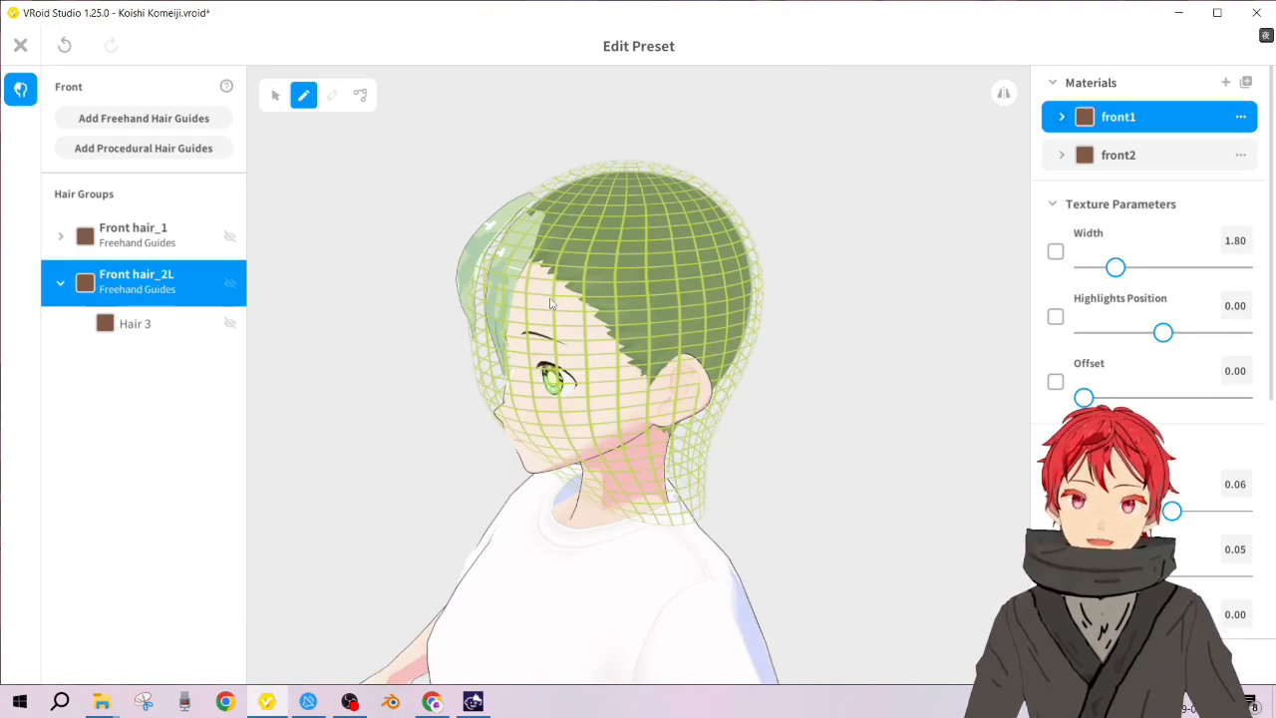
{"action": "key", "text": "ctrl+z"}
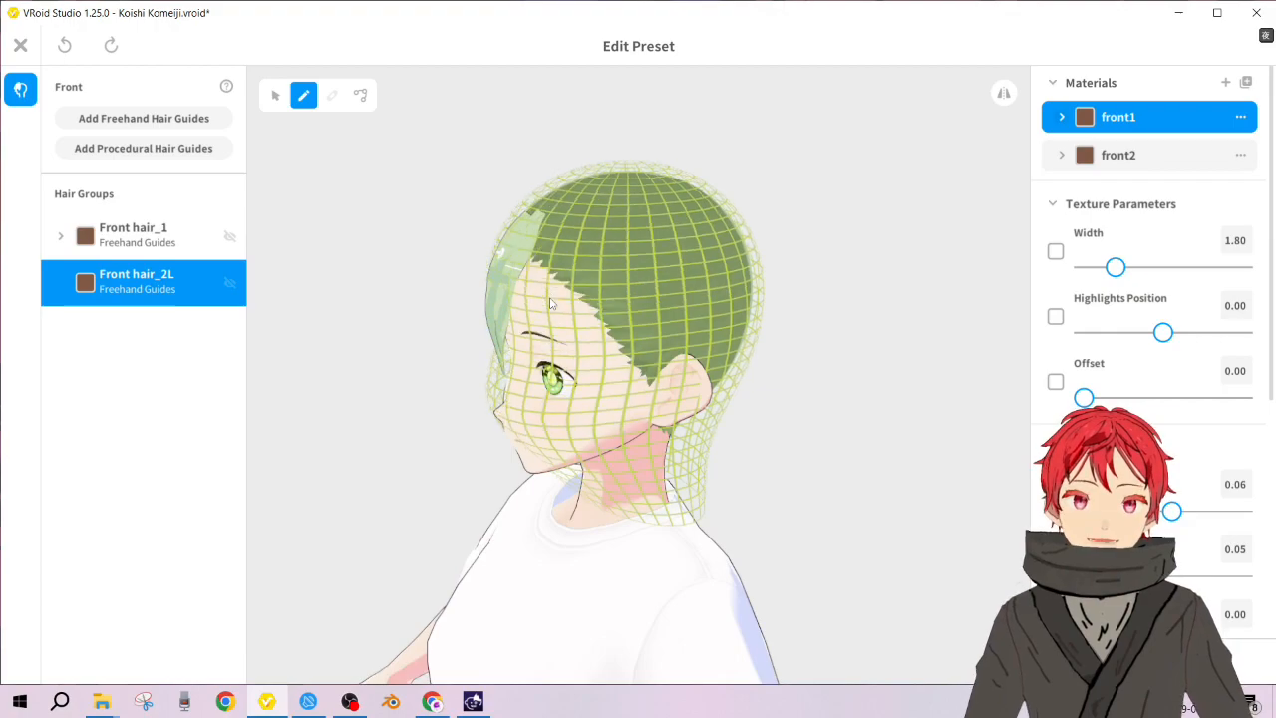
Step: Select the Front hair_1 group and move it slightly along the forward axis
{"action": "left_click", "coordinate": [143, 227]}
{"action": "right_click_drag", "start_coordinate": [810, 374], "coordinate": [915, 189]}
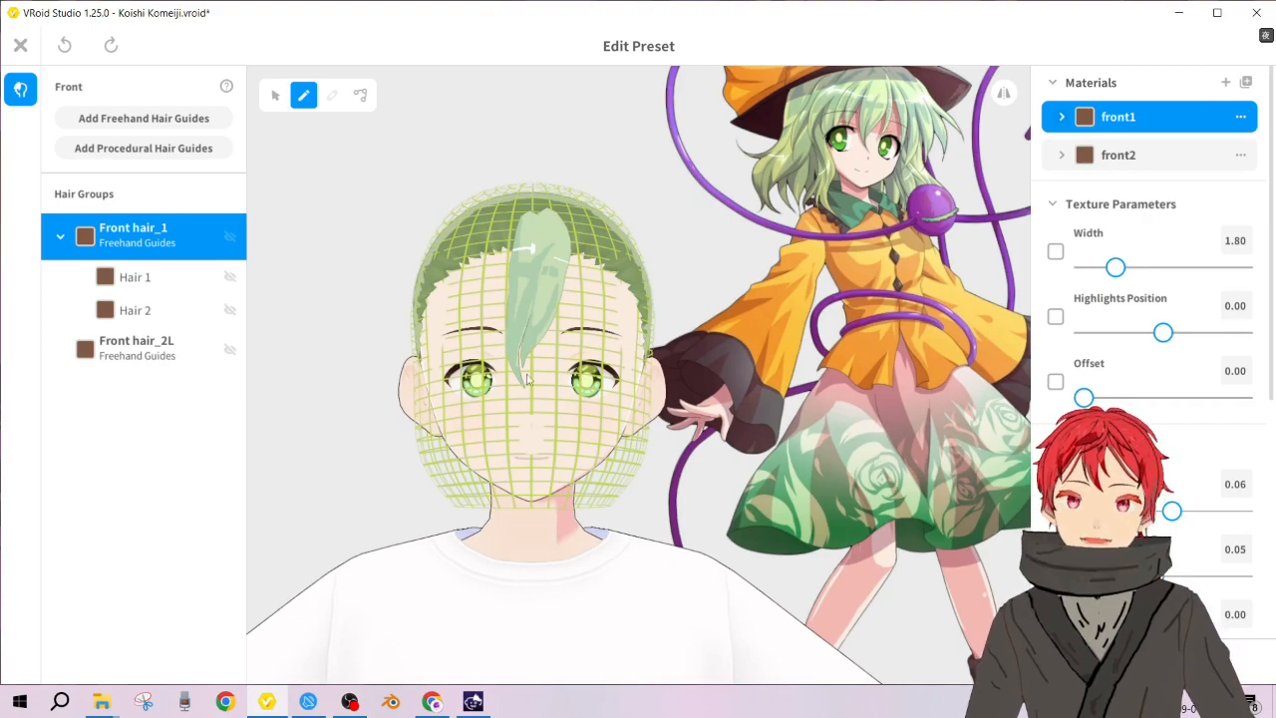
{"action": "right_click_drag", "start_coordinate": [530, 381], "coordinate": [460, 392]}
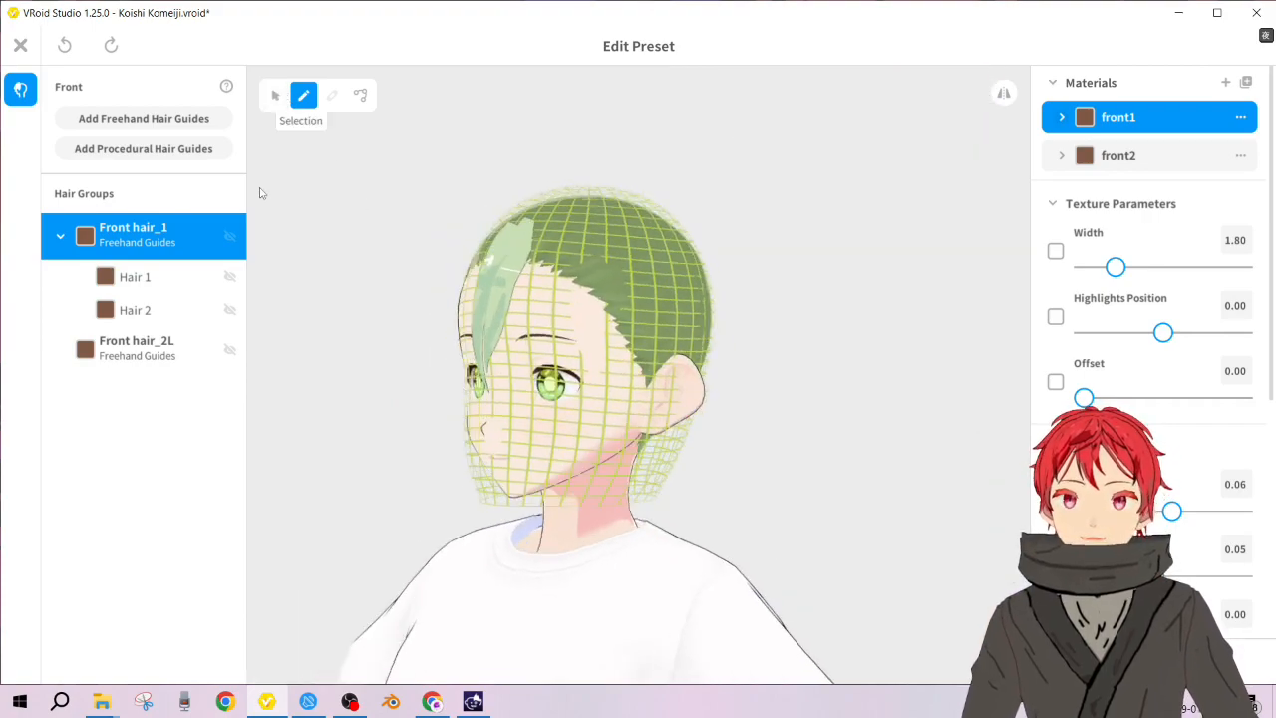
{"action": "left_click", "coordinate": [275, 94]}
{"action": "left_click", "coordinate": [279, 137]}
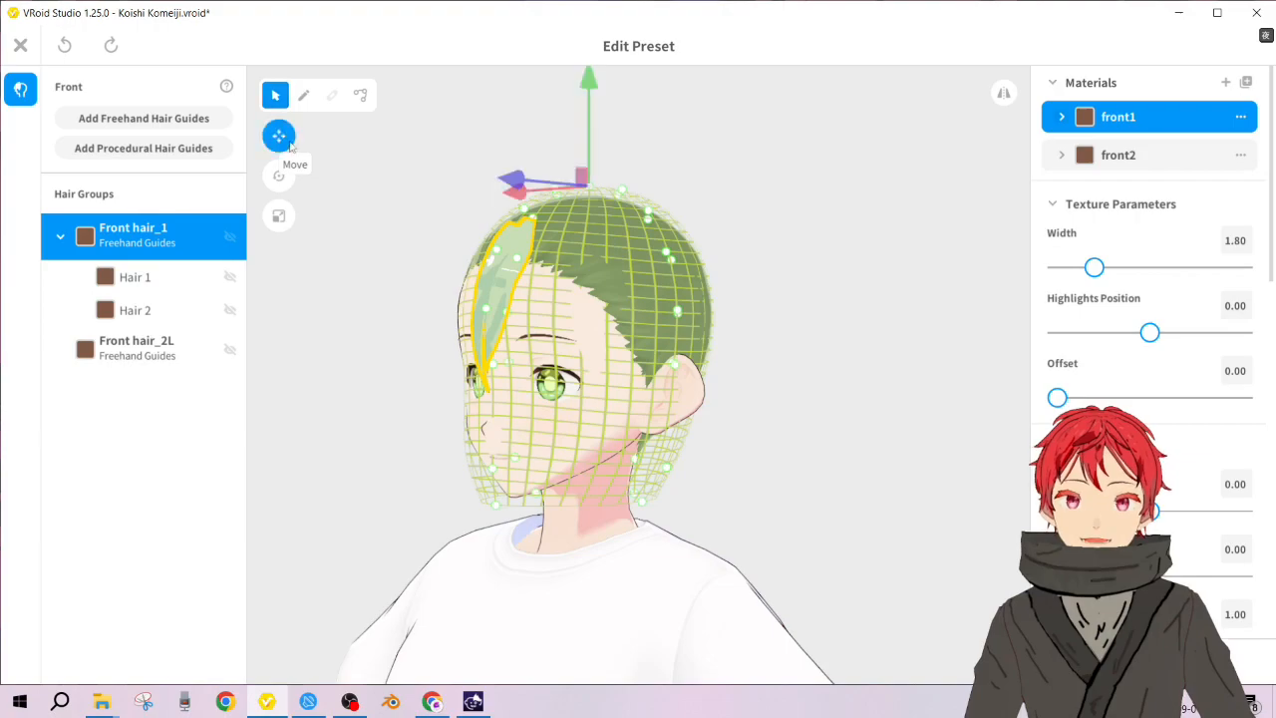
{"action": "left_click_drag", "start_coordinate": [510, 182], "coordinate": [507, 184]}
{"action": "right_click_drag", "start_coordinate": [691, 324], "coordinate": [755, 328]}
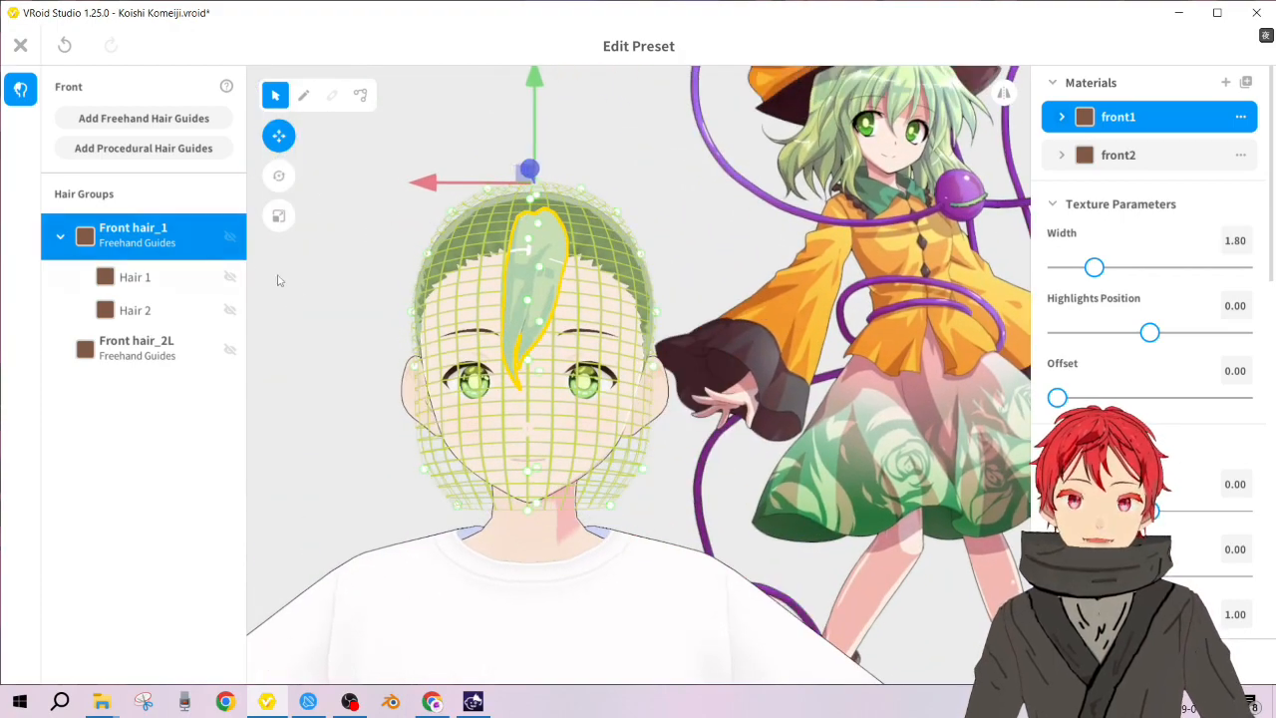
Step: Toggle Front hair_1 off and back on, and make Front hair_2L the active group for the Brush
{"action": "left_click", "coordinate": [228, 237]}
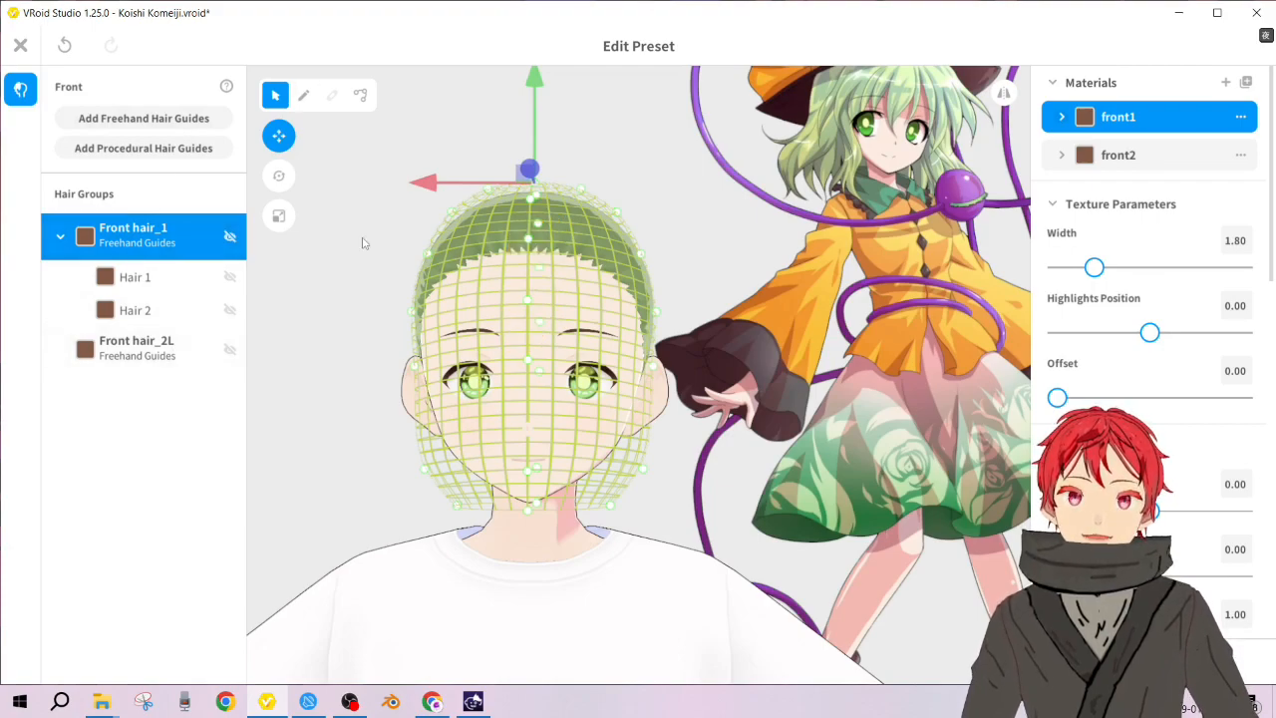
{"action": "left_click", "coordinate": [154, 363]}
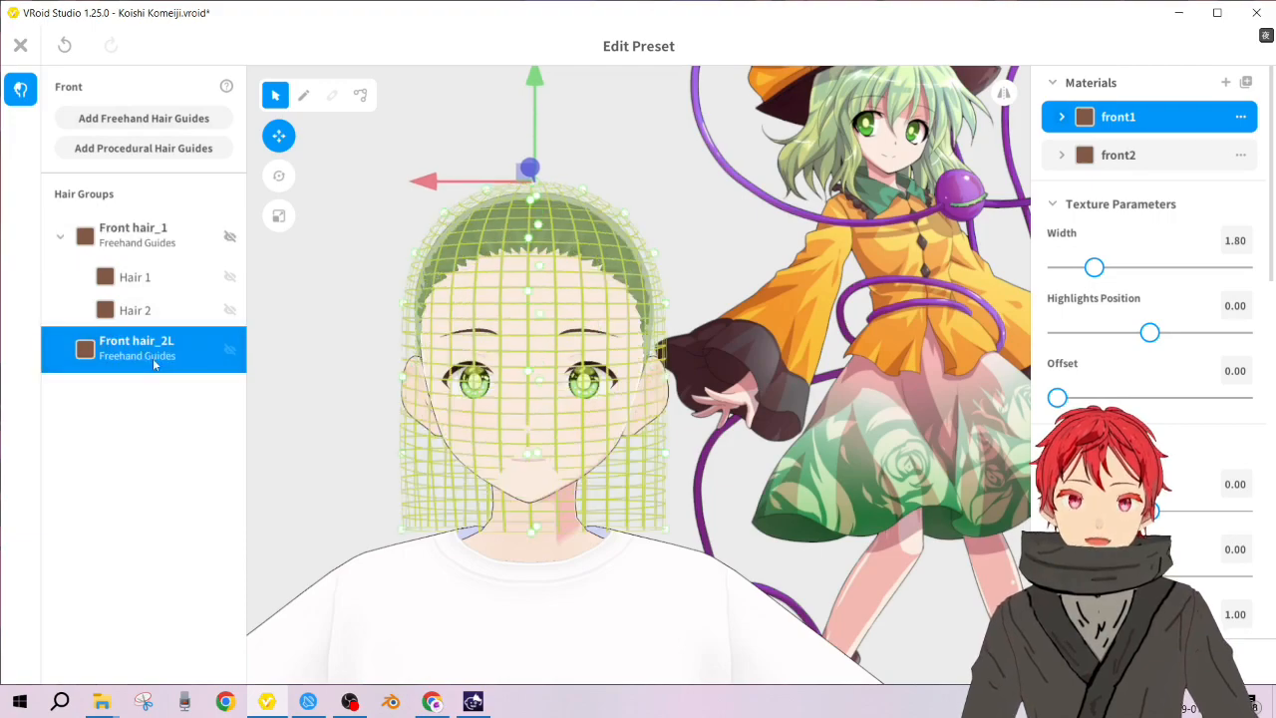
{"action": "left_click", "coordinate": [230, 238]}
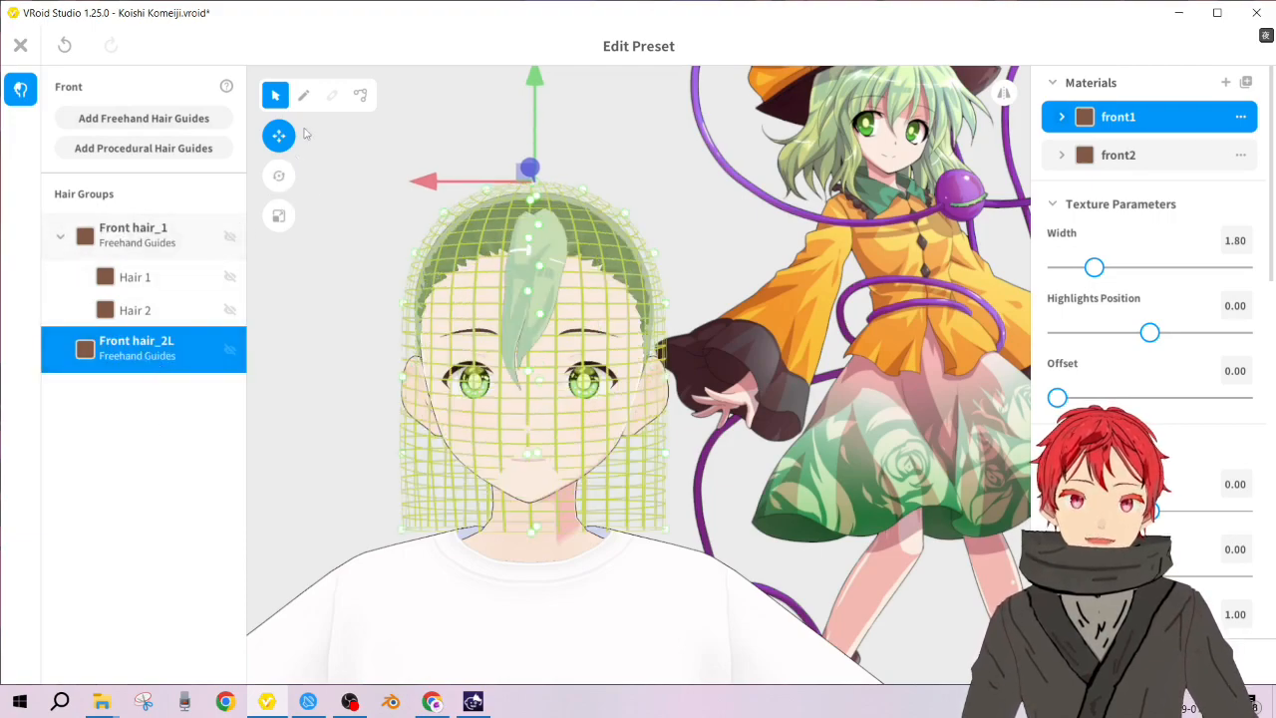
{"action": "left_click", "coordinate": [303, 94]}
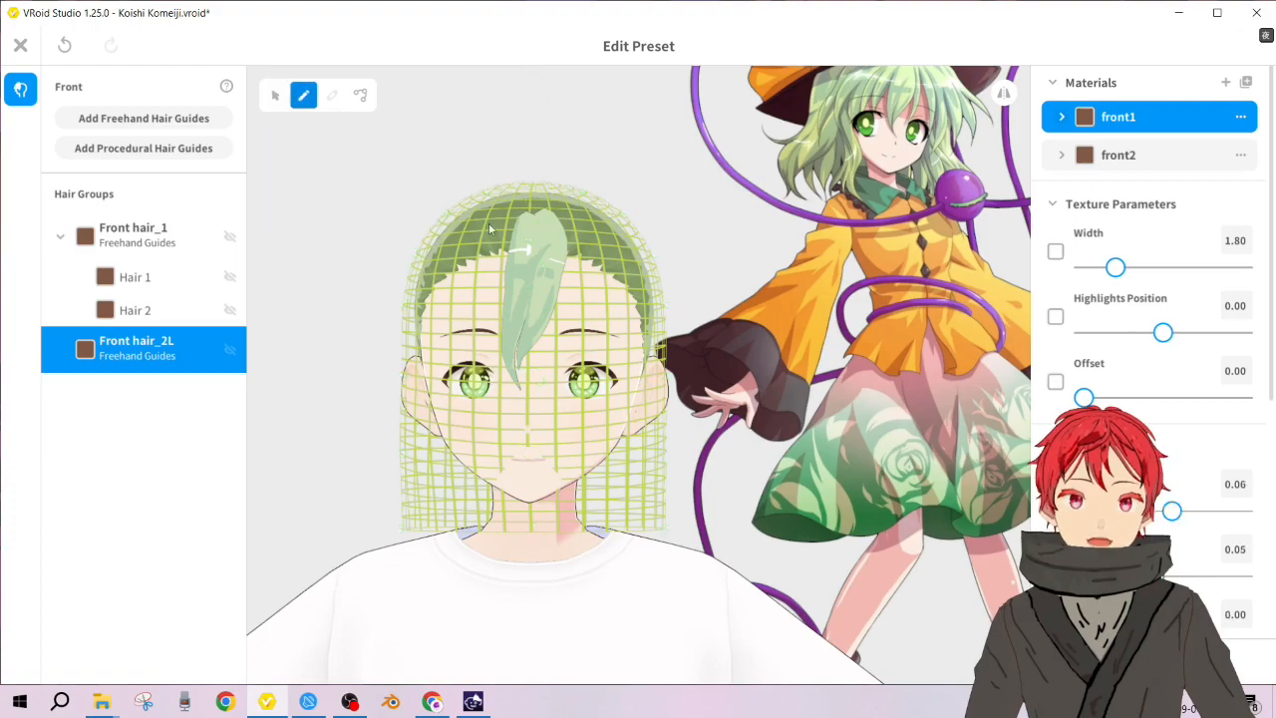
{"action": "right_click_drag", "start_coordinate": [713, 191], "coordinate": [714, 186]}
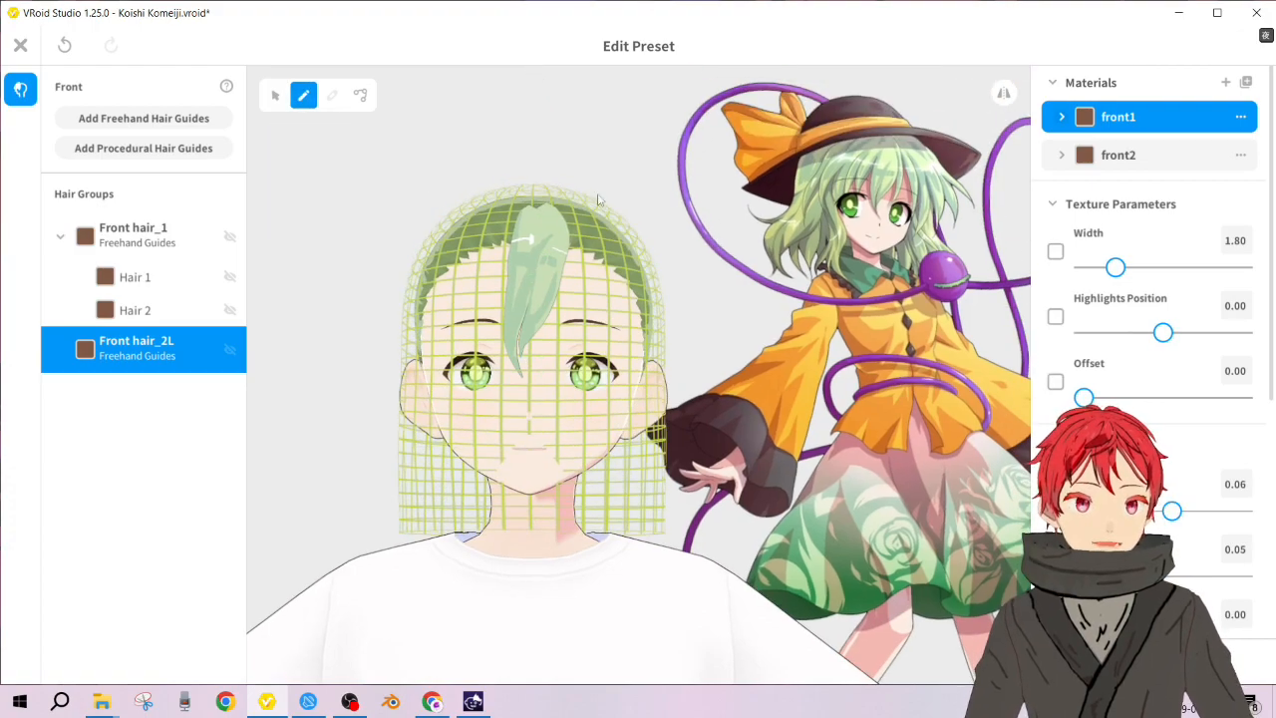
{"action": "right_click_drag", "start_coordinate": [508, 194], "coordinate": [519, 202]}
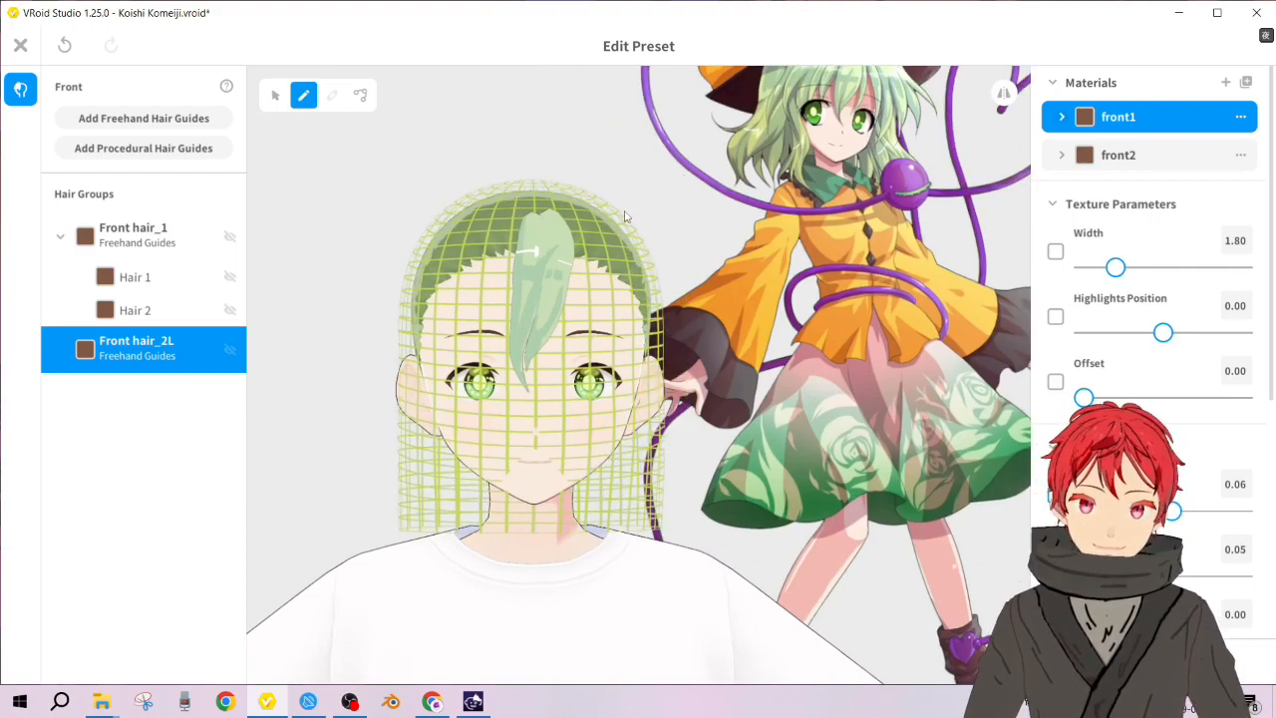
Step: Set the VRoidXYTool camera to the front body view and move its window clear of the model
{"action": "key", "text": "Tab"}
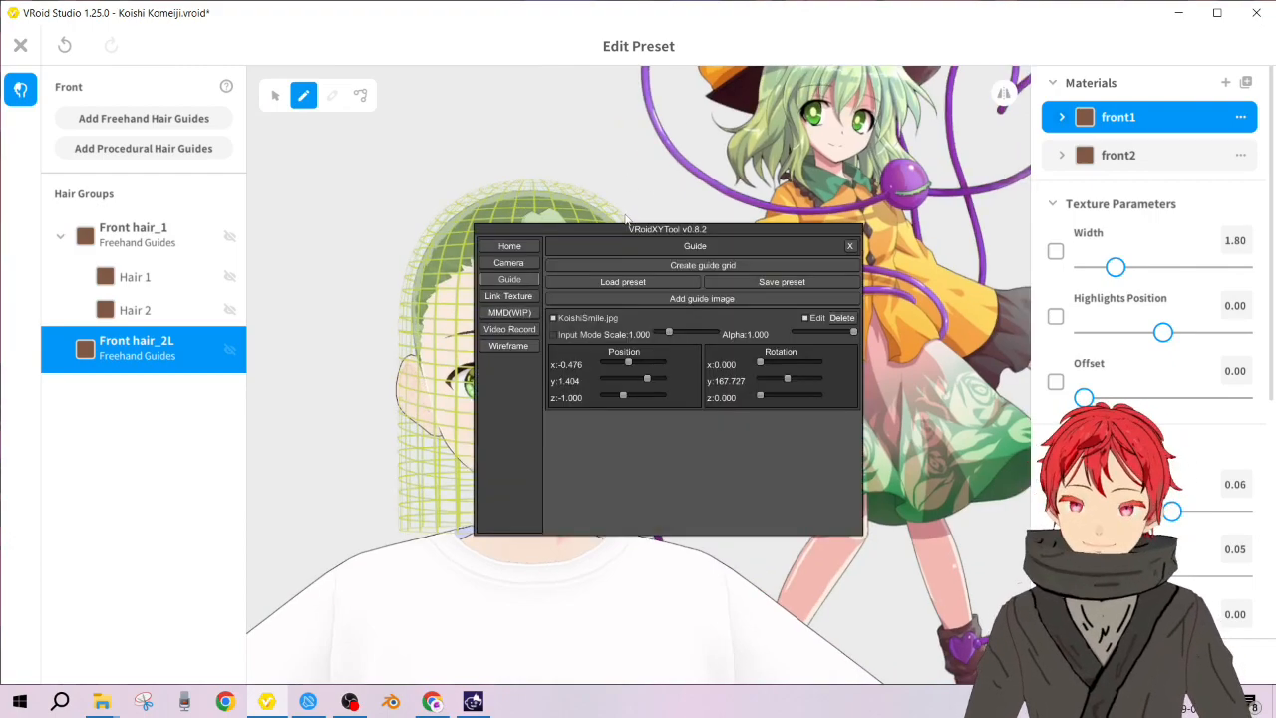
{"action": "left_click", "coordinate": [510, 265]}
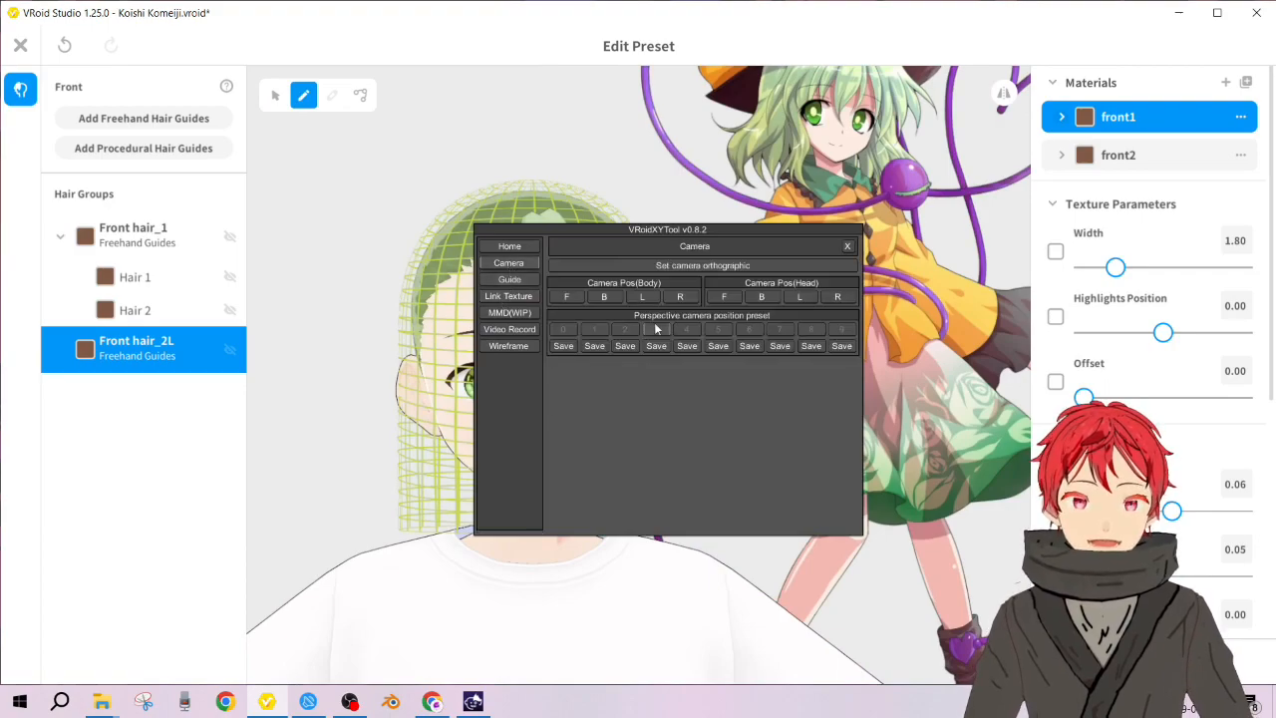
{"action": "left_click", "coordinate": [567, 296]}
{"action": "left_click_drag", "start_coordinate": [726, 225], "coordinate": [1076, 188]}
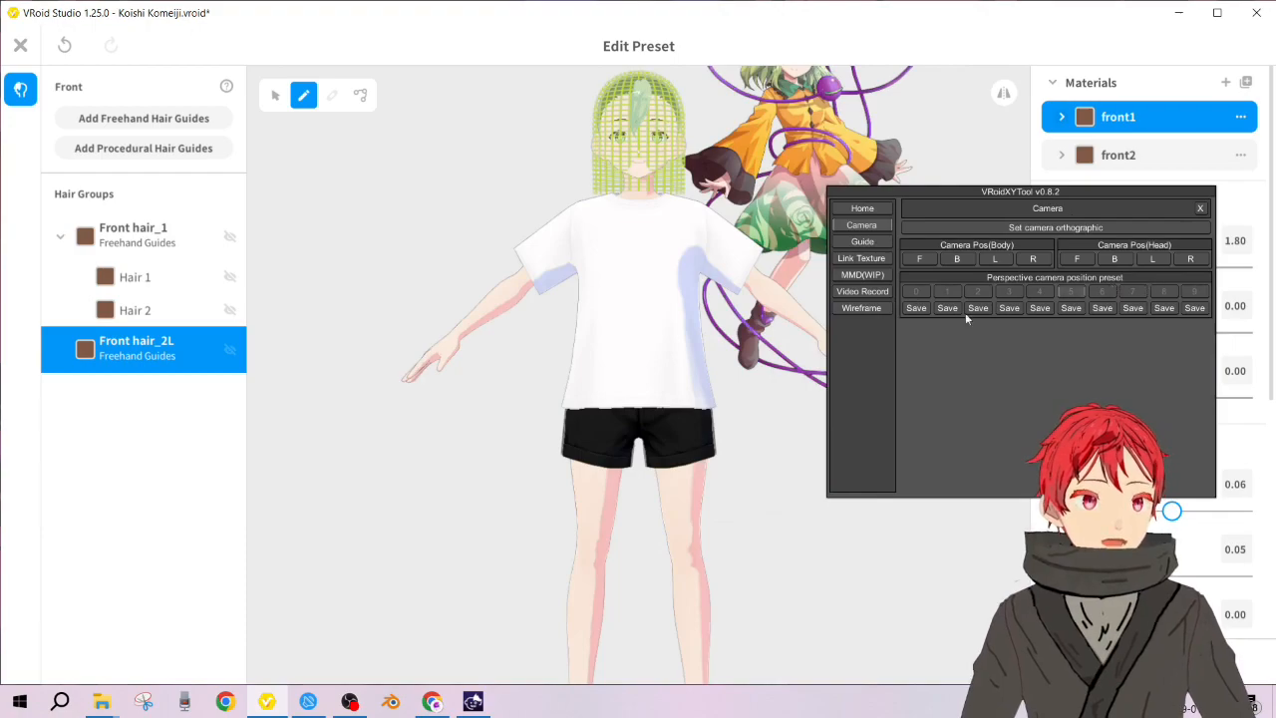
Step: Frame the head from the front and save the view as perspective camera position preset 0
{"action": "scroll", "coordinate": [640, 142], "scroll_direction": "up", "scroll_amount": 2}
{"action": "scroll", "coordinate": [630, 106], "scroll_direction": "up", "scroll_amount": 5}
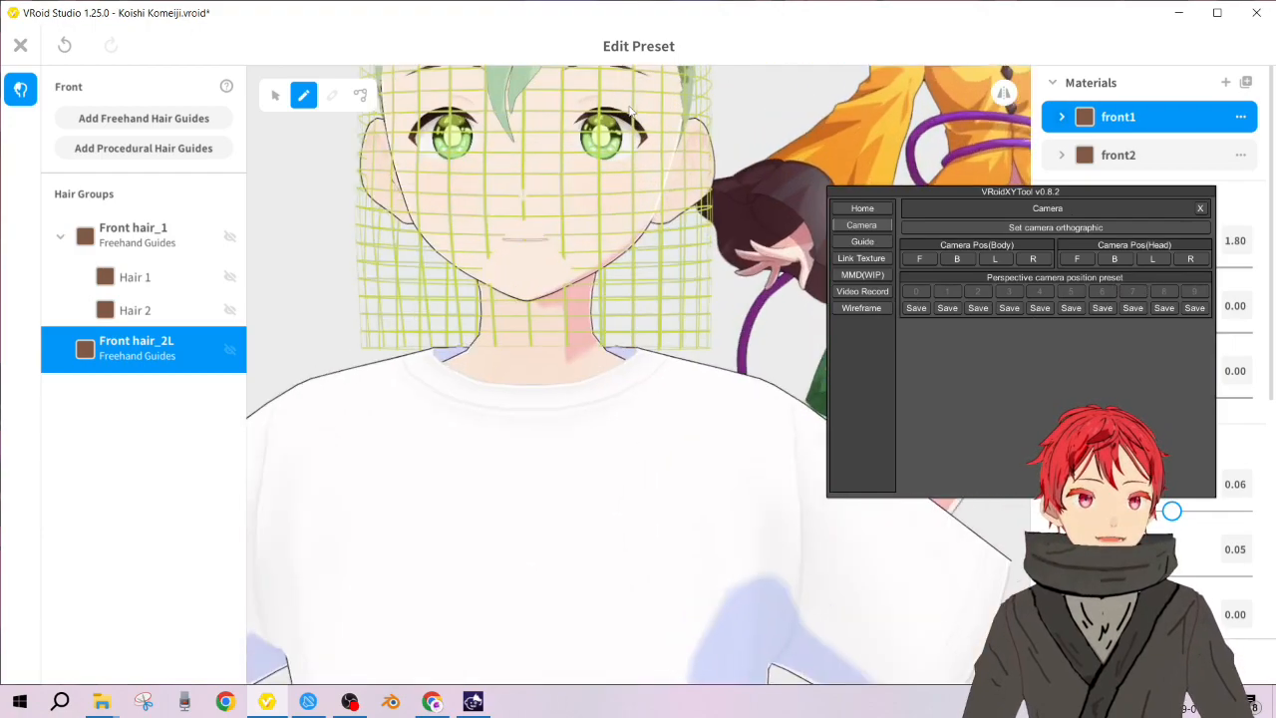
{"action": "middle_click_drag", "start_coordinate": [643, 120], "coordinate": [641, 149]}
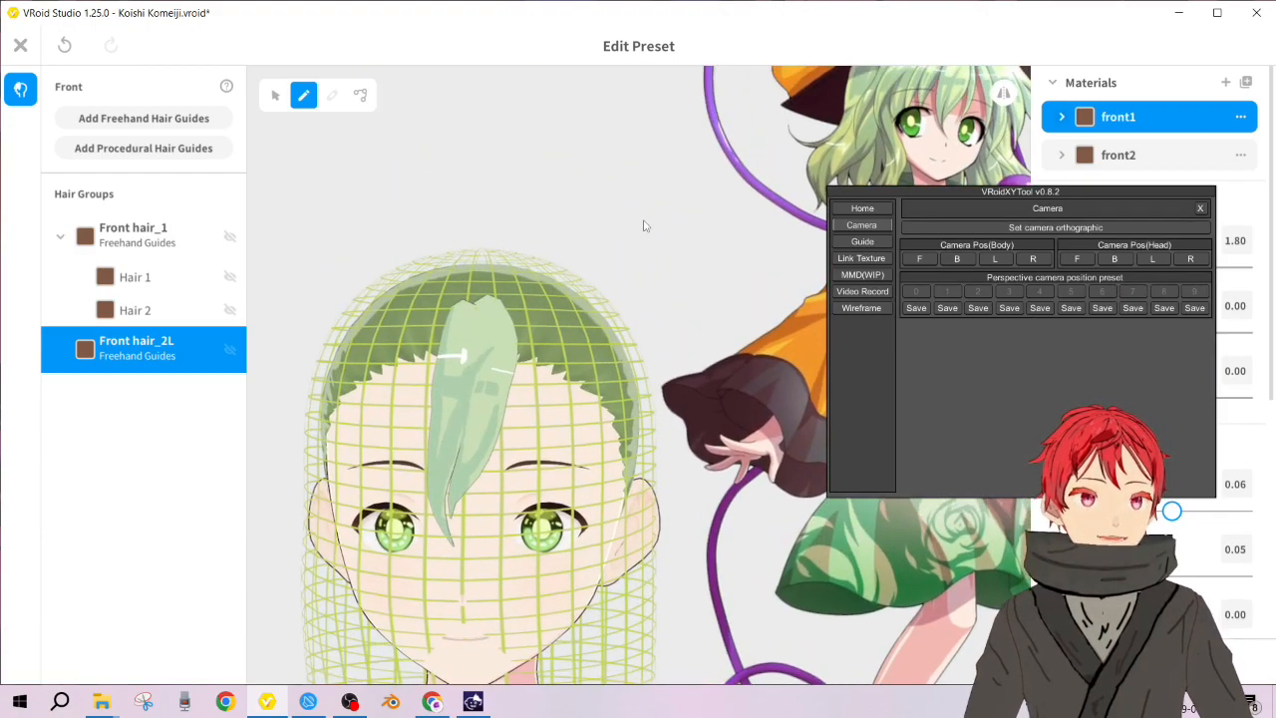
{"action": "middle_click_drag", "start_coordinate": [645, 304], "coordinate": [655, 280]}
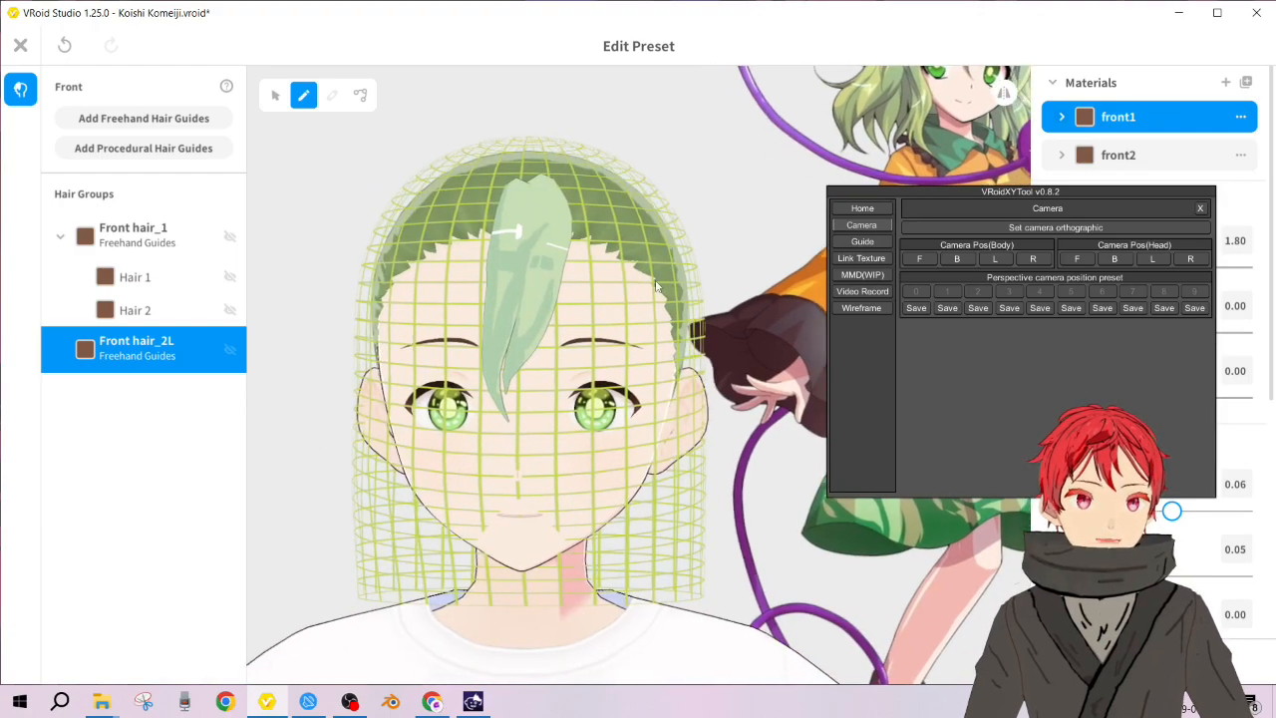
{"action": "scroll", "coordinate": [474, 229], "scroll_direction": "up", "scroll_amount": 1}
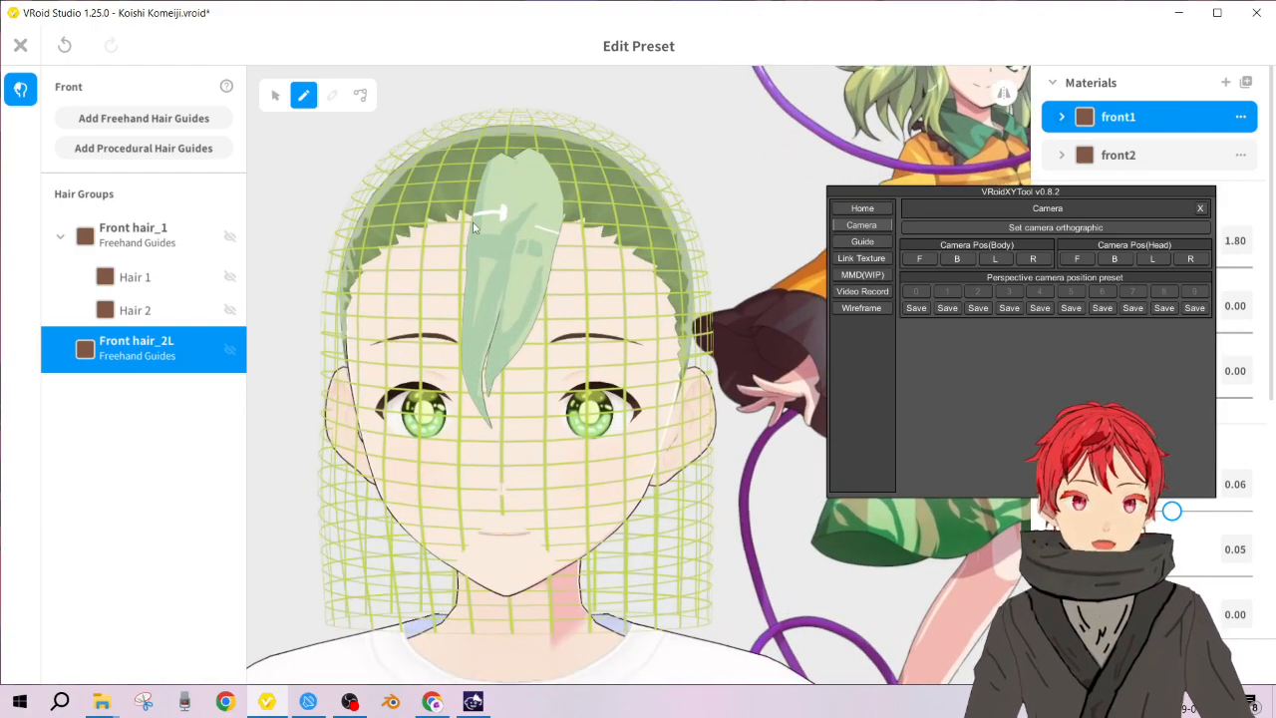
{"action": "middle_click_drag", "start_coordinate": [556, 227], "coordinate": [557, 227]}
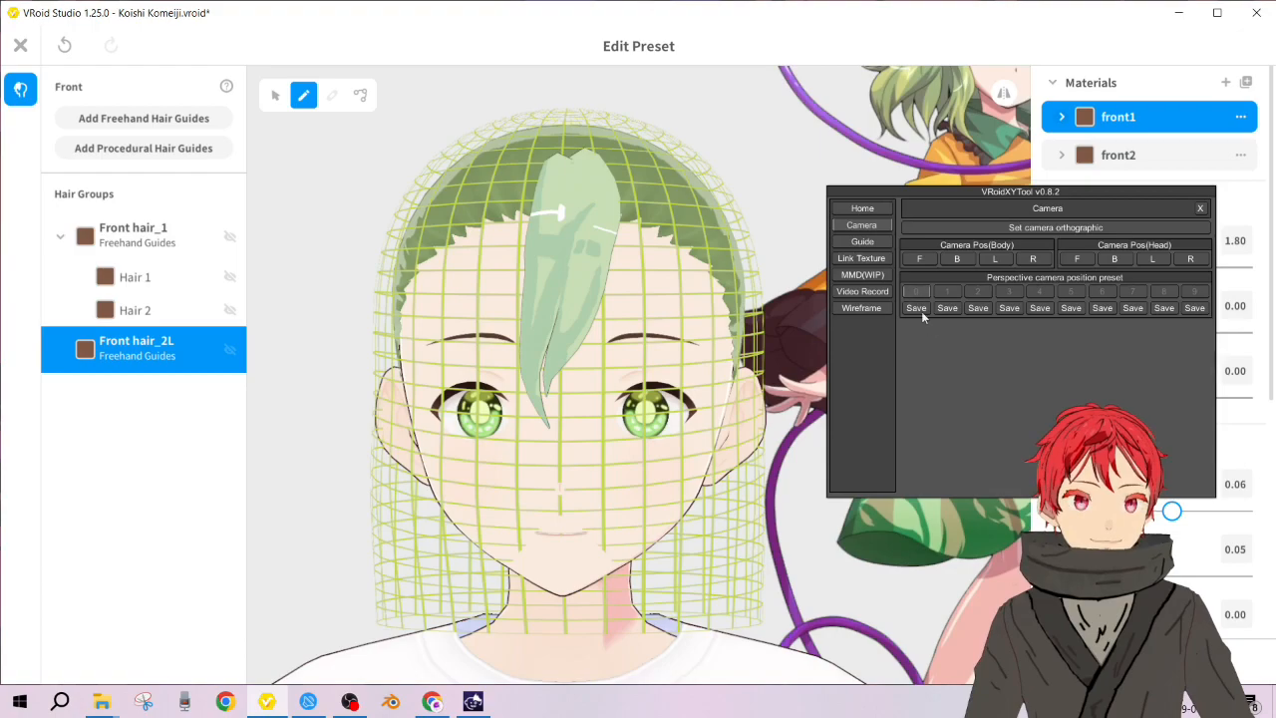
{"action": "left_click", "coordinate": [917, 308]}
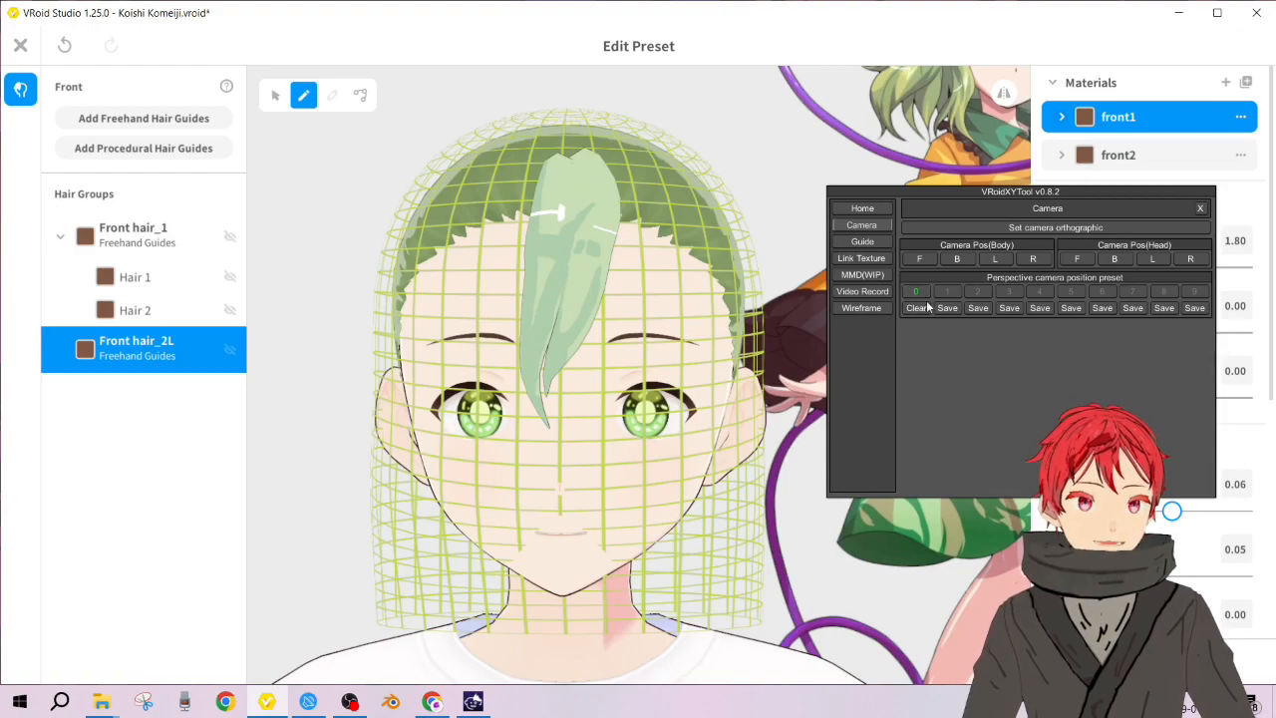
Step: Zoom out to the upper body and recall camera preset 0 to test the saved view
{"action": "scroll", "coordinate": [419, 394], "scroll_direction": "down", "scroll_amount": 5}
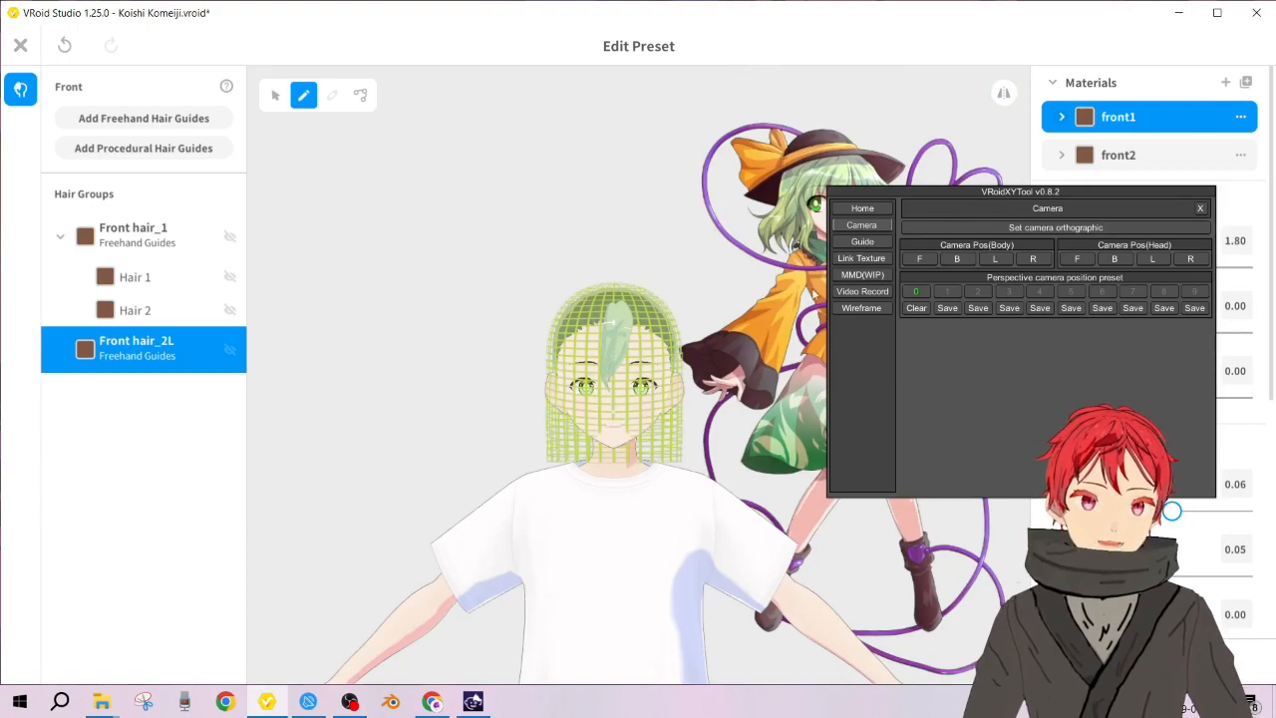
{"action": "key", "text": "Tab"}
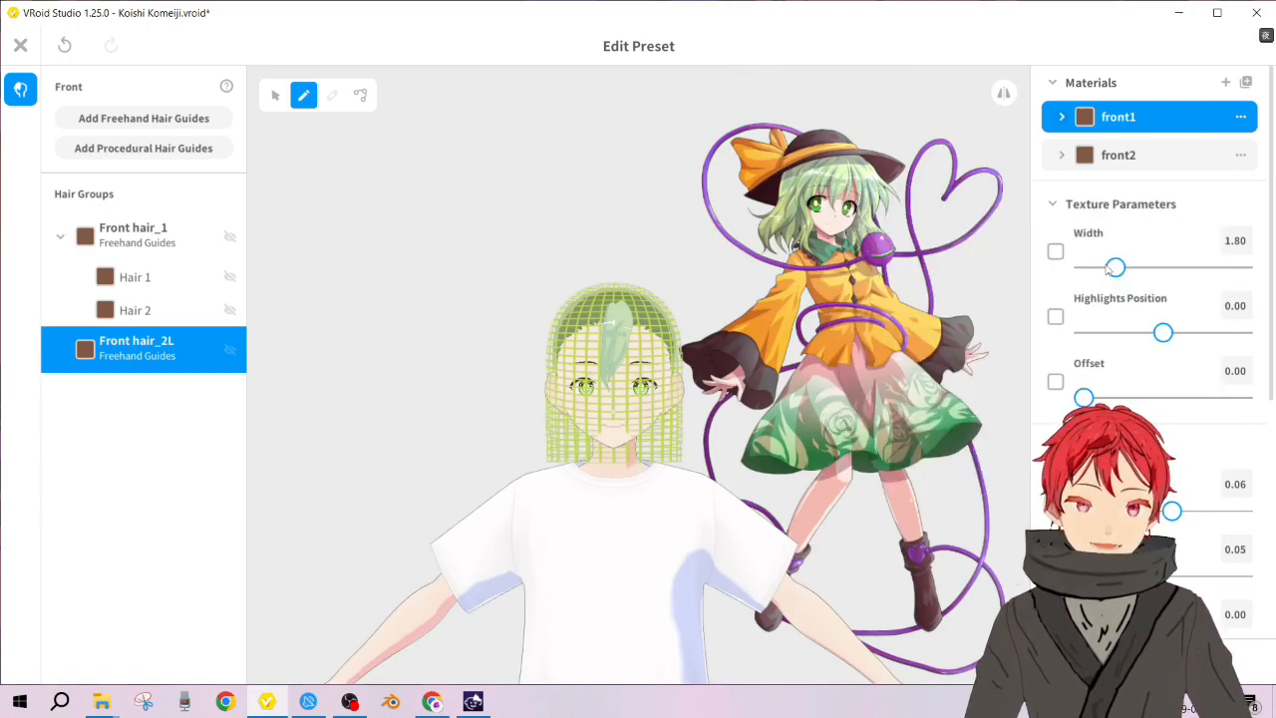
{"action": "key", "text": "Tab"}
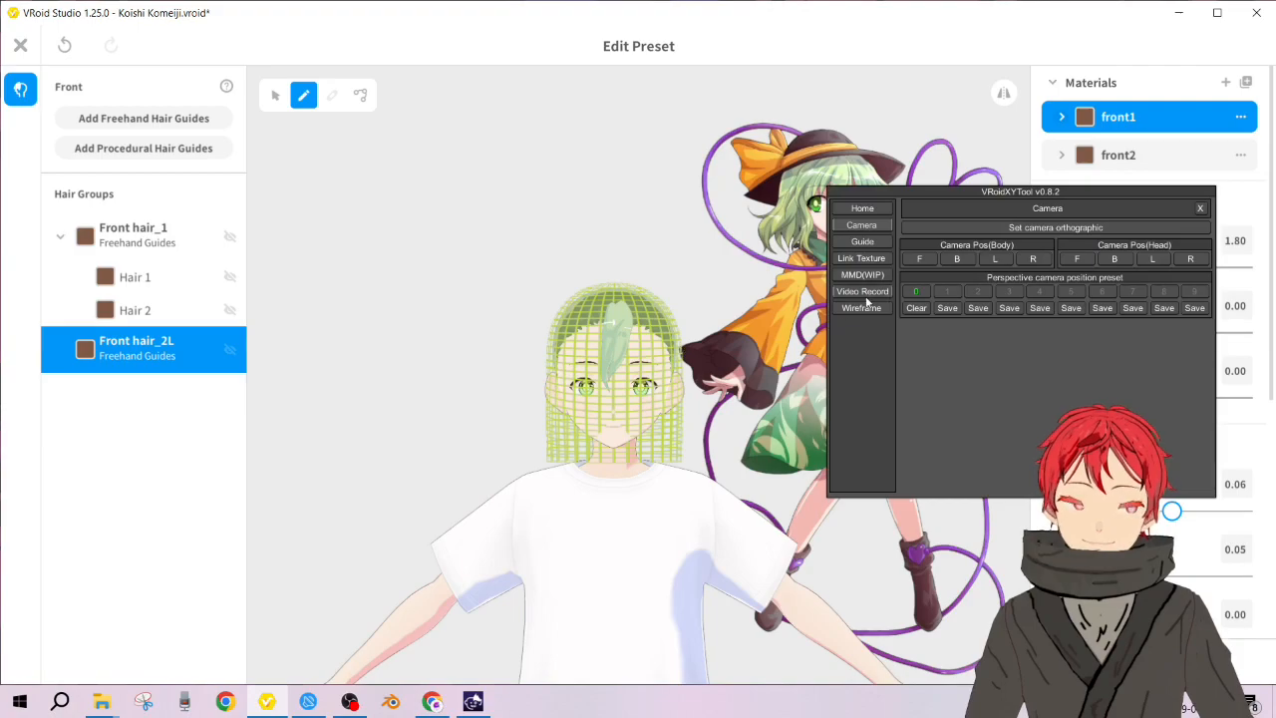
{"action": "left_click", "coordinate": [920, 293]}
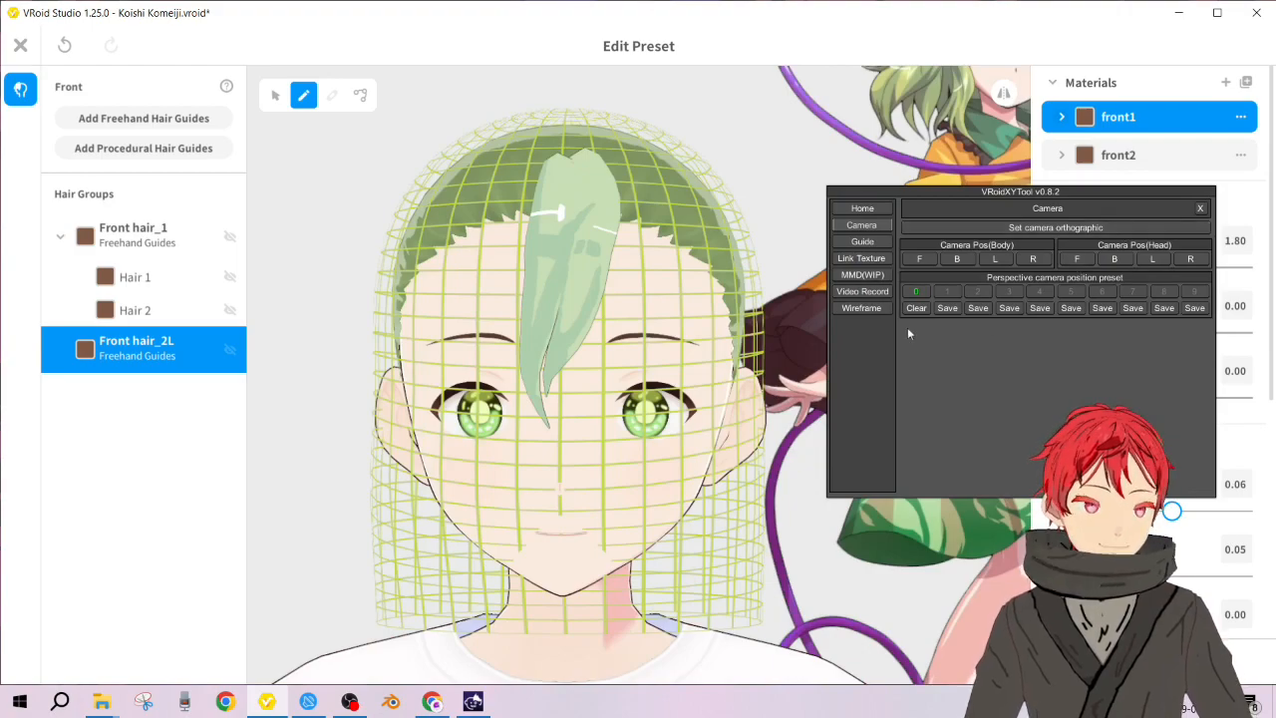
{"action": "key", "text": "Tab"}
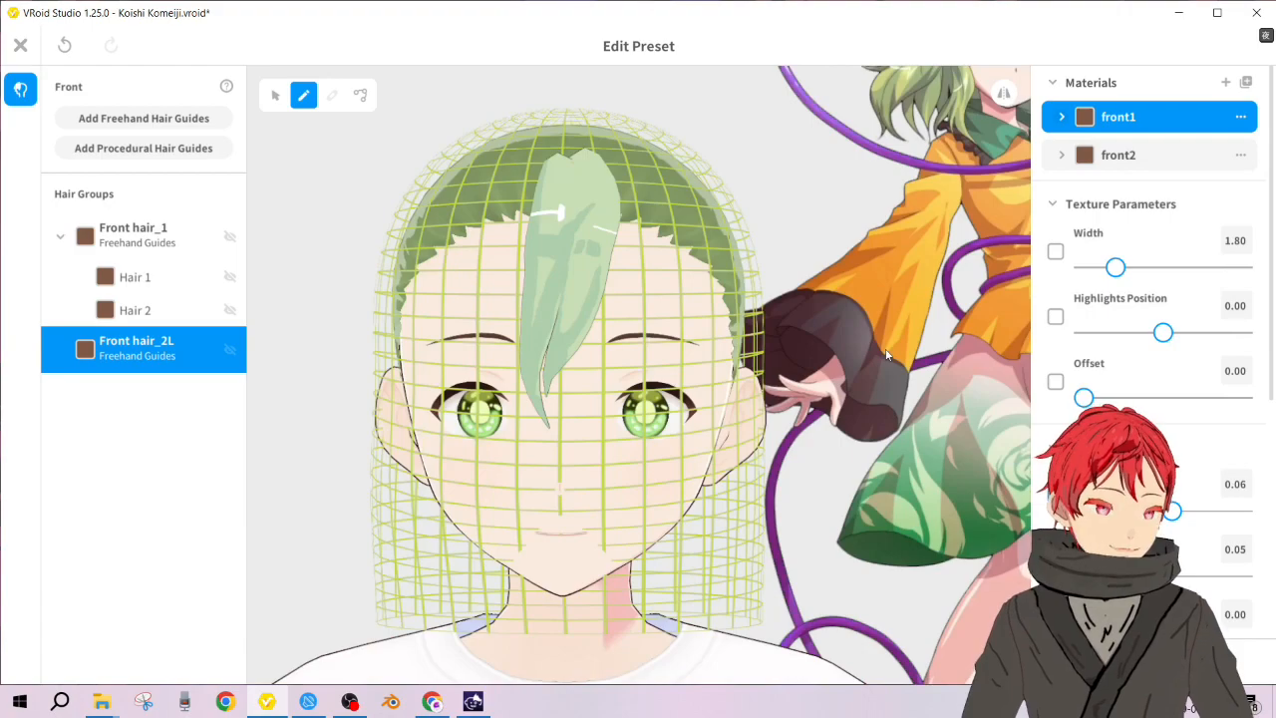
Step: Recall camera preset 0 again and zoom out slightly so the whole guide mesh fits around the head
{"action": "scroll", "coordinate": [720, 344], "scroll_direction": "down", "scroll_amount": 3}
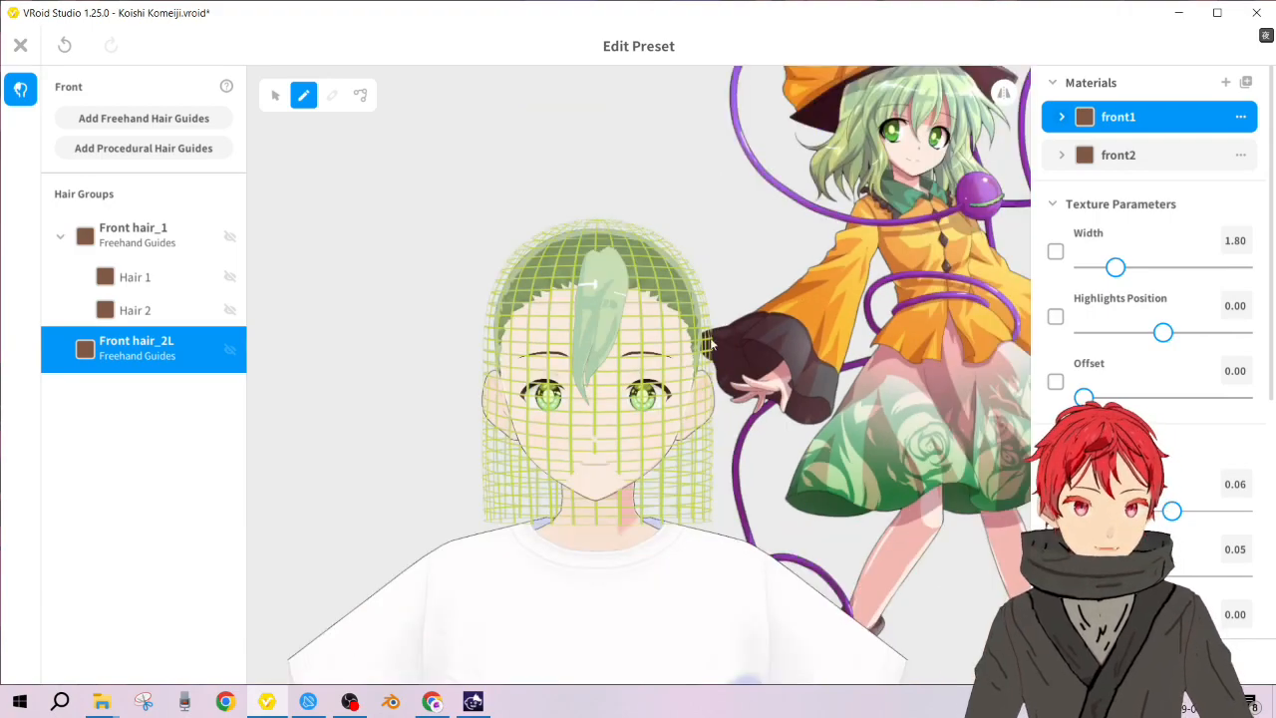
{"action": "key", "text": "Tab"}
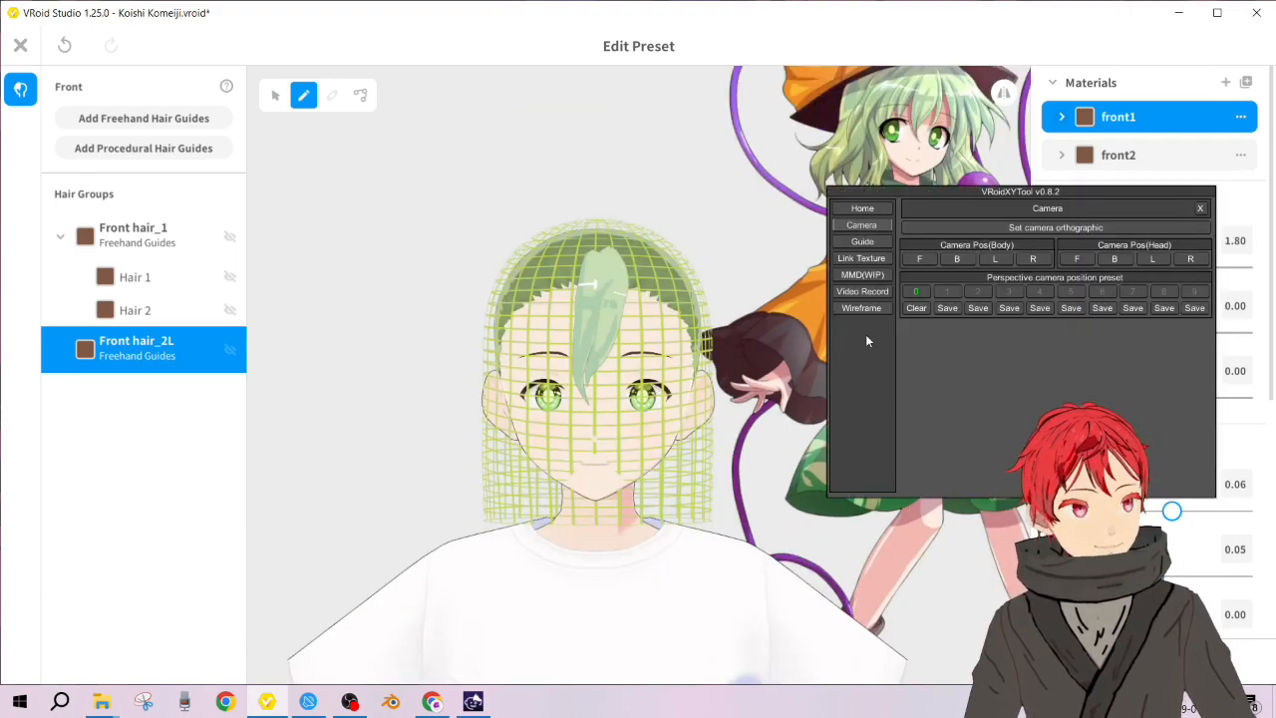
{"action": "left_click", "coordinate": [915, 292]}
{"action": "scroll", "coordinate": [613, 322], "scroll_direction": "up", "scroll_amount": 1}
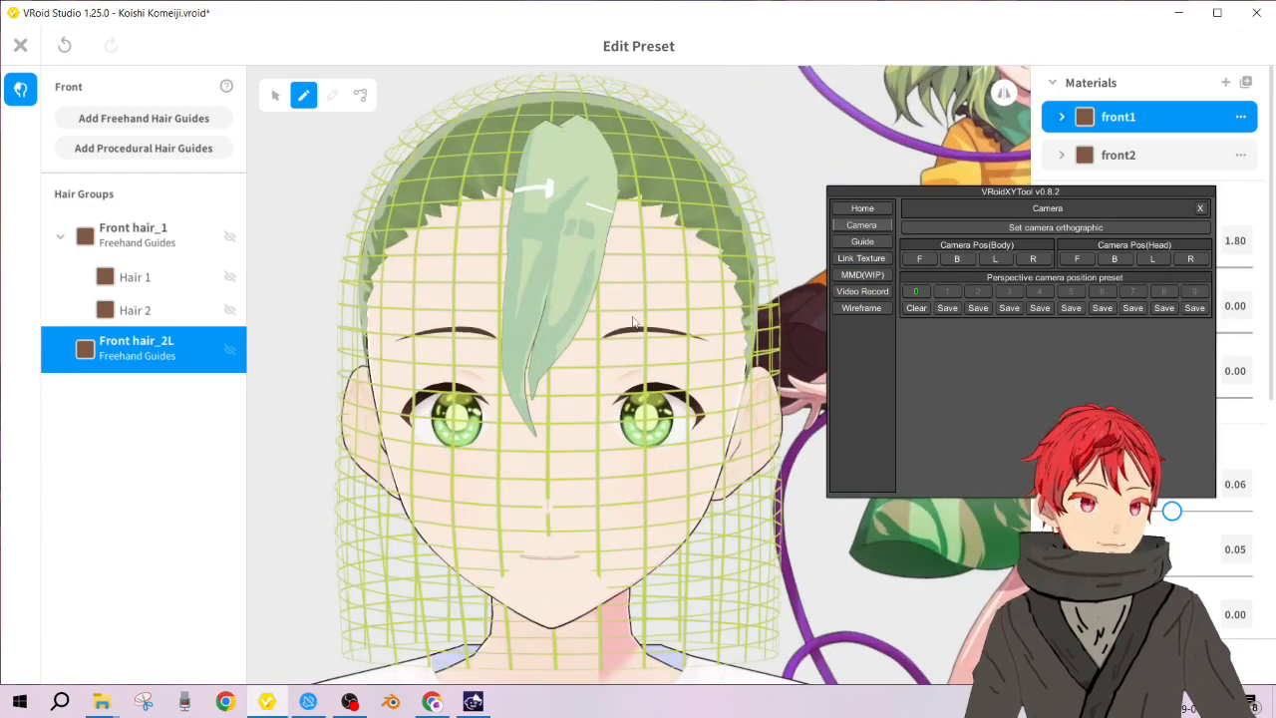
{"action": "scroll", "coordinate": [631, 317], "scroll_direction": "down", "scroll_amount": 2}
{"action": "scroll", "coordinate": [594, 239], "scroll_direction": "up", "scroll_amount": 3}
{"action": "scroll", "coordinate": [588, 237], "scroll_direction": "down", "scroll_amount": 2}
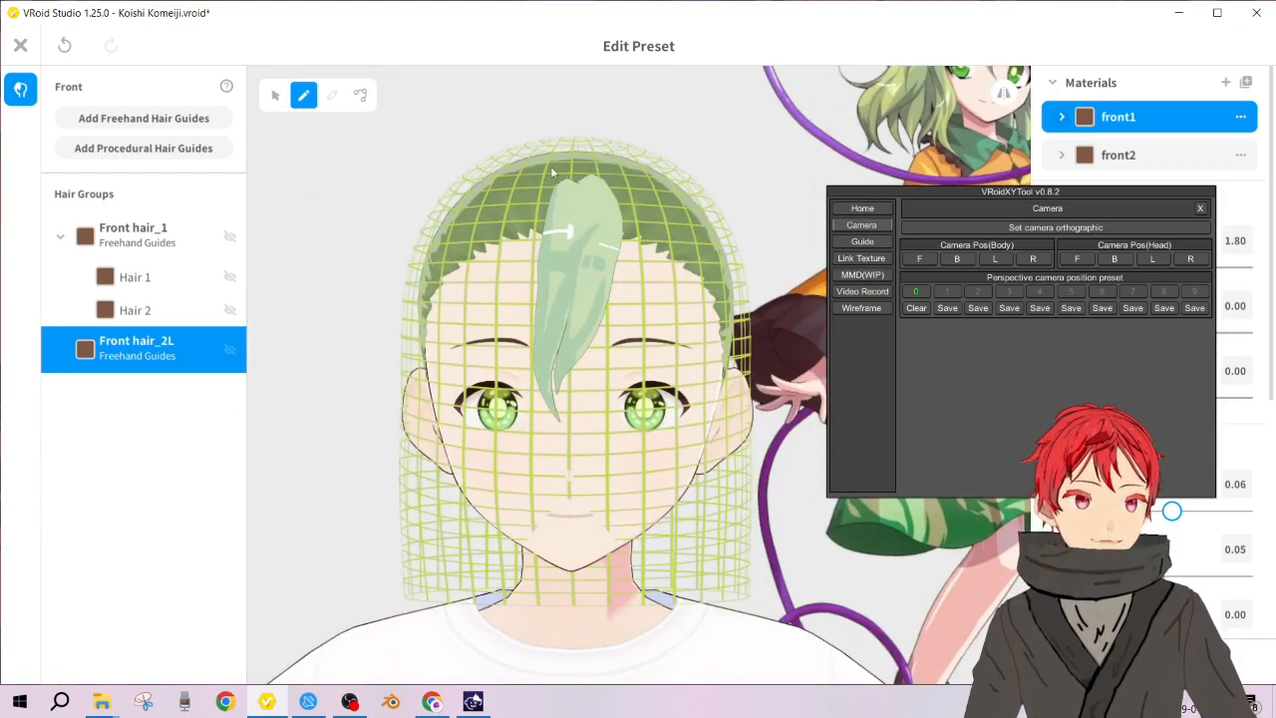
Step: Move the KoishiSmile.jpg guide image to x -0.405, y 1.131 so the reference face sits beside the model's head
{"action": "left_click", "coordinate": [862, 241]}
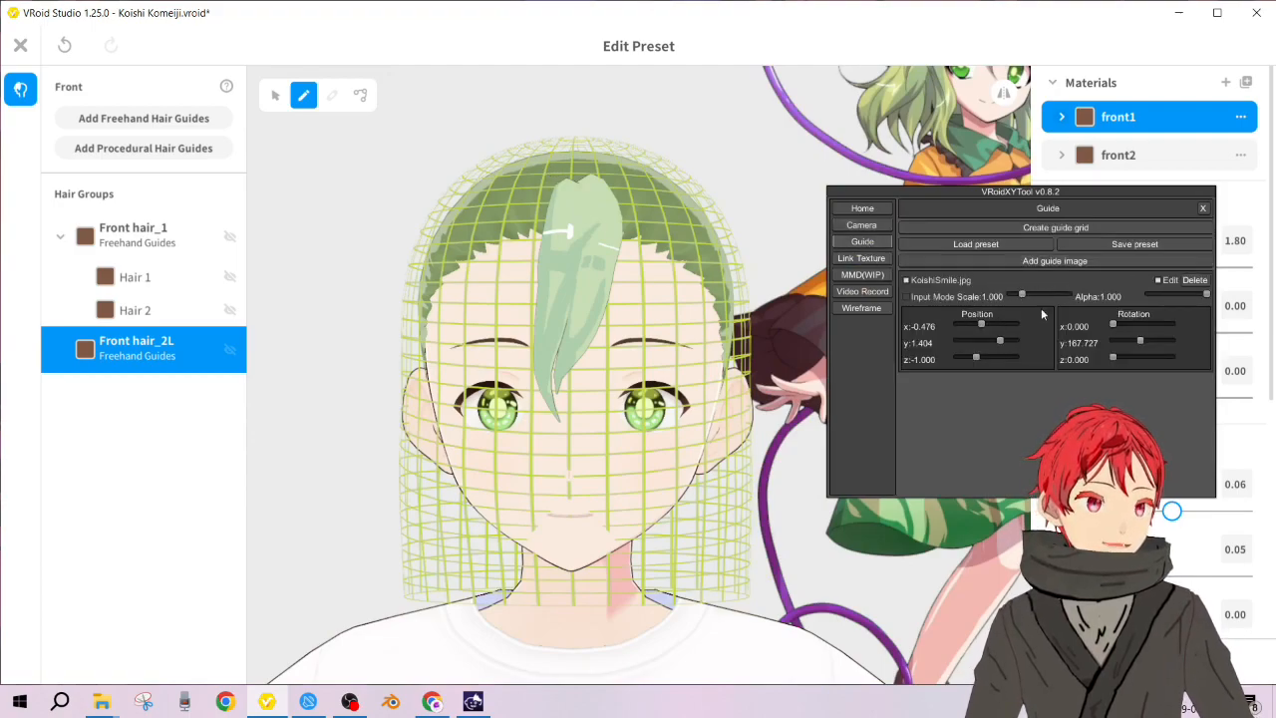
{"action": "mouse_move", "coordinate": [981, 324]}
{"action": "left_mouse_down"}
{"action": "mouse_move", "coordinate": [997, 340]}
{"action": "mouse_move", "coordinate": [983, 324]}
{"action": "left_mouse_up"}
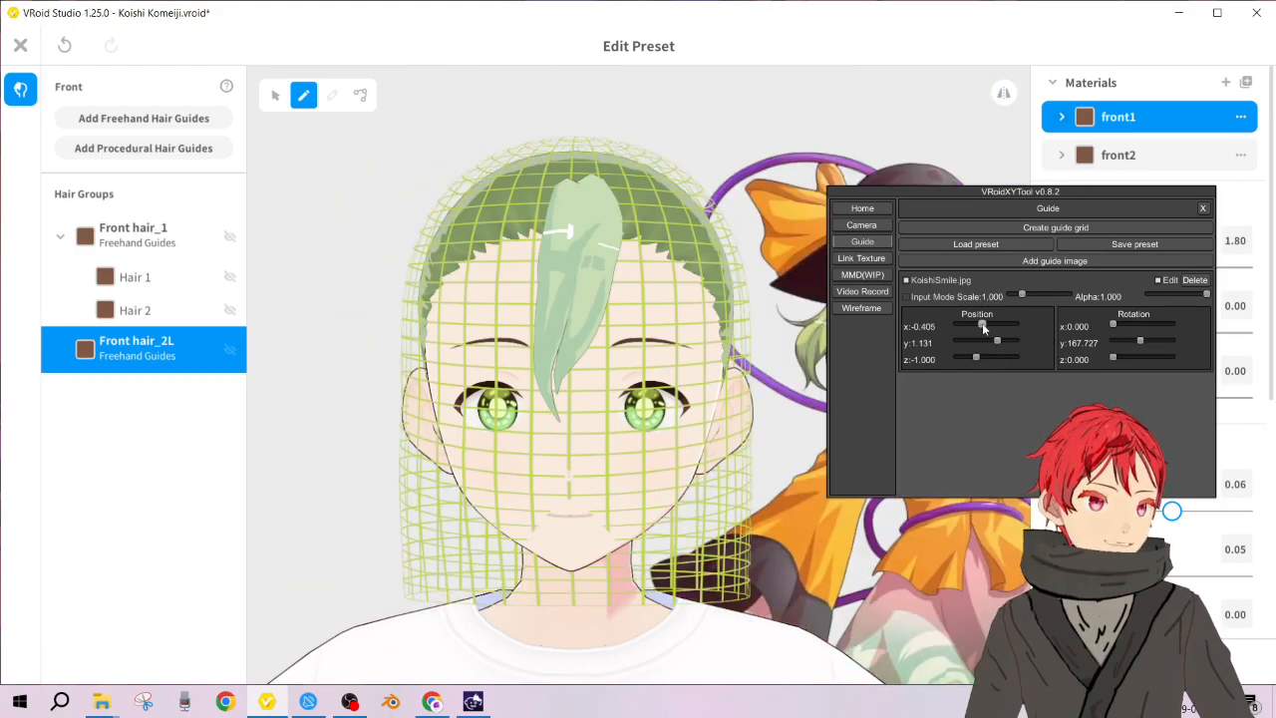
{"action": "left_click", "coordinate": [877, 228]}
{"action": "key", "text": "Tab"}
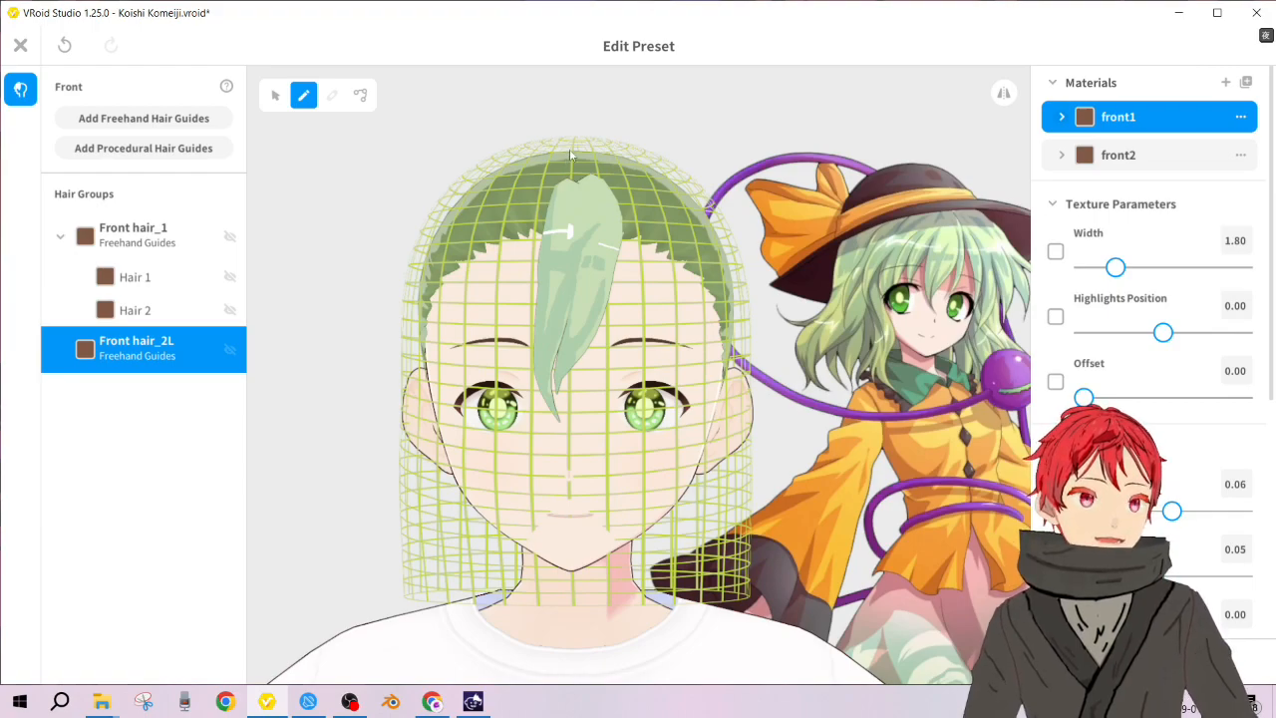
Step: Paint a Brush strand in Front hair_2L from the crown beside the central bang to the eye, and adjust its tip with the control points
{"action": "mouse_move", "coordinate": [568, 163]}
{"action": "left_mouse_down"}
{"action": "mouse_move", "coordinate": [490, 304]}
{"action": "mouse_move", "coordinate": [483, 354]}
{"action": "mouse_move", "coordinate": [502, 386]}
{"action": "left_mouse_up"}
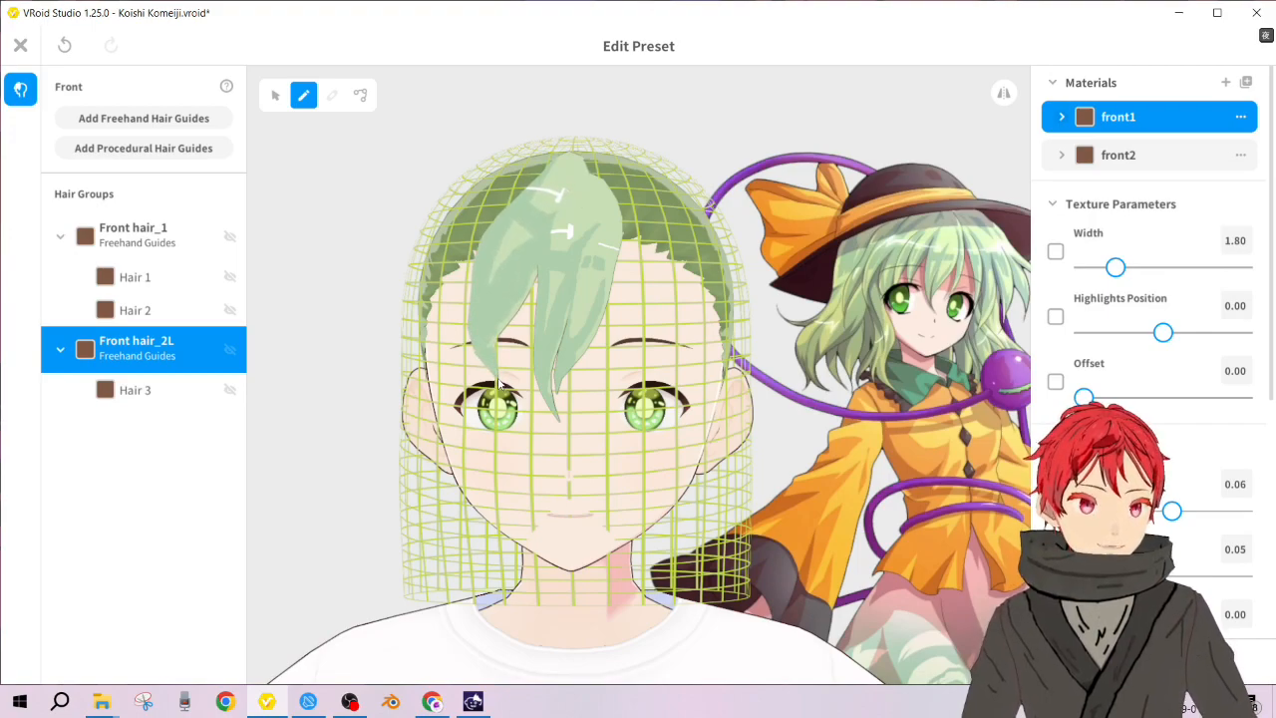
{"action": "left_click", "coordinate": [706, 109]}
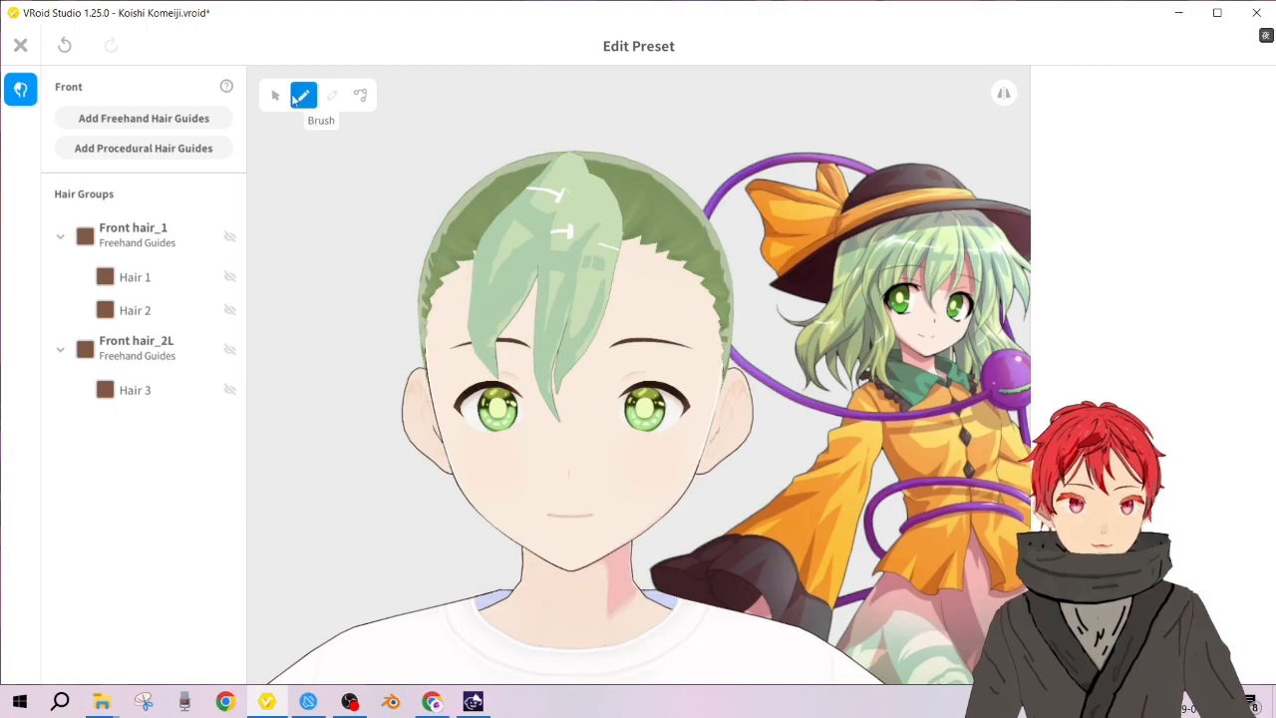
{"action": "left_click", "coordinate": [275, 95]}
{"action": "left_click", "coordinate": [441, 261]}
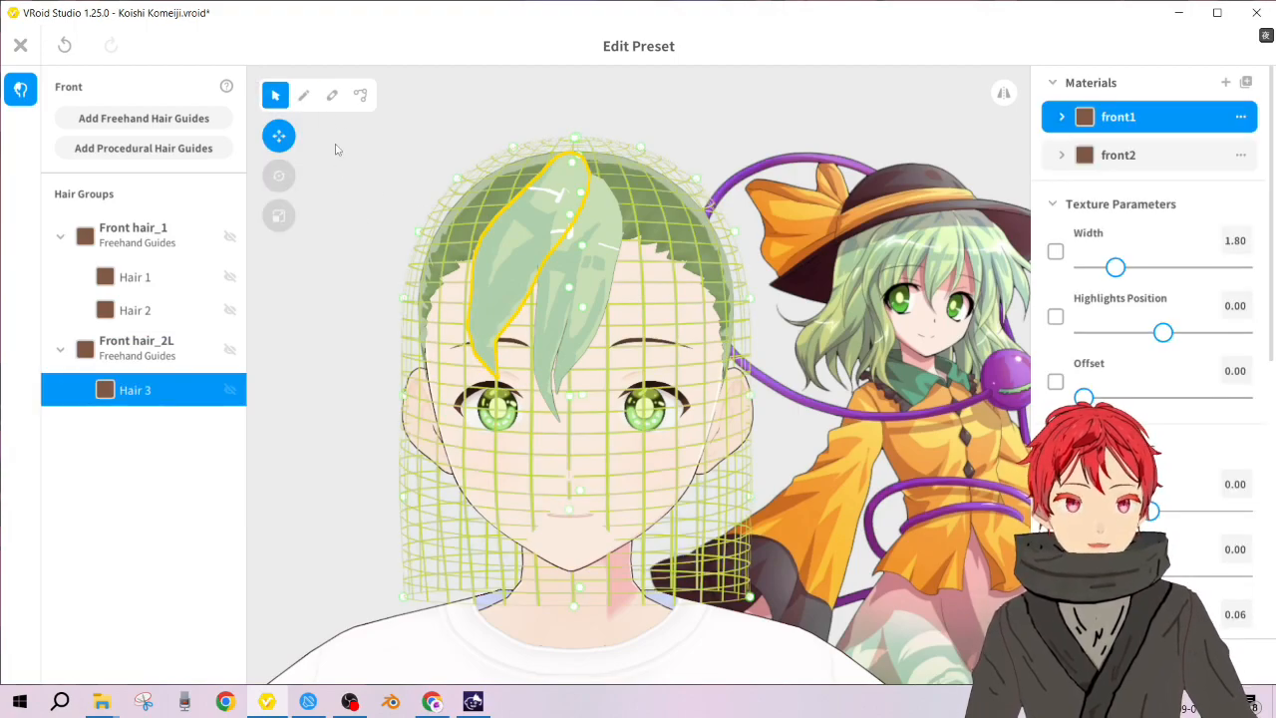
{"action": "left_click", "coordinate": [360, 94]}
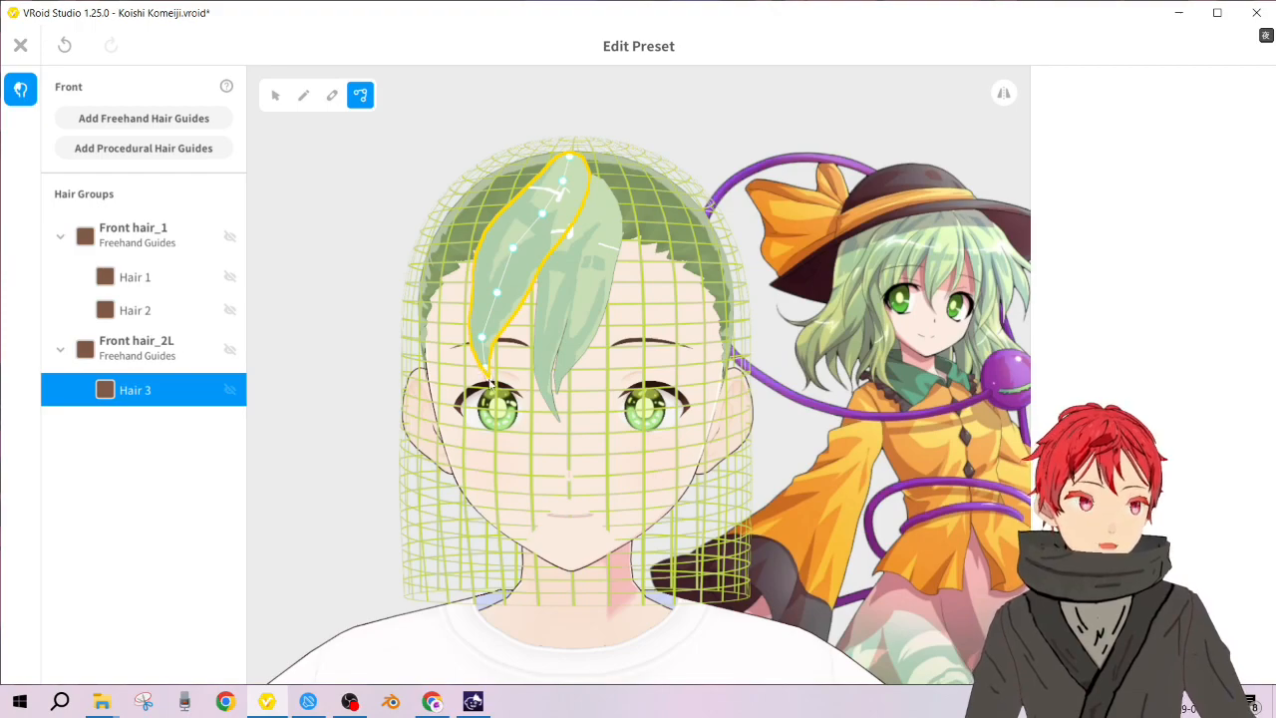
{"action": "left_click", "coordinate": [767, 151]}
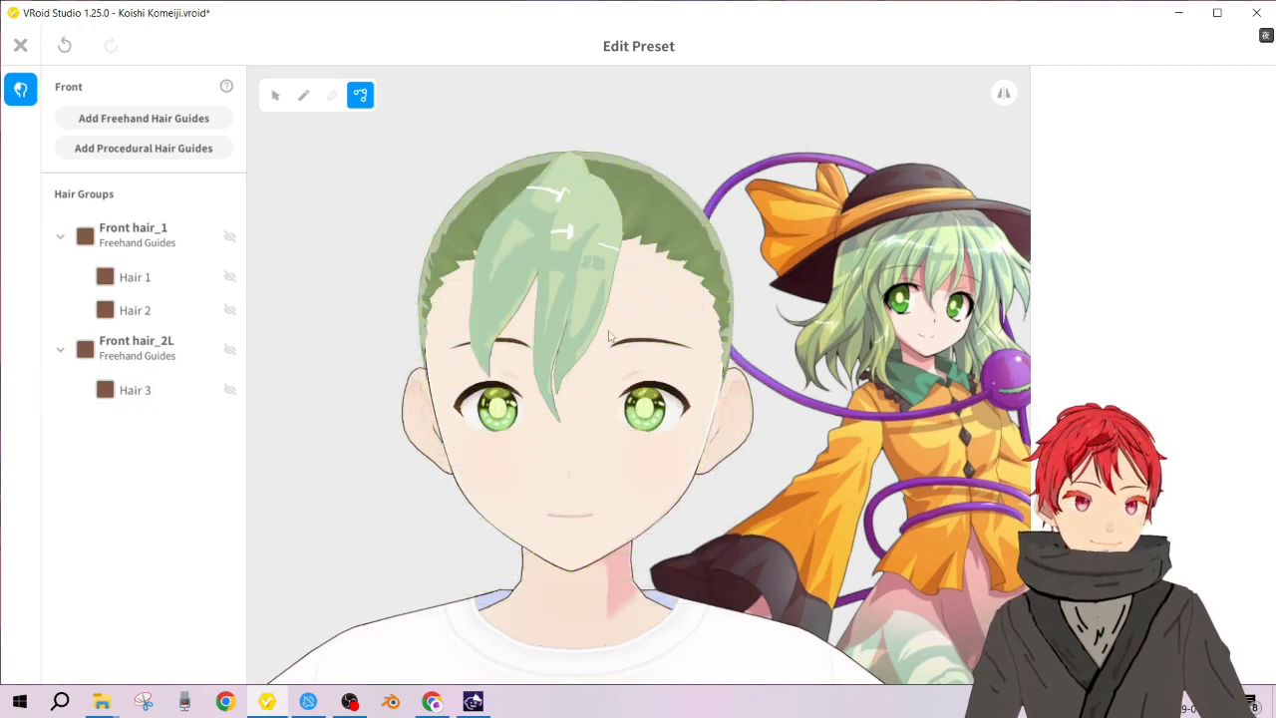
Step: Create a new material, apply it to Hair 3, and turn off its Main Color and Highlight Color
{"action": "left_click", "coordinate": [164, 387]}
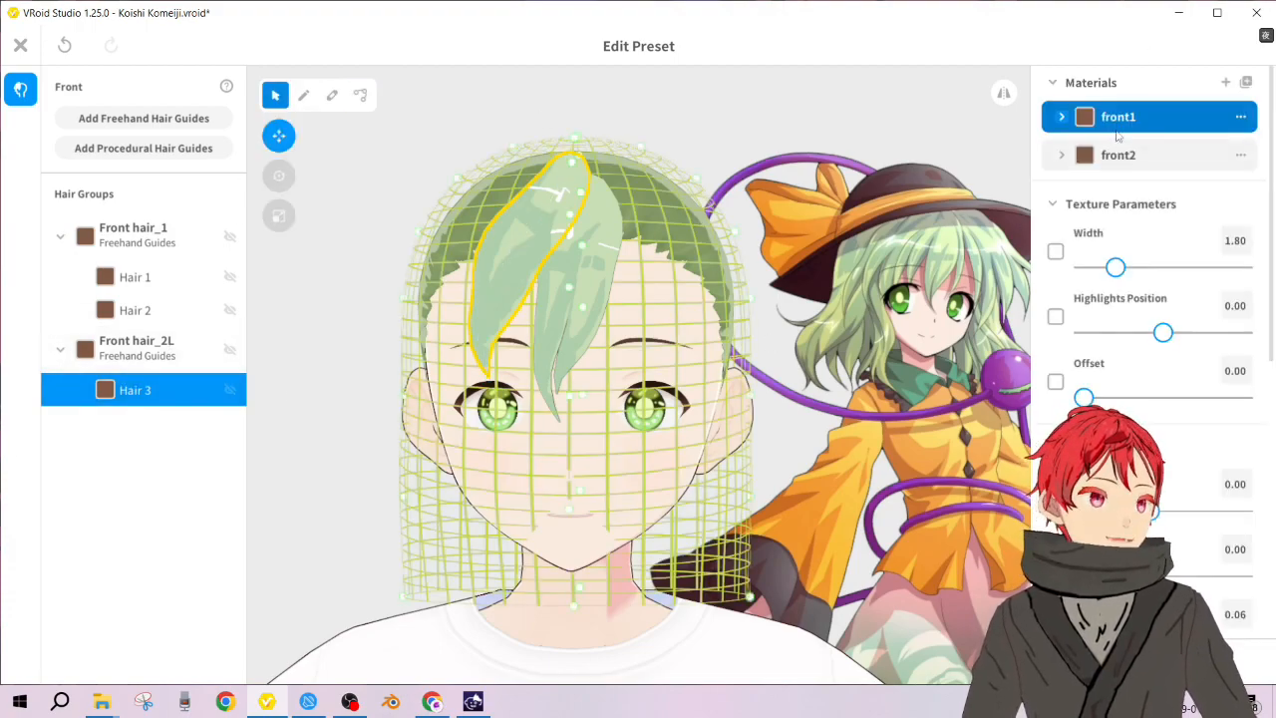
{"action": "left_click", "coordinate": [1227, 84]}
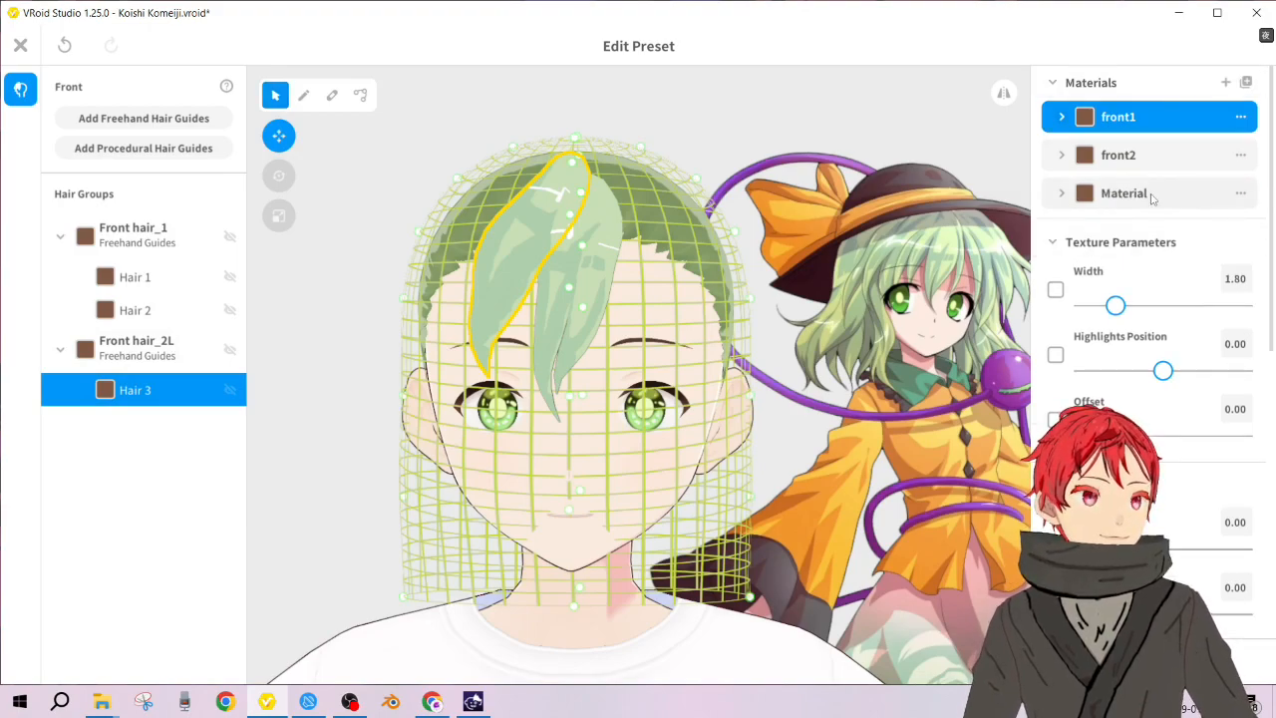
{"action": "left_click", "coordinate": [1126, 194]}
{"action": "left_click", "coordinate": [1056, 196]}
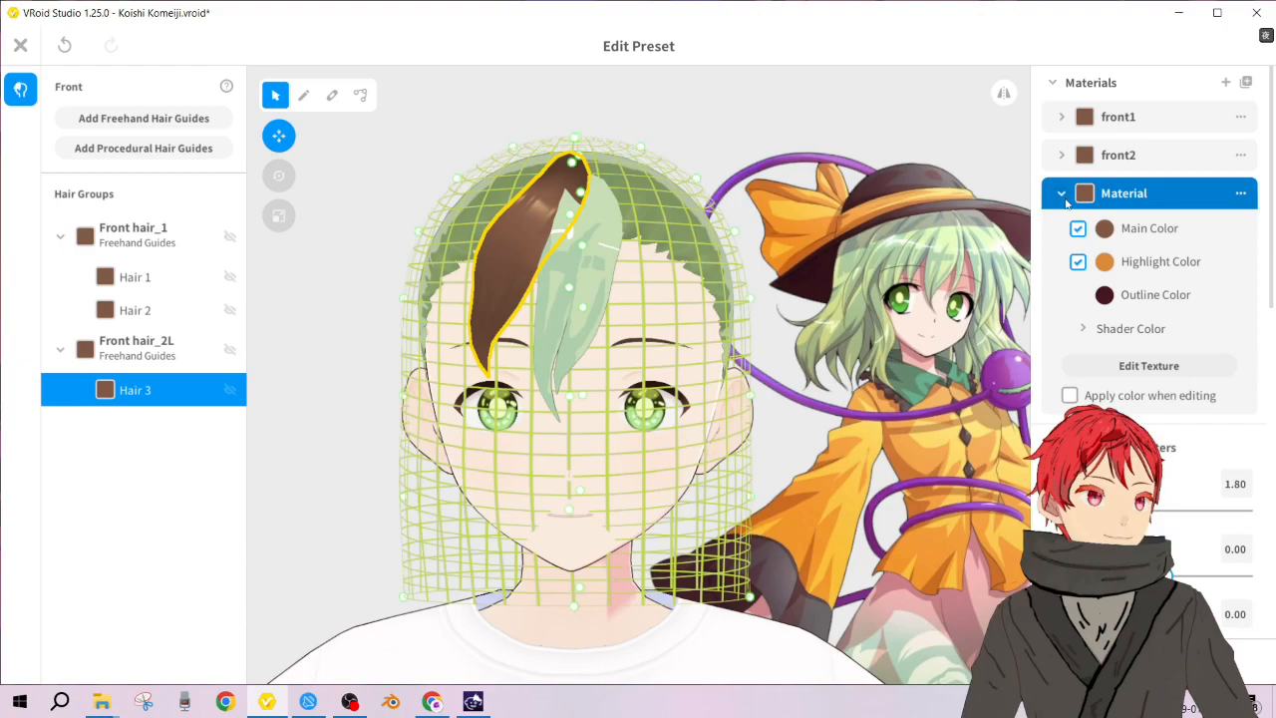
{"action": "left_click", "coordinate": [1077, 229]}
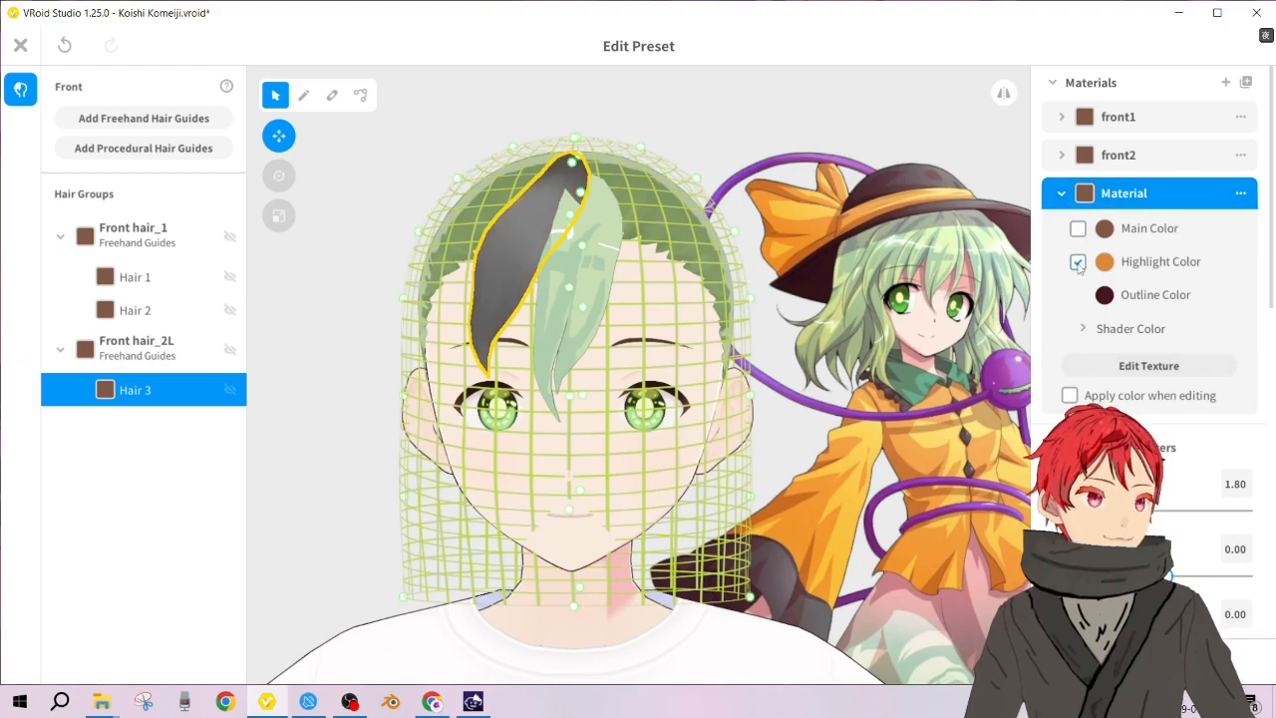
{"action": "left_click", "coordinate": [1077, 262]}
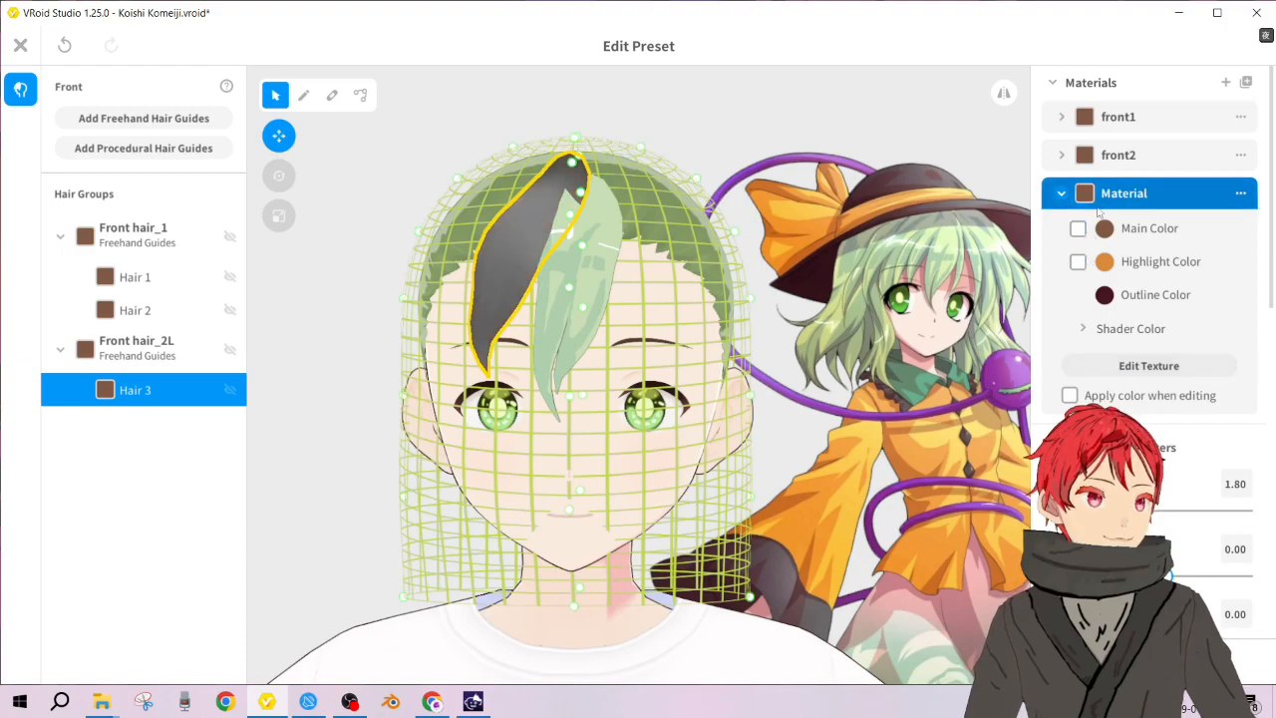
Step: Duplicate the new uncoloured material three times and collapse its settings
{"action": "left_click", "coordinate": [1241, 195]}
{"action": "left_click", "coordinate": [1241, 195]}
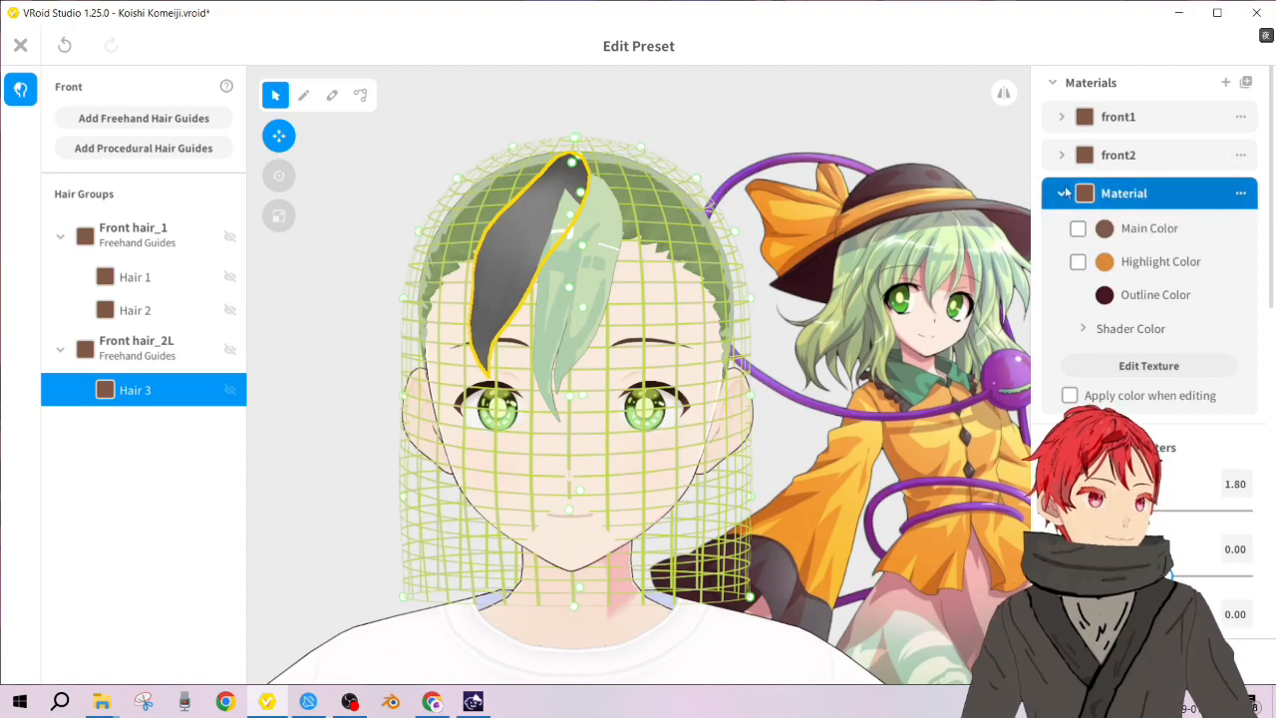
{"action": "left_click", "coordinate": [1062, 195]}
{"action": "left_click", "coordinate": [1241, 193]}
{"action": "left_click", "coordinate": [1162, 191]}
{"action": "left_click", "coordinate": [1241, 231]}
{"action": "left_click", "coordinate": [1162, 228]}
{"action": "left_click", "coordinate": [1241, 269]}
{"action": "left_click", "coordinate": [1187, 271]}
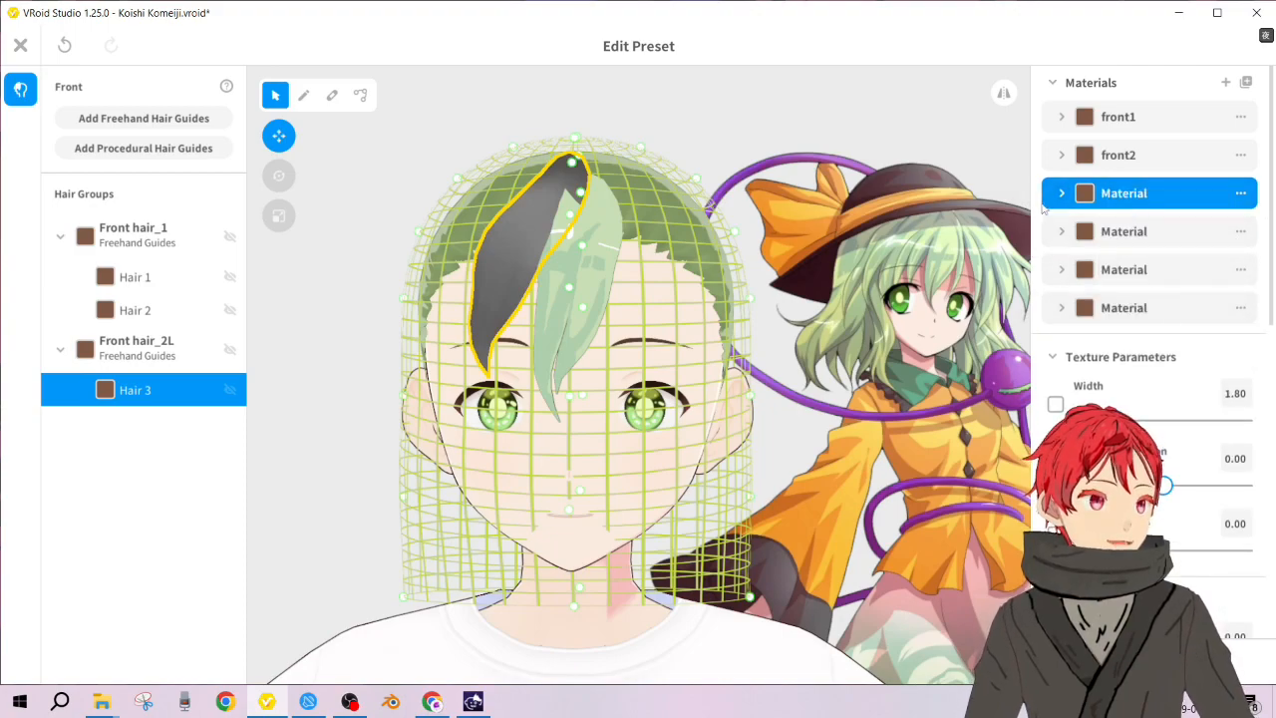
{"action": "left_click", "coordinate": [1061, 195]}
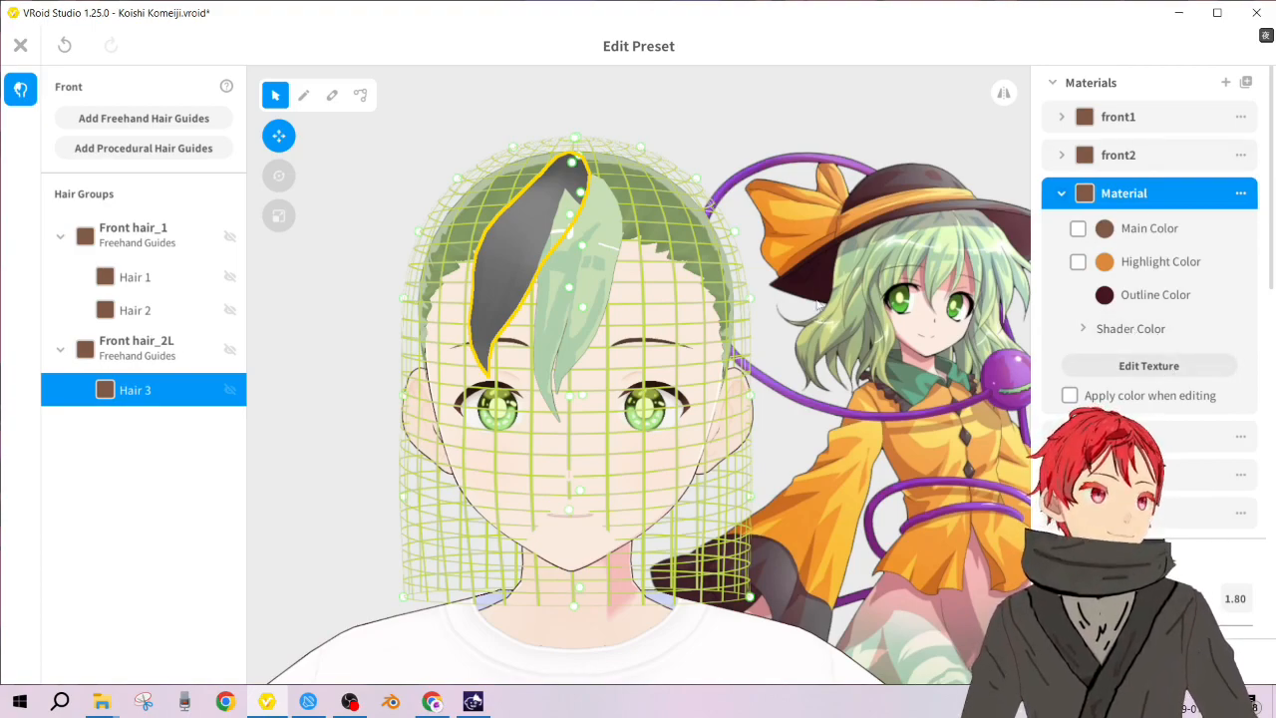
{"action": "left_click", "coordinate": [677, 117]}
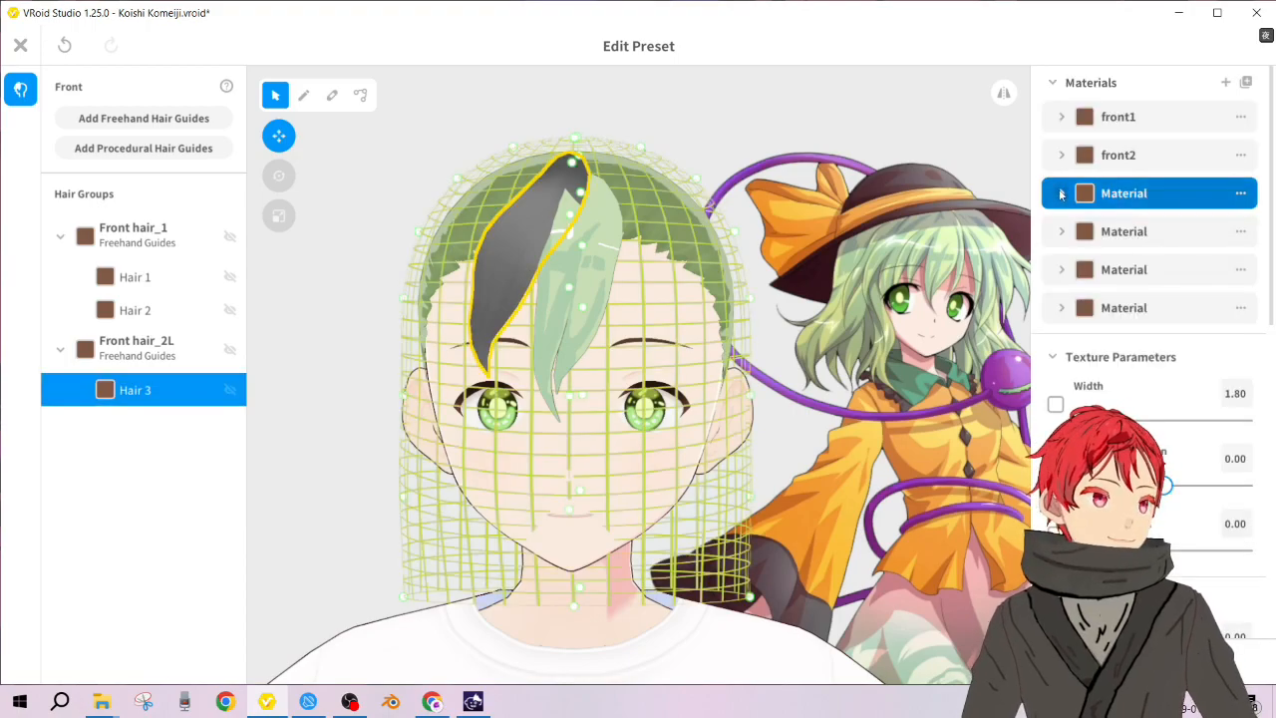
Step: Open Hair 3's material texture, sample light green #C9DEB6 from the central bang, and paint the whole base layer with it
{"action": "left_click", "coordinate": [1061, 193]}
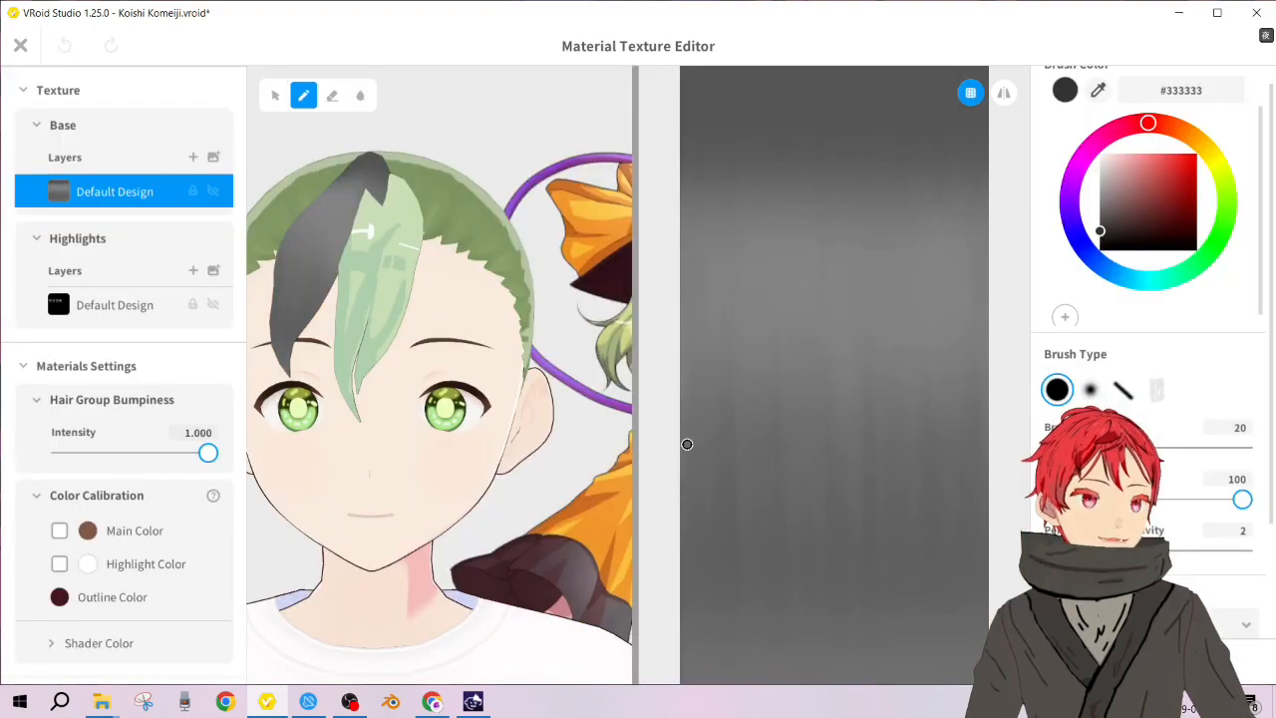
{"action": "left_click", "coordinate": [1097, 90]}
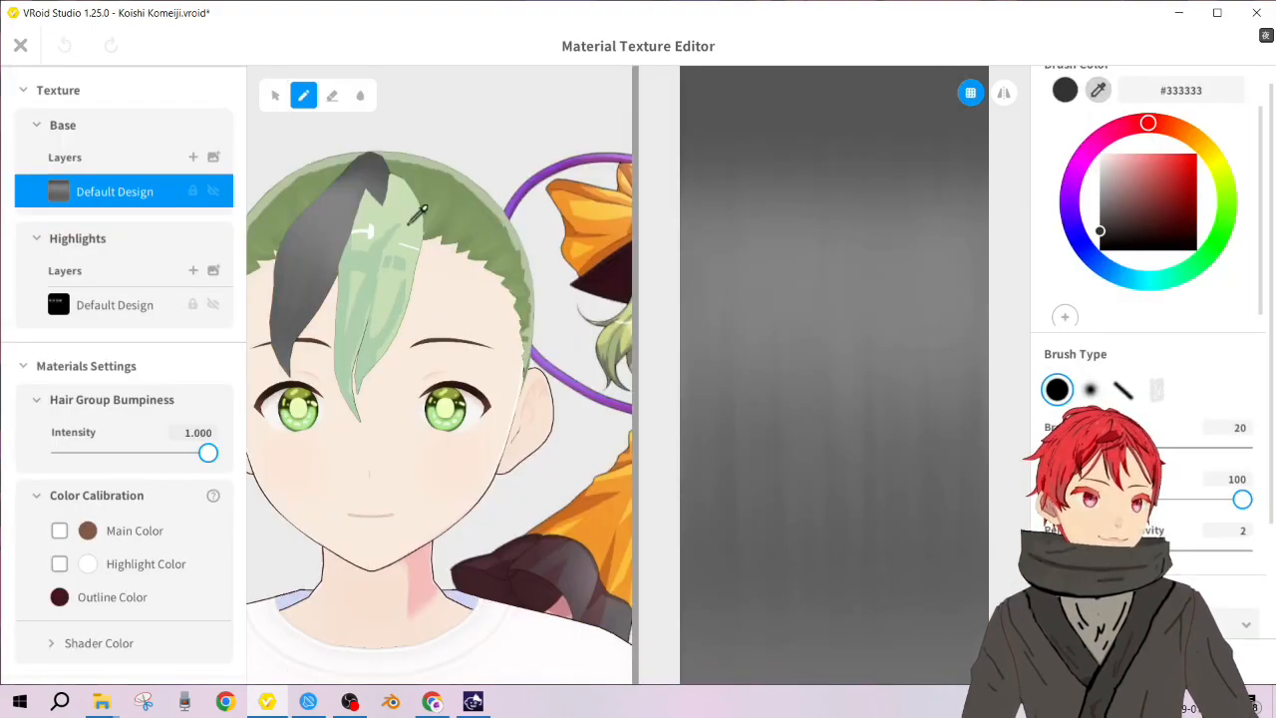
{"action": "left_click", "coordinate": [411, 223]}
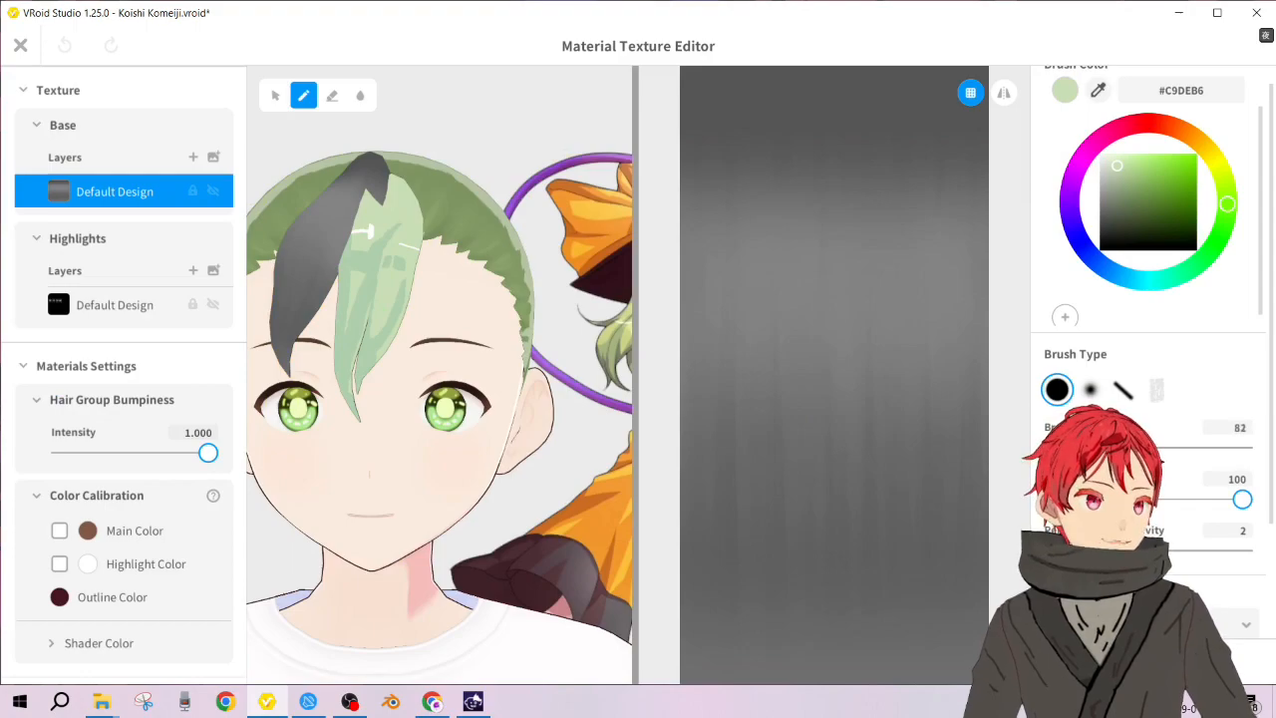
{"action": "mouse_move", "coordinate": [902, 133]}
{"action": "left_mouse_down"}
{"action": "mouse_move", "coordinate": [848, 222]}
{"action": "mouse_move", "coordinate": [677, 316]}
{"action": "mouse_move", "coordinate": [725, 181]}
{"action": "mouse_move", "coordinate": [923, 23]}
{"action": "mouse_move", "coordinate": [508, 171]}
{"action": "mouse_move", "coordinate": [758, 110]}
{"action": "left_mouse_up"}
{"action": "mouse_move", "coordinate": [674, 138]}
{"action": "left_mouse_down"}
{"action": "mouse_move", "coordinate": [1083, 84]}
{"action": "mouse_move", "coordinate": [903, 268]}
{"action": "mouse_move", "coordinate": [1121, 152]}
{"action": "mouse_move", "coordinate": [985, 245]}
{"action": "mouse_move", "coordinate": [914, 265]}
{"action": "mouse_move", "coordinate": [908, 348]}
{"action": "mouse_move", "coordinate": [678, 416]}
{"action": "mouse_move", "coordinate": [640, 498]}
{"action": "mouse_move", "coordinate": [649, 521]}
{"action": "mouse_move", "coordinate": [797, 407]}
{"action": "mouse_move", "coordinate": [882, 491]}
{"action": "mouse_move", "coordinate": [820, 488]}
{"action": "mouse_move", "coordinate": [935, 464]}
{"action": "left_mouse_up"}
{"action": "mouse_move", "coordinate": [688, 530]}
{"action": "left_mouse_down"}
{"action": "mouse_move", "coordinate": [603, 579]}
{"action": "mouse_move", "coordinate": [674, 610]}
{"action": "mouse_move", "coordinate": [996, 590]}
{"action": "mouse_move", "coordinate": [697, 663]}
{"action": "mouse_move", "coordinate": [749, 671]}
{"action": "mouse_move", "coordinate": [887, 628]}
{"action": "left_mouse_up"}
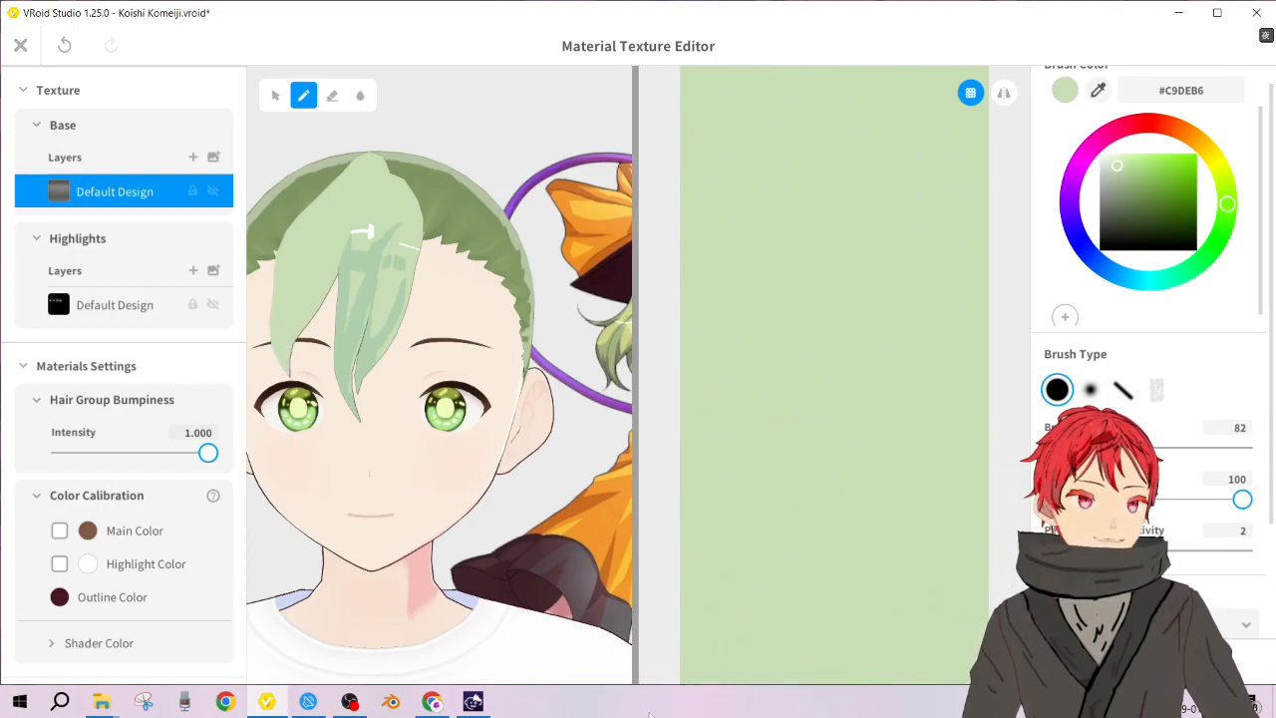
Step: Add a new empty layer above the base Default Design and return to the hair editor
{"action": "scroll", "coordinate": [461, 275], "scroll_direction": "down", "scroll_amount": 3}
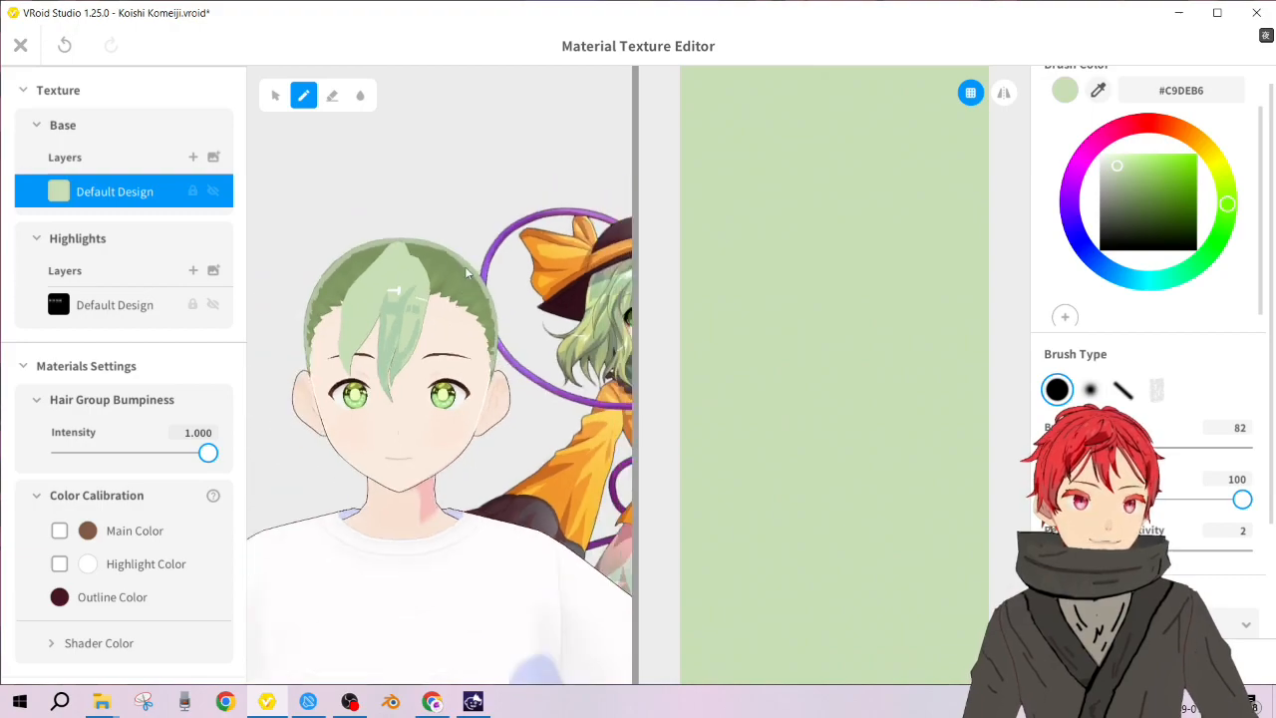
{"action": "scroll", "coordinate": [473, 264], "scroll_direction": "up", "scroll_amount": 3}
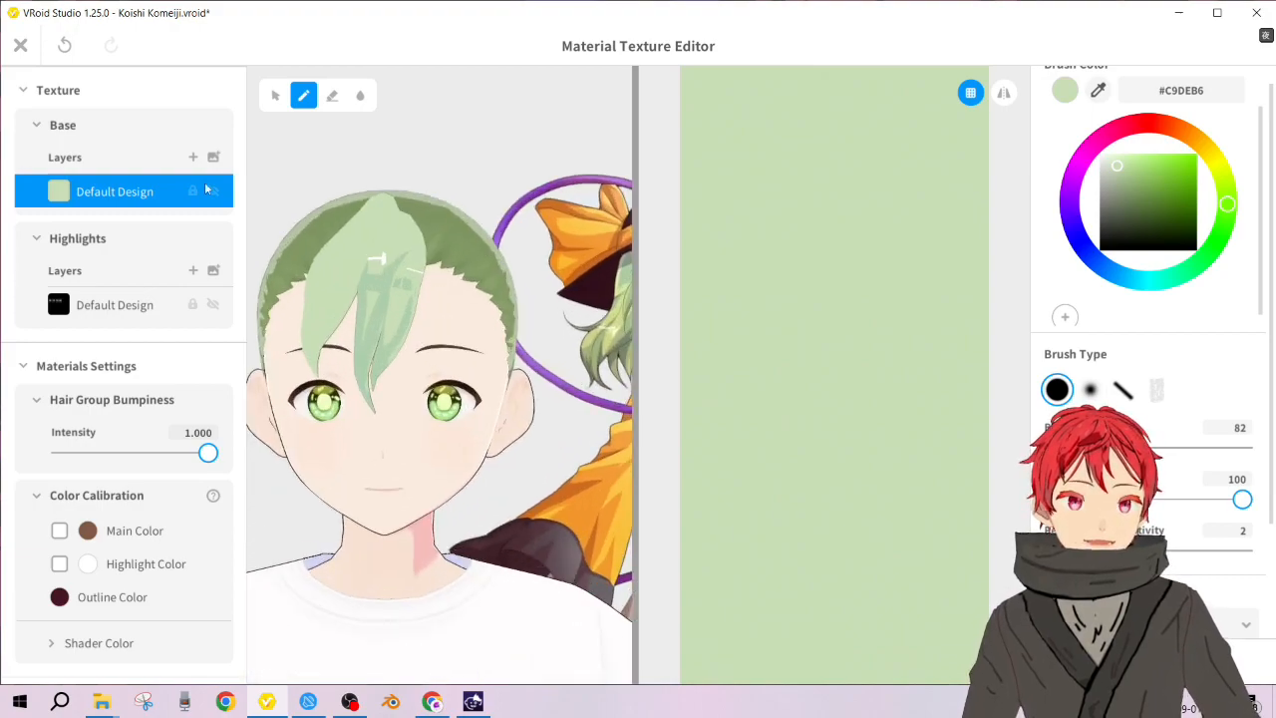
{"action": "left_click", "coordinate": [194, 159]}
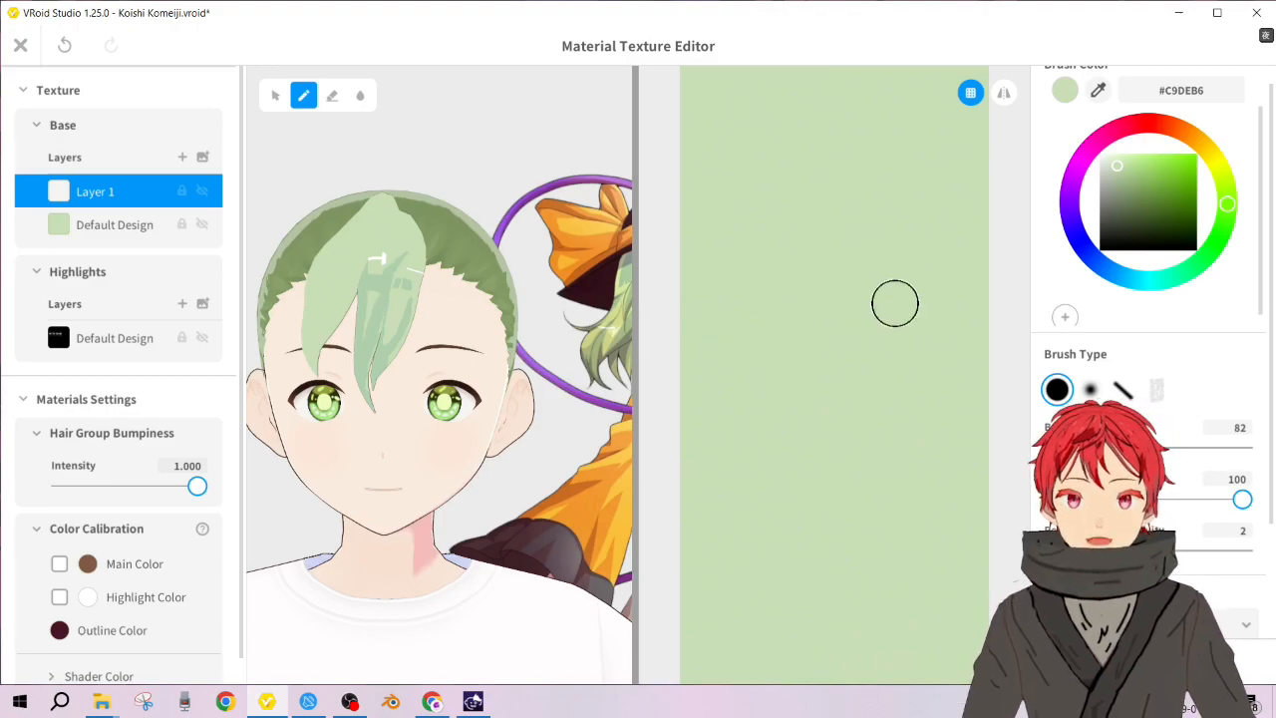
{"action": "left_click", "coordinate": [20, 46]}
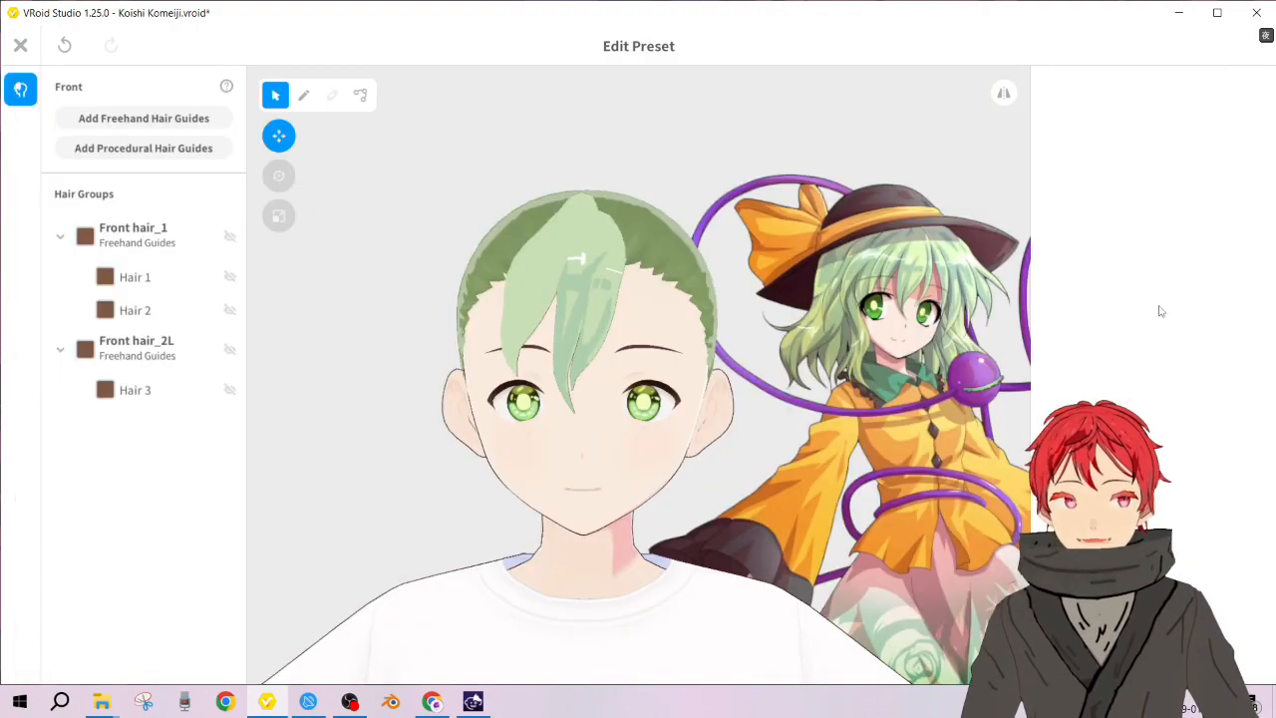
Step: Rename the material used by Hair 3 to front3
{"action": "scroll", "coordinate": [560, 198], "scroll_direction": "up", "scroll_amount": 3}
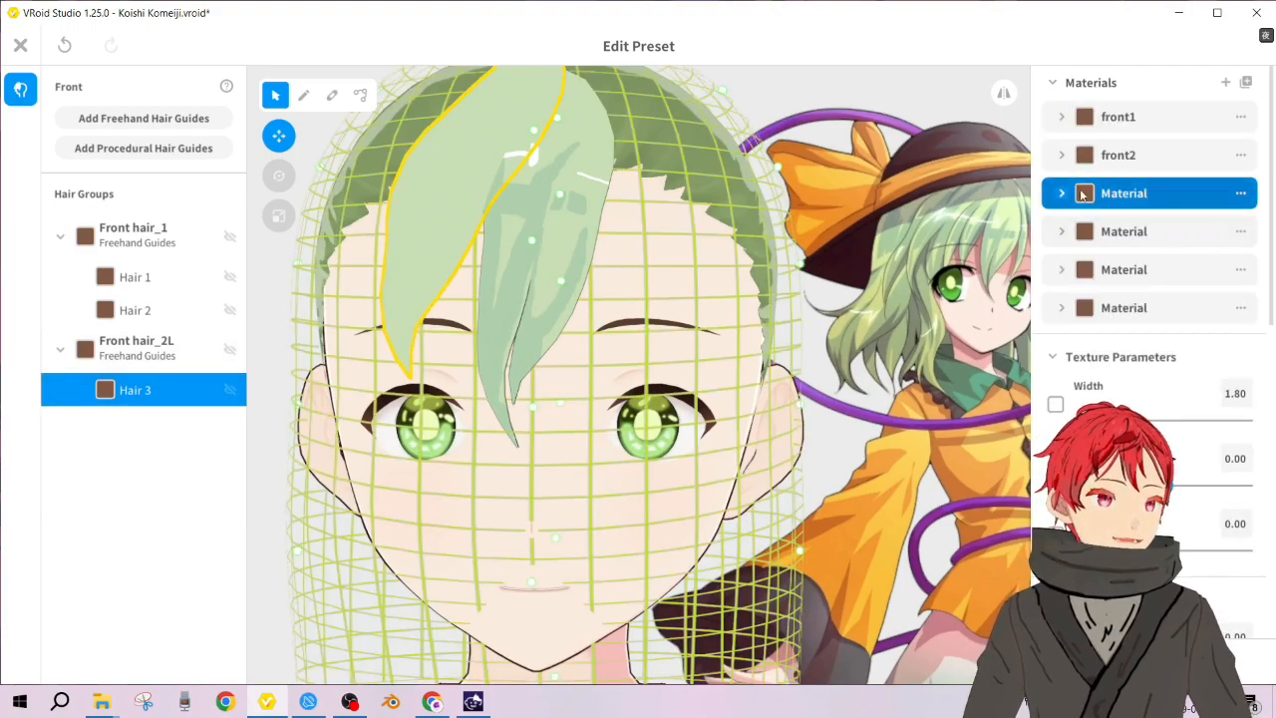
{"action": "left_click", "coordinate": [1062, 193]}
{"action": "left_click", "coordinate": [1240, 193]}
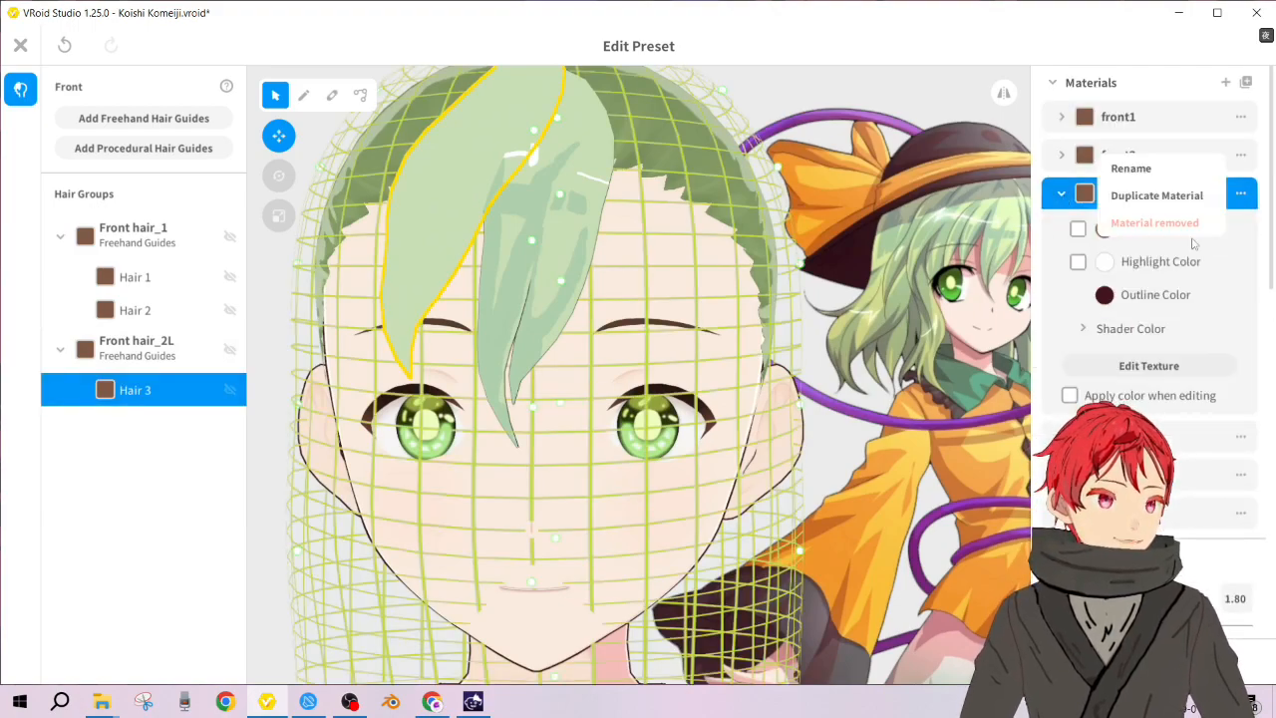
{"action": "left_click", "coordinate": [1132, 168]}
{"action": "left_click", "coordinate": [629, 332]}
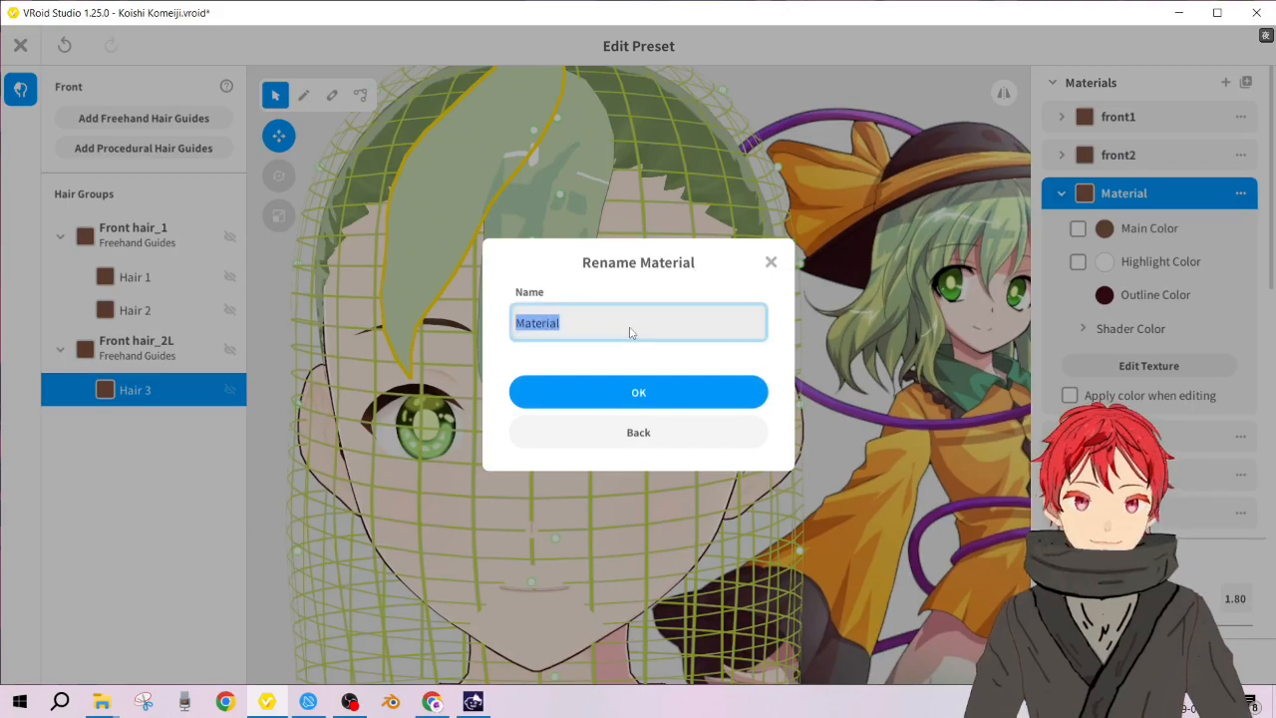
{"action": "type", "text": "front3"}
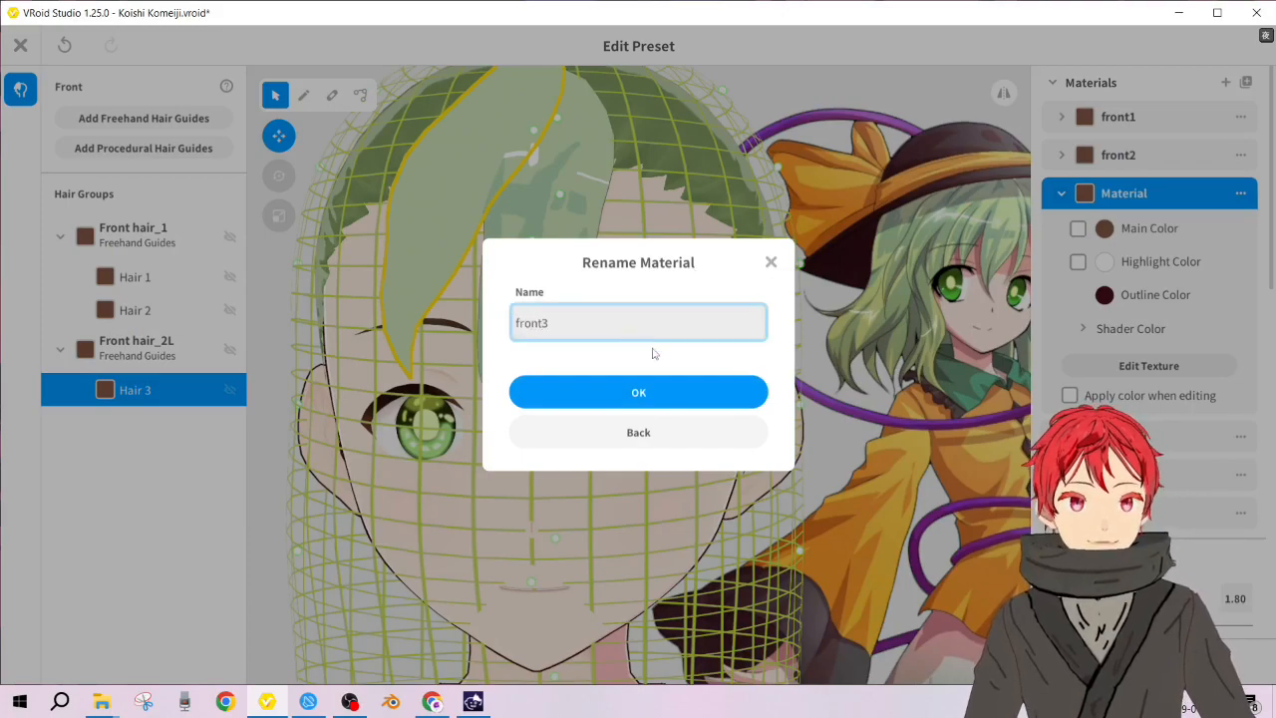
{"action": "left_click", "coordinate": [630, 394]}
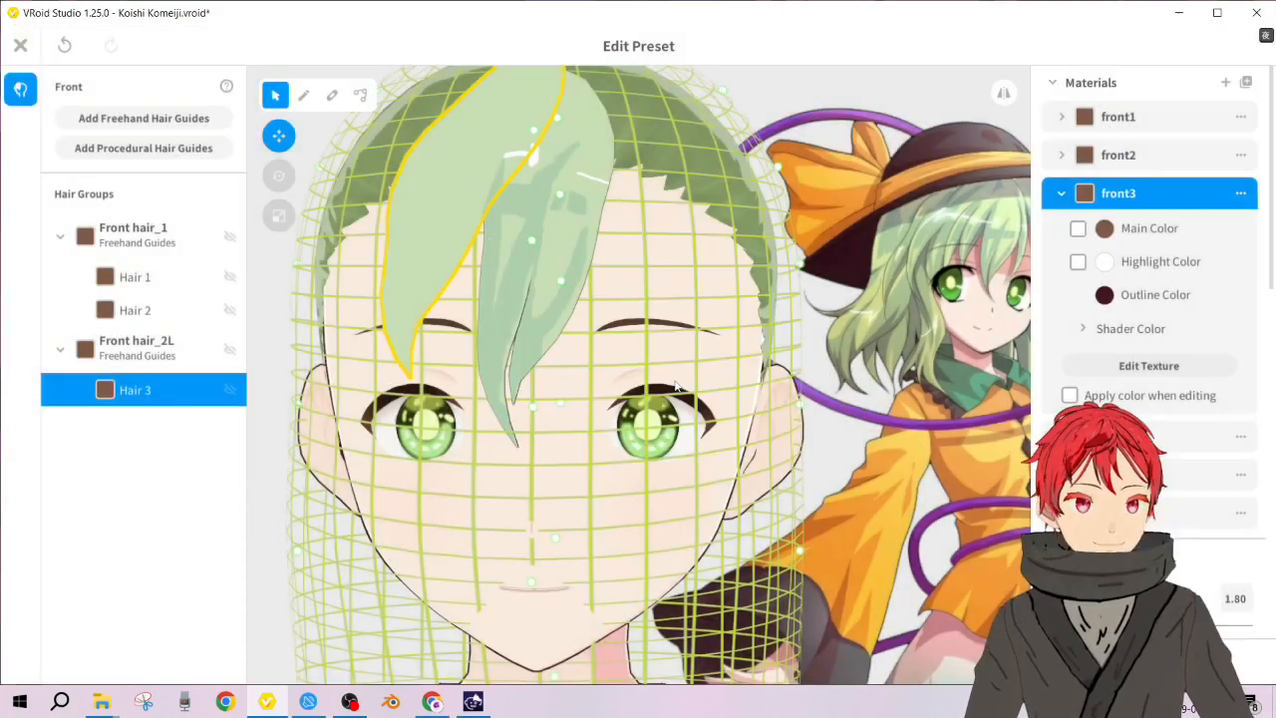
Step: Remove the three unused duplicate materials below front3 and collapse front3's settings
{"action": "left_click", "coordinate": [1240, 440]}
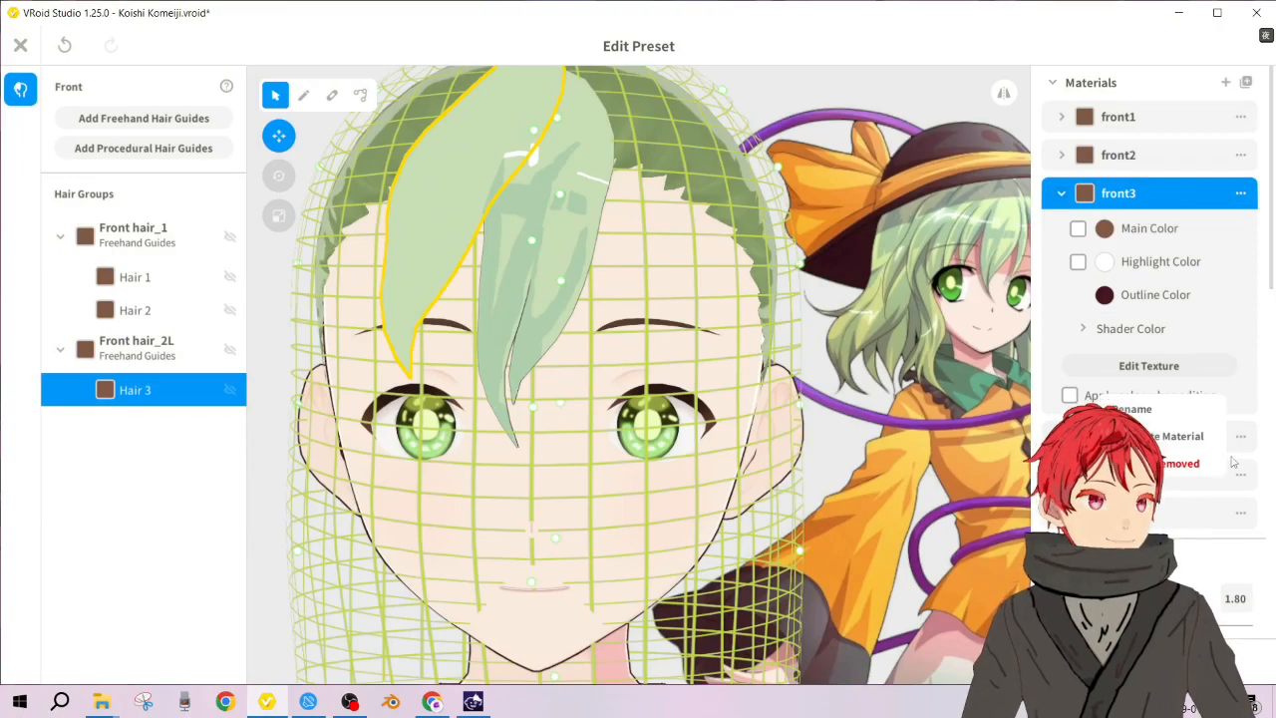
{"action": "left_click", "coordinate": [1207, 462]}
{"action": "left_click", "coordinate": [1240, 439]}
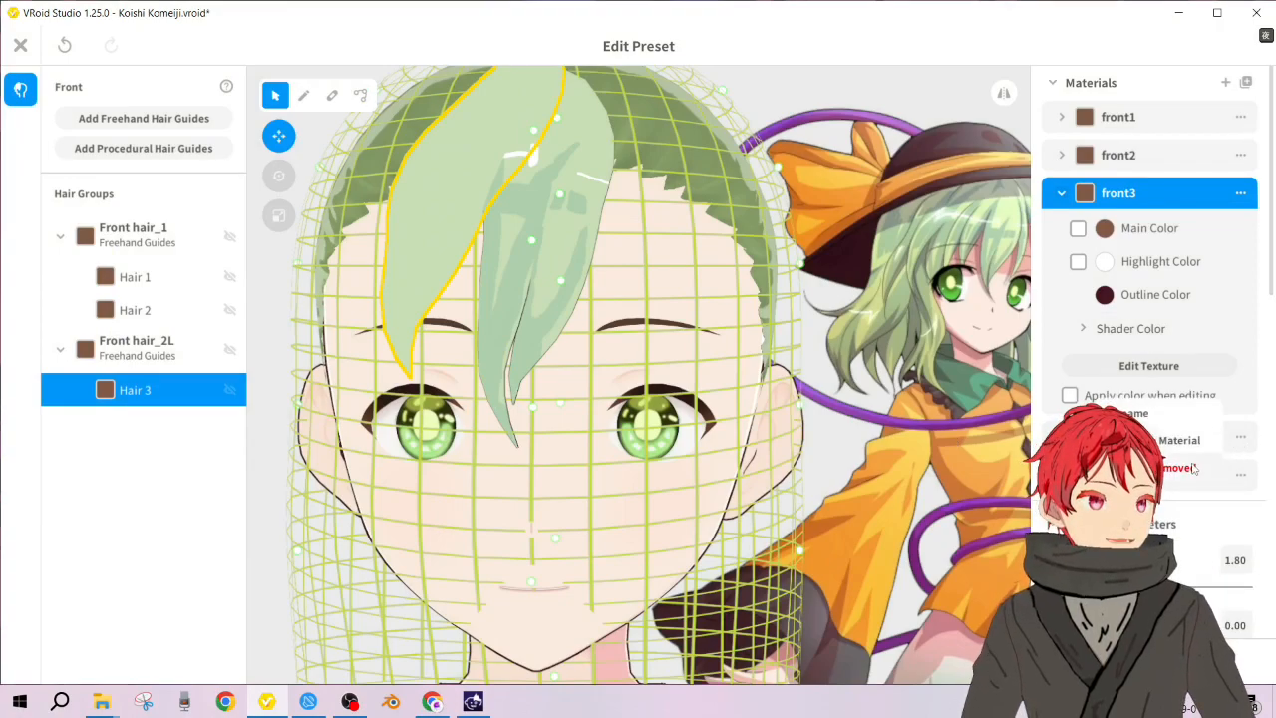
{"action": "left_click", "coordinate": [1196, 469]}
{"action": "left_click", "coordinate": [1239, 440]}
{"action": "left_click", "coordinate": [1191, 468]}
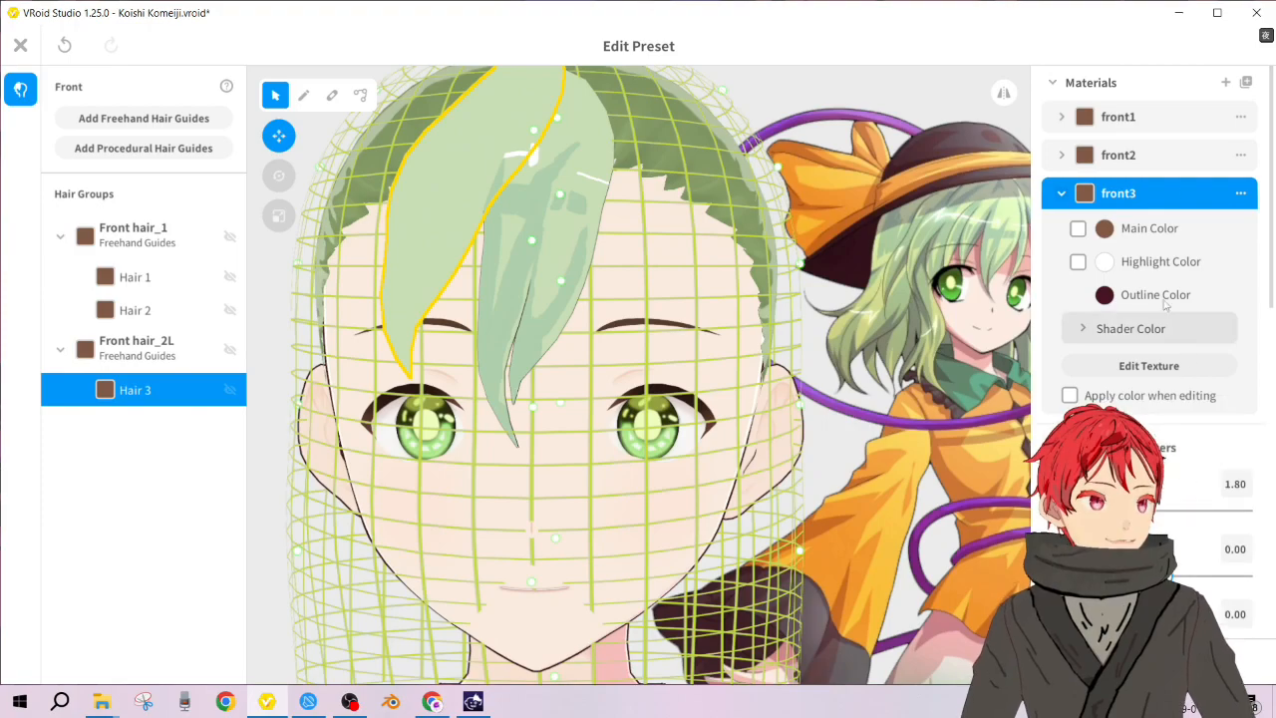
{"action": "left_click", "coordinate": [1063, 194]}
Step: Set the texture width of Hair 3 to 1.00
{"action": "right_click_drag", "start_coordinate": [549, 157], "coordinate": [542, 191]}
{"action": "scroll", "coordinate": [536, 175], "scroll_direction": "down", "scroll_amount": 1}
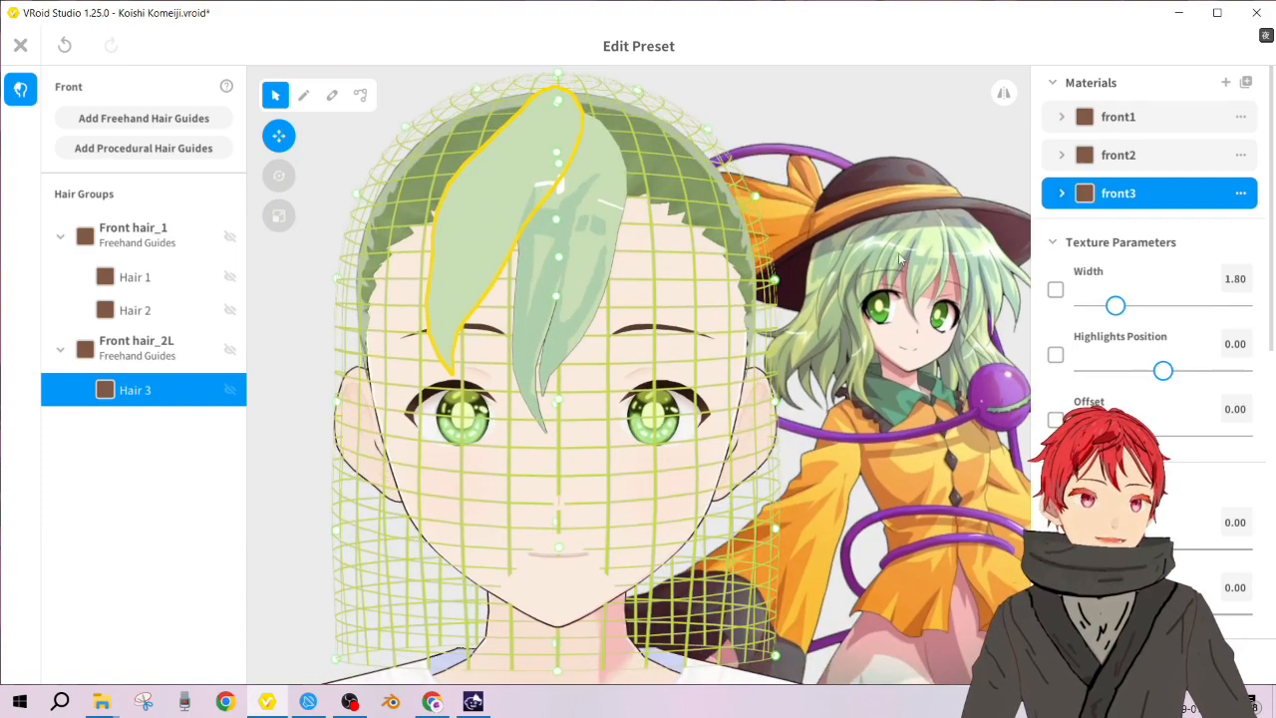
{"action": "left_click", "coordinate": [359, 97]}
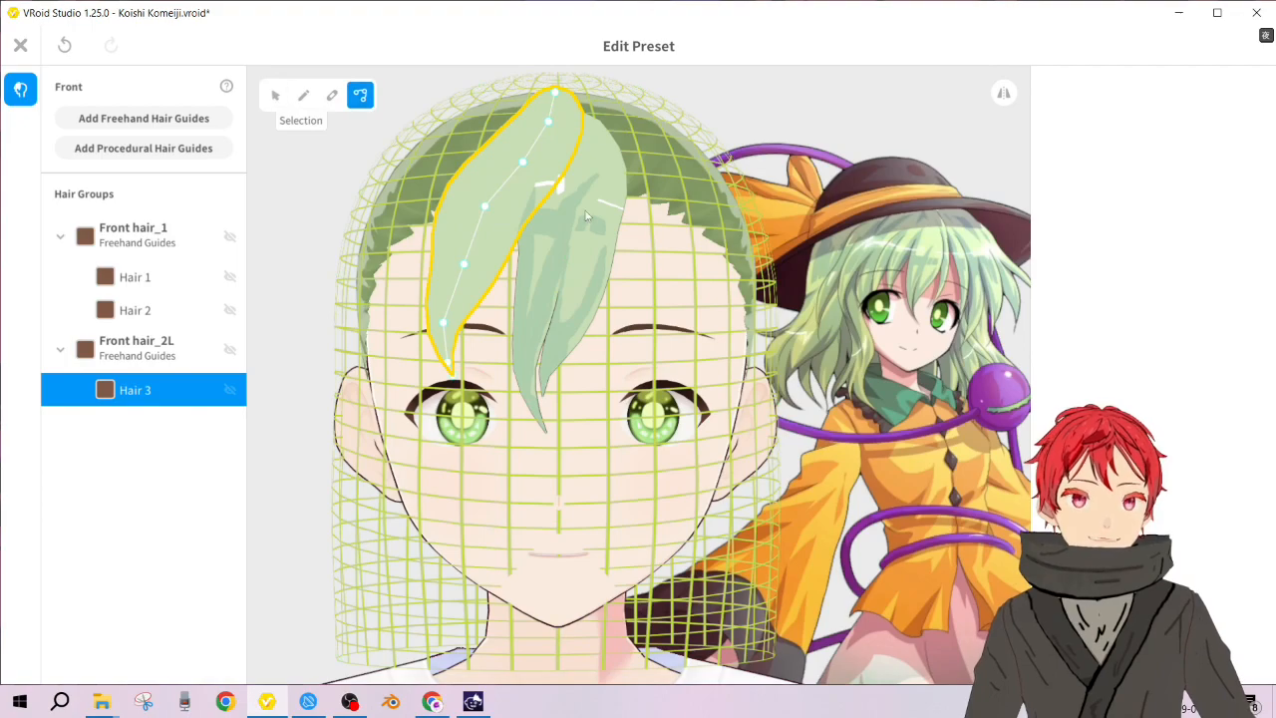
{"action": "left_click", "coordinate": [281, 103]}
{"action": "left_click_drag", "start_coordinate": [1114, 309], "coordinate": [1078, 309]}
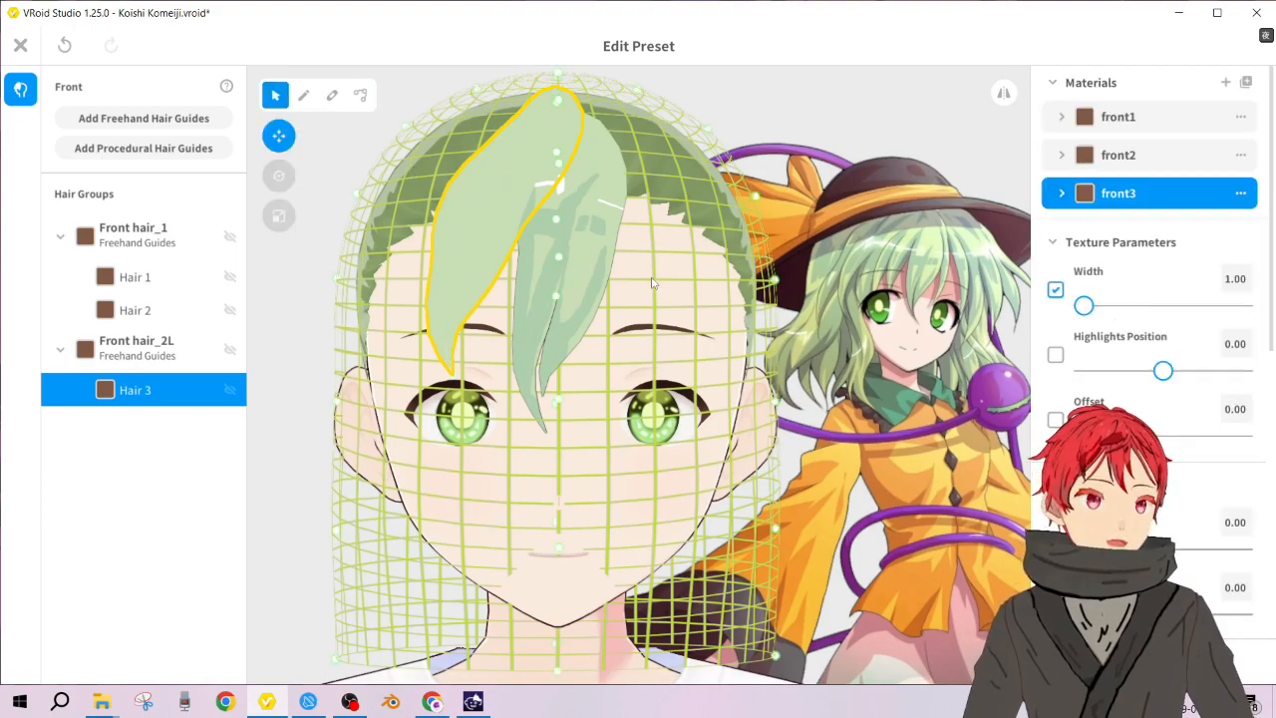
Step: Try narrowing Hair 3 to a hair width of 0.04, and undo the change
{"action": "scroll", "coordinate": [1165, 462], "scroll_direction": "down", "scroll_amount": 3}
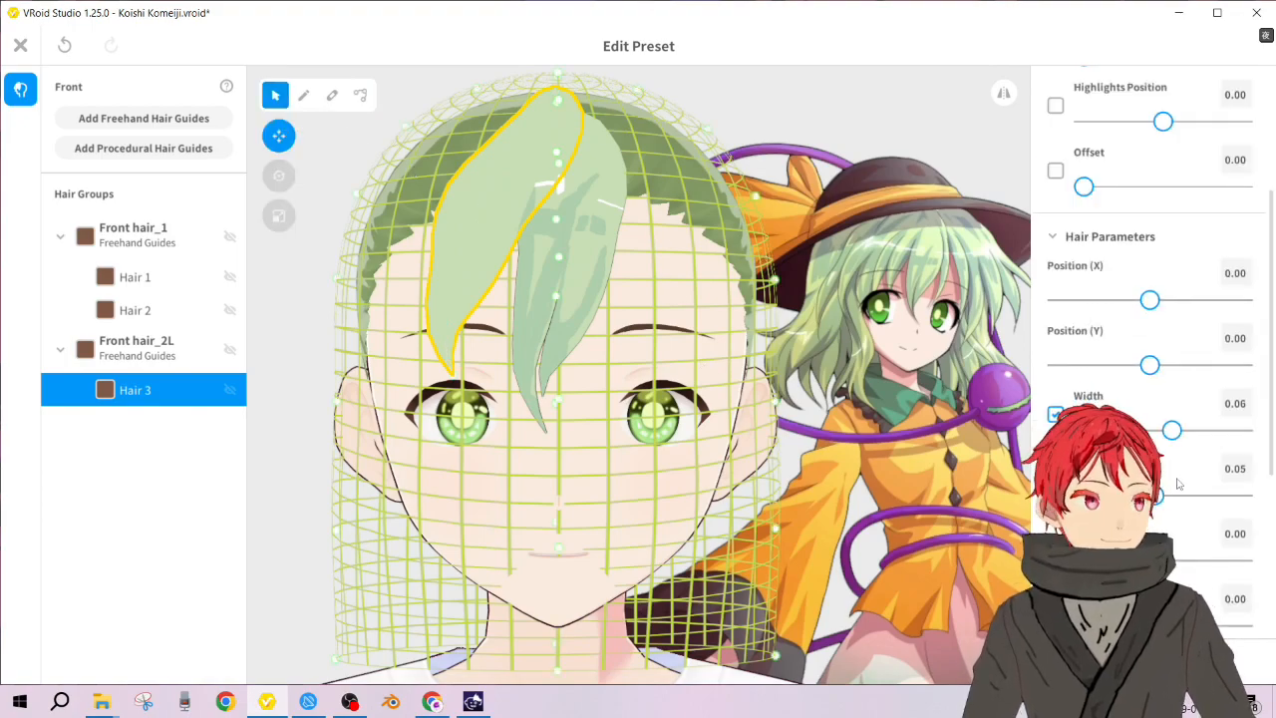
{"action": "scroll", "coordinate": [1186, 490], "scroll_direction": "down", "scroll_amount": 4}
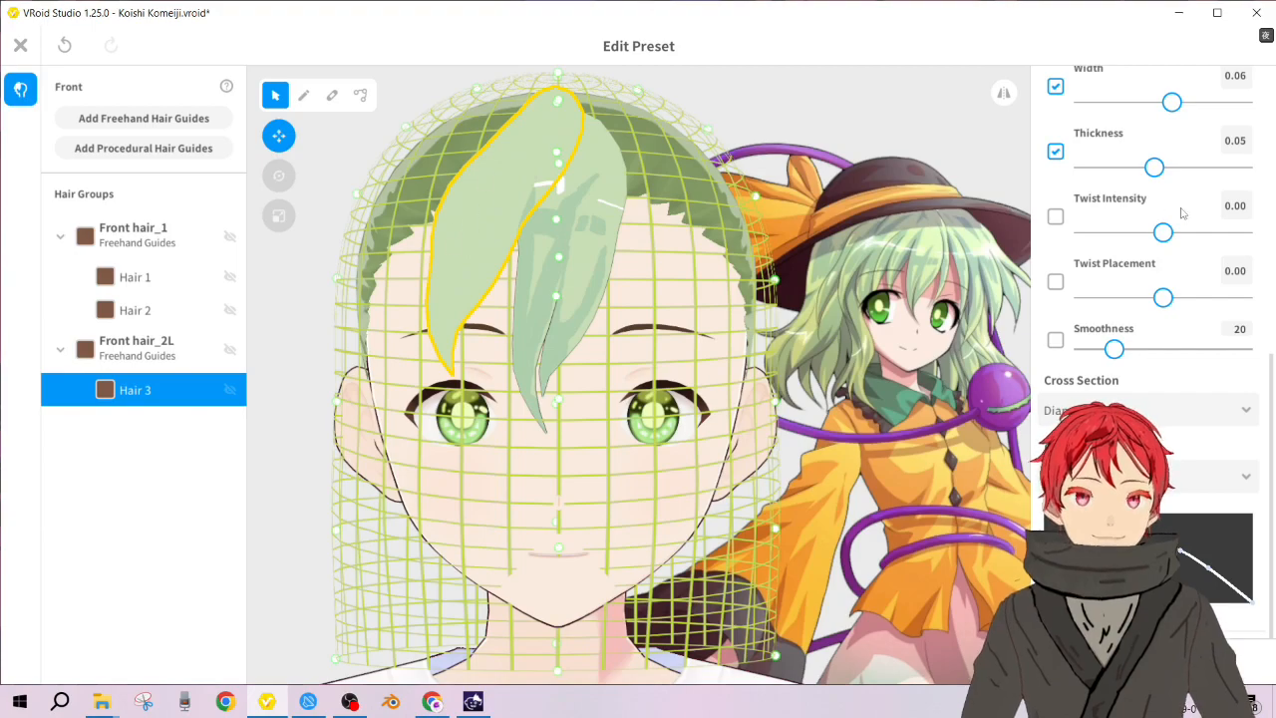
{"action": "scroll", "coordinate": [1171, 132], "scroll_direction": "up", "scroll_amount": 2}
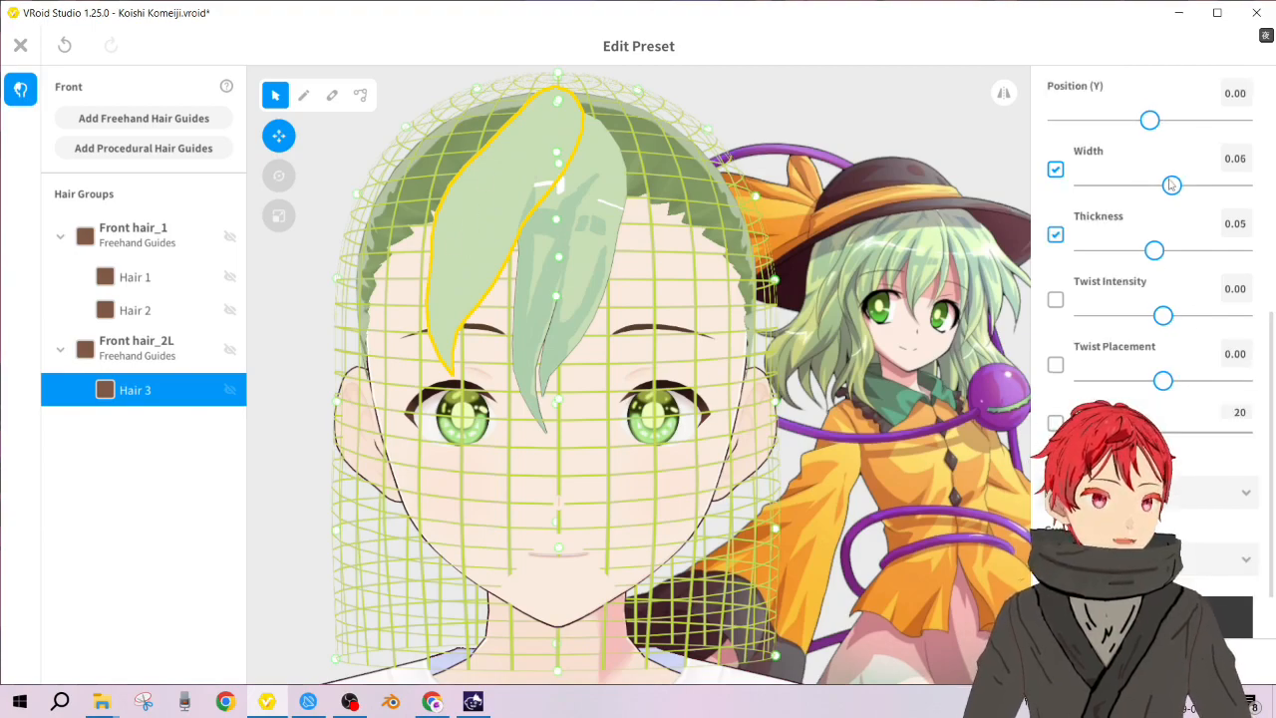
{"action": "left_click_drag", "start_coordinate": [1166, 189], "coordinate": [1137, 189]}
{"action": "scroll", "coordinate": [1137, 189], "scroll_direction": "down", "scroll_amount": 2}
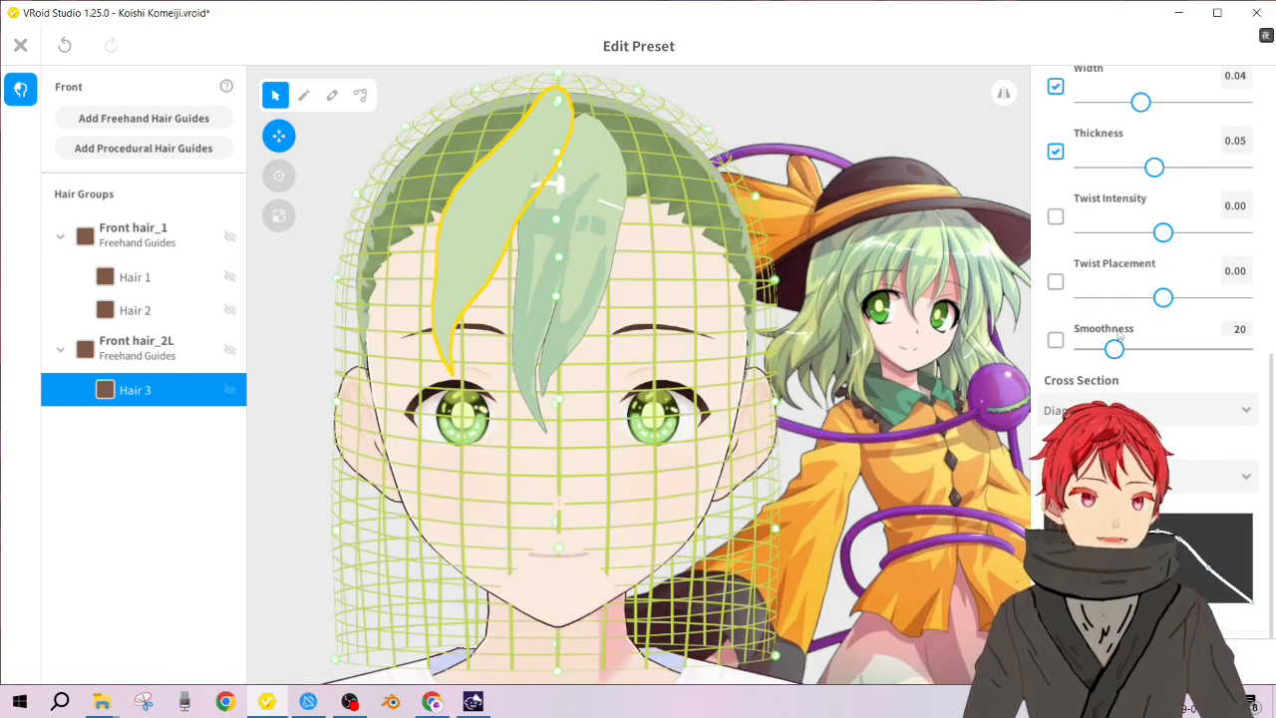
{"action": "key", "text": "ctrl+z"}
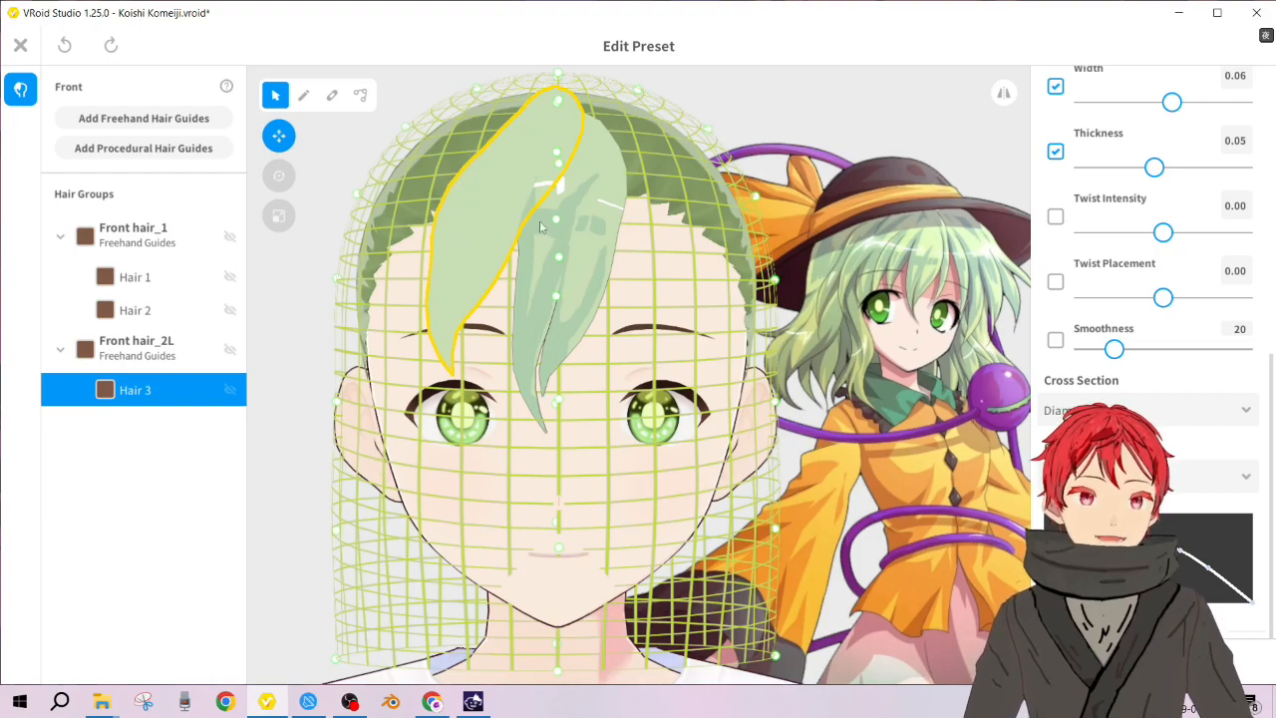
Step: Try a thickness of 0.04 on Hair 3, and undo the change
{"action": "scroll", "coordinate": [1208, 290], "scroll_direction": "up", "scroll_amount": 2}
{"action": "scroll", "coordinate": [1208, 290], "scroll_direction": "up", "scroll_amount": 3}
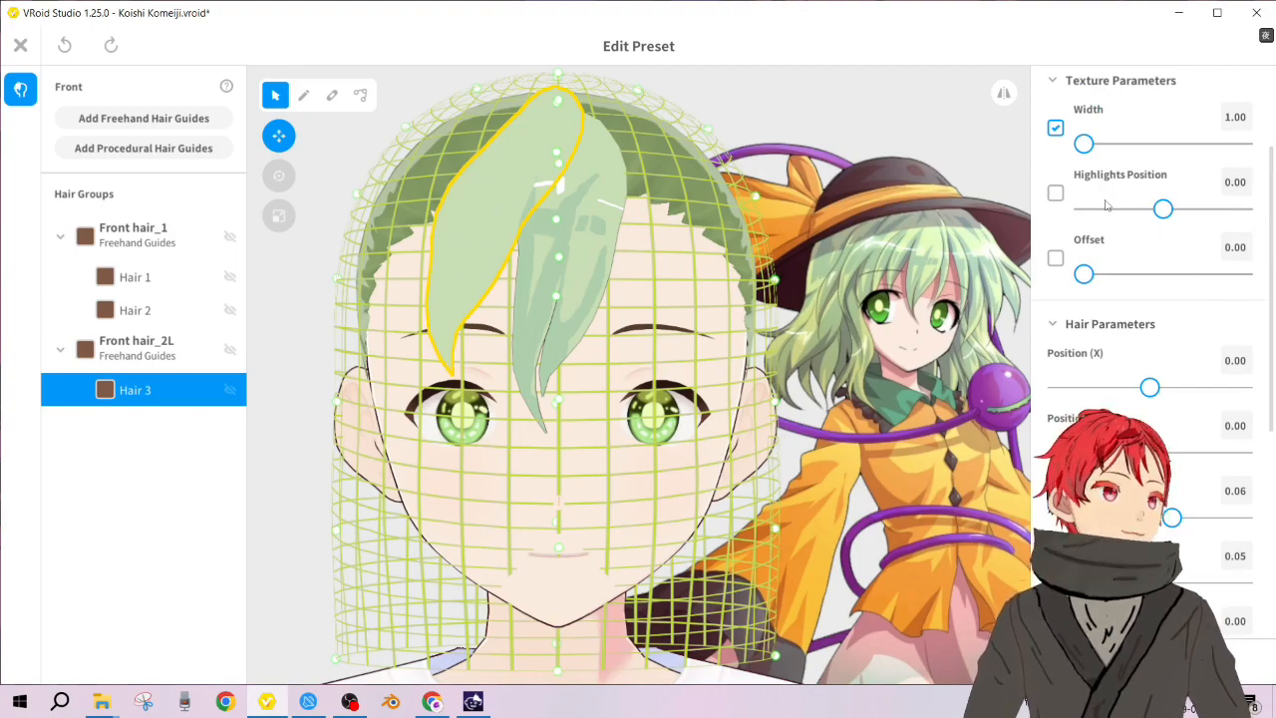
{"action": "scroll", "coordinate": [1172, 352], "scroll_direction": "down", "scroll_amount": 2}
{"action": "scroll", "coordinate": [1172, 352], "scroll_direction": "down", "scroll_amount": 1}
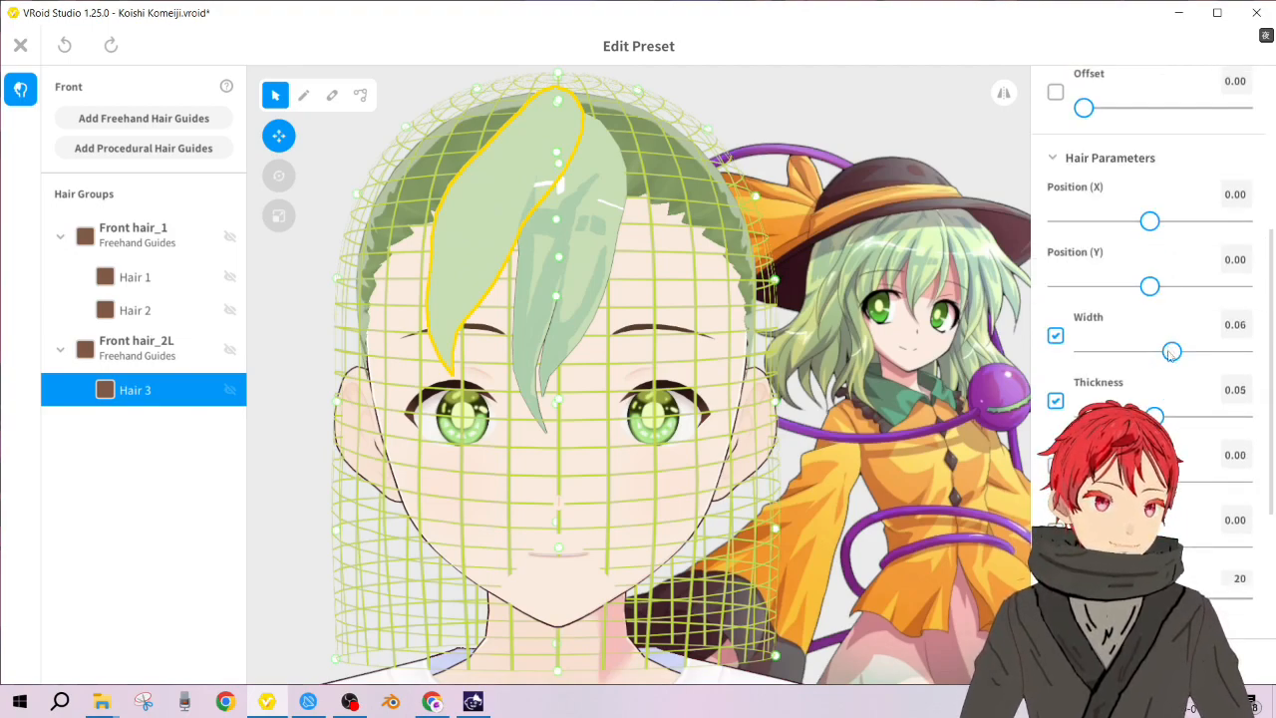
{"action": "left_click_drag", "start_coordinate": [1157, 417], "coordinate": [1155, 417]}
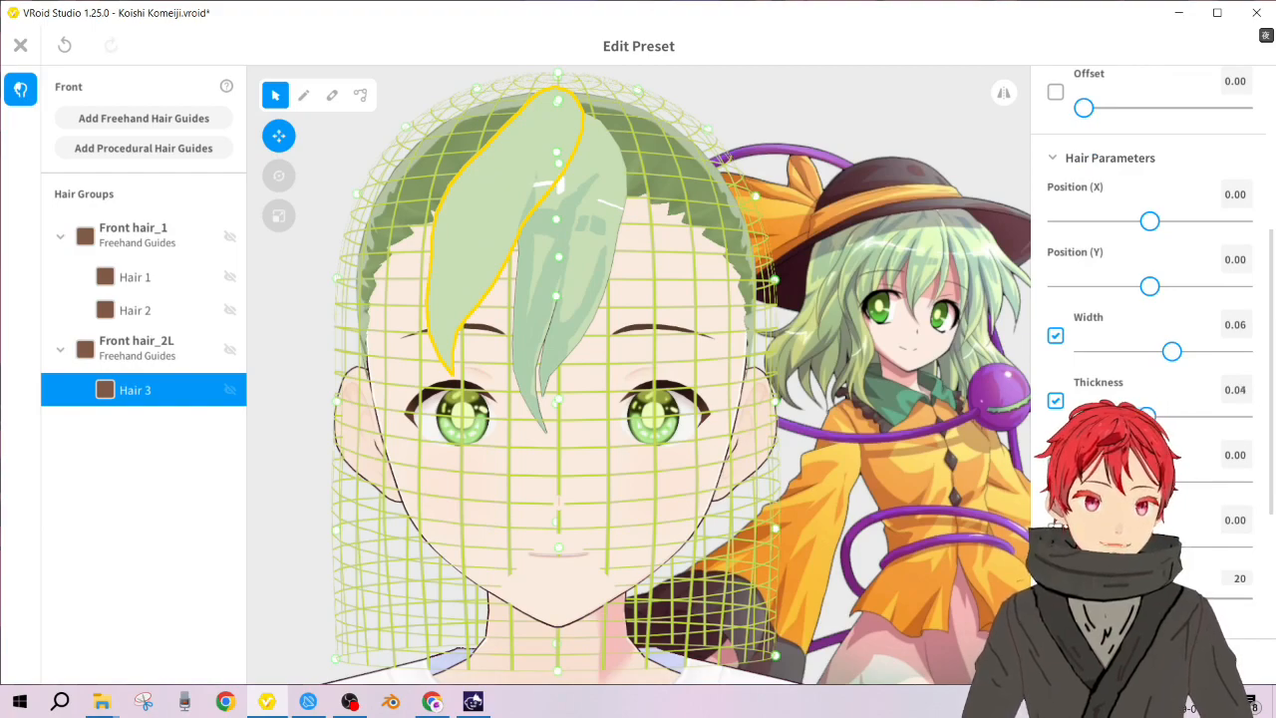
{"action": "key", "text": "ctrl+z"}
Step: Try reshaping Hair 3's profile with the curve graph's end and inner points, and undo the change
{"action": "scroll", "coordinate": [1186, 532], "scroll_direction": "down", "scroll_amount": 2}
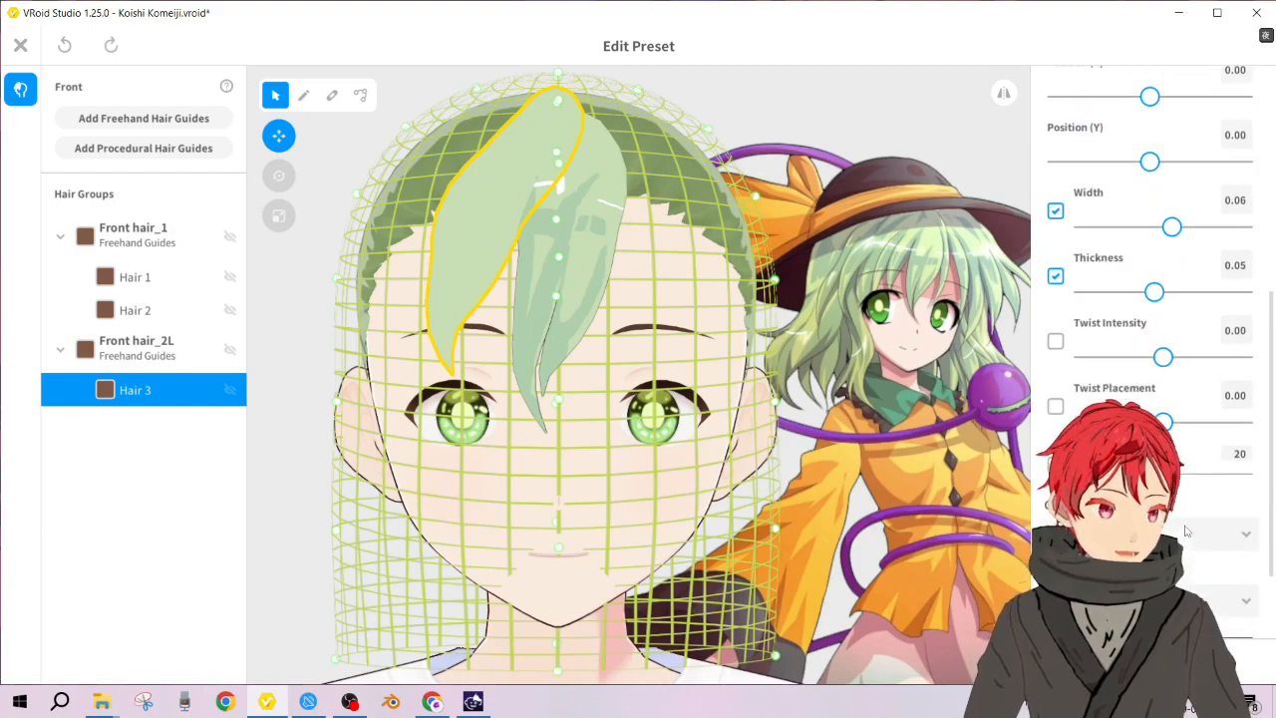
{"action": "scroll", "coordinate": [1186, 531], "scroll_direction": "down", "scroll_amount": 2}
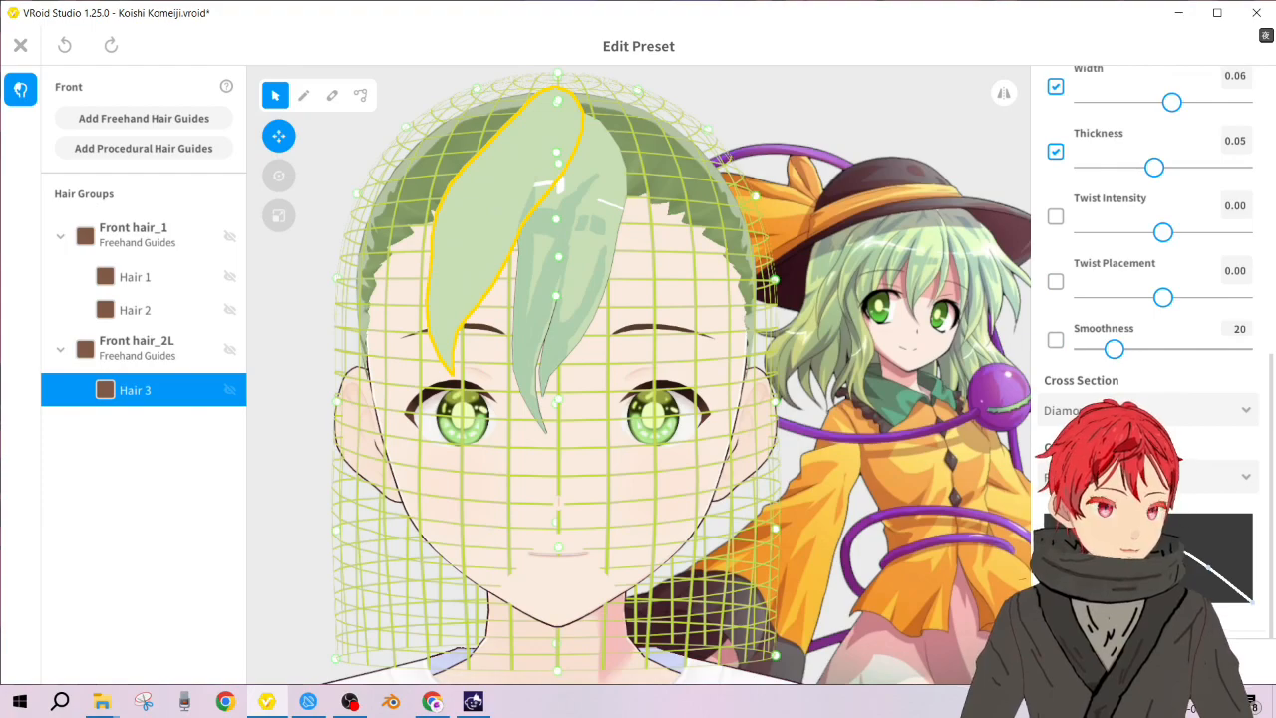
{"action": "left_click", "coordinate": [1146, 553]}
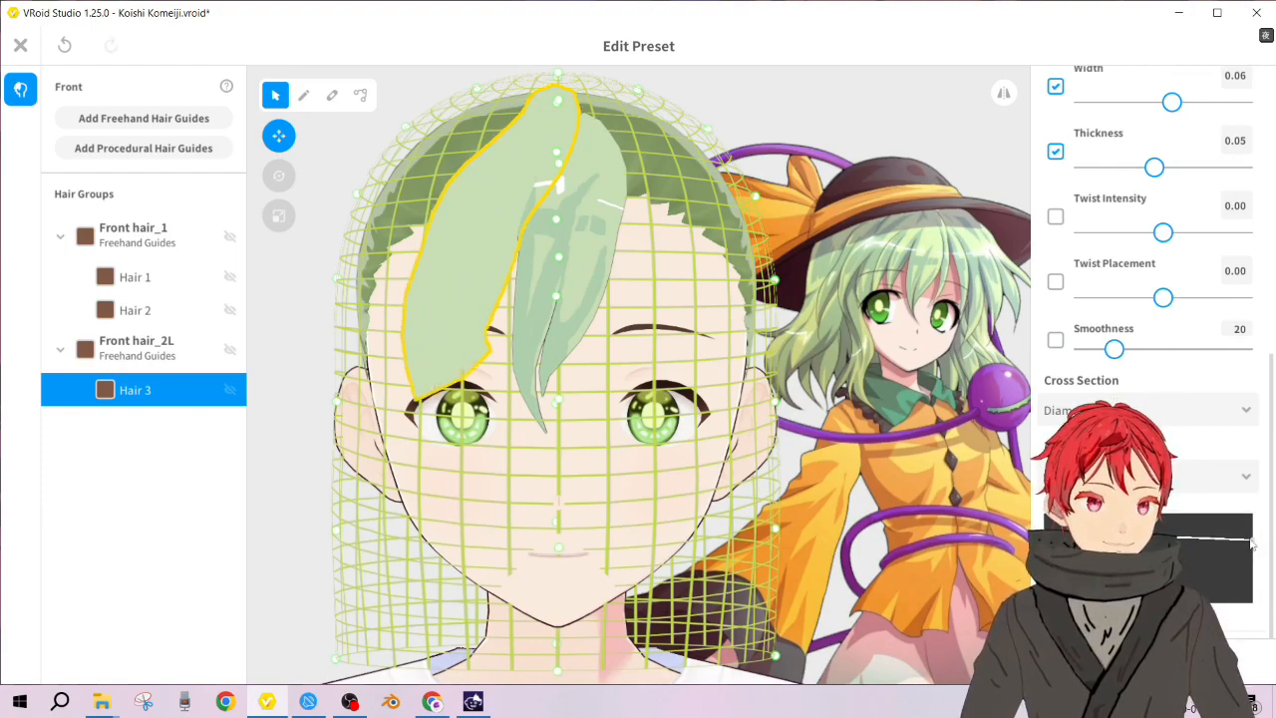
{"action": "left_click_drag", "start_coordinate": [1254, 546], "coordinate": [1266, 634]}
{"action": "left_click_drag", "start_coordinate": [1149, 530], "coordinate": [1146, 547]}
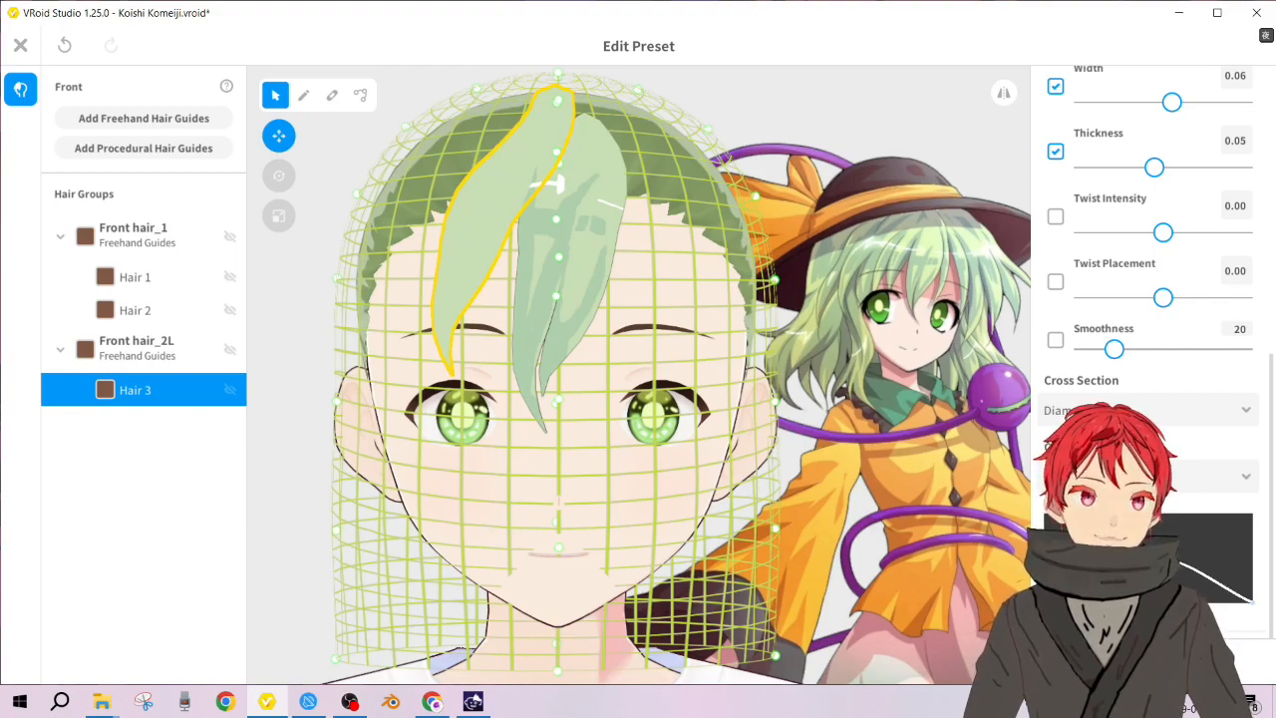
{"action": "key", "text": "ctrl+z"}
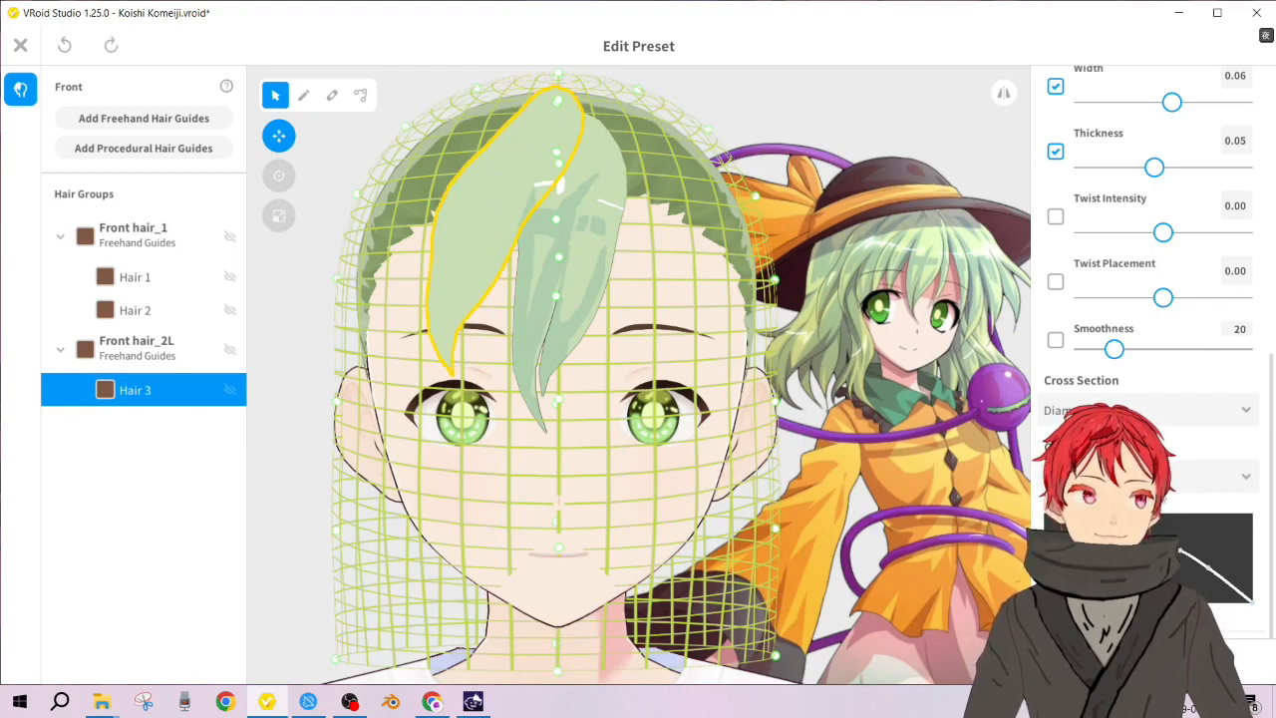
Step: Lower the point on the falling part of Hair 3's shape curve to slim the lower strand slightly
{"action": "left_click", "coordinate": [1147, 477]}
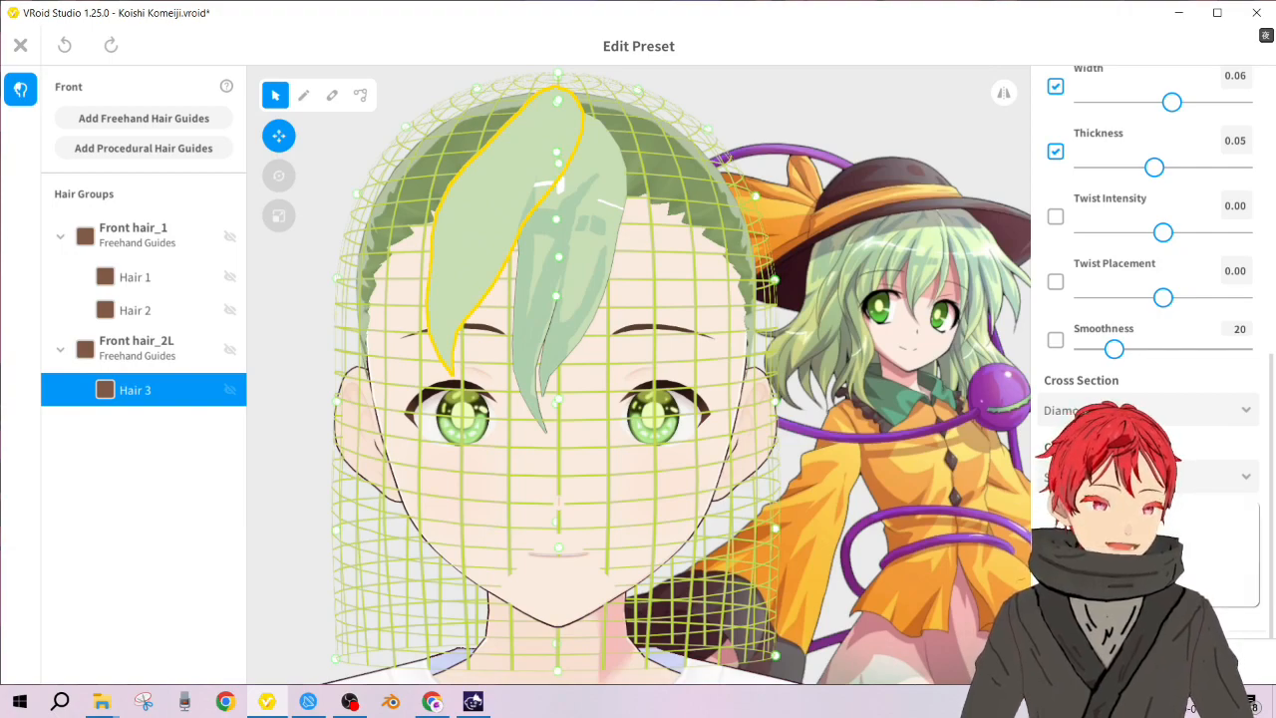
{"action": "left_click", "coordinate": [1147, 481]}
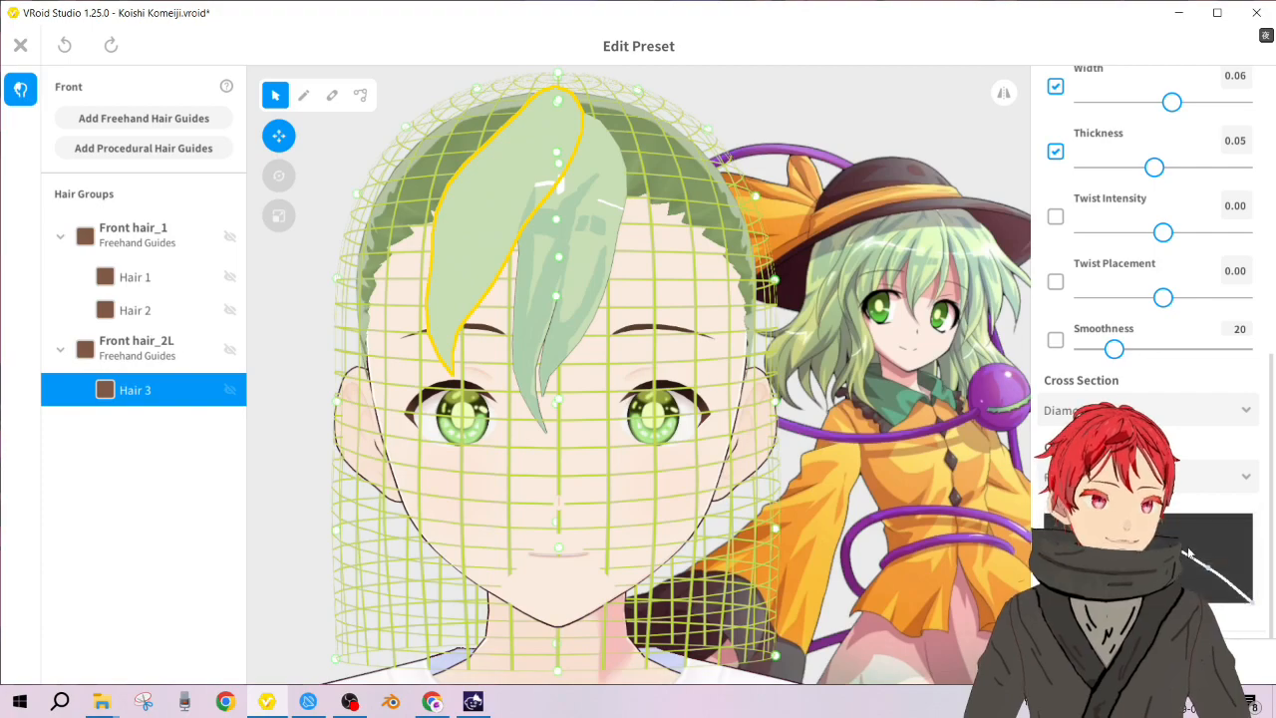
{"action": "left_click", "coordinate": [1209, 571]}
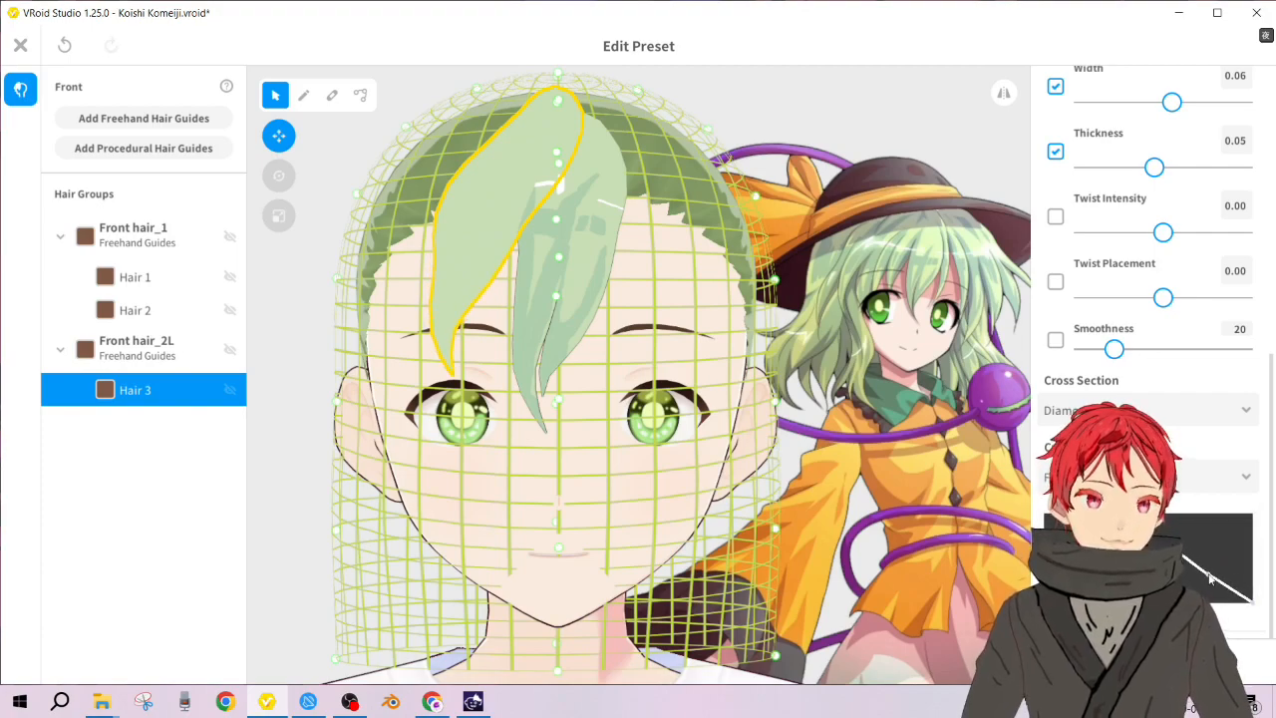
Step: Lower the inner point on the falling part of Hair 3's shape curve to slim the strand's lower half
{"action": "left_click_drag", "start_coordinate": [1148, 531], "coordinate": [1148, 557]}
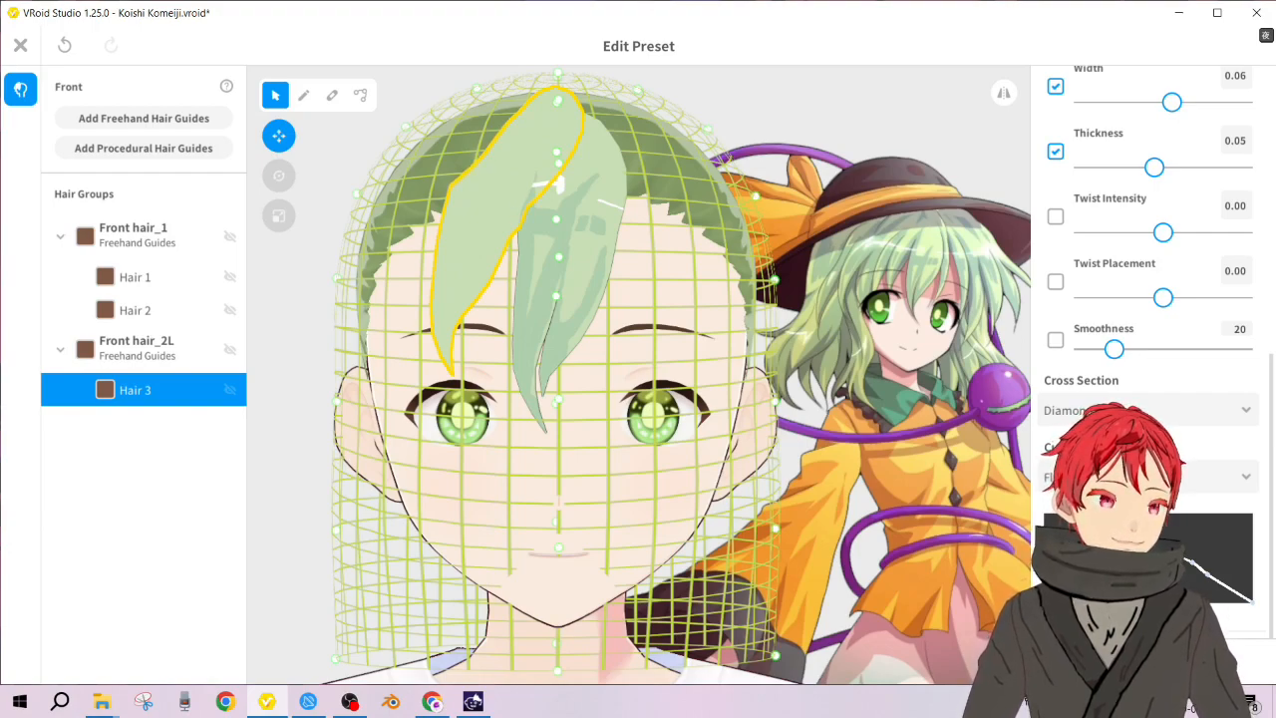
{"action": "key", "text": "ctrl+z"}
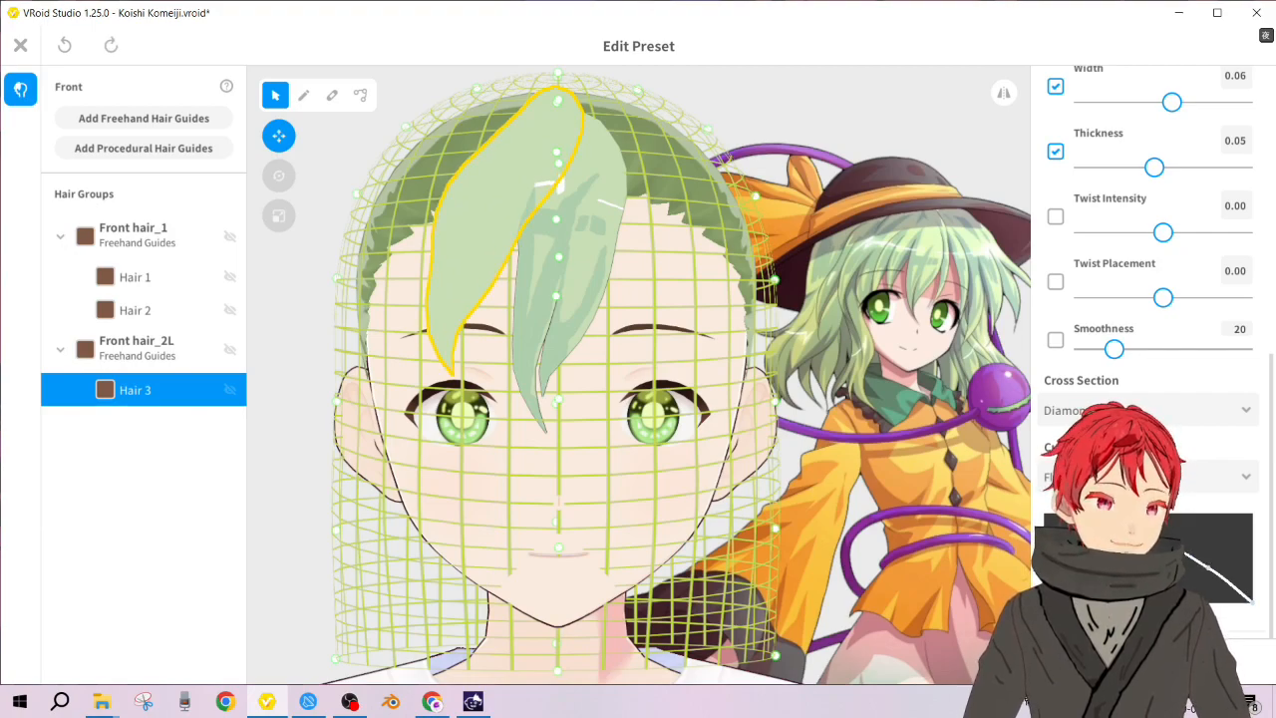
{"action": "key", "text": "ctrl+y"}
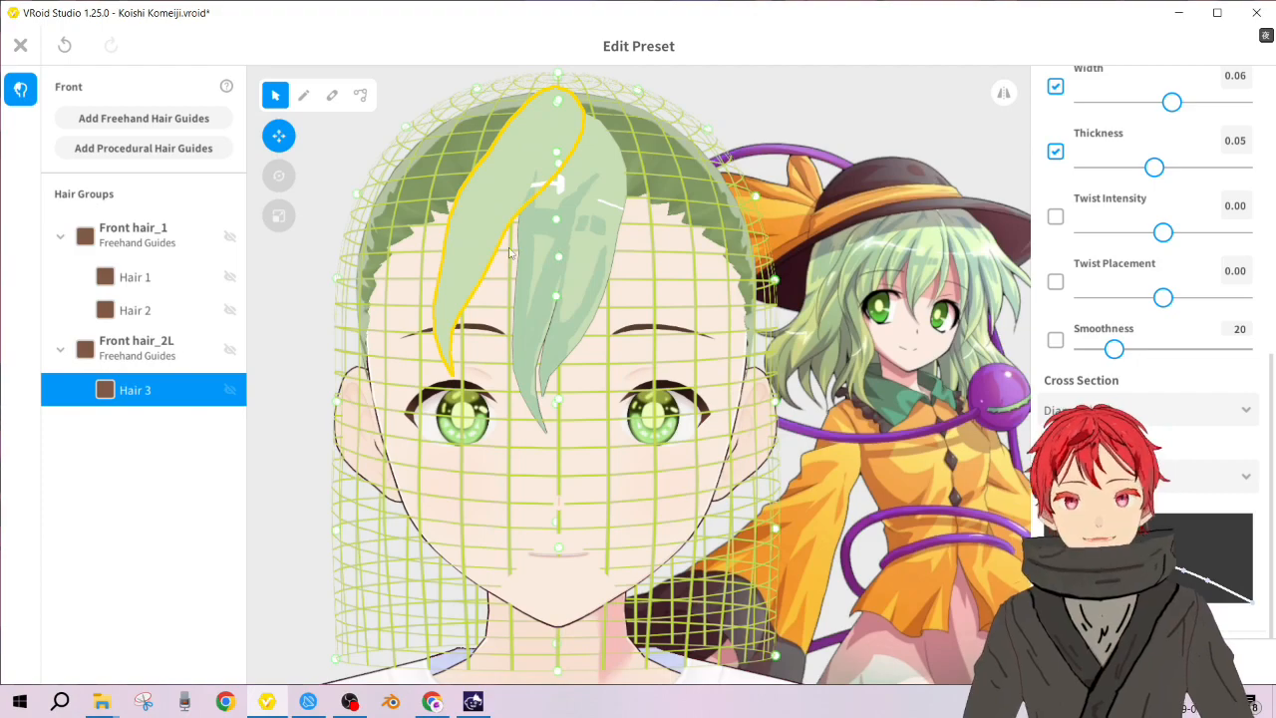
Step: Nudge the Front hair_1 group's guide slightly with its move handle to adjust how the strands sit on the forehead
{"action": "left_click", "coordinate": [203, 238]}
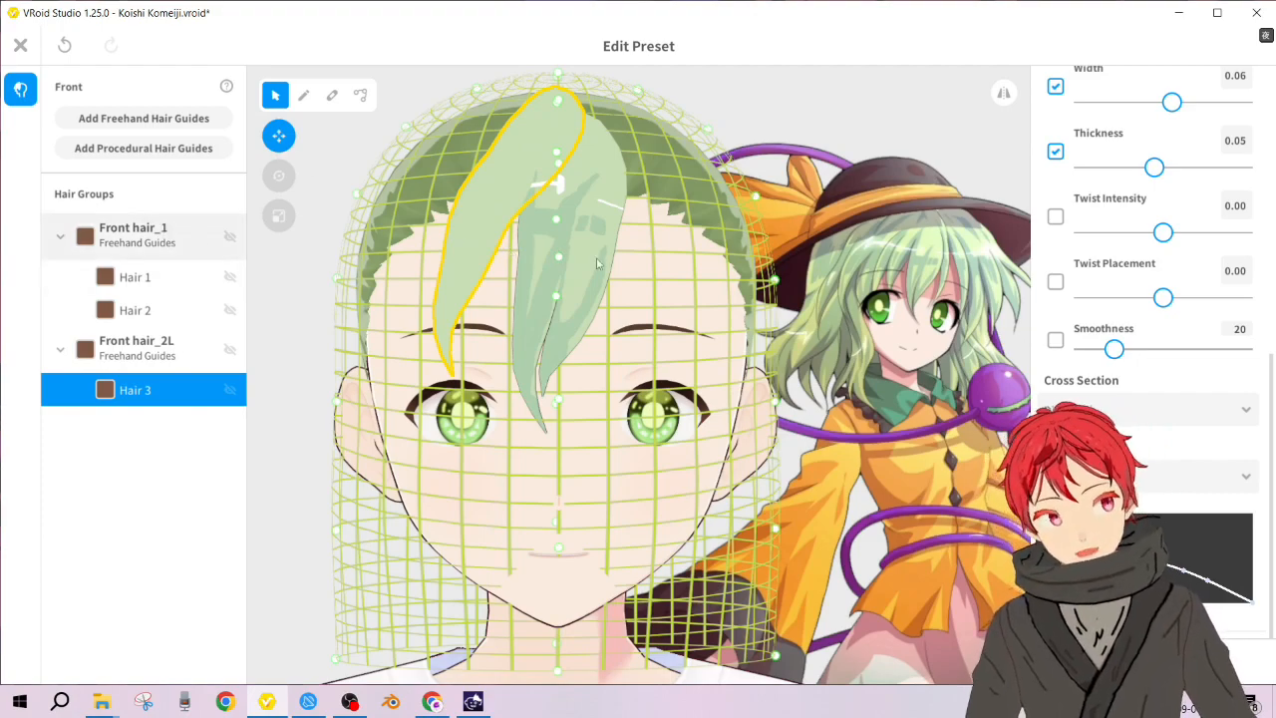
{"action": "right_click_drag", "start_coordinate": [519, 348], "coordinate": [486, 354]}
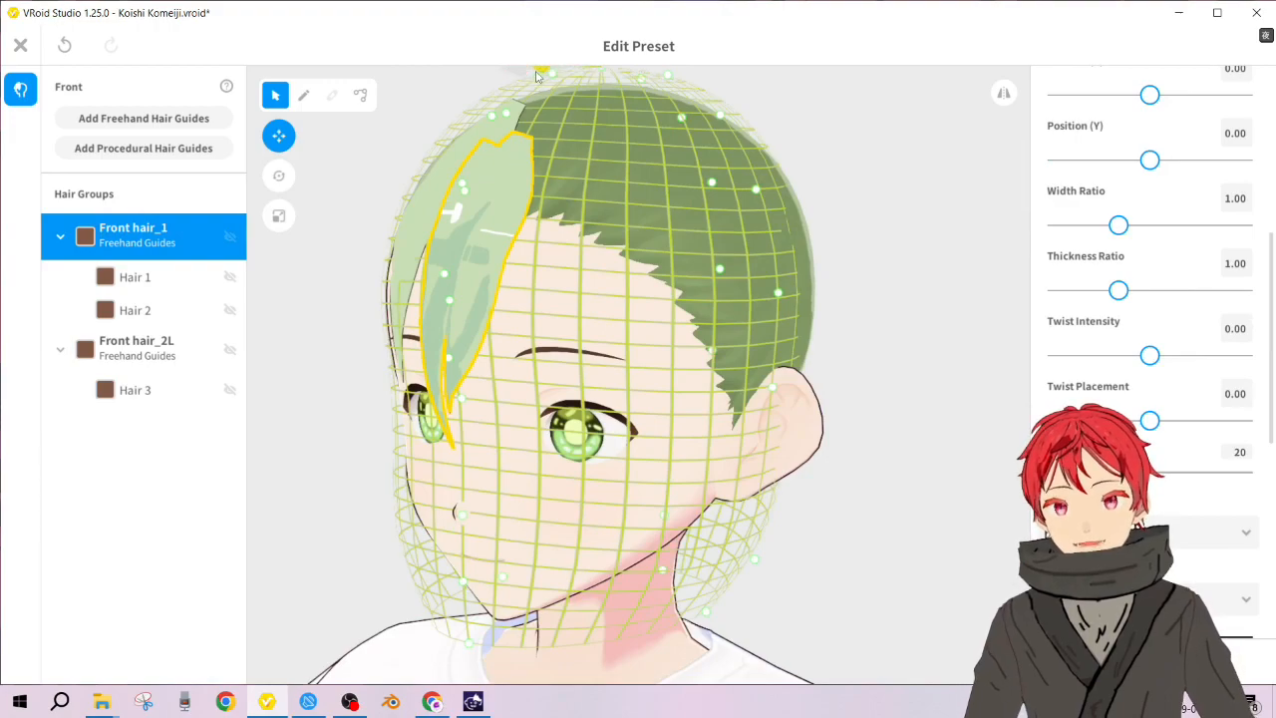
{"action": "left_click_drag", "start_coordinate": [534, 72], "coordinate": [543, 76]}
{"action": "right_click_drag", "start_coordinate": [547, 287], "coordinate": [603, 278]}
{"action": "left_click", "coordinate": [921, 259]}
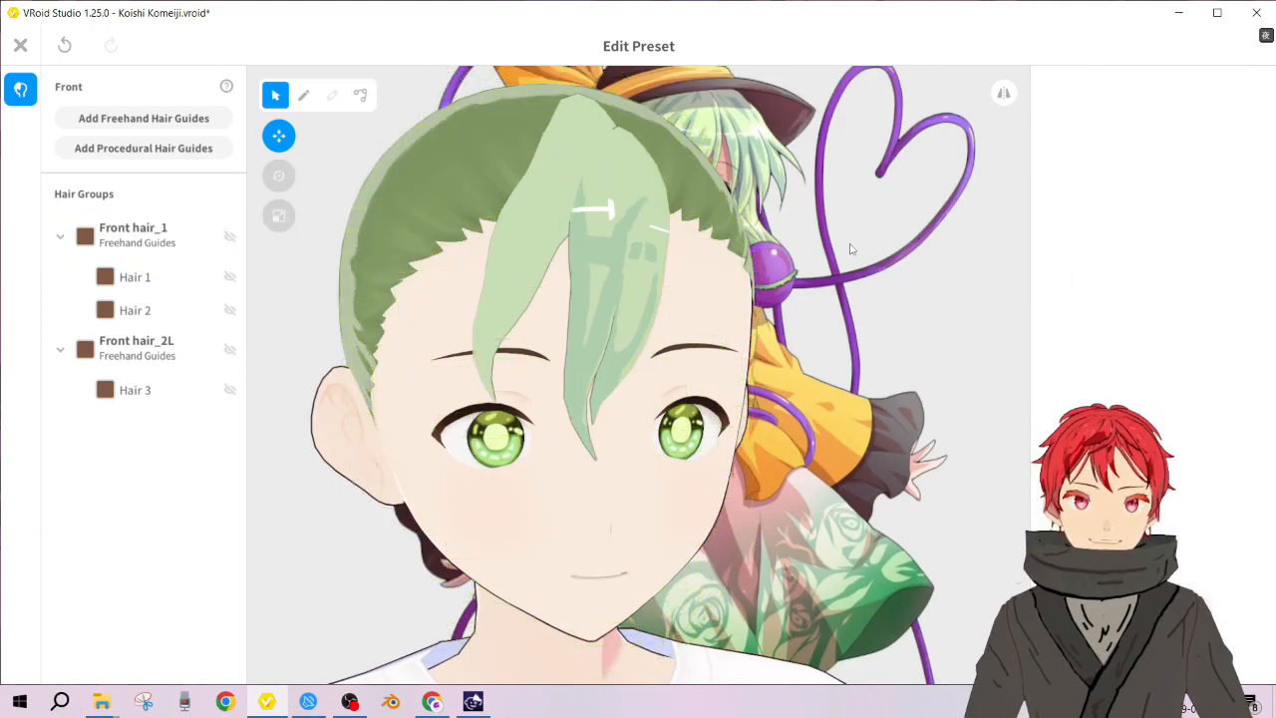
{"action": "right_click_drag", "start_coordinate": [720, 255], "coordinate": [714, 253]}
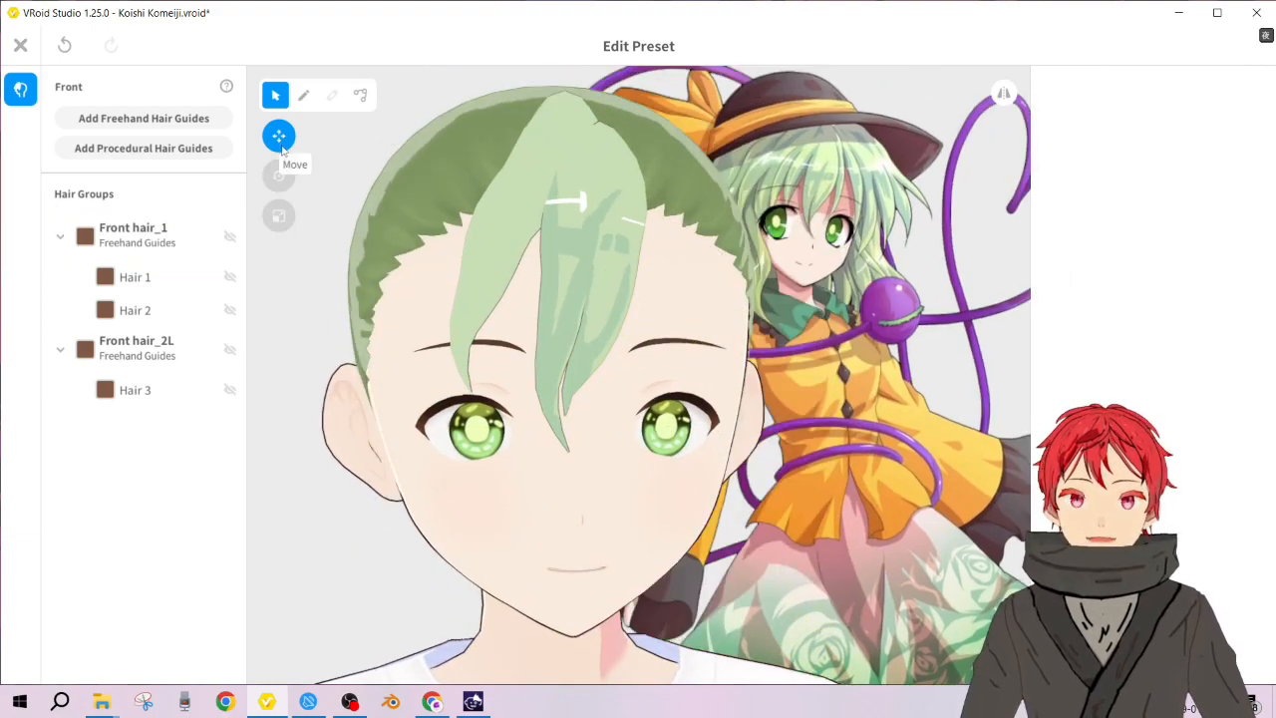
Step: Raise the whole Front hair_1 group slightly along the vertical axis
{"action": "left_click", "coordinate": [164, 251]}
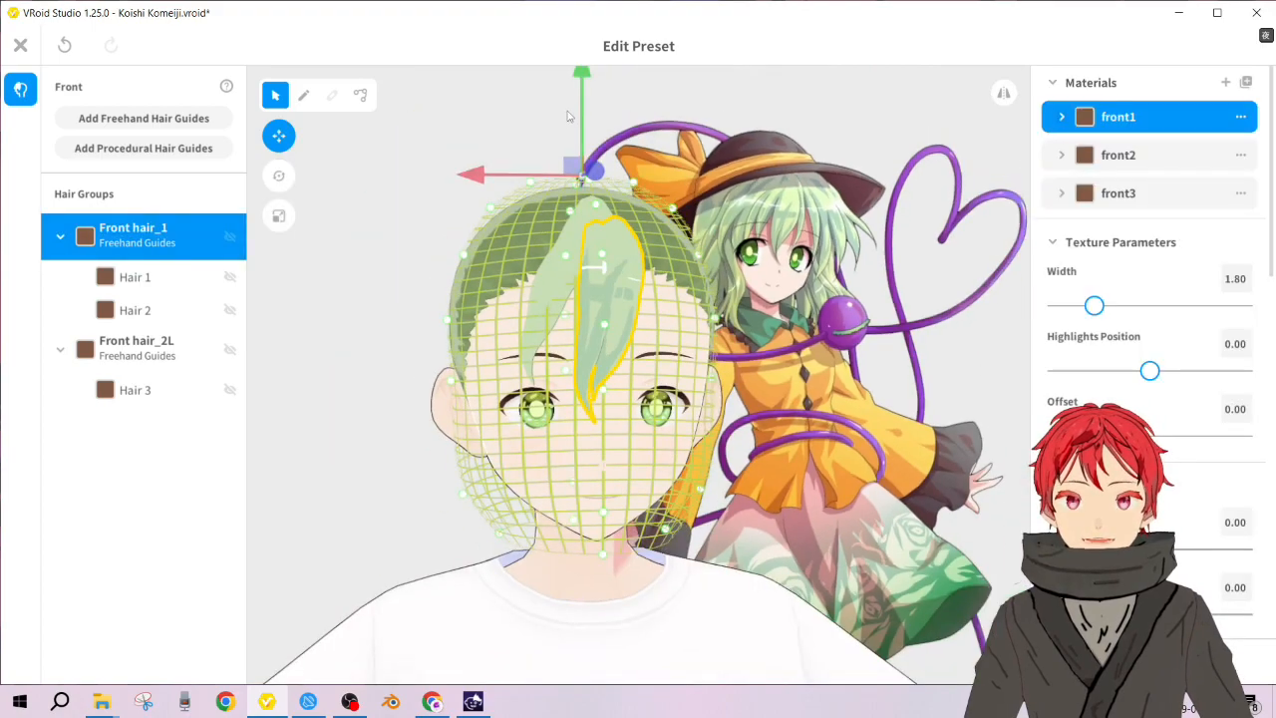
{"action": "left_click_drag", "start_coordinate": [583, 88], "coordinate": [588, 77]}
{"action": "left_click", "coordinate": [662, 112]}
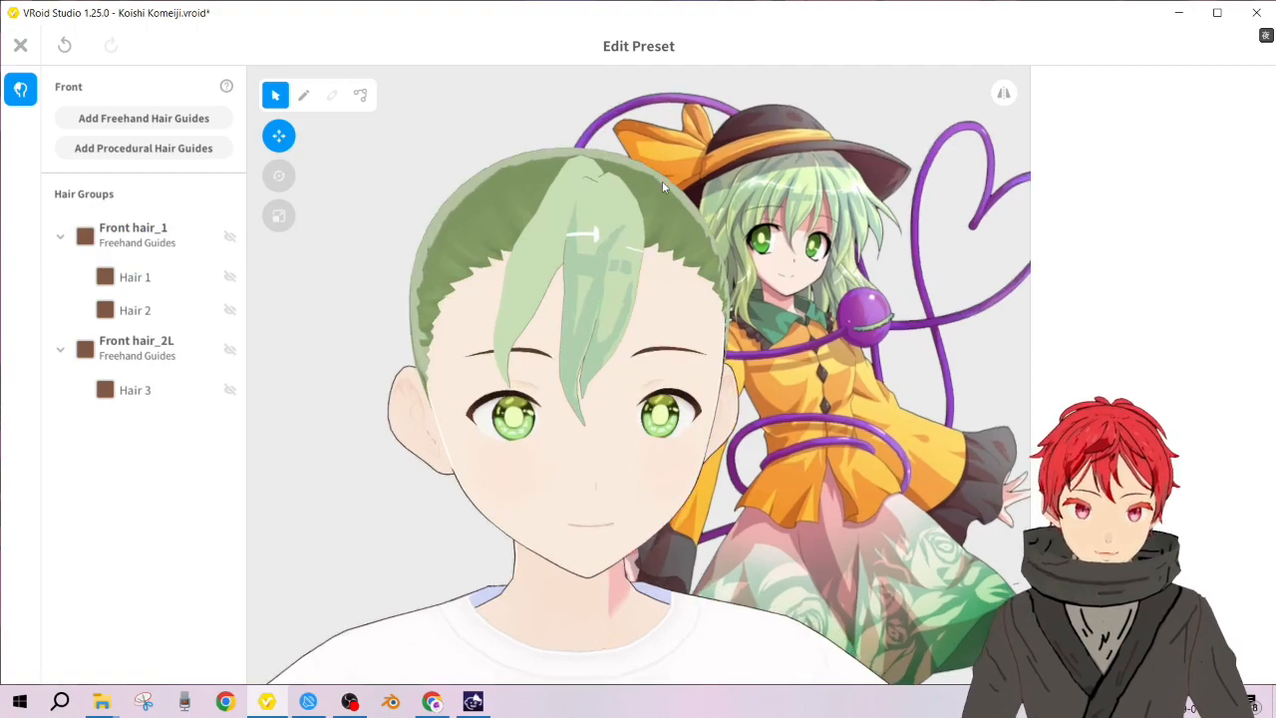
{"action": "scroll", "coordinate": [663, 185], "scroll_direction": "up", "scroll_amount": 2}
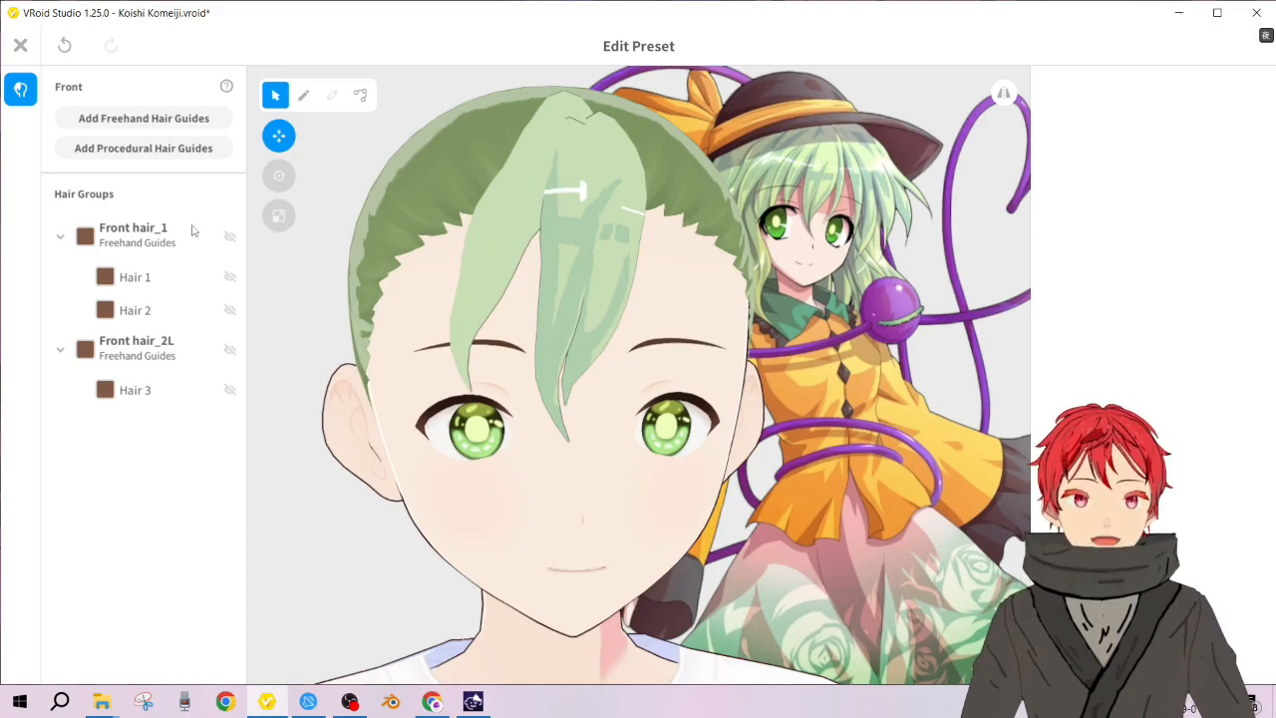
Step: Paint over the white mark on the front1 texture's highlight layer with the sampled light green #C9DEB6
{"action": "left_click", "coordinate": [160, 232]}
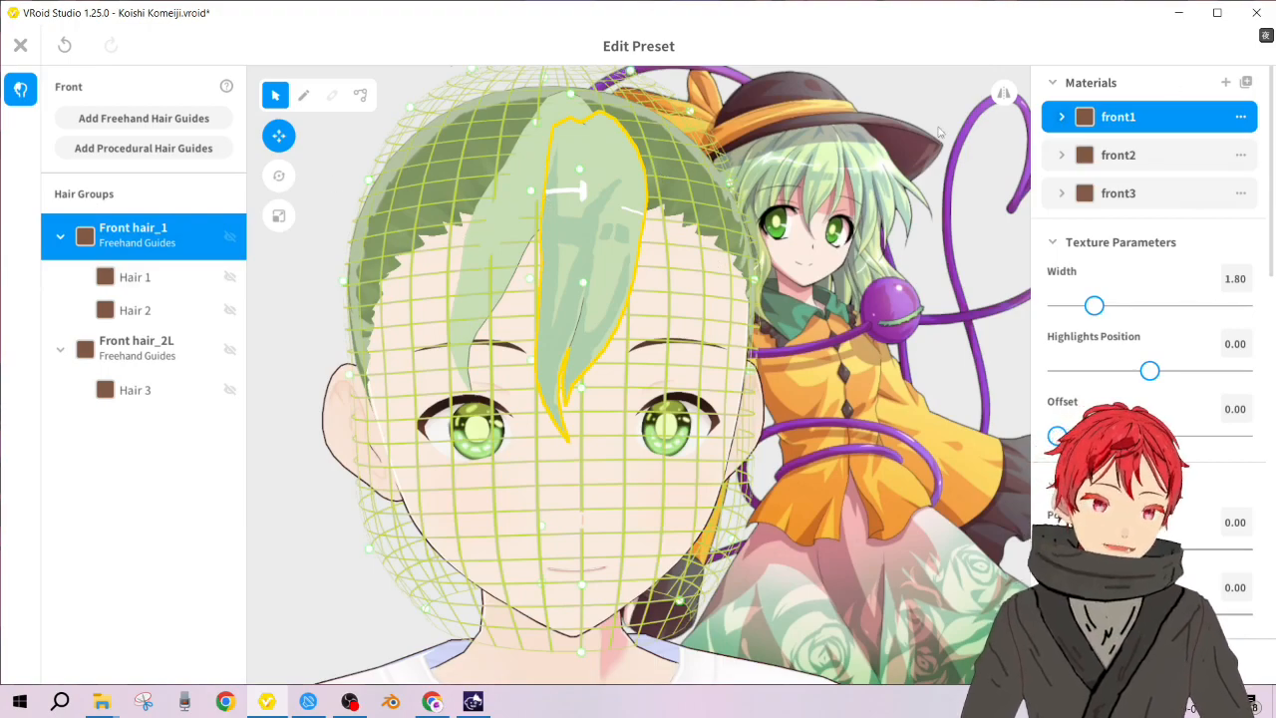
{"action": "left_click", "coordinate": [118, 288]}
{"action": "left_click", "coordinate": [1106, 125]}
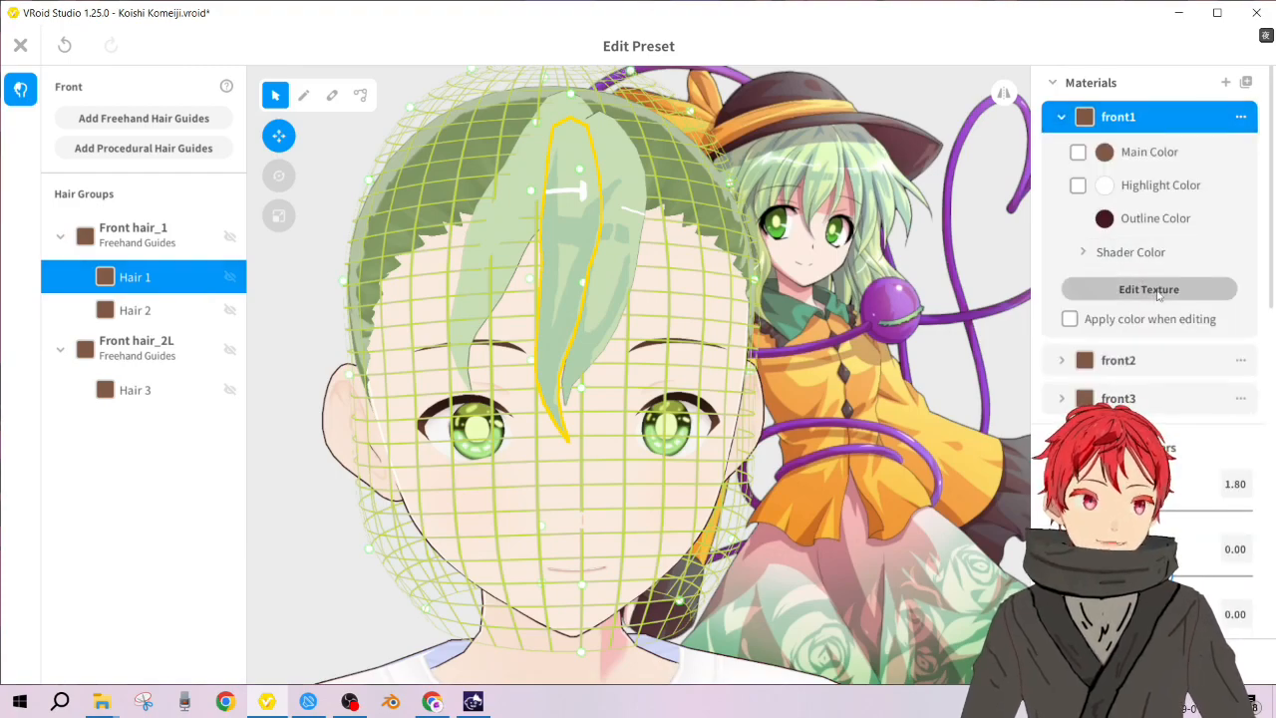
{"action": "left_click", "coordinate": [1142, 290]}
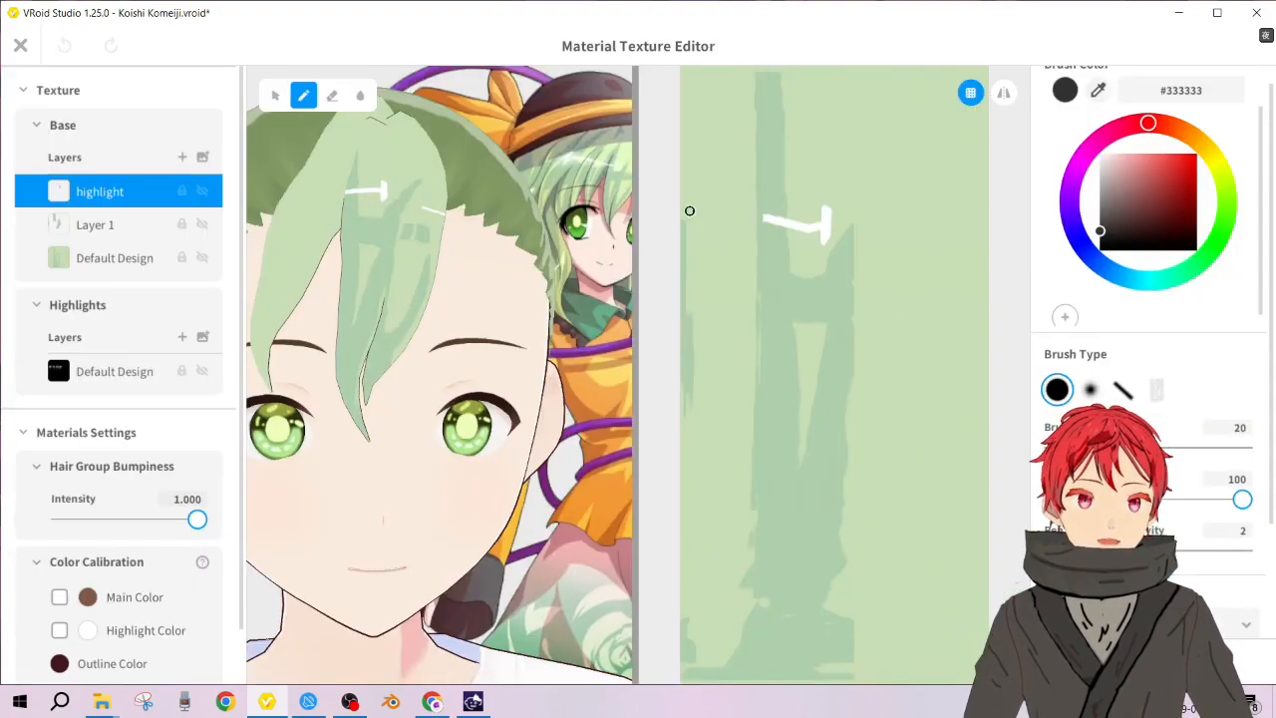
{"action": "left_click", "coordinate": [1097, 91]}
{"action": "left_click", "coordinate": [952, 171]}
{"action": "left_click", "coordinate": [820, 214]}
{"action": "mouse_move", "coordinate": [820, 213]}
{"action": "left_mouse_down"}
{"action": "mouse_move", "coordinate": [809, 262]}
{"action": "mouse_move", "coordinate": [823, 234]}
{"action": "mouse_move", "coordinate": [794, 229]}
{"action": "mouse_move", "coordinate": [814, 219]}
{"action": "mouse_move", "coordinate": [770, 217]}
{"action": "left_mouse_up"}
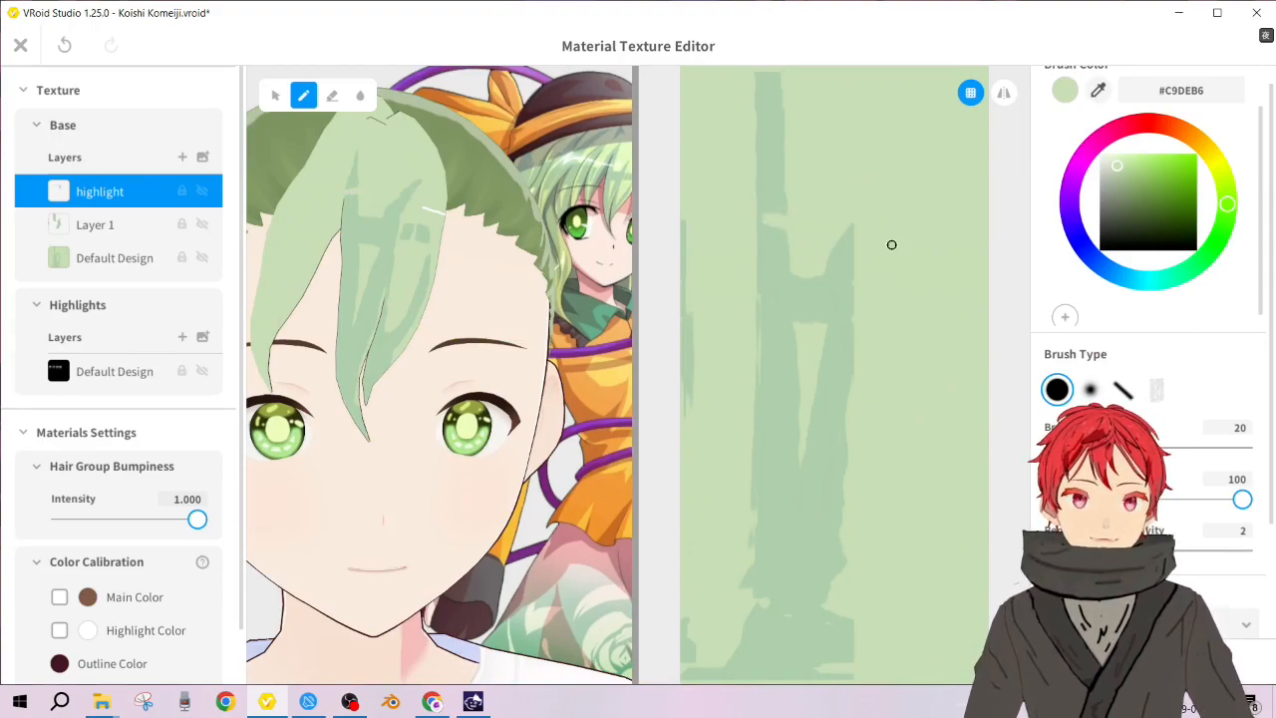
Step: Fill the gap in the darker strip of the front1 texture with the sampled green #AFCFAD, and close the texture editor
{"action": "left_click", "coordinate": [1099, 93]}
{"action": "left_click", "coordinate": [776, 162]}
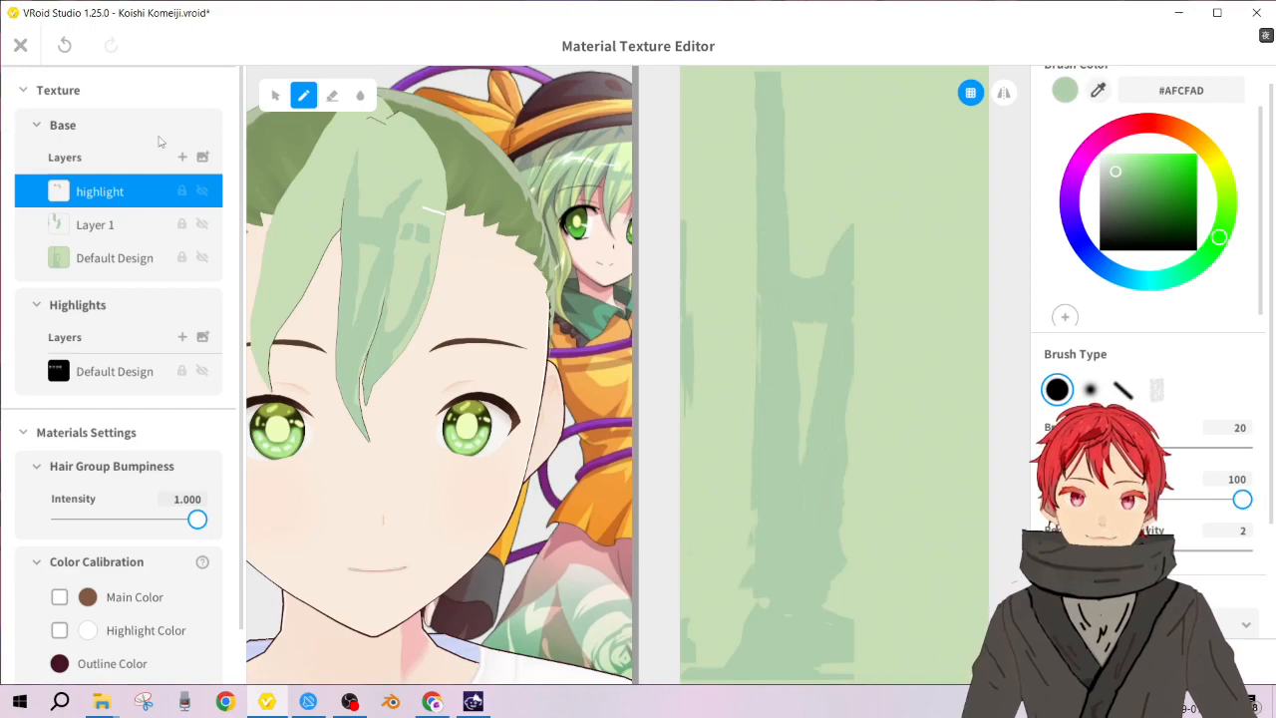
{"action": "left_click", "coordinate": [20, 45]}
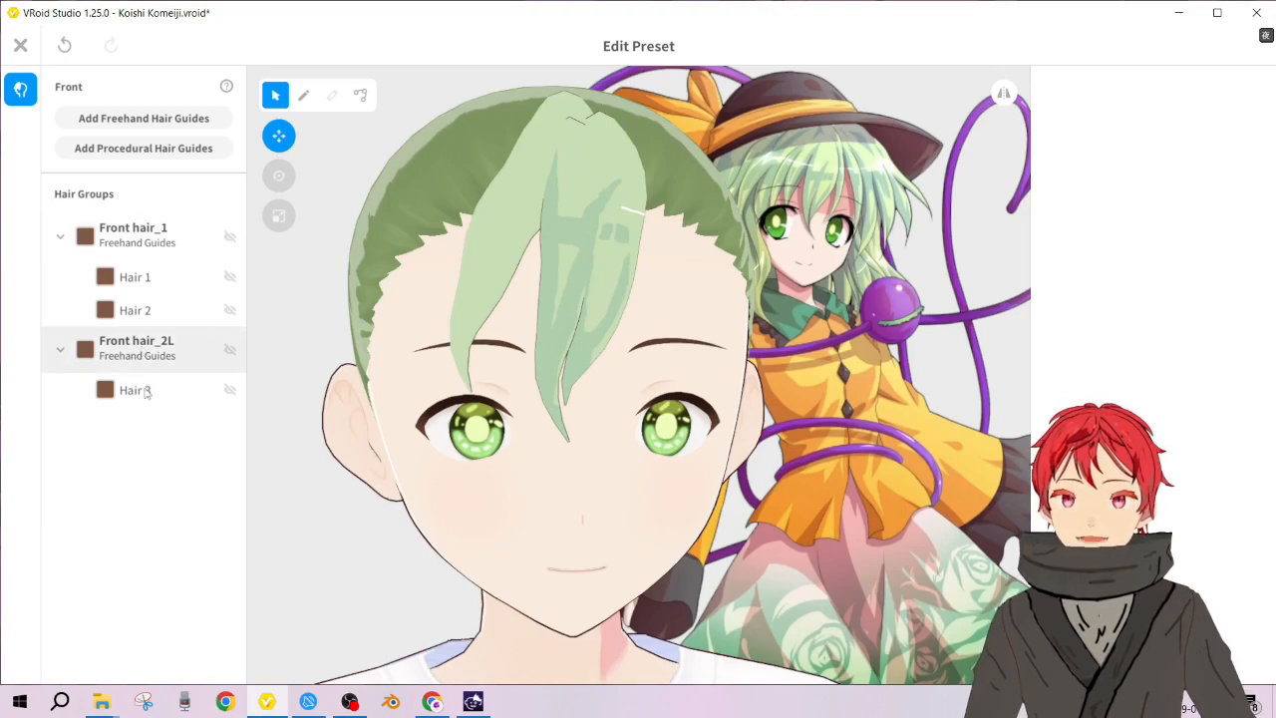
Step: Draw a second strand in the Front hair_2L group, curving from the crown beside Hair 3 down to the outer eye
{"action": "left_click", "coordinate": [179, 351]}
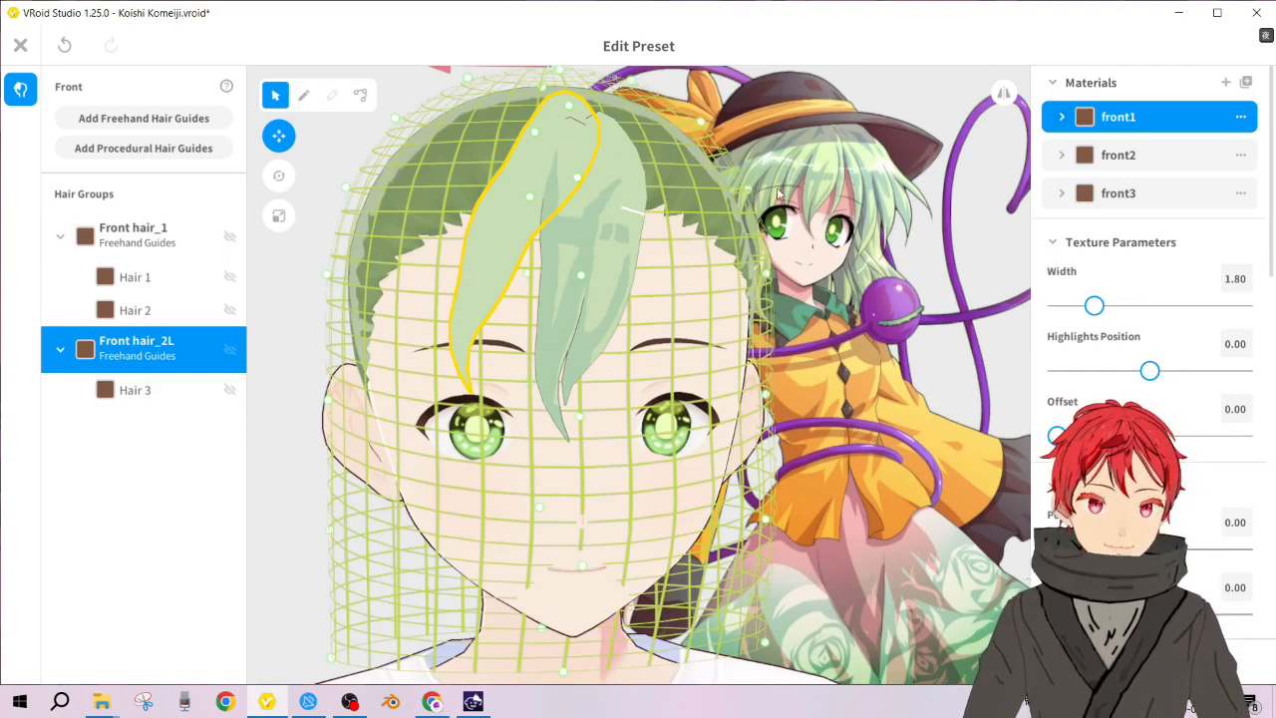
{"action": "key", "text": "b"}
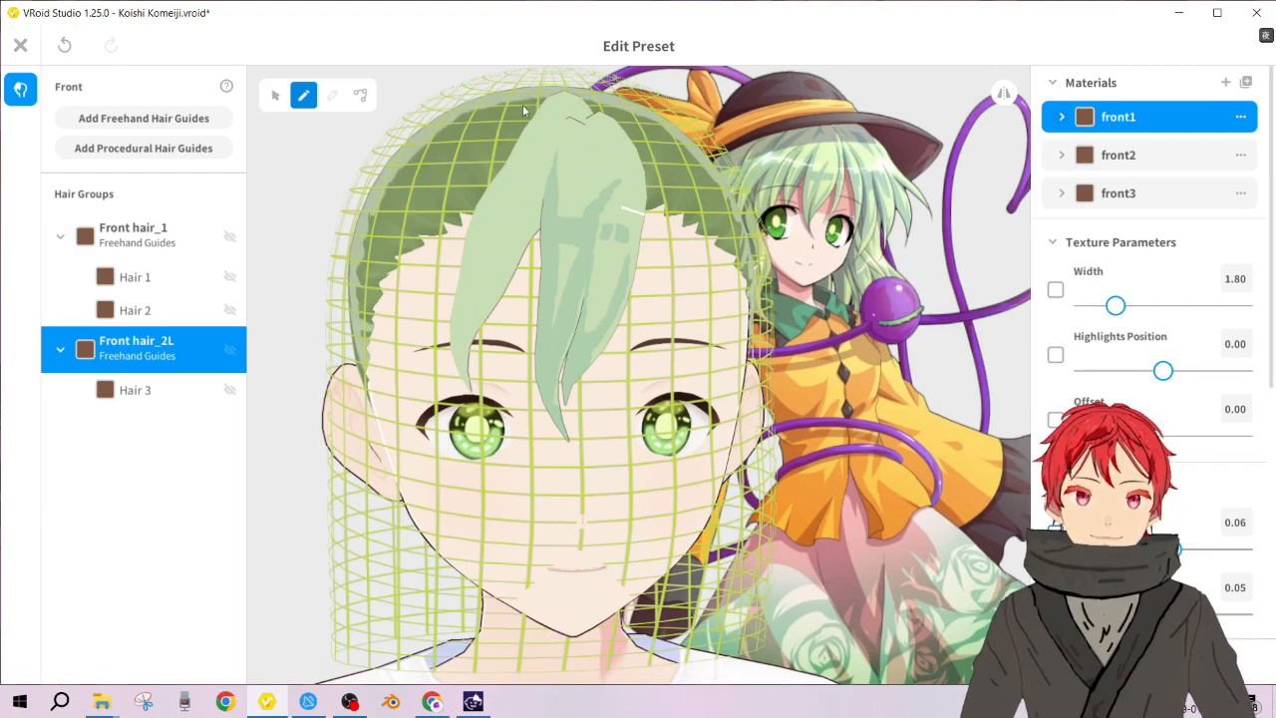
{"action": "scroll", "coordinate": [555, 112], "scroll_direction": "down", "scroll_amount": 3}
{"action": "right_click_drag", "start_coordinate": [565, 197], "coordinate": [565, 196]}
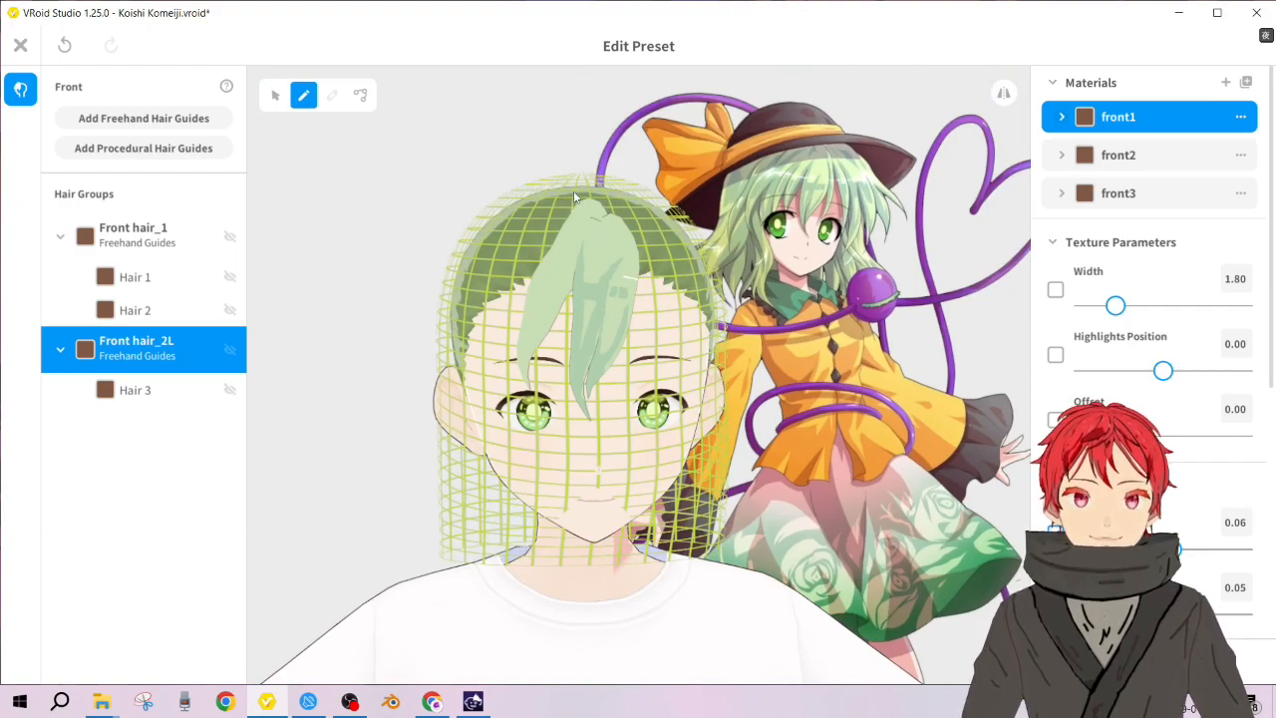
{"action": "left_click_drag", "start_coordinate": [573, 190], "coordinate": [498, 338]}
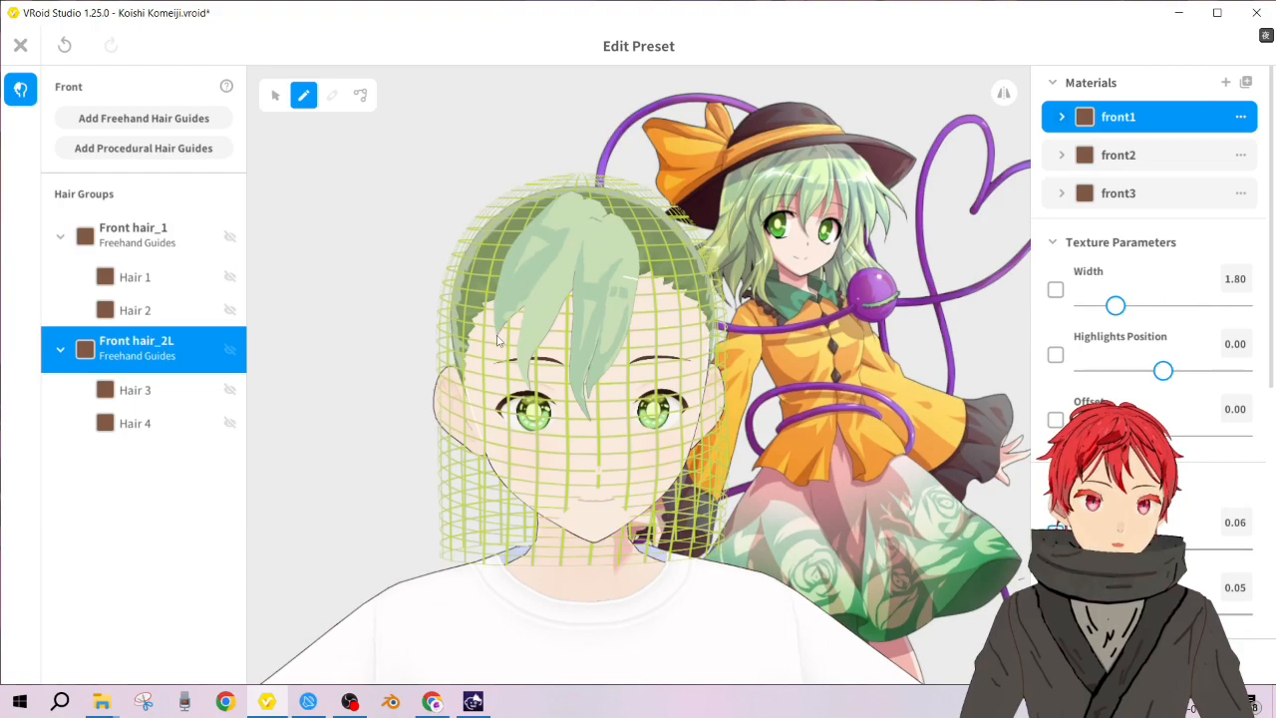
{"action": "left_click_drag", "start_coordinate": [497, 339], "coordinate": [506, 403]}
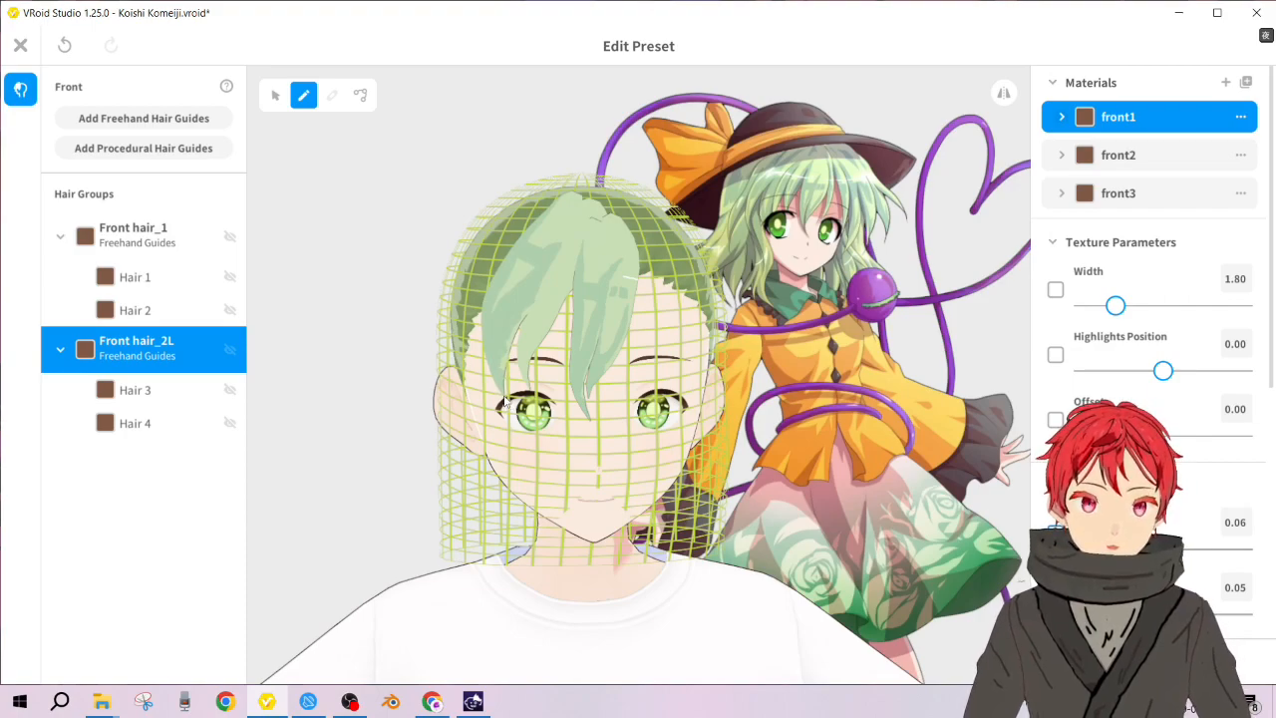
Step: Assign the front3 material to Hair 4
{"action": "scroll", "coordinate": [498, 289], "scroll_direction": "up", "scroll_amount": 4}
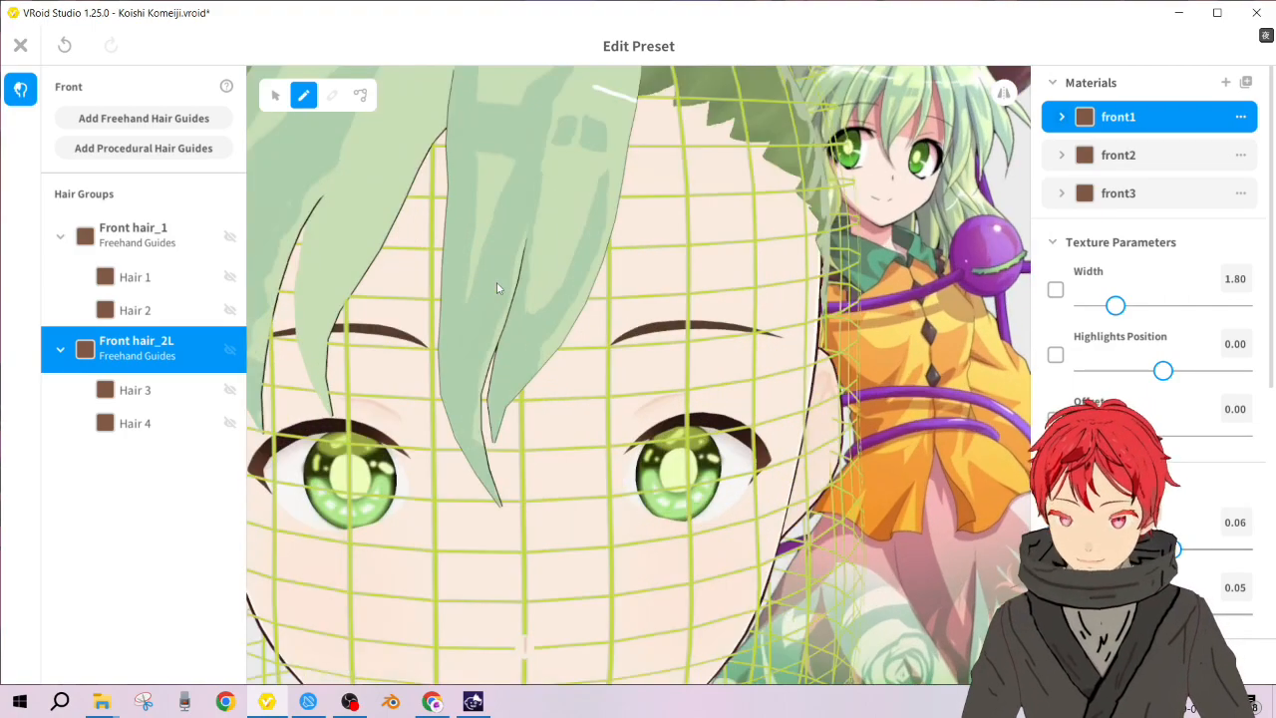
{"action": "scroll", "coordinate": [497, 287], "scroll_direction": "down", "scroll_amount": 2}
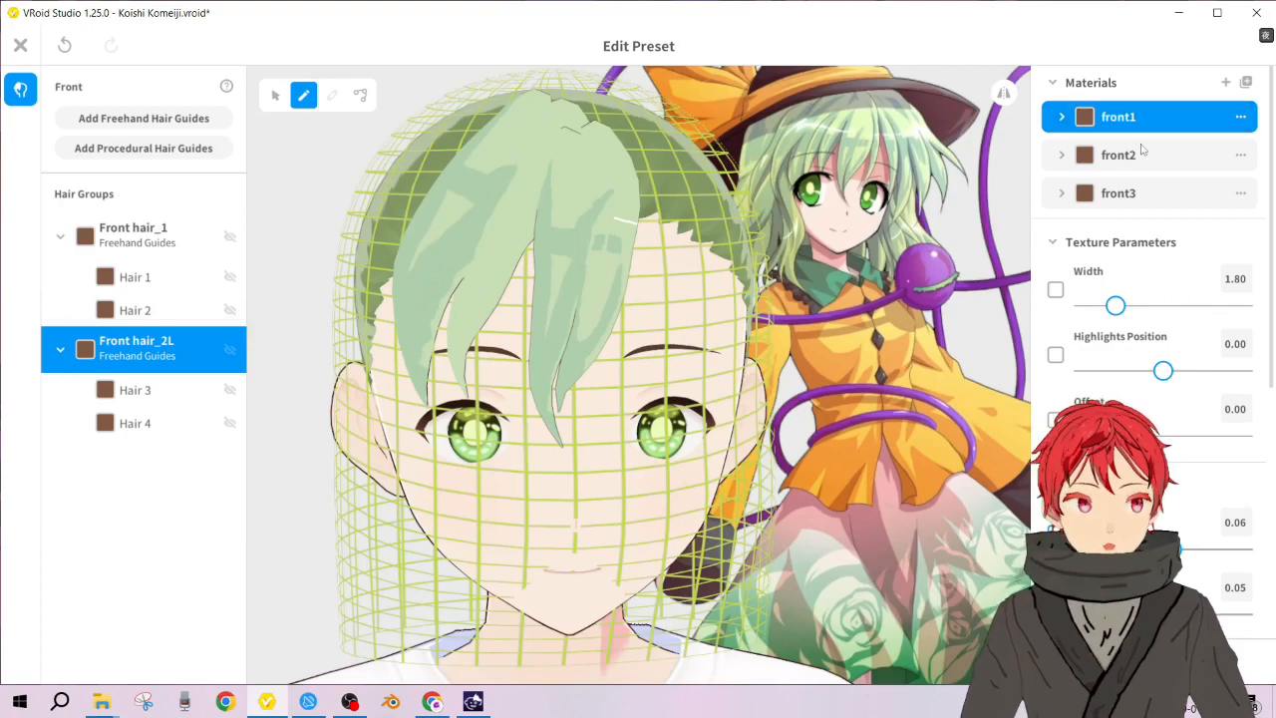
{"action": "left_click", "coordinate": [1109, 199]}
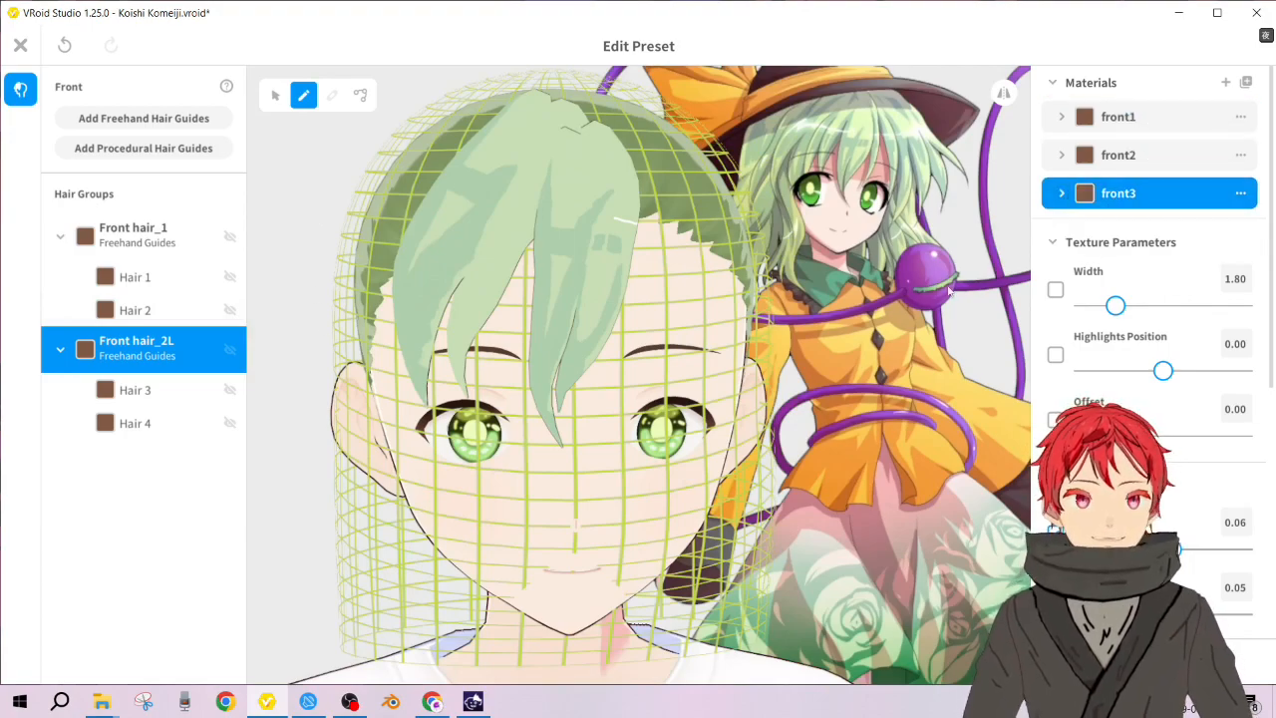
{"action": "left_click", "coordinate": [134, 420]}
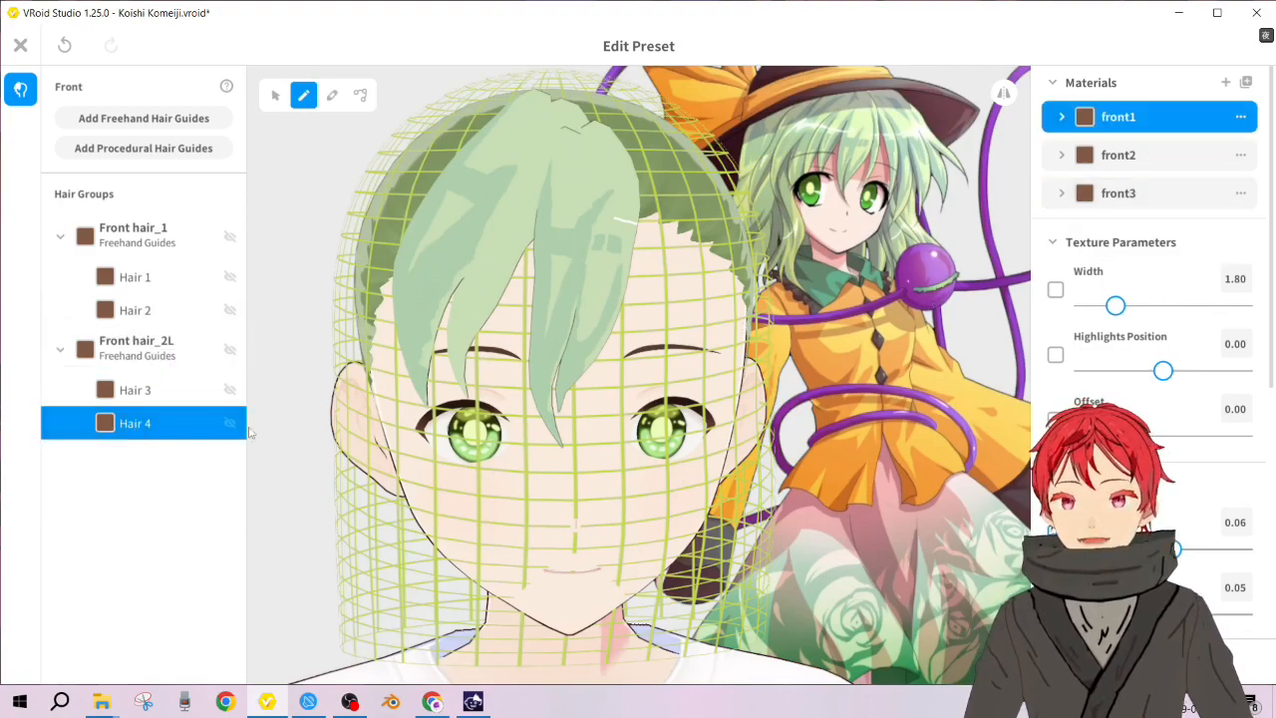
{"action": "left_click", "coordinate": [1111, 194]}
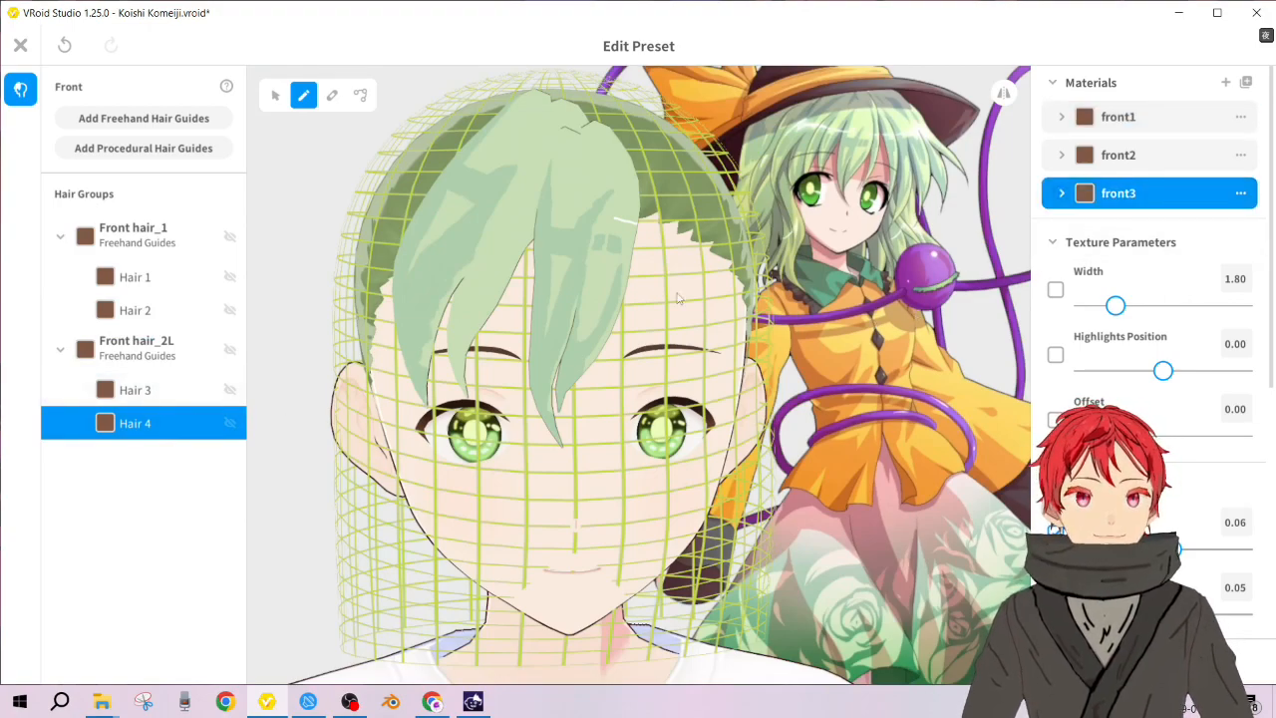
{"action": "left_click", "coordinate": [276, 96]}
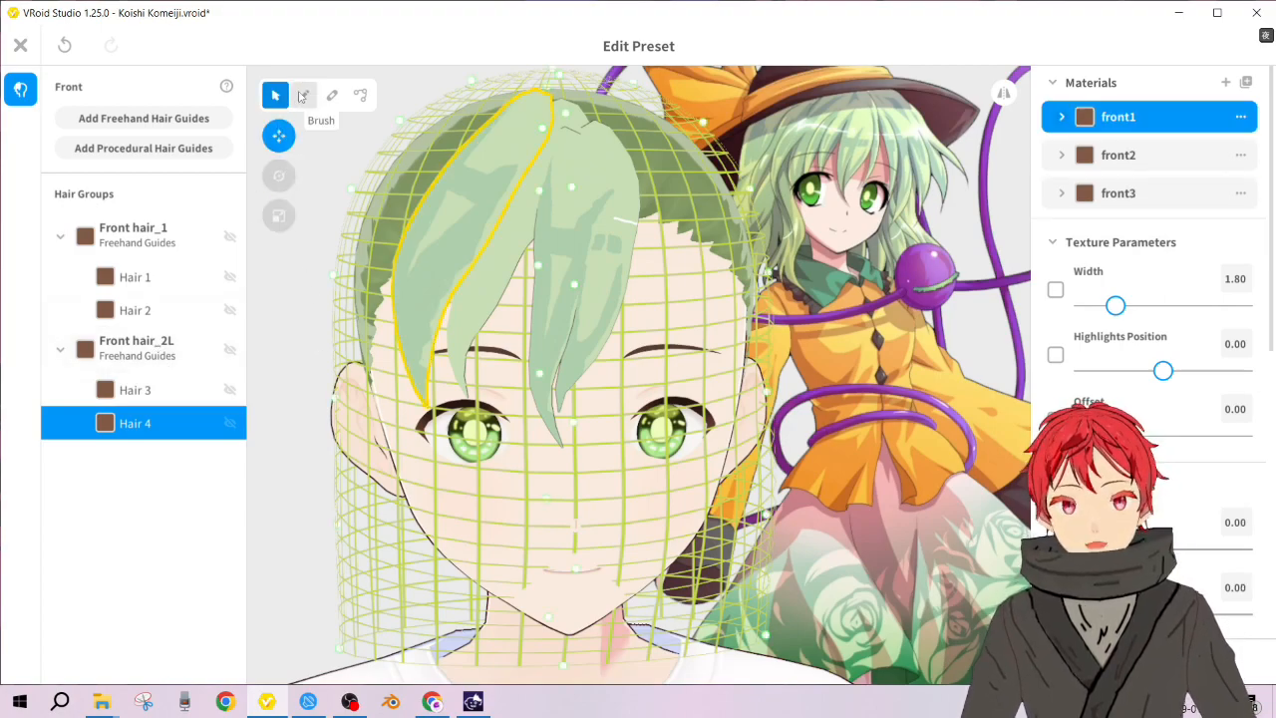
{"action": "left_click", "coordinate": [1162, 194]}
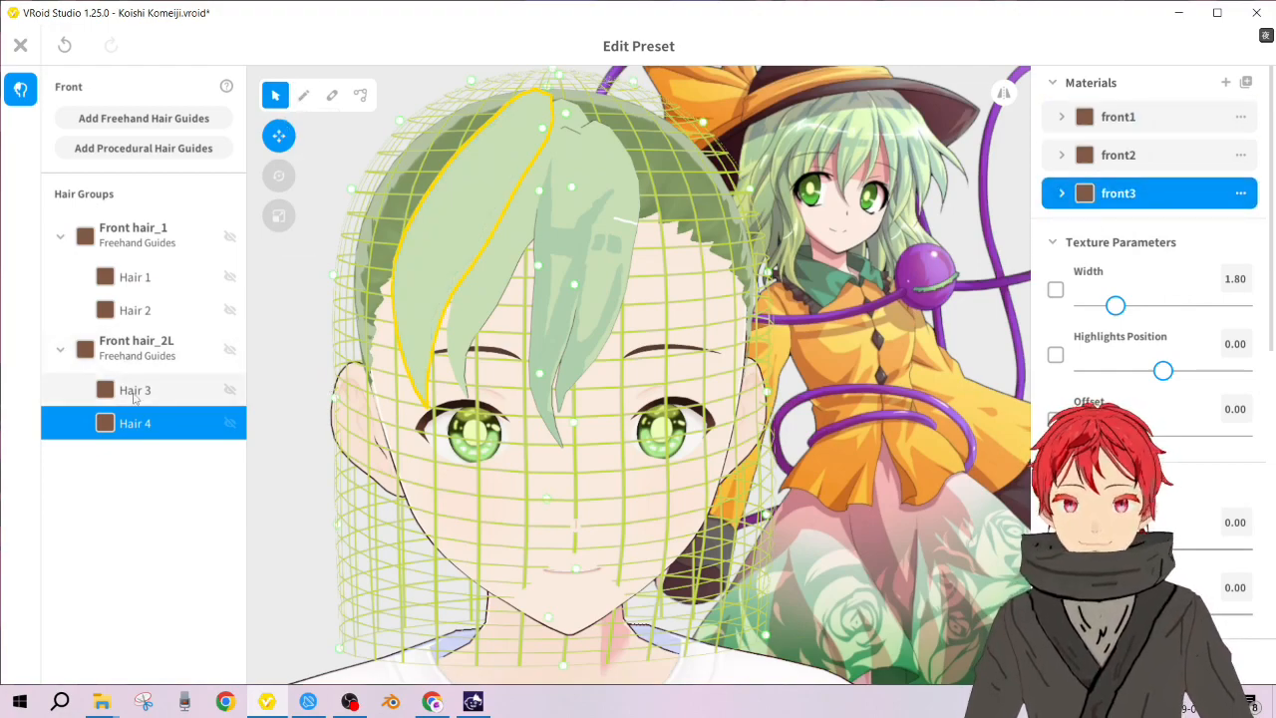
Step: Assign the front3 material to Hair 1 and Hair 2 in the Front hair_1 group
{"action": "left_click", "coordinate": [154, 280]}
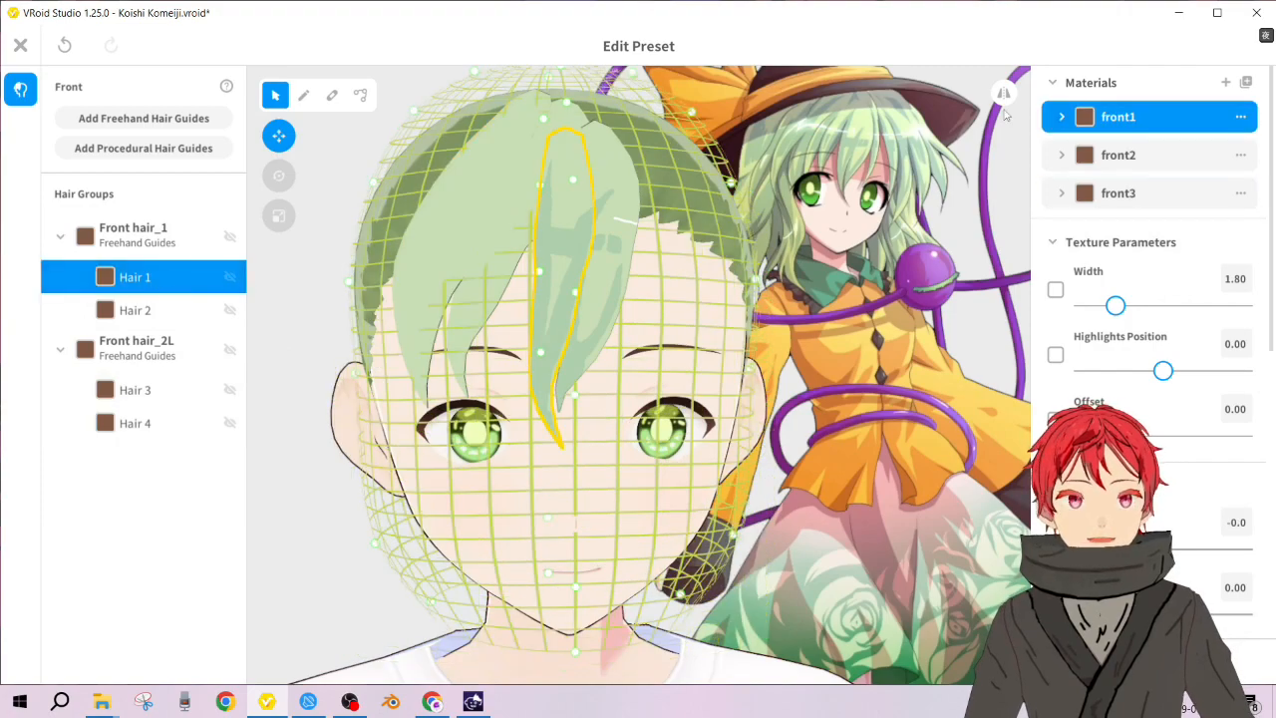
{"action": "left_click", "coordinate": [1142, 202]}
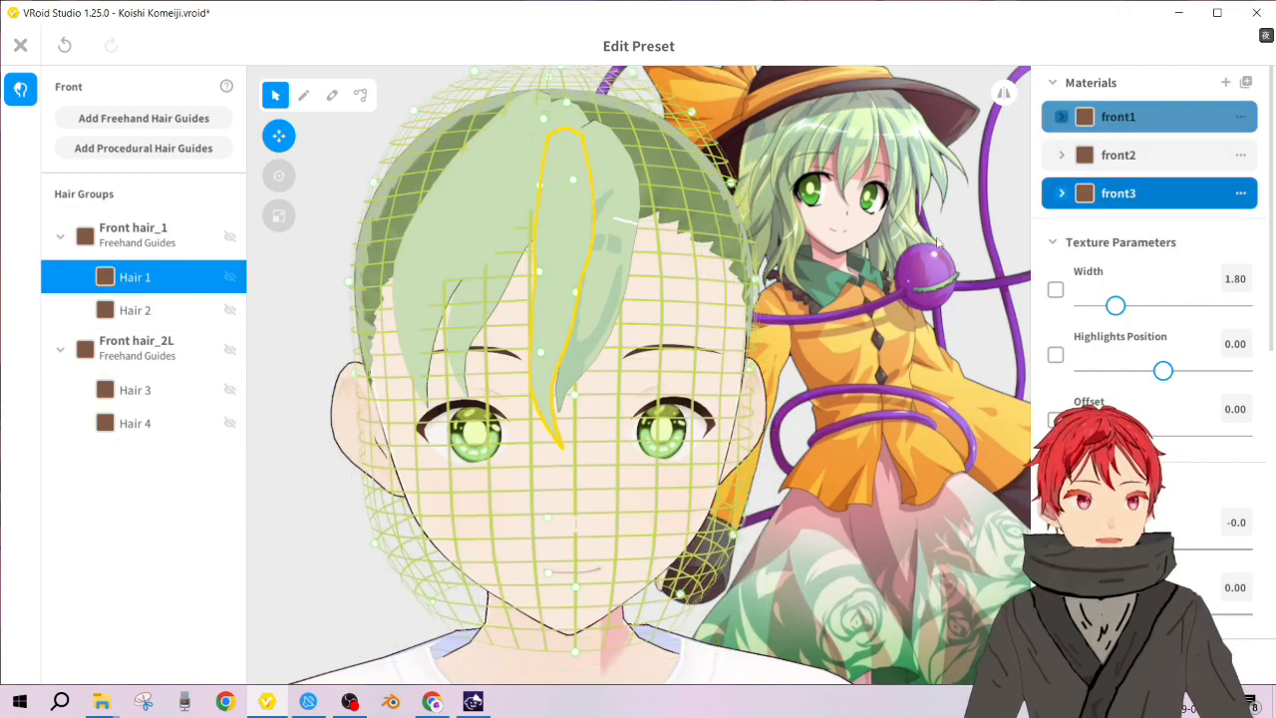
{"action": "left_click", "coordinate": [163, 315]}
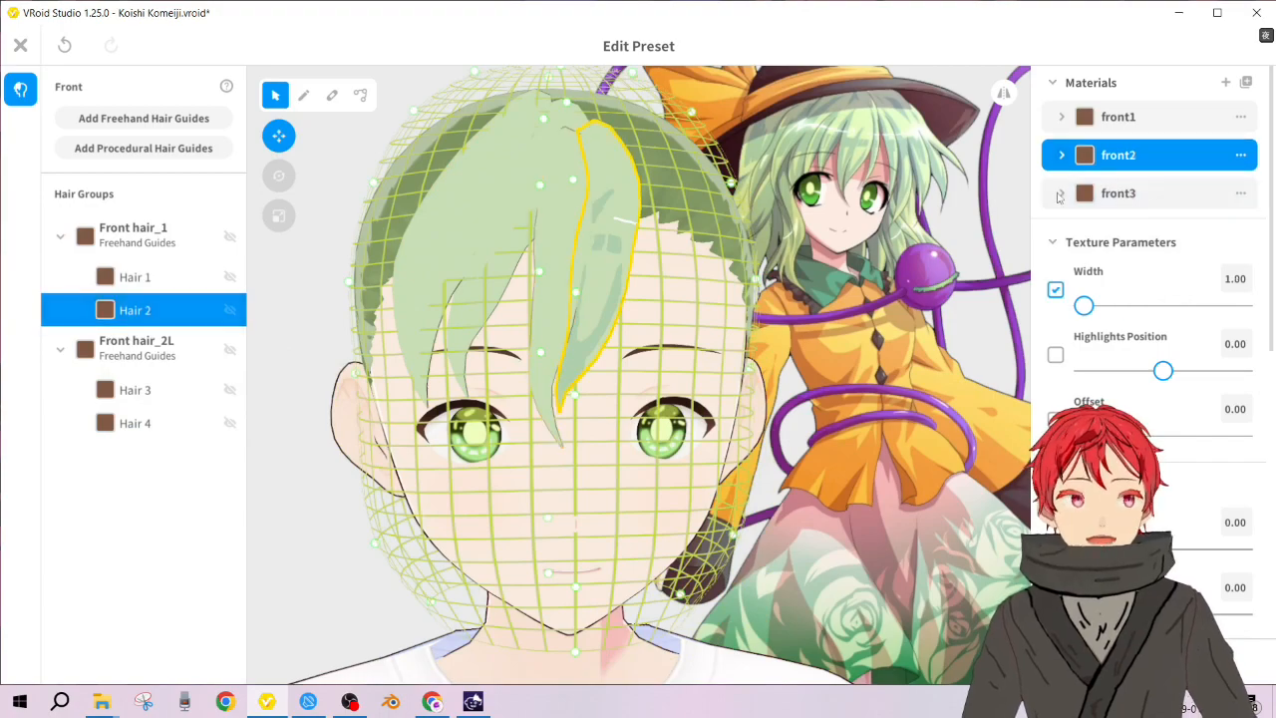
{"action": "left_click", "coordinate": [1184, 198]}
{"action": "left_click", "coordinate": [290, 245]}
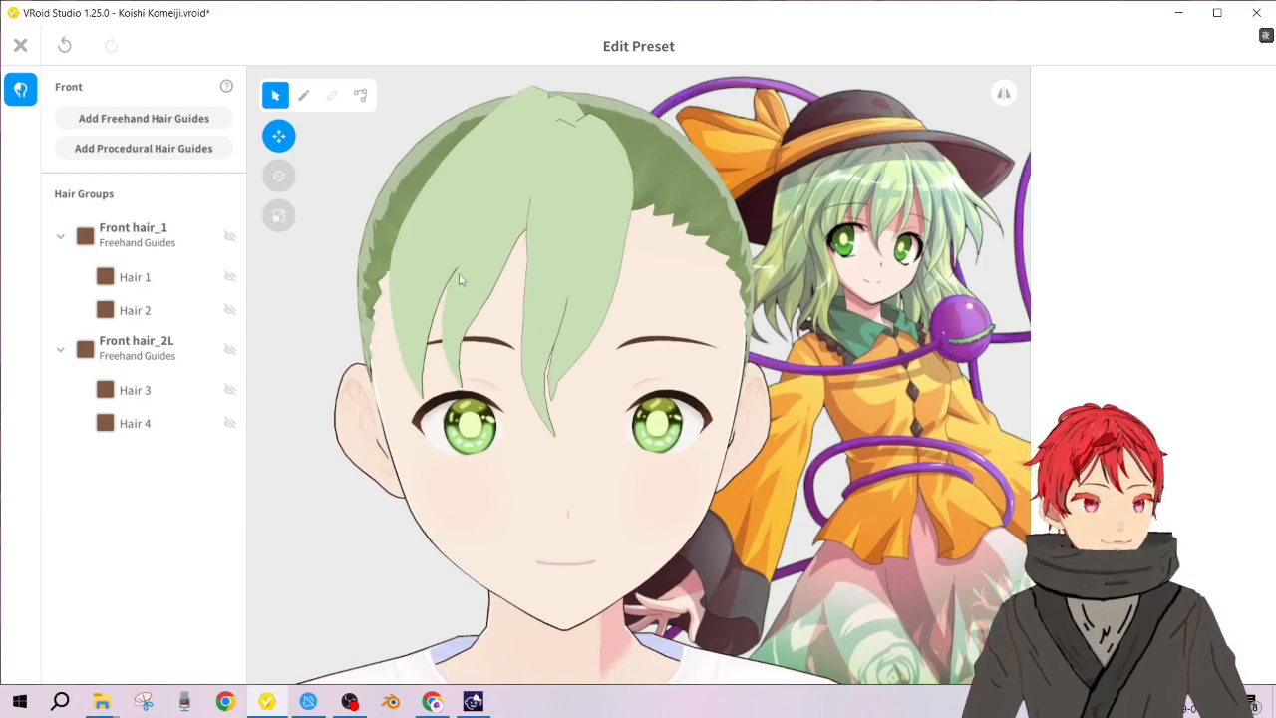
Step: Slim the lower part of the Hair 4 strand by lowering its shape curve towards the tip
{"action": "left_click", "coordinate": [140, 389]}
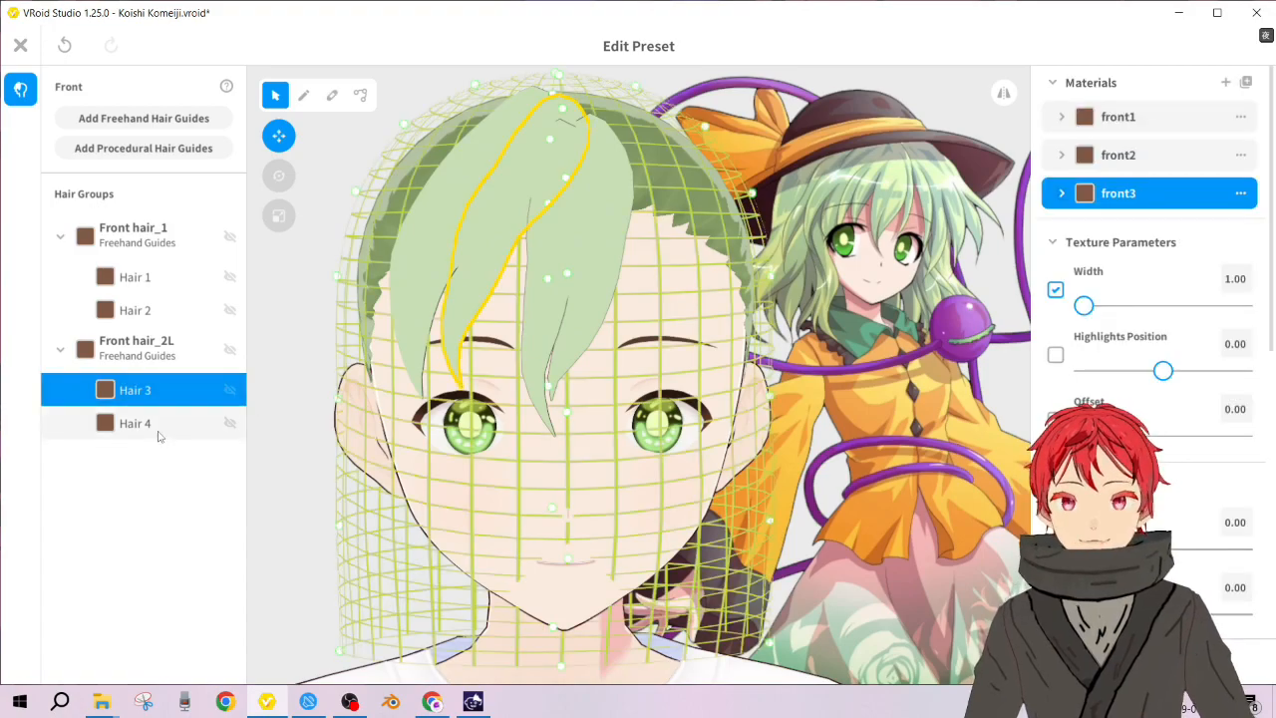
{"action": "left_click", "coordinate": [160, 435]}
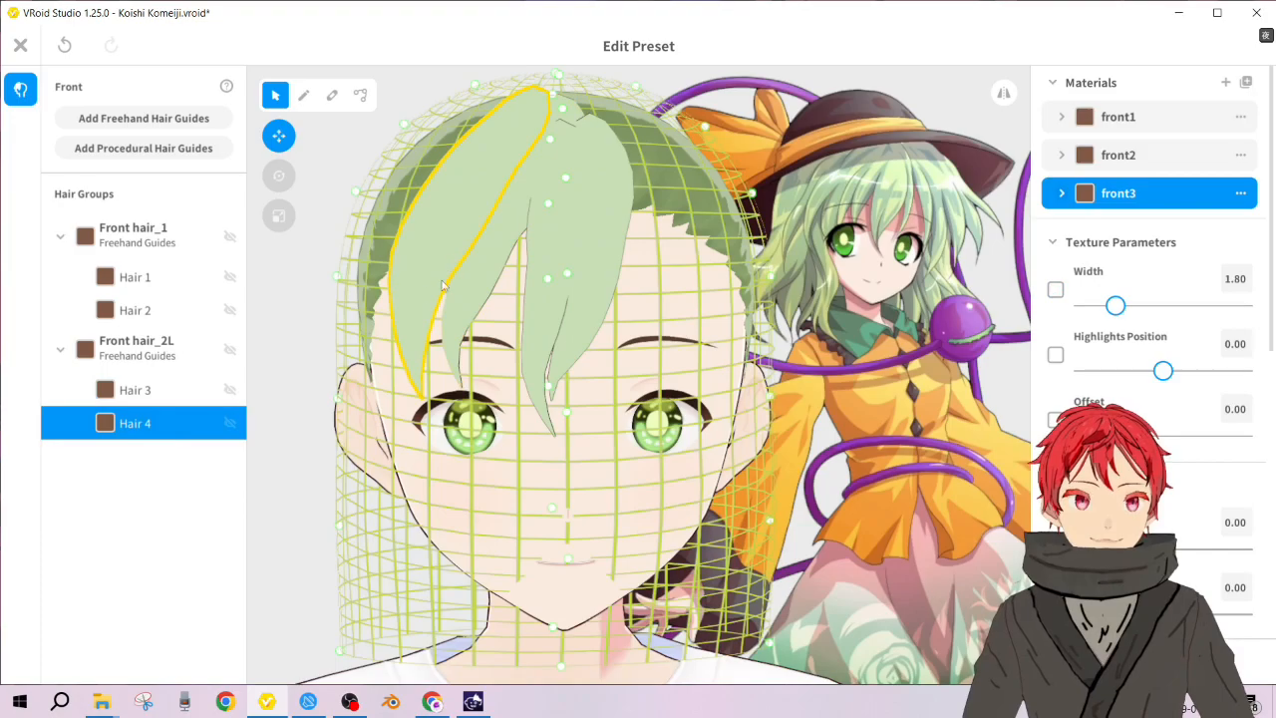
{"action": "mouse_move", "coordinate": [438, 343]}
{"action": "right_mouse_down"}
{"action": "mouse_move", "coordinate": [409, 351]}
{"action": "mouse_move", "coordinate": [491, 340]}
{"action": "mouse_move", "coordinate": [438, 343]}
{"action": "mouse_move", "coordinate": [410, 371]}
{"action": "mouse_move", "coordinate": [436, 347]}
{"action": "right_mouse_up"}
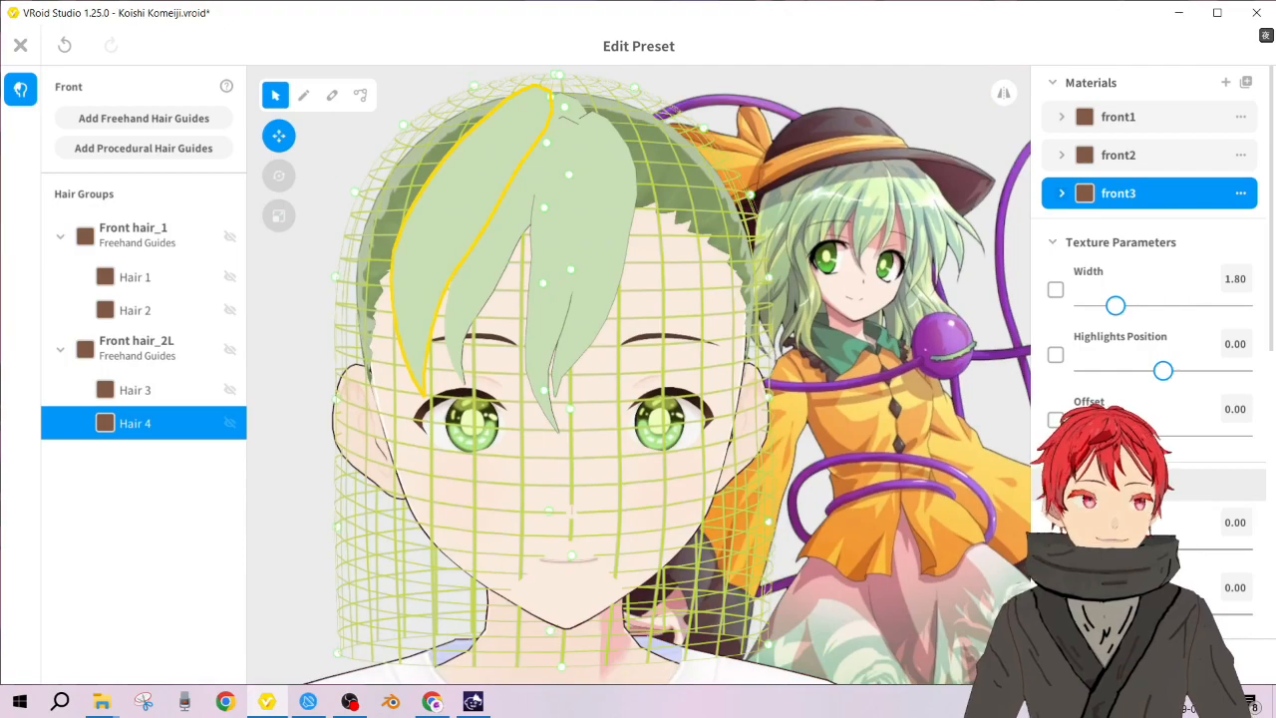
{"action": "scroll", "coordinate": [1206, 566], "scroll_direction": "down", "scroll_amount": 5}
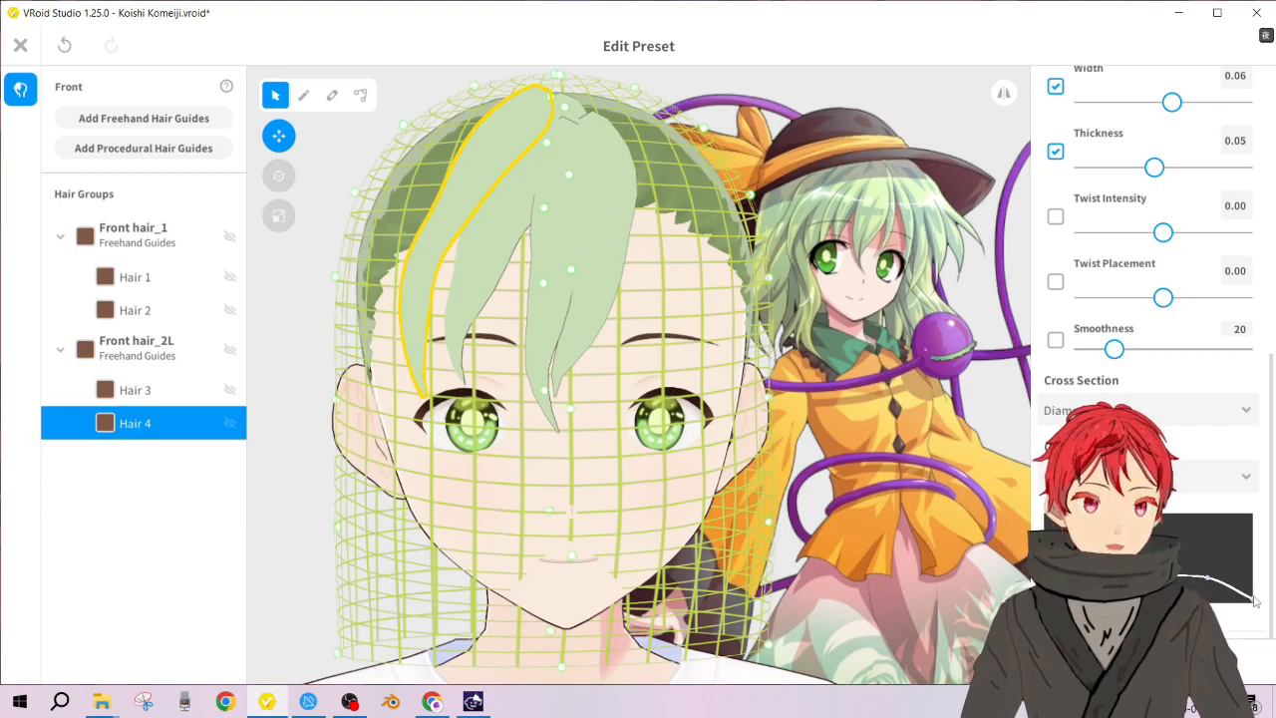
{"action": "key", "text": "ctrl+z"}
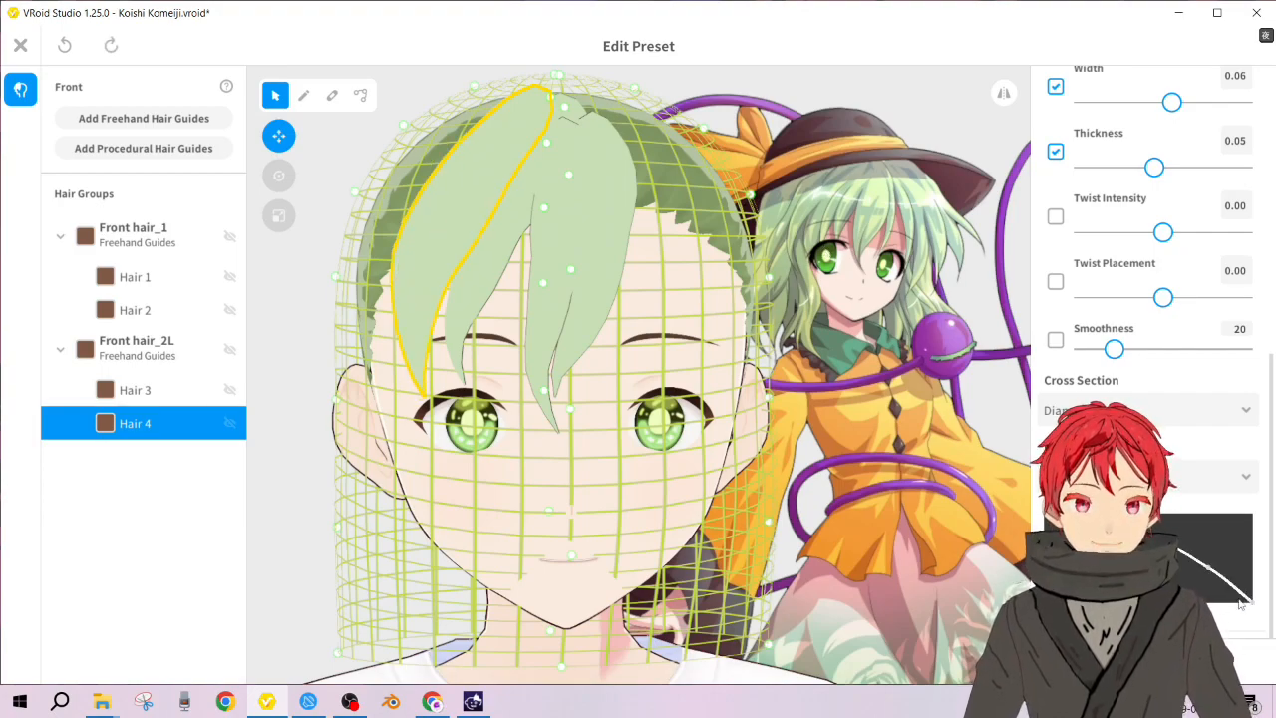
{"action": "key", "text": "ctrl+y"}
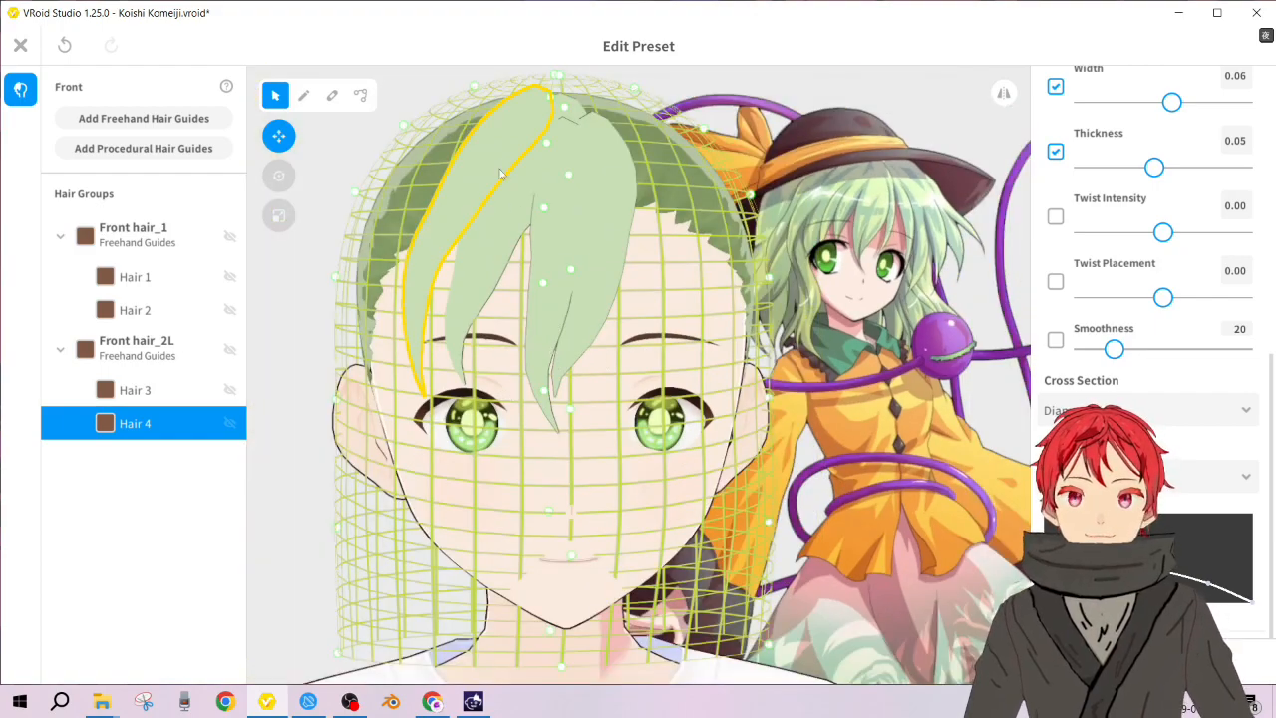
Step: Start editing Hair 4's control points, set the camera to the body's right side zoomed on the forehead, and save it as preset 1
{"action": "left_click", "coordinate": [360, 96]}
{"action": "right_click_drag", "start_coordinate": [424, 247], "coordinate": [503, 248]}
{"action": "key", "text": "Tab"}
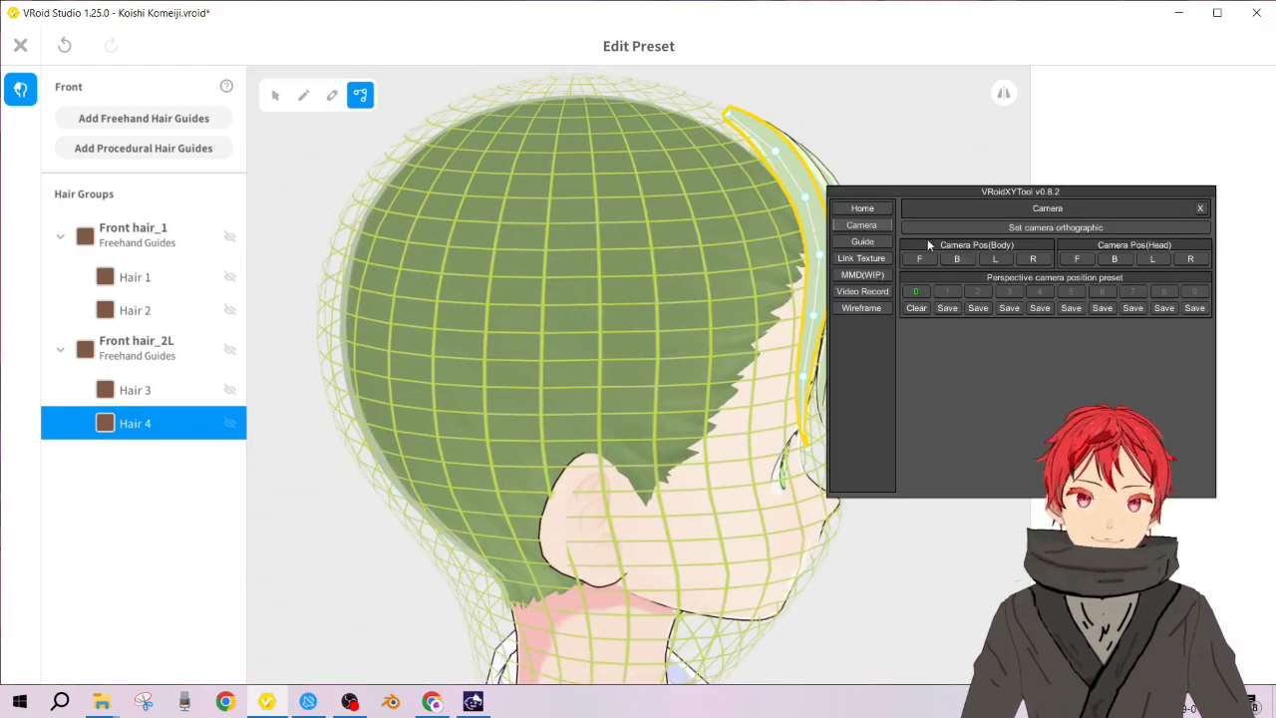
{"action": "left_click", "coordinate": [916, 292]}
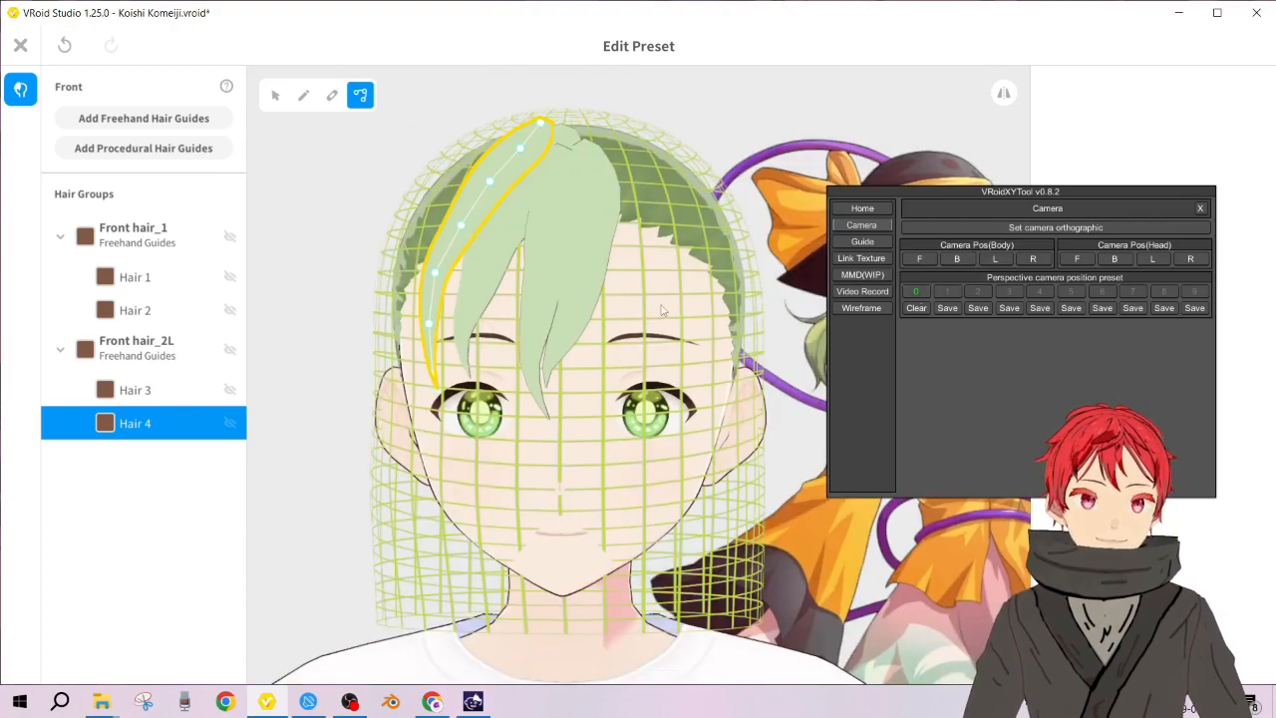
{"action": "left_click", "coordinate": [997, 259]}
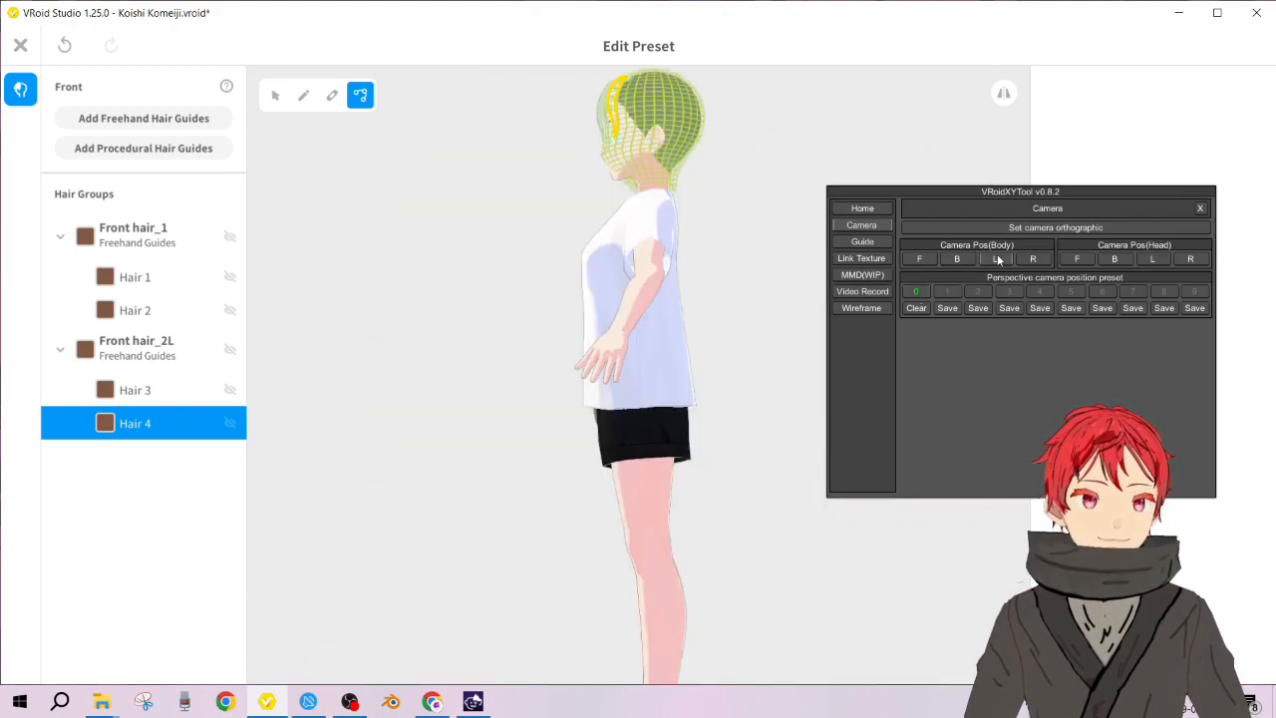
{"action": "left_click", "coordinate": [1030, 258]}
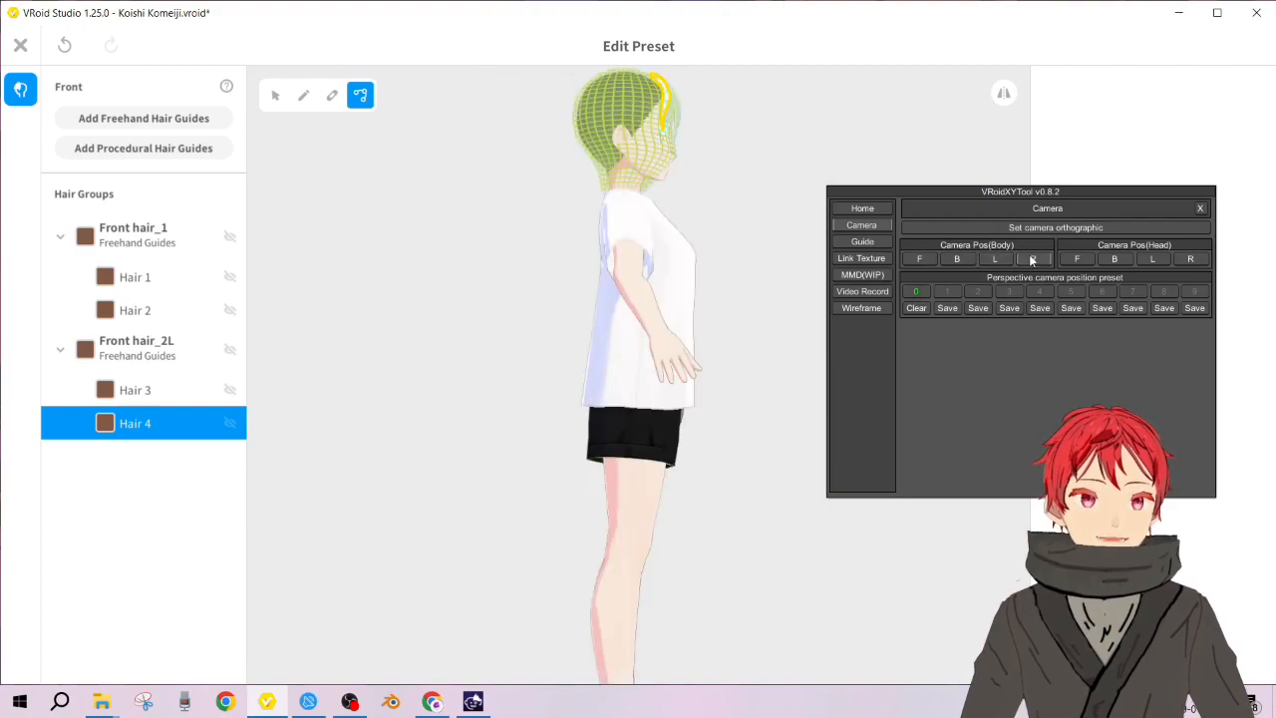
{"action": "scroll", "coordinate": [678, 87], "scroll_direction": "up", "scroll_amount": 8}
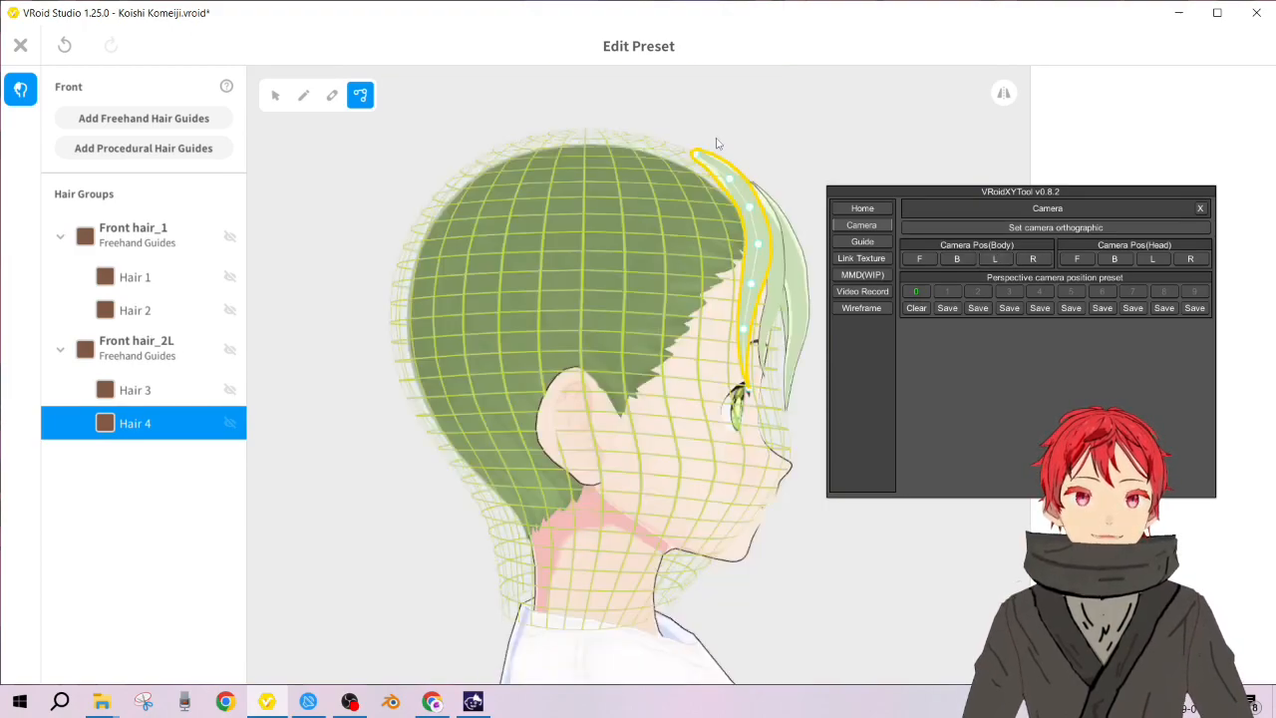
{"action": "scroll", "coordinate": [692, 223], "scroll_direction": "up", "scroll_amount": 3}
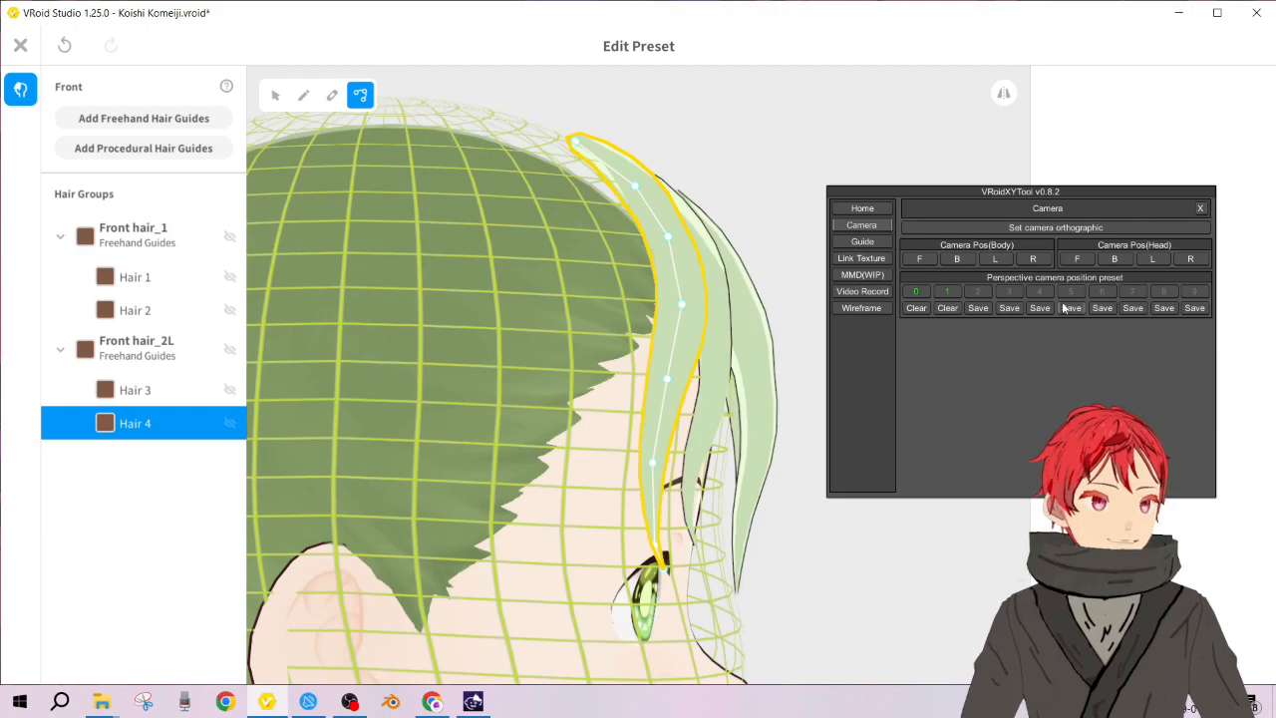
{"action": "key", "text": "Tab"}
{"action": "mouse_move", "coordinate": [688, 403]}
{"action": "right_mouse_down"}
{"action": "mouse_move", "coordinate": [639, 395]}
{"action": "mouse_move", "coordinate": [697, 408]}
{"action": "right_mouse_up"}
{"action": "key", "text": "1"}
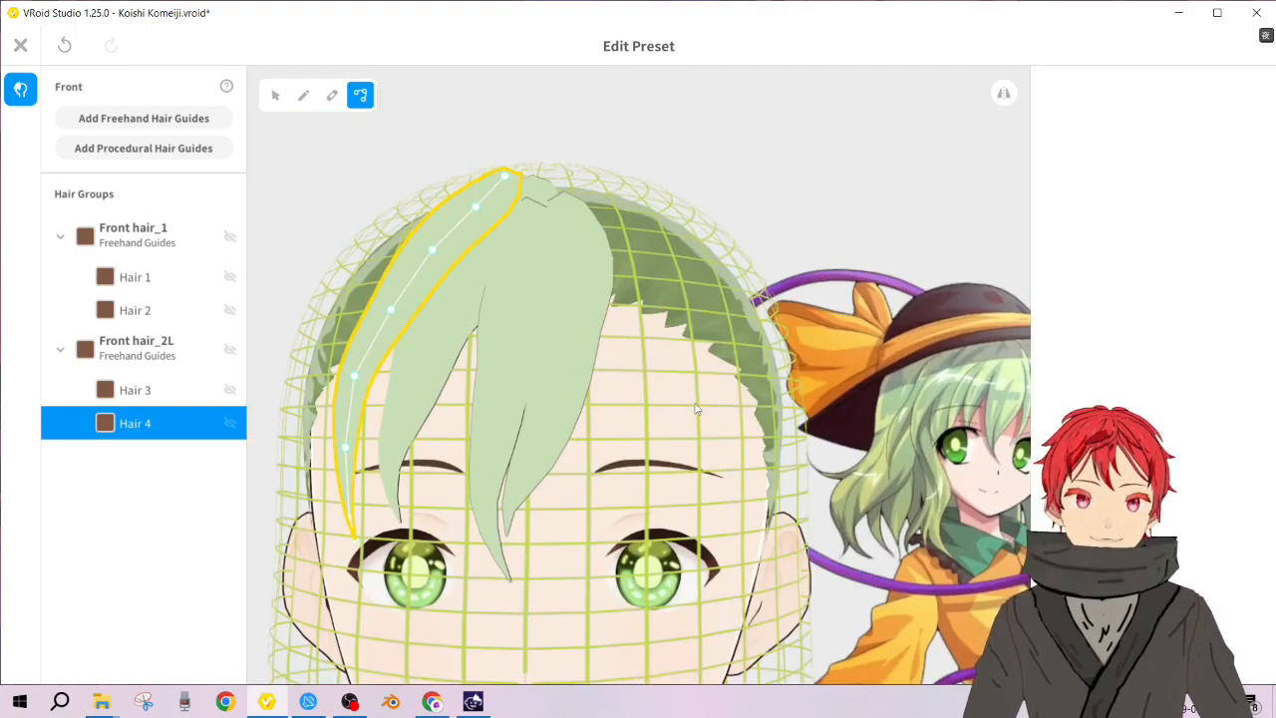
{"action": "key", "text": "2"}
{"action": "key", "text": "2"}
{"action": "key", "text": "2"}
{"action": "key", "text": "1"}
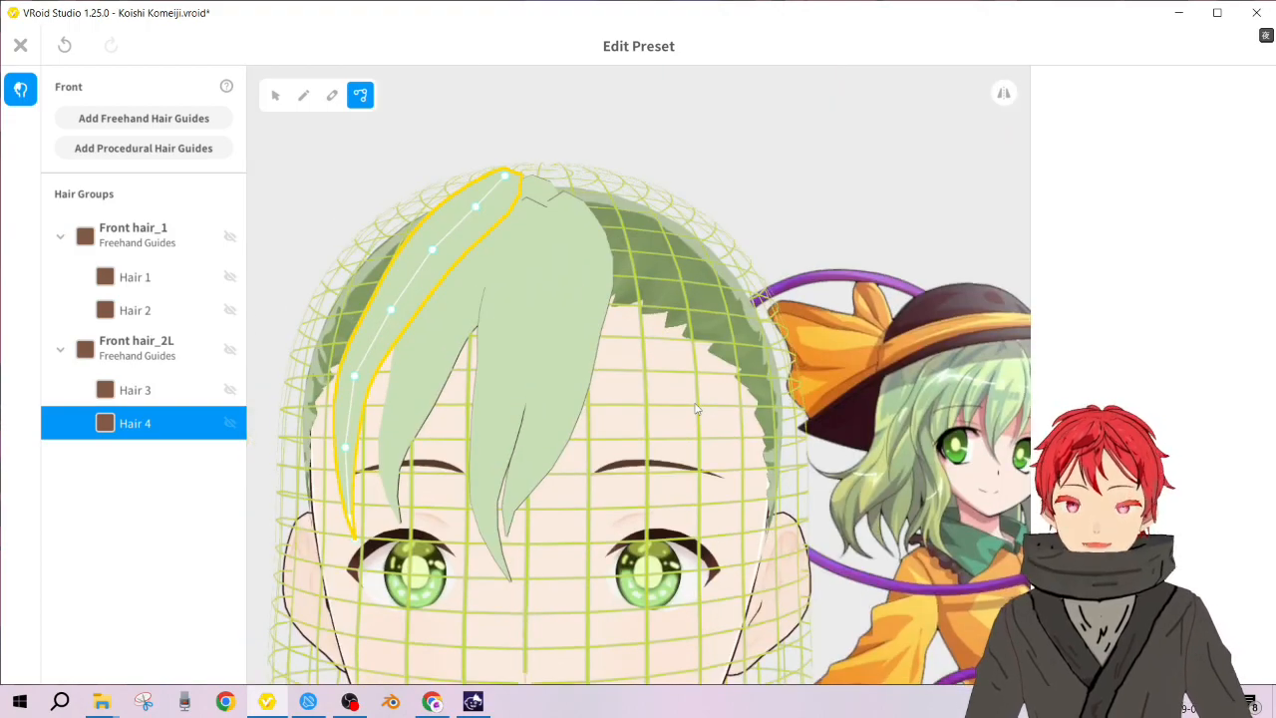
Step: Recall camera preset 1 and move the three control points below Hair 4's root closer to the head
{"action": "key", "text": "Tab"}
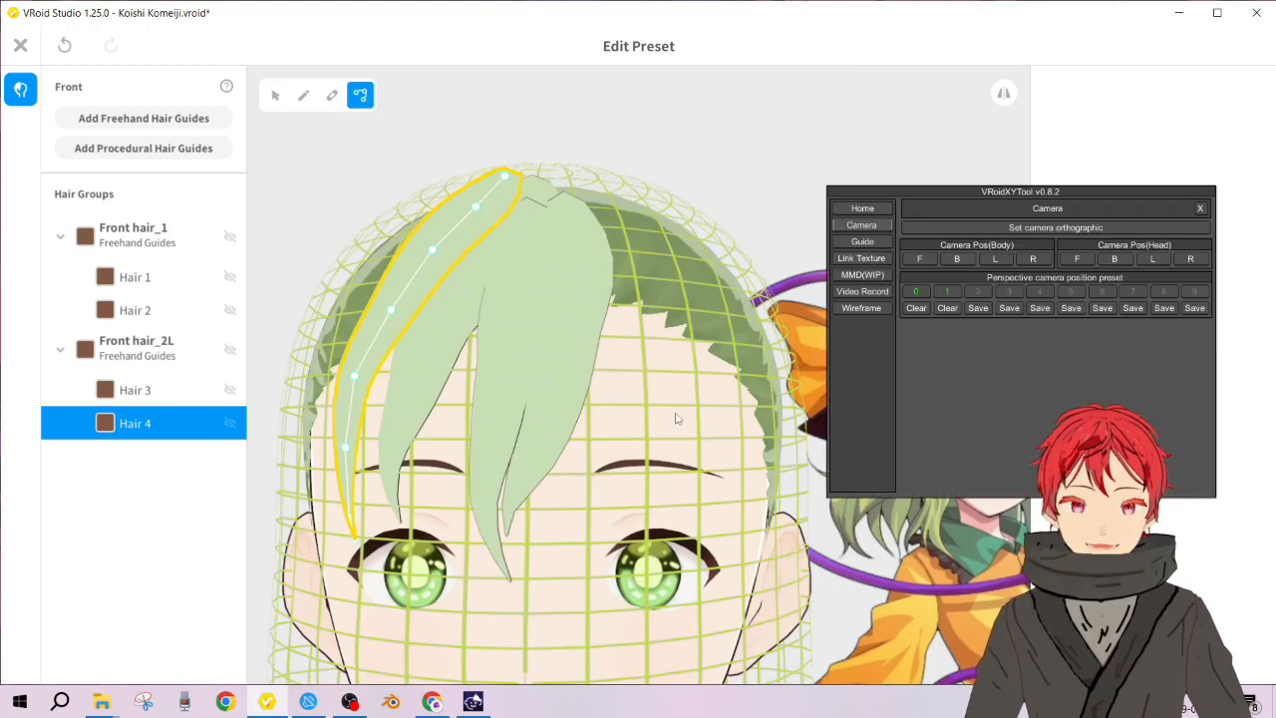
{"action": "left_click", "coordinate": [944, 292]}
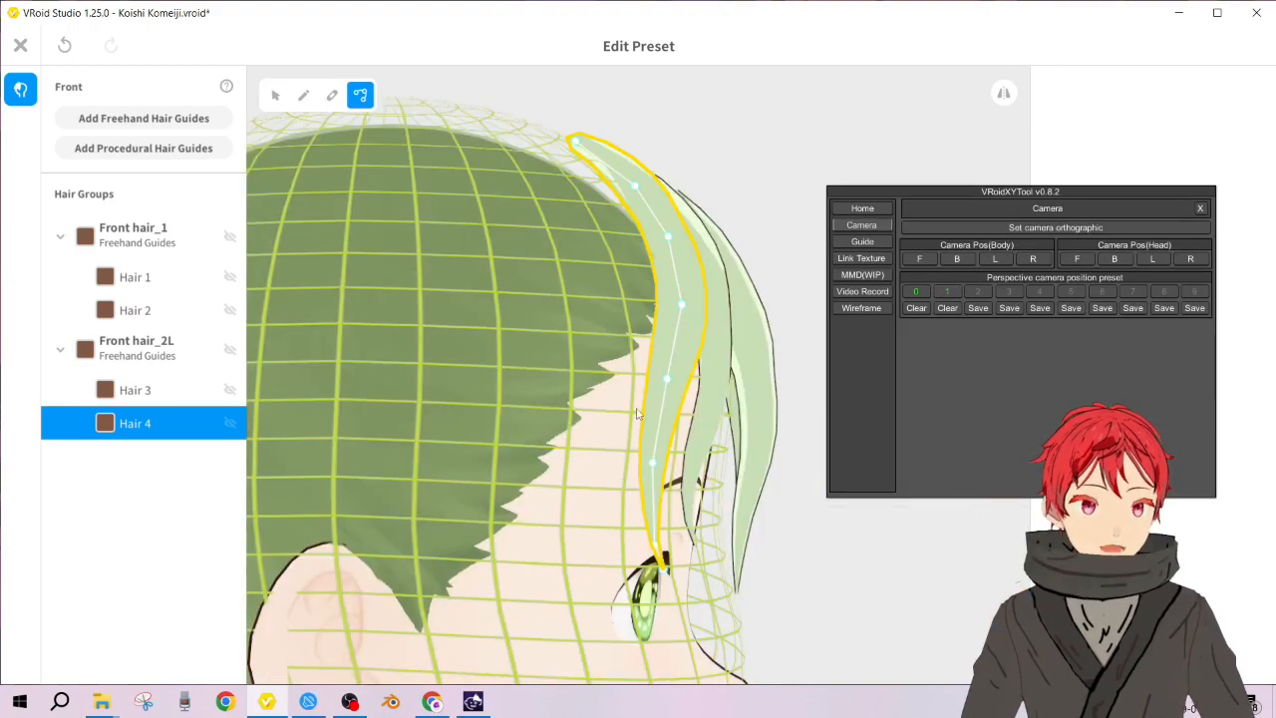
{"action": "left_click_drag", "start_coordinate": [638, 190], "coordinate": [628, 194]}
{"action": "left_click_drag", "start_coordinate": [668, 236], "coordinate": [663, 238]}
{"action": "left_click_drag", "start_coordinate": [683, 305], "coordinate": [673, 305]}
Step: Adjust Hair 4's upper control points from the front to smooth its curve near the crown, and close the camera tool
{"action": "right_click_drag", "start_coordinate": [698, 418], "coordinate": [653, 426]}
{"action": "left_click_drag", "start_coordinate": [426, 225], "coordinate": [444, 228]}
{"action": "mouse_move", "coordinate": [532, 220]}
{"action": "right_mouse_down"}
{"action": "mouse_move", "coordinate": [532, 208]}
{"action": "mouse_move", "coordinate": [526, 216]}
{"action": "right_mouse_up"}
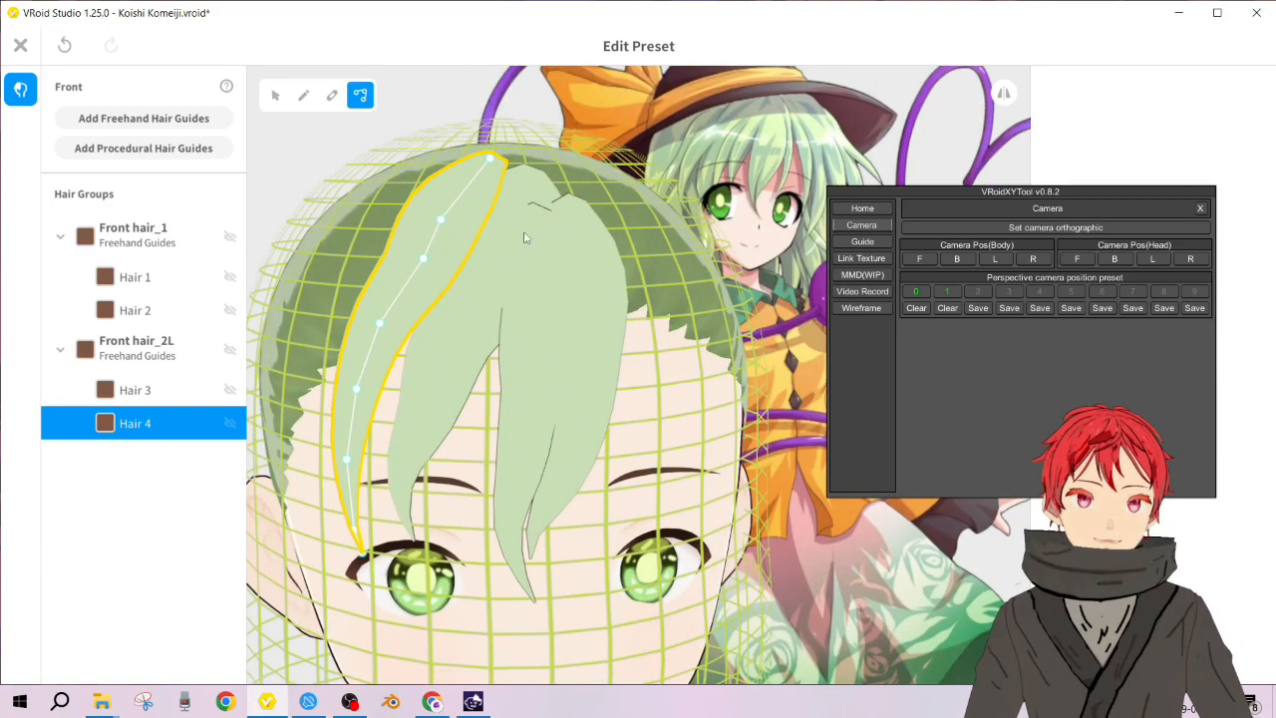
{"action": "mouse_move", "coordinate": [423, 259]}
{"action": "left_mouse_down"}
{"action": "mouse_move", "coordinate": [402, 256]}
{"action": "mouse_move", "coordinate": [420, 264]}
{"action": "left_mouse_up"}
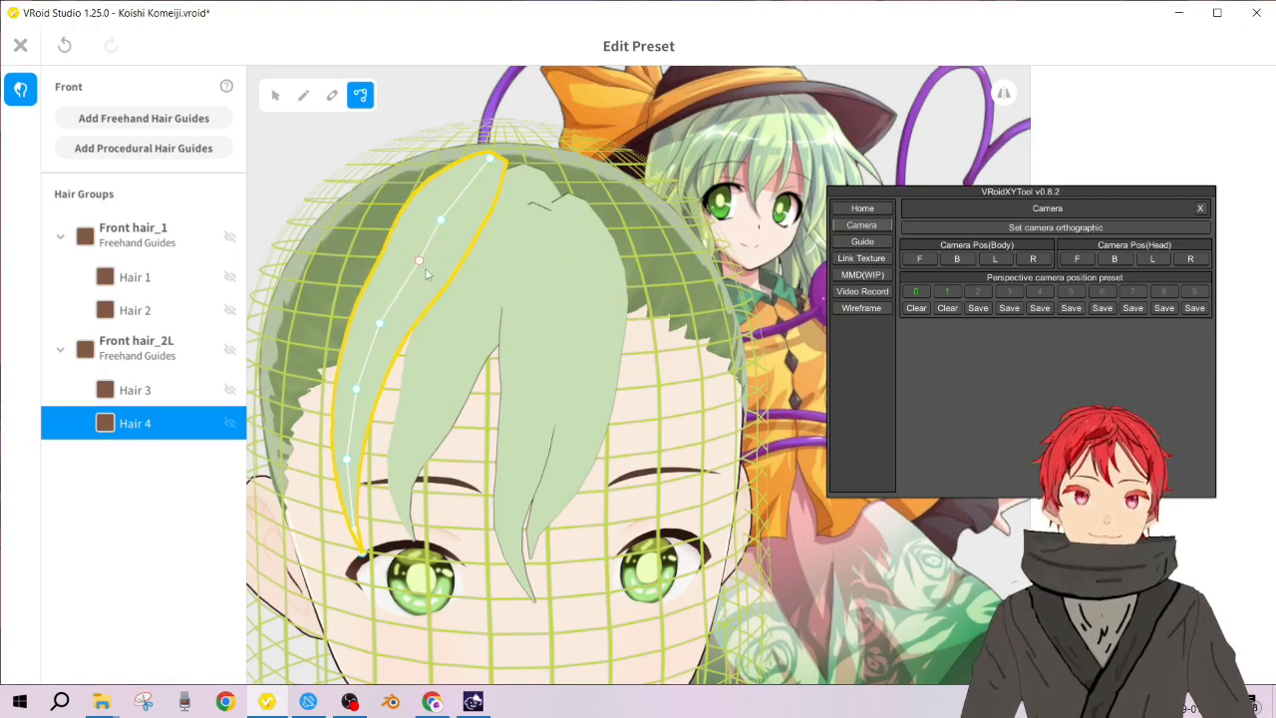
{"action": "left_click", "coordinate": [318, 157]}
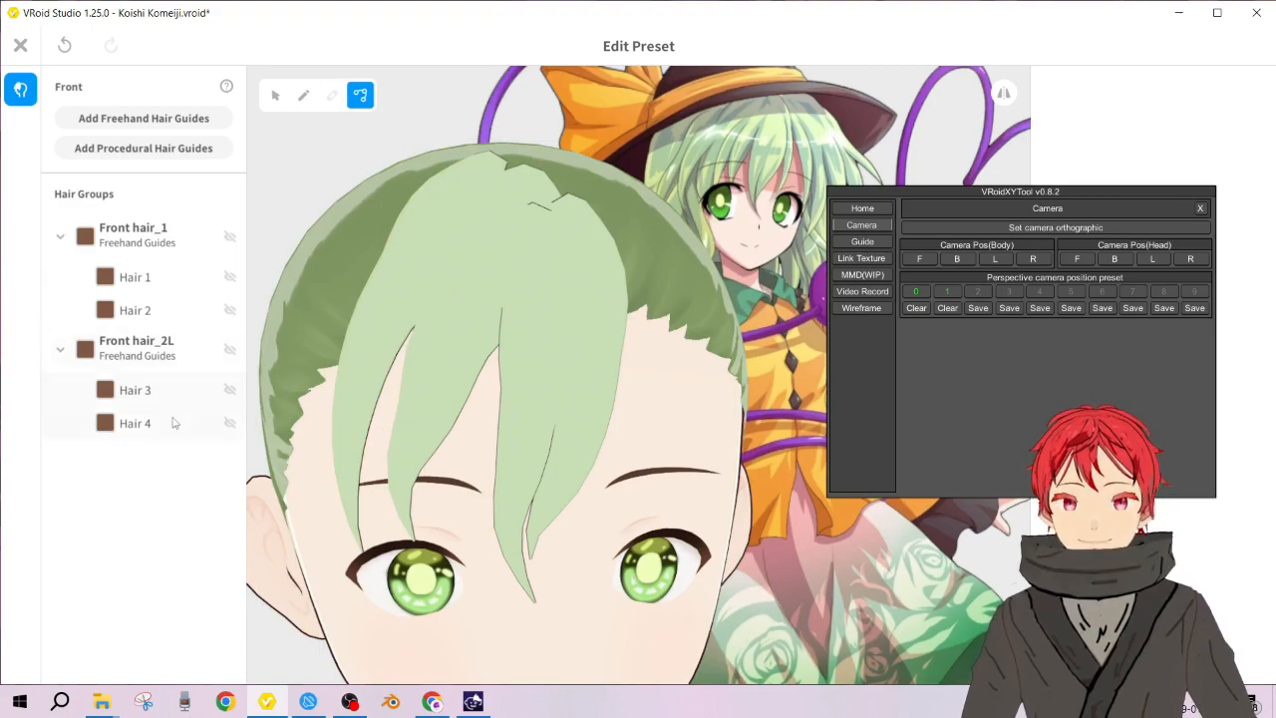
{"action": "left_click", "coordinate": [1200, 207]}
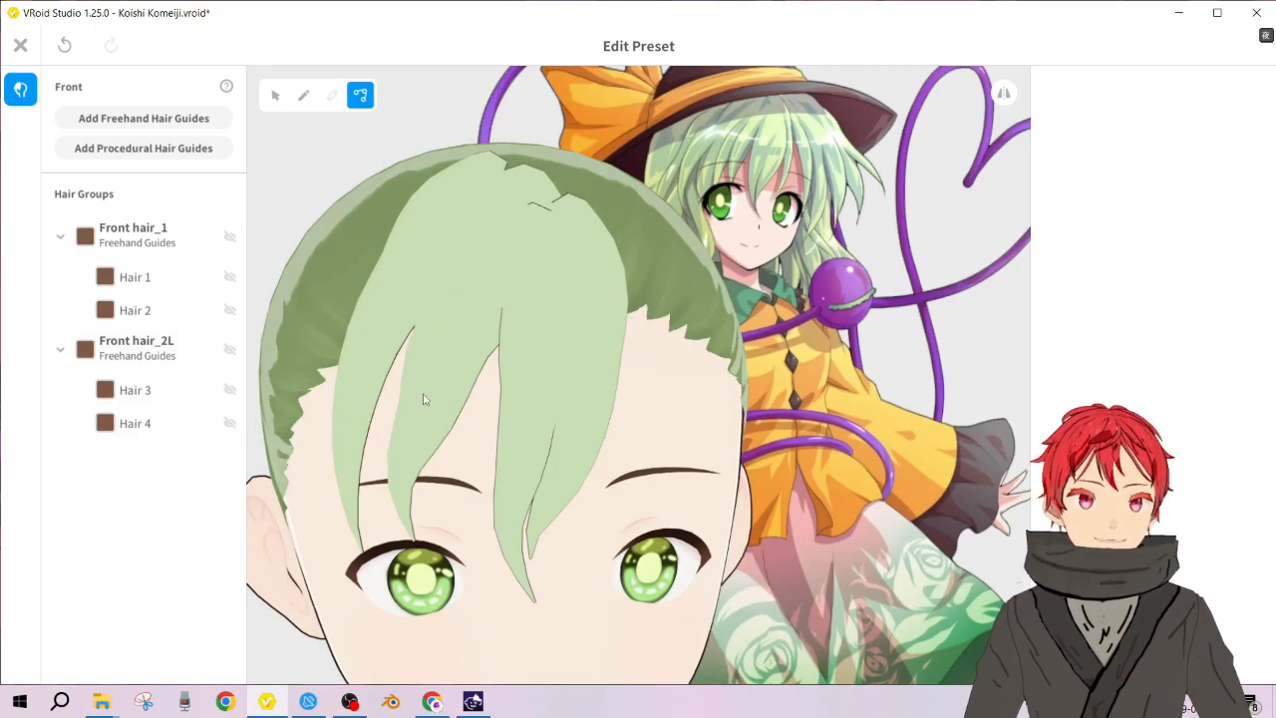
Step: Shift Hair 4's middle and lower control points inward towards Hair 3
{"action": "left_click", "coordinate": [394, 351]}
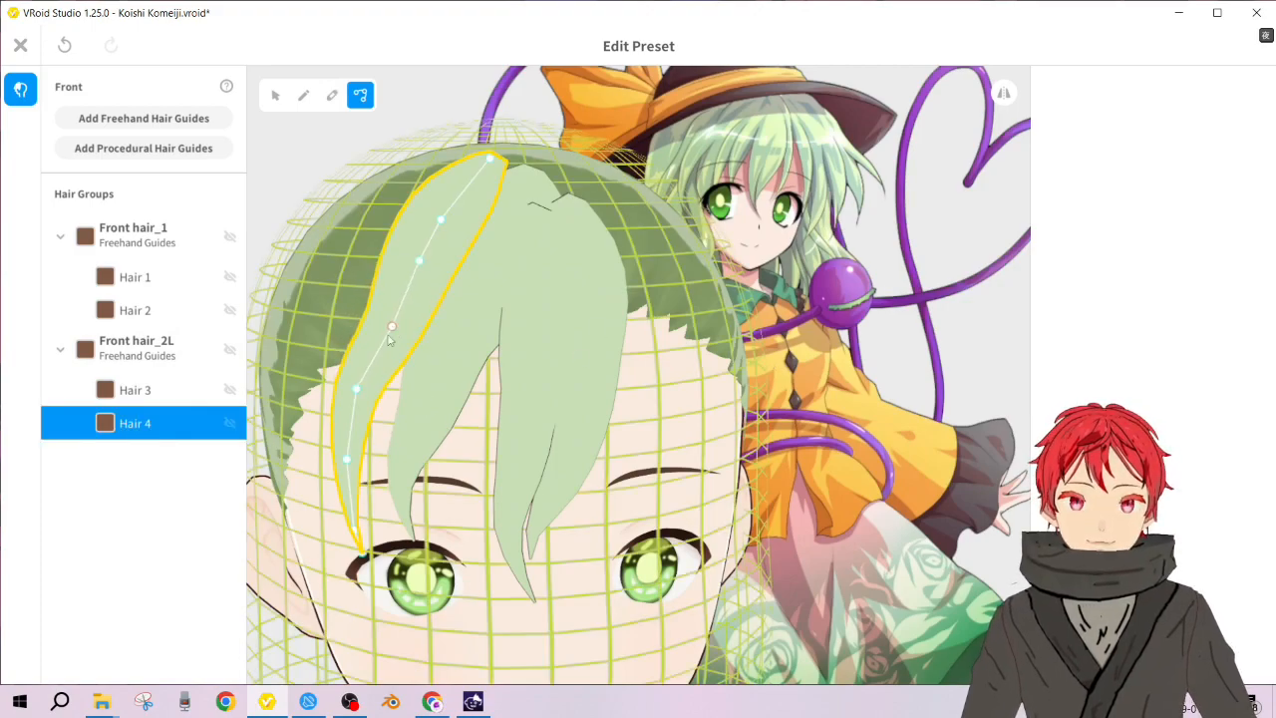
{"action": "left_click_drag", "start_coordinate": [356, 387], "coordinate": [379, 391]}
{"action": "left_click_drag", "start_coordinate": [349, 458], "coordinate": [359, 452]}
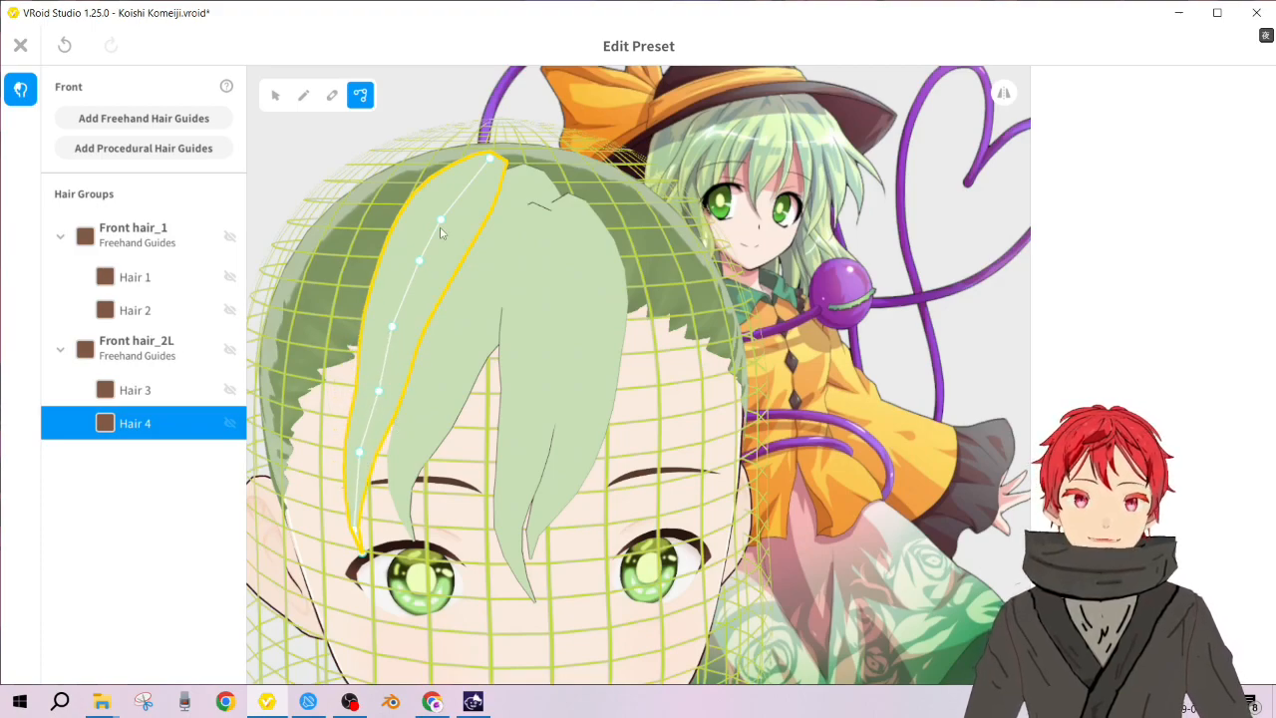
Step: Try to reposition an upper control point of Hair 4 from a side angle, and undo the change
{"action": "right_click_drag", "start_coordinate": [444, 234], "coordinate": [450, 339]}
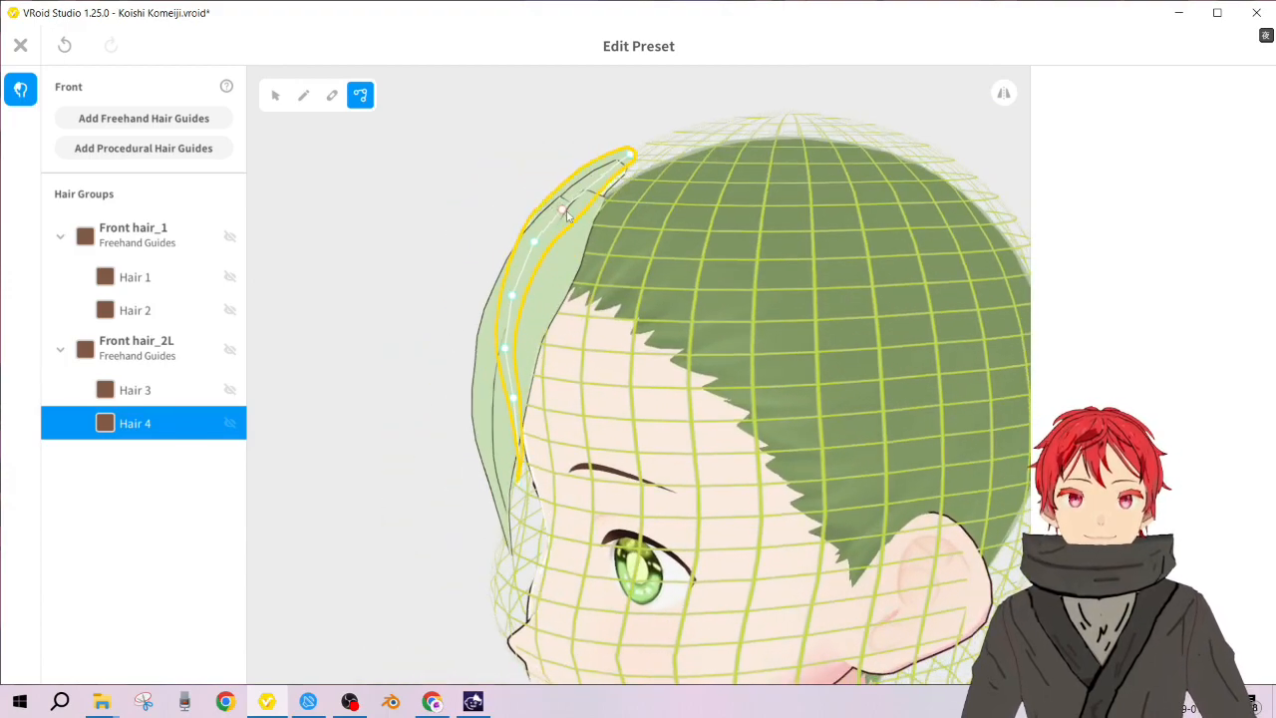
{"action": "right_click_drag", "start_coordinate": [571, 219], "coordinate": [514, 261]}
{"action": "right_click_drag", "start_coordinate": [599, 334], "coordinate": [533, 315]}
{"action": "left_click_drag", "start_coordinate": [611, 269], "coordinate": [623, 271]}
{"action": "right_click_drag", "start_coordinate": [624, 275], "coordinate": [695, 374]}
{"action": "key", "text": "ctrl+z"}
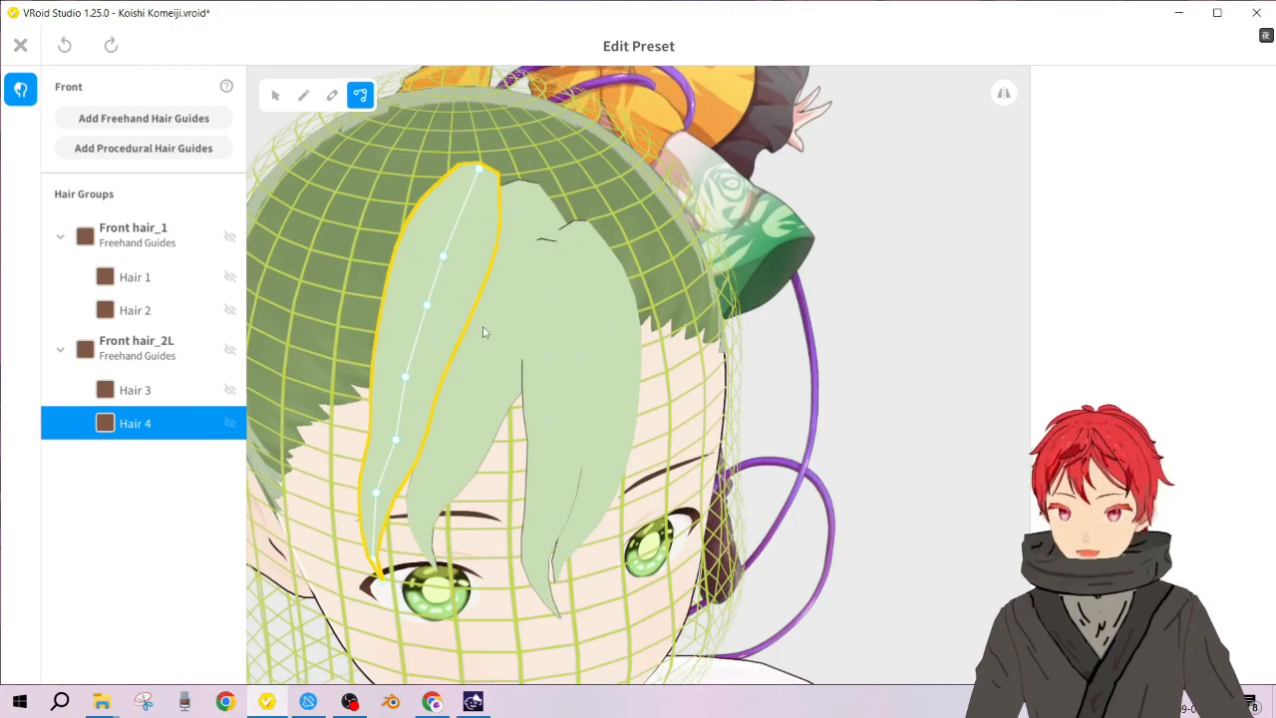
Step: Try twice to reshape Hair 4 with freehand modify strokes from the crown, and undo both strokes
{"action": "left_click", "coordinate": [332, 95]}
{"action": "mouse_move", "coordinate": [423, 248]}
{"action": "left_mouse_down"}
{"action": "mouse_move", "coordinate": [412, 288]}
{"action": "mouse_move", "coordinate": [441, 285]}
{"action": "mouse_move", "coordinate": [412, 291]}
{"action": "left_mouse_up"}
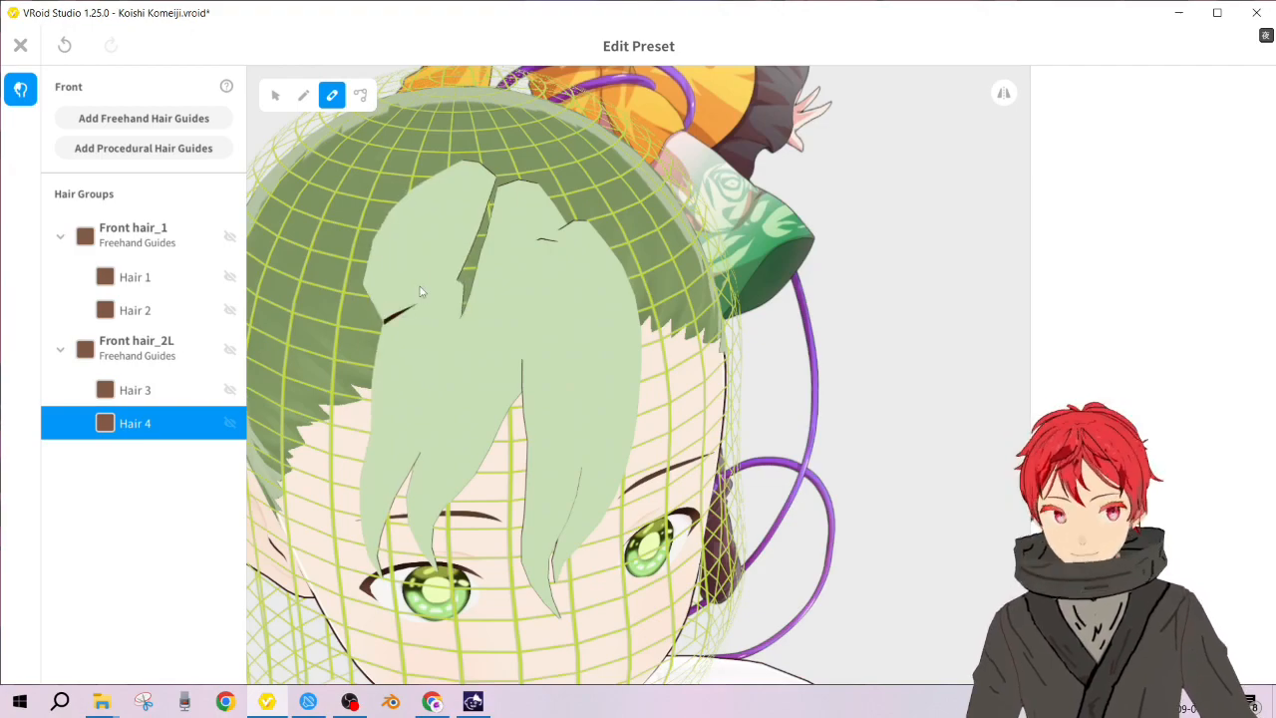
{"action": "key", "text": "ctrl+z"}
{"action": "mouse_move", "coordinate": [461, 336]}
{"action": "right_mouse_down"}
{"action": "mouse_move", "coordinate": [566, 387]}
{"action": "mouse_move", "coordinate": [628, 385]}
{"action": "right_mouse_up"}
{"action": "mouse_move", "coordinate": [702, 286]}
{"action": "left_mouse_down"}
{"action": "mouse_move", "coordinate": [756, 334]}
{"action": "mouse_move", "coordinate": [740, 645]}
{"action": "left_mouse_up"}
{"action": "mouse_move", "coordinate": [739, 645]}
{"action": "right_mouse_down"}
{"action": "mouse_move", "coordinate": [543, 469]}
{"action": "mouse_move", "coordinate": [626, 499]}
{"action": "mouse_move", "coordinate": [654, 483]}
{"action": "right_mouse_up"}
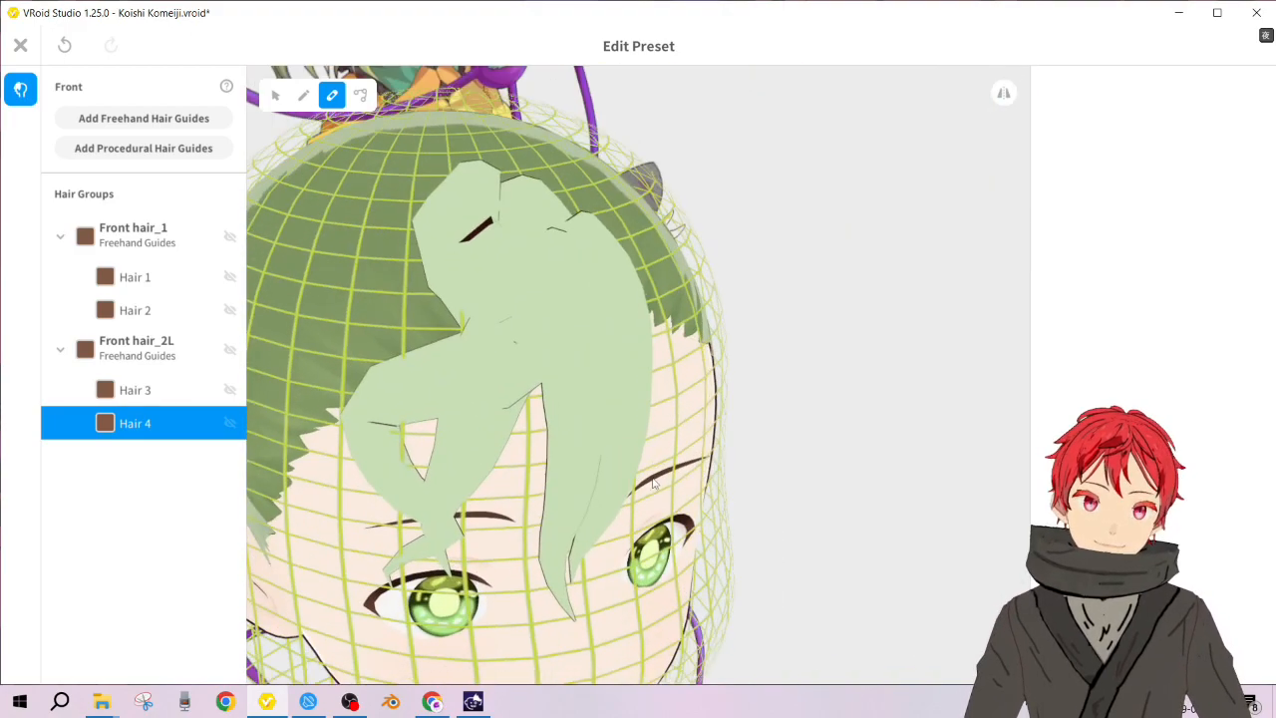
{"action": "key", "text": "ctrl+z"}
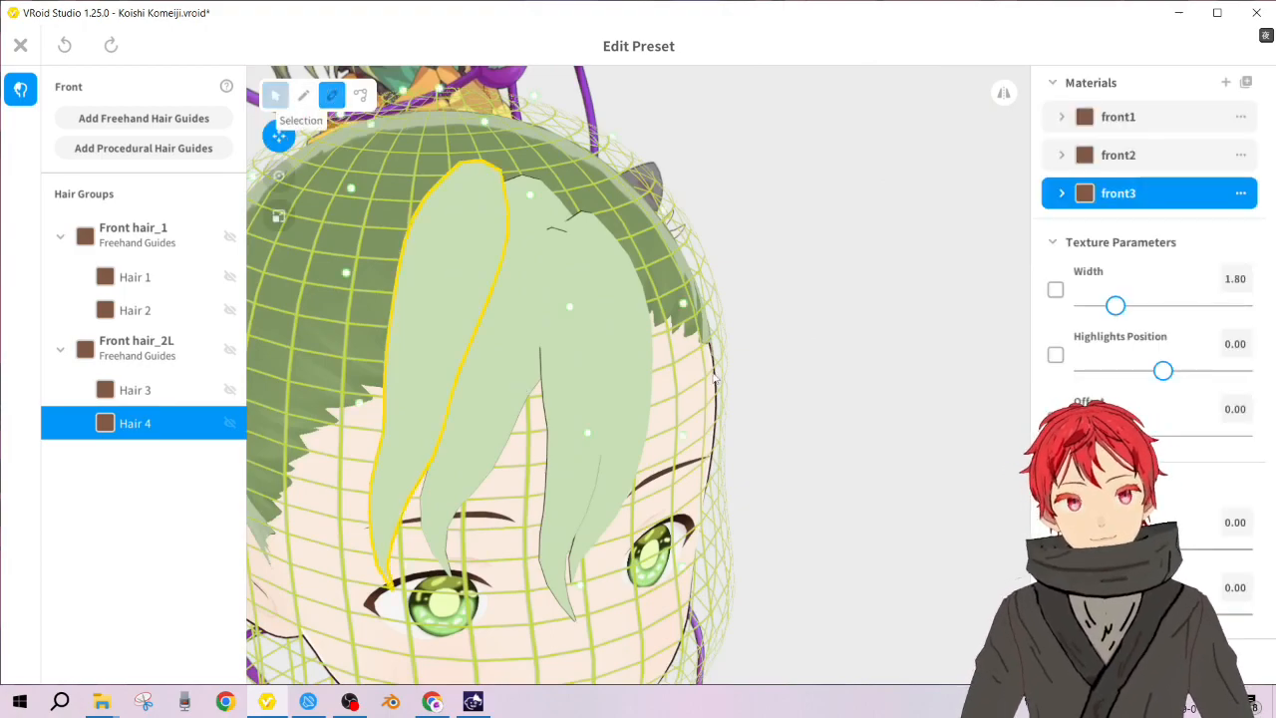
Step: Adjust the hair guide of the Front hair_2L group at the forehead from the side, and check the strands from the front
{"action": "scroll", "coordinate": [588, 336], "scroll_direction": "down", "scroll_amount": 3}
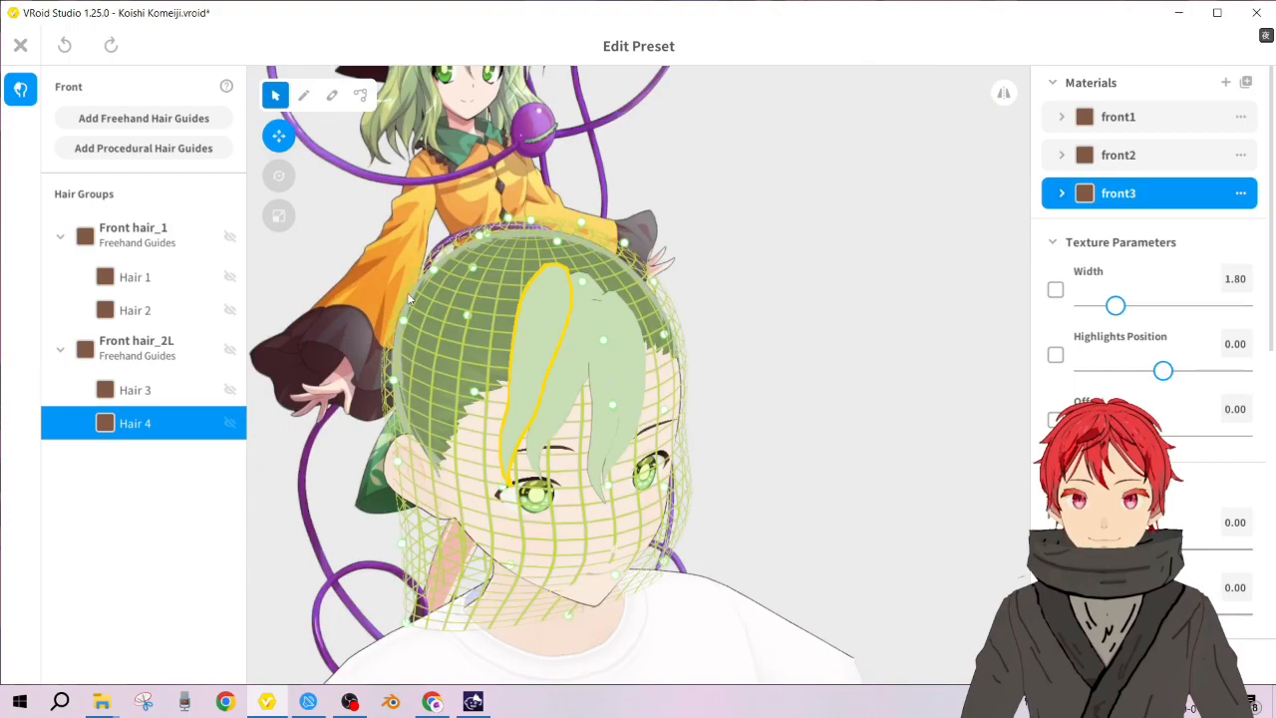
{"action": "left_click", "coordinate": [167, 347]}
{"action": "right_click_drag", "start_coordinate": [555, 403], "coordinate": [708, 422]}
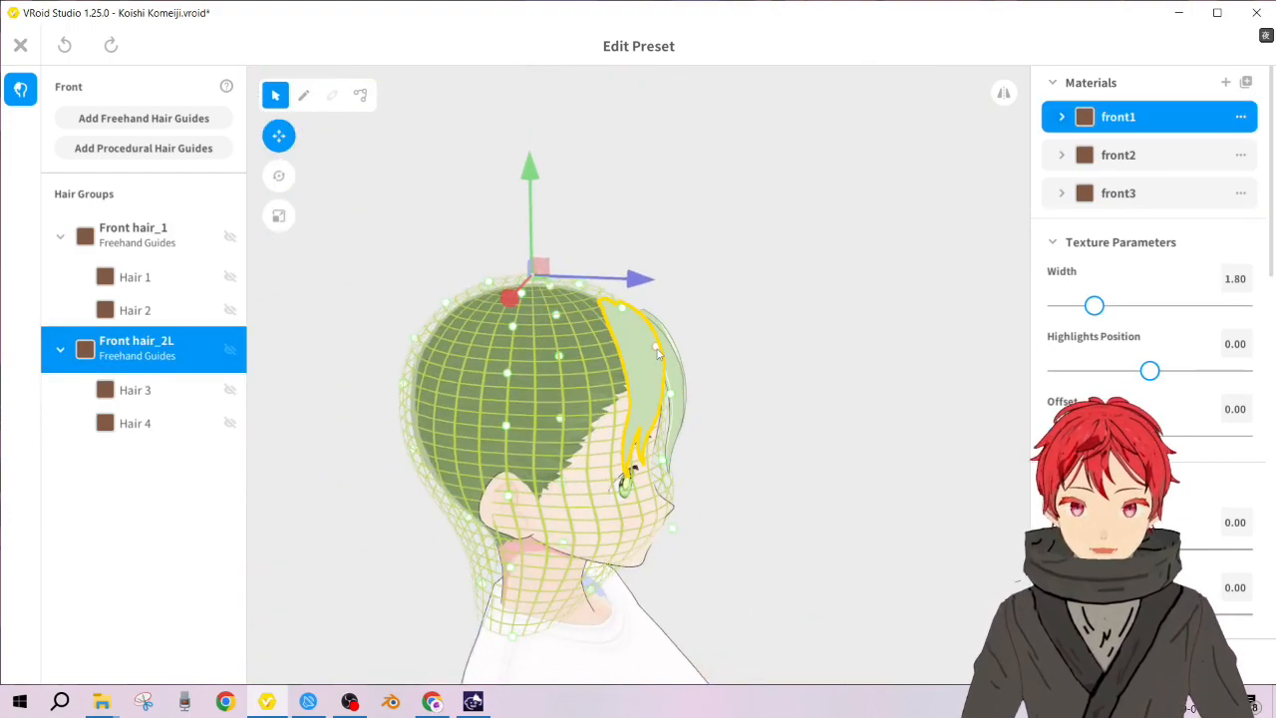
{"action": "right_click_drag", "start_coordinate": [660, 406], "coordinate": [665, 379]}
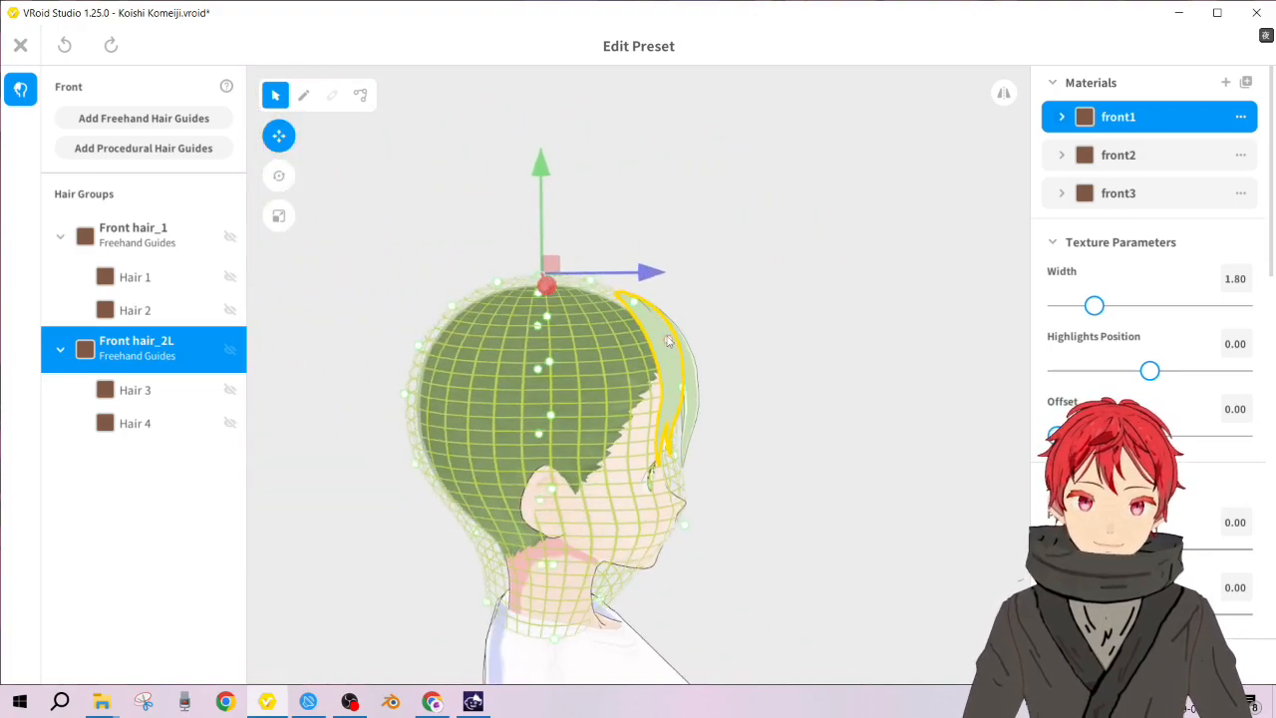
{"action": "right_click_drag", "start_coordinate": [690, 391], "coordinate": [578, 377]}
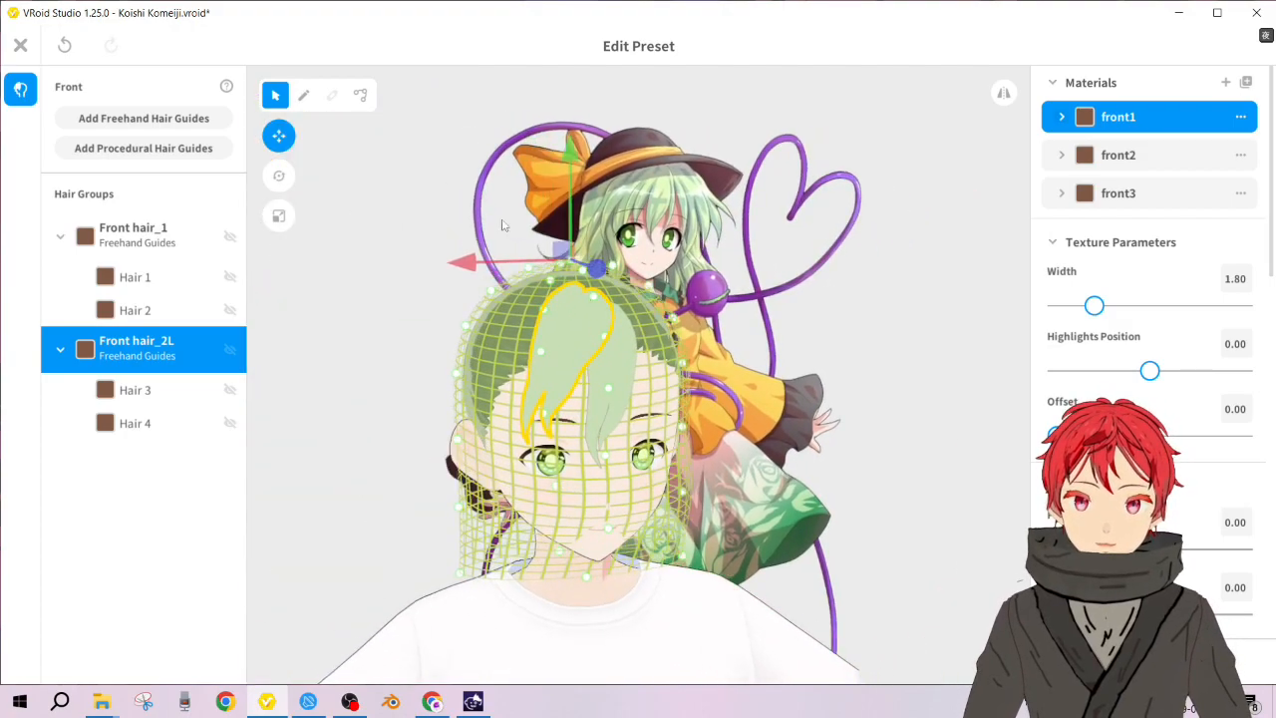
{"action": "scroll", "coordinate": [502, 225], "scroll_direction": "up", "scroll_amount": 1}
{"action": "scroll", "coordinate": [476, 233], "scroll_direction": "up", "scroll_amount": 2}
{"action": "left_click", "coordinate": [433, 141]}
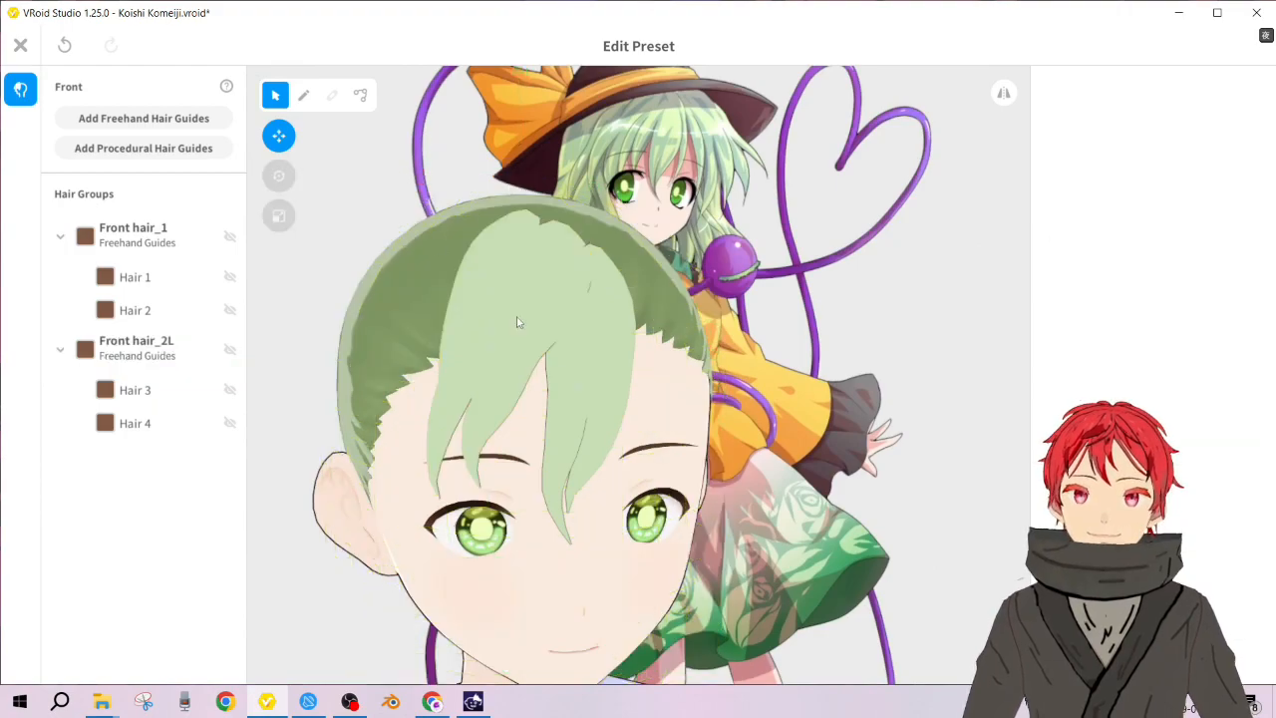
{"action": "right_click_drag", "start_coordinate": [518, 319], "coordinate": [546, 351]}
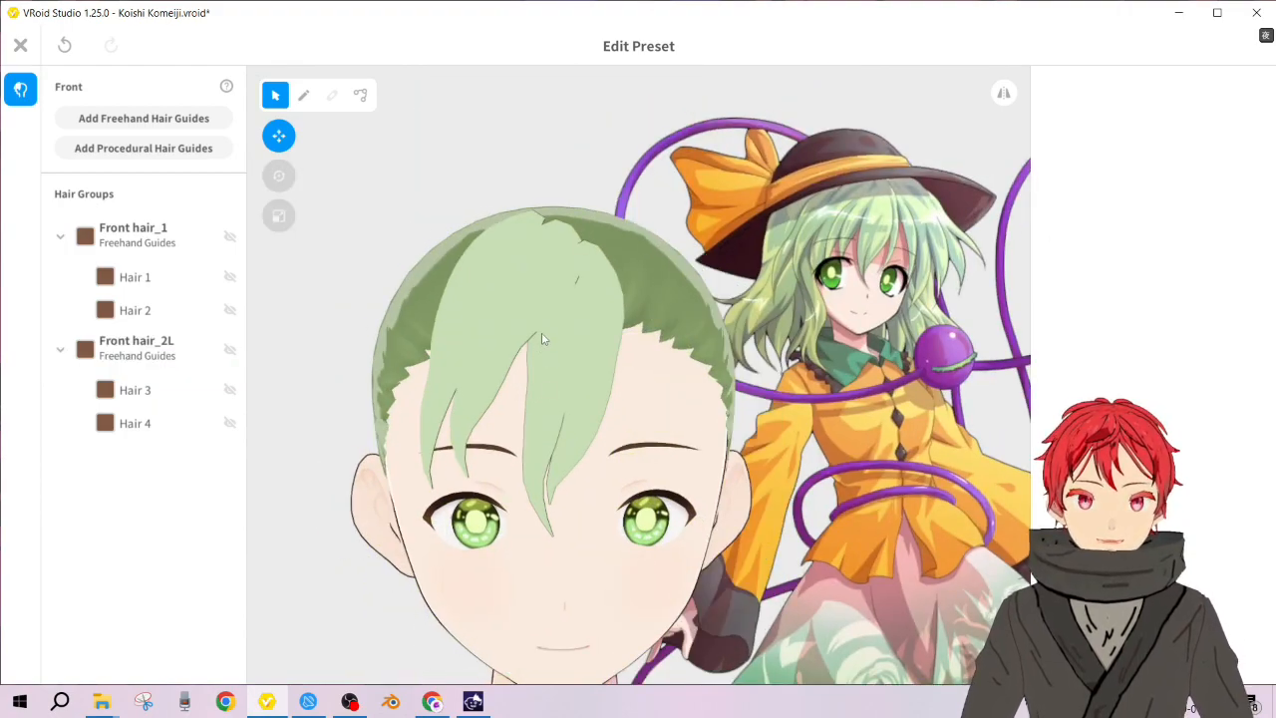
Step: Shift Hair 3's lower control points inward towards the face centre and lengthen its tip slightly downward
{"action": "left_click", "coordinate": [546, 347]}
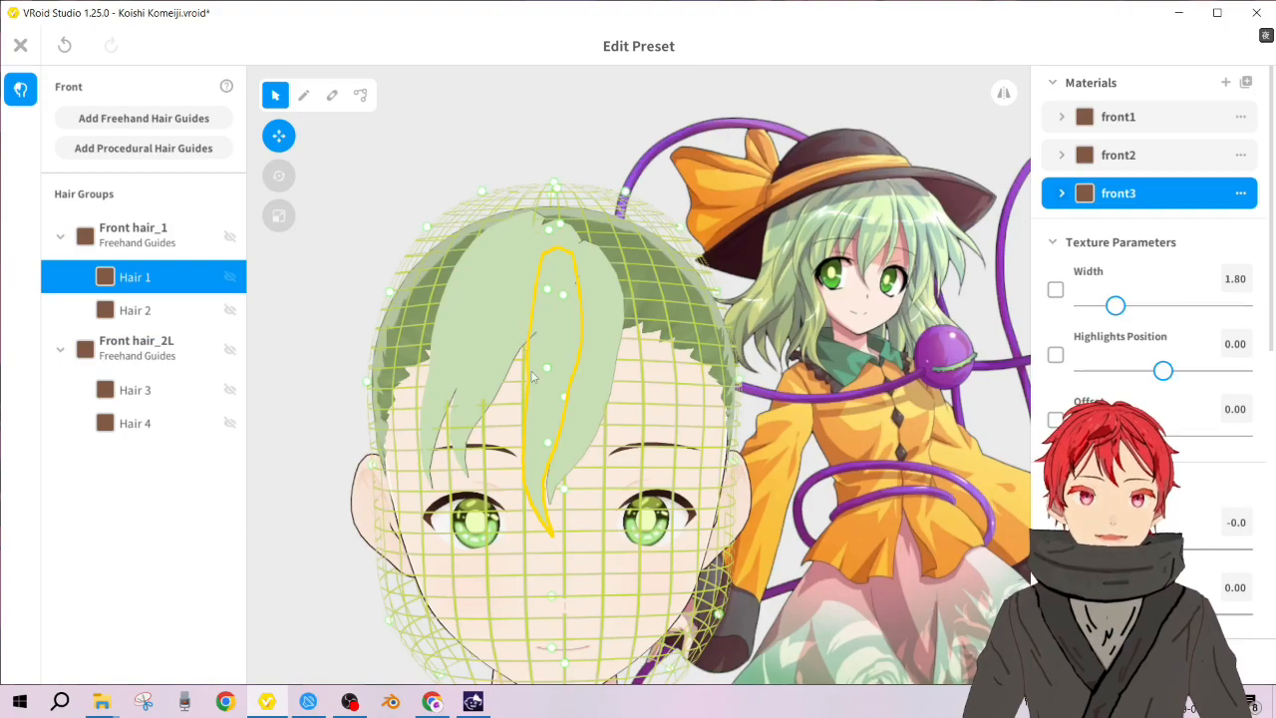
{"action": "left_click", "coordinate": [484, 372]}
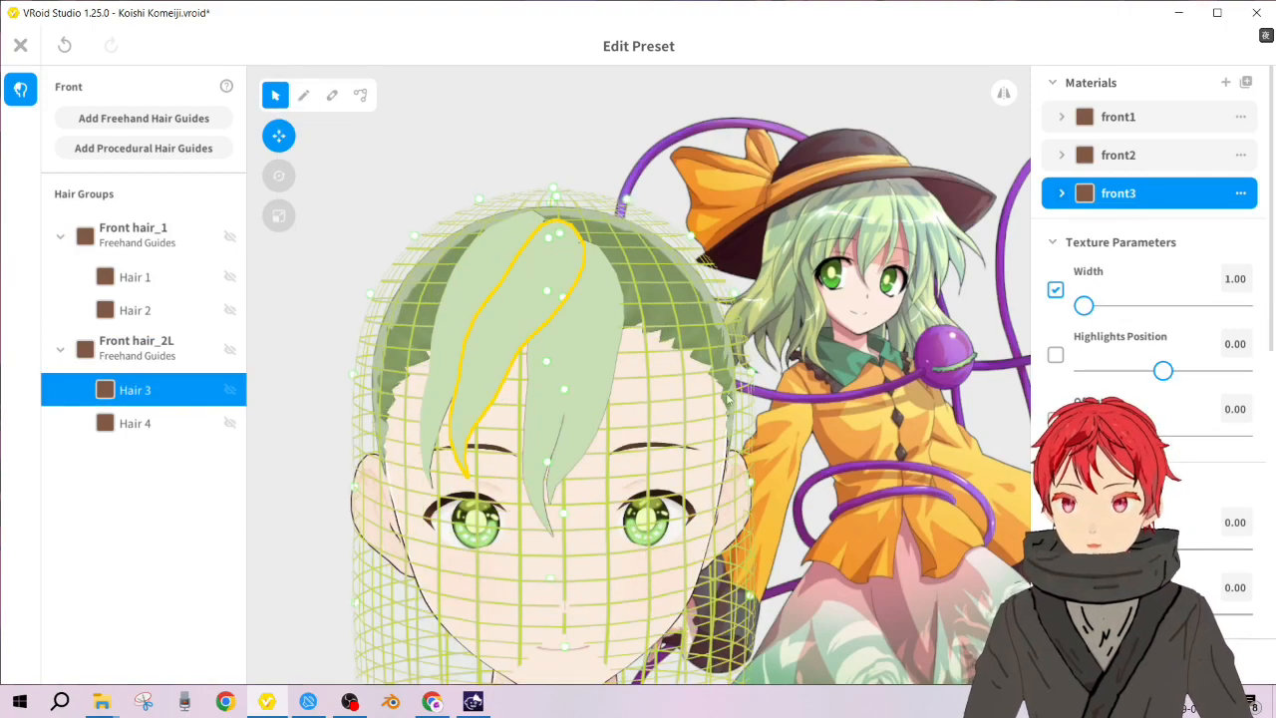
{"action": "left_click", "coordinate": [360, 94]}
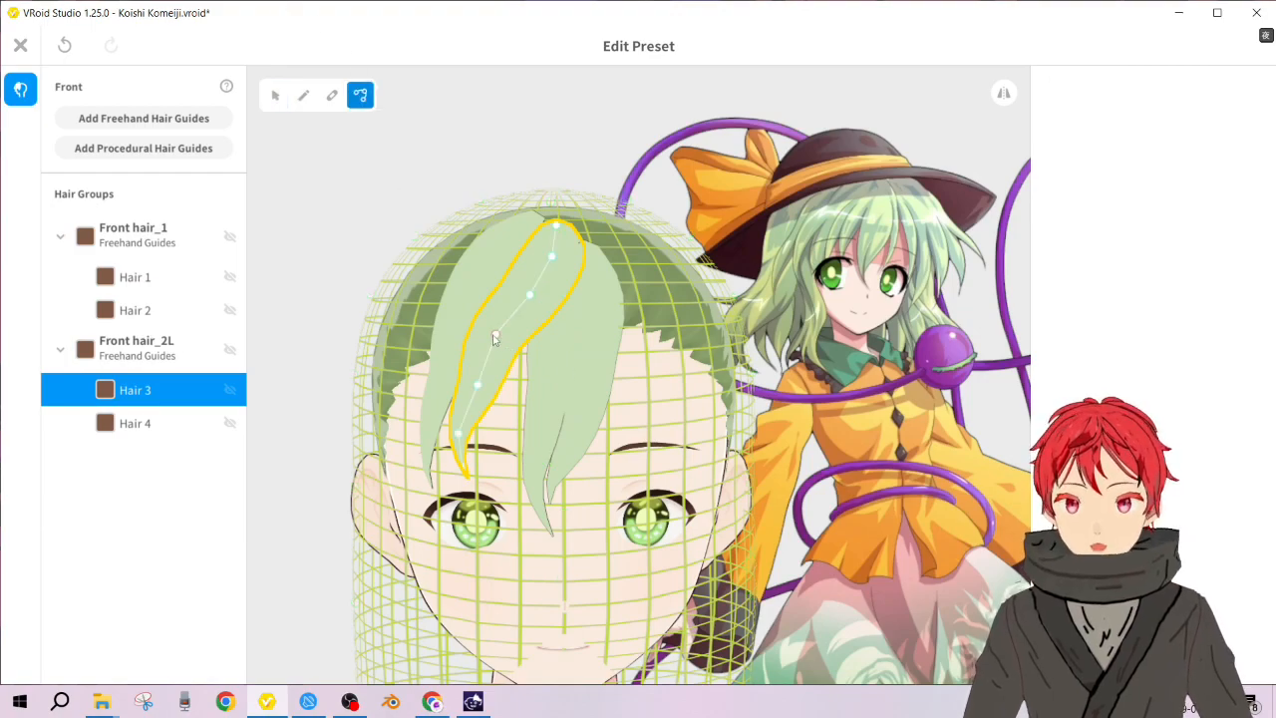
{"action": "left_click_drag", "start_coordinate": [480, 387], "coordinate": [489, 386]}
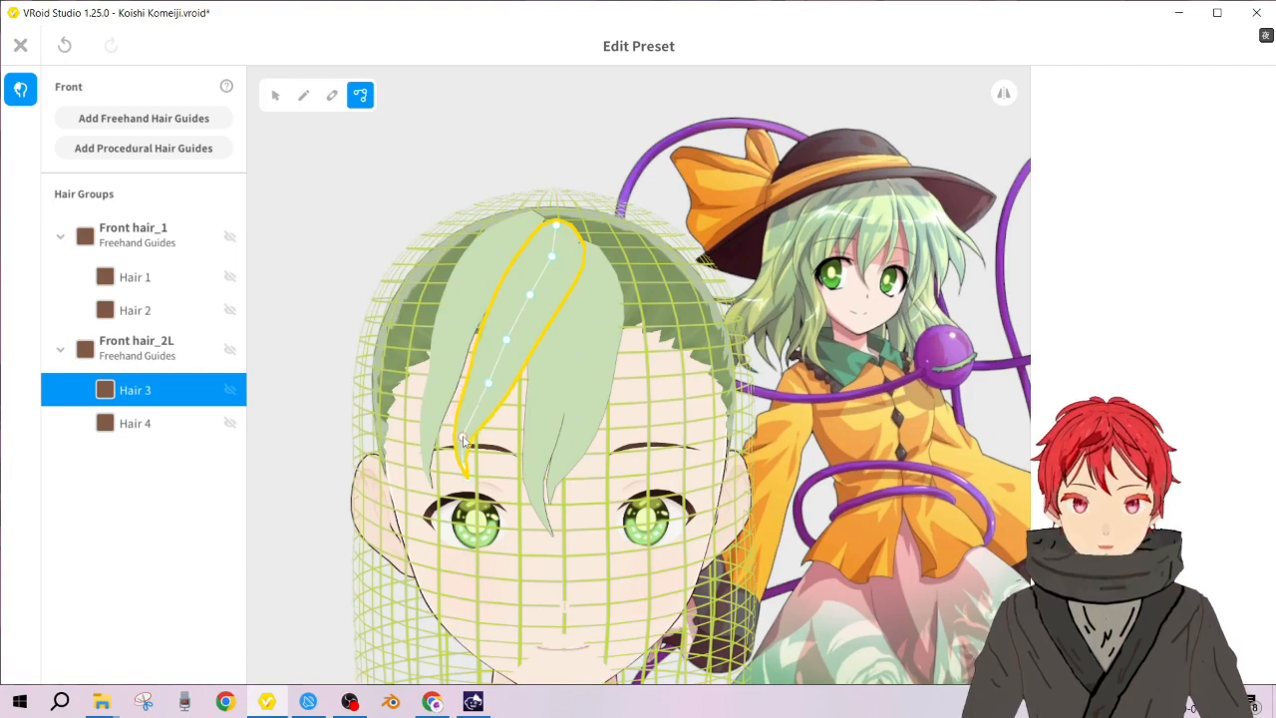
{"action": "left_click_drag", "start_coordinate": [470, 482], "coordinate": [472, 489]}
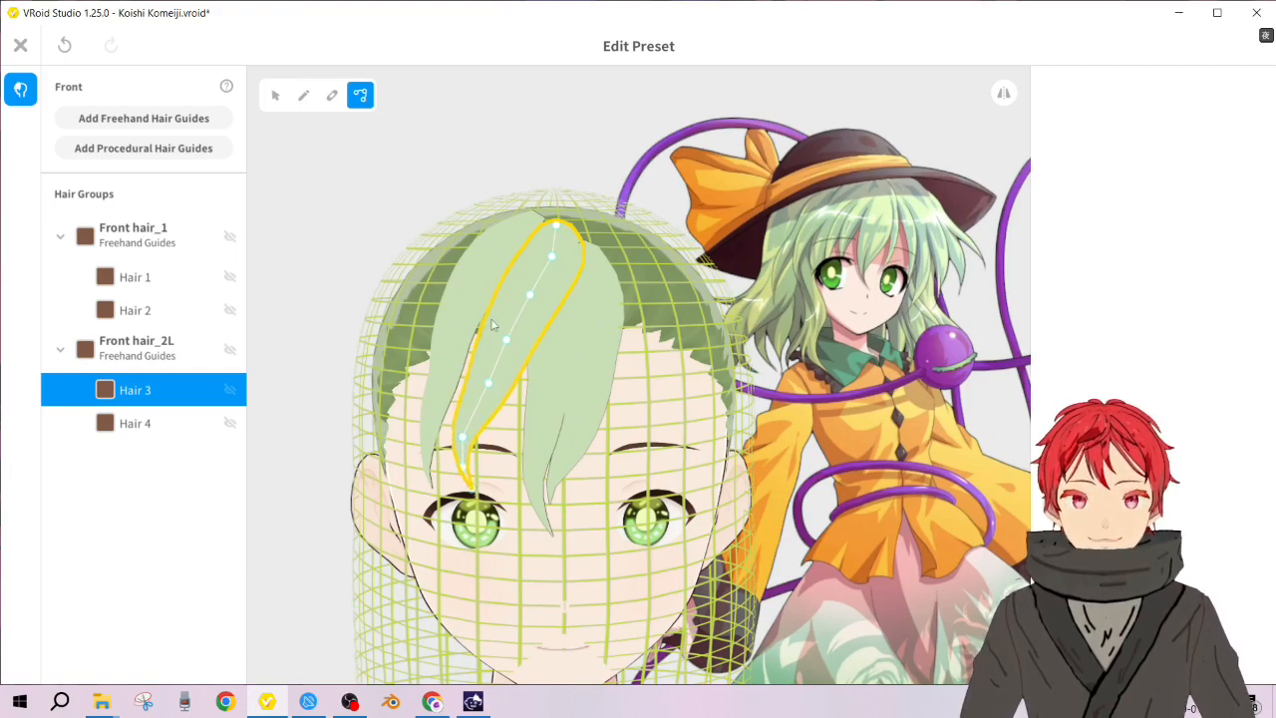
Step: Adjust the hair guide of the Front hair_1 group at the forehead from the side, and check Hair 1 from the side and front
{"action": "left_click", "coordinate": [119, 279]}
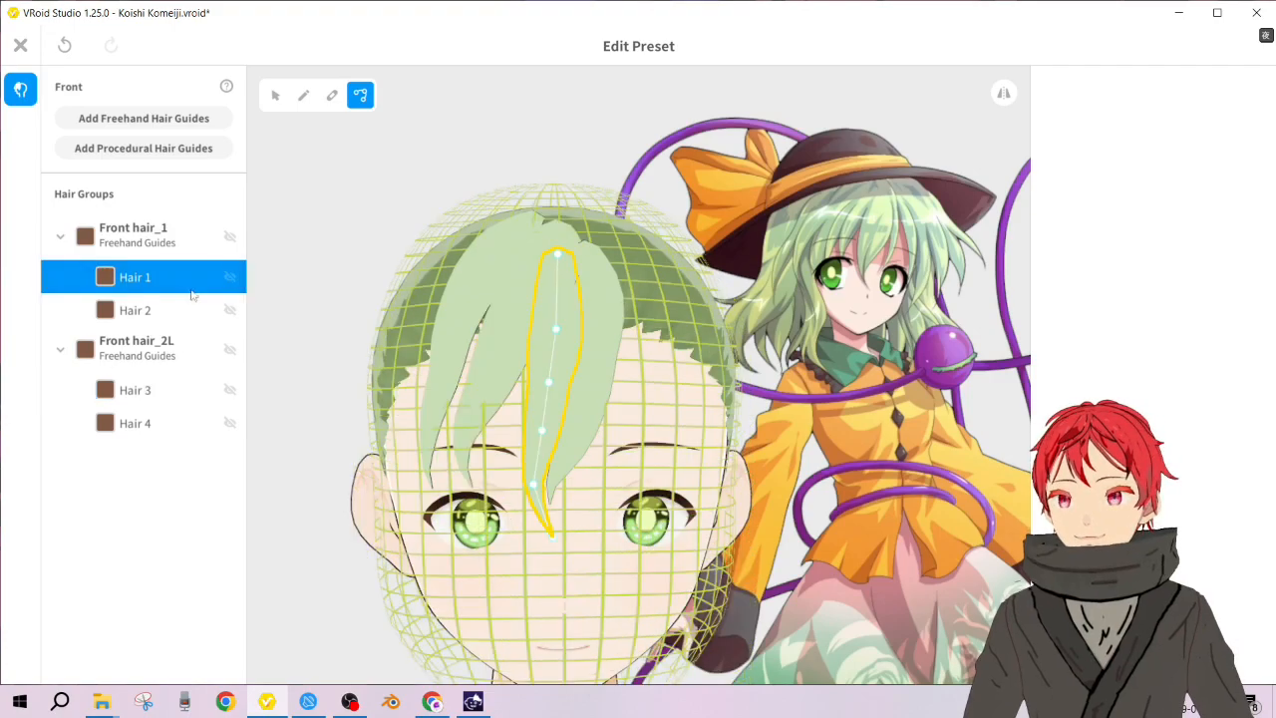
{"action": "left_click", "coordinate": [183, 242]}
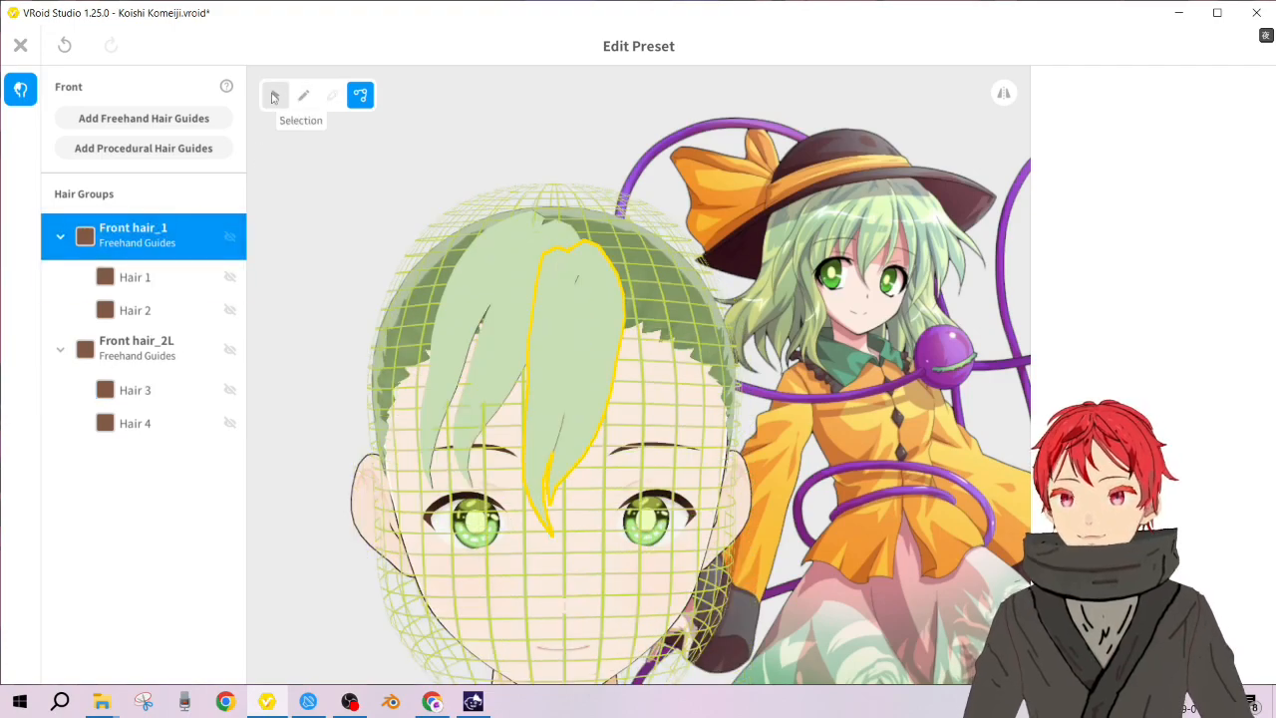
{"action": "right_click_drag", "start_coordinate": [647, 467], "coordinate": [698, 462]}
{"action": "left_click_drag", "start_coordinate": [684, 289], "coordinate": [695, 291]}
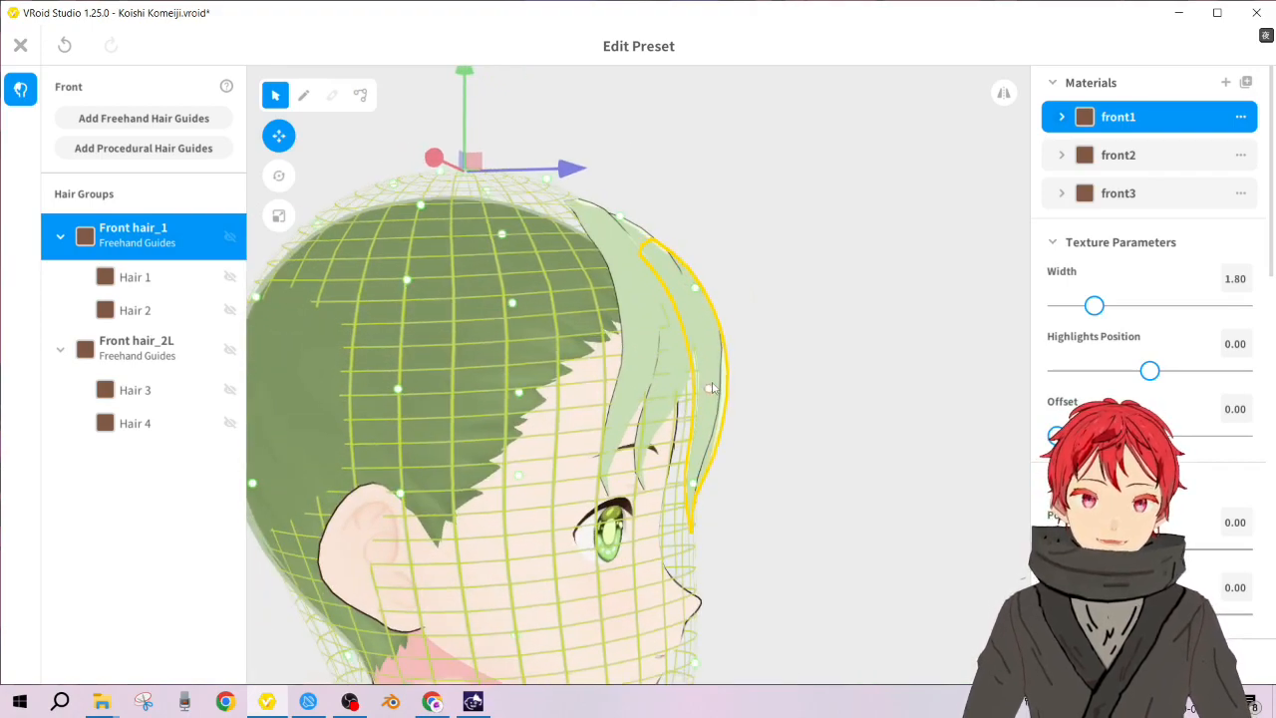
{"action": "right_click_drag", "start_coordinate": [766, 444], "coordinate": [711, 442]}
{"action": "left_click", "coordinate": [747, 263]}
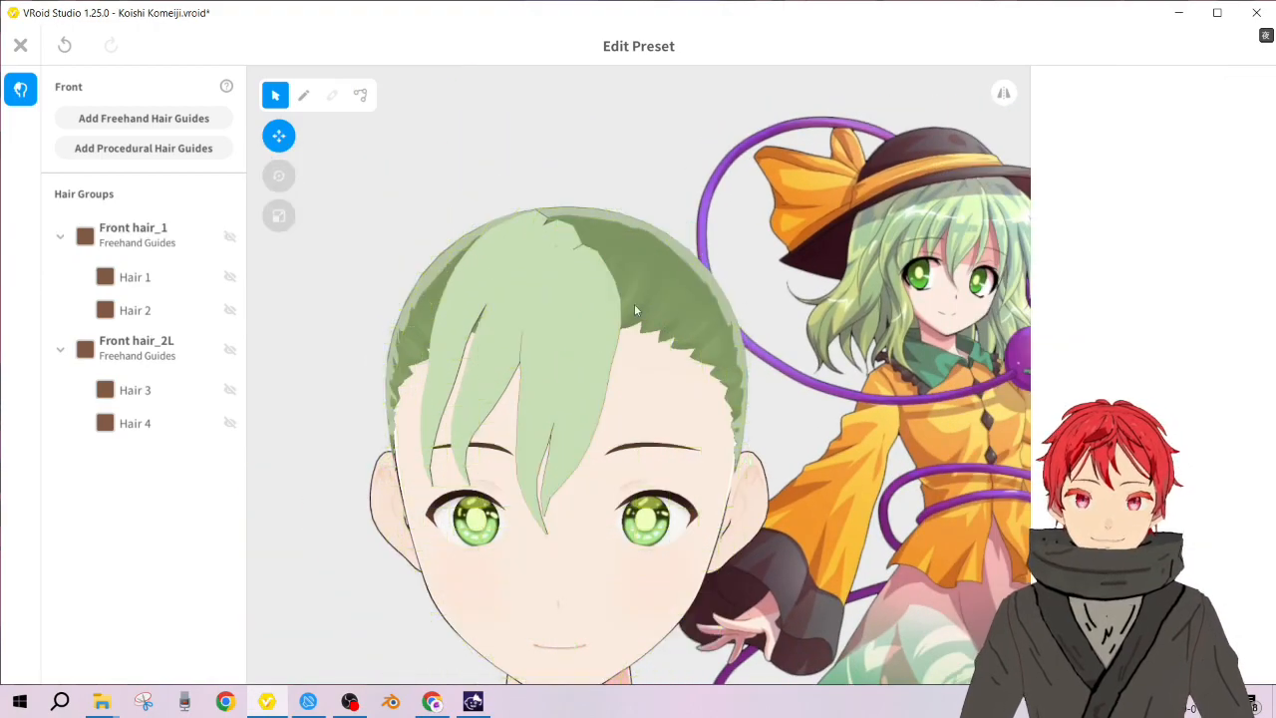
{"action": "left_click", "coordinate": [545, 345]}
{"action": "right_click_drag", "start_coordinate": [532, 351], "coordinate": [631, 367]}
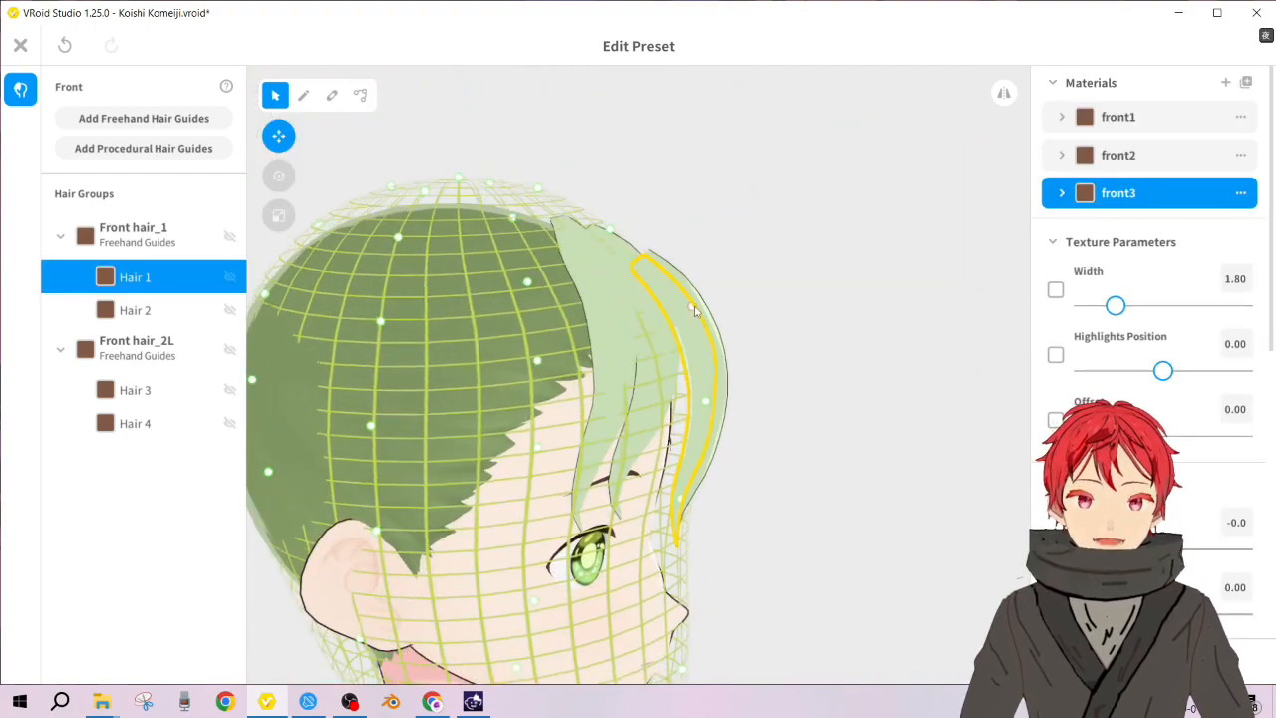
{"action": "right_click_drag", "start_coordinate": [695, 418], "coordinate": [617, 421]}
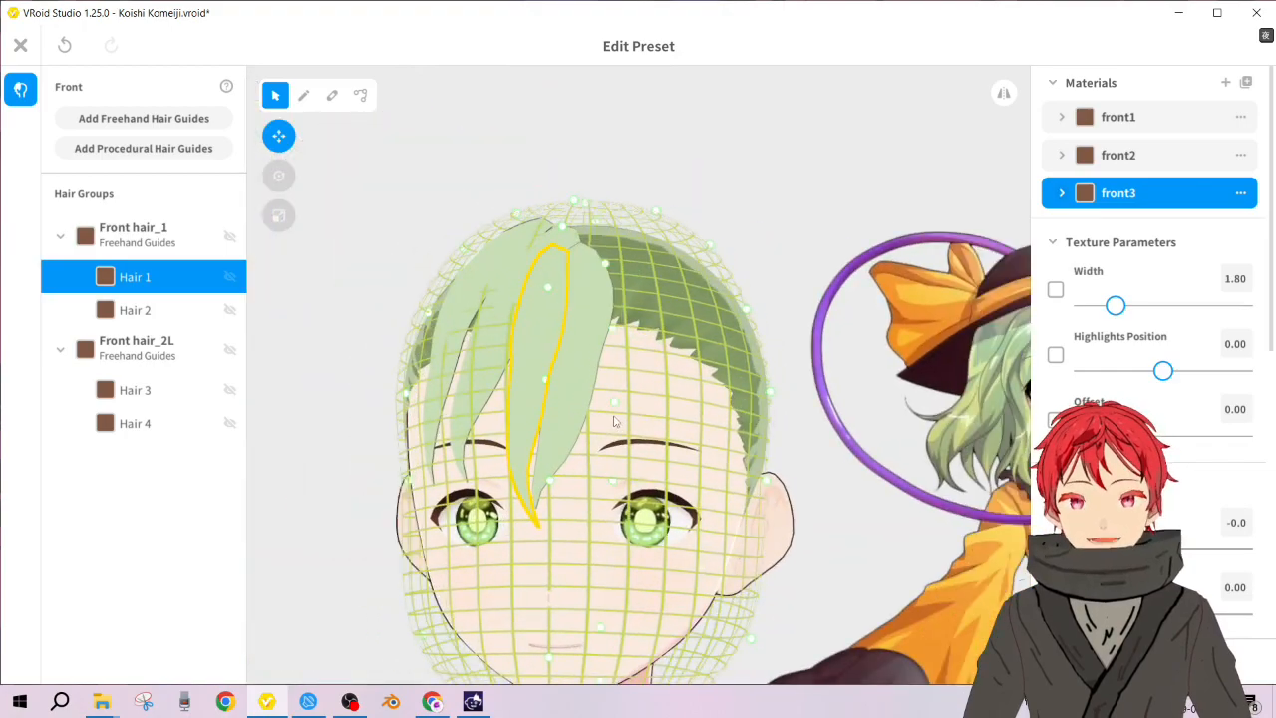
{"action": "scroll", "coordinate": [602, 379], "scroll_direction": "up", "scroll_amount": 3}
{"action": "left_click", "coordinate": [652, 317]}
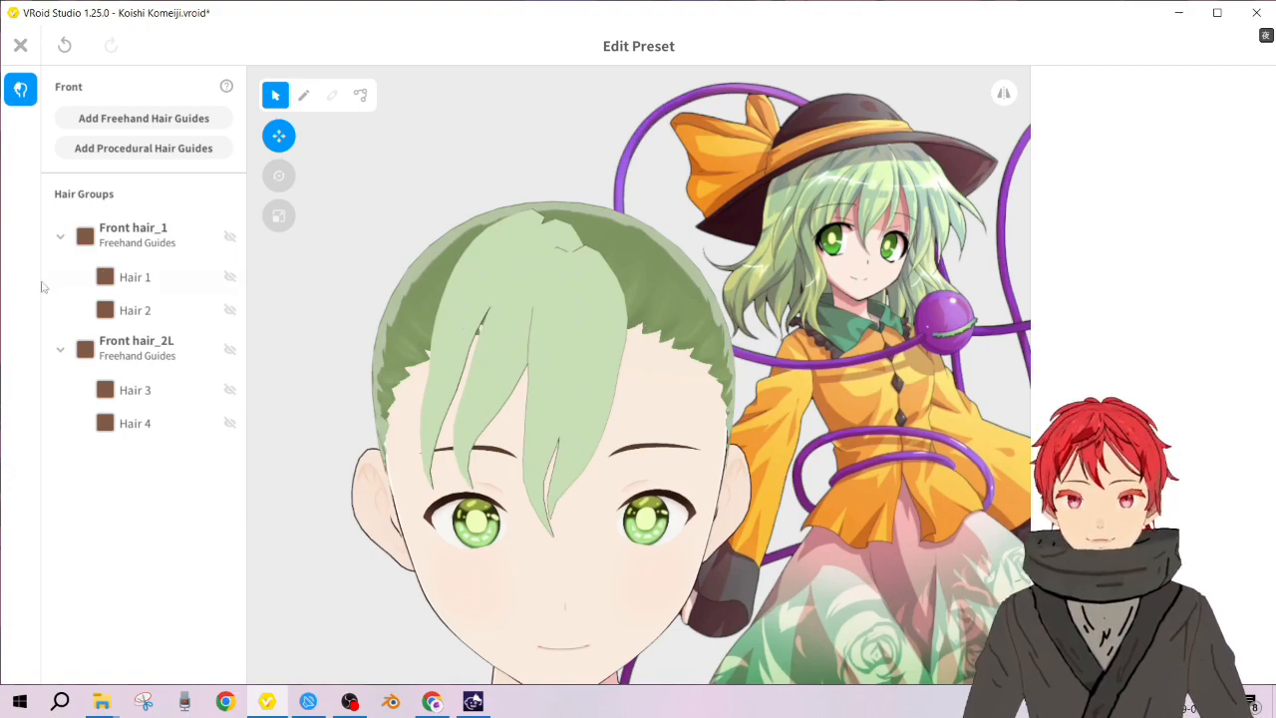
Step: Check Hair 4 of the Front hair_2L group from the side and front, and delete the strand
{"action": "left_click", "coordinate": [452, 333]}
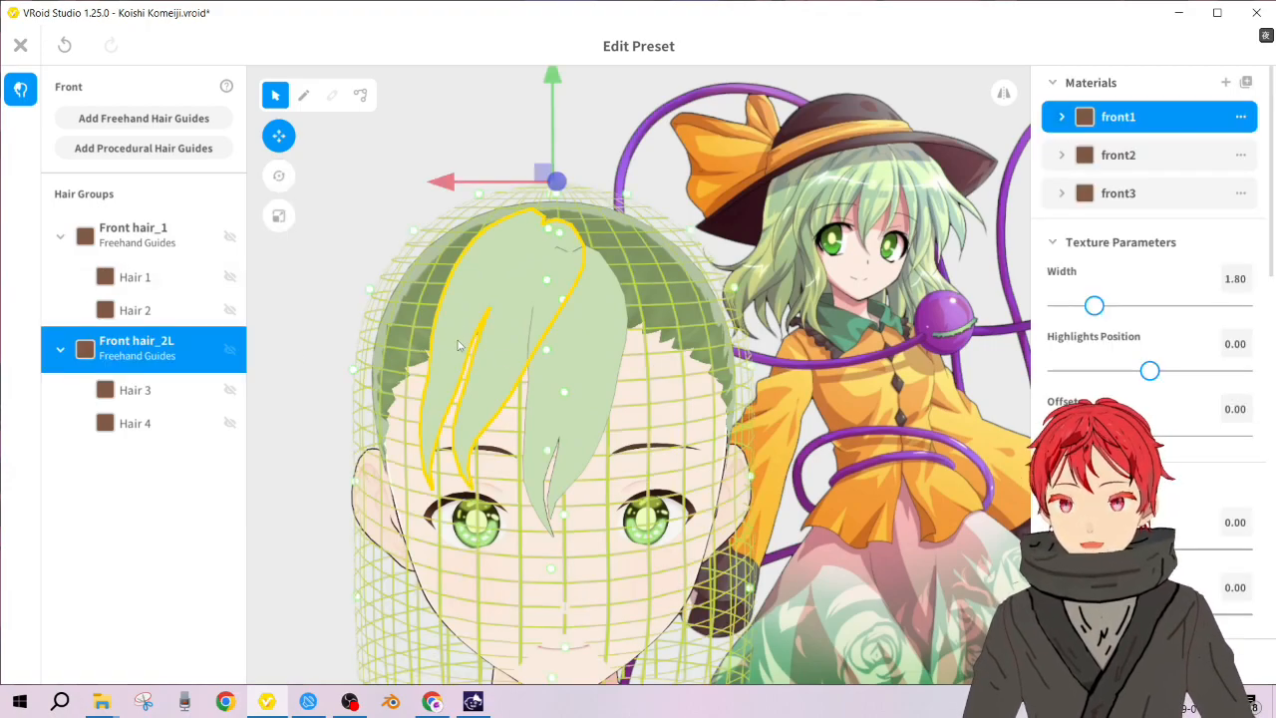
{"action": "left_click", "coordinate": [452, 349]}
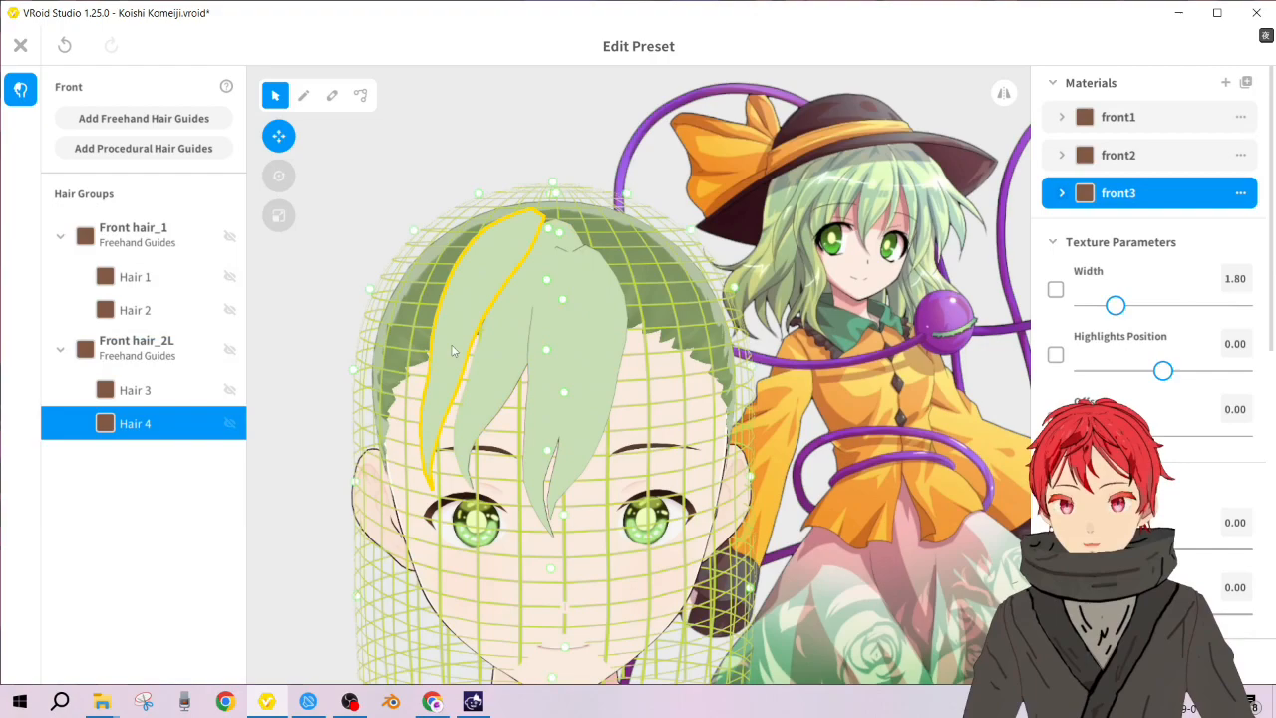
{"action": "left_click", "coordinate": [363, 104]}
{"action": "right_click_drag", "start_coordinate": [545, 490], "coordinate": [644, 415]}
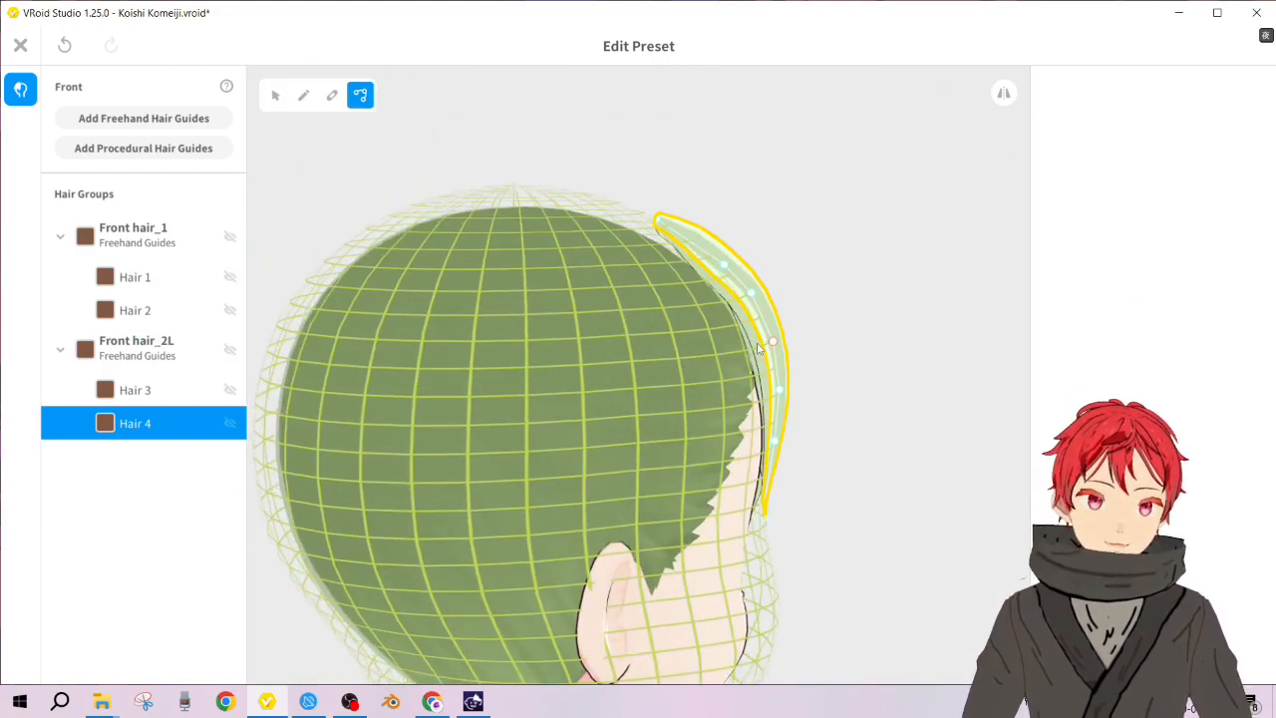
{"action": "right_click_drag", "start_coordinate": [797, 422], "coordinate": [704, 422]}
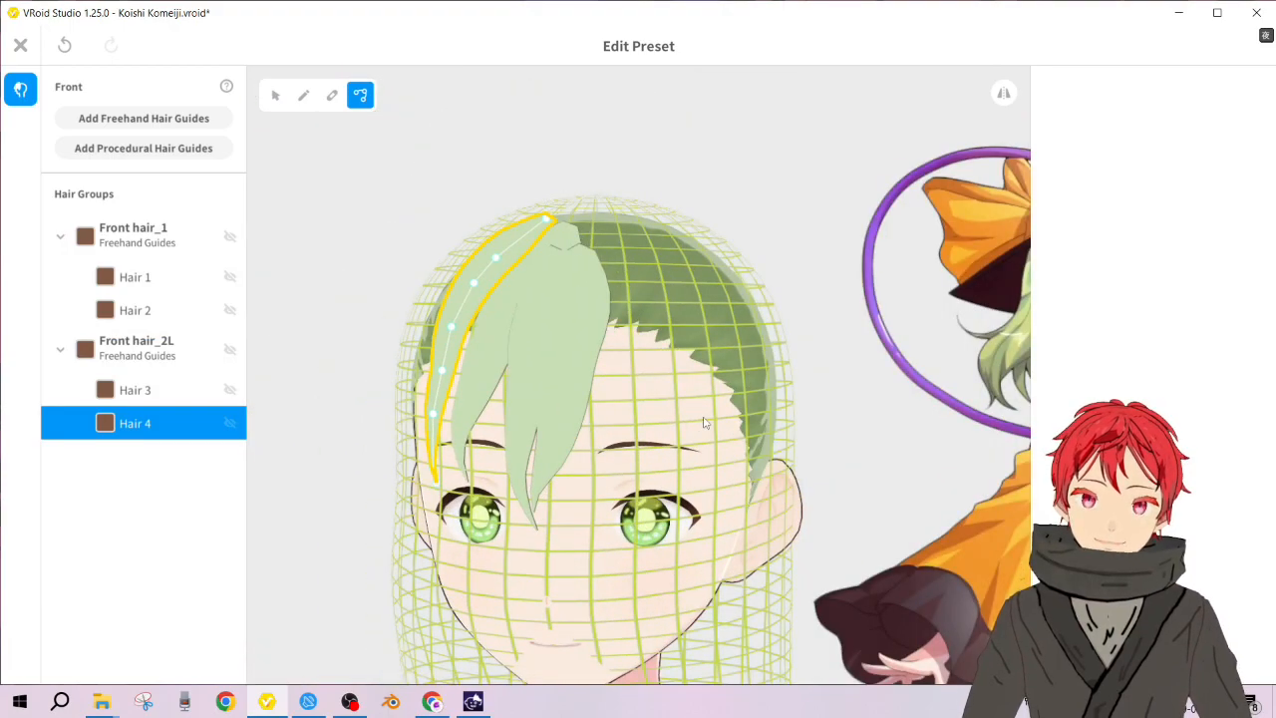
{"action": "scroll", "coordinate": [704, 423], "scroll_direction": "down", "scroll_amount": 2}
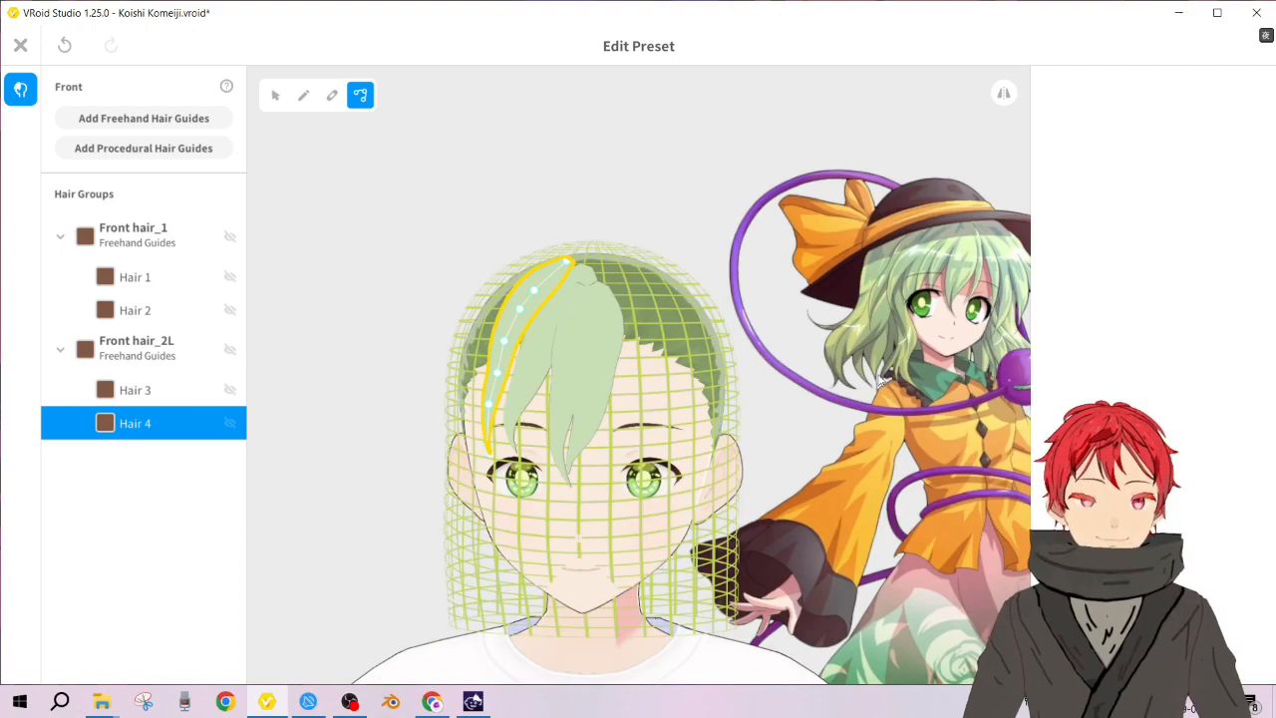
{"action": "right_click", "coordinate": [139, 436]}
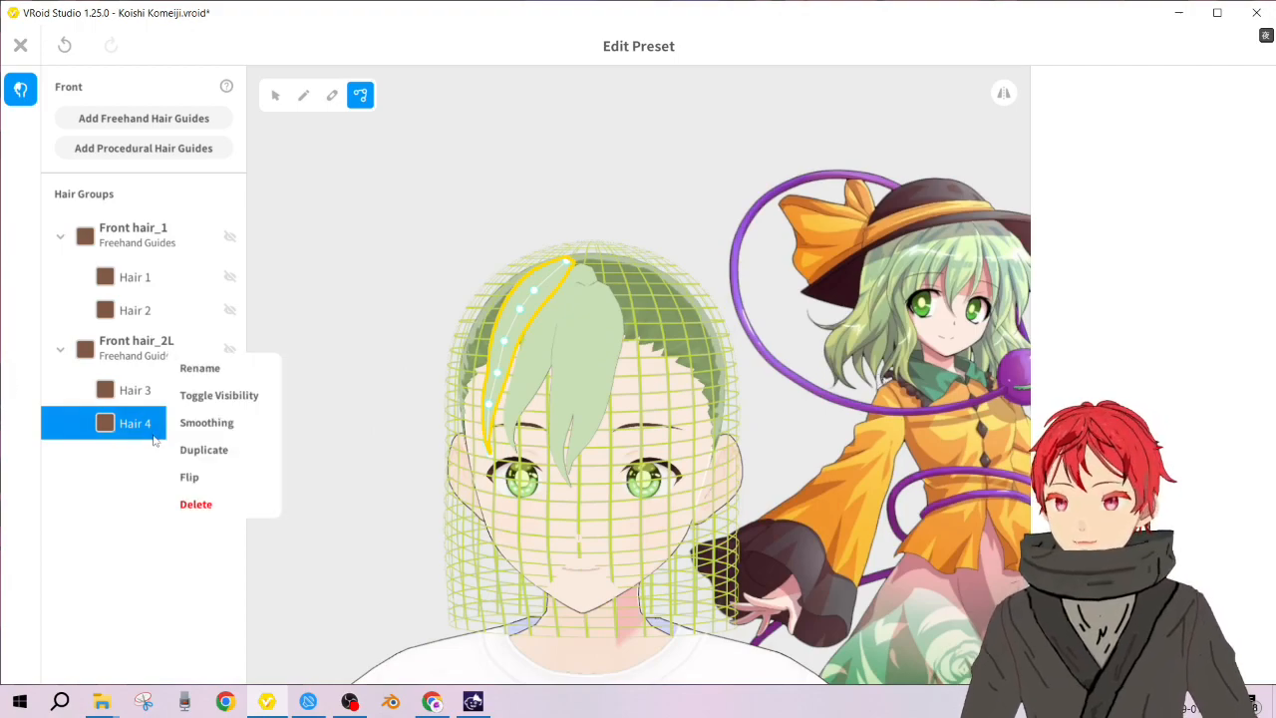
{"action": "left_click", "coordinate": [196, 505]}
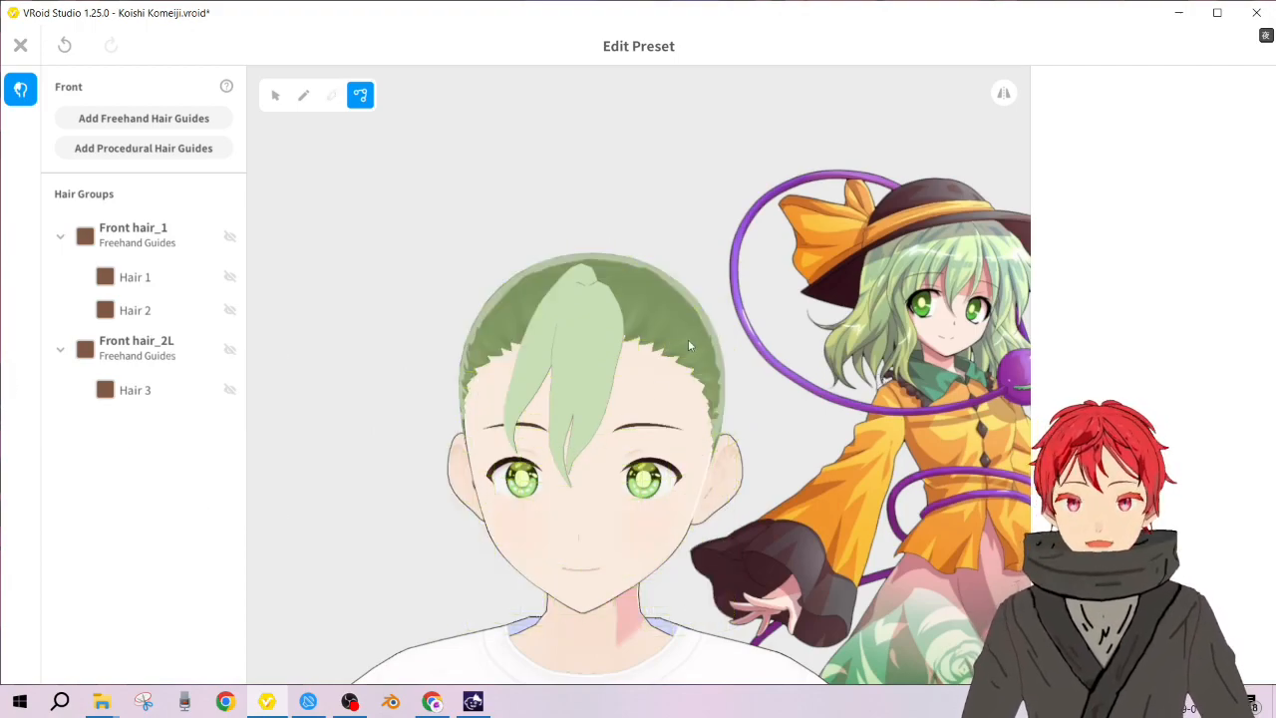
Step: Draw a freehand strand in the Front hair_2L group from the crown, curving over the forehead to the model's left eye, redrawing the first attempt
{"action": "scroll", "coordinate": [687, 343], "scroll_direction": "up", "scroll_amount": 1}
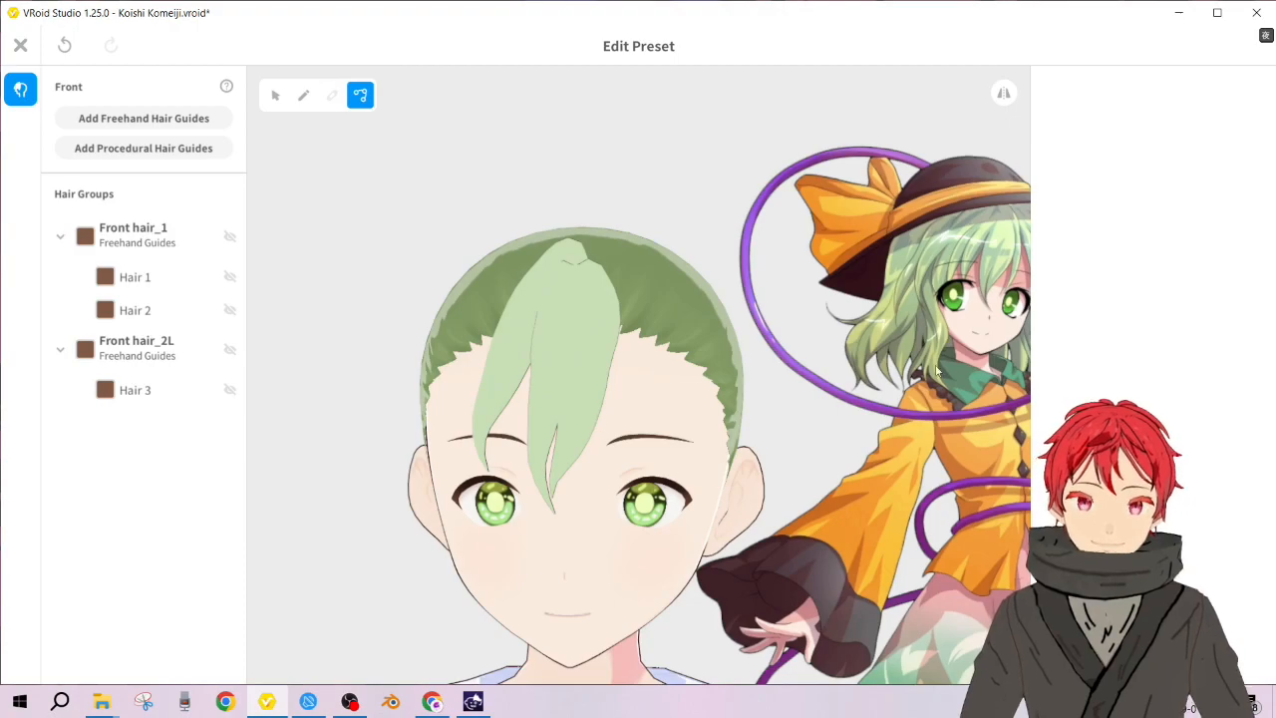
{"action": "scroll", "coordinate": [928, 376], "scroll_direction": "up", "scroll_amount": 2}
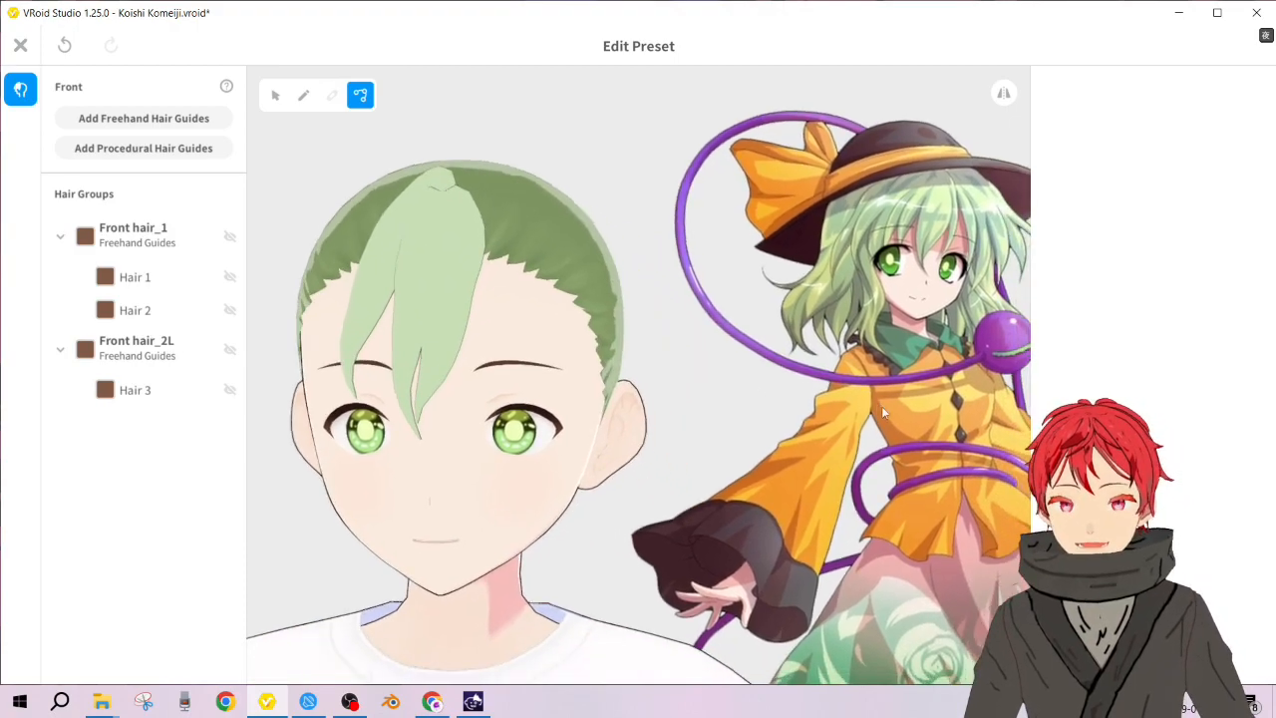
{"action": "left_click", "coordinate": [149, 366]}
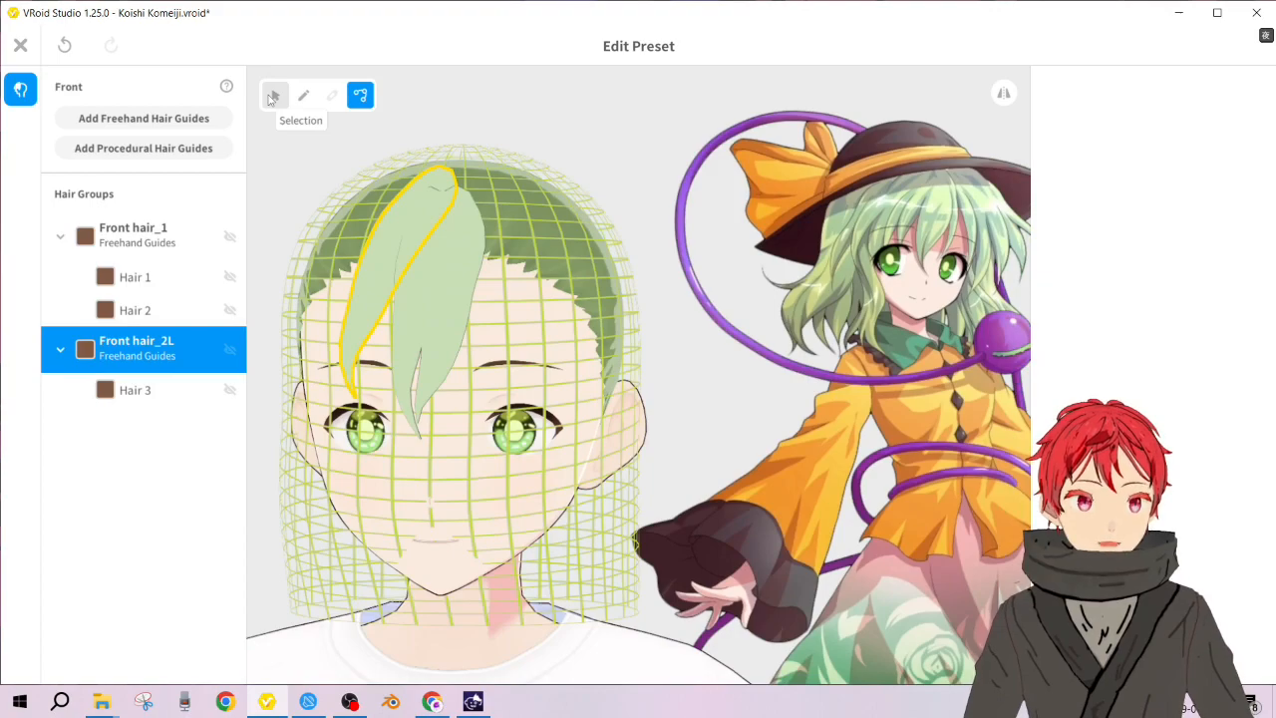
{"action": "right_click_drag", "start_coordinate": [395, 261], "coordinate": [401, 263]}
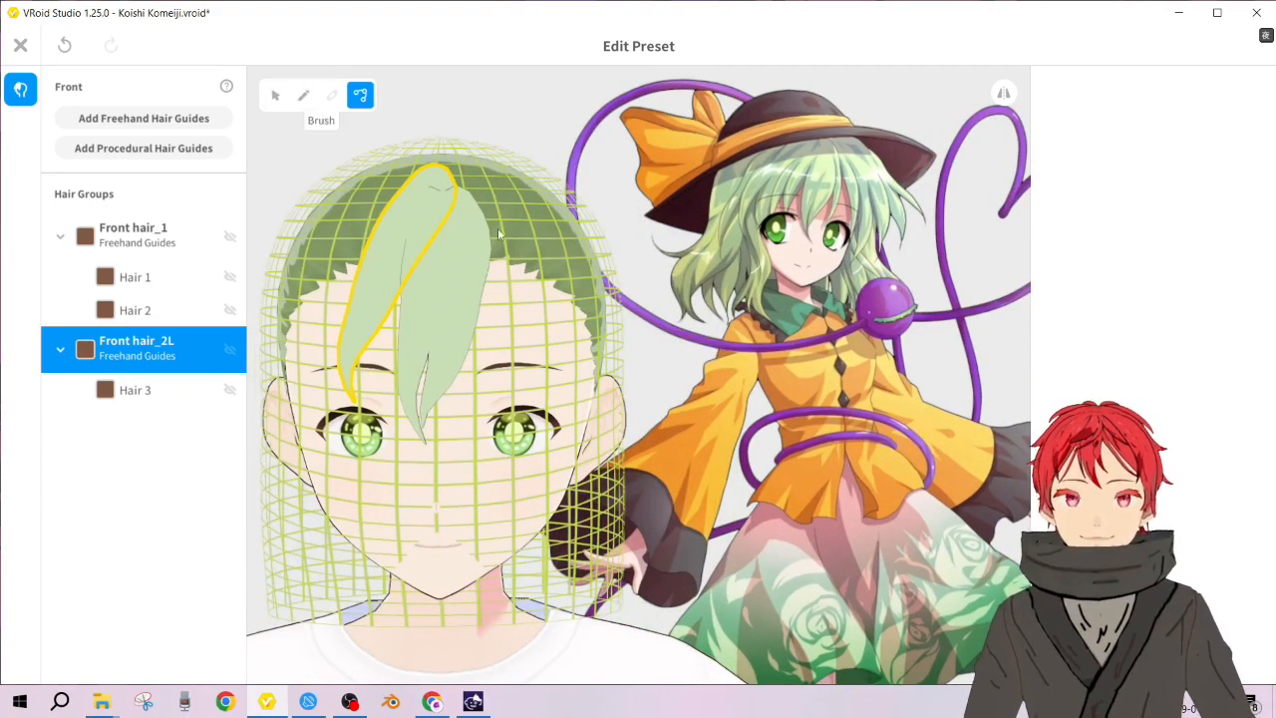
{"action": "left_click", "coordinate": [304, 94]}
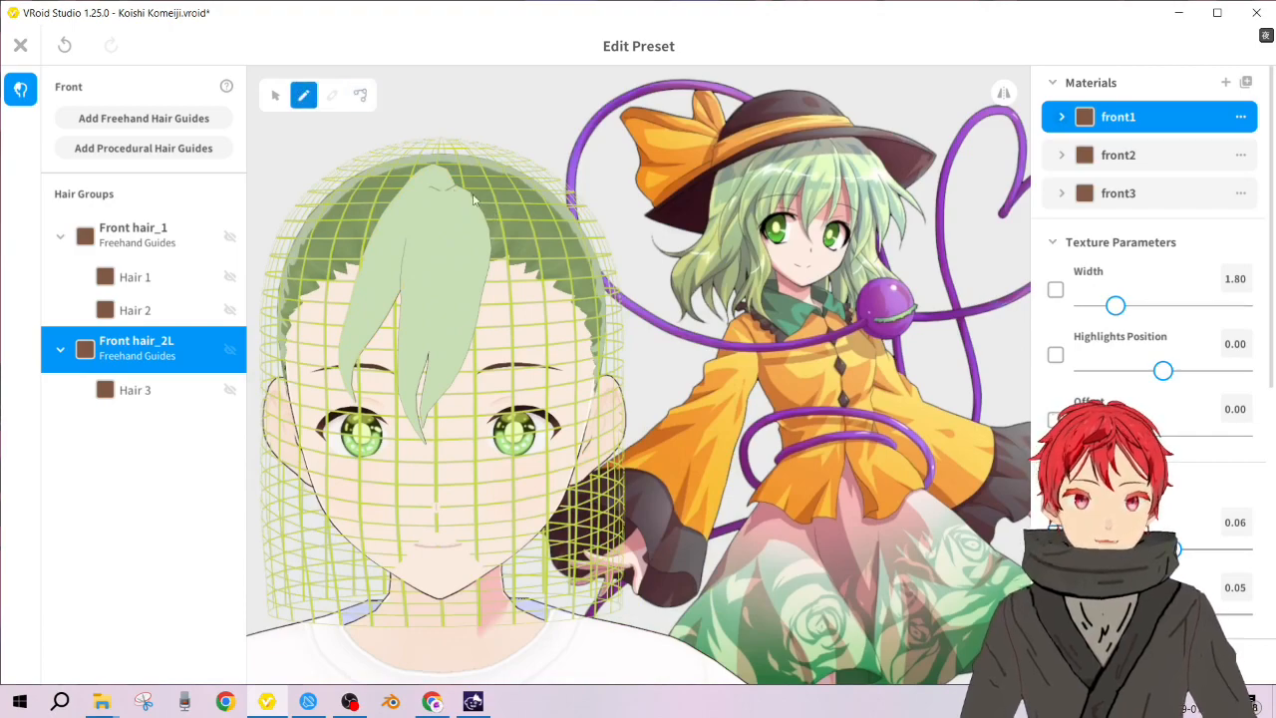
{"action": "mouse_move", "coordinate": [464, 176]}
{"action": "left_mouse_down"}
{"action": "mouse_move", "coordinate": [498, 260]}
{"action": "mouse_move", "coordinate": [503, 334]}
{"action": "mouse_move", "coordinate": [453, 431]}
{"action": "left_mouse_up"}
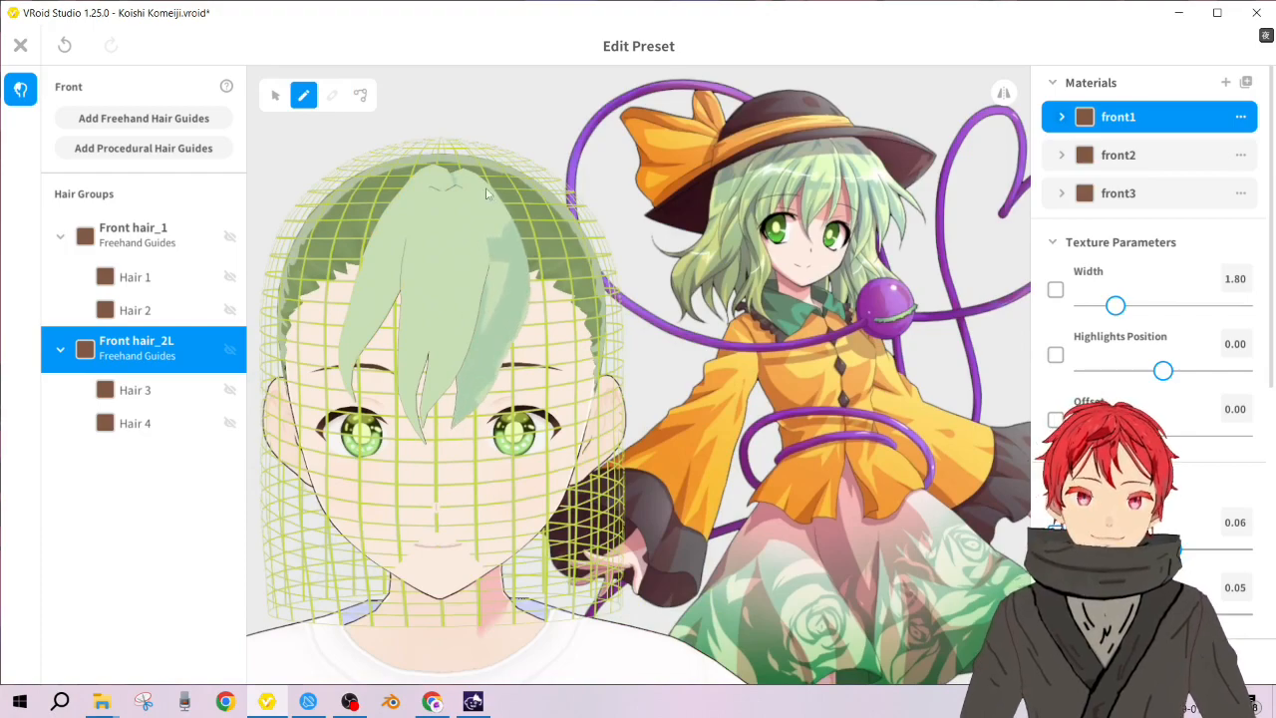
{"action": "key", "text": "ctrl+z"}
{"action": "mouse_move", "coordinate": [451, 162]}
{"action": "left_mouse_down"}
{"action": "mouse_move", "coordinate": [488, 214]}
{"action": "mouse_move", "coordinate": [481, 384]}
{"action": "left_mouse_up"}
{"action": "left_click_drag", "start_coordinate": [470, 410], "coordinate": [458, 425]}
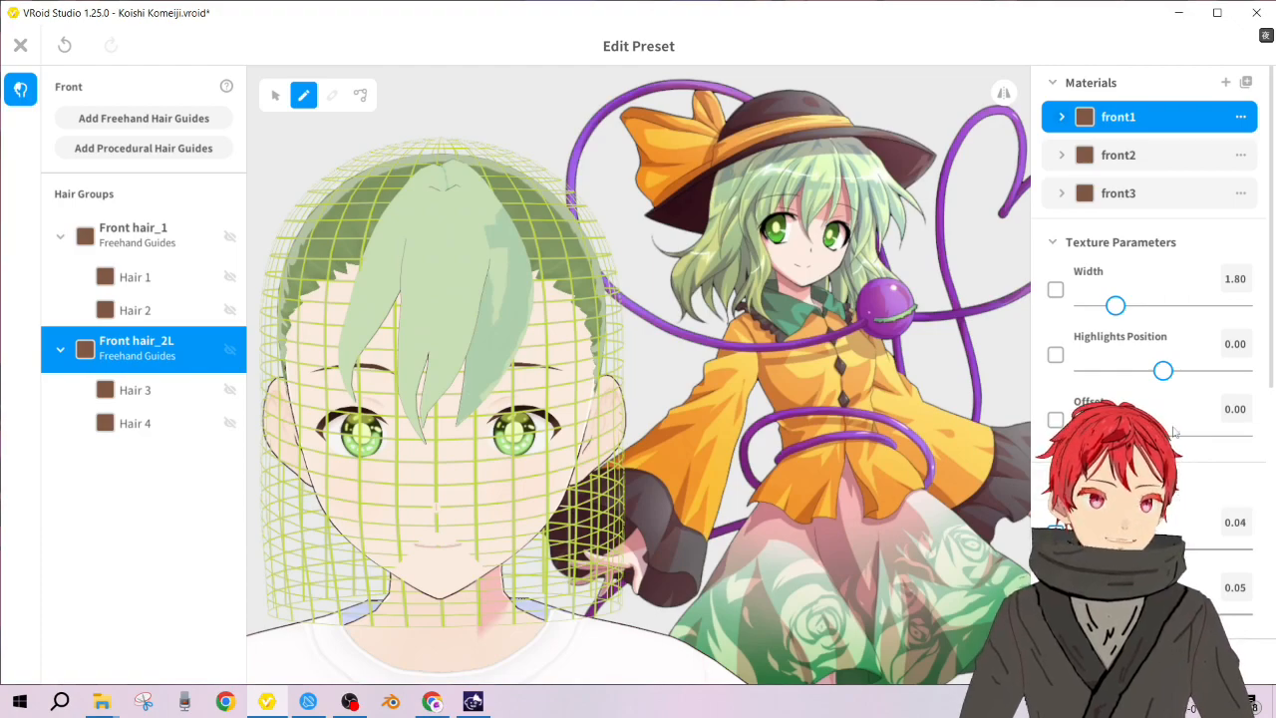
{"action": "key", "text": "ctrl+z"}
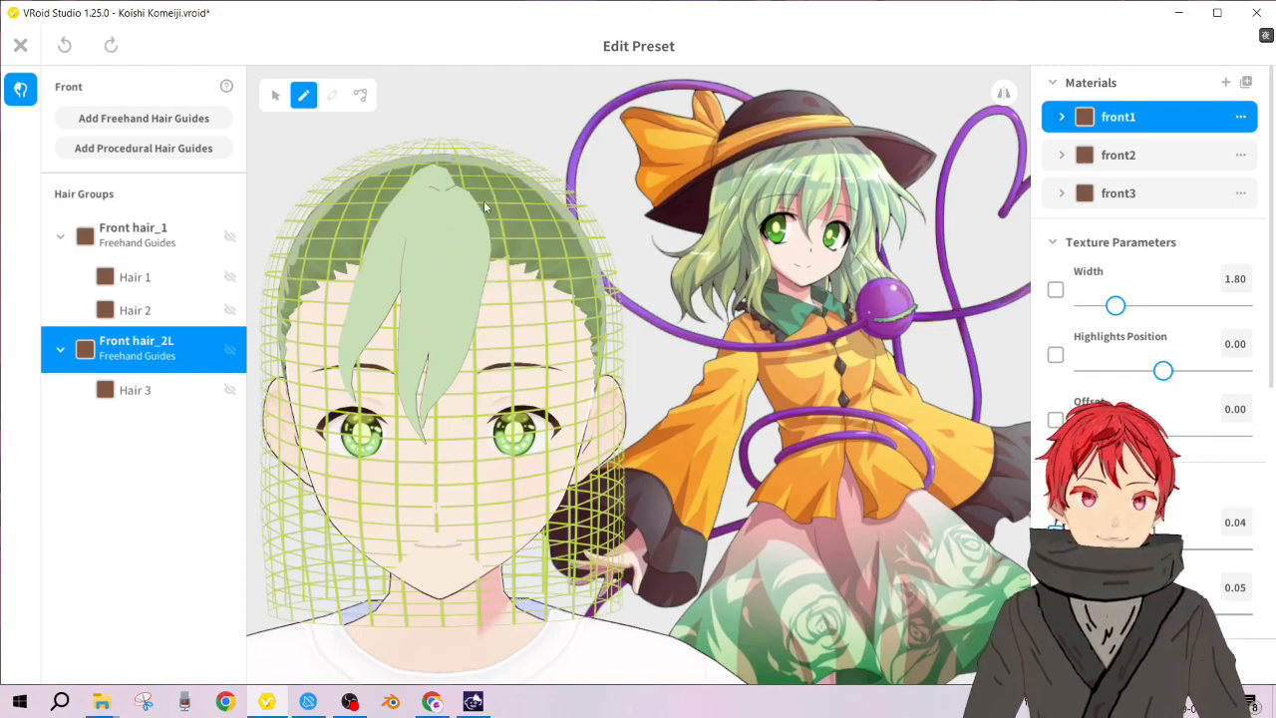
{"action": "left_click", "coordinate": [113, 47]}
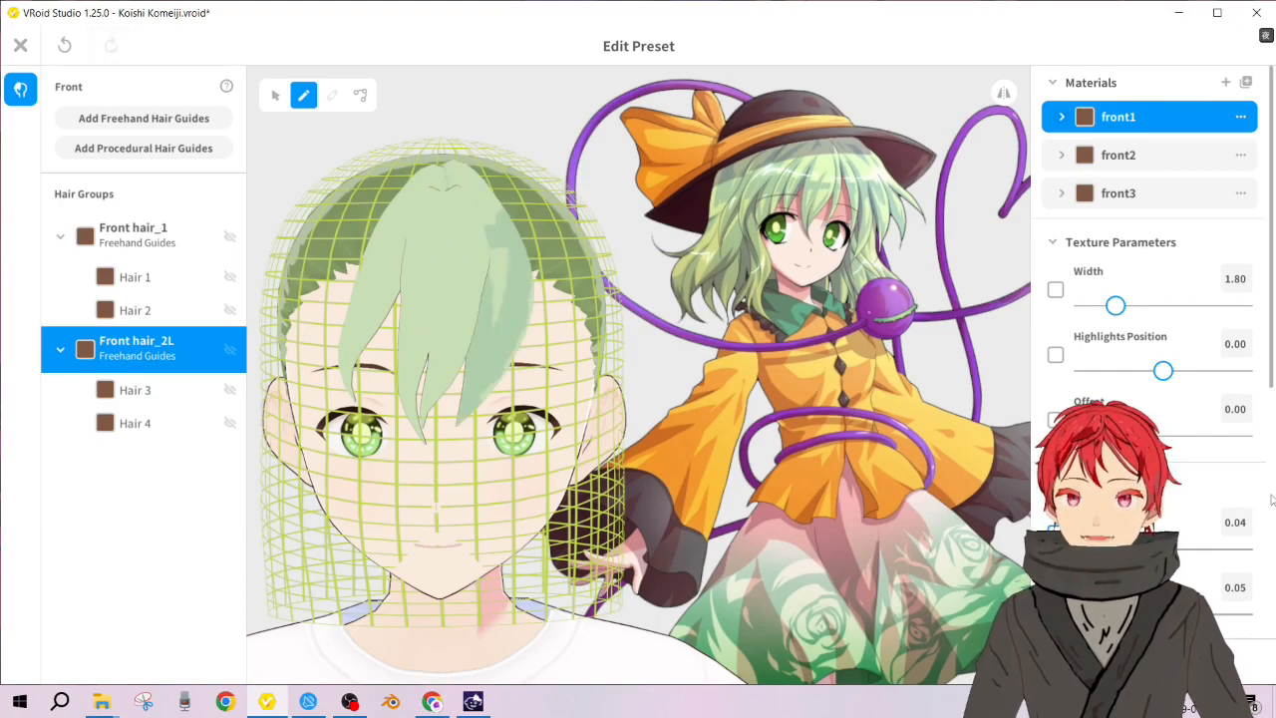
Step: Set the front3 material for the brush and for the whole Front hair_2L group
{"action": "left_click", "coordinate": [1154, 192]}
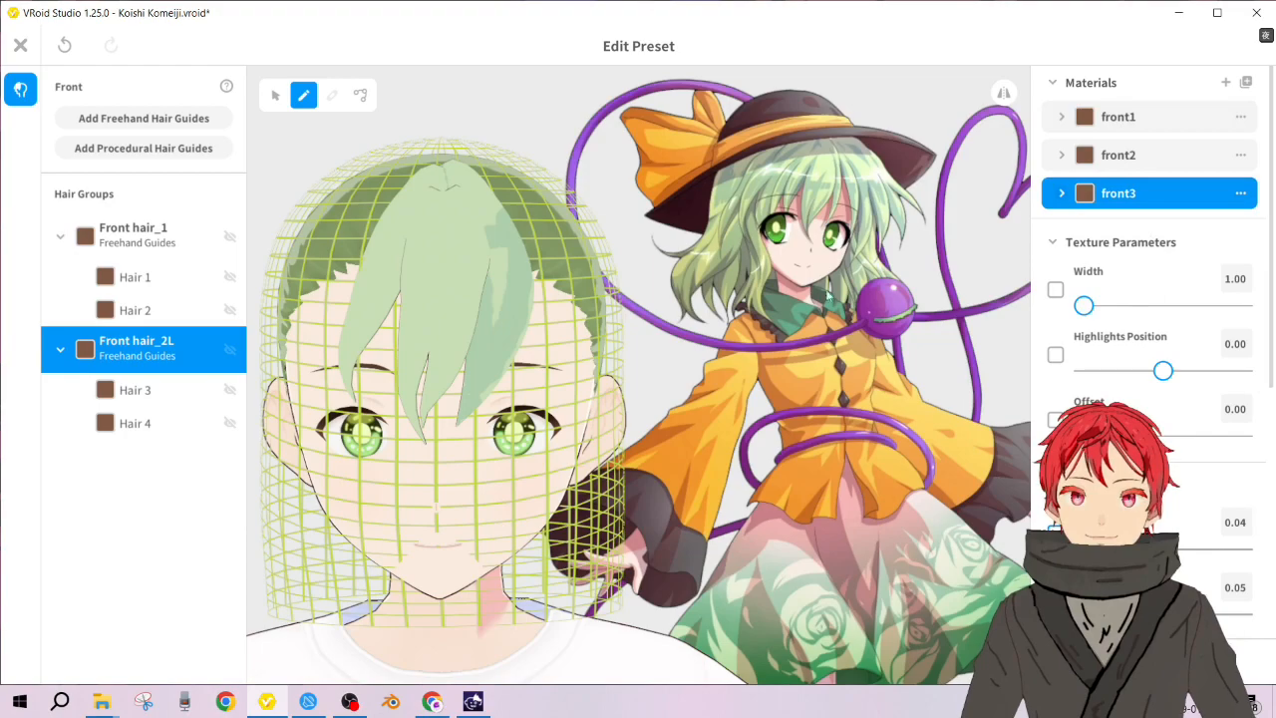
{"action": "left_click", "coordinate": [275, 95]}
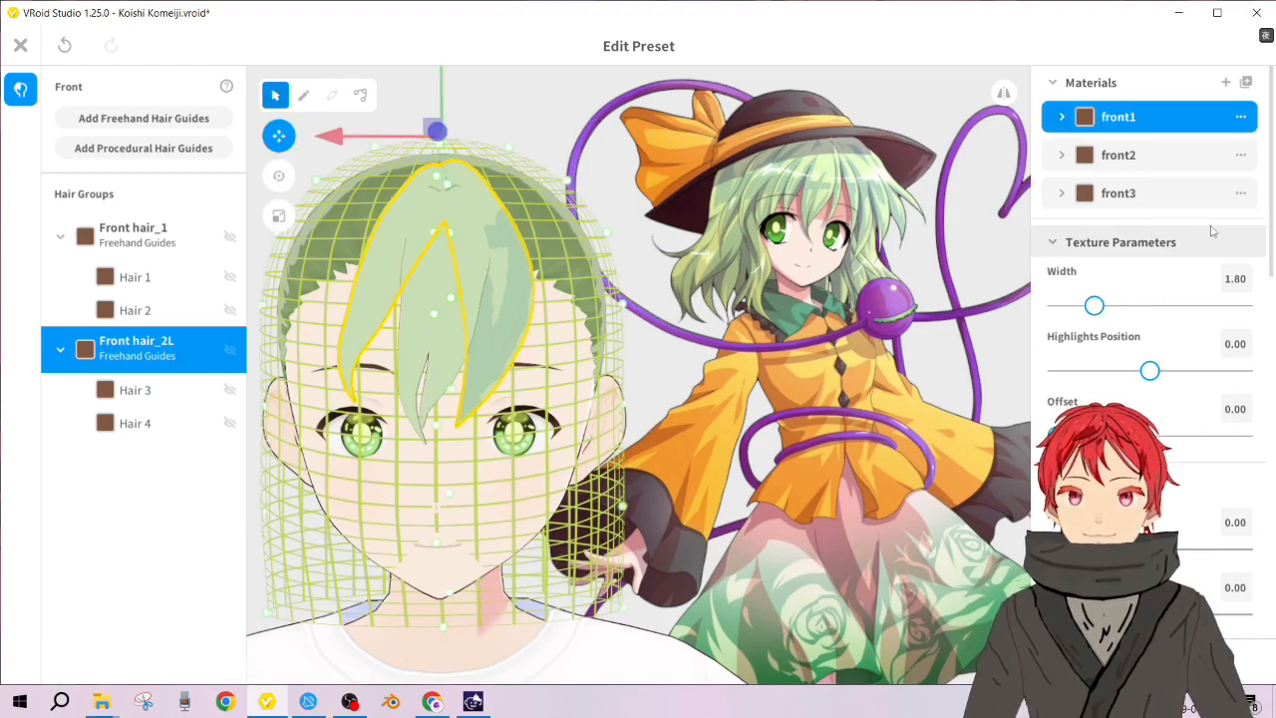
{"action": "left_click", "coordinate": [1147, 193]}
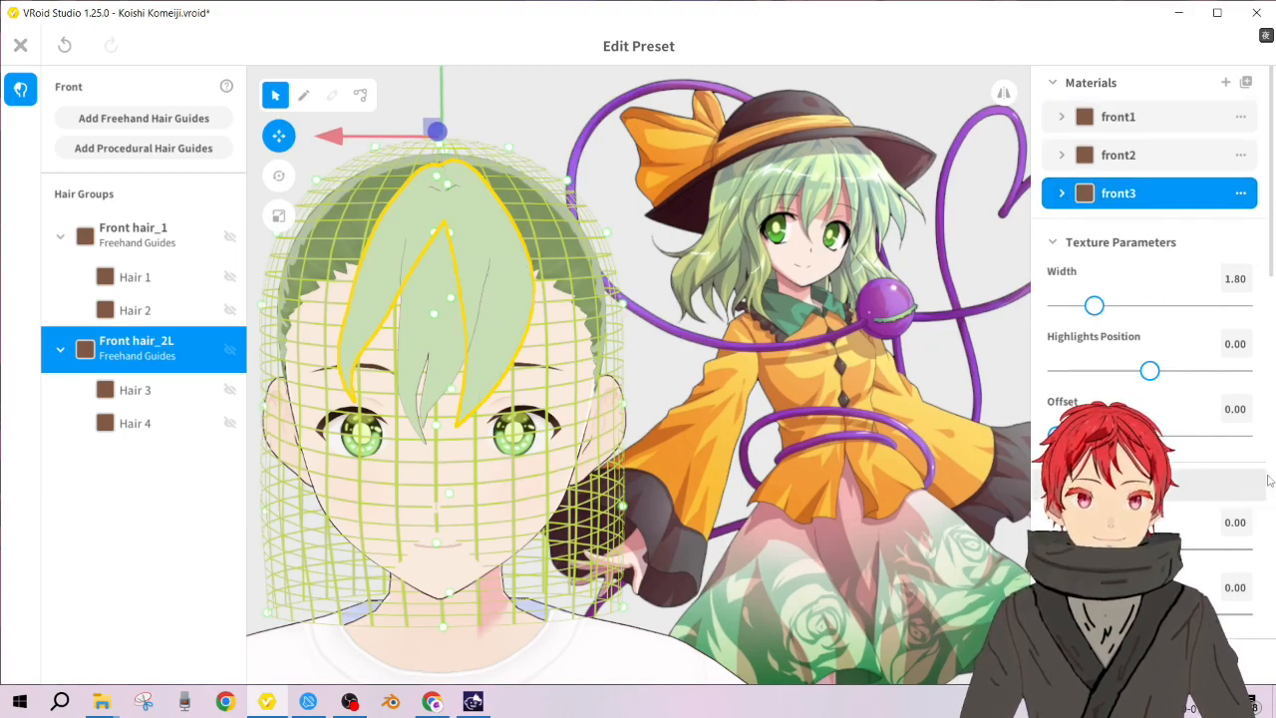
Step: Reshape the Fluffy curve of the Front hair_2L group by lowering its middle and second peak into a gradual taper
{"action": "scroll", "coordinate": [1141, 369], "scroll_direction": "down", "scroll_amount": 10}
{"action": "left_click_drag", "start_coordinate": [1147, 368], "coordinate": [1151, 430]}
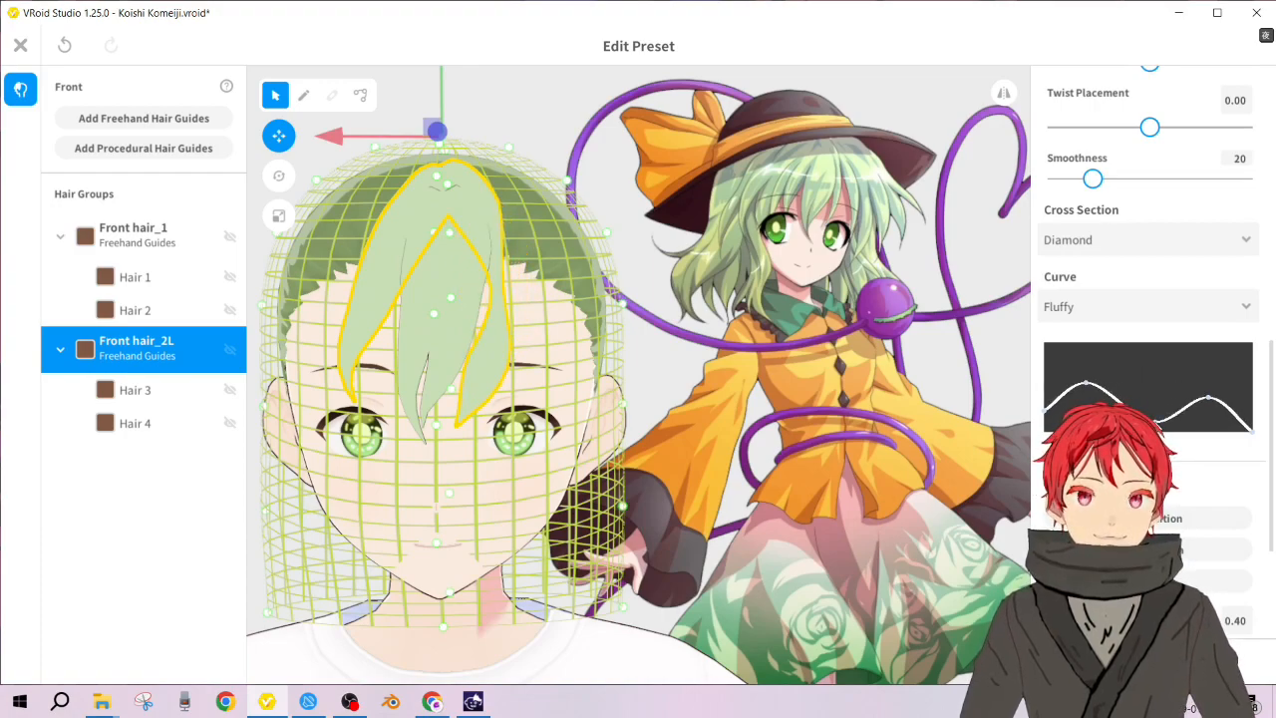
{"action": "left_click_drag", "start_coordinate": [1152, 425], "coordinate": [1209, 419]}
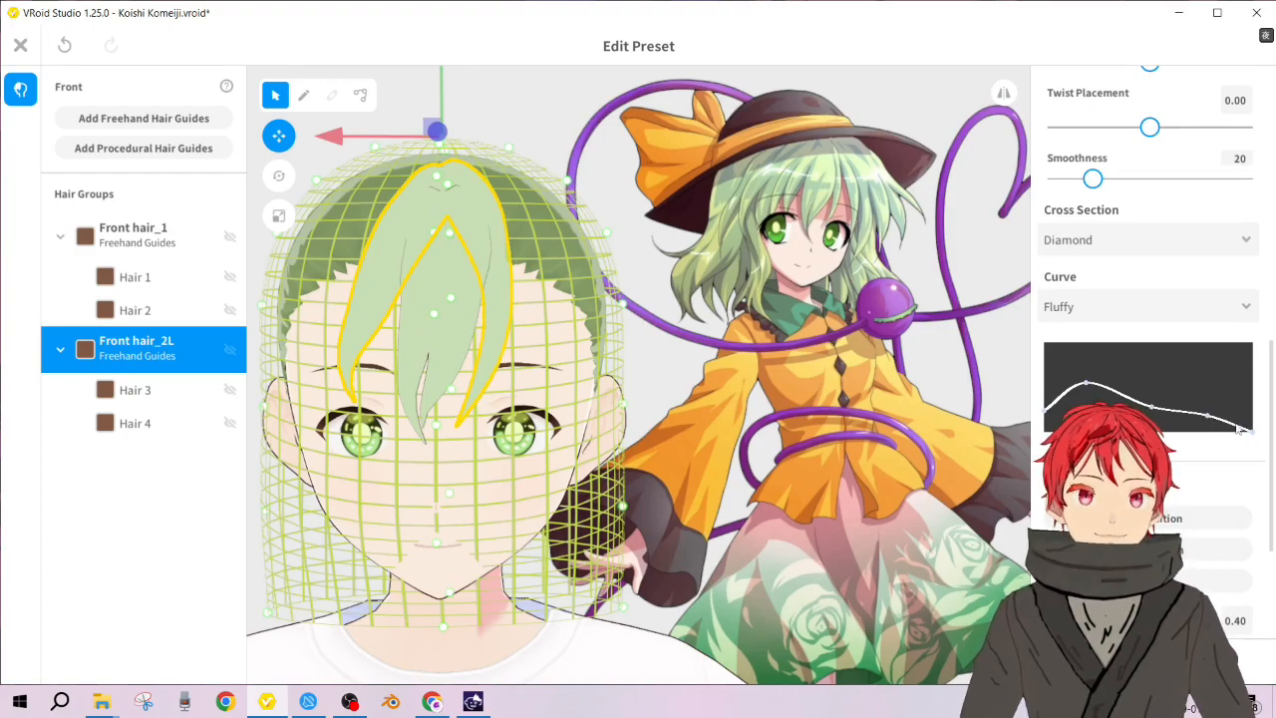
Step: Shift Hair 4 slightly inward towards the face centre by lowering its Position (X)
{"action": "left_click", "coordinate": [120, 424]}
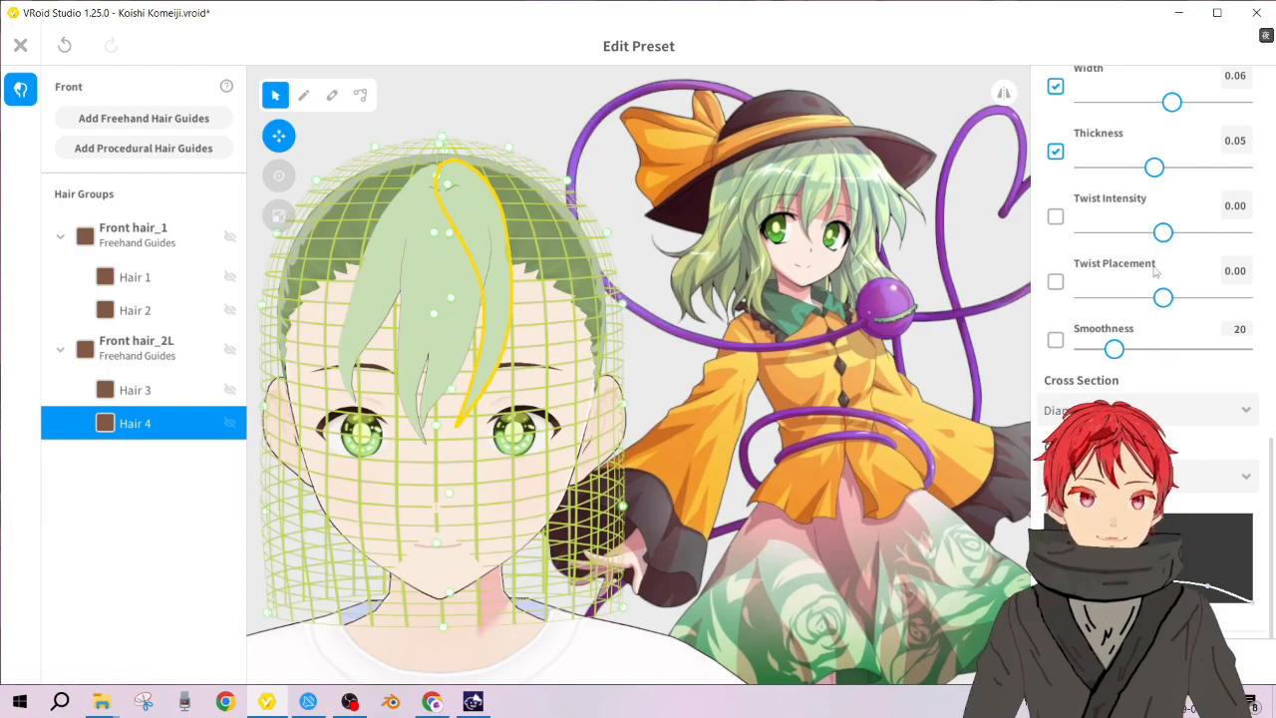
{"action": "scroll", "coordinate": [1154, 271], "scroll_direction": "up", "scroll_amount": 4}
{"action": "left_click_drag", "start_coordinate": [1152, 141], "coordinate": [1149, 140]}
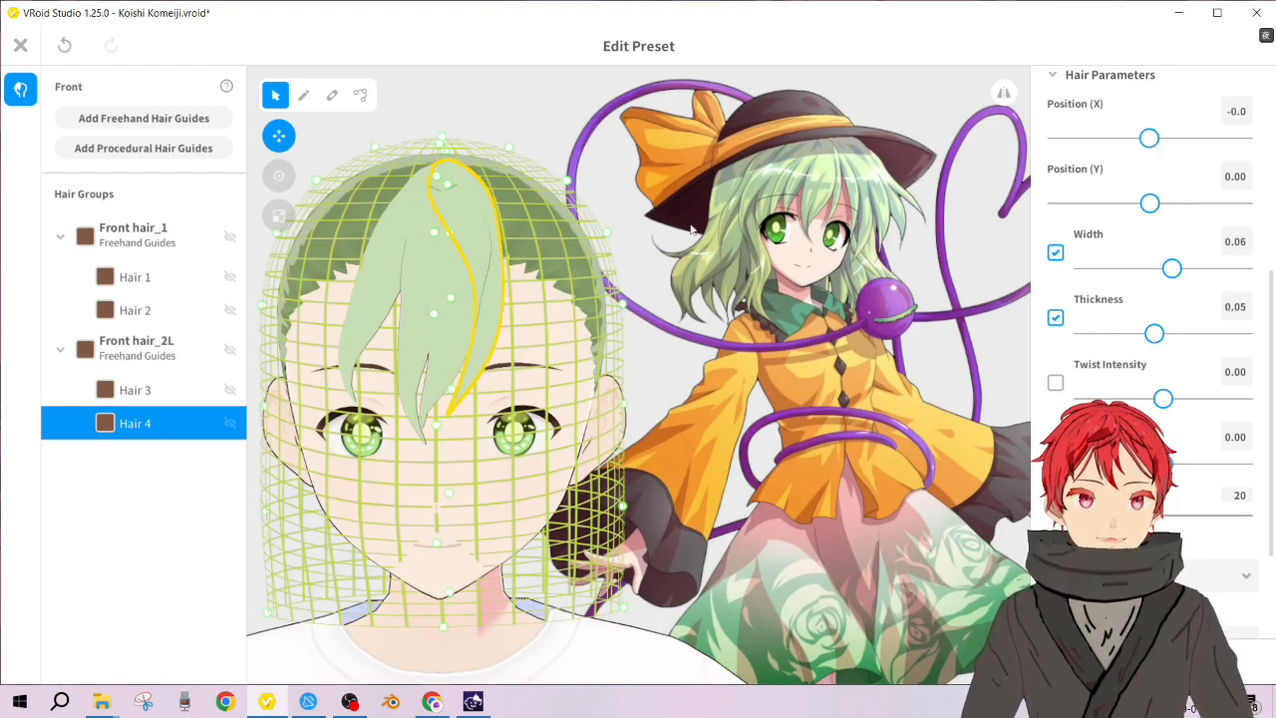
Step: Move the lower control points and tip of Hair 4 outward so the strand ends near the inner corner of the model's left eye
{"action": "left_click", "coordinate": [590, 137]}
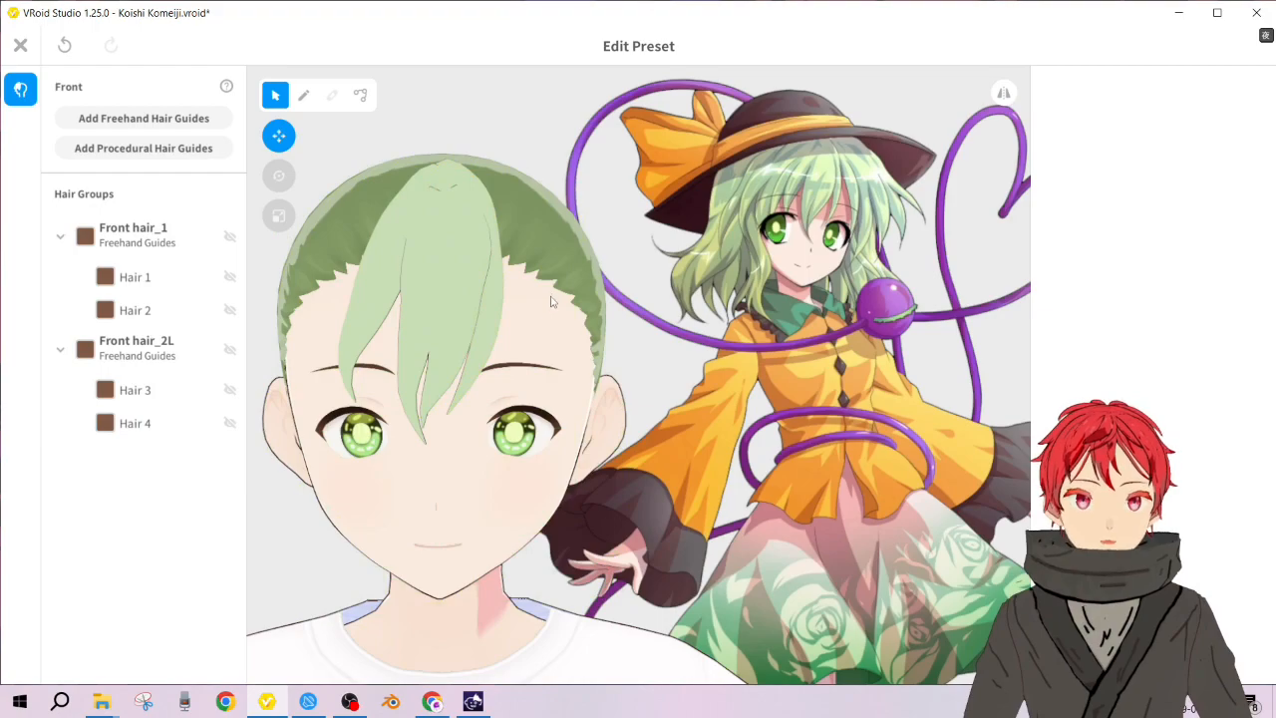
{"action": "left_click", "coordinate": [485, 361]}
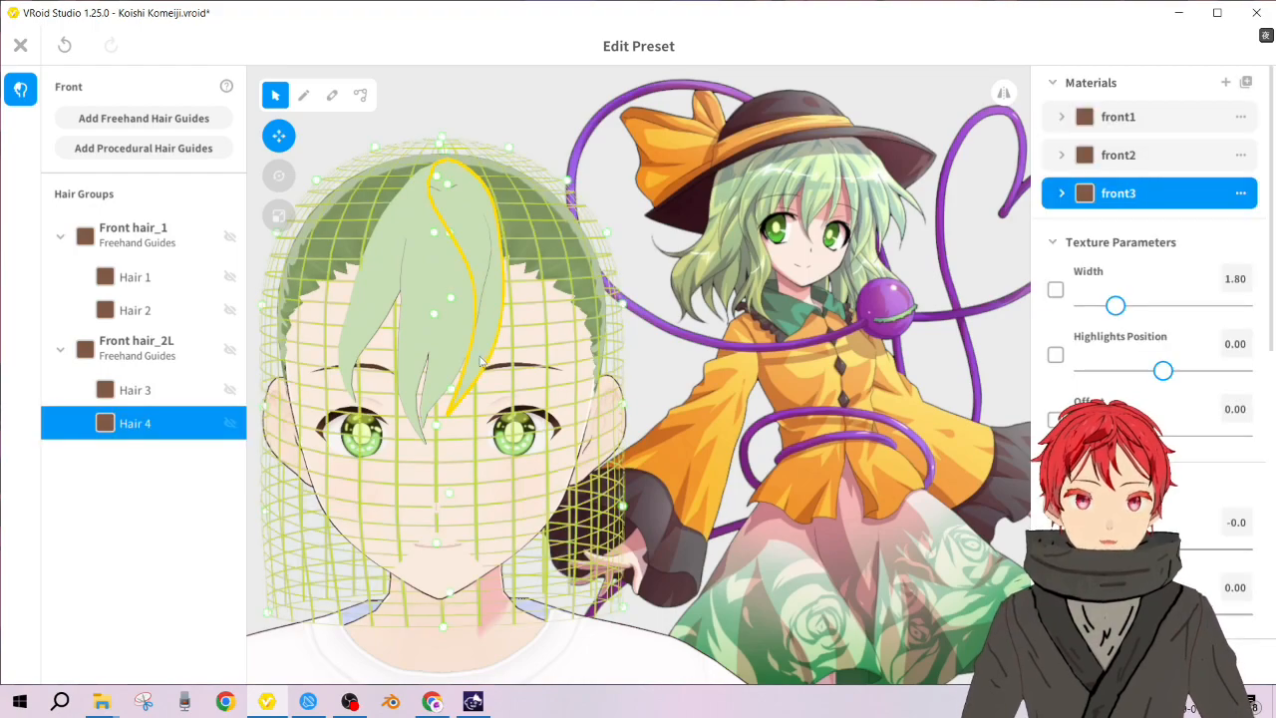
{"action": "left_click", "coordinate": [359, 95]}
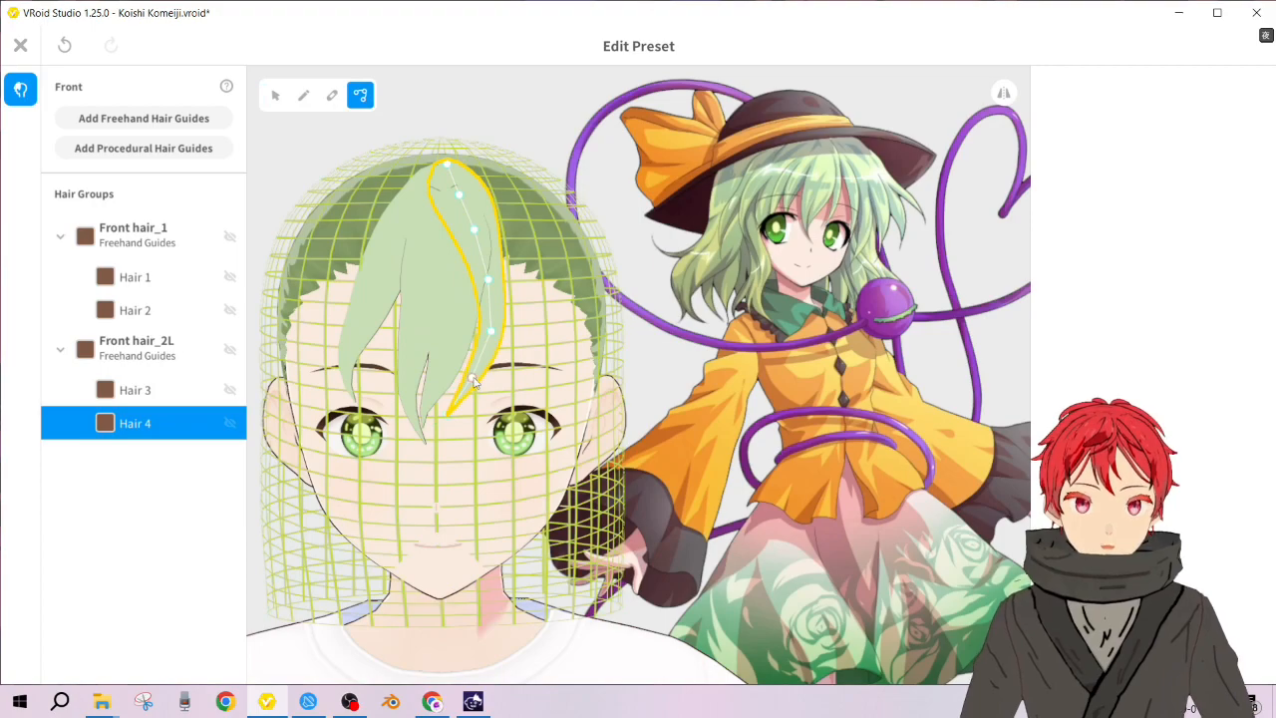
{"action": "left_click_drag", "start_coordinate": [448, 415], "coordinate": [487, 380]}
{"action": "left_click_drag", "start_coordinate": [494, 332], "coordinate": [496, 333]}
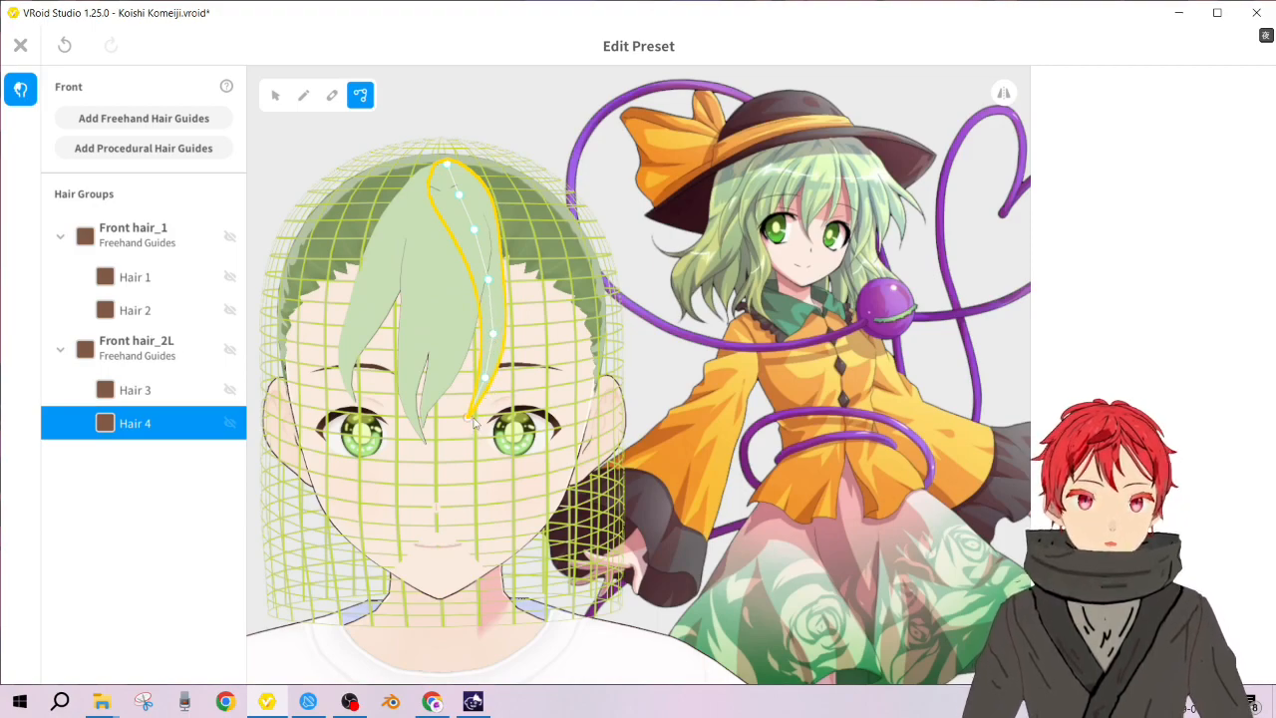
{"action": "left_click_drag", "start_coordinate": [473, 421], "coordinate": [477, 422]}
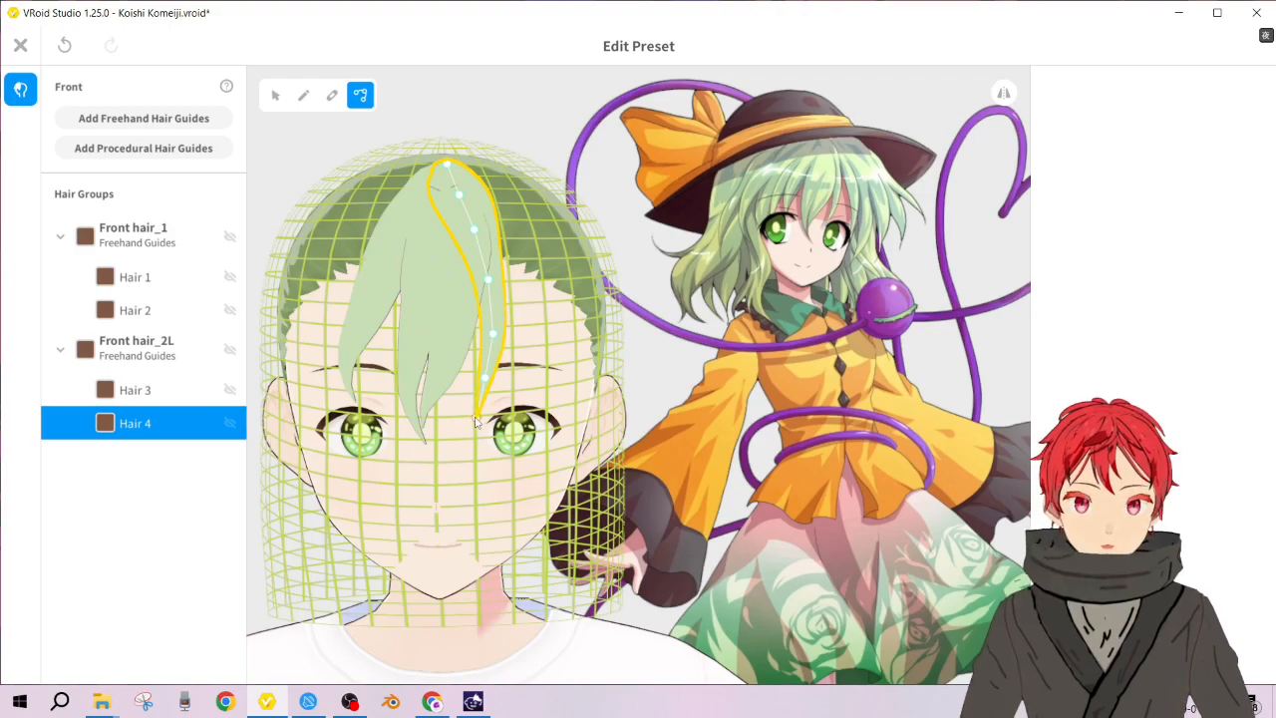
{"action": "left_click_drag", "start_coordinate": [487, 377], "coordinate": [489, 378]}
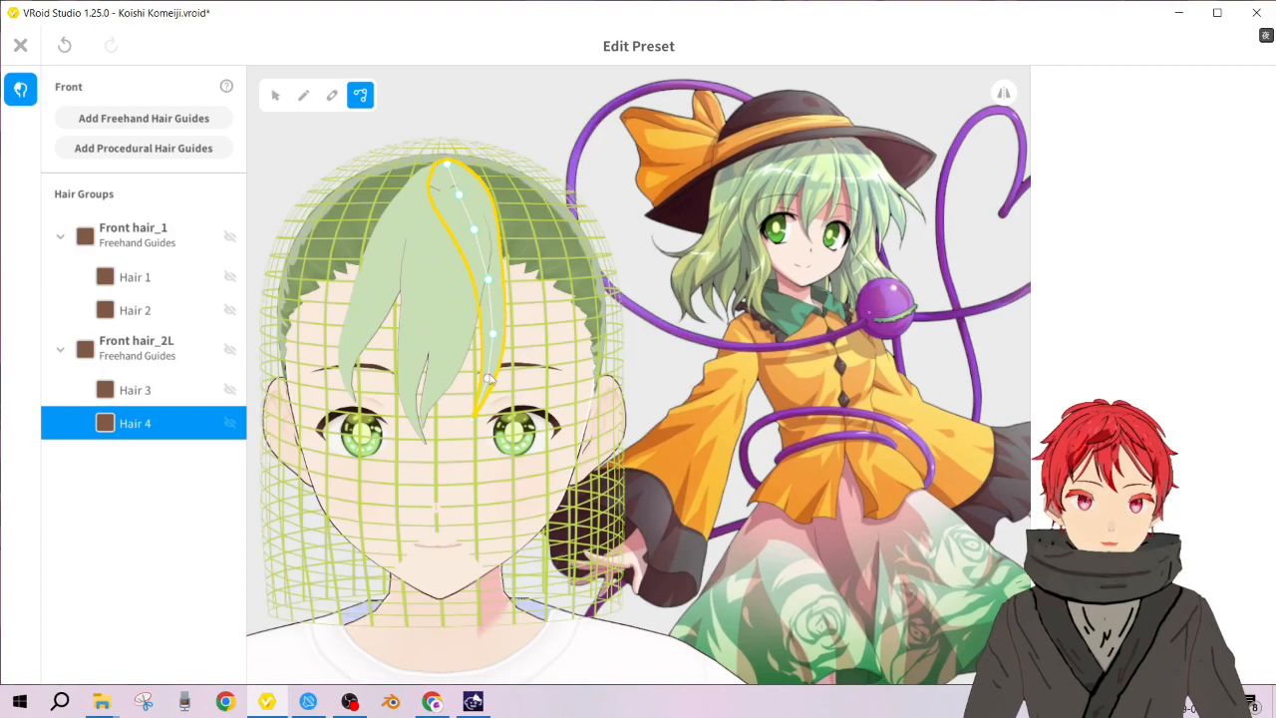
{"action": "left_click", "coordinate": [549, 136]}
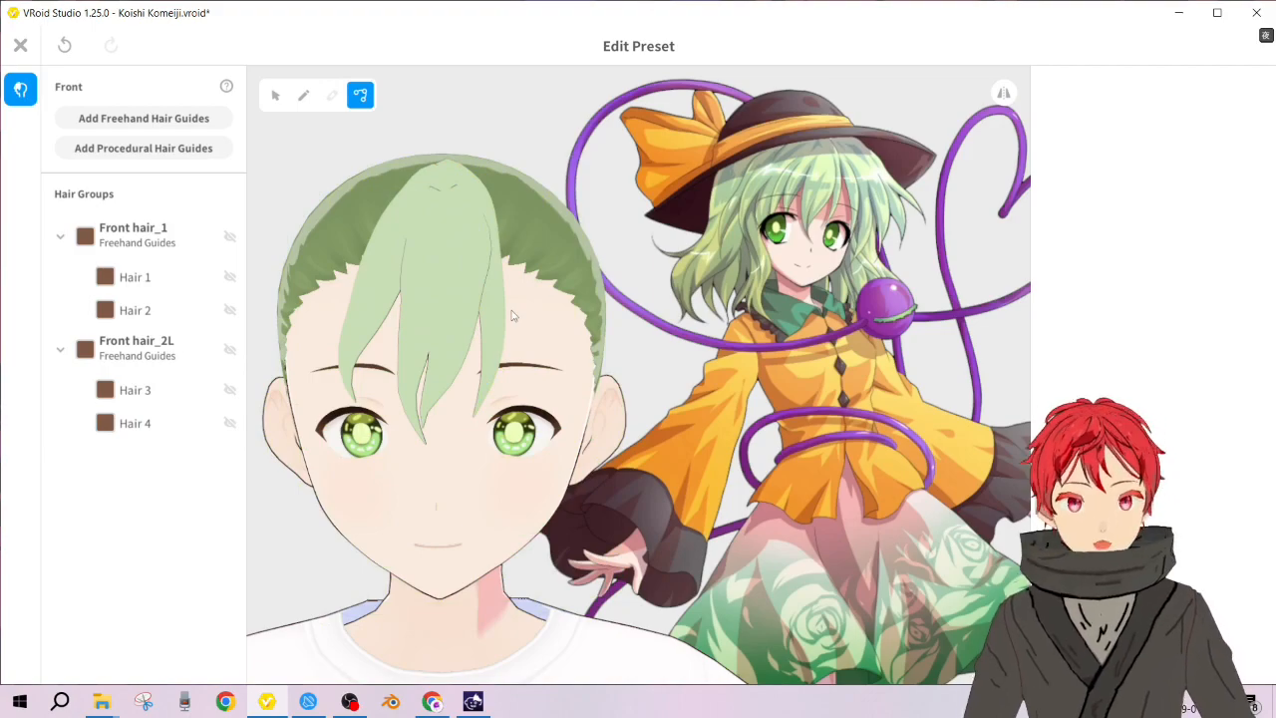
Step: Pull the Front hair_1 guide mesh closer to the head at the crown and upper forehead, checking the fit in side view
{"action": "right_click_drag", "start_coordinate": [344, 385], "coordinate": [292, 386]}
{"action": "right_click_drag", "start_coordinate": [530, 420], "coordinate": [548, 426]}
{"action": "left_click", "coordinate": [285, 103]}
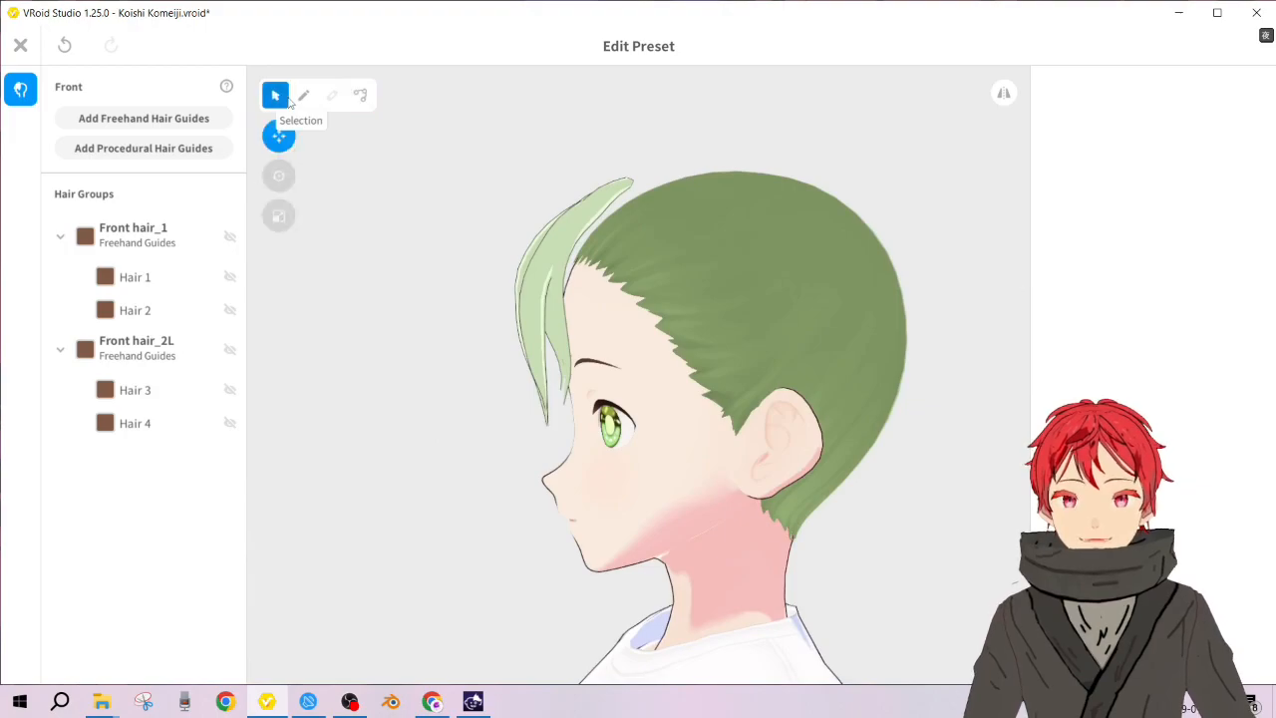
{"action": "left_click", "coordinate": [135, 234]}
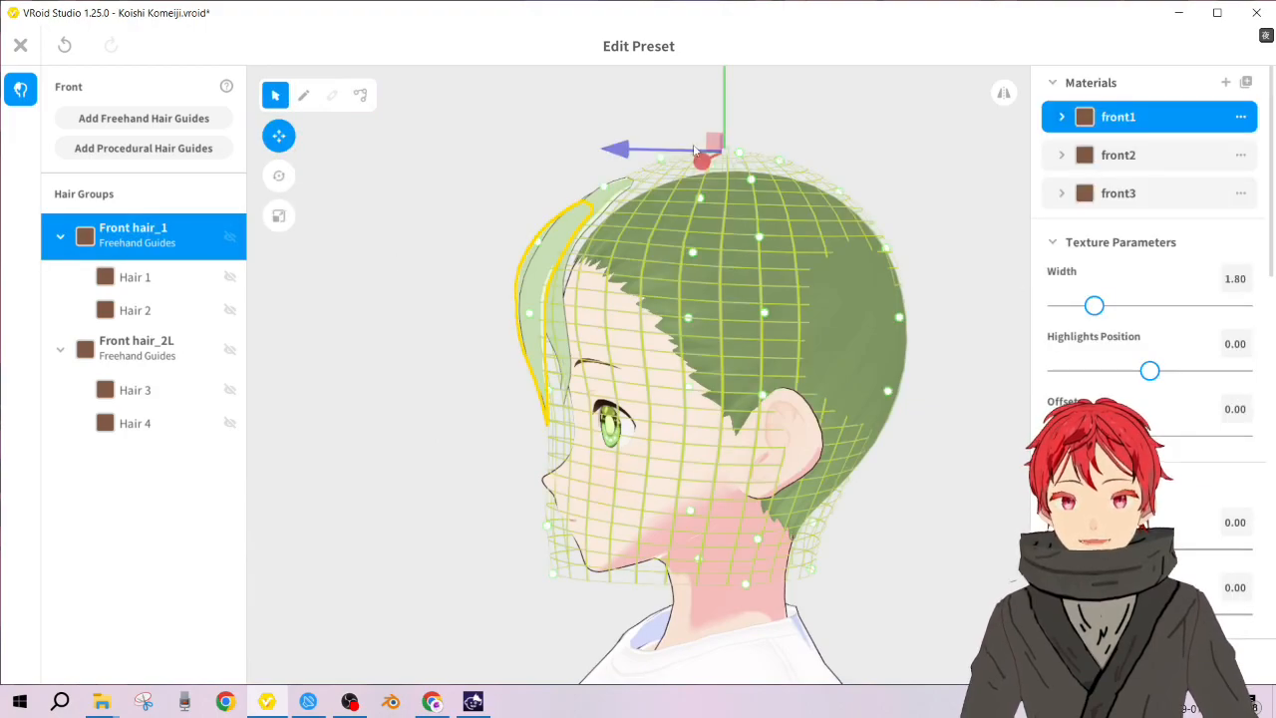
{"action": "left_click_drag", "start_coordinate": [738, 152], "coordinate": [738, 170]}
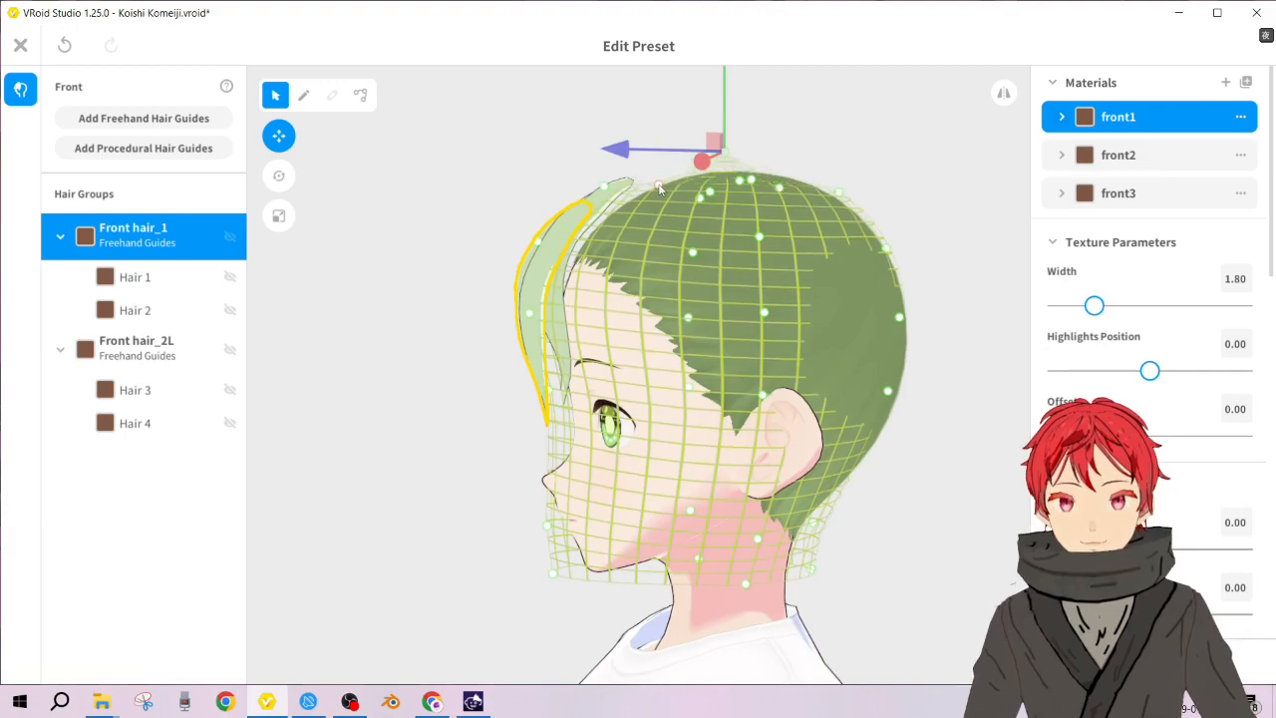
{"action": "left_click_drag", "start_coordinate": [605, 187], "coordinate": [615, 214]}
{"action": "left_click_drag", "start_coordinate": [539, 241], "coordinate": [561, 248]}
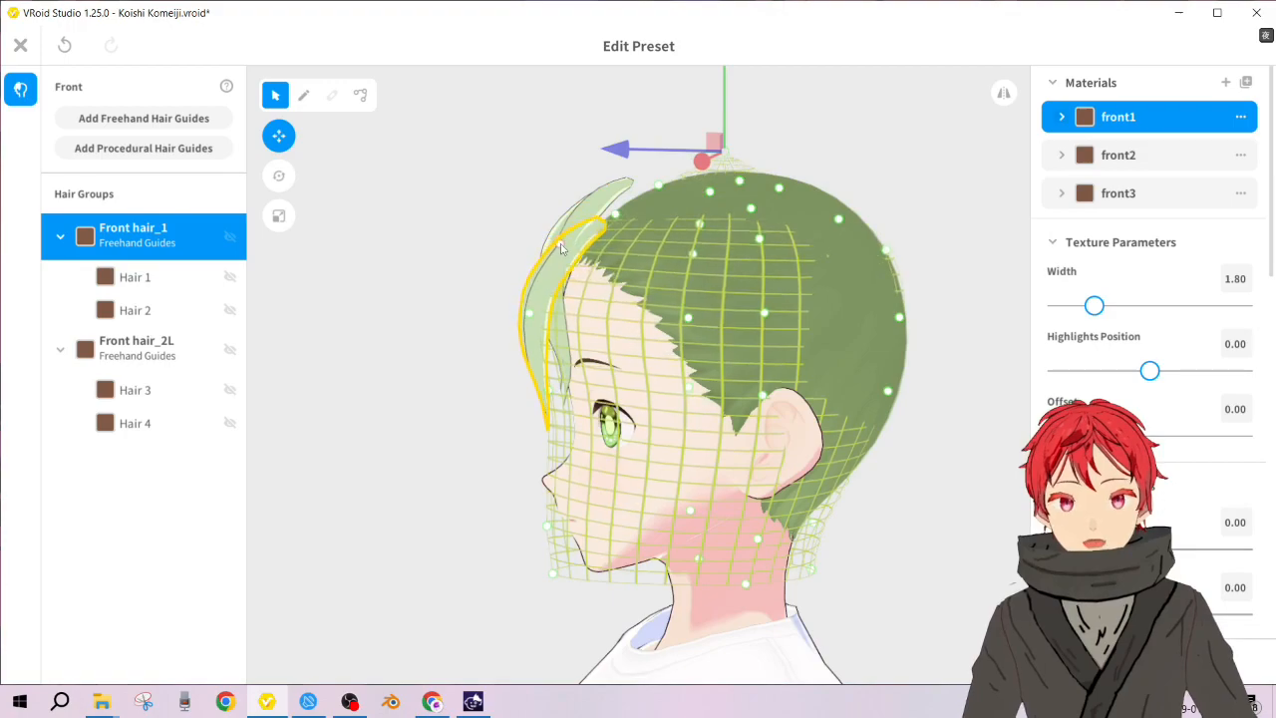
{"action": "left_click_drag", "start_coordinate": [663, 185], "coordinate": [662, 174]}
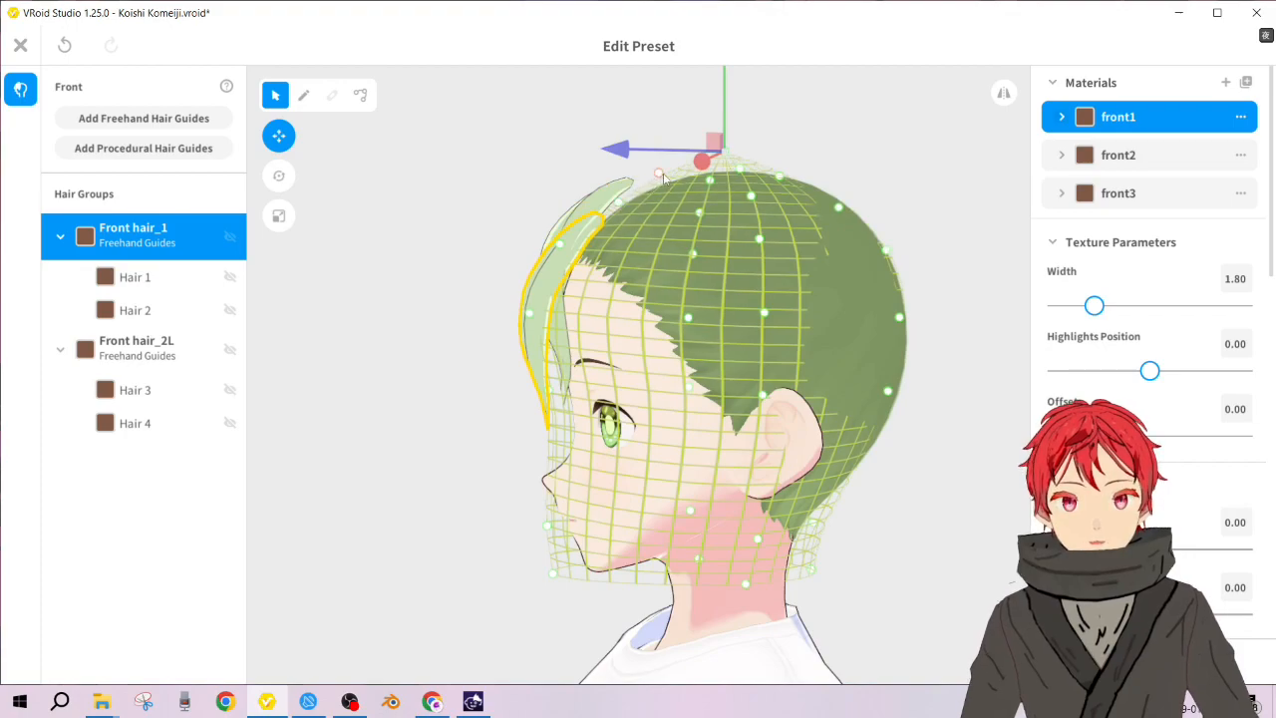
Step: Pull the Front hair_2L guide mesh down and inward at the front crown and upper forehead, undoing the first shift
{"action": "left_click", "coordinate": [128, 353]}
{"action": "left_click_drag", "start_coordinate": [677, 178], "coordinate": [682, 176]}
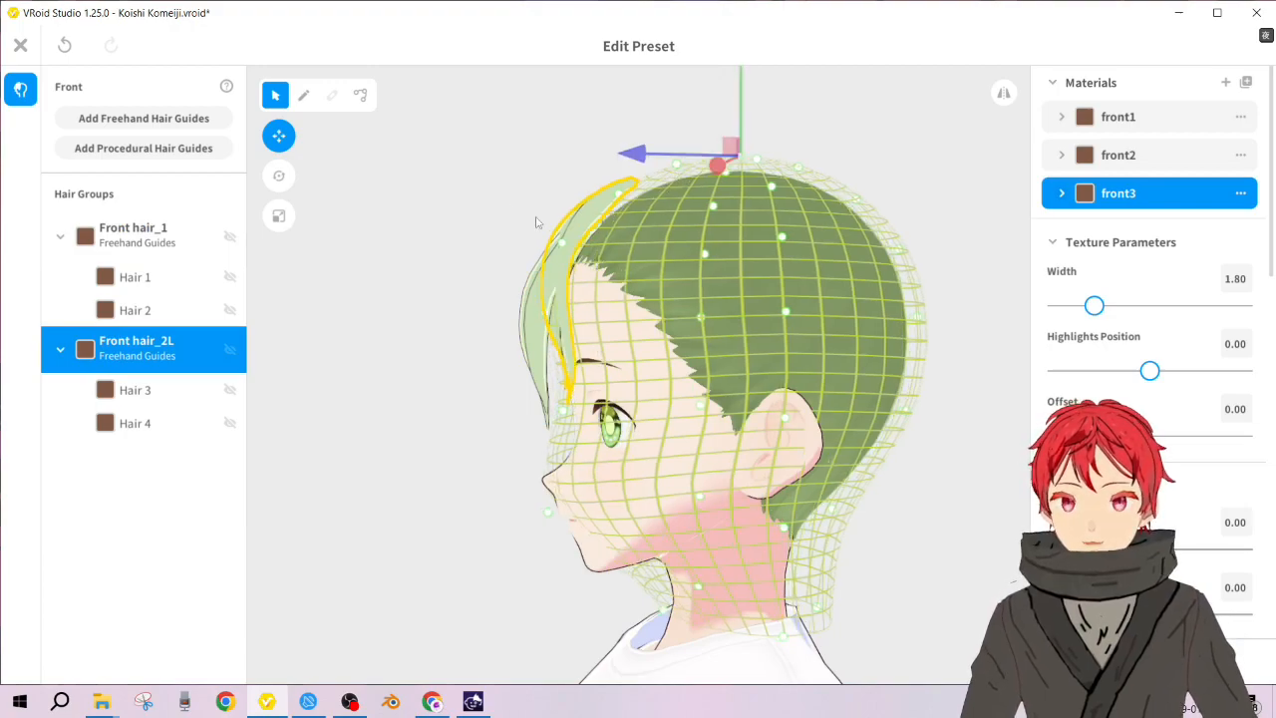
{"action": "key", "text": "ctrl+z"}
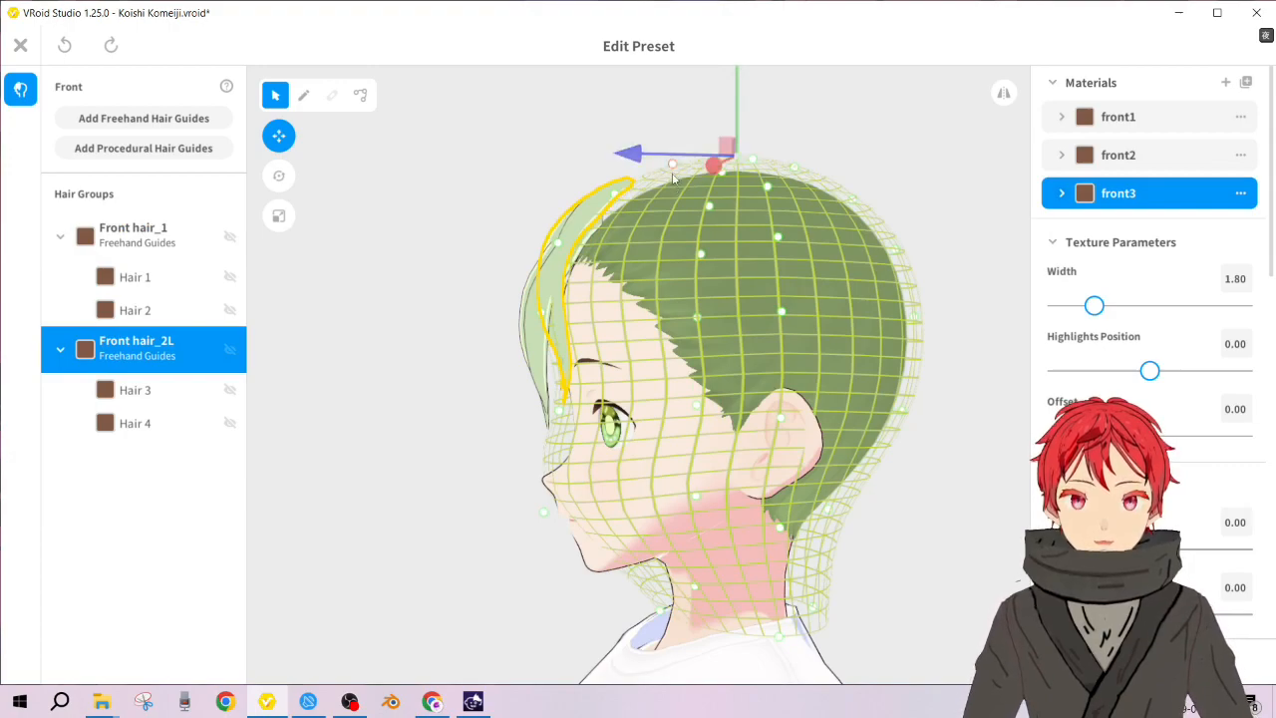
{"action": "left_click_drag", "start_coordinate": [672, 165], "coordinate": [629, 204]}
{"action": "left_click_drag", "start_coordinate": [559, 243], "coordinate": [580, 252]}
{"action": "mouse_move", "coordinate": [676, 286]}
{"action": "right_mouse_down"}
{"action": "mouse_move", "coordinate": [741, 302]}
{"action": "mouse_move", "coordinate": [686, 299]}
{"action": "right_mouse_up"}
{"action": "left_click", "coordinate": [691, 262]}
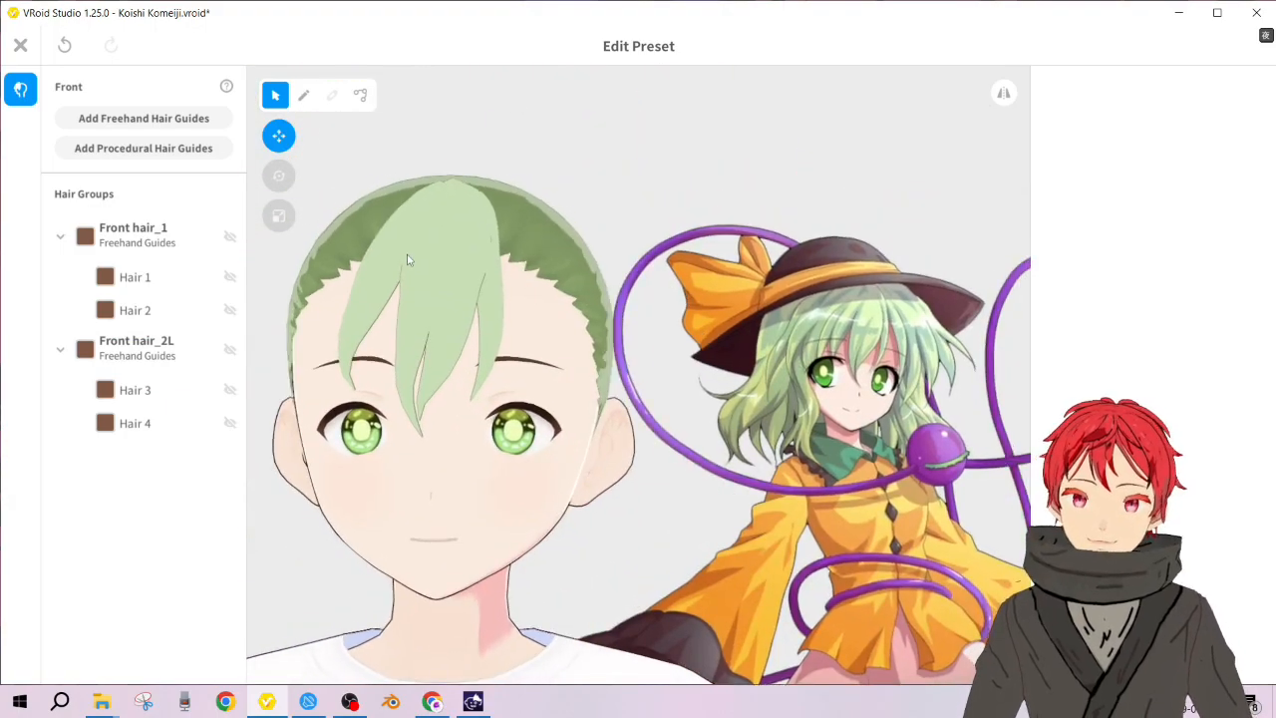
Step: Rename the Front hair_2L group as Front hair_2
{"action": "left_click", "coordinate": [145, 363]}
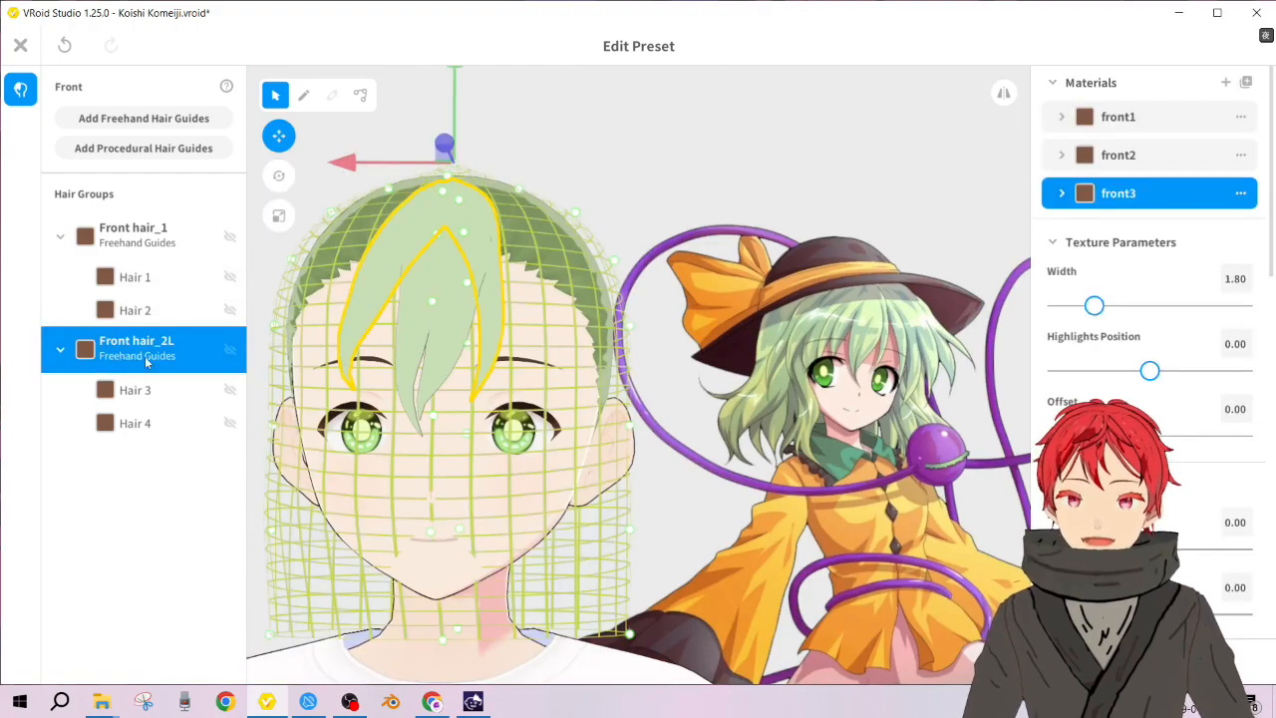
{"action": "left_click", "coordinate": [356, 701]}
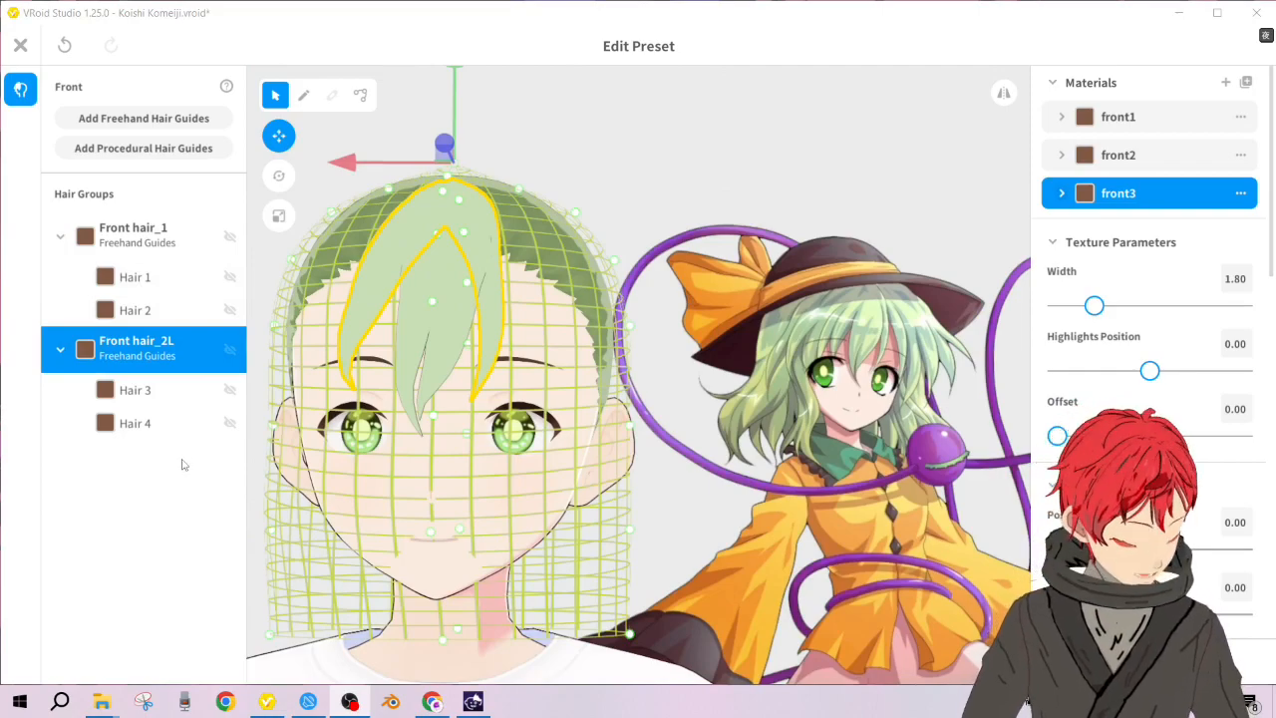
{"action": "right_click", "coordinate": [178, 349]}
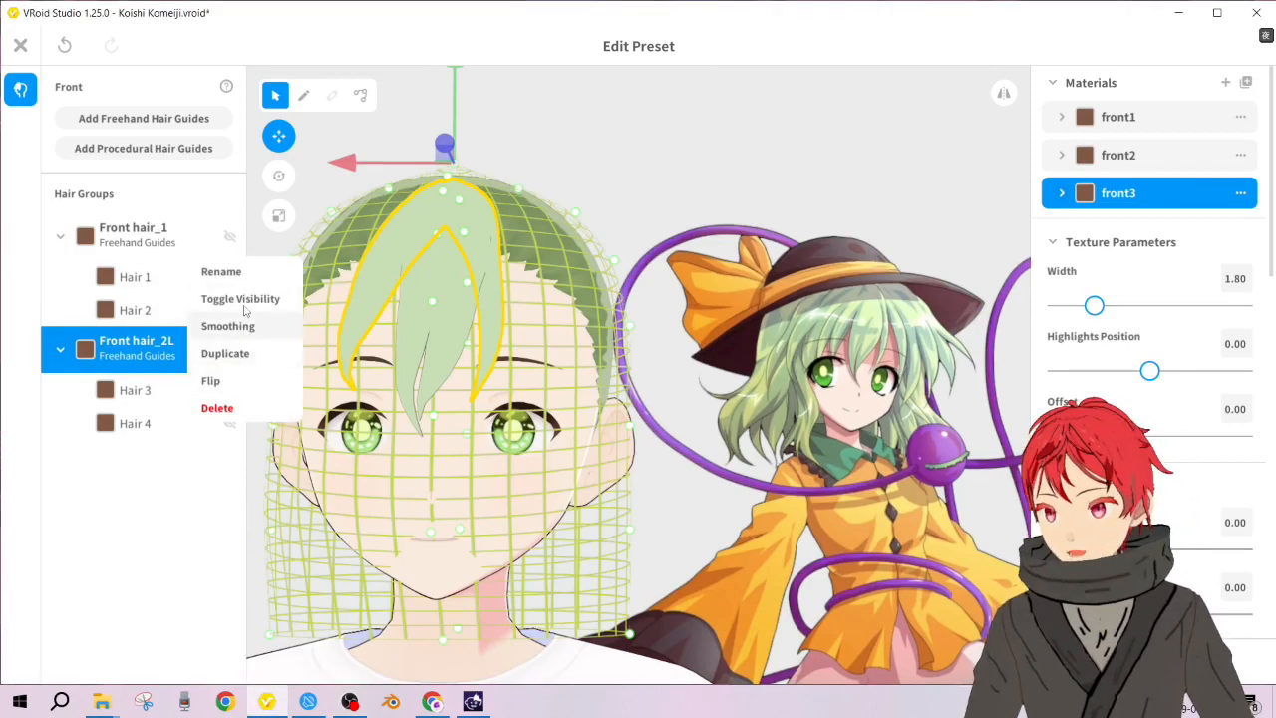
{"action": "left_click", "coordinate": [263, 274]}
{"action": "left_click", "coordinate": [619, 335]}
{"action": "left_click", "coordinate": [619, 326]}
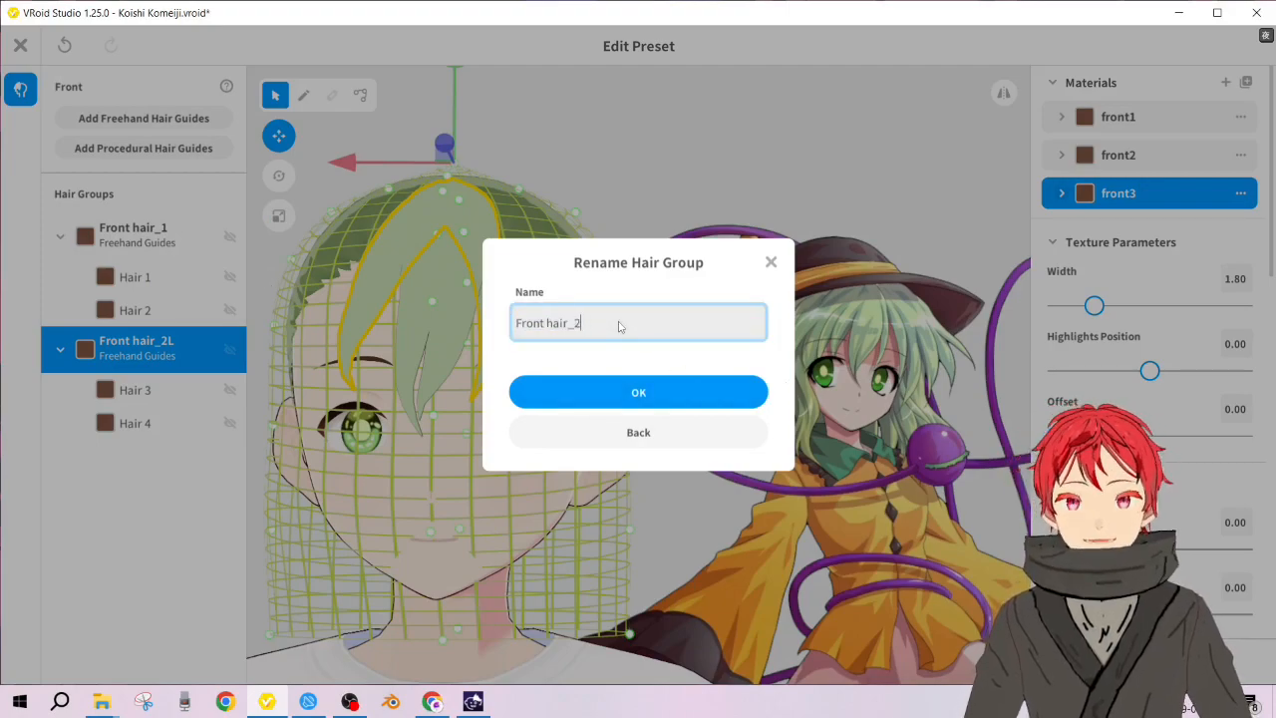
{"action": "left_click", "coordinate": [670, 398]}
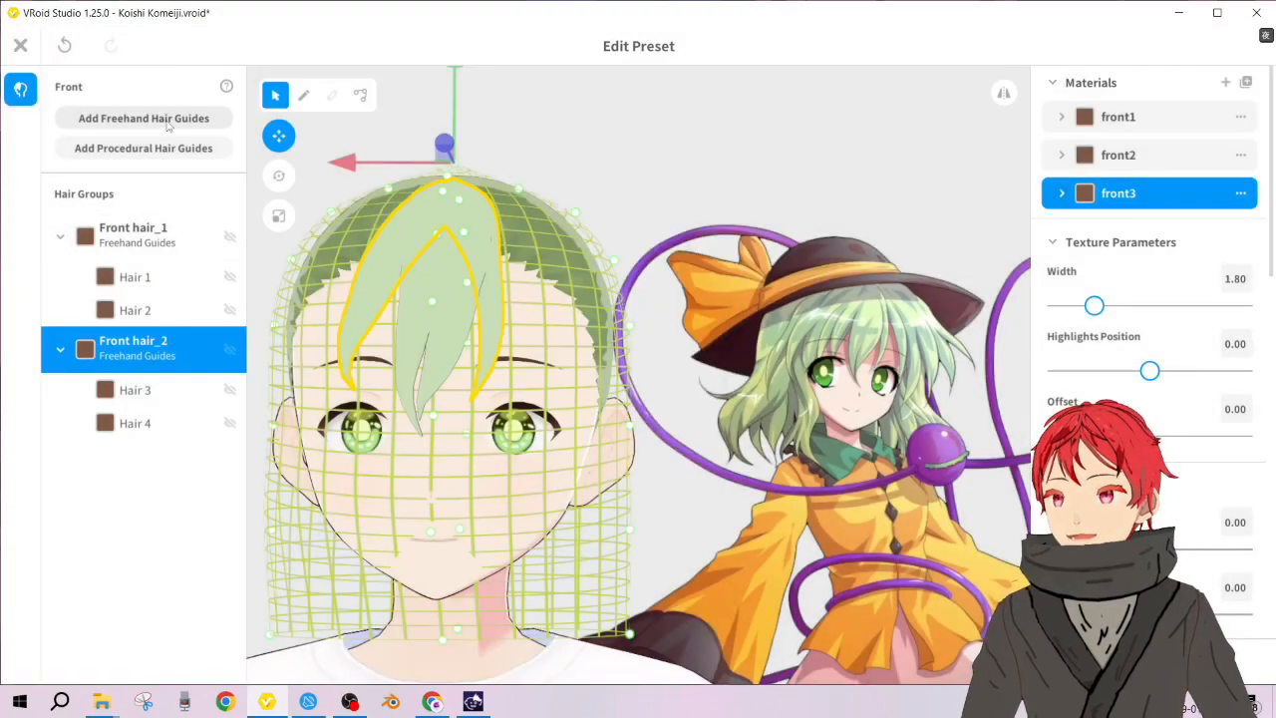
Step: Add a new freehand hair group and name it Front hair_3
{"action": "left_click", "coordinate": [167, 120]}
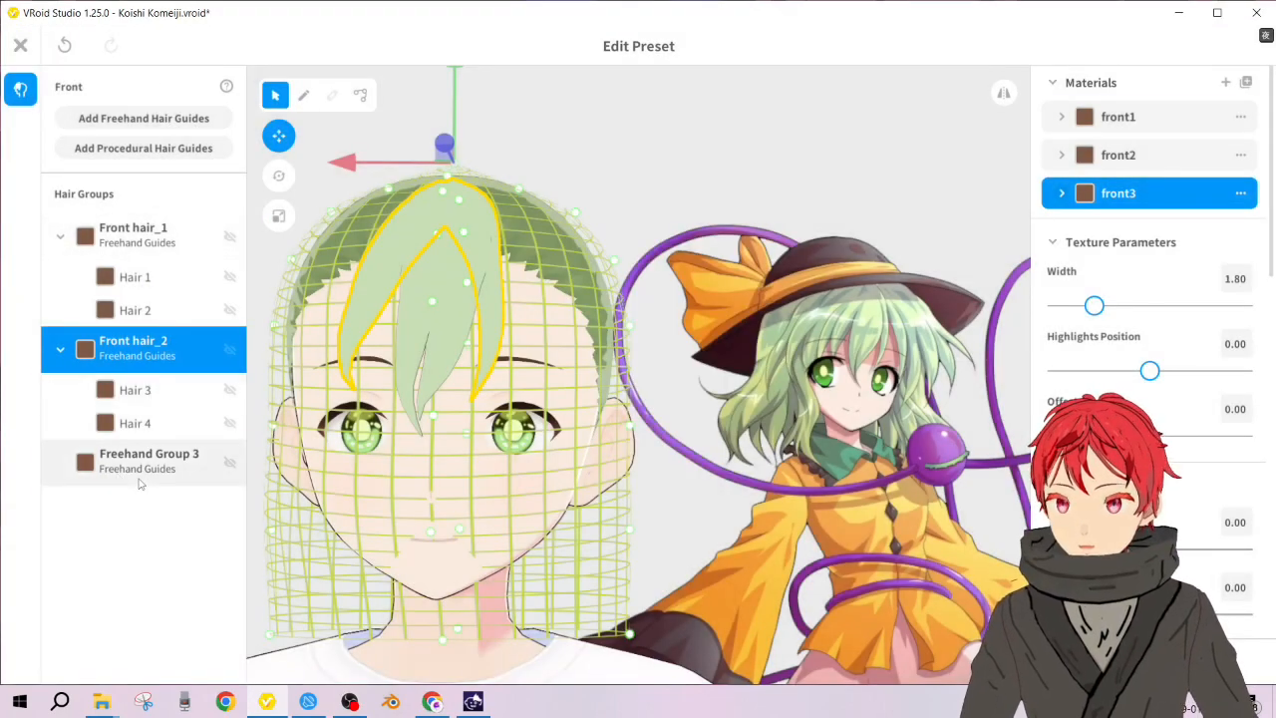
{"action": "left_click", "coordinate": [194, 452]}
{"action": "right_click", "coordinate": [182, 470]}
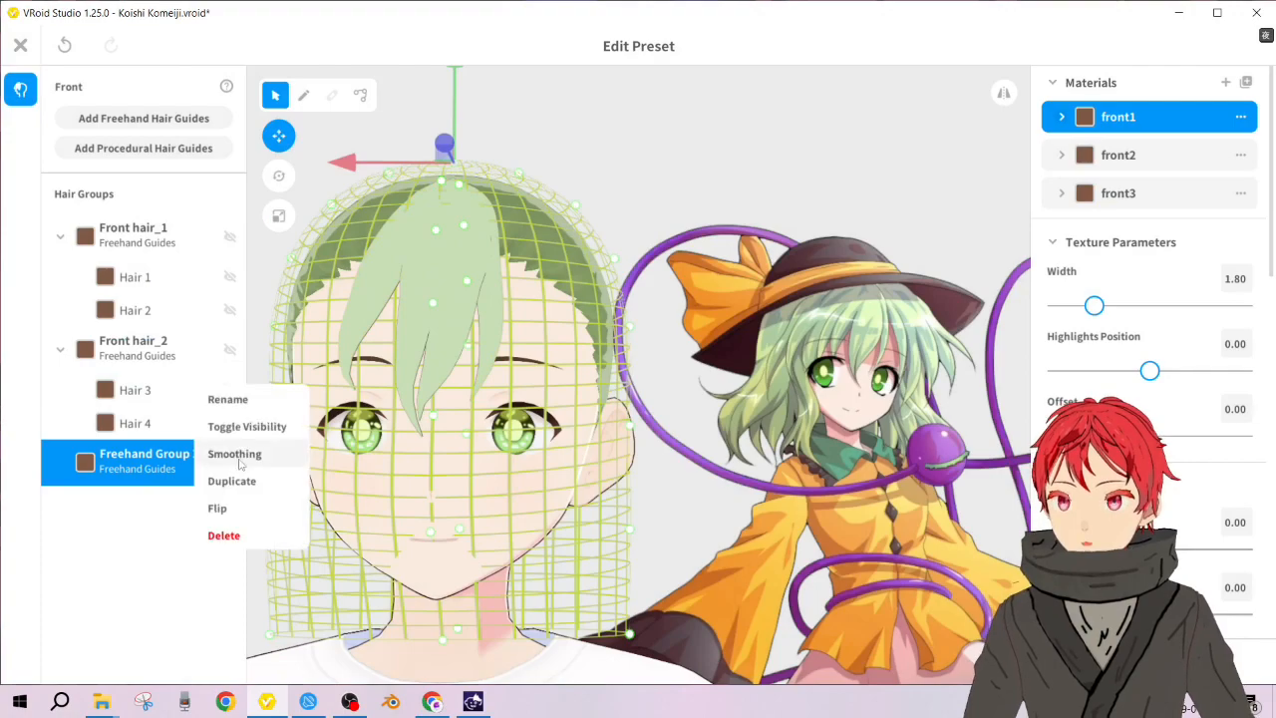
{"action": "left_click", "coordinate": [267, 397]}
{"action": "left_click", "coordinate": [674, 326]}
{"action": "type", "text": "Front hair_"}
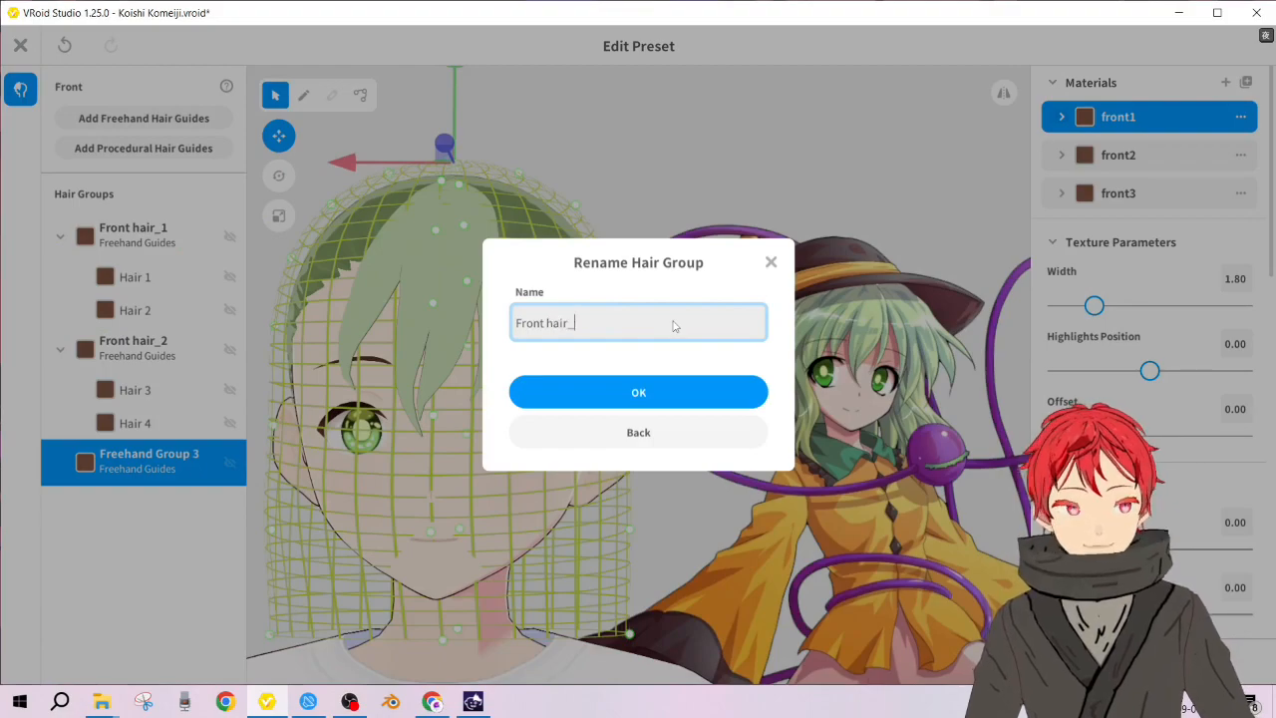
{"action": "type", "text": "3"}
{"action": "left_click", "coordinate": [648, 394]}
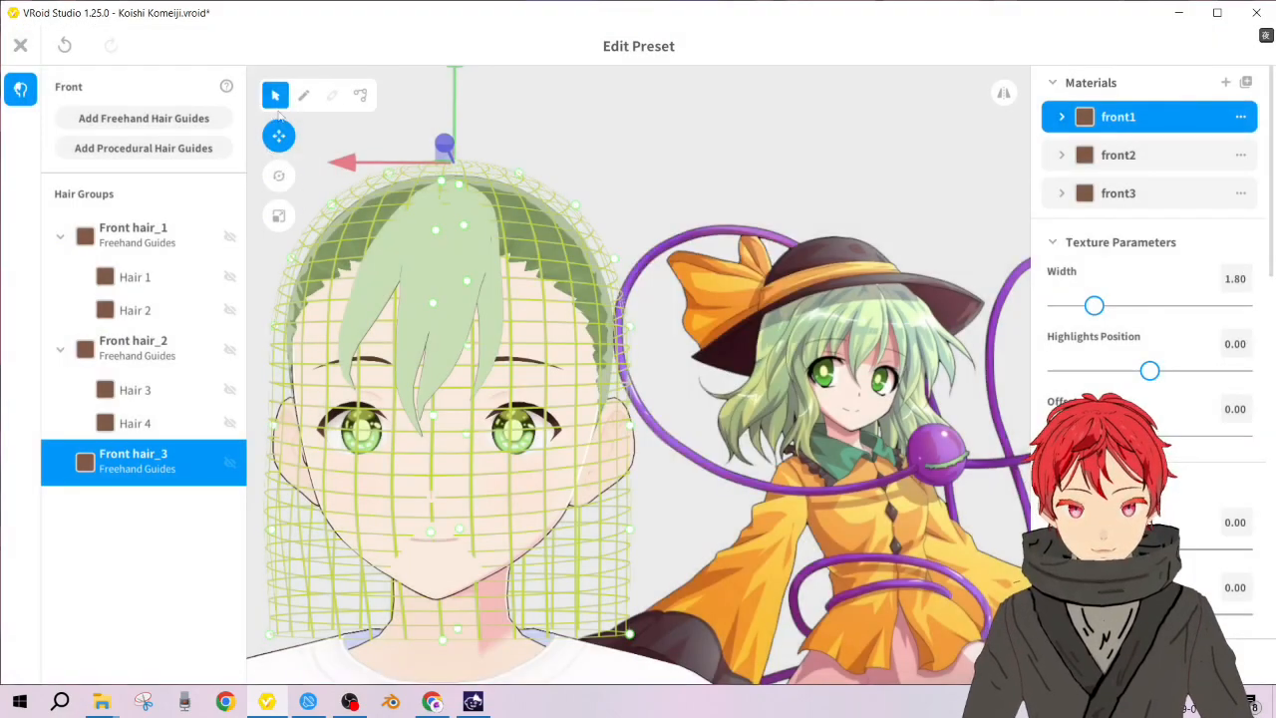
Step: Draw a freehand strand in the Front hair_3 group from the crown, curving down to the outer corner of the model's right eye
{"action": "left_click", "coordinate": [305, 96]}
{"action": "mouse_move", "coordinate": [508, 331]}
{"action": "right_mouse_down"}
{"action": "mouse_move", "coordinate": [536, 347]}
{"action": "mouse_move", "coordinate": [518, 340]}
{"action": "right_mouse_up"}
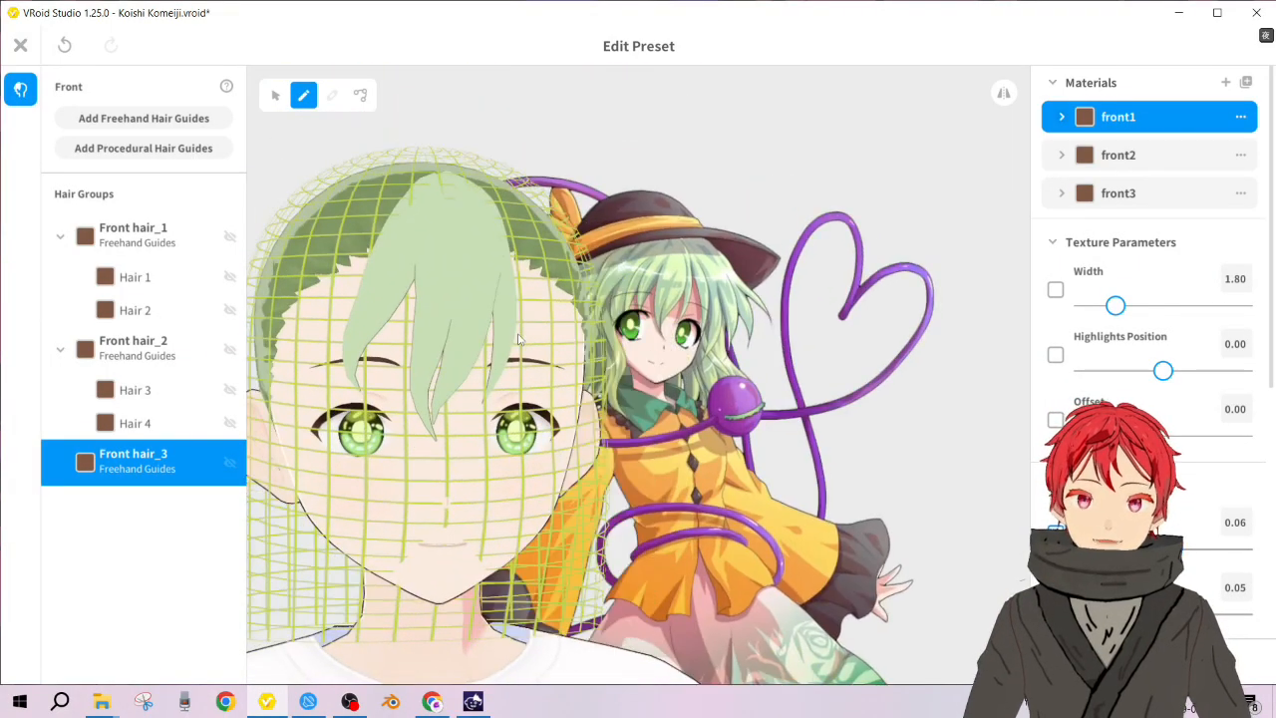
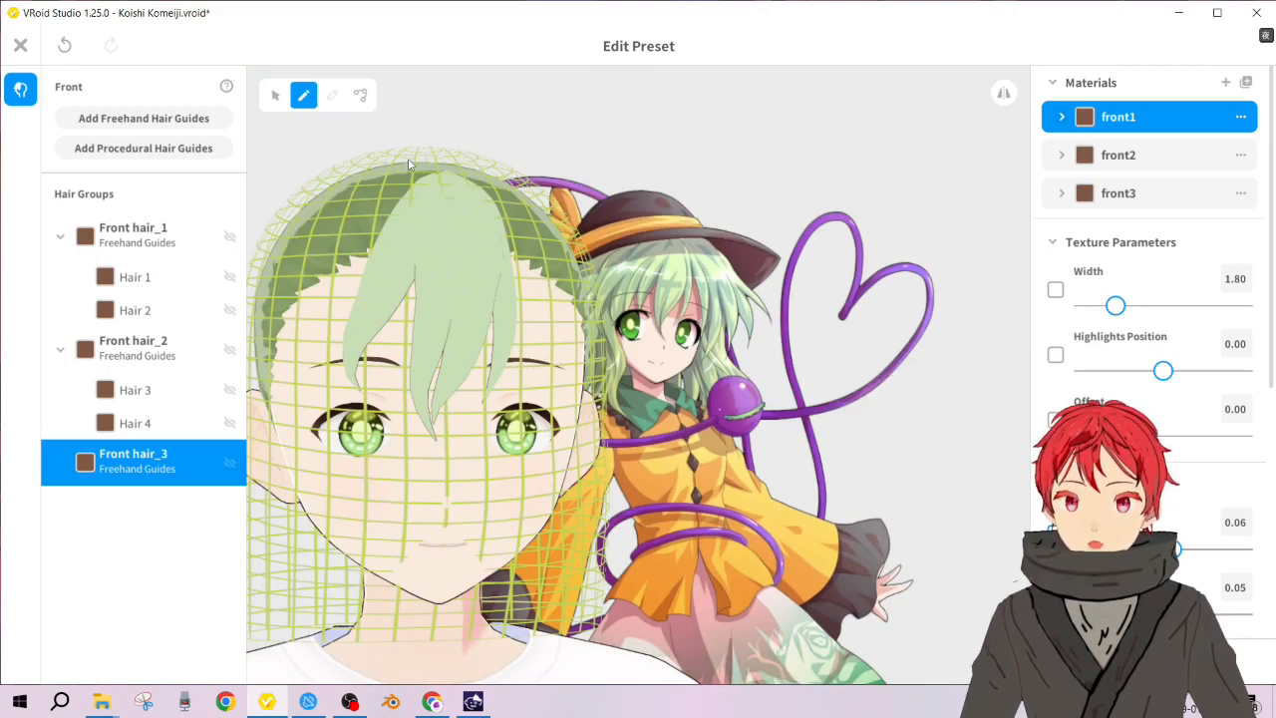
{"action": "mouse_move", "coordinate": [415, 162]}
{"action": "left_mouse_down"}
{"action": "mouse_move", "coordinate": [335, 337]}
{"action": "mouse_move", "coordinate": [317, 438]}
{"action": "left_mouse_up"}
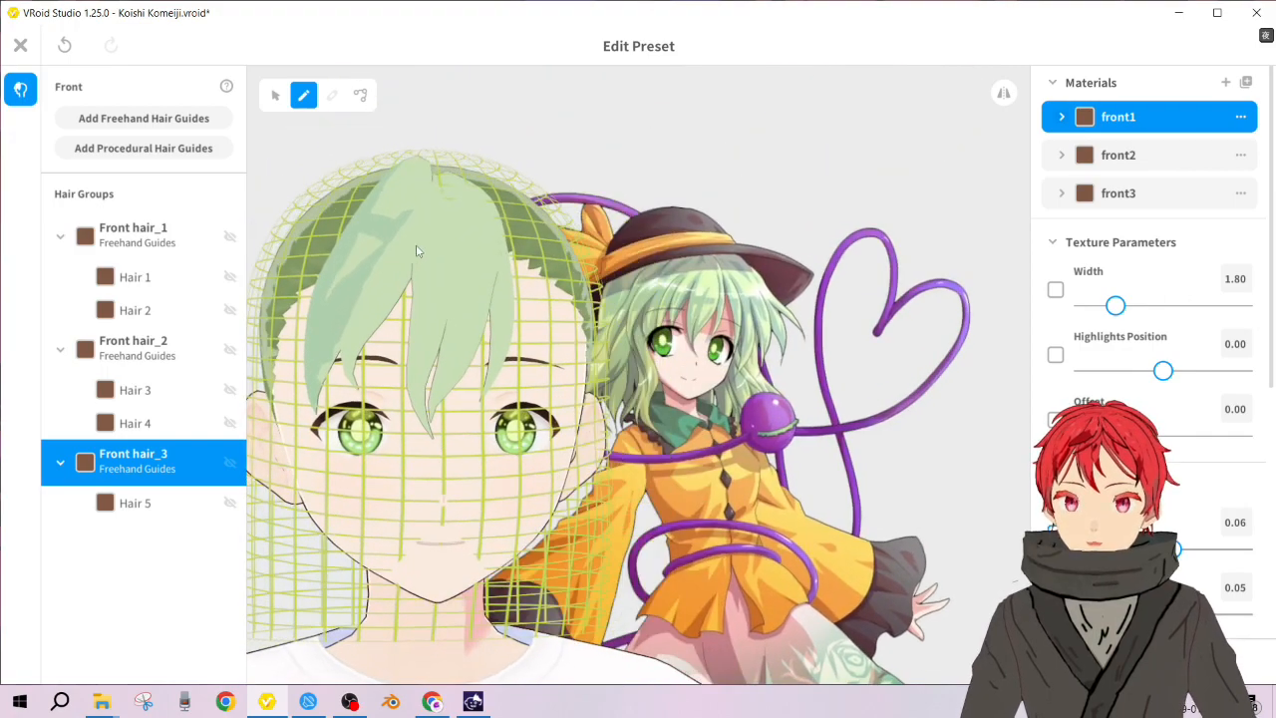
{"action": "mouse_move", "coordinate": [442, 278]}
{"action": "right_mouse_down"}
{"action": "mouse_move", "coordinate": [488, 276]}
{"action": "mouse_move", "coordinate": [446, 285]}
{"action": "right_mouse_up"}
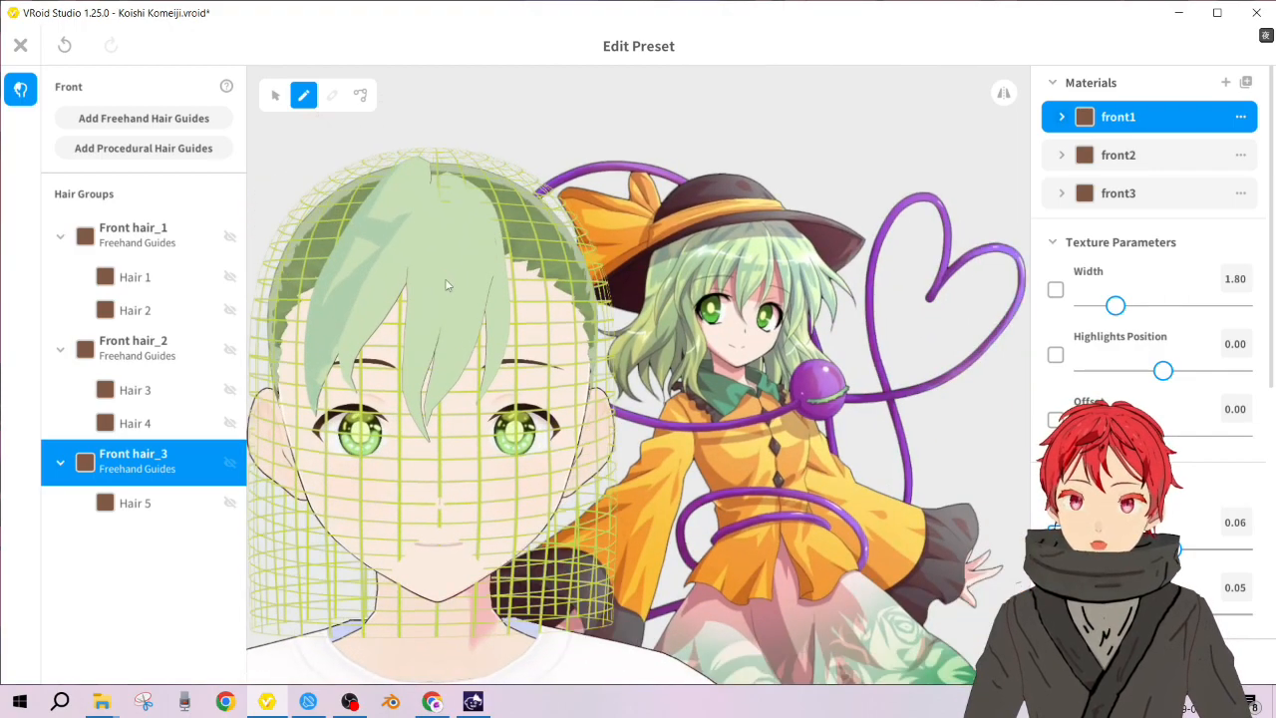
Step: Set the front3 material for the brush and for the whole Front hair_3 group
{"action": "left_click", "coordinate": [1154, 197]}
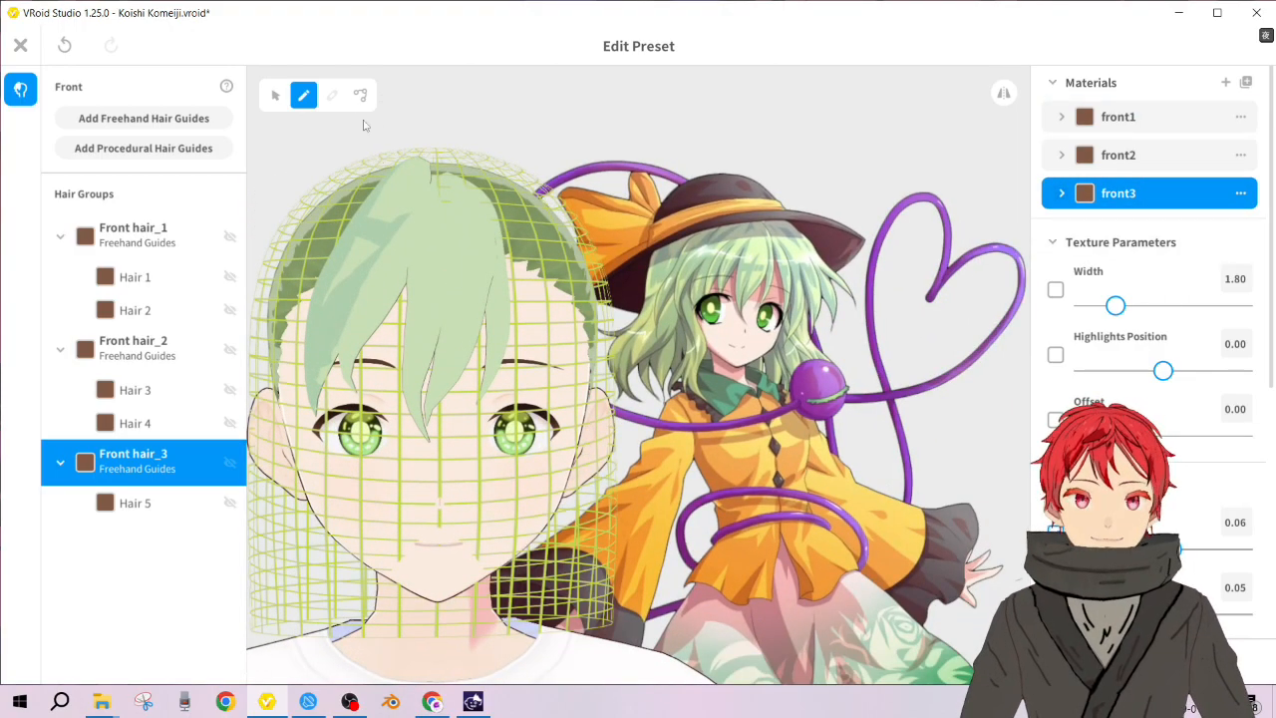
{"action": "left_click", "coordinate": [276, 96]}
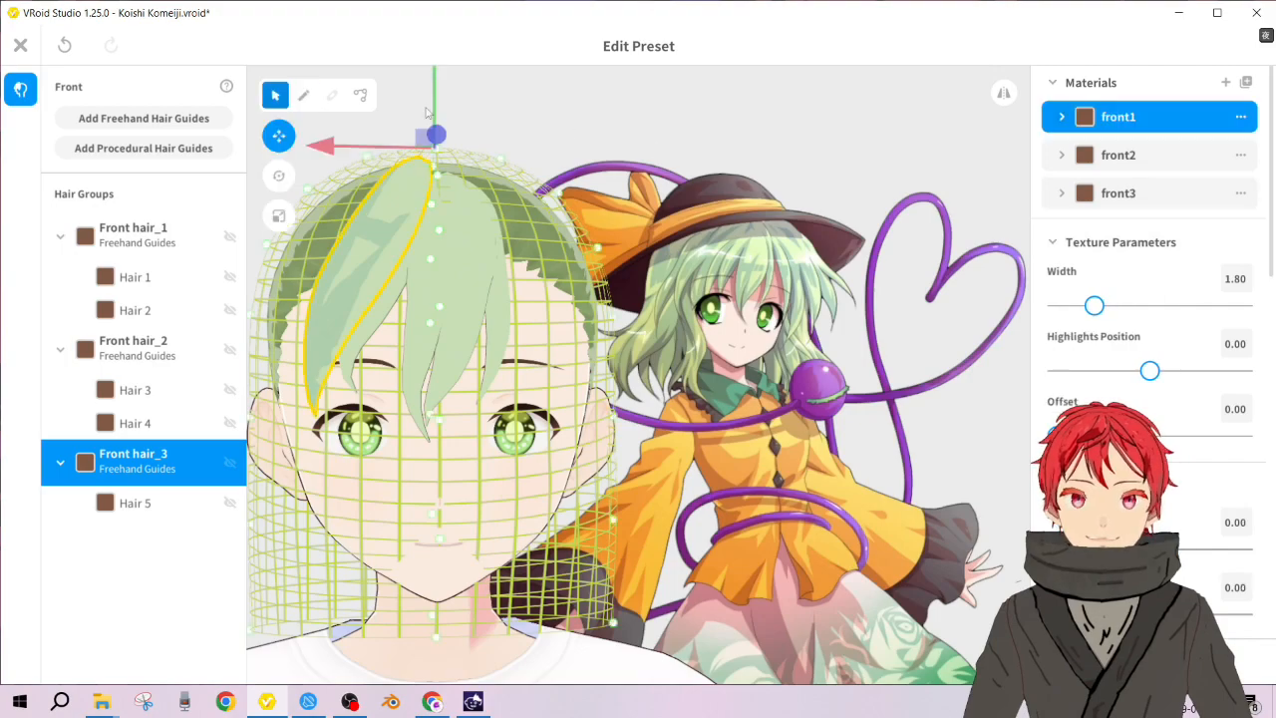
{"action": "left_click", "coordinate": [1176, 199]}
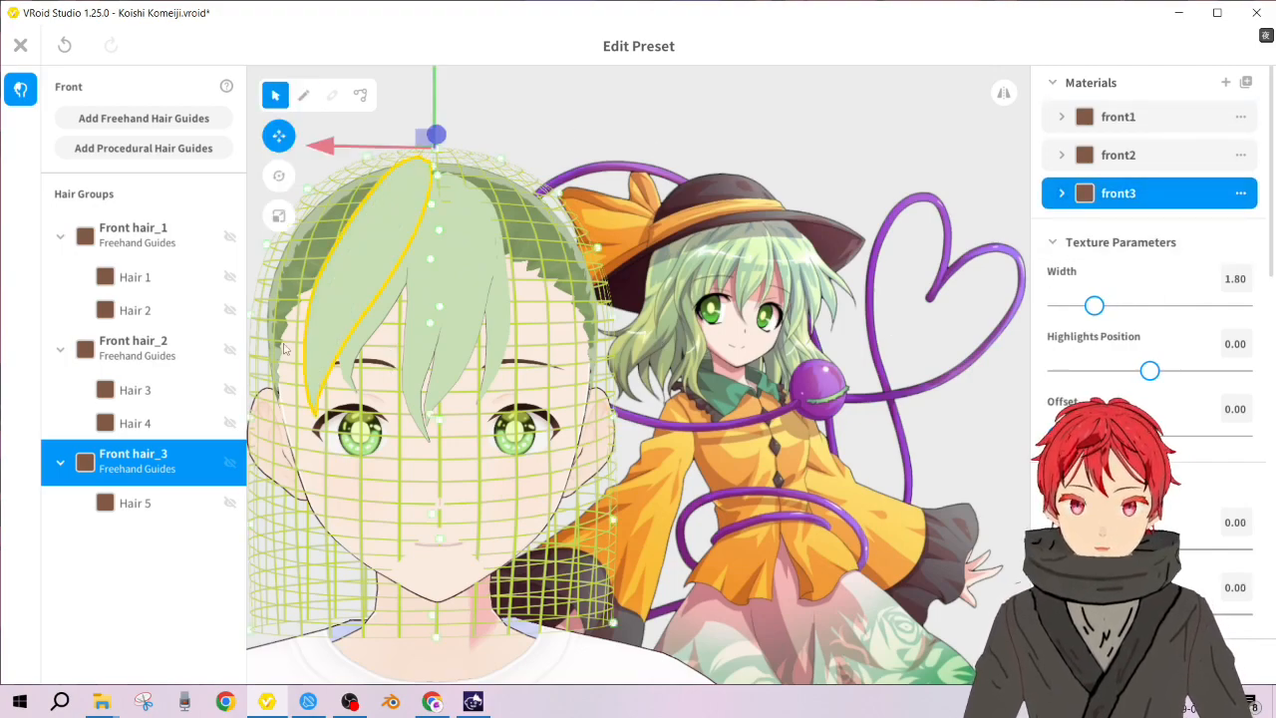
{"action": "left_click", "coordinate": [1061, 194]}
{"action": "left_click", "coordinate": [1077, 230]}
{"action": "left_click", "coordinate": [1078, 230]}
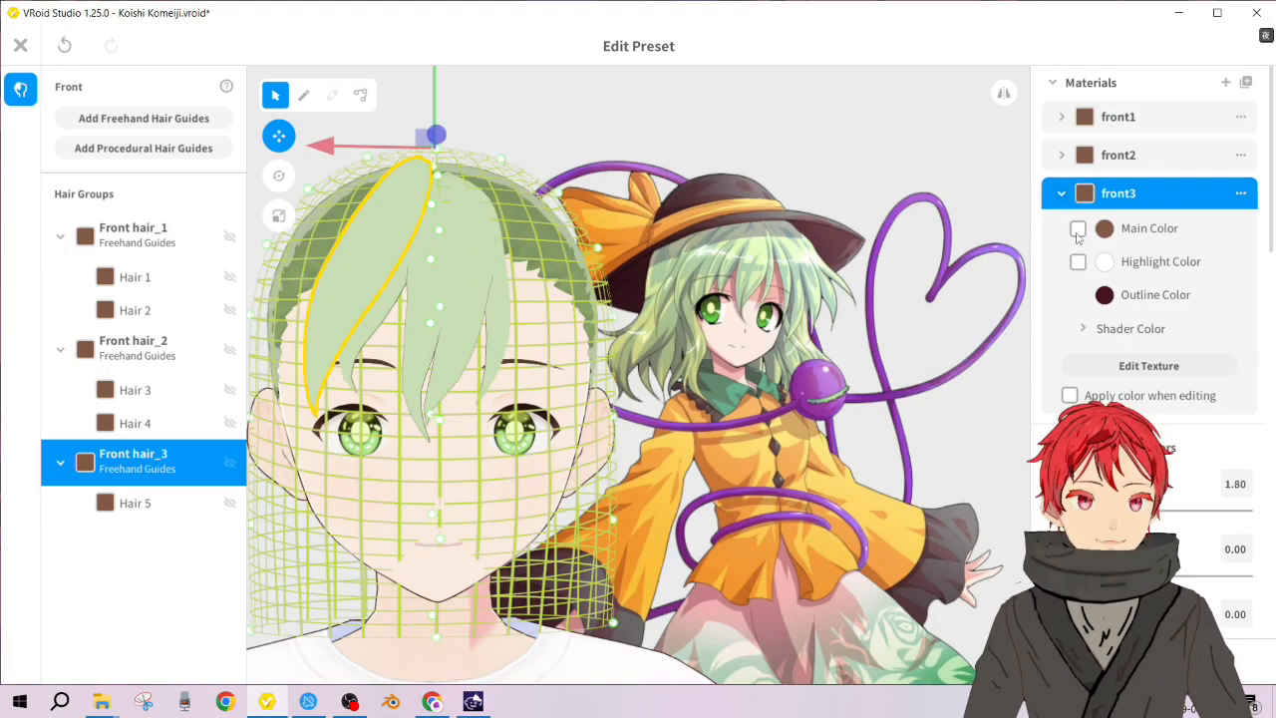
{"action": "left_click", "coordinate": [1078, 231]}
{"action": "left_click", "coordinate": [1077, 230]}
{"action": "scroll", "coordinate": [1076, 230], "scroll_direction": "down", "scroll_amount": 2}
{"action": "scroll", "coordinate": [1071, 214], "scroll_direction": "up", "scroll_amount": 2}
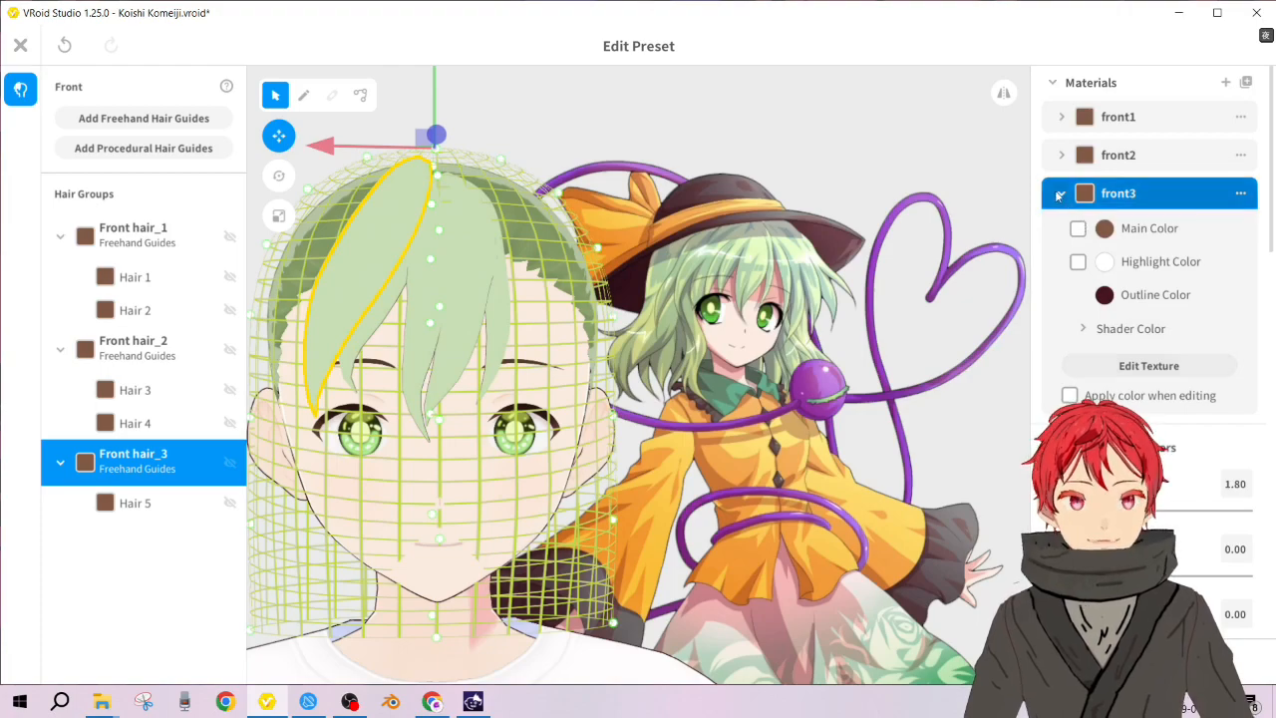
Step: Move the Front hair_3 guide mesh slightly back toward the head and check the bangs from the front
{"action": "left_click", "coordinate": [541, 115]}
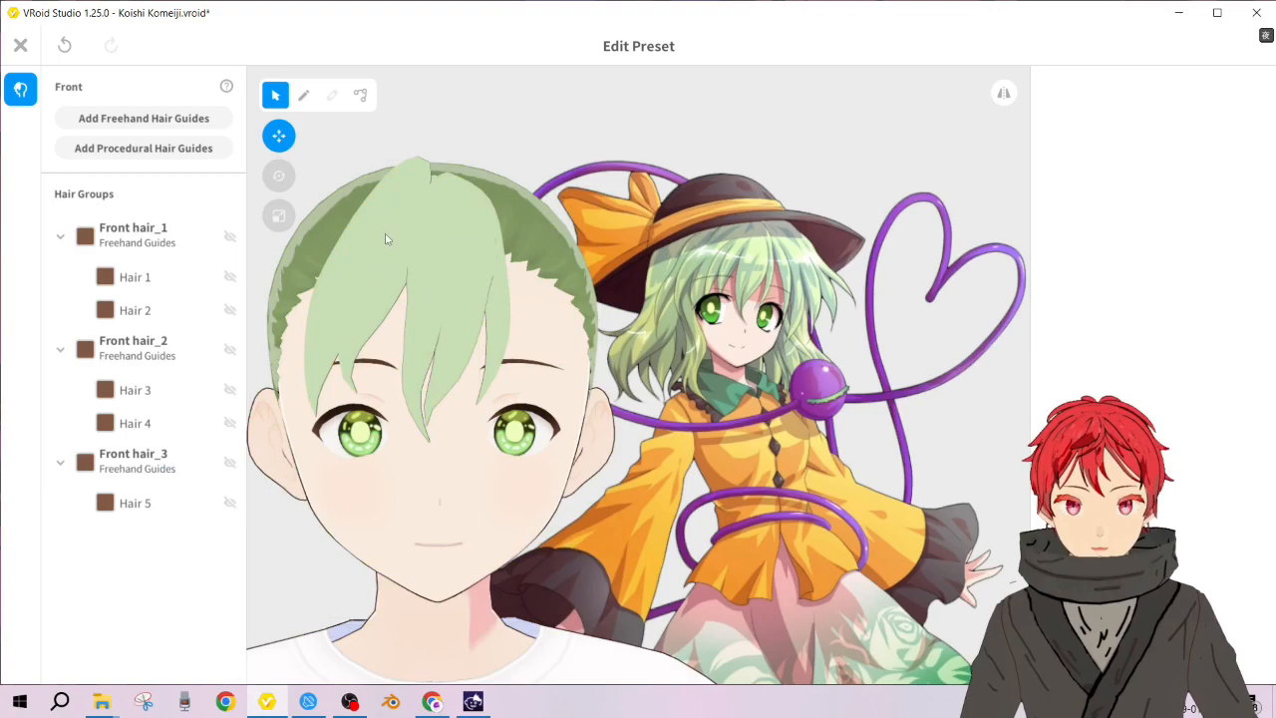
{"action": "left_click", "coordinate": [343, 305]}
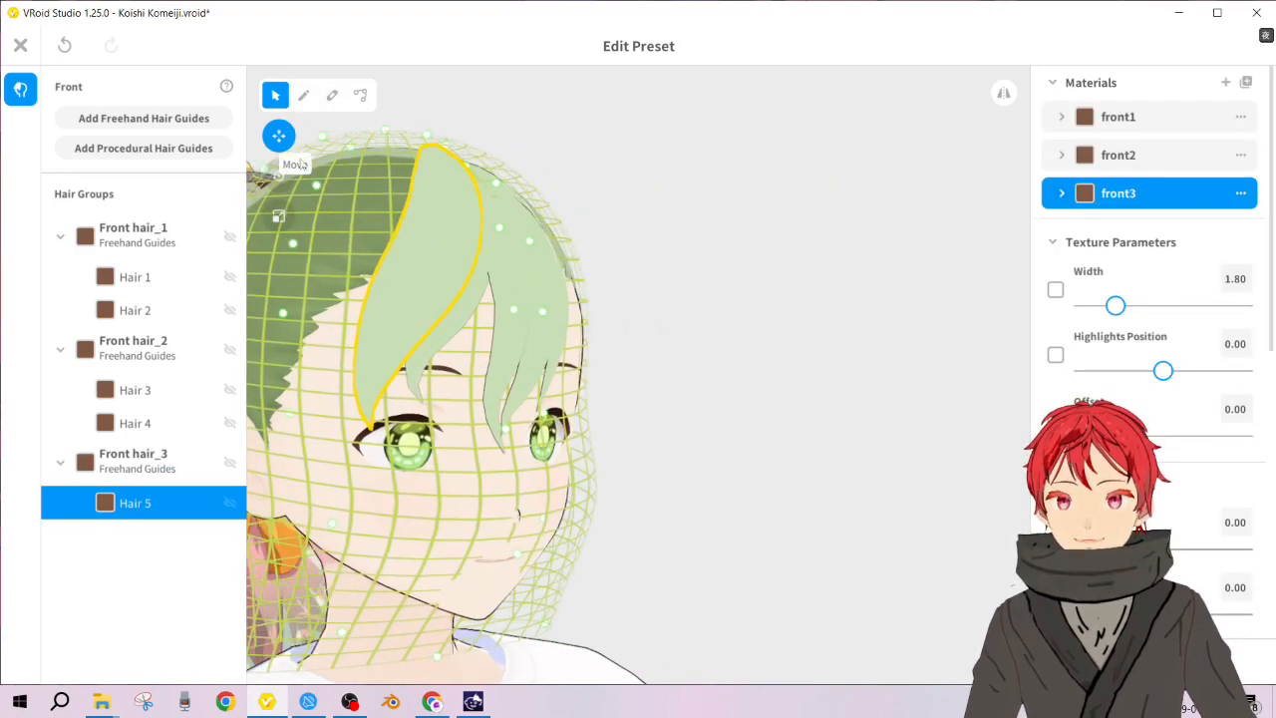
{"action": "left_click", "coordinate": [152, 458]}
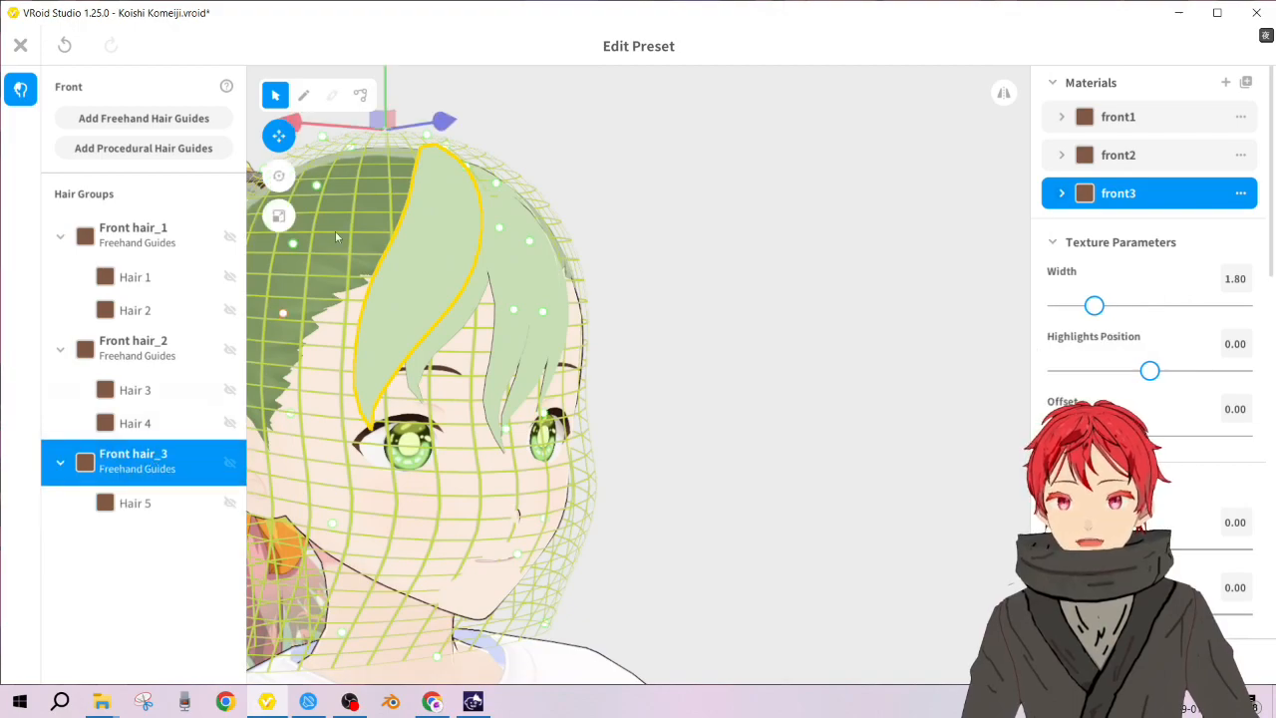
{"action": "left_click_drag", "start_coordinate": [430, 128], "coordinate": [428, 128]}
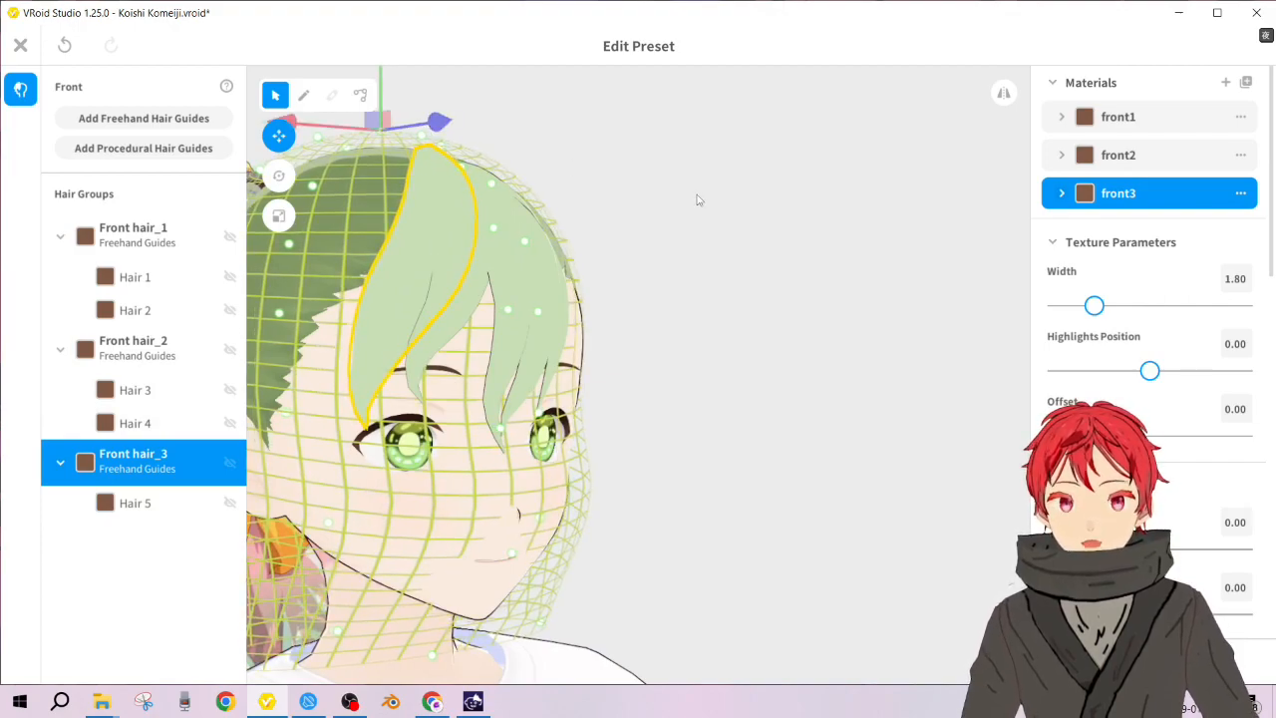
{"action": "left_click_drag", "start_coordinate": [699, 199], "coordinate": [555, 296]}
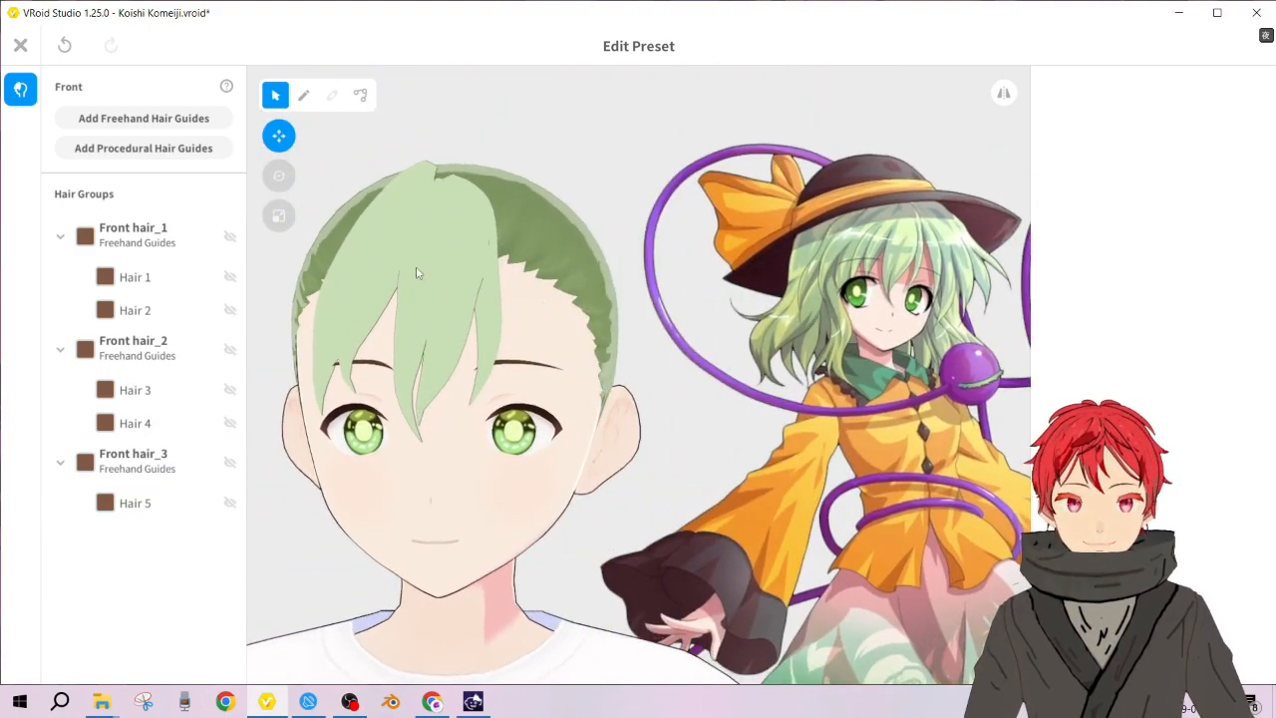
{"action": "mouse_move", "coordinate": [565, 313]}
{"action": "right_mouse_down"}
{"action": "mouse_move", "coordinate": [502, 313]}
{"action": "mouse_move", "coordinate": [555, 321]}
{"action": "mouse_move", "coordinate": [574, 309]}
{"action": "right_mouse_up"}
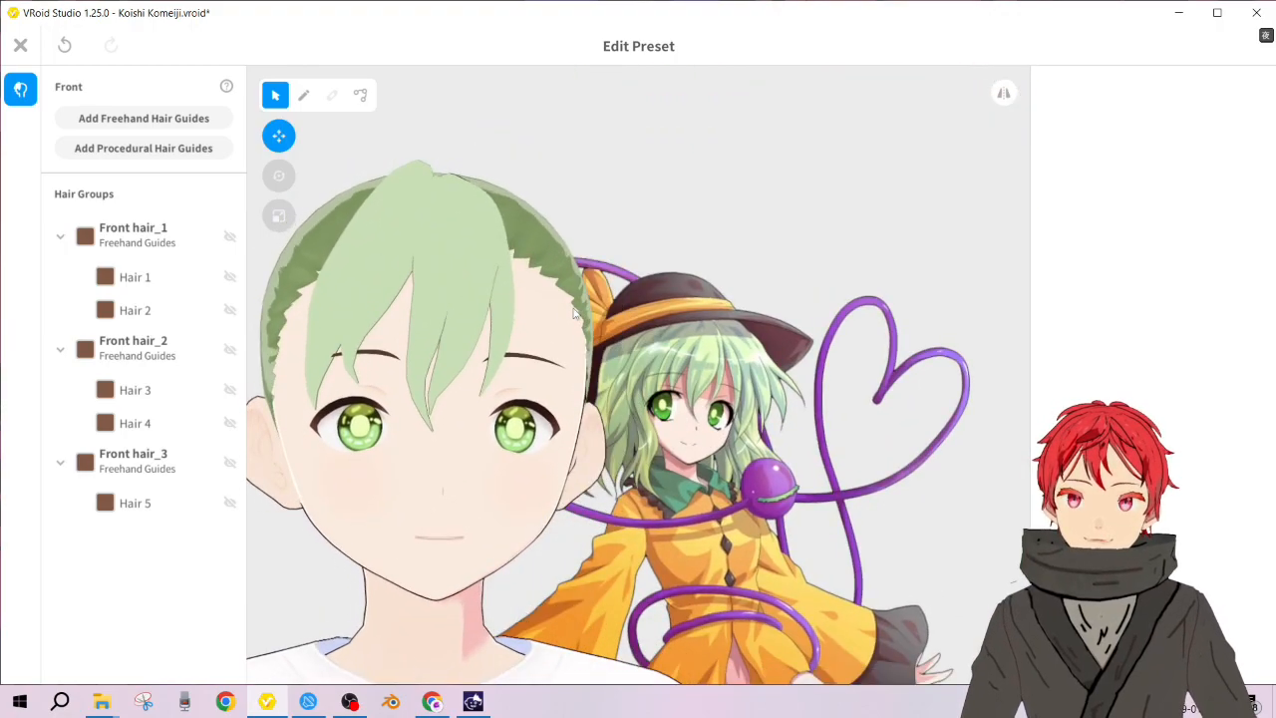
{"action": "right_click_drag", "start_coordinate": [475, 280], "coordinate": [476, 289]}
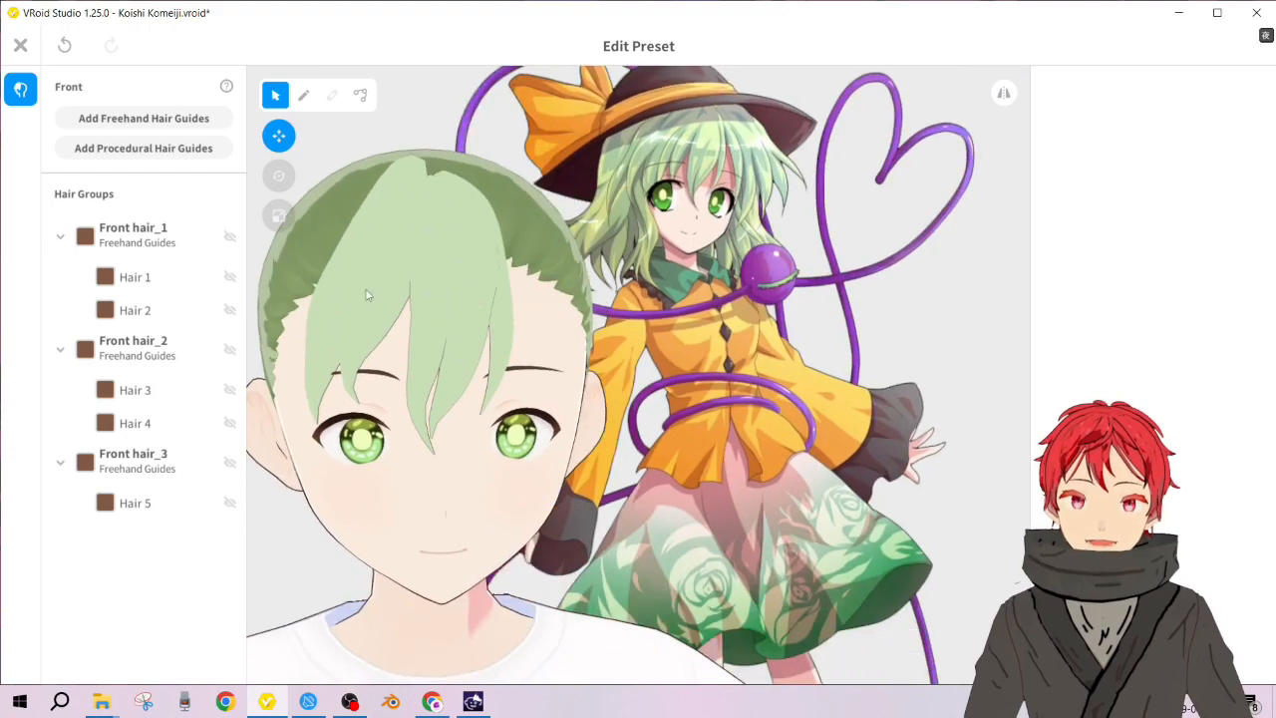
Step: Set the Hair 5 strand's texture width to 1.00 and its hair width to 0.04
{"action": "left_click", "coordinate": [340, 358]}
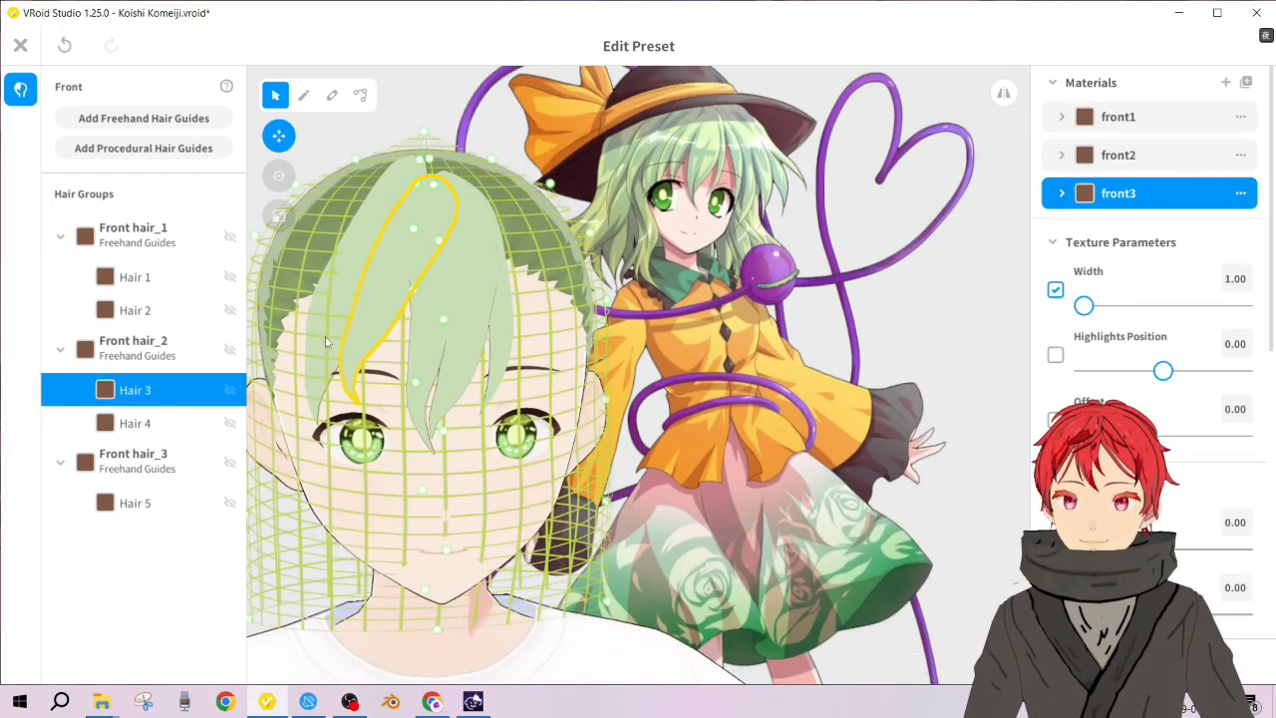
{"action": "left_click", "coordinate": [329, 341]}
{"action": "scroll", "coordinate": [1247, 427], "scroll_direction": "down", "scroll_amount": 1}
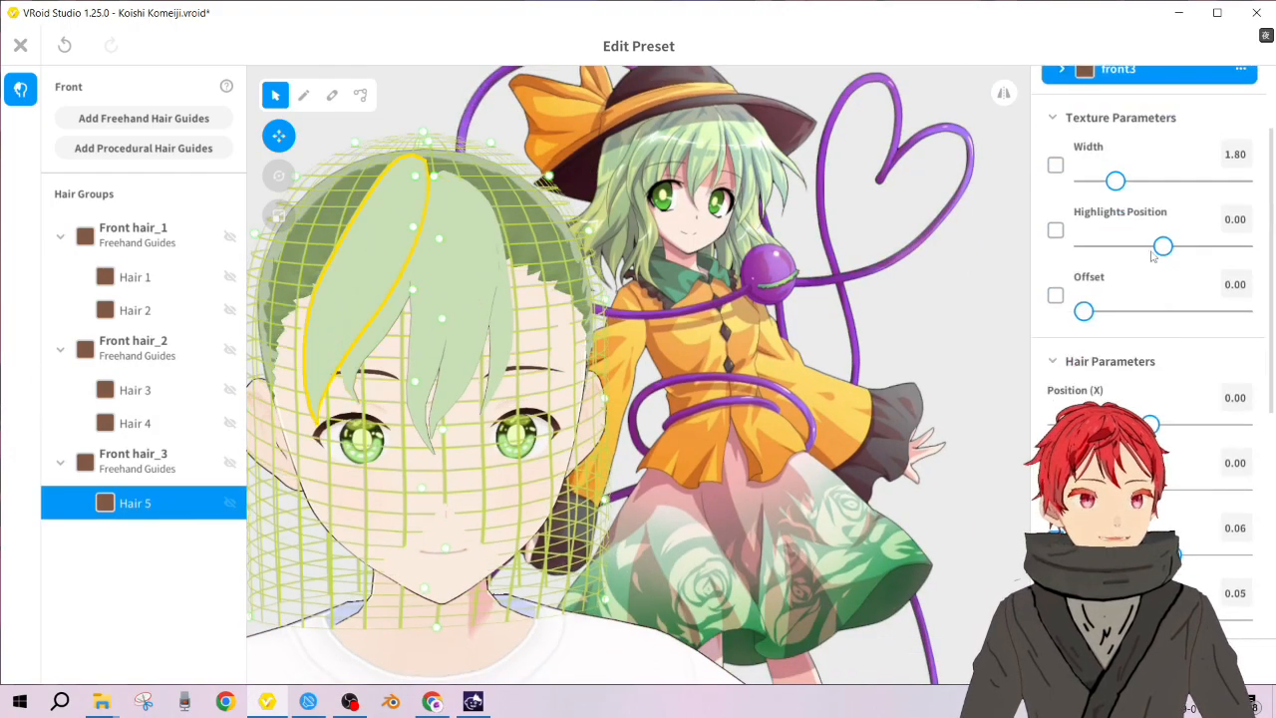
{"action": "left_click_drag", "start_coordinate": [1116, 189], "coordinate": [1084, 182]}
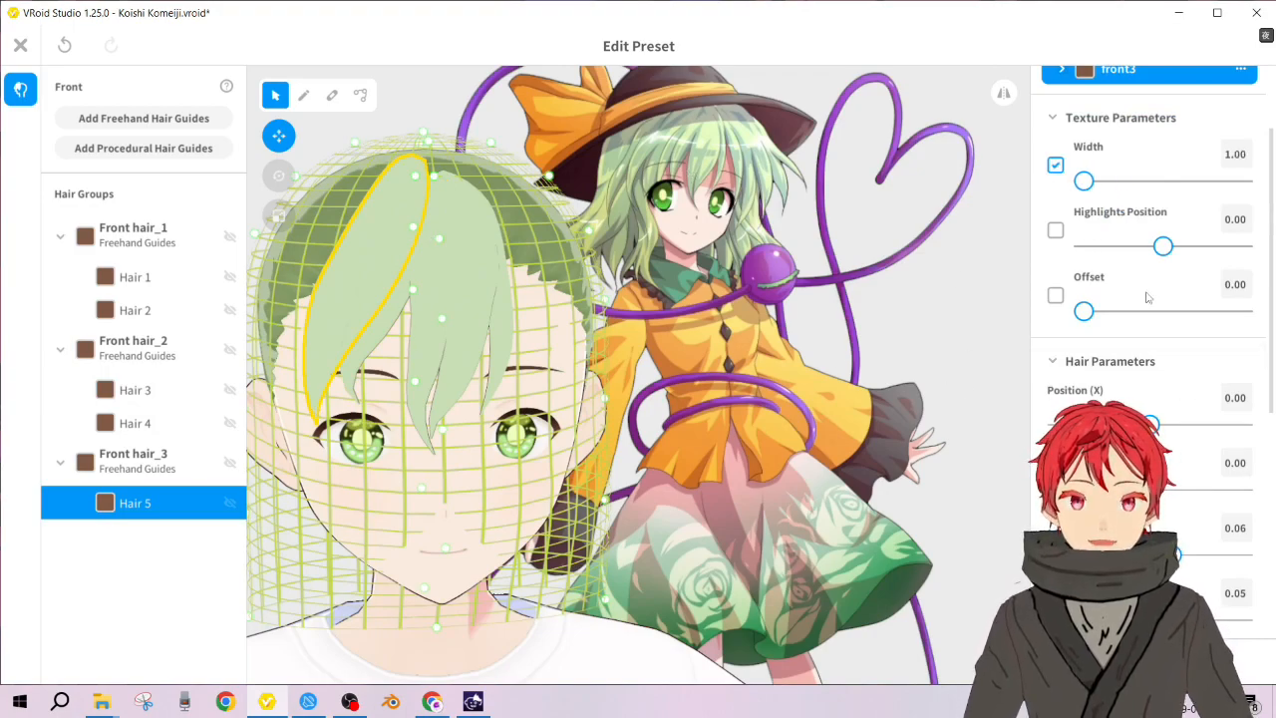
{"action": "left_click_drag", "start_coordinate": [1171, 554], "coordinate": [1159, 554]}
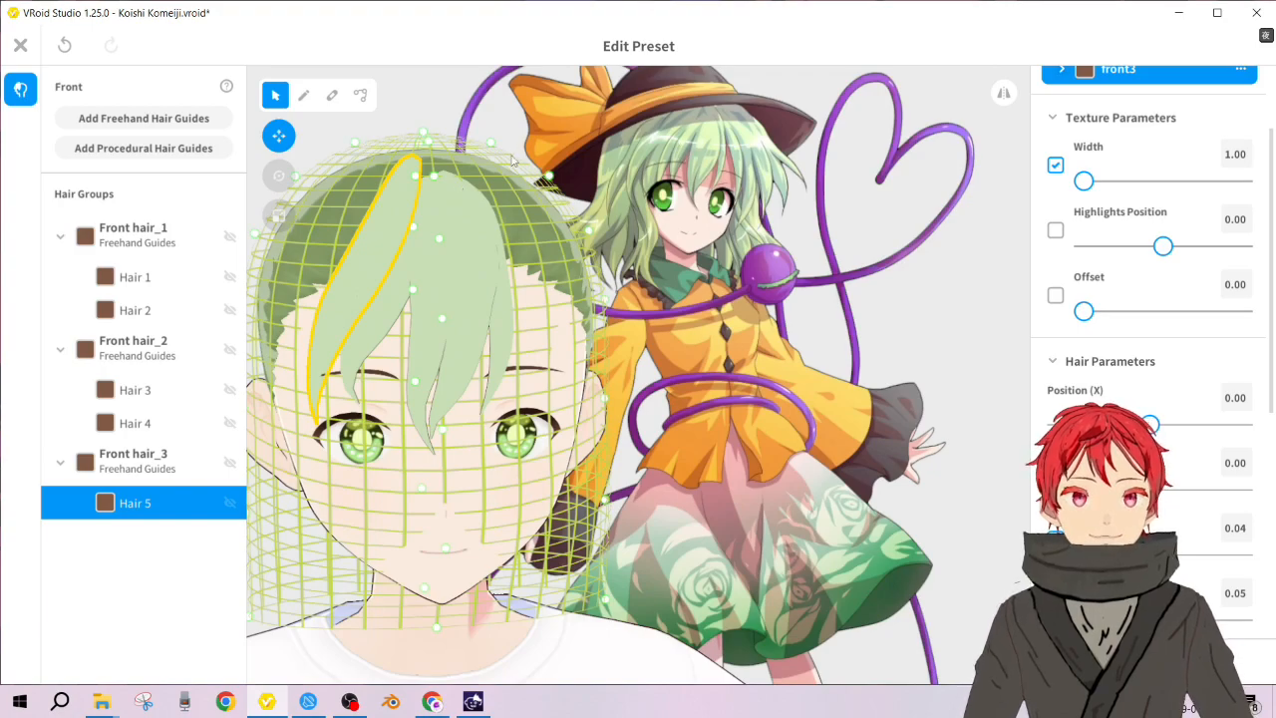
Step: Try to broaden the root of the Hair 5 strand through its shape curve, and undo the change
{"action": "scroll", "coordinate": [1260, 538], "scroll_direction": "down", "scroll_amount": 5}
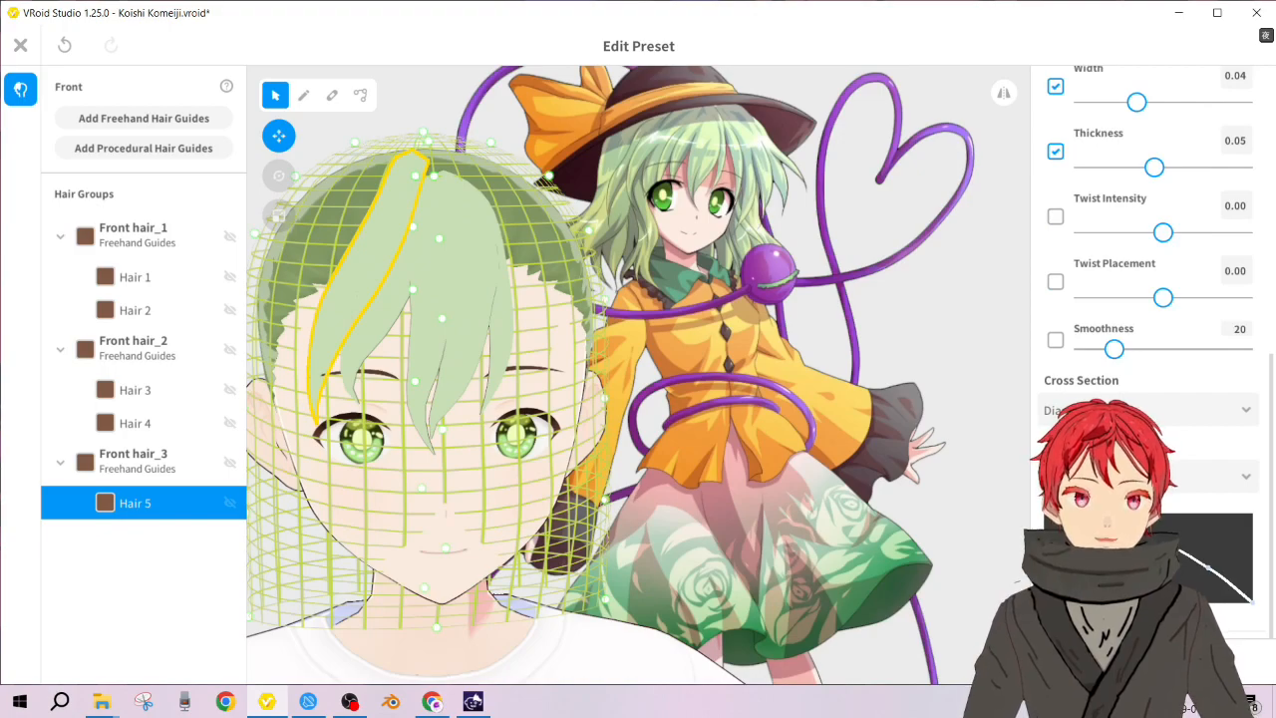
{"action": "left_click", "coordinate": [843, 259]}
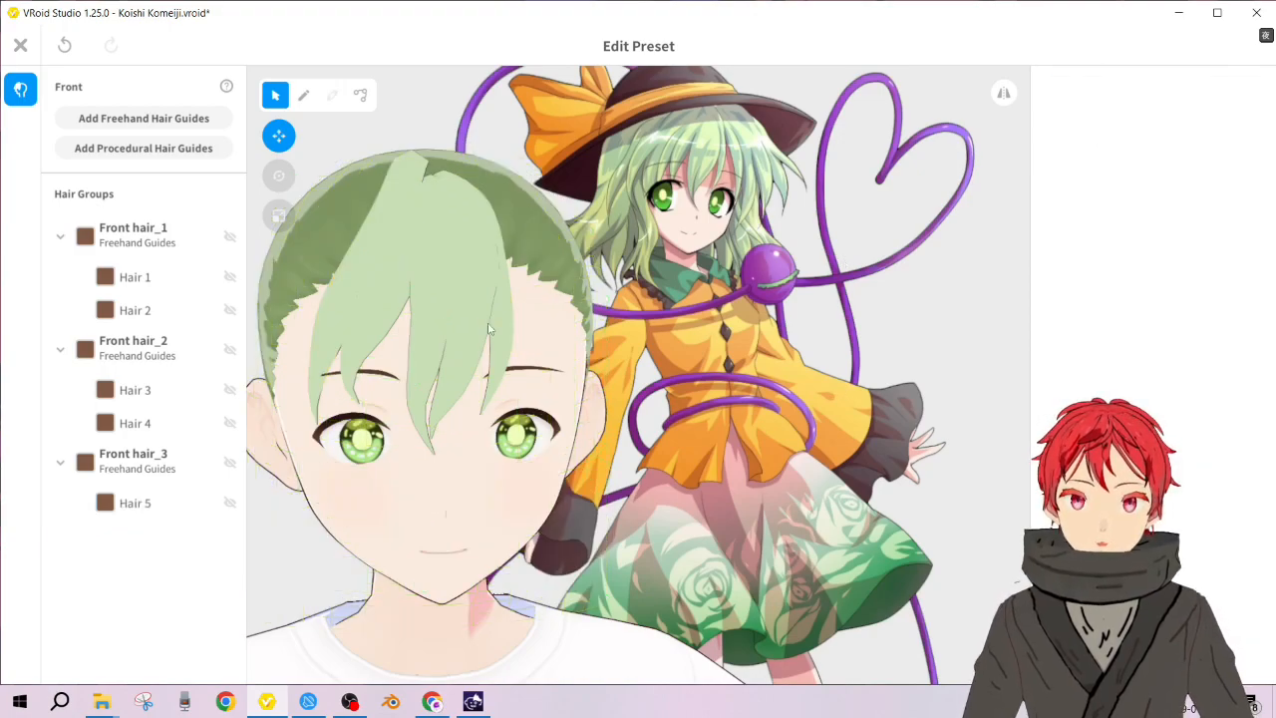
{"action": "left_click", "coordinate": [337, 294]}
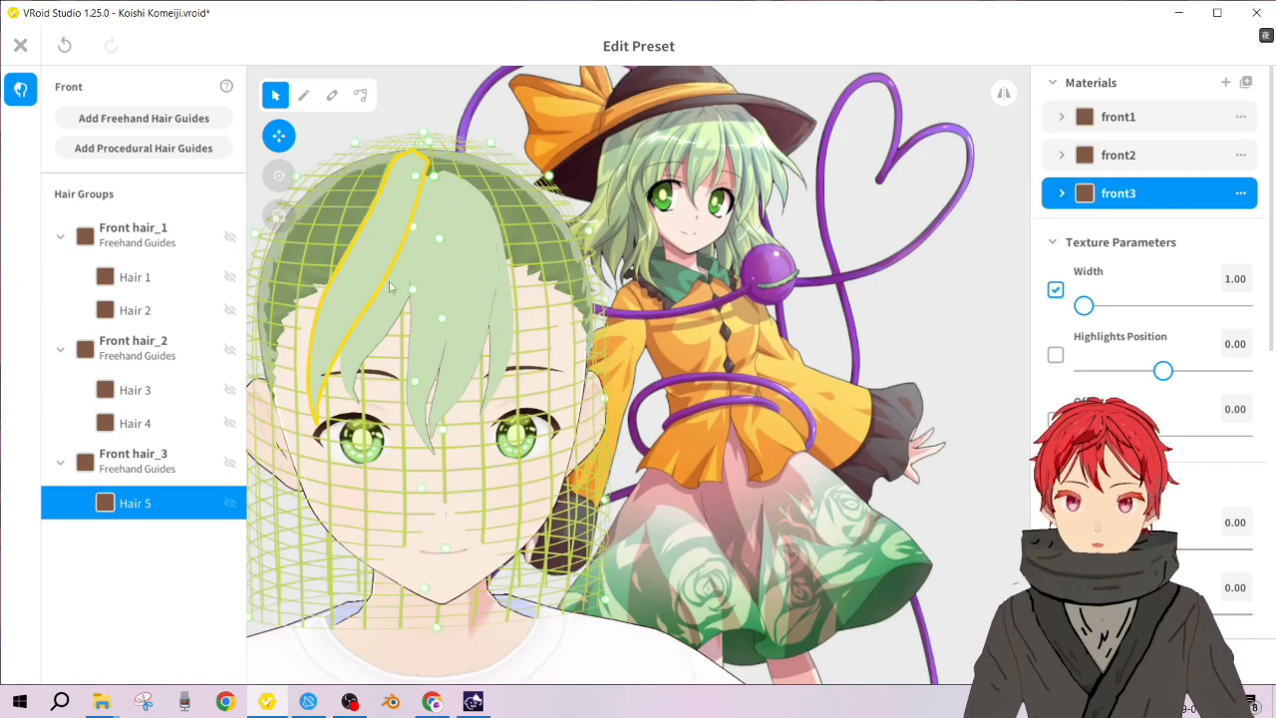
{"action": "scroll", "coordinate": [1170, 486], "scroll_direction": "down", "scroll_amount": 3}
{"action": "key", "text": "ctrl+z"}
{"action": "left_click", "coordinate": [418, 113]}
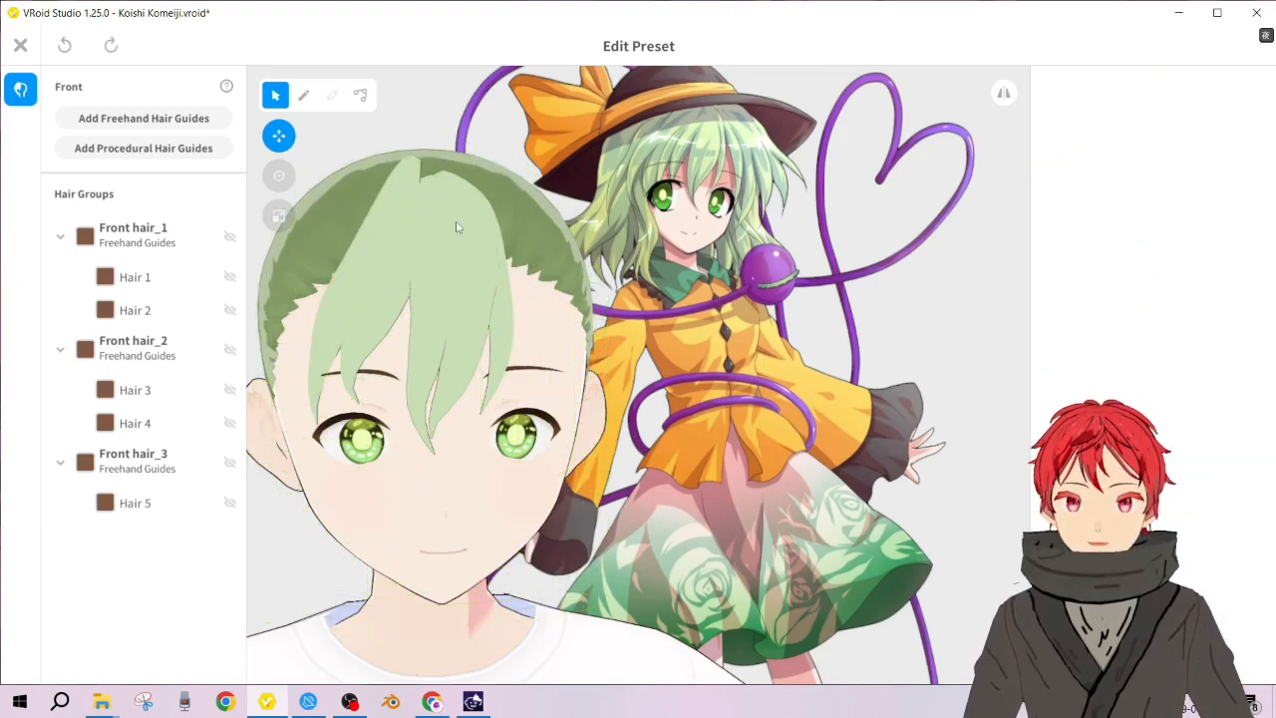
Step: Snap the camera to the front body position with VRoidXYTool and inspect the front hair up close
{"action": "left_click", "coordinate": [354, 278]}
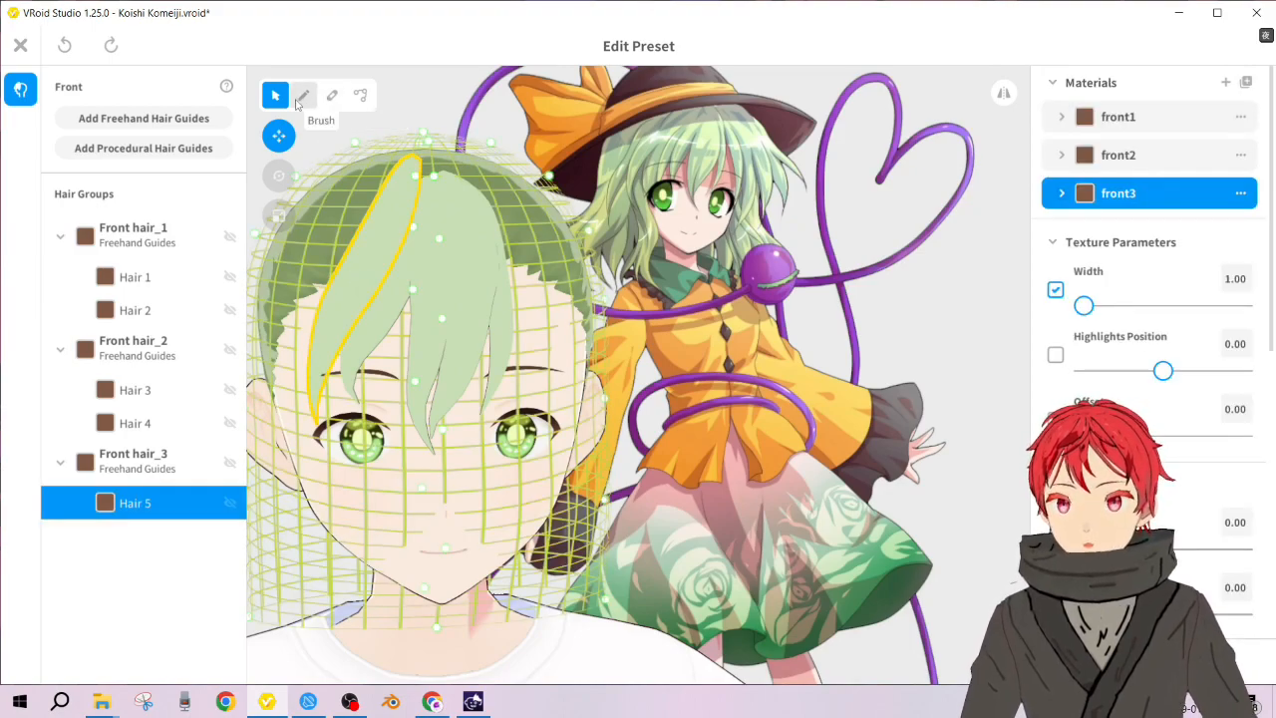
{"action": "left_click", "coordinate": [368, 439]}
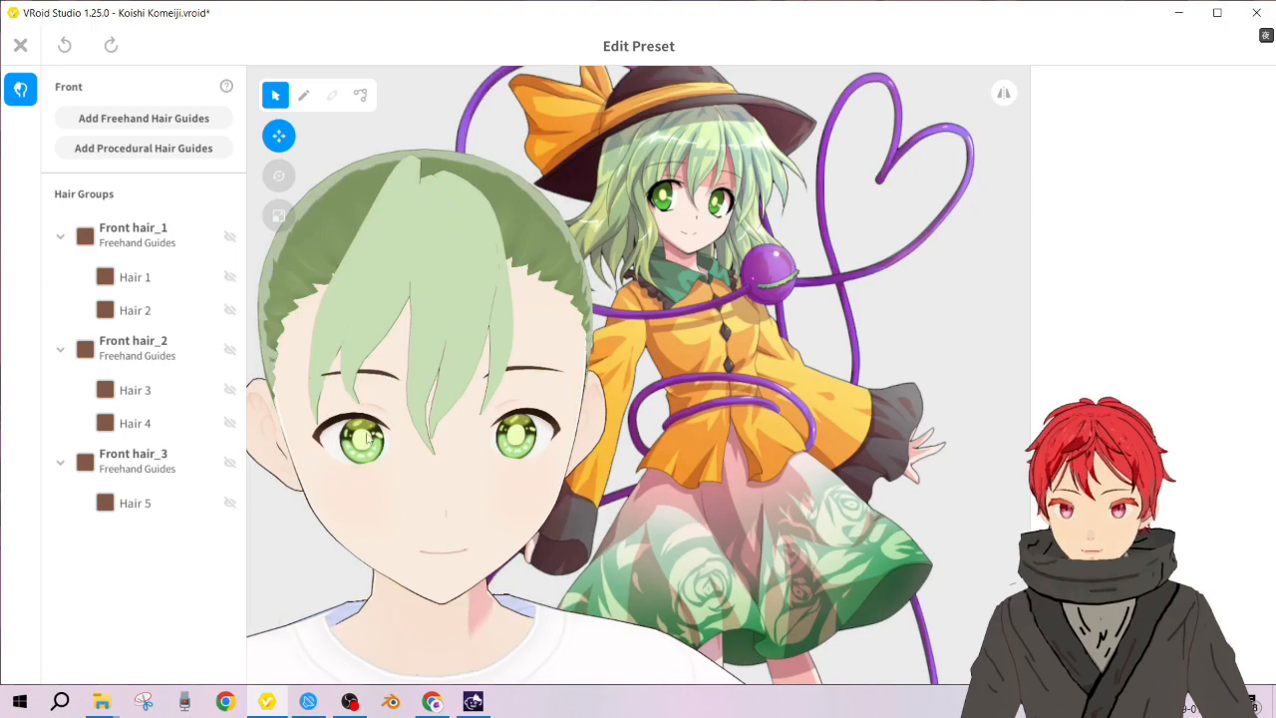
{"action": "right_click_drag", "start_coordinate": [365, 442], "coordinate": [474, 429]}
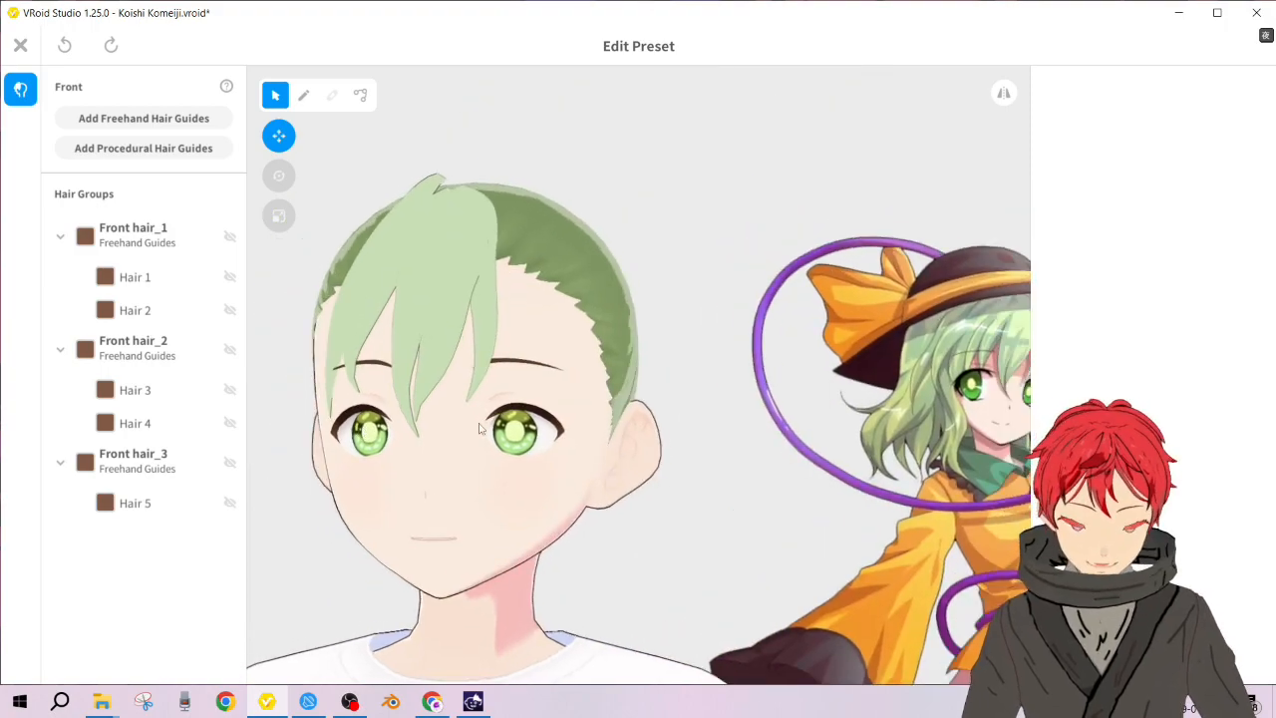
{"action": "key", "text": "Tab"}
{"action": "left_click", "coordinate": [918, 259]}
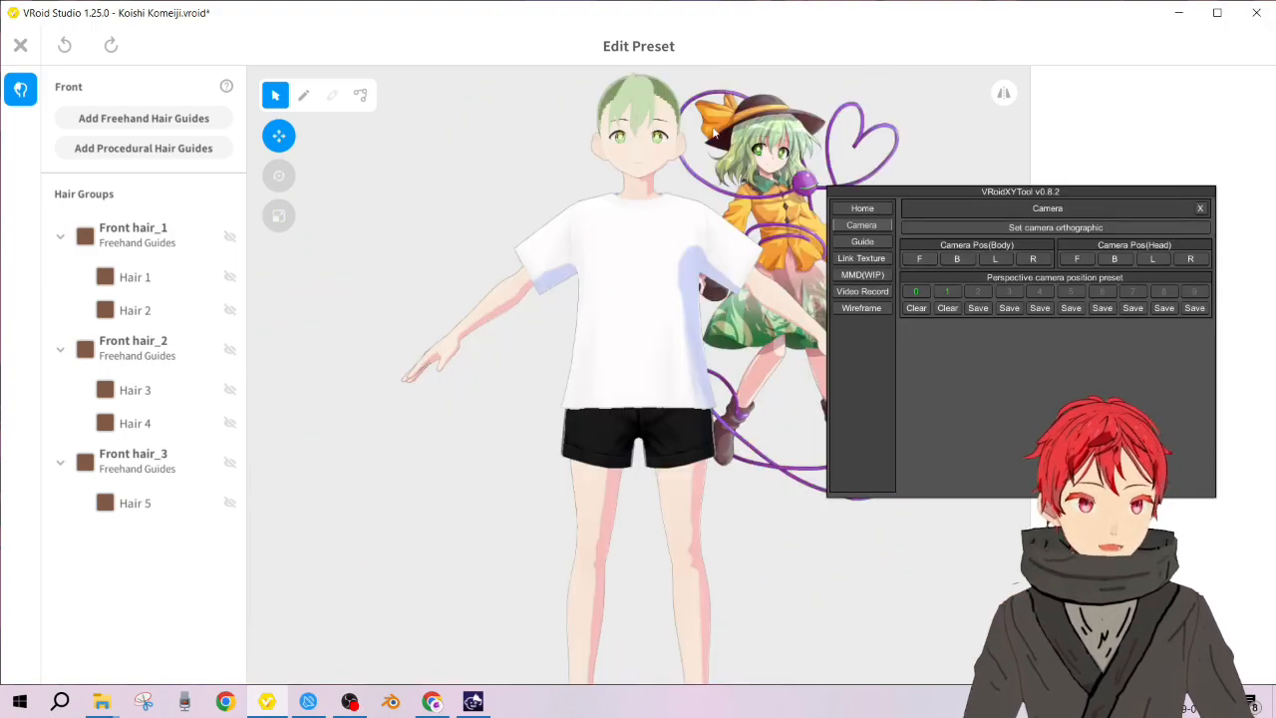
{"action": "scroll", "coordinate": [713, 130], "scroll_direction": "up", "scroll_amount": 10}
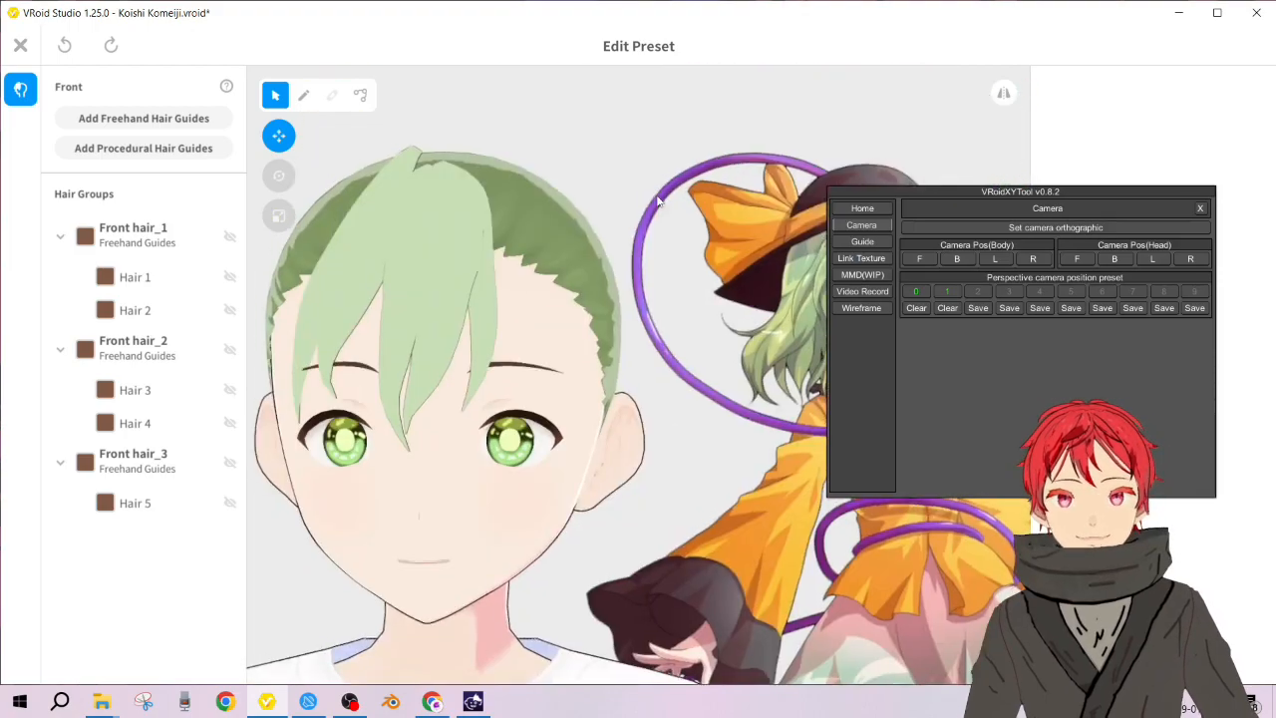
{"action": "scroll", "coordinate": [658, 199], "scroll_direction": "up", "scroll_amount": 3}
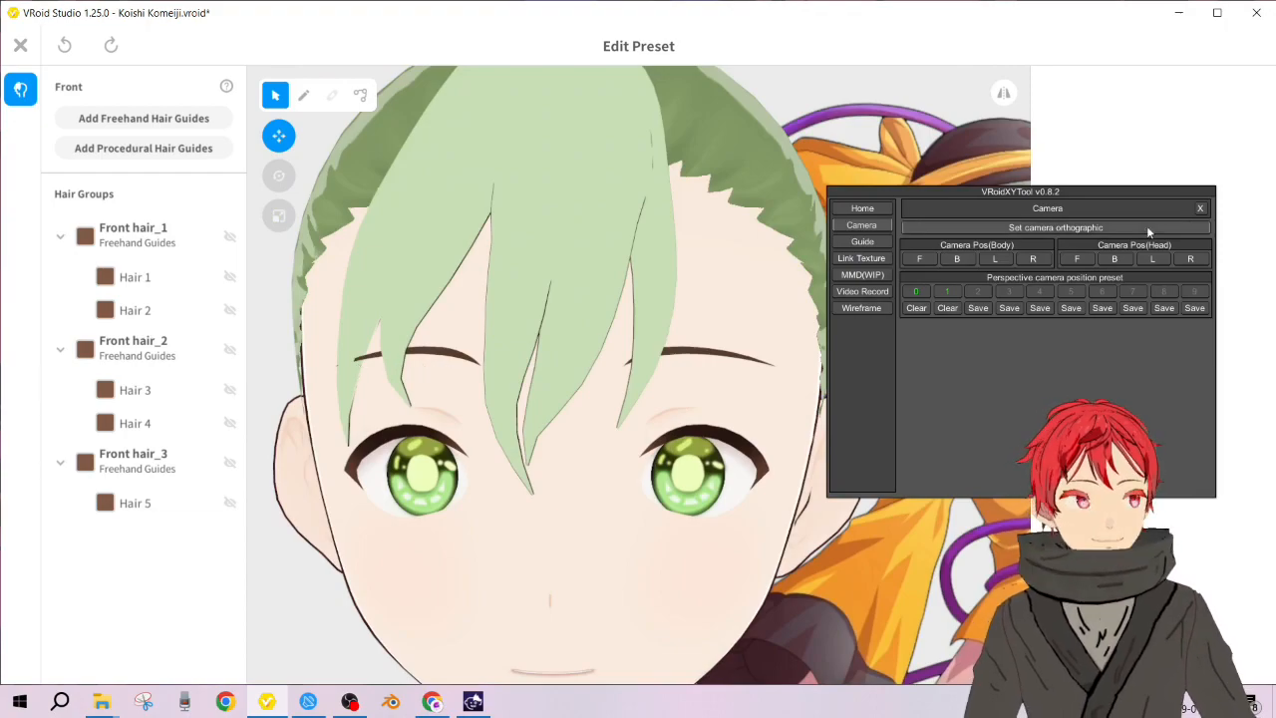
Step: Open the floating VRoidXYTool camera window and place it above the model's face
{"action": "key", "text": "Tab"}
{"action": "key", "text": "Tab"}
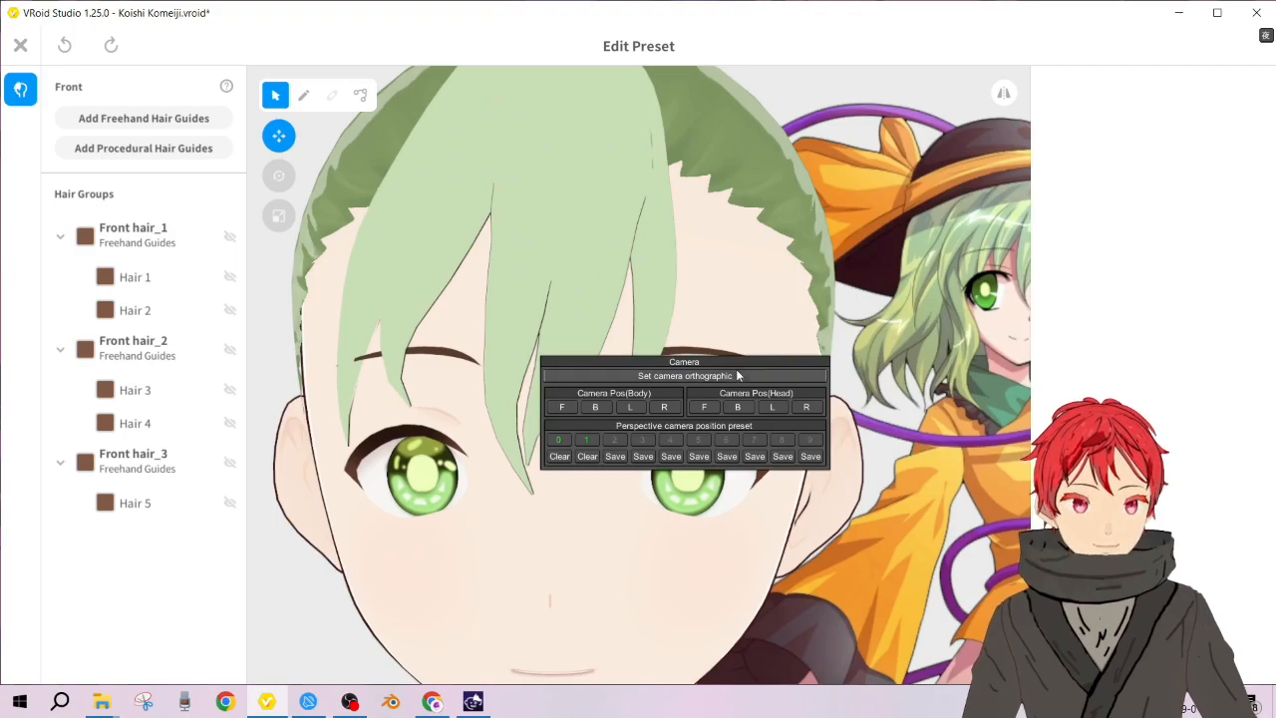
{"action": "key", "text": "Tab"}
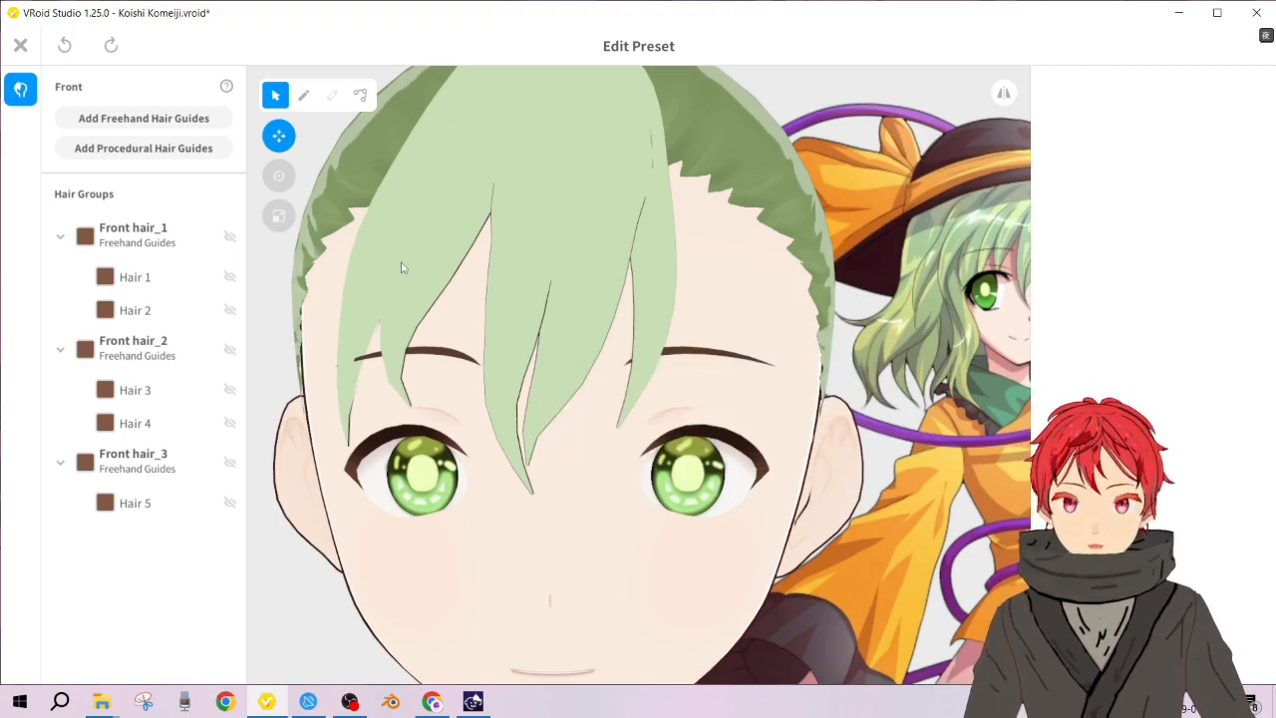
{"action": "left_click", "coordinate": [643, 309]}
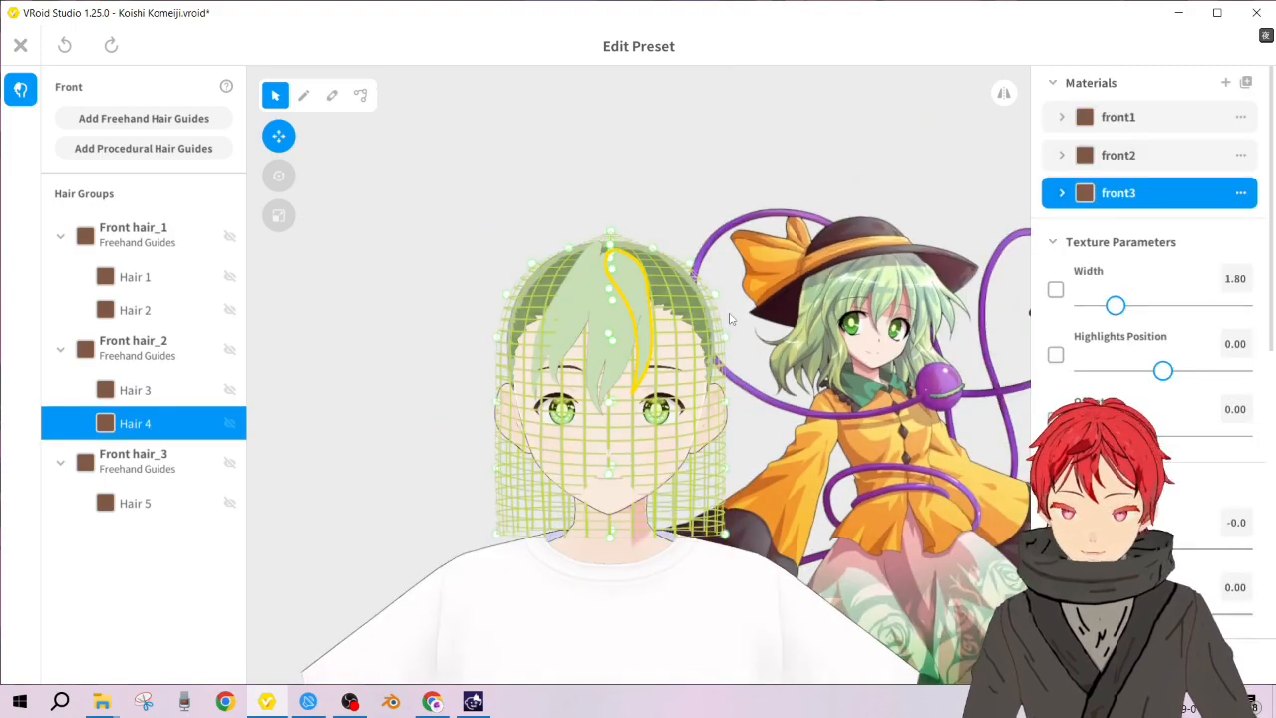
{"action": "key", "text": "Tab"}
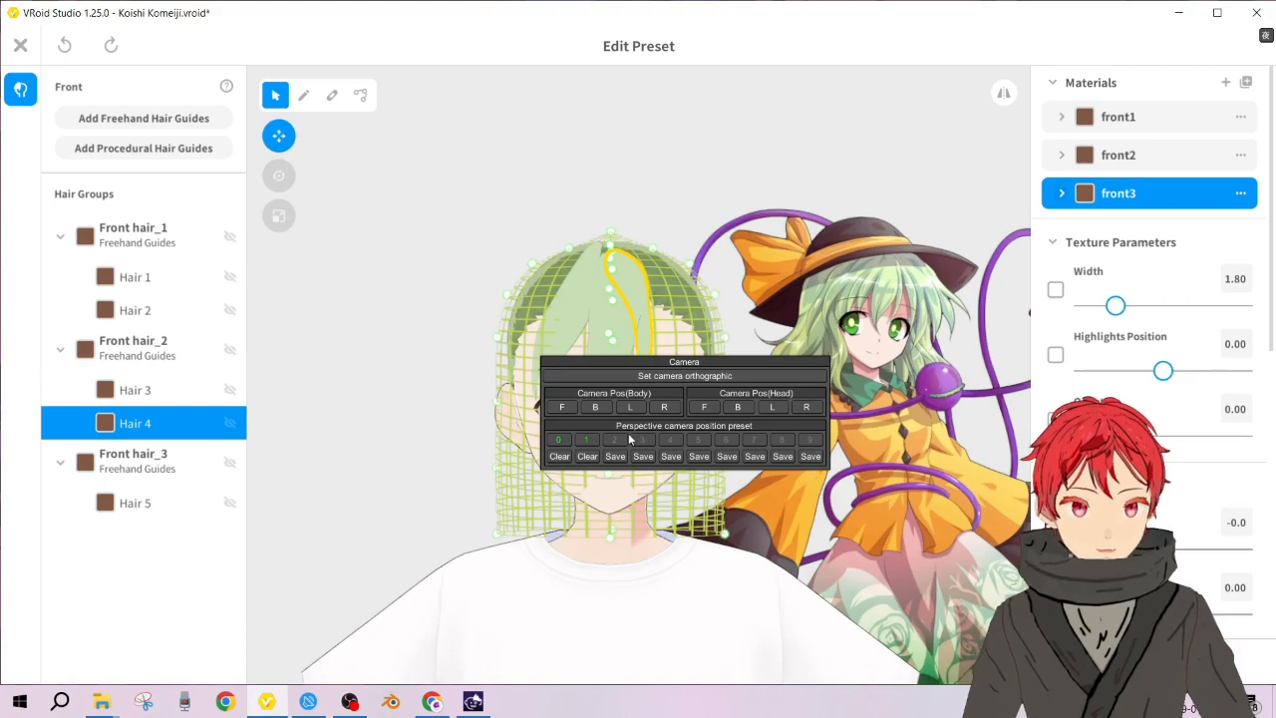
{"action": "left_click_drag", "start_coordinate": [719, 372], "coordinate": [730, 167]}
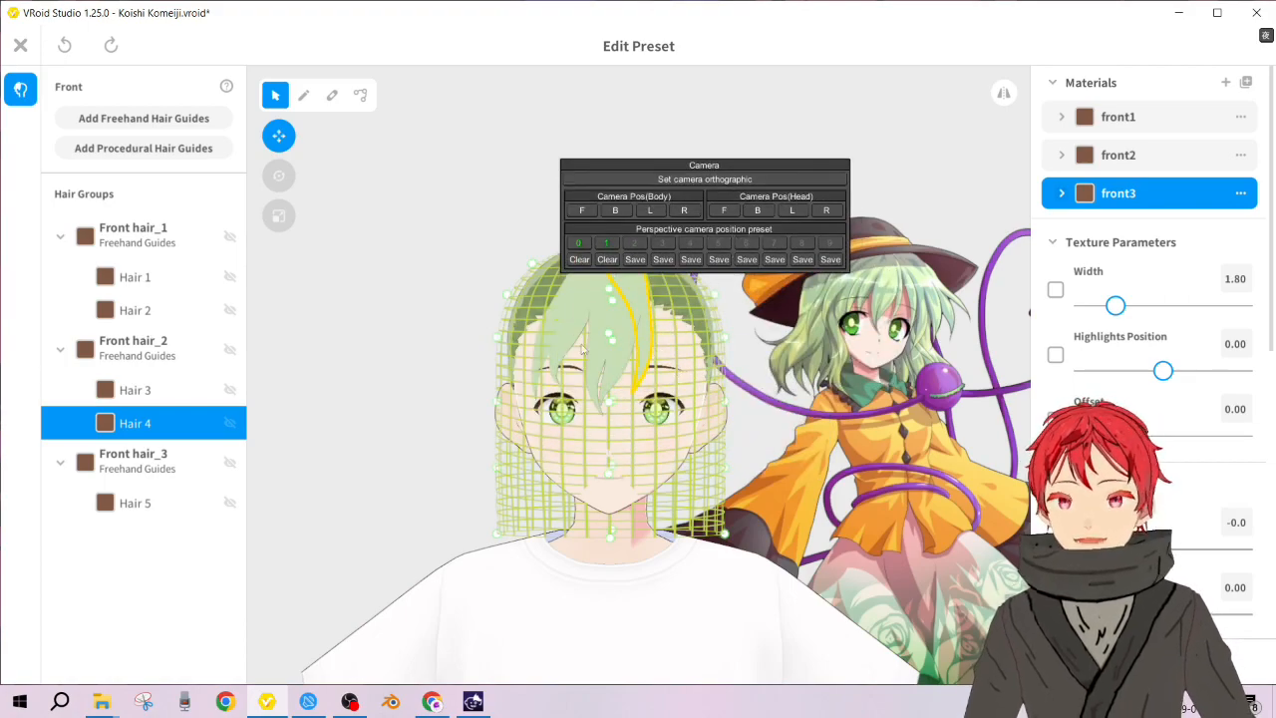
Step: View the head with the orthographic camera, and return the camera to perspective
{"action": "left_click", "coordinate": [722, 180]}
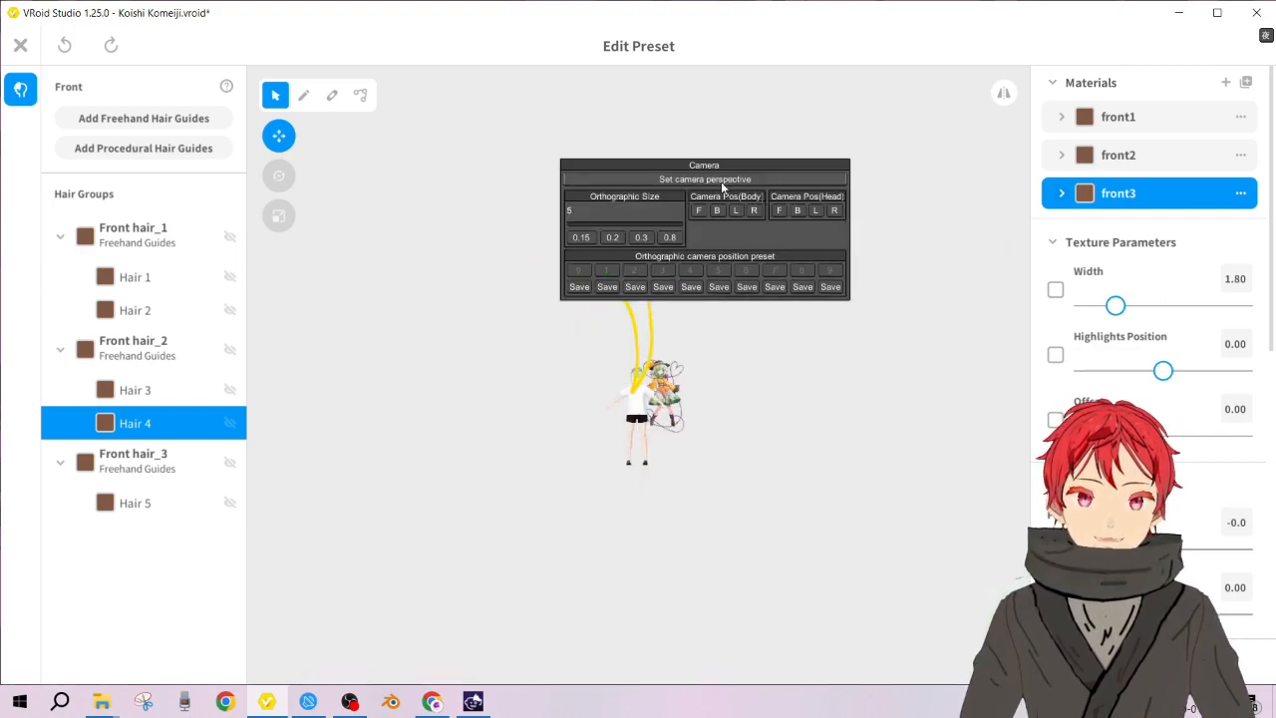
{"action": "left_click", "coordinate": [754, 377]}
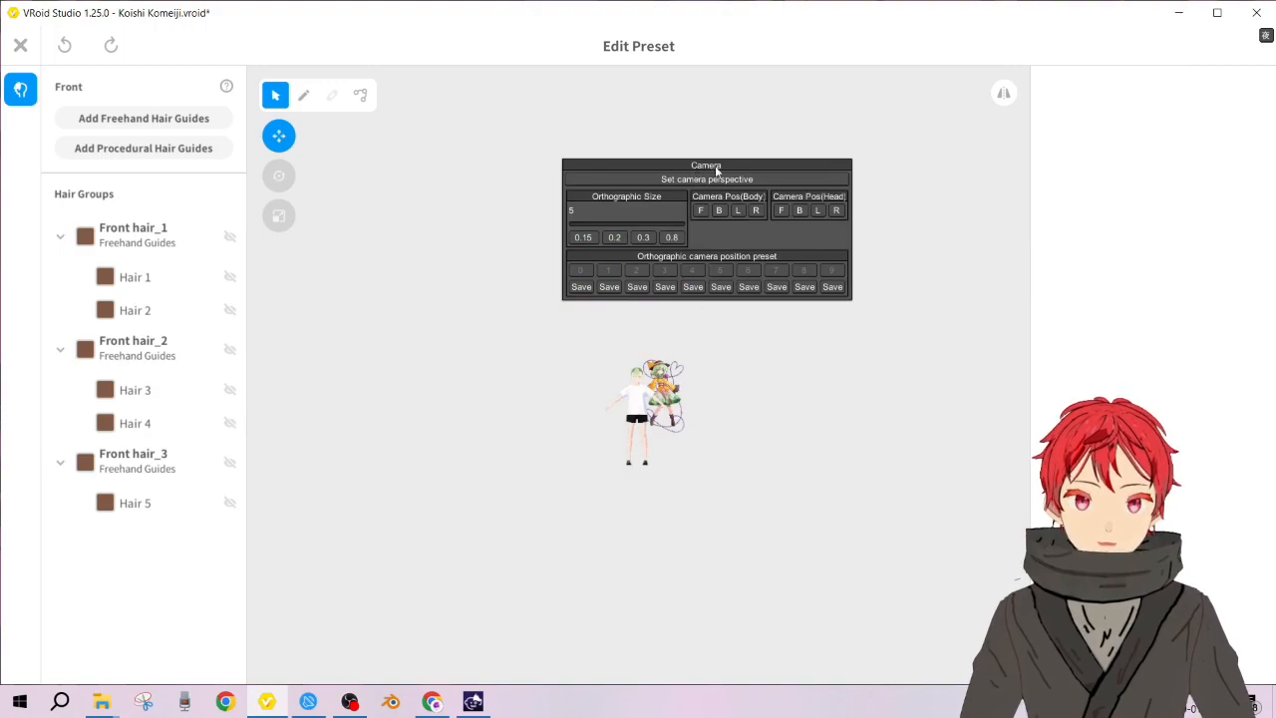
{"action": "left_click_drag", "start_coordinate": [715, 170], "coordinate": [830, 327]}
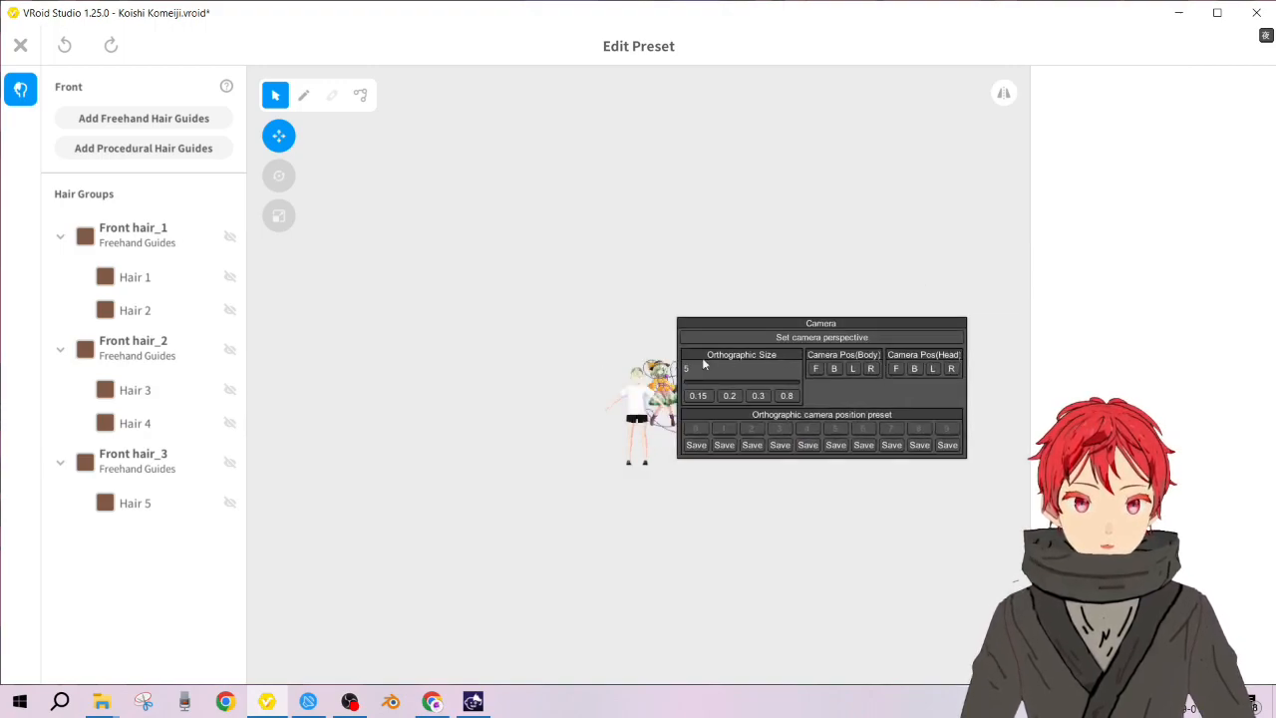
{"action": "scroll", "coordinate": [635, 358], "scroll_direction": "up", "scroll_amount": 8}
{"action": "scroll", "coordinate": [626, 296], "scroll_direction": "down", "scroll_amount": 3}
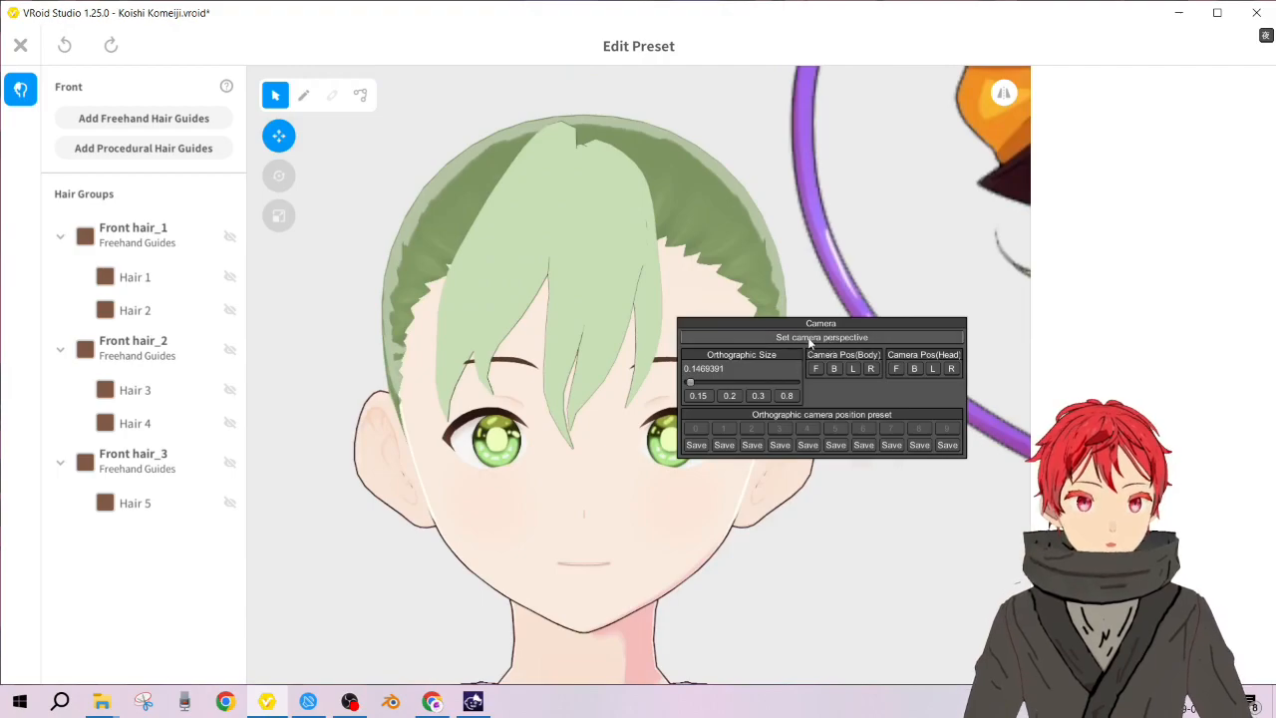
{"action": "left_click", "coordinate": [808, 337]}
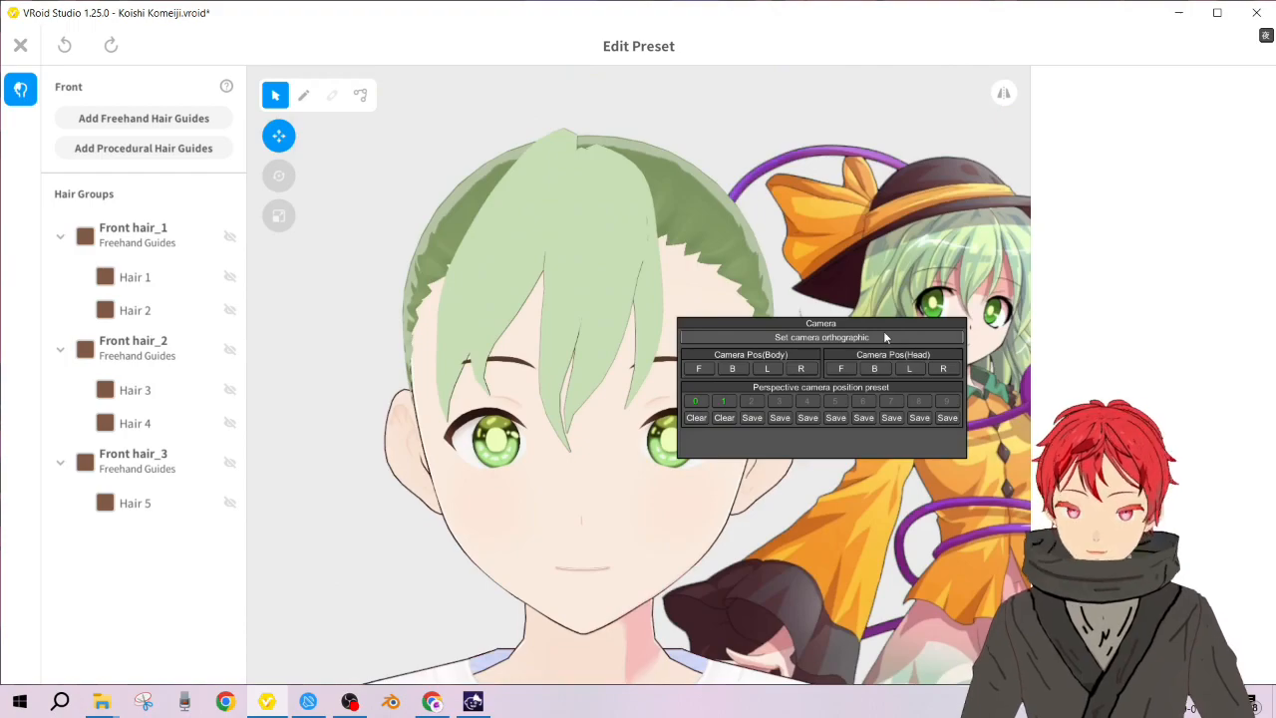
Step: Replace the floating camera window with the full VRoidXYTool window and examine the bangs from the front
{"action": "key", "text": "Tab"}
{"action": "left_click_drag", "start_coordinate": [780, 329], "coordinate": [675, 310]}
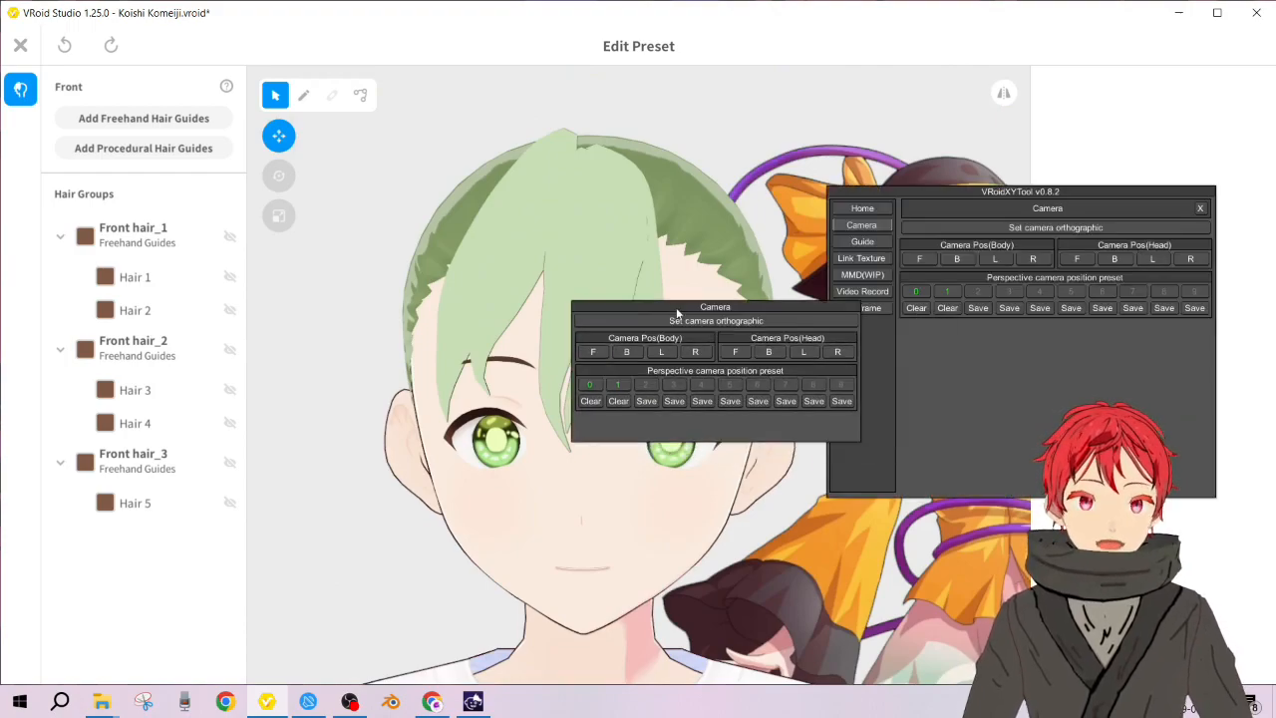
{"action": "key", "text": "Tab"}
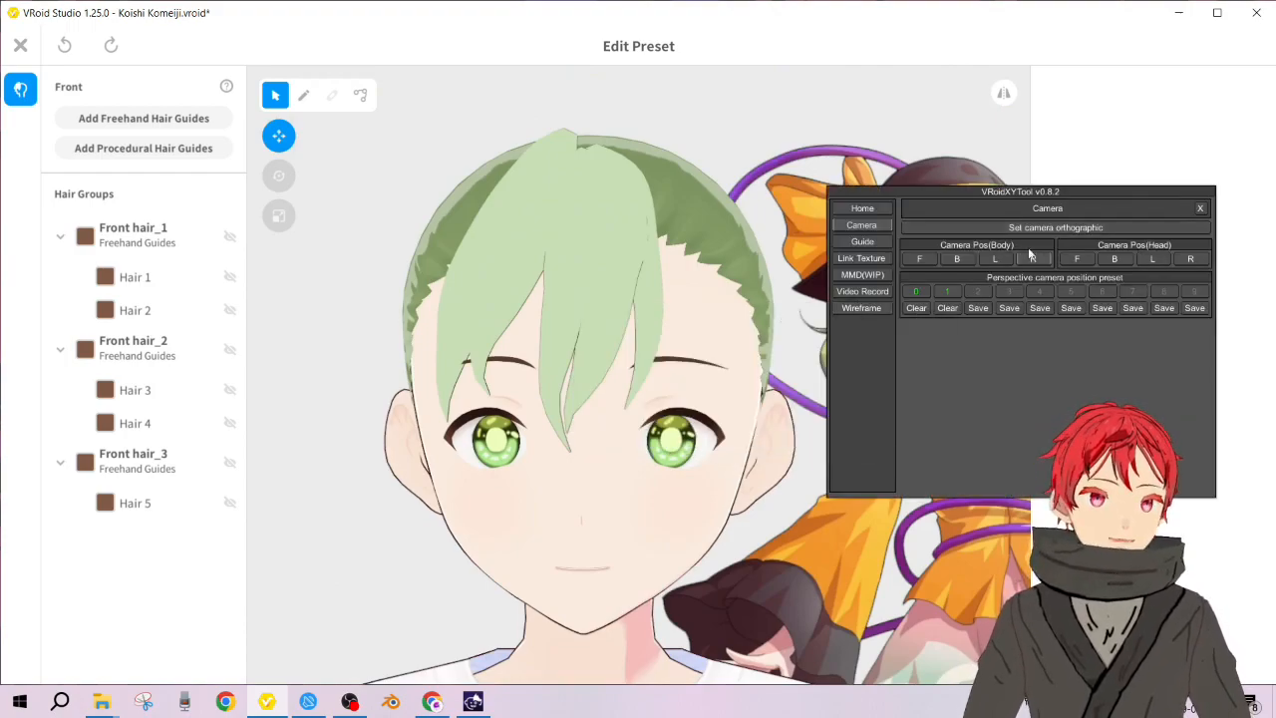
{"action": "scroll", "coordinate": [397, 321], "scroll_direction": "up", "scroll_amount": 3}
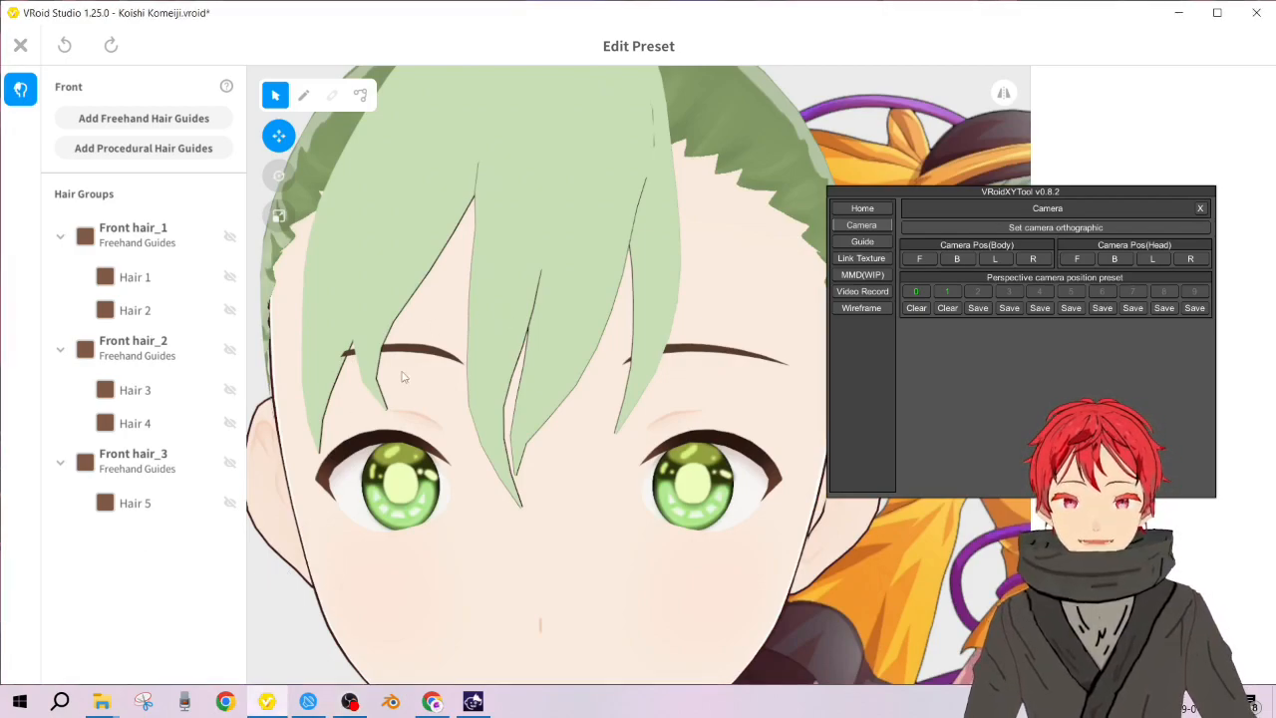
{"action": "scroll", "coordinate": [503, 260], "scroll_direction": "down", "scroll_amount": 4}
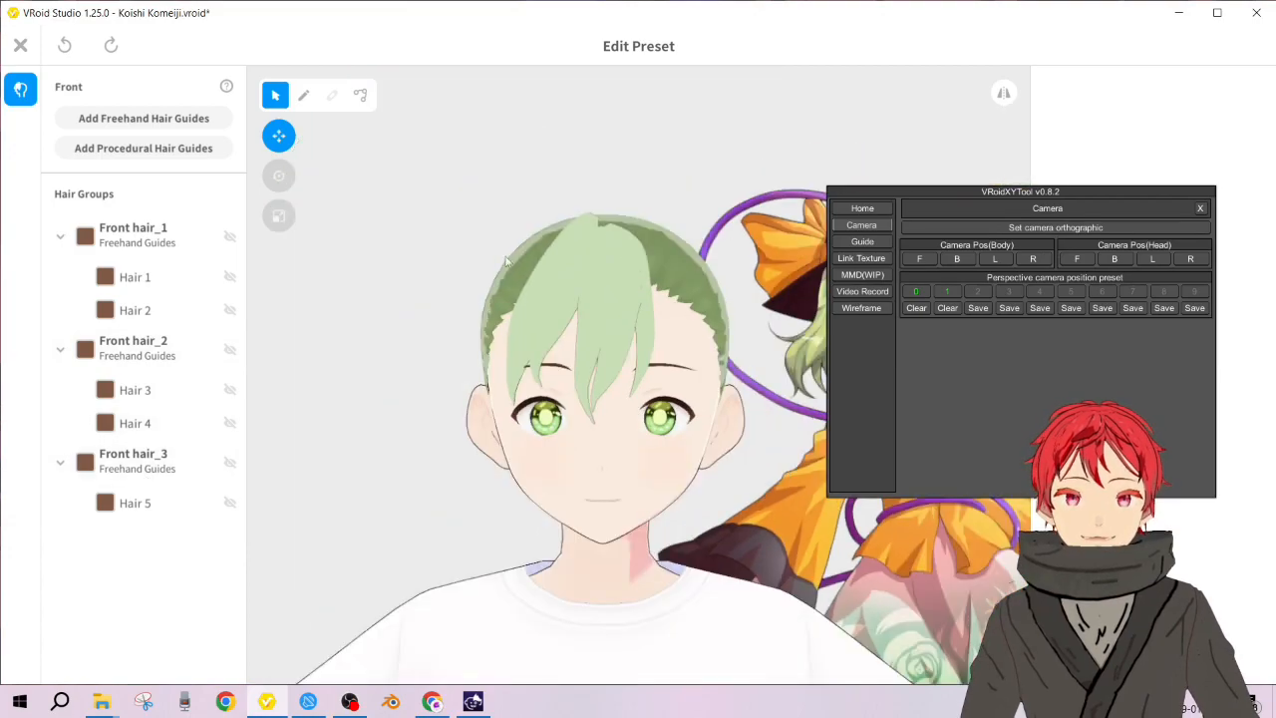
Step: Move the VRoidXYTool window clear of the reference's face and shift the Front hair_2 guide mesh slightly back toward the head
{"action": "scroll", "coordinate": [504, 260], "scroll_direction": "up", "scroll_amount": 1}
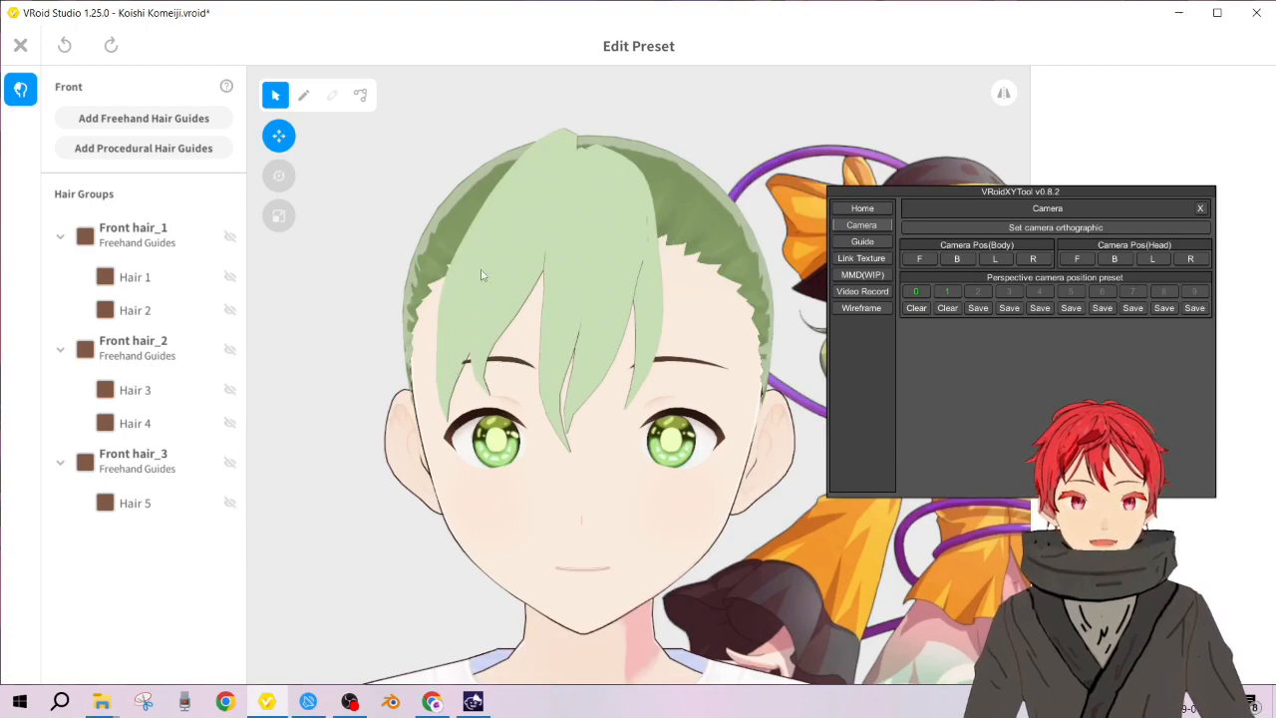
{"action": "left_click_drag", "start_coordinate": [1076, 189], "coordinate": [1062, 368]}
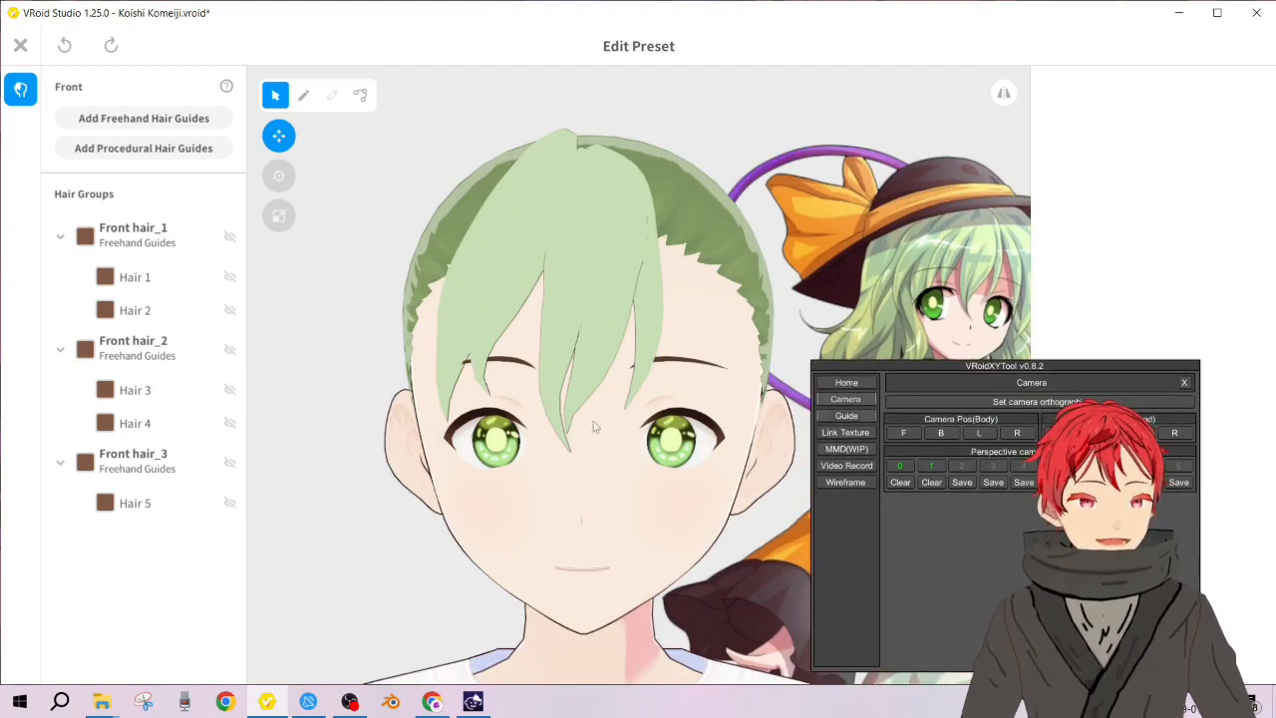
{"action": "left_click", "coordinate": [149, 347]}
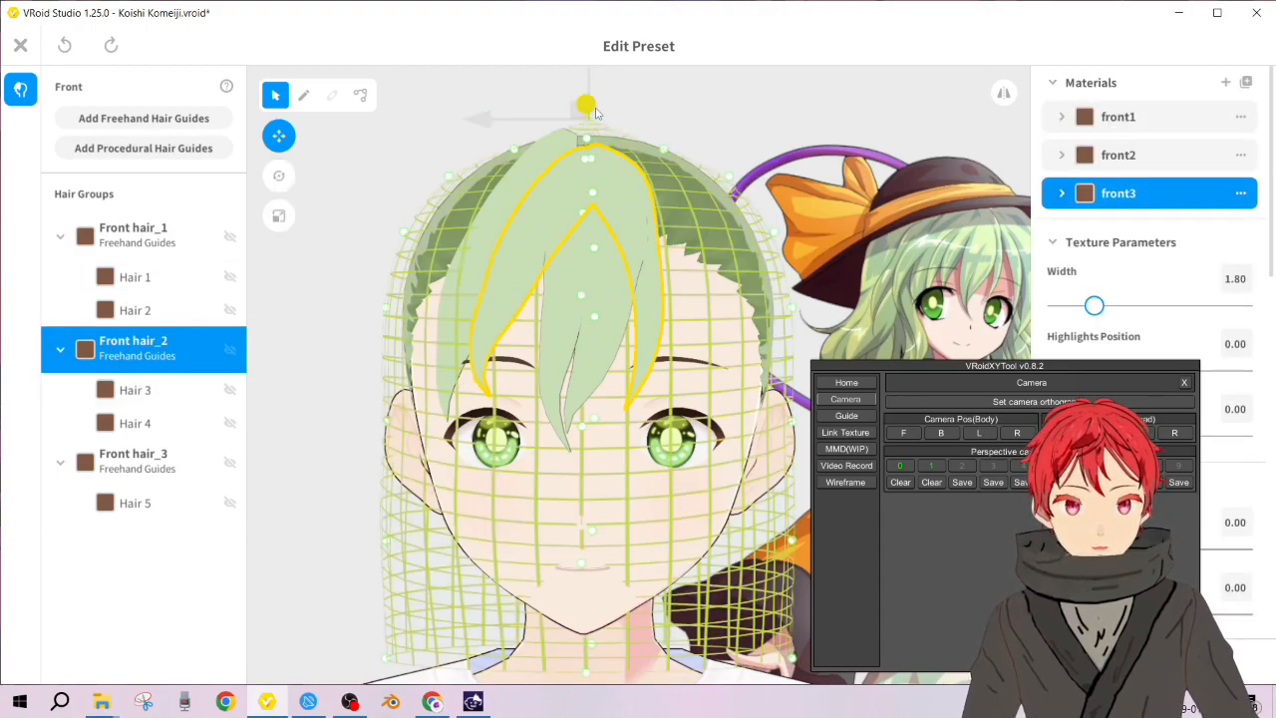
{"action": "right_click_drag", "start_coordinate": [748, 128], "coordinate": [643, 131]}
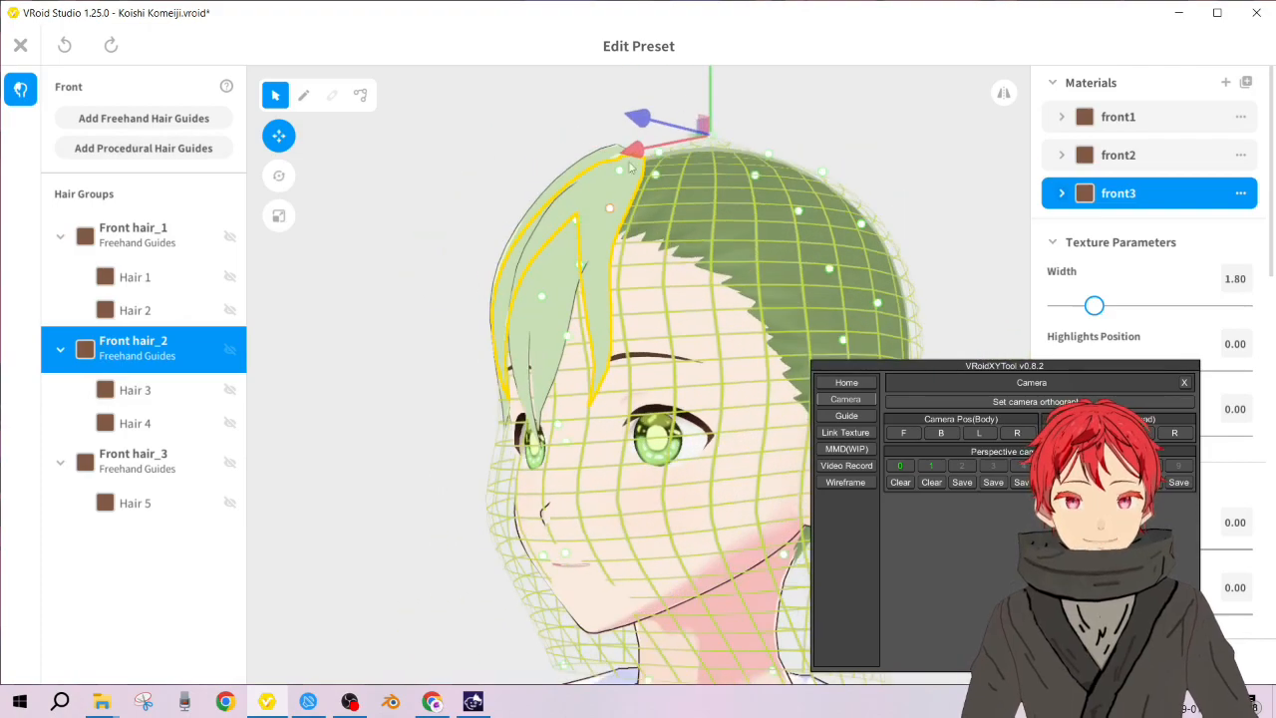
{"action": "left_click_drag", "start_coordinate": [641, 130], "coordinate": [649, 131]}
{"action": "right_click_drag", "start_coordinate": [529, 225], "coordinate": [644, 120]}
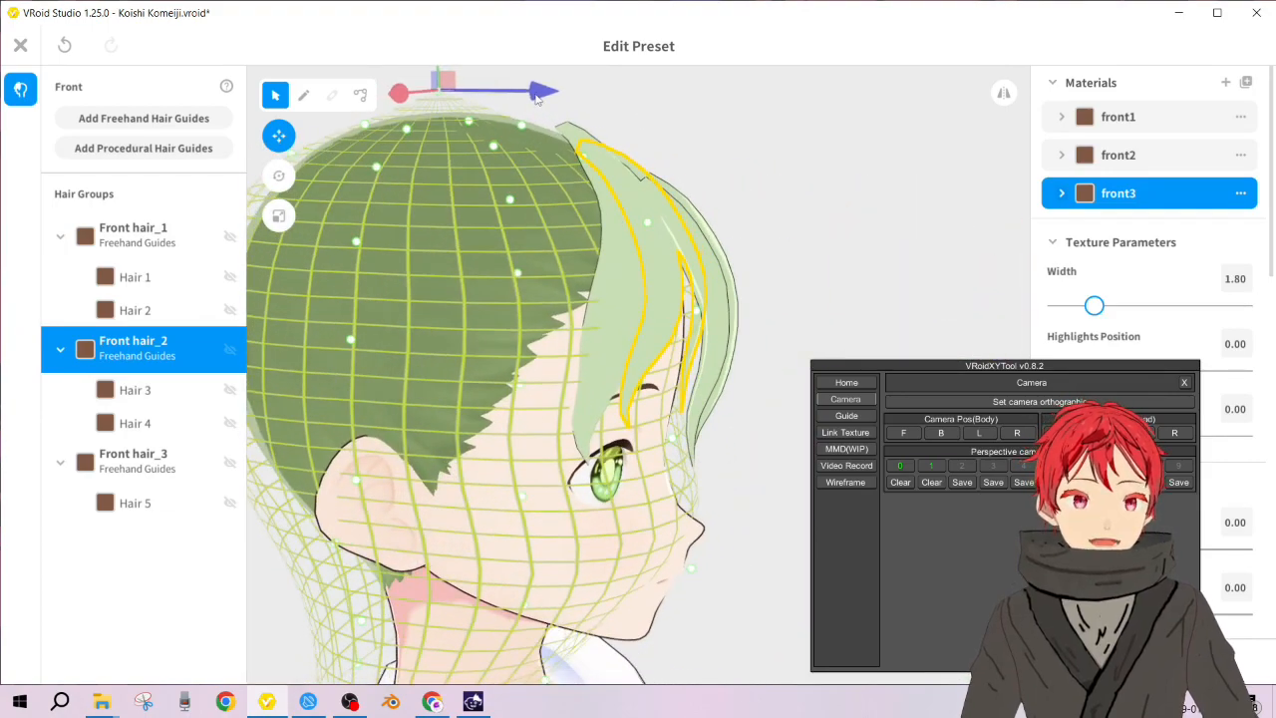
{"action": "left_click_drag", "start_coordinate": [531, 96], "coordinate": [533, 98]}
{"action": "left_click", "coordinate": [823, 152]}
{"action": "right_click_drag", "start_coordinate": [819, 156], "coordinate": [681, 228]}
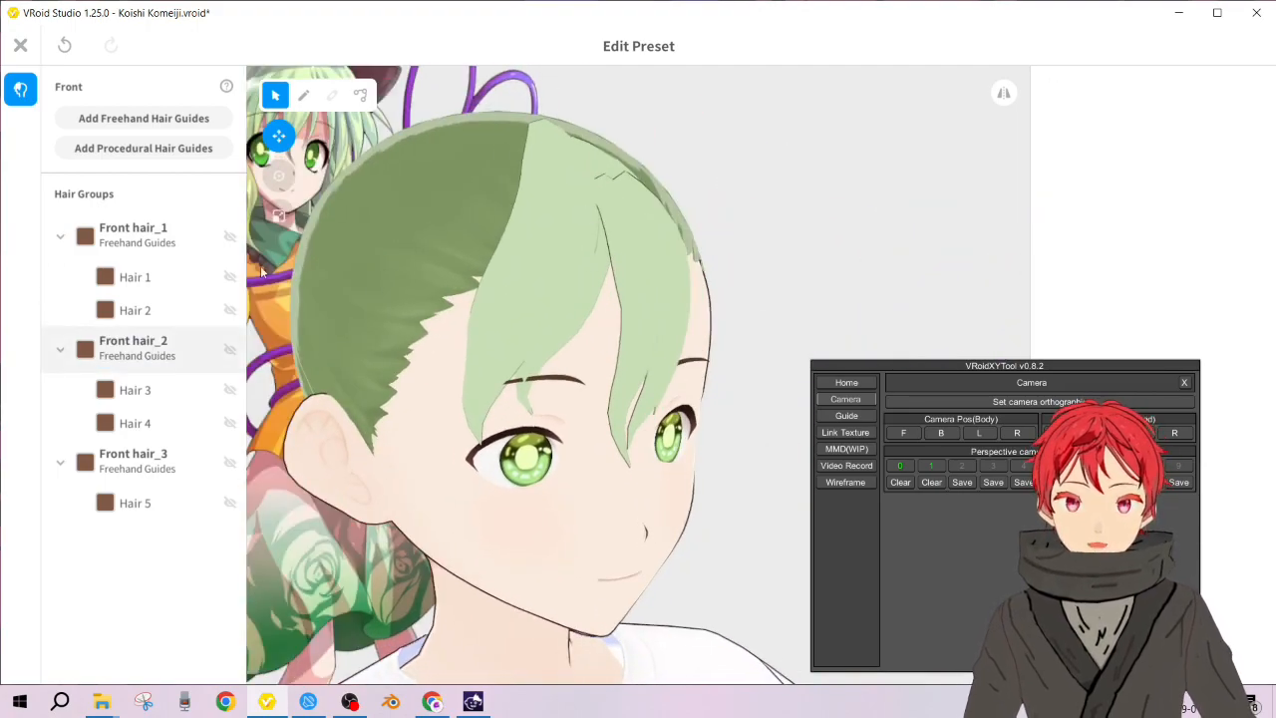
Step: Try moving the Front hair_2 guide mesh slightly further back, check it from the front, and undo that shift
{"action": "left_click", "coordinate": [144, 353]}
{"action": "left_click_drag", "start_coordinate": [543, 96], "coordinate": [539, 96]}
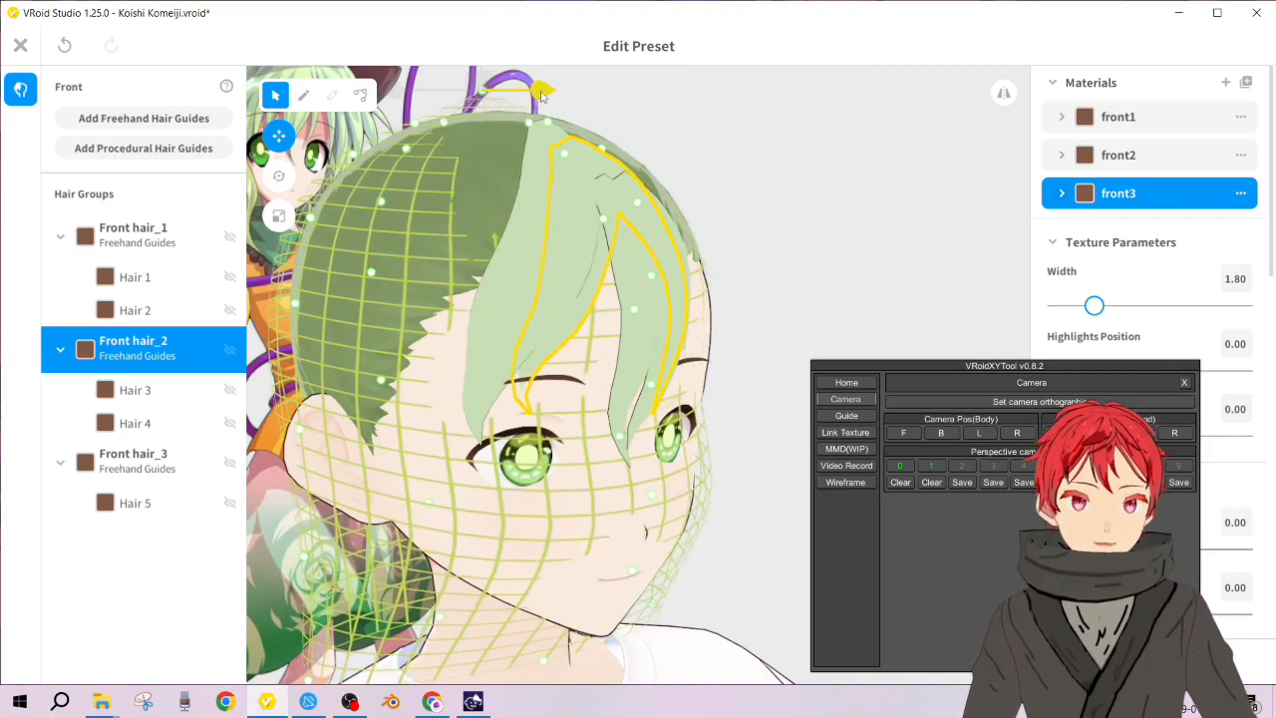
{"action": "left_click", "coordinate": [792, 161]}
{"action": "right_click_drag", "start_coordinate": [792, 162], "coordinate": [675, 228]}
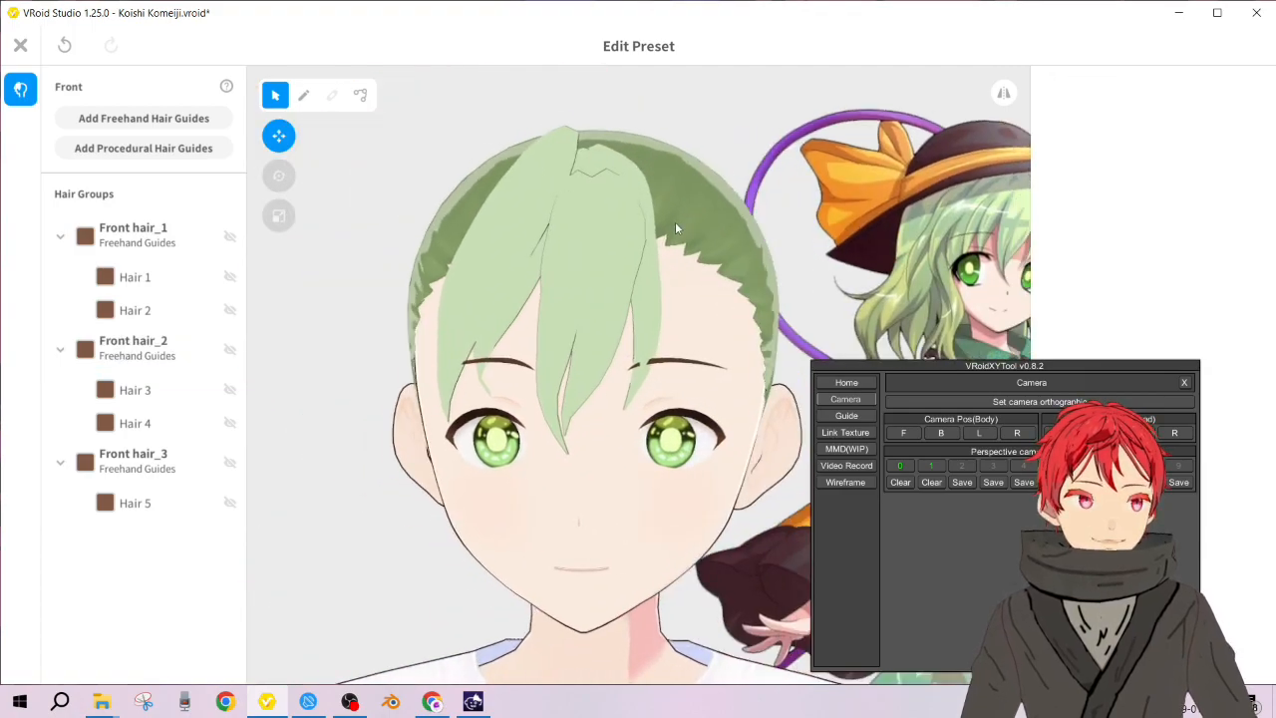
{"action": "key", "text": "ctrl+z"}
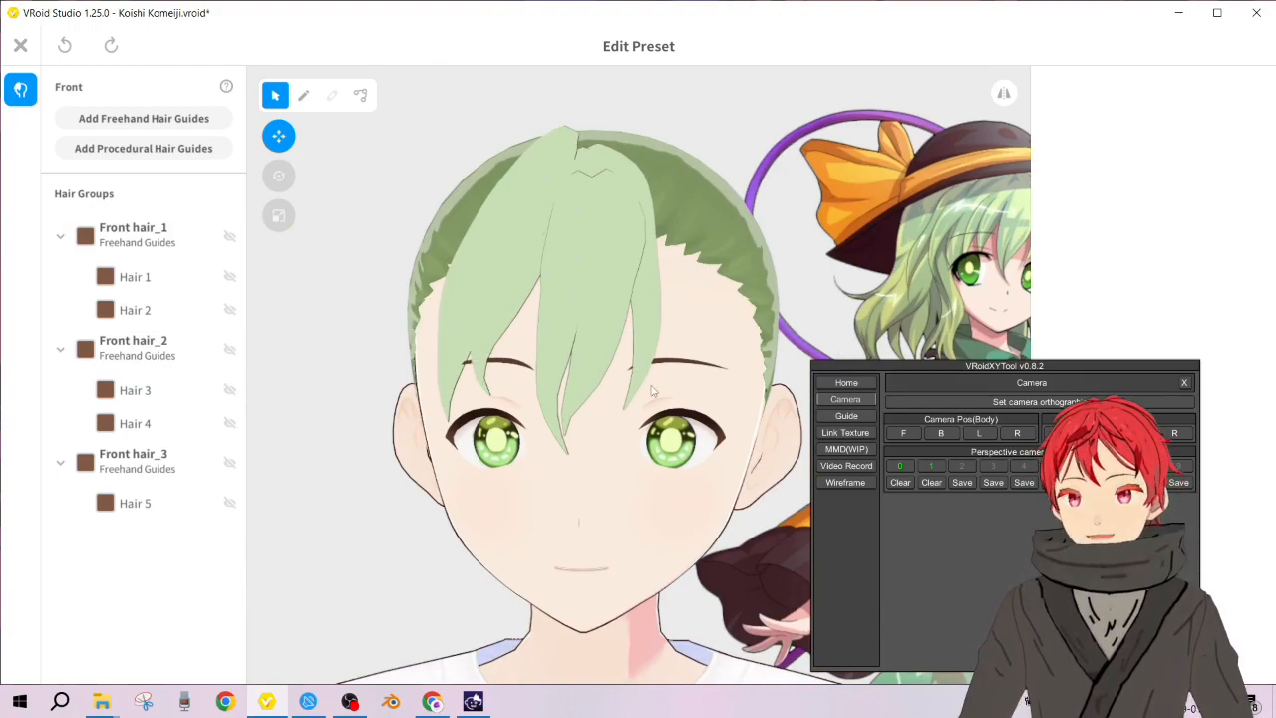
Step: Override Hair 5's texture width with 1.00 and reduce its hair width to 0.04
{"action": "left_click", "coordinate": [464, 312]}
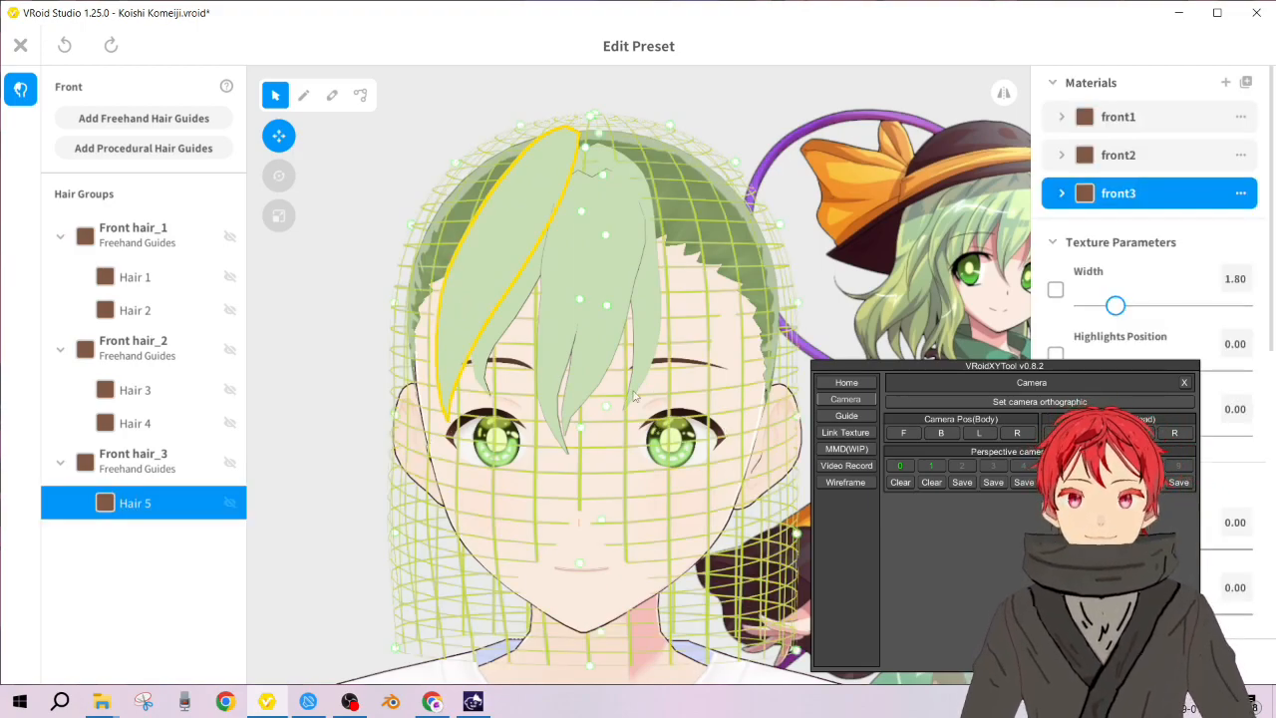
{"action": "left_click_drag", "start_coordinate": [974, 382], "coordinate": [761, 342]}
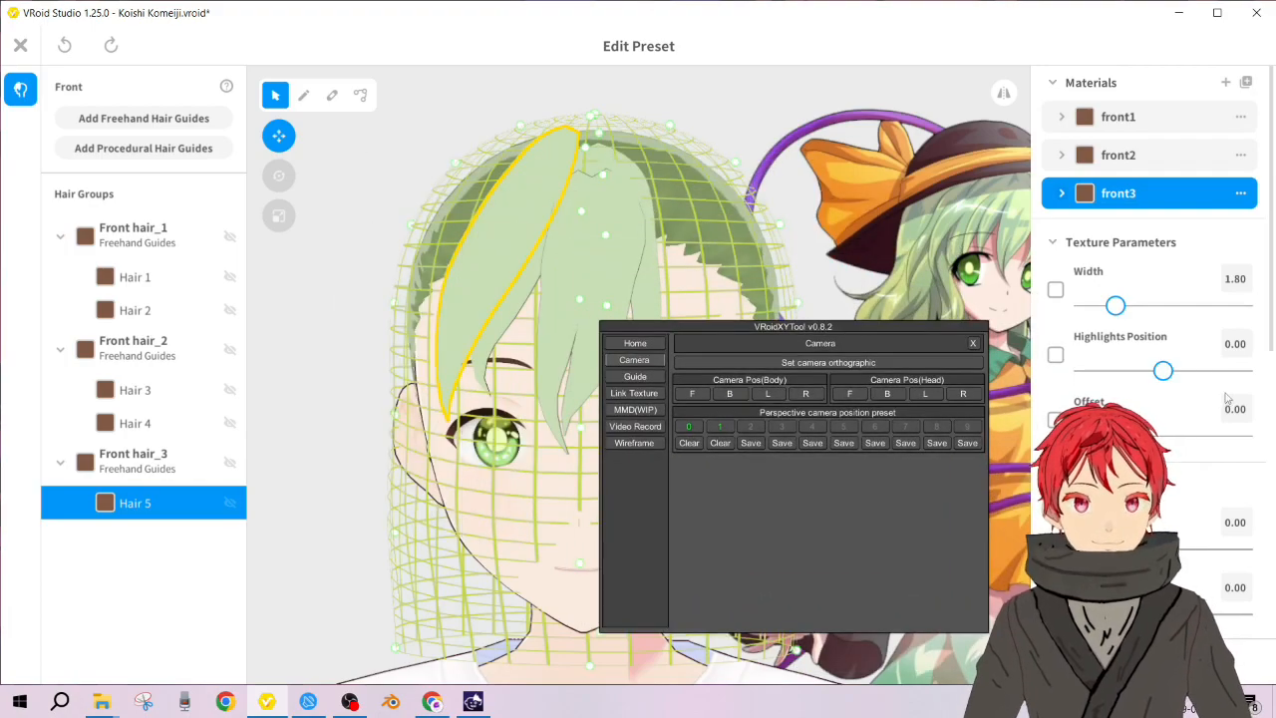
{"action": "left_click", "coordinate": [1113, 306]}
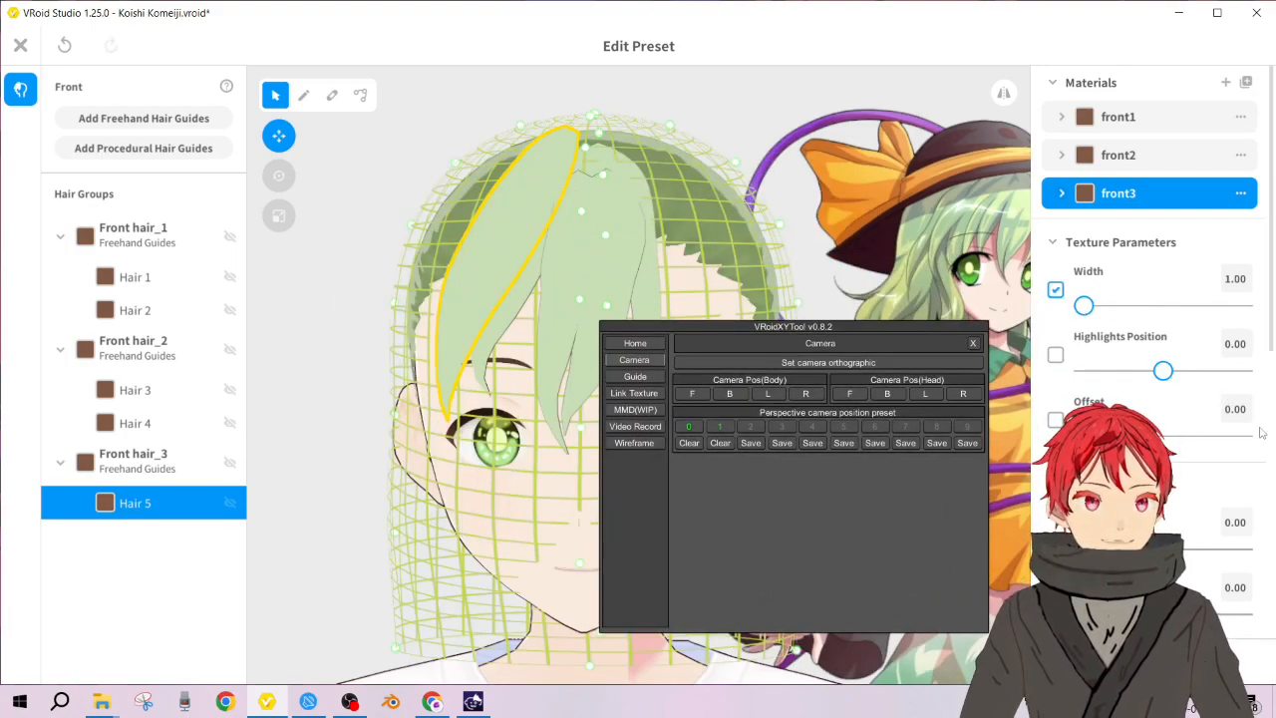
{"action": "scroll", "coordinate": [1201, 371], "scroll_direction": "down", "scroll_amount": 5}
{"action": "left_click_drag", "start_coordinate": [1171, 263], "coordinate": [1132, 272]}
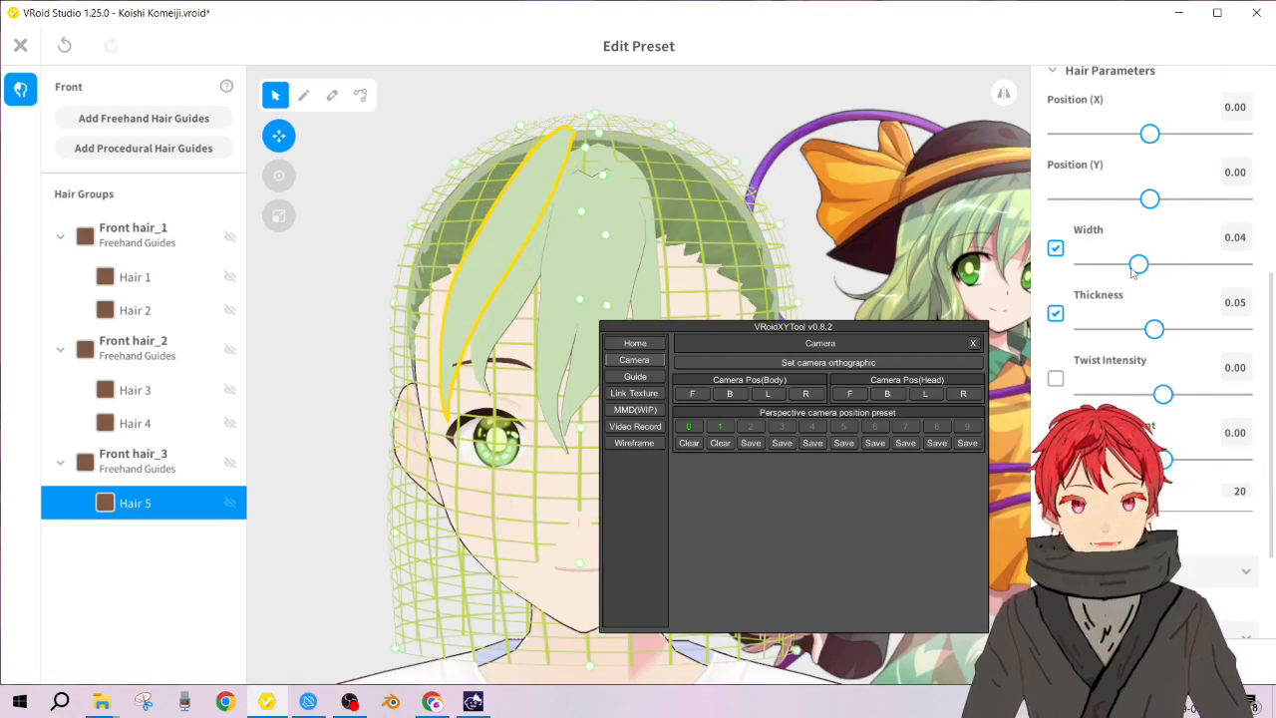
Step: Set Hair 5's thickness to 0.04, moving the VRoidXYTool window out of the way to judge the strand
{"action": "left_click_drag", "start_coordinate": [754, 325], "coordinate": [696, 311]}
{"action": "left_click_drag", "start_coordinate": [1152, 333], "coordinate": [1216, 330]}
{"action": "left_click_drag", "start_coordinate": [1222, 378], "coordinate": [789, 377]}
{"action": "right_click_drag", "start_coordinate": [575, 291], "coordinate": [649, 284]}
{"action": "left_click_drag", "start_coordinate": [755, 332], "coordinate": [459, 327]}
{"action": "left_click_drag", "start_coordinate": [1084, 330], "coordinate": [1136, 330]}
{"action": "right_click_drag", "start_coordinate": [764, 299], "coordinate": [709, 302]}
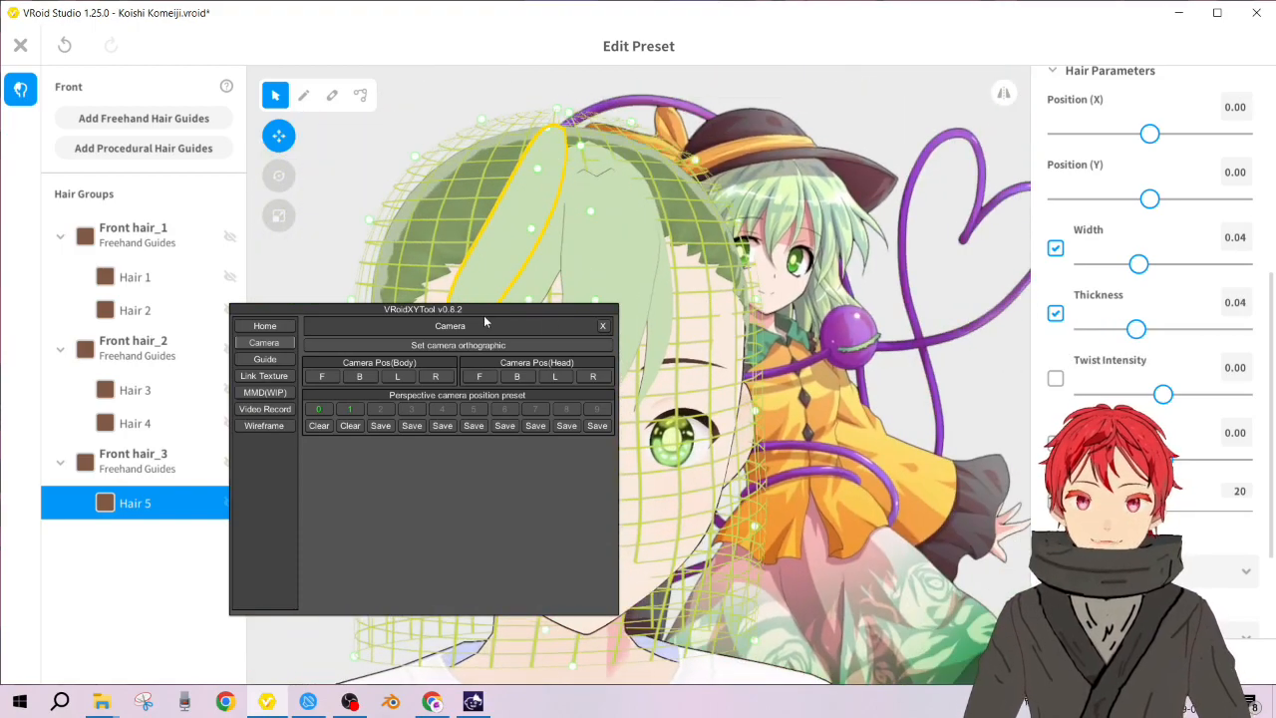
Step: Hide the VRoidXYTool window and deselect the strand to compare the bangs with the reference
{"action": "key", "text": "Tab"}
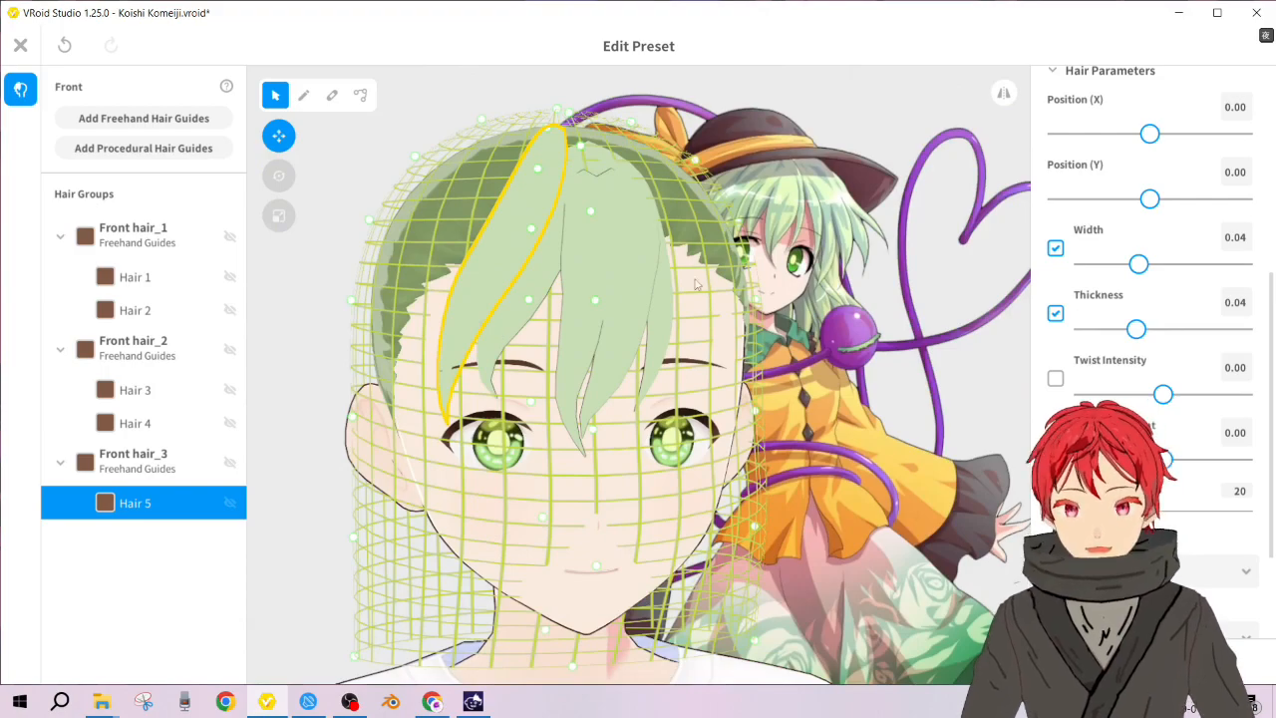
{"action": "scroll", "coordinate": [791, 319], "scroll_direction": "up", "scroll_amount": 1}
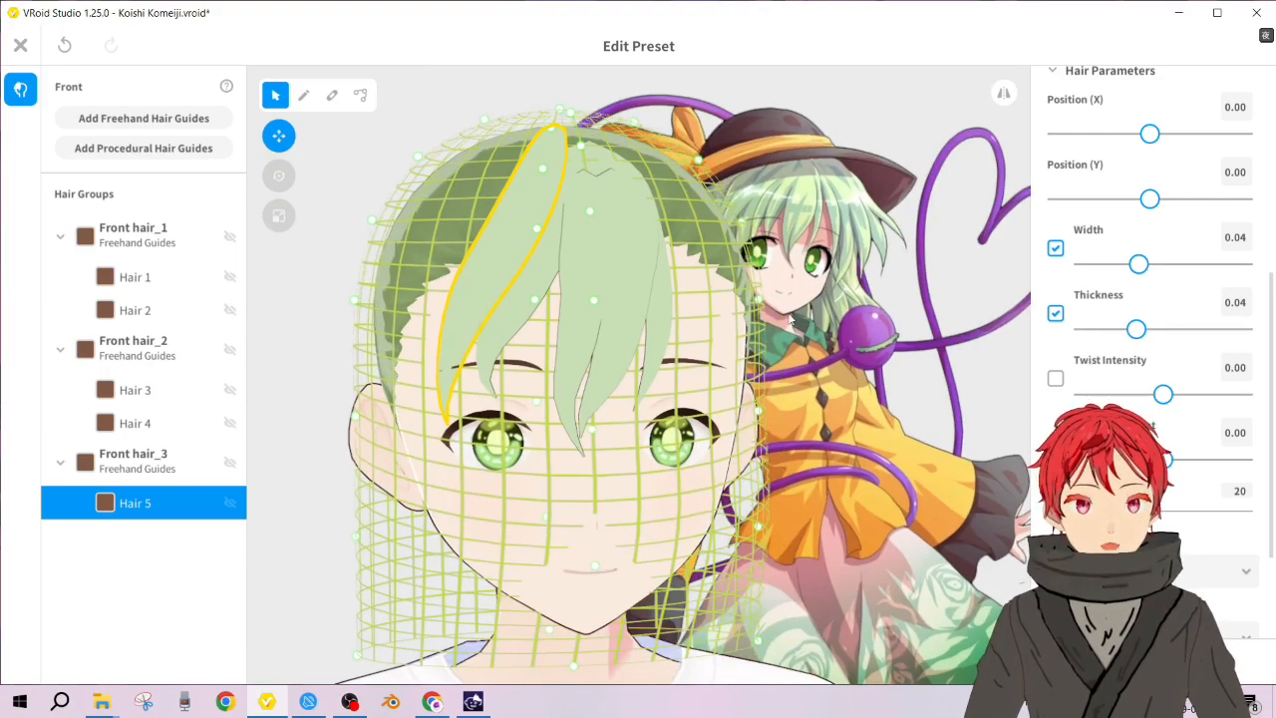
{"action": "scroll", "coordinate": [789, 319], "scroll_direction": "up", "scroll_amount": 1}
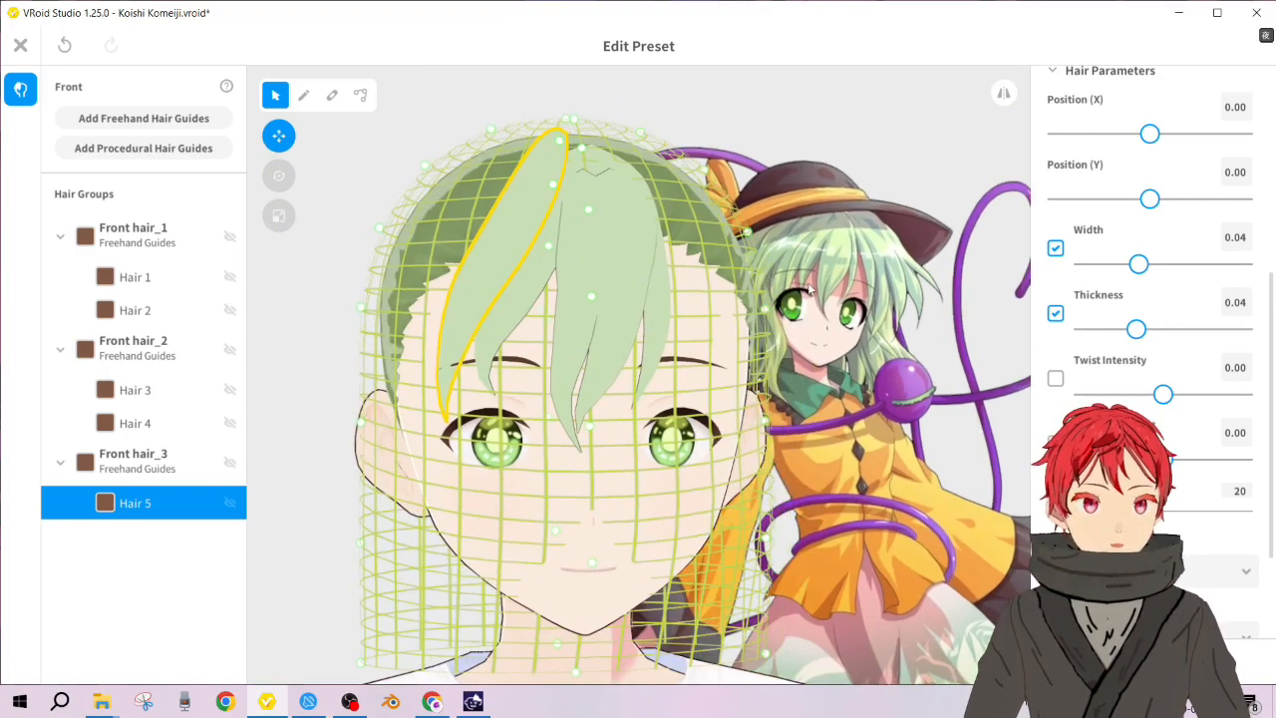
{"action": "left_click", "coordinate": [428, 123]}
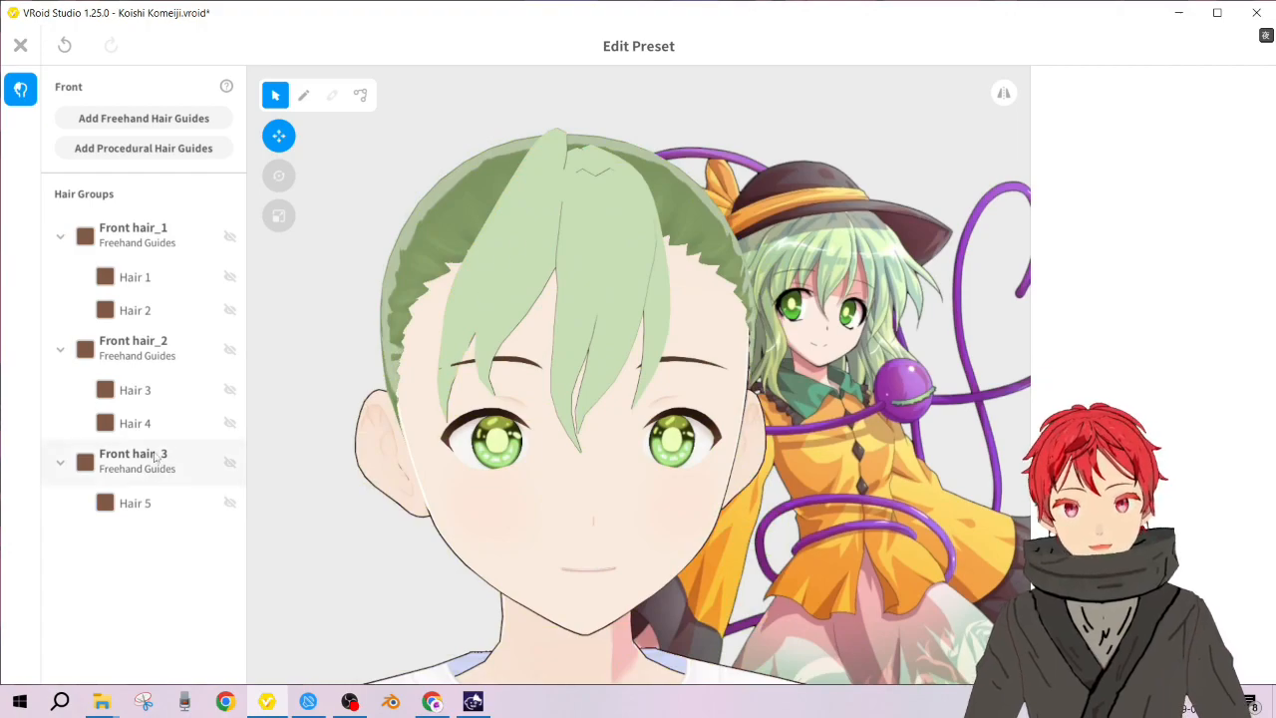
Step: Shift the Front hair_3 guide mesh slightly back and pull its control point near the eye slightly forward
{"action": "left_click", "coordinate": [194, 458]}
{"action": "right_click_drag", "start_coordinate": [768, 304], "coordinate": [544, 135]}
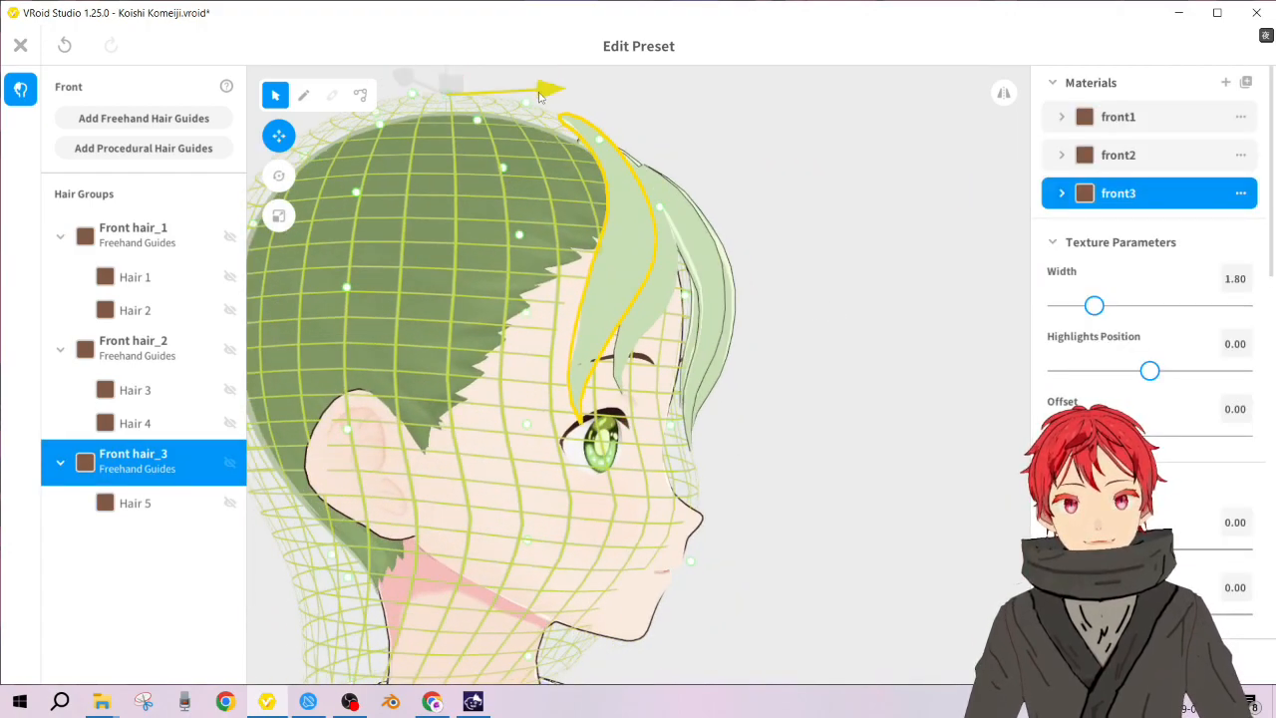
{"action": "left_click_drag", "start_coordinate": [535, 97], "coordinate": [522, 96]}
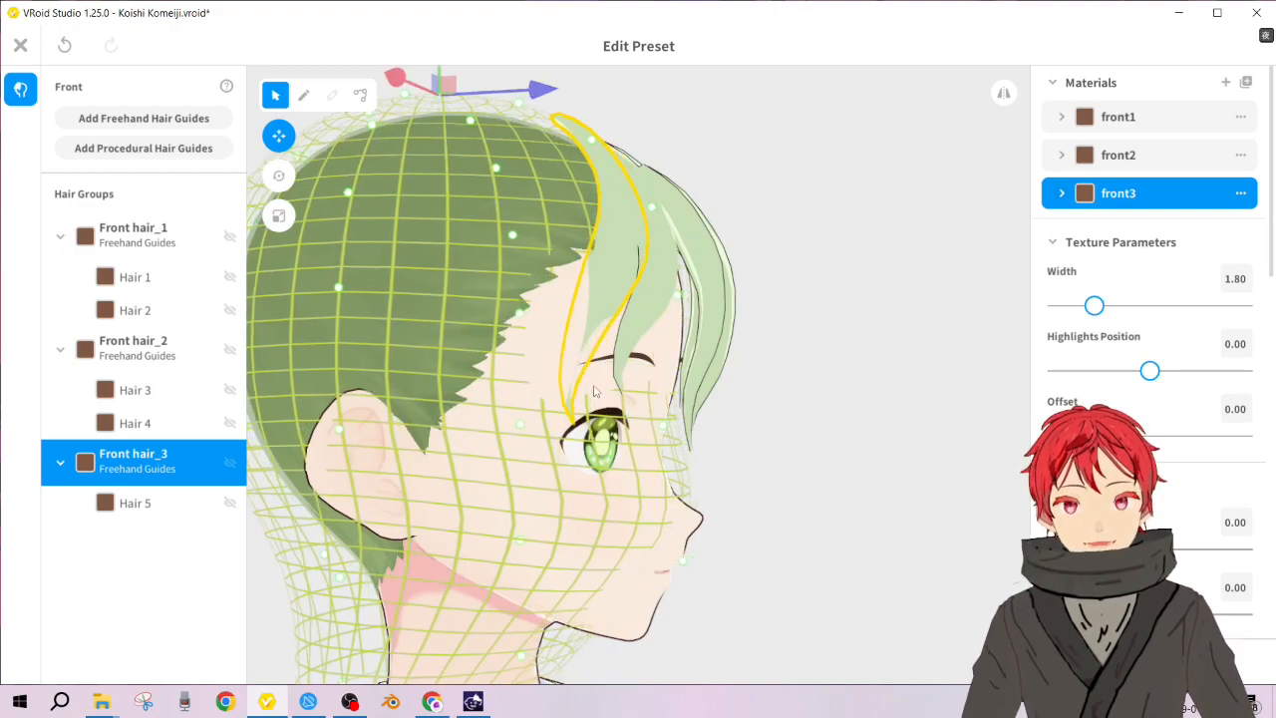
{"action": "mouse_move", "coordinate": [659, 415]}
{"action": "right_mouse_down"}
{"action": "mouse_move", "coordinate": [707, 410]}
{"action": "mouse_move", "coordinate": [680, 409]}
{"action": "right_mouse_up"}
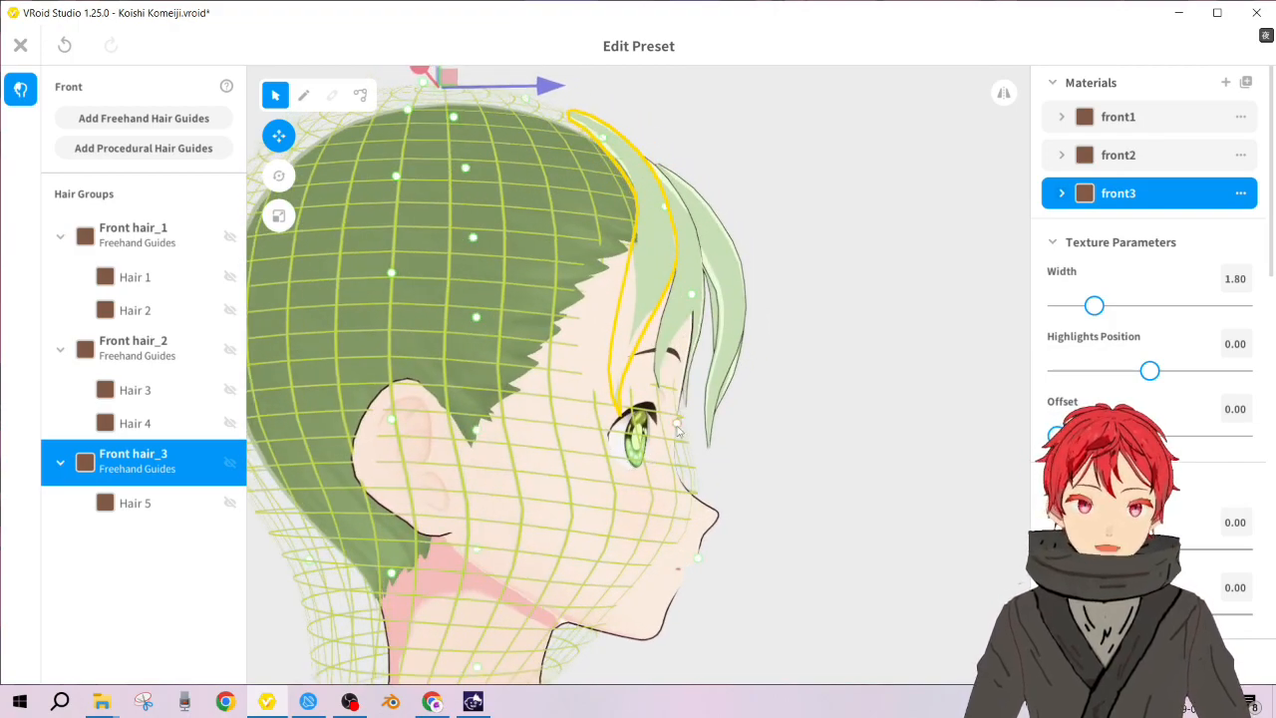
{"action": "left_click_drag", "start_coordinate": [678, 426], "coordinate": [697, 432]}
{"action": "left_click", "coordinate": [820, 314]}
{"action": "right_click_drag", "start_coordinate": [803, 332], "coordinate": [733, 364]}
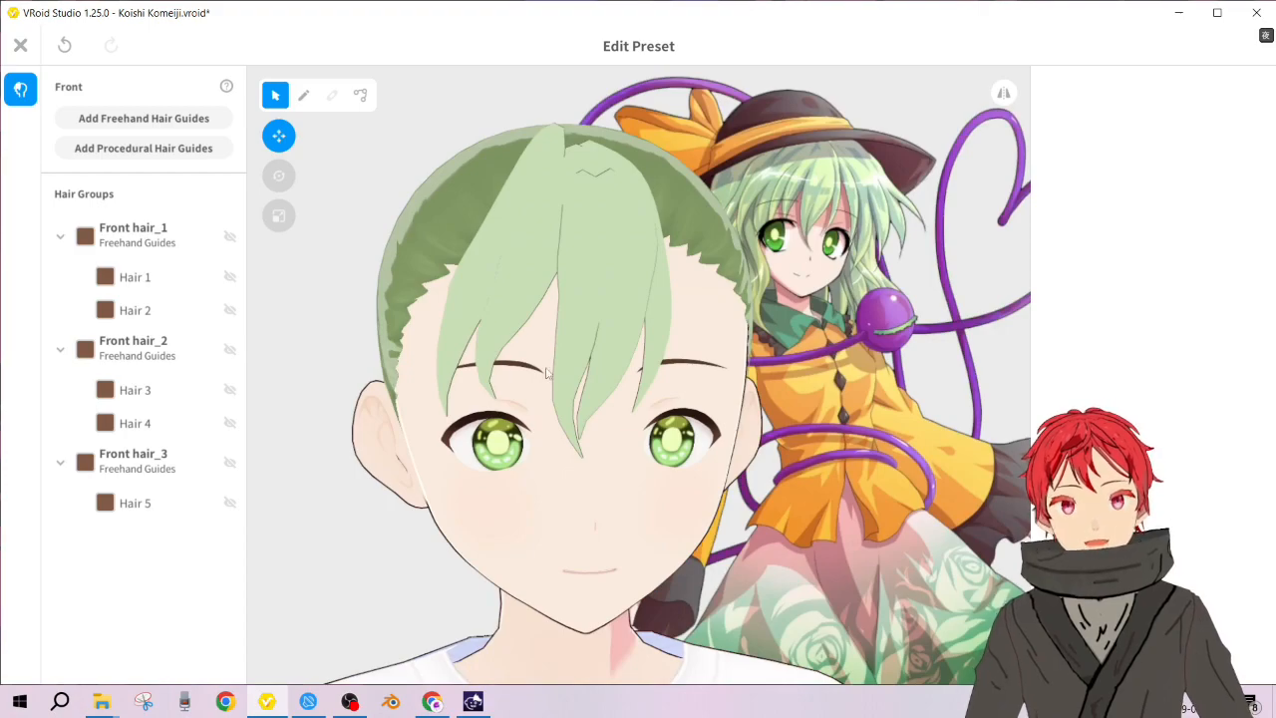
Step: Examine Hair 3, Hair 5 and the whole set of bangs from the side and front against the reference
{"action": "left_click", "coordinate": [484, 332]}
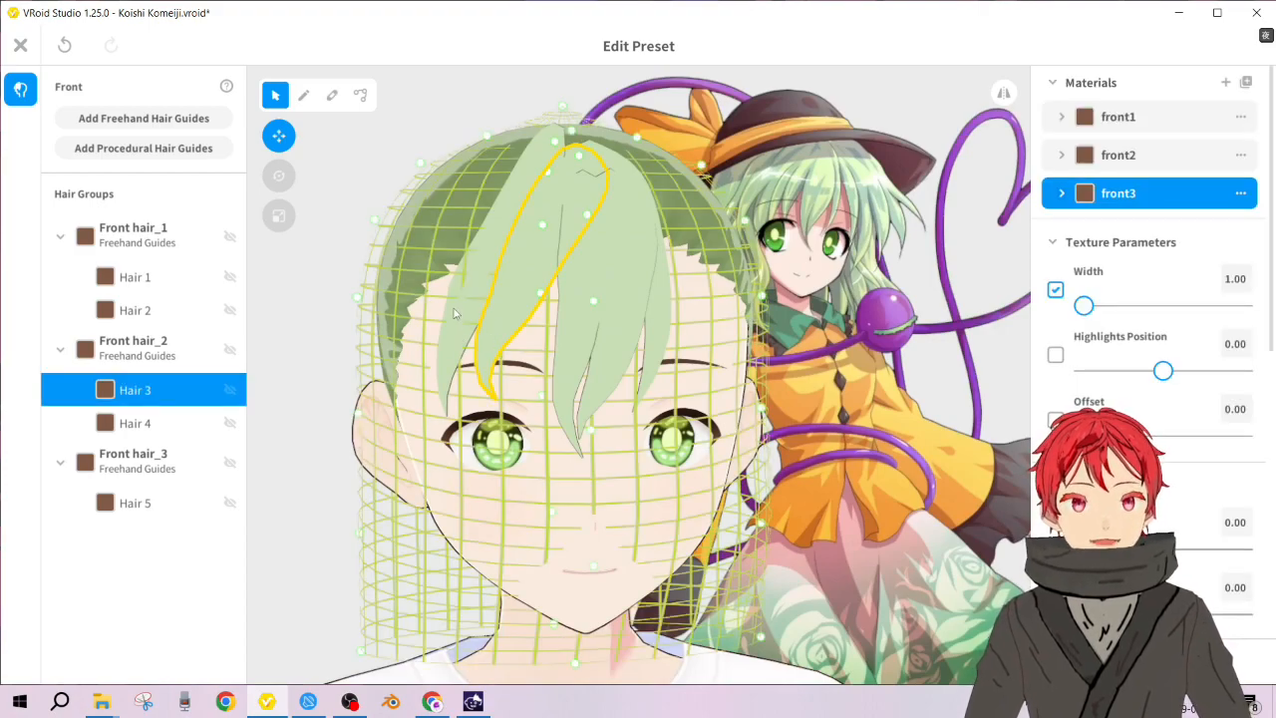
{"action": "left_click", "coordinate": [515, 329]}
{"action": "right_click_drag", "start_coordinate": [515, 330], "coordinate": [688, 307]}
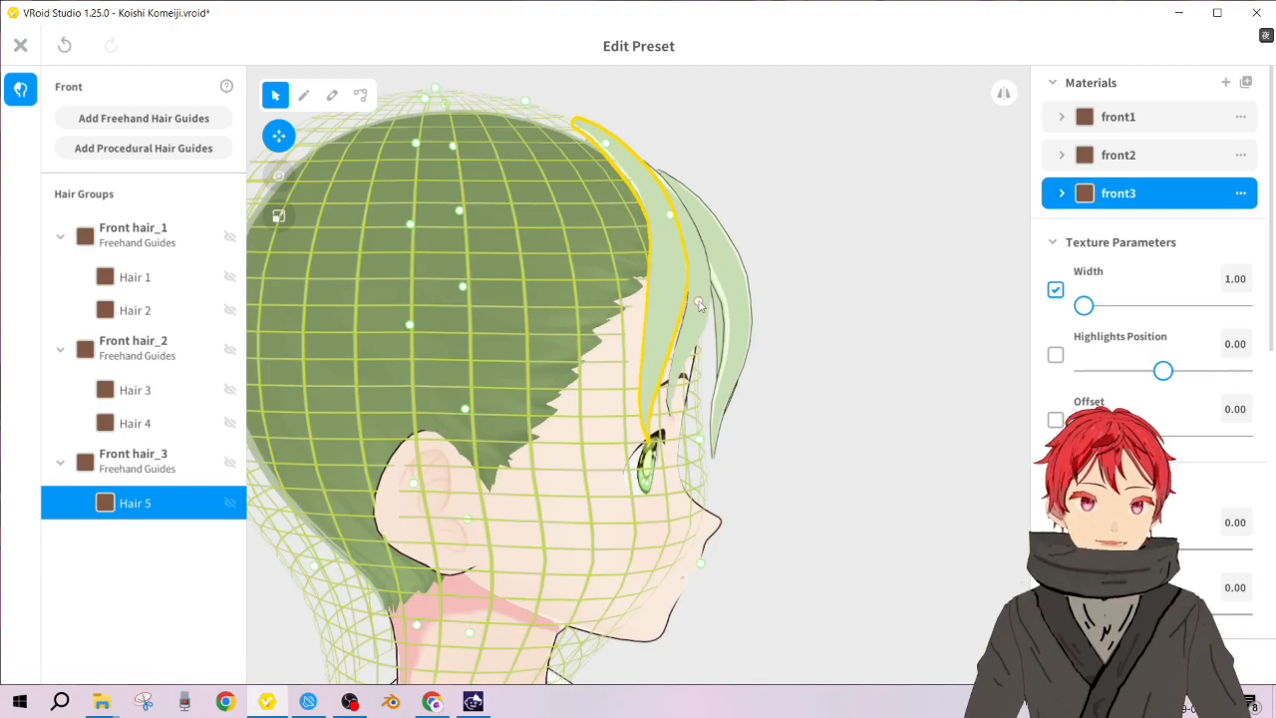
{"action": "left_click", "coordinate": [860, 356]}
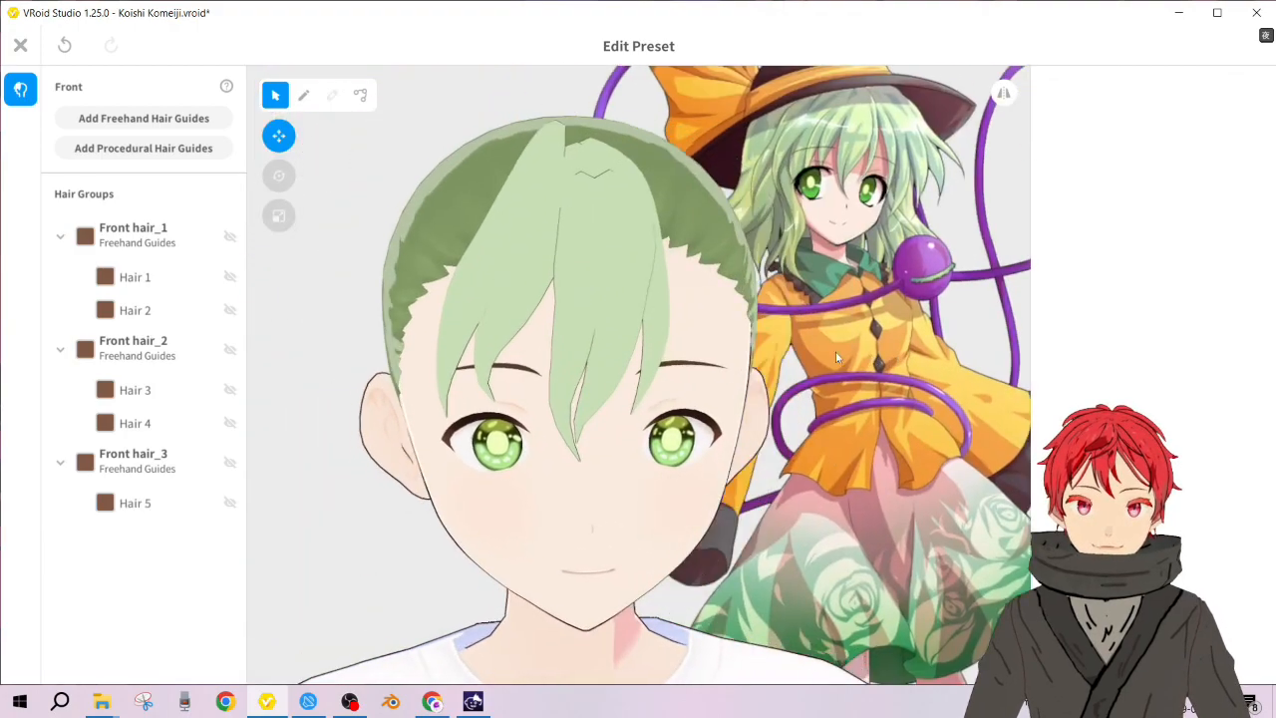
{"action": "right_click_drag", "start_coordinate": [852, 353], "coordinate": [839, 355]}
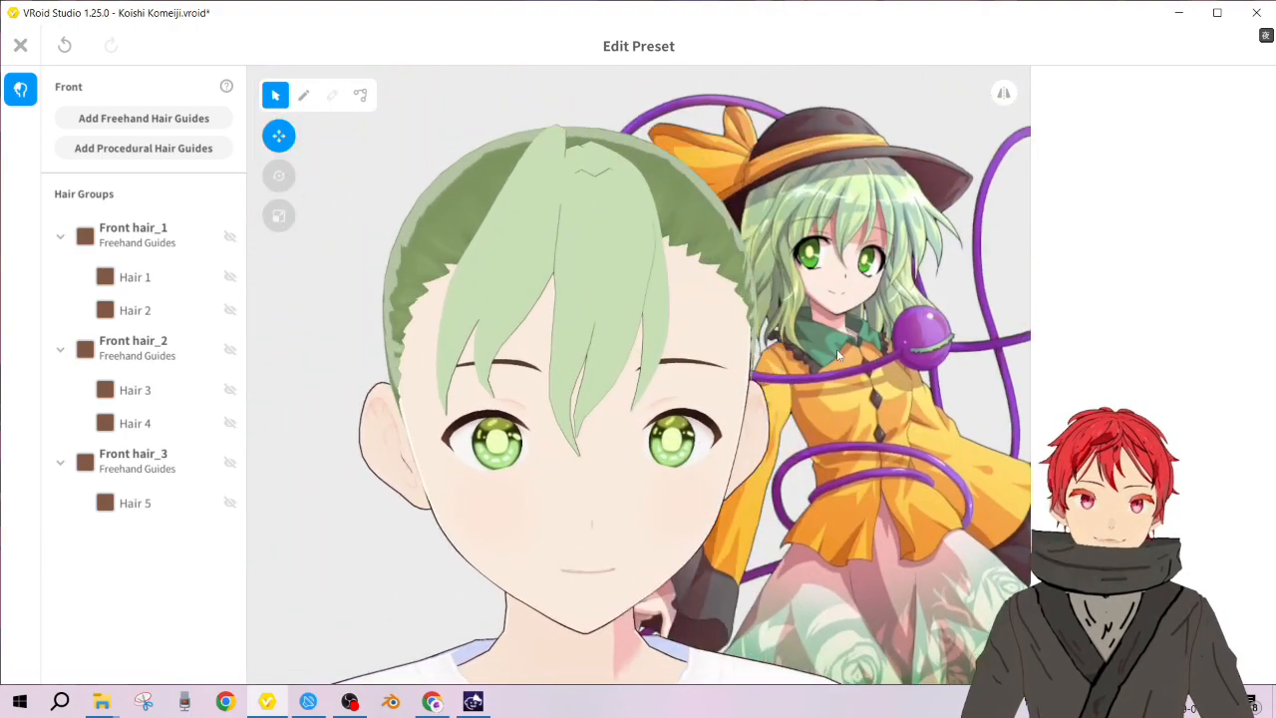
{"action": "mouse_move", "coordinate": [539, 356]}
{"action": "right_mouse_down"}
{"action": "mouse_move", "coordinate": [556, 358]}
{"action": "mouse_move", "coordinate": [544, 363]}
{"action": "right_mouse_up"}
{"action": "scroll", "coordinate": [598, 374], "scroll_direction": "down", "scroll_amount": 5}
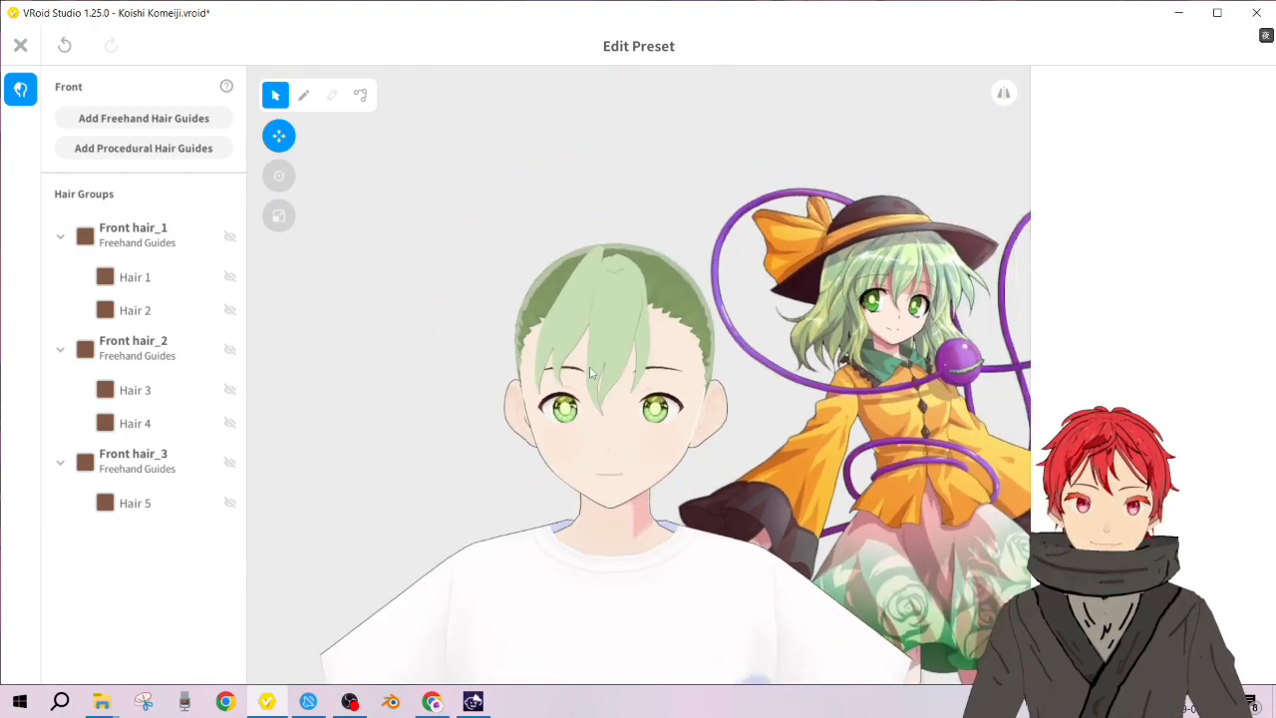
{"action": "scroll", "coordinate": [600, 374], "scroll_direction": "up", "scroll_amount": 5}
{"action": "mouse_move", "coordinate": [604, 362]}
{"action": "right_mouse_down"}
{"action": "mouse_move", "coordinate": [637, 375]}
{"action": "mouse_move", "coordinate": [611, 362]}
{"action": "right_mouse_up"}
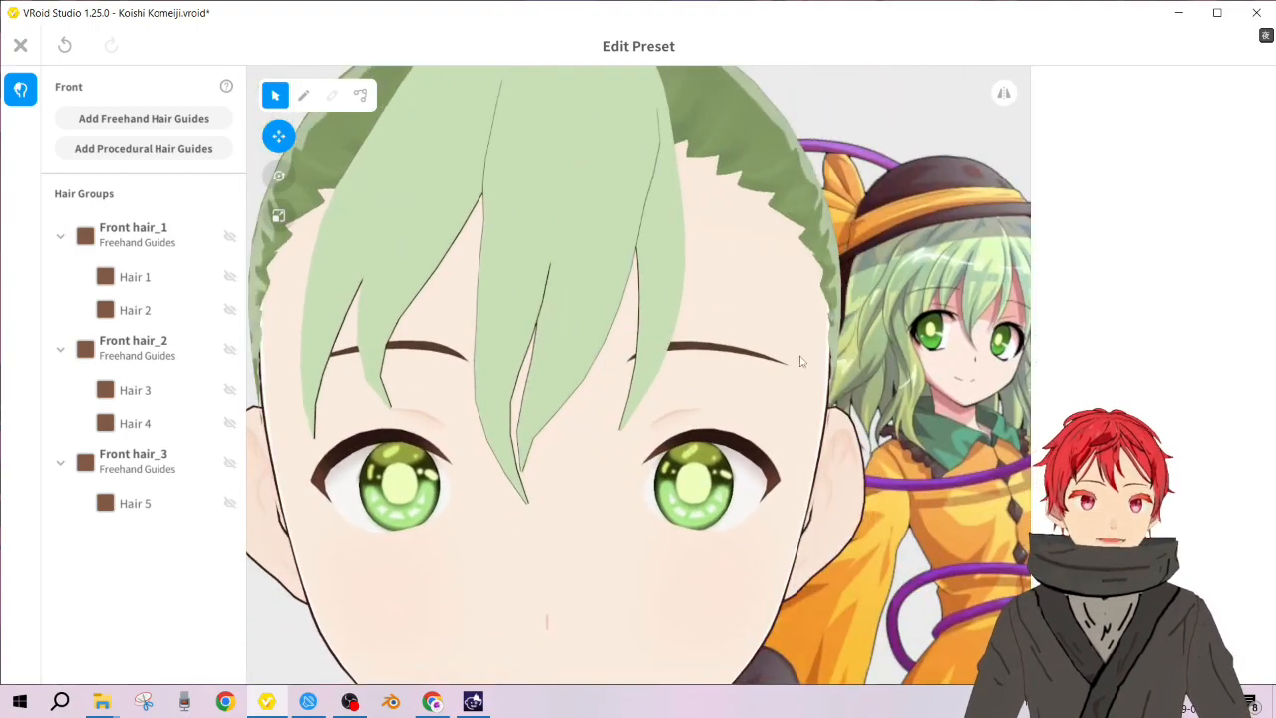
{"action": "scroll", "coordinate": [598, 374], "scroll_direction": "down", "scroll_amount": 5}
{"action": "scroll", "coordinate": [598, 373], "scroll_direction": "up", "scroll_amount": 3}
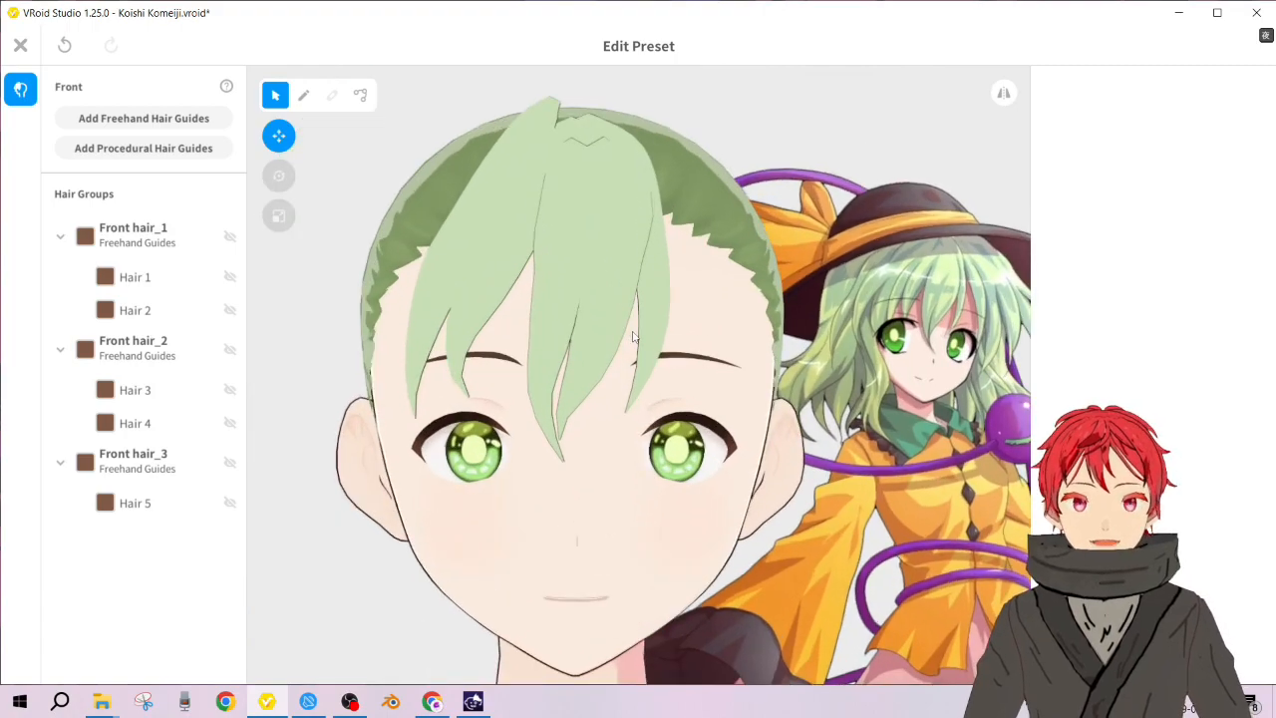
Step: Open the texture of the front3 material for editing, with Hair 1 selected
{"action": "left_click", "coordinate": [141, 277]}
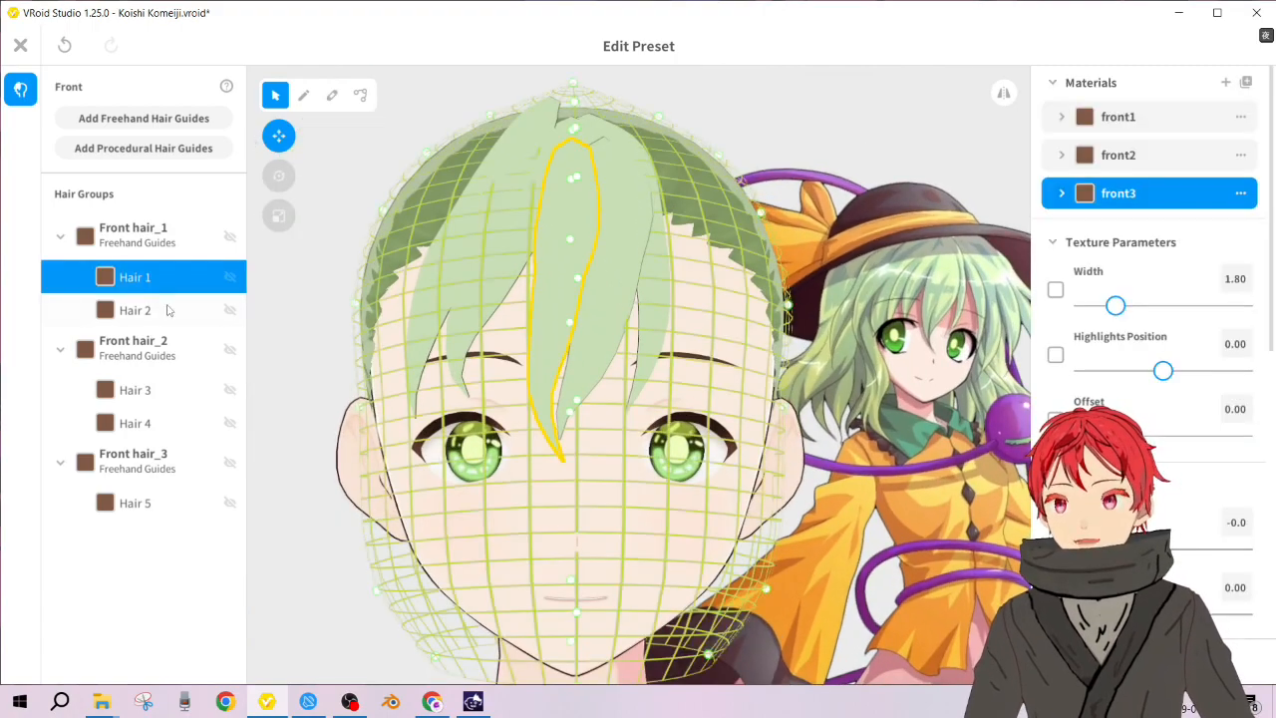
{"action": "left_click", "coordinate": [1061, 193]}
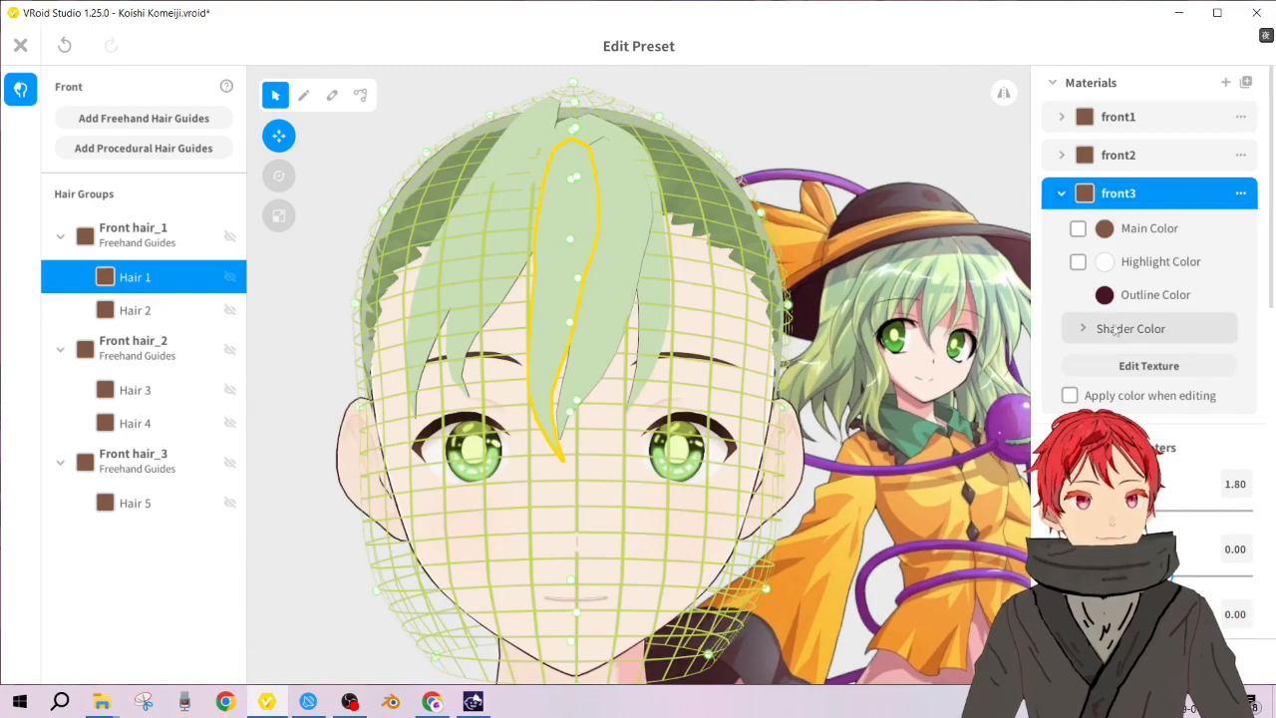
{"action": "left_click", "coordinate": [1147, 365]}
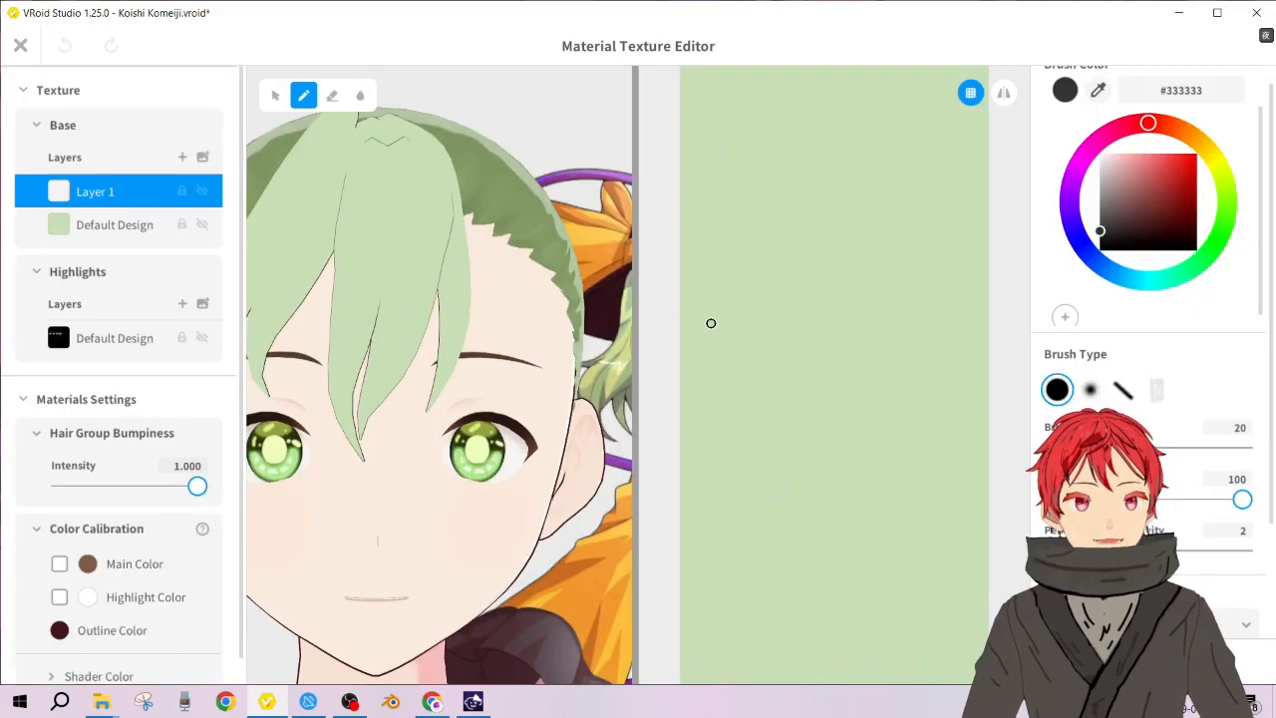
Step: Try painting mirrored #000000 outlines along both long edges of the front3 texture on Layer 1
{"action": "left_click_drag", "start_coordinate": [1110, 213], "coordinate": [1096, 253]}
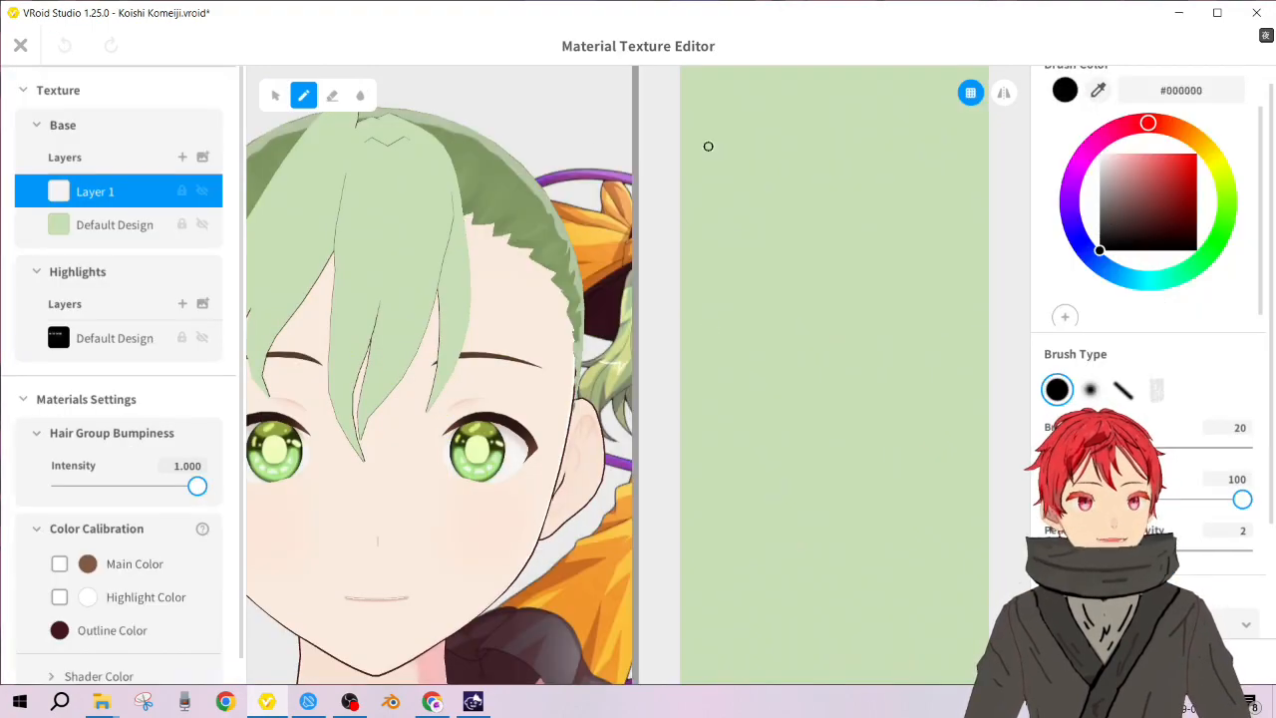
{"action": "scroll", "coordinate": [683, 80], "scroll_direction": "down", "scroll_amount": 1}
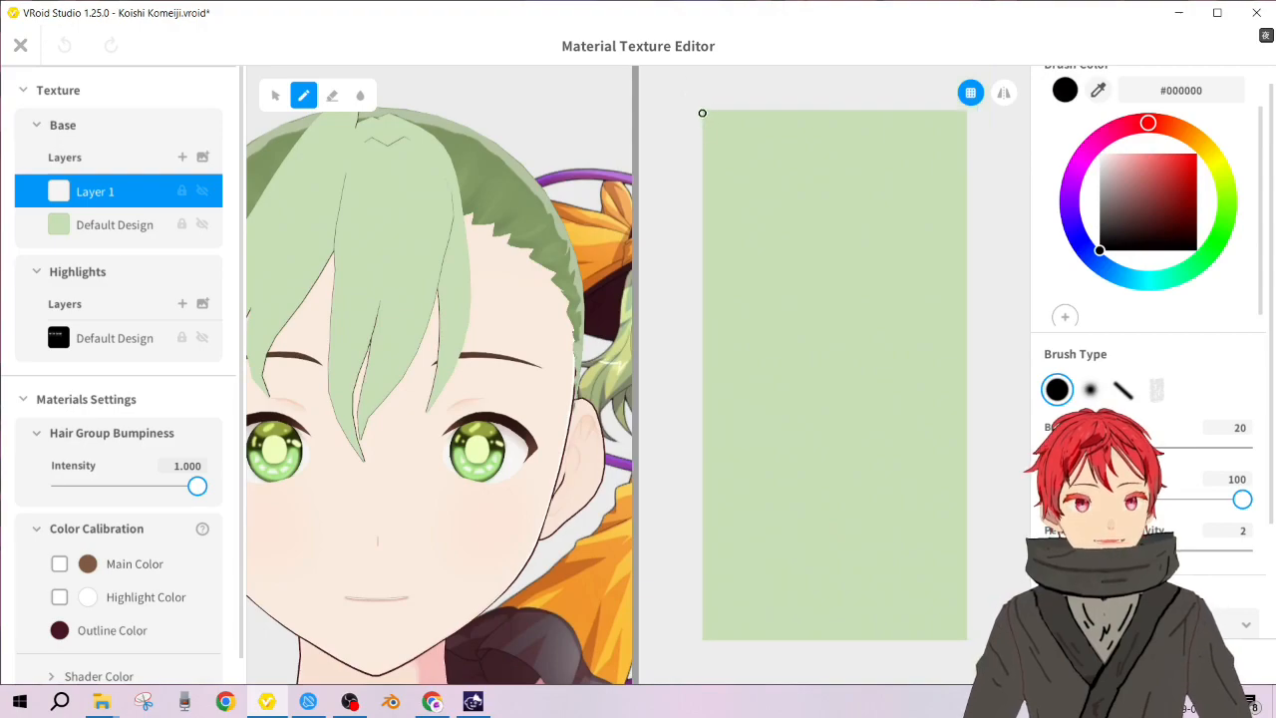
{"action": "left_click", "coordinate": [1003, 92]}
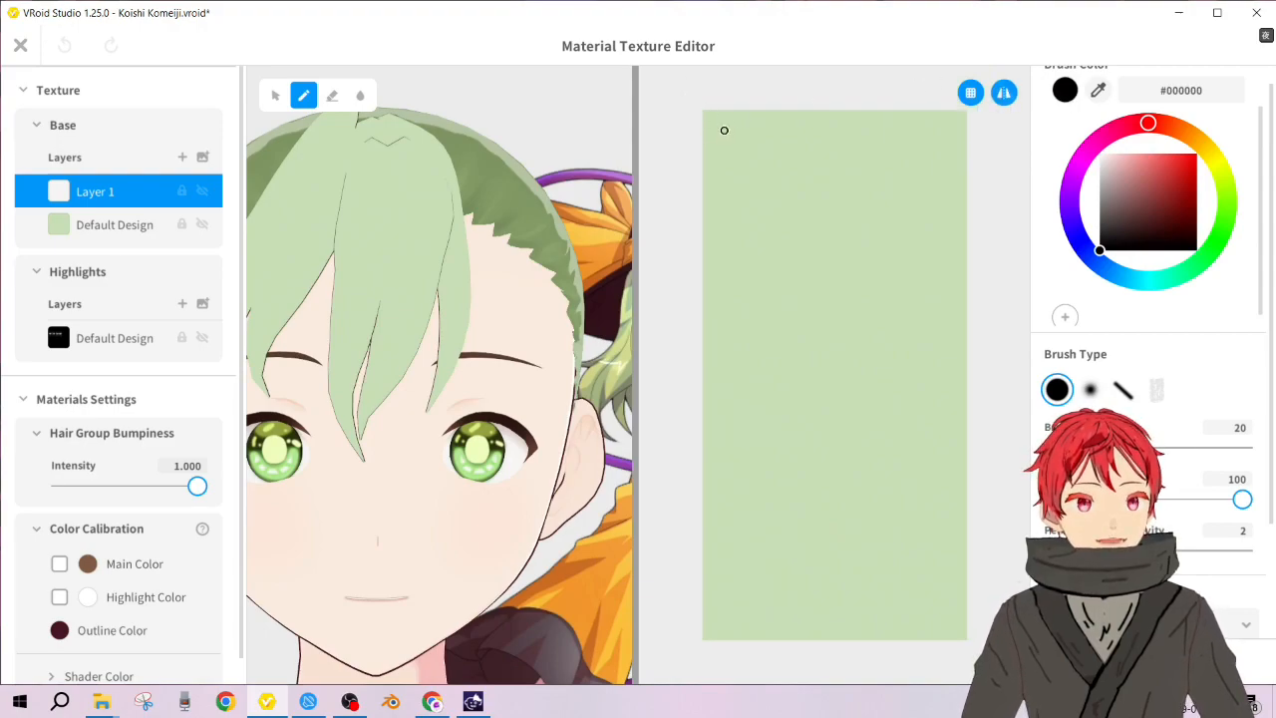
{"action": "left_click_drag", "start_coordinate": [703, 109], "coordinate": [699, 641]}
{"action": "scroll", "coordinate": [417, 452], "scroll_direction": "down", "scroll_amount": 3}
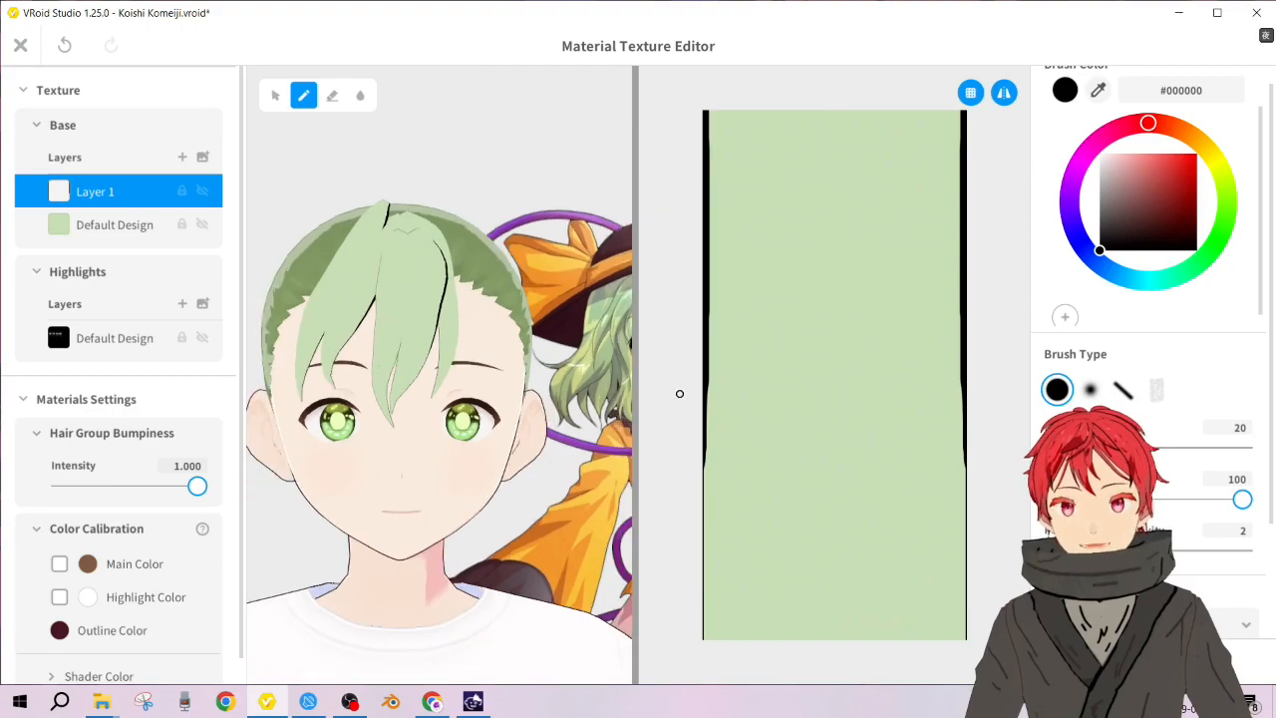
Step: Try extra black strokes on the lower part of the texture and directly on the bangs, undoing each one
{"action": "mouse_move", "coordinate": [707, 375]}
{"action": "left_mouse_down"}
{"action": "mouse_move", "coordinate": [708, 478]}
{"action": "mouse_move", "coordinate": [762, 610]}
{"action": "left_mouse_up"}
{"action": "key", "text": "ctrl+z"}
{"action": "scroll", "coordinate": [359, 390], "scroll_direction": "up", "scroll_amount": 3}
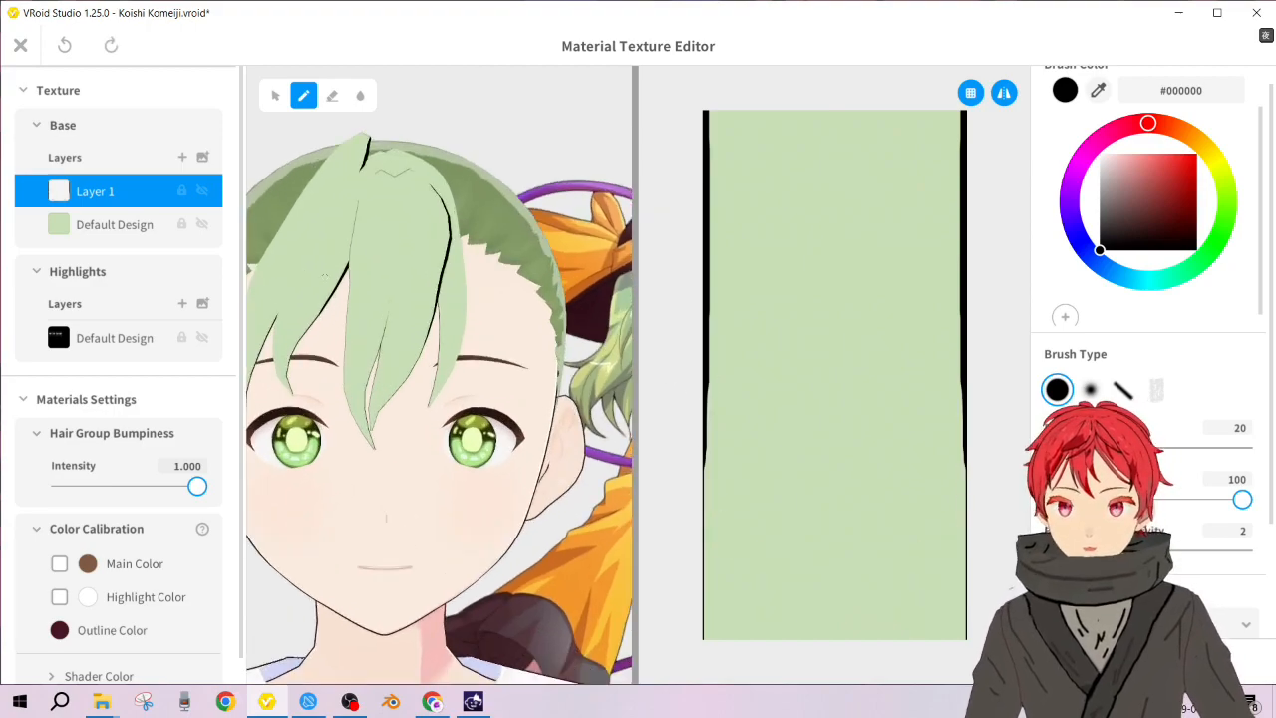
{"action": "left_click_drag", "start_coordinate": [278, 309], "coordinate": [295, 259]}
{"action": "left_click", "coordinate": [378, 314]}
{"action": "key", "text": "ctrl+z"}
{"action": "key", "text": "ctrl+z"}
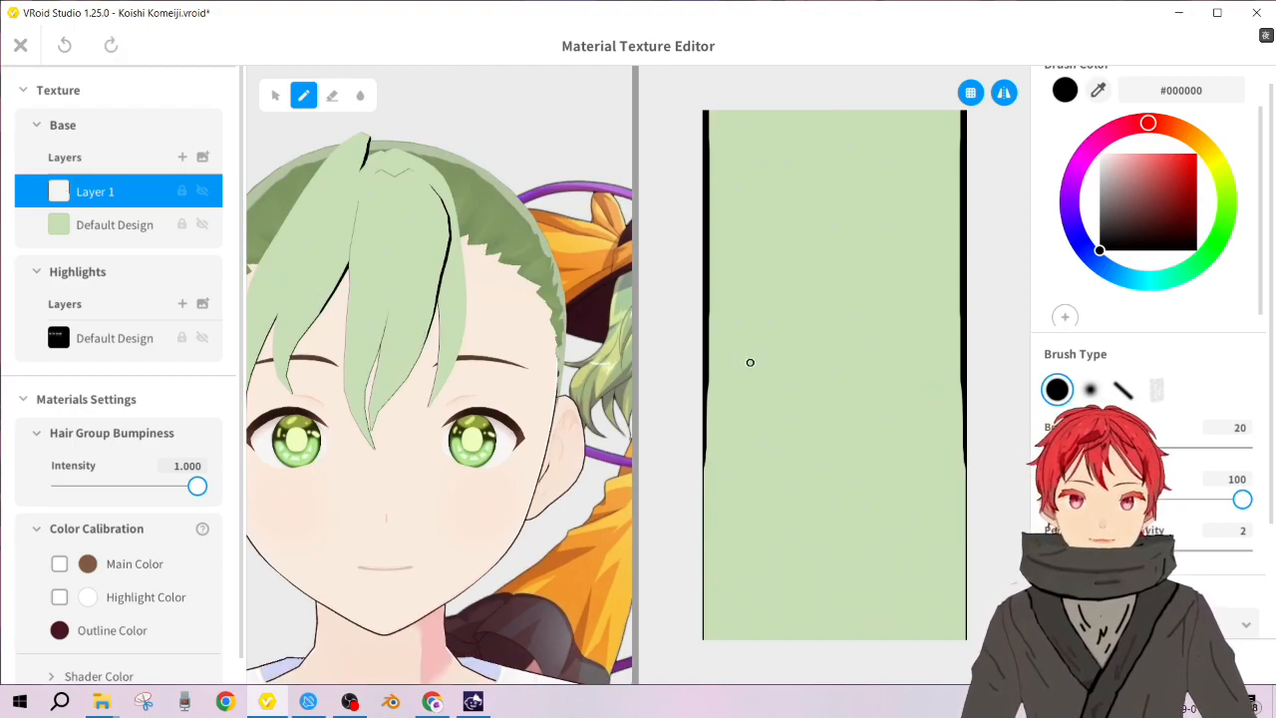
Step: Check the black outlines on the bangs from near and far, undo them and close the Material Texture Editor
{"action": "scroll", "coordinate": [842, 437], "scroll_direction": "down", "scroll_amount": 3}
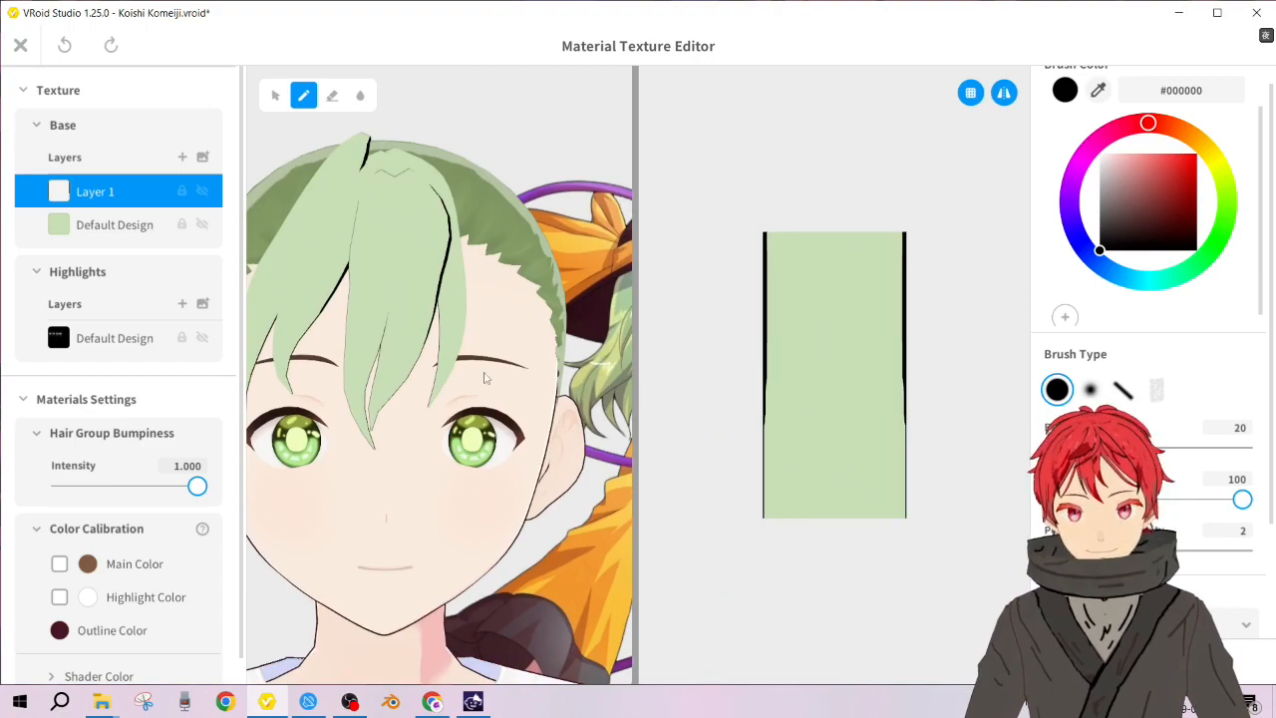
{"action": "scroll", "coordinate": [458, 386], "scroll_direction": "down", "scroll_amount": 5}
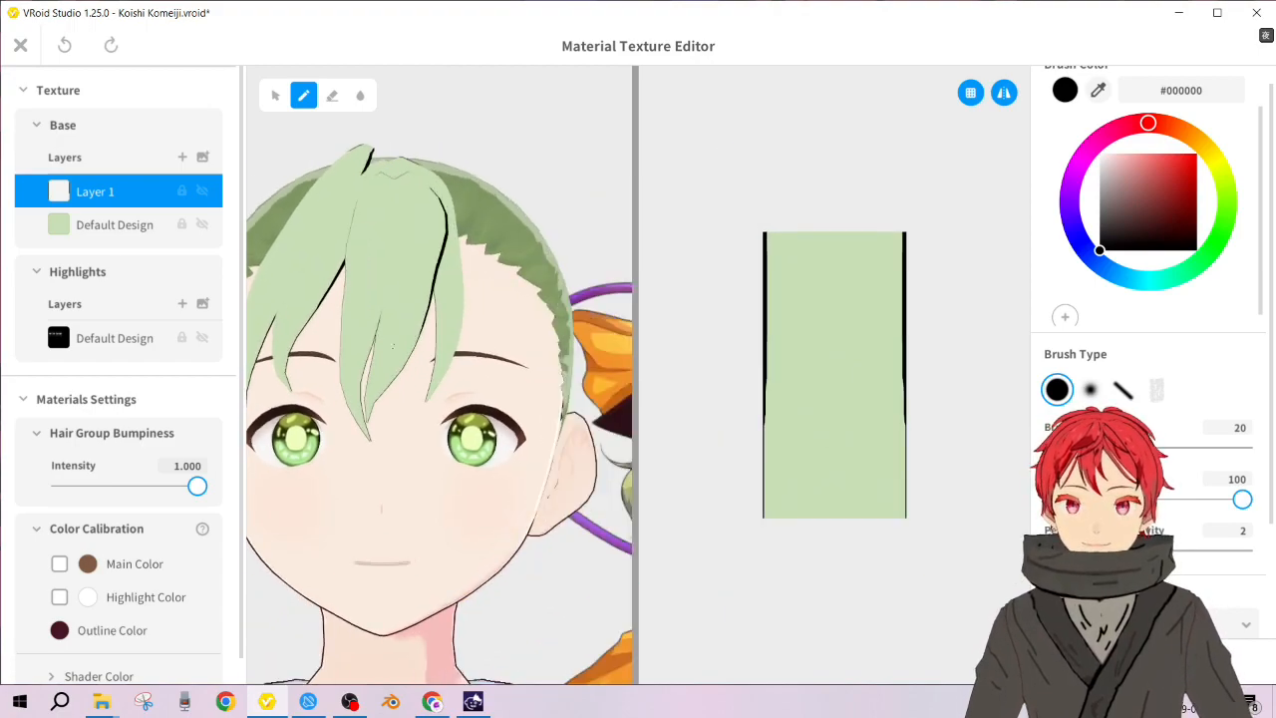
{"action": "scroll", "coordinate": [458, 385], "scroll_direction": "down", "scroll_amount": 3}
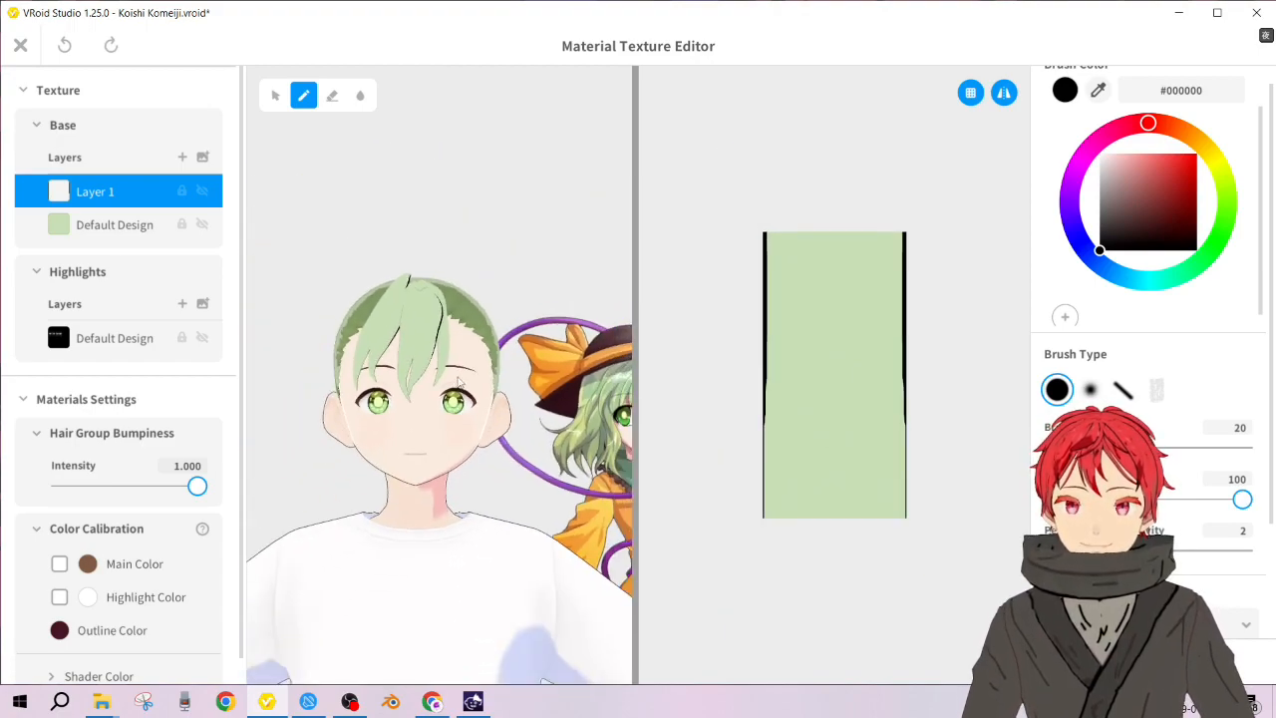
{"action": "scroll", "coordinate": [459, 382], "scroll_direction": "up", "scroll_amount": 6}
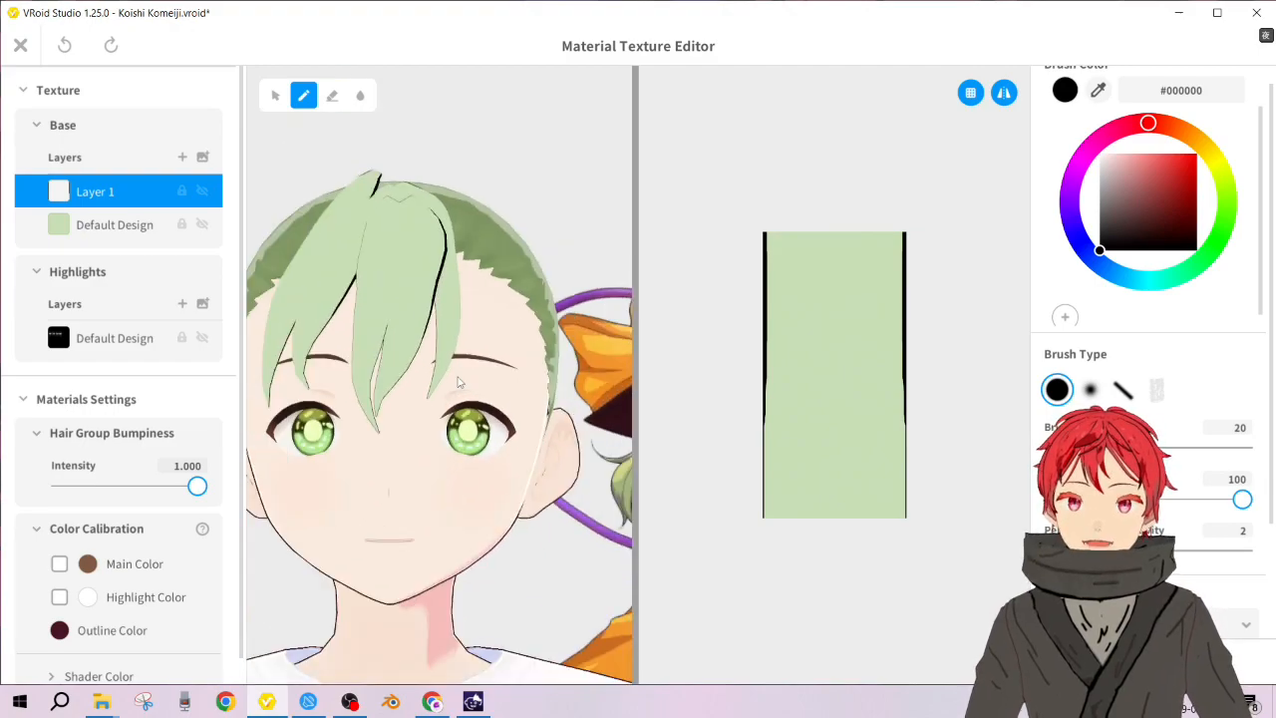
{"action": "key", "text": "ctrl+z"}
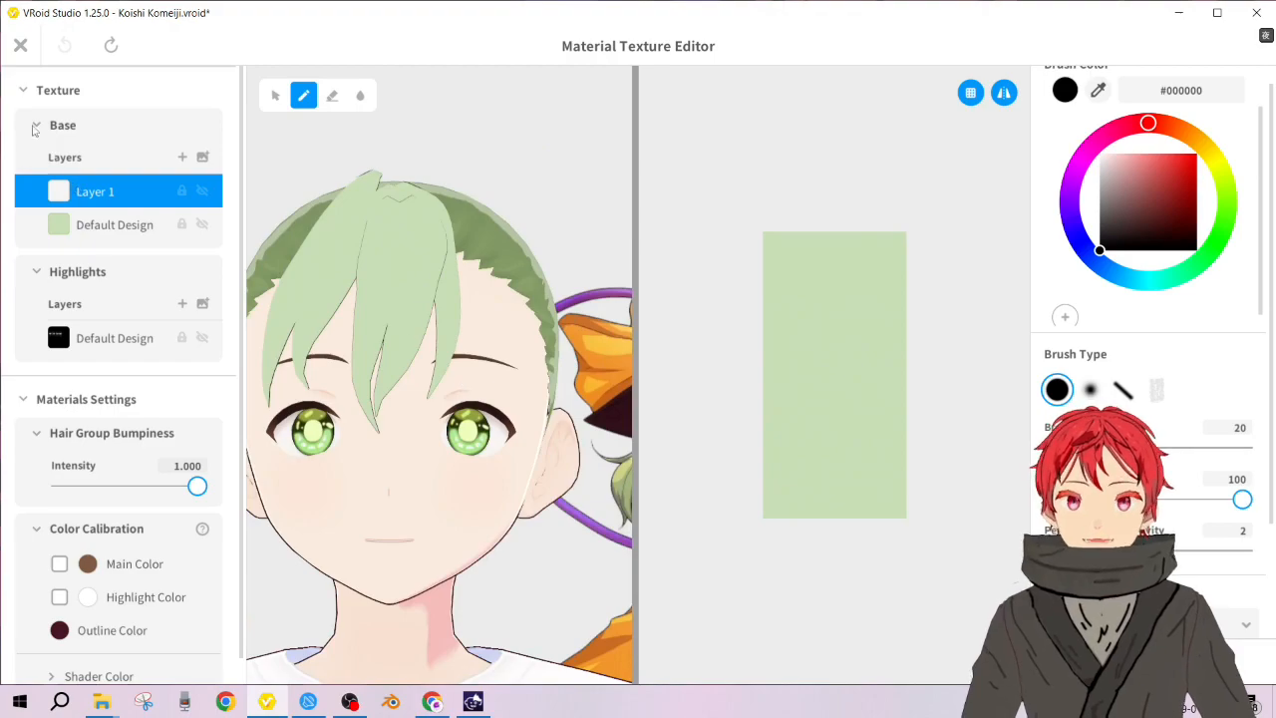
{"action": "left_click", "coordinate": [20, 44]}
{"action": "scroll", "coordinate": [497, 260], "scroll_direction": "up", "scroll_amount": 2}
{"action": "right_click_drag", "start_coordinate": [556, 288], "coordinate": [553, 290]}
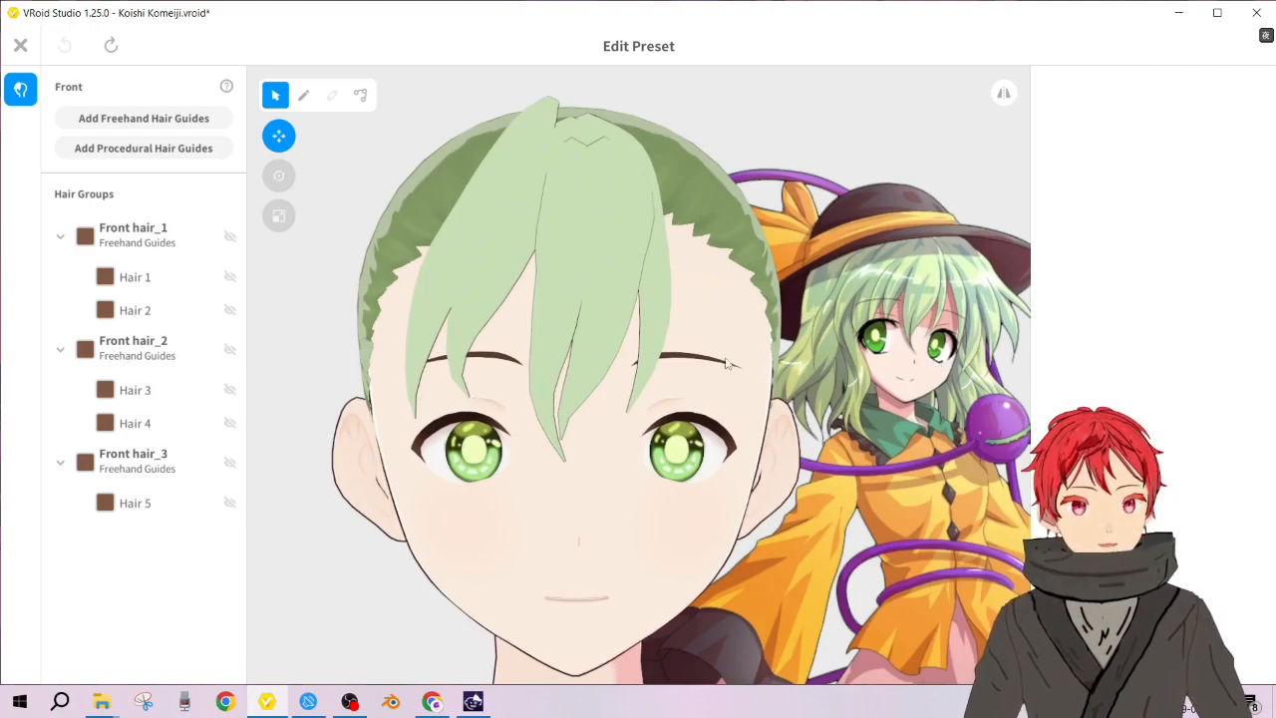
Step: Starting from Hair 5, draw a new freehand strand in Front hair_3 from the crown down past the eyebrow beside the reference image
{"action": "left_click", "coordinate": [407, 357]}
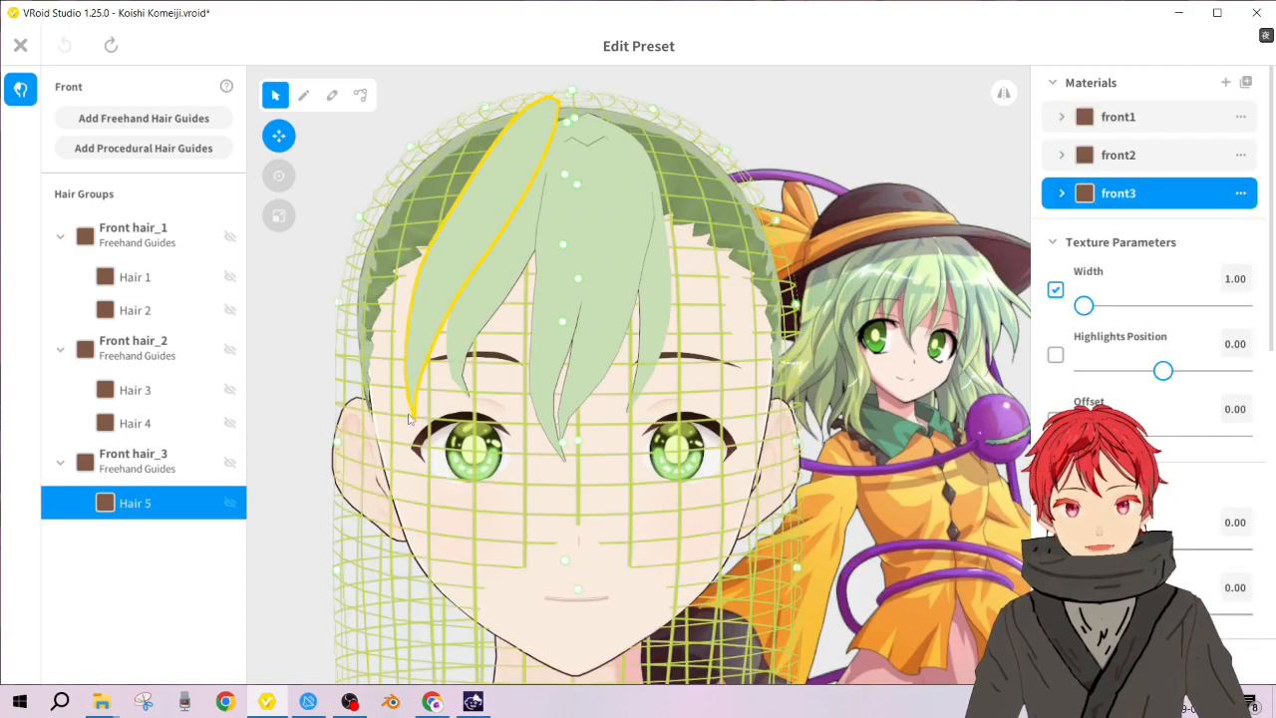
{"action": "left_click", "coordinate": [361, 96]}
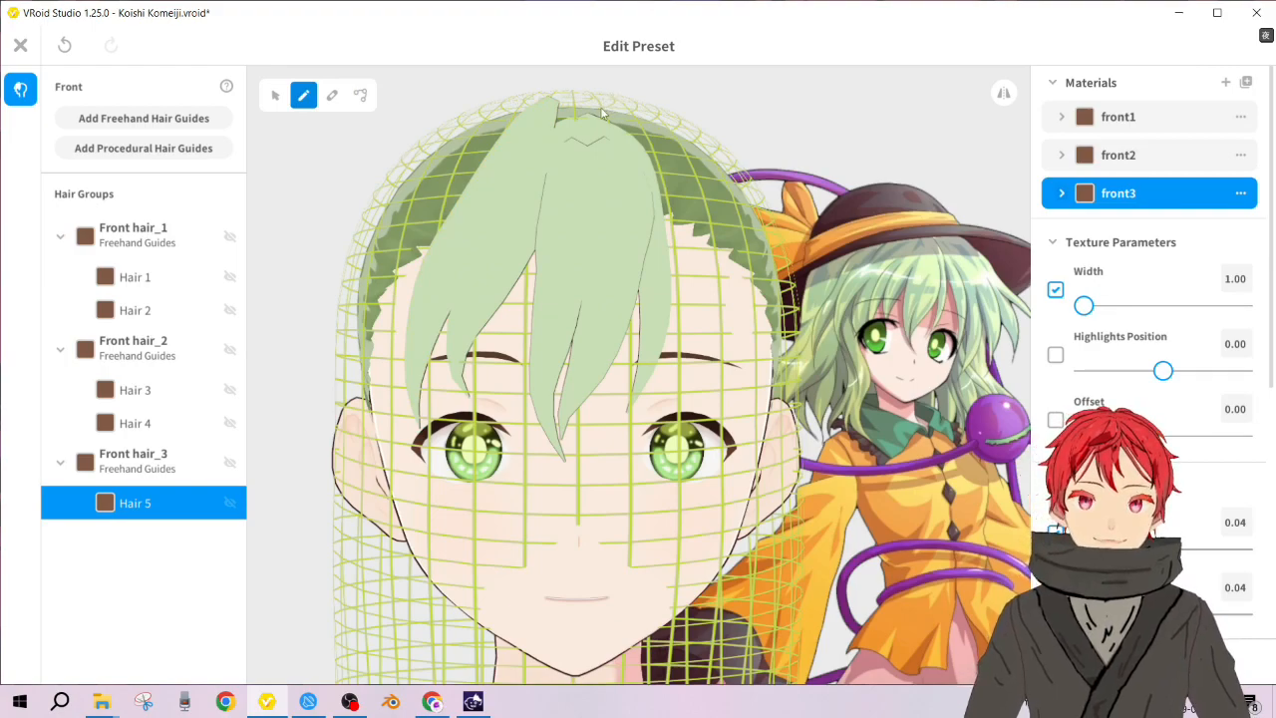
{"action": "mouse_move", "coordinate": [590, 106]}
{"action": "left_mouse_down"}
{"action": "mouse_move", "coordinate": [670, 241]}
{"action": "mouse_move", "coordinate": [701, 364]}
{"action": "left_mouse_up"}
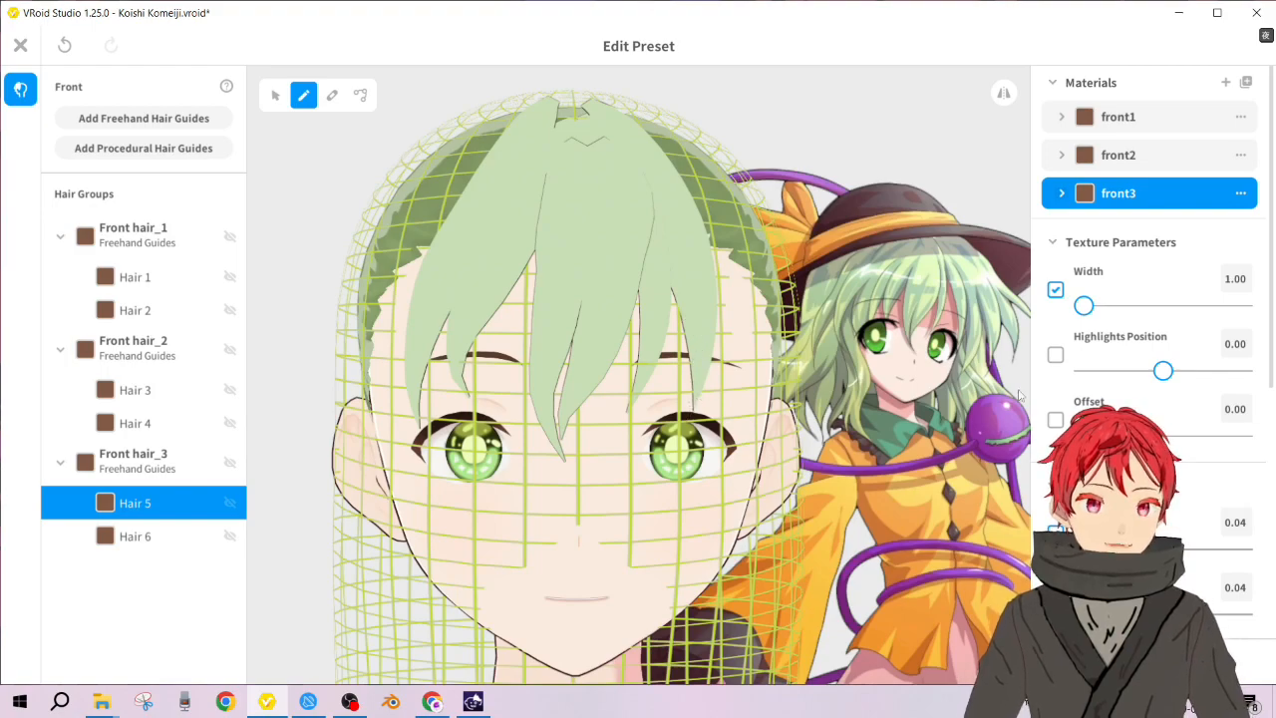
Step: Set the hair width of Hair 6 to 0.02 and deselect the strand
{"action": "scroll", "coordinate": [1106, 354], "scroll_direction": "down", "scroll_amount": 1}
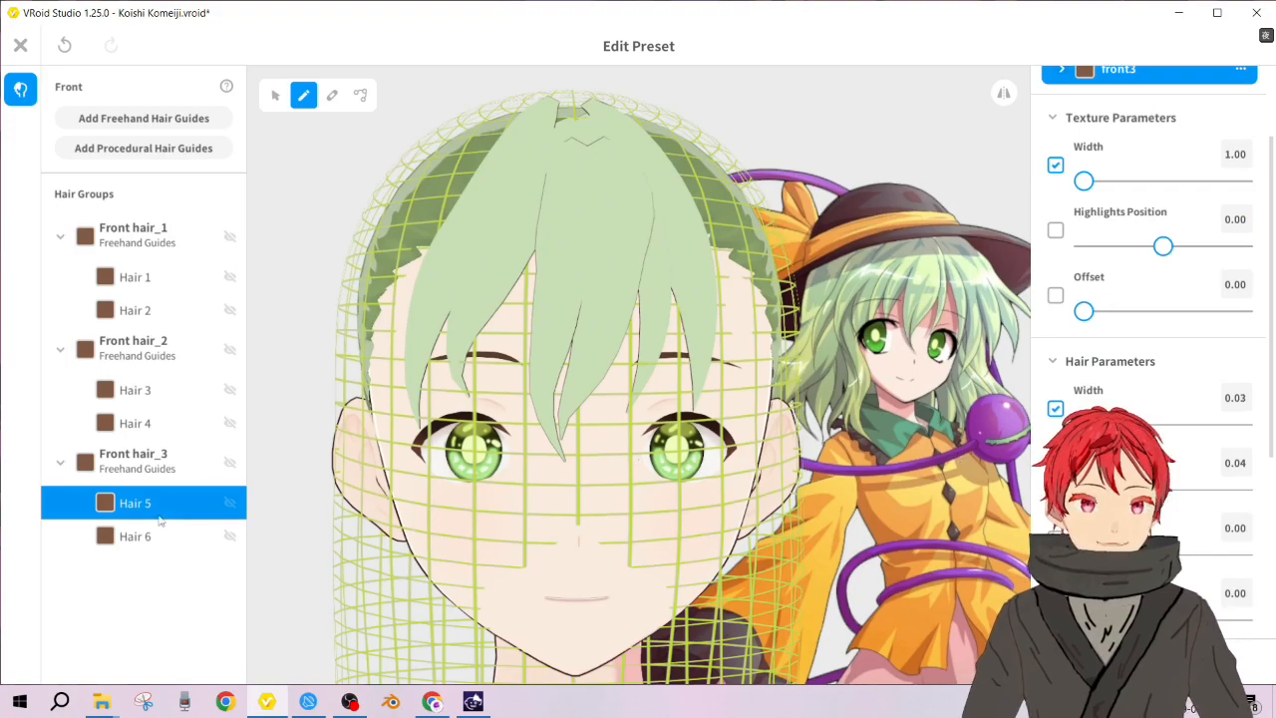
{"action": "left_click", "coordinate": [139, 539]}
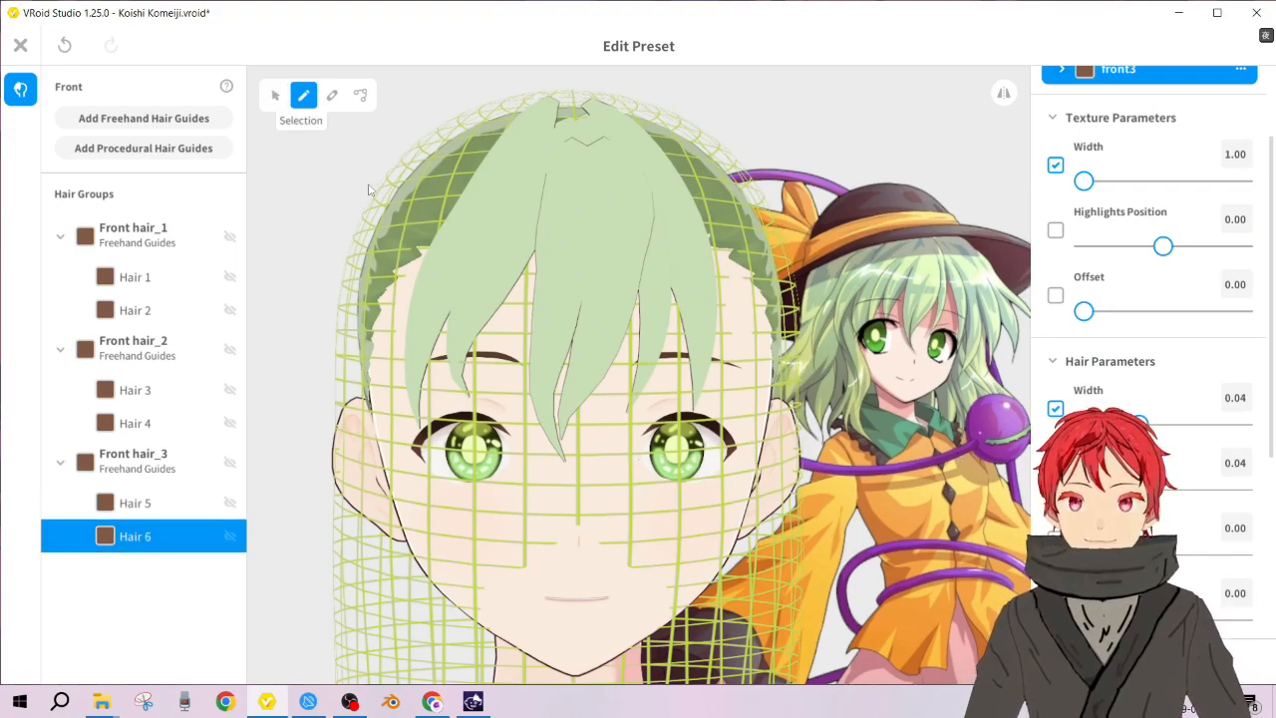
{"action": "left_click", "coordinate": [276, 96]}
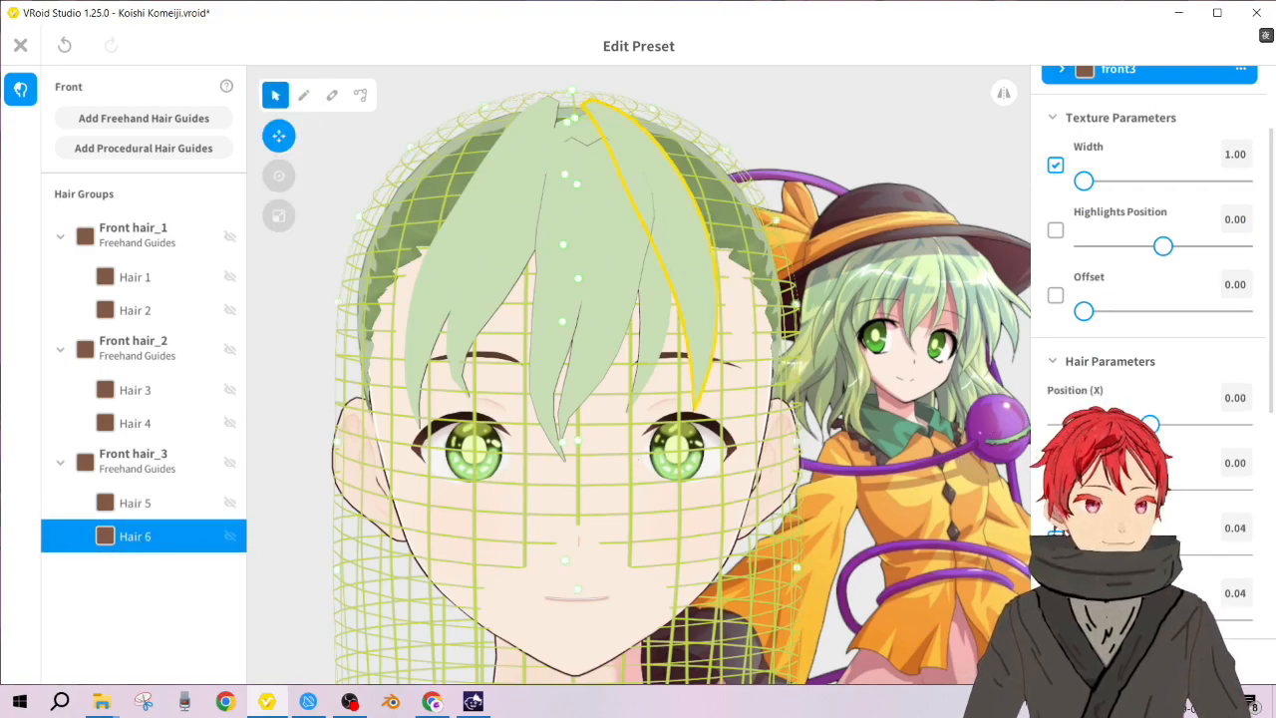
{"action": "scroll", "coordinate": [1136, 469], "scroll_direction": "down", "scroll_amount": 2}
{"action": "left_click_drag", "start_coordinate": [1139, 357], "coordinate": [1113, 356]}
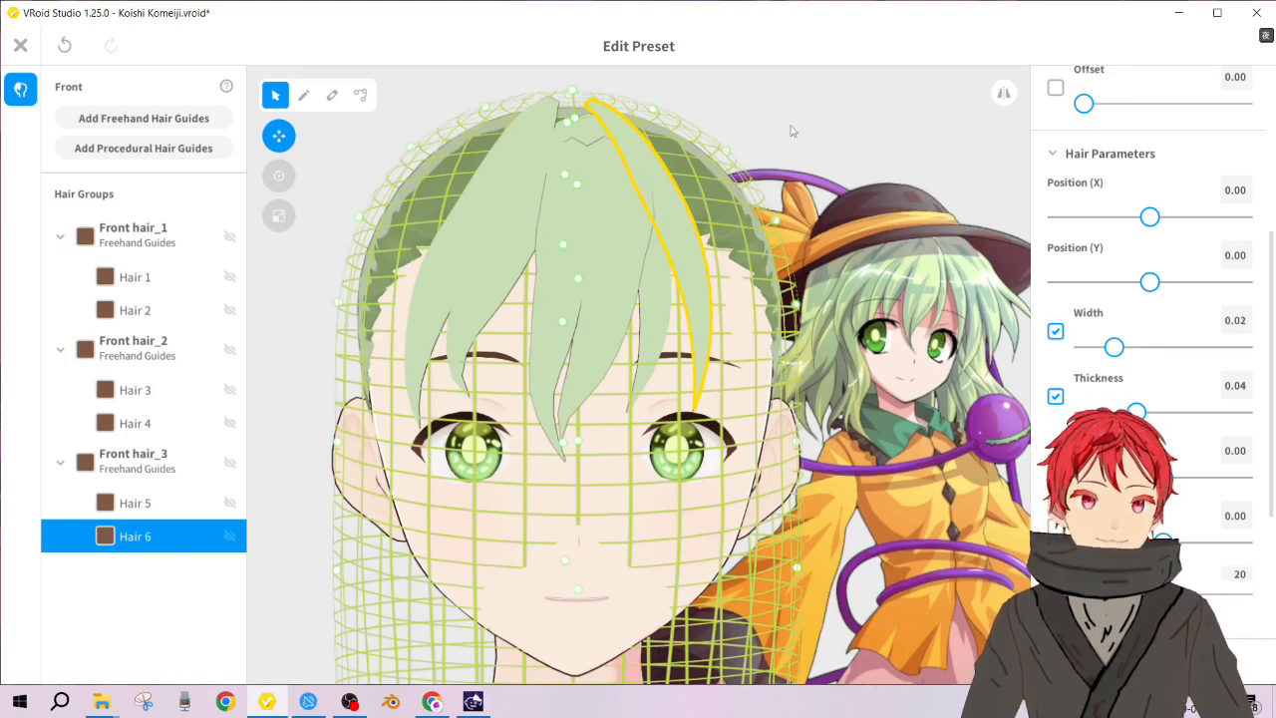
{"action": "left_click", "coordinate": [754, 143]}
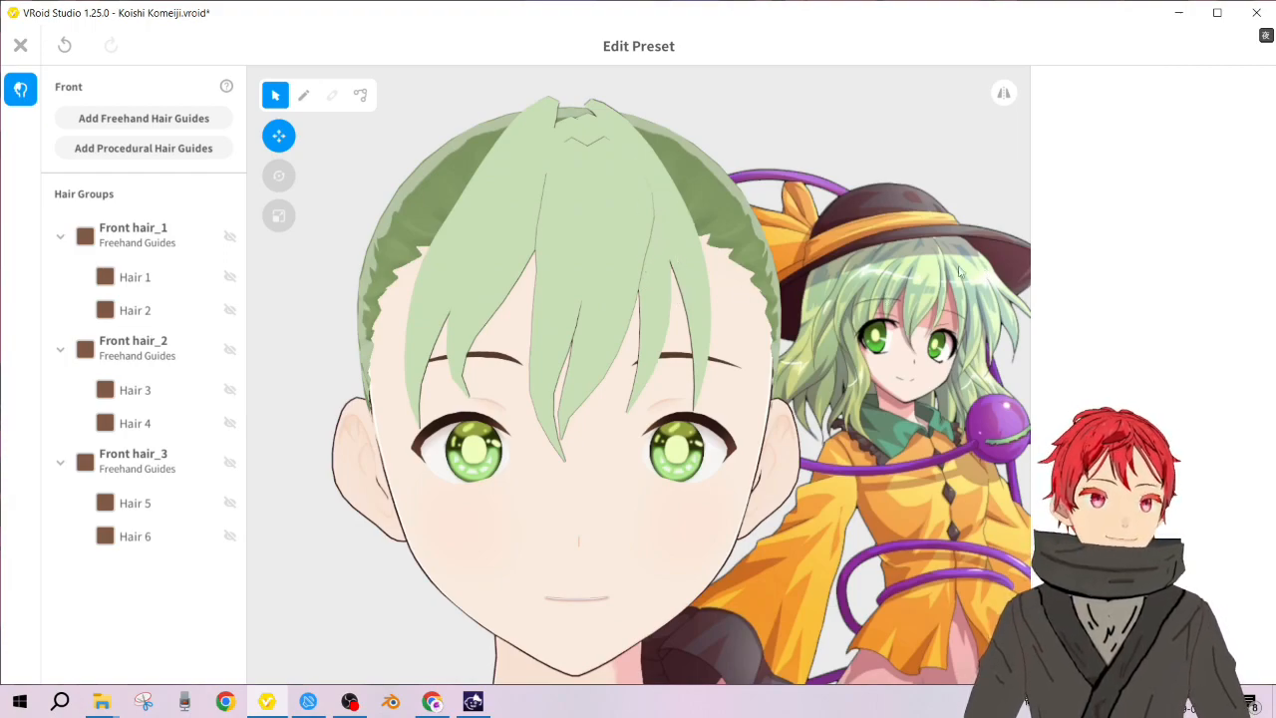
Step: Compare the bangs with the reference and try two freehand strands just outside Hair 6, undoing each one
{"action": "scroll", "coordinate": [965, 239], "scroll_direction": "up", "scroll_amount": 3}
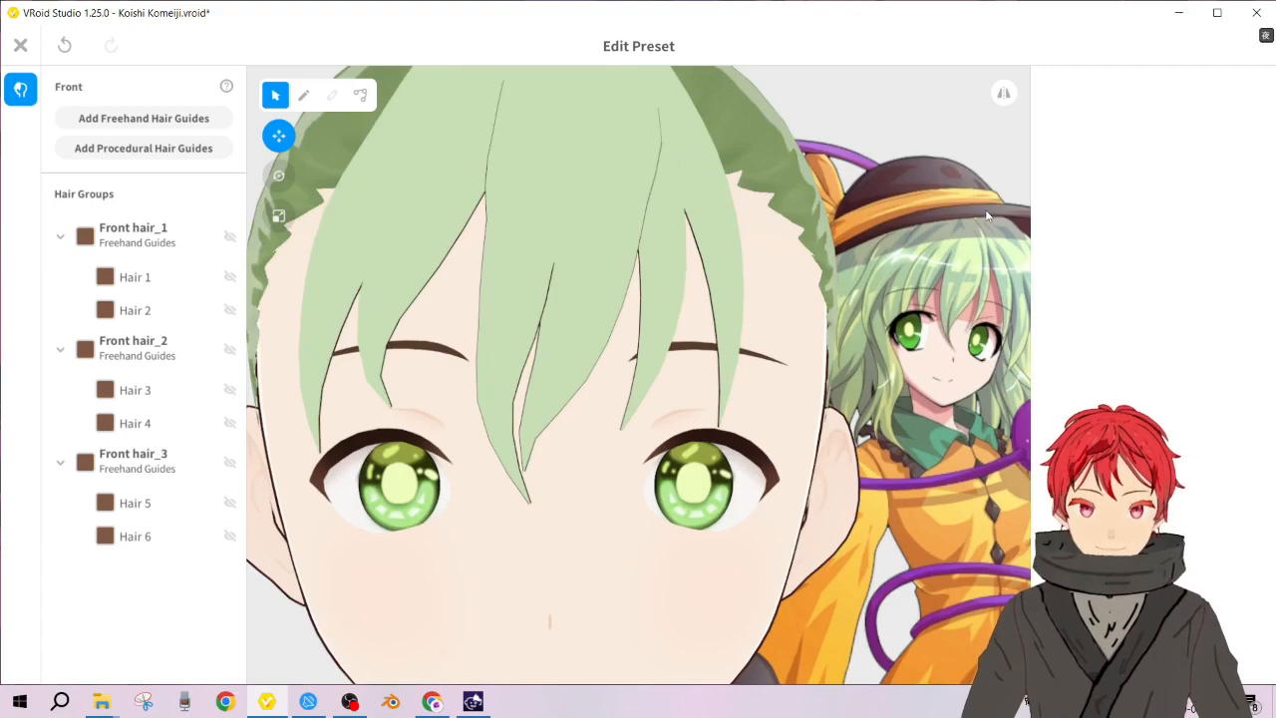
{"action": "scroll", "coordinate": [979, 227], "scroll_direction": "down", "scroll_amount": 3}
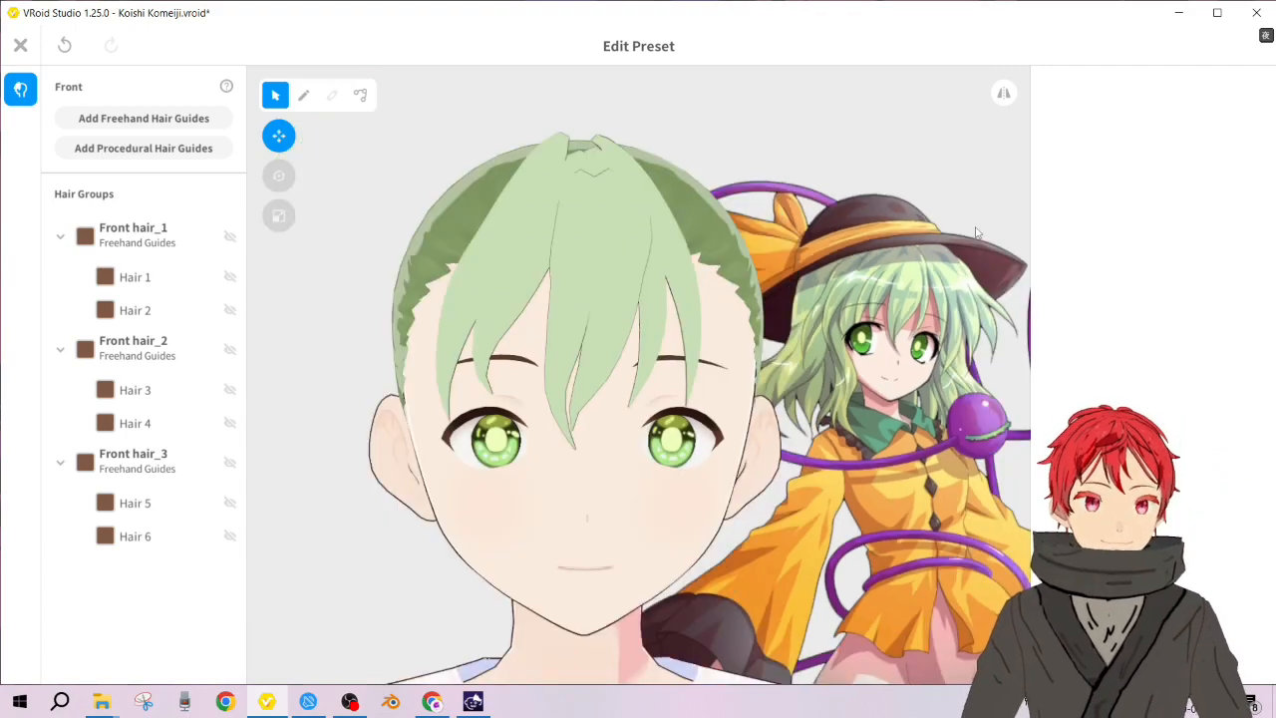
{"action": "scroll", "coordinate": [974, 234], "scroll_direction": "up", "scroll_amount": 2}
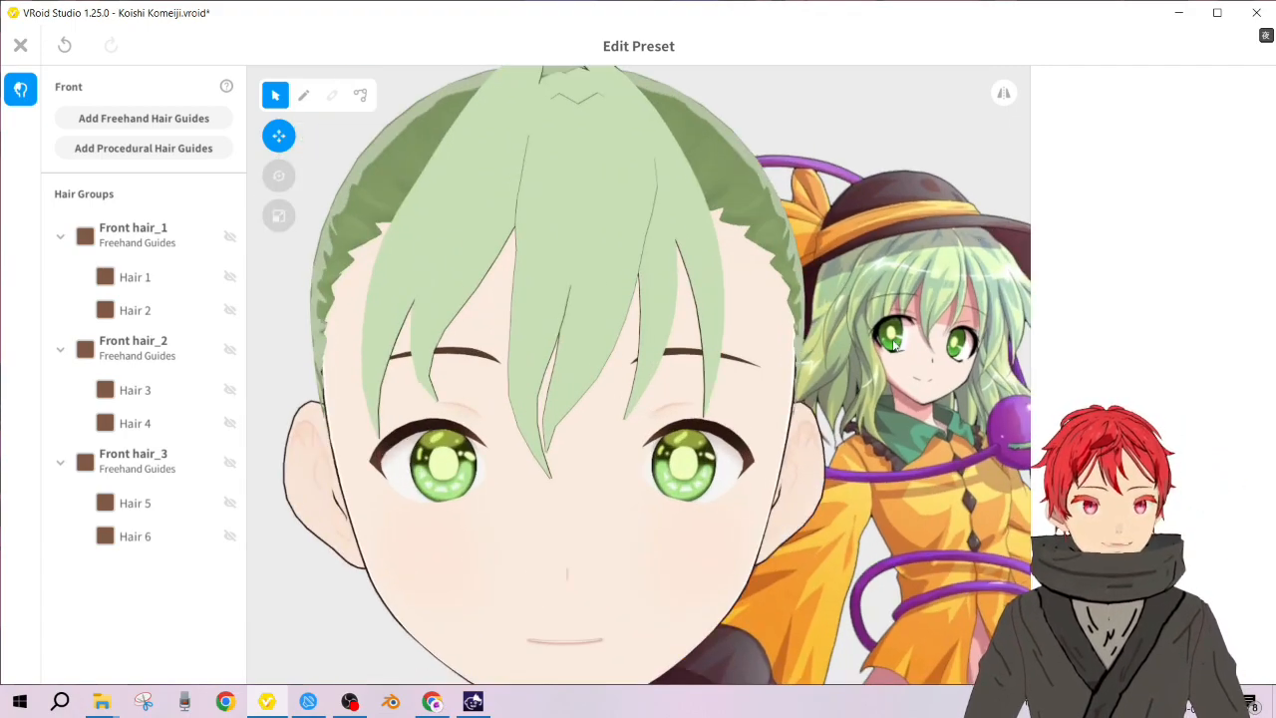
{"action": "left_click", "coordinate": [161, 535]}
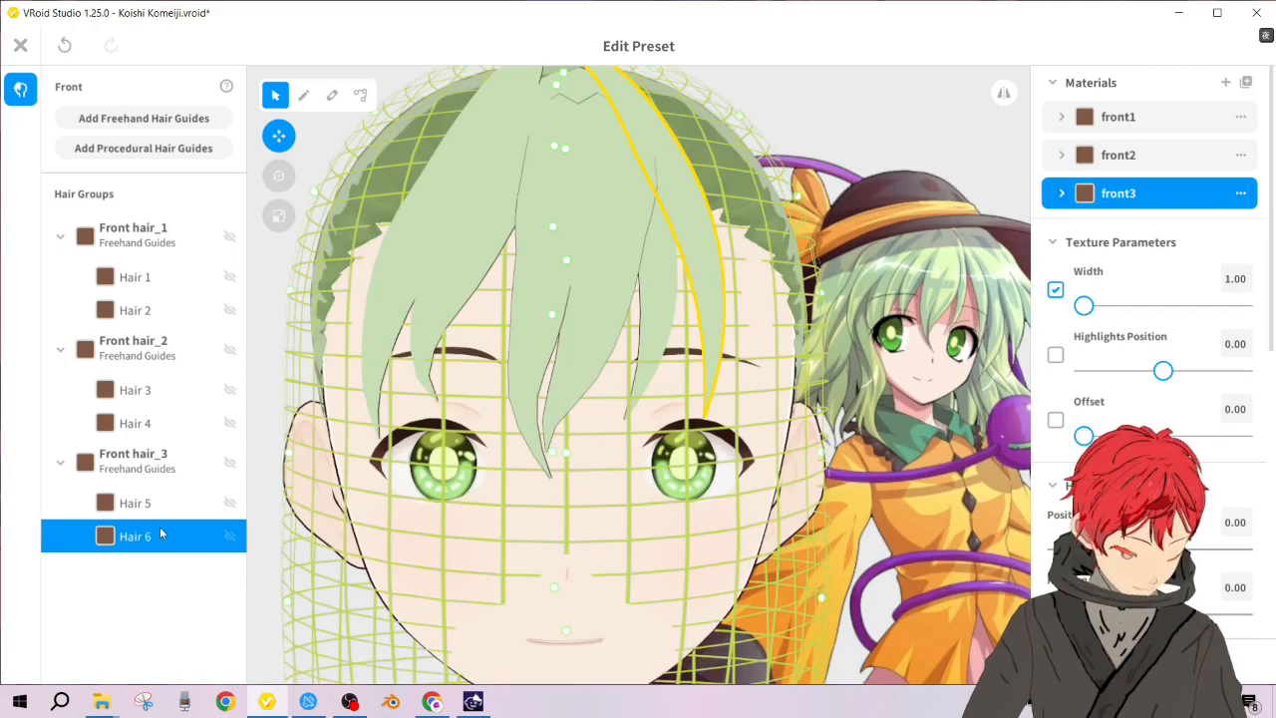
{"action": "mouse_move", "coordinate": [545, 524]}
{"action": "right_mouse_down"}
{"action": "mouse_move", "coordinate": [559, 522]}
{"action": "mouse_move", "coordinate": [543, 529]}
{"action": "right_mouse_up"}
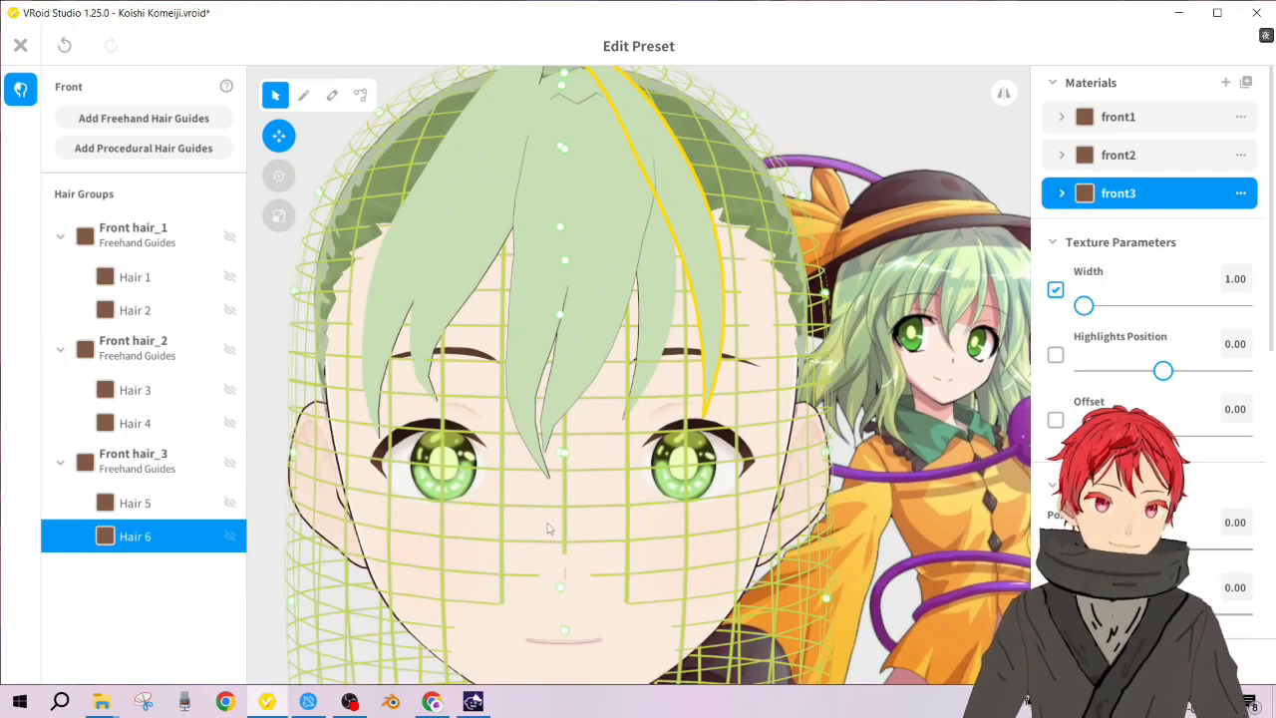
{"action": "scroll", "coordinate": [651, 237], "scroll_direction": "down", "scroll_amount": 2}
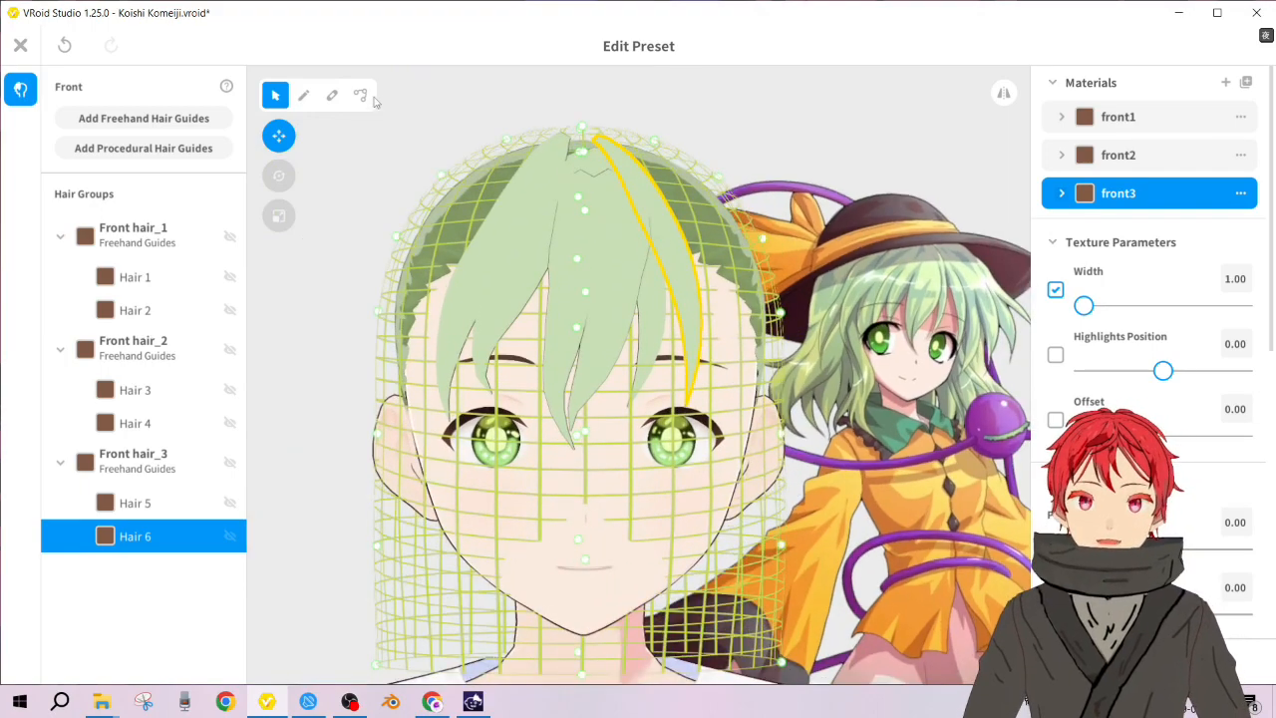
{"action": "left_click", "coordinate": [303, 95]}
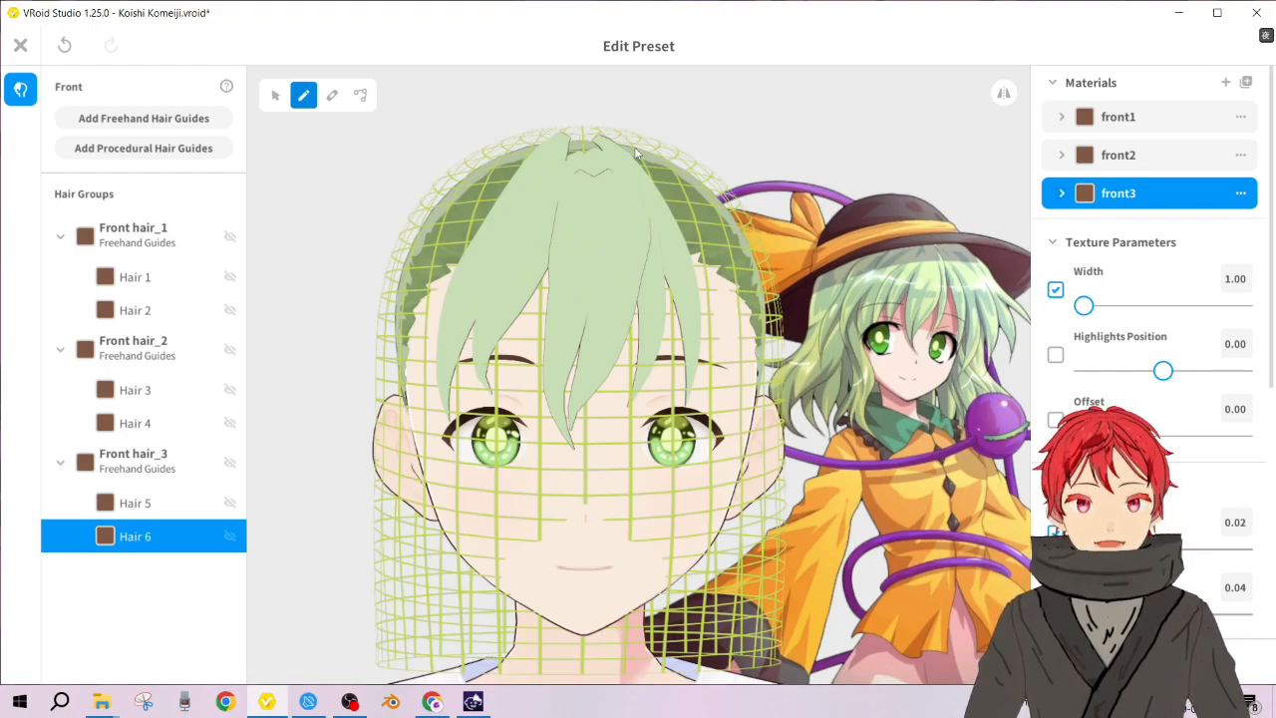
{"action": "mouse_move", "coordinate": [634, 146]}
{"action": "left_mouse_down"}
{"action": "mouse_move", "coordinate": [663, 172]}
{"action": "mouse_move", "coordinate": [737, 399]}
{"action": "left_mouse_up"}
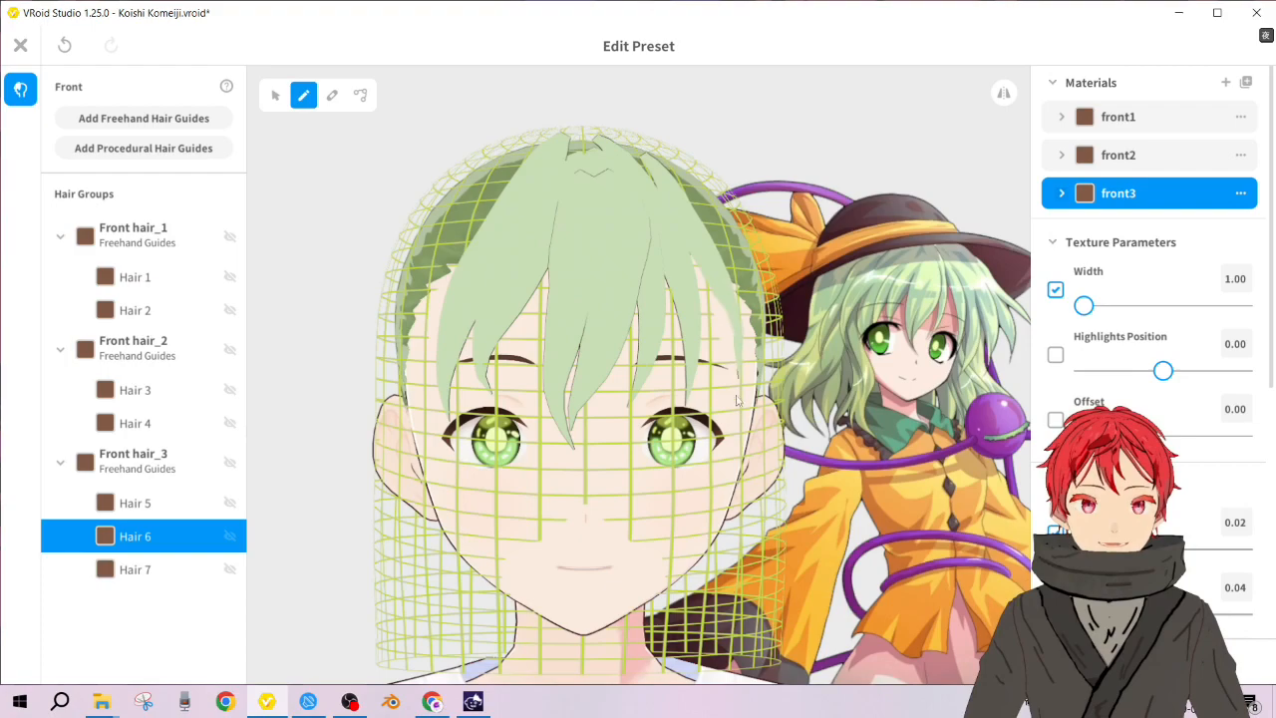
{"action": "key", "text": "ctrl+z"}
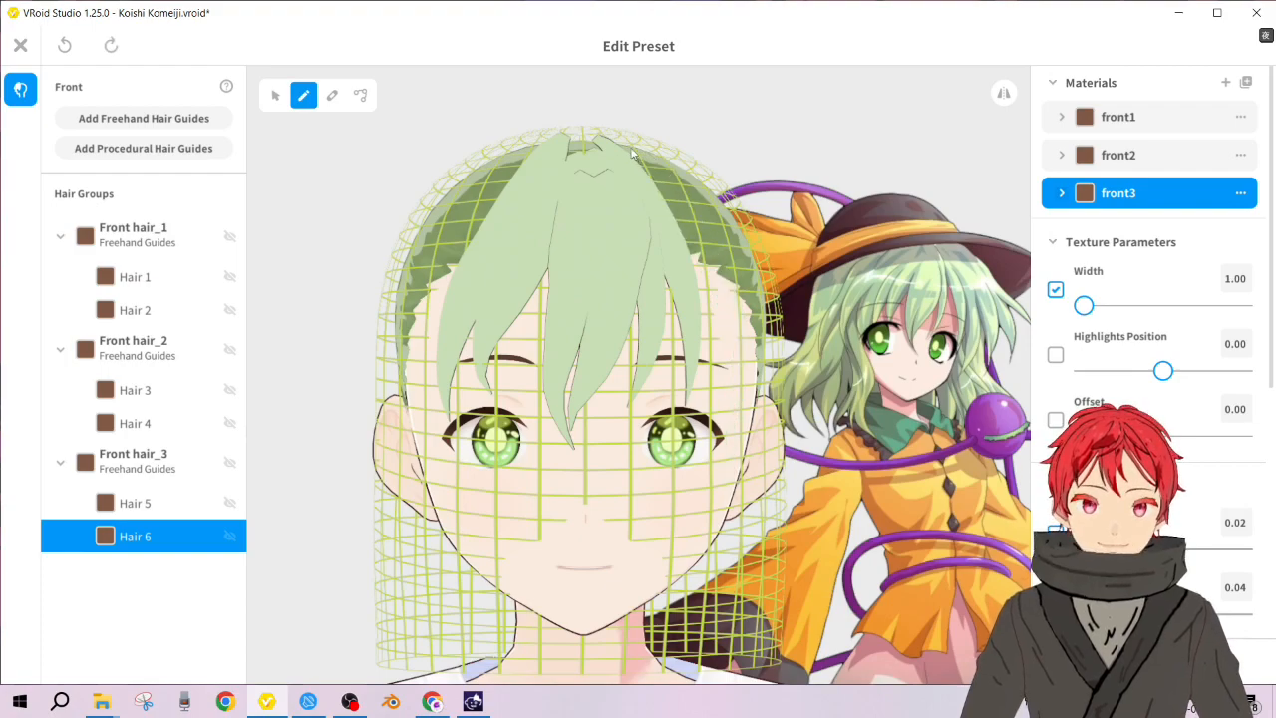
{"action": "mouse_move", "coordinate": [628, 147]}
{"action": "left_mouse_down"}
{"action": "mouse_move", "coordinate": [678, 219]}
{"action": "mouse_move", "coordinate": [720, 419]}
{"action": "left_mouse_up"}
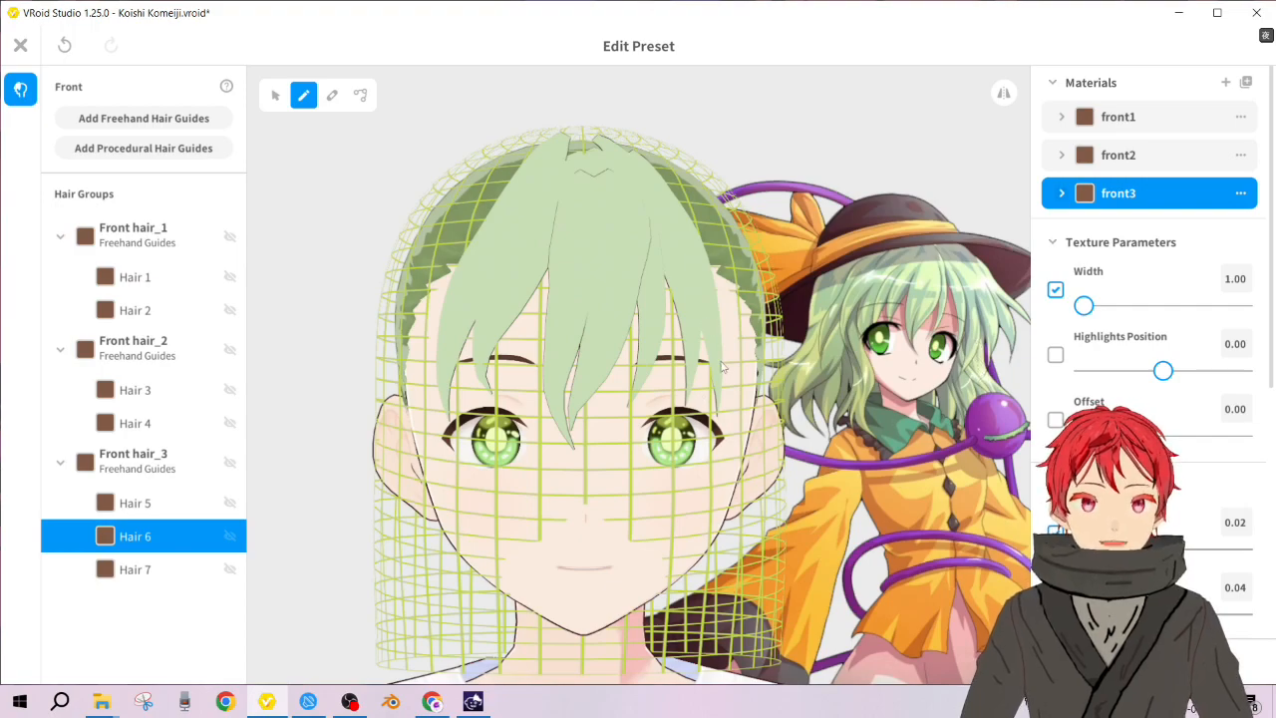
{"action": "key", "text": "ctrl+z"}
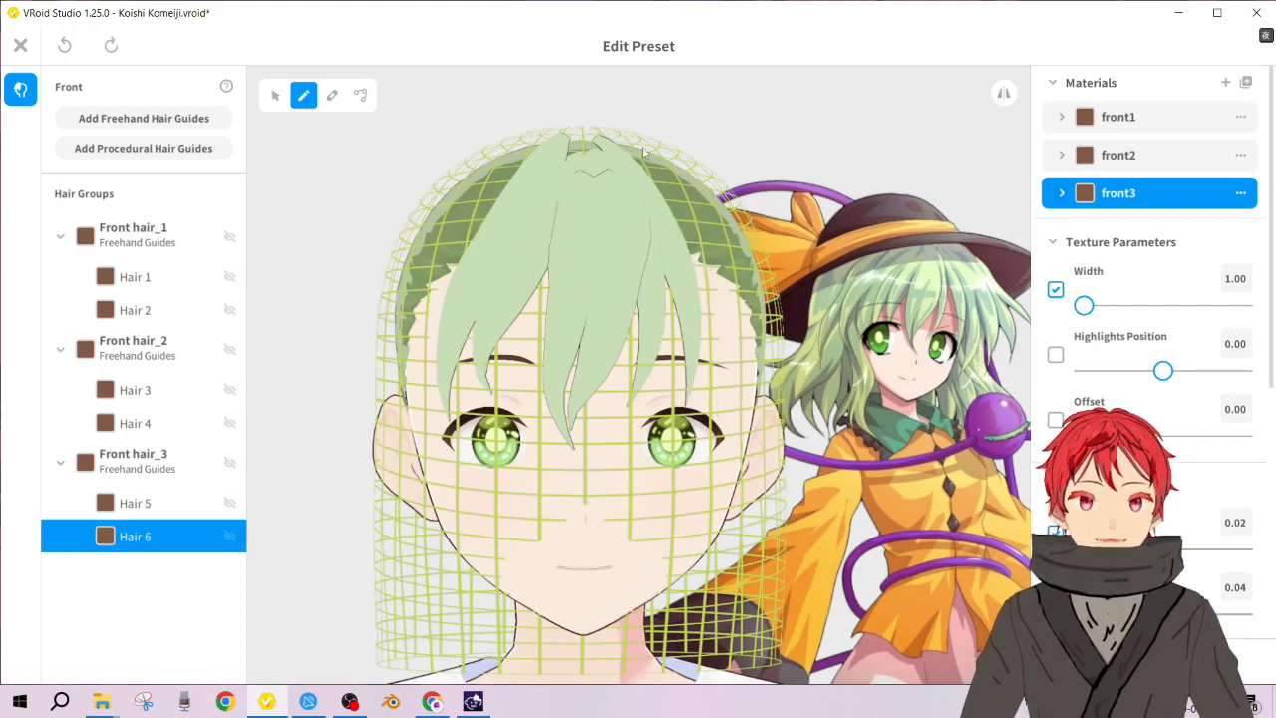
Step: Try drawing the outer strands as mirrored pairs with symmetry on, undo every attempt and switch symmetry off again
{"action": "left_click", "coordinate": [1008, 92]}
{"action": "mouse_move", "coordinate": [614, 140]}
{"action": "left_mouse_down"}
{"action": "mouse_move", "coordinate": [702, 261]}
{"action": "mouse_move", "coordinate": [718, 405]}
{"action": "left_mouse_up"}
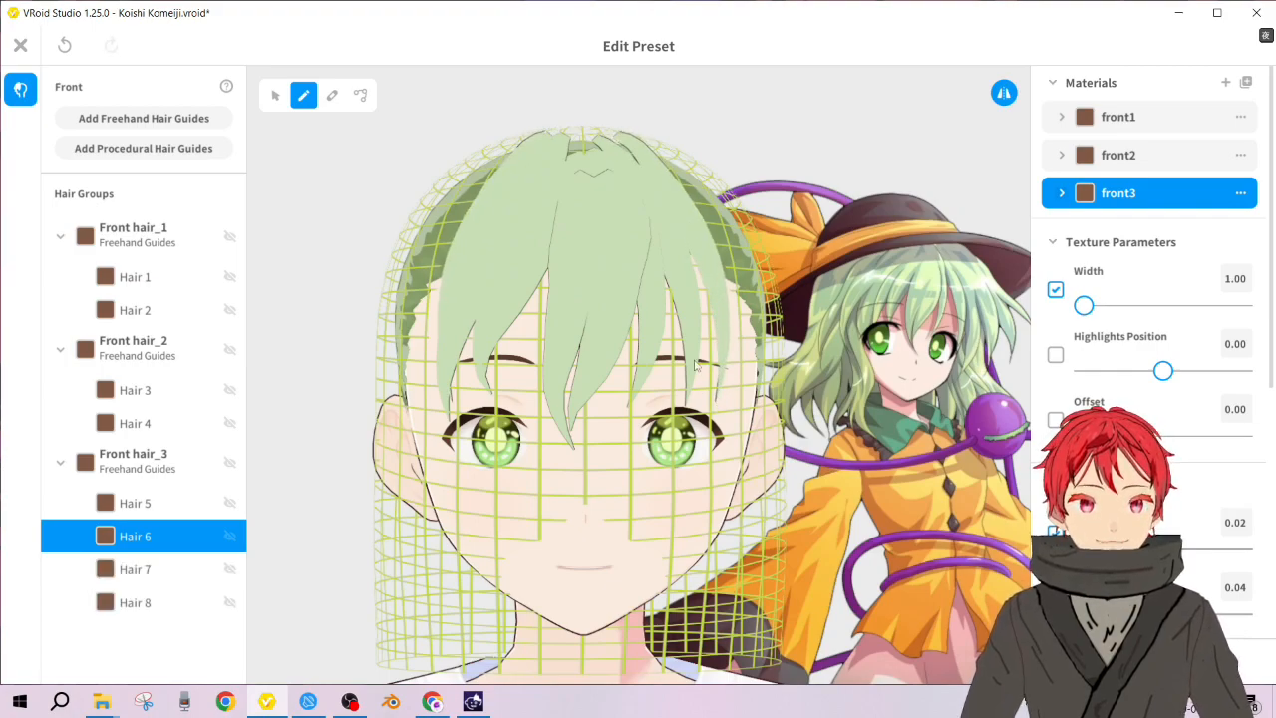
{"action": "key", "text": "ctrl+z"}
{"action": "mouse_move", "coordinate": [618, 144]}
{"action": "left_mouse_down"}
{"action": "mouse_move", "coordinate": [688, 239]}
{"action": "mouse_move", "coordinate": [727, 373]}
{"action": "left_mouse_up"}
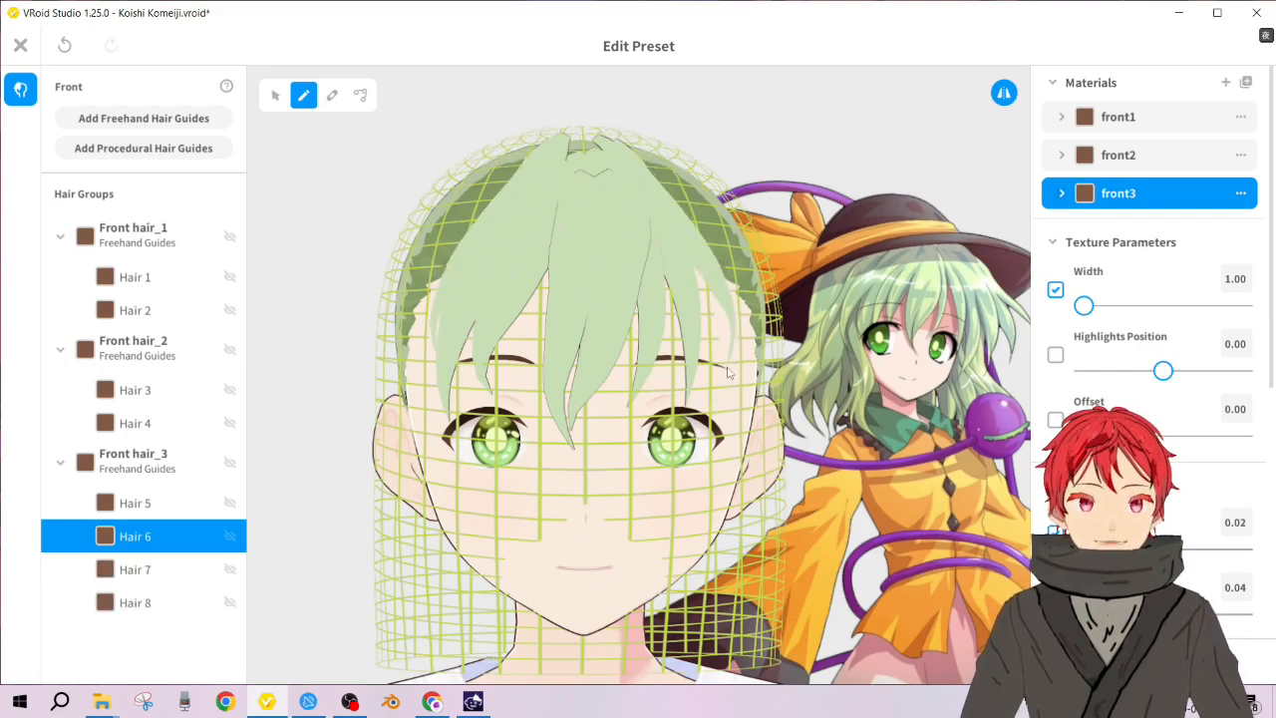
{"action": "key", "text": "ctrl+z"}
{"action": "mouse_move", "coordinate": [631, 160]}
{"action": "left_mouse_down"}
{"action": "mouse_move", "coordinate": [725, 336]}
{"action": "mouse_move", "coordinate": [718, 406]}
{"action": "left_mouse_up"}
{"action": "key", "text": "ctrl+z"}
{"action": "right_click_drag", "start_coordinate": [444, 413], "coordinate": [532, 421]}
{"action": "left_click_drag", "start_coordinate": [517, 133], "coordinate": [585, 426]}
{"action": "right_click_drag", "start_coordinate": [585, 427], "coordinate": [627, 389]}
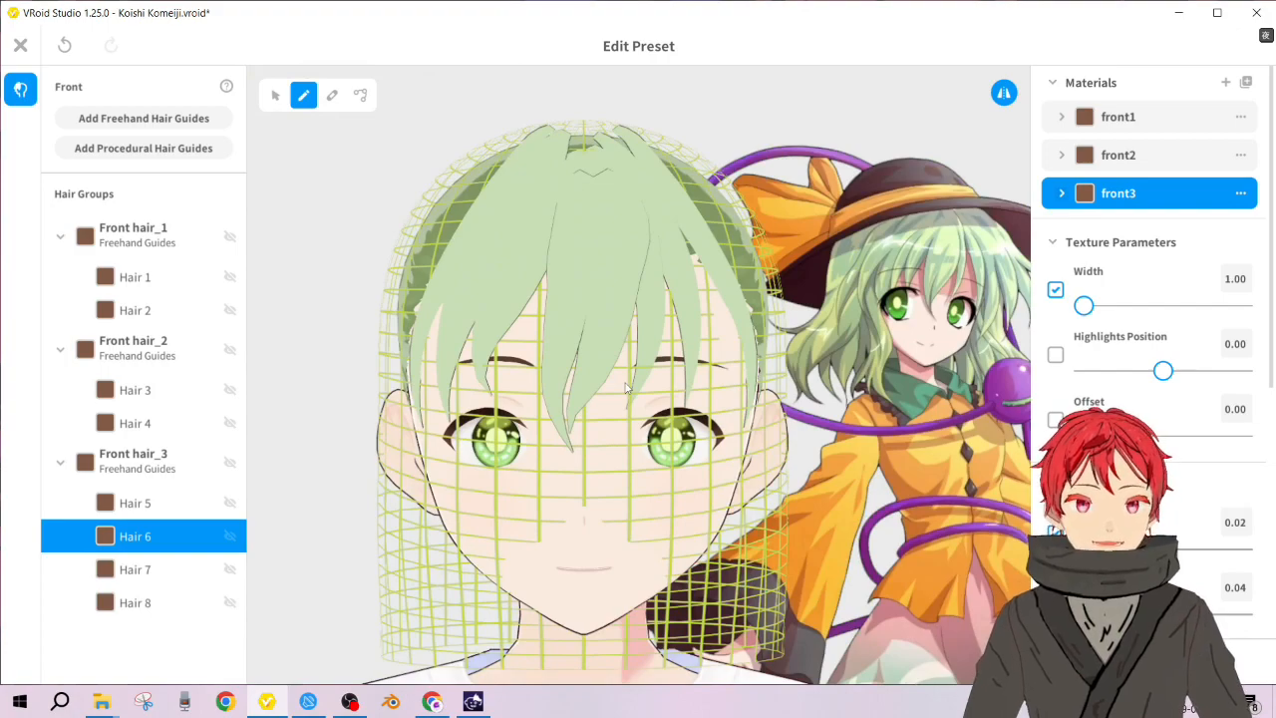
{"action": "key", "text": "ctrl+z"}
{"action": "left_click", "coordinate": [1004, 92]}
Step: Draw a freehand strand in Front hair_3 from the crown along the outer side of Hair 6 to eyebrow height
{"action": "left_click_drag", "start_coordinate": [626, 147], "coordinate": [710, 245]}
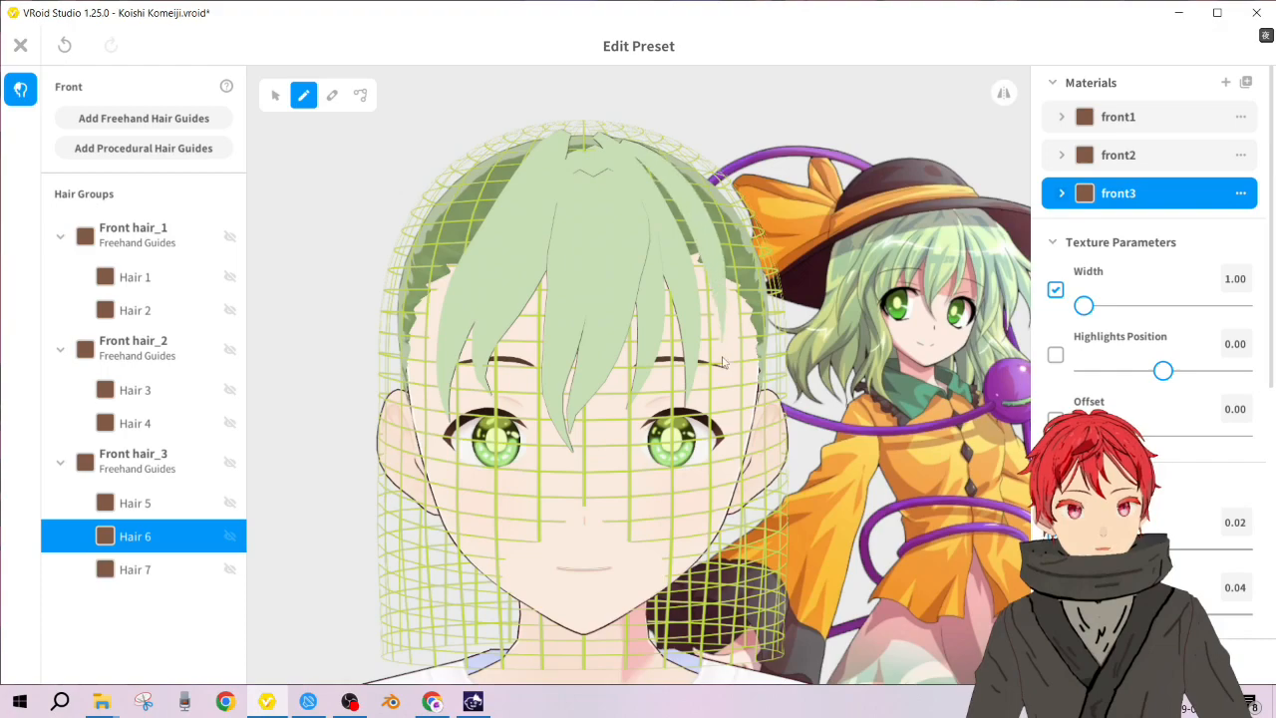
Step: Undo the last outer strand and try two longer freehand strands from the crown outside Hair 6, undoing each one
{"action": "key", "text": "ctrl+z"}
{"action": "mouse_move", "coordinate": [622, 141]}
{"action": "left_mouse_down"}
{"action": "mouse_move", "coordinate": [653, 165]}
{"action": "mouse_move", "coordinate": [715, 353]}
{"action": "mouse_move", "coordinate": [722, 418]}
{"action": "left_mouse_up"}
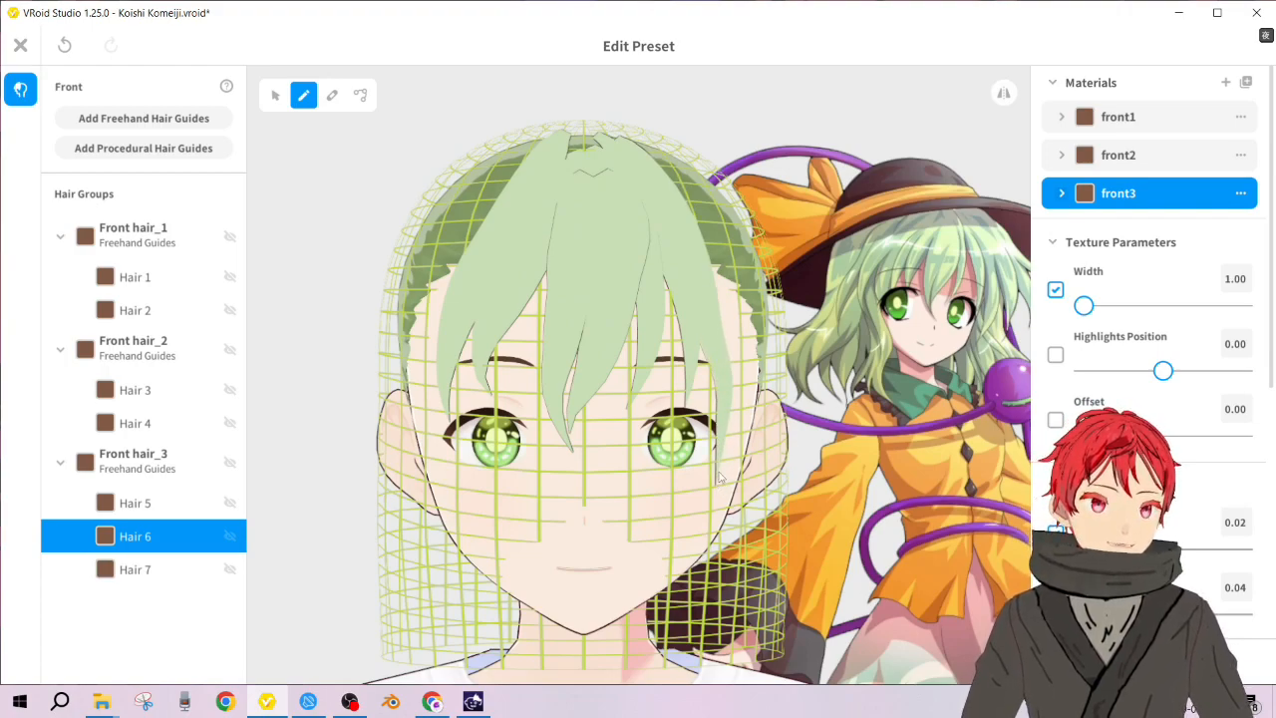
{"action": "key", "text": "ctrl+z"}
{"action": "mouse_move", "coordinate": [634, 141]}
{"action": "left_mouse_down"}
{"action": "mouse_move", "coordinate": [702, 269]}
{"action": "mouse_move", "coordinate": [754, 414]}
{"action": "mouse_move", "coordinate": [740, 484]}
{"action": "left_mouse_up"}
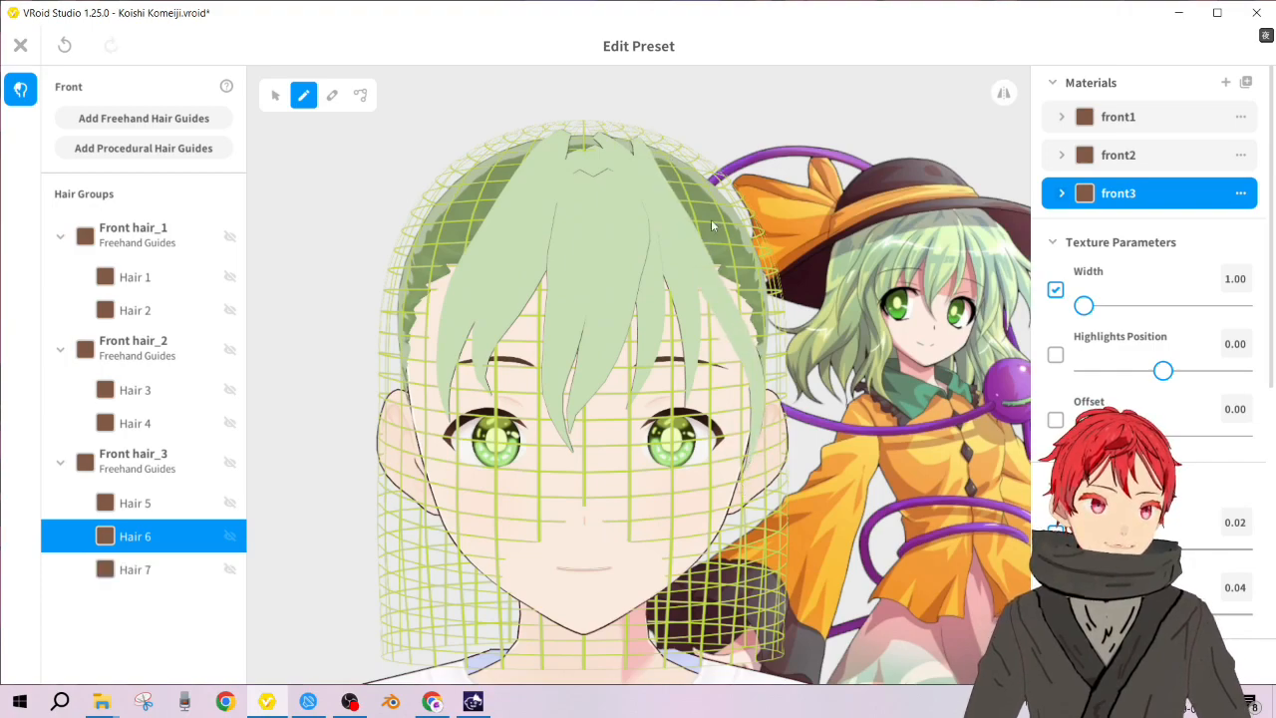
{"action": "key", "text": "ctrl+z"}
Step: Set the hair width to 0.04 and draw an outer freehand strand on each side of the bangs, from the crown to eye level
{"action": "scroll", "coordinate": [1114, 210], "scroll_direction": "down", "scroll_amount": 2}
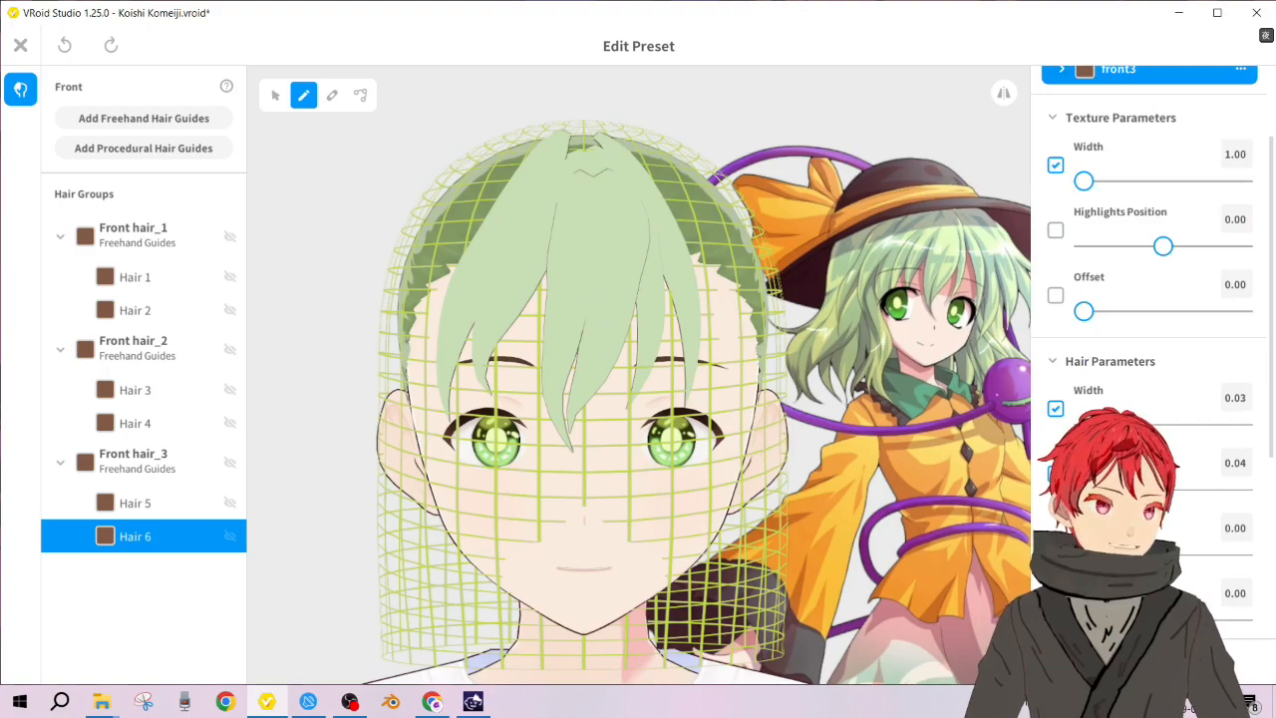
{"action": "mouse_move", "coordinate": [628, 146]}
{"action": "left_mouse_down"}
{"action": "mouse_move", "coordinate": [710, 264]}
{"action": "mouse_move", "coordinate": [729, 429]}
{"action": "left_mouse_up"}
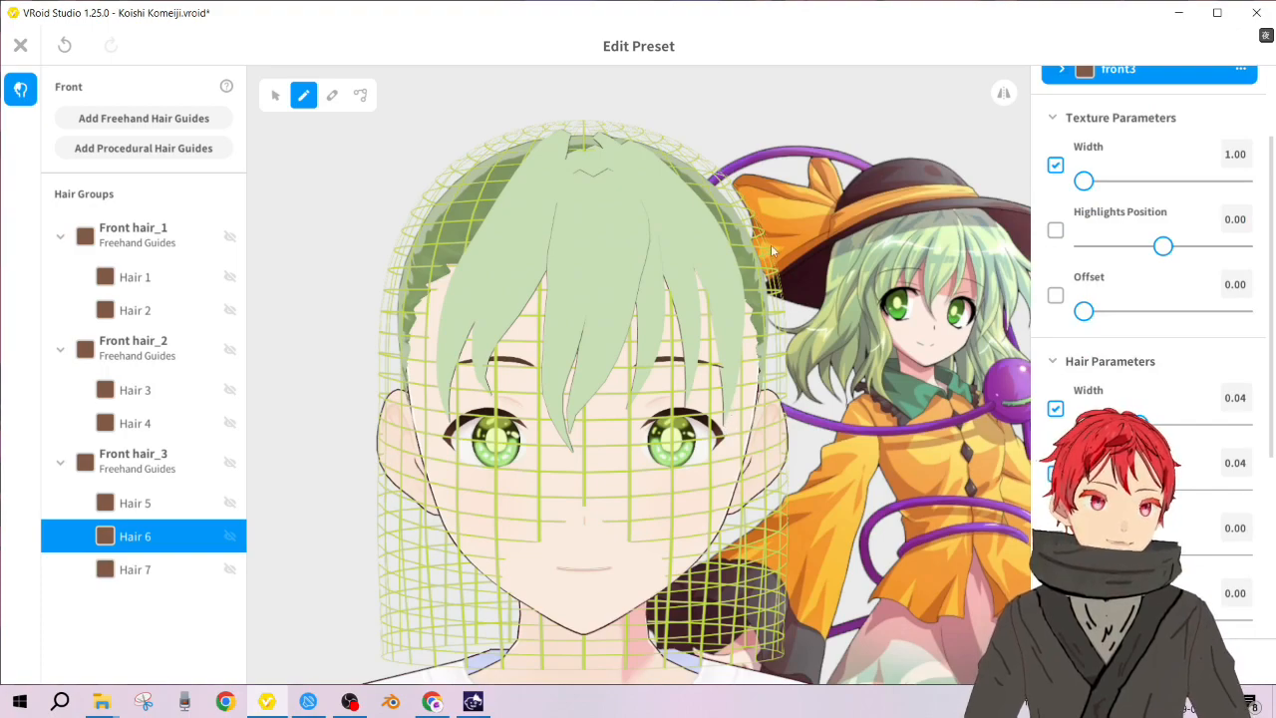
{"action": "mouse_move", "coordinate": [538, 140]}
{"action": "left_mouse_down"}
{"action": "mouse_move", "coordinate": [498, 165]}
{"action": "mouse_move", "coordinate": [410, 344]}
{"action": "left_mouse_up"}
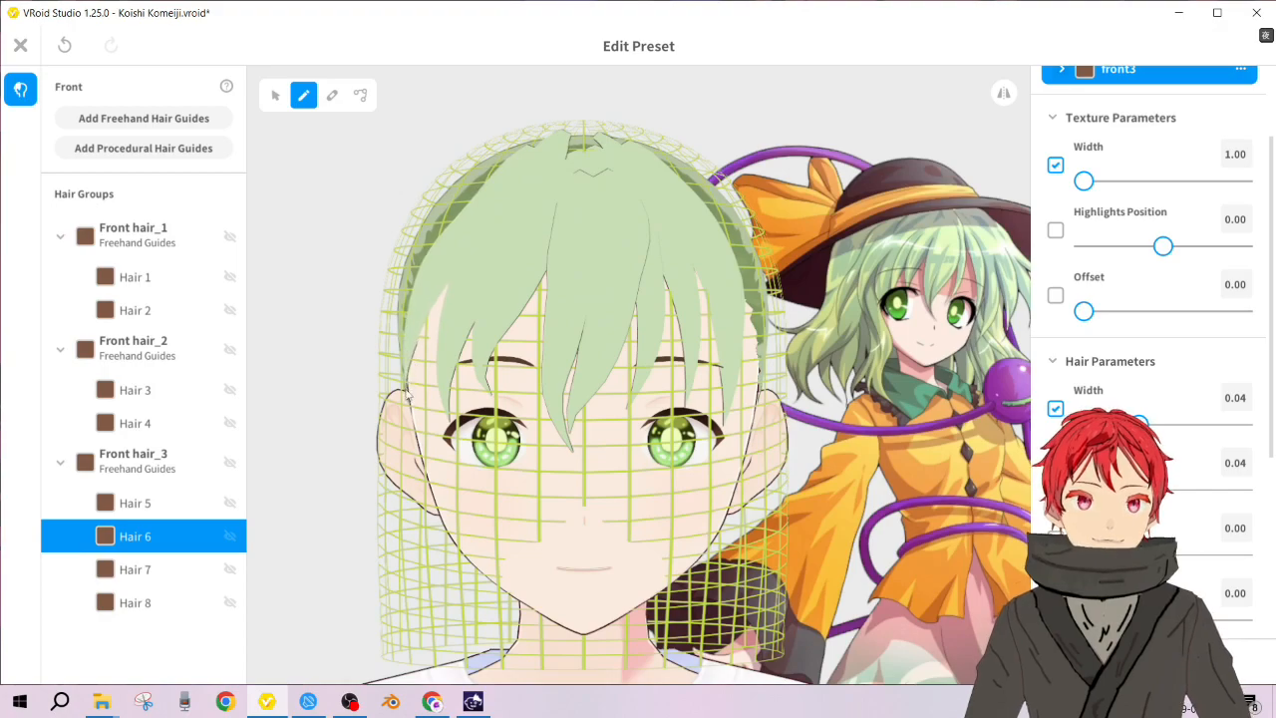
{"action": "key", "text": "ctrl+z"}
{"action": "mouse_move", "coordinate": [528, 144]}
{"action": "left_mouse_down"}
{"action": "mouse_move", "coordinate": [495, 181]}
{"action": "mouse_move", "coordinate": [452, 281]}
{"action": "mouse_move", "coordinate": [419, 388]}
{"action": "mouse_move", "coordinate": [425, 453]}
{"action": "left_mouse_up"}
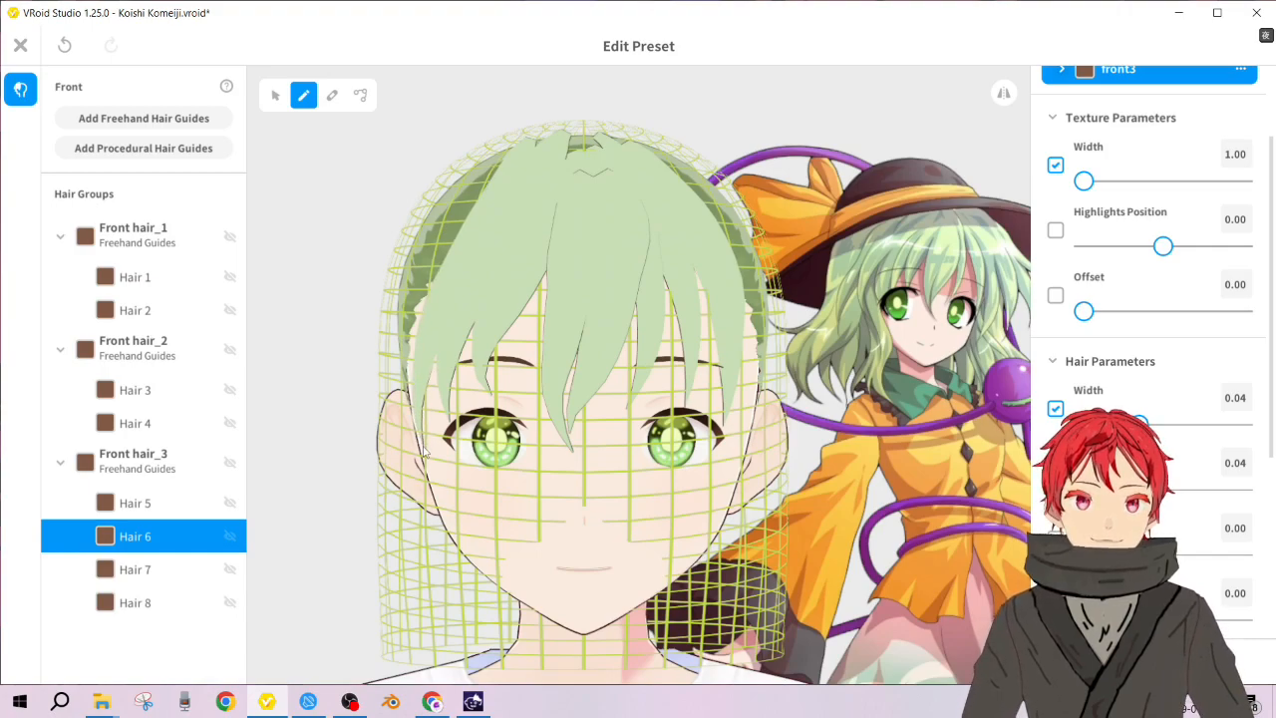
{"action": "scroll", "coordinate": [490, 360], "scroll_direction": "down", "scroll_amount": 3}
{"action": "right_click_drag", "start_coordinate": [531, 354], "coordinate": [528, 326]}
{"action": "scroll", "coordinate": [533, 325], "scroll_direction": "up", "scroll_amount": 2}
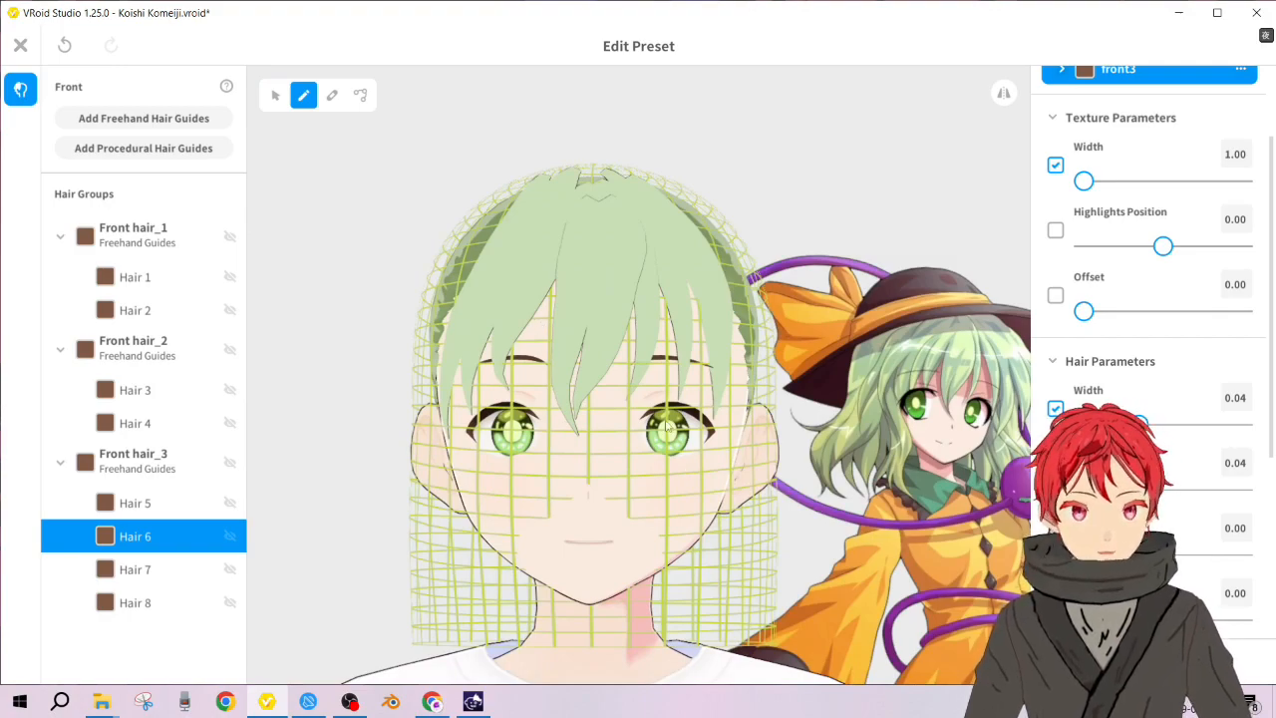
{"action": "right_click_drag", "start_coordinate": [592, 391], "coordinate": [596, 395]}
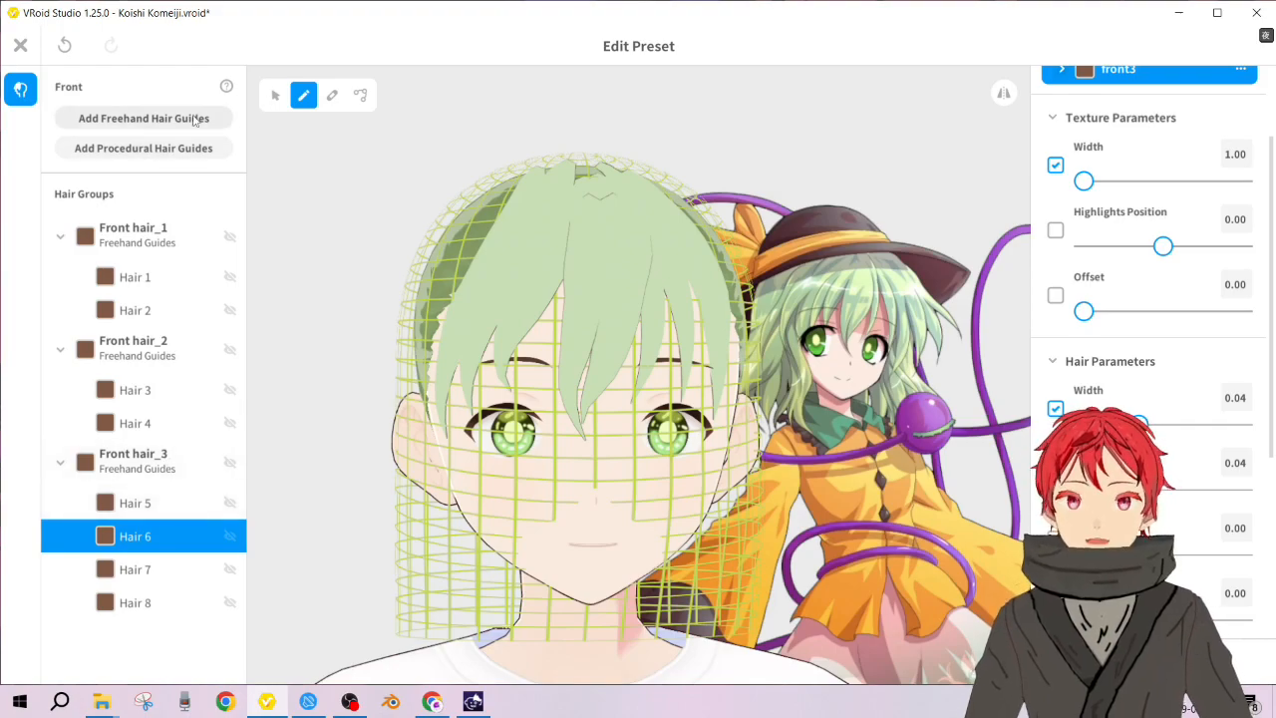
Step: Add a new freehand hair guide group and rename it Front hair_4
{"action": "left_click", "coordinate": [194, 119]}
{"action": "right_click", "coordinate": [162, 646]}
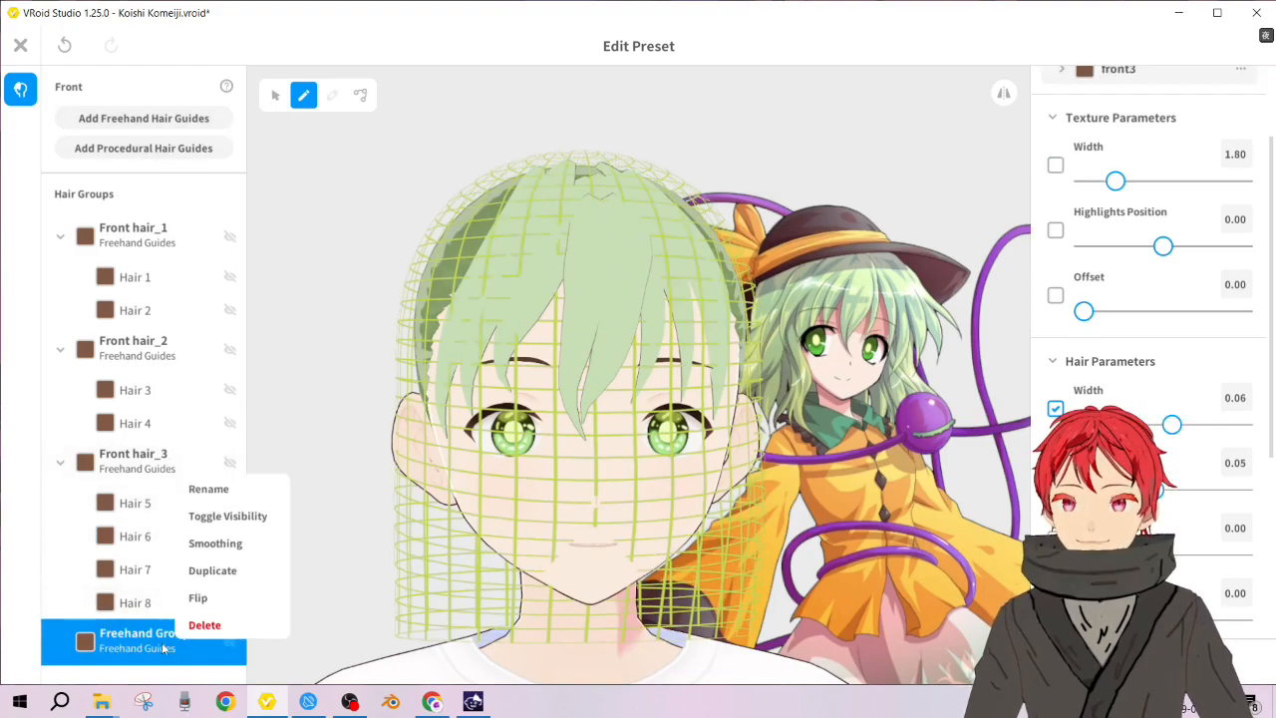
{"action": "left_click", "coordinate": [208, 488]}
{"action": "left_click", "coordinate": [673, 319]}
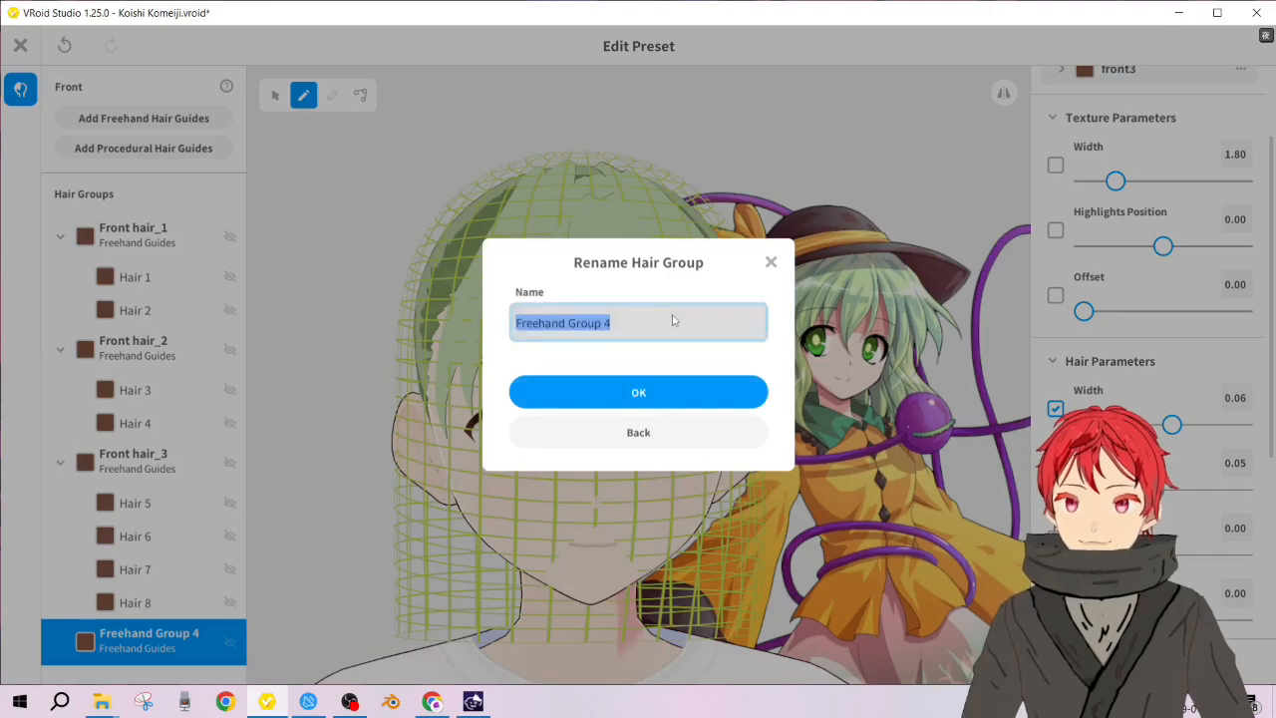
{"action": "type", "text": "fRONT"}
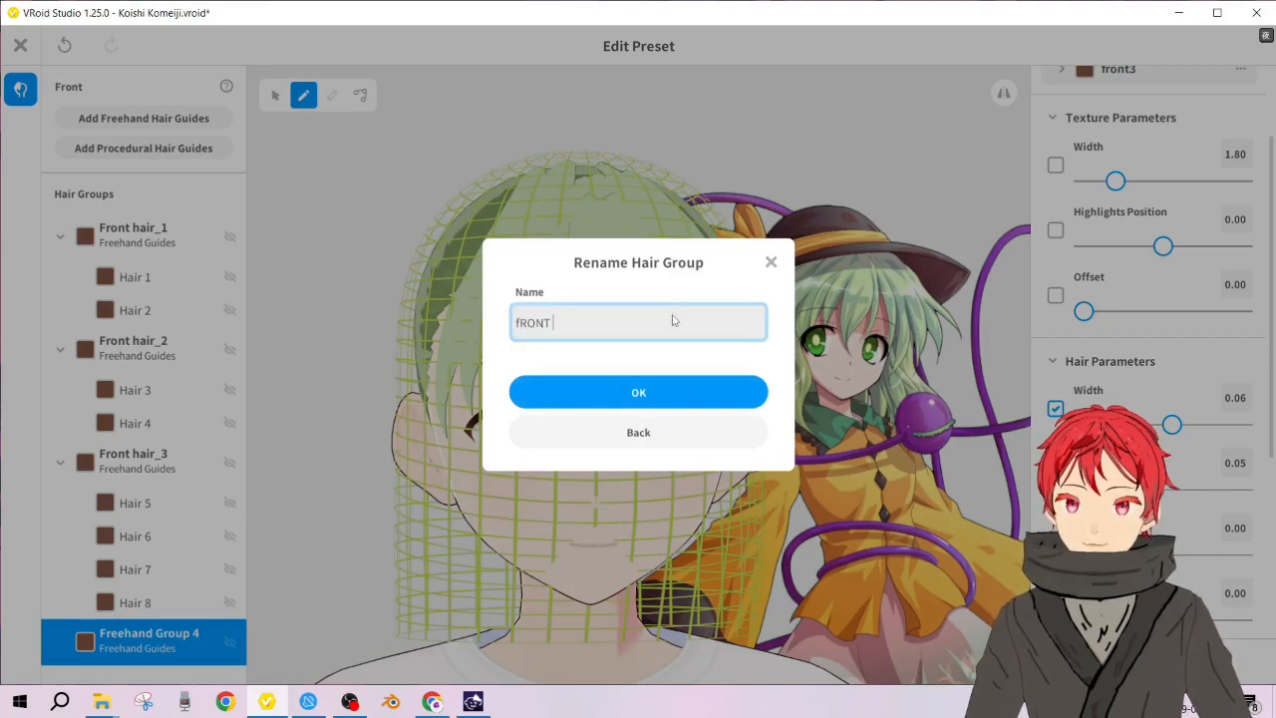
{"action": "key", "text": "BackSpace"}
{"action": "key", "text": "BackSpace"}
{"action": "key", "text": "BackSpace"}
{"action": "key", "text": "BackSpace"}
{"action": "key", "text": "BackSpace"}
{"action": "key", "text": "BackSpace"}
{"action": "key", "text": "BackSpace"}
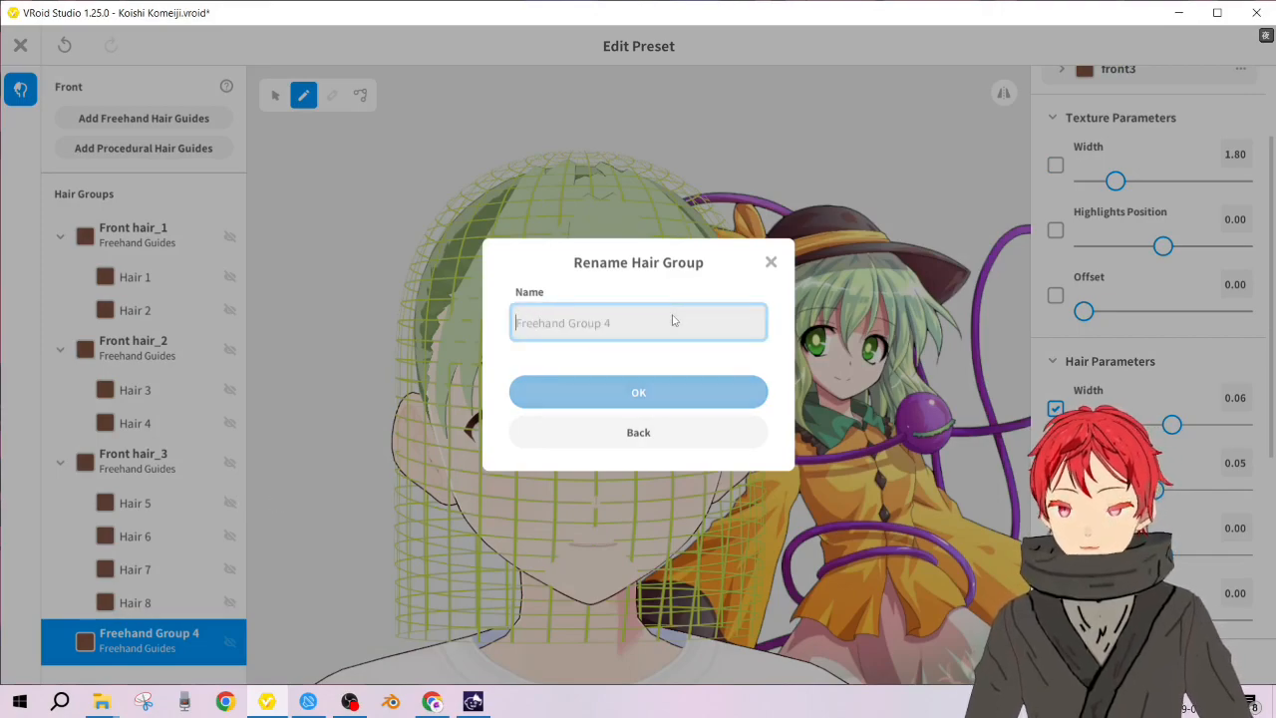
{"action": "type", "text": "Front hair_4"}
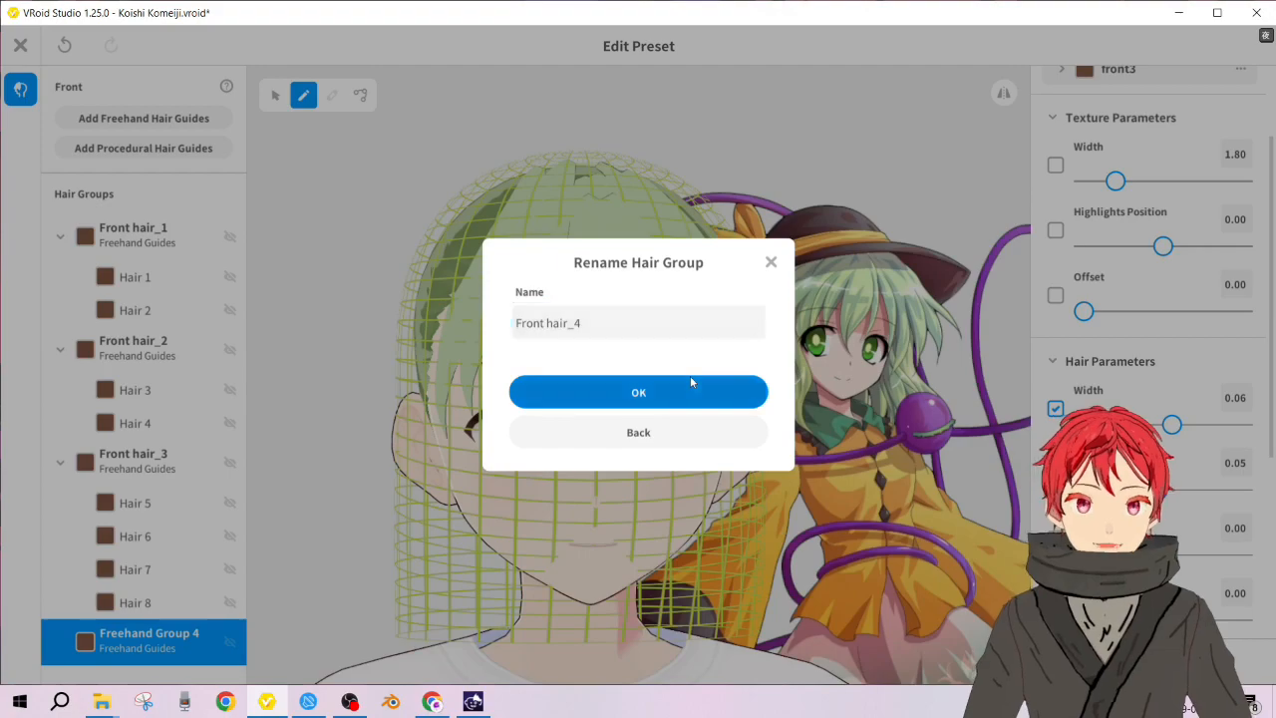
{"action": "left_click", "coordinate": [690, 378]}
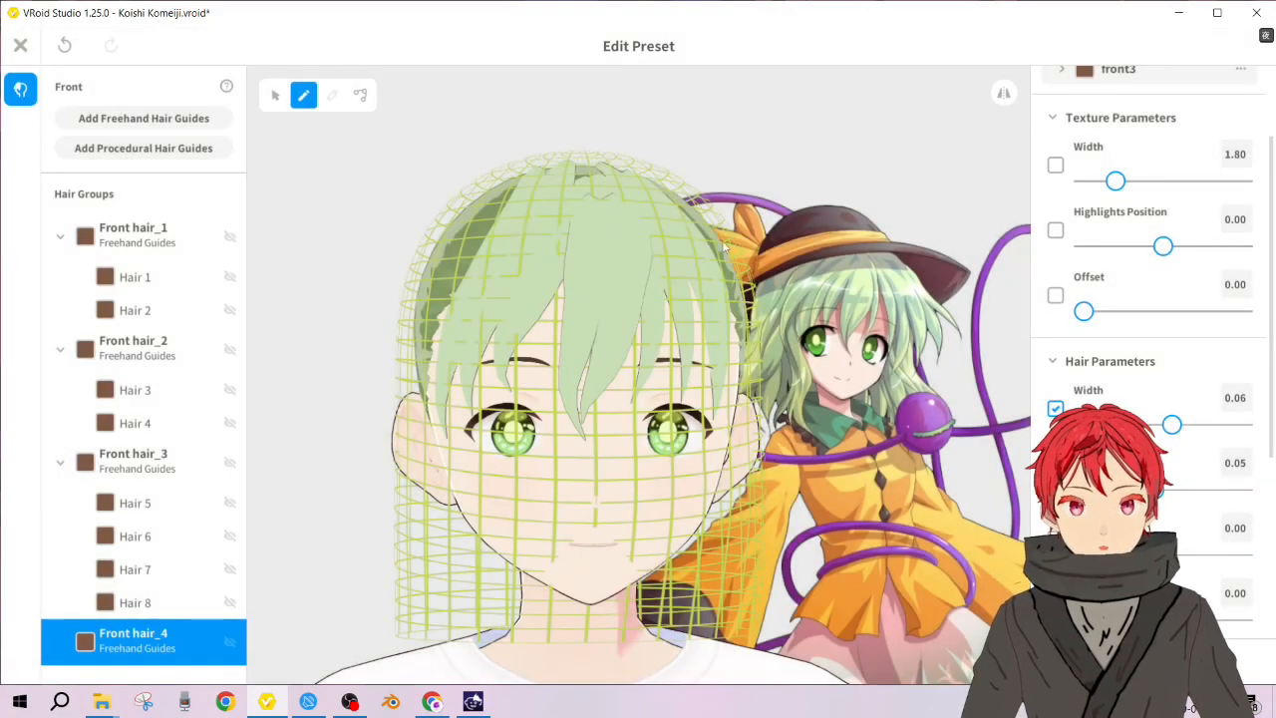
Step: Draw a freehand strand in Front hair_4 from the crown down the character's left temple to eye level, redrawing the first attempt
{"action": "right_click_drag", "start_coordinate": [755, 316], "coordinate": [692, 211]}
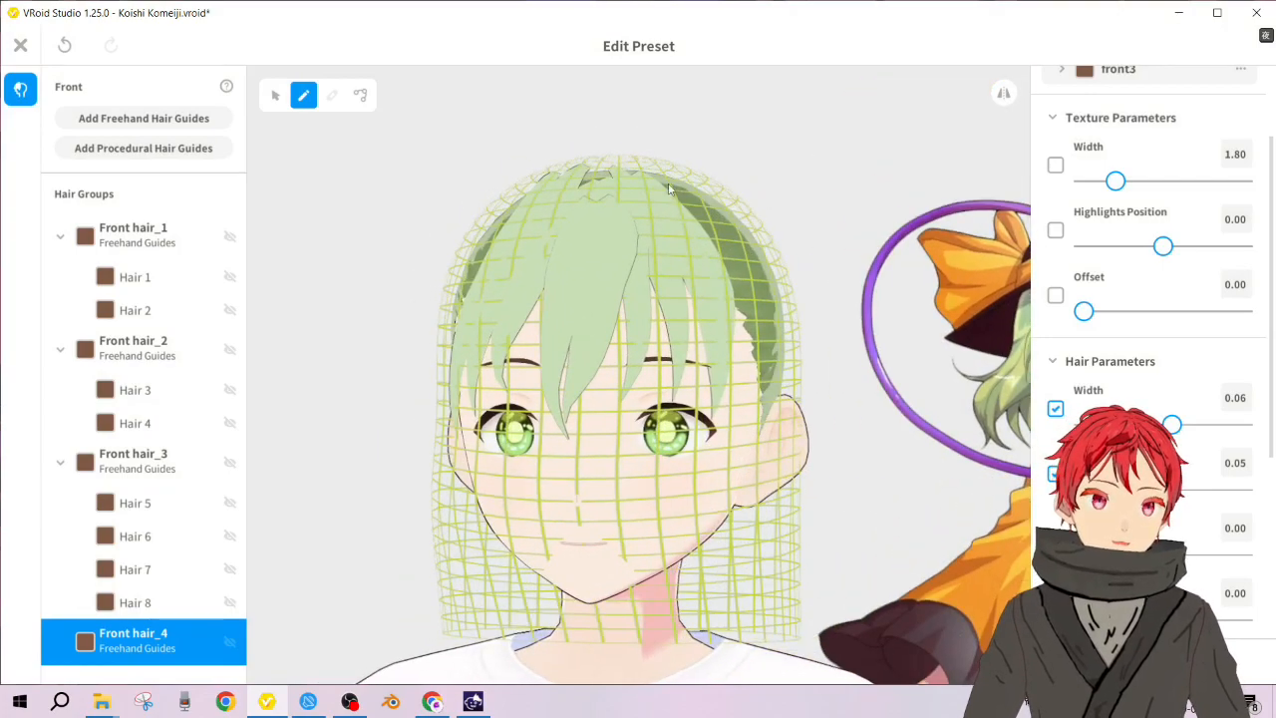
{"action": "mouse_move", "coordinate": [672, 183]}
{"action": "left_mouse_down"}
{"action": "mouse_move", "coordinate": [728, 239]}
{"action": "mouse_move", "coordinate": [760, 329]}
{"action": "mouse_move", "coordinate": [765, 394]}
{"action": "mouse_move", "coordinate": [752, 427]}
{"action": "left_mouse_up"}
{"action": "right_click_drag", "start_coordinate": [775, 444], "coordinate": [678, 411]}
{"action": "key", "text": "ctrl+z"}
{"action": "mouse_move", "coordinate": [675, 176]}
{"action": "left_mouse_down"}
{"action": "mouse_move", "coordinate": [709, 249]}
{"action": "mouse_move", "coordinate": [760, 446]}
{"action": "left_mouse_up"}
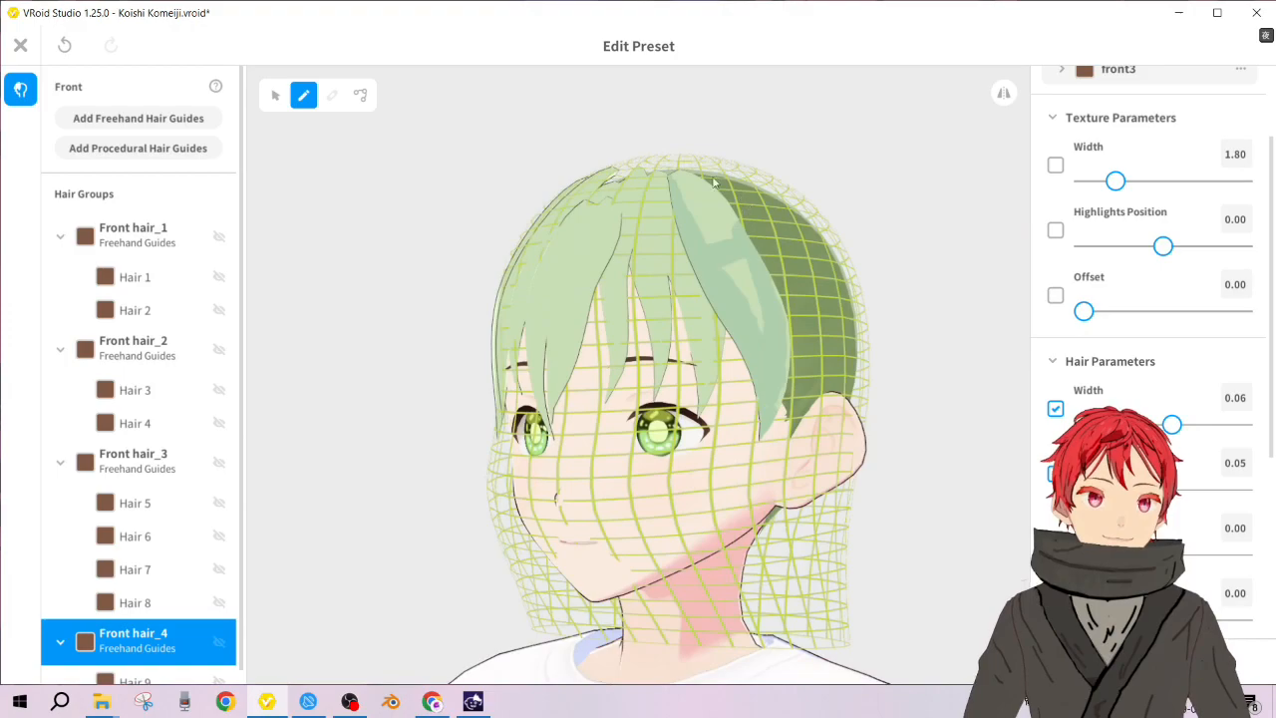
Step: Select Hair 9 in Front hair_4 and assign the front3 material to it
{"action": "scroll", "coordinate": [1141, 257], "scroll_direction": "up", "scroll_amount": 3}
{"action": "scroll", "coordinate": [171, 527], "scroll_direction": "down", "scroll_amount": 1}
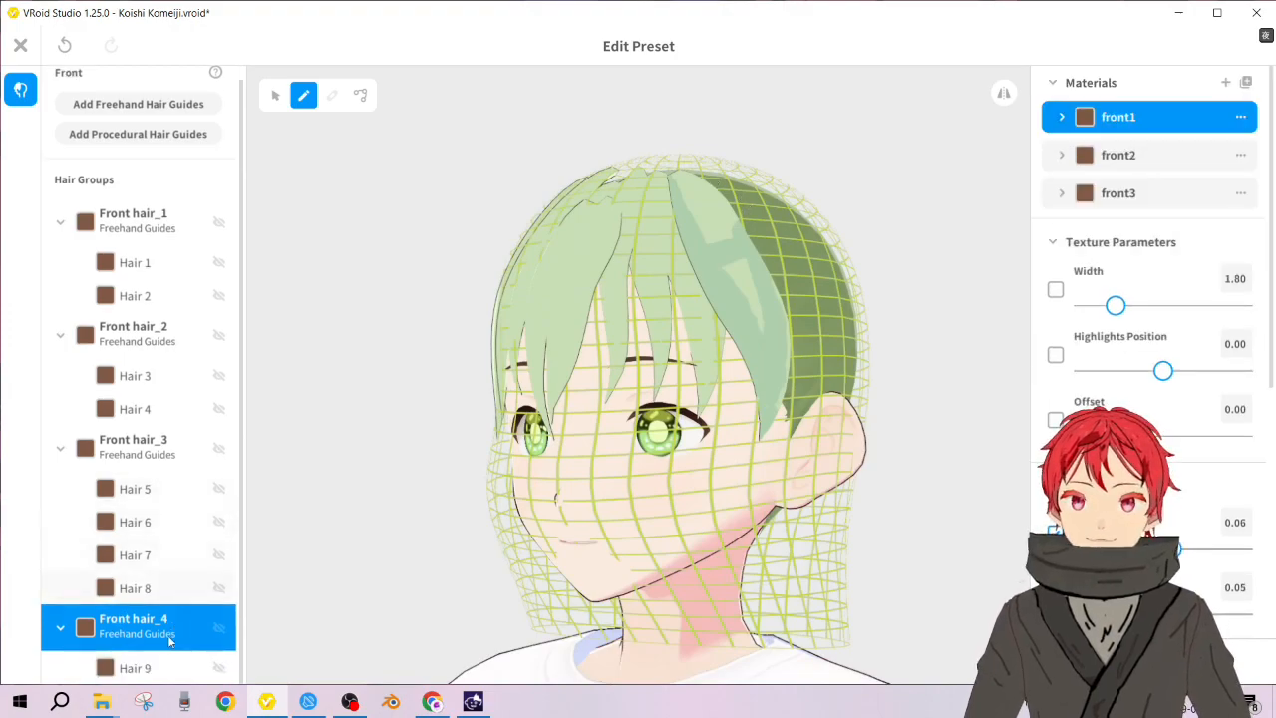
{"action": "left_click", "coordinate": [135, 668]}
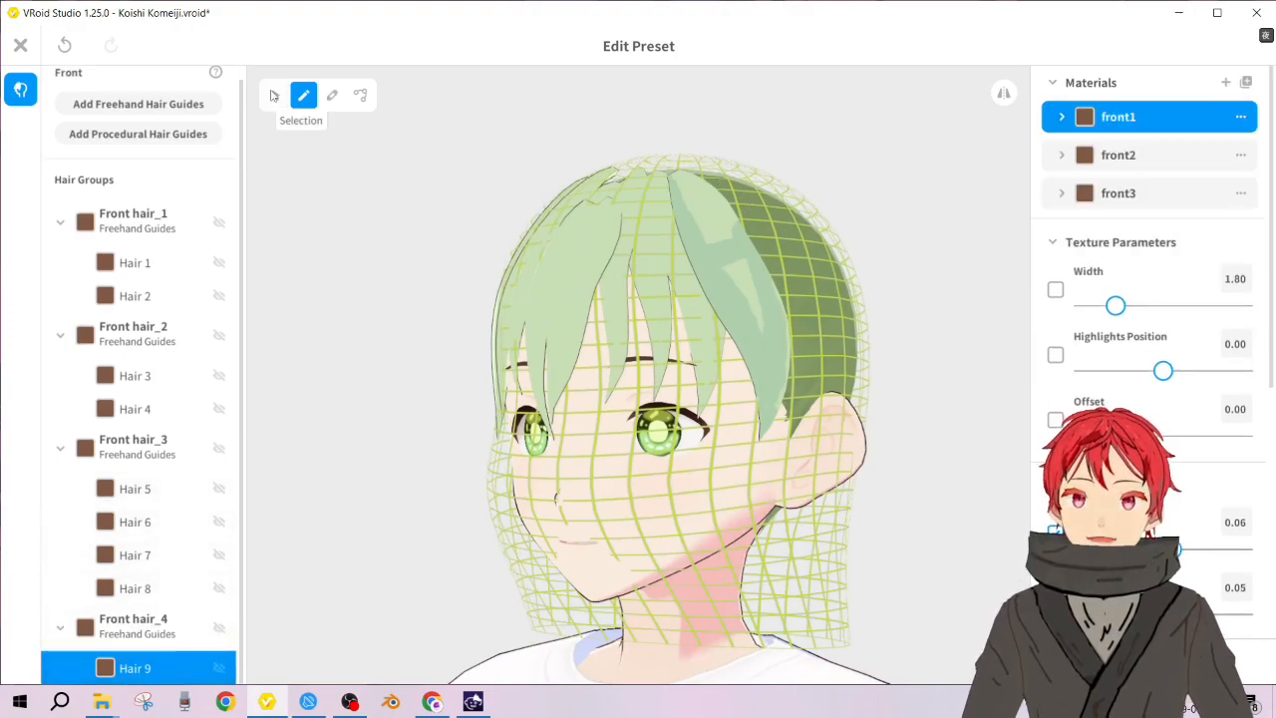
{"action": "left_click", "coordinate": [1179, 195]}
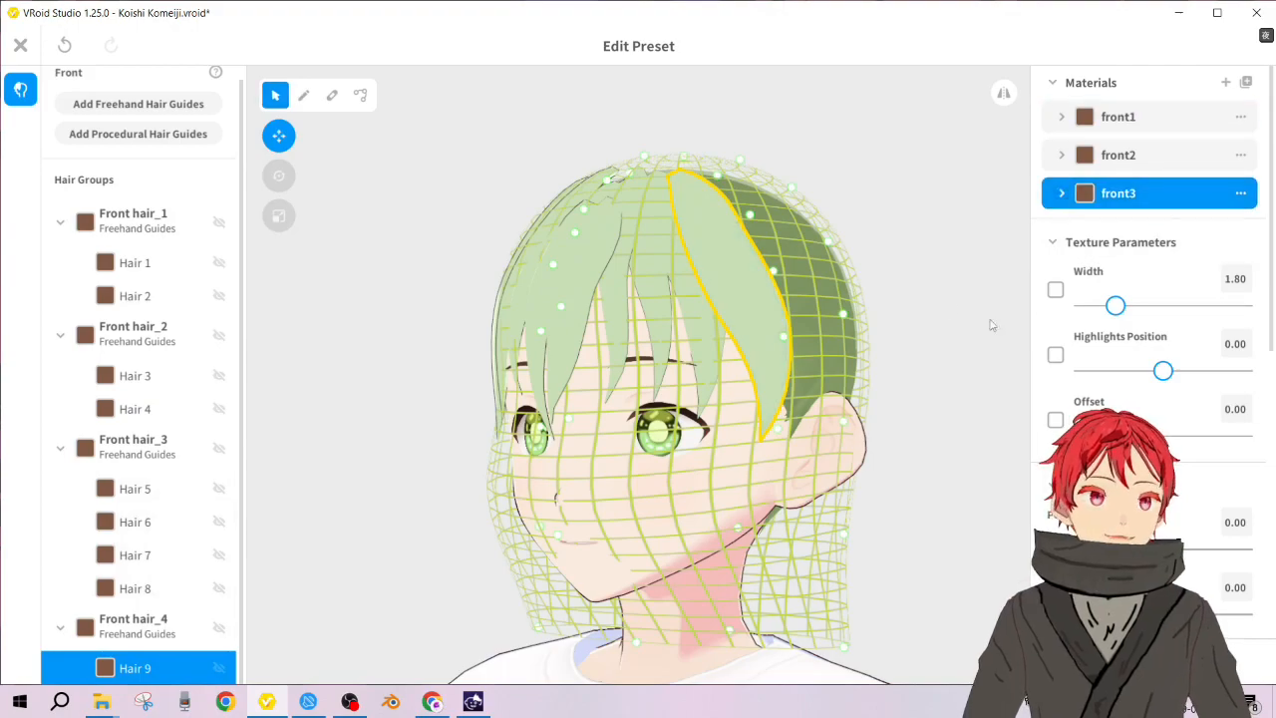
Step: Draw a second freehand strand in Front hair_4 just behind Hair 9, from the crown down to the front of the ear
{"action": "right_click_drag", "start_coordinate": [809, 206], "coordinate": [855, 204]}
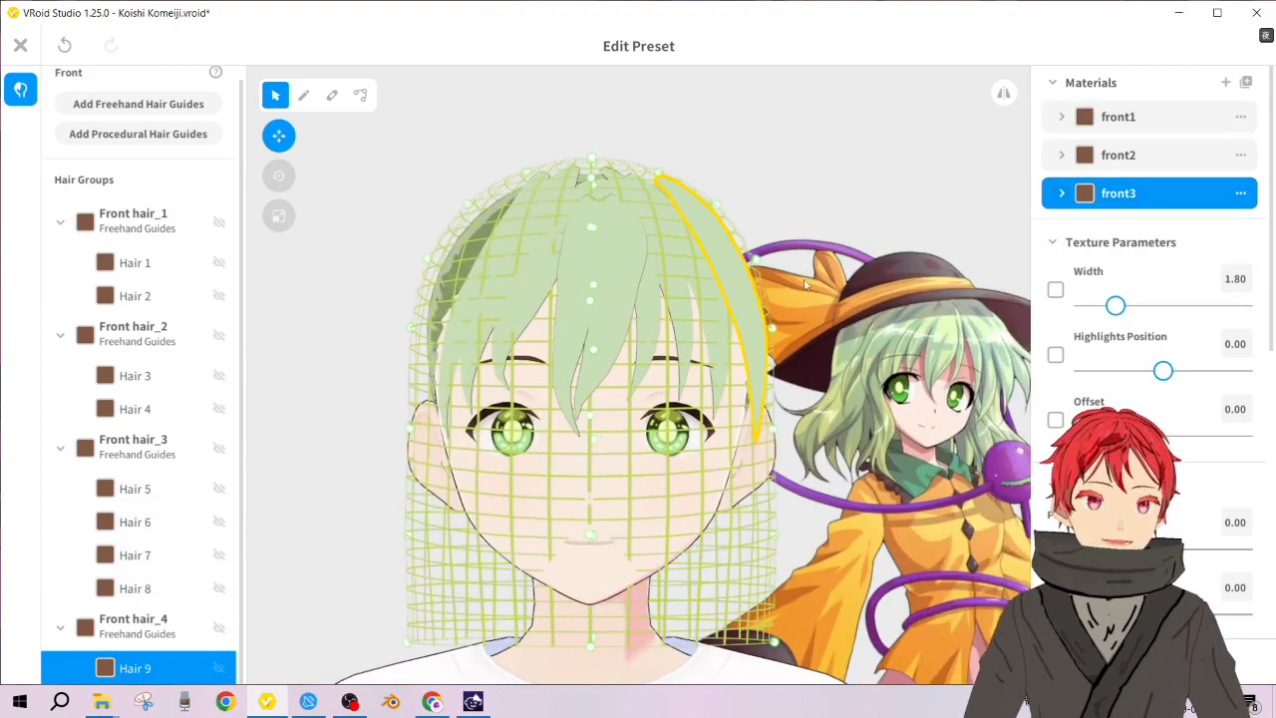
{"action": "mouse_move", "coordinate": [805, 345]}
{"action": "right_mouse_down"}
{"action": "mouse_move", "coordinate": [750, 341]}
{"action": "mouse_move", "coordinate": [805, 342]}
{"action": "right_mouse_up"}
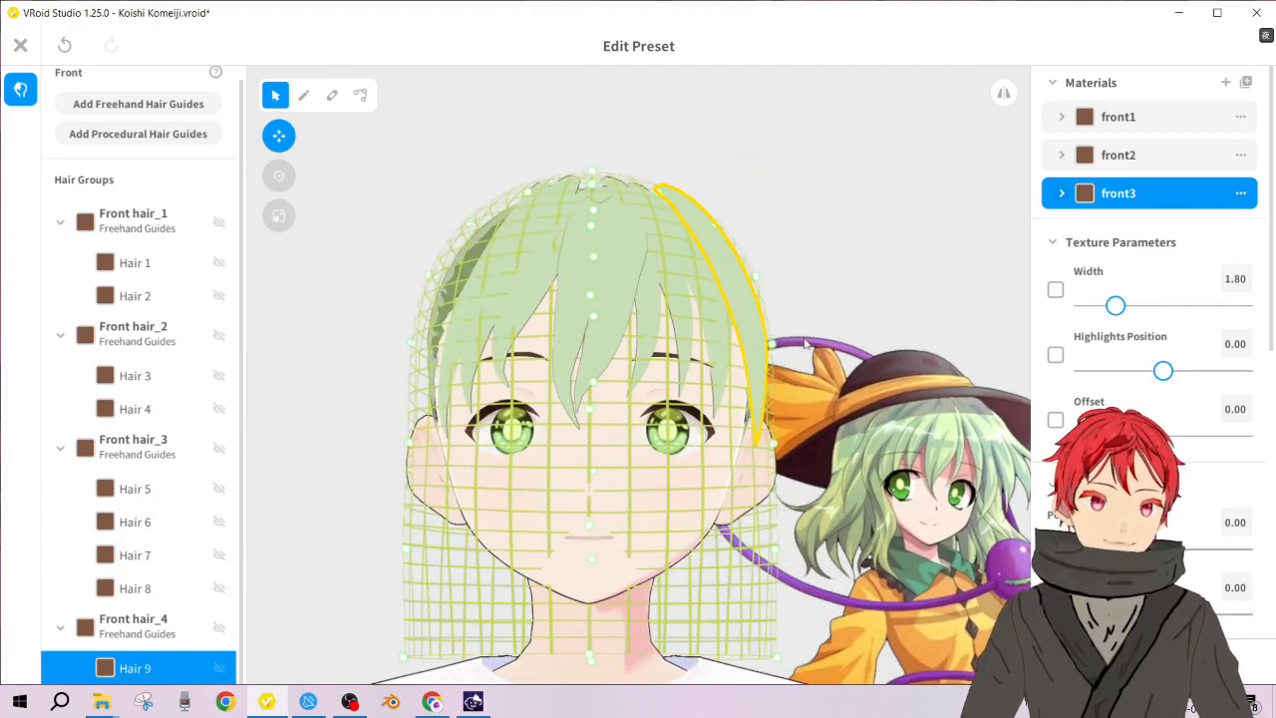
{"action": "right_click_drag", "start_coordinate": [809, 386], "coordinate": [791, 396]}
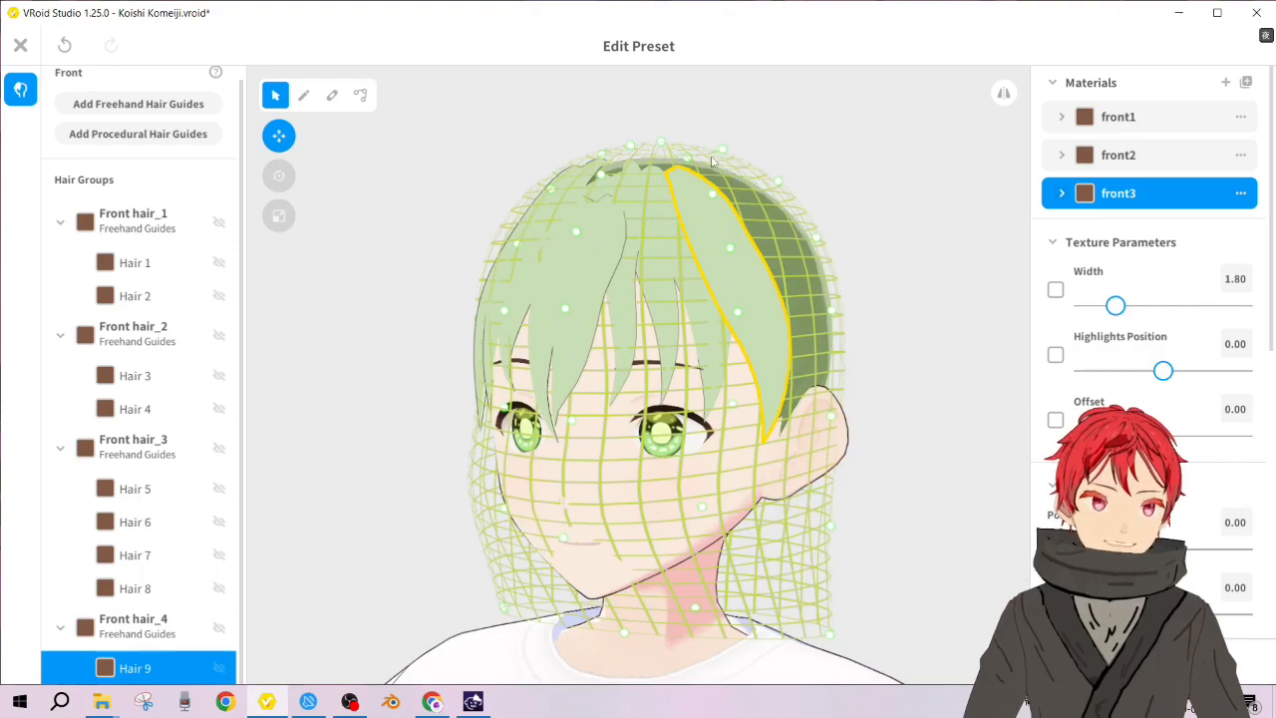
{"action": "left_click", "coordinate": [304, 95]}
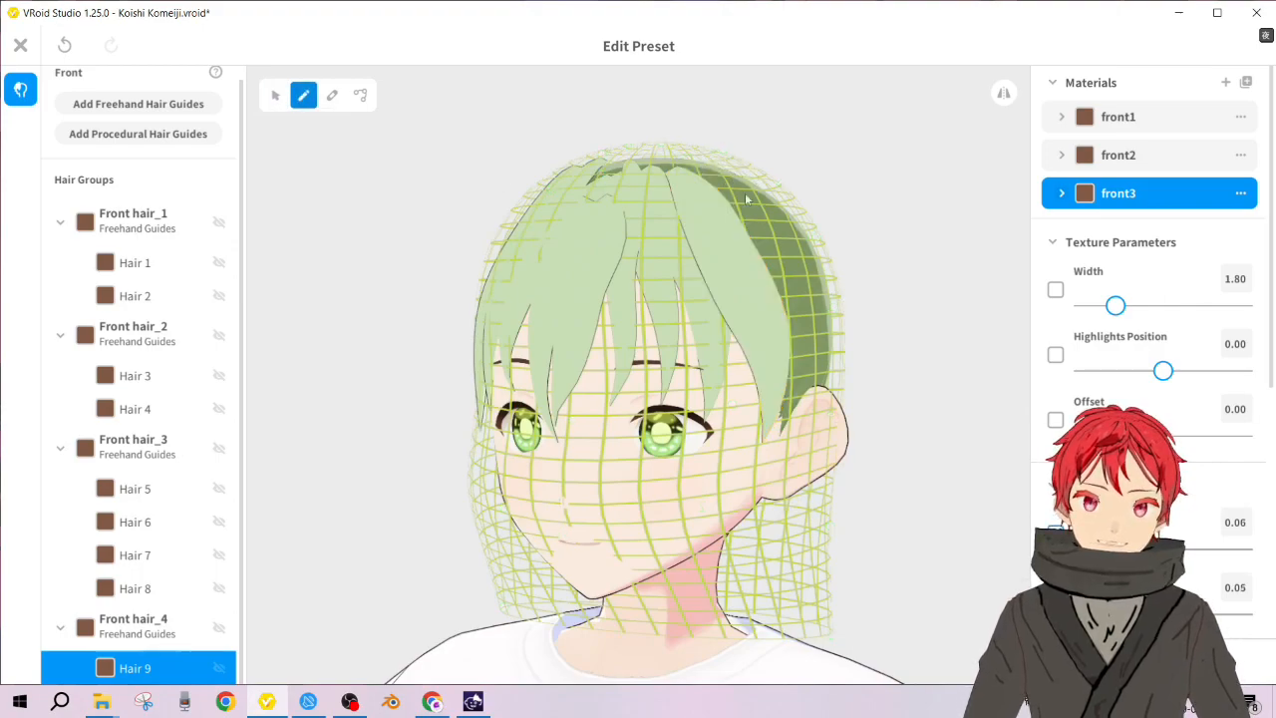
{"action": "left_click_drag", "start_coordinate": [701, 168], "coordinate": [742, 217]}
{"action": "left_click_drag", "start_coordinate": [800, 360], "coordinate": [788, 457]}
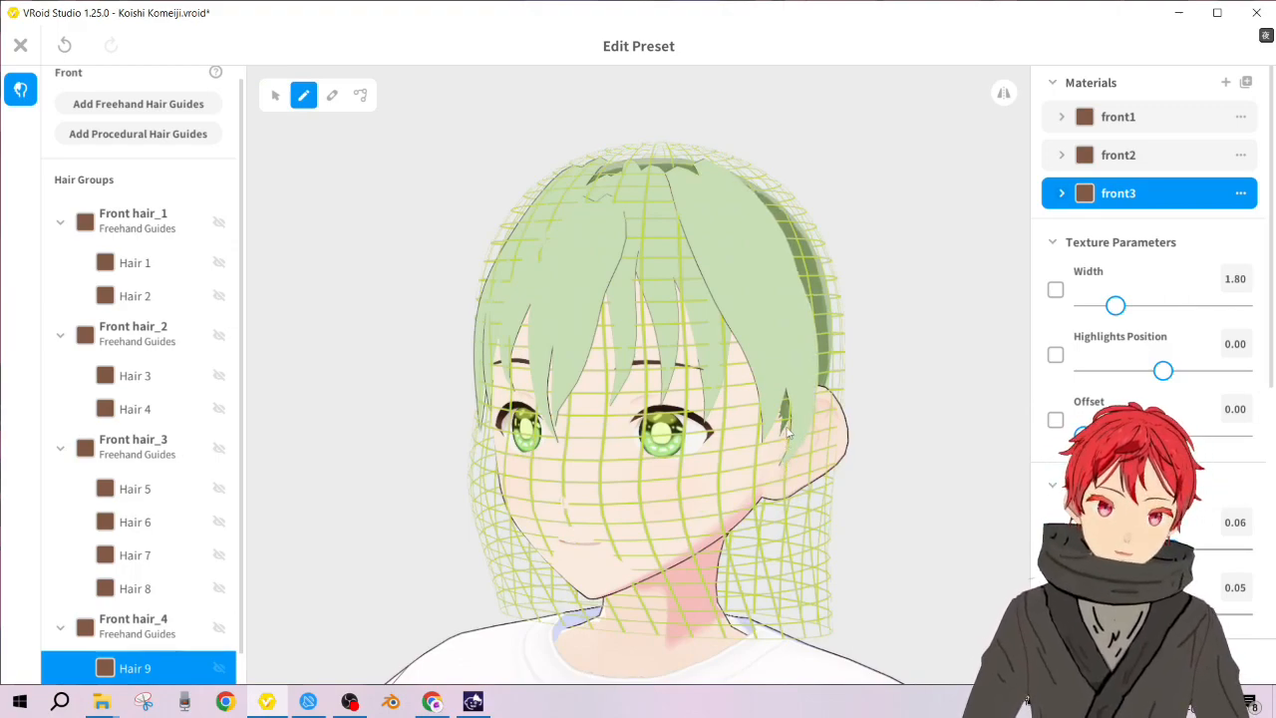
Step: Undo the last hair stroke, clear the selection and compare the bangs with the reference illustration
{"action": "key", "text": "ctrl+z"}
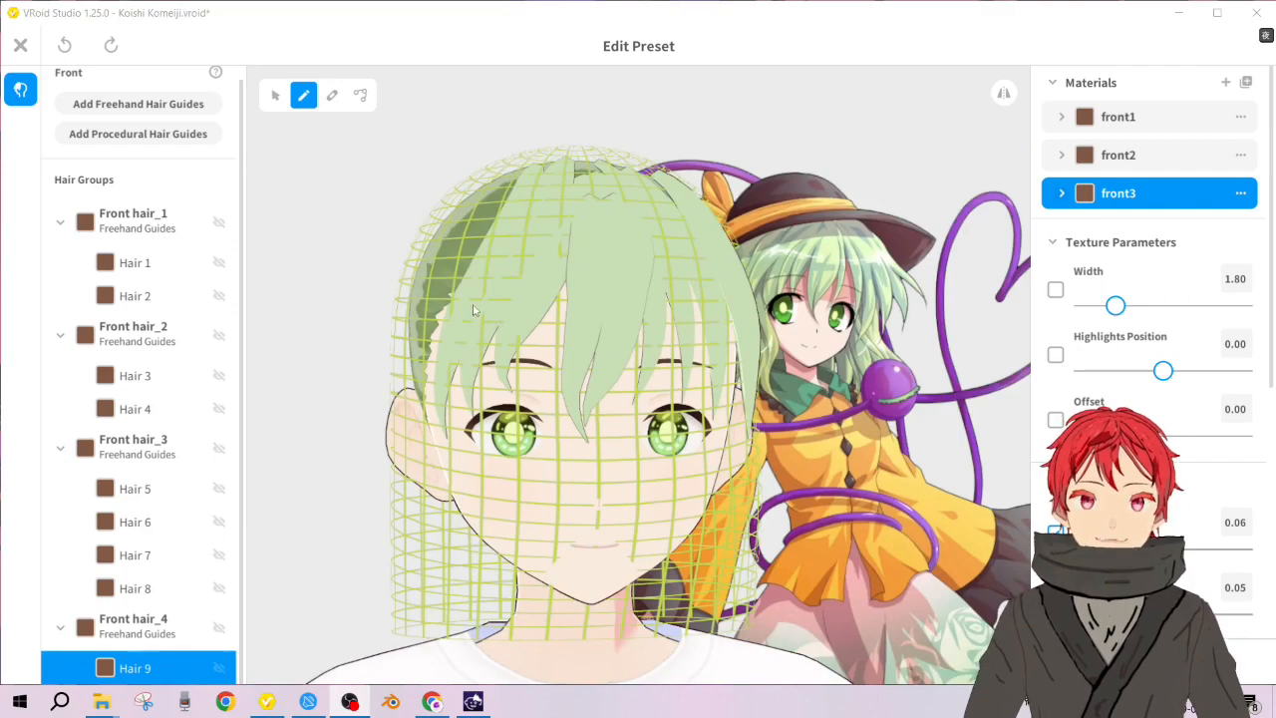
{"action": "left_click", "coordinate": [285, 273]}
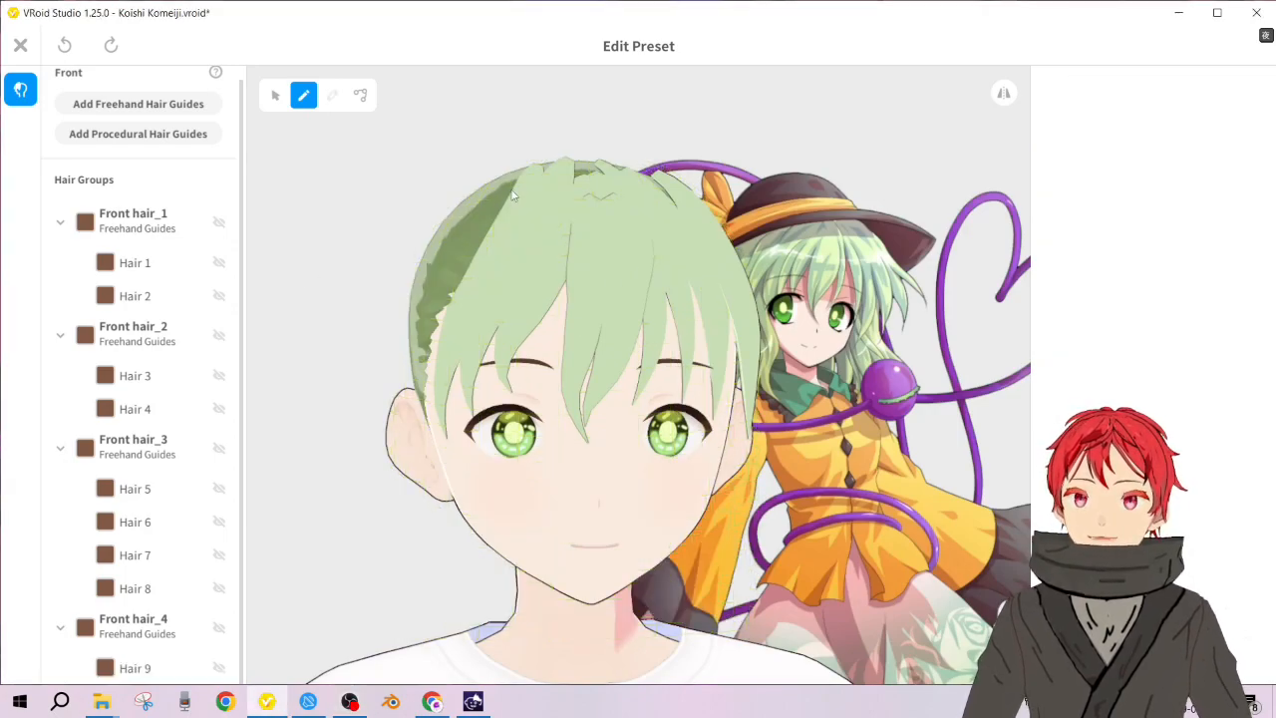
{"action": "right_click_drag", "start_coordinate": [1002, 420], "coordinate": [952, 409]}
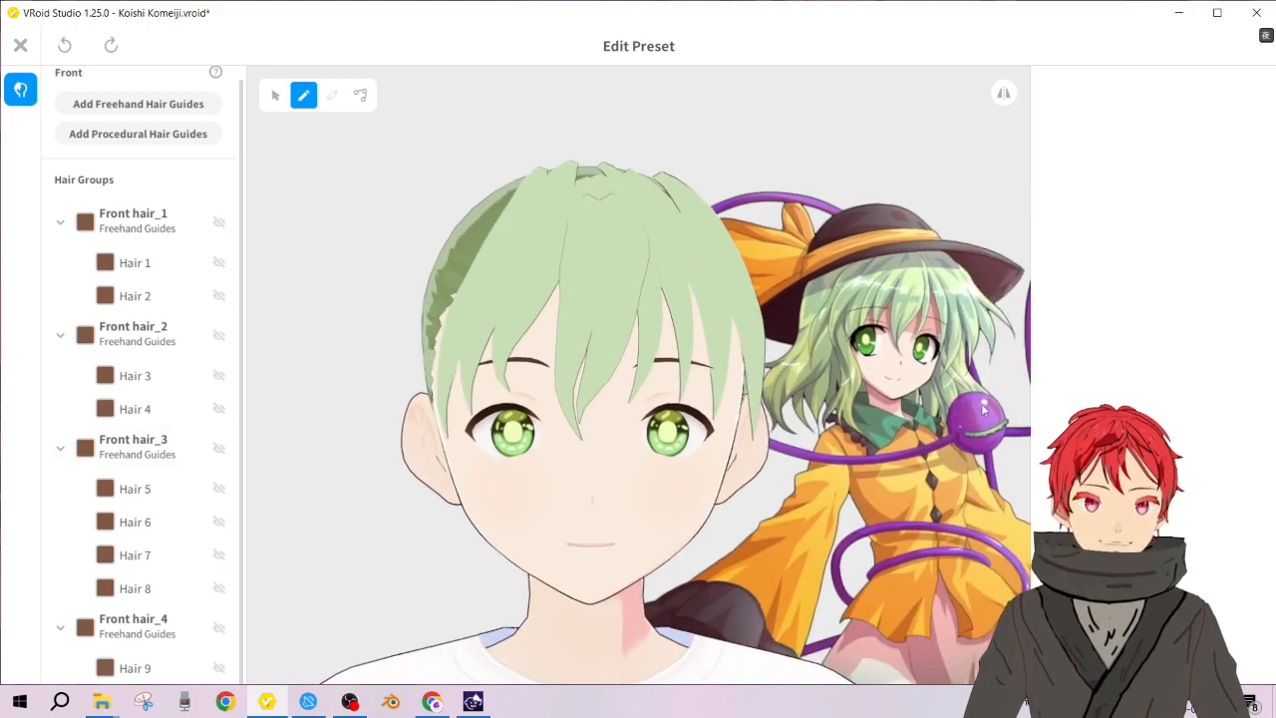
{"action": "right_click_drag", "start_coordinate": [988, 403], "coordinate": [847, 384]}
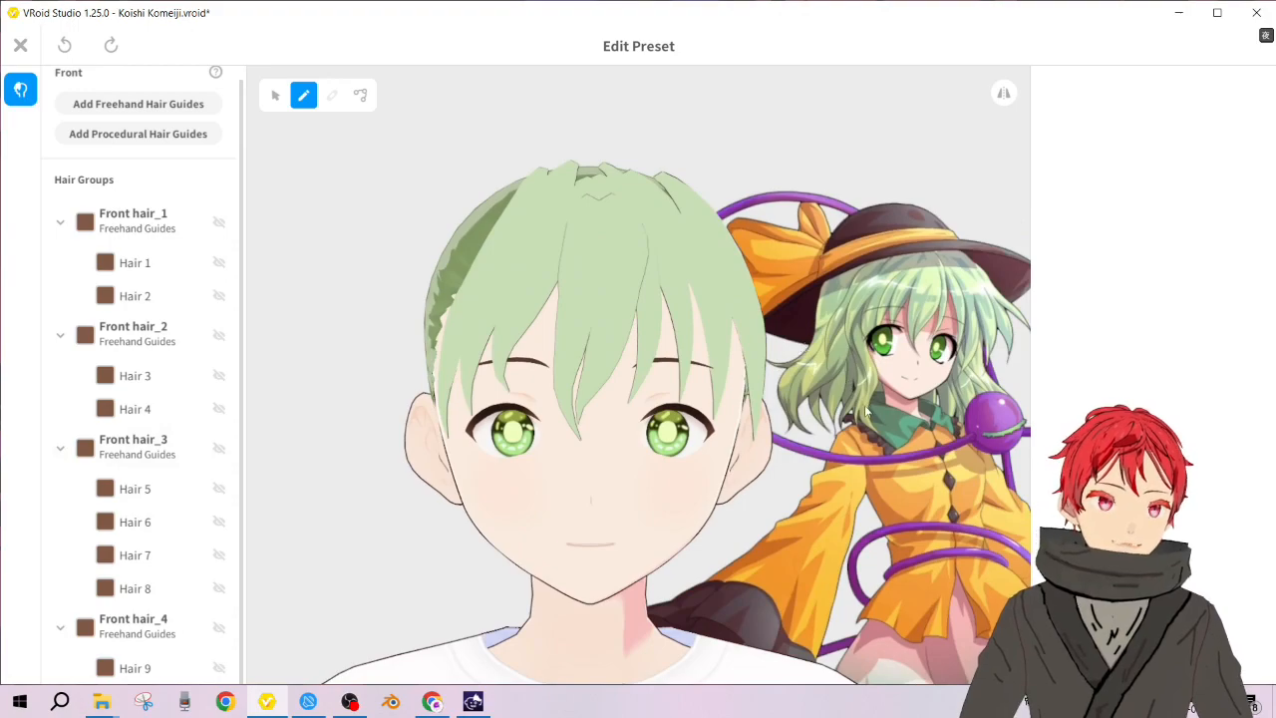
{"action": "right_click_drag", "start_coordinate": [847, 383], "coordinate": [873, 435]}
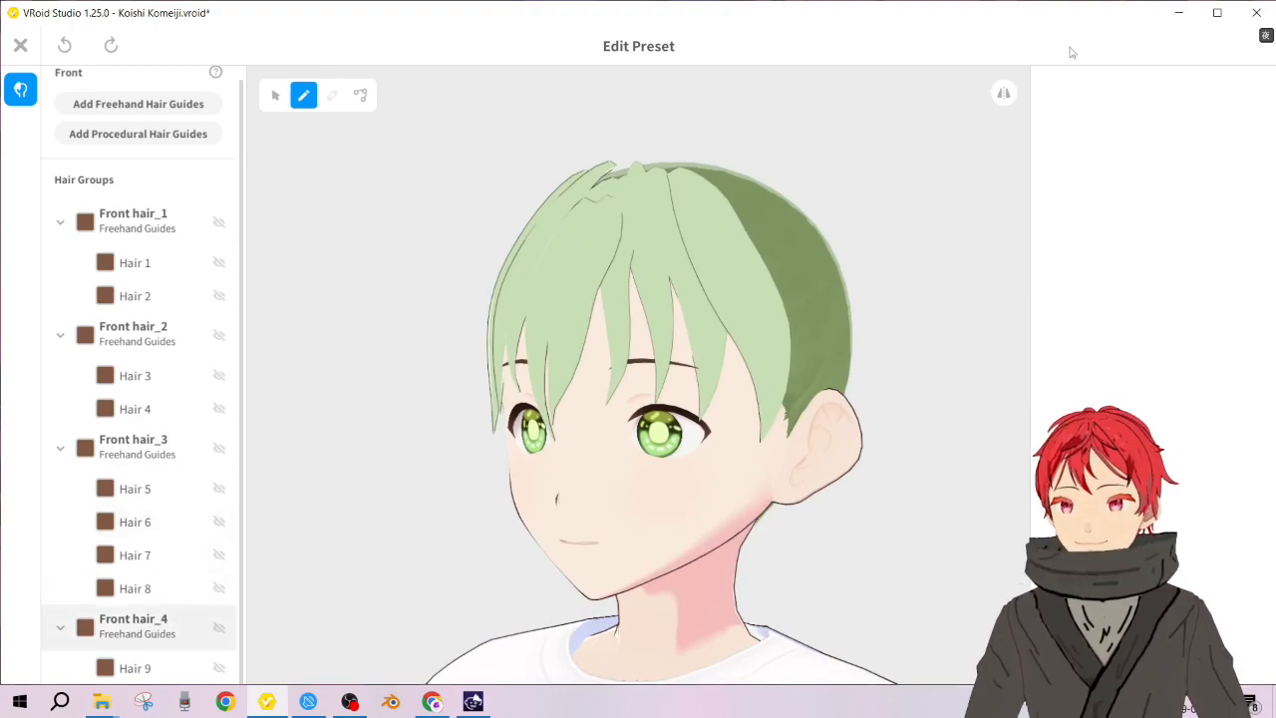
Step: Draw a freehand strand in the Front hair_4 group from the crown down to the ear on the character's right side
{"action": "left_click", "coordinate": [157, 643]}
{"action": "mouse_move", "coordinate": [714, 186]}
{"action": "left_mouse_down"}
{"action": "mouse_move", "coordinate": [789, 304]}
{"action": "mouse_move", "coordinate": [842, 429]}
{"action": "mouse_move", "coordinate": [833, 478]}
{"action": "left_mouse_up"}
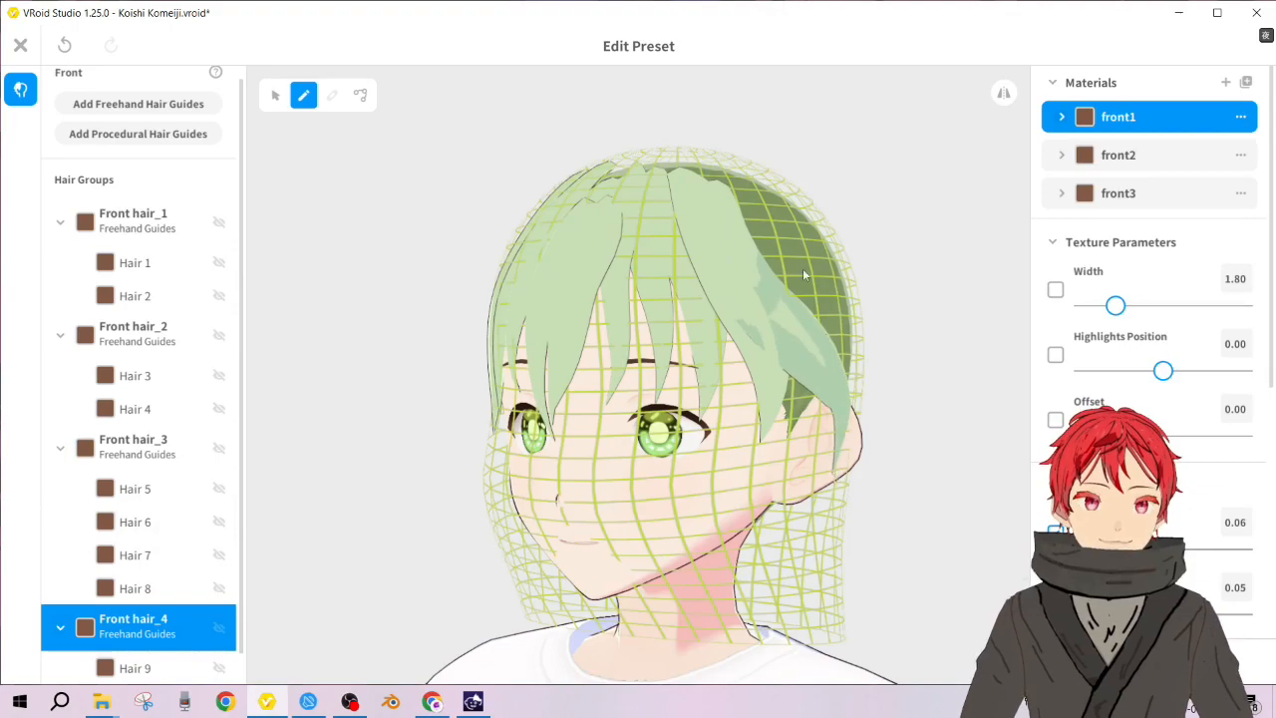
{"action": "key", "text": "ctrl+z"}
{"action": "right_click_drag", "start_coordinate": [800, 327], "coordinate": [935, 366]}
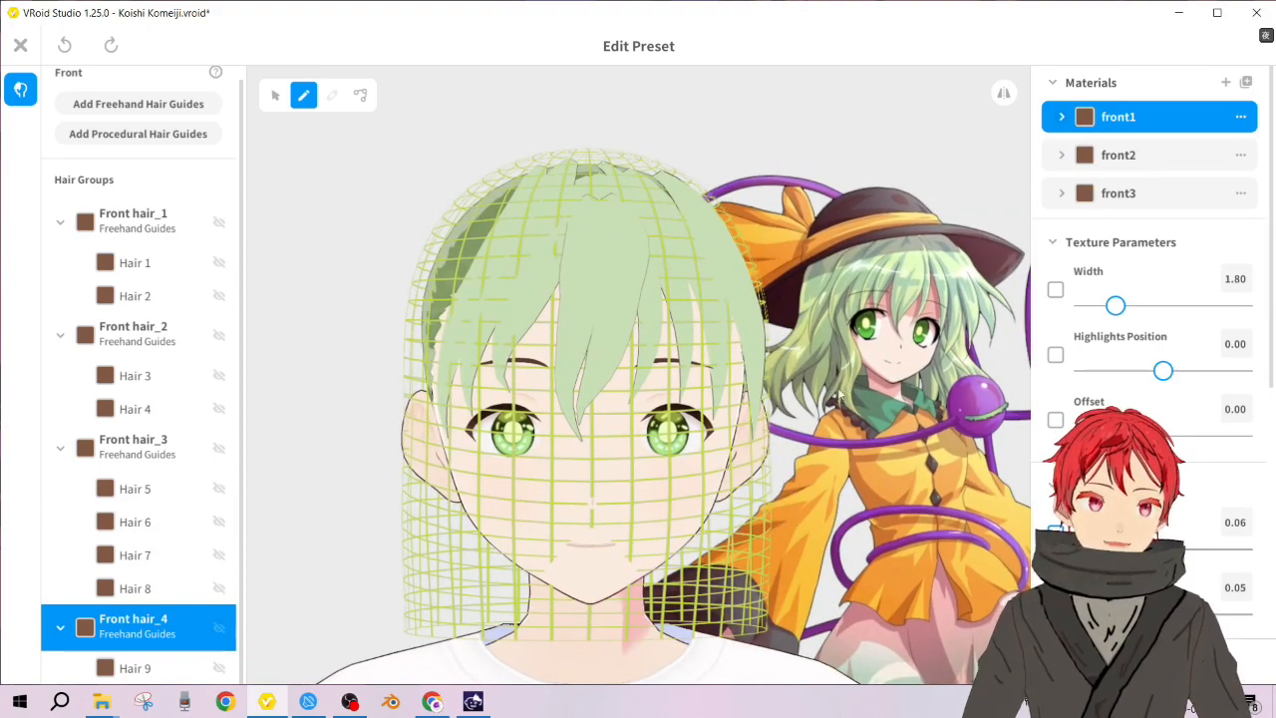
{"action": "right_click_drag", "start_coordinate": [504, 235], "coordinate": [509, 202]}
{"action": "mouse_move", "coordinate": [503, 160]}
{"action": "left_mouse_down"}
{"action": "mouse_move", "coordinate": [416, 311]}
{"action": "mouse_move", "coordinate": [408, 396]}
{"action": "left_mouse_up"}
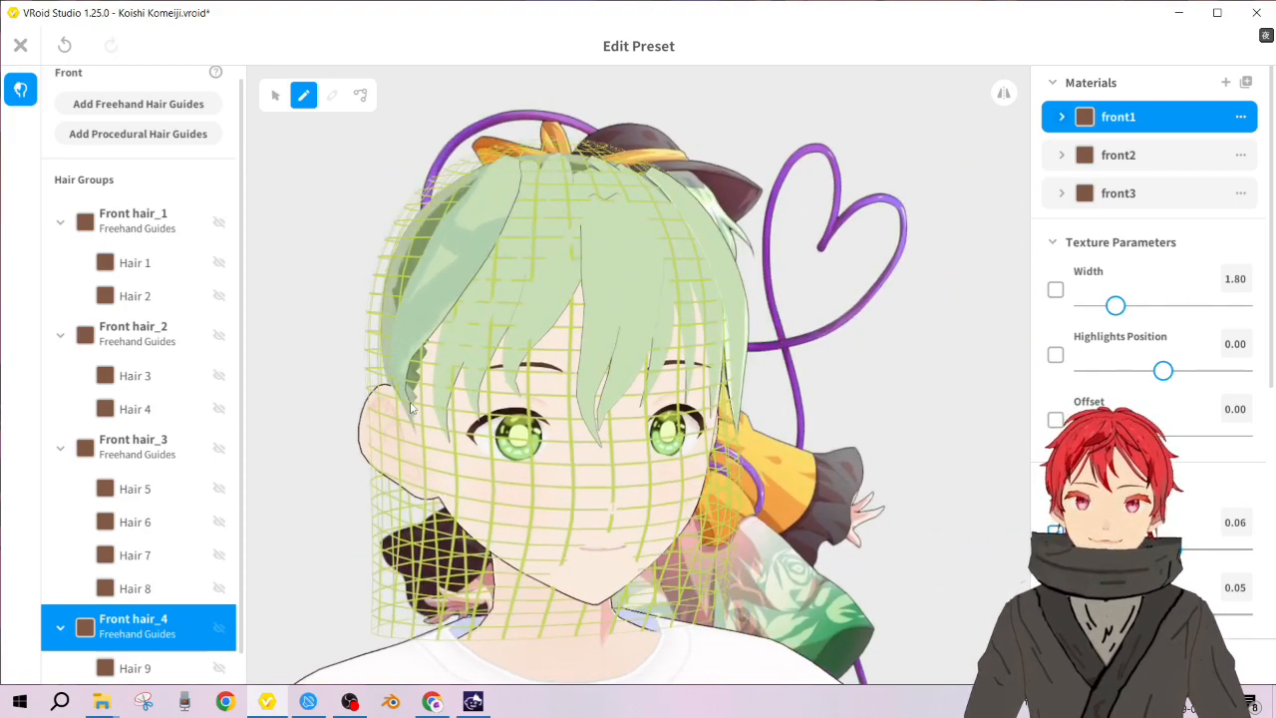
{"action": "right_click_drag", "start_coordinate": [589, 405], "coordinate": [579, 400]}
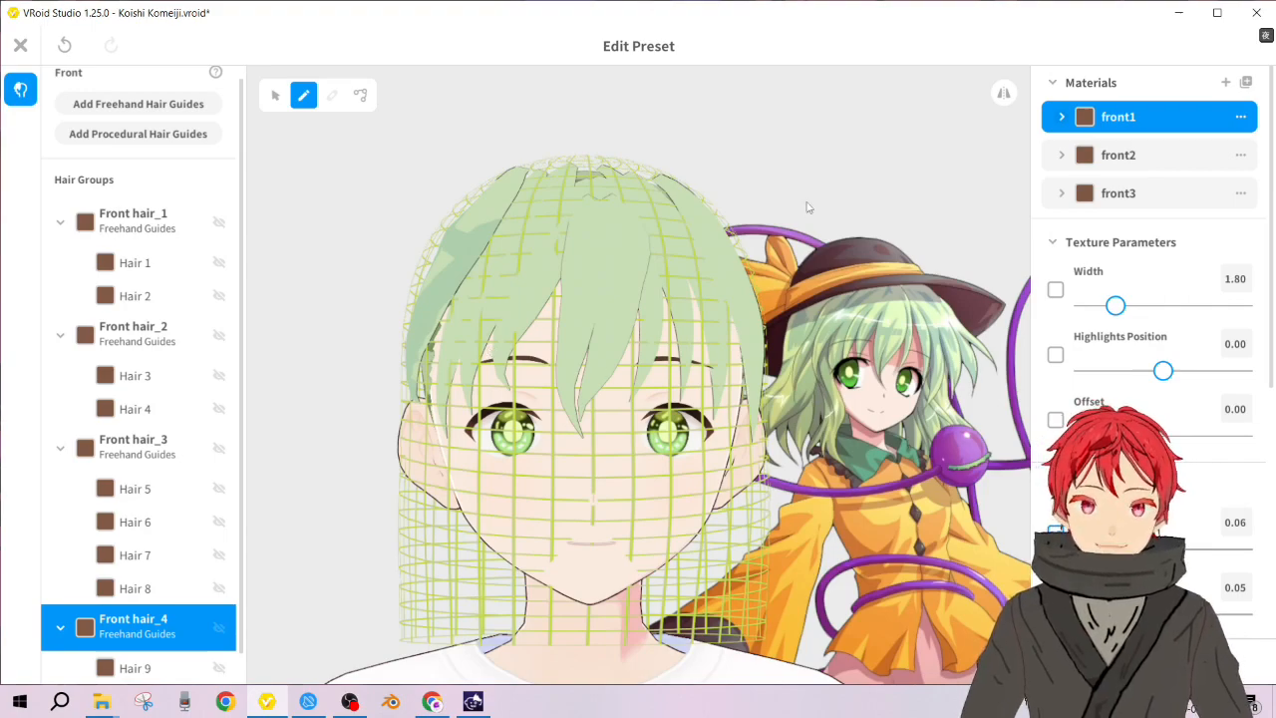
Step: Assign the front3 material to Hair 10 and clear the selection
{"action": "scroll", "coordinate": [145, 547], "scroll_direction": "down", "scroll_amount": 1}
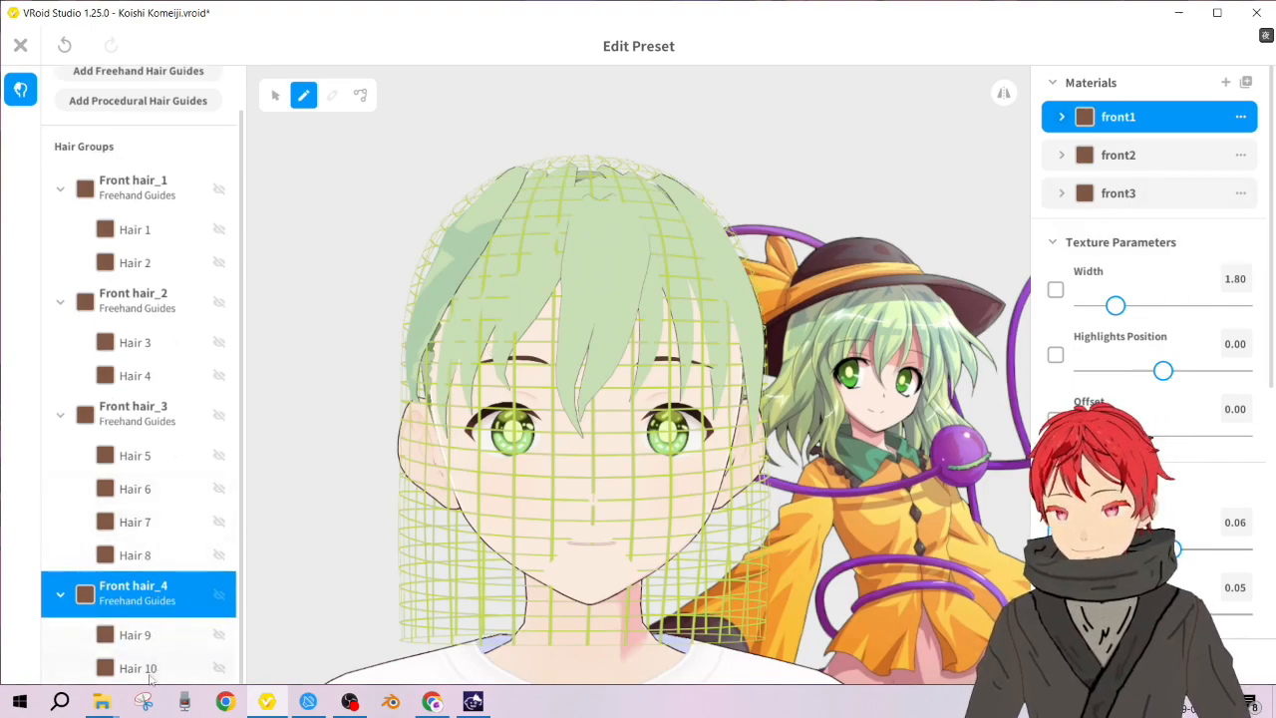
{"action": "left_click", "coordinate": [149, 674]}
{"action": "left_click", "coordinate": [1188, 195]}
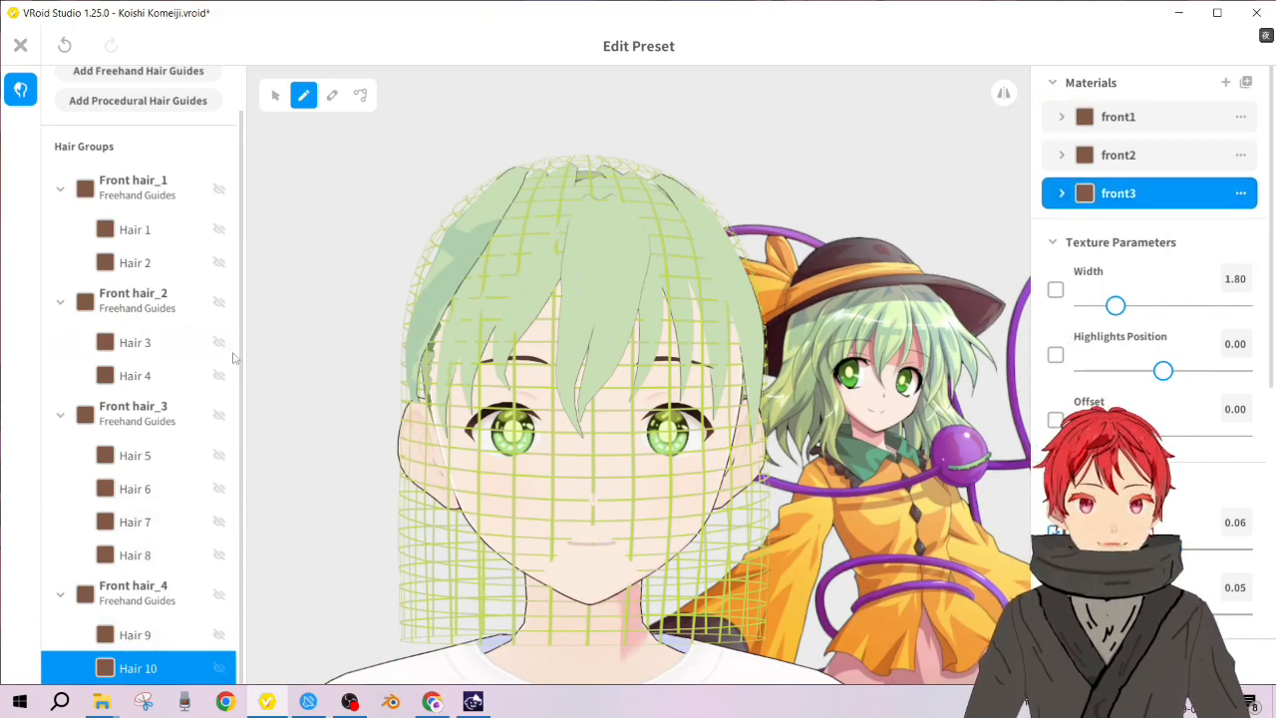
{"action": "left_click", "coordinate": [275, 94]}
{"action": "left_click", "coordinate": [1181, 195]}
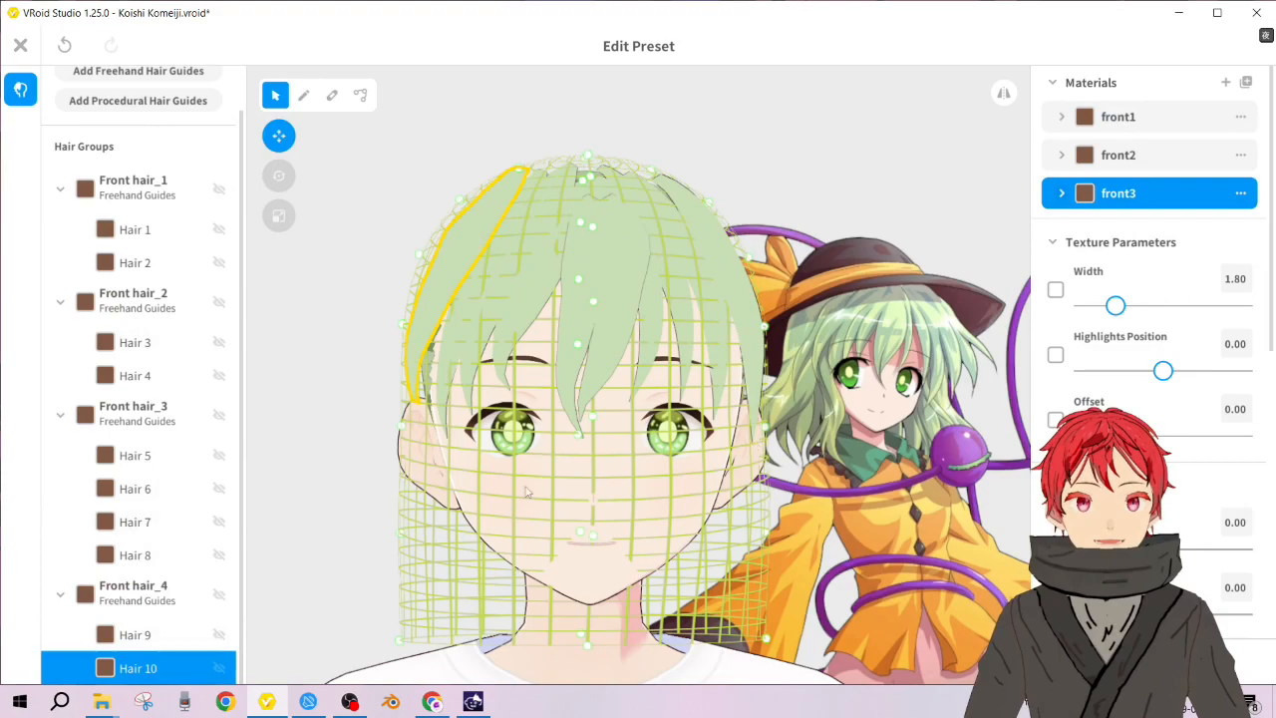
{"action": "scroll", "coordinate": [660, 296], "scroll_direction": "down", "scroll_amount": 2}
{"action": "left_click", "coordinate": [740, 174]}
{"action": "mouse_move", "coordinate": [719, 262]}
{"action": "right_mouse_down"}
{"action": "mouse_move", "coordinate": [744, 289]}
{"action": "mouse_move", "coordinate": [717, 266]}
{"action": "right_mouse_up"}
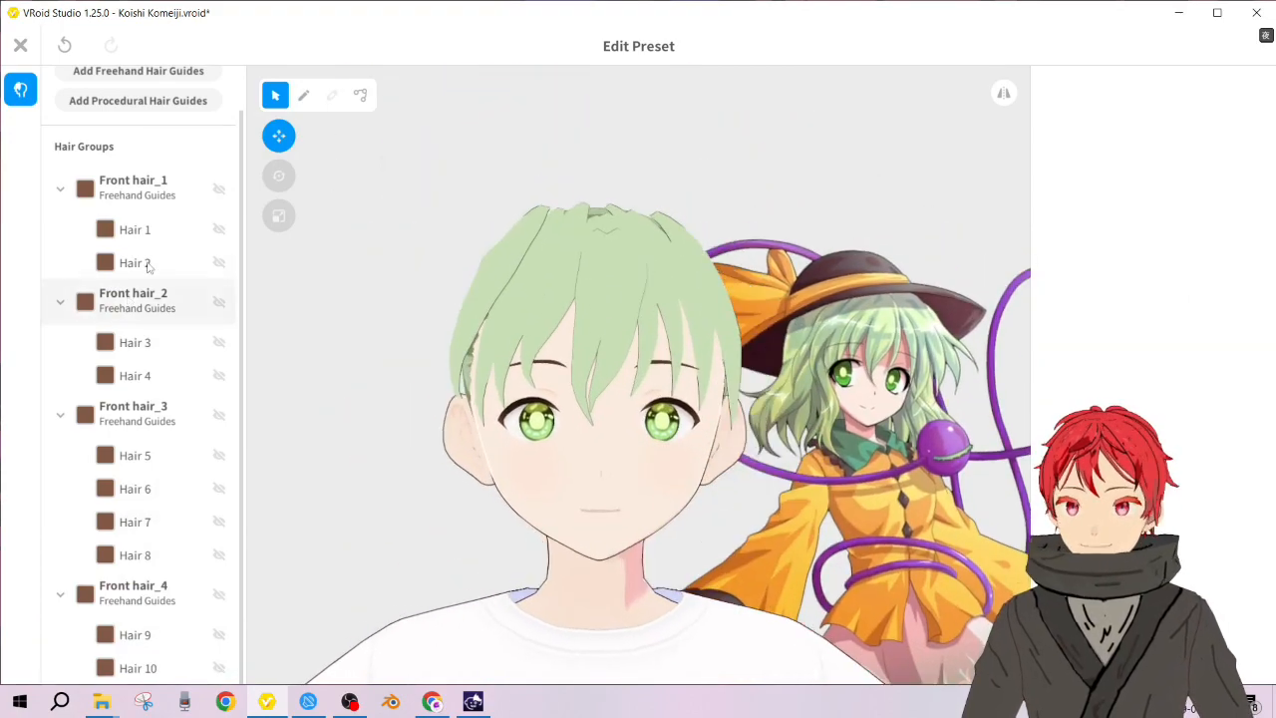
Step: Assign the front1 material to Hair 1 and the front2 material to Hair 2
{"action": "left_click", "coordinate": [147, 230]}
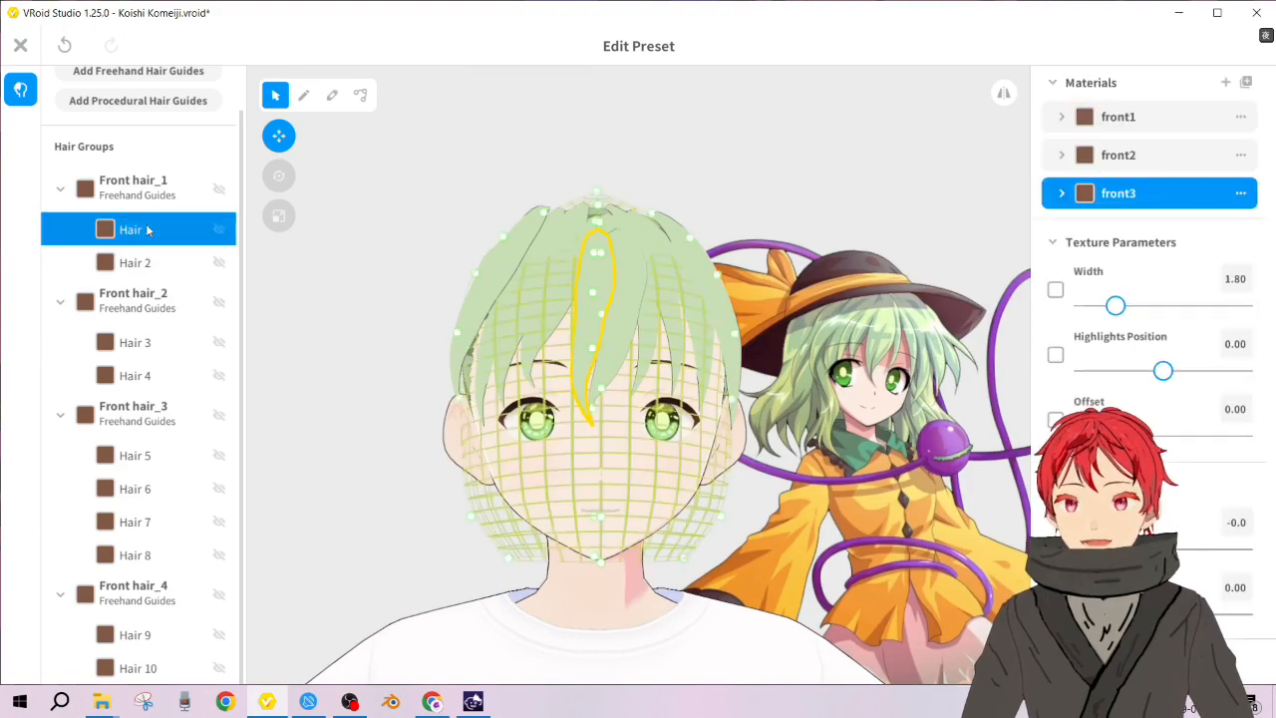
{"action": "left_click", "coordinate": [1156, 125]}
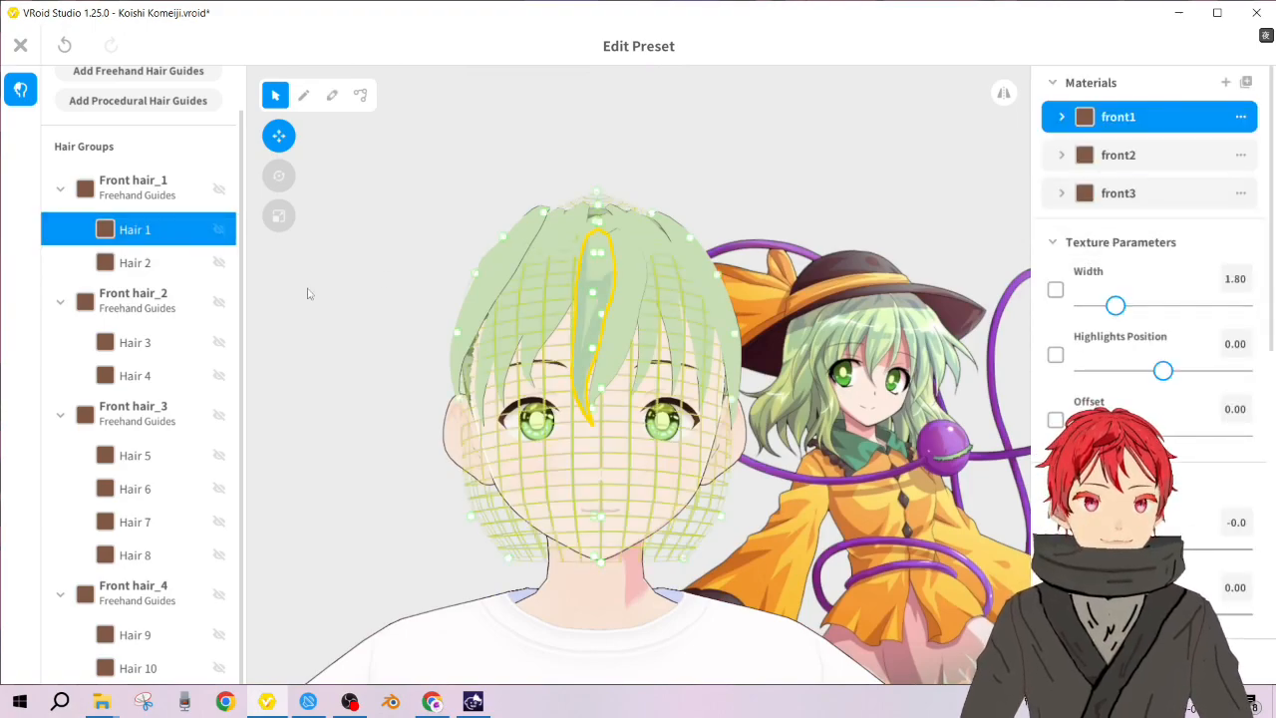
{"action": "left_click", "coordinate": [175, 265]}
{"action": "left_click", "coordinate": [1179, 120]}
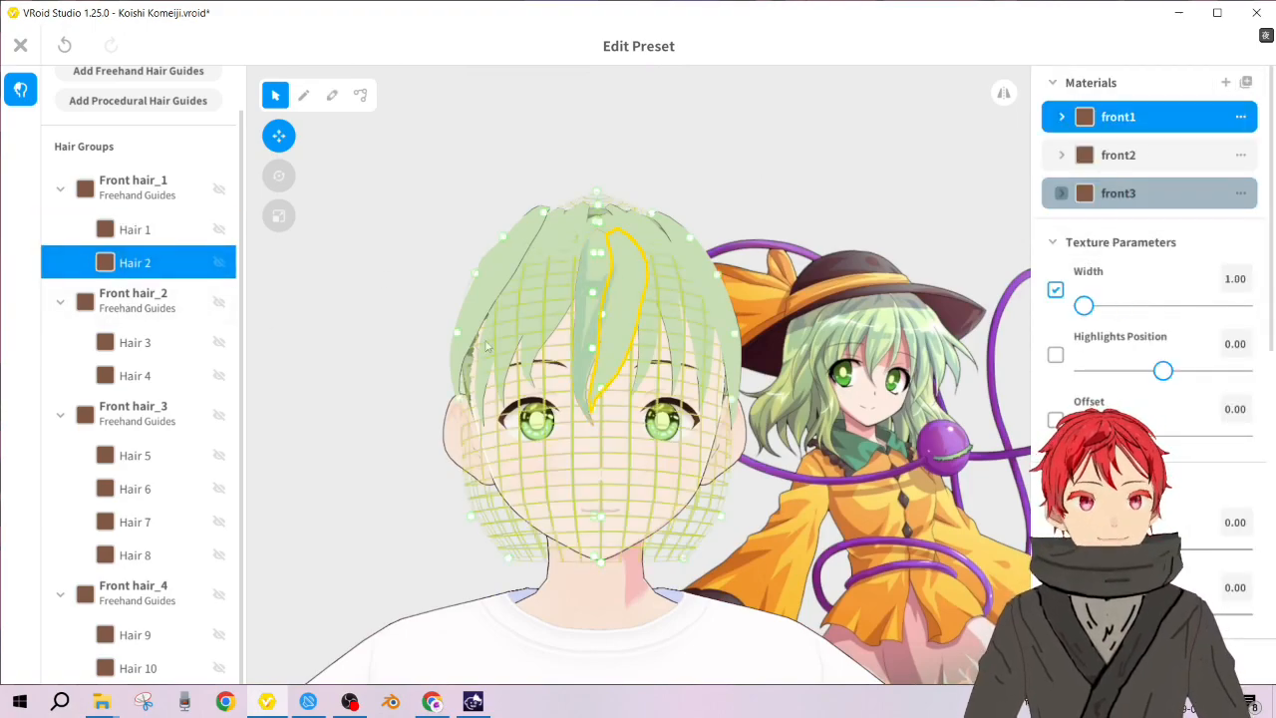
{"action": "left_click", "coordinate": [1151, 160]}
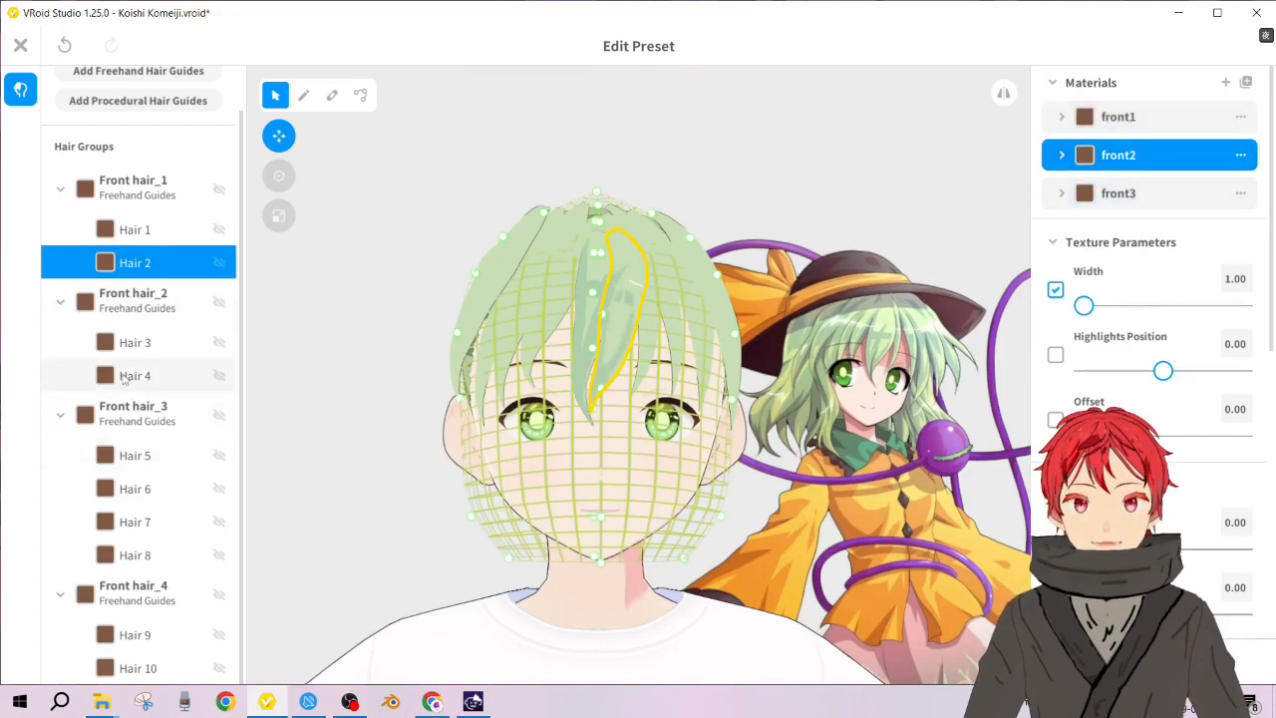
Step: Select Hair 3 and duplicate its front3 material four times
{"action": "left_click", "coordinate": [134, 343]}
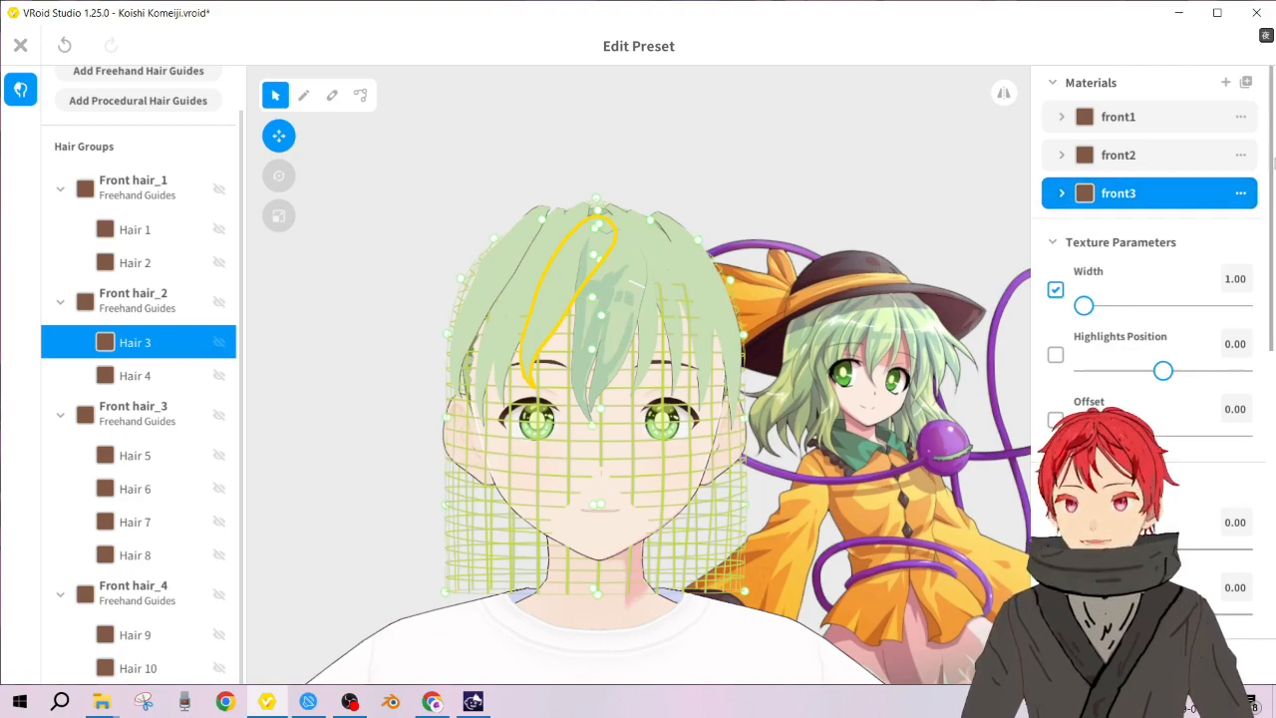
{"action": "left_click", "coordinate": [1240, 193]}
{"action": "left_click", "coordinate": [1196, 192]}
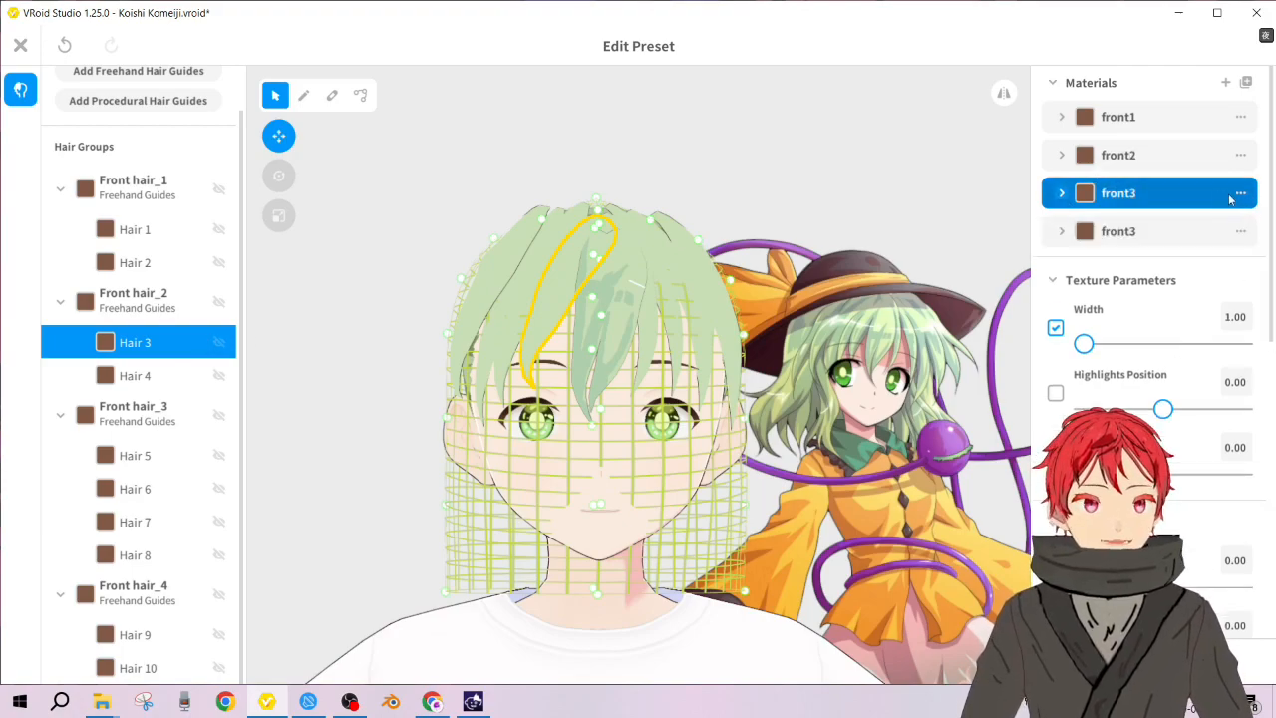
{"action": "left_click", "coordinate": [1240, 193]}
{"action": "left_click", "coordinate": [1166, 197]}
{"action": "left_click", "coordinate": [1240, 194]}
{"action": "left_click", "coordinate": [1186, 203]}
{"action": "left_click", "coordinate": [1240, 193]}
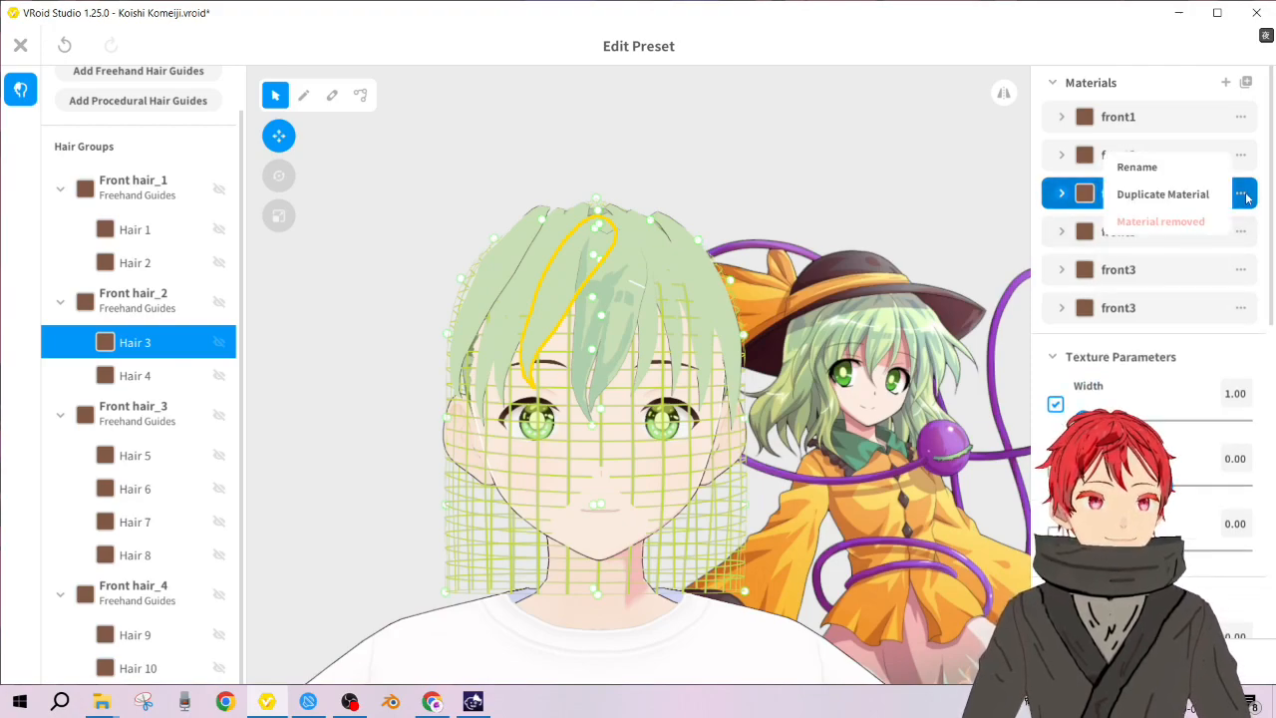
{"action": "left_click", "coordinate": [1180, 196]}
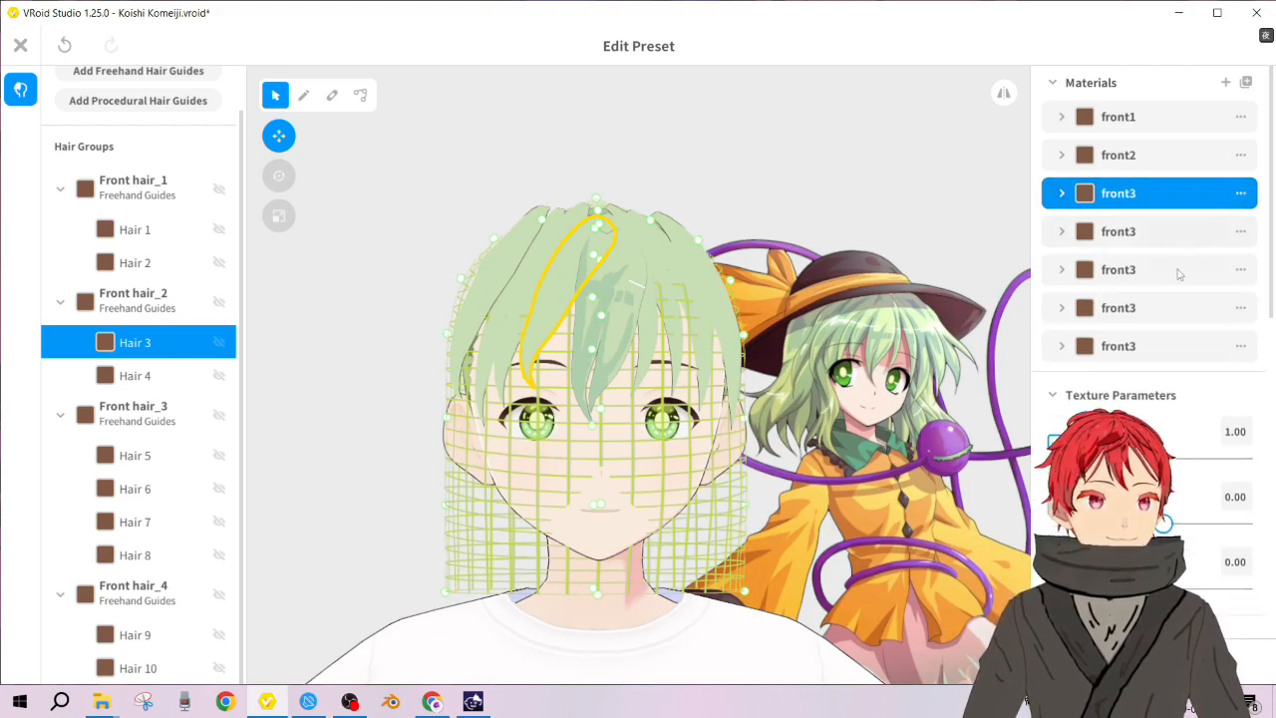
Step: Hide the Front hair_3 and Front hair_4 groups so only the central bangs remain in view
{"action": "left_click", "coordinate": [218, 415]}
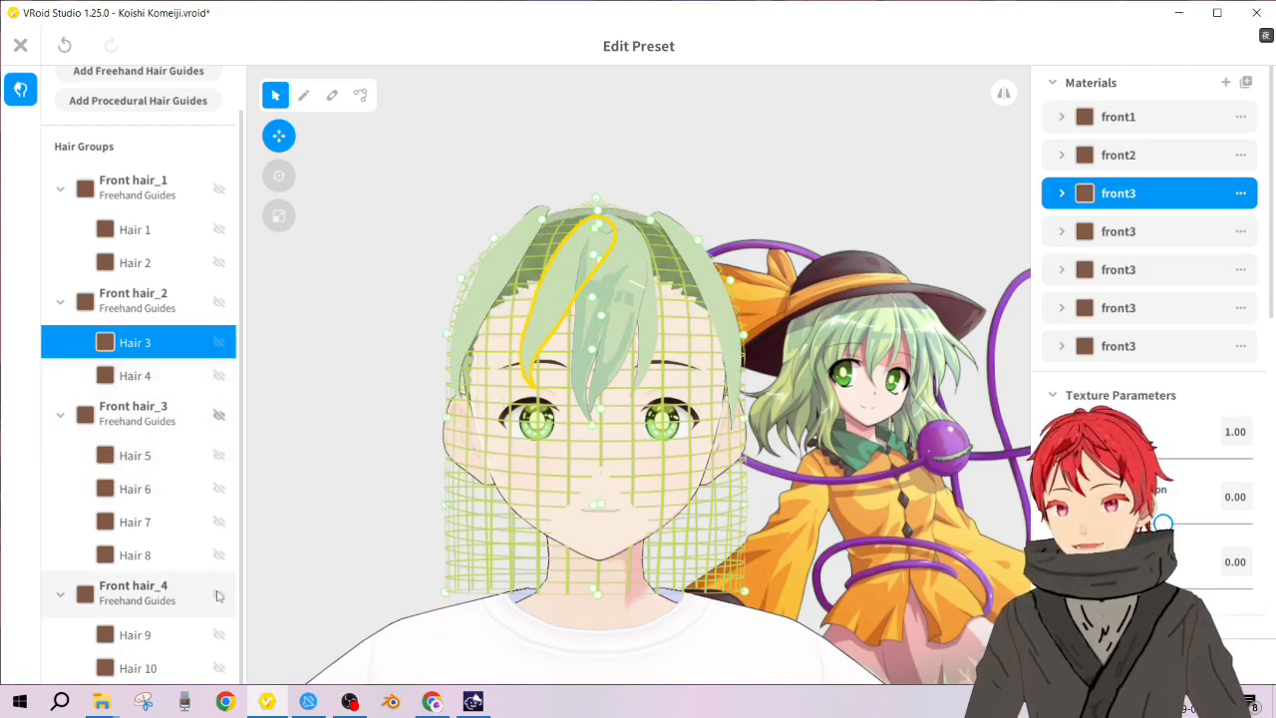
{"action": "left_click", "coordinate": [219, 595]}
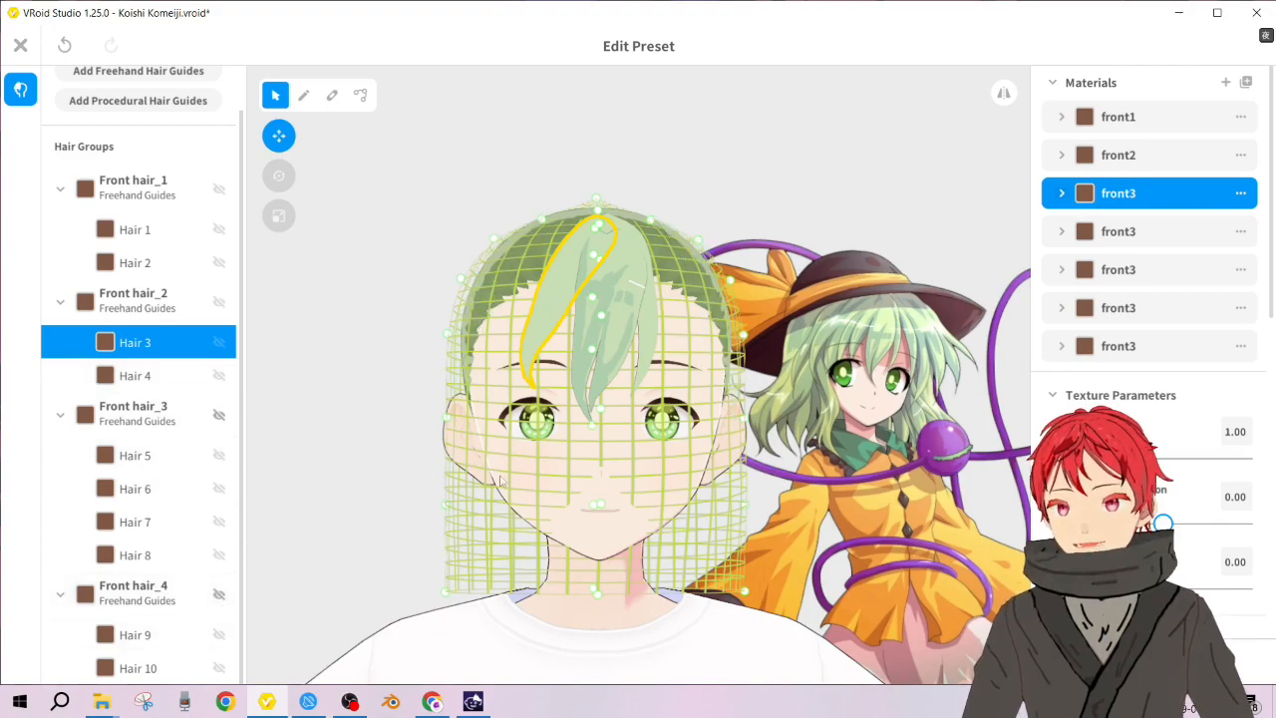
{"action": "scroll", "coordinate": [615, 216], "scroll_direction": "up", "scroll_amount": 4}
{"action": "scroll", "coordinate": [603, 279], "scroll_direction": "down", "scroll_amount": 2}
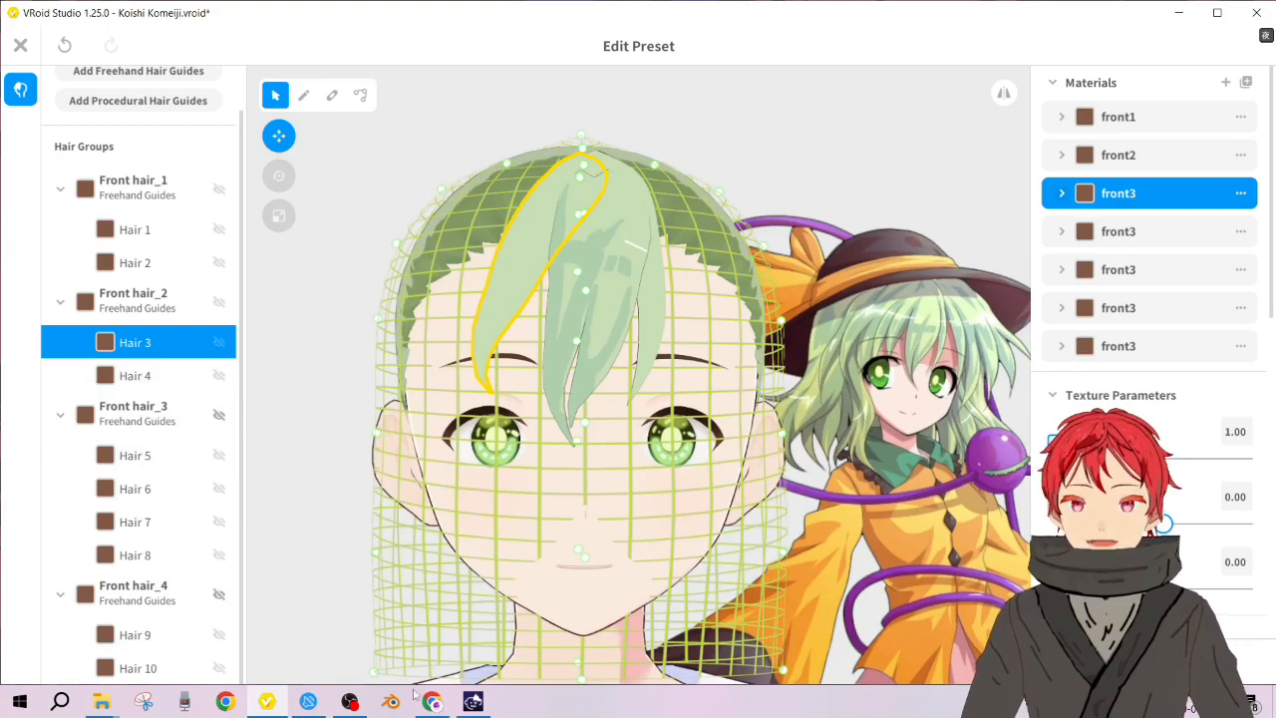
Step: Open the texture of Hair 3's front3 material for editing
{"action": "left_click", "coordinate": [350, 707]}
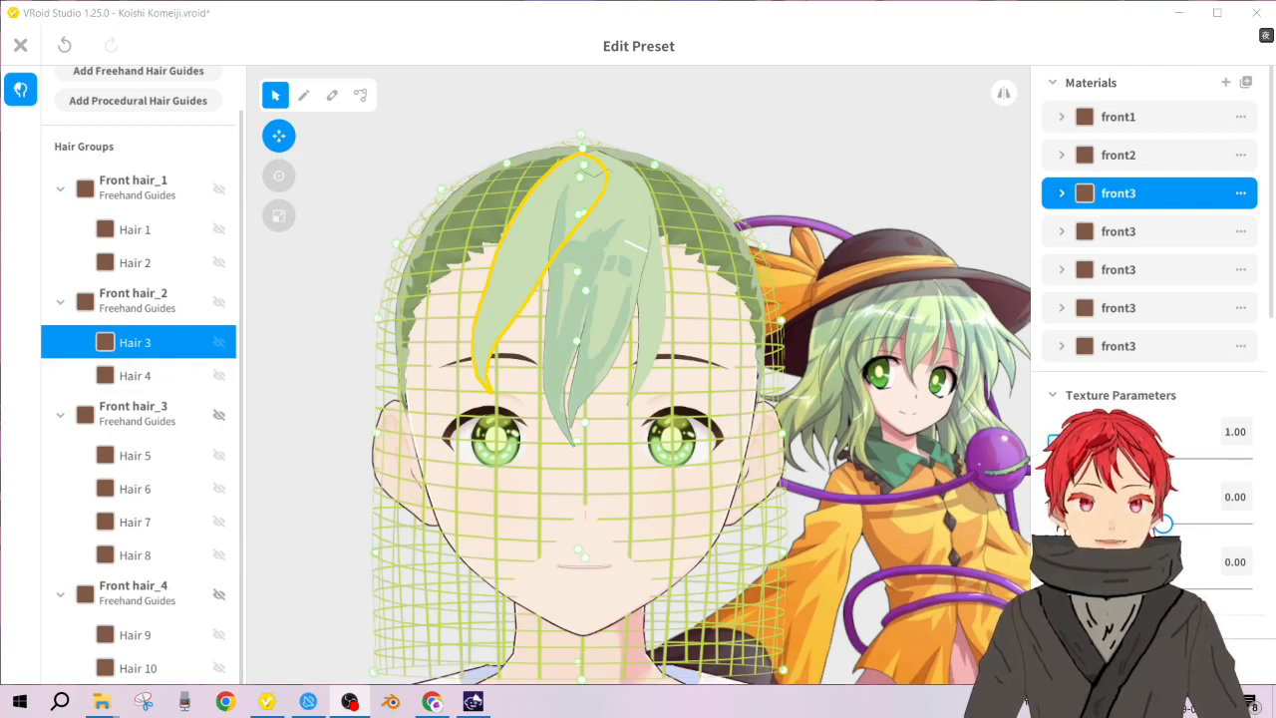
{"action": "right_click", "coordinate": [157, 344]}
{"action": "left_click", "coordinate": [1058, 195]}
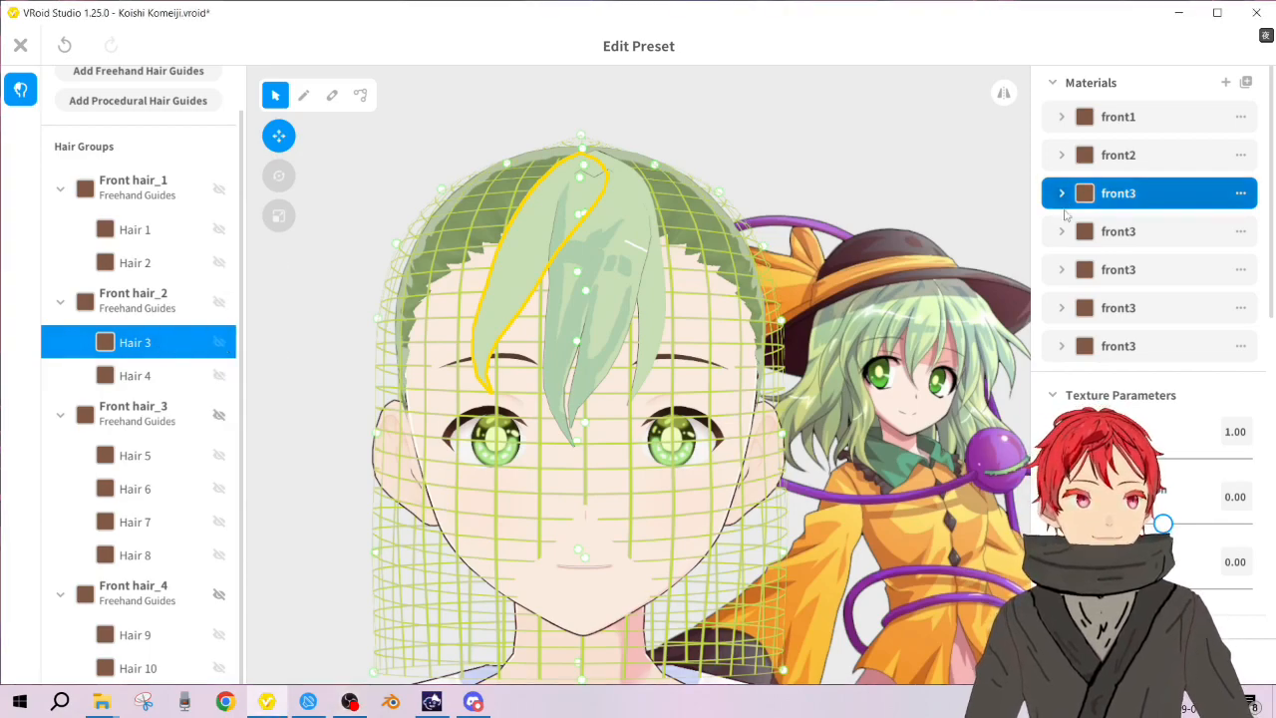
{"action": "left_click", "coordinate": [1059, 194]}
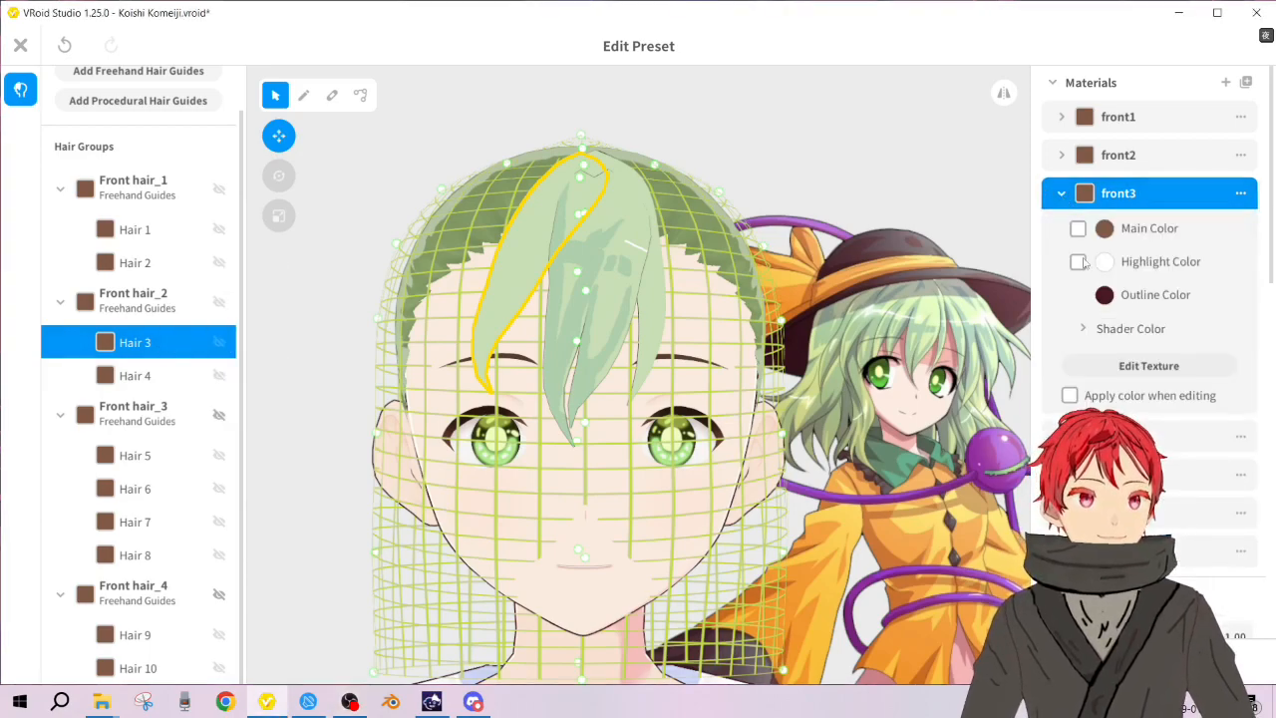
{"action": "left_click", "coordinate": [1125, 367]}
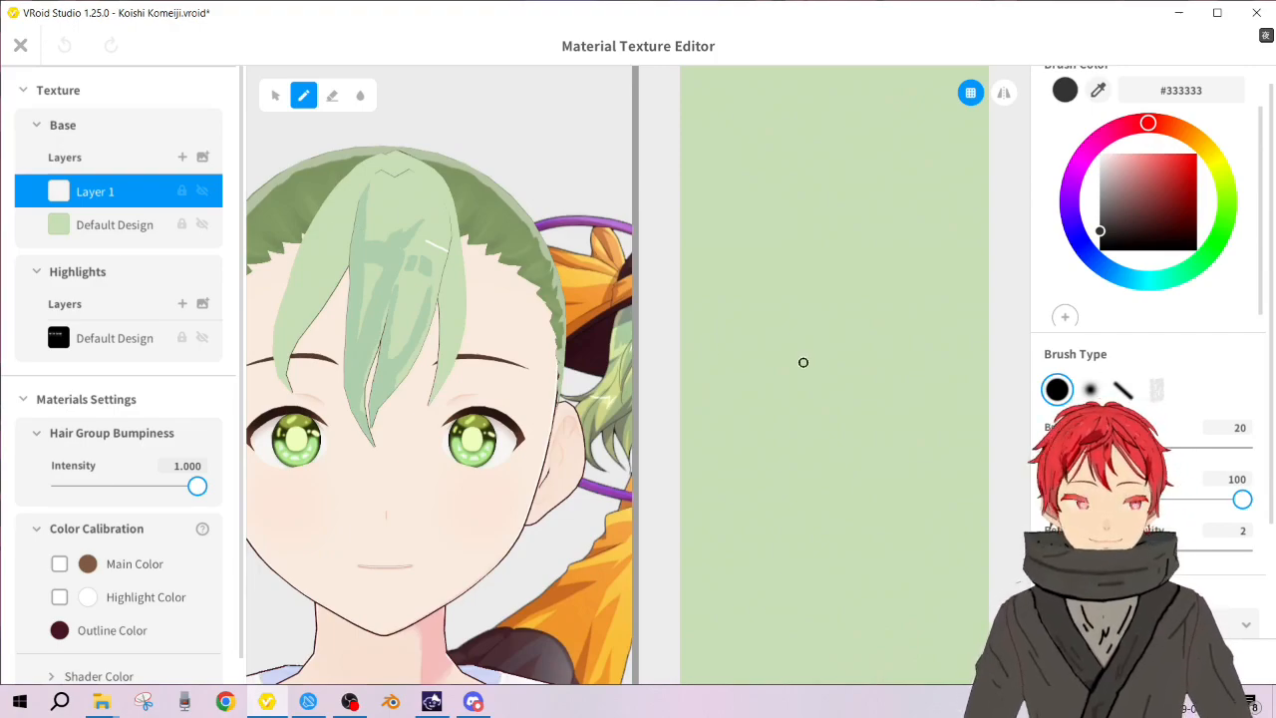
Step: Sample the shadow green #AFCFAD from the neighbouring bang and paint a shading line down Hair 3's inner edge to its tip
{"action": "left_click", "coordinate": [1097, 89]}
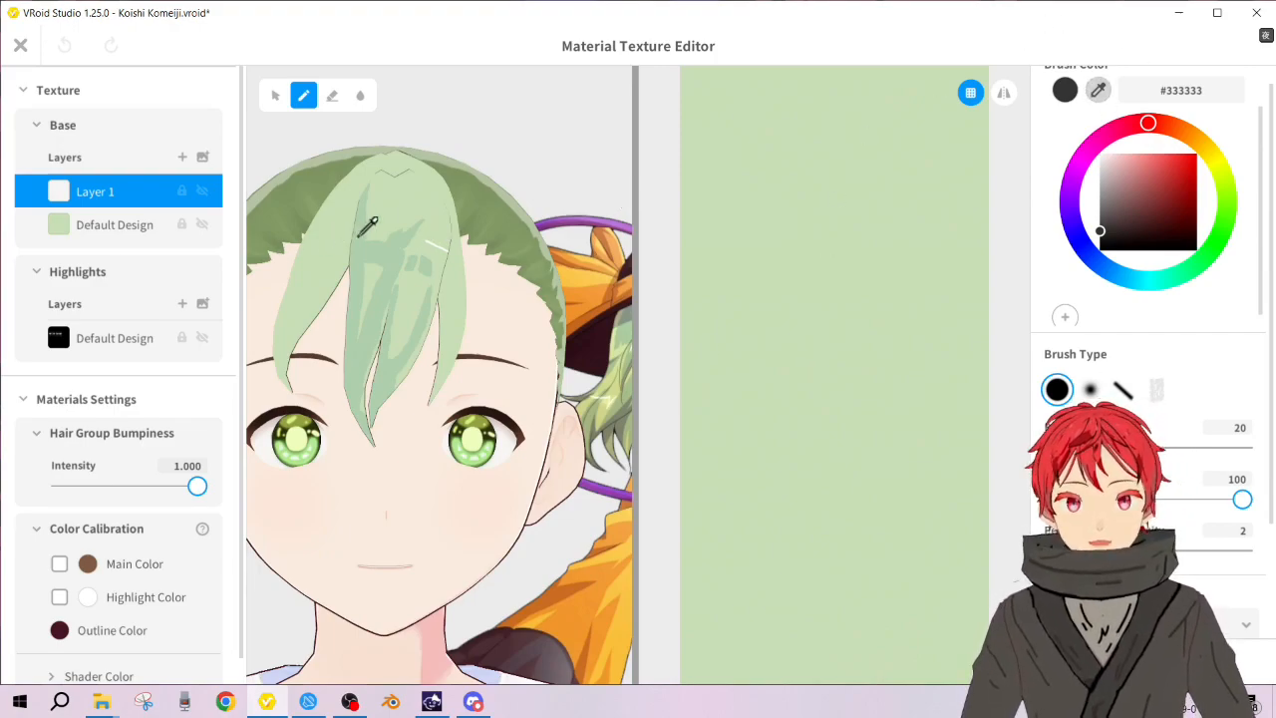
{"action": "left_click", "coordinate": [368, 225]}
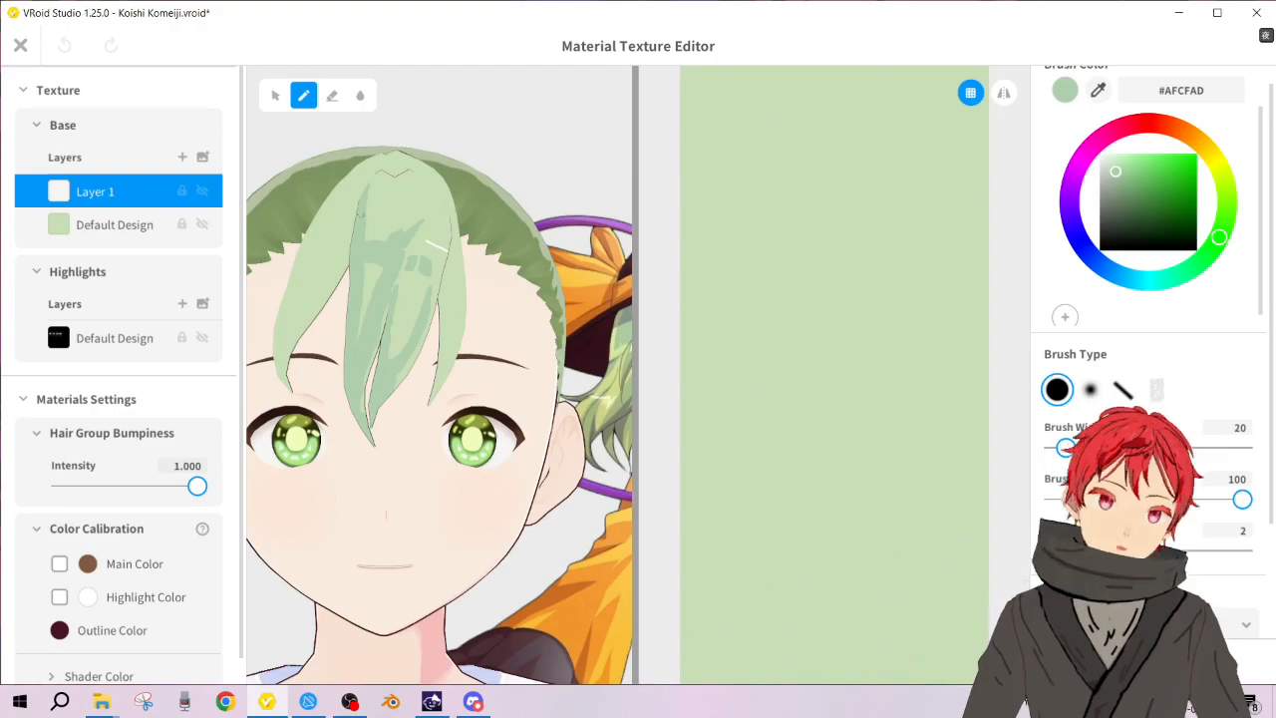
{"action": "left_click_drag", "start_coordinate": [356, 212], "coordinate": [329, 256]}
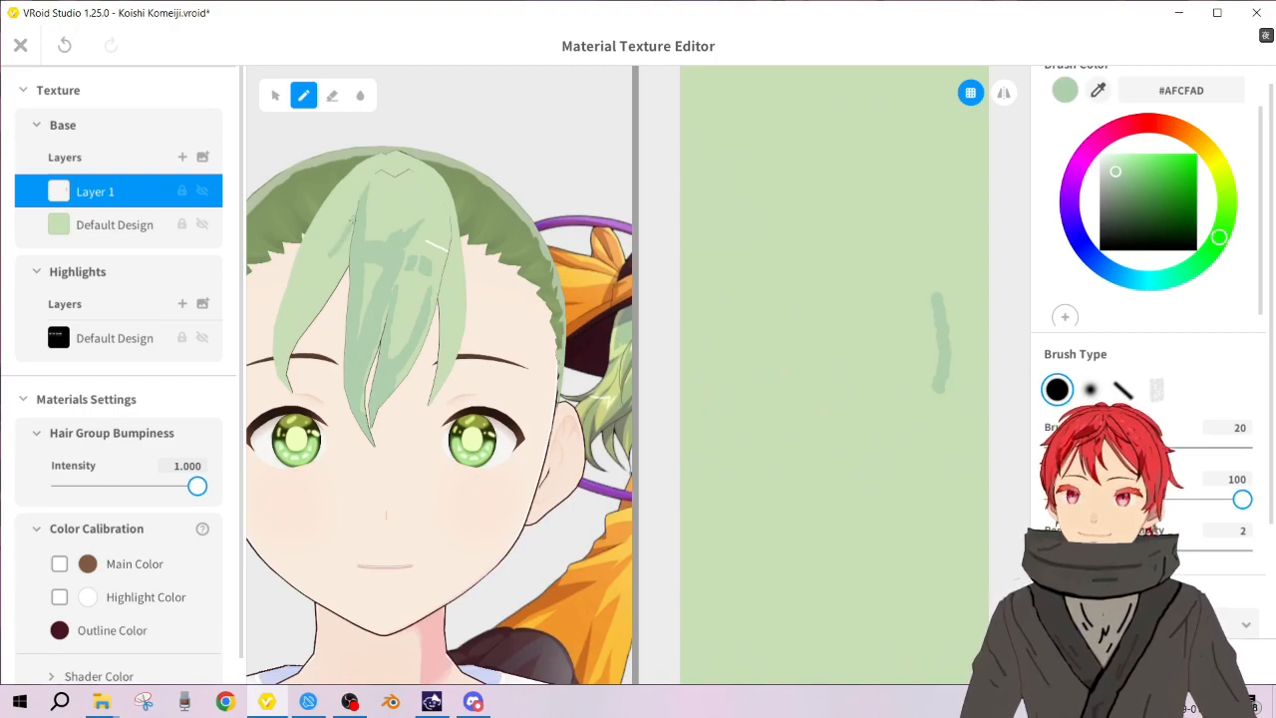
{"action": "key", "text": "ctrl+z"}
{"action": "left_click_drag", "start_coordinate": [352, 219], "coordinate": [329, 265]}
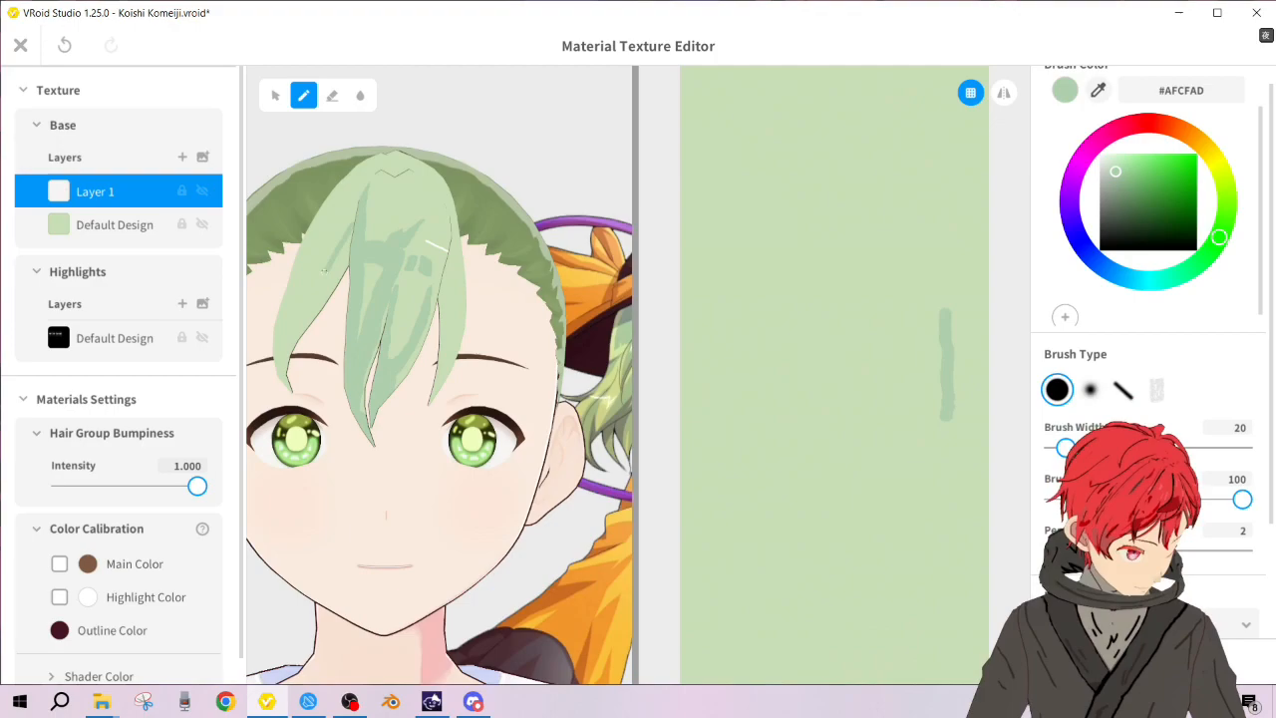
{"action": "left_click_drag", "start_coordinate": [315, 281], "coordinate": [289, 353]}
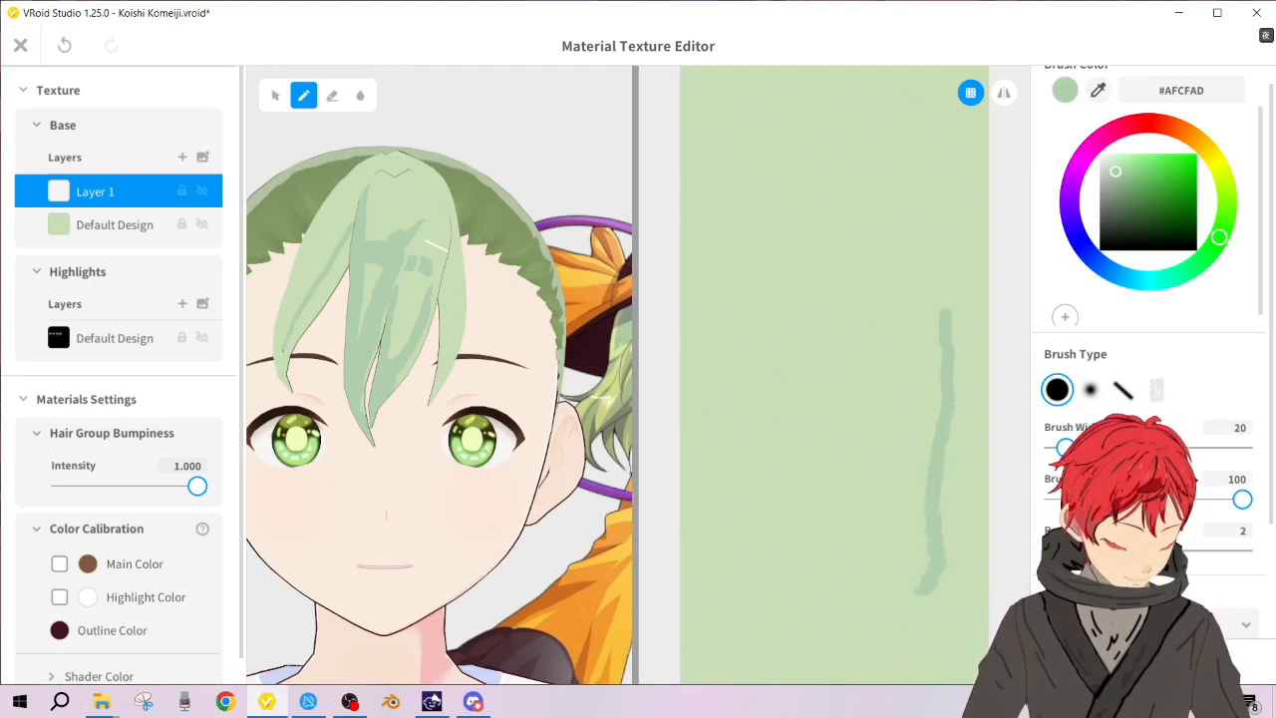
{"action": "left_click_drag", "start_coordinate": [287, 359], "coordinate": [290, 367]}
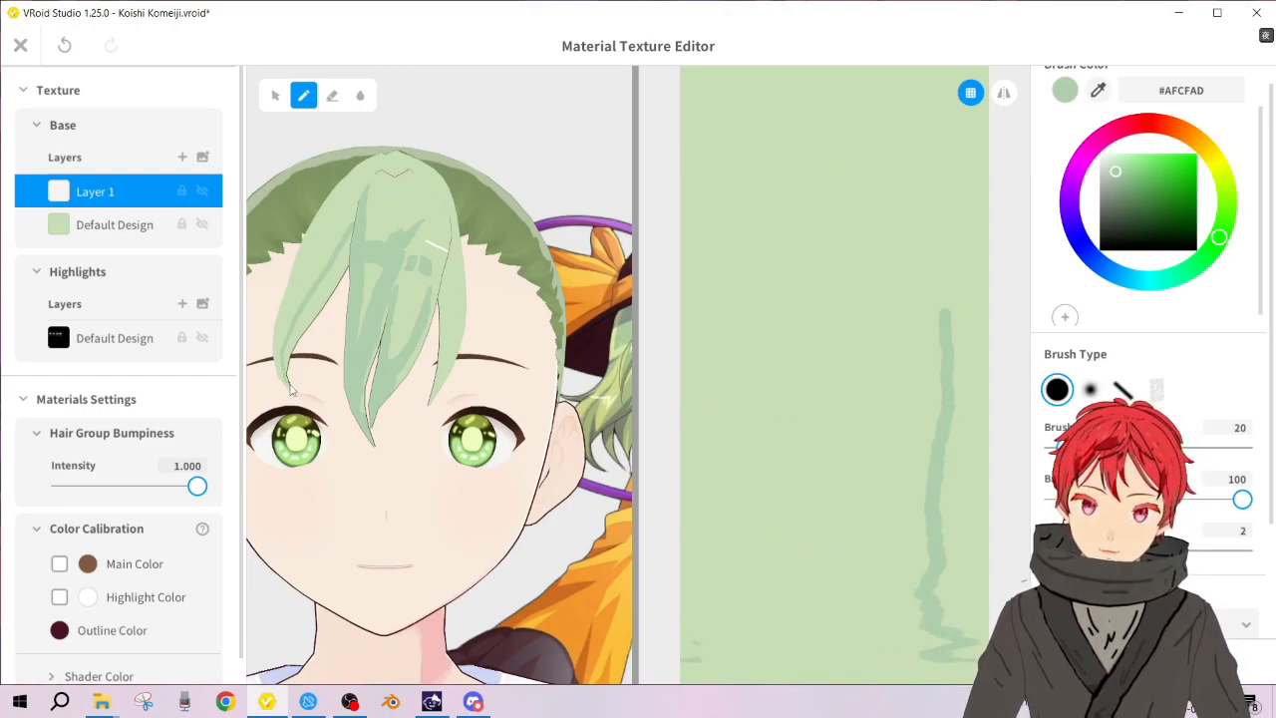
{"action": "left_click_drag", "start_coordinate": [287, 381], "coordinate": [290, 386]}
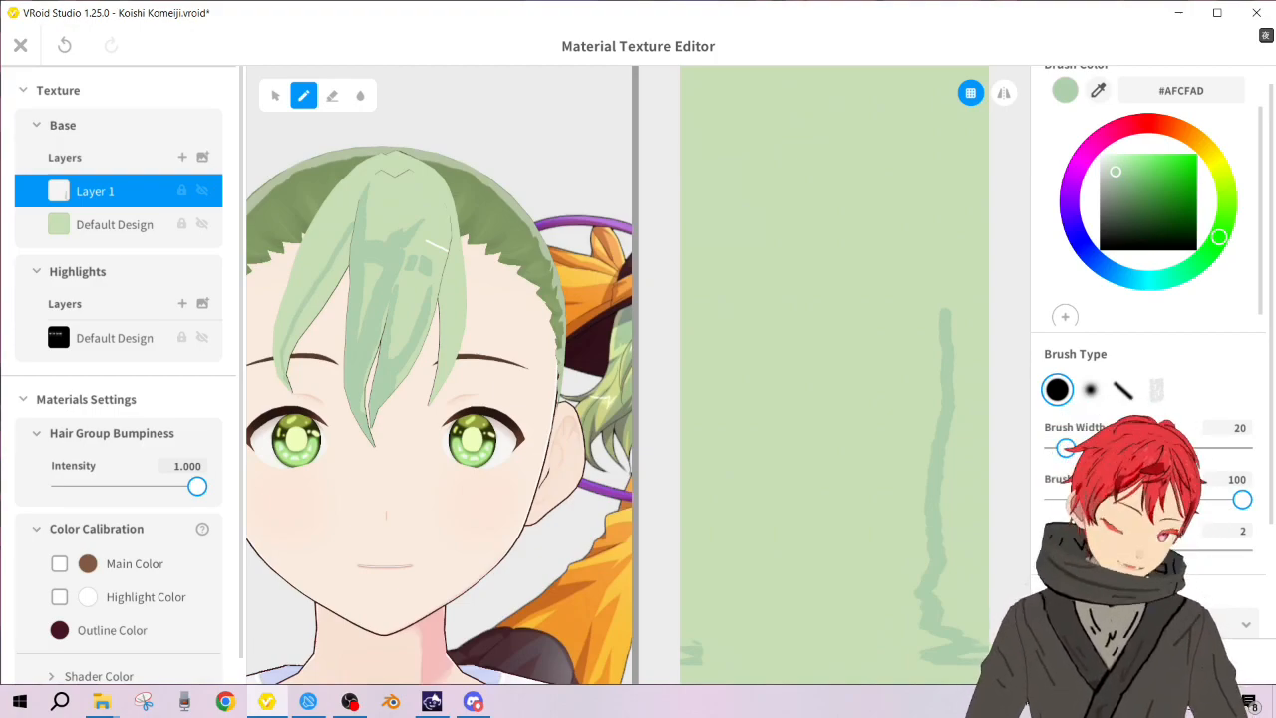
Step: Widen and fill the inner-edge shadow on Hair 3 with #AFCFAD from the upper part down to the tip
{"action": "mouse_move", "coordinate": [346, 246]}
{"action": "left_mouse_down"}
{"action": "mouse_move", "coordinate": [334, 265]}
{"action": "mouse_move", "coordinate": [351, 243]}
{"action": "left_mouse_up"}
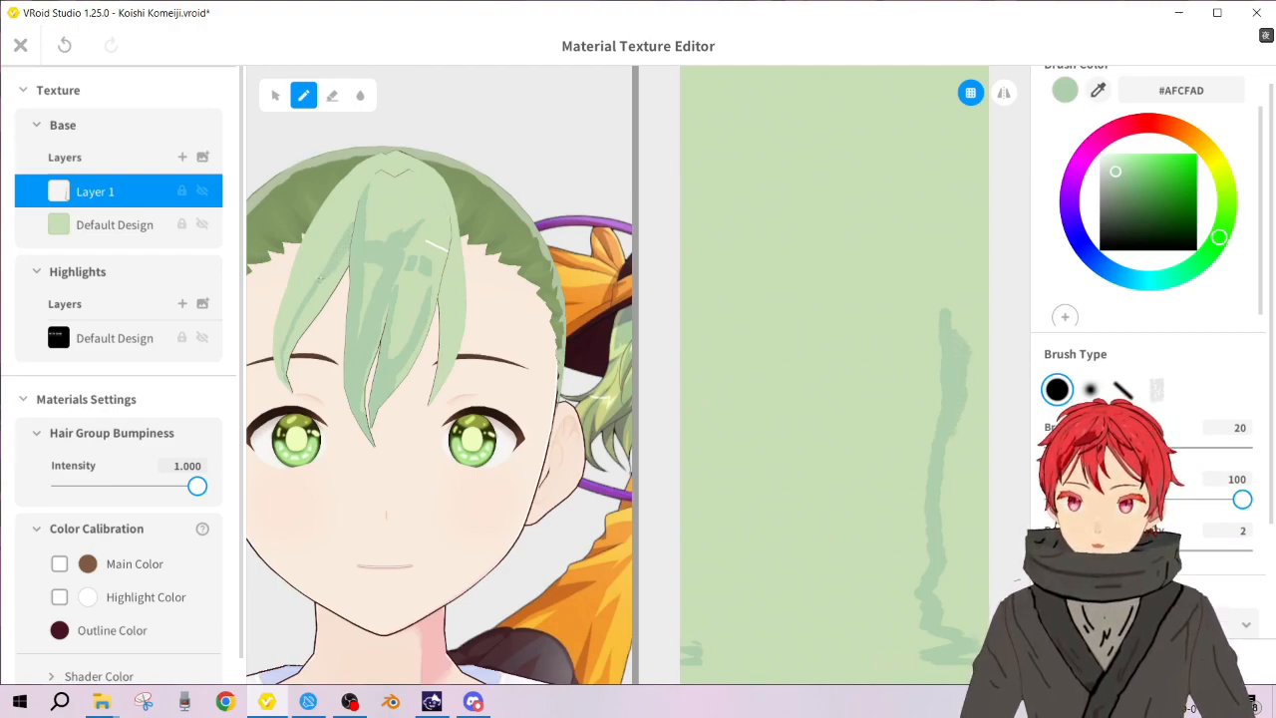
{"action": "mouse_move", "coordinate": [310, 295]}
{"action": "left_mouse_down"}
{"action": "mouse_move", "coordinate": [343, 257]}
{"action": "mouse_move", "coordinate": [304, 307]}
{"action": "left_mouse_up"}
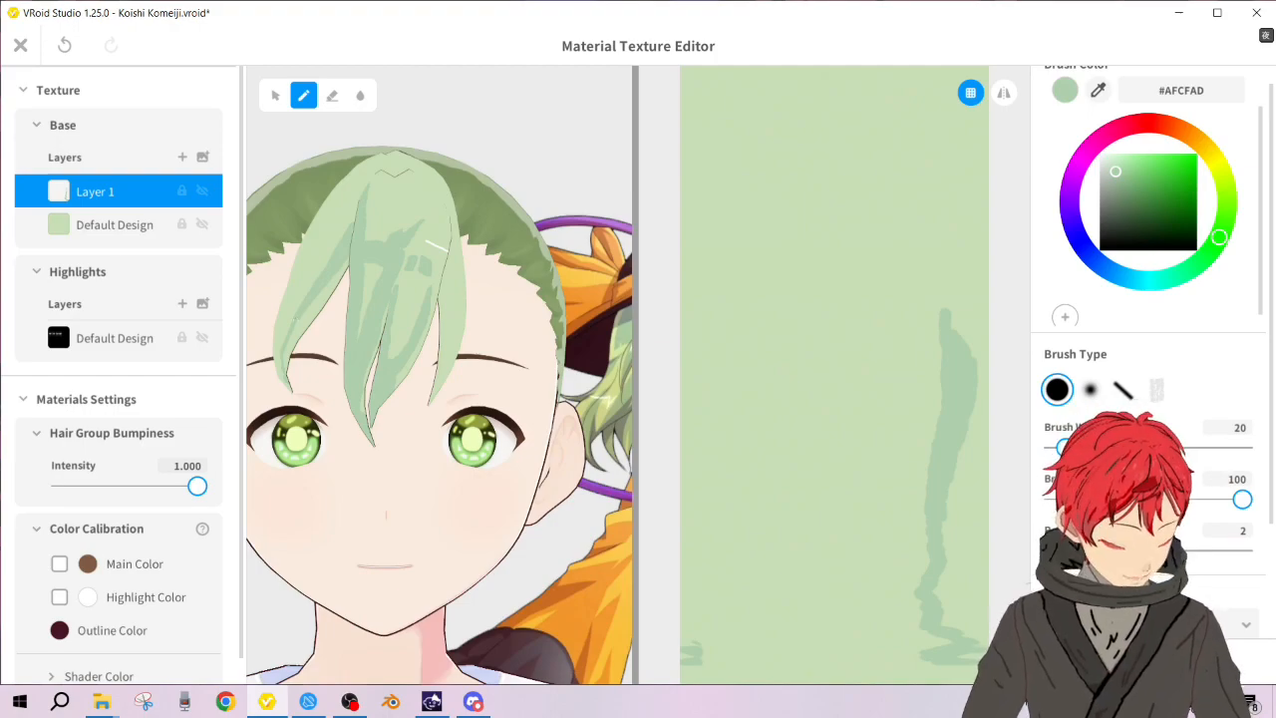
{"action": "left_click", "coordinate": [357, 695]}
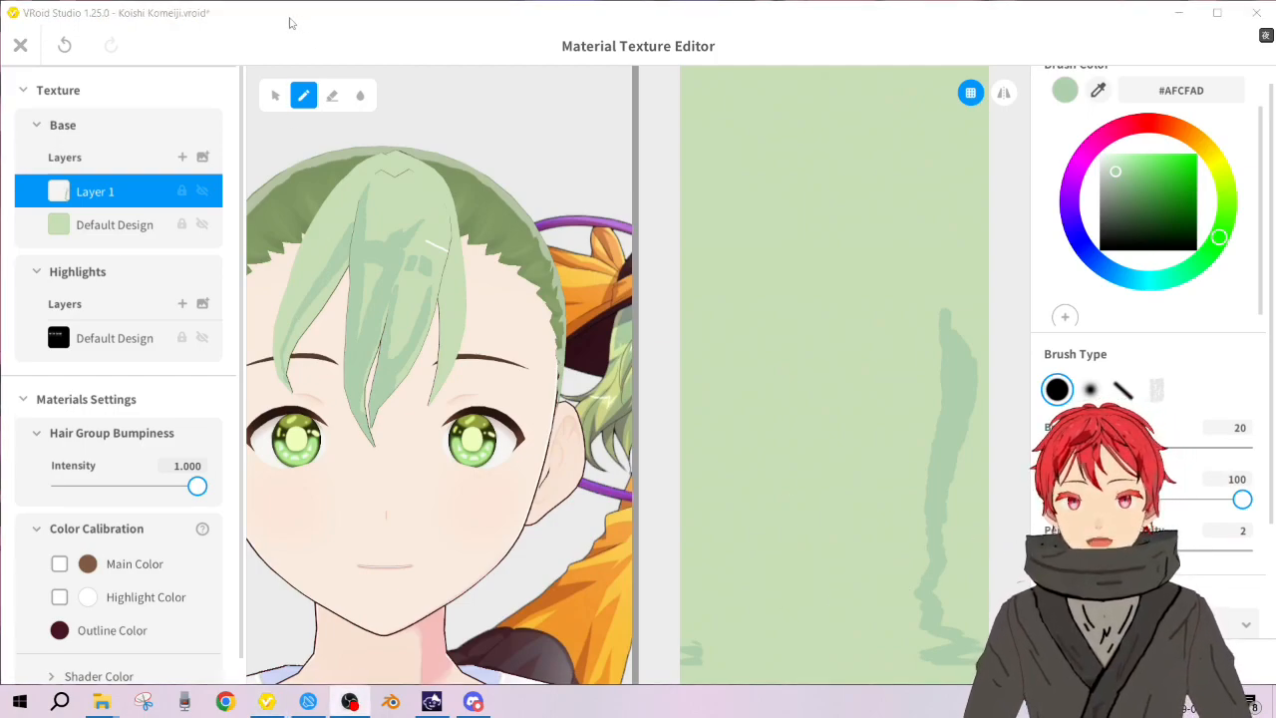
{"action": "left_click", "coordinate": [291, 22]}
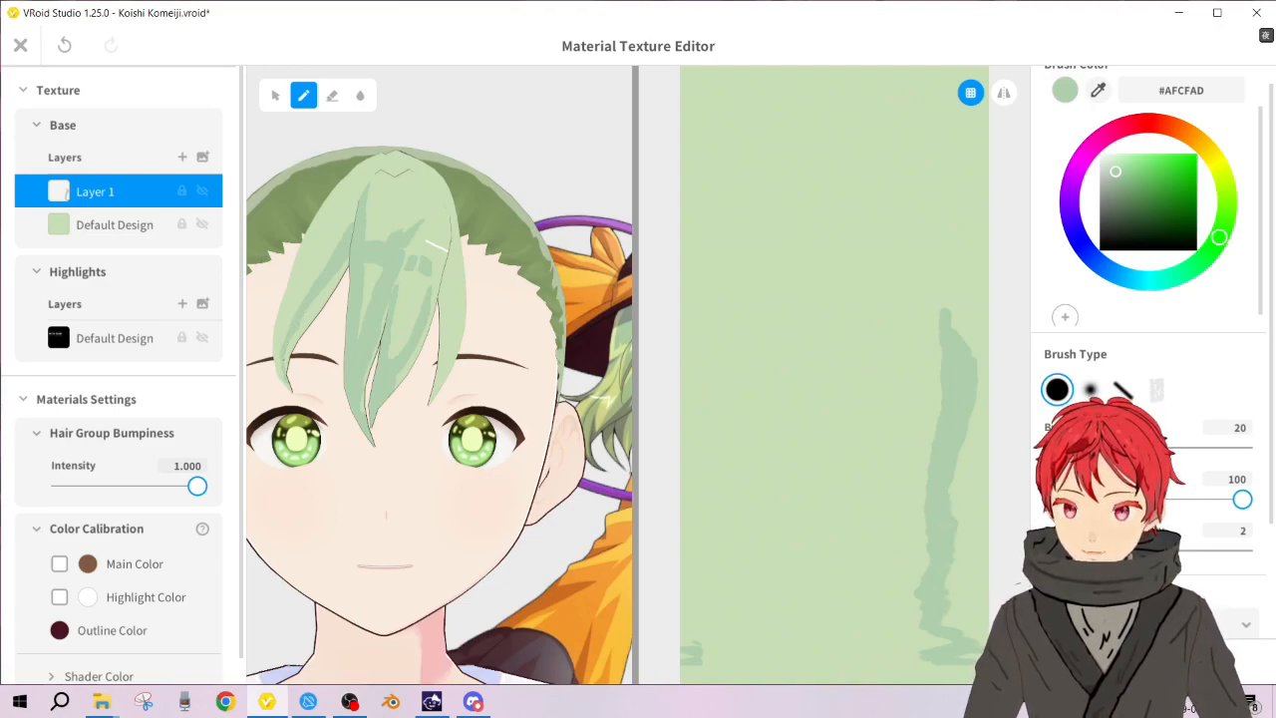
{"action": "mouse_move", "coordinate": [288, 355]}
{"action": "left_mouse_down"}
{"action": "mouse_move", "coordinate": [340, 271]}
{"action": "mouse_move", "coordinate": [288, 373]}
{"action": "left_mouse_up"}
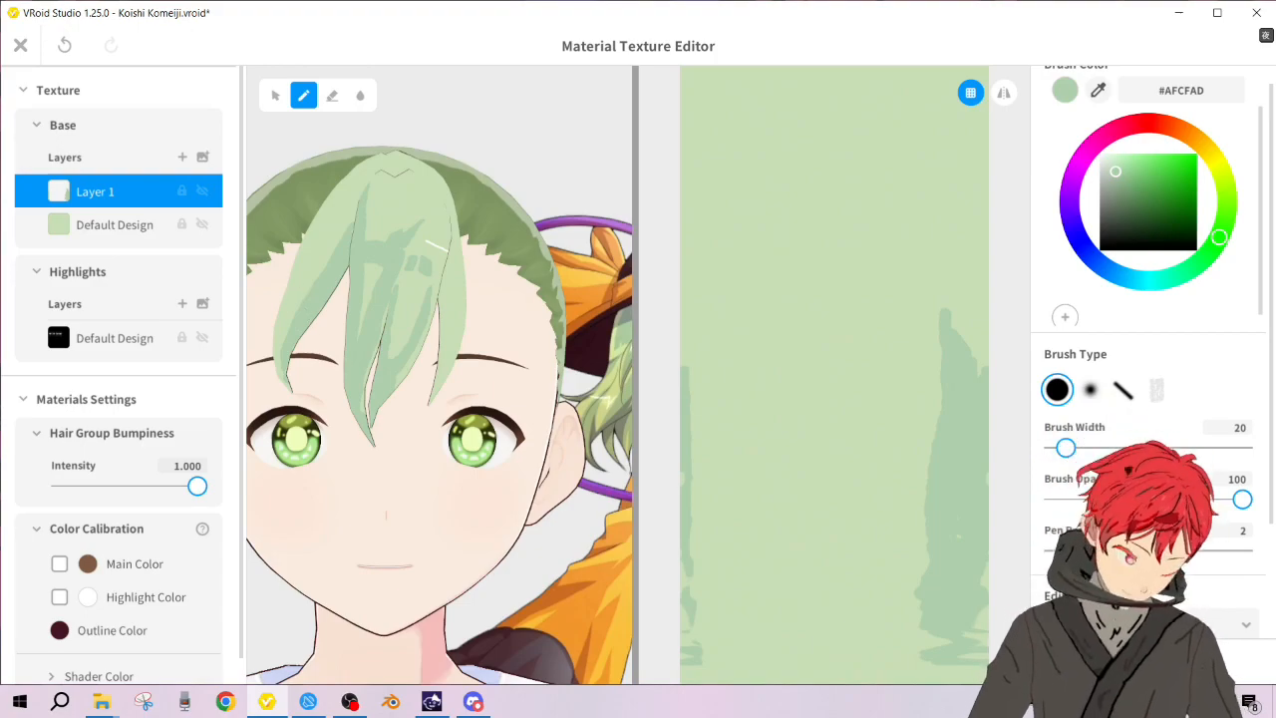
Step: Paint #AFCFAD shading along Hair 3's outer edge from mid-length to the tip, broadening it near the tip
{"action": "left_click_drag", "start_coordinate": [300, 275], "coordinate": [304, 283]}
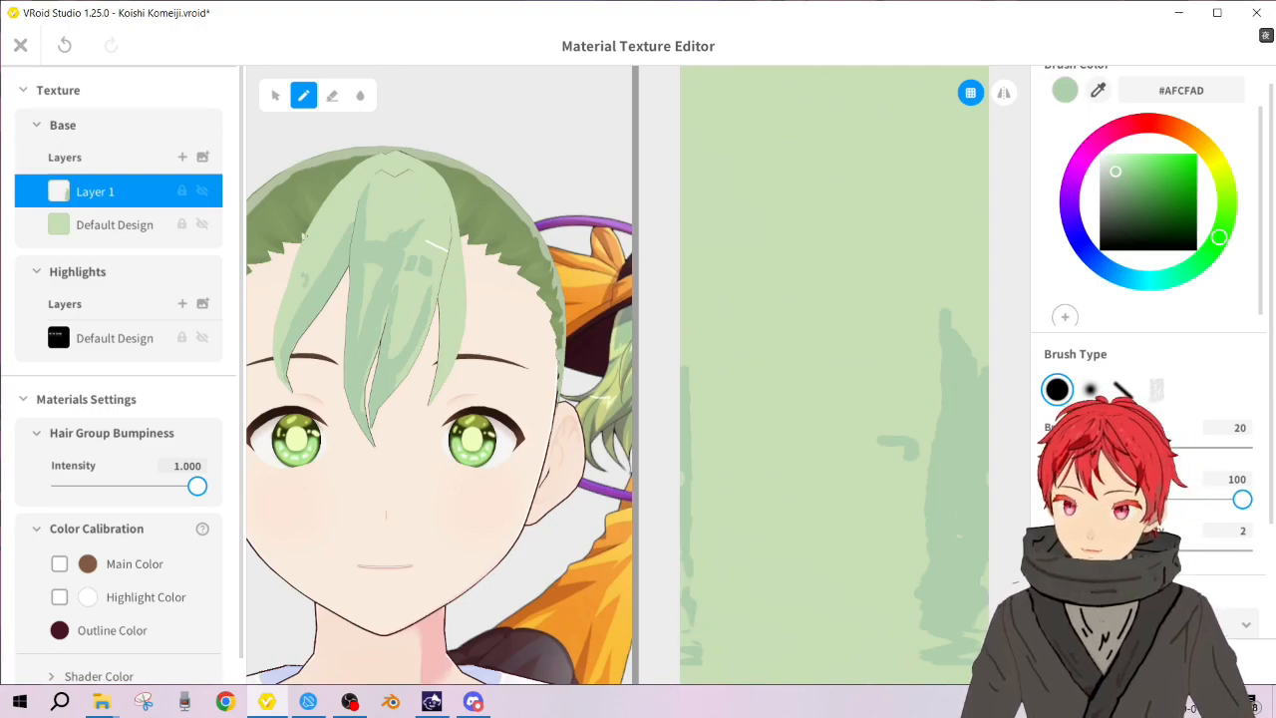
{"action": "left_click_drag", "start_coordinate": [298, 255], "coordinate": [283, 302]}
{"action": "key", "text": "ctrl+z"}
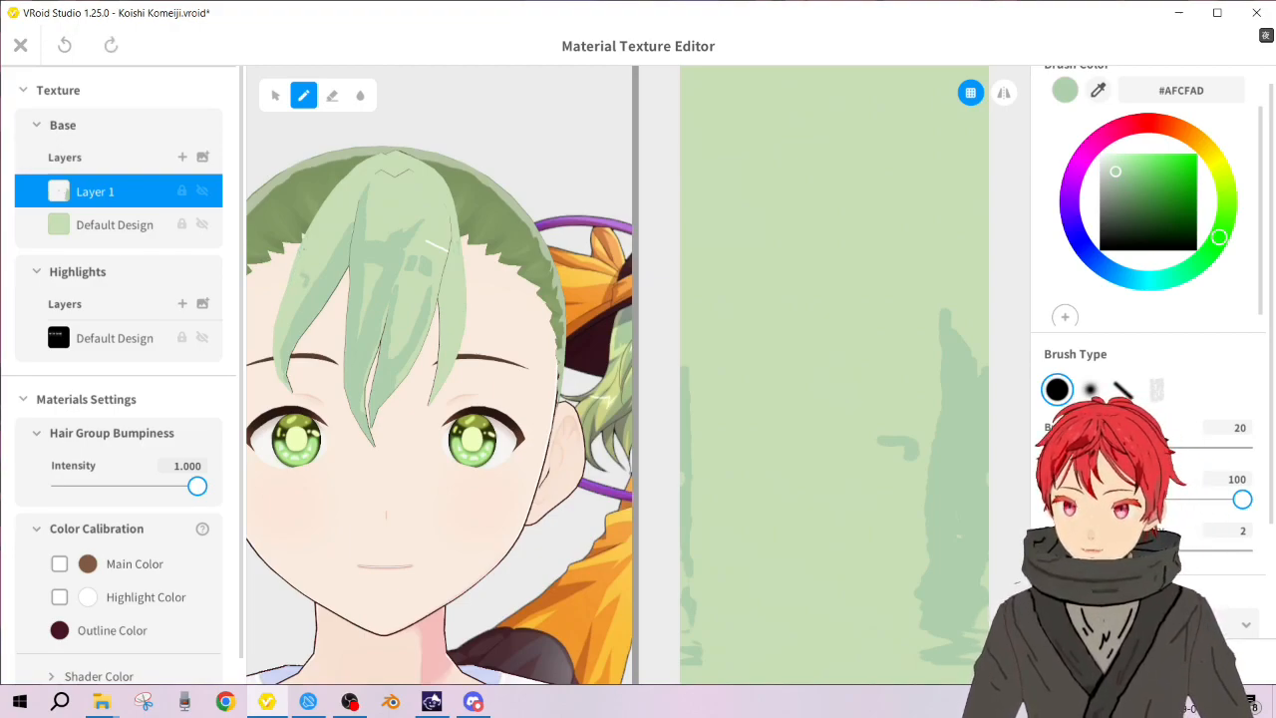
{"action": "left_click_drag", "start_coordinate": [297, 256], "coordinate": [281, 309]}
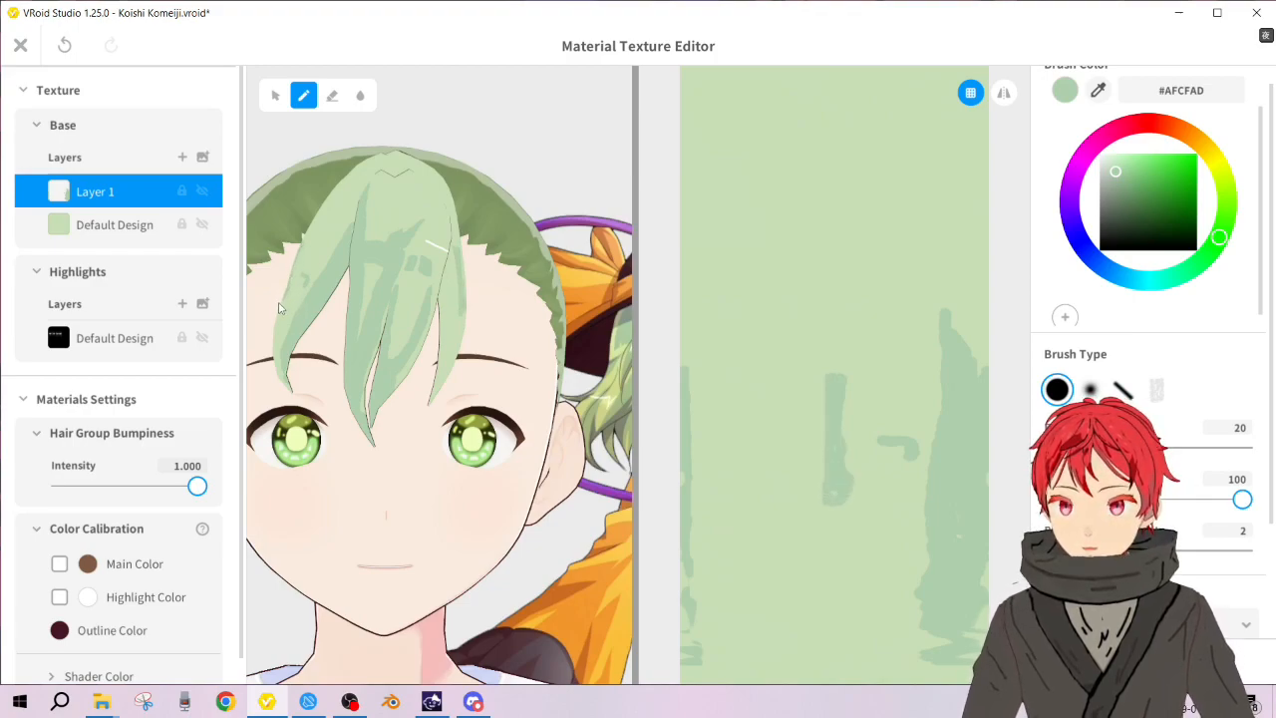
{"action": "left_click_drag", "start_coordinate": [280, 313], "coordinate": [274, 351]}
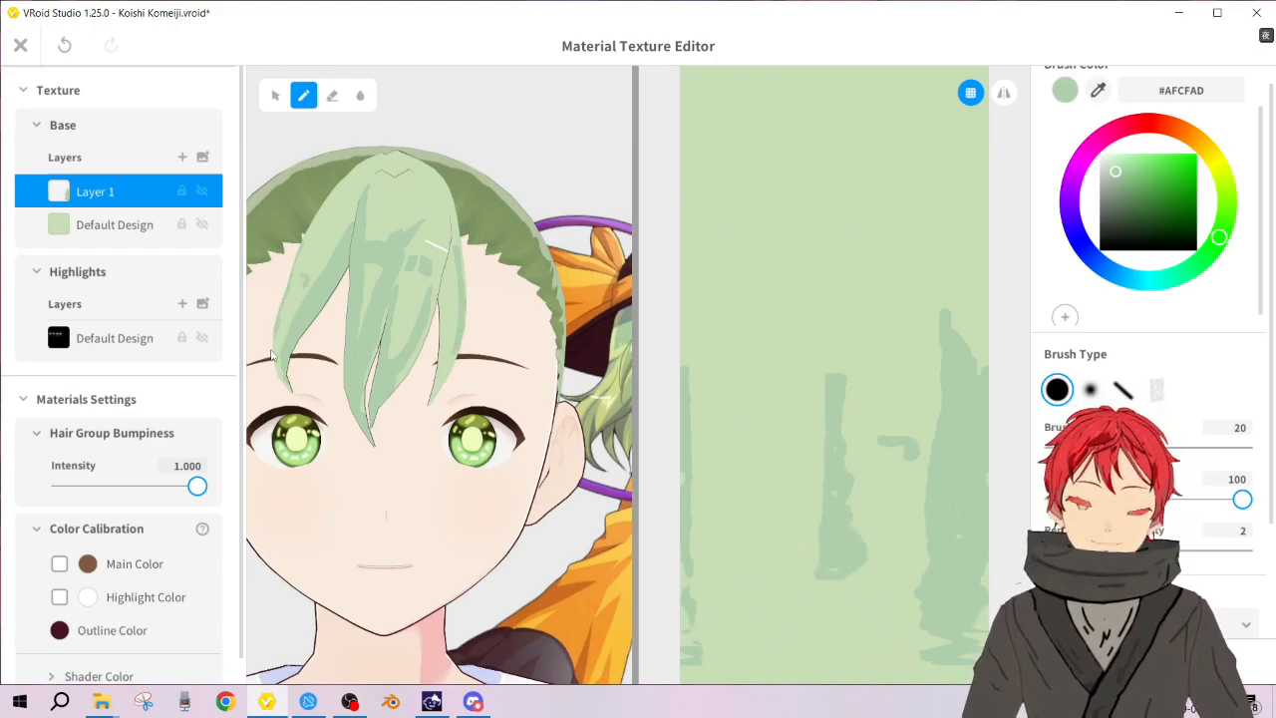
{"action": "left_click_drag", "start_coordinate": [273, 353], "coordinate": [279, 375]}
{"action": "left_click_drag", "start_coordinate": [859, 628], "coordinate": [886, 584]}
{"action": "left_click_drag", "start_coordinate": [277, 371], "coordinate": [276, 363]}
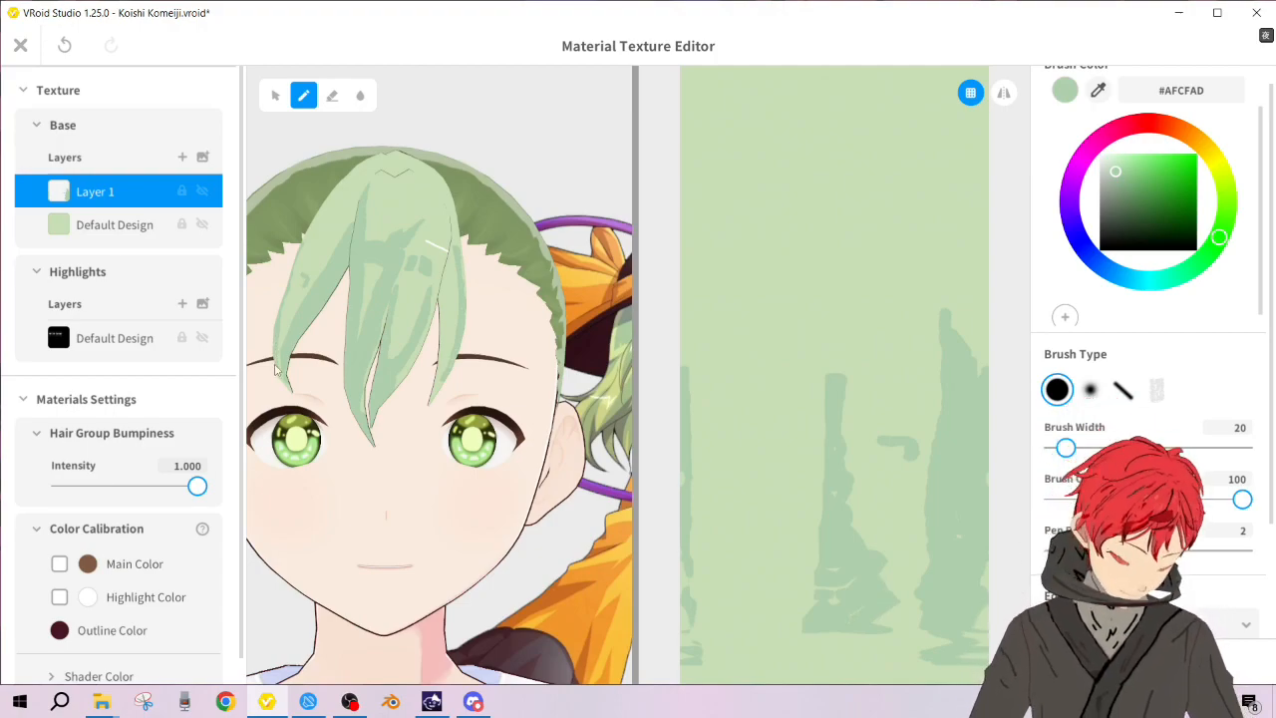
{"action": "left_click_drag", "start_coordinate": [277, 373], "coordinate": [272, 358]}
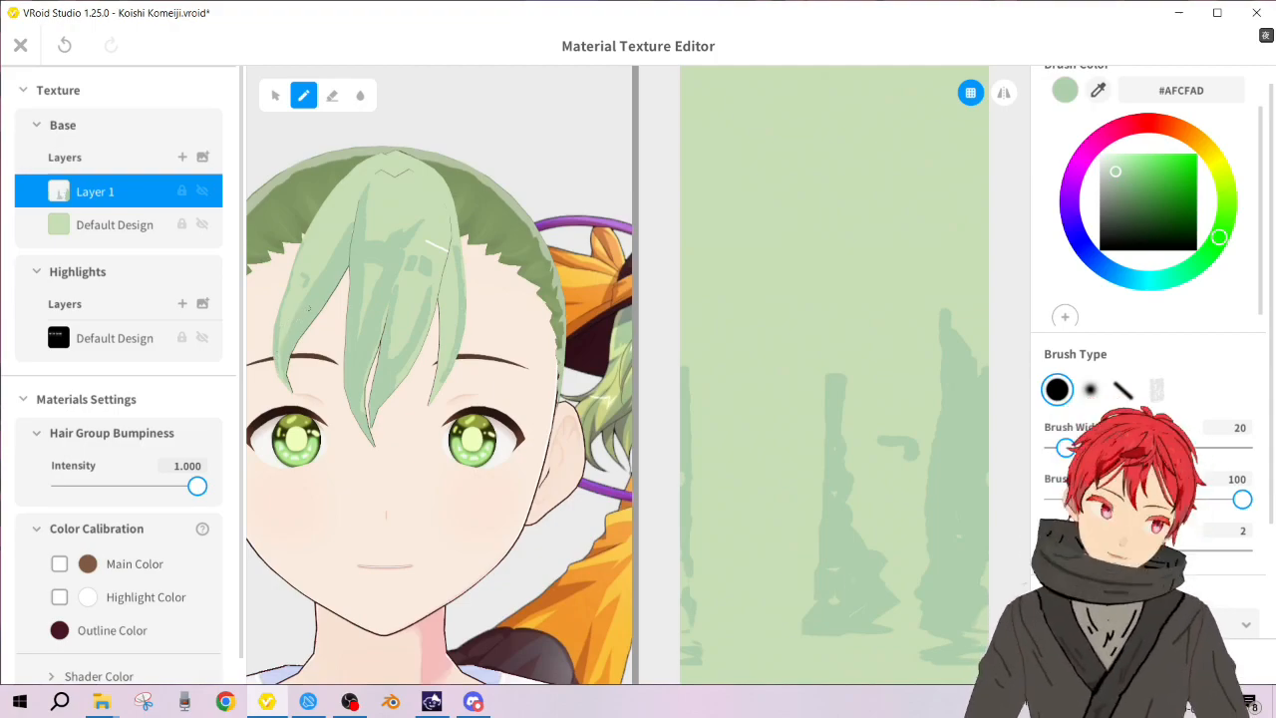
{"action": "mouse_move", "coordinate": [300, 276]}
{"action": "left_mouse_down"}
{"action": "mouse_move", "coordinate": [292, 310]}
{"action": "mouse_move", "coordinate": [300, 288]}
{"action": "left_mouse_up"}
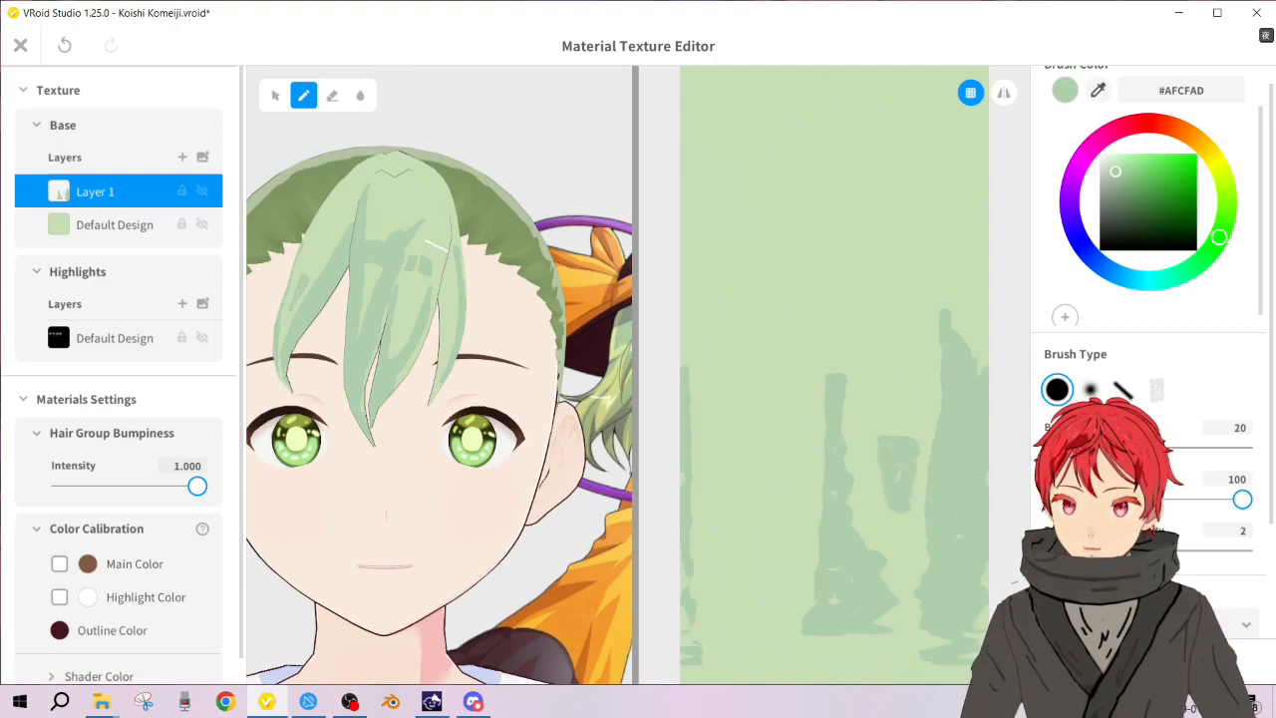
{"action": "left_click_drag", "start_coordinate": [296, 287], "coordinate": [299, 279]}
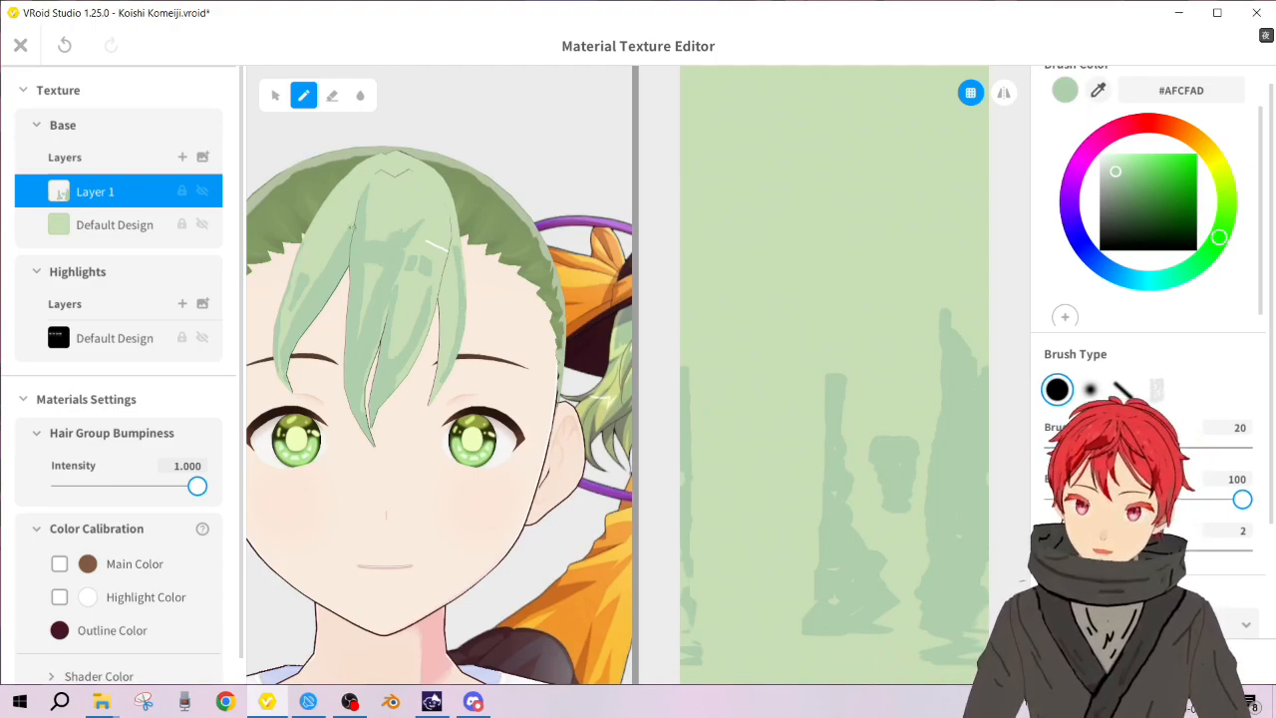
{"action": "key", "text": "ctrl+z"}
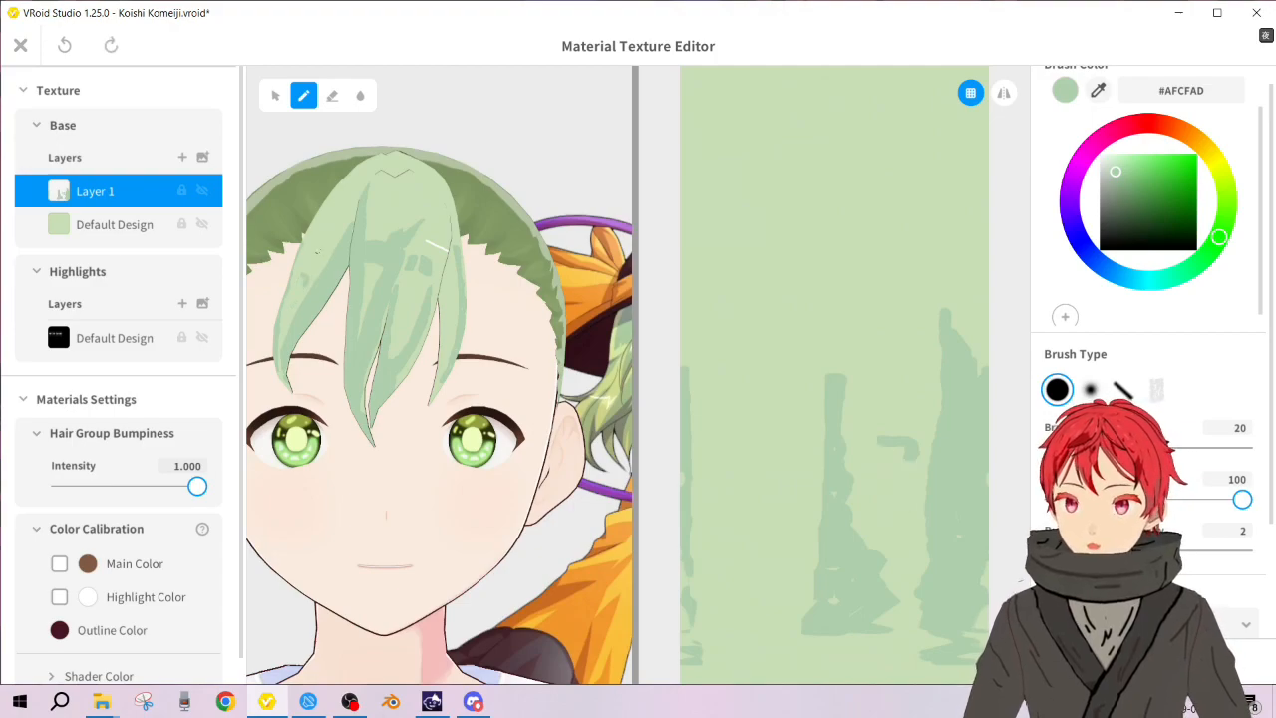
{"action": "key", "text": "ctrl+z"}
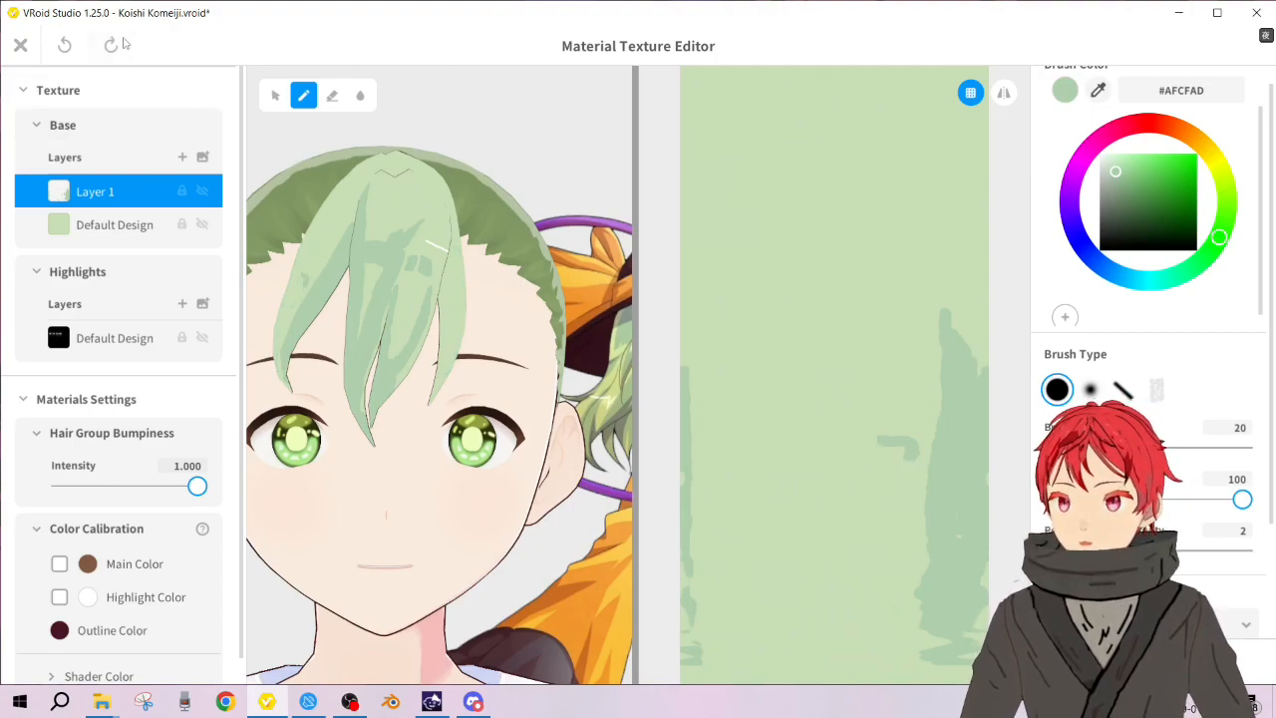
{"action": "left_click", "coordinate": [111, 45]}
Step: Sample the base green #C9DEB6 and paint over the small hooked shadow stroke in the middle of the strand
{"action": "left_click", "coordinate": [1097, 91]}
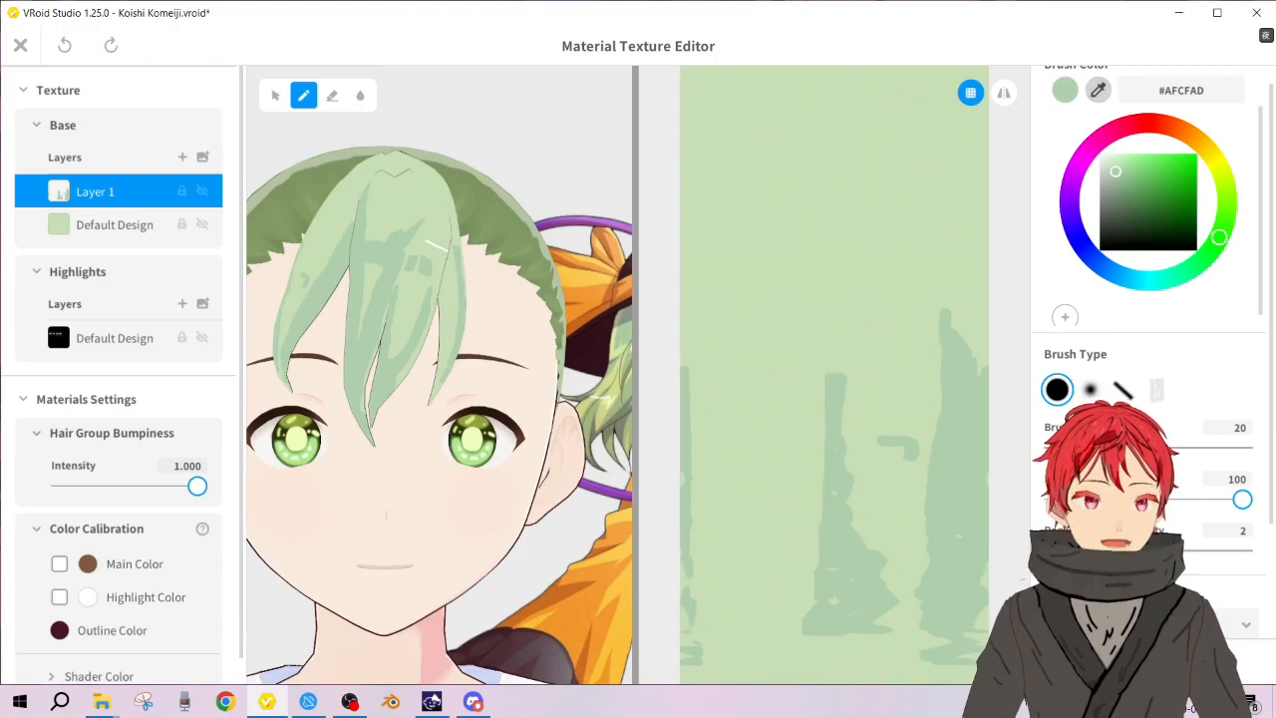
{"action": "left_click", "coordinate": [912, 379]}
{"action": "mouse_move", "coordinate": [878, 425]}
{"action": "left_mouse_down"}
{"action": "mouse_move", "coordinate": [881, 474]}
{"action": "mouse_move", "coordinate": [906, 426]}
{"action": "mouse_move", "coordinate": [900, 464]}
{"action": "mouse_move", "coordinate": [913, 447]}
{"action": "left_mouse_up"}
Step: Resample the shadow green #AFCFAD, paint a filled tapering patch mid-strand on Hair 3 and extend the outer-edge shadow toward the root
{"action": "scroll", "coordinate": [304, 238], "scroll_direction": "up", "scroll_amount": 2}
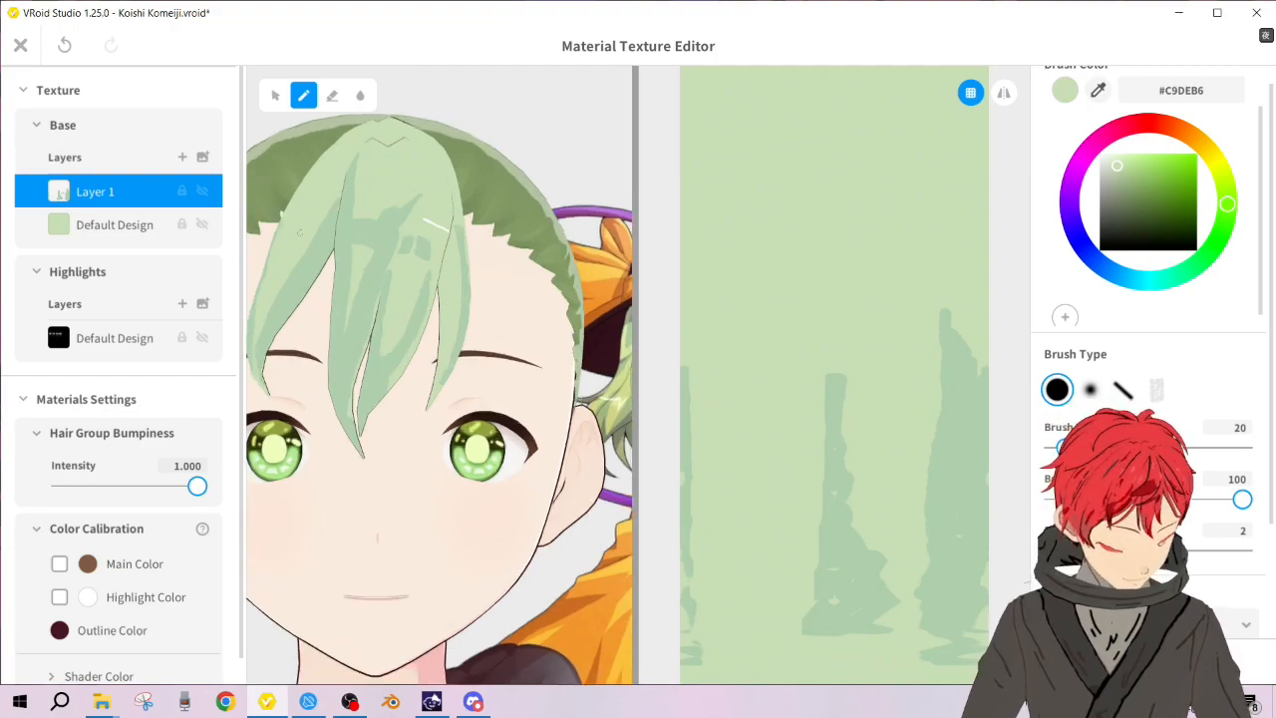
{"action": "scroll", "coordinate": [299, 232], "scroll_direction": "up", "scroll_amount": 2}
{"action": "scroll", "coordinate": [319, 244], "scroll_direction": "up", "scroll_amount": 3}
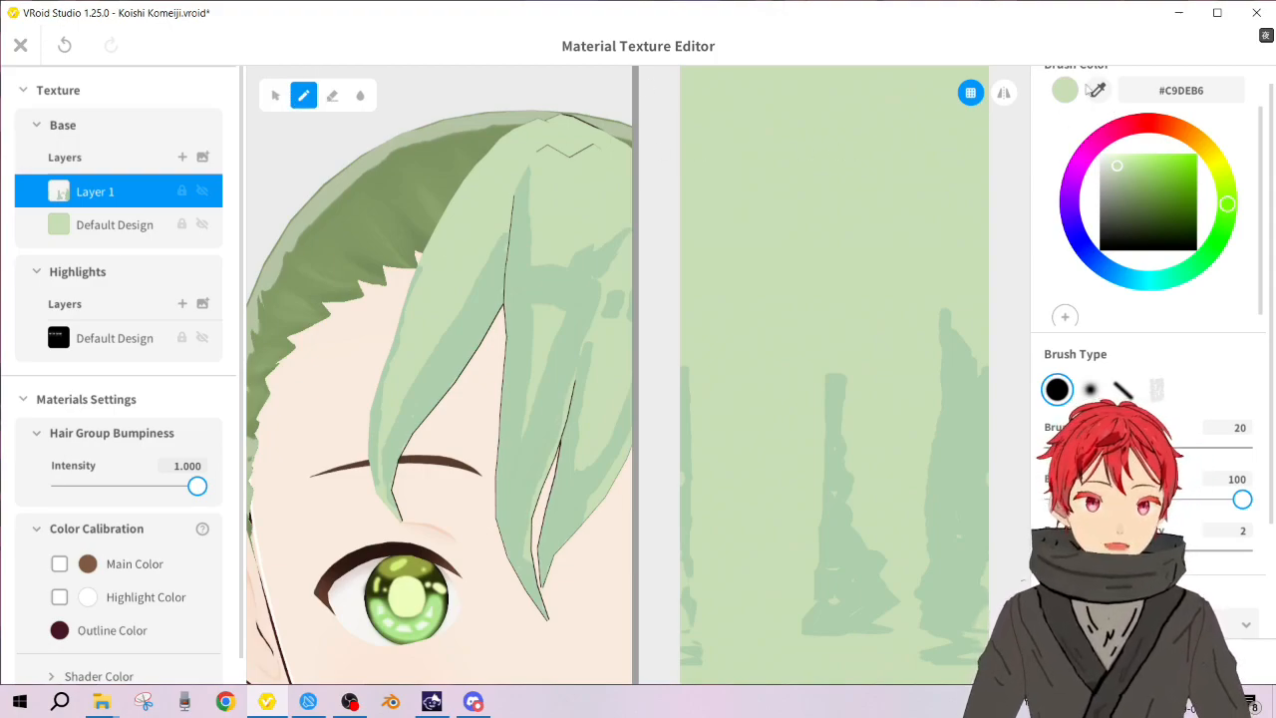
{"action": "left_click", "coordinate": [1098, 90]}
{"action": "left_click", "coordinate": [942, 427]}
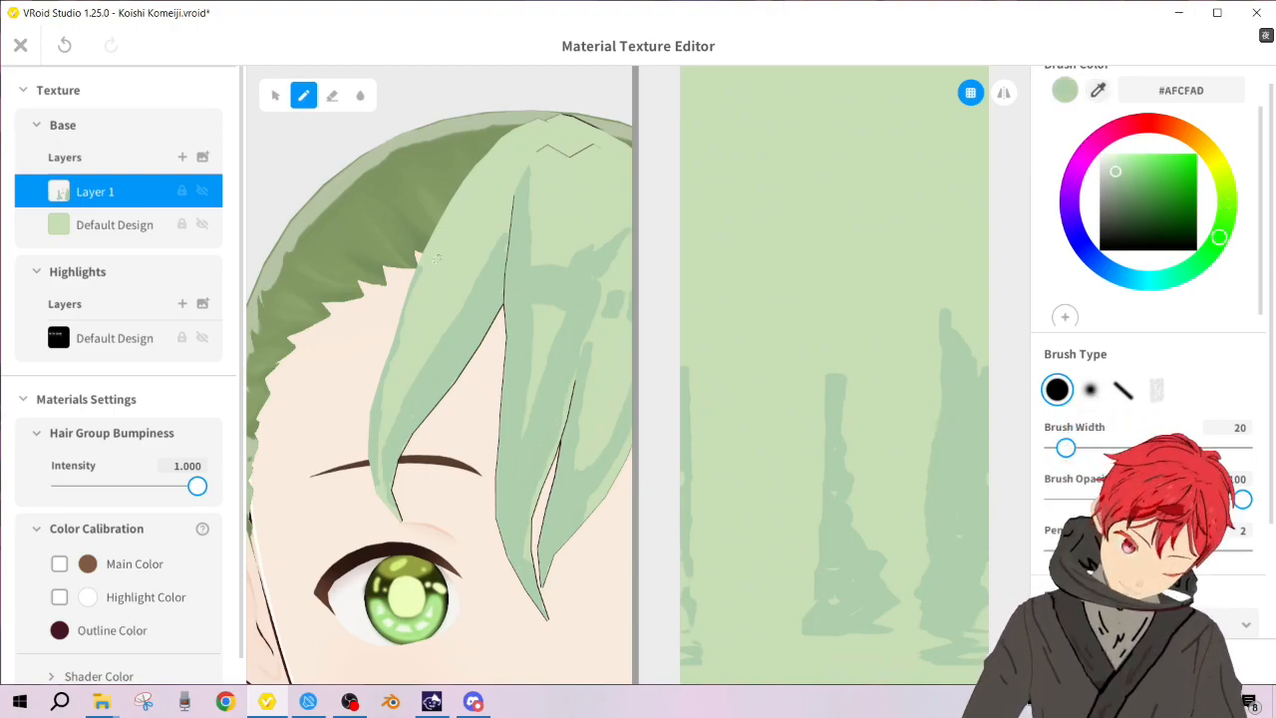
{"action": "mouse_move", "coordinate": [445, 264]}
{"action": "left_mouse_down"}
{"action": "mouse_move", "coordinate": [463, 267]}
{"action": "mouse_move", "coordinate": [439, 263]}
{"action": "mouse_move", "coordinate": [414, 335]}
{"action": "mouse_move", "coordinate": [453, 269]}
{"action": "left_mouse_up"}
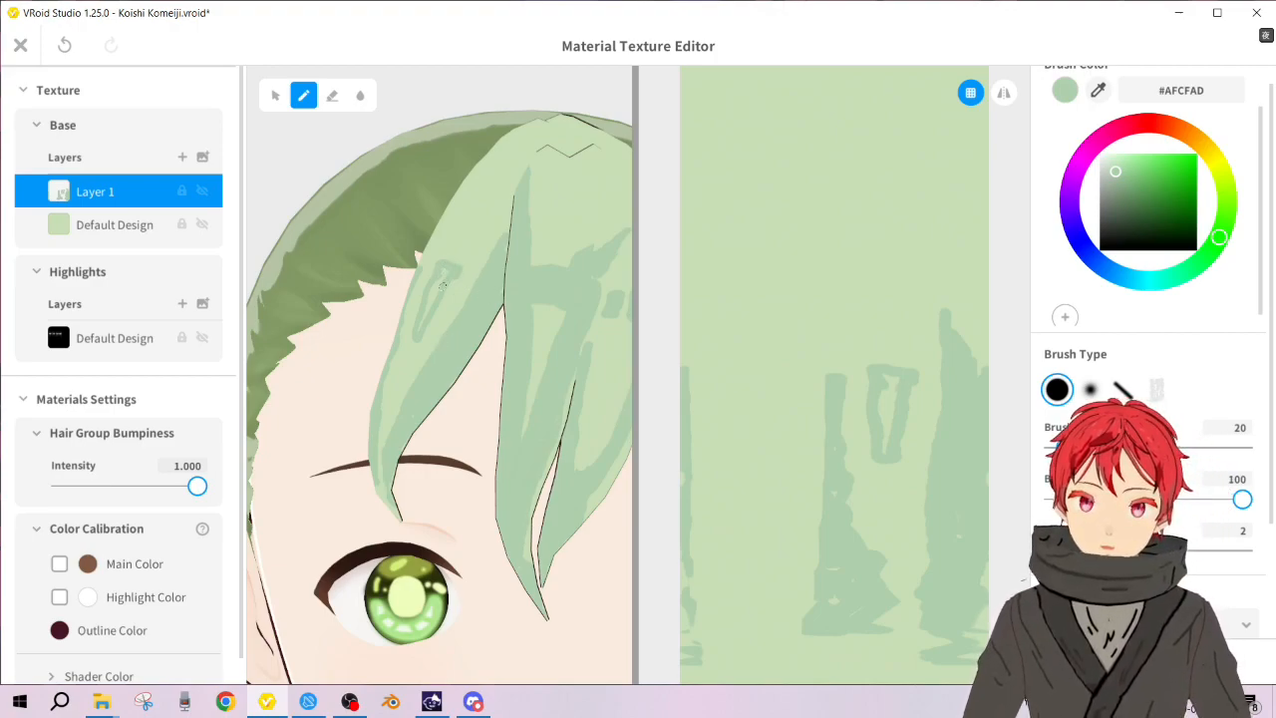
{"action": "left_click_drag", "start_coordinate": [417, 330], "coordinate": [445, 278]}
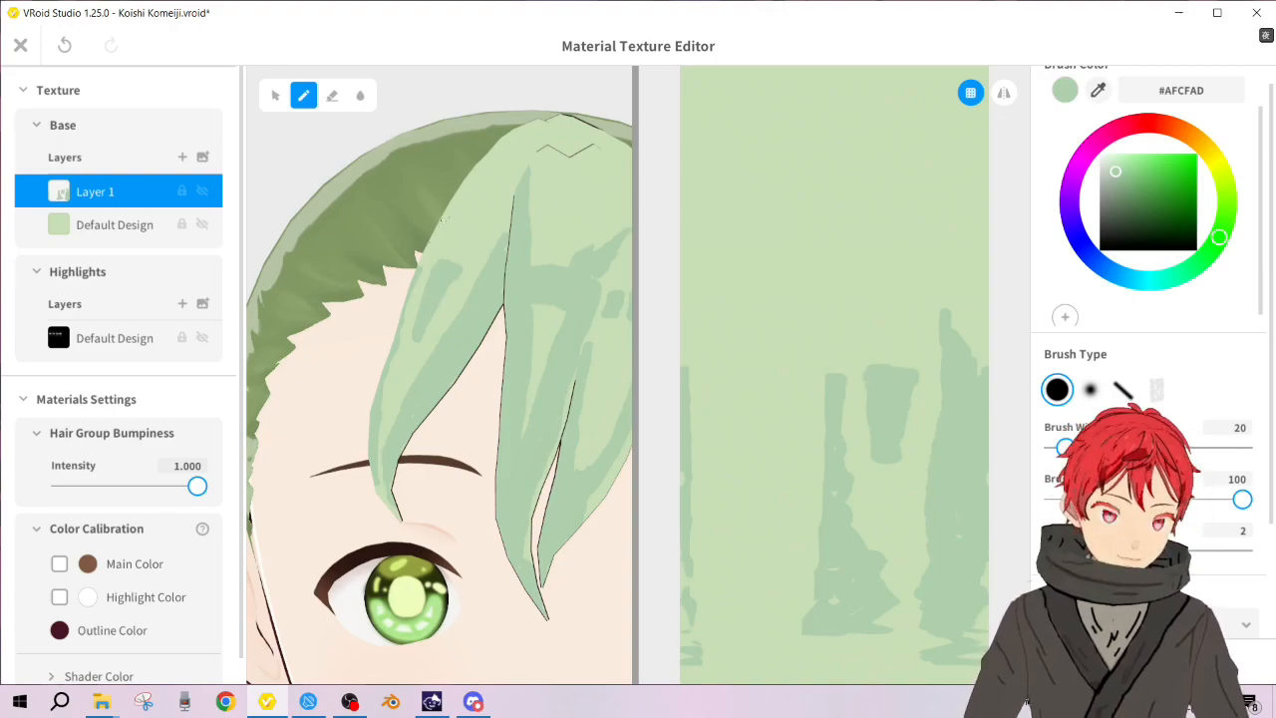
{"action": "left_click_drag", "start_coordinate": [453, 195], "coordinate": [413, 287]}
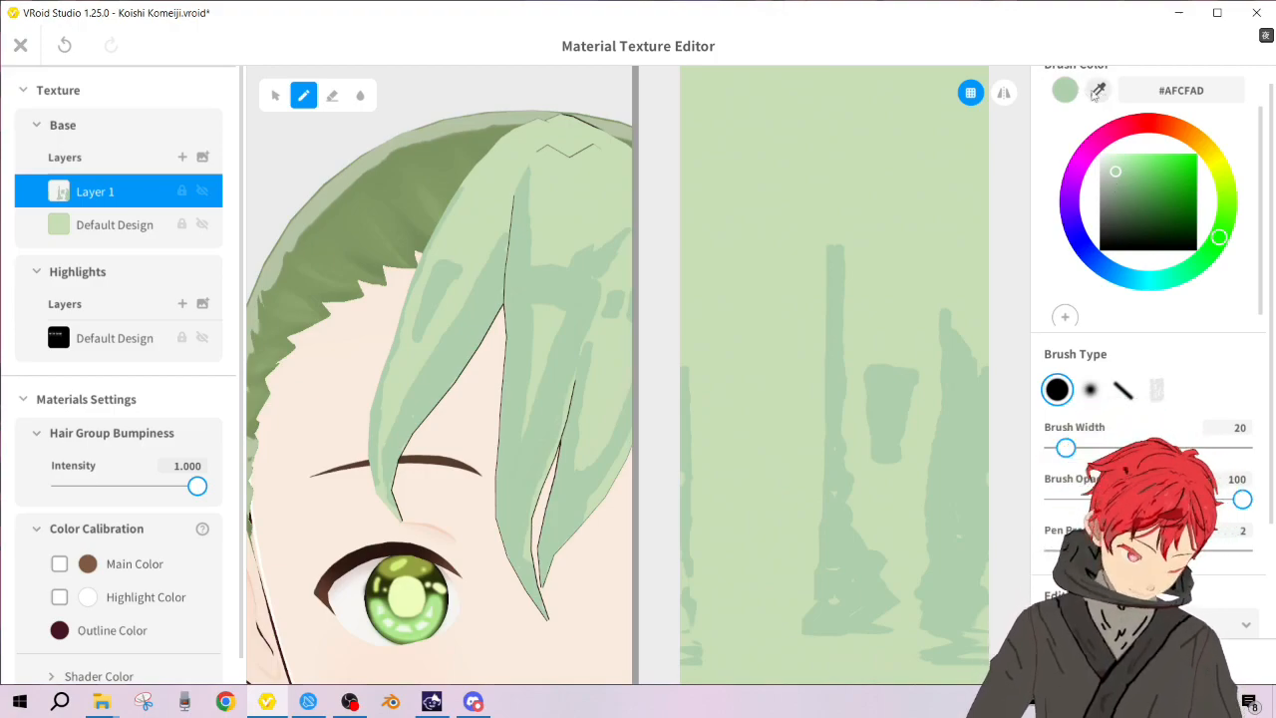
Step: Add a new layer above Layer 1 and paint a thin white #FFFFFF highlight across the upper strand with brush width 12
{"action": "left_click_drag", "start_coordinate": [1116, 173], "coordinate": [1098, 153]}
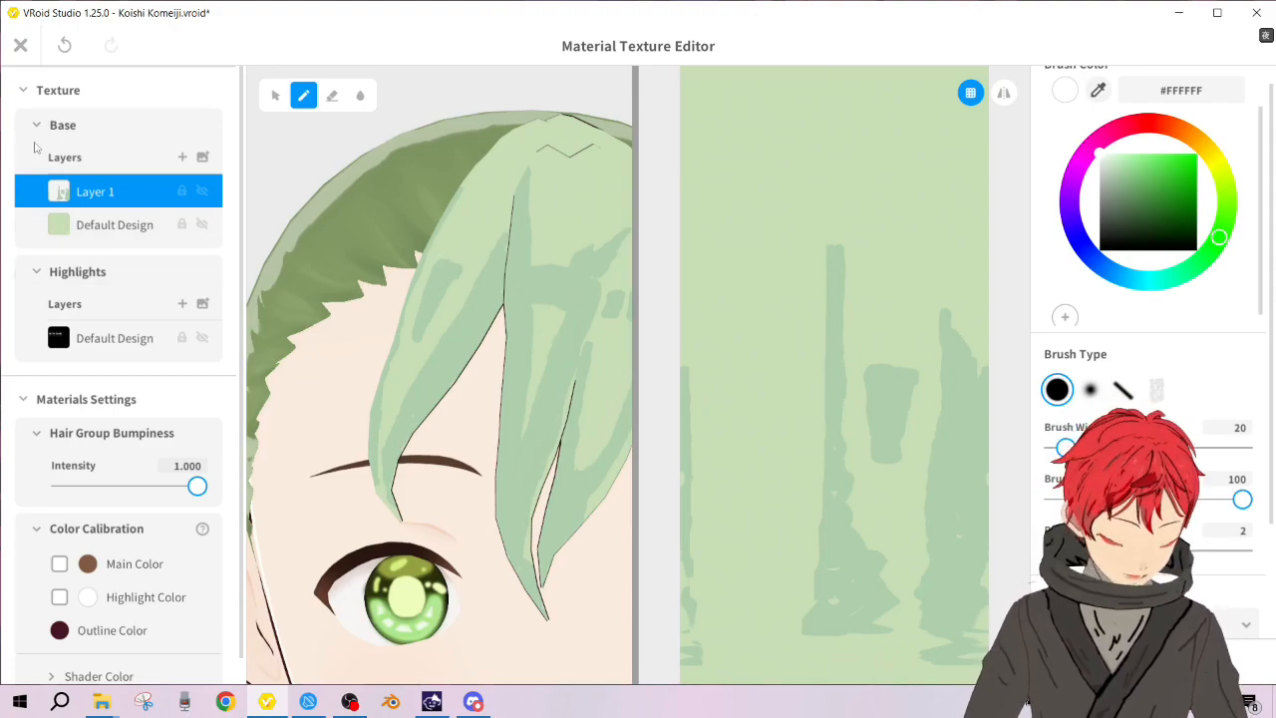
{"action": "left_click", "coordinate": [182, 157]}
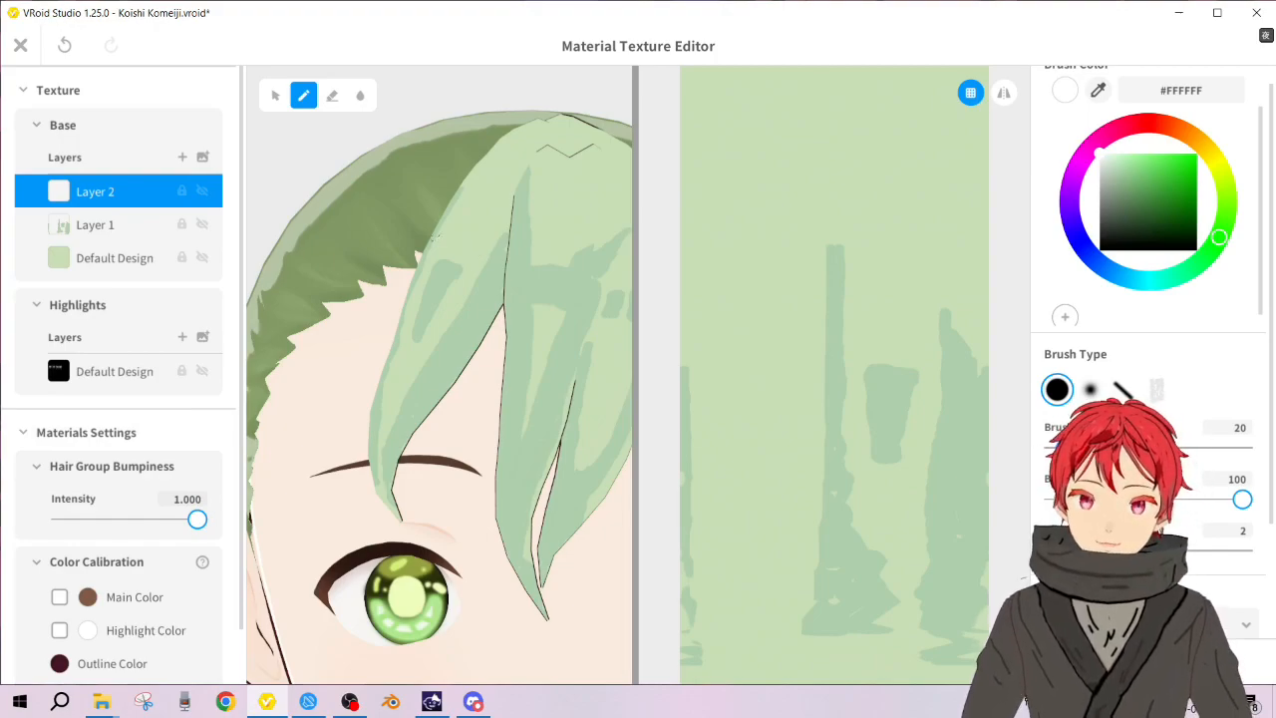
{"action": "left_click_drag", "start_coordinate": [433, 239], "coordinate": [506, 255]}
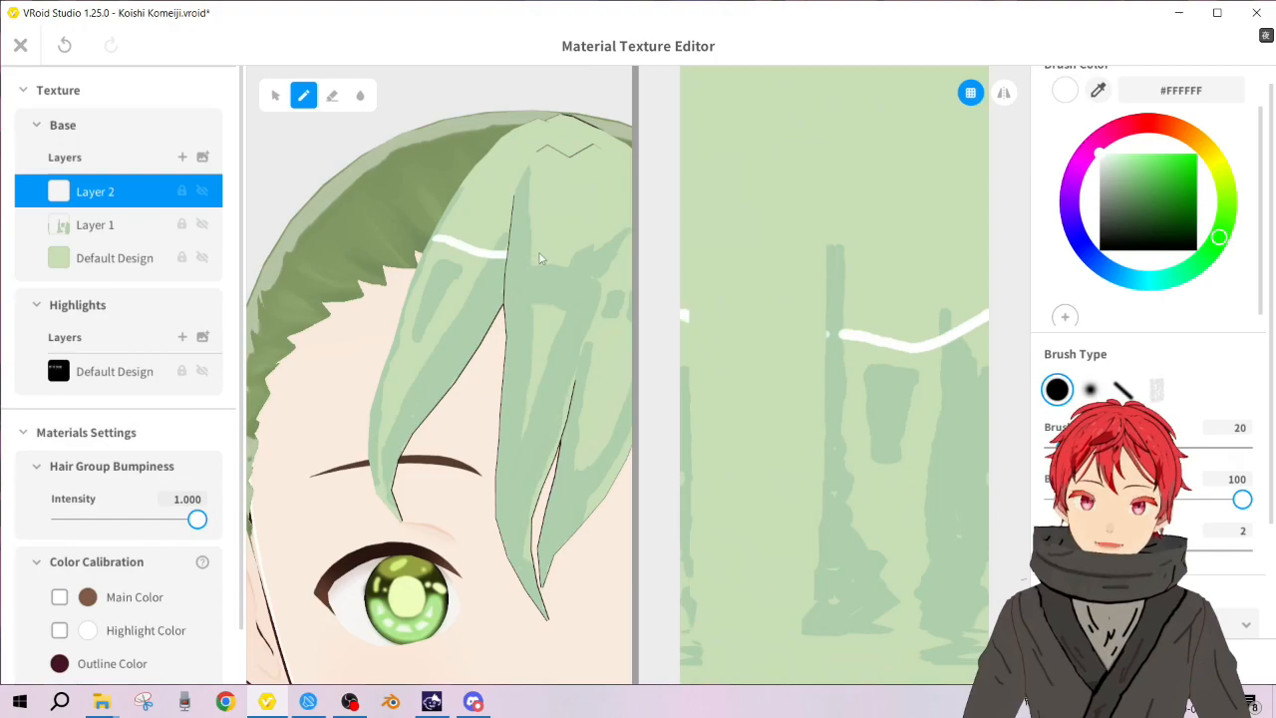
{"action": "key", "text": "ctrl+z"}
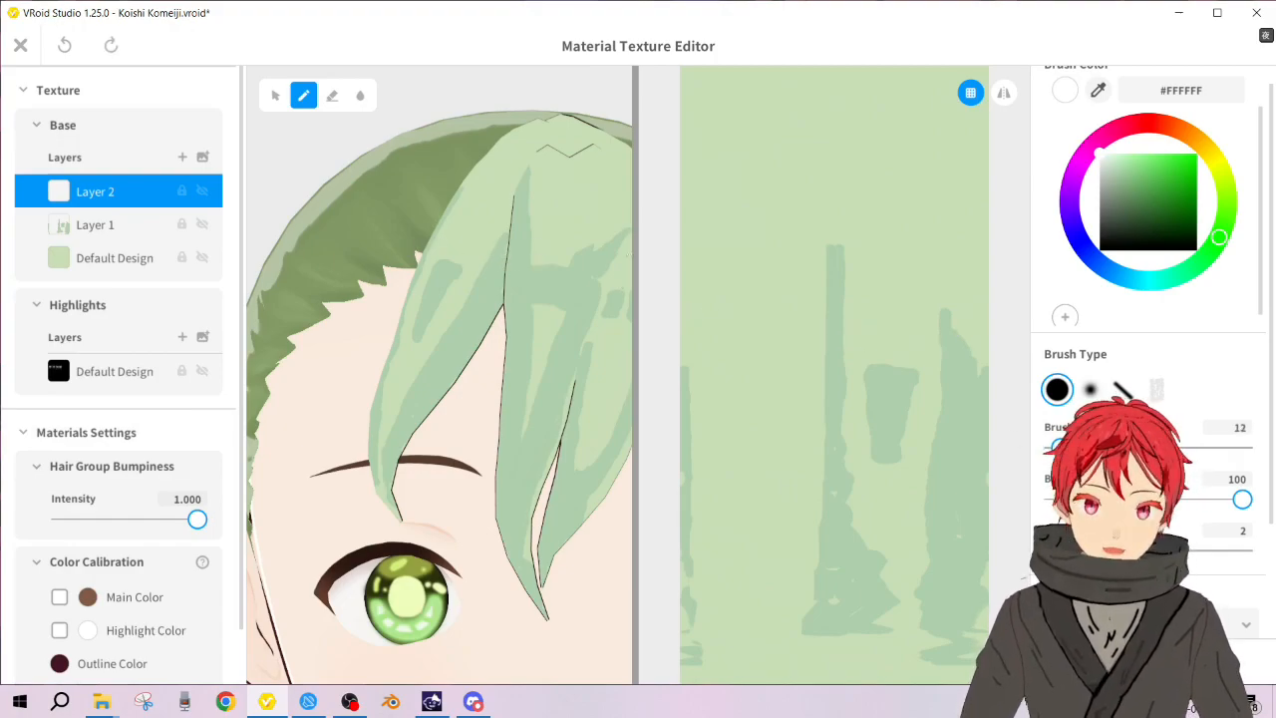
{"action": "left_click_drag", "start_coordinate": [434, 232], "coordinate": [468, 242]}
{"action": "key", "text": "ctrl+z"}
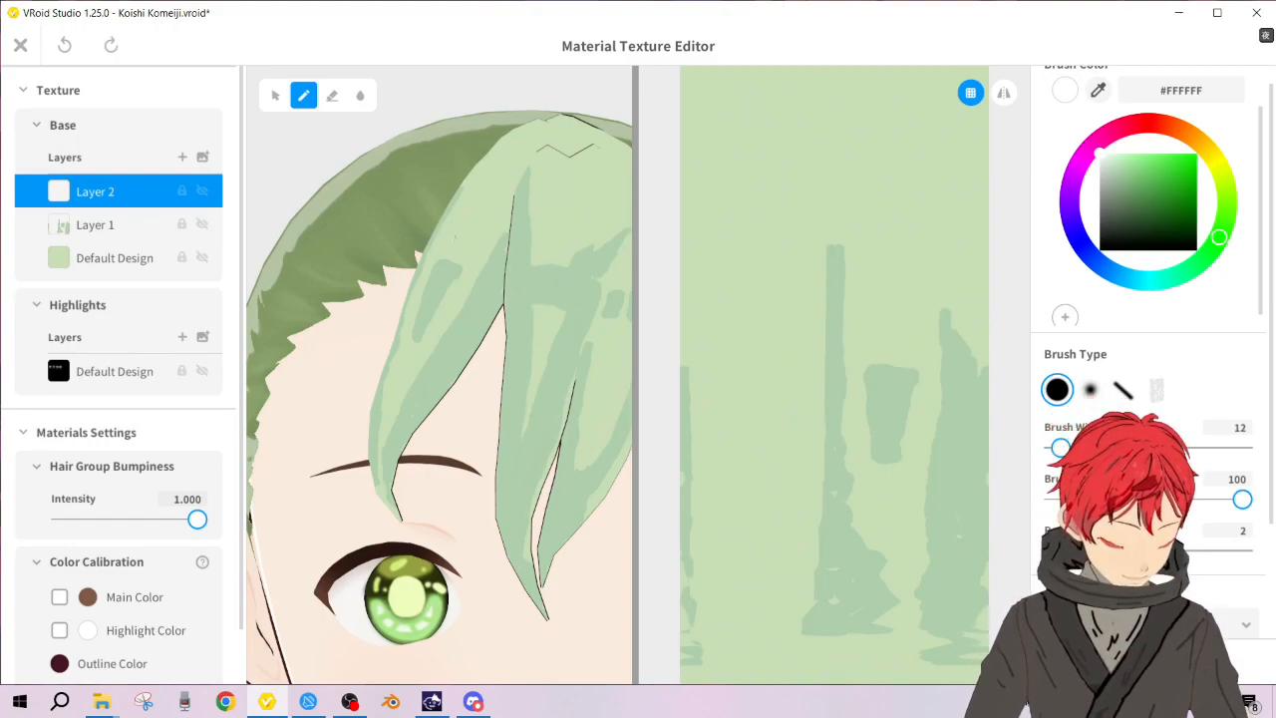
{"action": "left_click_drag", "start_coordinate": [435, 233], "coordinate": [530, 249]}
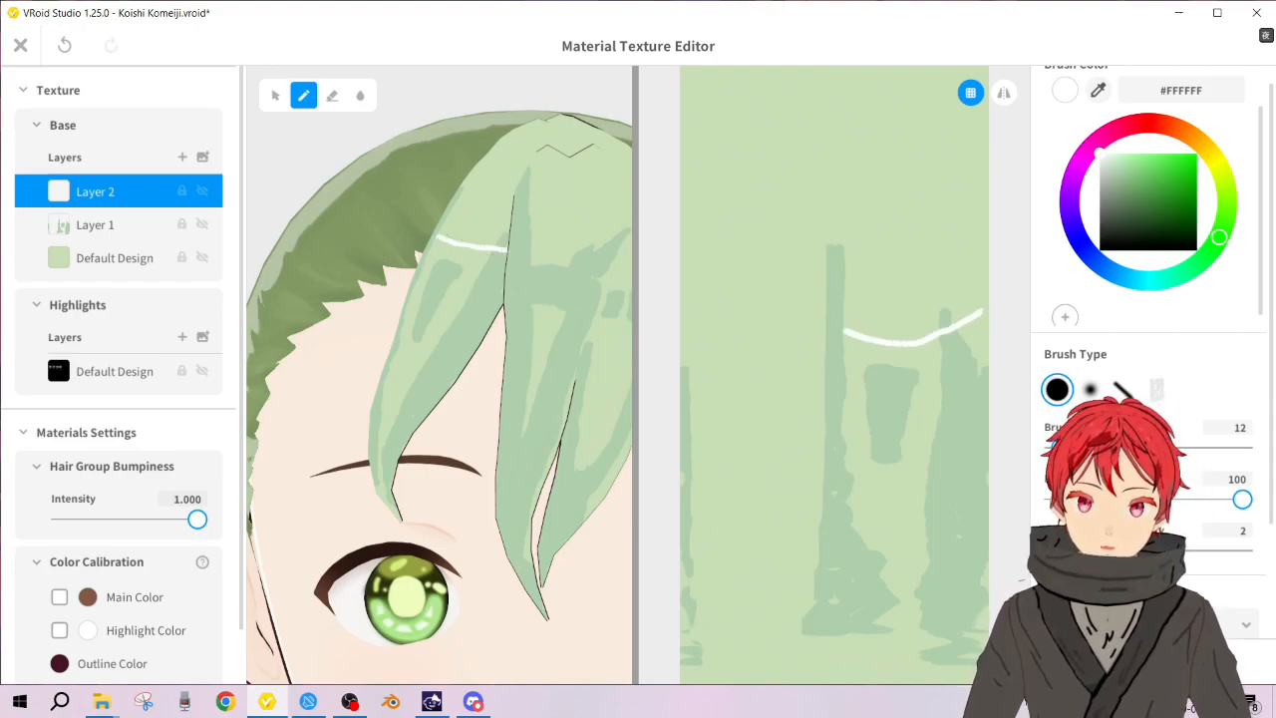
Step: Extend the white highlight line on Hair 3 to the strand's outer edge
{"action": "left_click_drag", "start_coordinate": [440, 238], "coordinate": [432, 236]}
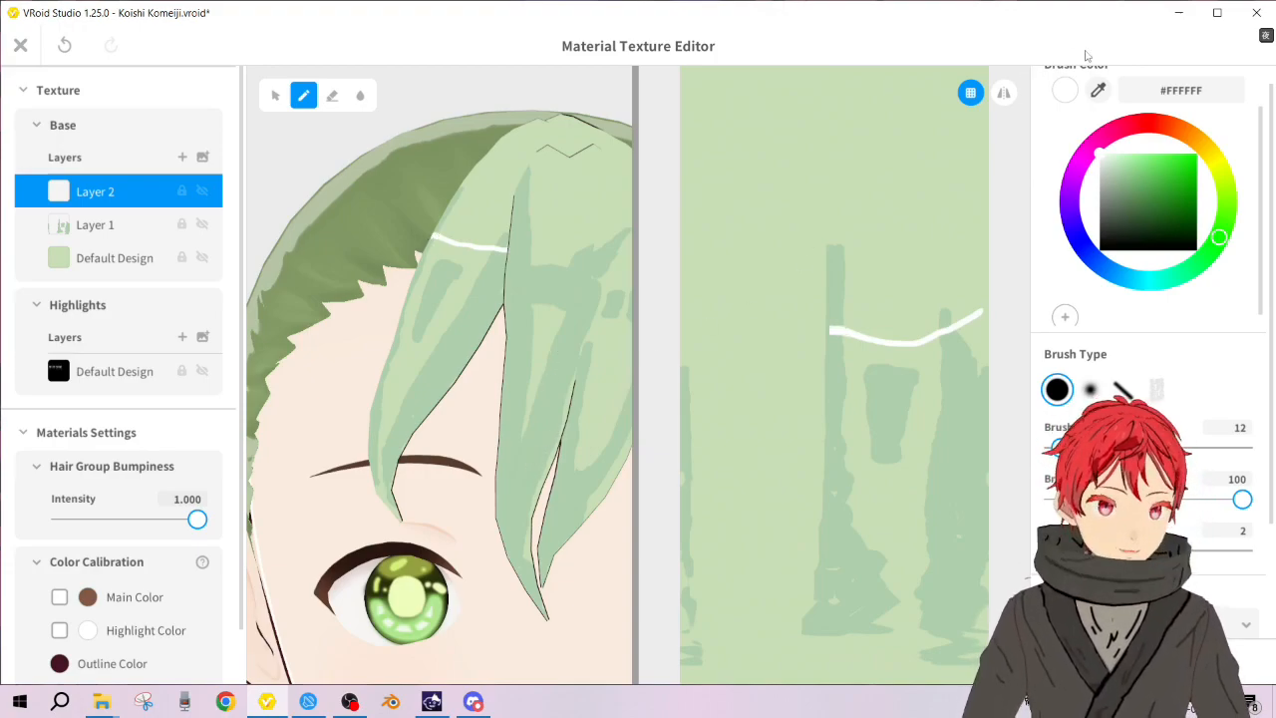
{"action": "scroll", "coordinate": [560, 409], "scroll_direction": "down", "scroll_amount": 5}
{"action": "scroll", "coordinate": [603, 358], "scroll_direction": "up", "scroll_amount": 8}
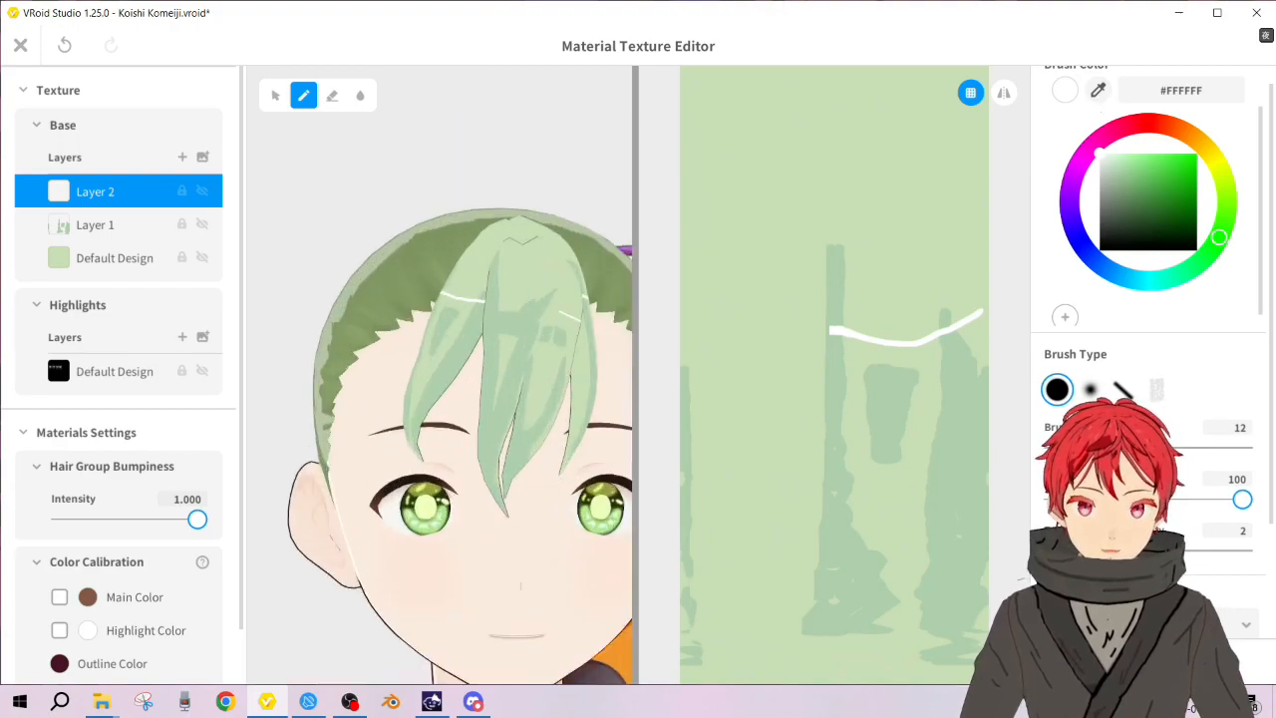
Step: Sample the dark grey-green #8A9690 from the hair in the reference illustration and add a new layer above Layer 2
{"action": "scroll", "coordinate": [583, 356], "scroll_direction": "down", "scroll_amount": 4}
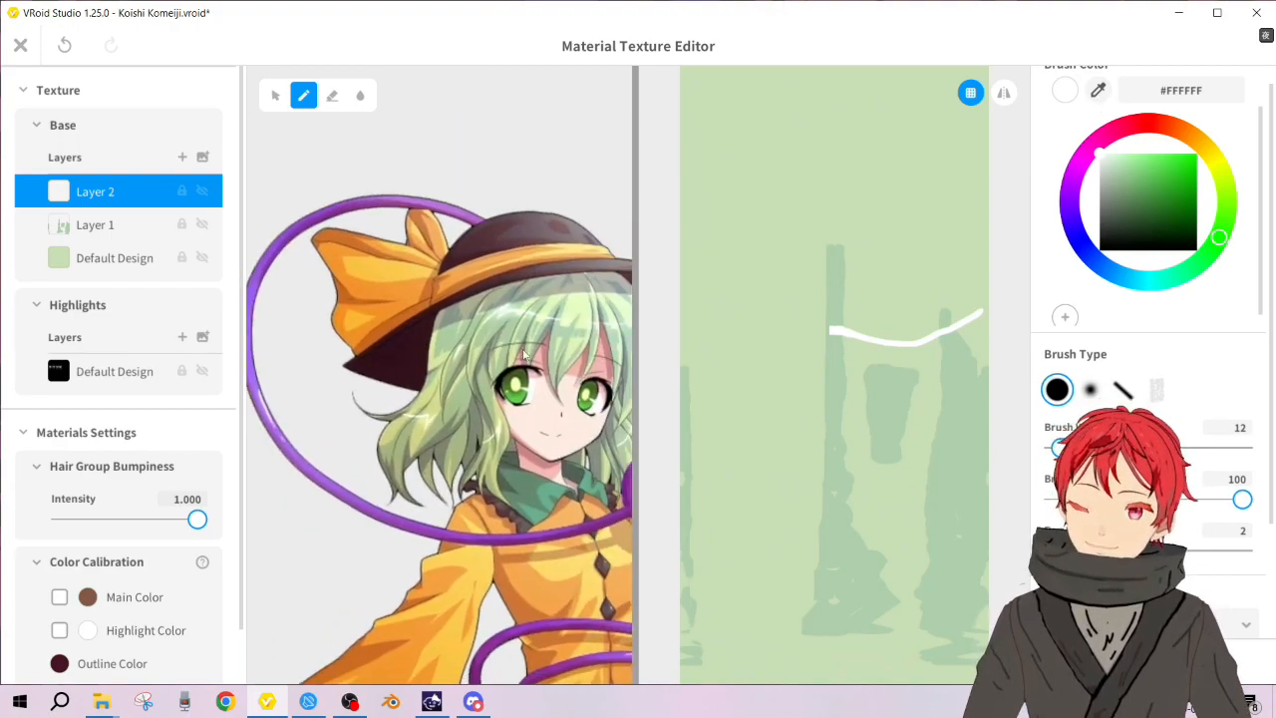
{"action": "scroll", "coordinate": [538, 336], "scroll_direction": "up", "scroll_amount": 1}
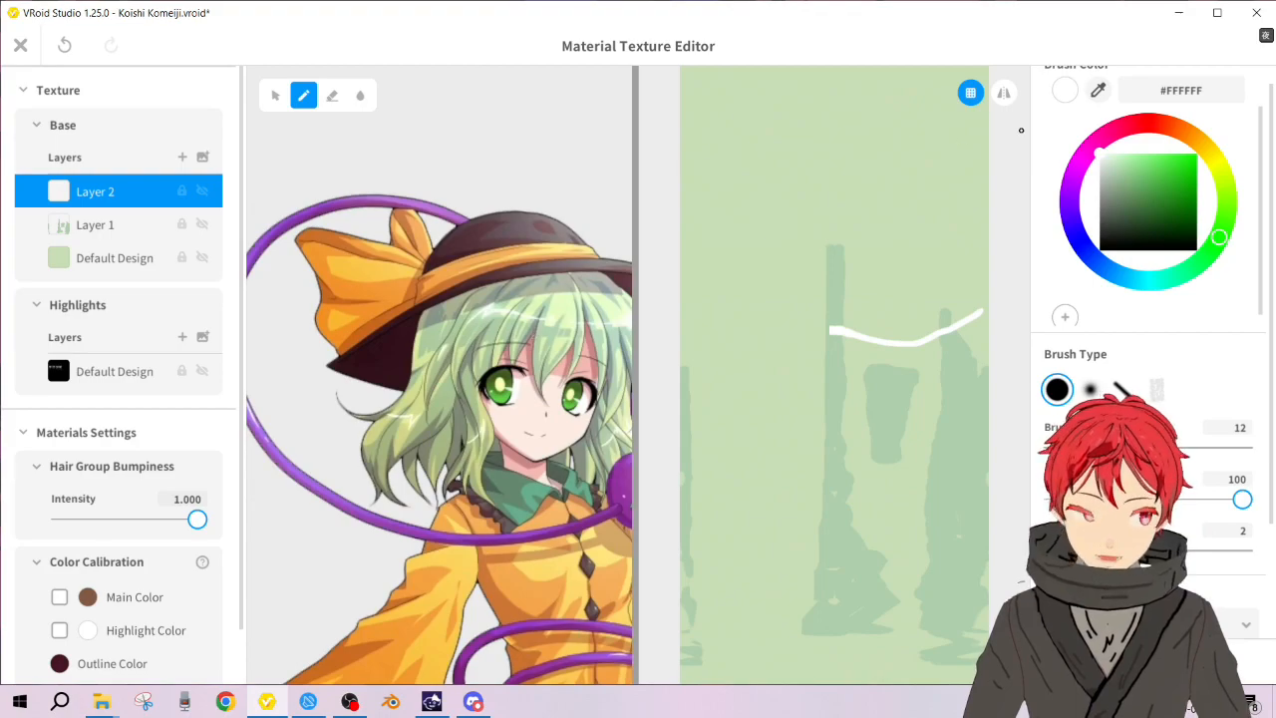
{"action": "left_click", "coordinate": [1097, 89]}
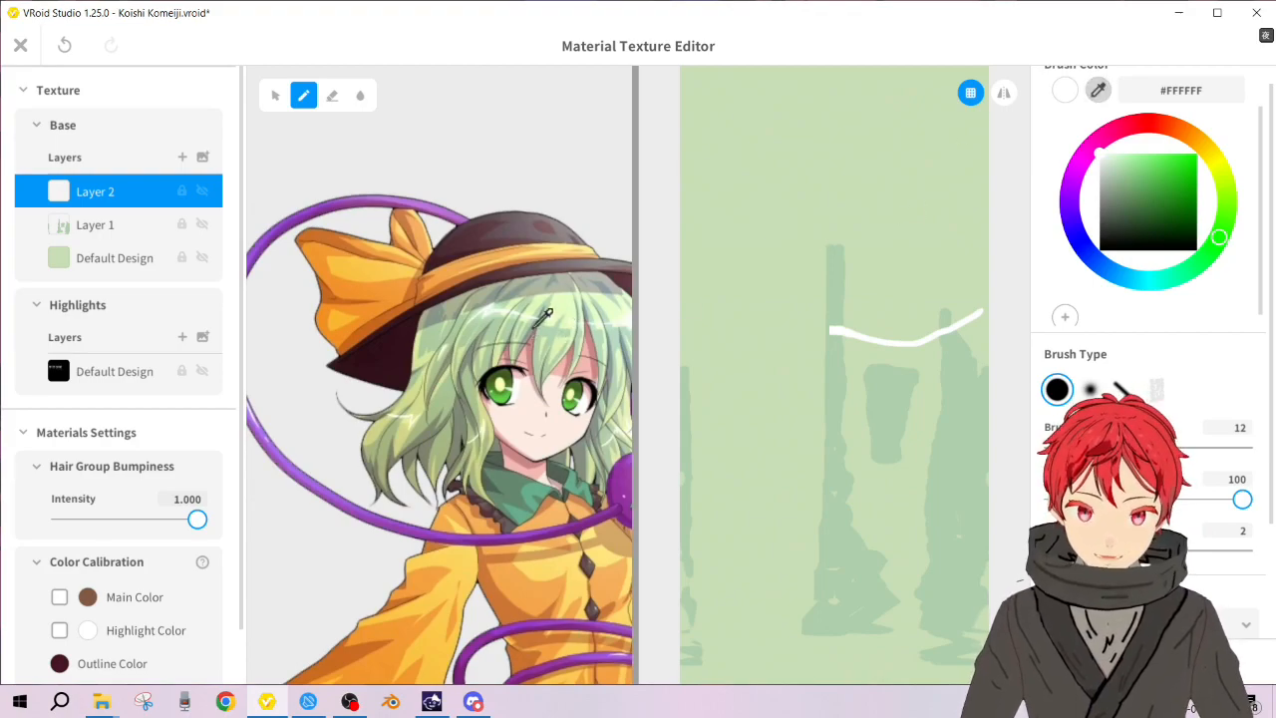
{"action": "left_click", "coordinate": [541, 319]}
{"action": "scroll", "coordinate": [528, 389], "scroll_direction": "up", "scroll_amount": 5}
{"action": "mouse_move", "coordinate": [529, 388]}
{"action": "middle_mouse_down"}
{"action": "mouse_move", "coordinate": [681, 351]}
{"action": "mouse_move", "coordinate": [549, 393]}
{"action": "middle_mouse_up"}
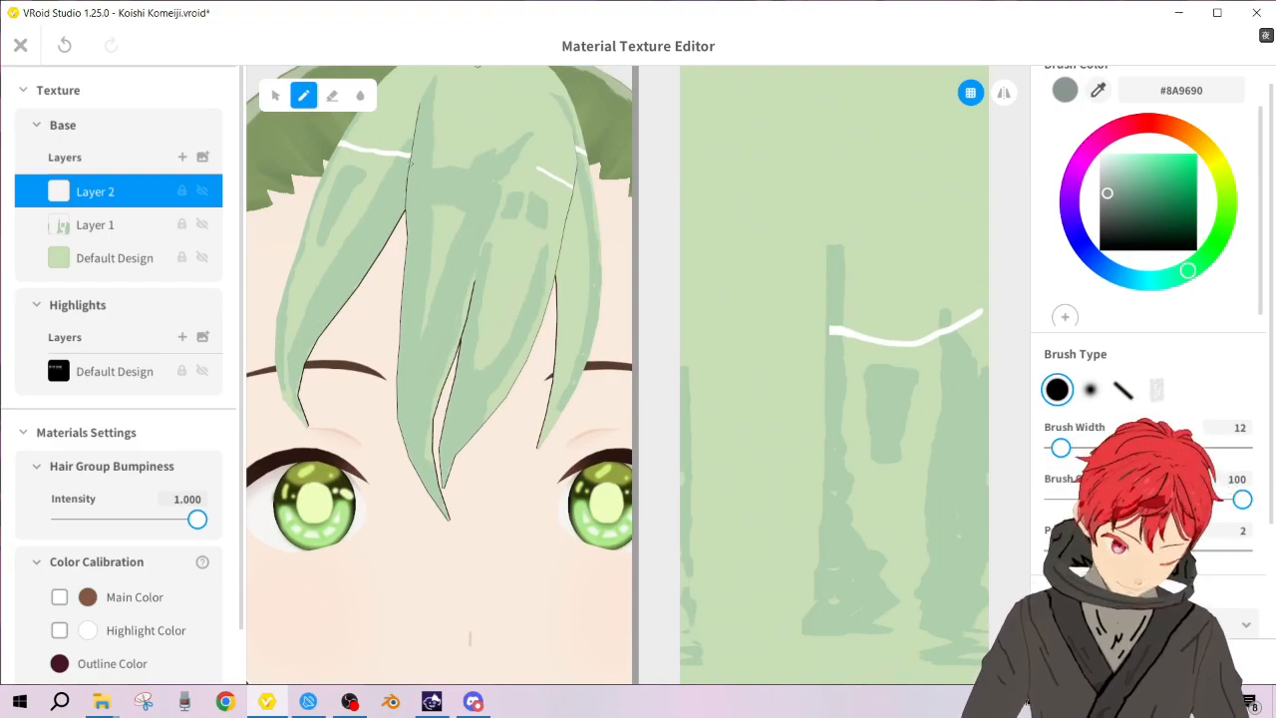
{"action": "left_click", "coordinate": [182, 158]}
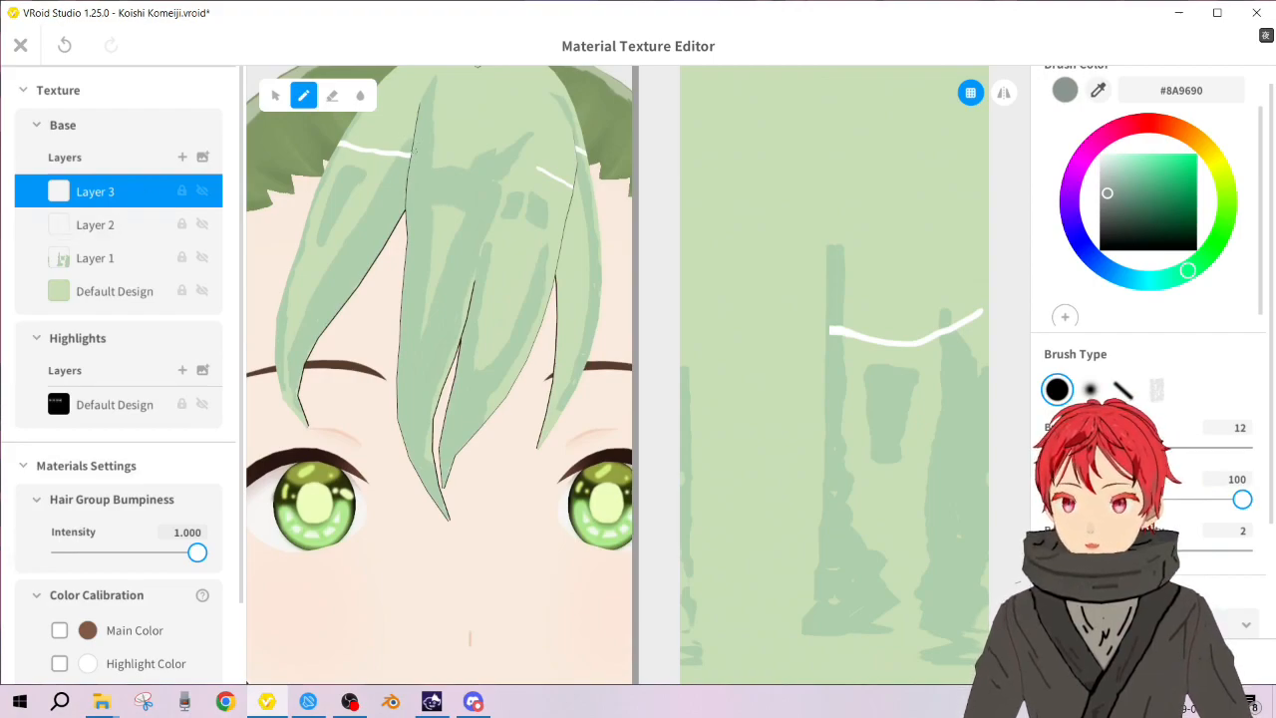
Step: Paint a #8A9690 deep shadow on Layer 3 along Hair 3's inner edge, from below the highlight down to the tip
{"action": "left_click_drag", "start_coordinate": [951, 321], "coordinate": [983, 381]}
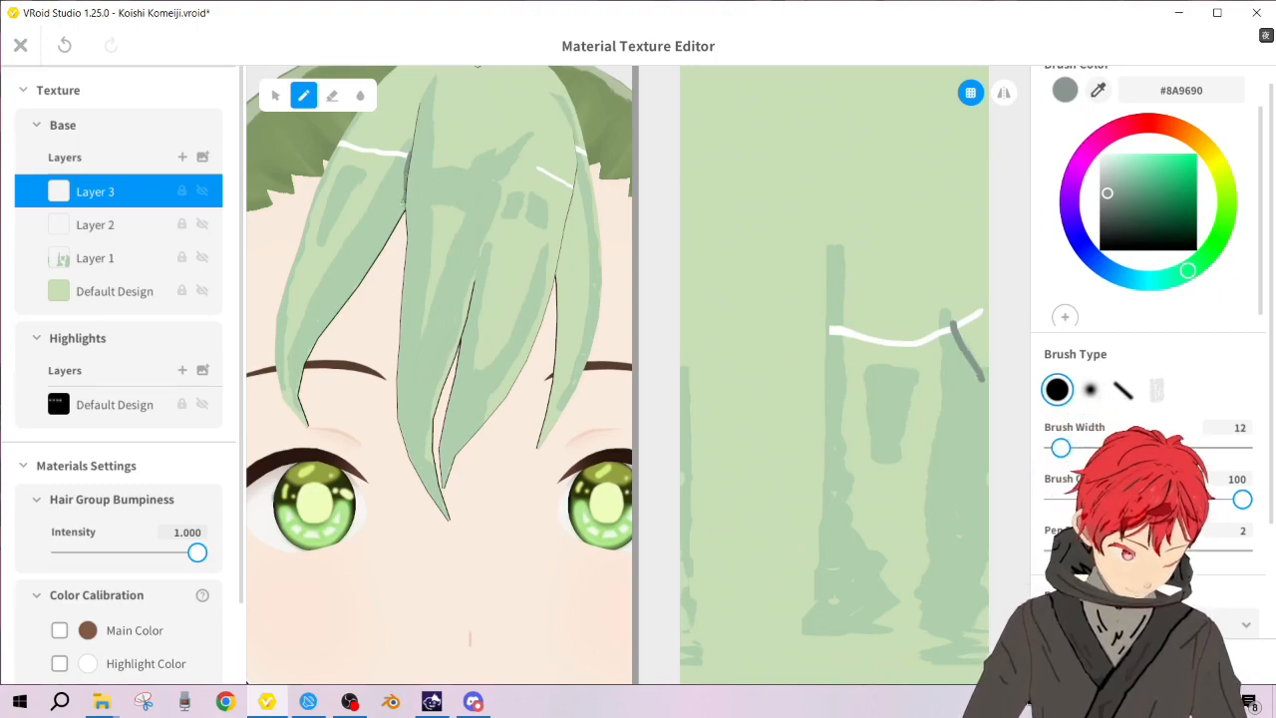
{"action": "left_click_drag", "start_coordinate": [402, 202], "coordinate": [369, 245]}
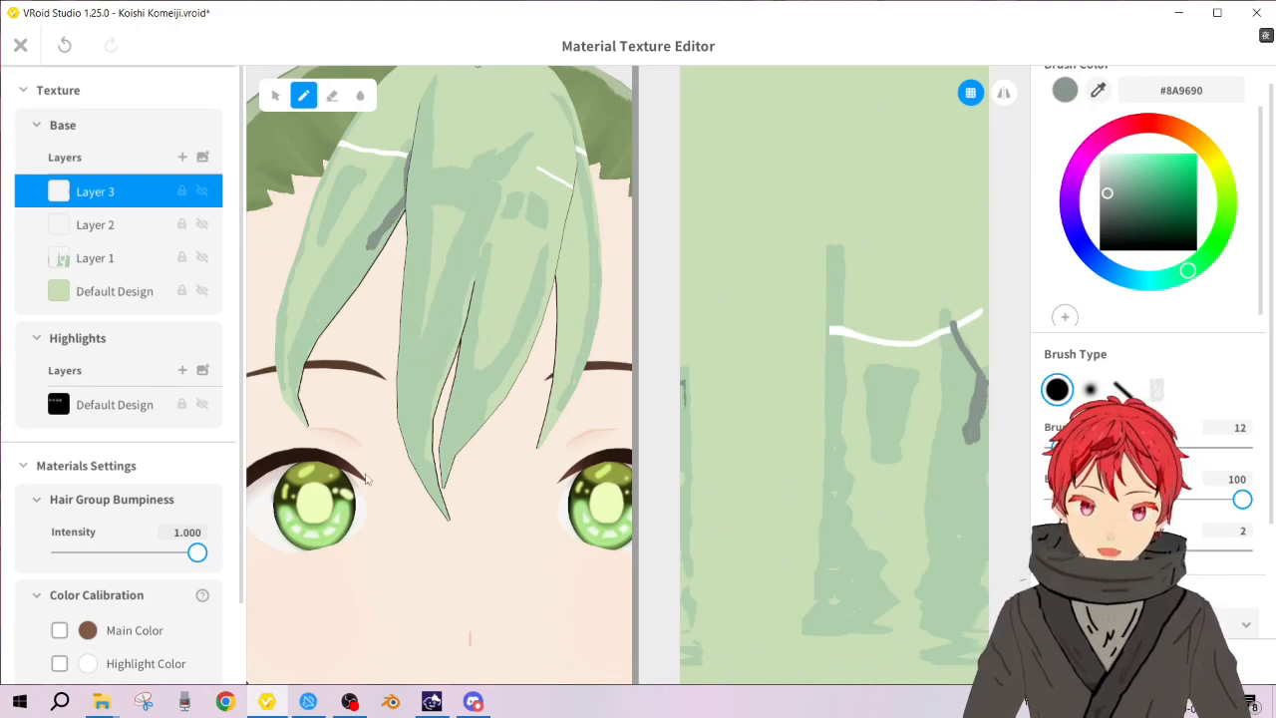
{"action": "left_click", "coordinate": [346, 697]}
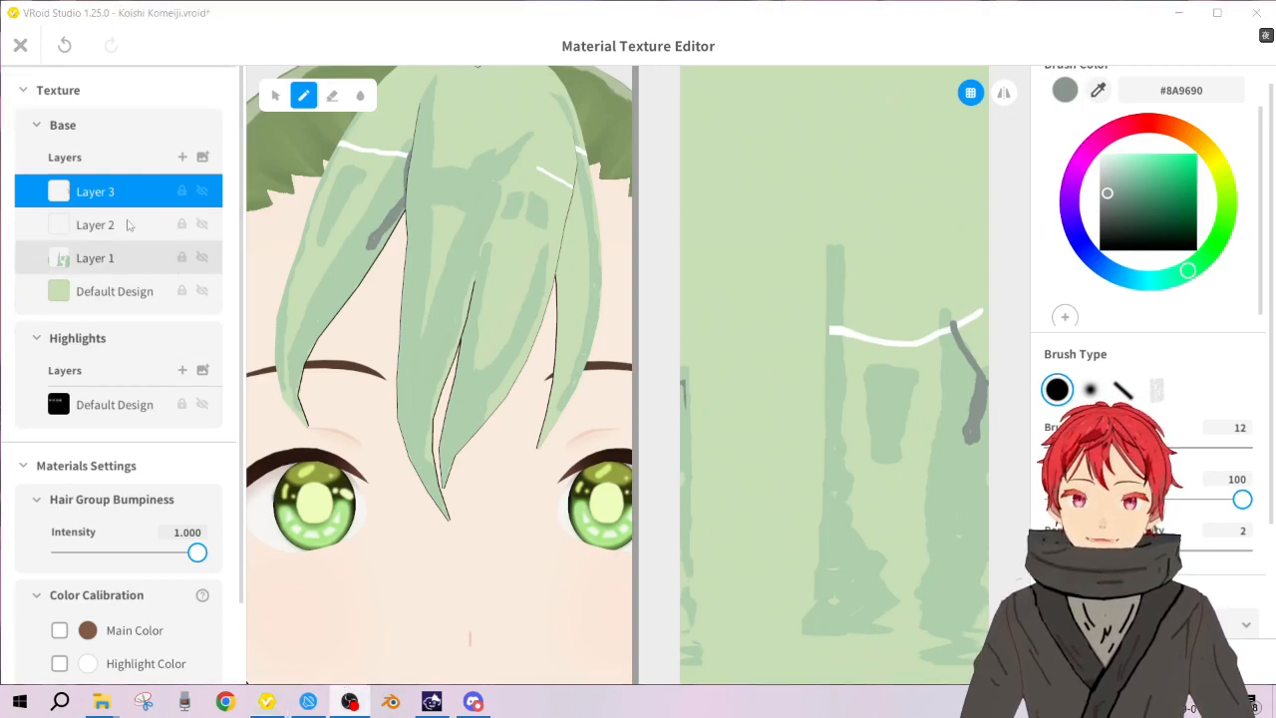
{"action": "left_click_drag", "start_coordinate": [299, 3], "coordinate": [405, 2]}
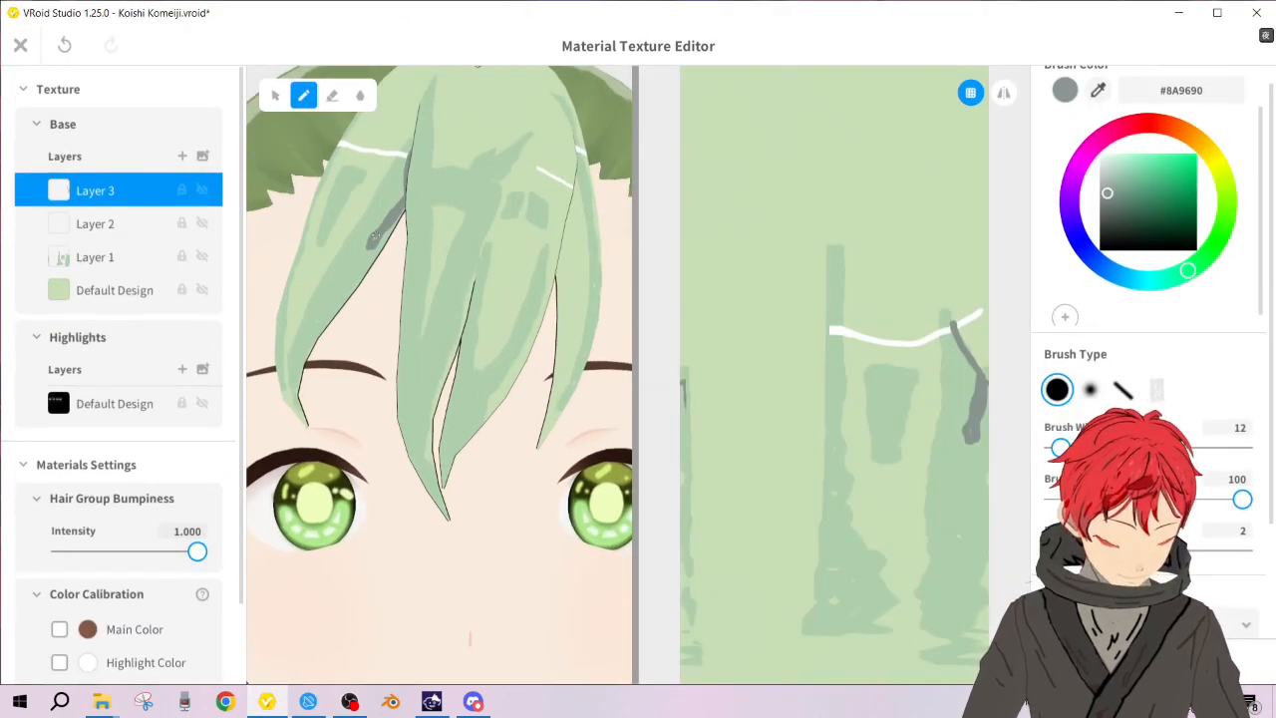
{"action": "left_click_drag", "start_coordinate": [375, 240], "coordinate": [401, 213]}
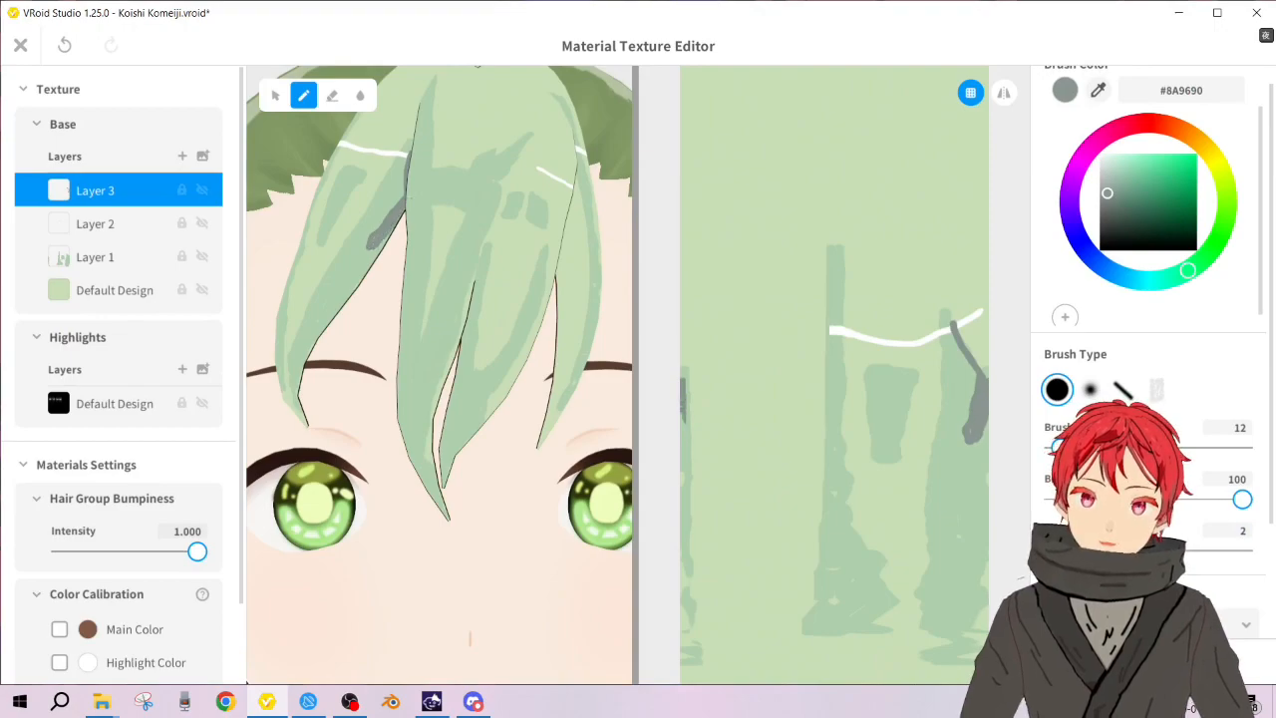
{"action": "left_click_drag", "start_coordinate": [369, 242], "coordinate": [301, 358]}
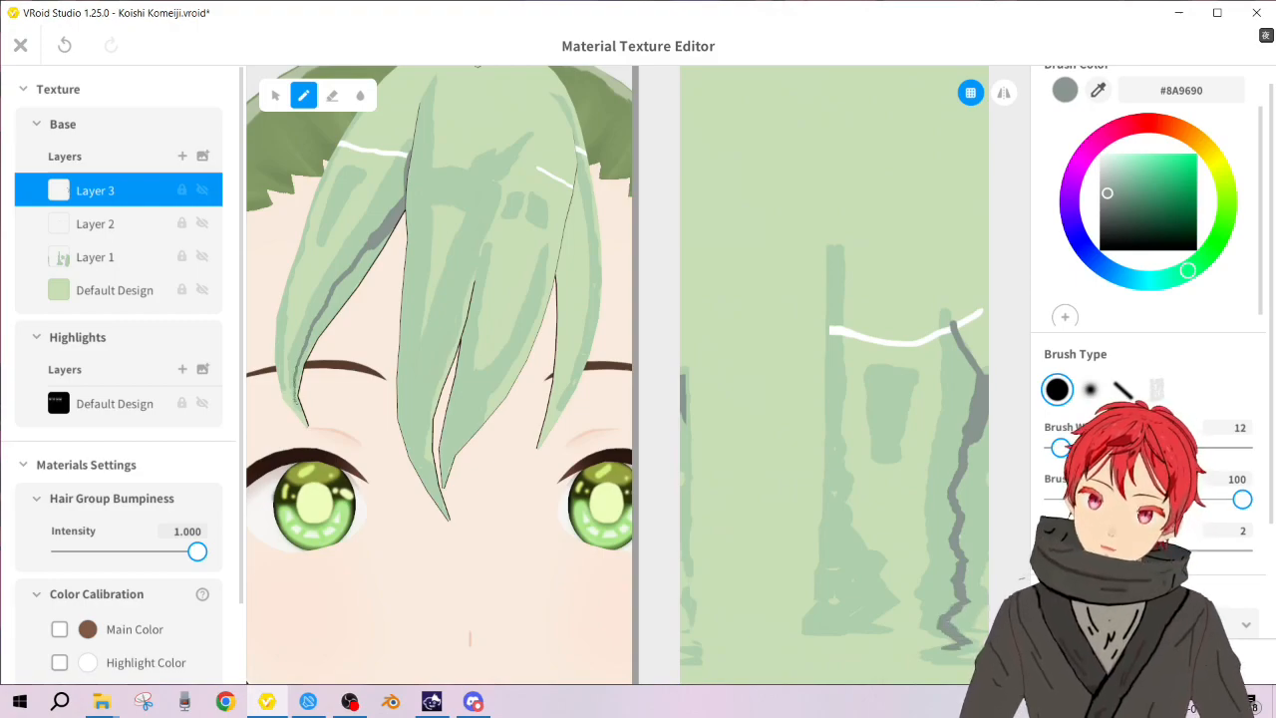
{"action": "left_click_drag", "start_coordinate": [297, 398], "coordinate": [301, 410]}
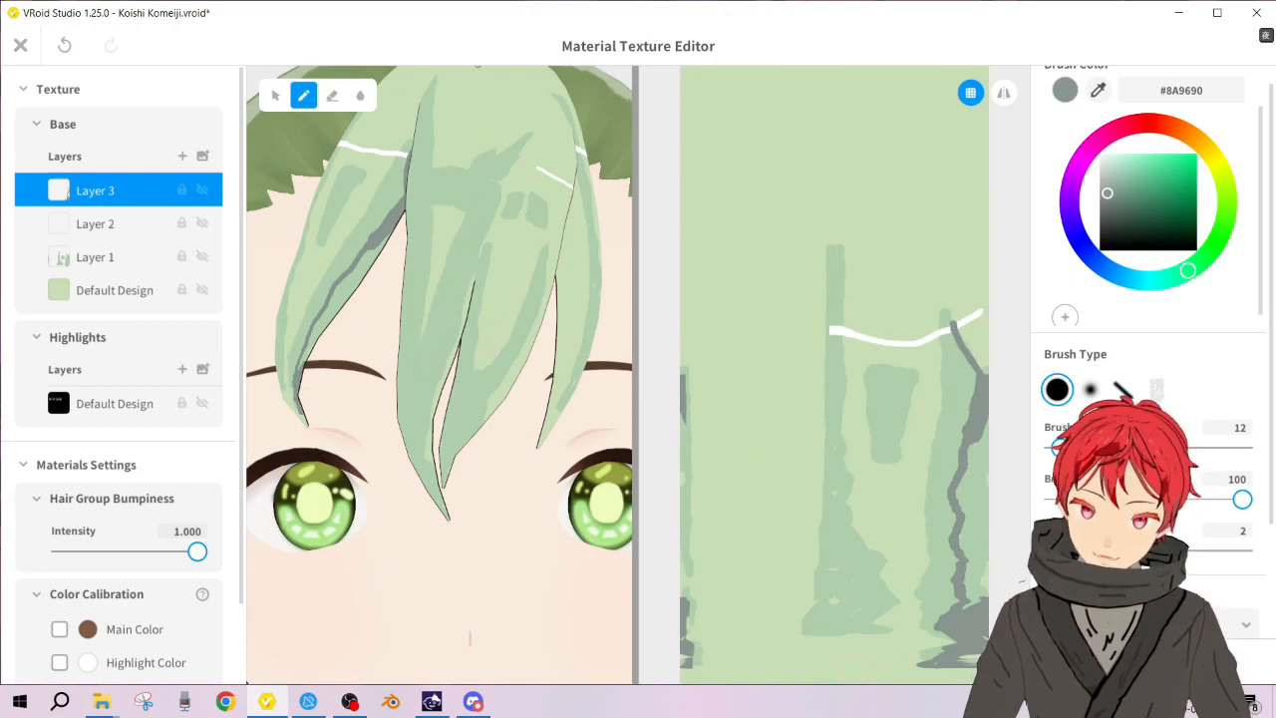
Step: Widen the dark shadow at Hair 3's mid-length and fill the gaps between its strokes and the inner edge
{"action": "left_click_drag", "start_coordinate": [323, 315], "coordinate": [359, 264]}
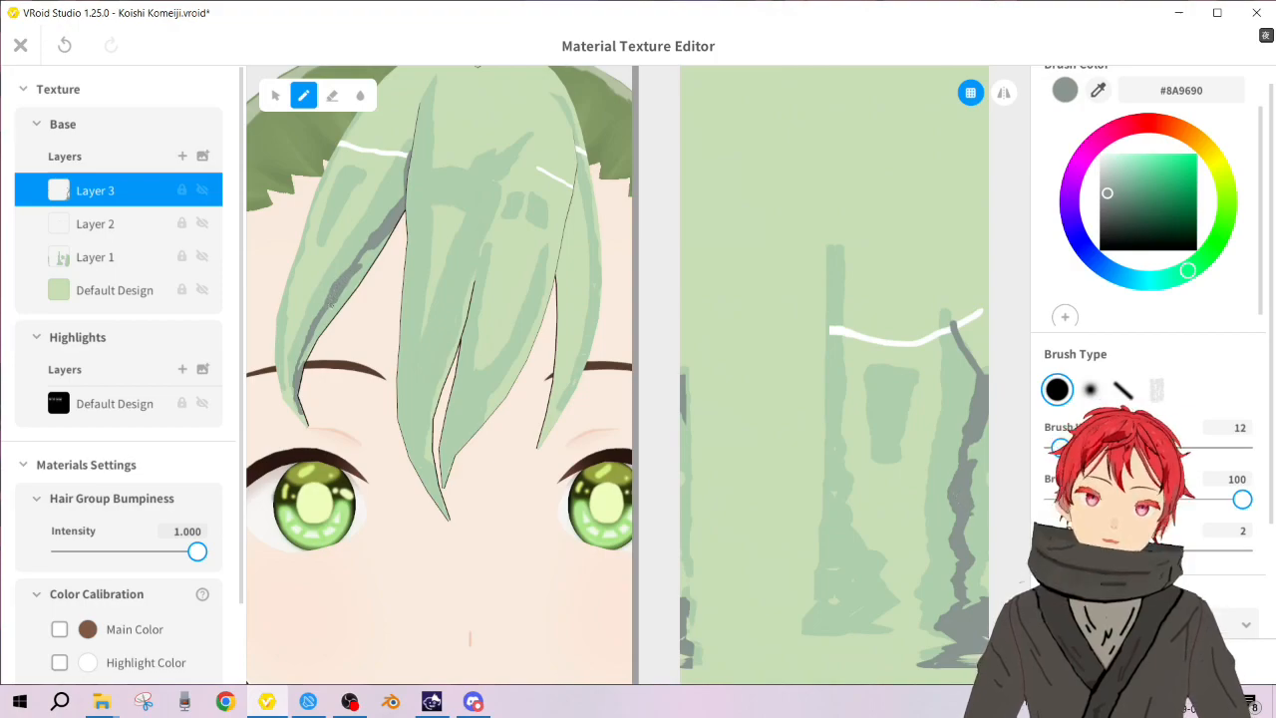
{"action": "left_click_drag", "start_coordinate": [337, 299], "coordinate": [322, 327]}
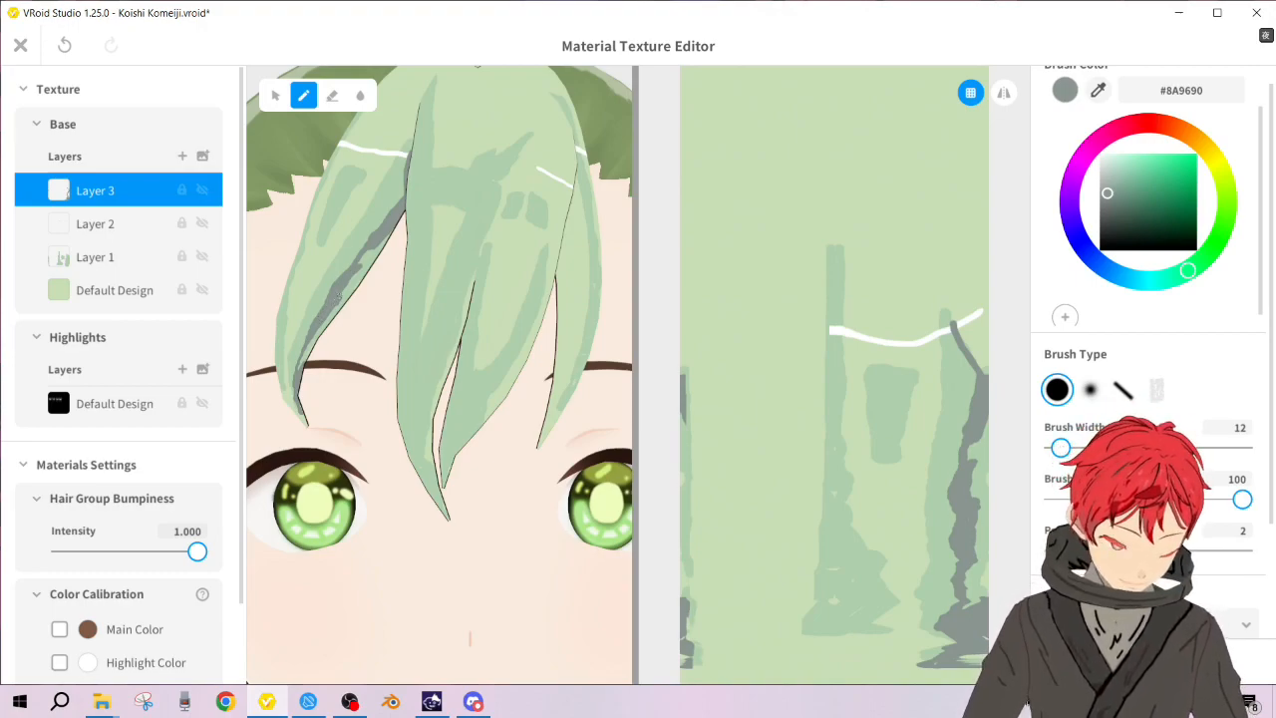
{"action": "left_click_drag", "start_coordinate": [345, 291], "coordinate": [375, 247]}
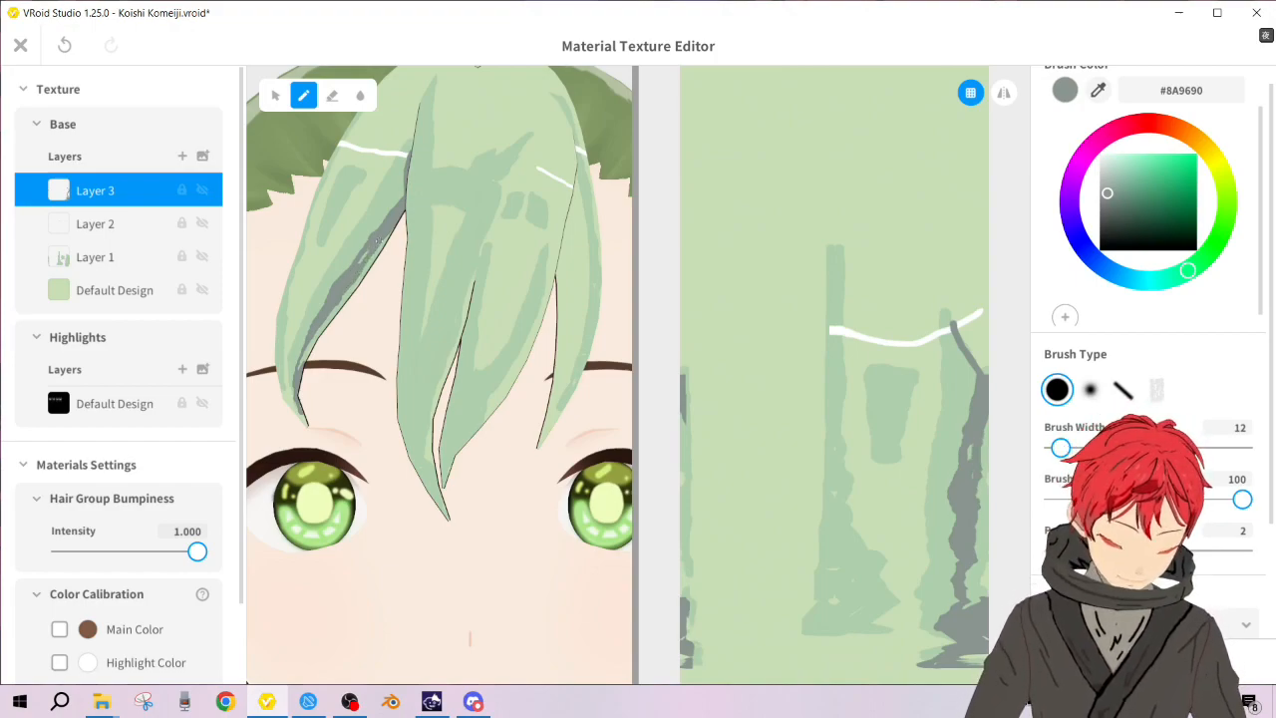
{"action": "mouse_move", "coordinate": [358, 272]}
{"action": "left_mouse_down"}
{"action": "mouse_move", "coordinate": [370, 252]}
{"action": "mouse_move", "coordinate": [353, 274]}
{"action": "left_mouse_up"}
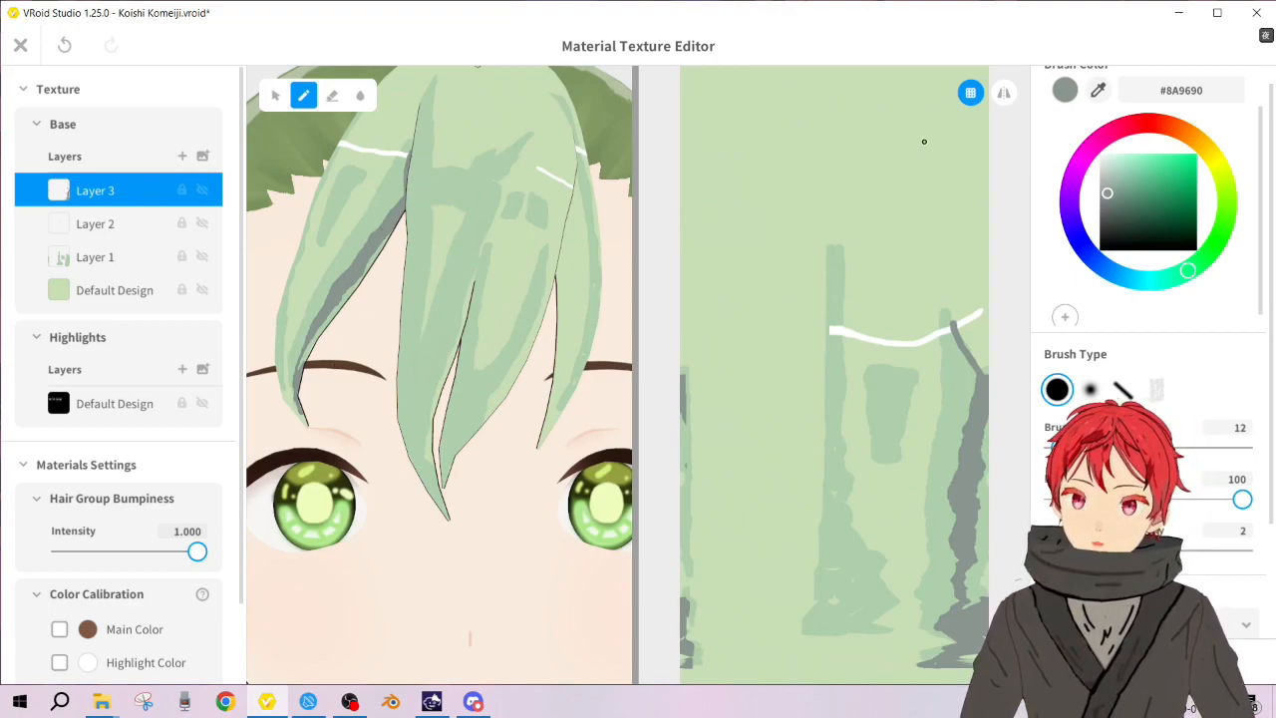
Step: Move Layer 3 beneath Layer 2 and close the Hair 3 texture
{"action": "right_click", "coordinate": [127, 192]}
{"action": "left_click", "coordinate": [196, 299]}
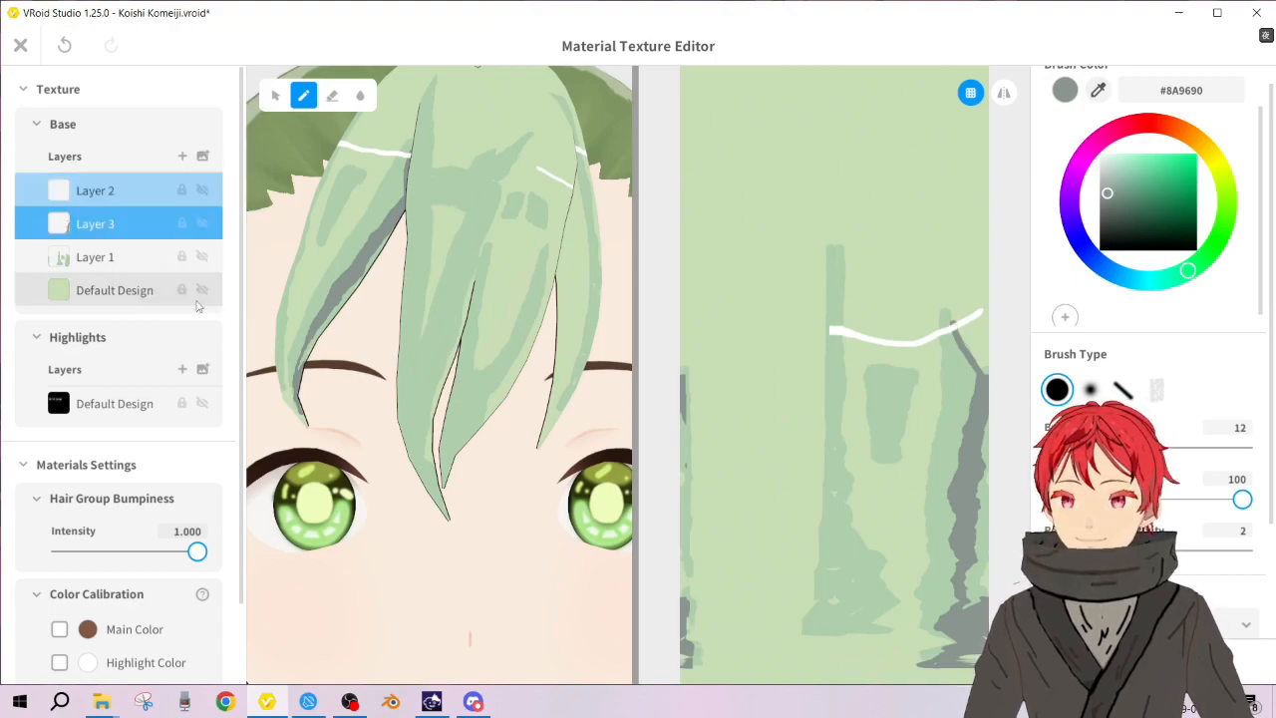
{"action": "right_click", "coordinate": [108, 227]}
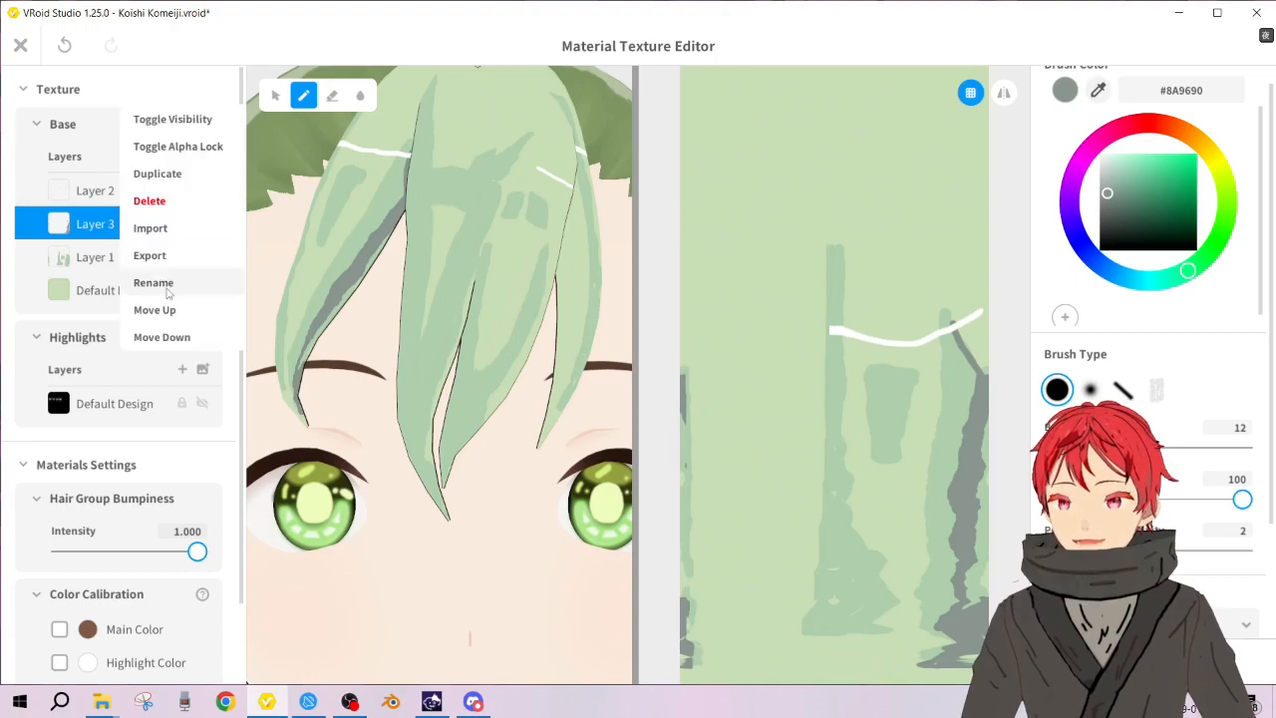
{"action": "left_click", "coordinate": [99, 199]}
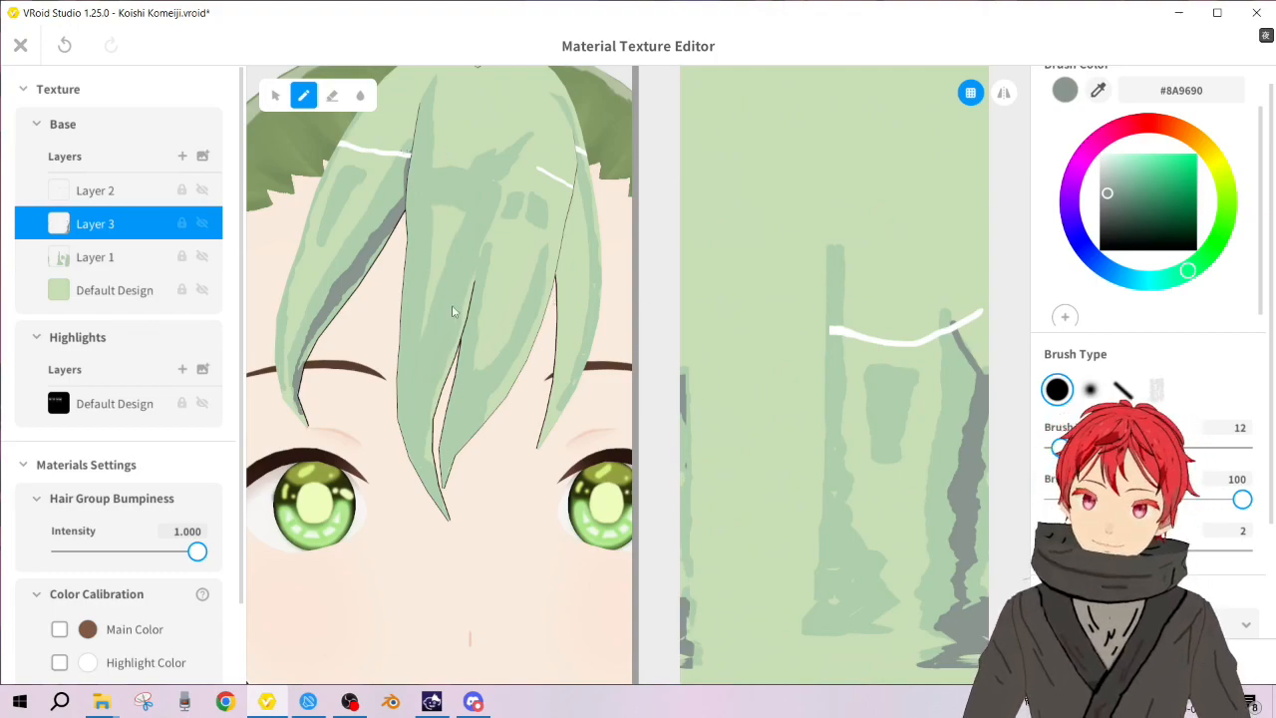
{"action": "scroll", "coordinate": [550, 373], "scroll_direction": "down", "scroll_amount": 5}
{"action": "scroll", "coordinate": [549, 378], "scroll_direction": "up", "scroll_amount": 3}
{"action": "left_click", "coordinate": [19, 44]}
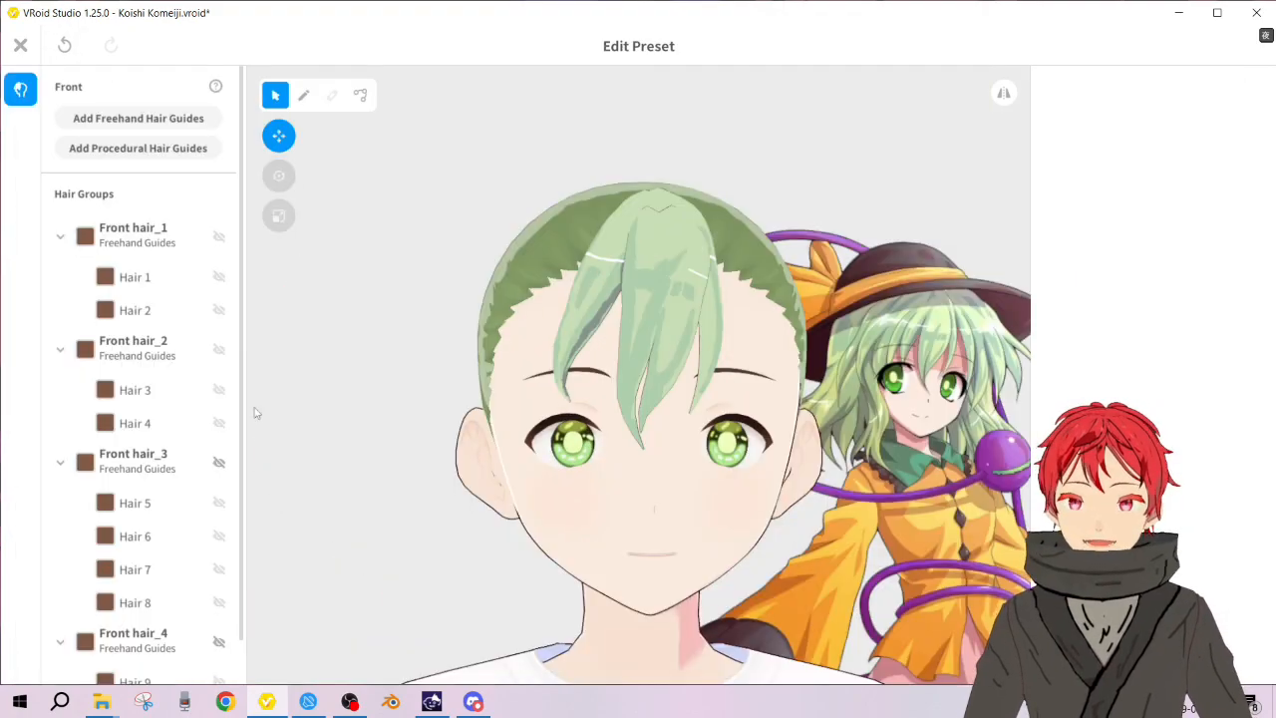
Step: Select Hair 4 and assign it the second of the materials named front3
{"action": "left_click", "coordinate": [164, 422]}
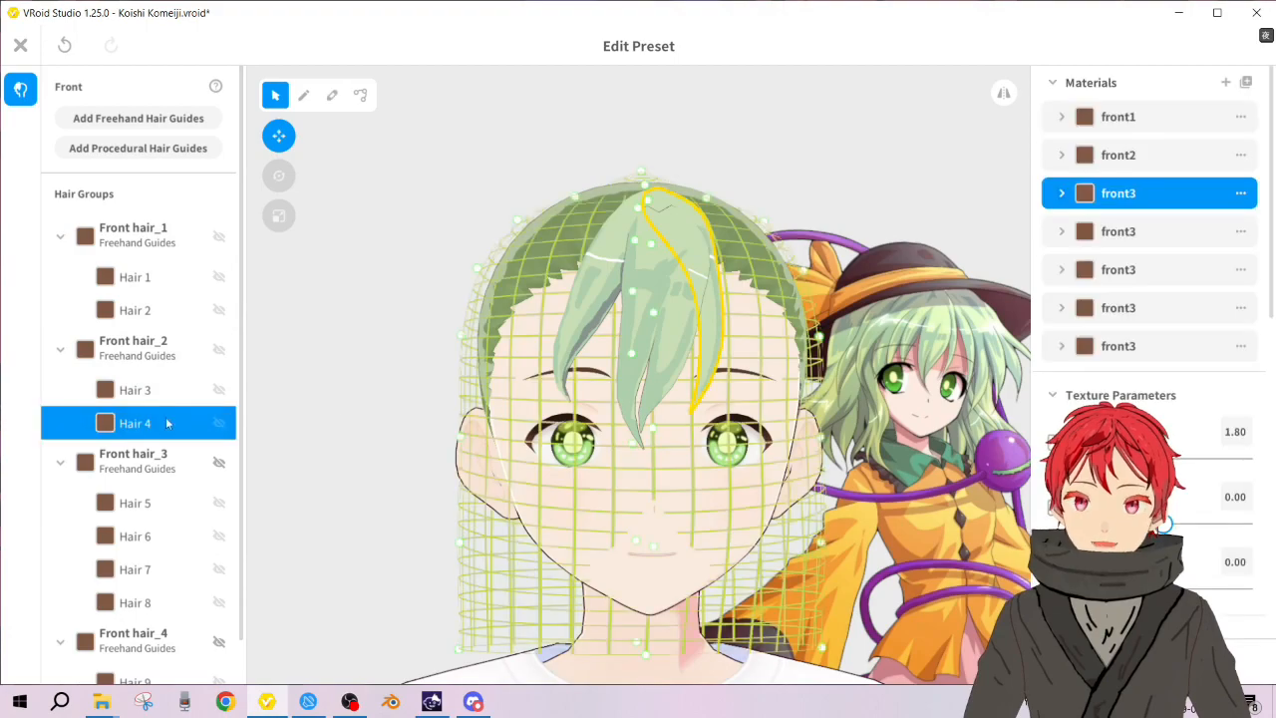
{"action": "left_click", "coordinate": [1157, 245]}
{"action": "left_click", "coordinate": [1064, 233]}
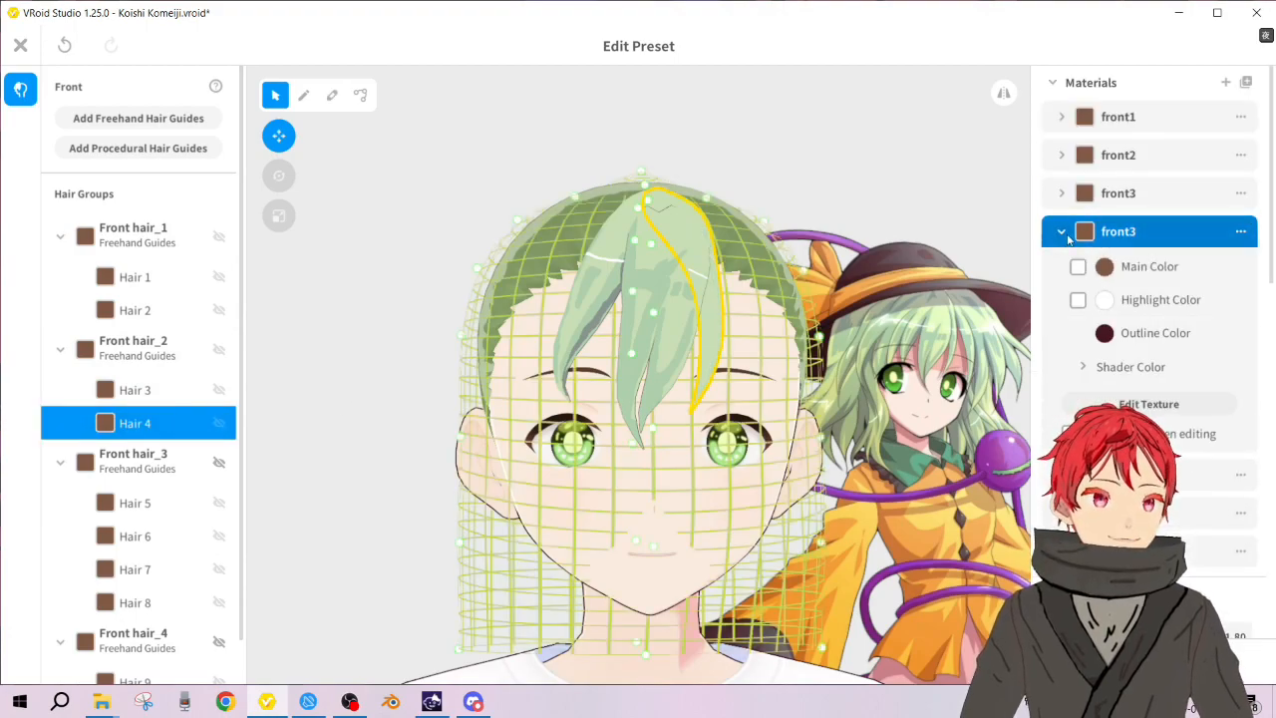
{"action": "left_click", "coordinate": [1063, 232]}
Step: Rename Hair 4's material to front4
{"action": "left_click", "coordinate": [1241, 231]}
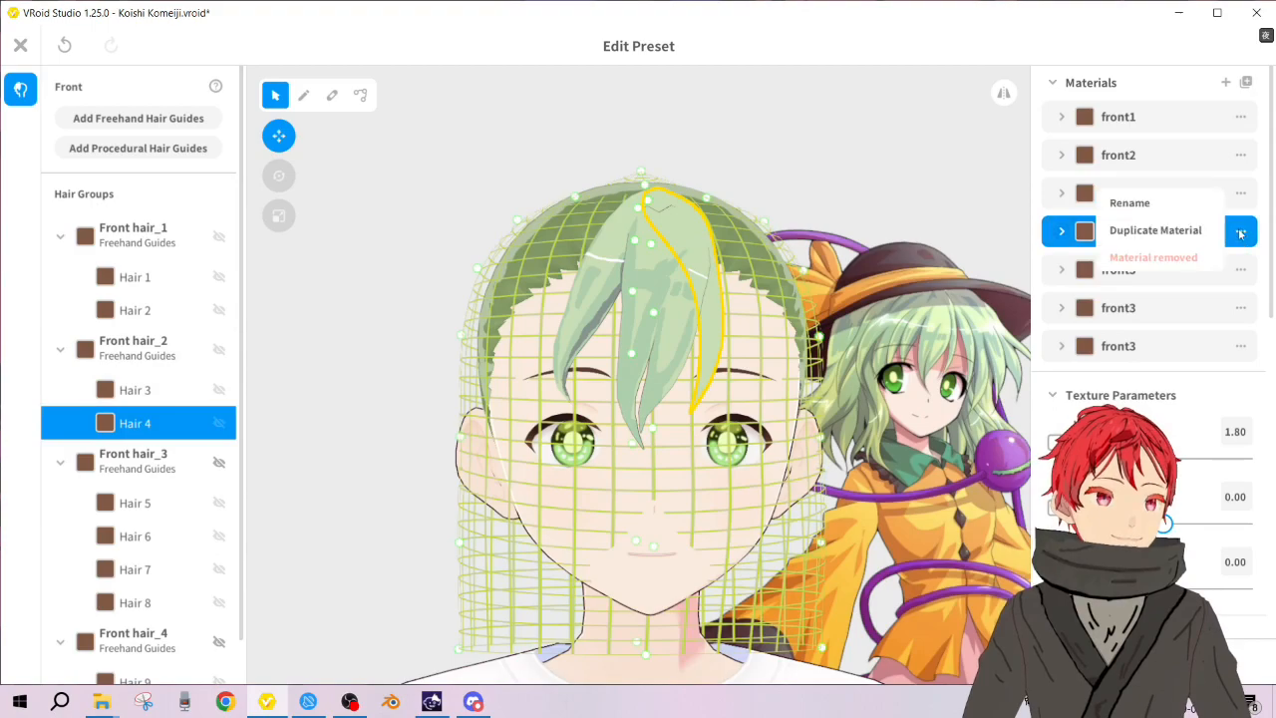
{"action": "left_click", "coordinate": [1131, 203]}
{"action": "left_click", "coordinate": [707, 332]}
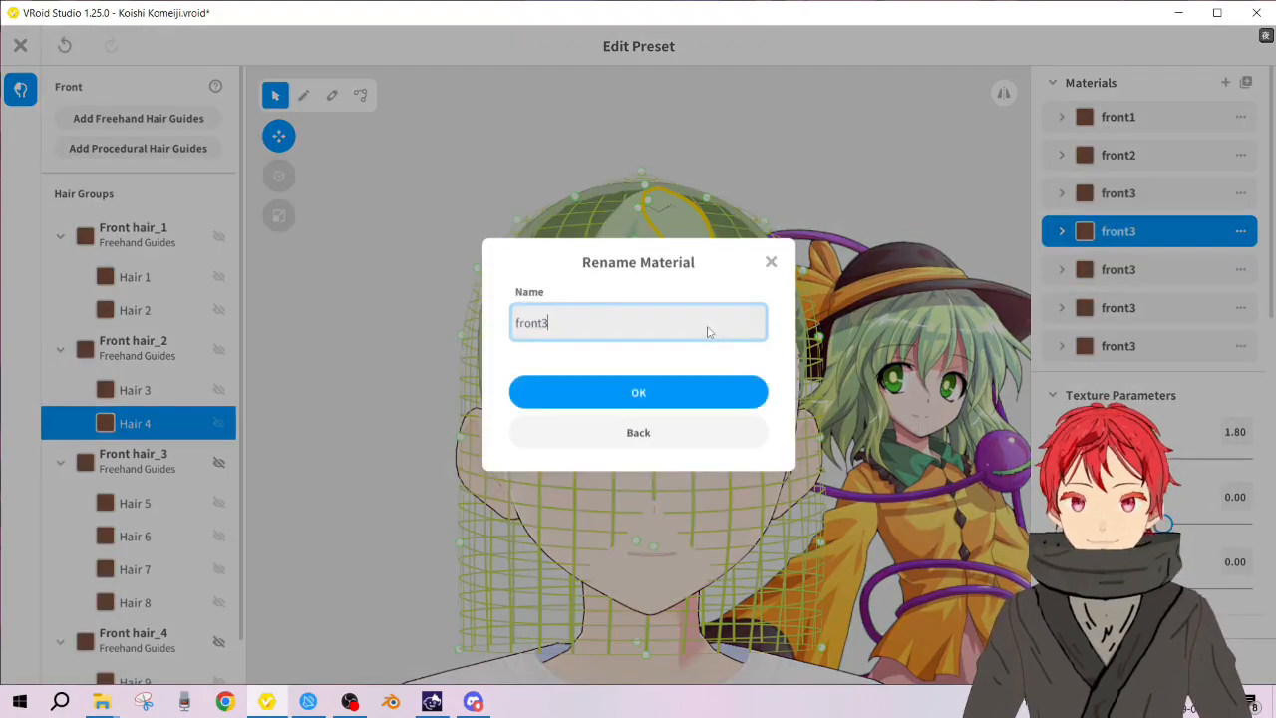
{"action": "key", "text": "BackSpace"}
{"action": "type", "text": "4"}
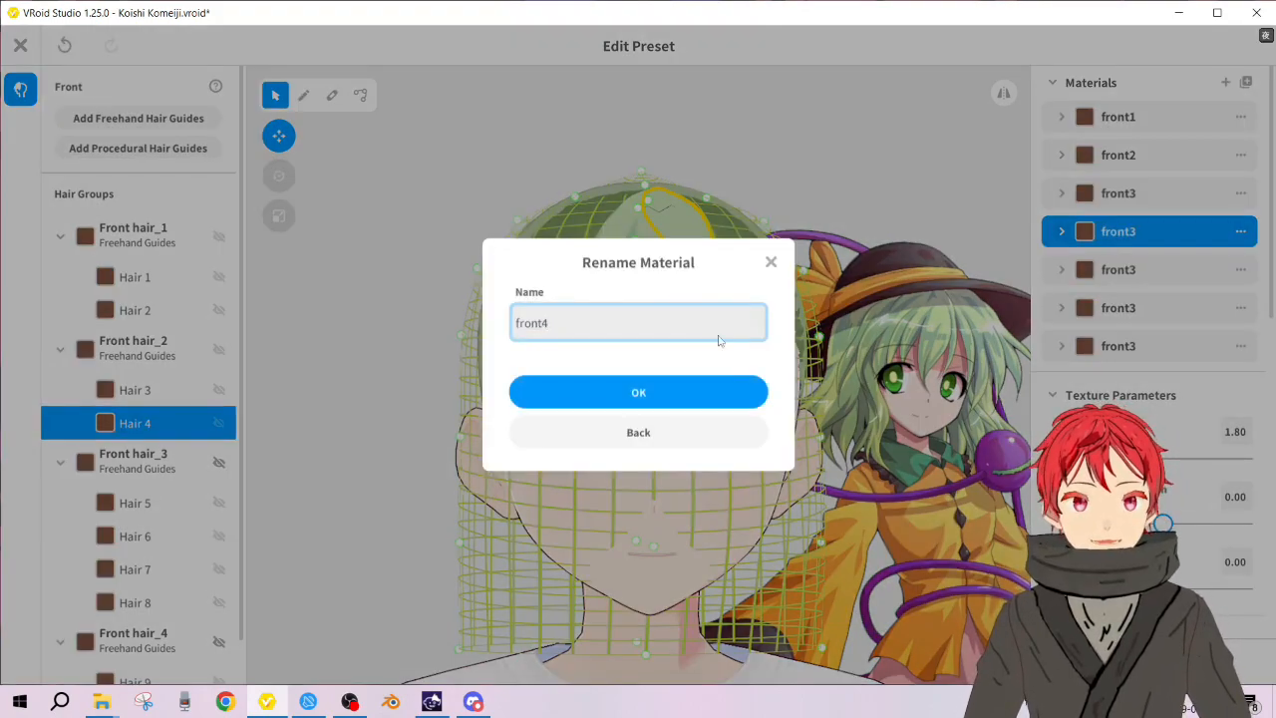
{"action": "left_click", "coordinate": [712, 399]}
Step: Open the front4 texture for editing and sample the shadow green #AFCFAD from the shading on the central strand
{"action": "left_click", "coordinate": [1061, 232]}
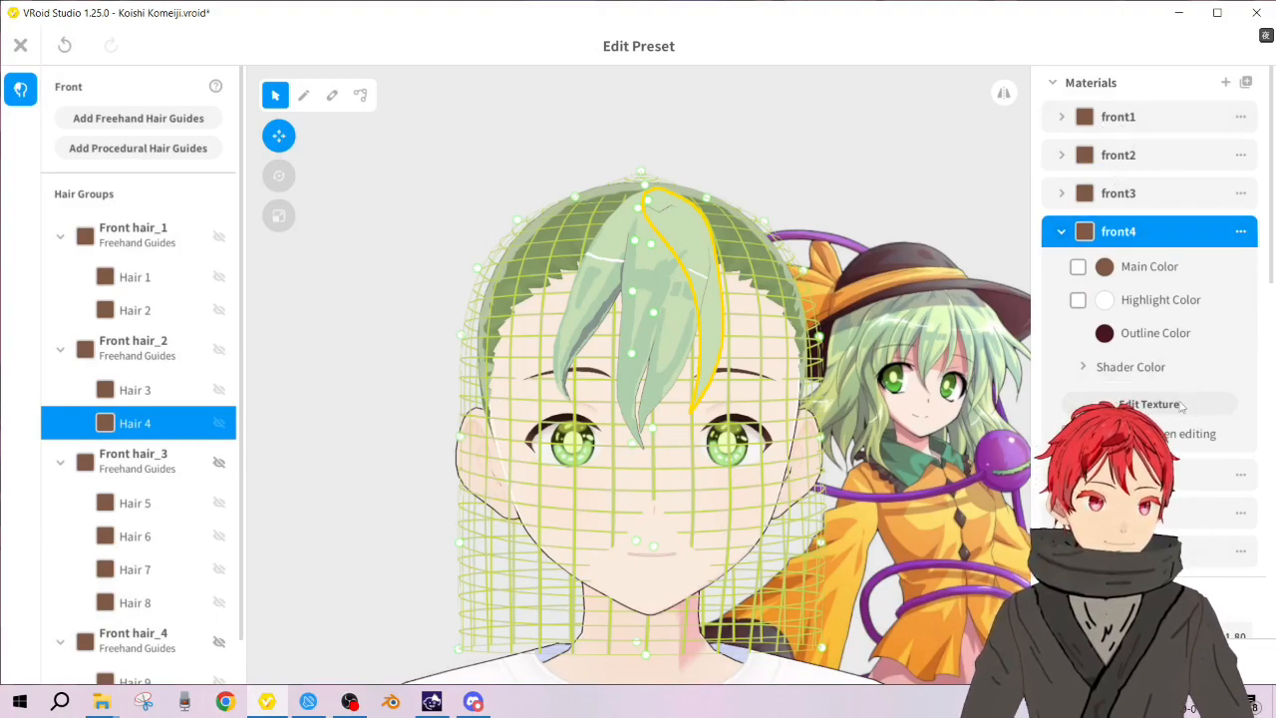
{"action": "left_click", "coordinate": [1216, 404]}
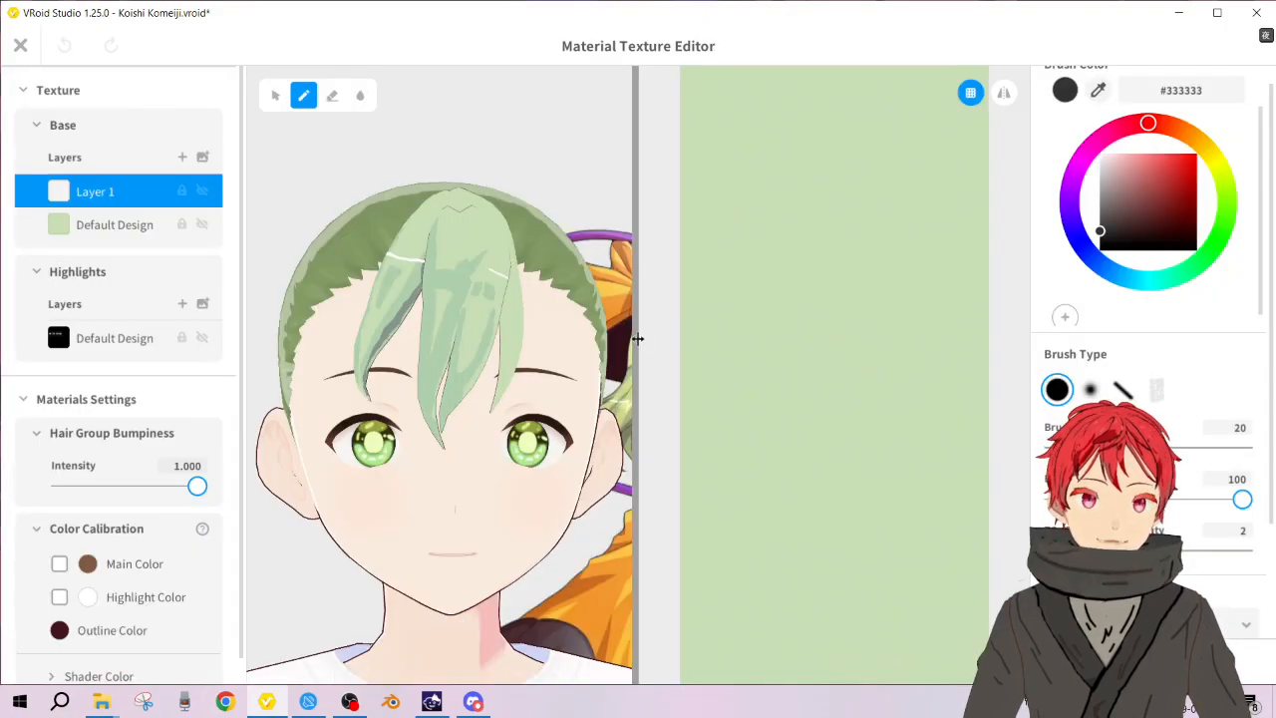
{"action": "scroll", "coordinate": [457, 304], "scroll_direction": "up", "scroll_amount": 5}
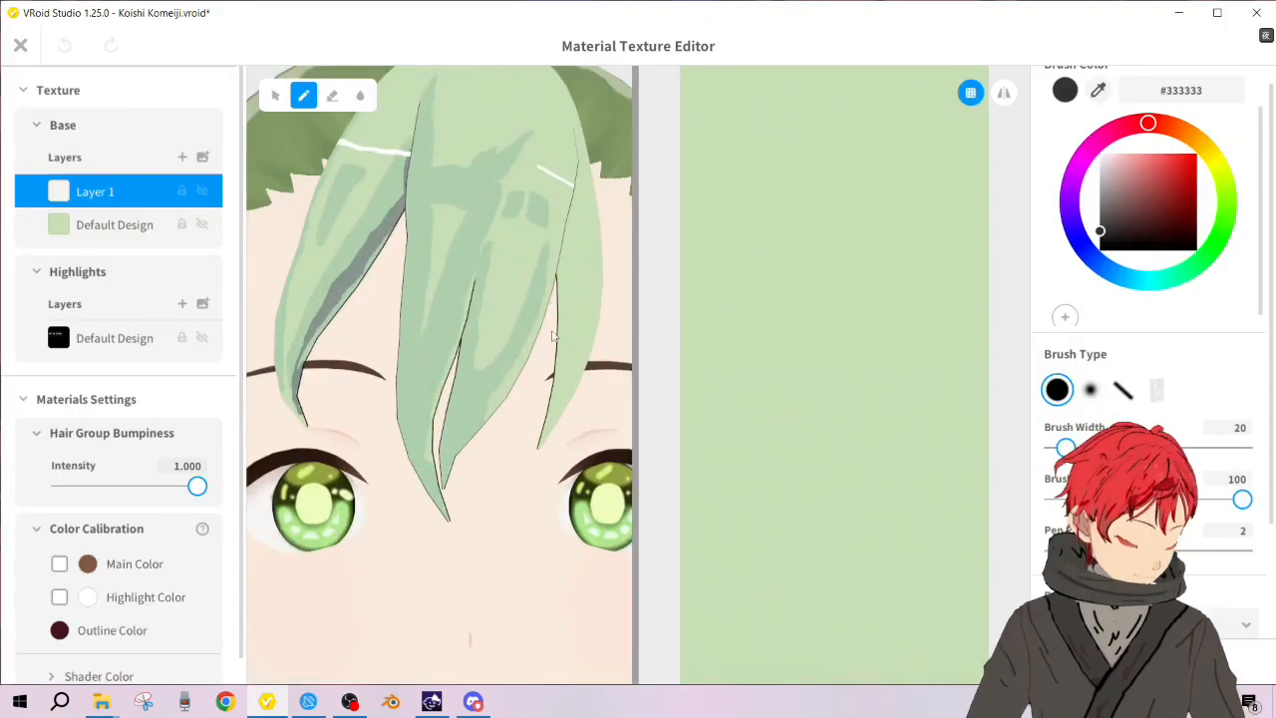
{"action": "right_click_drag", "start_coordinate": [530, 346], "coordinate": [516, 352]}
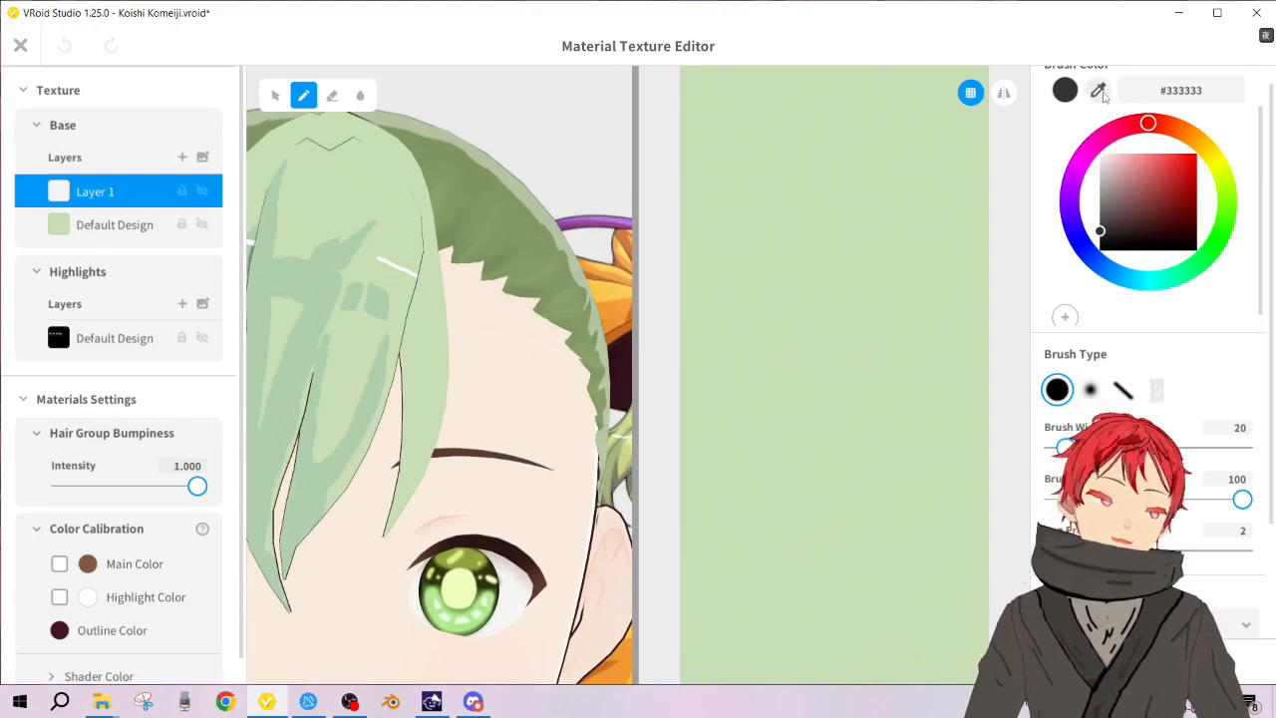
{"action": "left_click", "coordinate": [1099, 91]}
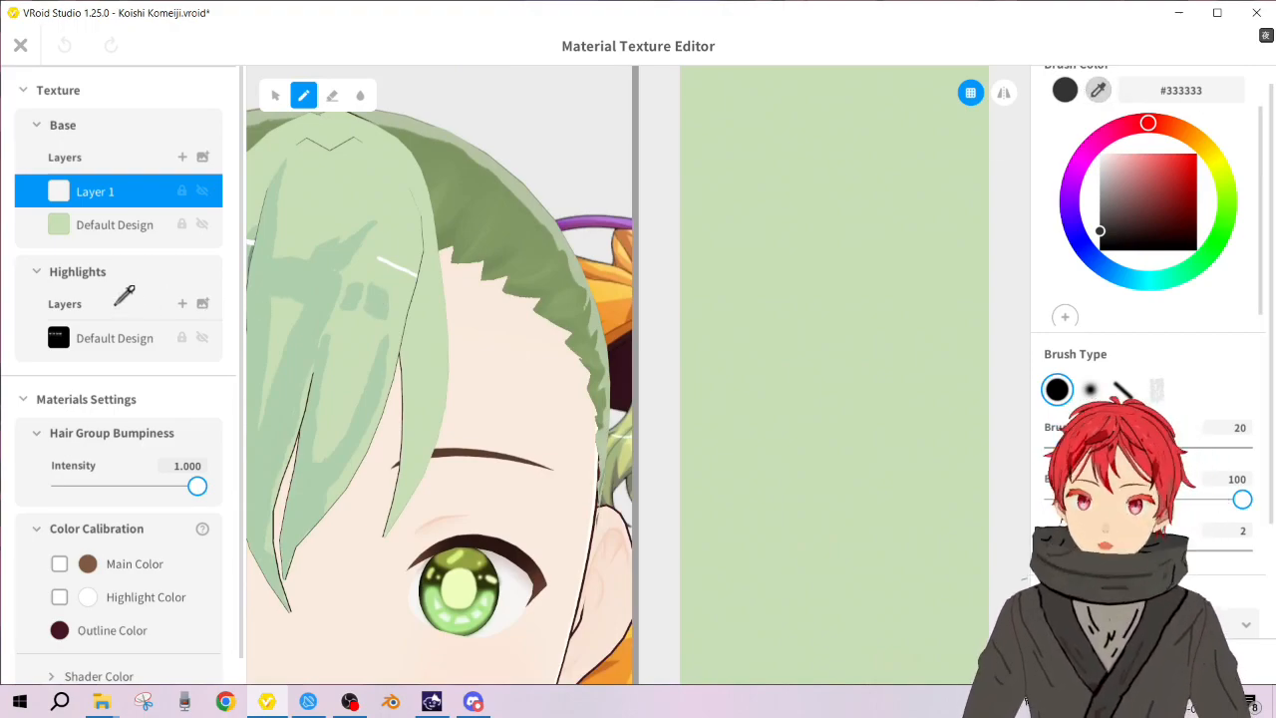
{"action": "left_click", "coordinate": [326, 288]}
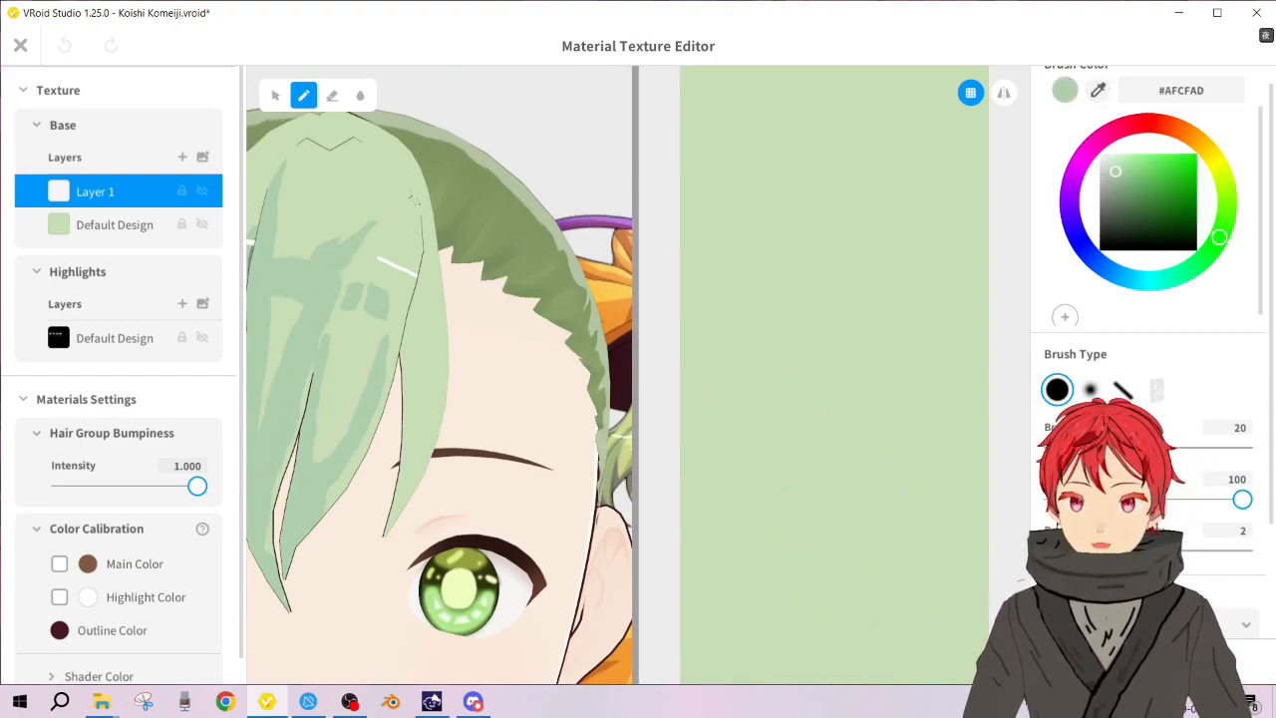
Step: Paint a shaded area in #AFCFAD along the inner side of Hair 4 on Layer 1, narrow near the root and wide towards the tip
{"action": "mouse_move", "coordinate": [404, 179]}
{"action": "left_mouse_down"}
{"action": "mouse_move", "coordinate": [427, 257]}
{"action": "mouse_move", "coordinate": [423, 239]}
{"action": "mouse_move", "coordinate": [406, 391]}
{"action": "left_mouse_up"}
{"action": "left_click_drag", "start_coordinate": [399, 346], "coordinate": [403, 325]}
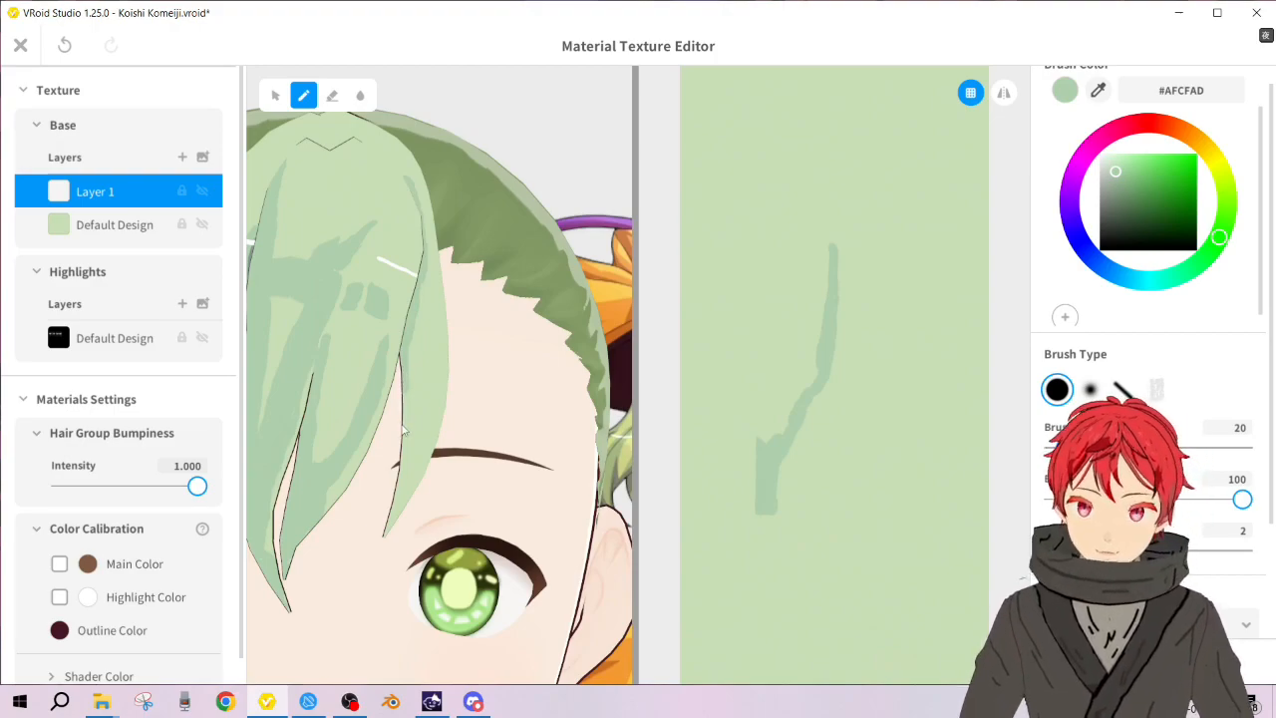
{"action": "mouse_move", "coordinate": [404, 386]}
{"action": "left_mouse_down"}
{"action": "mouse_move", "coordinate": [404, 469]}
{"action": "mouse_move", "coordinate": [428, 374]}
{"action": "mouse_move", "coordinate": [416, 297]}
{"action": "left_mouse_up"}
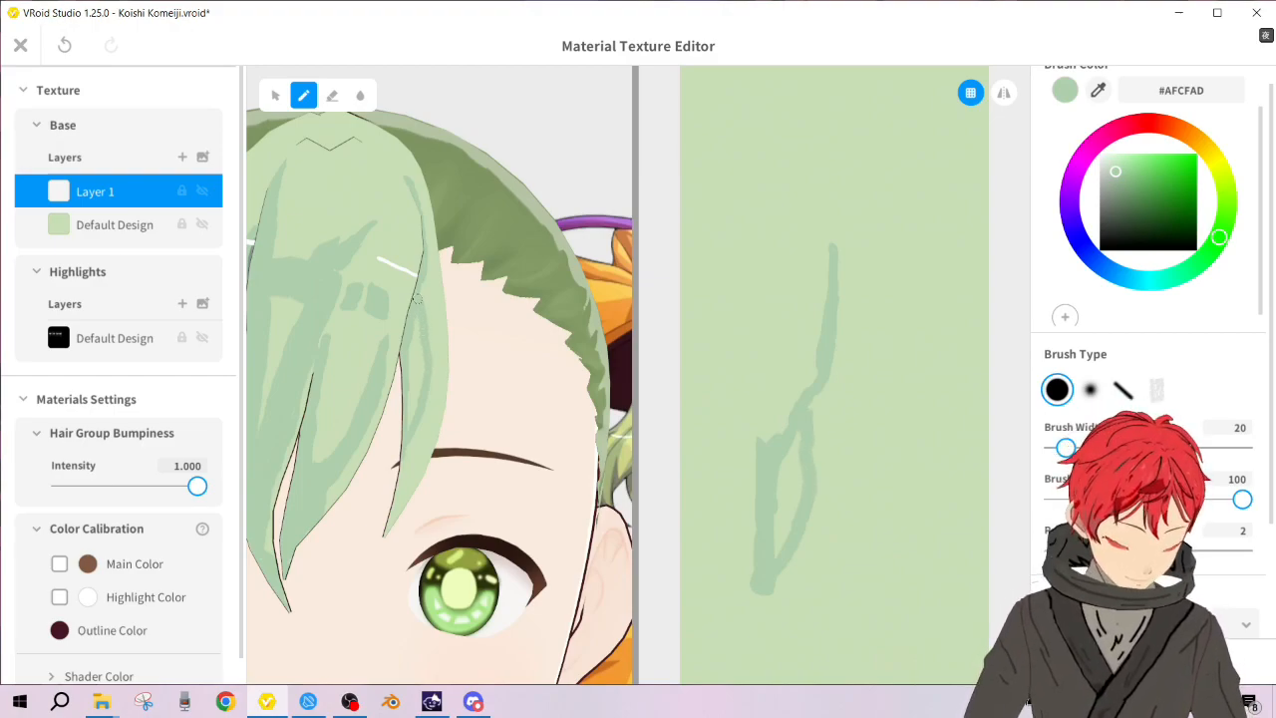
{"action": "mouse_move", "coordinate": [424, 311]}
{"action": "left_mouse_down"}
{"action": "mouse_move", "coordinate": [429, 348]}
{"action": "mouse_move", "coordinate": [417, 331]}
{"action": "mouse_move", "coordinate": [406, 350]}
{"action": "mouse_move", "coordinate": [420, 387]}
{"action": "mouse_move", "coordinate": [416, 374]}
{"action": "mouse_move", "coordinate": [411, 415]}
{"action": "left_mouse_up"}
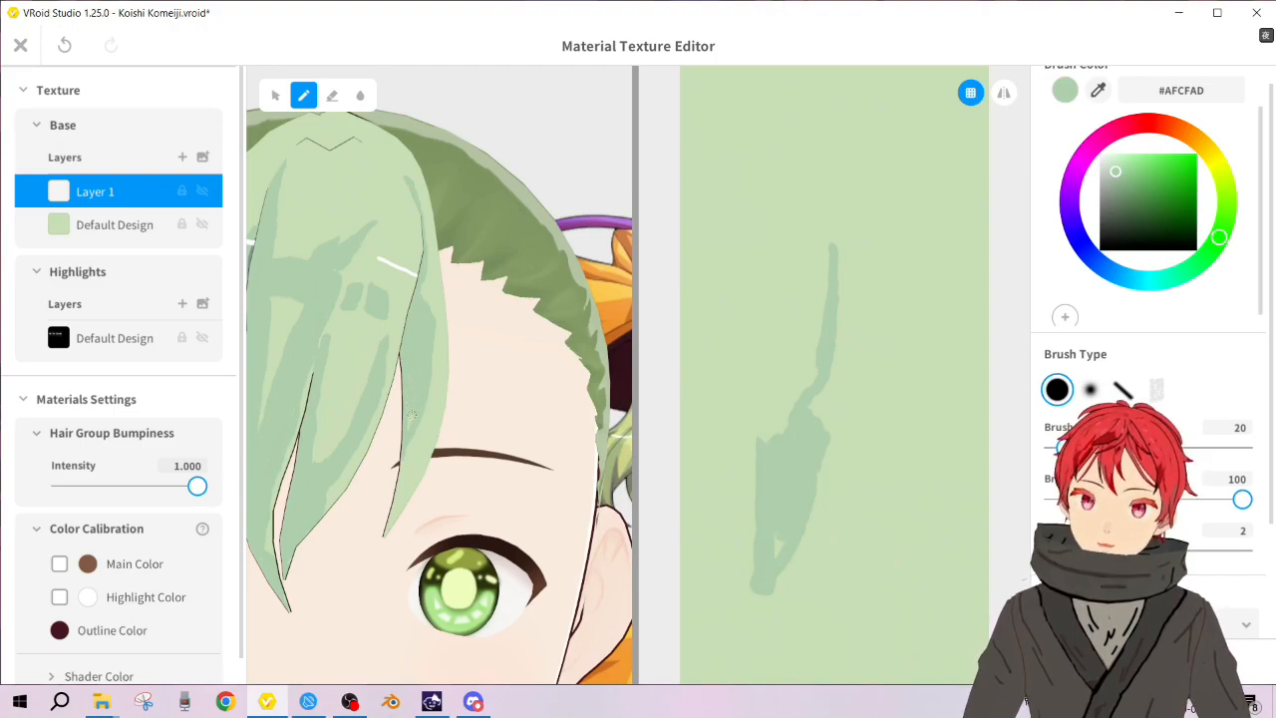
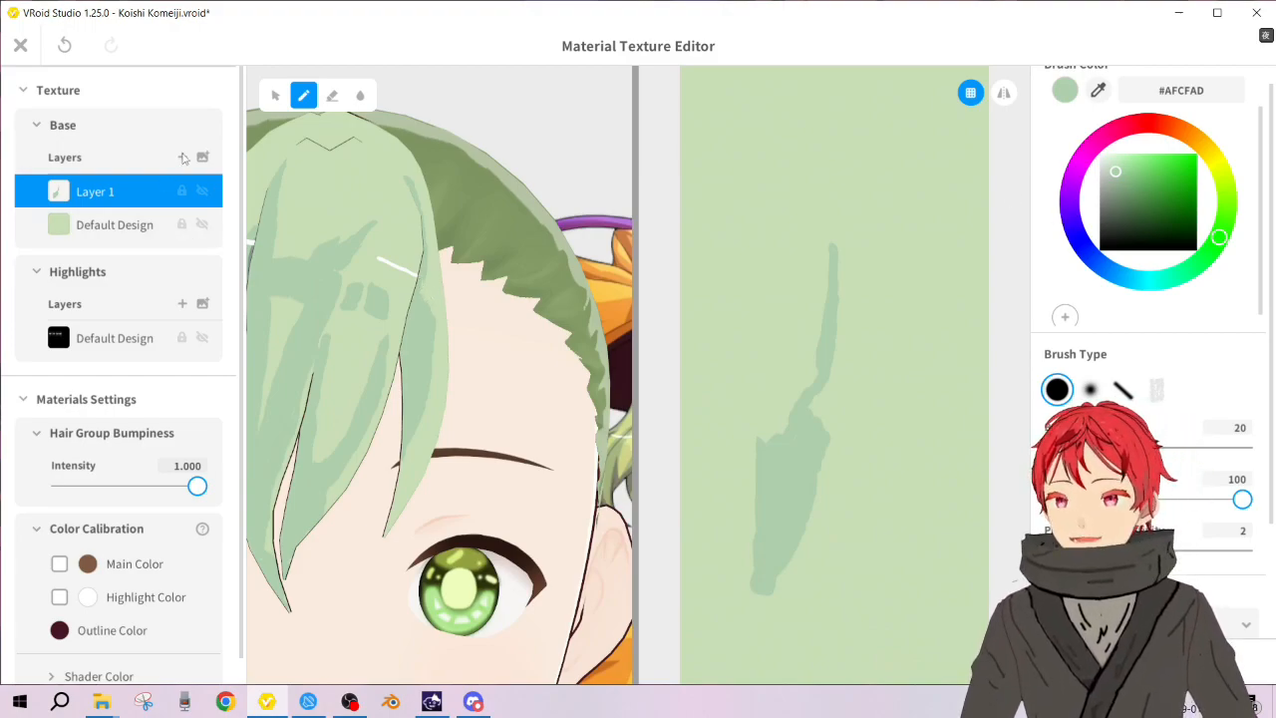
Step: Add a layer to the front4 texture, paint a thin white highlight line across Hair 4 with brush width 9, and close the texture
{"action": "left_click", "coordinate": [183, 158]}
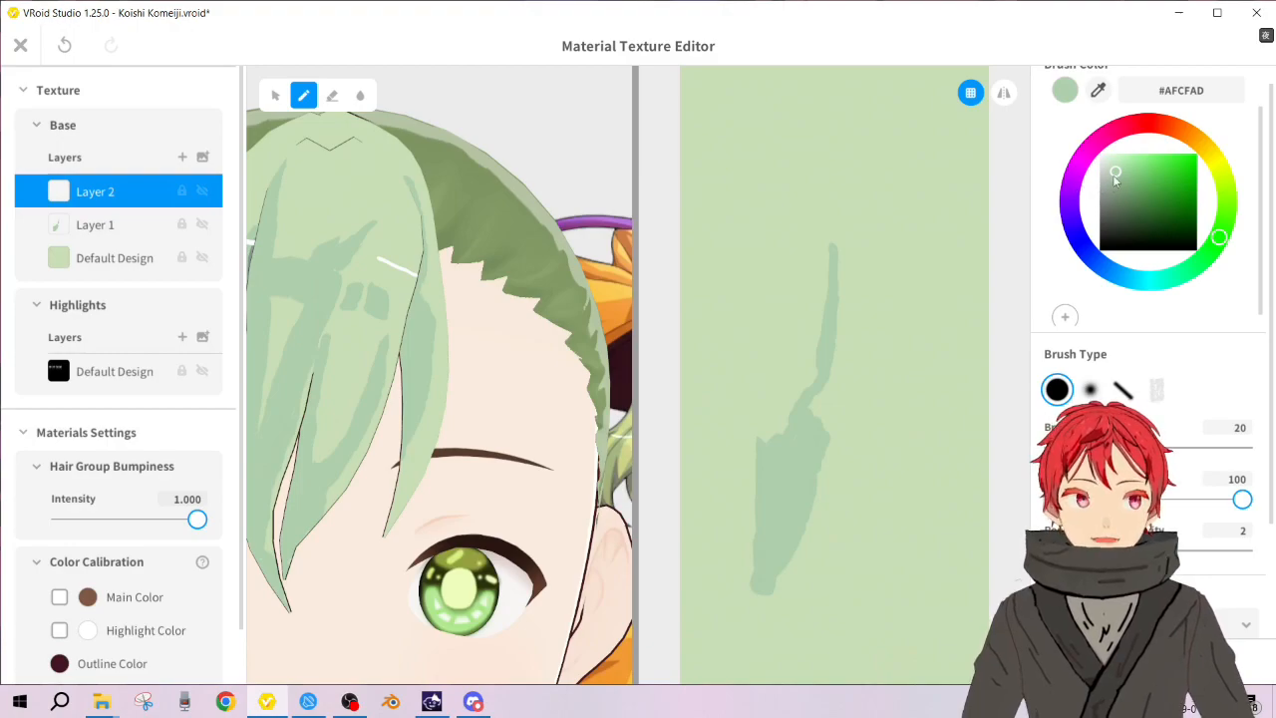
{"action": "left_click_drag", "start_coordinate": [1115, 178], "coordinate": [1100, 156]}
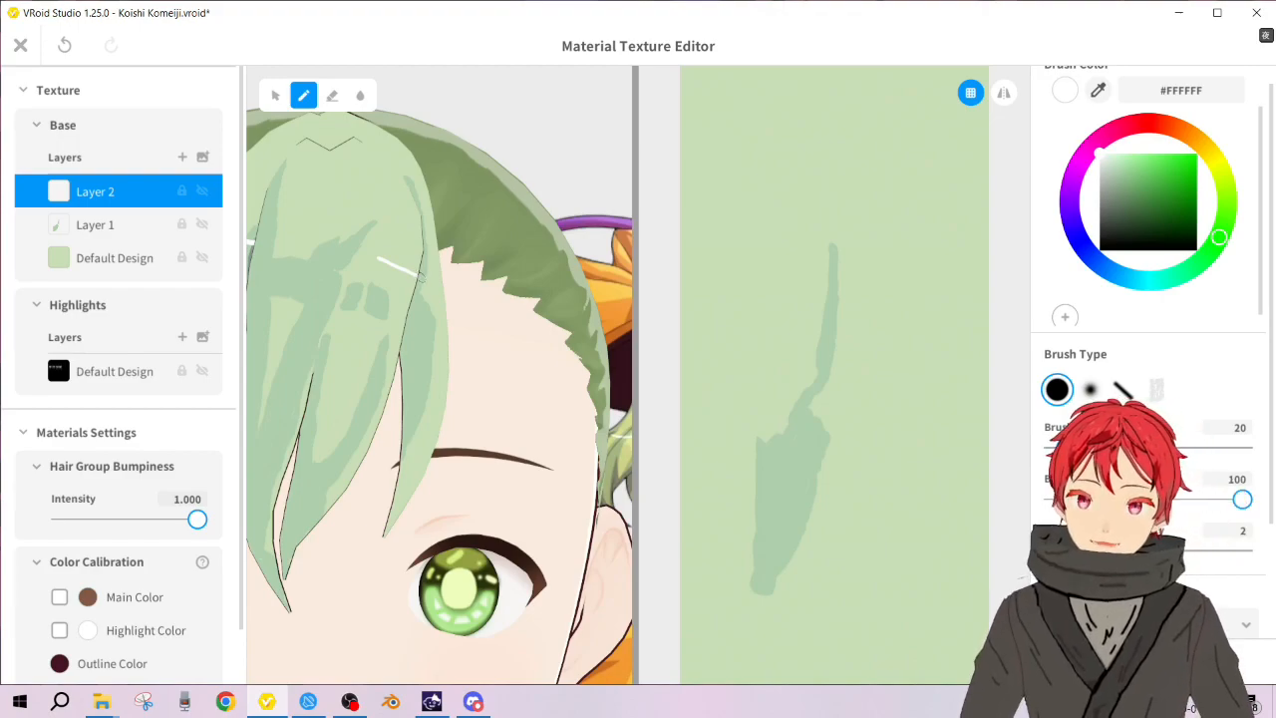
{"action": "left_click_drag", "start_coordinate": [421, 274], "coordinate": [445, 279]}
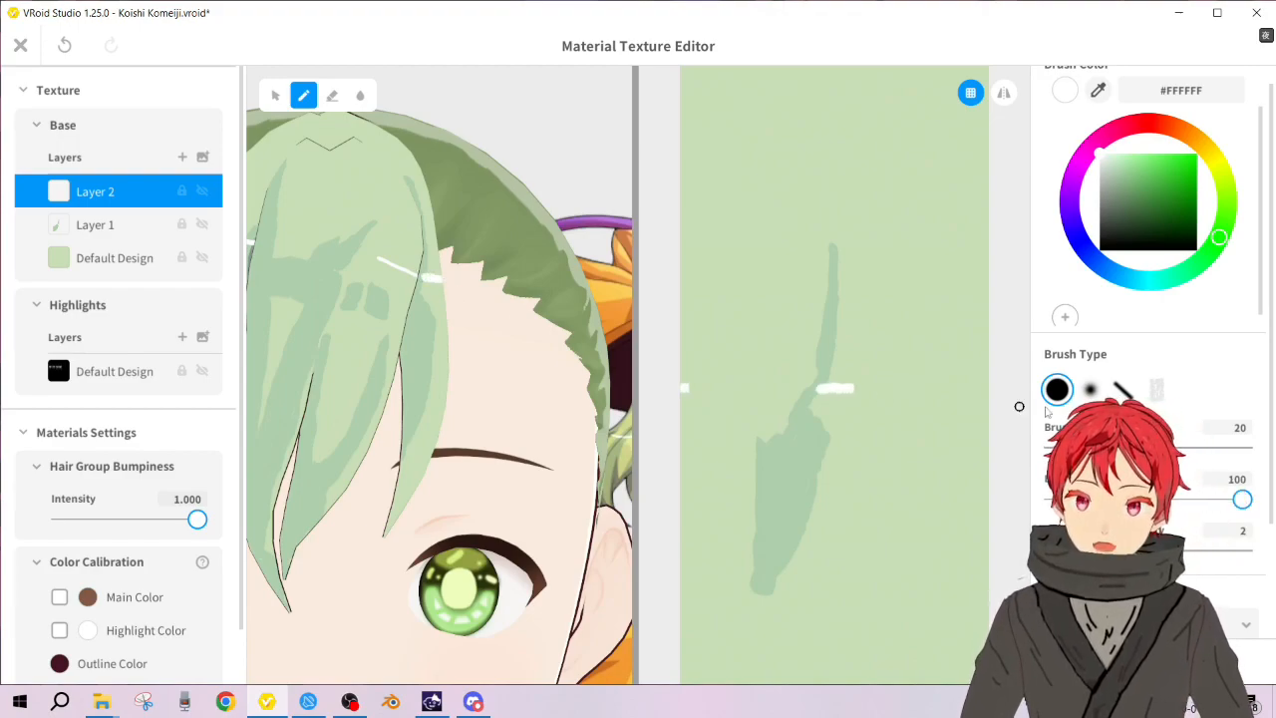
{"action": "key", "text": "ctrl+z"}
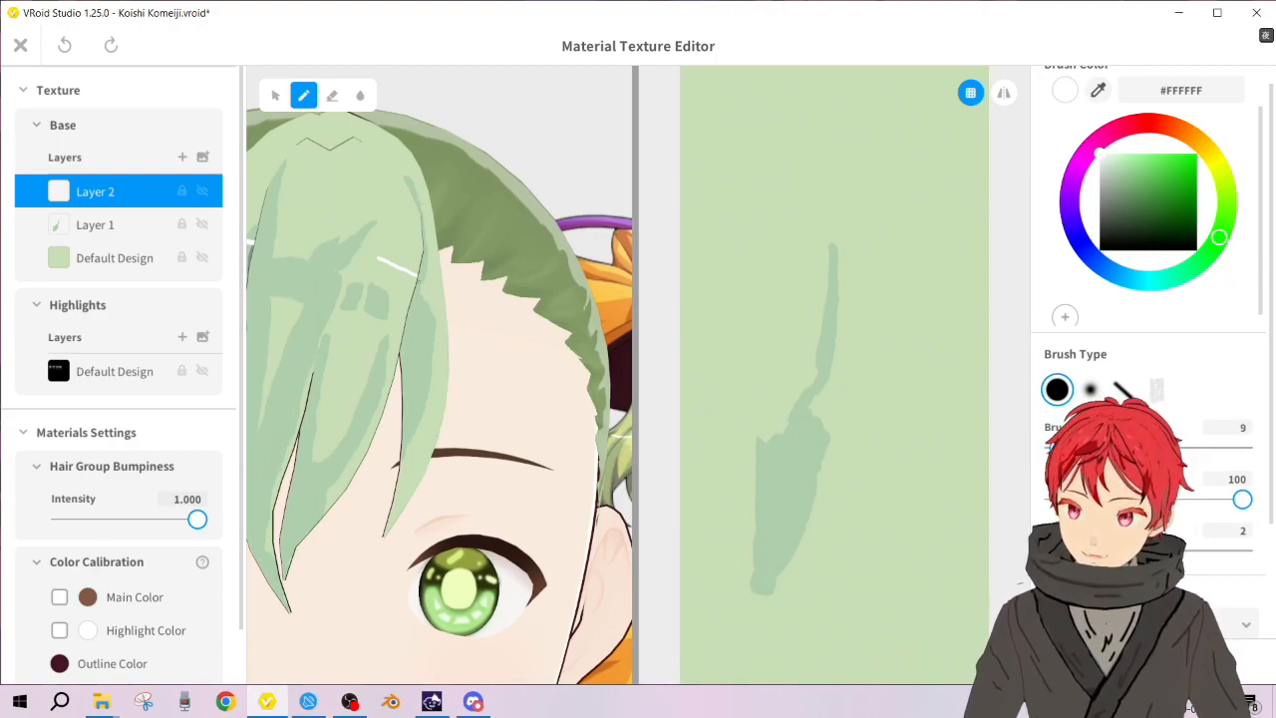
{"action": "left_click_drag", "start_coordinate": [420, 274], "coordinate": [445, 279]}
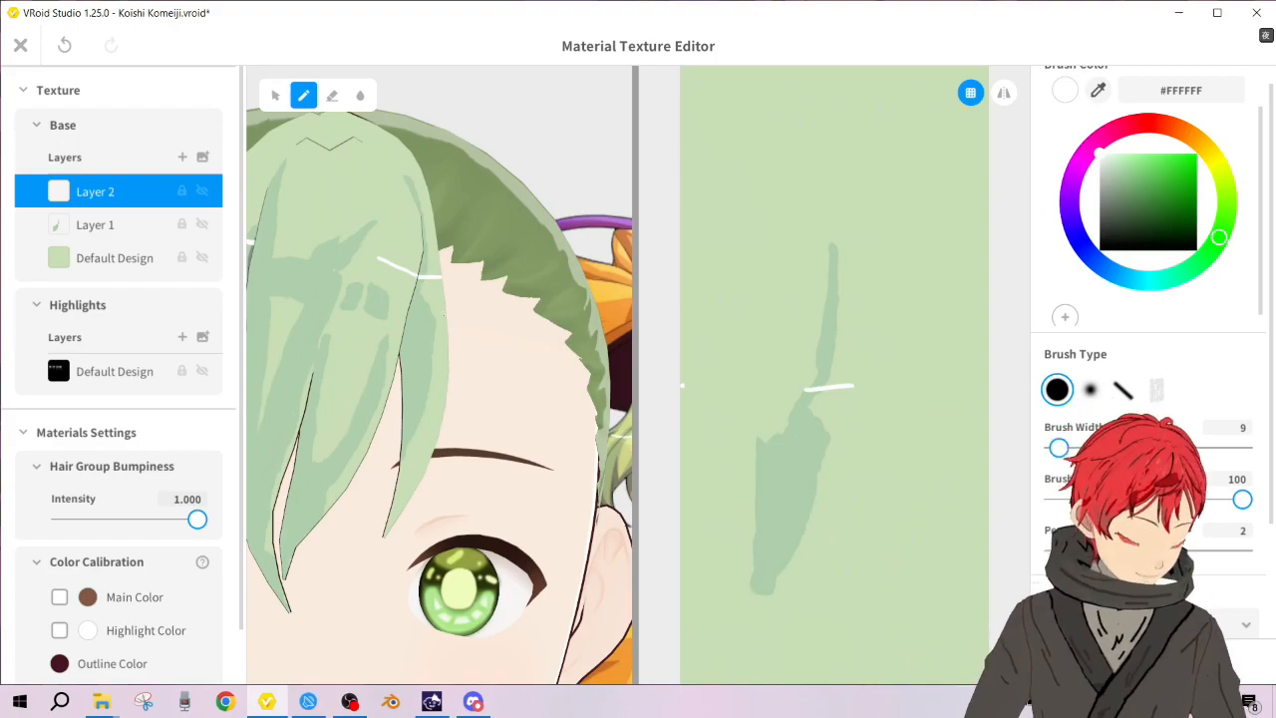
{"action": "scroll", "coordinate": [445, 315], "scroll_direction": "down", "scroll_amount": 5}
{"action": "scroll", "coordinate": [445, 318], "scroll_direction": "up", "scroll_amount": 5}
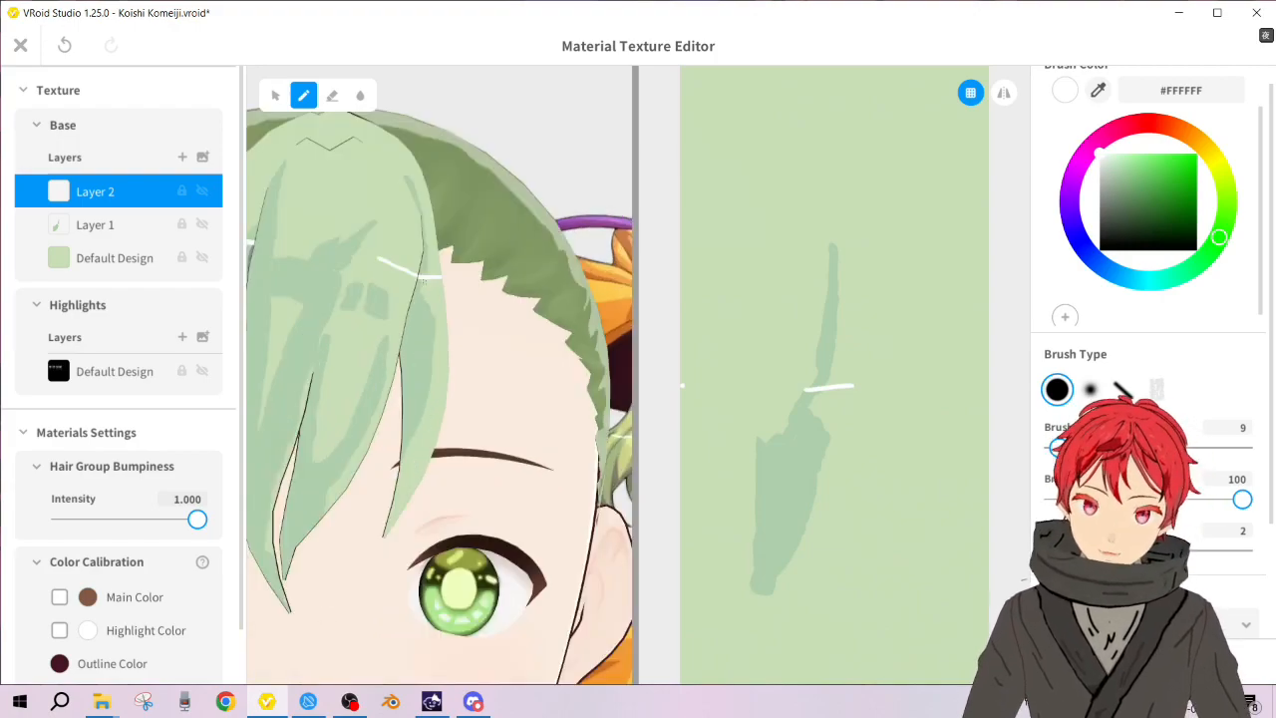
{"action": "scroll", "coordinate": [446, 319], "scroll_direction": "down", "scroll_amount": 5}
{"action": "left_click", "coordinate": [29, 46]}
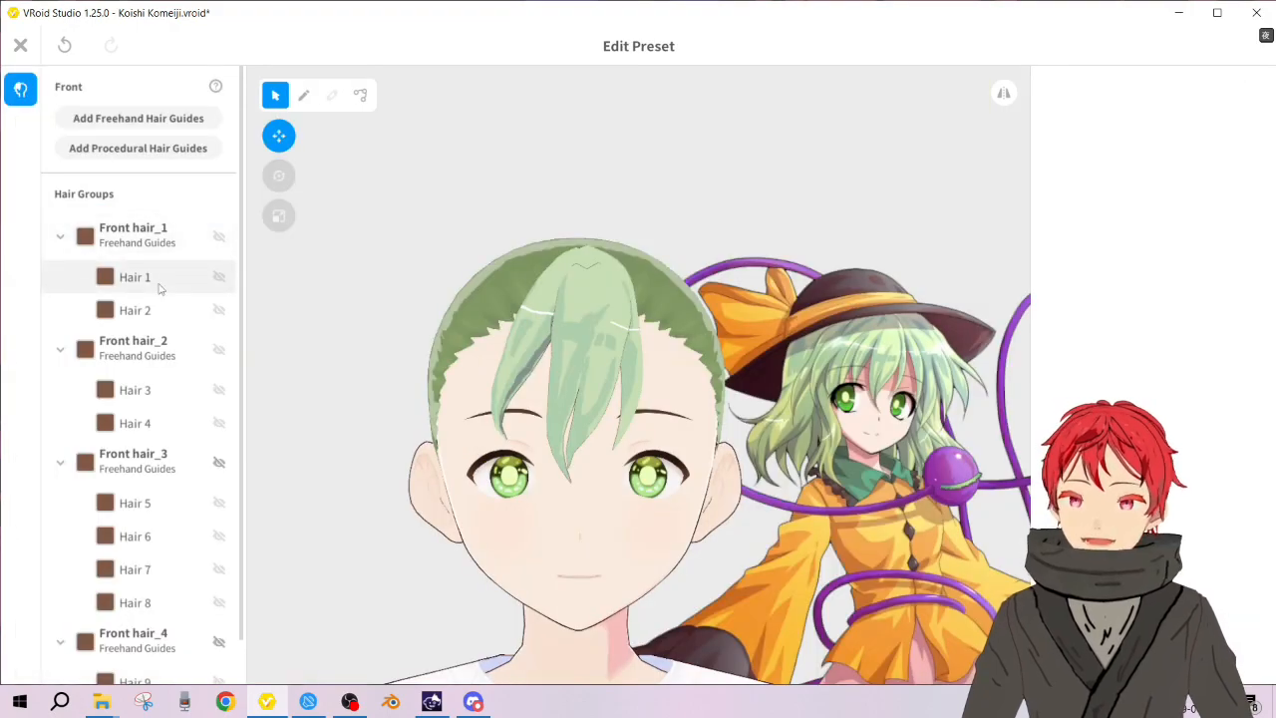
Step: Add a new layer above the highlight layer in Hair 1's front1 texture and close the texture
{"action": "left_click", "coordinate": [158, 284]}
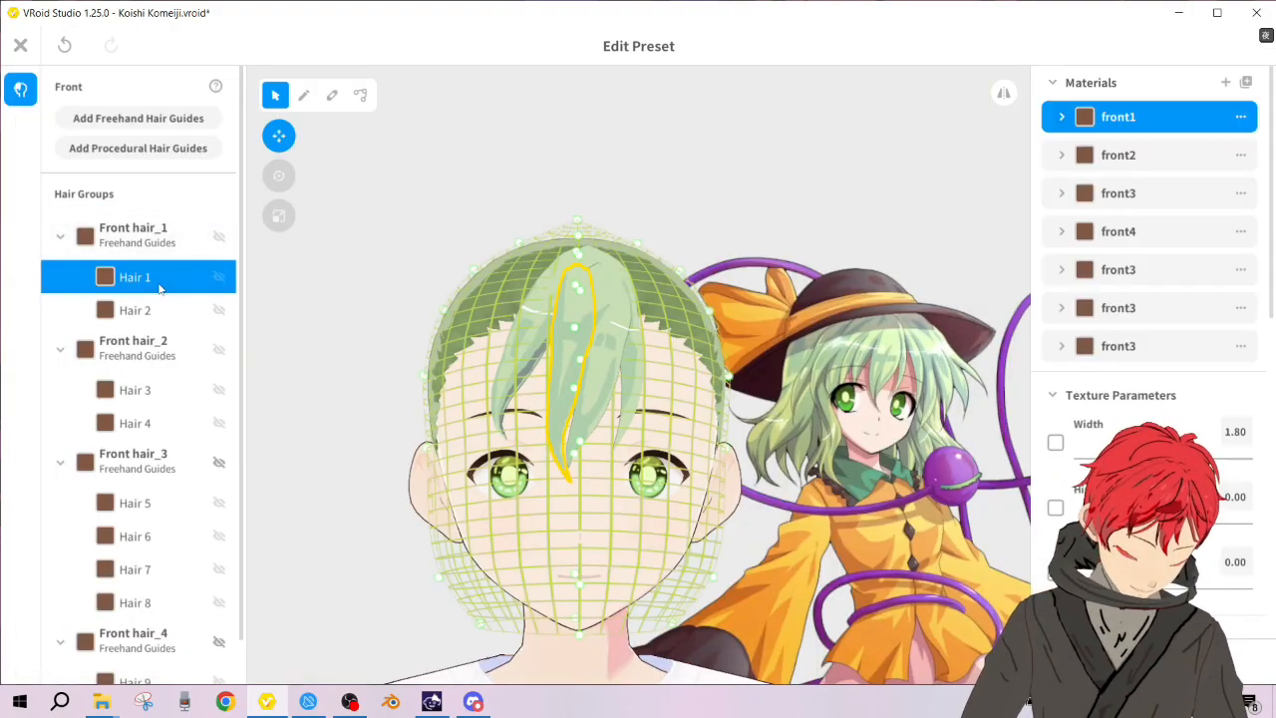
{"action": "left_click", "coordinate": [1060, 117]}
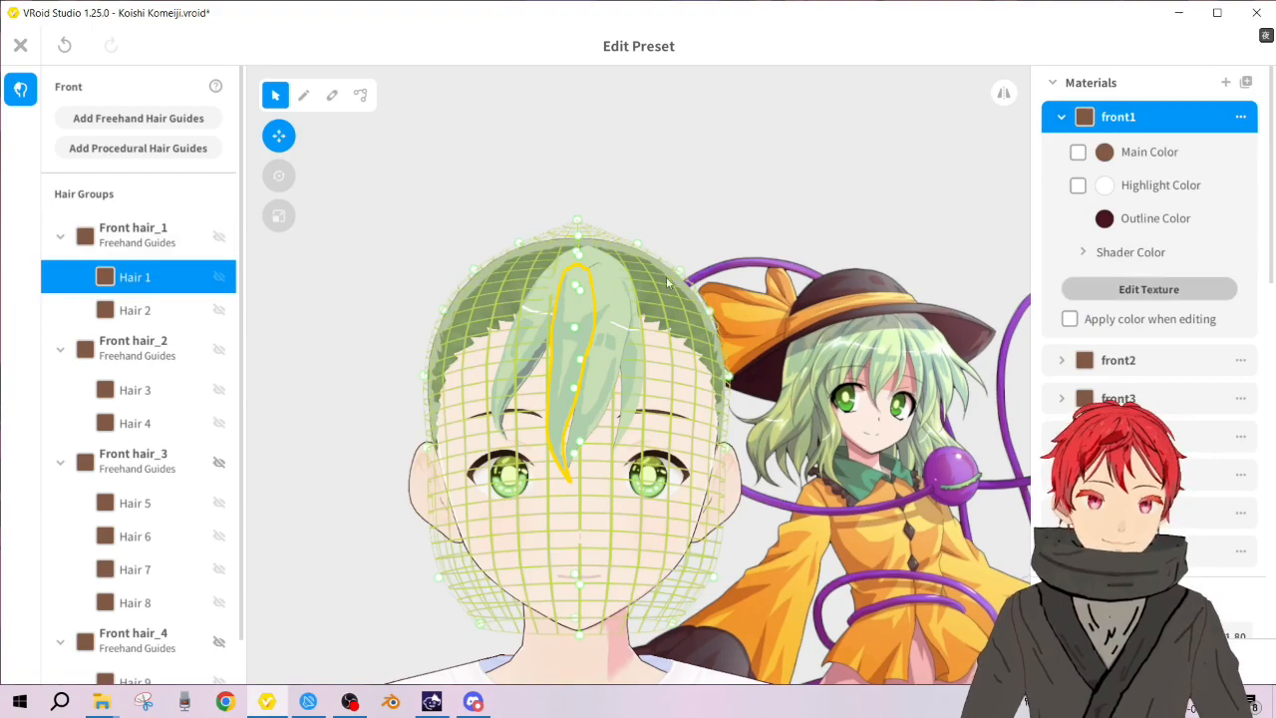
{"action": "scroll", "coordinate": [389, 267], "scroll_direction": "up", "scroll_amount": 3}
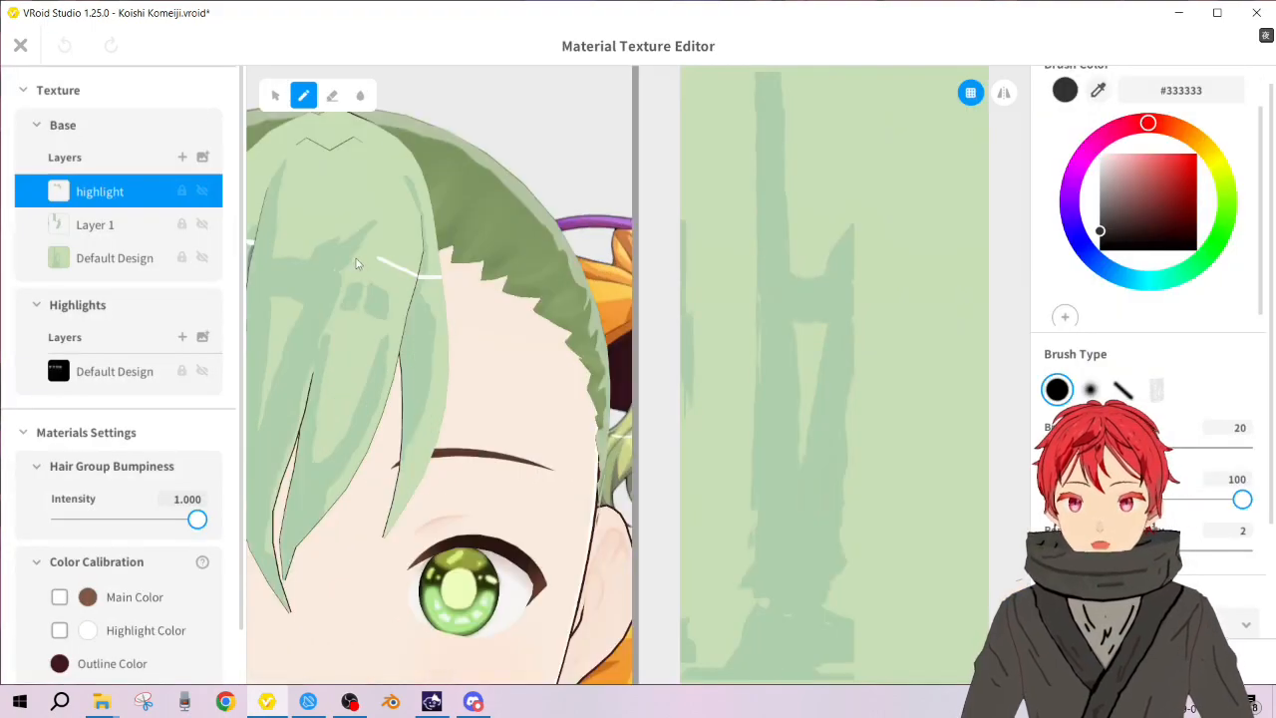
{"action": "middle_click_drag", "start_coordinate": [392, 273], "coordinate": [458, 302]}
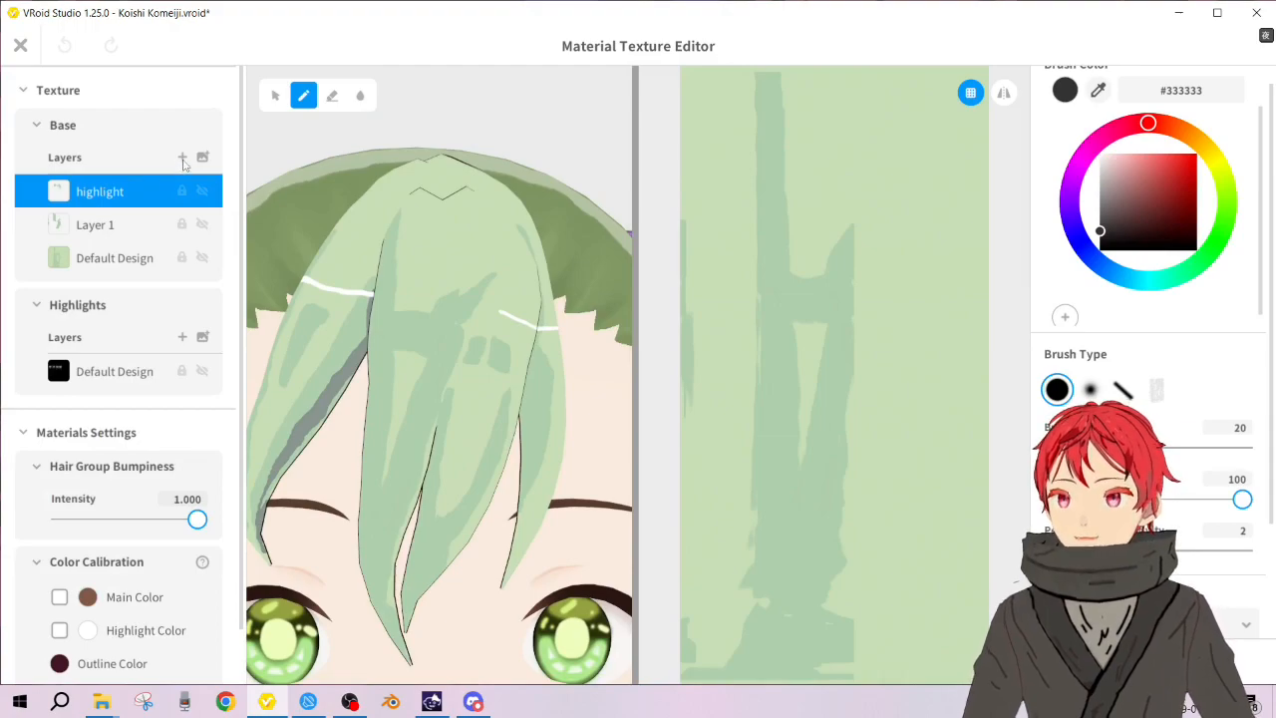
{"action": "left_click", "coordinate": [182, 159]}
{"action": "left_click", "coordinate": [1100, 155]}
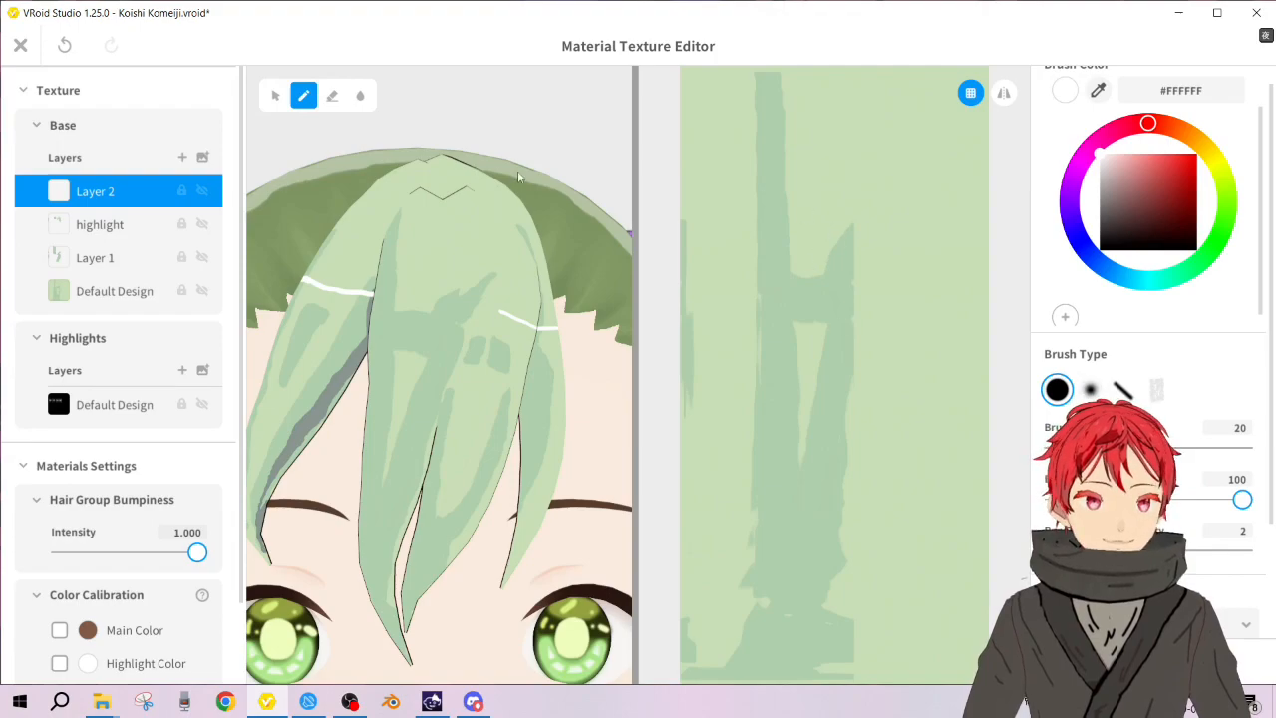
{"action": "left_click", "coordinate": [20, 47]}
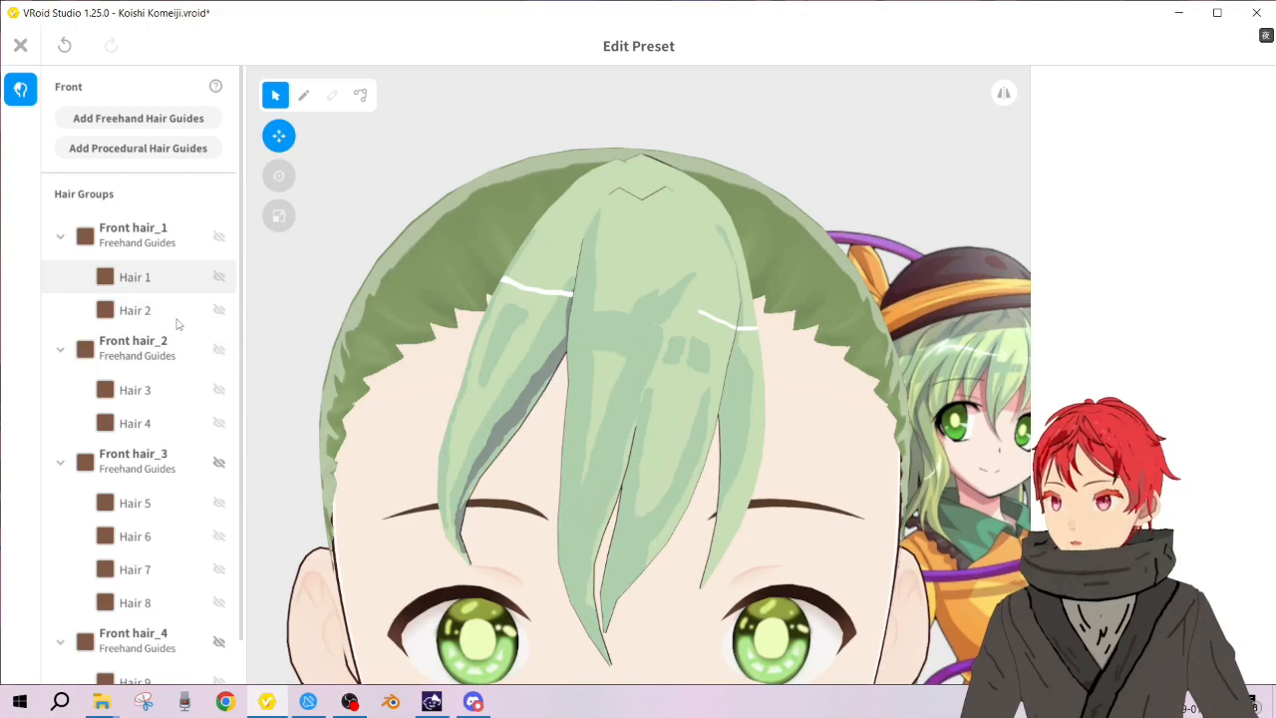
Step: Reopen Hair 1's front1 texture and set the brush color to white #FFFFFF
{"action": "left_click", "coordinate": [44, 284]}
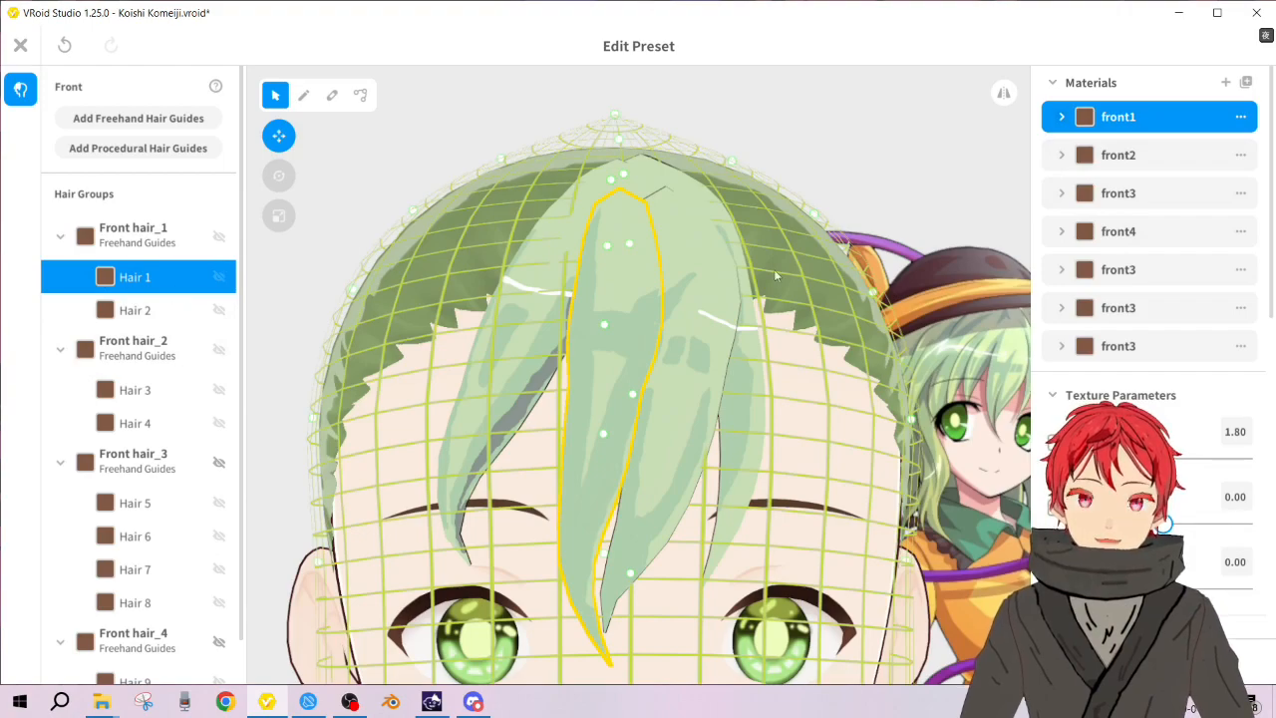
{"action": "left_click", "coordinate": [1062, 116]}
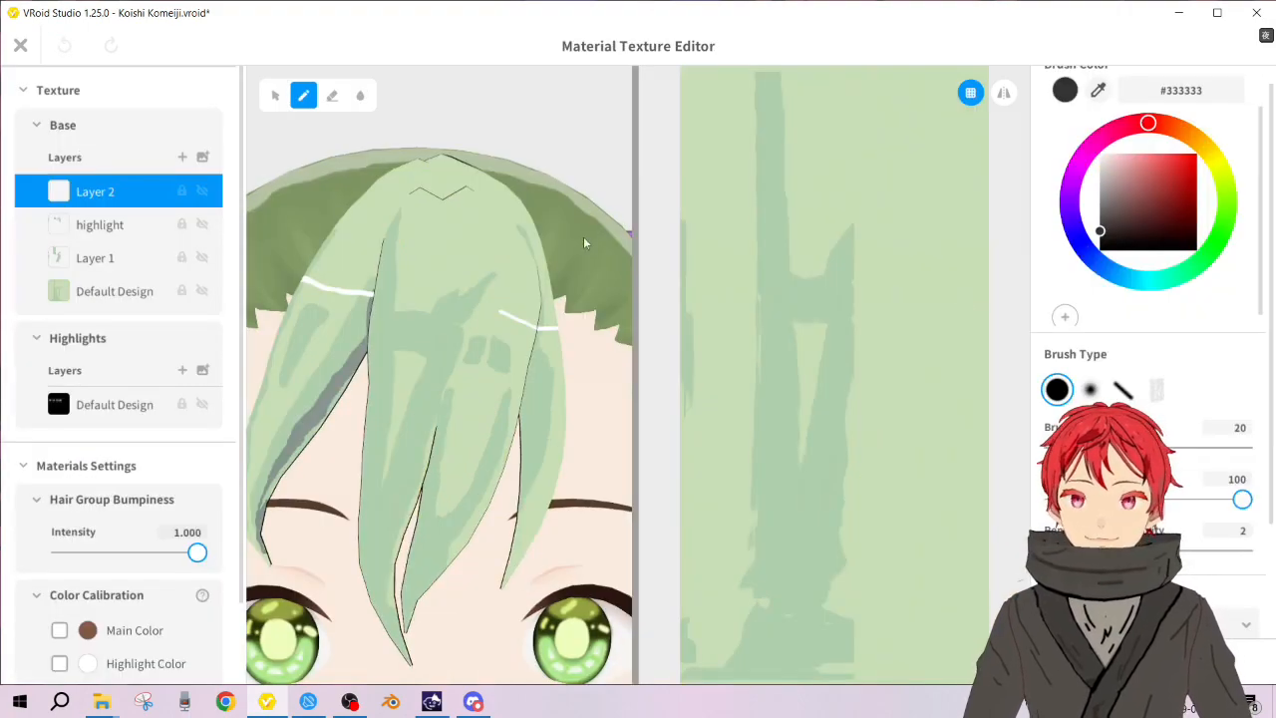
{"action": "left_click_drag", "start_coordinate": [1130, 189], "coordinate": [1098, 153]}
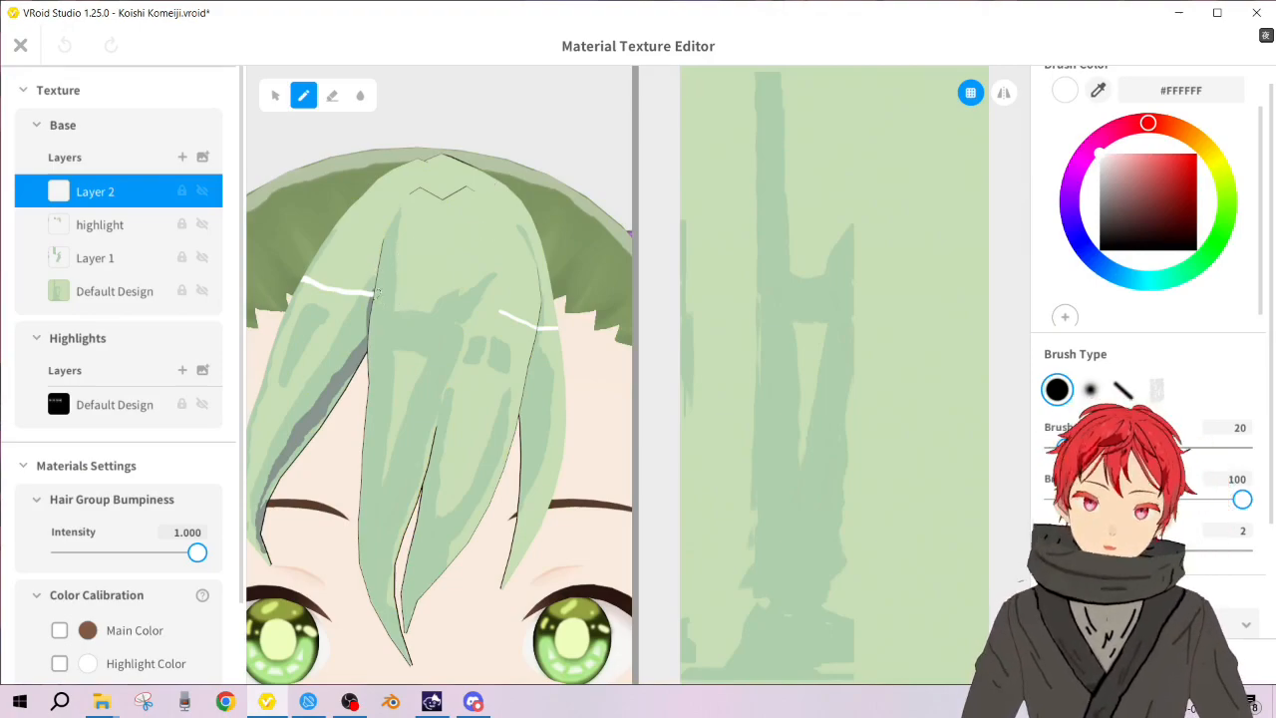
{"action": "left_click_drag", "start_coordinate": [377, 291], "coordinate": [397, 295]}
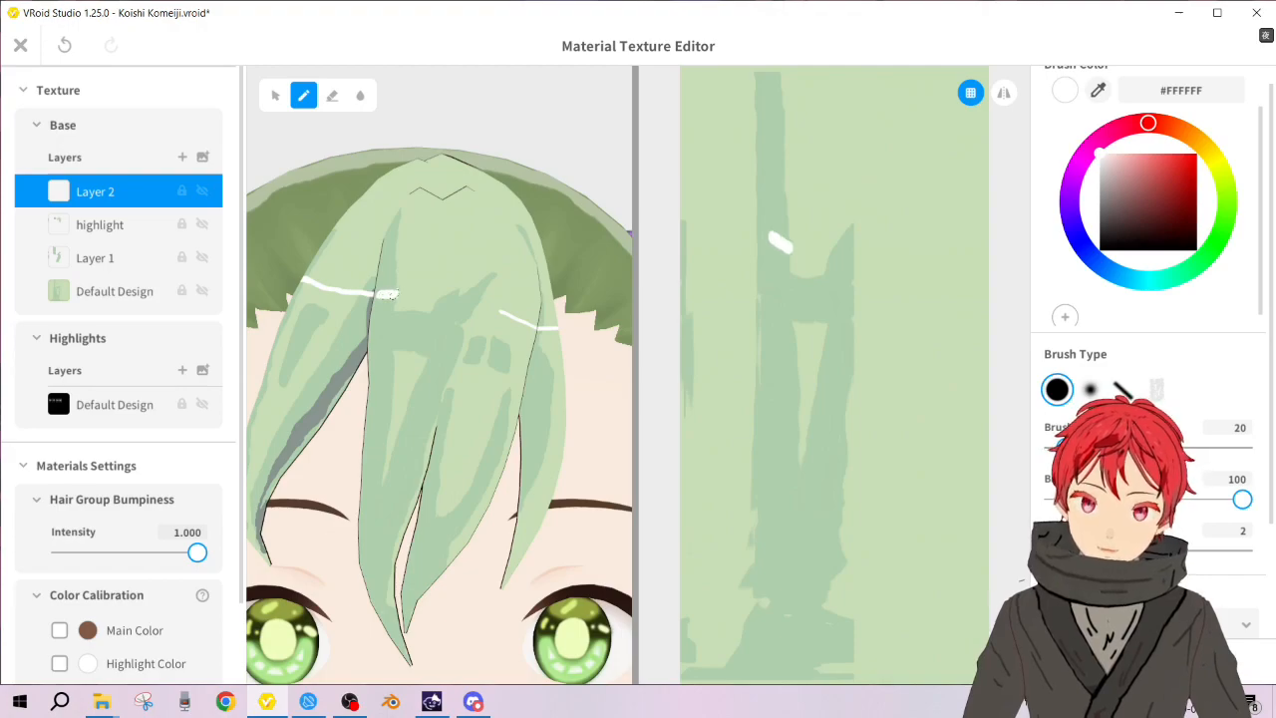
{"action": "key", "text": "ctrl+z"}
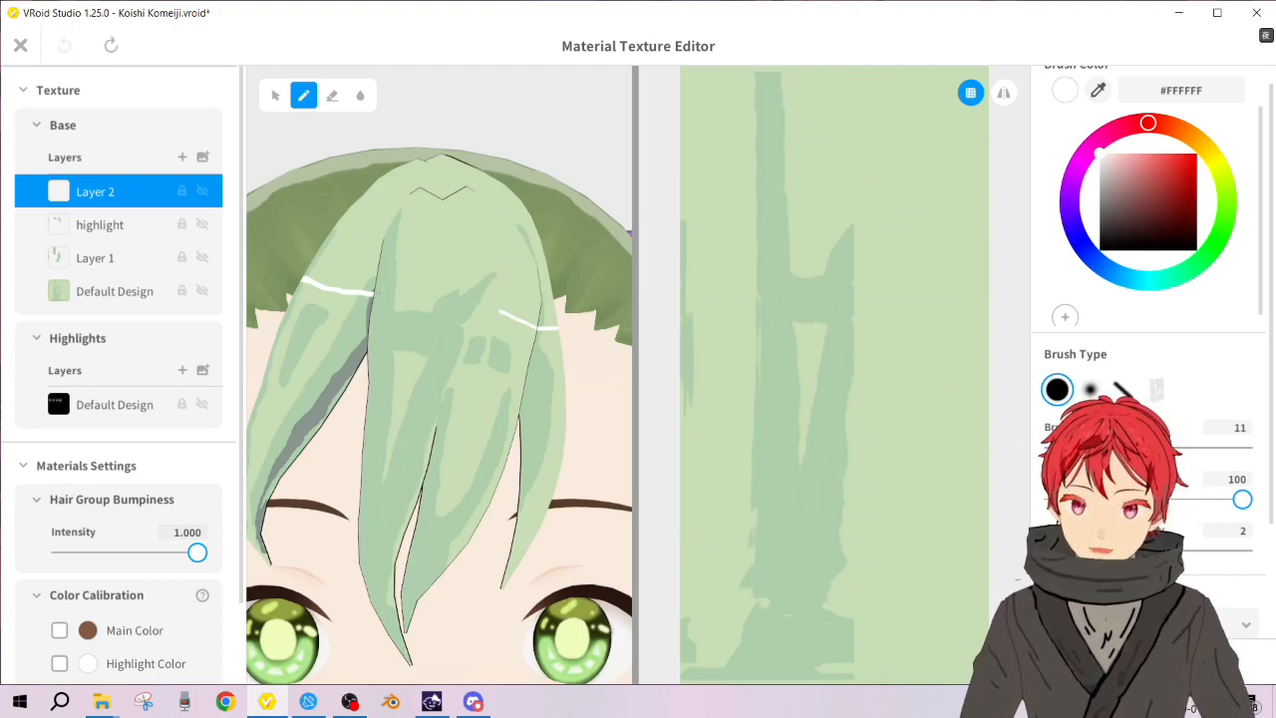
{"action": "key", "text": "ctrl+y"}
{"action": "key", "text": "ctrl+z"}
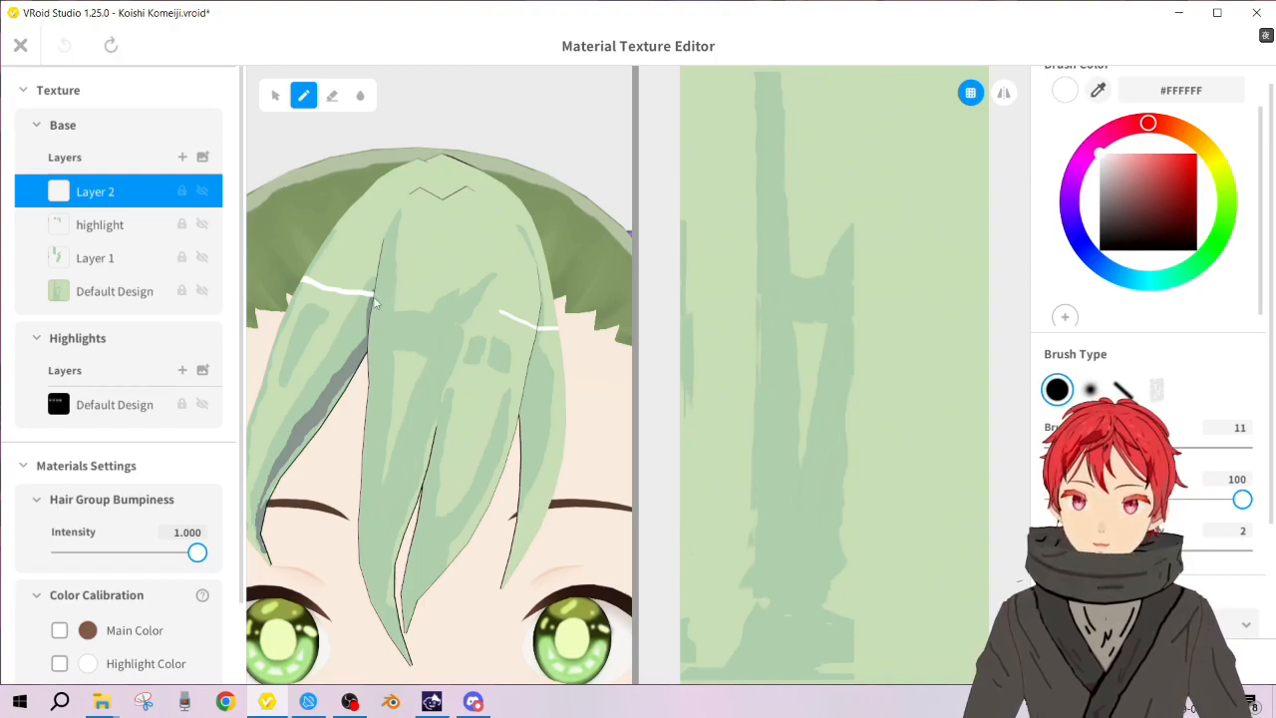
{"action": "left_click_drag", "start_coordinate": [770, 237], "coordinate": [800, 251]}
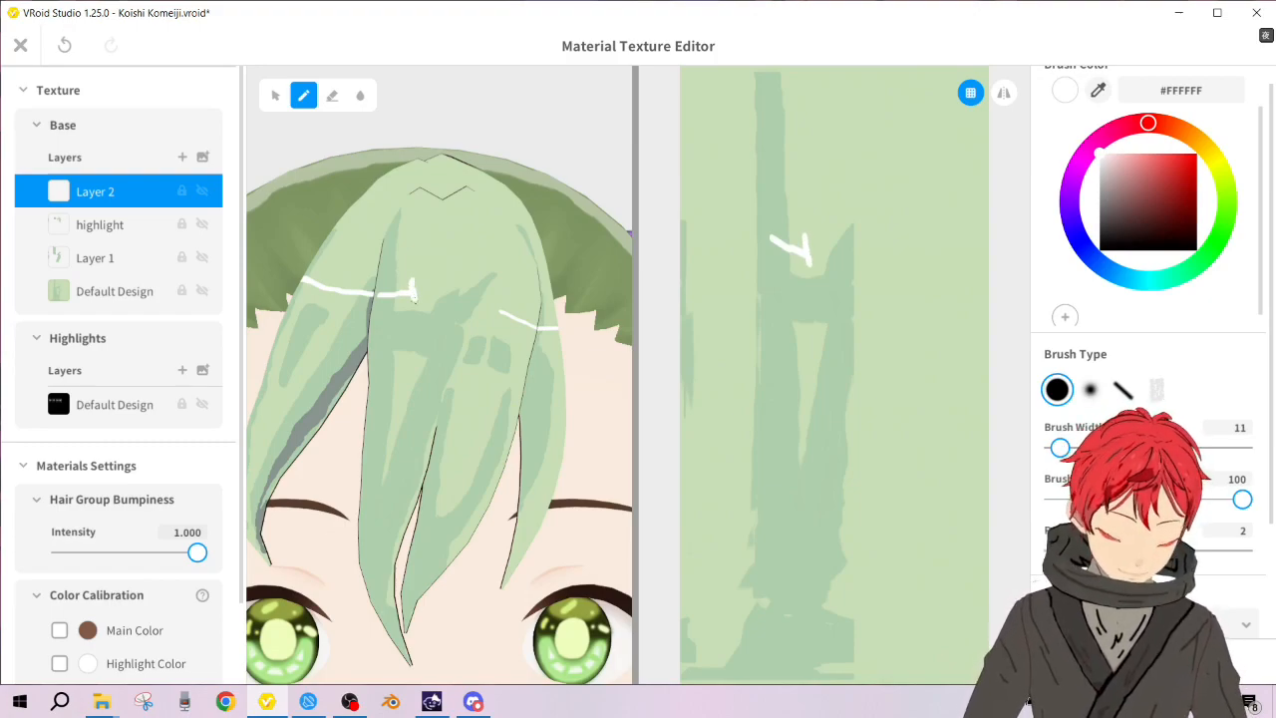
{"action": "key", "text": "ctrl+z"}
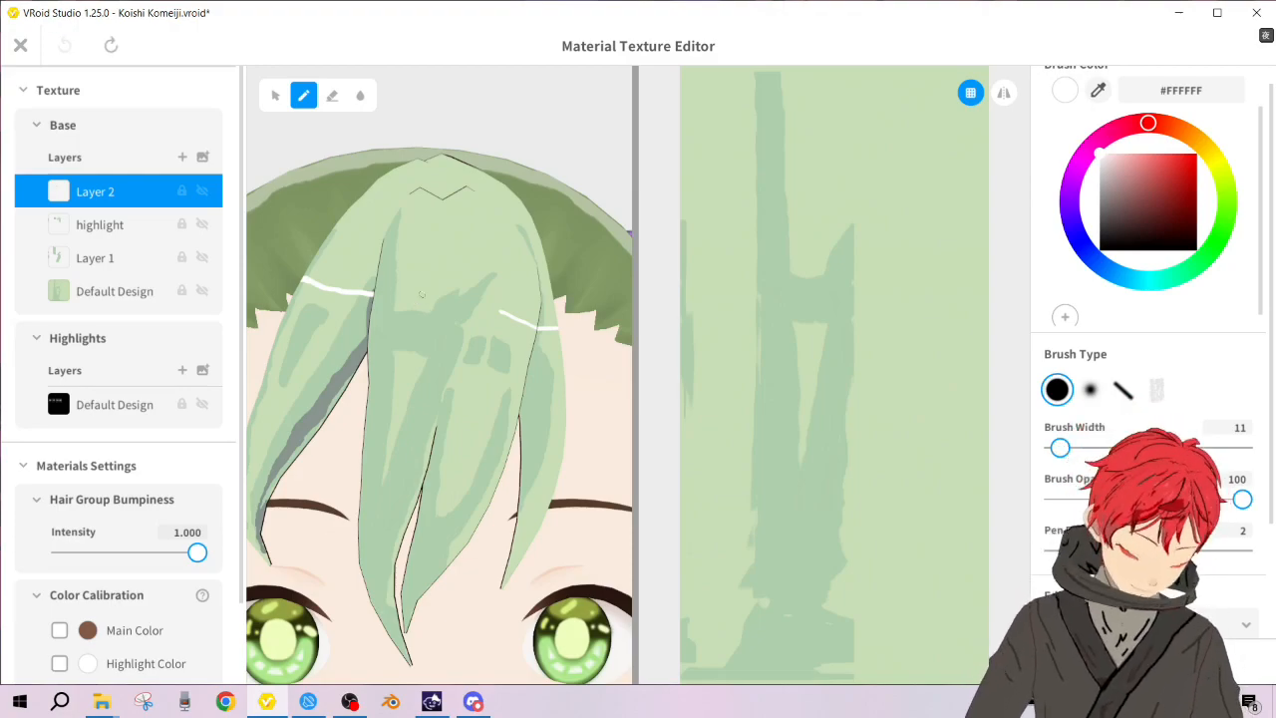
Step: Paint a short vertical white tick on Hair 1 with brush width 11, join it to the neighbouring strand's highlight line, and close the texture
{"action": "left_click_drag", "start_coordinate": [427, 285], "coordinate": [427, 297]}
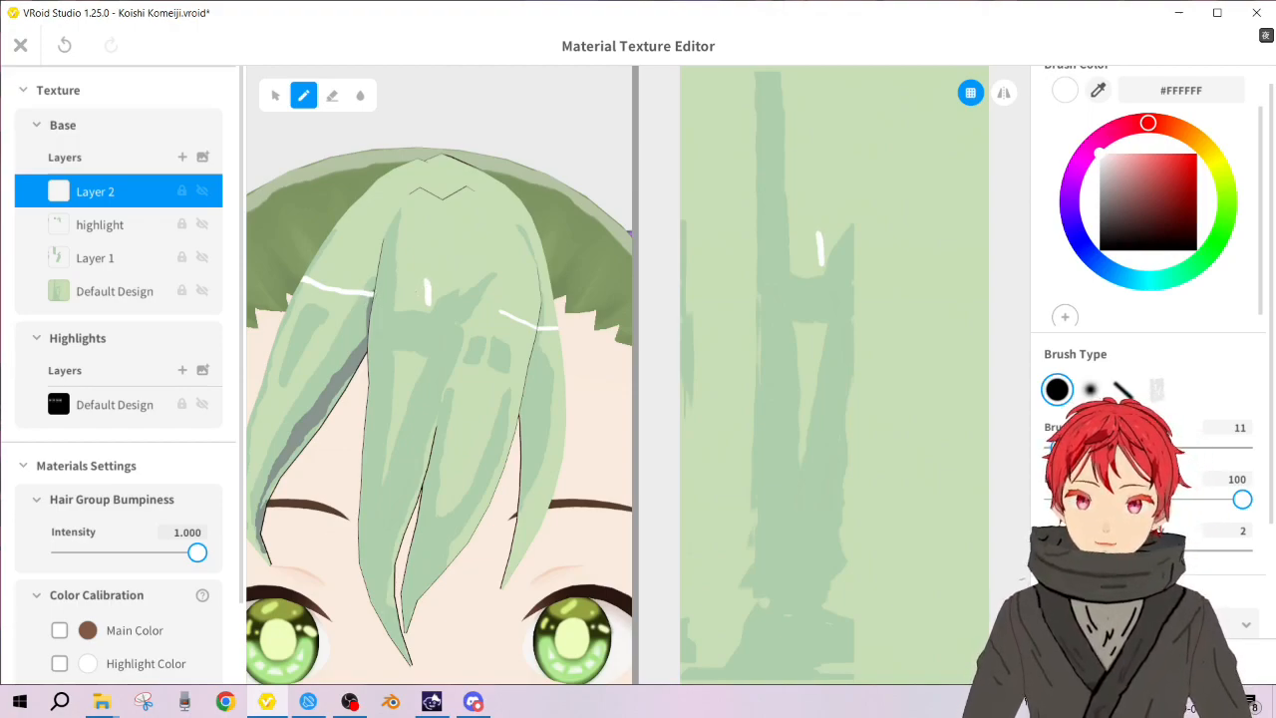
{"action": "left_click_drag", "start_coordinate": [374, 292], "coordinate": [415, 293]}
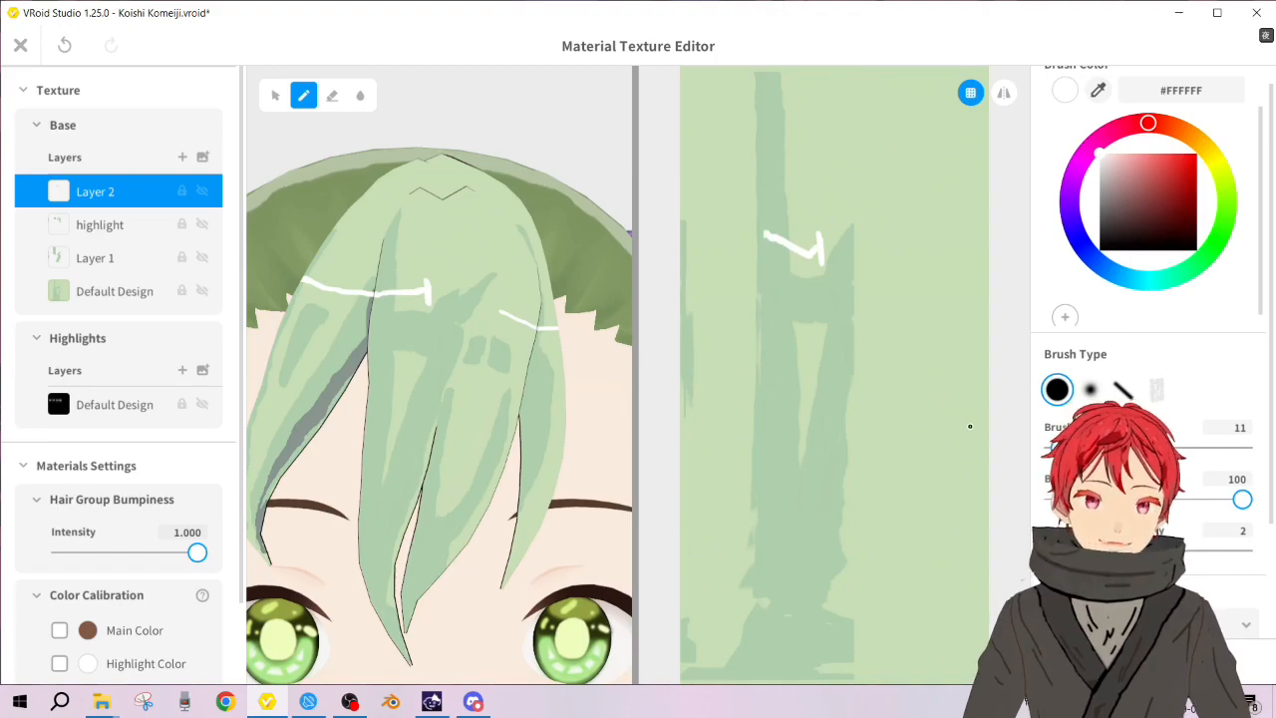
{"action": "scroll", "coordinate": [373, 314], "scroll_direction": "down", "scroll_amount": 5}
{"action": "scroll", "coordinate": [372, 314], "scroll_direction": "up", "scroll_amount": 5}
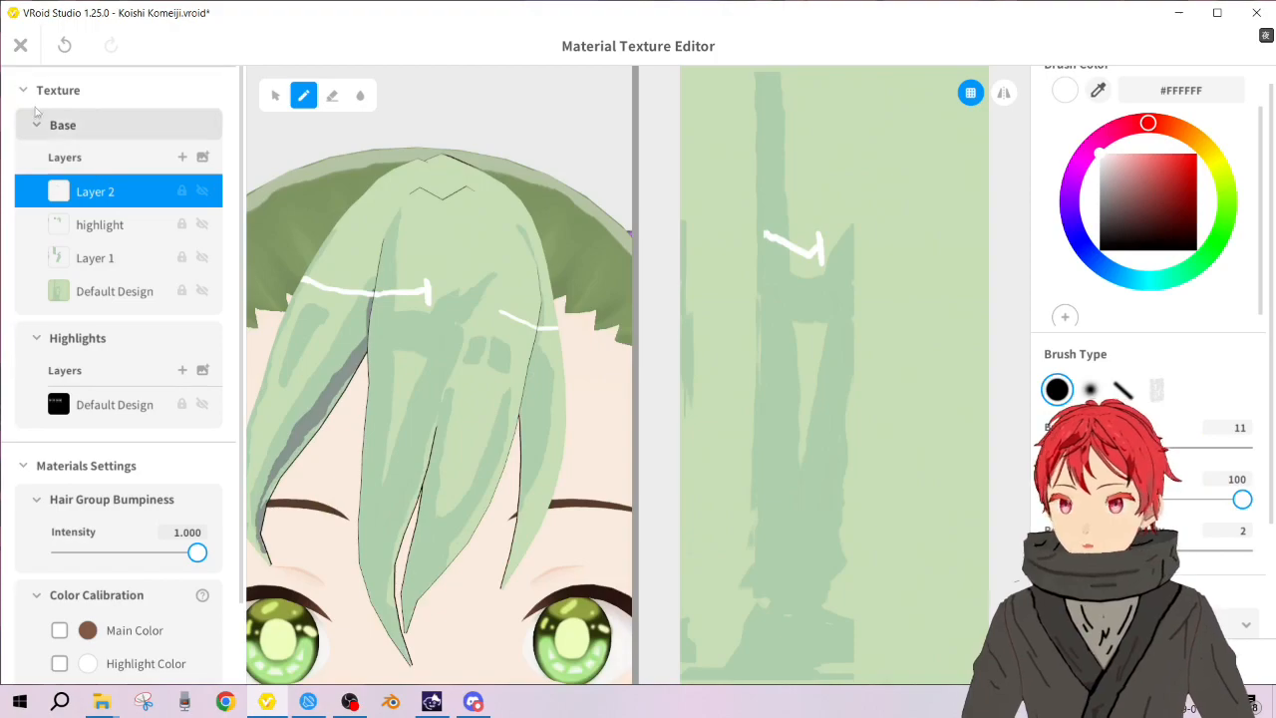
{"action": "left_click", "coordinate": [20, 46]}
Step: Make the Front hair_3 group visible
{"action": "scroll", "coordinate": [284, 420], "scroll_direction": "down", "scroll_amount": 3}
{"action": "scroll", "coordinate": [651, 264], "scroll_direction": "up", "scroll_amount": 3}
{"action": "scroll", "coordinate": [142, 479], "scroll_direction": "down", "scroll_amount": 1}
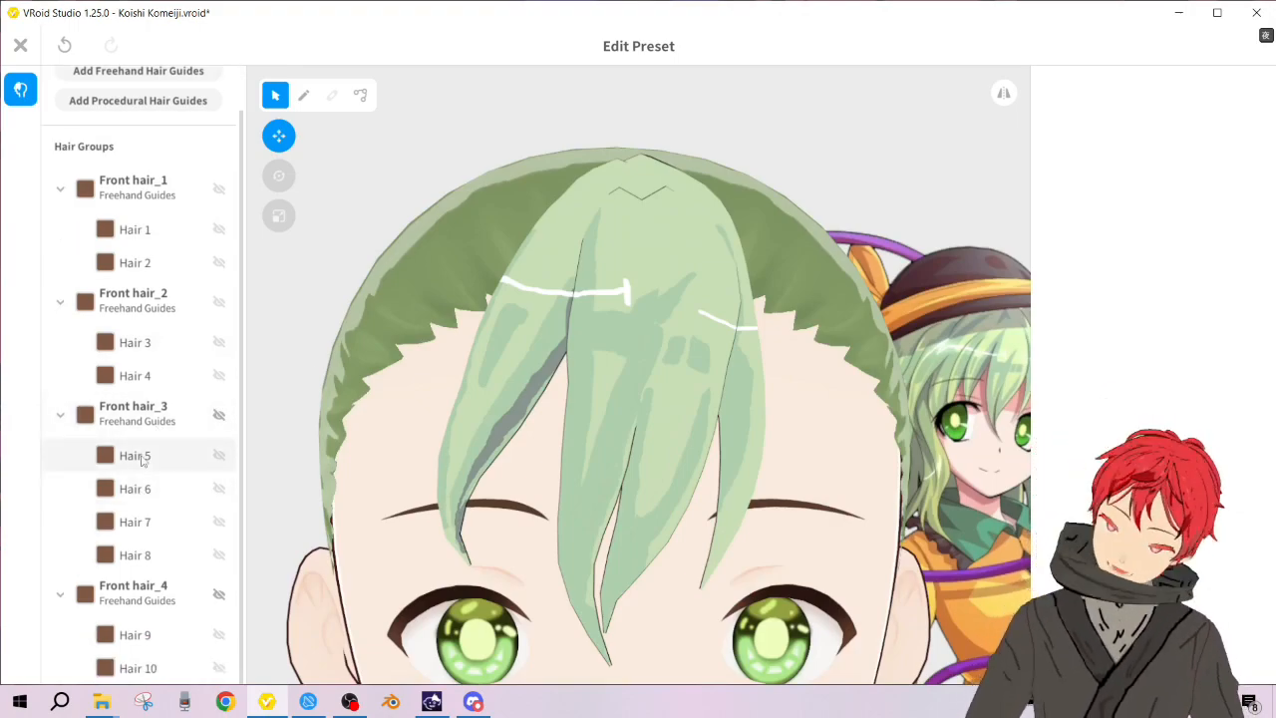
{"action": "left_click", "coordinate": [218, 309]}
{"action": "left_click", "coordinate": [218, 305]}
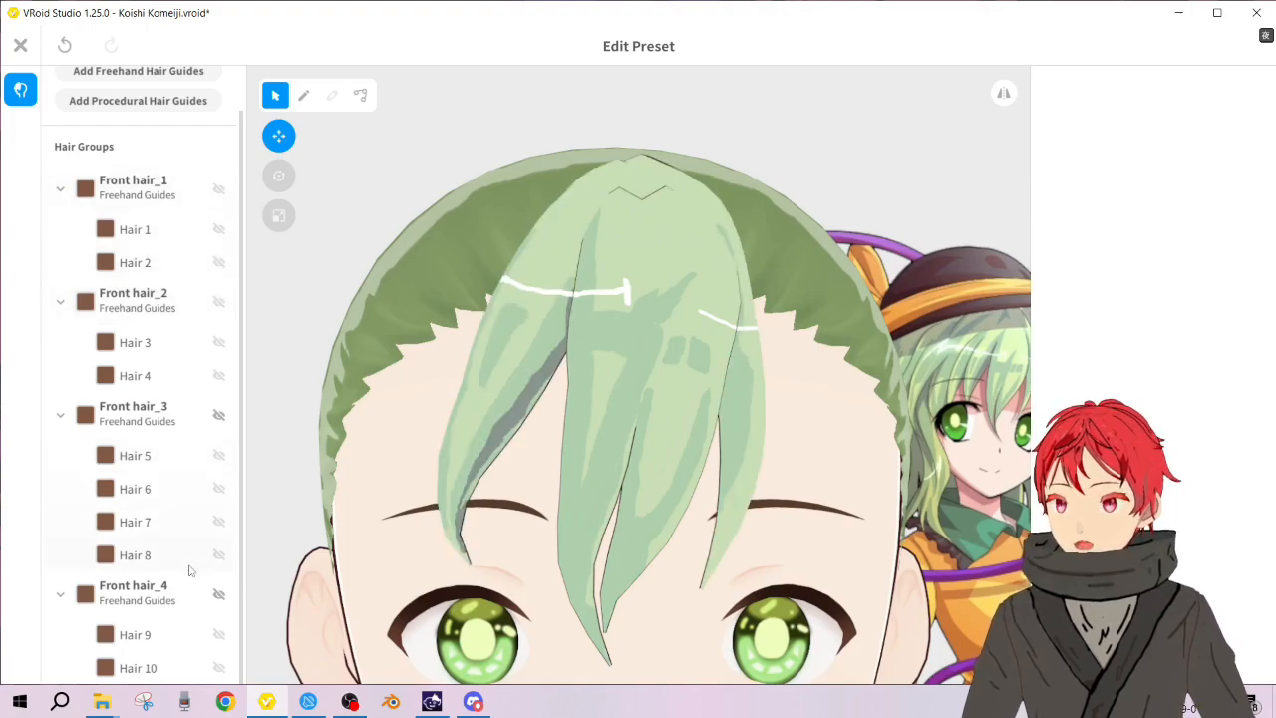
{"action": "left_click", "coordinate": [219, 416]}
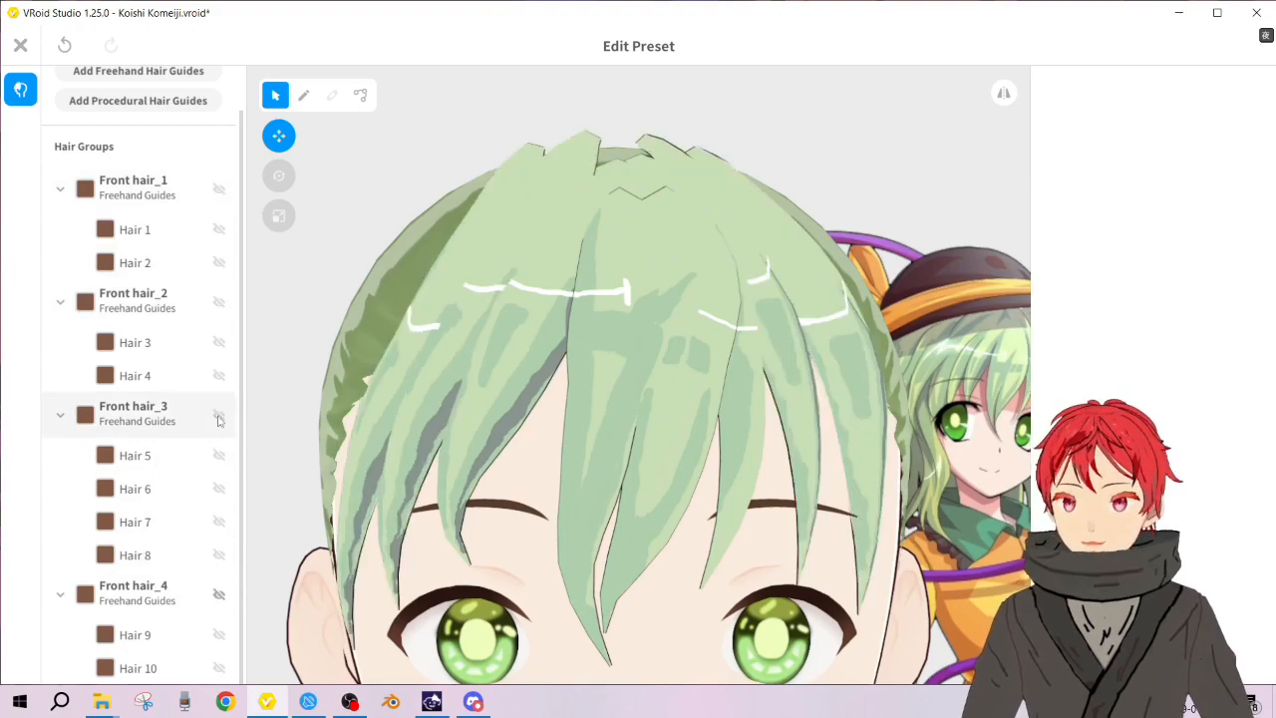
Step: Select Hair 5 and assign it the front3 material listed directly below front4
{"action": "left_click", "coordinate": [157, 463]}
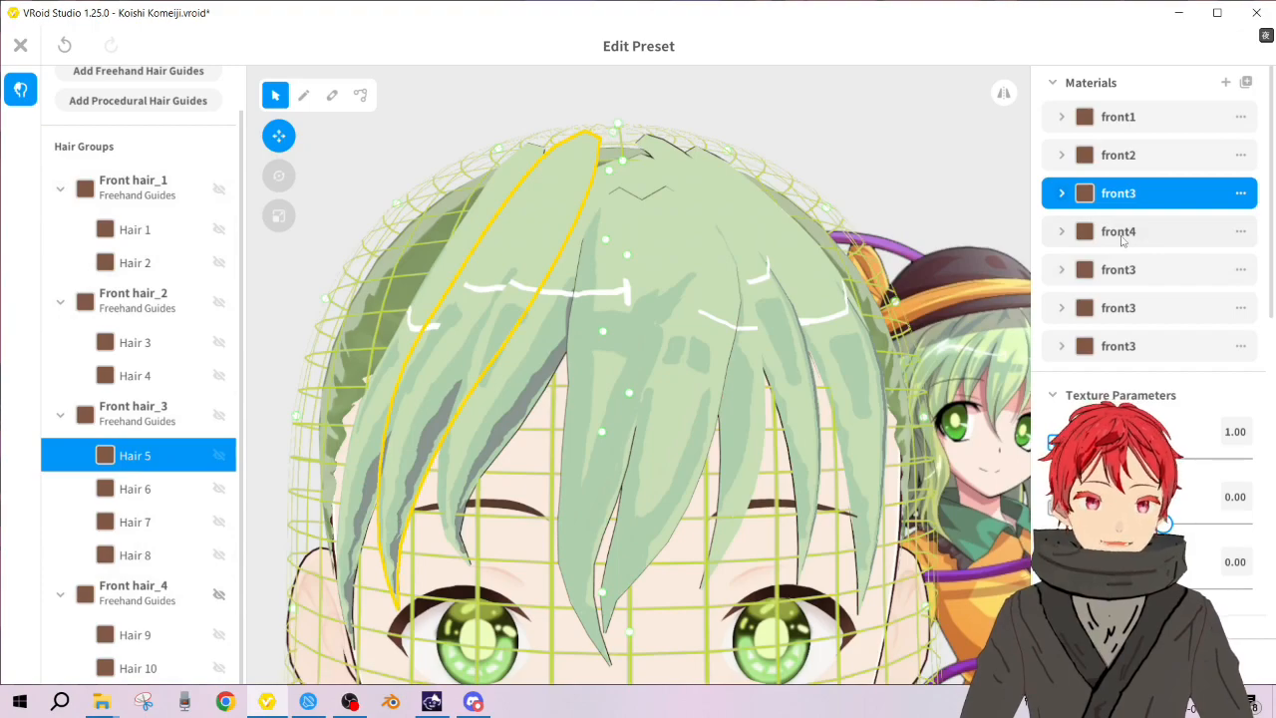
{"action": "left_click", "coordinate": [1151, 275]}
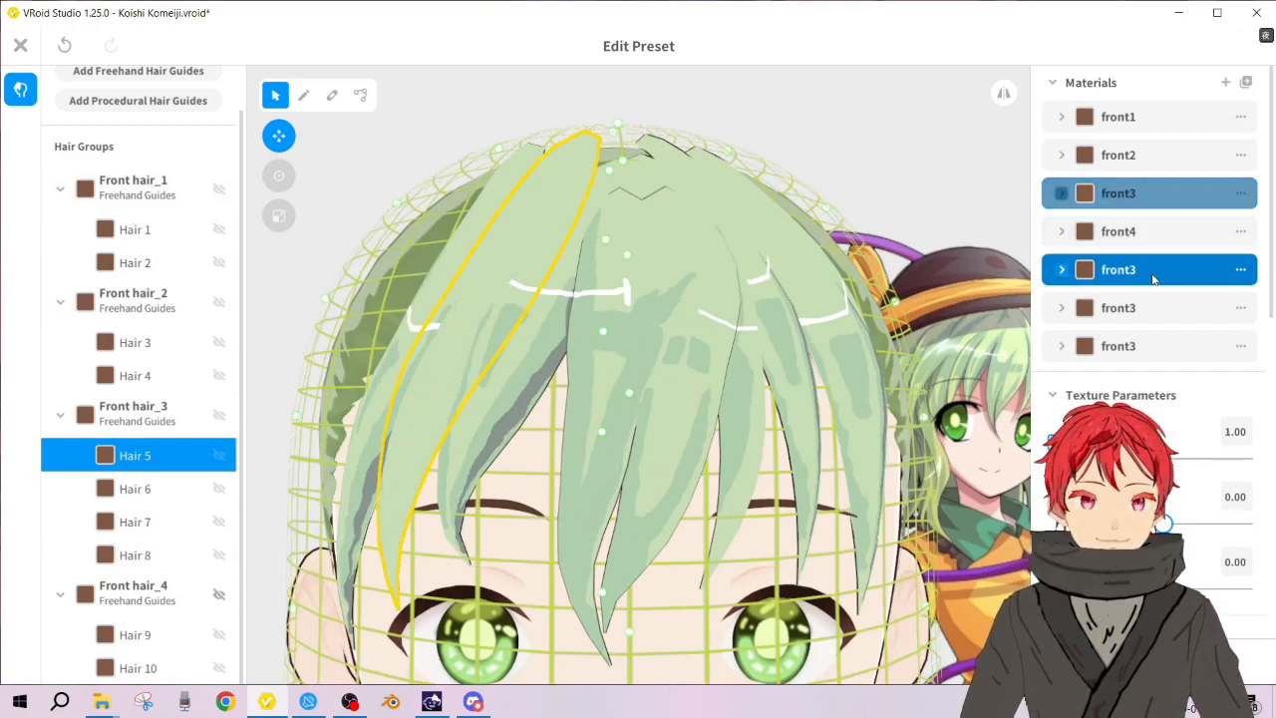
Step: Rename Hair 5's material as front5 and the material directly below it as front6
{"action": "scroll", "coordinate": [630, 325], "scroll_direction": "down", "scroll_amount": 4}
{"action": "scroll", "coordinate": [625, 324], "scroll_direction": "up", "scroll_amount": 1}
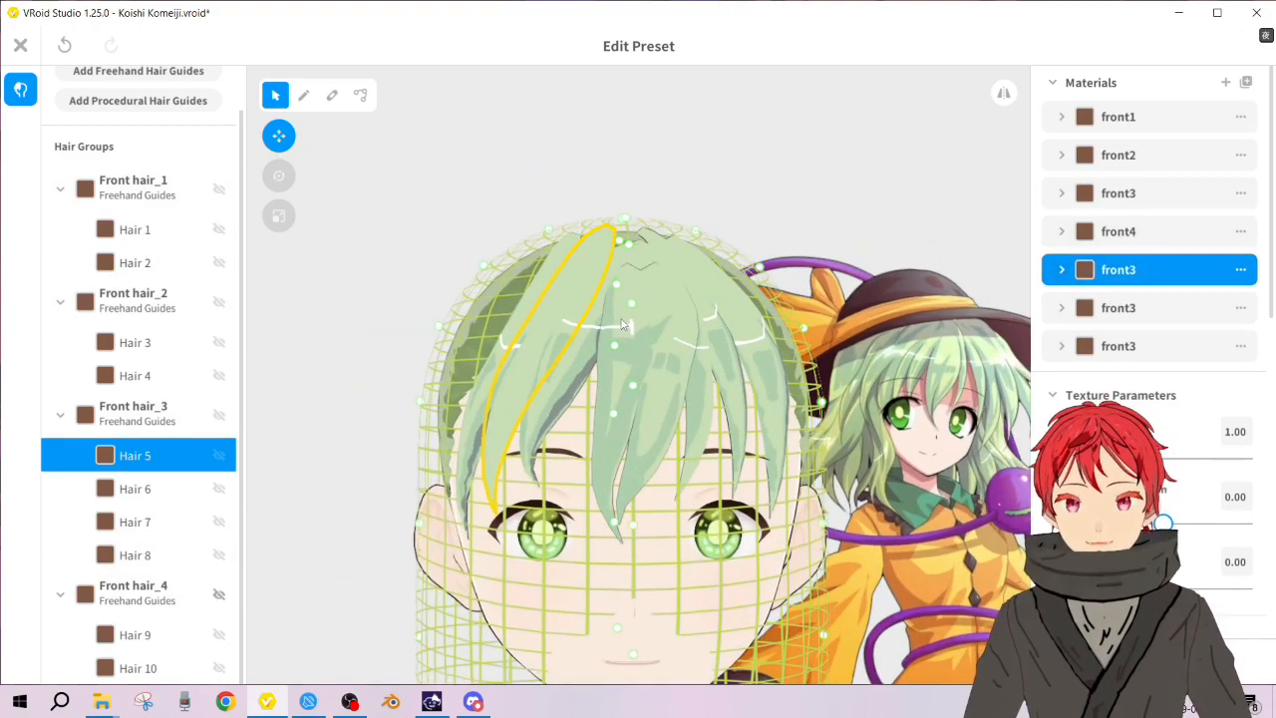
{"action": "left_click", "coordinate": [1239, 269]}
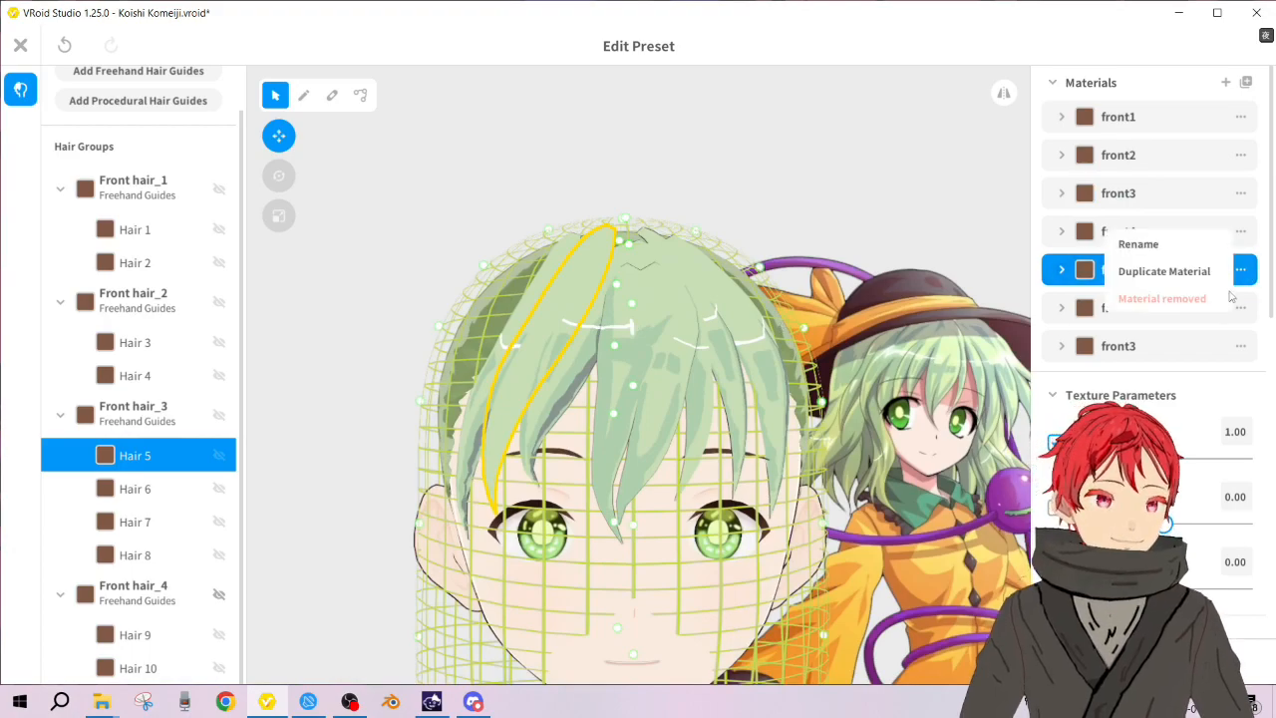
{"action": "left_click", "coordinate": [1171, 241]}
{"action": "left_click", "coordinate": [671, 332]}
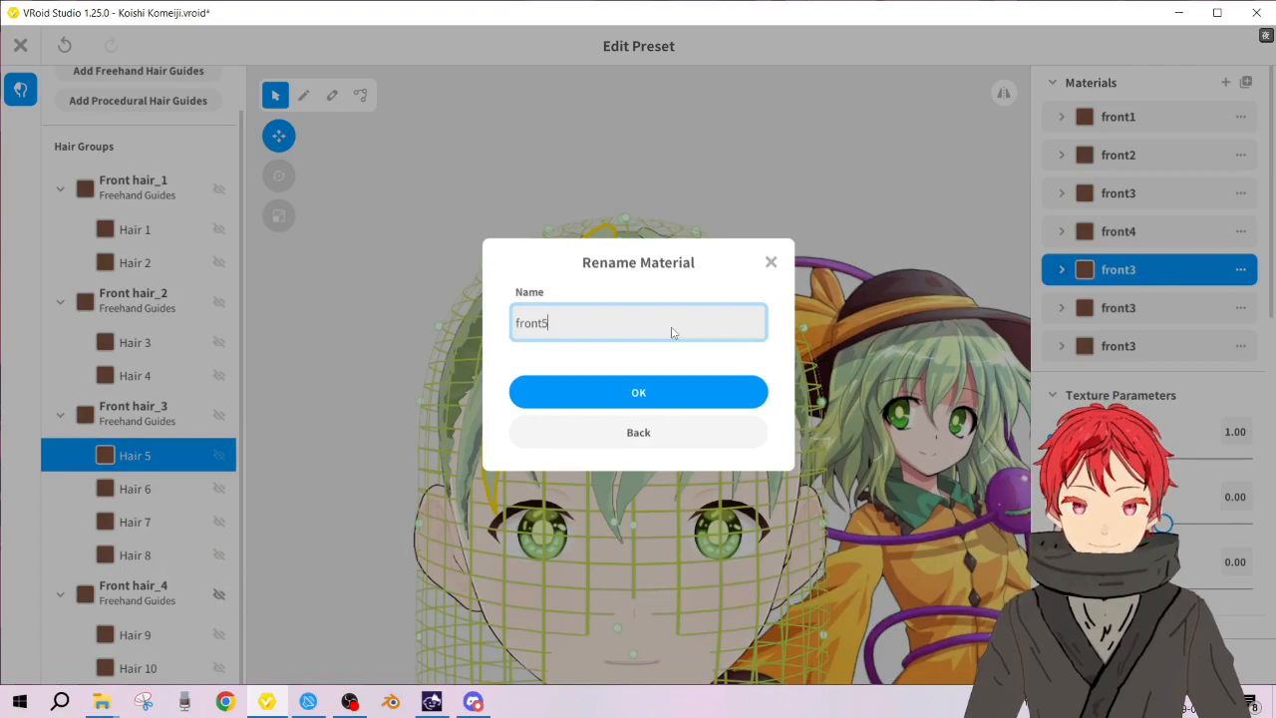
{"action": "left_click", "coordinate": [690, 390]}
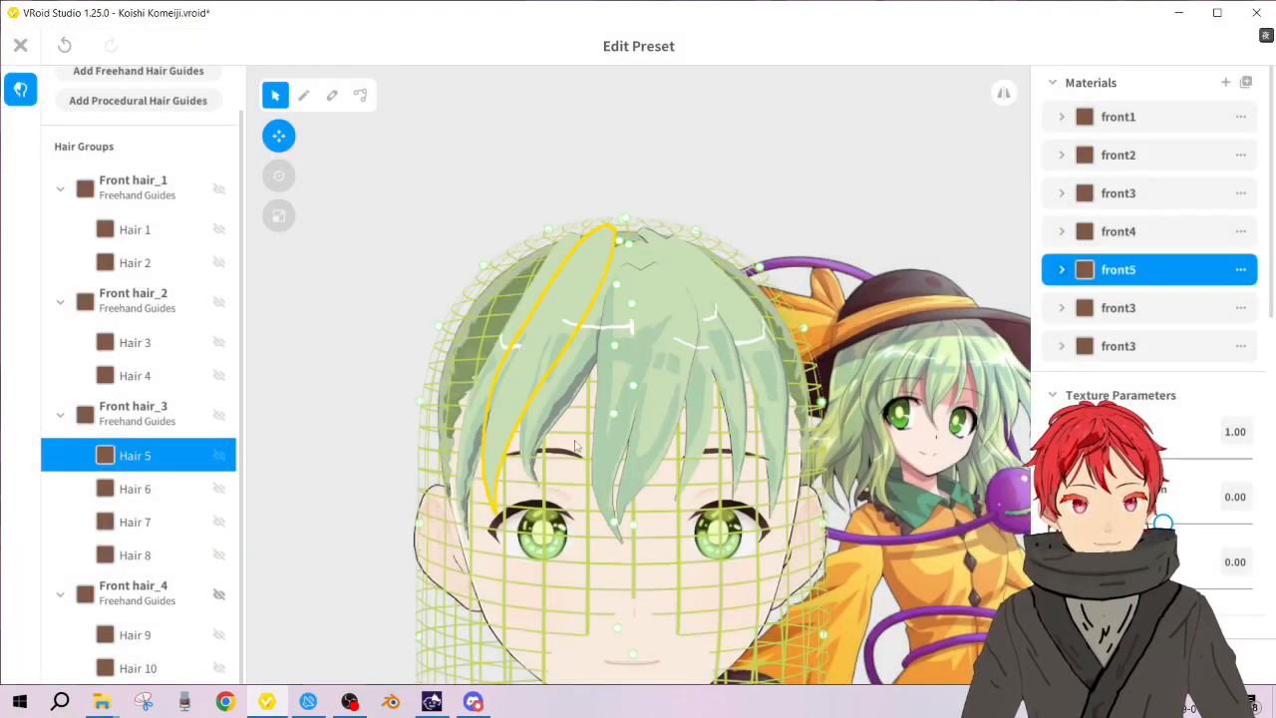
{"action": "left_click", "coordinate": [1241, 308]}
{"action": "left_click", "coordinate": [1156, 275]}
{"action": "double_click", "coordinate": [695, 336]}
{"action": "left_click", "coordinate": [694, 336]}
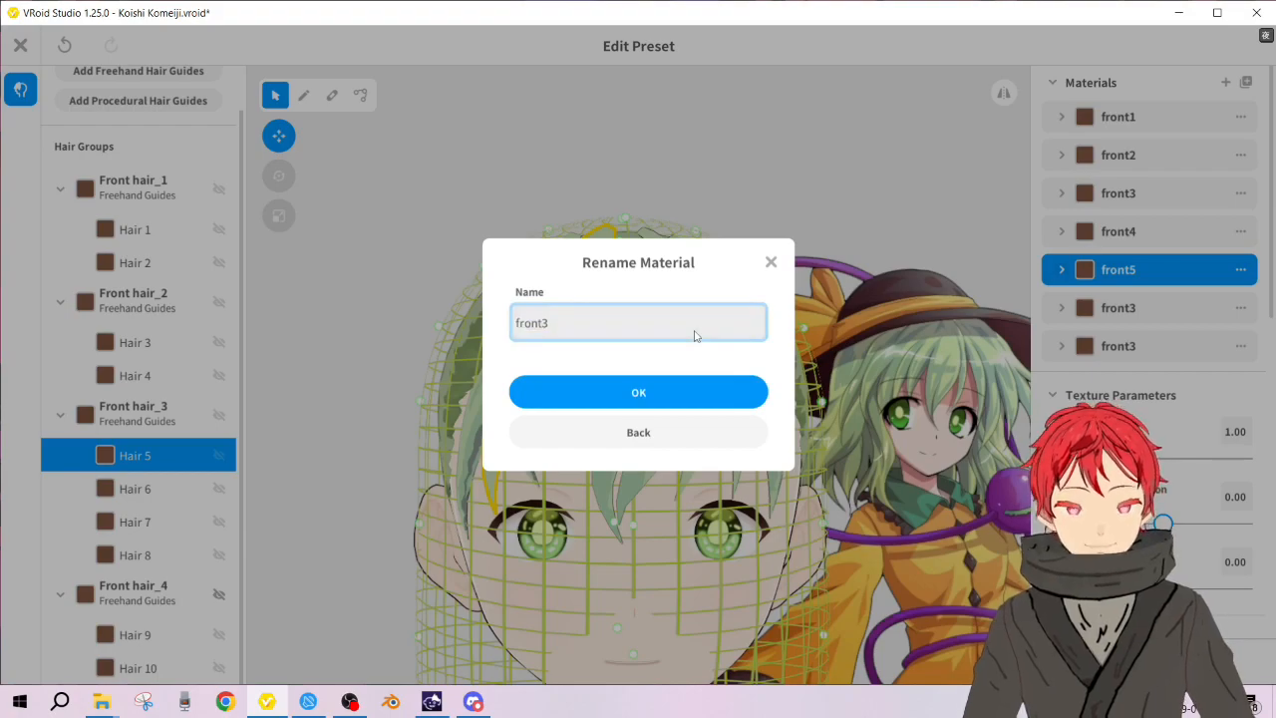
{"action": "left_click", "coordinate": [666, 390]}
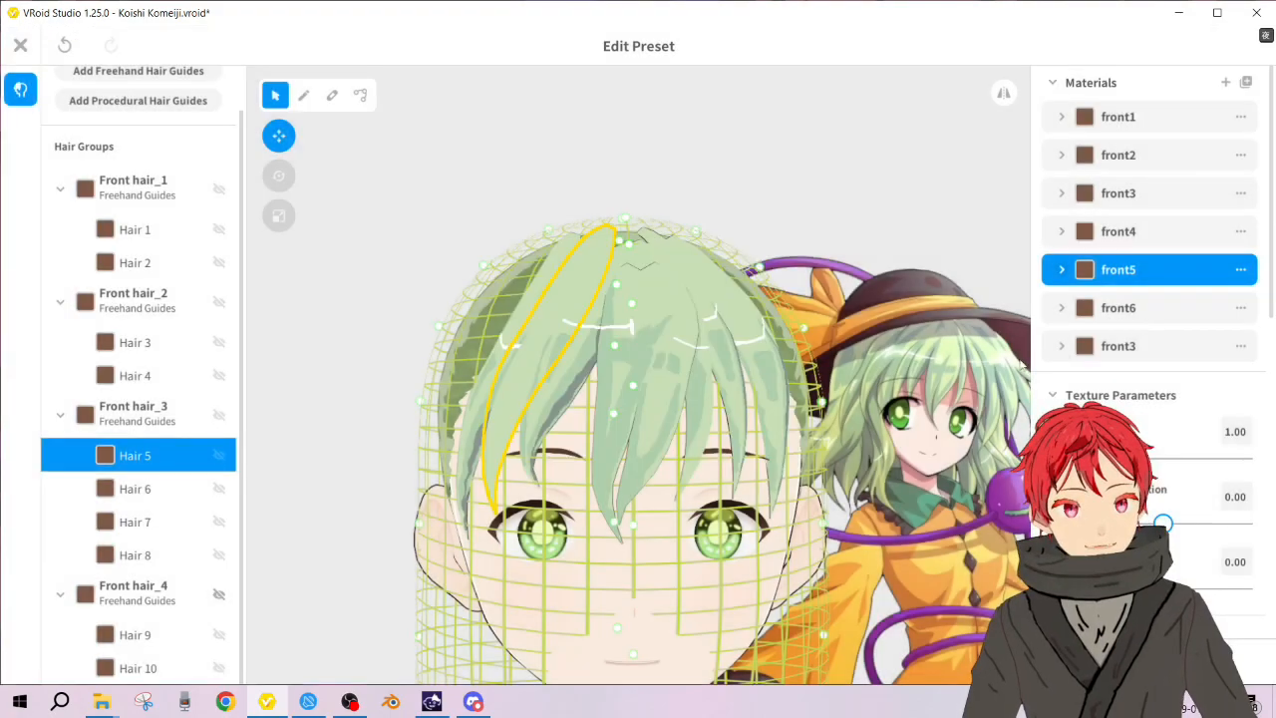
Step: Duplicate the last front3 material three times to extend the material list
{"action": "left_click", "coordinate": [1238, 347]}
{"action": "left_click", "coordinate": [1178, 352]}
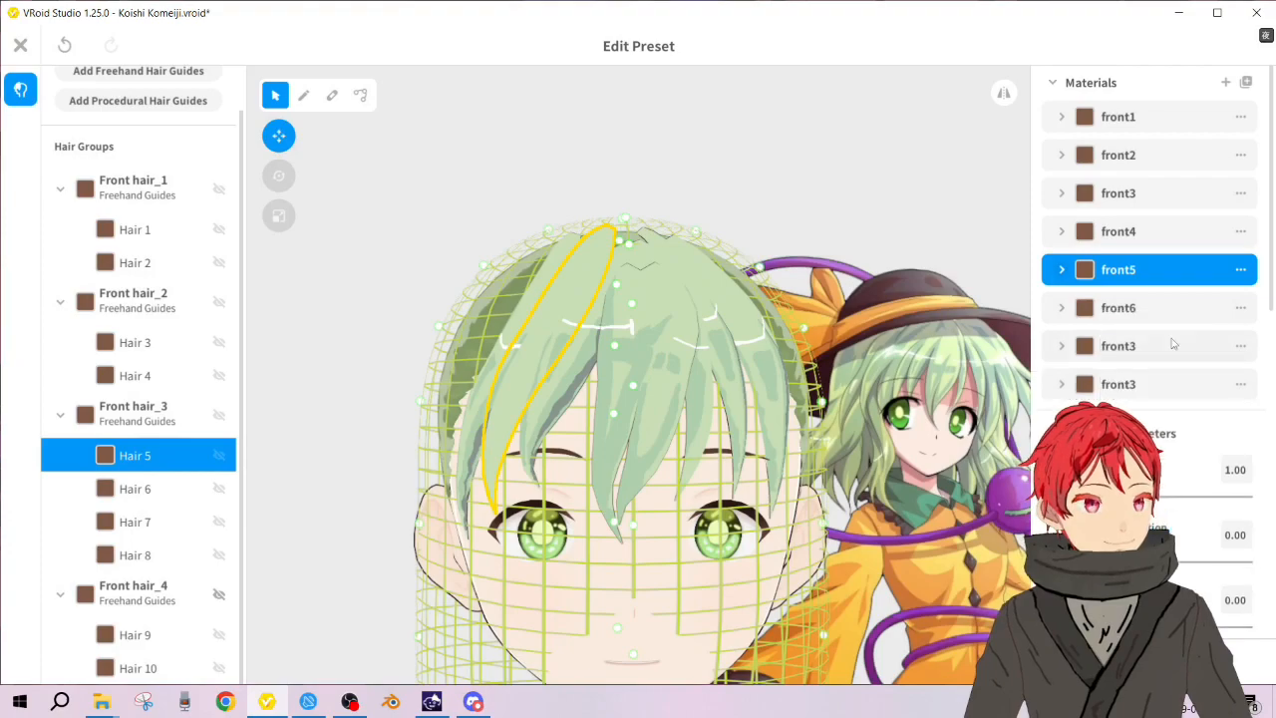
{"action": "left_click", "coordinate": [1238, 386]}
{"action": "left_click", "coordinate": [1196, 386]}
{"action": "left_click", "coordinate": [1240, 421]}
{"action": "left_click", "coordinate": [1191, 423]}
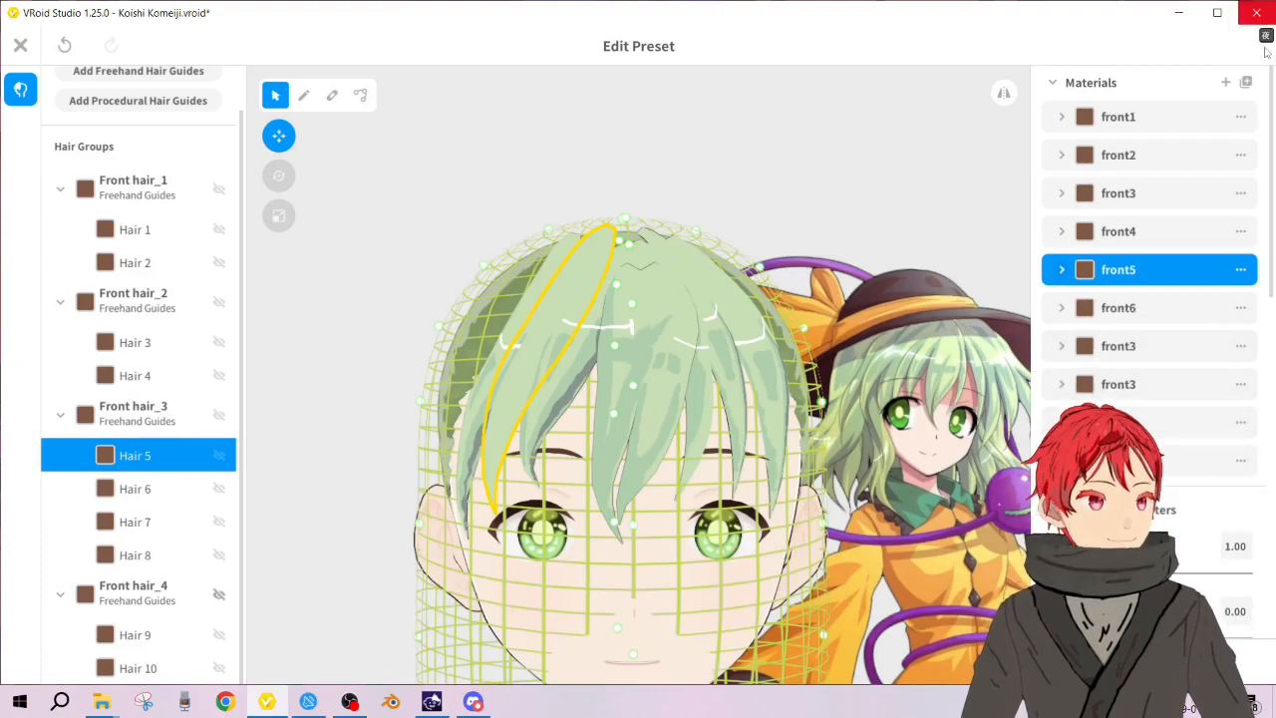
Step: Rename the front1 material as 1 and the front2 material as 2
{"action": "left_click", "coordinate": [1242, 118]}
{"action": "left_click", "coordinate": [1138, 88]}
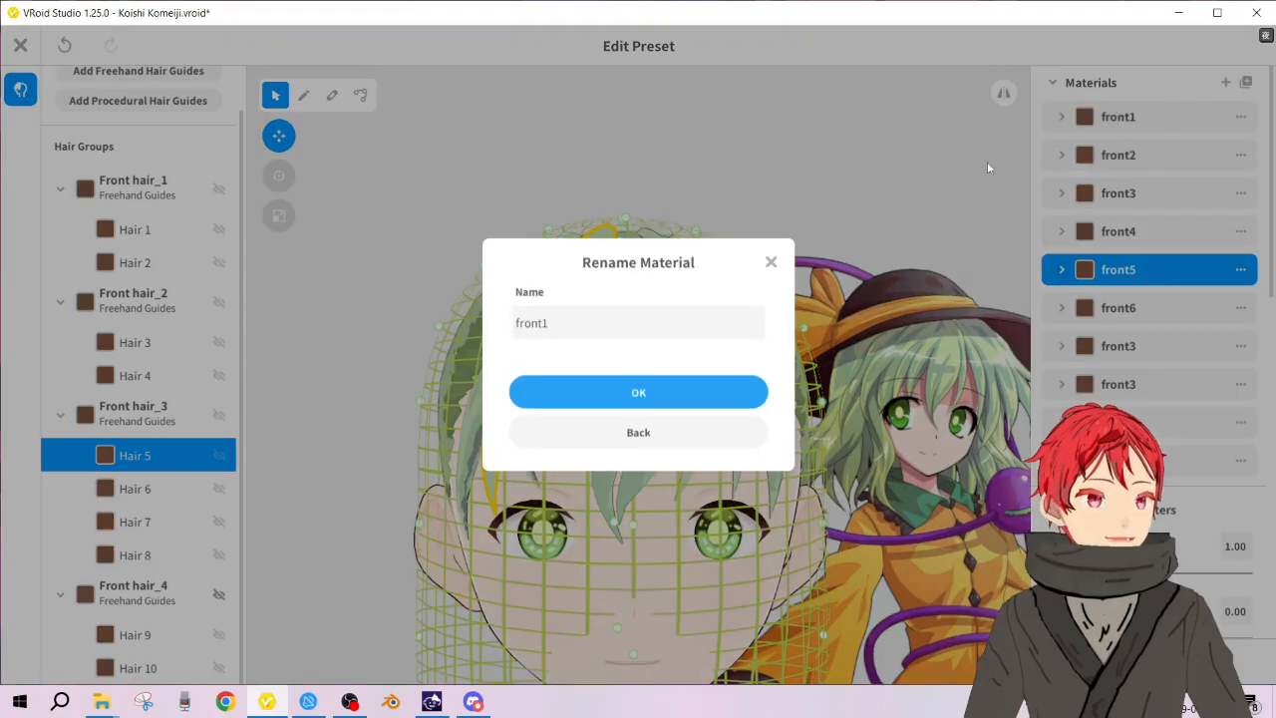
{"action": "left_click", "coordinate": [732, 322]}
{"action": "type", "text": "1"}
{"action": "left_click", "coordinate": [698, 389]}
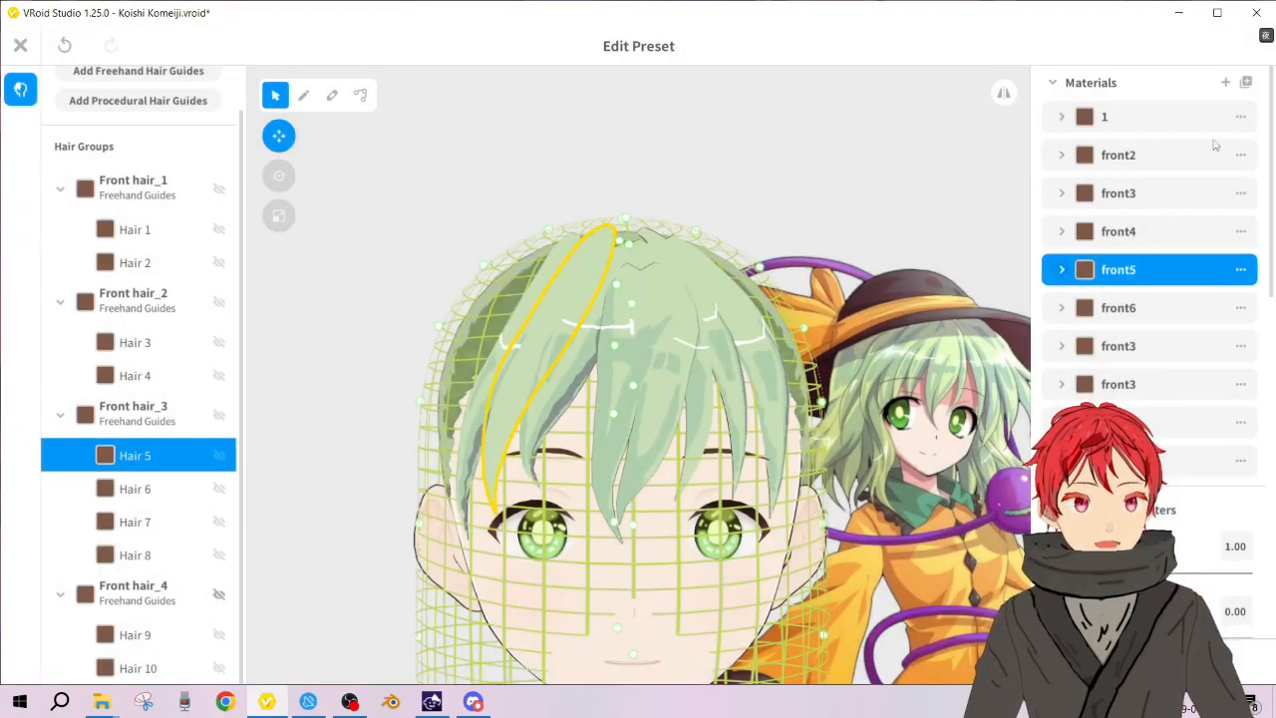
{"action": "left_click", "coordinate": [1240, 156]}
{"action": "left_click", "coordinate": [1136, 122]}
{"action": "left_click", "coordinate": [735, 317]}
{"action": "type", "text": "2"}
{"action": "left_click", "coordinate": [688, 389]}
Step: Rename the third material, front3, as 3 and the front4 material as 4
{"action": "left_click", "coordinate": [1241, 192]}
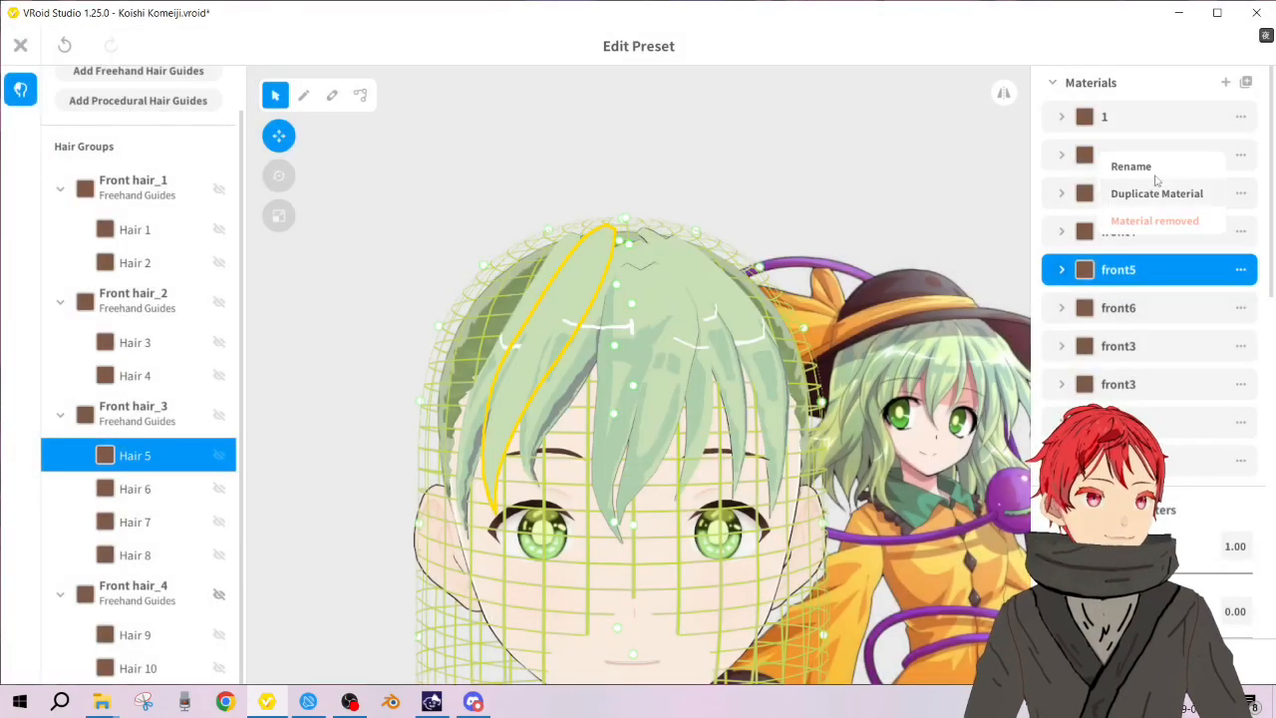
{"action": "left_click", "coordinate": [1137, 161]}
{"action": "left_click", "coordinate": [687, 328]}
{"action": "type", "text": "3"}
{"action": "left_click", "coordinate": [709, 392]}
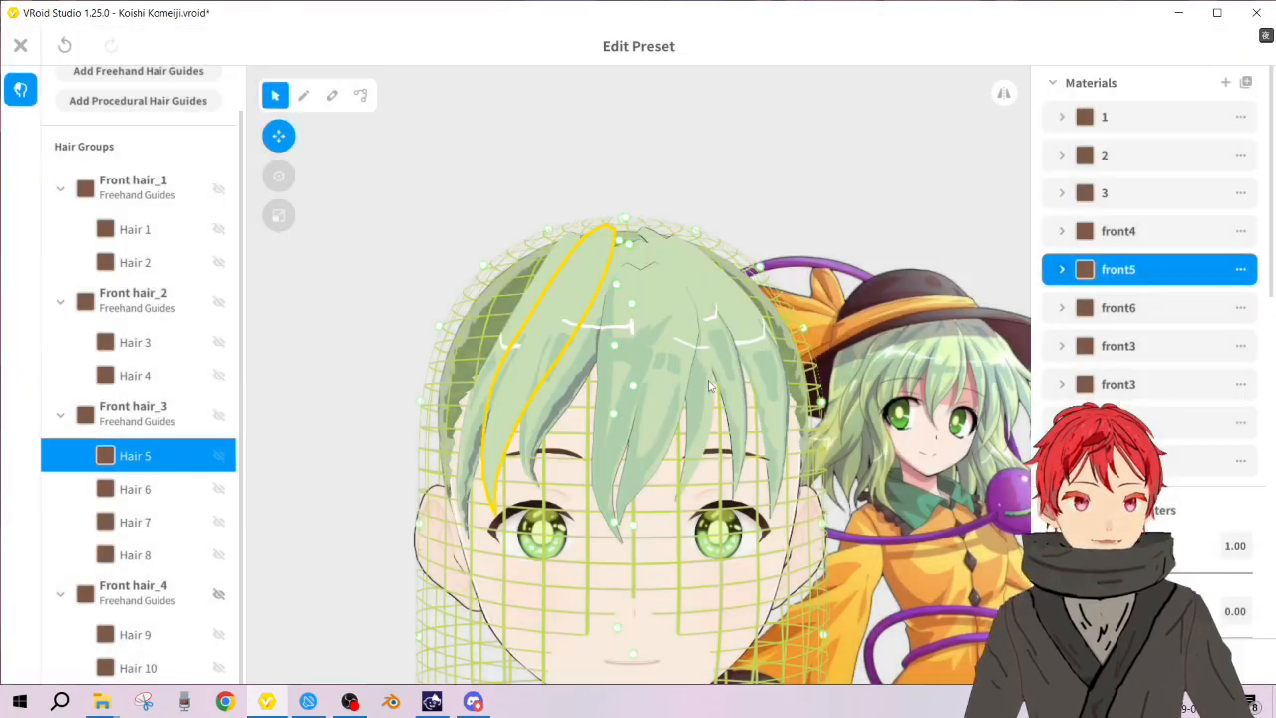
{"action": "left_click", "coordinate": [1240, 231]}
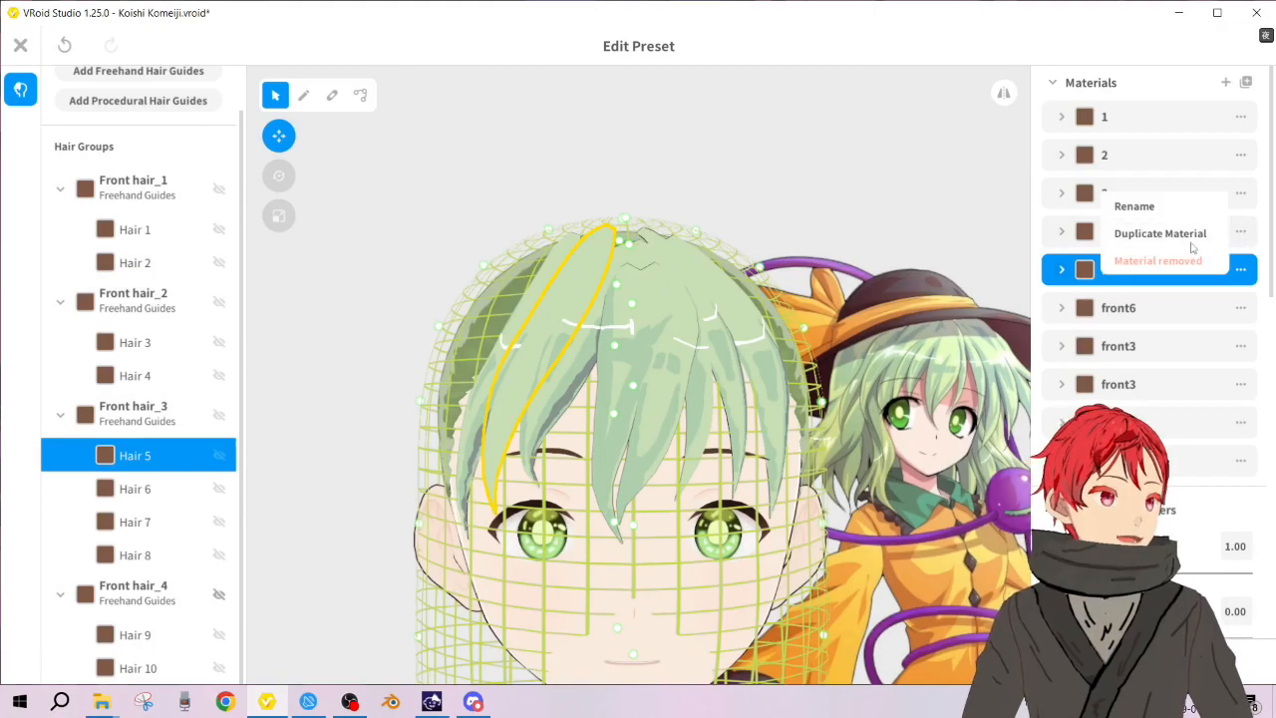
{"action": "left_click", "coordinate": [1136, 201]}
{"action": "left_click", "coordinate": [706, 338]}
{"action": "type", "text": "4"}
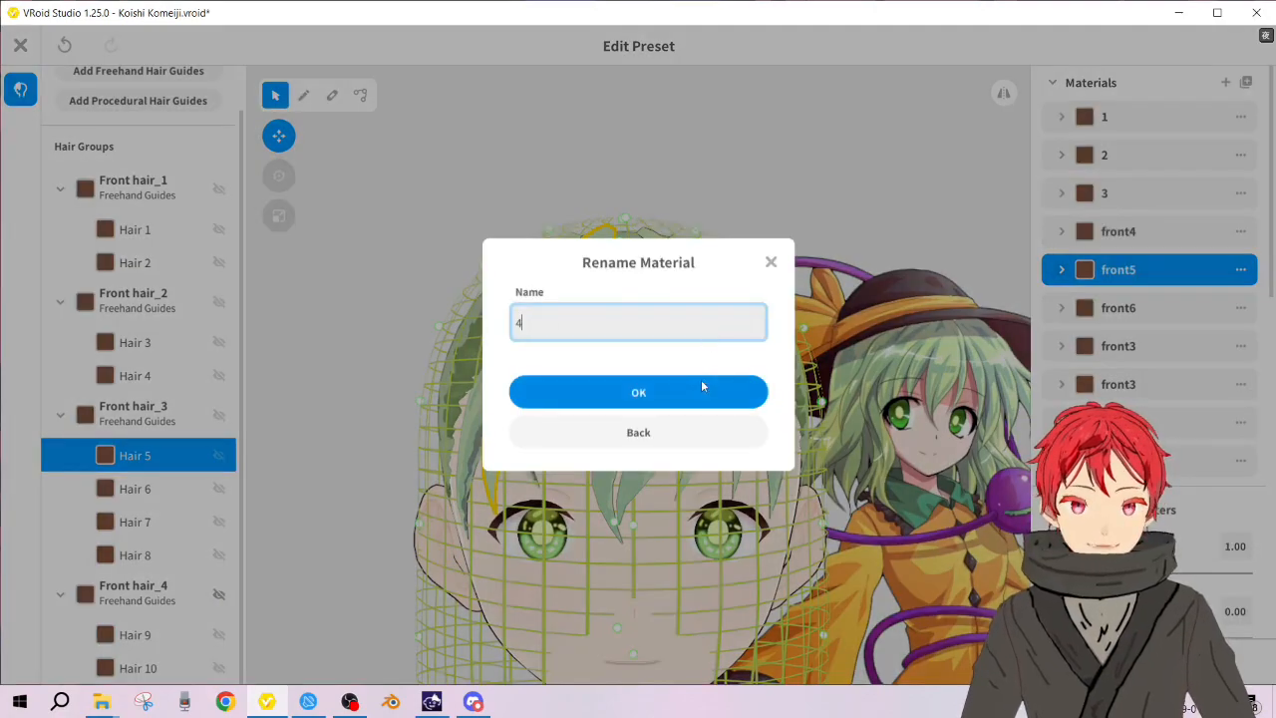
{"action": "left_click", "coordinate": [700, 387]}
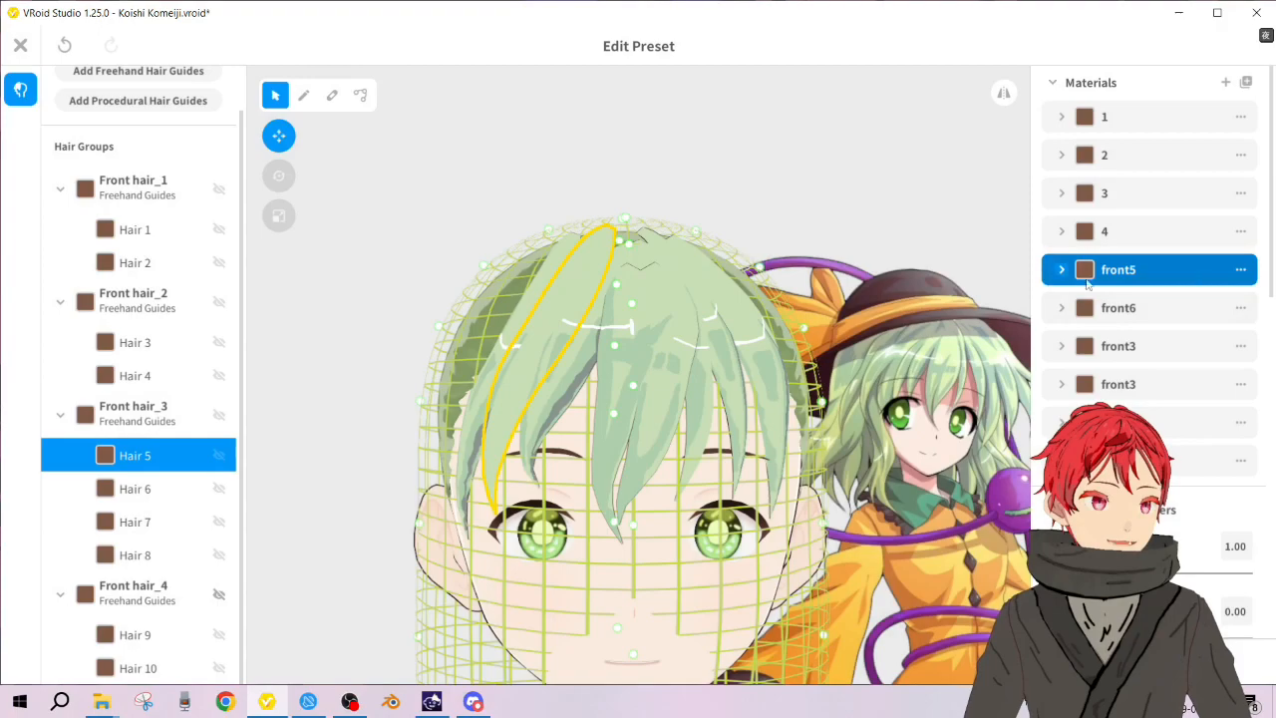
Step: Rename the front5 material as 5 and the front6 material as 6
{"action": "left_click", "coordinate": [1240, 269]}
{"action": "left_click", "coordinate": [1137, 244]}
{"action": "left_click", "coordinate": [677, 328]}
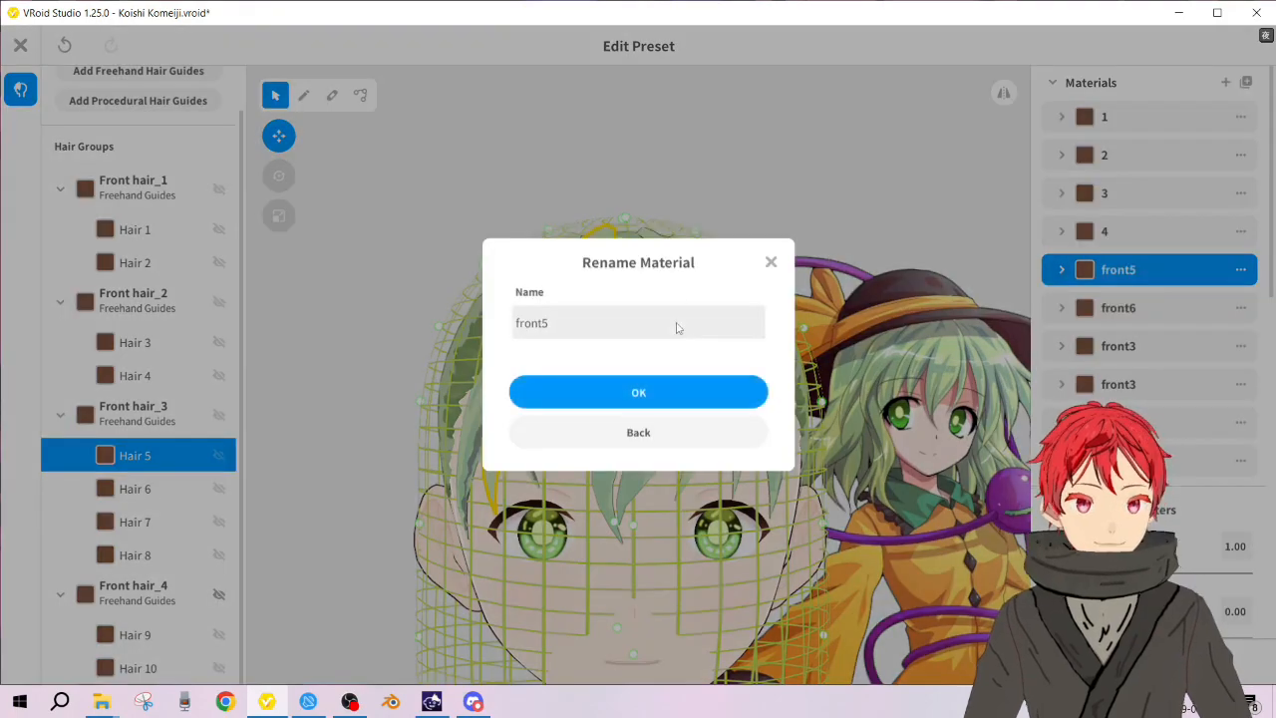
{"action": "type", "text": "5"}
{"action": "left_click", "coordinate": [684, 382]}
{"action": "left_click", "coordinate": [1241, 269]}
{"action": "left_click", "coordinate": [1128, 286]}
{"action": "left_click", "coordinate": [737, 324]}
{"action": "type", "text": "6"}
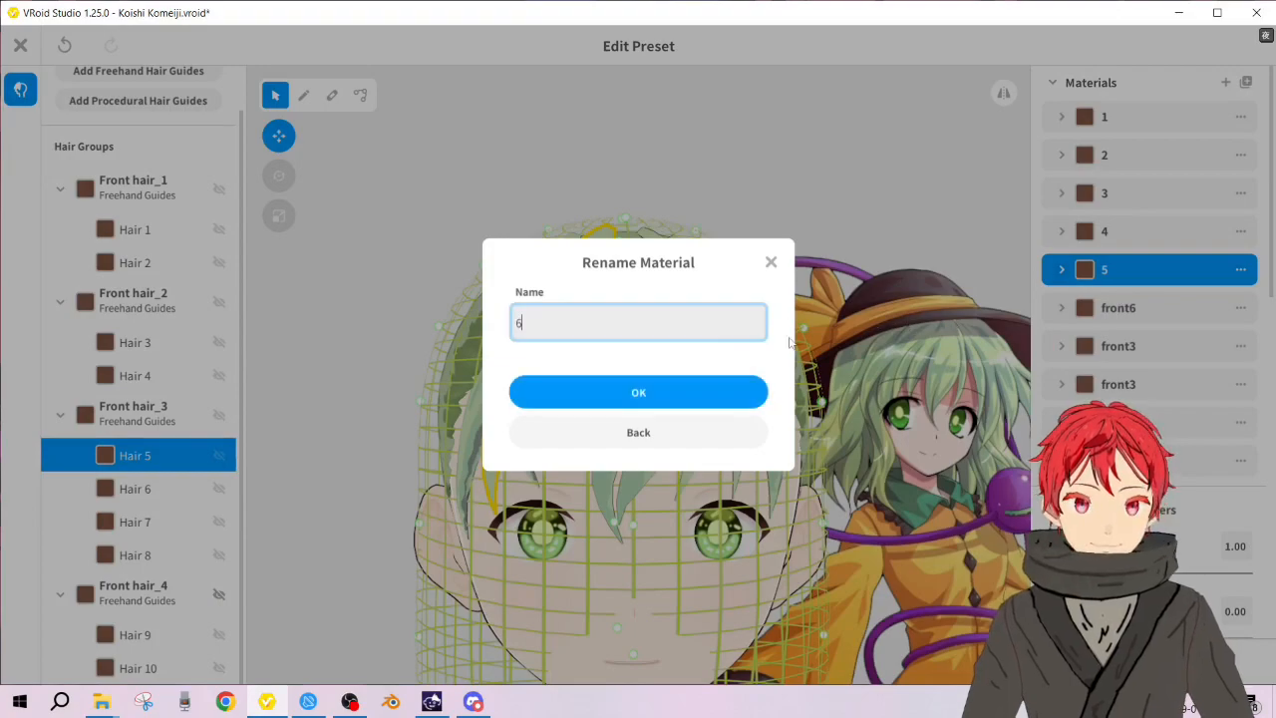
{"action": "left_click", "coordinate": [764, 392]}
Step: Rename the two front3 materials directly below material 6 as 7 and 8
{"action": "left_click", "coordinate": [1240, 308]}
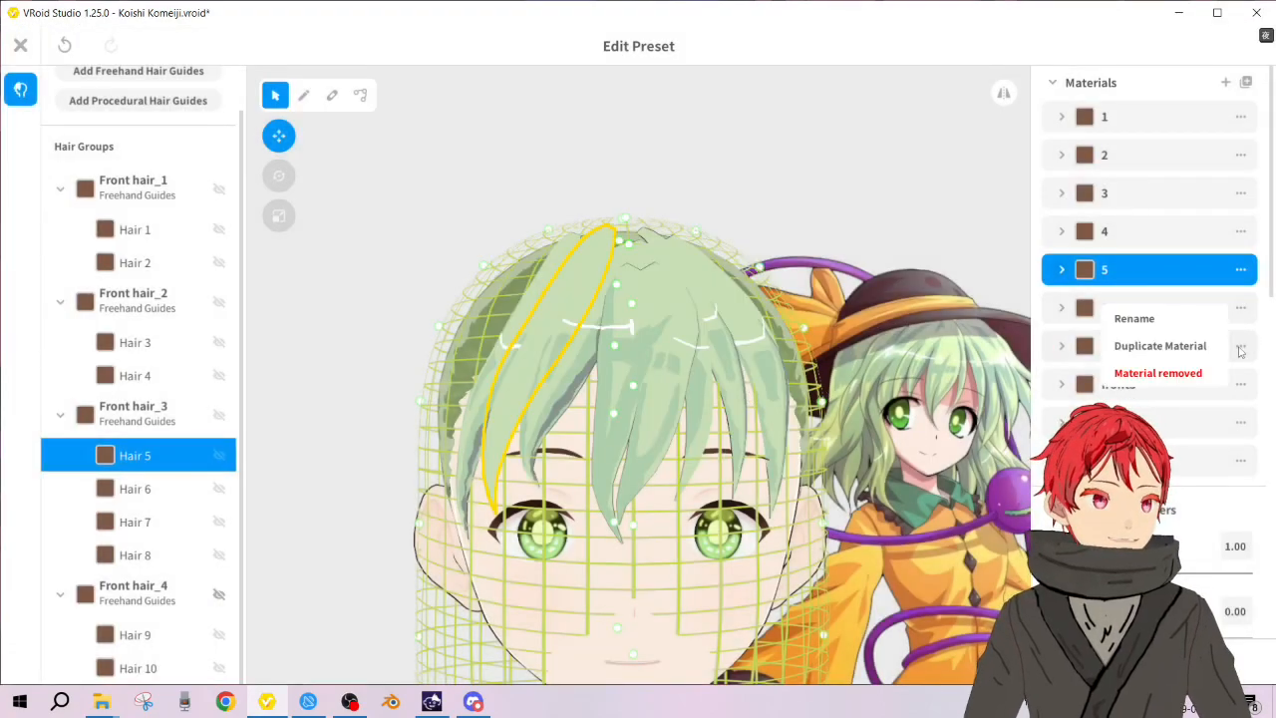
{"action": "left_click", "coordinate": [1136, 319]}
{"action": "left_click", "coordinate": [671, 334]}
{"action": "type", "text": "7"}
{"action": "left_click", "coordinate": [690, 391]}
{"action": "left_click", "coordinate": [1241, 383]}
{"action": "left_click", "coordinate": [1186, 361]}
{"action": "left_click", "coordinate": [700, 339]}
{"action": "type", "text": "8"}
{"action": "left_click", "coordinate": [709, 390]}
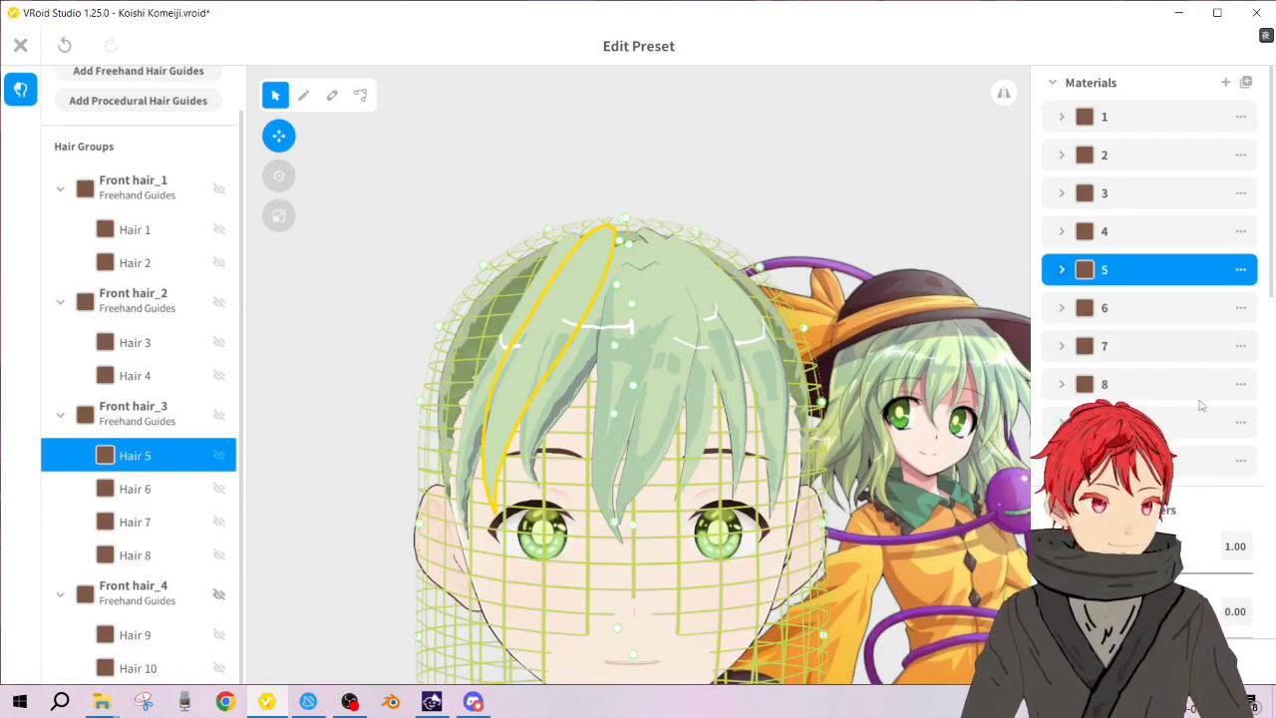
Step: Rename the remaining two front3 materials below material 8 as 9 and 10
{"action": "left_click", "coordinate": [1240, 426]}
{"action": "left_click", "coordinate": [1217, 396]}
{"action": "left_click", "coordinate": [629, 336]}
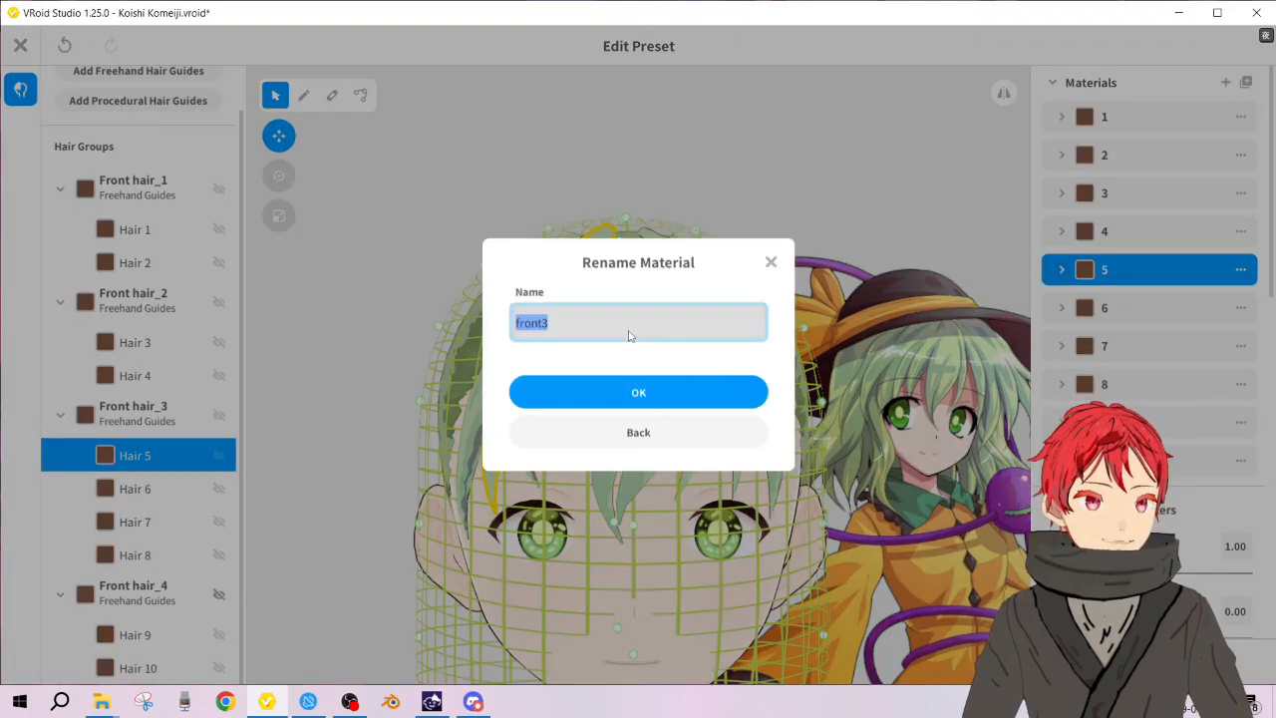
{"action": "type", "text": "9"}
{"action": "left_click", "coordinate": [639, 395]}
{"action": "left_click", "coordinate": [1240, 460]}
{"action": "left_click", "coordinate": [1217, 429]}
{"action": "left_click", "coordinate": [677, 335]}
{"action": "type", "text": "10"}
{"action": "left_click", "coordinate": [702, 391]}
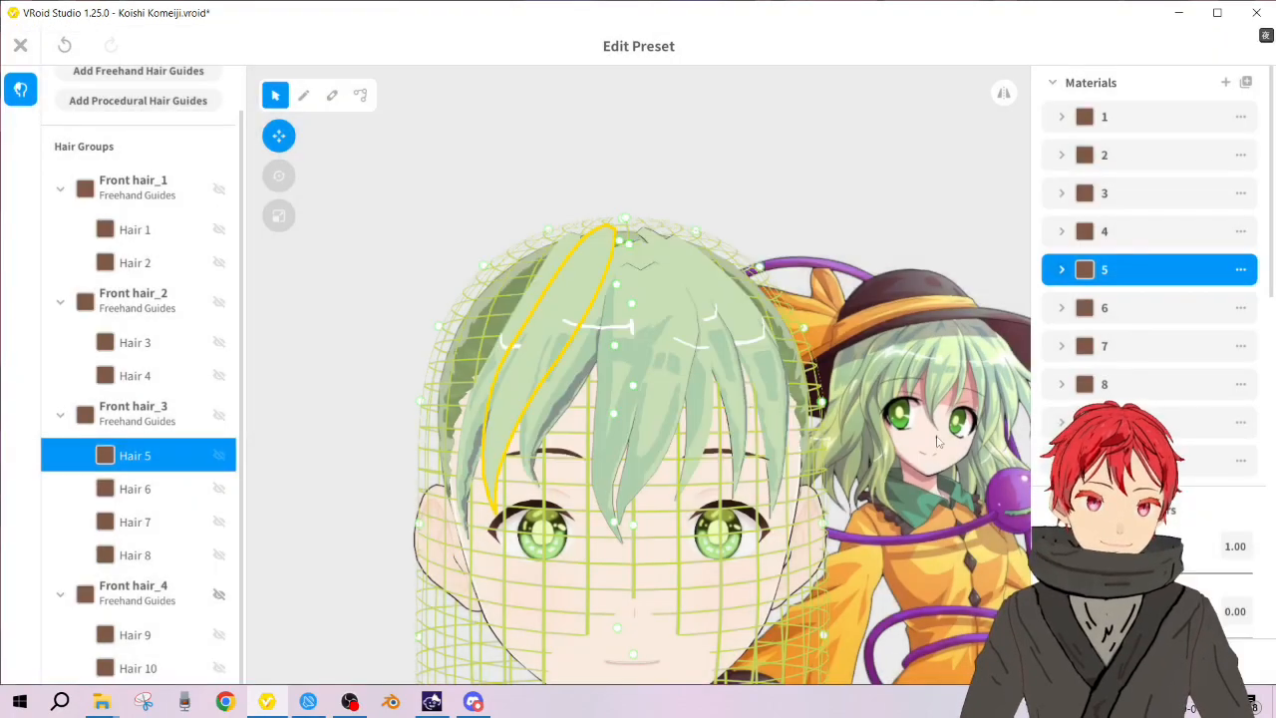
Step: Add three more materials at the end of the list by duplicating material 10 and its copies
{"action": "left_click", "coordinate": [1245, 462]}
{"action": "left_click", "coordinate": [1184, 465]}
{"action": "left_click", "coordinate": [1245, 498]}
{"action": "left_click", "coordinate": [1183, 502]}
{"action": "left_click", "coordinate": [1250, 537]}
{"action": "left_click", "coordinate": [1183, 536]}
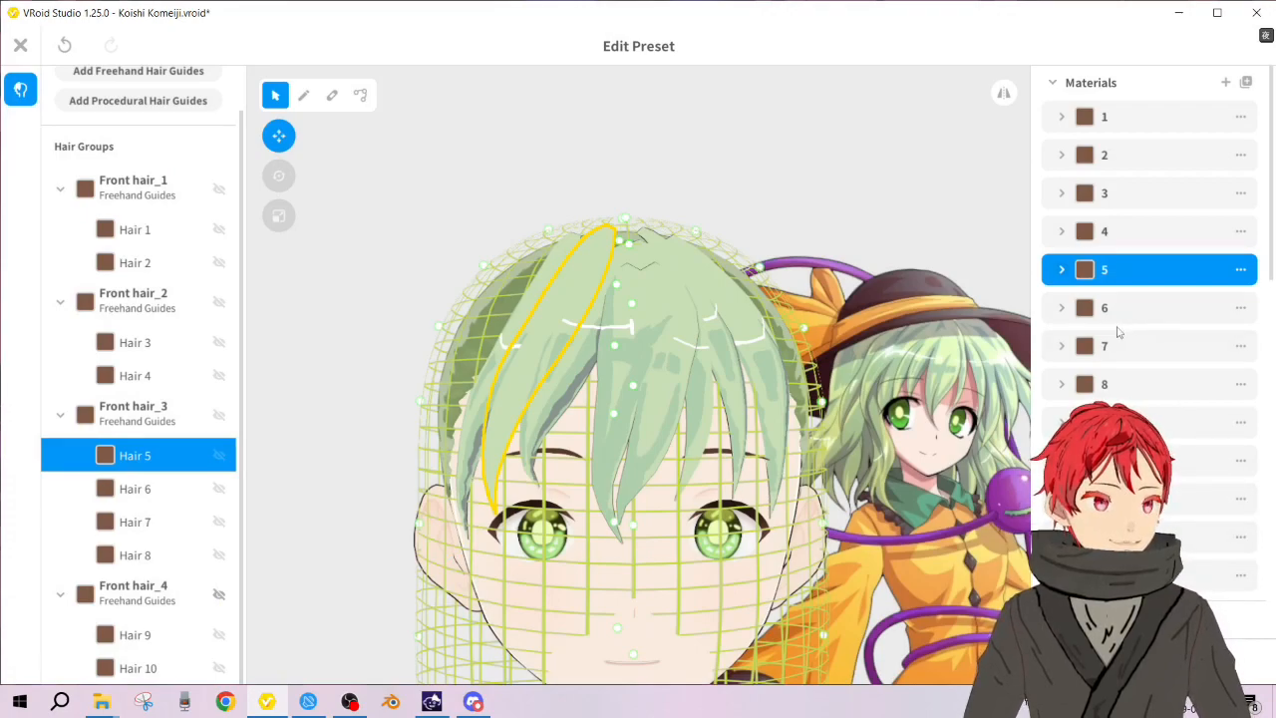
Step: Assign material 6 to Hair 6, material 7 to Hair 7 and material 8 to Hair 8
{"action": "left_click", "coordinate": [169, 487]}
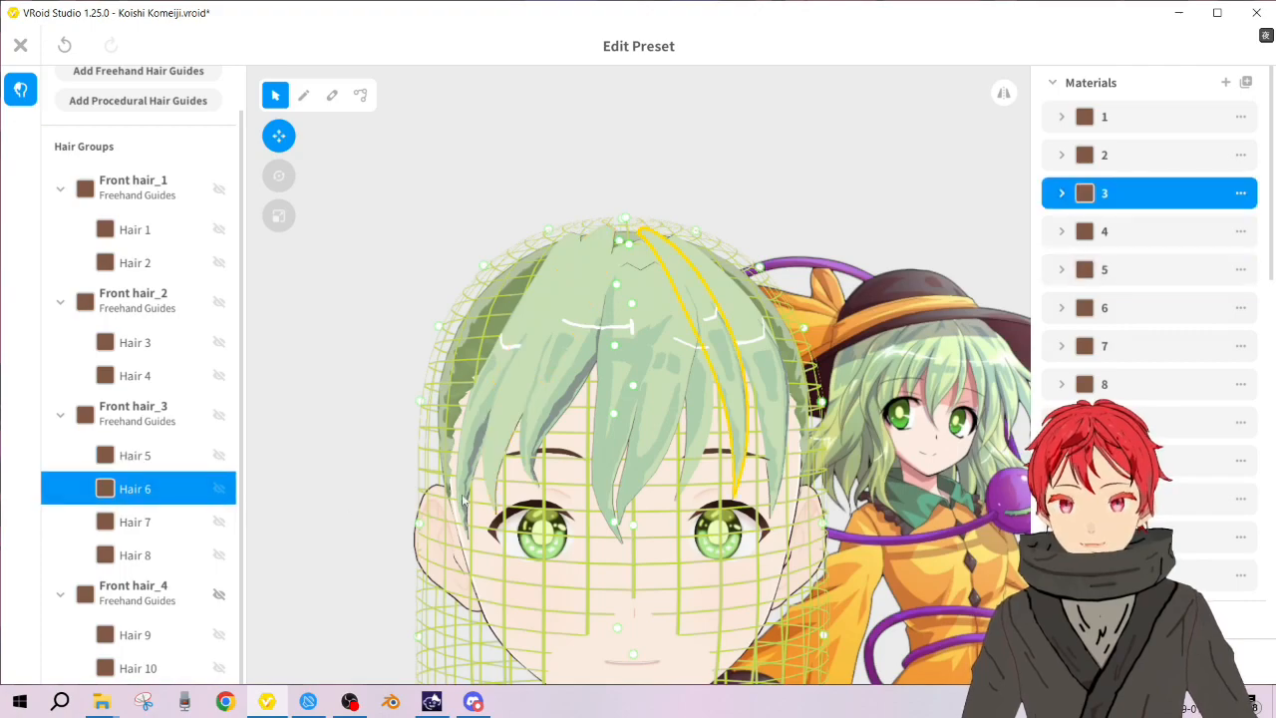
{"action": "left_click", "coordinate": [1160, 315]}
{"action": "left_click", "coordinate": [150, 521]}
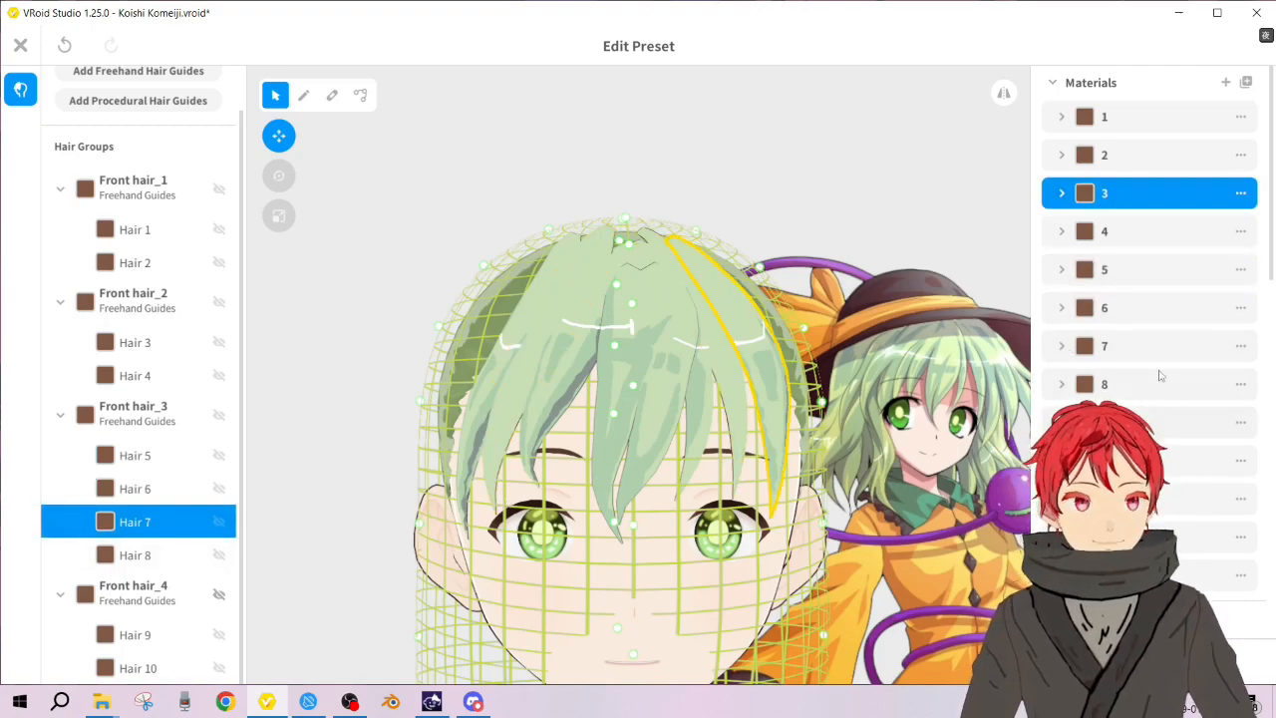
{"action": "left_click", "coordinate": [180, 558]}
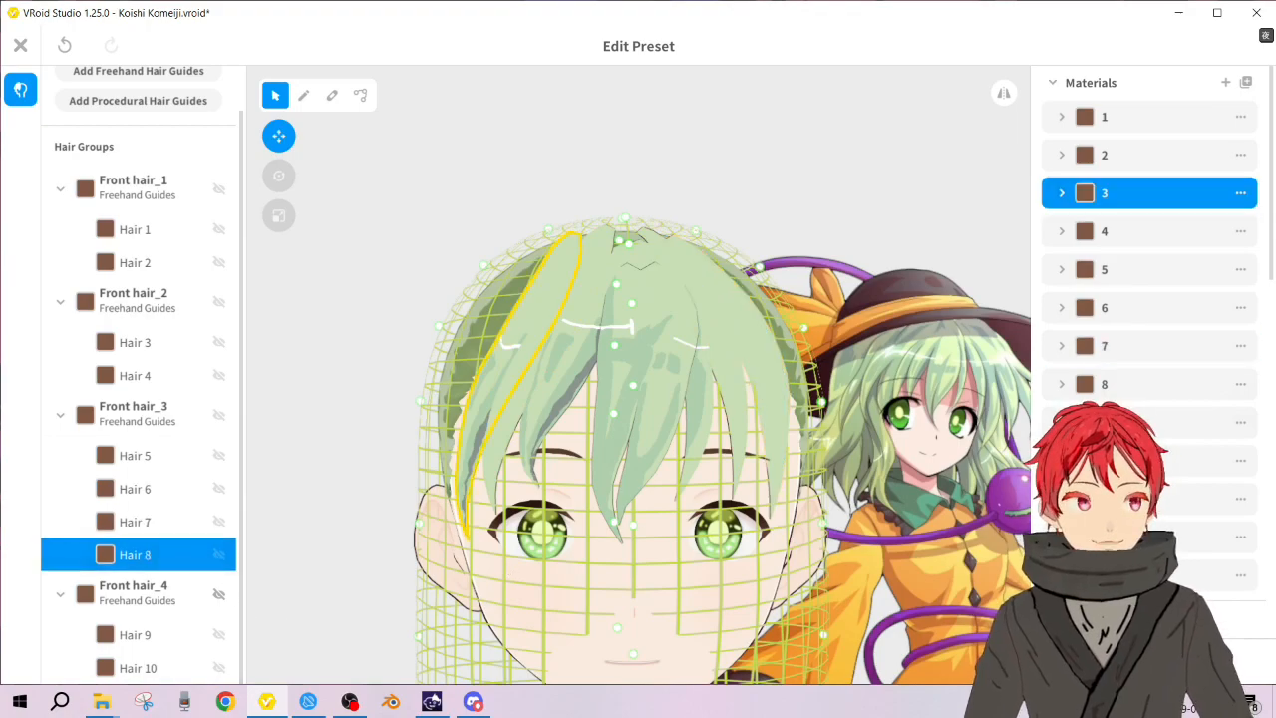
{"action": "left_click", "coordinate": [1166, 385]}
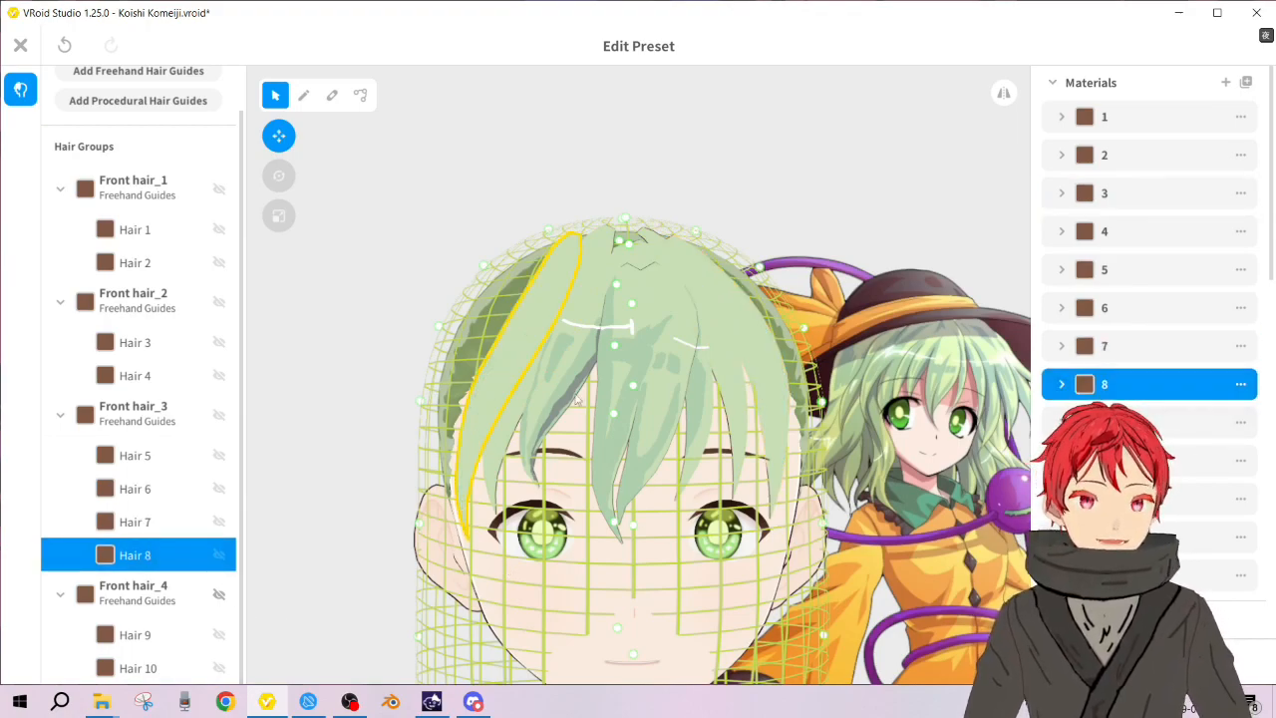
Step: Toggle the Front hair_2 group's visibility off and back on to examine how its strands overlap the others
{"action": "scroll", "coordinate": [748, 215], "scroll_direction": "up", "scroll_amount": 2}
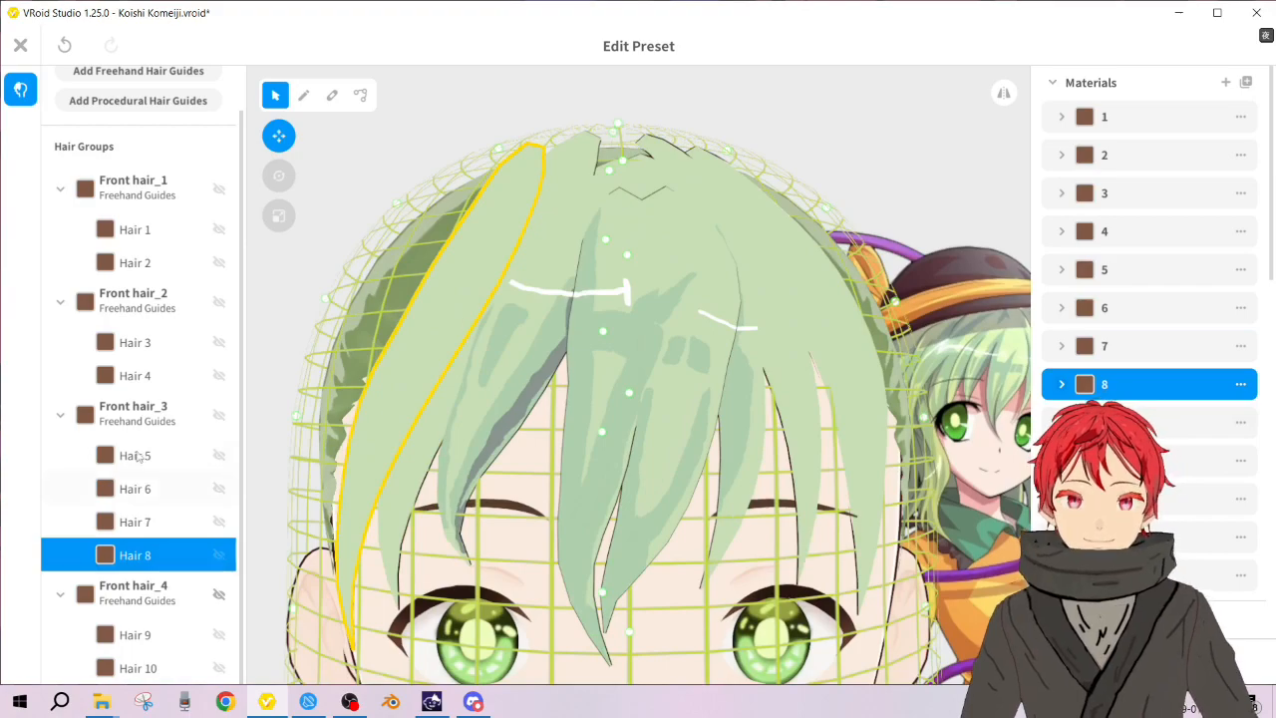
{"action": "left_click", "coordinate": [218, 303]}
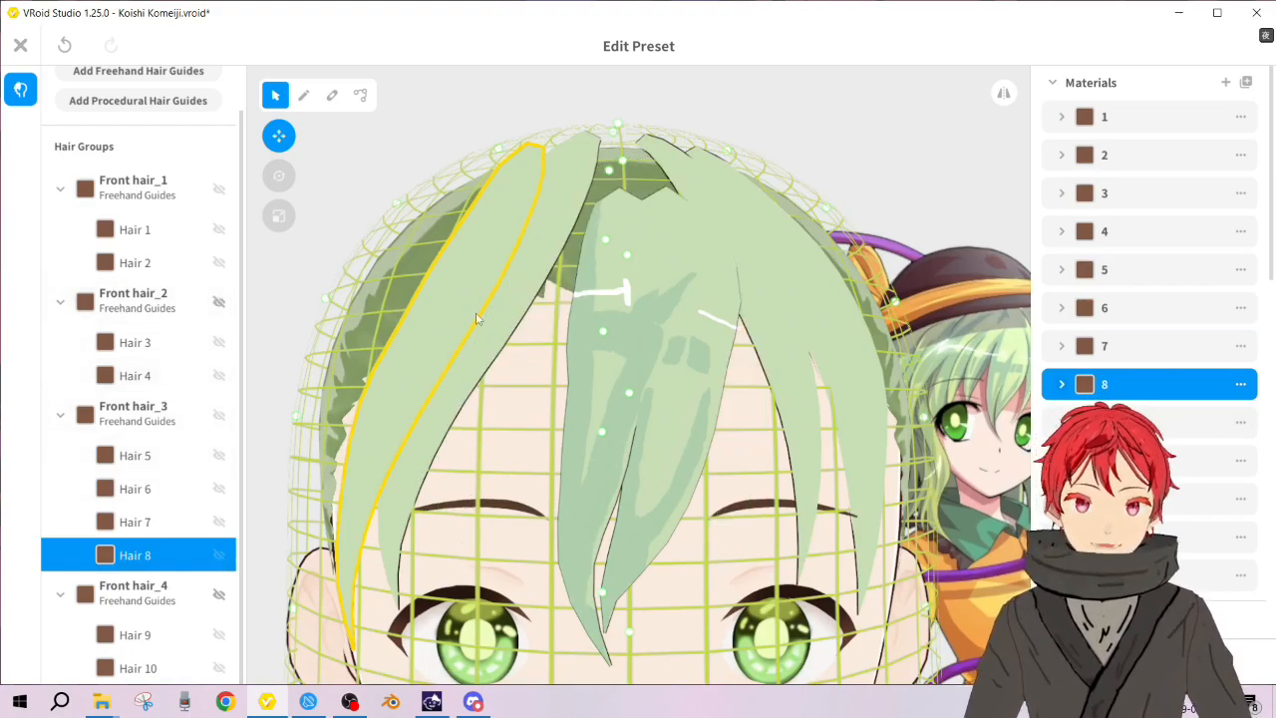
{"action": "left_click", "coordinate": [218, 304]}
{"action": "left_click", "coordinate": [218, 304]}
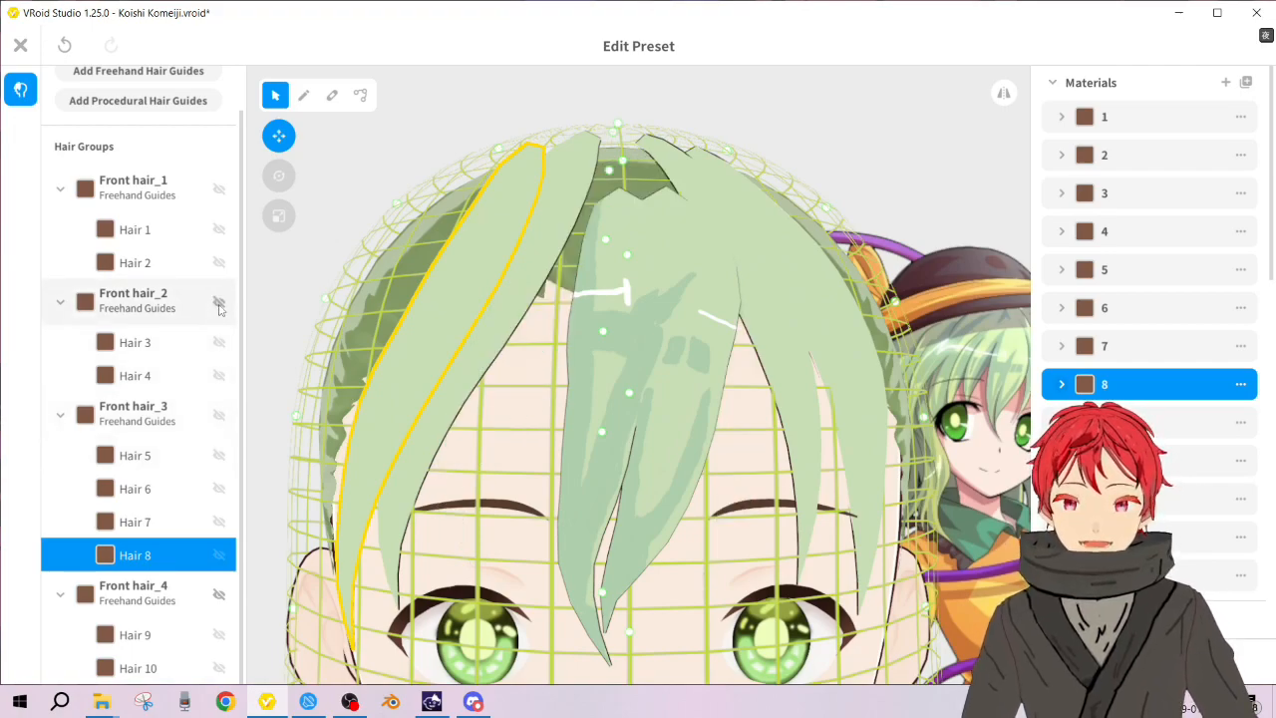
{"action": "left_click", "coordinate": [218, 304]}
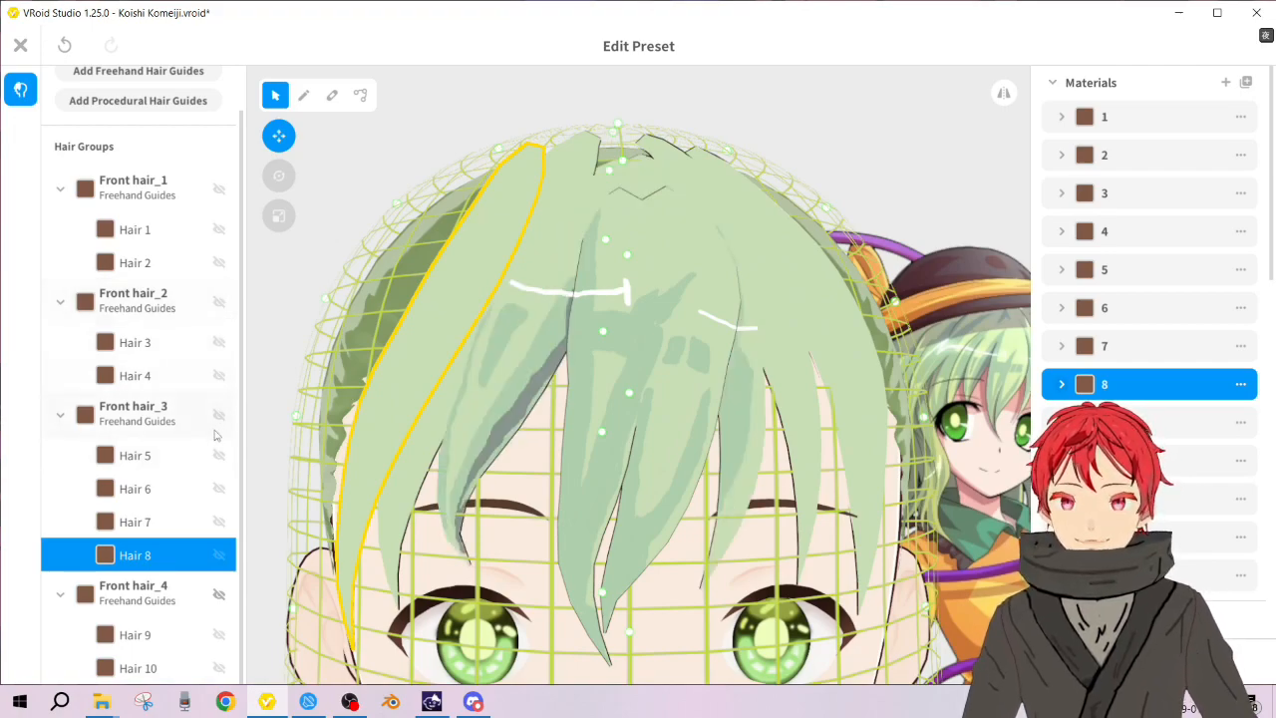
Step: Open the texture of Hair 5's material 5 and sample the neighbouring strand's shading green #AFCFAD as the brush color
{"action": "left_click", "coordinate": [165, 455]}
{"action": "left_click", "coordinate": [1142, 265]}
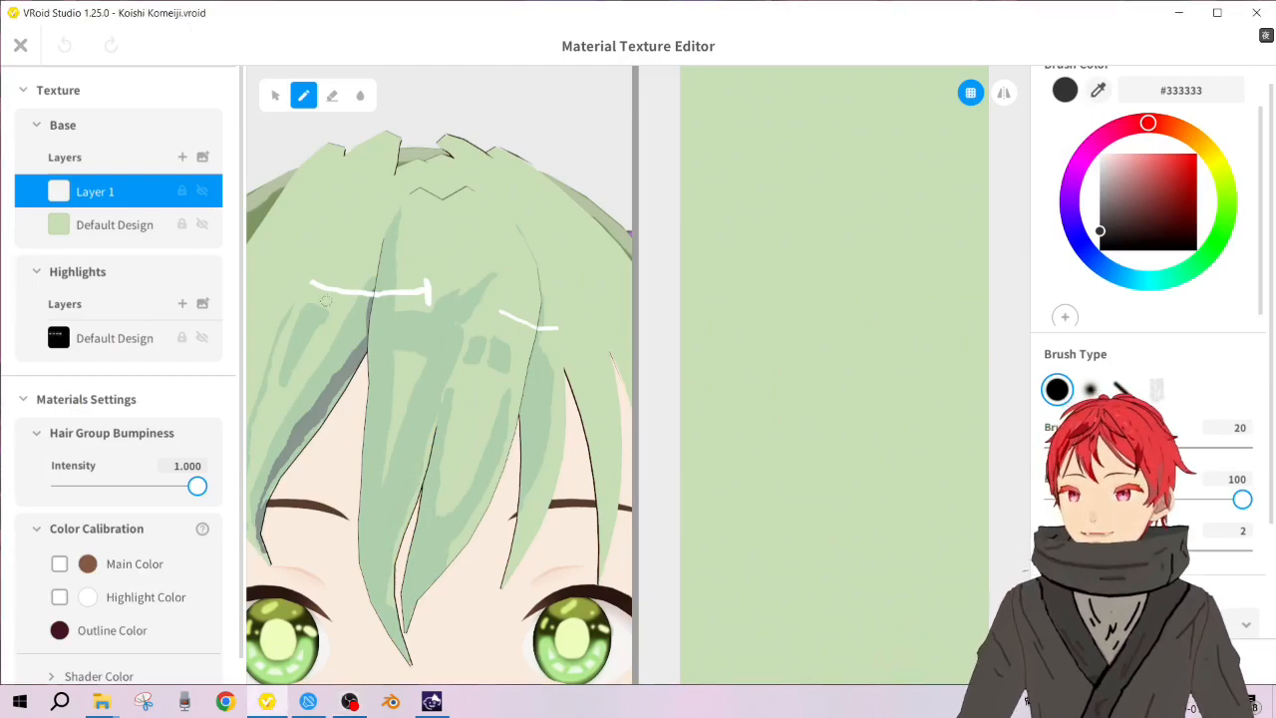
{"action": "scroll", "coordinate": [326, 300], "scroll_direction": "down", "scroll_amount": 5}
{"action": "scroll", "coordinate": [326, 300], "scroll_direction": "up", "scroll_amount": 5}
{"action": "mouse_move", "coordinate": [327, 301]}
{"action": "middle_mouse_down"}
{"action": "mouse_move", "coordinate": [367, 316]}
{"action": "mouse_move", "coordinate": [340, 308]}
{"action": "middle_mouse_up"}
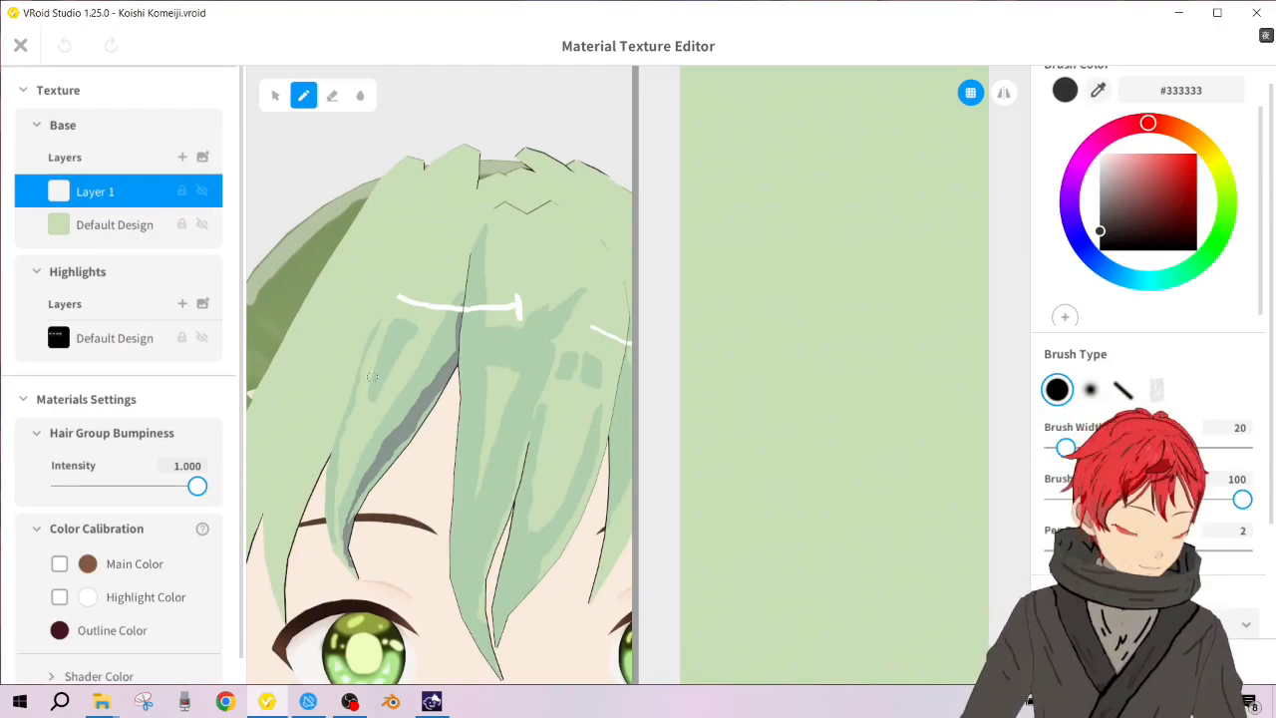
{"action": "left_click", "coordinate": [1098, 90]}
{"action": "left_click", "coordinate": [405, 325]}
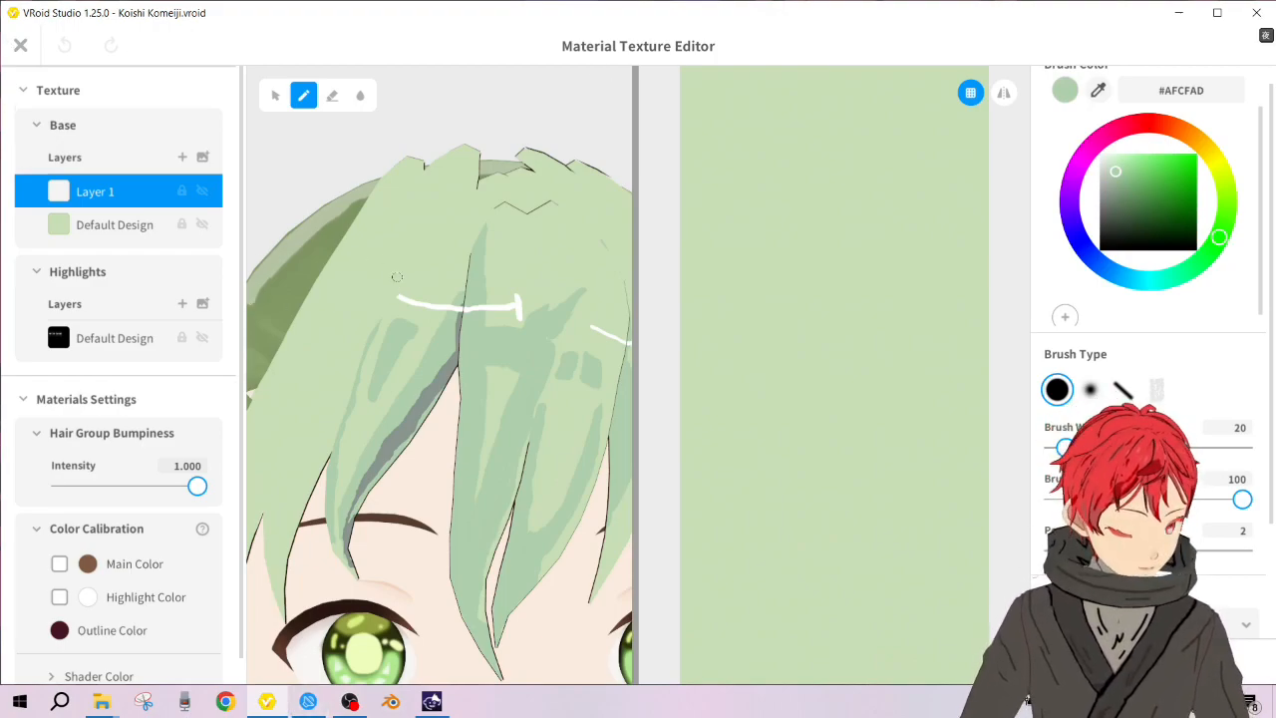
{"action": "mouse_move", "coordinate": [399, 267]}
{"action": "left_mouse_down"}
{"action": "mouse_move", "coordinate": [356, 357]}
{"action": "mouse_move", "coordinate": [374, 303]}
{"action": "left_mouse_up"}
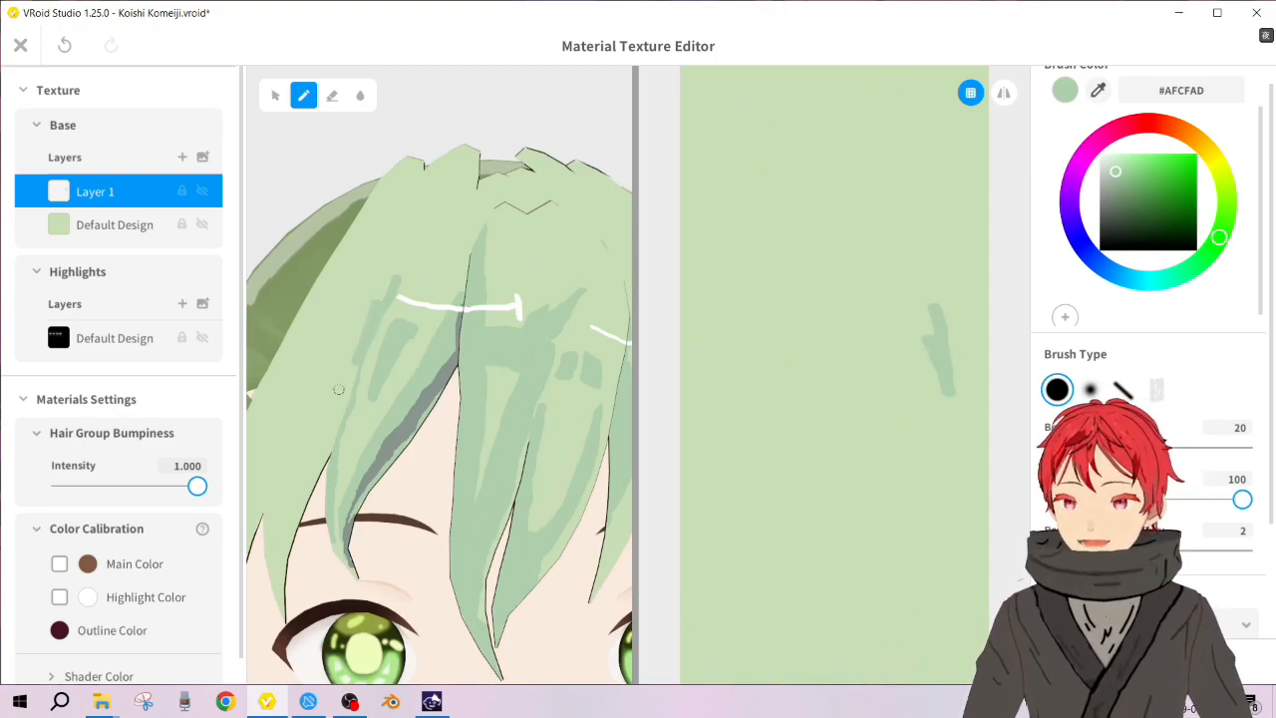
{"action": "mouse_move", "coordinate": [399, 388]}
{"action": "right_mouse_down"}
{"action": "mouse_move", "coordinate": [445, 390]}
{"action": "mouse_move", "coordinate": [404, 387]}
{"action": "mouse_move", "coordinate": [431, 392]}
{"action": "mouse_move", "coordinate": [416, 390]}
{"action": "right_mouse_up"}
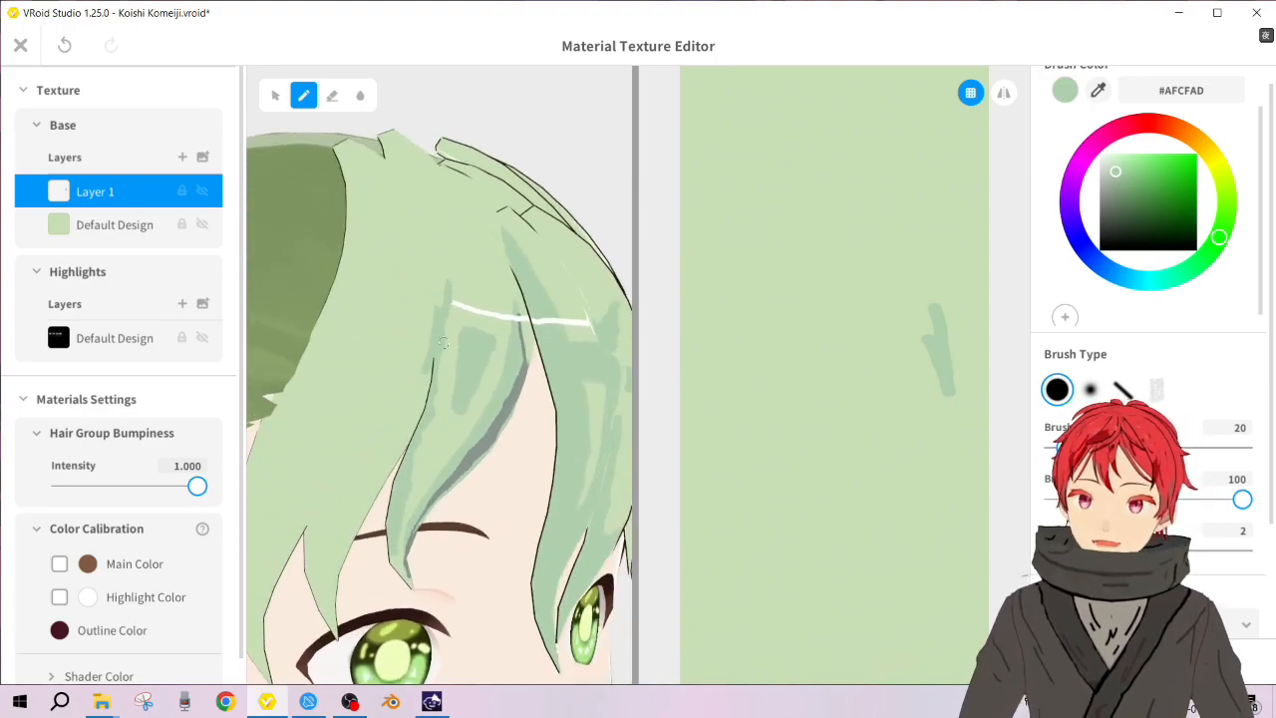
{"action": "key", "text": "ctrl+z"}
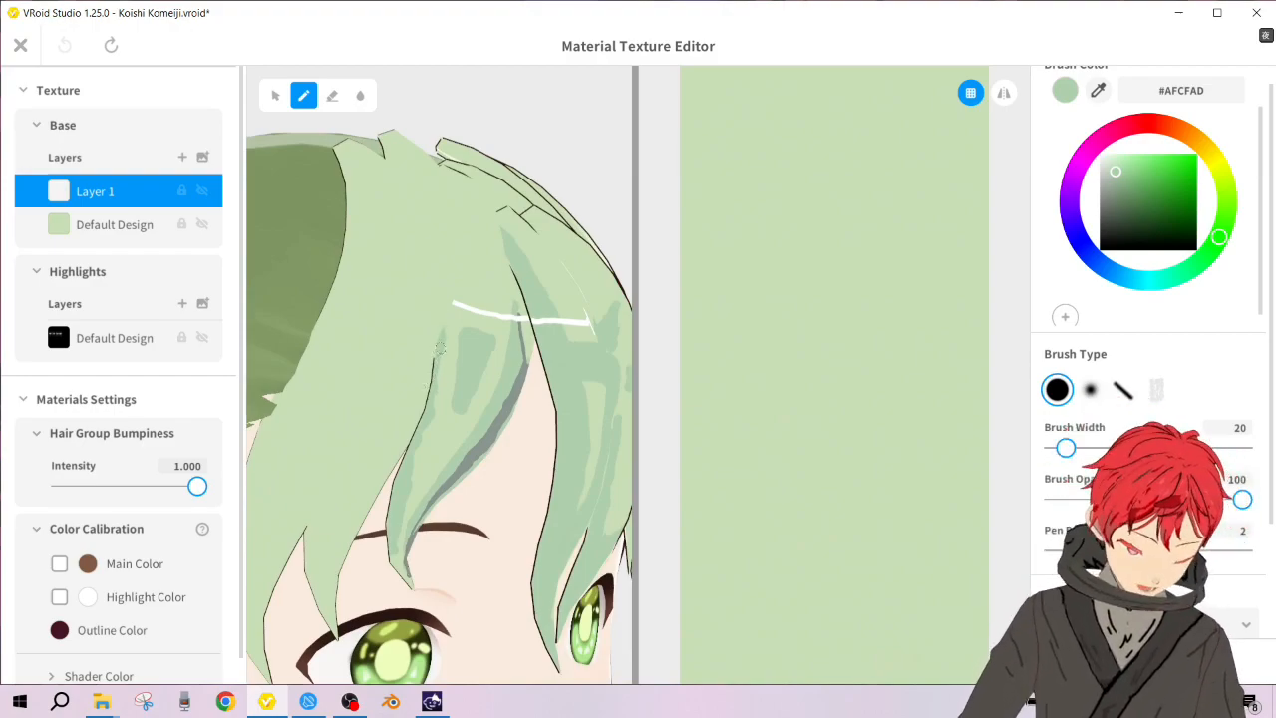
{"action": "right_click_drag", "start_coordinate": [440, 371], "coordinate": [427, 368]}
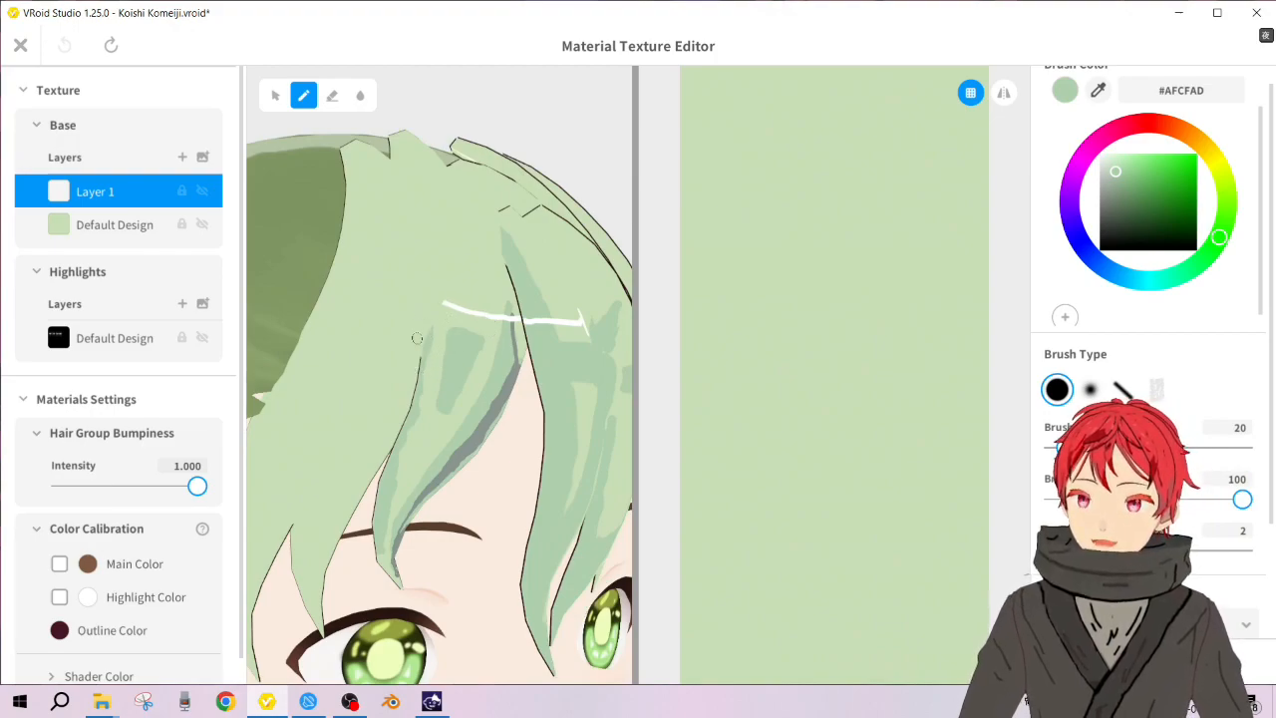
{"action": "mouse_move", "coordinate": [424, 351]}
{"action": "left_mouse_down"}
{"action": "mouse_move", "coordinate": [416, 256]}
{"action": "mouse_move", "coordinate": [416, 361]}
{"action": "left_mouse_up"}
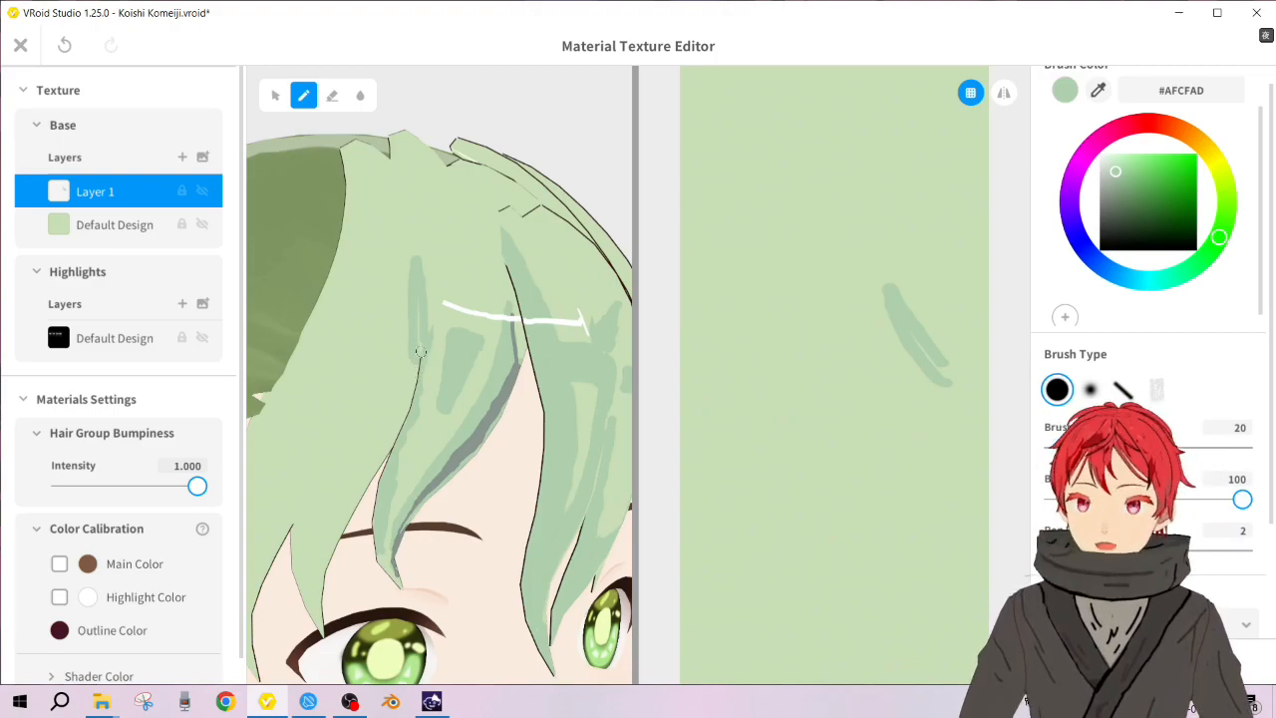
{"action": "key", "text": "ctrl+z"}
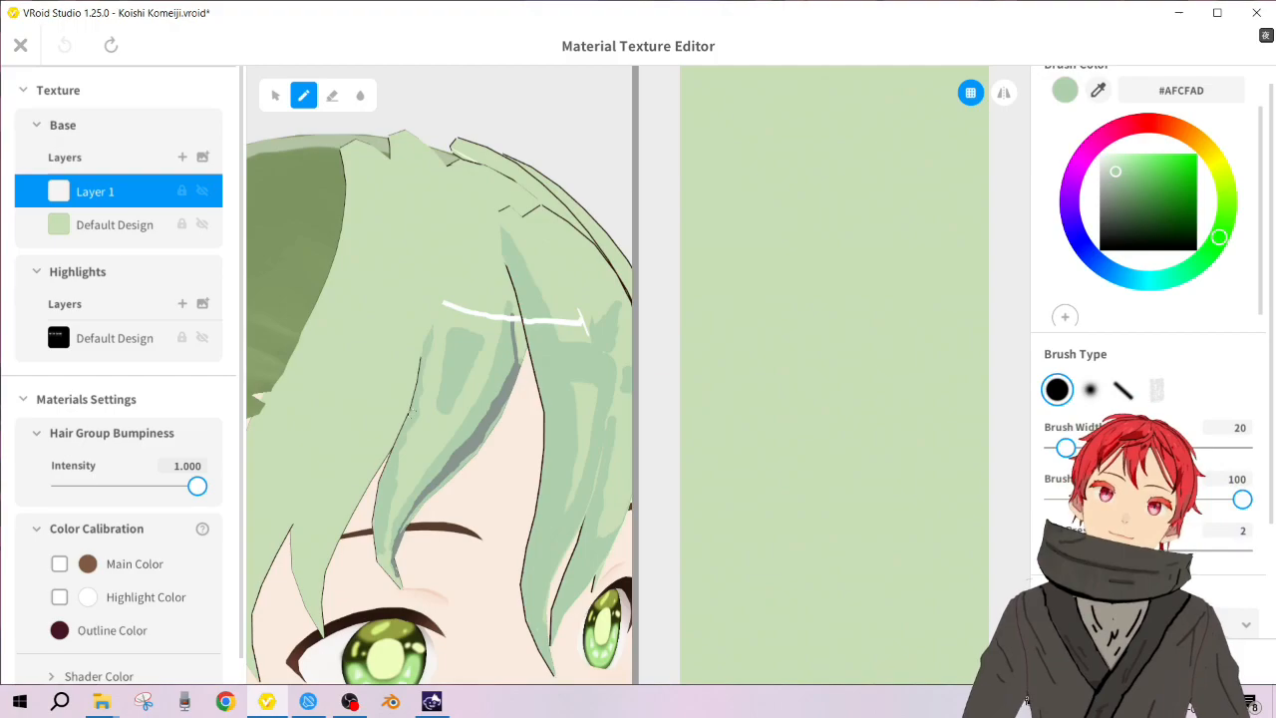
Step: Outline a narrow jagged shading patch on Hair 5's upper part with #AFCFAD at brush width 20
{"action": "right_click_drag", "start_coordinate": [413, 418], "coordinate": [394, 409]}
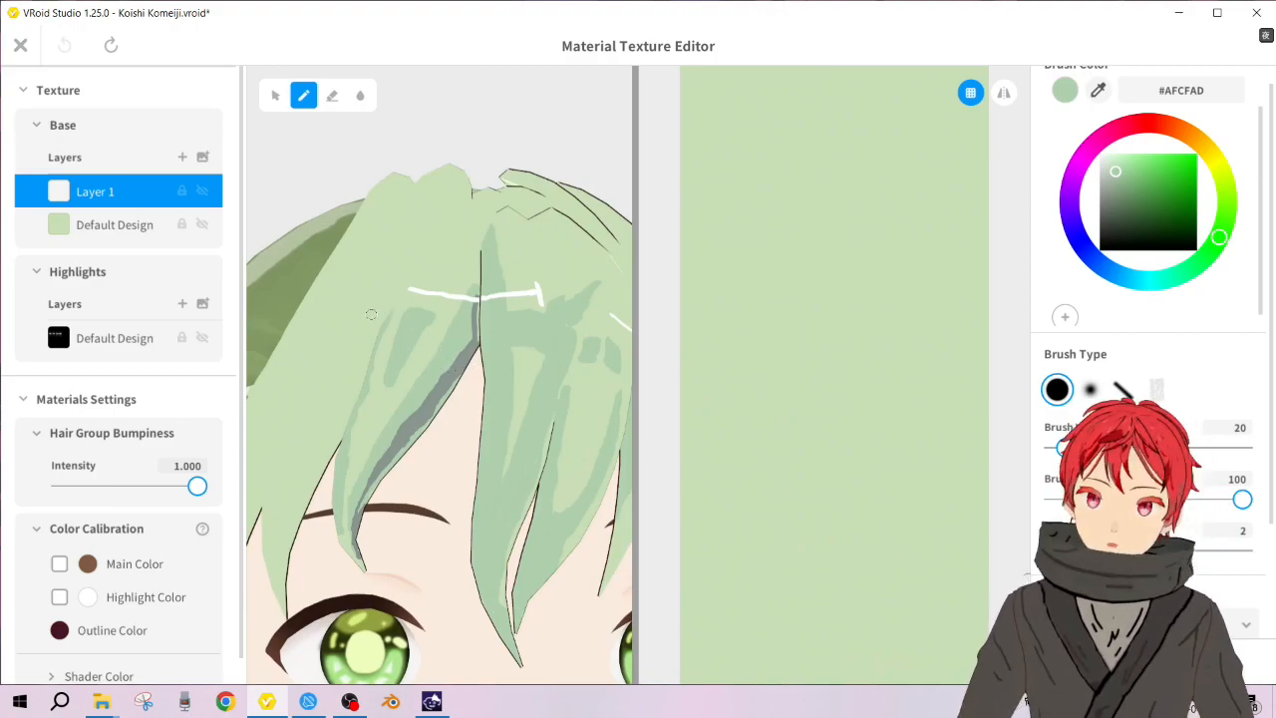
{"action": "left_click", "coordinate": [385, 316]}
{"action": "left_click_drag", "start_coordinate": [380, 333], "coordinate": [401, 274]}
{"action": "key", "text": "ctrl+z"}
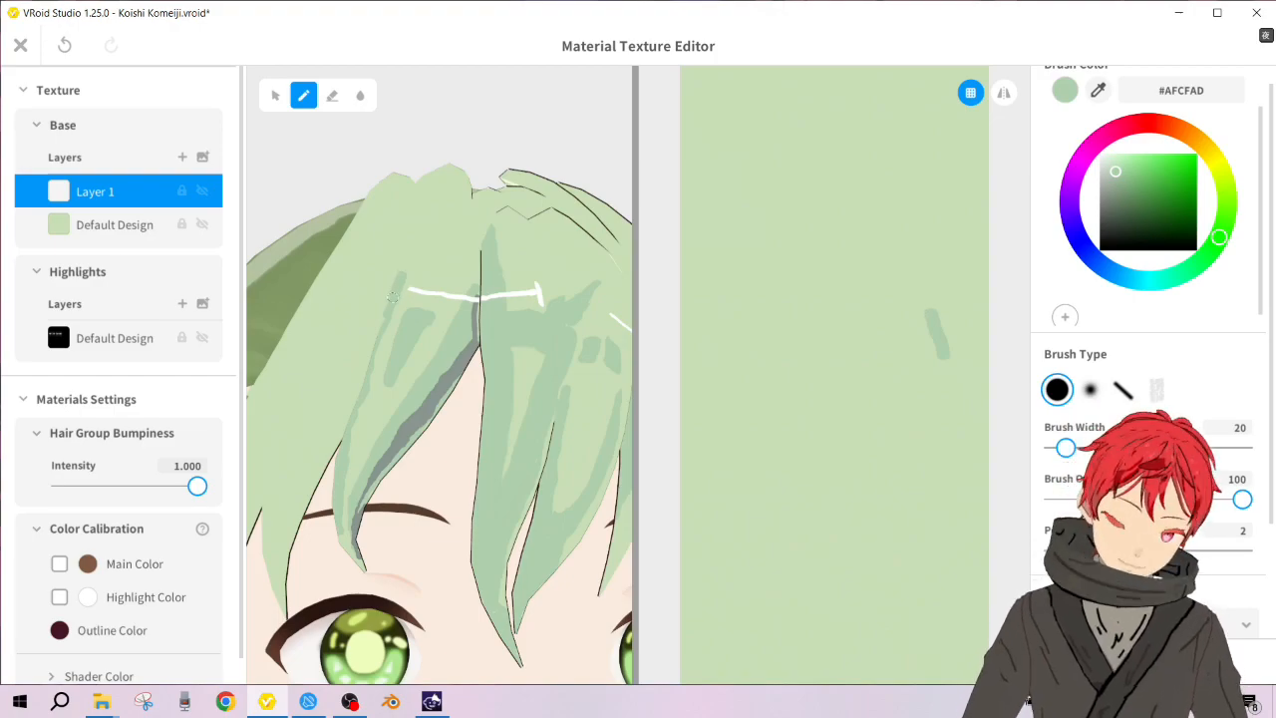
{"action": "mouse_move", "coordinate": [396, 289]}
{"action": "left_mouse_down"}
{"action": "mouse_move", "coordinate": [422, 243]}
{"action": "mouse_move", "coordinate": [412, 205]}
{"action": "mouse_move", "coordinate": [400, 225]}
{"action": "left_mouse_up"}
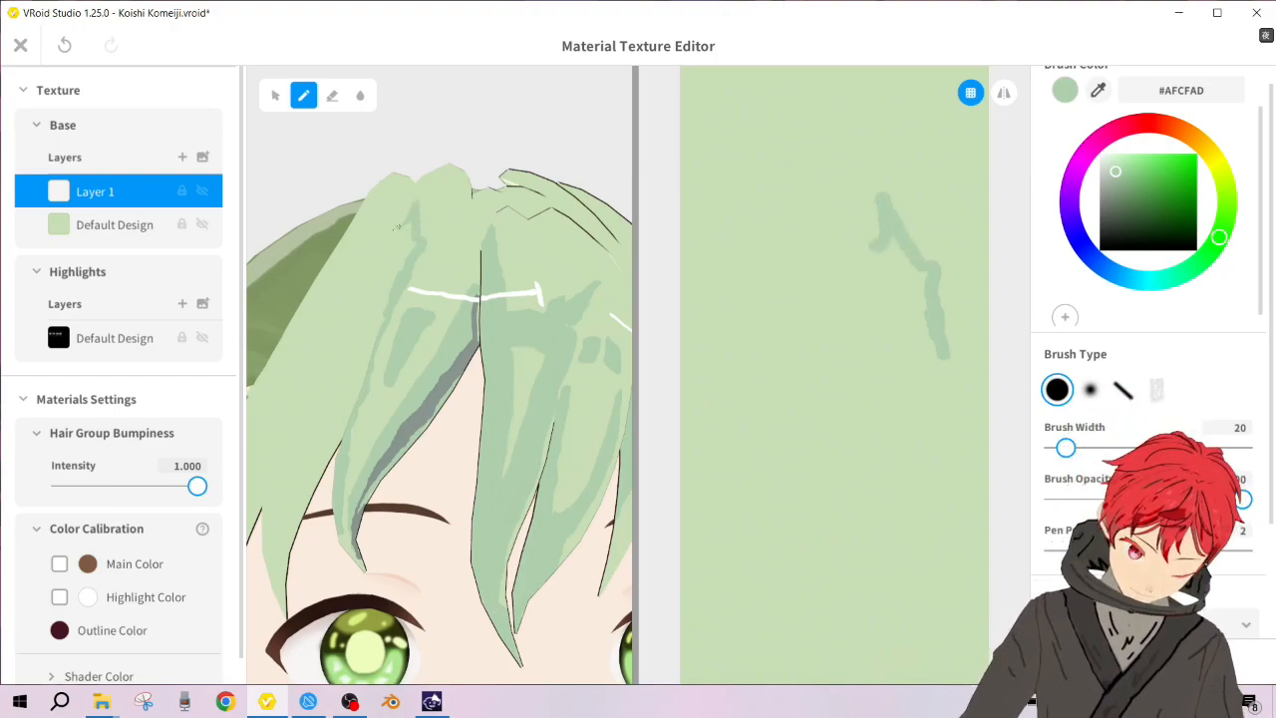
{"action": "left_click_drag", "start_coordinate": [387, 231], "coordinate": [362, 277]}
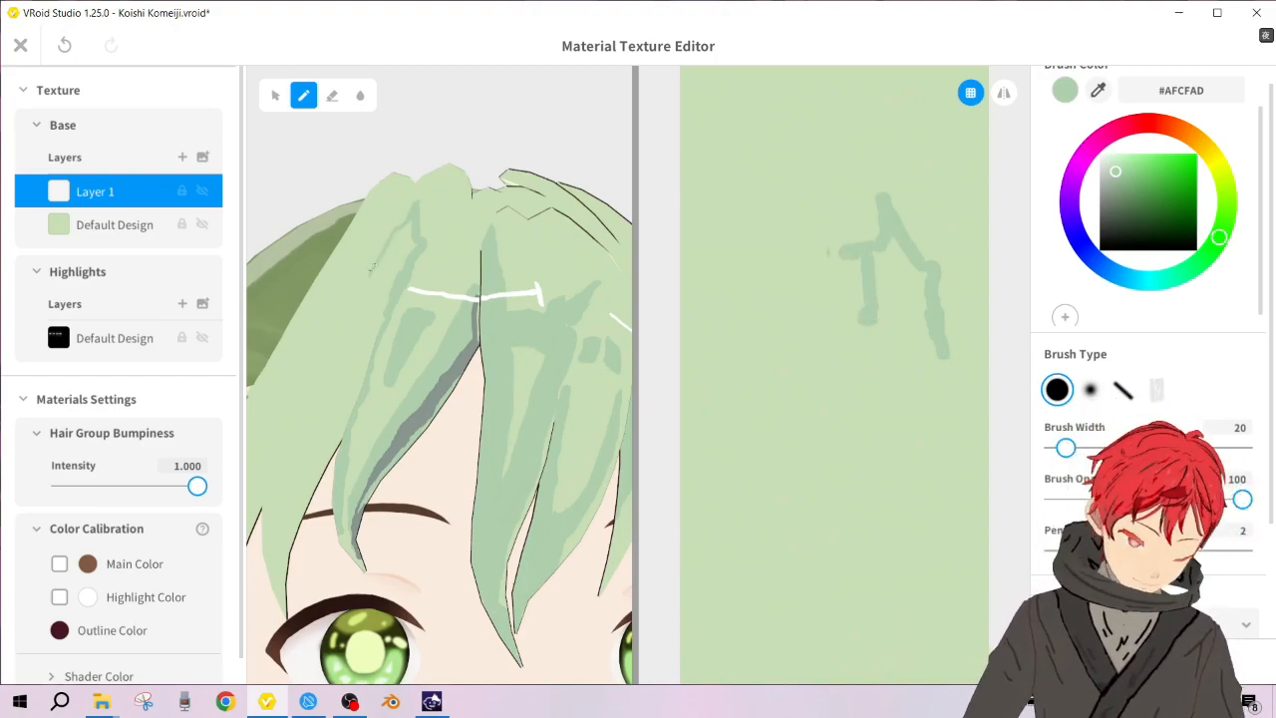
{"action": "left_click_drag", "start_coordinate": [378, 255], "coordinate": [362, 302]}
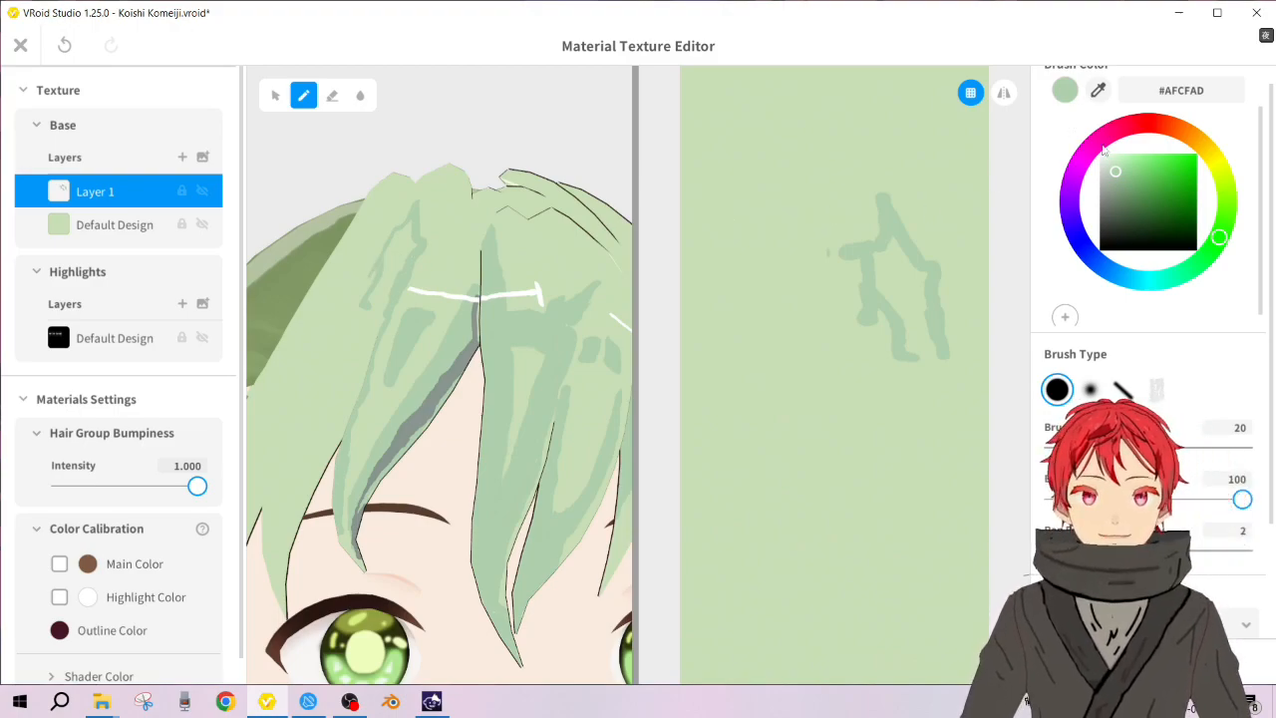
Step: Sample the base green #C9DDB6 and paint over the excess along the shading outline's outer edge
{"action": "left_click", "coordinate": [1097, 90]}
{"action": "left_click", "coordinate": [399, 194]}
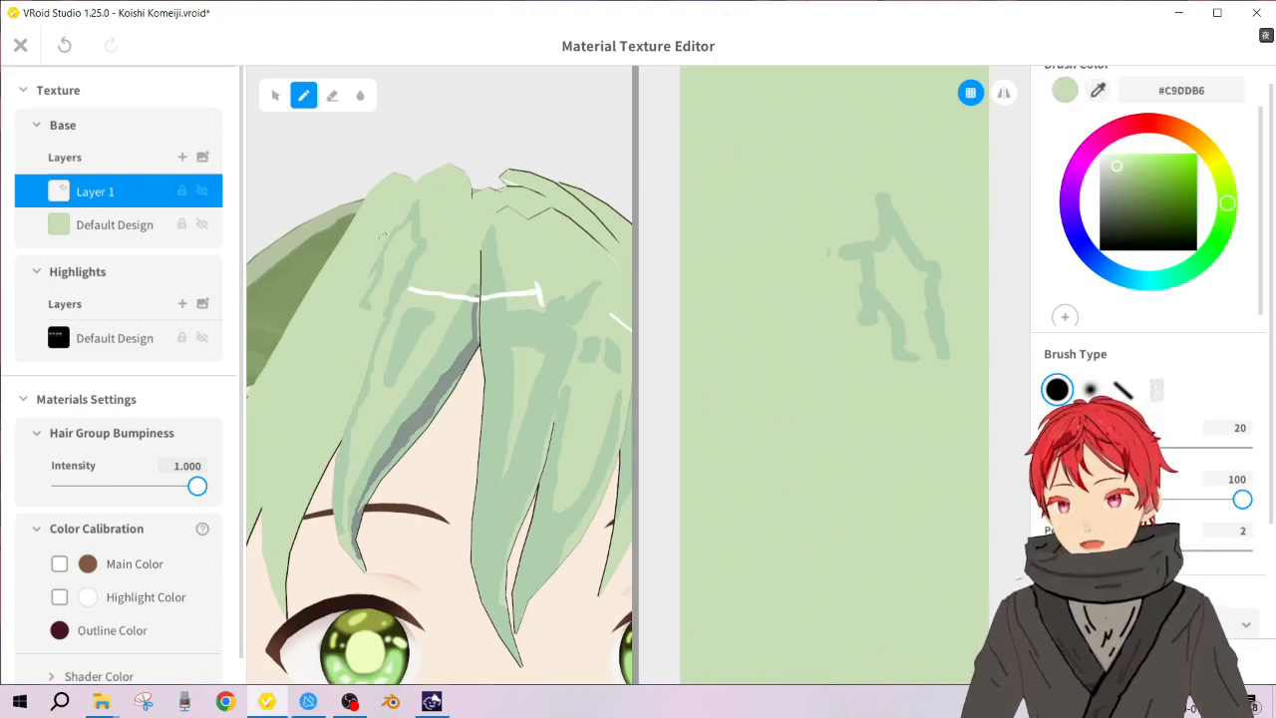
{"action": "left_click_drag", "start_coordinate": [387, 229], "coordinate": [365, 281]}
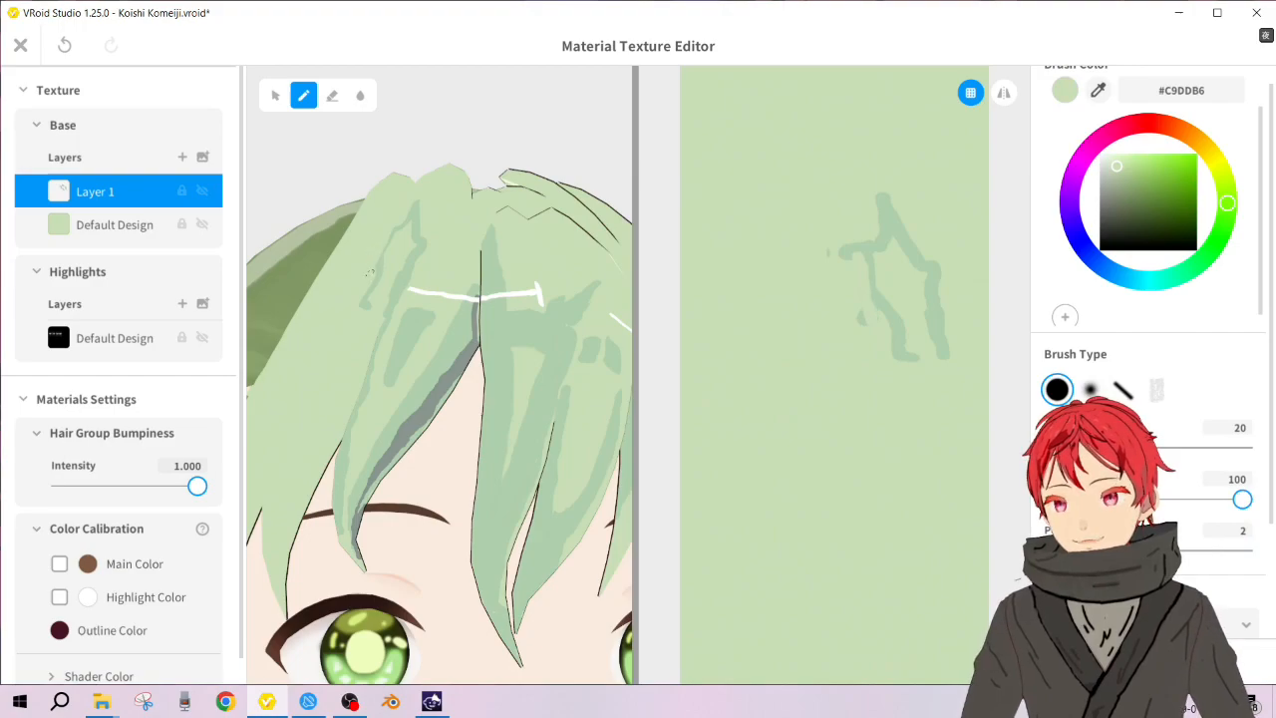
Step: Sample the shading green #AFCFAD again and fill in the outlined patch on the strand's upper part
{"action": "left_click", "coordinate": [1096, 90]}
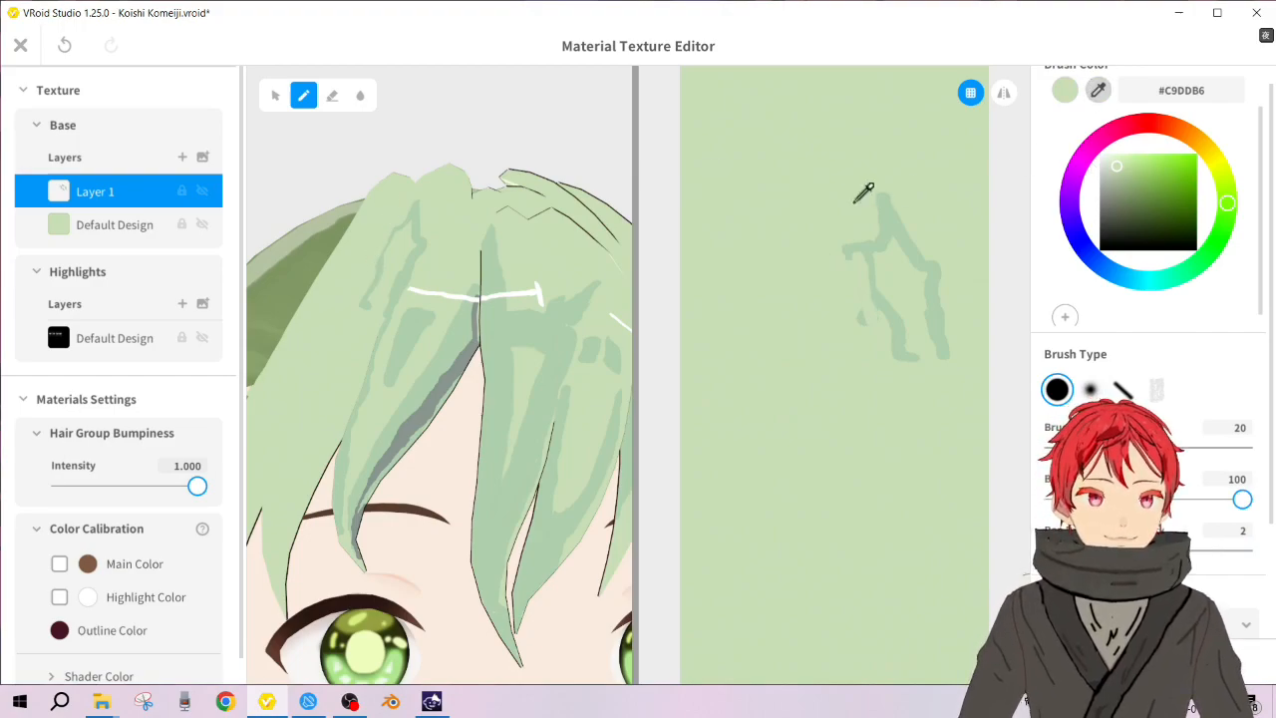
{"action": "left_click", "coordinate": [883, 215]}
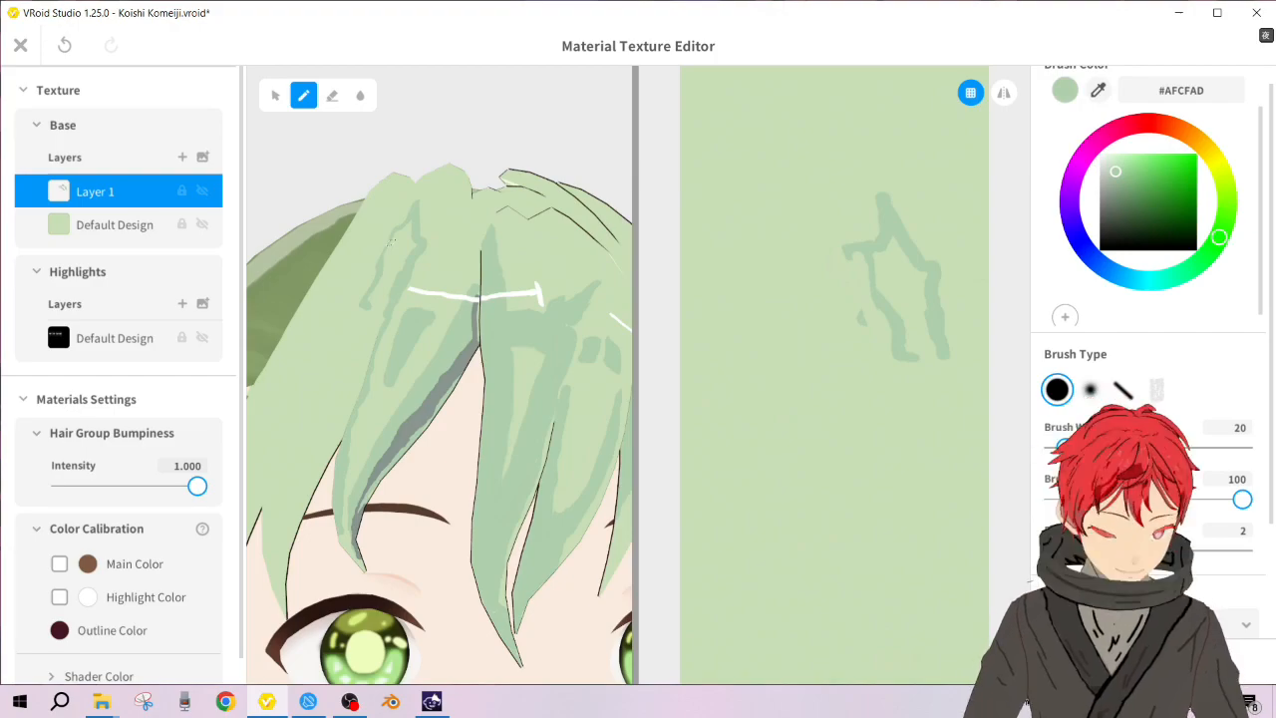
{"action": "left_click_drag", "start_coordinate": [405, 235], "coordinate": [395, 271]}
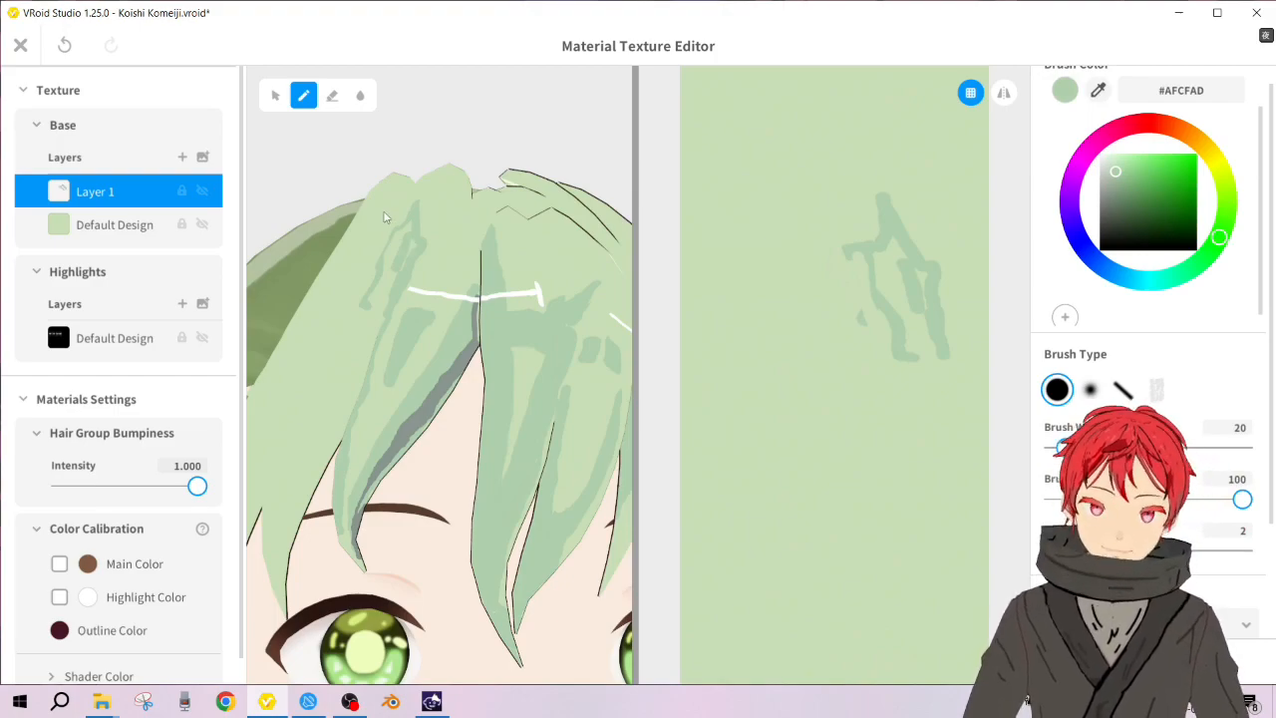
{"action": "key", "text": "ctrl+z"}
{"action": "mouse_move", "coordinate": [408, 217]}
{"action": "left_mouse_down"}
{"action": "mouse_move", "coordinate": [389, 267]}
{"action": "mouse_move", "coordinate": [398, 237]}
{"action": "left_mouse_up"}
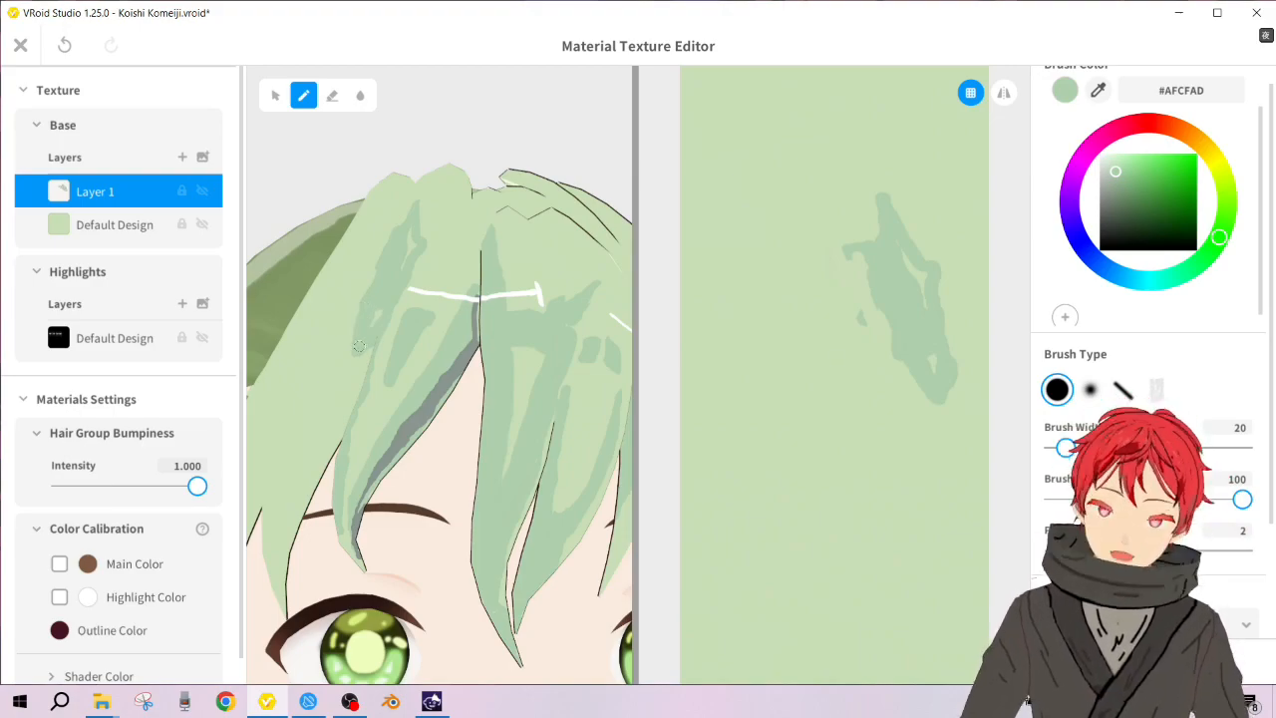
Step: Extend the shading down the strand's inner edge beside the neighbouring strand and fill it in solidly
{"action": "left_click_drag", "start_coordinate": [357, 337], "coordinate": [334, 380]}
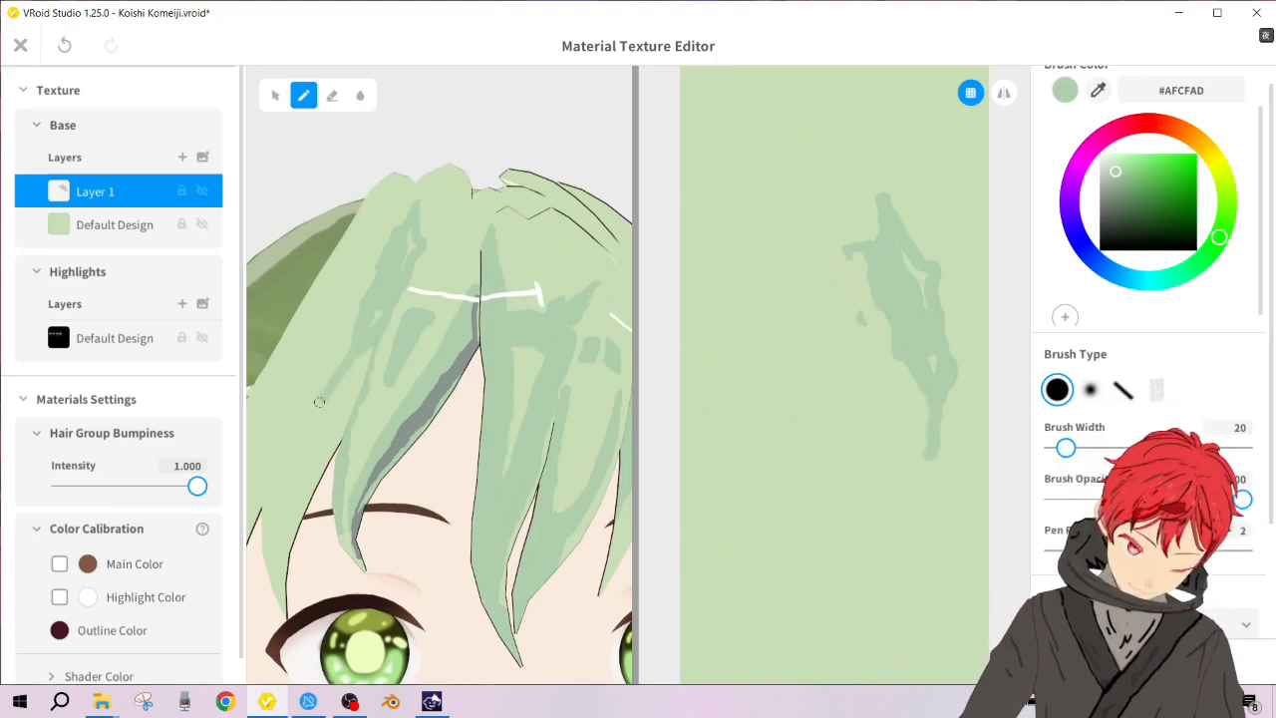
{"action": "key", "text": "ctrl+z"}
{"action": "mouse_move", "coordinate": [357, 341]}
{"action": "left_mouse_down"}
{"action": "mouse_move", "coordinate": [329, 409]}
{"action": "mouse_move", "coordinate": [337, 421]}
{"action": "mouse_move", "coordinate": [366, 348]}
{"action": "left_mouse_up"}
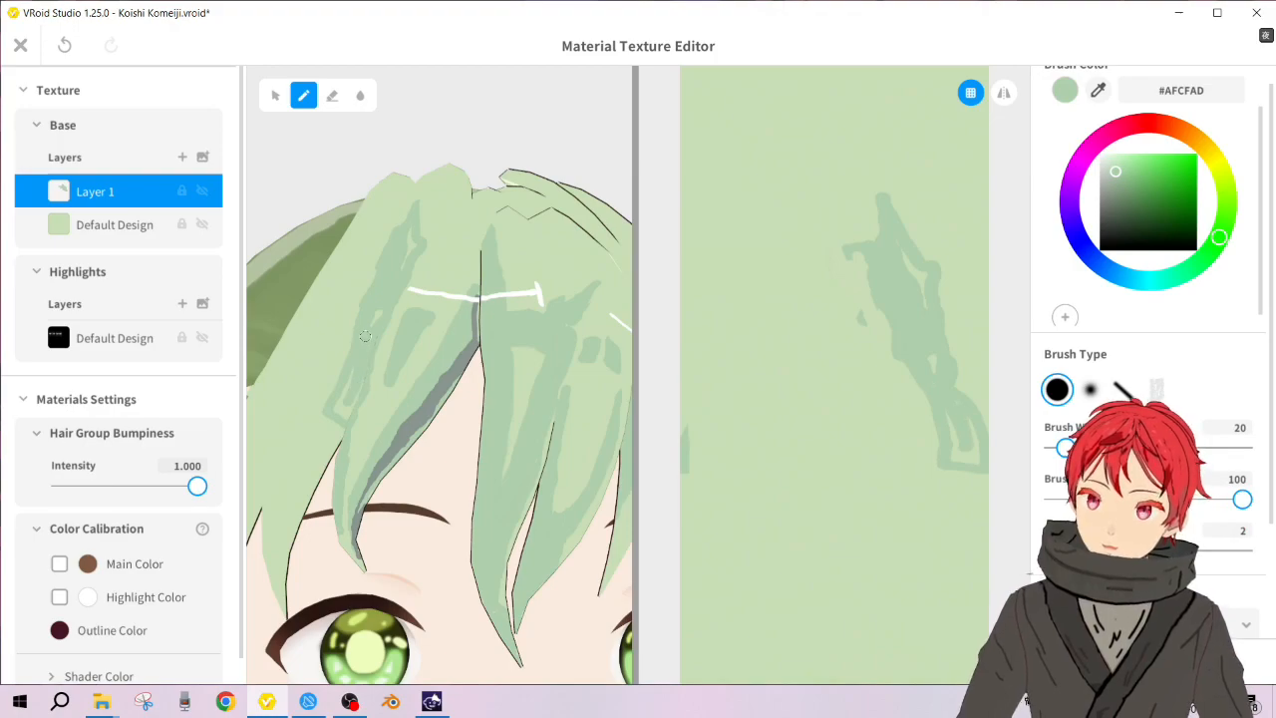
{"action": "left_click_drag", "start_coordinate": [349, 392], "coordinate": [358, 366]}
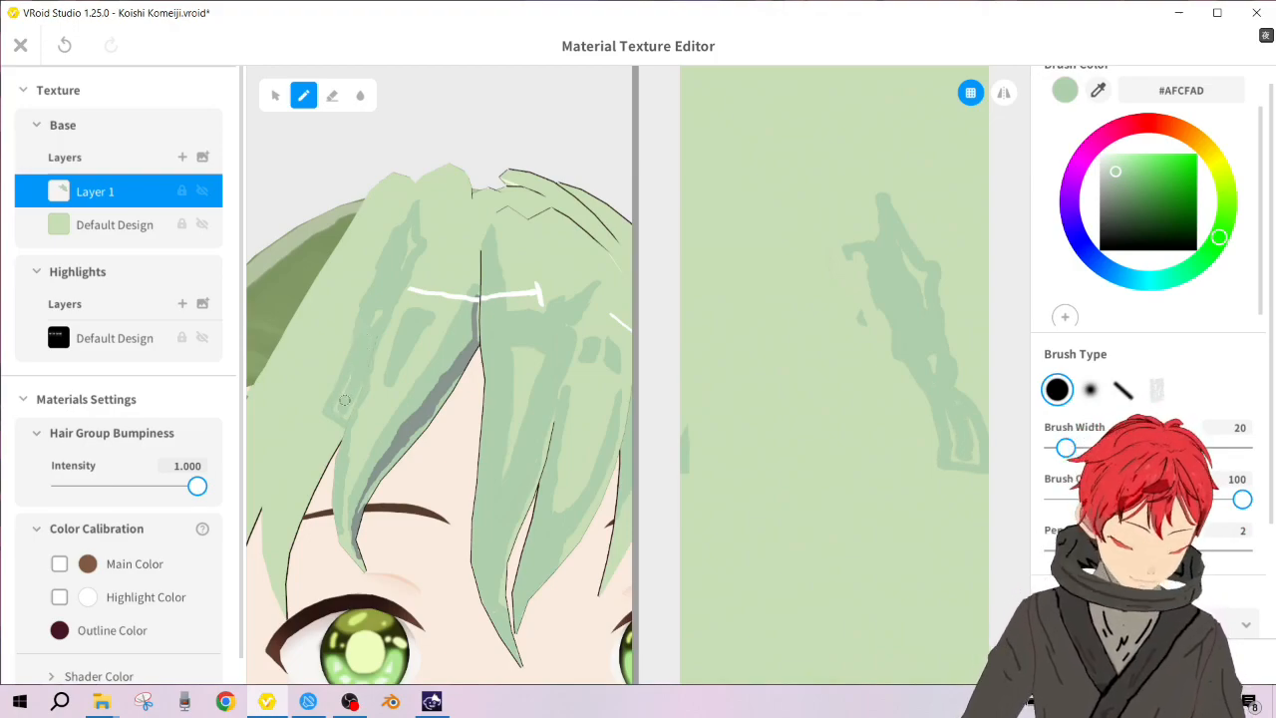
{"action": "mouse_move", "coordinate": [358, 365]}
{"action": "left_mouse_down"}
{"action": "mouse_move", "coordinate": [333, 411]}
{"action": "mouse_move", "coordinate": [360, 391]}
{"action": "left_mouse_up"}
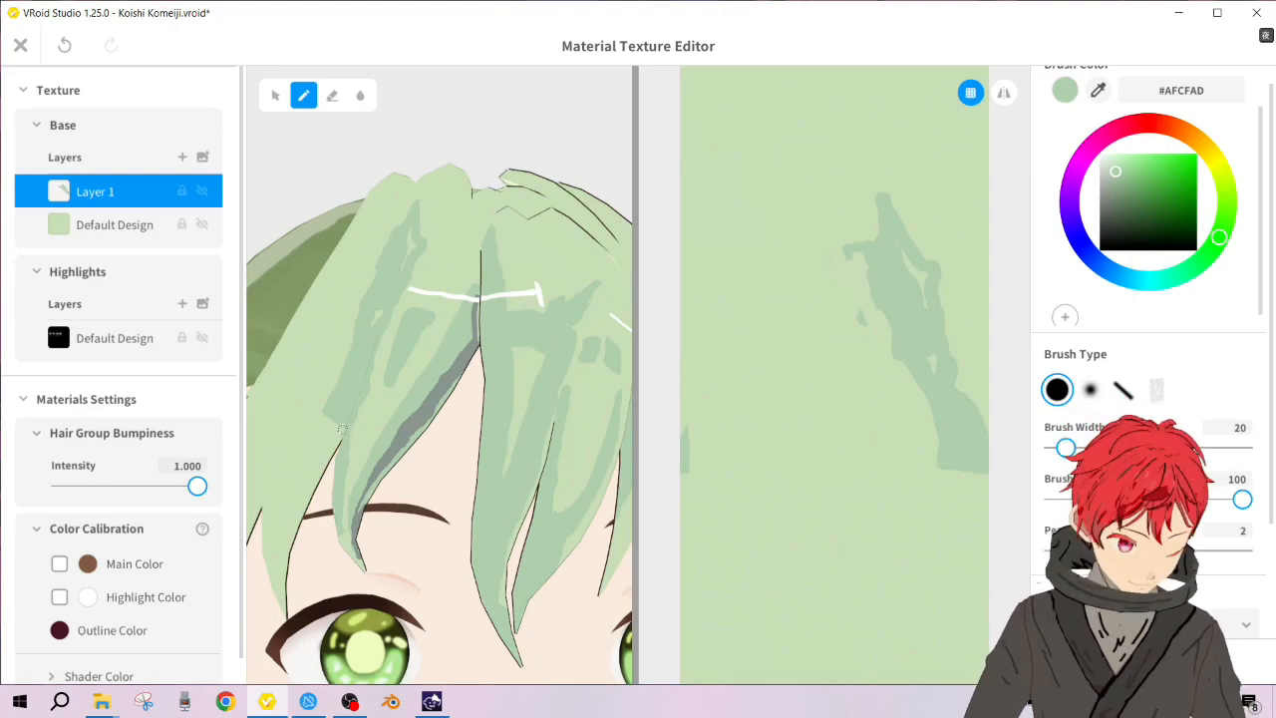
{"action": "mouse_move", "coordinate": [341, 426]}
{"action": "left_mouse_down"}
{"action": "mouse_move", "coordinate": [311, 481]}
{"action": "mouse_move", "coordinate": [342, 427]}
{"action": "left_mouse_up"}
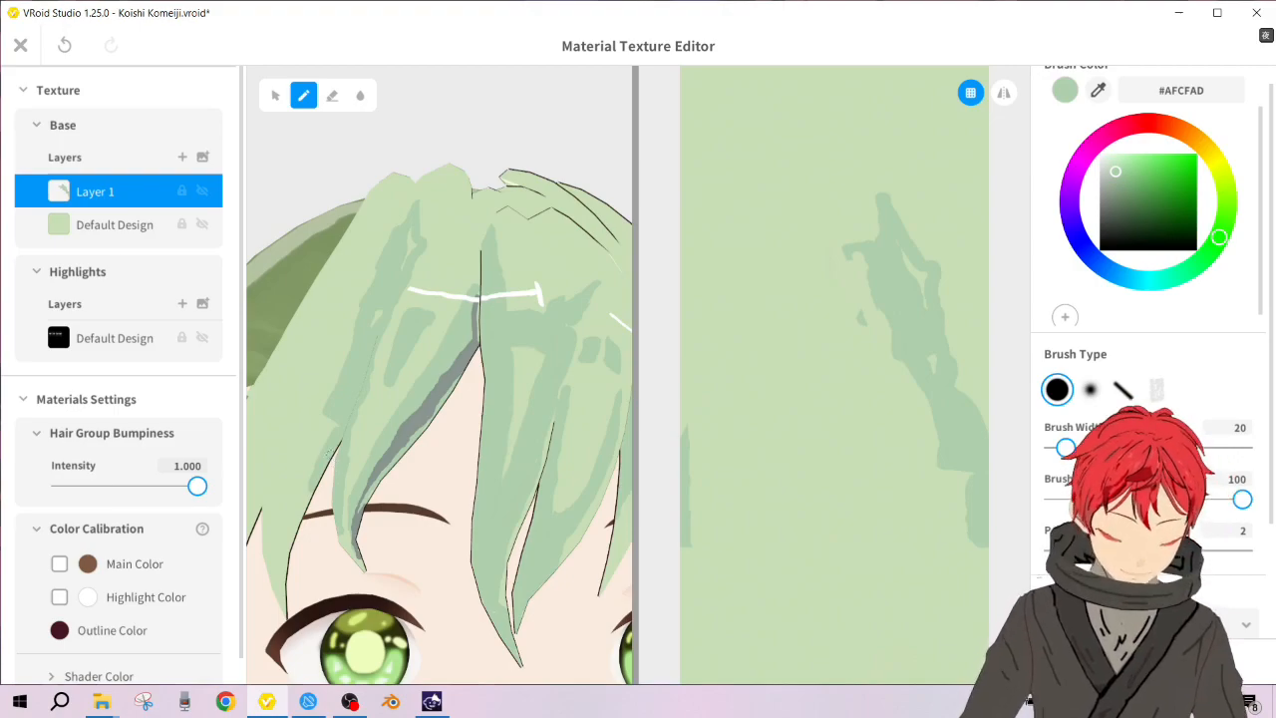
Step: Reduce the brush width to 12 and paint a thin tapering shading stroke from the patch down toward the strand's fork
{"action": "left_click_drag", "start_coordinate": [1061, 447], "coordinate": [1055, 447]}
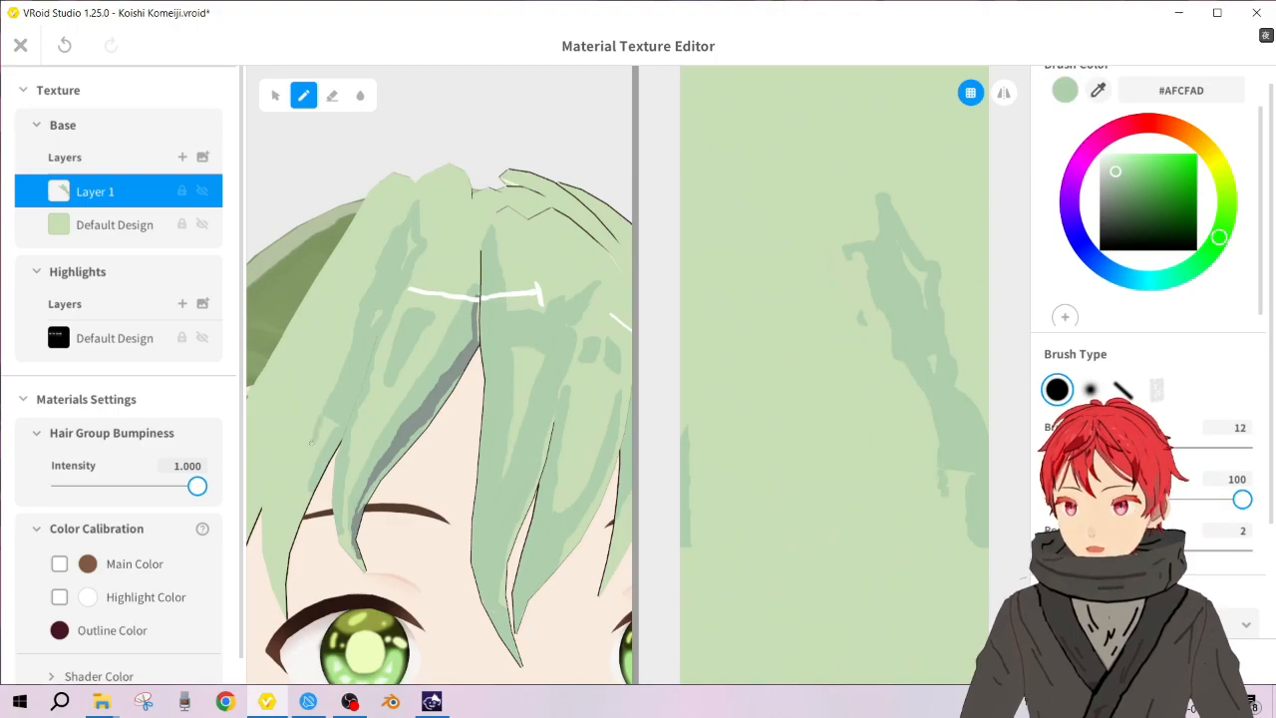
{"action": "left_click_drag", "start_coordinate": [318, 423], "coordinate": [292, 465]}
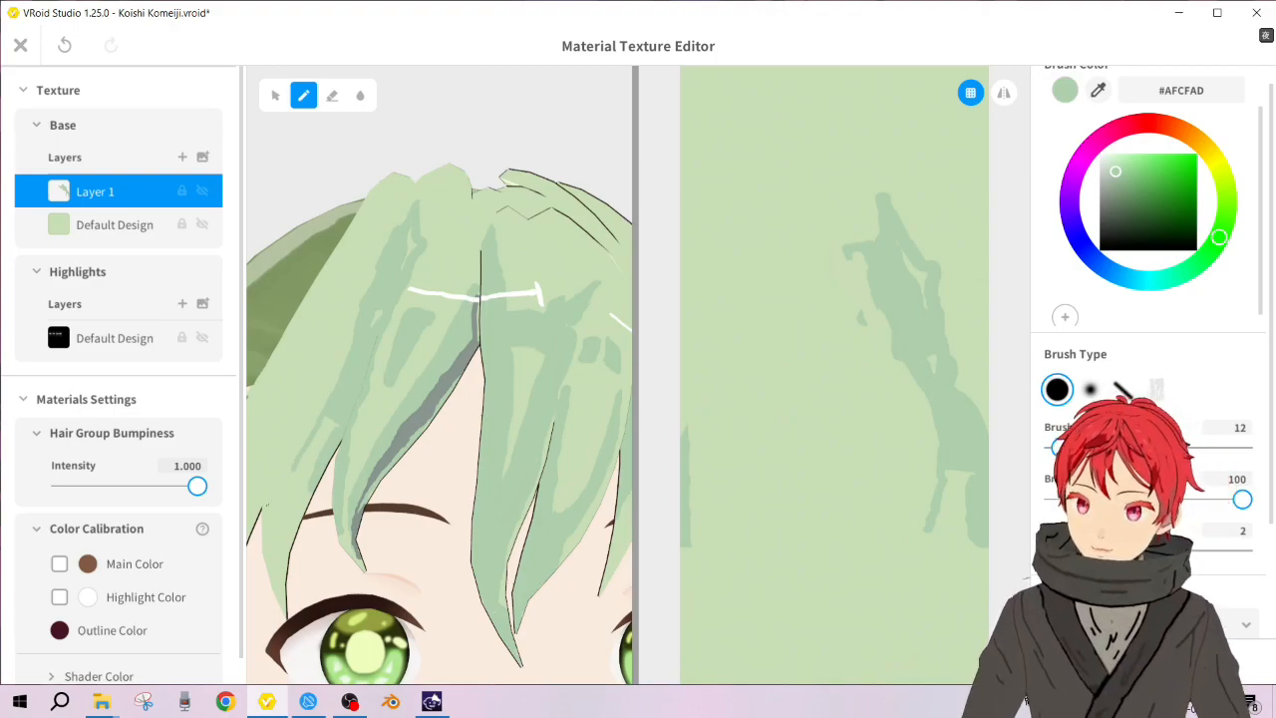
{"action": "left_click_drag", "start_coordinate": [269, 502], "coordinate": [297, 458]}
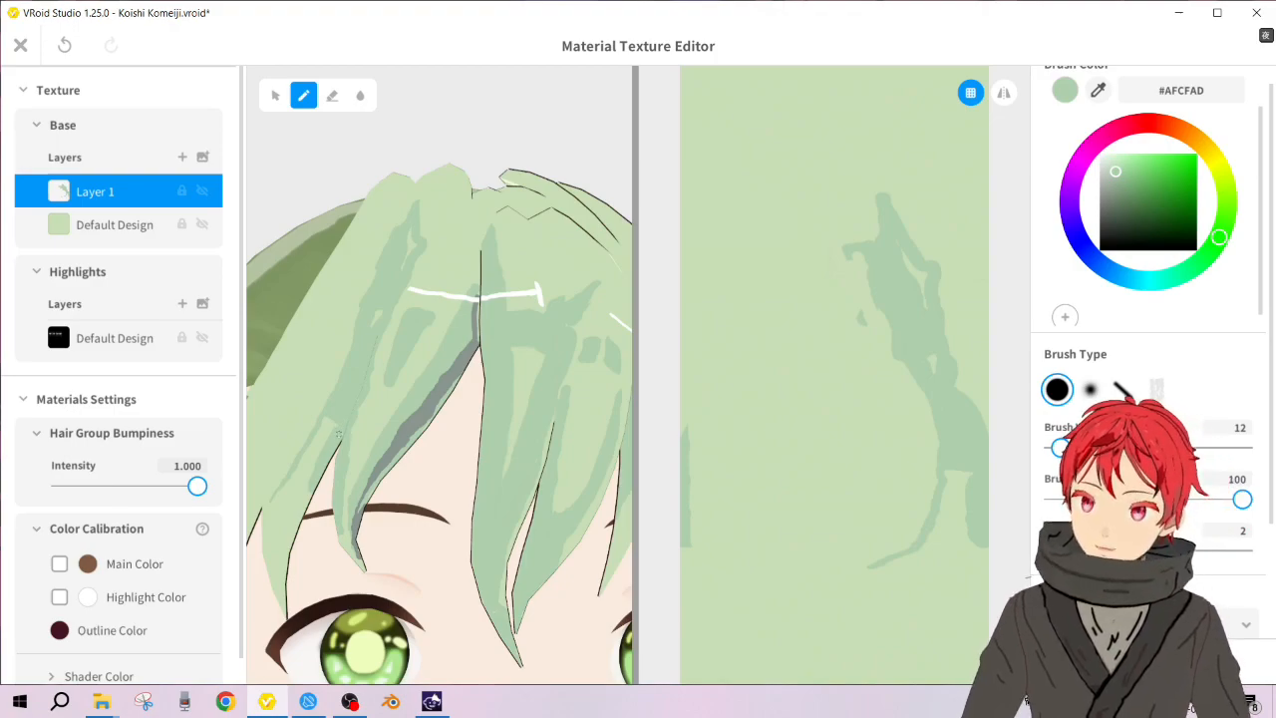
Step: Set the brush color to black #000000 and draw a thin line down the middle of the strand toward its fork
{"action": "right_click_drag", "start_coordinate": [416, 381], "coordinate": [471, 367]}
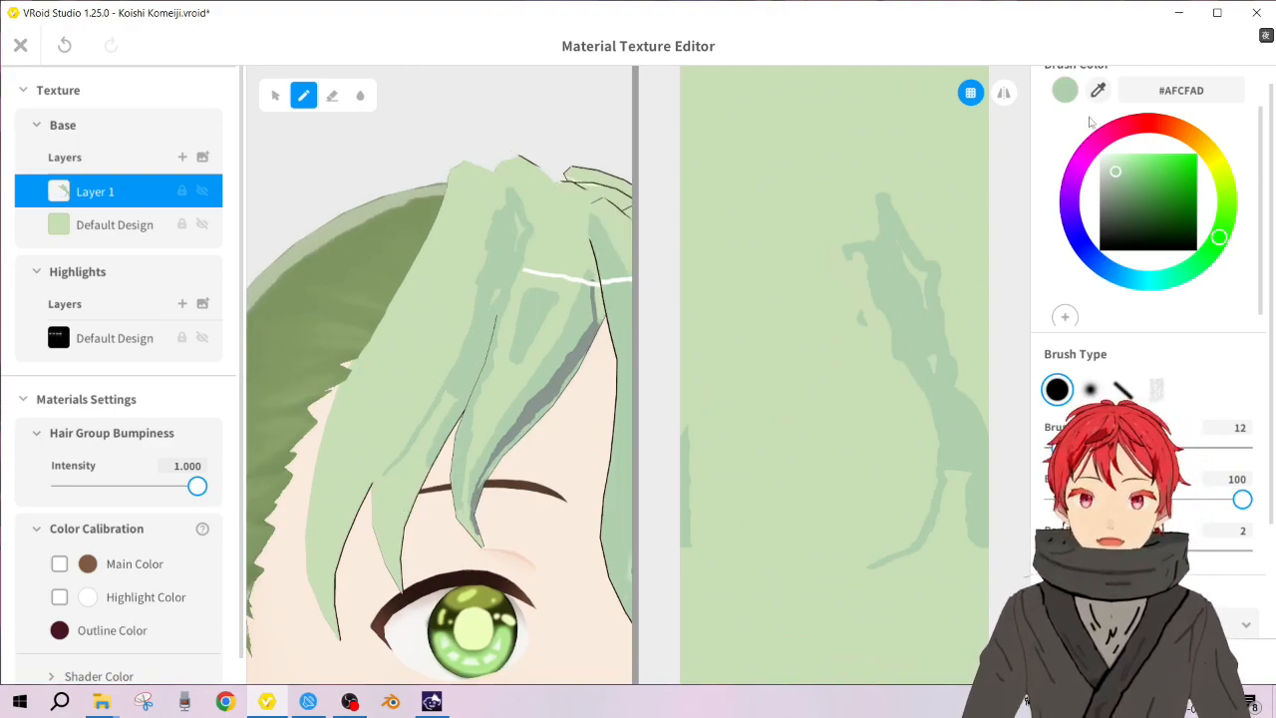
{"action": "left_click_drag", "start_coordinate": [1120, 172], "coordinate": [1099, 250]}
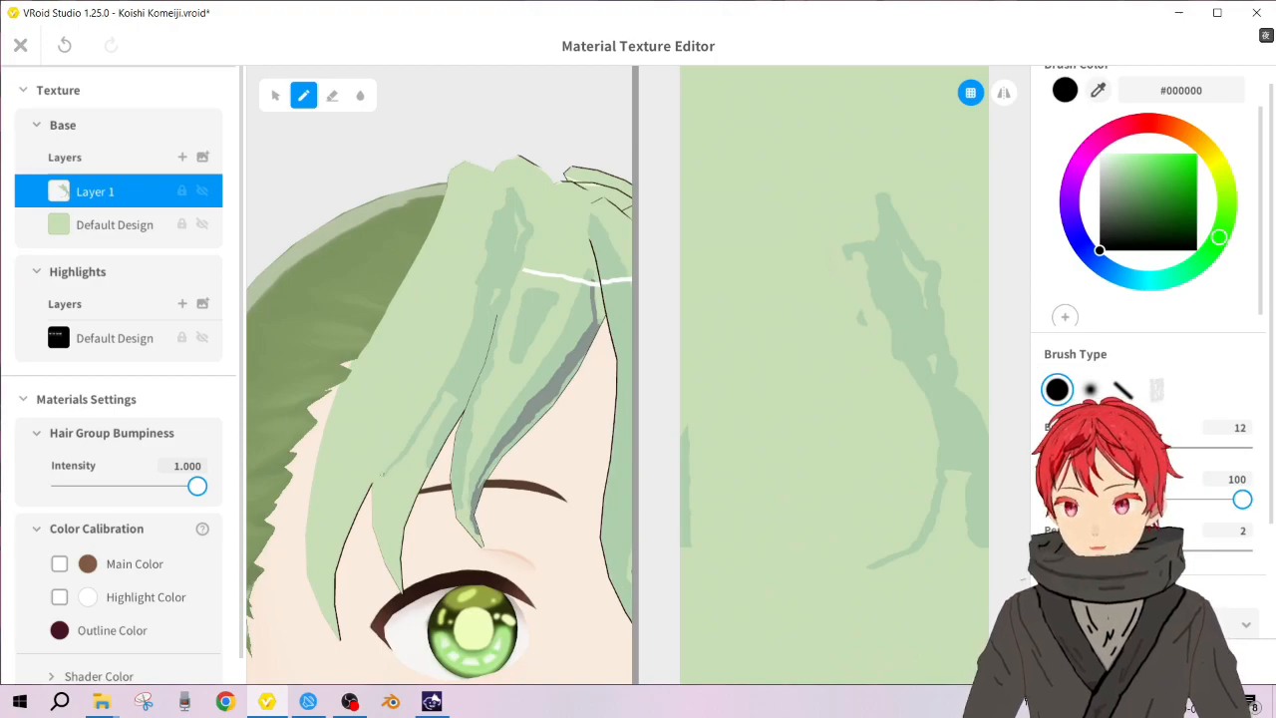
{"action": "left_click_drag", "start_coordinate": [828, 568], "coordinate": [859, 510]}
{"action": "key", "text": "ctrl+z"}
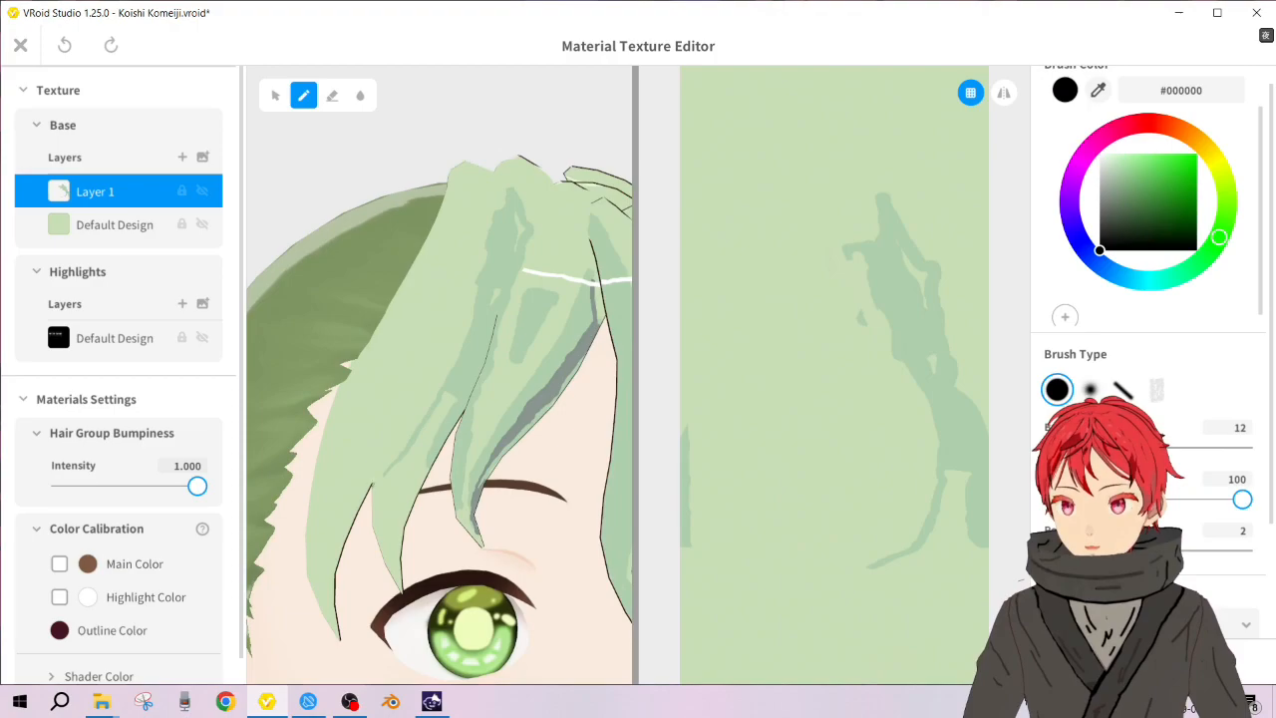
{"action": "left_click_drag", "start_coordinate": [845, 578], "coordinate": [865, 533]}
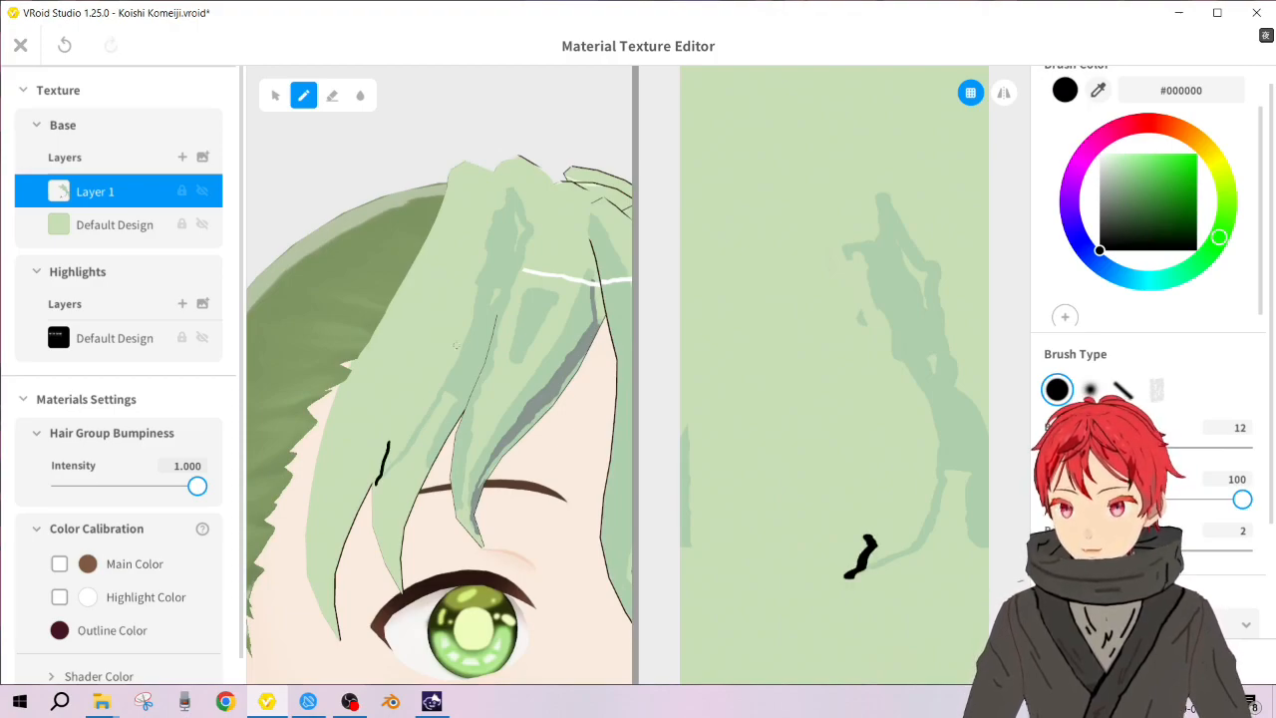
{"action": "key", "text": "ctrl+z"}
{"action": "mouse_move", "coordinate": [895, 389]}
{"action": "left_mouse_down"}
{"action": "mouse_move", "coordinate": [896, 428]}
{"action": "mouse_move", "coordinate": [829, 548]}
{"action": "left_mouse_up"}
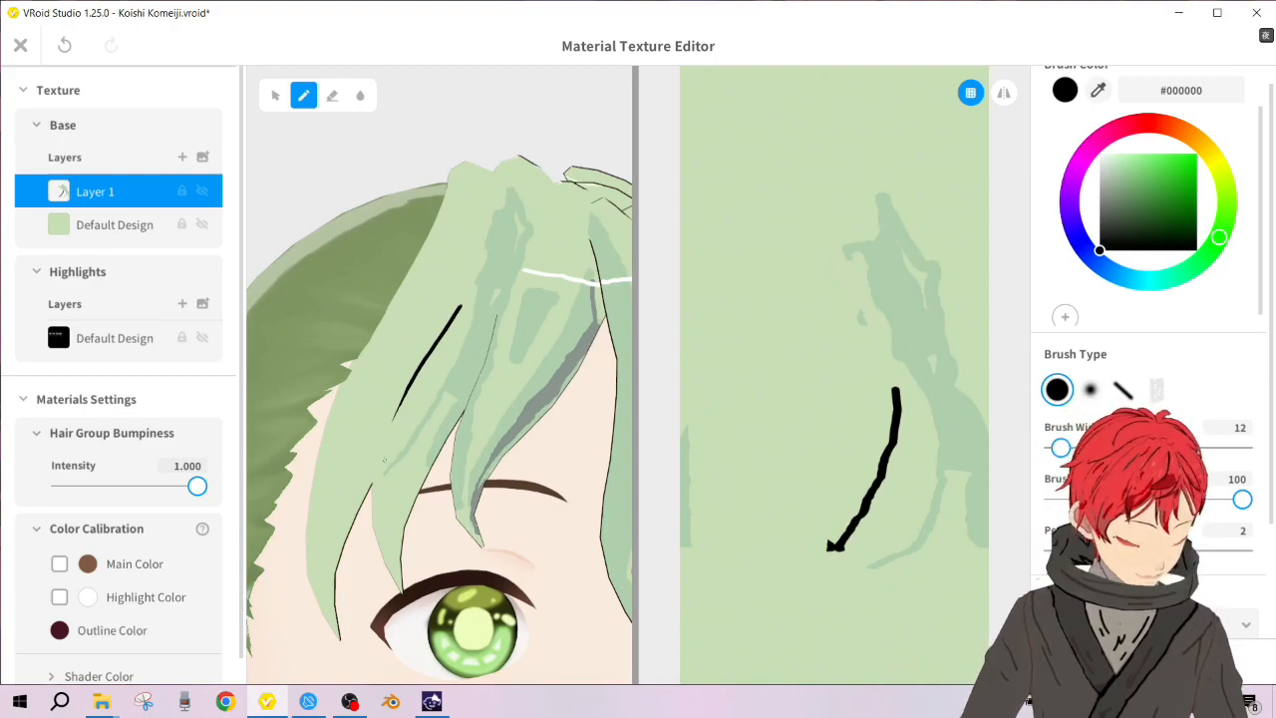
Step: Extend the black line down toward the strand's fork, undoing and redrawing its lower end
{"action": "mouse_move", "coordinate": [831, 545]}
{"action": "left_mouse_down"}
{"action": "mouse_move", "coordinate": [860, 528]}
{"action": "mouse_move", "coordinate": [828, 559]}
{"action": "left_mouse_up"}
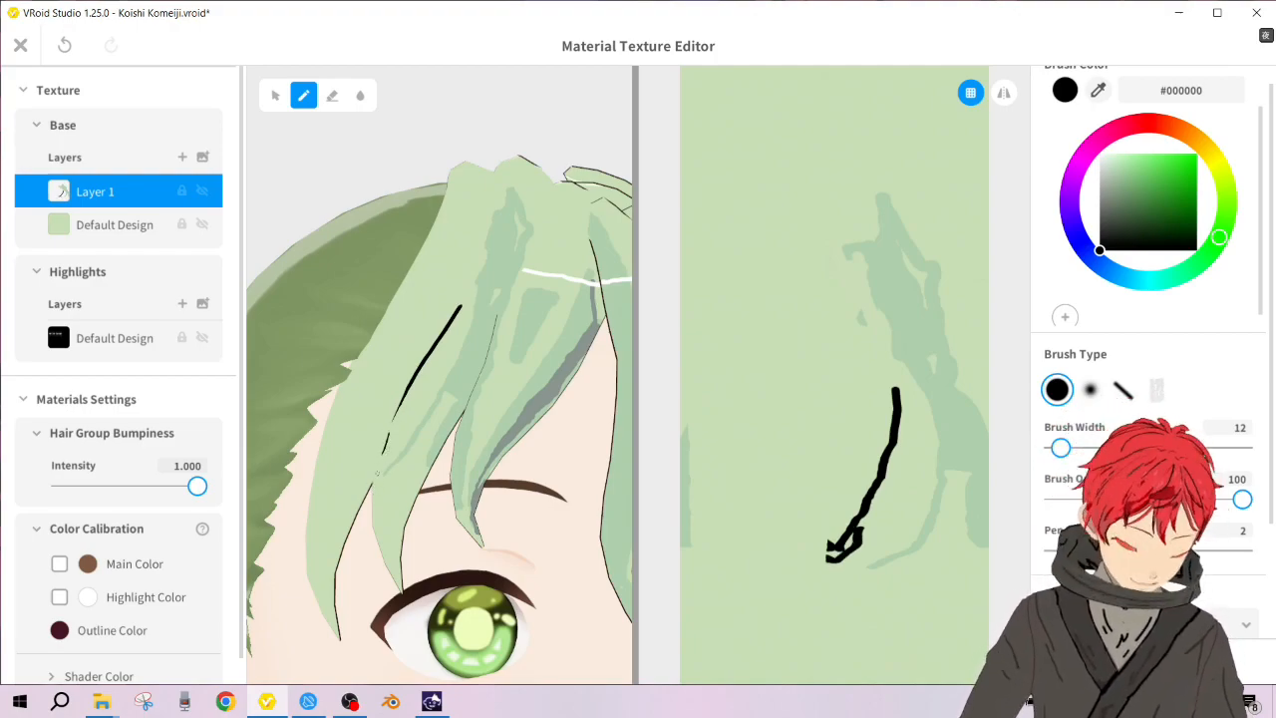
{"action": "left_click_drag", "start_coordinate": [863, 548], "coordinate": [823, 590]}
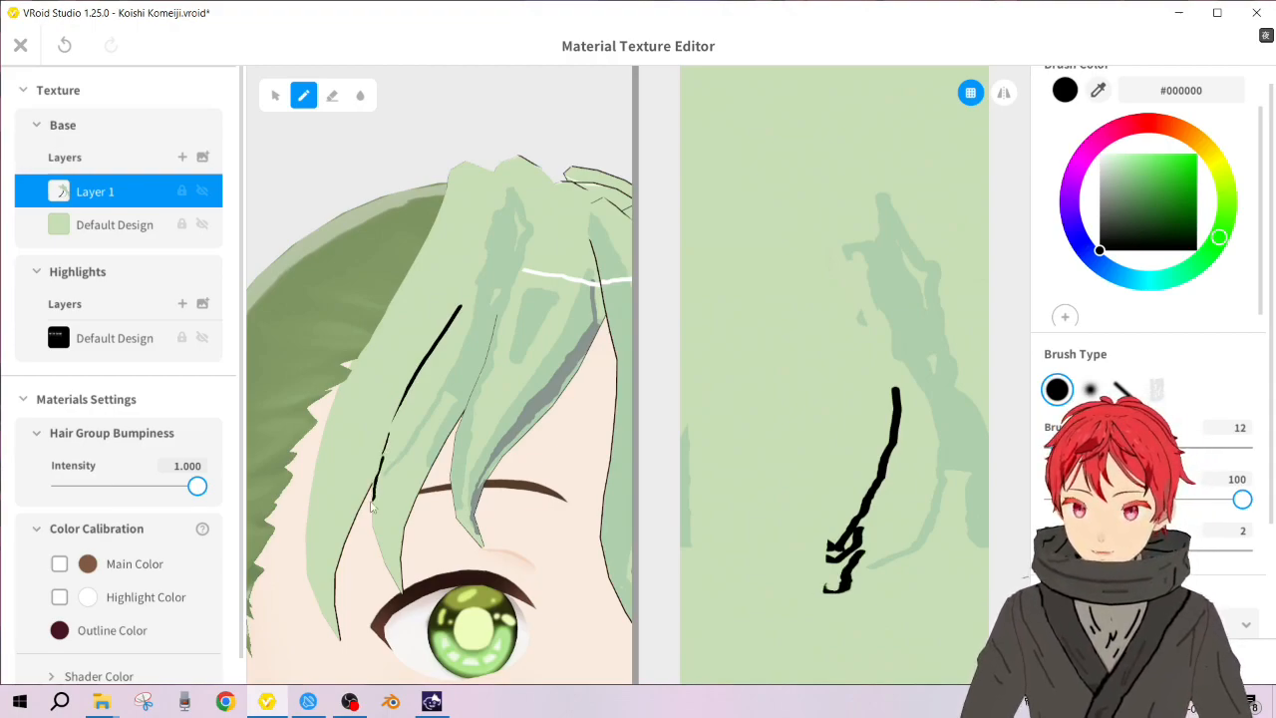
{"action": "key", "text": "ctrl+z"}
{"action": "left_click_drag", "start_coordinate": [383, 455], "coordinate": [376, 474]}
{"action": "mouse_move", "coordinate": [852, 554]}
{"action": "left_mouse_down"}
{"action": "mouse_move", "coordinate": [827, 583]}
{"action": "mouse_move", "coordinate": [842, 582]}
{"action": "mouse_move", "coordinate": [835, 563]}
{"action": "left_mouse_up"}
{"action": "mouse_move", "coordinate": [384, 449]}
{"action": "left_mouse_down"}
{"action": "mouse_move", "coordinate": [375, 479]}
{"action": "mouse_move", "coordinate": [385, 447]}
{"action": "left_mouse_up"}
{"action": "right_click_drag", "start_coordinate": [511, 413], "coordinate": [510, 417]}
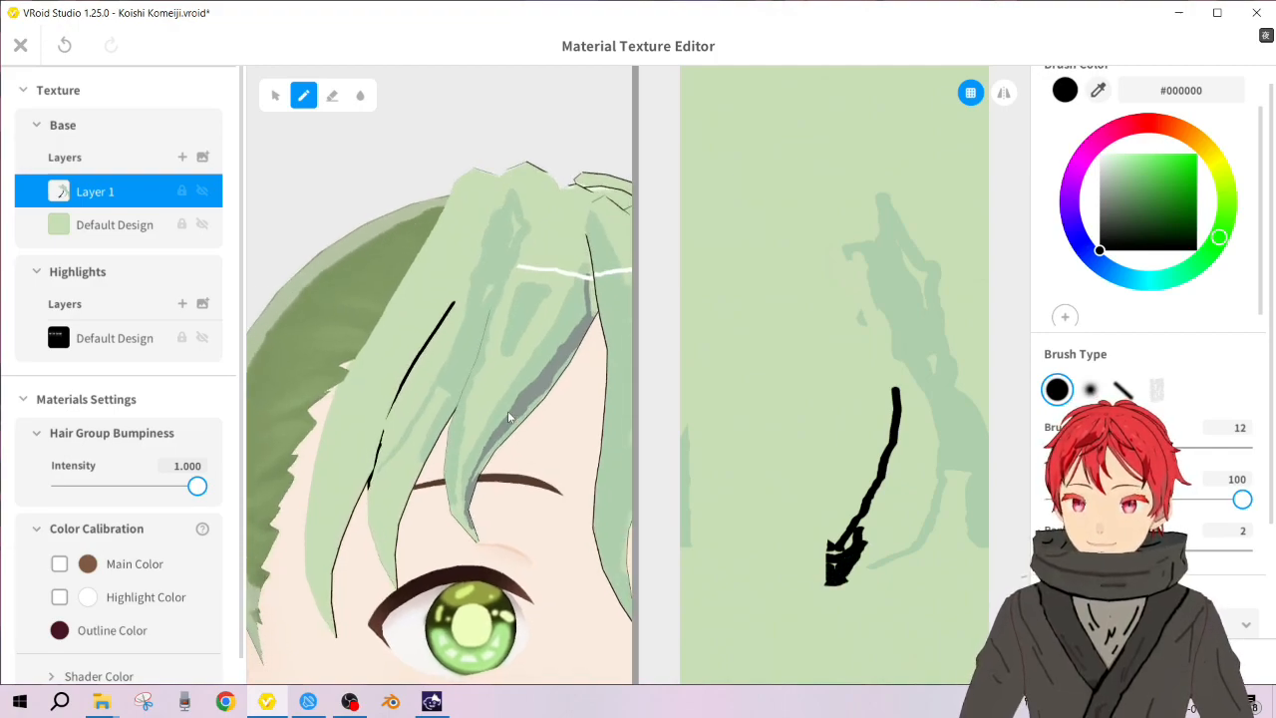
{"action": "key", "text": "ctrl+z"}
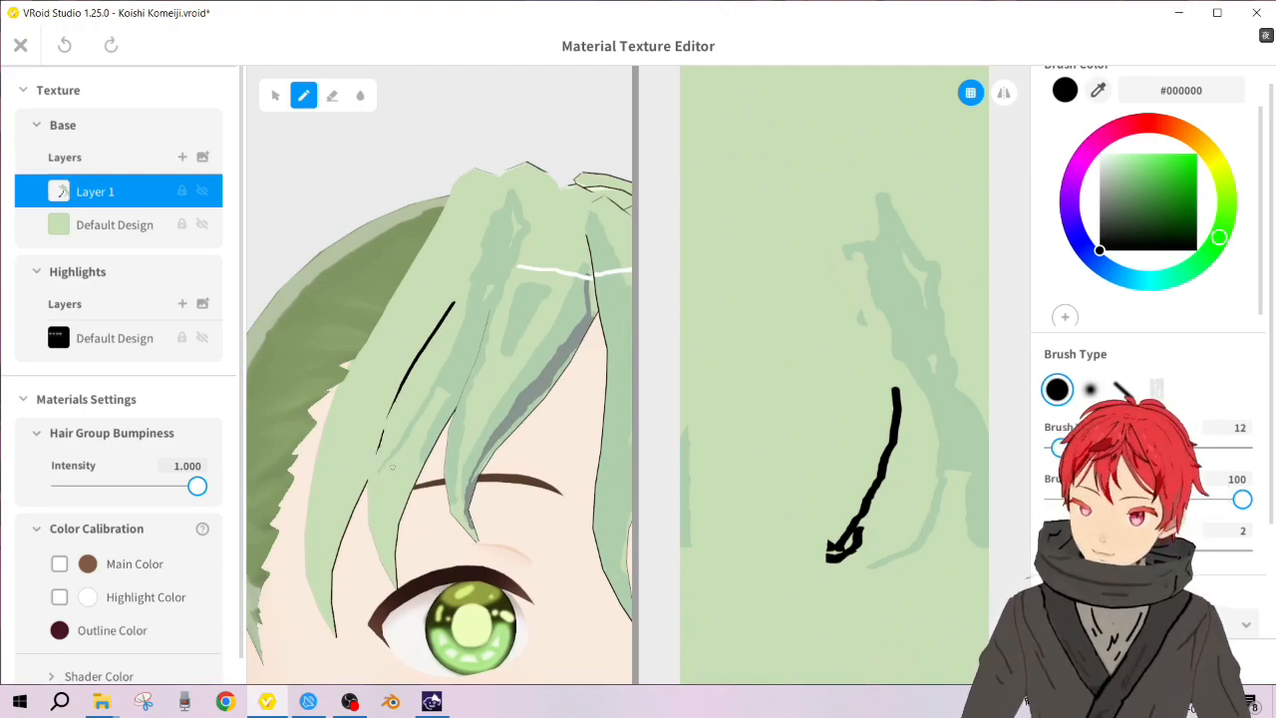
{"action": "mouse_move", "coordinate": [372, 477]}
{"action": "left_mouse_down"}
{"action": "mouse_move", "coordinate": [412, 471]}
{"action": "mouse_move", "coordinate": [369, 481]}
{"action": "left_mouse_up"}
{"action": "key", "text": "ctrl+z"}
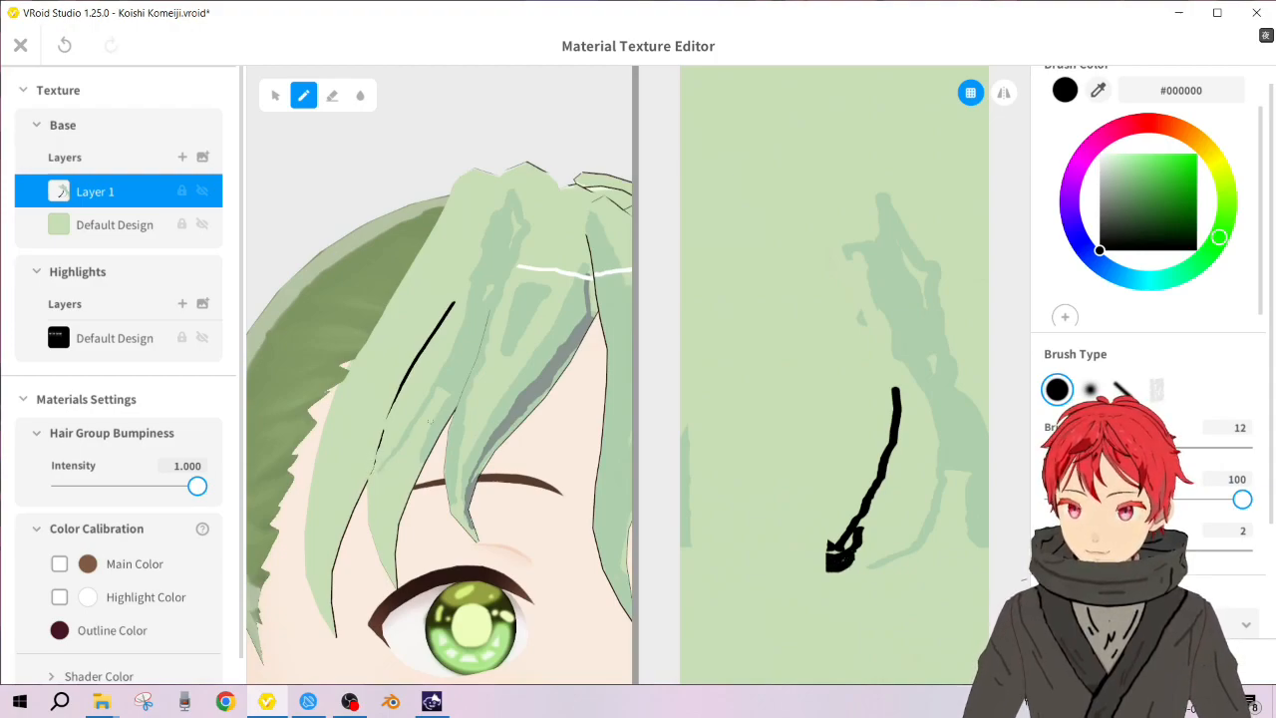
{"action": "mouse_move", "coordinate": [497, 389]}
{"action": "right_mouse_down"}
{"action": "mouse_move", "coordinate": [511, 394]}
{"action": "mouse_move", "coordinate": [493, 398]}
{"action": "right_mouse_up"}
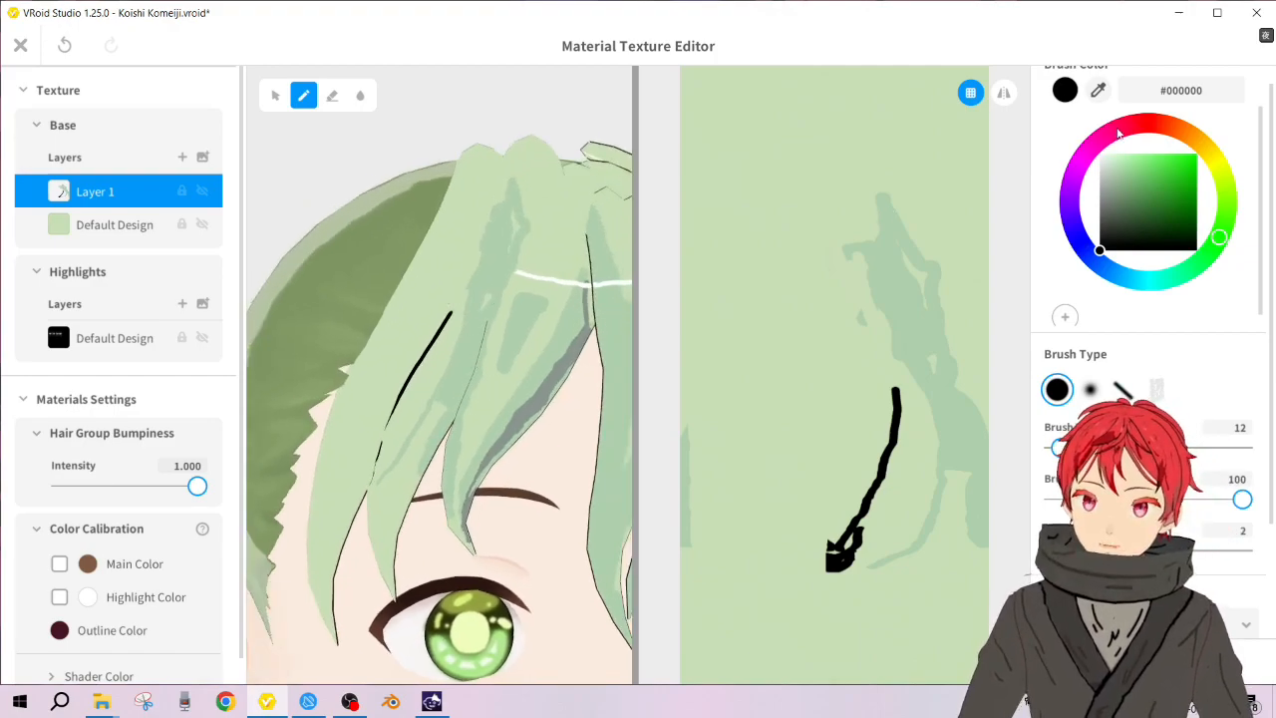
Step: Sample the base green #C9DEB5 and paint along the edge of the black line to thin its upper part
{"action": "left_click", "coordinate": [1097, 89]}
{"action": "left_click", "coordinate": [823, 244]}
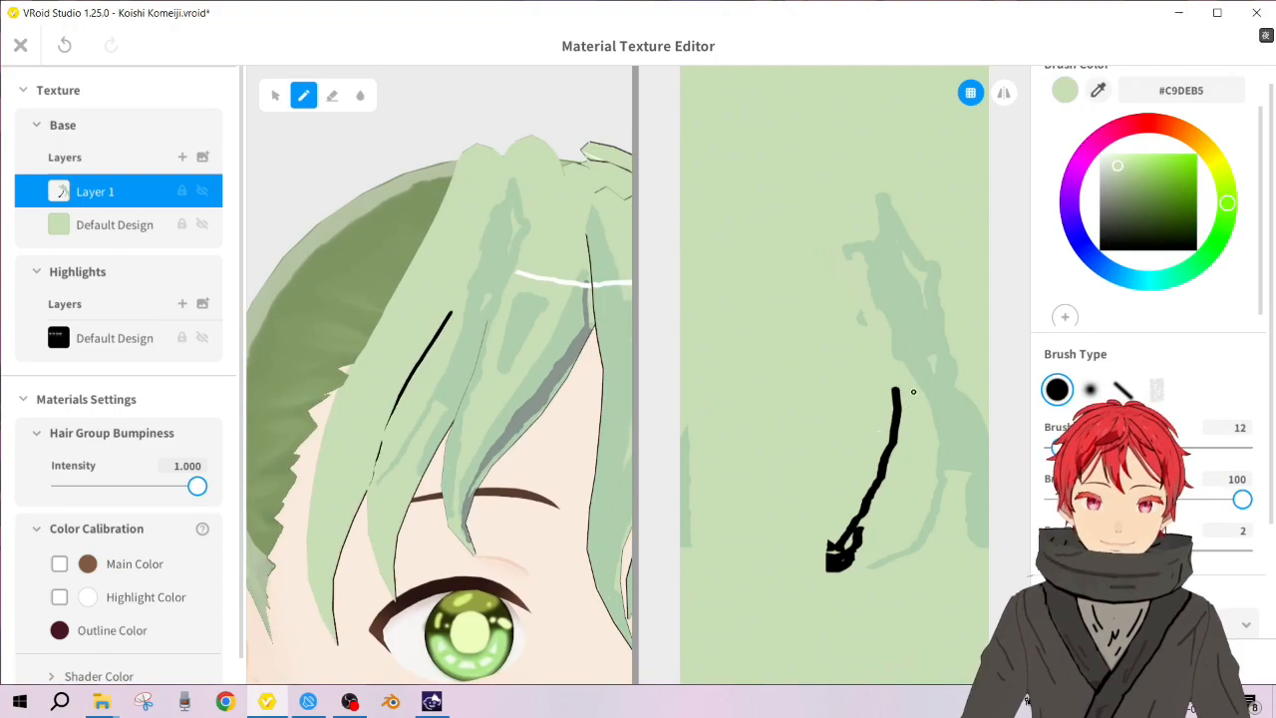
{"action": "left_click_drag", "start_coordinate": [901, 384], "coordinate": [892, 447]}
{"action": "key", "text": "ctrl+z"}
{"action": "left_click_drag", "start_coordinate": [897, 400], "coordinate": [895, 434]}
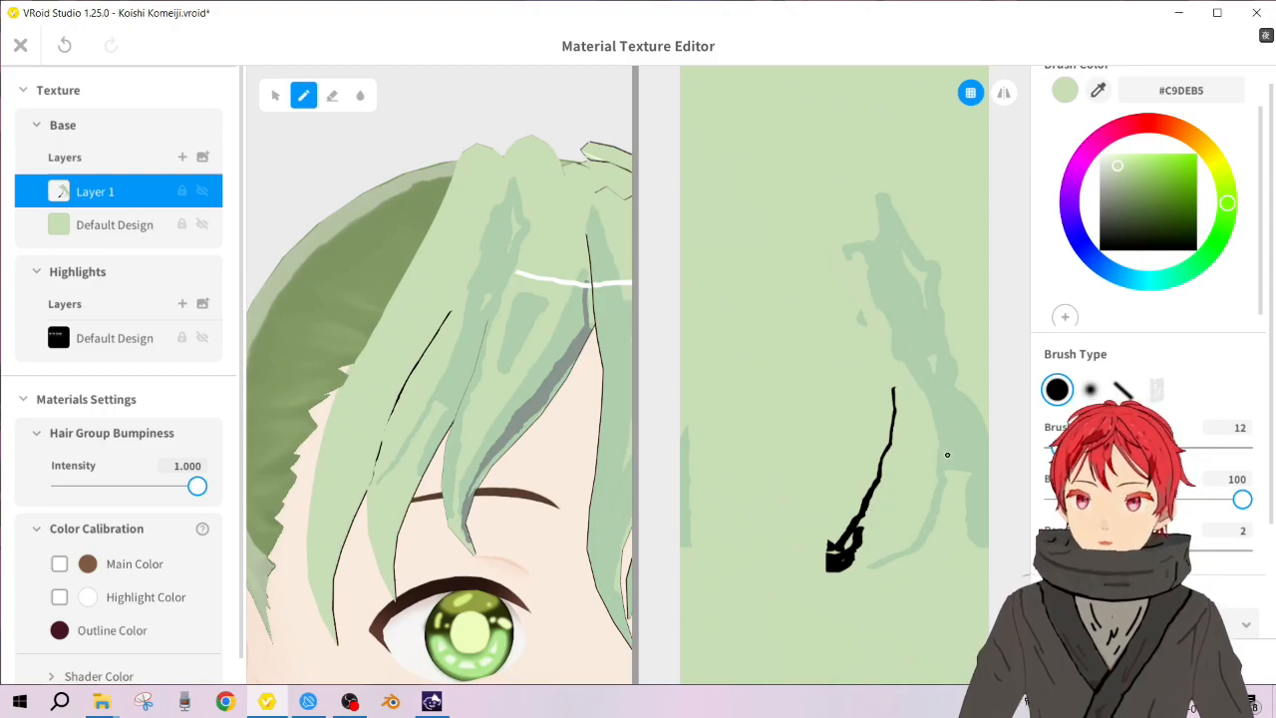
{"action": "scroll", "coordinate": [505, 392], "scroll_direction": "down", "scroll_amount": 5}
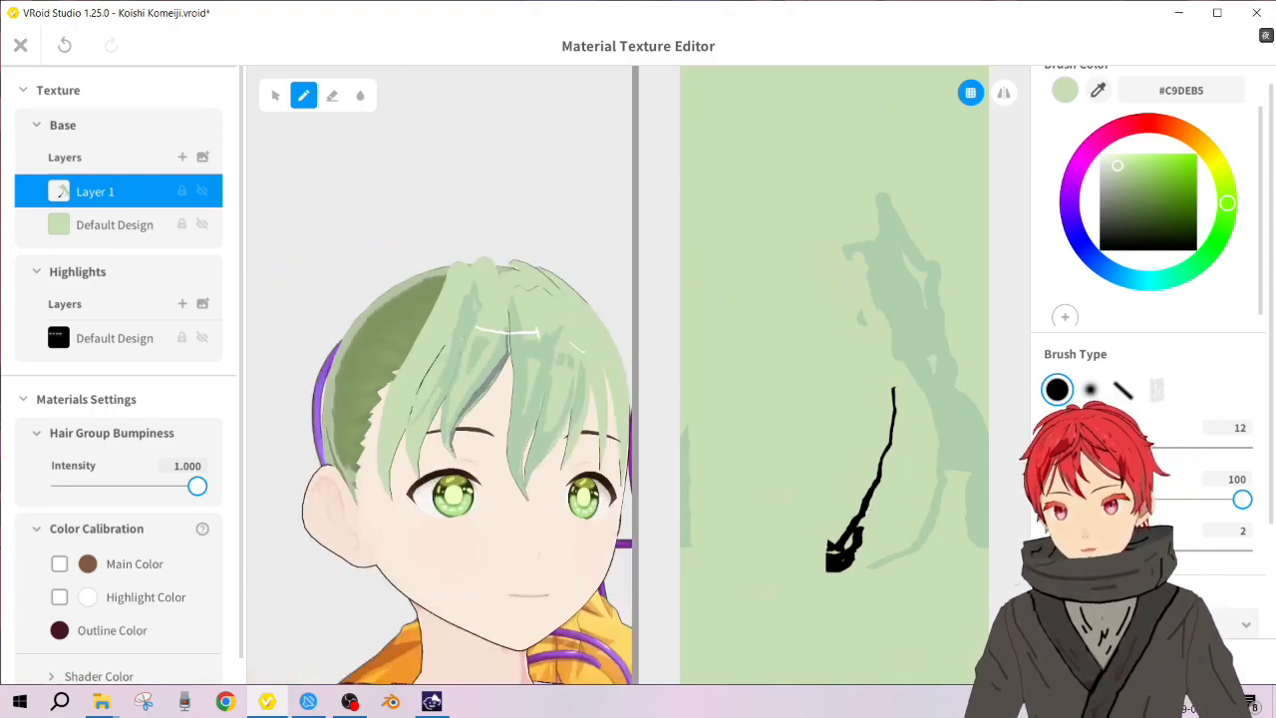
{"action": "scroll", "coordinate": [463, 338], "scroll_direction": "up", "scroll_amount": 5}
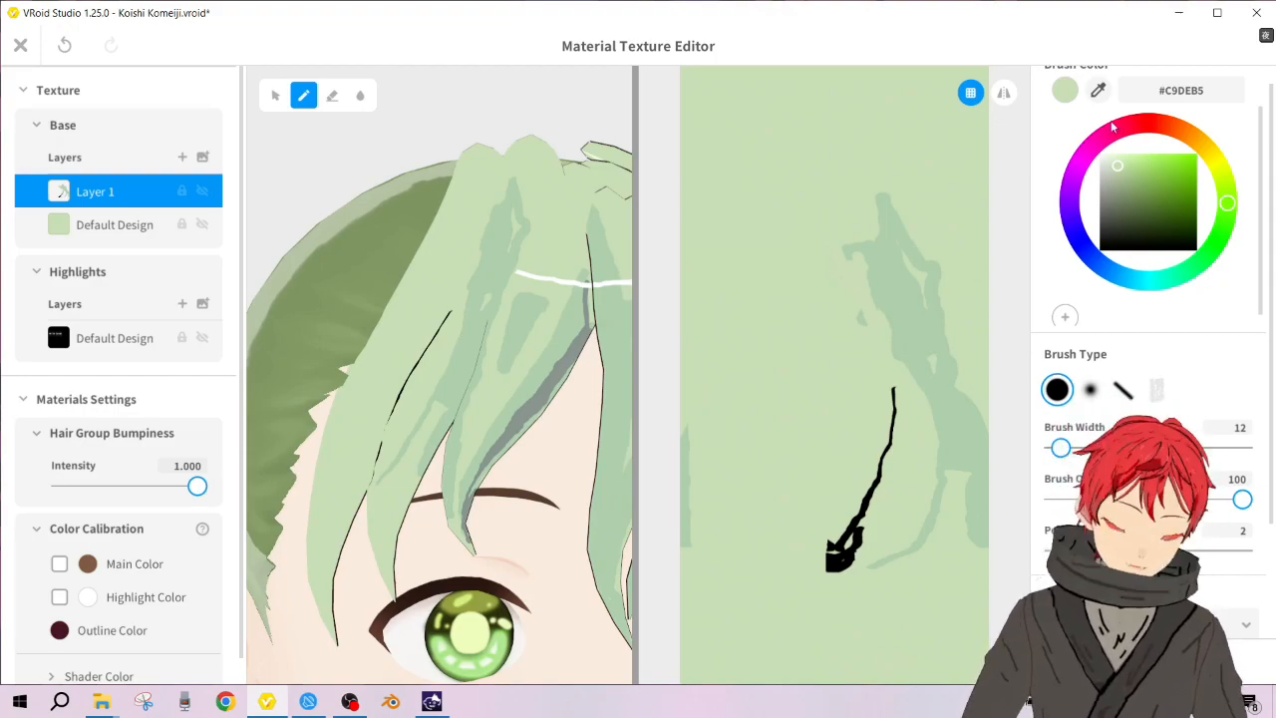
Step: Add a new base layer and paint a white #FFFFFF highlight line across the strand's upper part, continuing the neighbouring strand's highlight
{"action": "left_click", "coordinate": [183, 157]}
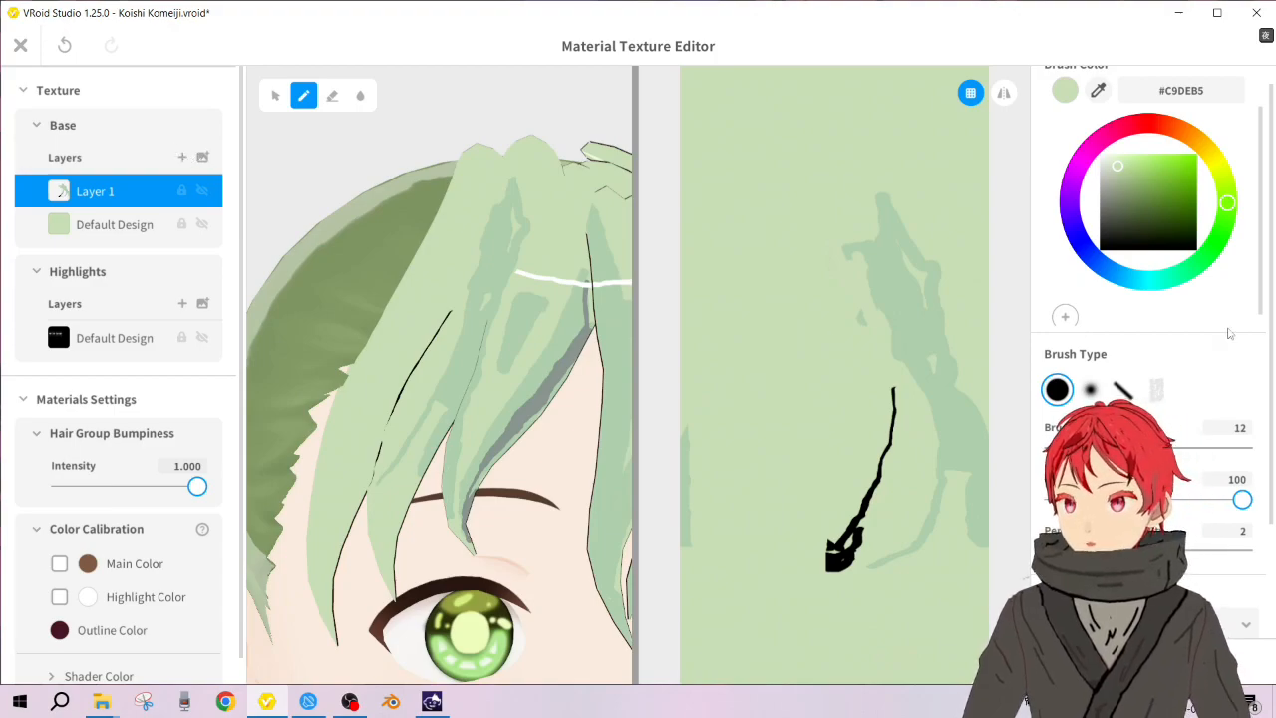
{"action": "left_click_drag", "start_coordinate": [1140, 172], "coordinate": [1099, 154]}
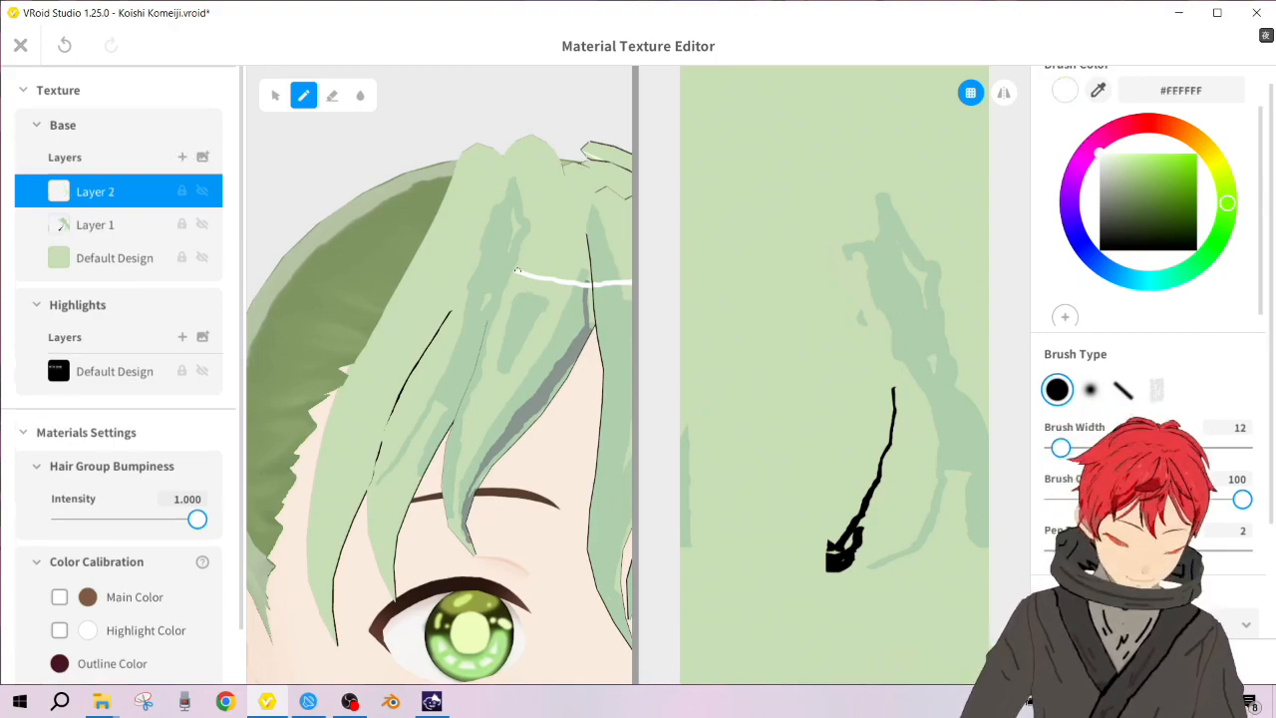
{"action": "left_click_drag", "start_coordinate": [516, 269], "coordinate": [465, 269]}
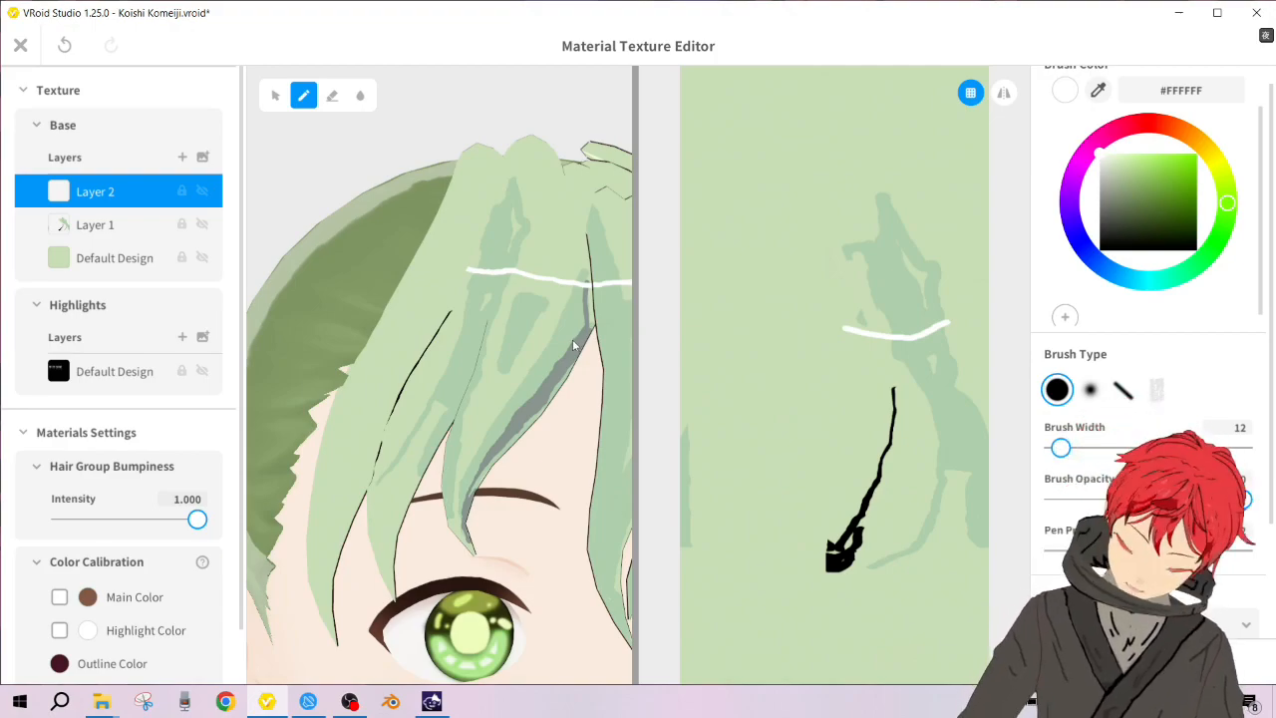
{"action": "mouse_move", "coordinate": [478, 410]}
{"action": "right_mouse_down"}
{"action": "mouse_move", "coordinate": [465, 412]}
{"action": "mouse_move", "coordinate": [494, 423]}
{"action": "right_mouse_up"}
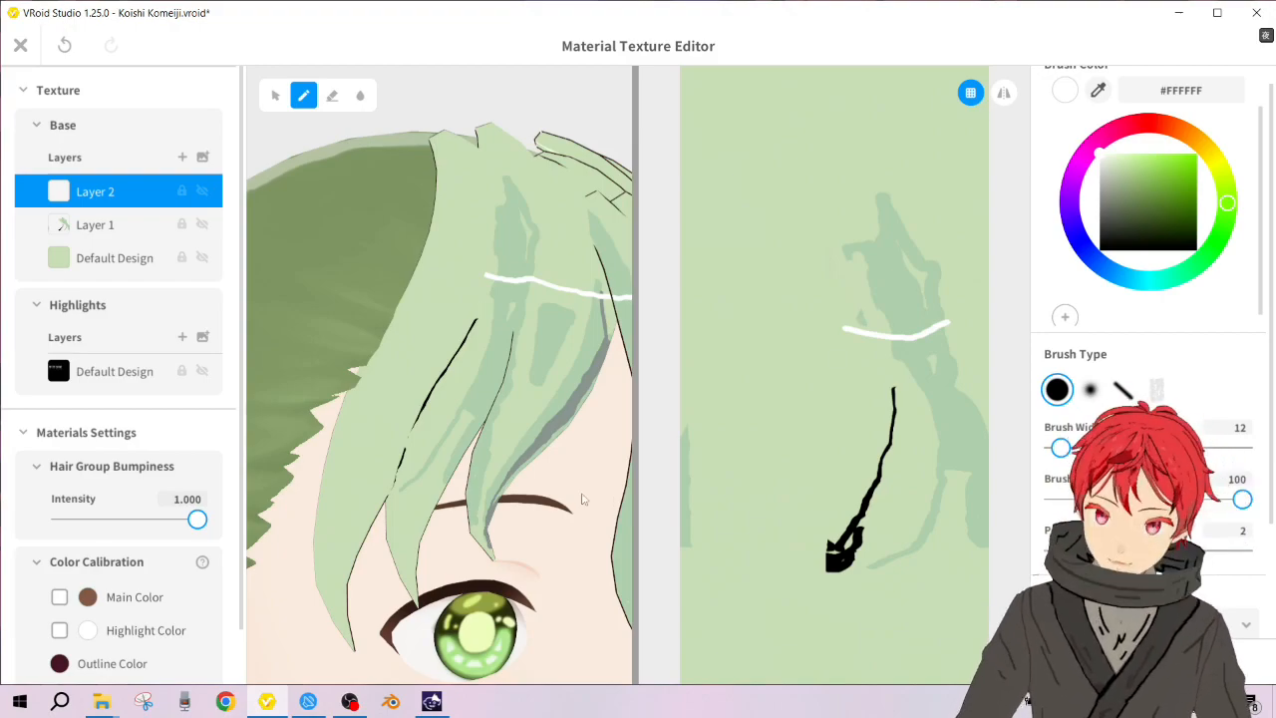
{"action": "right_click_drag", "start_coordinate": [582, 496], "coordinate": [570, 501]}
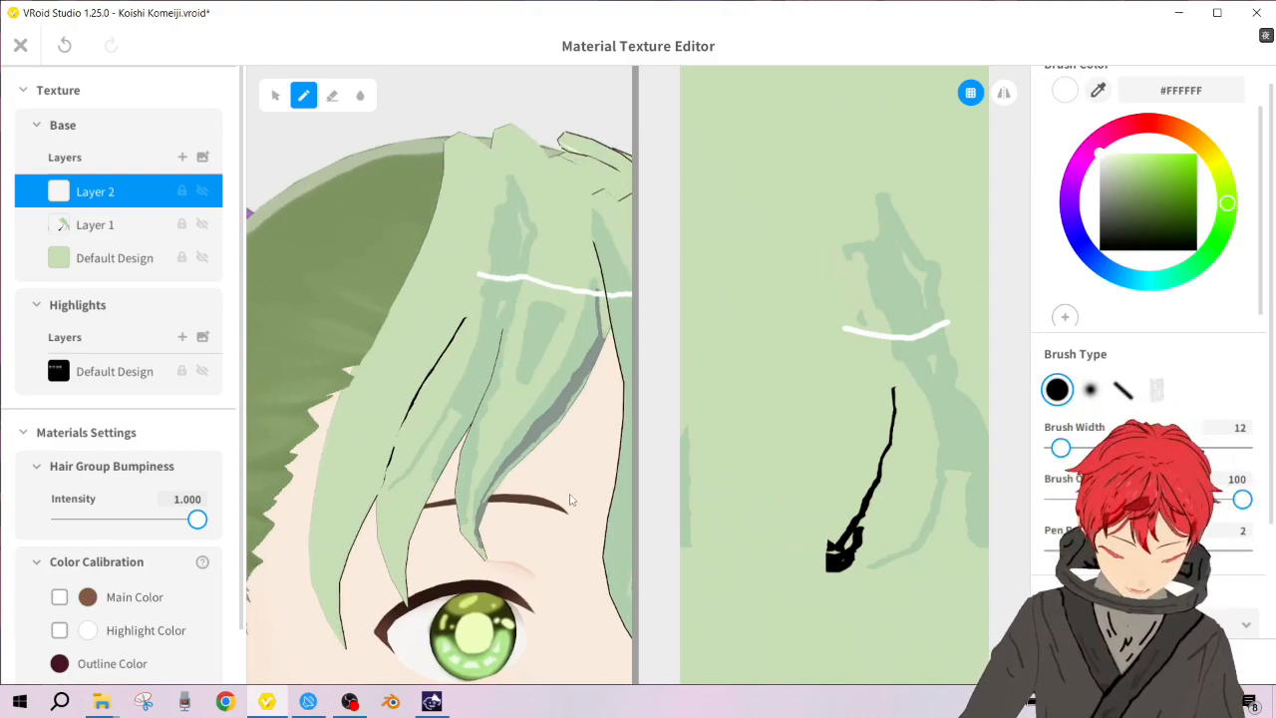
{"action": "scroll", "coordinate": [570, 500], "scroll_direction": "down", "scroll_amount": 5}
{"action": "scroll", "coordinate": [570, 500], "scroll_direction": "up", "scroll_amount": 5}
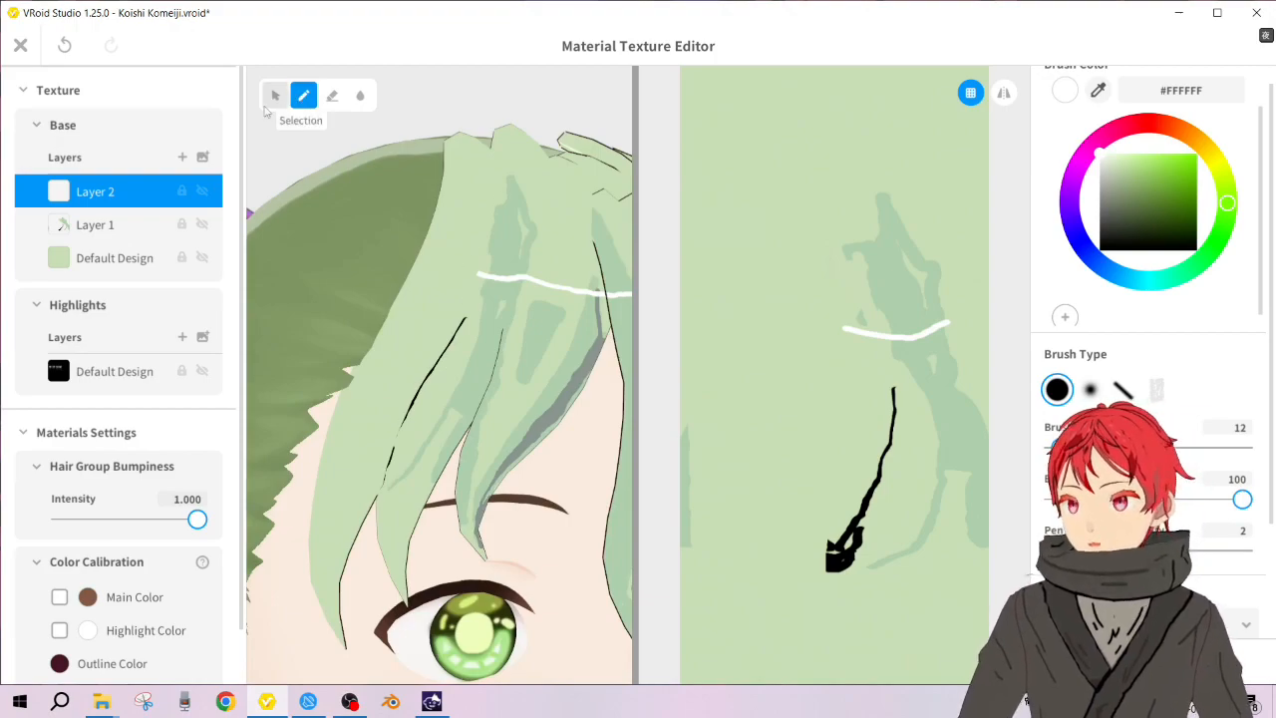
Step: Leave the texture editor, select Hair 5 and try small adjustments to its hair parameters
{"action": "left_click", "coordinate": [20, 46]}
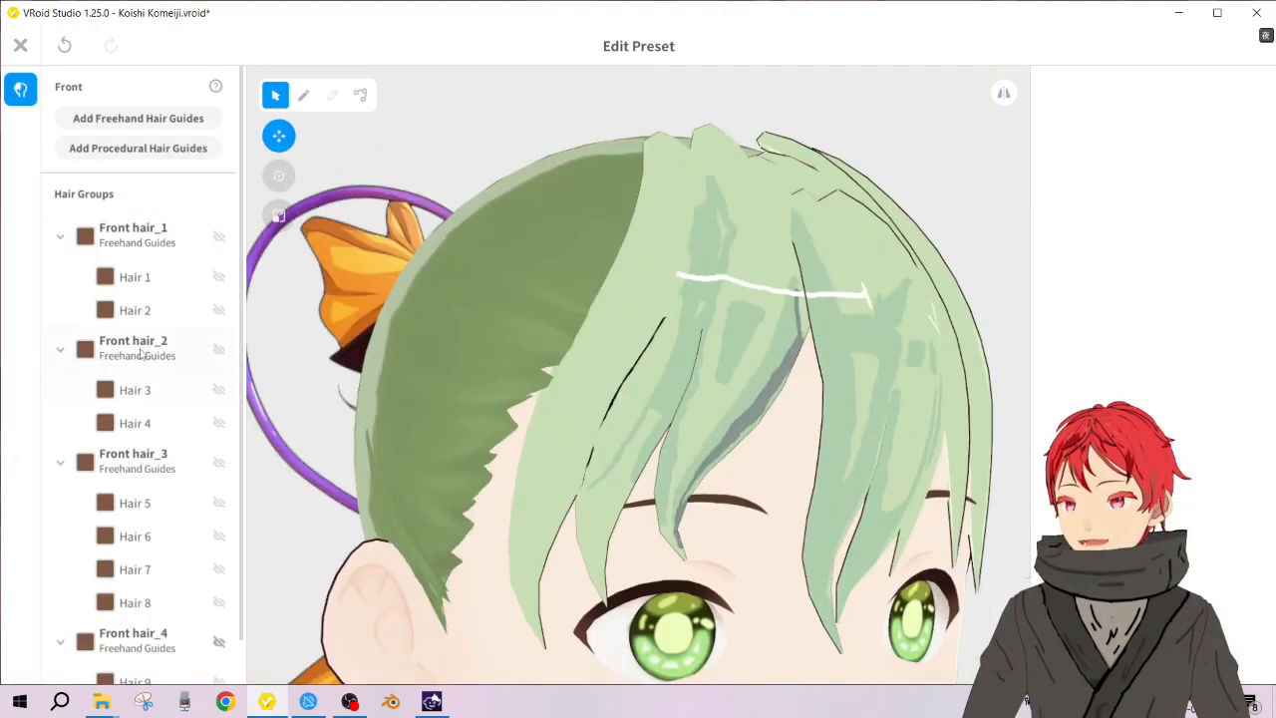
{"action": "left_click", "coordinate": [155, 516]}
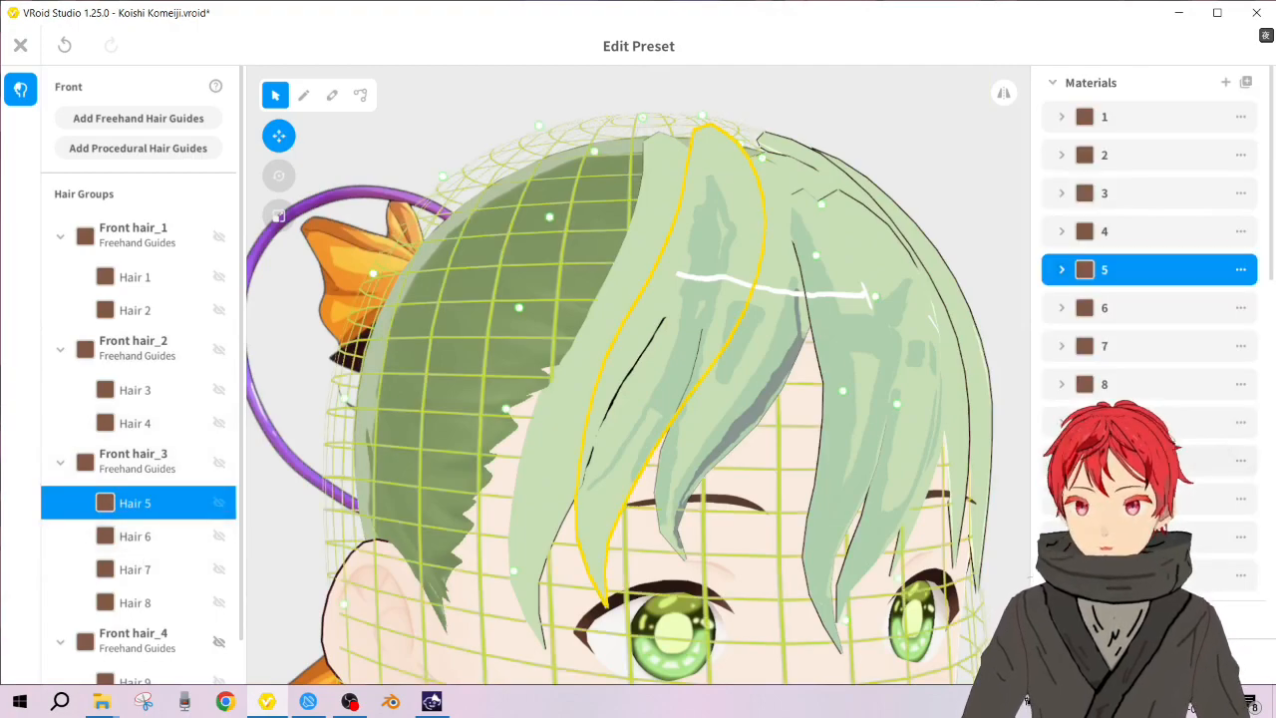
{"action": "scroll", "coordinate": [1158, 359], "scroll_direction": "down", "scroll_amount": 10}
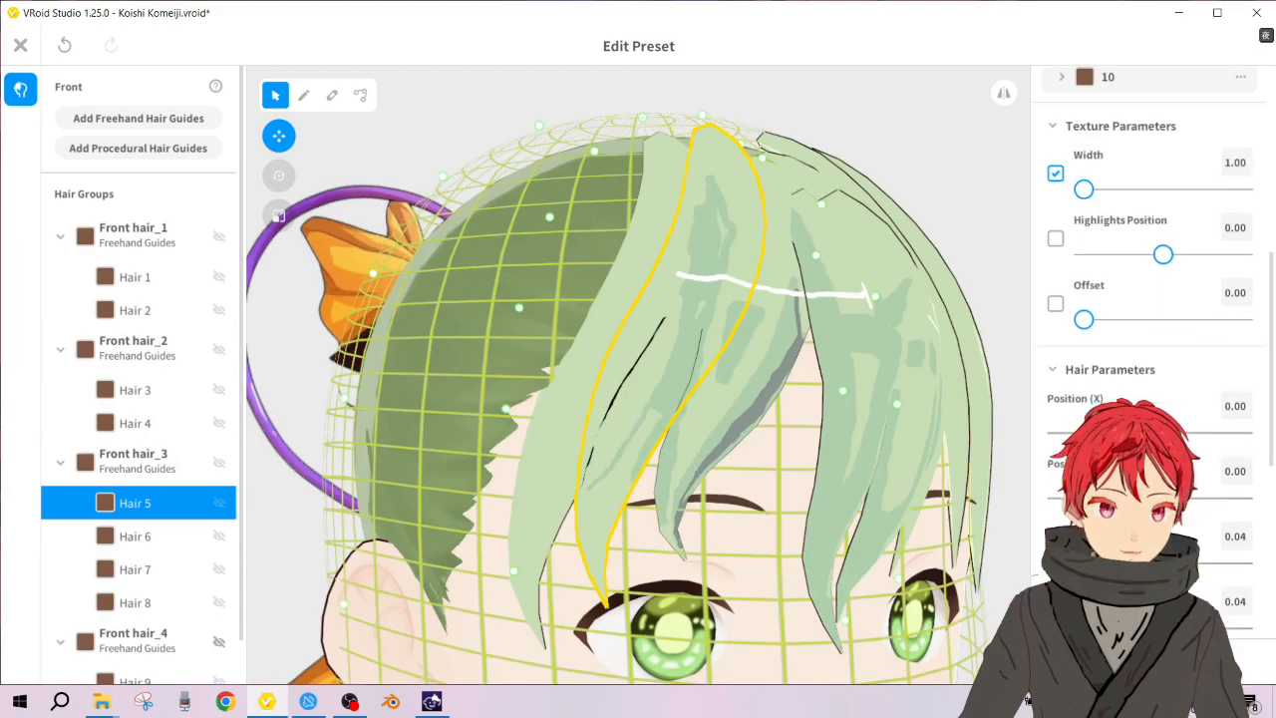
{"action": "mouse_move", "coordinate": [1141, 521]}
{"action": "left_mouse_down"}
{"action": "mouse_move", "coordinate": [1171, 522]}
{"action": "mouse_move", "coordinate": [1146, 521]}
{"action": "left_mouse_up"}
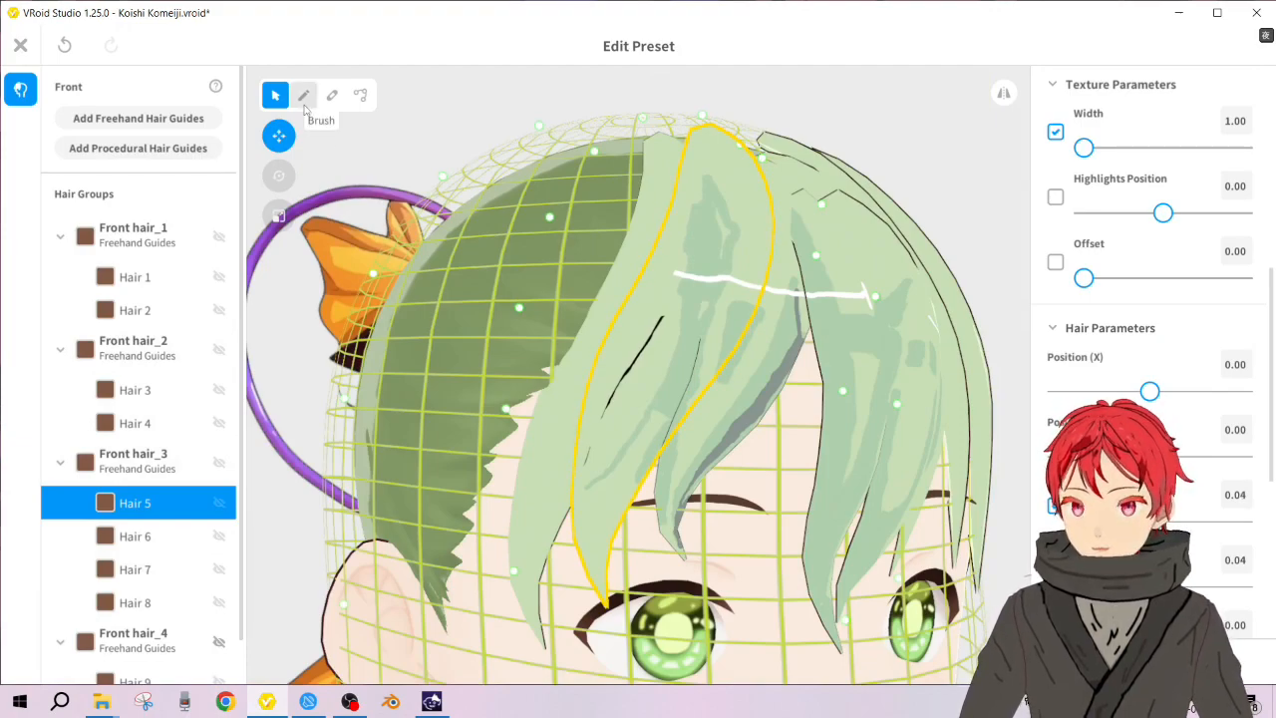
{"action": "mouse_move", "coordinate": [1149, 457]}
{"action": "left_mouse_down"}
{"action": "mouse_move", "coordinate": [1126, 457]}
{"action": "mouse_move", "coordinate": [1149, 457]}
{"action": "left_mouse_up"}
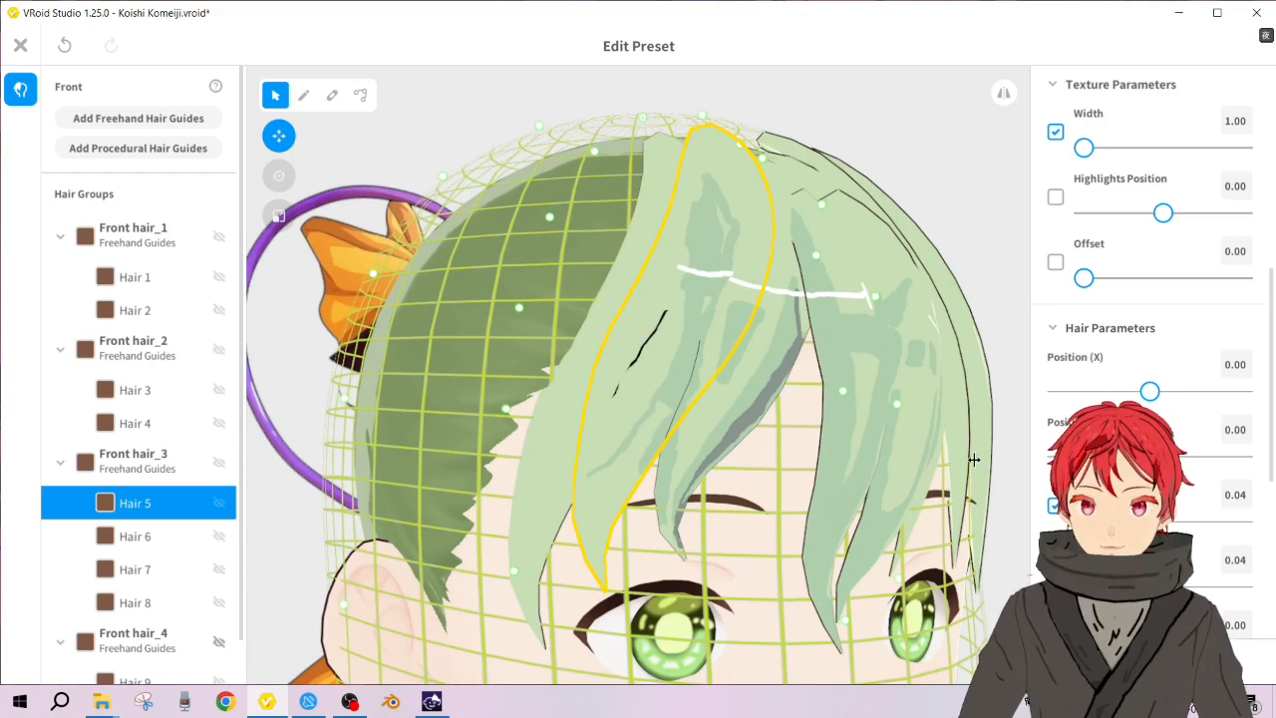
{"action": "scroll", "coordinate": [629, 371], "scroll_direction": "up", "scroll_amount": 3}
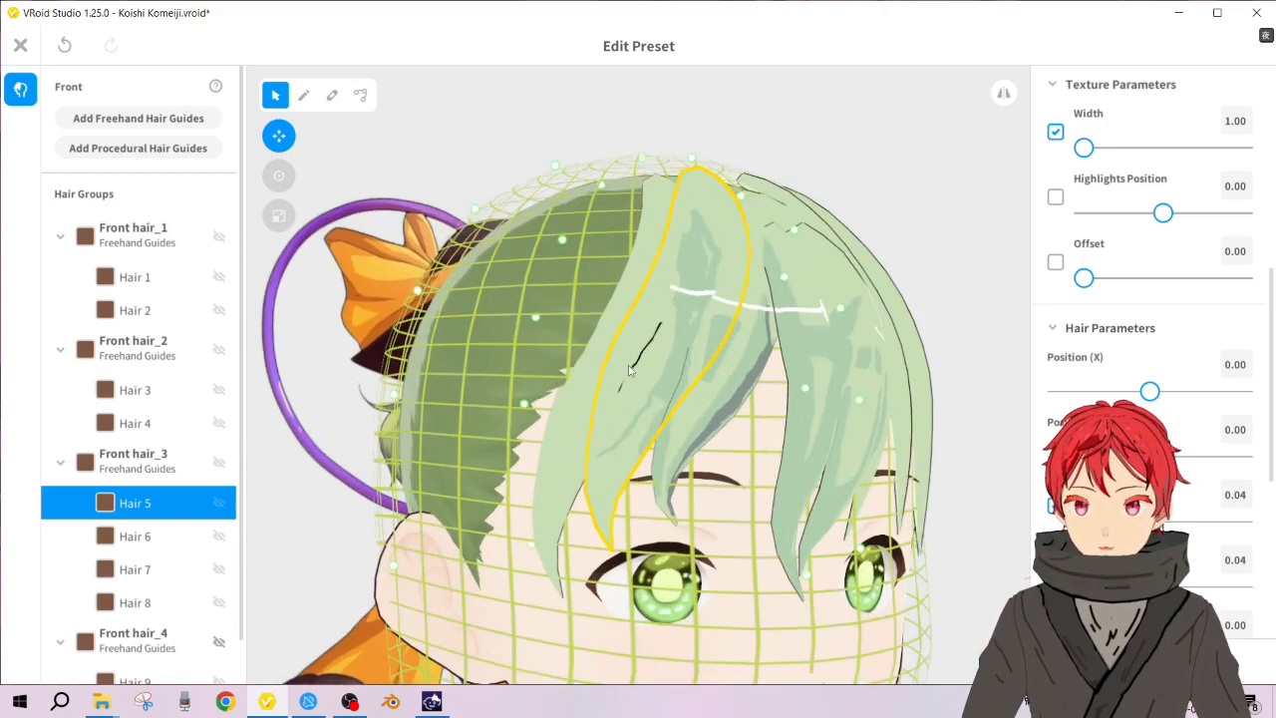
{"action": "right_click_drag", "start_coordinate": [765, 353], "coordinate": [759, 360]}
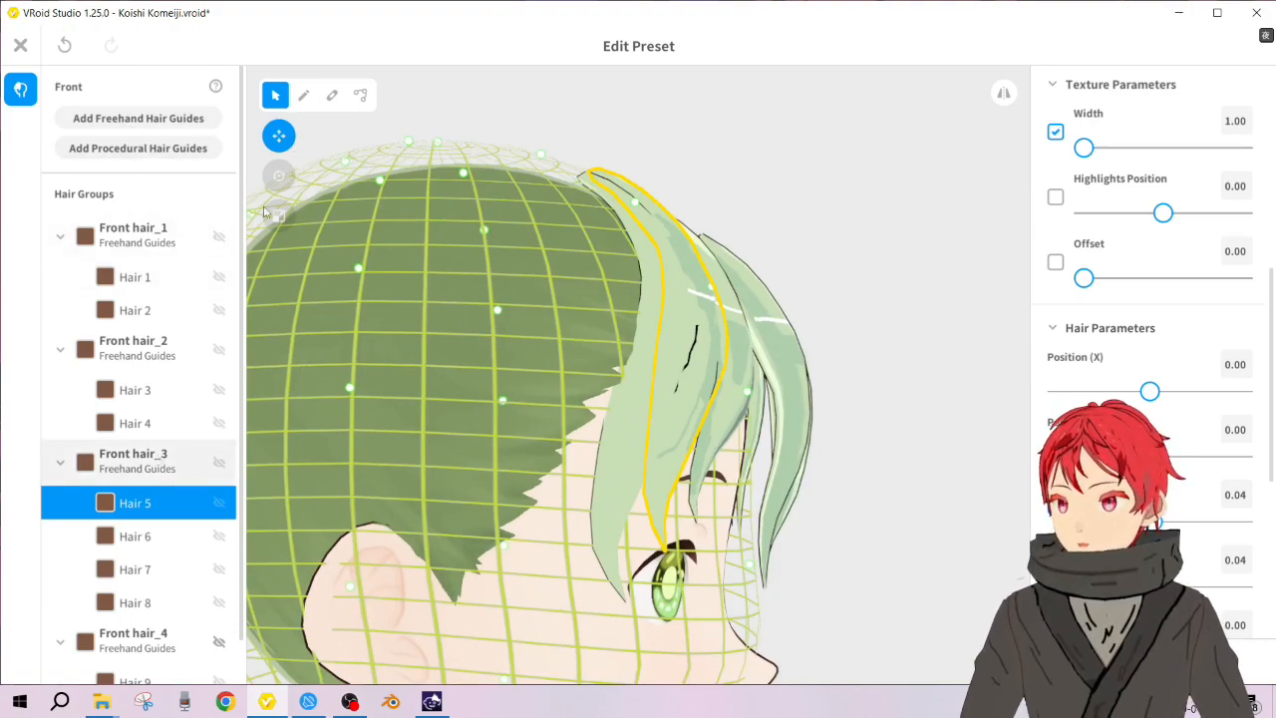
Step: Clear the hair selection and undo the last parameter adjustments made to Hair 5
{"action": "left_click", "coordinate": [904, 207]}
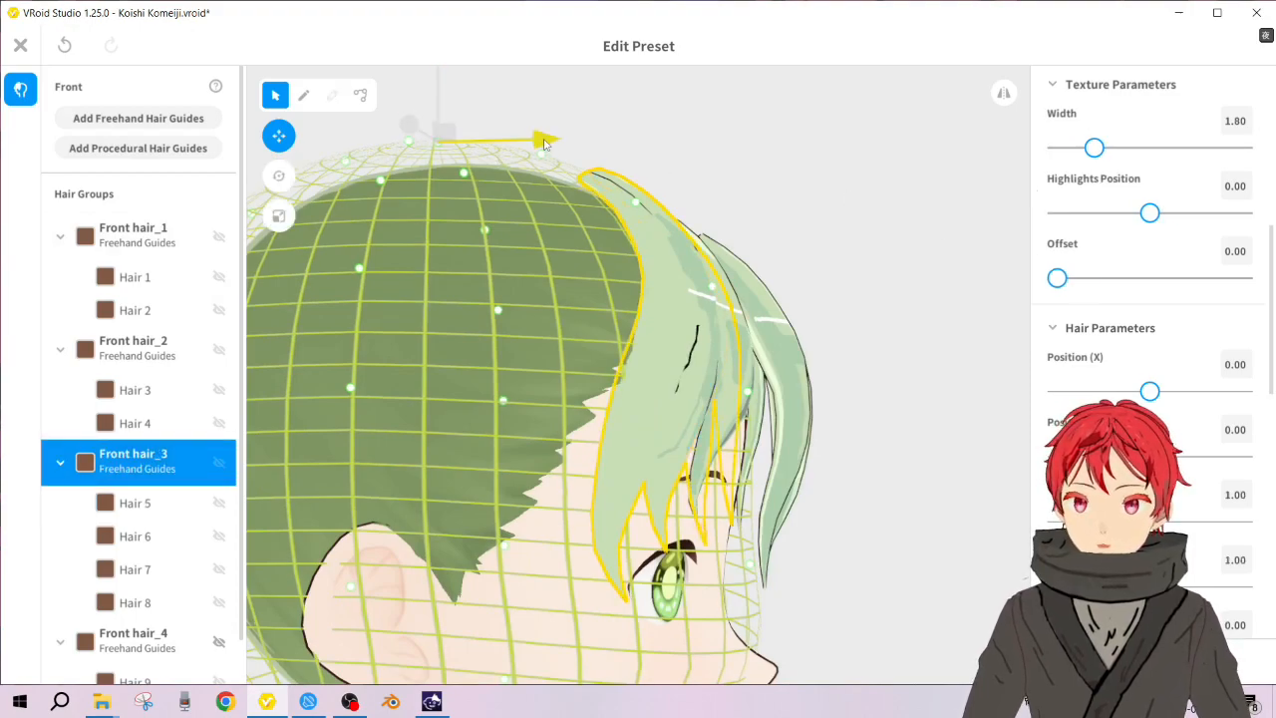
{"action": "left_click", "coordinate": [875, 301]}
{"action": "right_click_drag", "start_coordinate": [876, 302], "coordinate": [853, 307]}
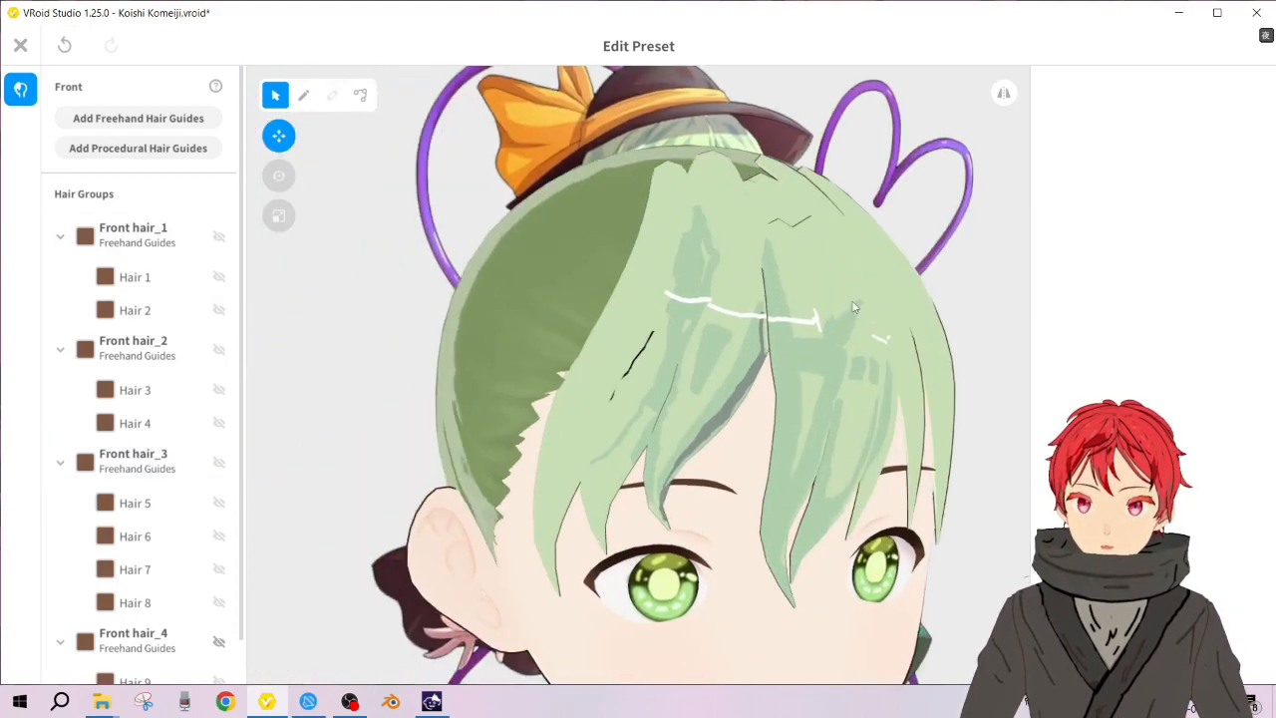
{"action": "scroll", "coordinate": [590, 425], "scroll_direction": "up", "scroll_amount": 2}
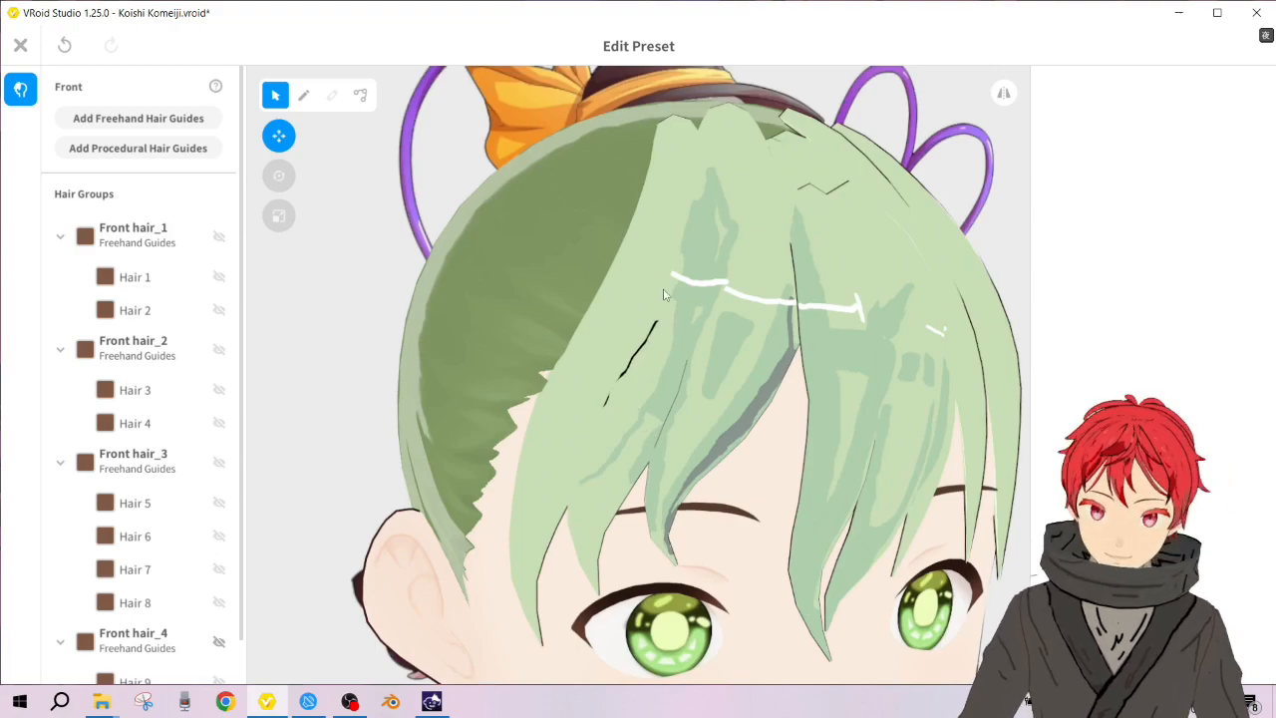
{"action": "key", "text": "ctrl+z"}
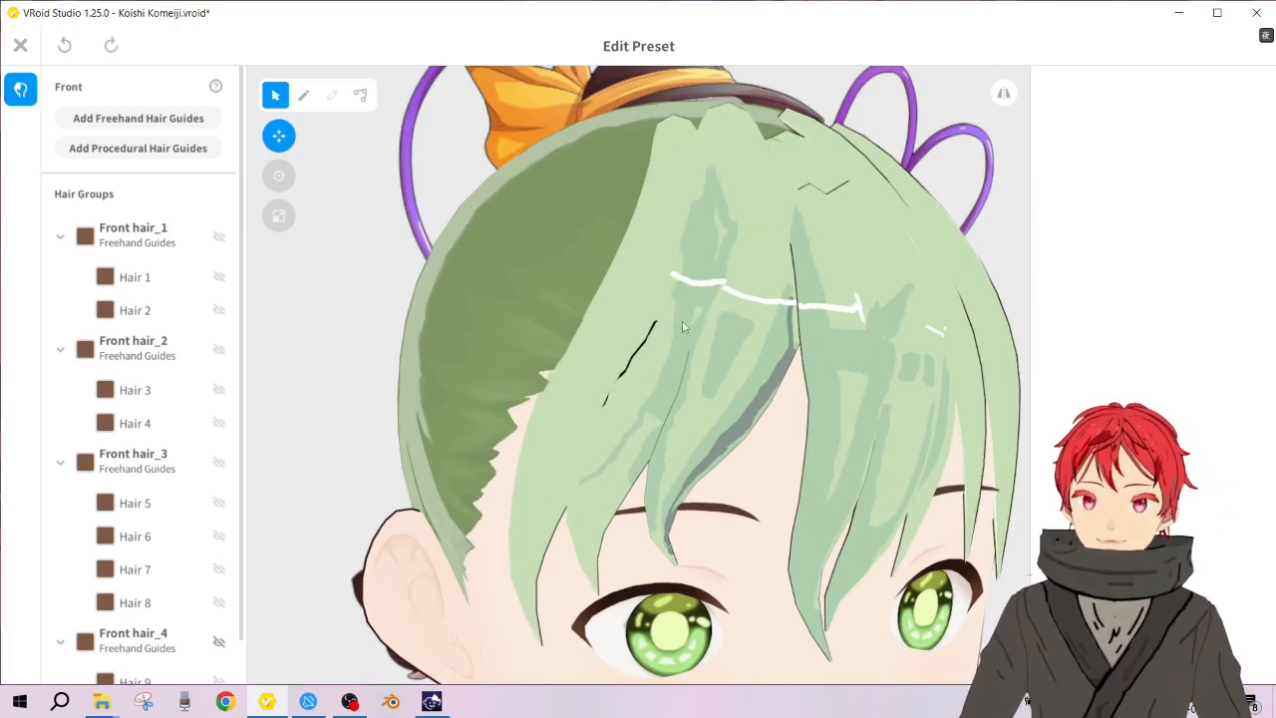
{"action": "key", "text": "ctrl+z"}
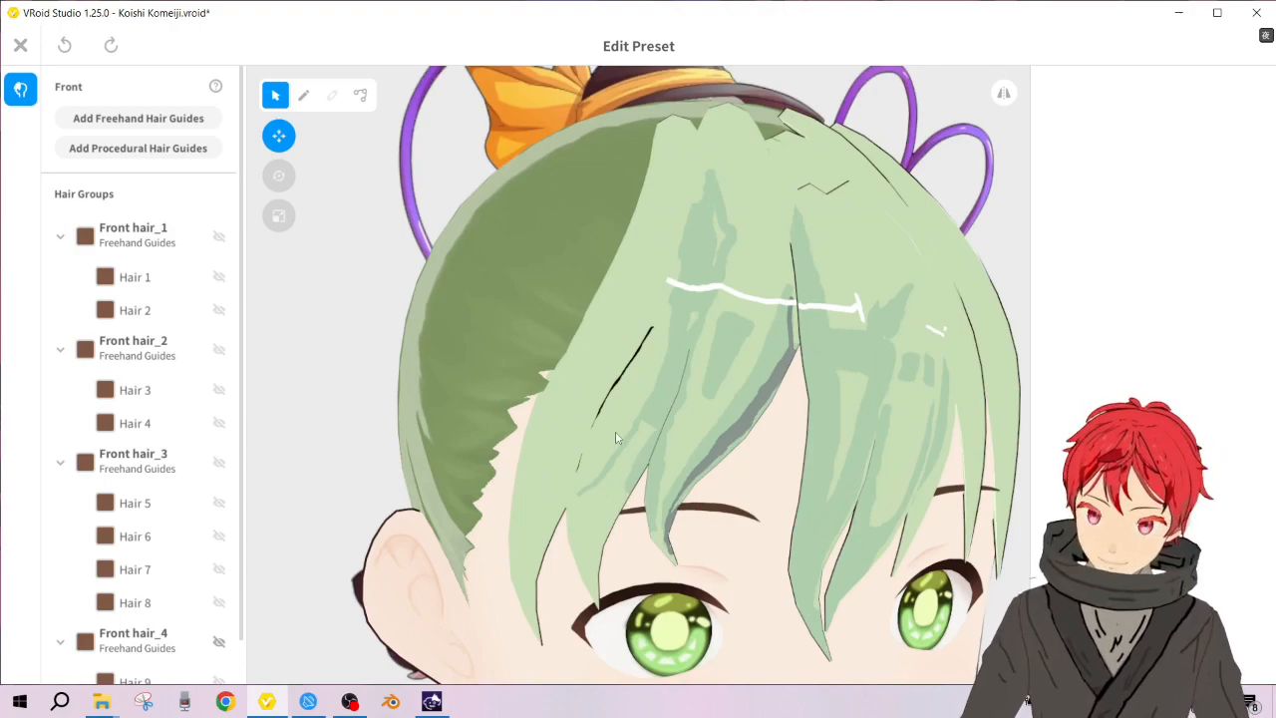
Step: Select Hair 5 again and hide Hair 8, the strand overlapping its outer edge, keeping Hair 6 and Hair 7 shown
{"action": "left_click", "coordinate": [642, 420]}
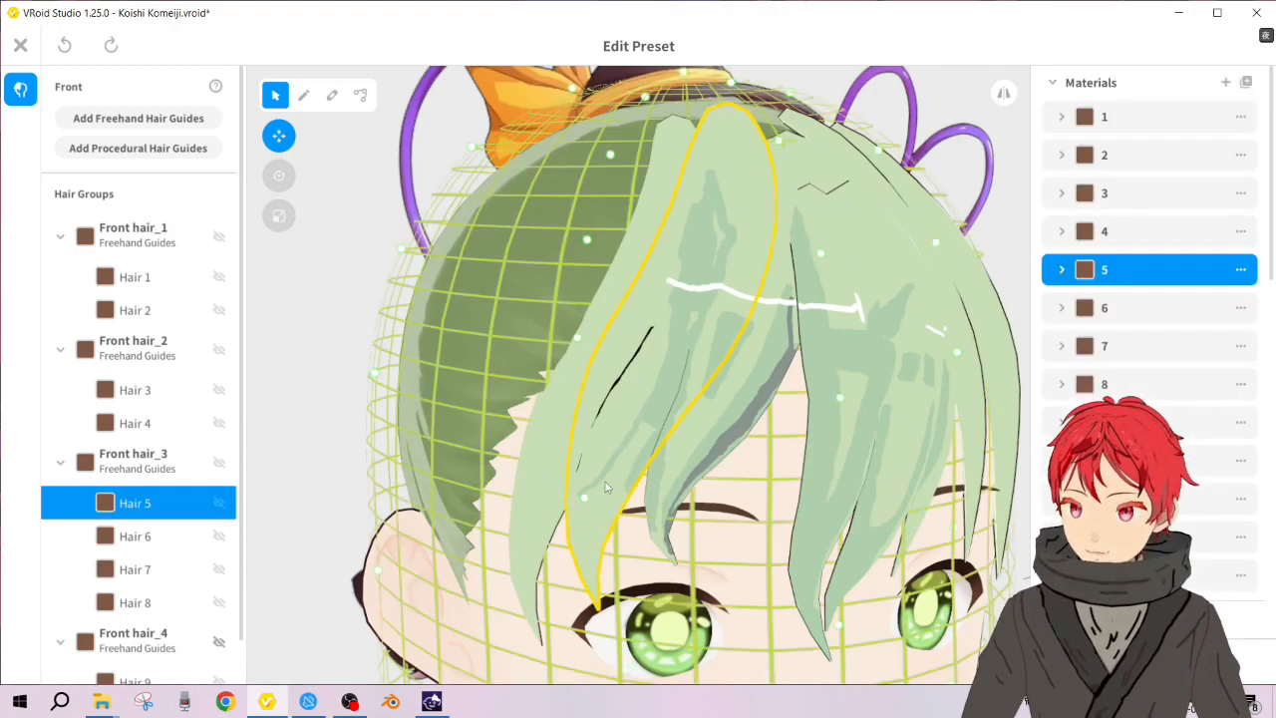
{"action": "key", "text": "ctrl+y"}
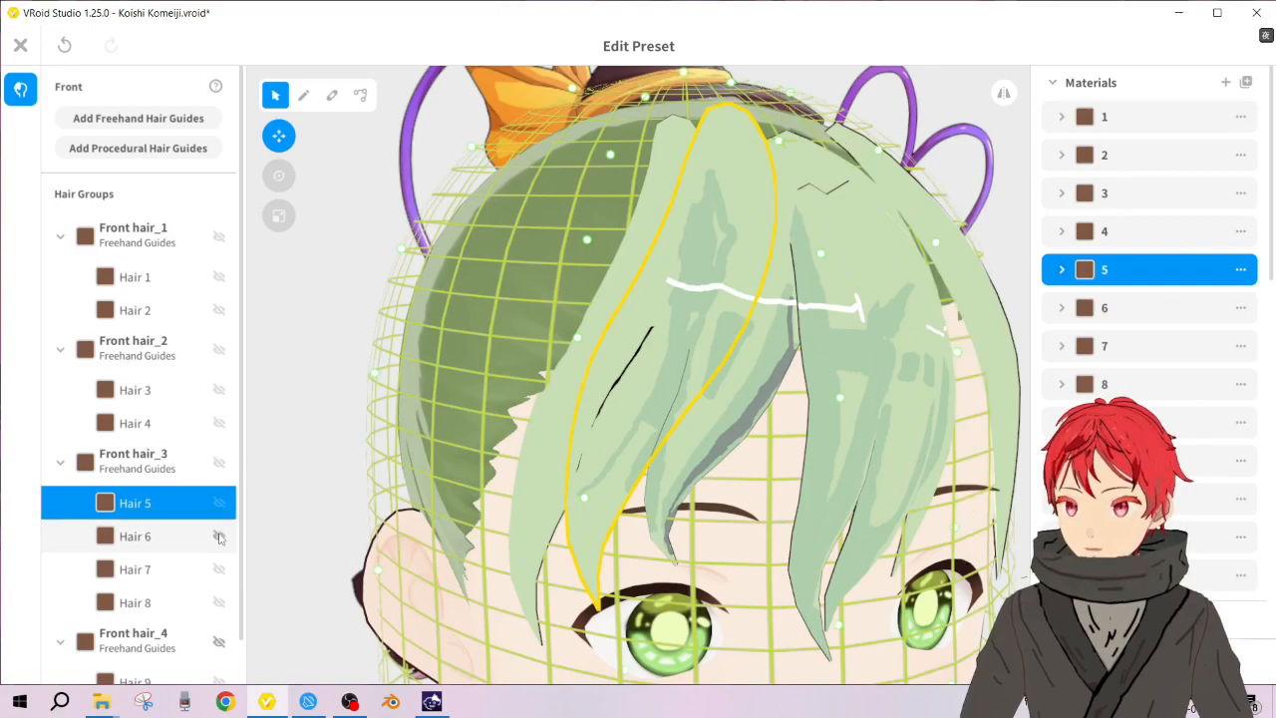
{"action": "left_click", "coordinate": [220, 539]}
{"action": "left_click", "coordinate": [219, 570]}
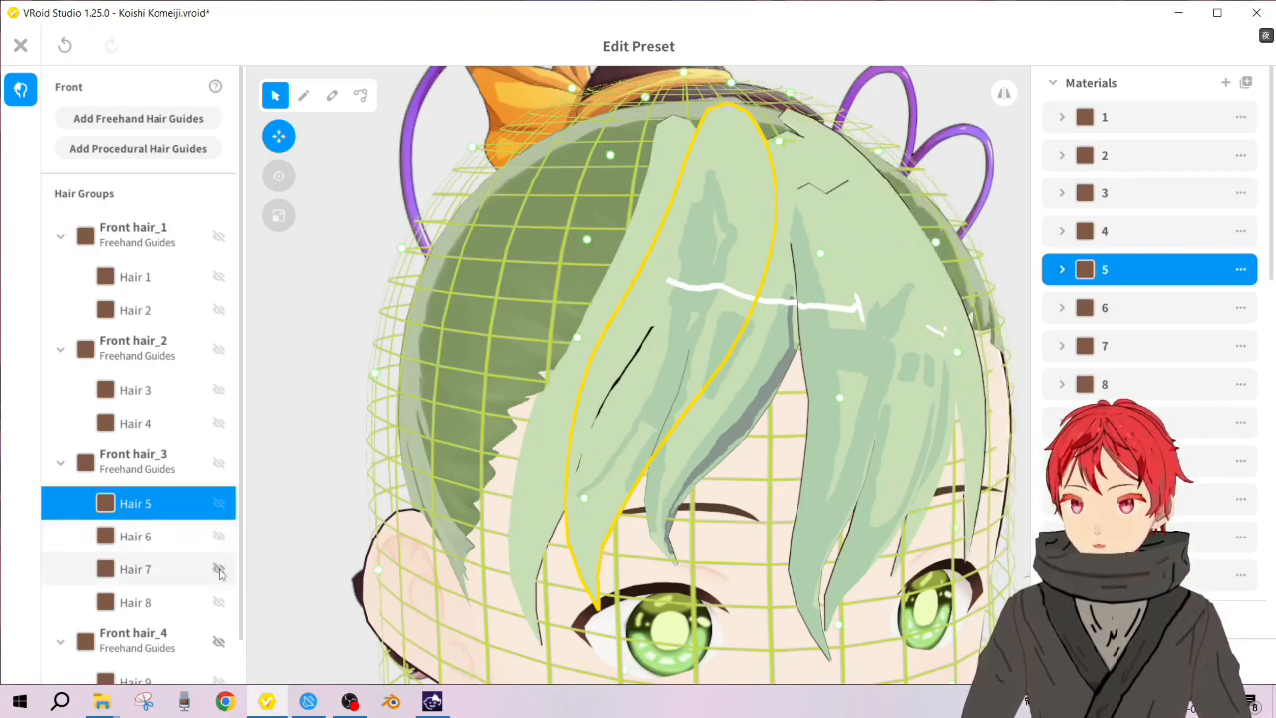
{"action": "left_click", "coordinate": [219, 570]}
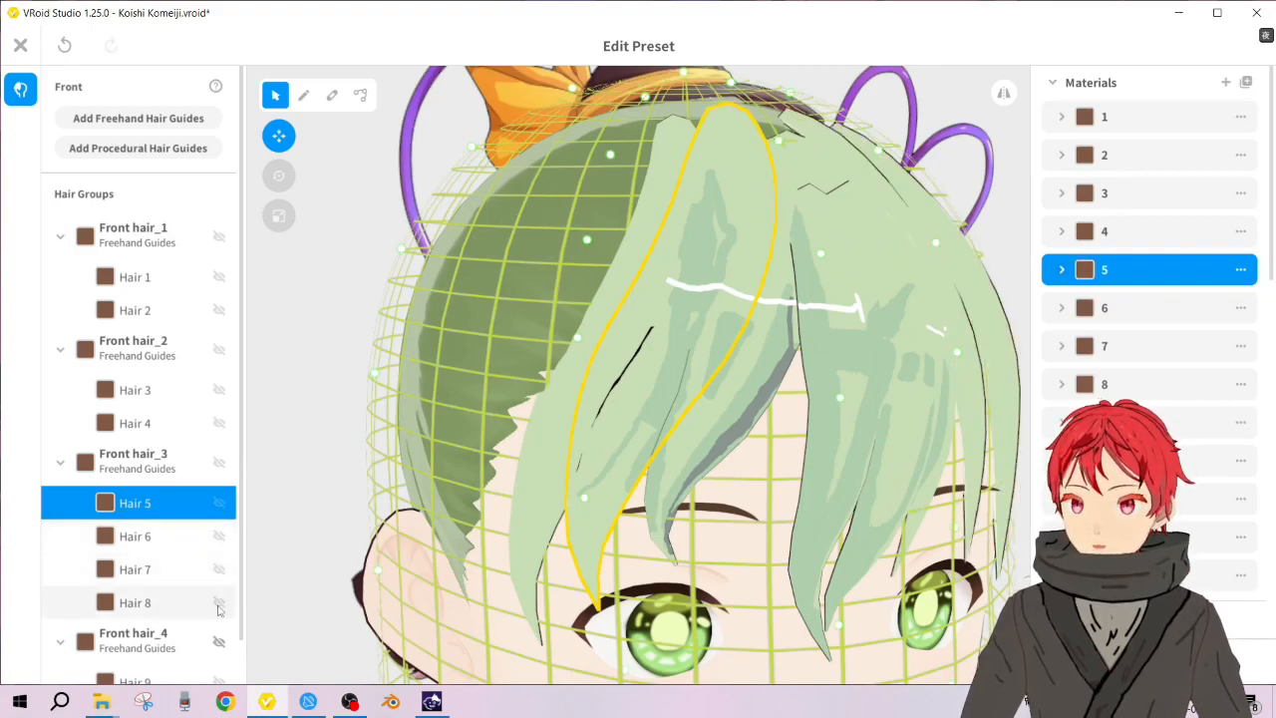
{"action": "left_click", "coordinate": [220, 604]}
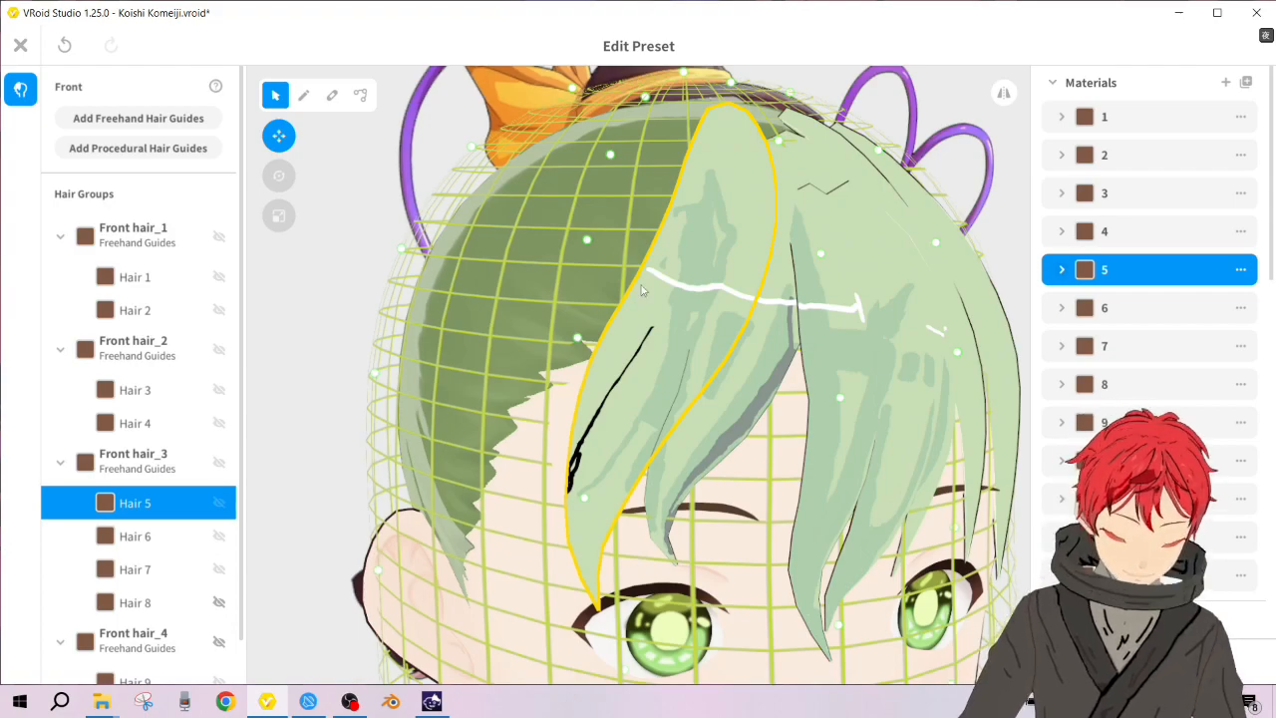
Step: Open material 5's texture for editing, sample the base green #C9DDB6 and paint over the whole black line on Layer 2
{"action": "left_click", "coordinate": [1062, 269]}
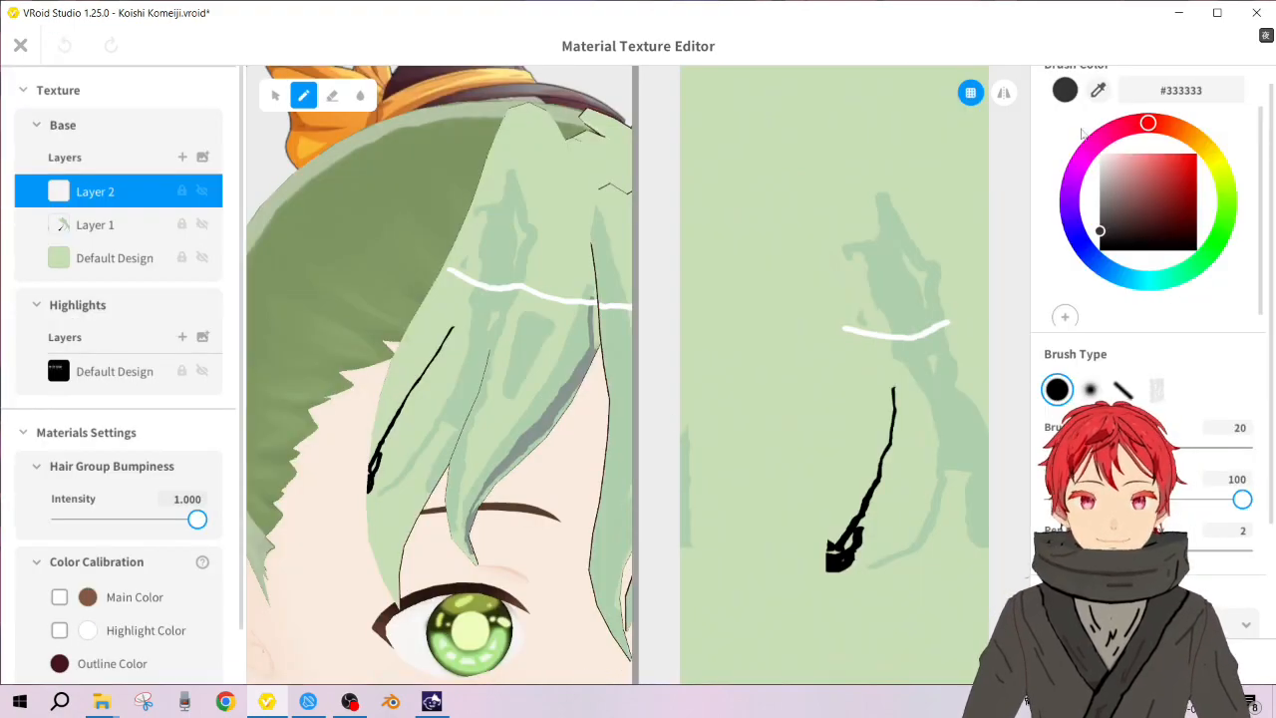
{"action": "left_click", "coordinate": [1099, 92]}
{"action": "left_click", "coordinate": [748, 347]}
{"action": "mouse_move", "coordinate": [896, 385]}
{"action": "left_mouse_down"}
{"action": "mouse_move", "coordinate": [843, 581]}
{"action": "mouse_move", "coordinate": [865, 501]}
{"action": "mouse_move", "coordinate": [811, 592]}
{"action": "mouse_move", "coordinate": [834, 547]}
{"action": "left_mouse_up"}
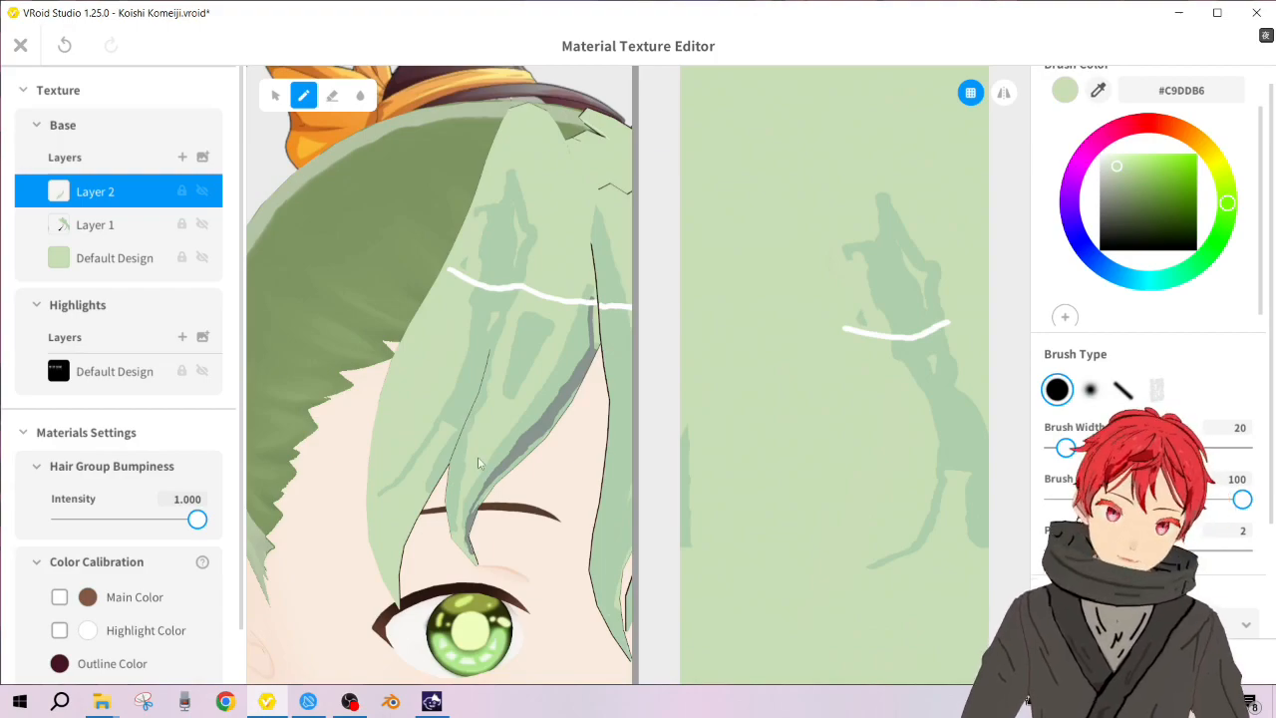
Step: Leave the texture editor, select Hair 5 and fine-tune the shape of its Fluffy curve to adjust the strand's outline
{"action": "scroll", "coordinate": [1224, 566], "scroll_direction": "down", "scroll_amount": 2}
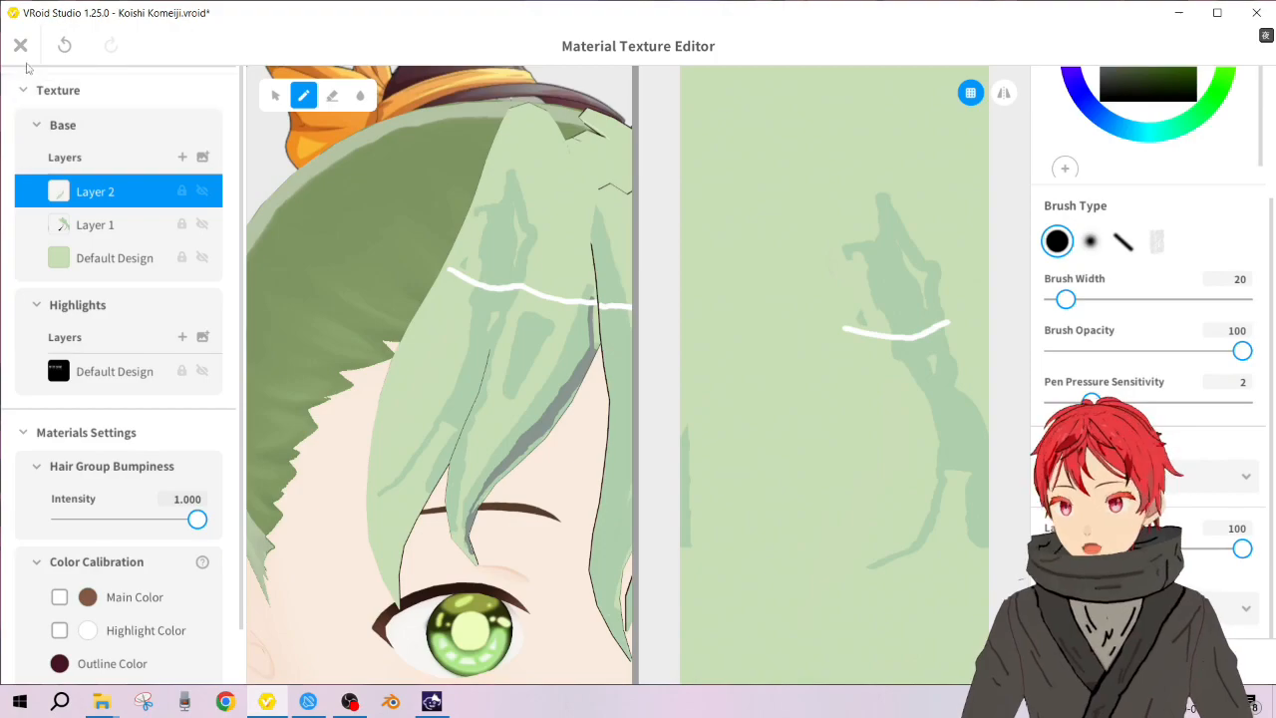
{"action": "left_click", "coordinate": [20, 46]}
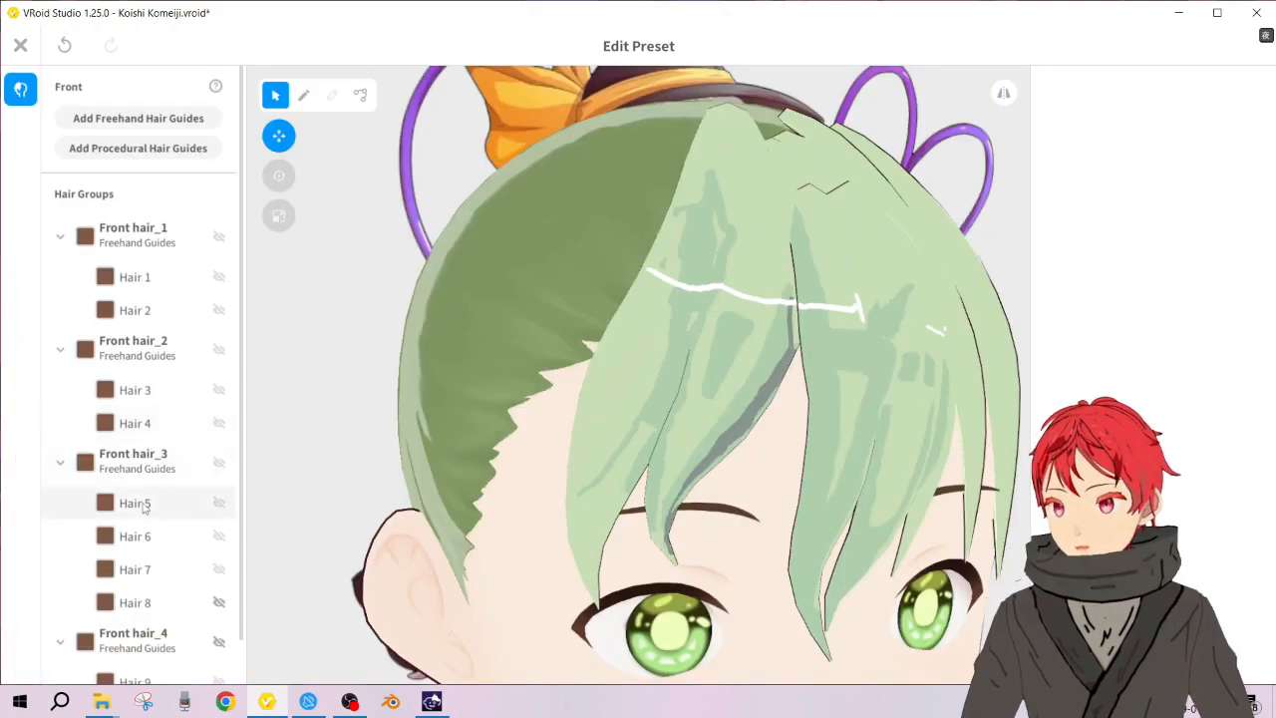
{"action": "left_click", "coordinate": [190, 506]}
{"action": "scroll", "coordinate": [1189, 565], "scroll_direction": "down", "scroll_amount": 5}
{"action": "scroll", "coordinate": [1191, 566], "scroll_direction": "down", "scroll_amount": 5}
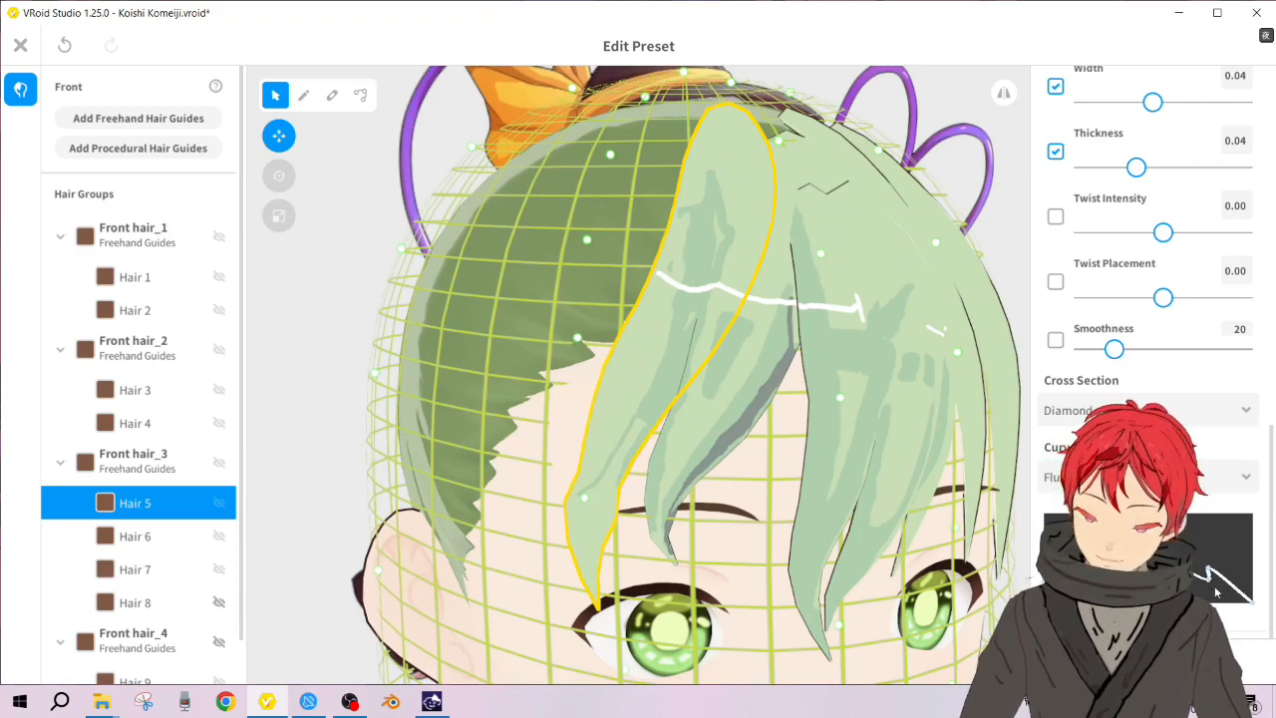
{"action": "key", "text": "ctrl+z"}
{"action": "key", "text": "ctrl+y"}
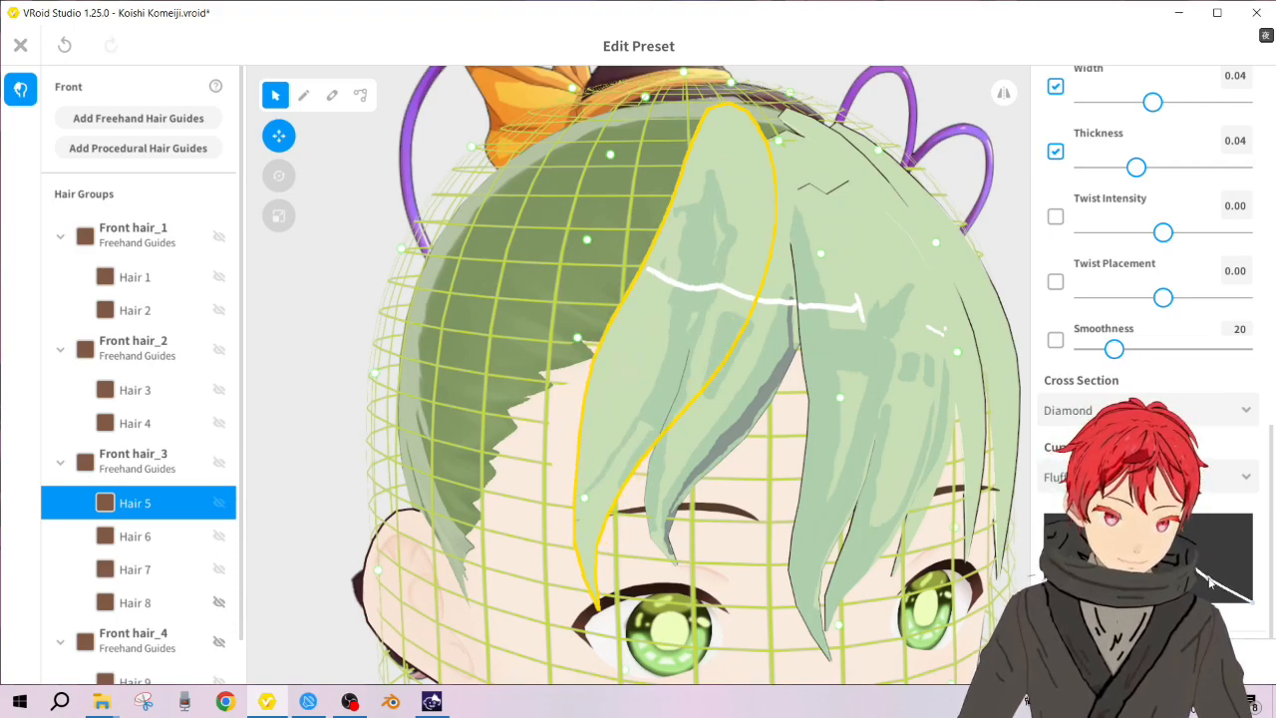
{"action": "left_click_drag", "start_coordinate": [1139, 532], "coordinate": [1137, 554]}
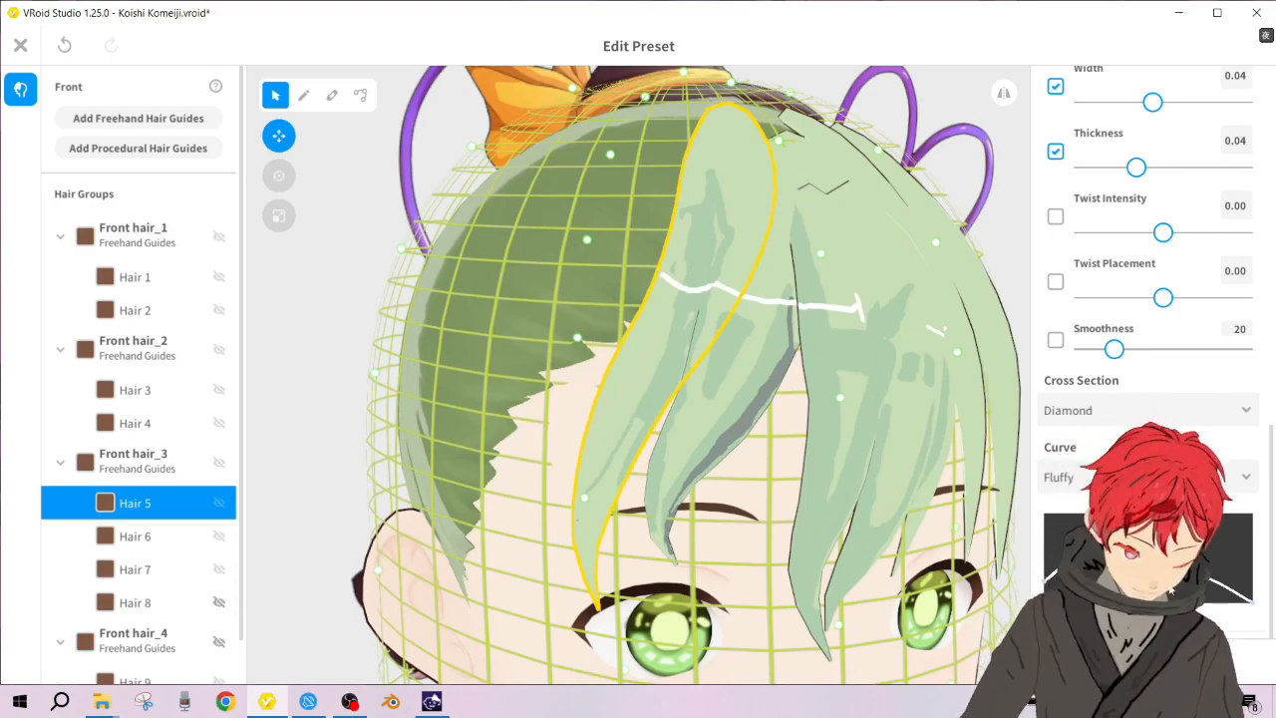
{"action": "right_click_drag", "start_coordinate": [729, 537], "coordinate": [730, 537]}
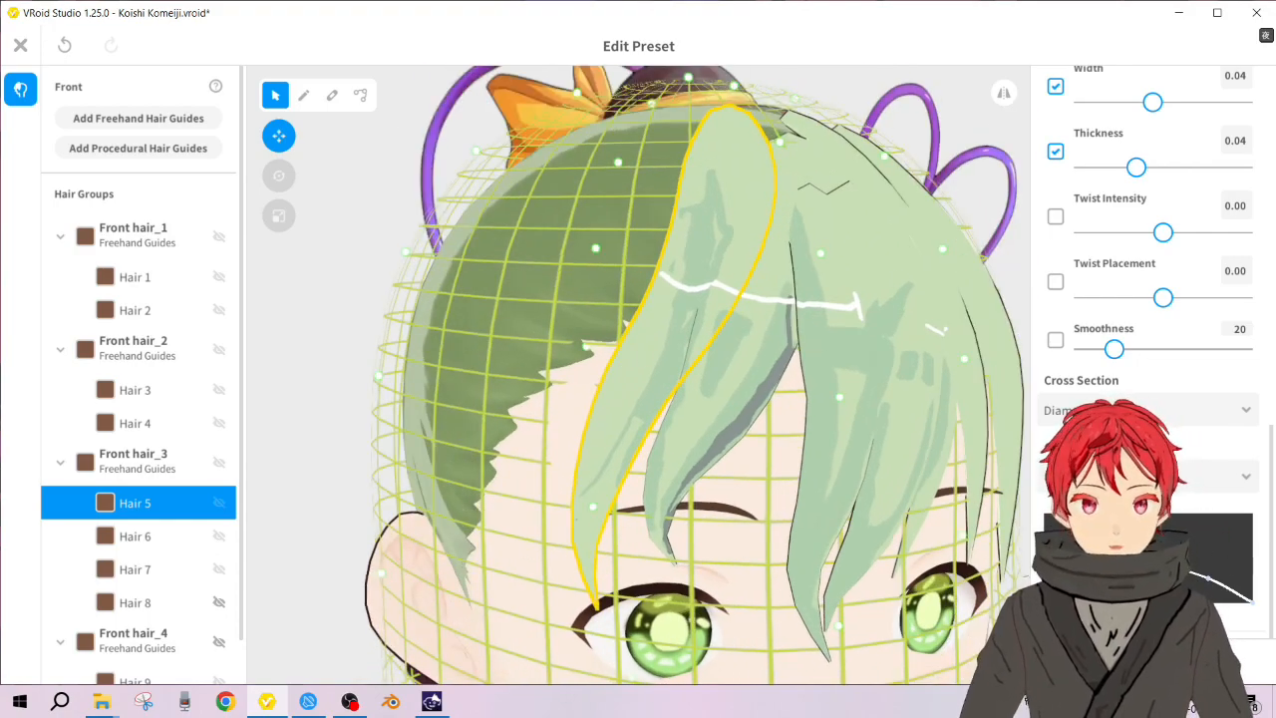
{"action": "left_click_drag", "start_coordinate": [1146, 556], "coordinate": [1146, 549]}
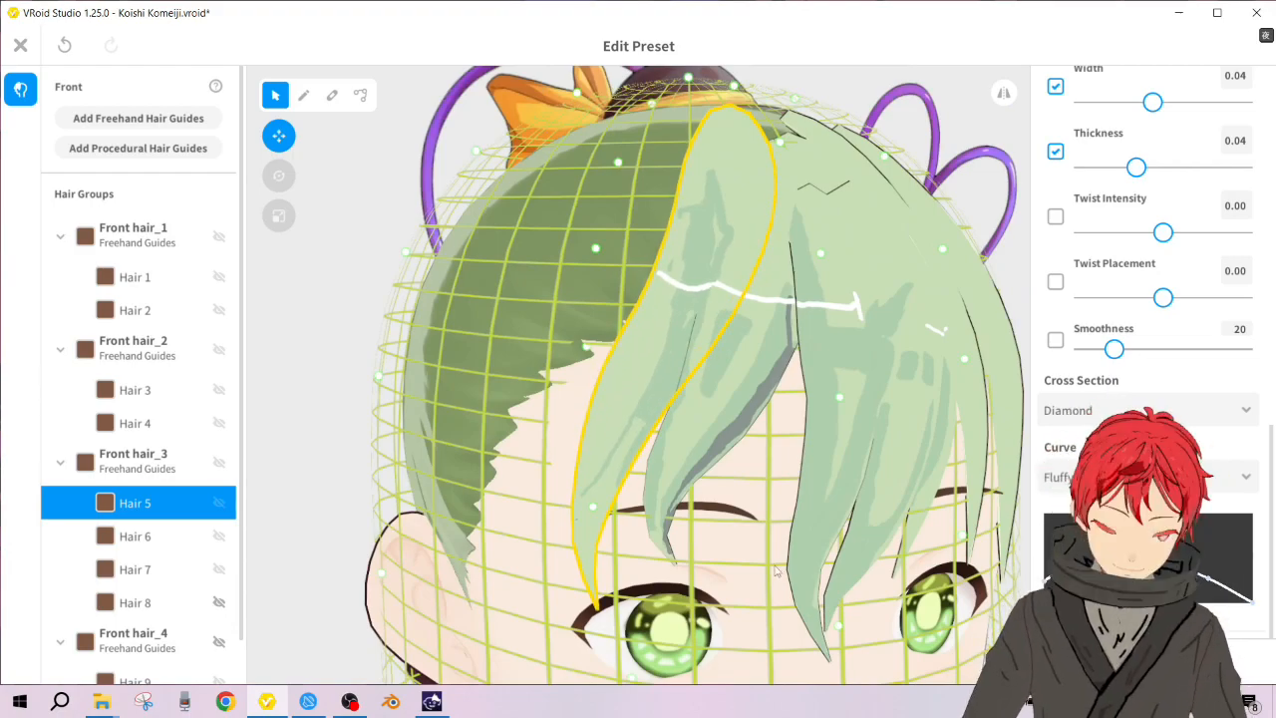
{"action": "scroll", "coordinate": [773, 549], "scroll_direction": "down", "scroll_amount": 2}
{"action": "right_click_drag", "start_coordinate": [773, 549], "coordinate": [762, 547]}
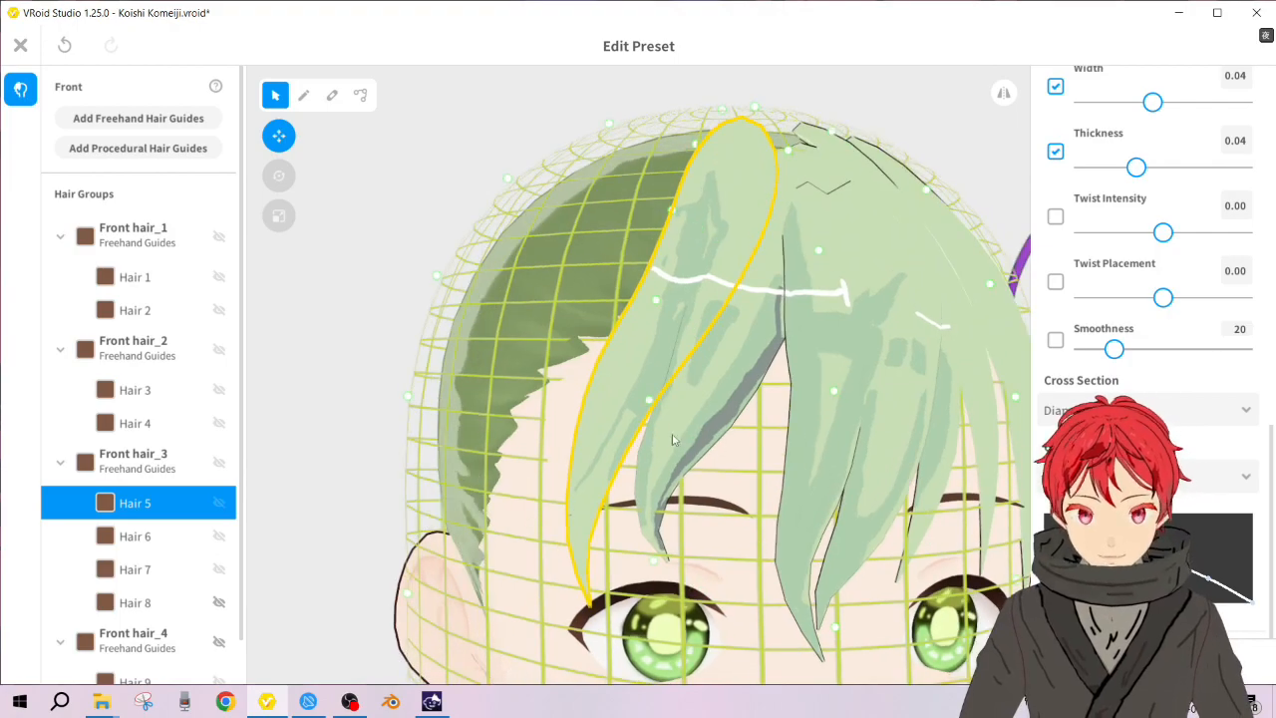
Step: Edit Hair 5's guide by raising its two lowest control points so the strand's tip is shorter and turned slightly inward
{"action": "left_click", "coordinate": [142, 427]}
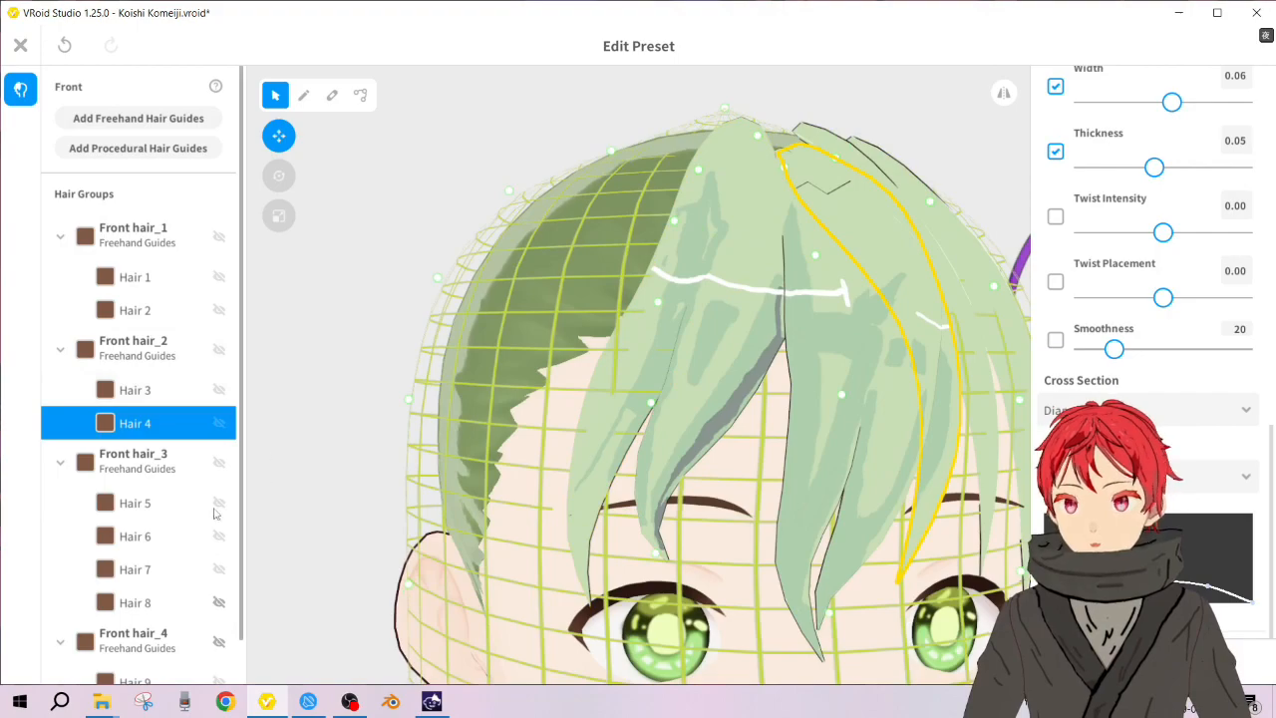
{"action": "left_click", "coordinate": [161, 504]}
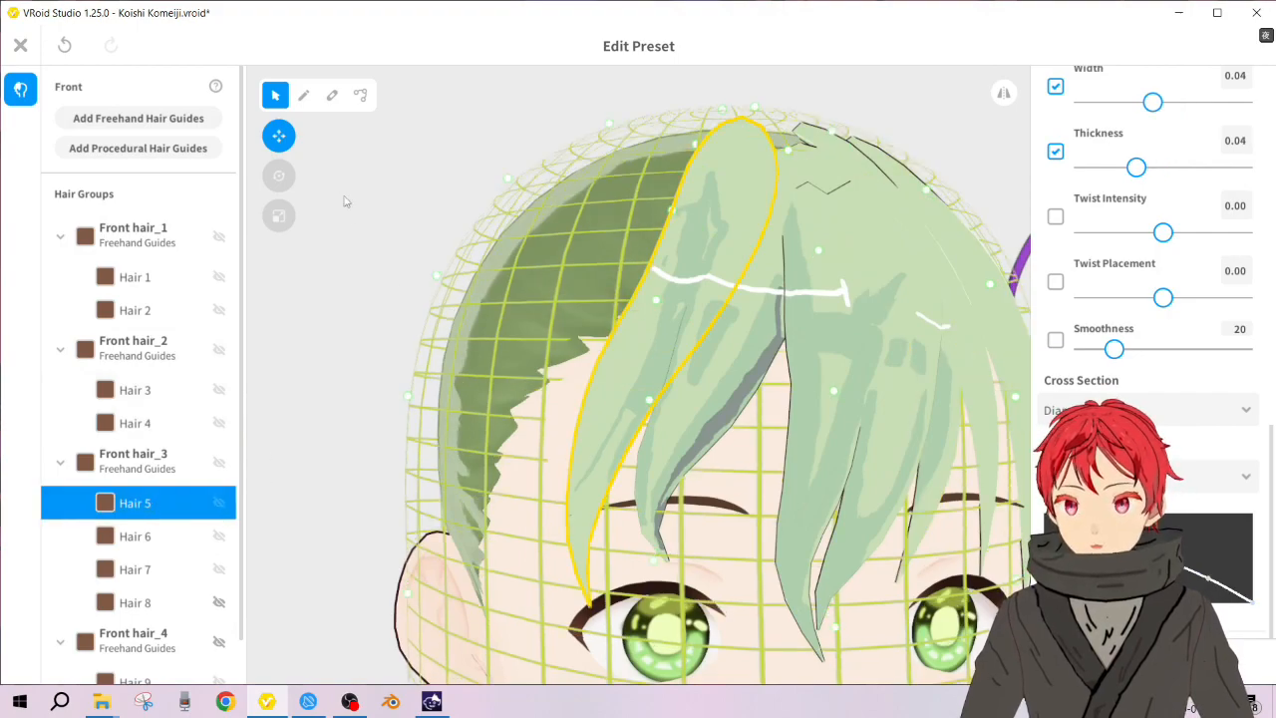
{"action": "left_click", "coordinate": [359, 94]}
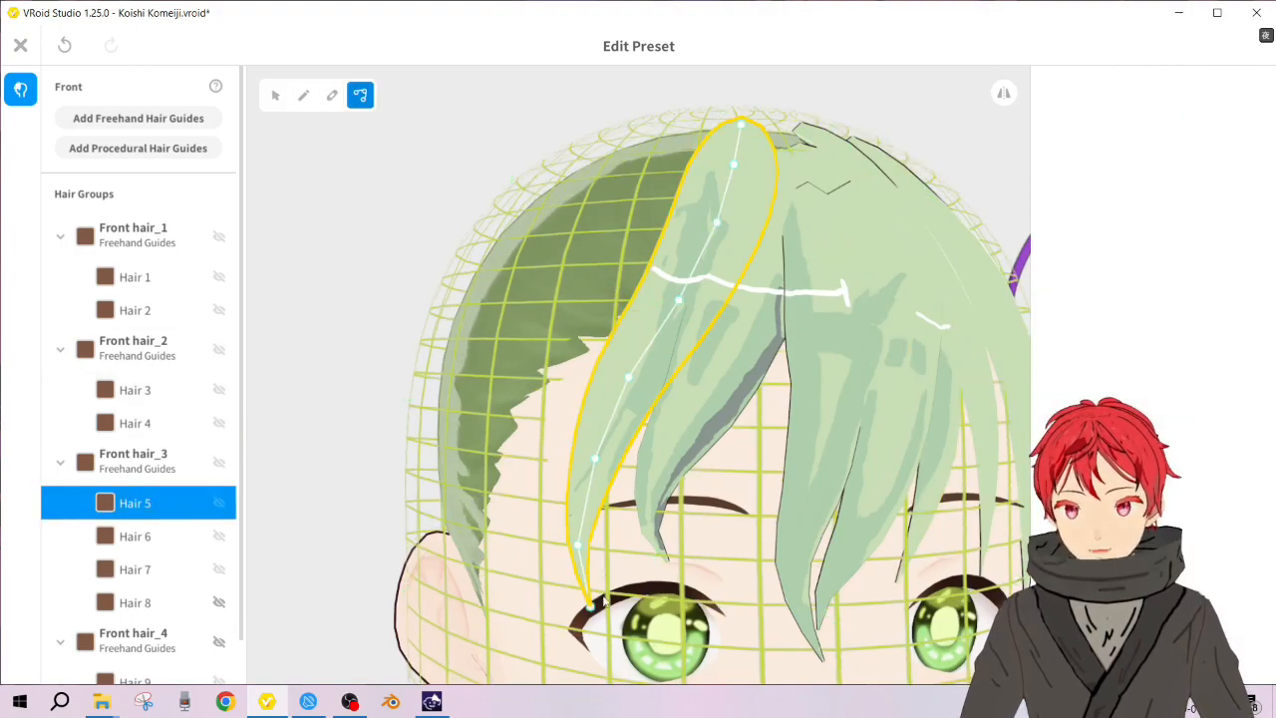
{"action": "left_click_drag", "start_coordinate": [577, 546], "coordinate": [584, 496]}
{"action": "left_click_drag", "start_coordinate": [589, 603], "coordinate": [610, 588]}
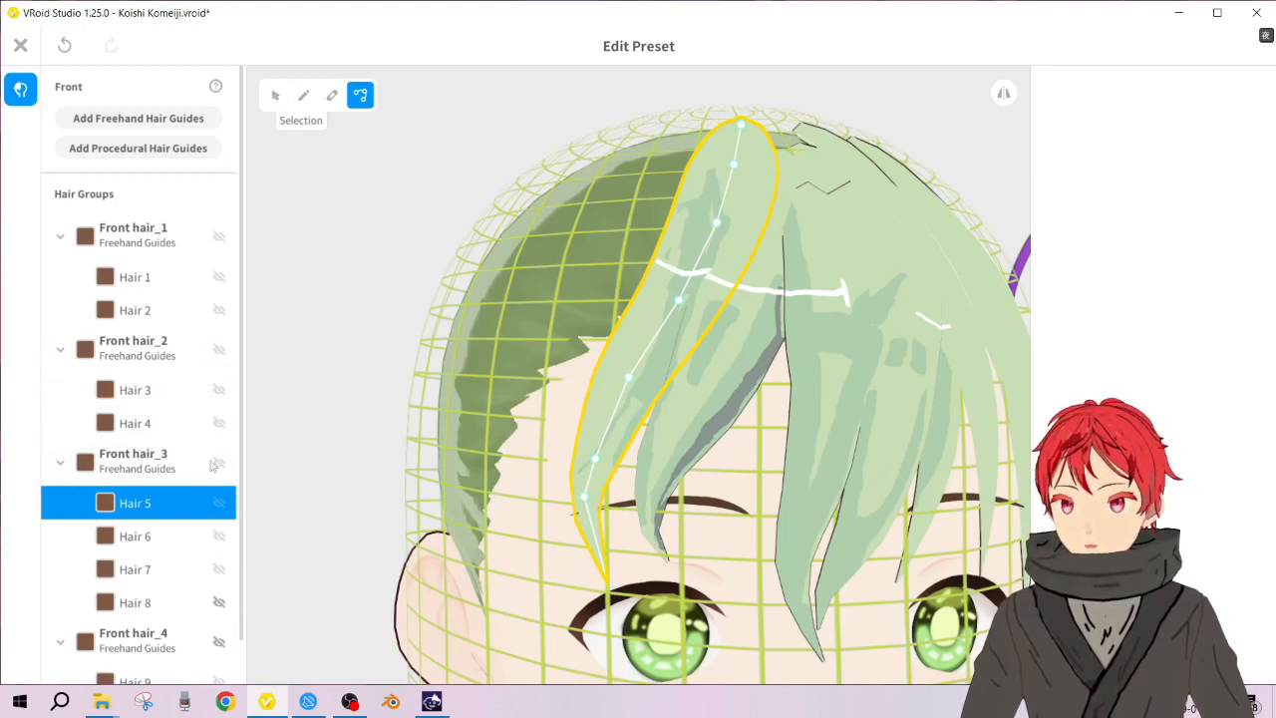
{"action": "left_click", "coordinate": [275, 94]}
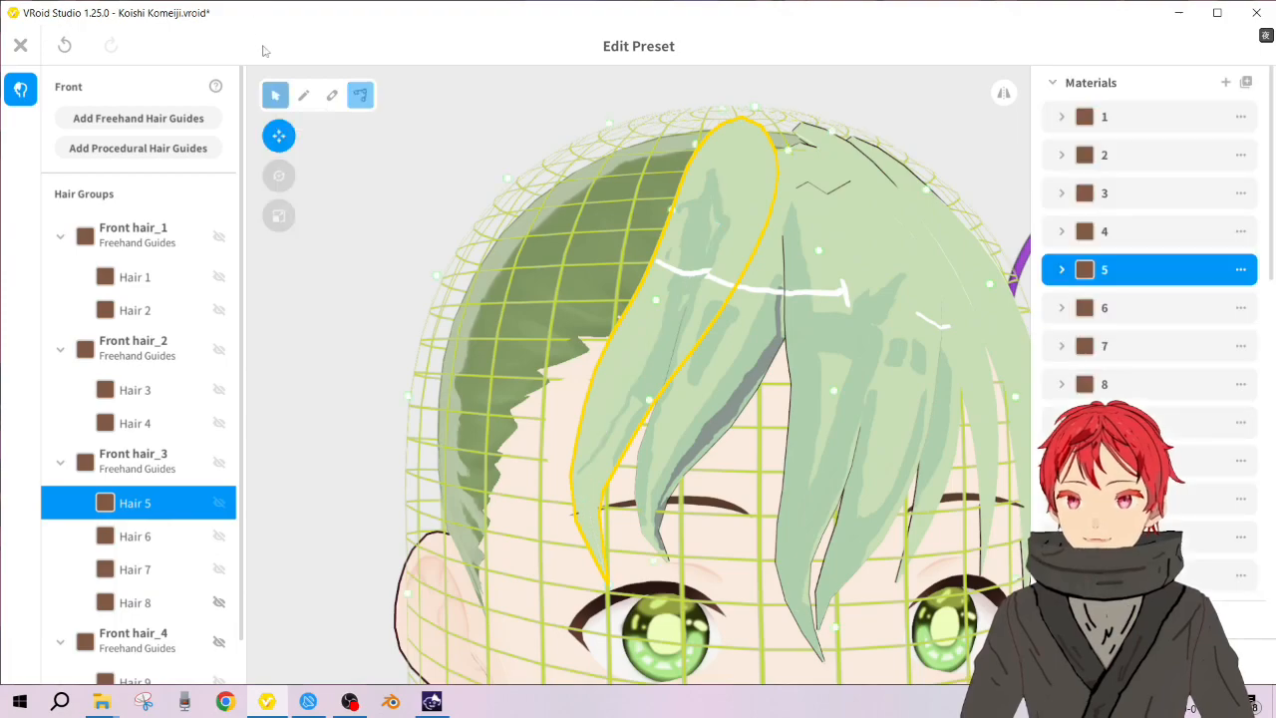
Step: Nudge the middle control points of Hair 5's guide to smooth the strand's curve above the forehead
{"action": "left_click", "coordinate": [1059, 269]}
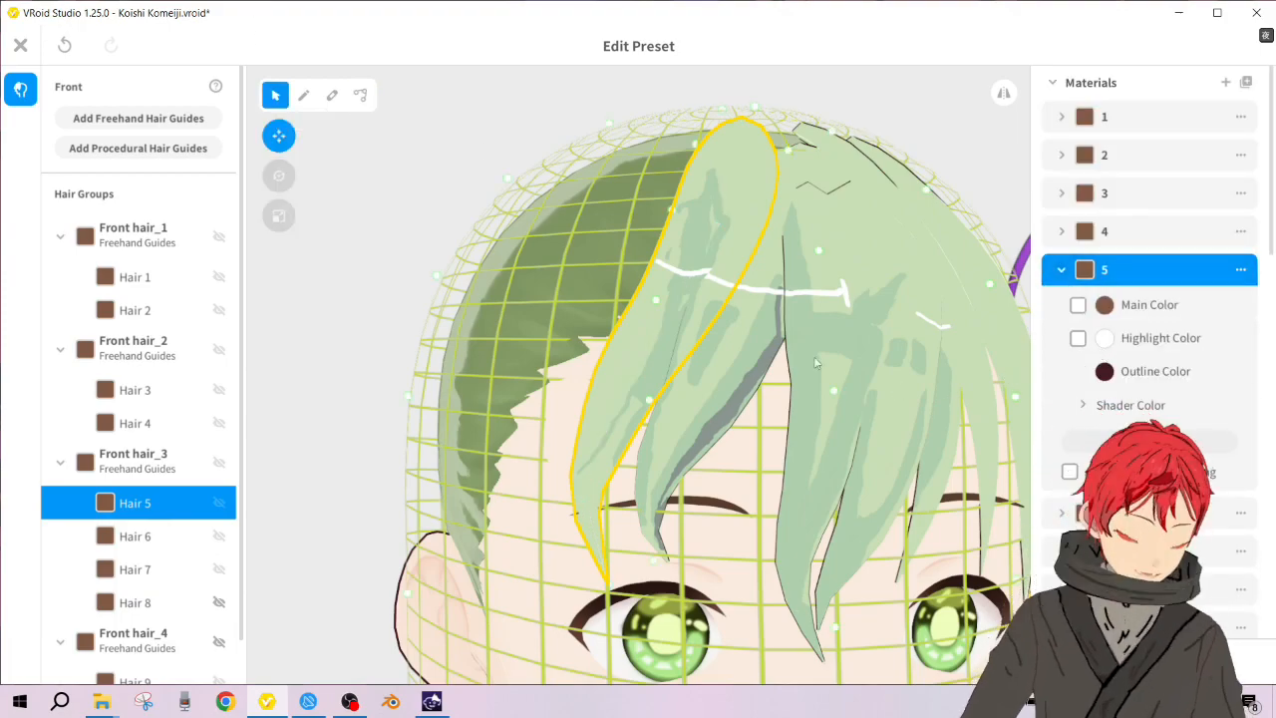
{"action": "left_click", "coordinate": [359, 94]}
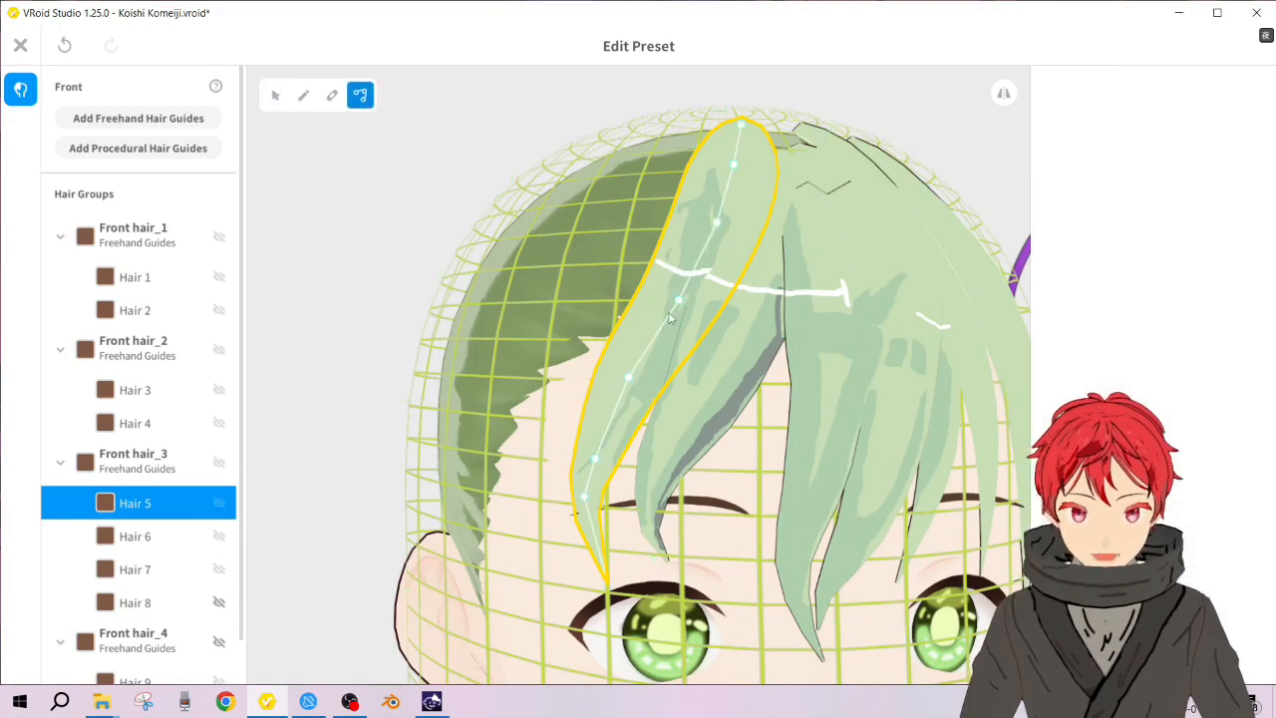
{"action": "left_click_drag", "start_coordinate": [682, 301], "coordinate": [678, 301]}
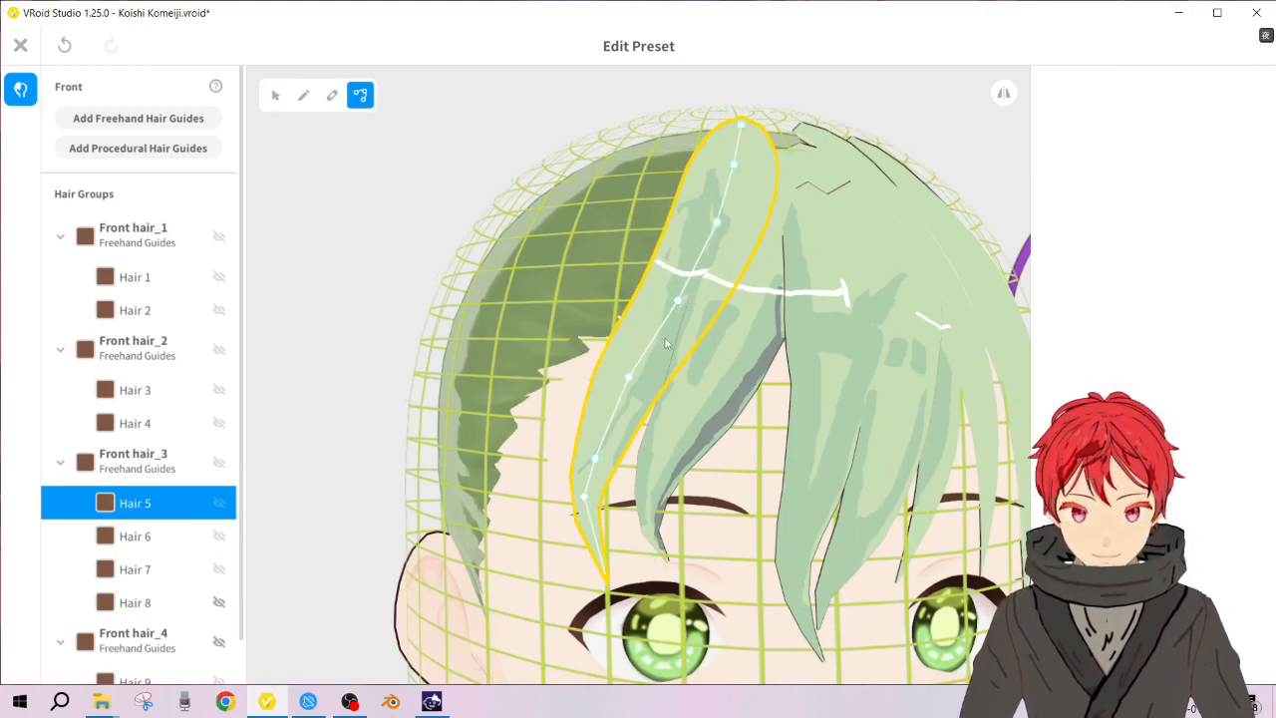
{"action": "left_click_drag", "start_coordinate": [628, 377], "coordinate": [635, 374]}
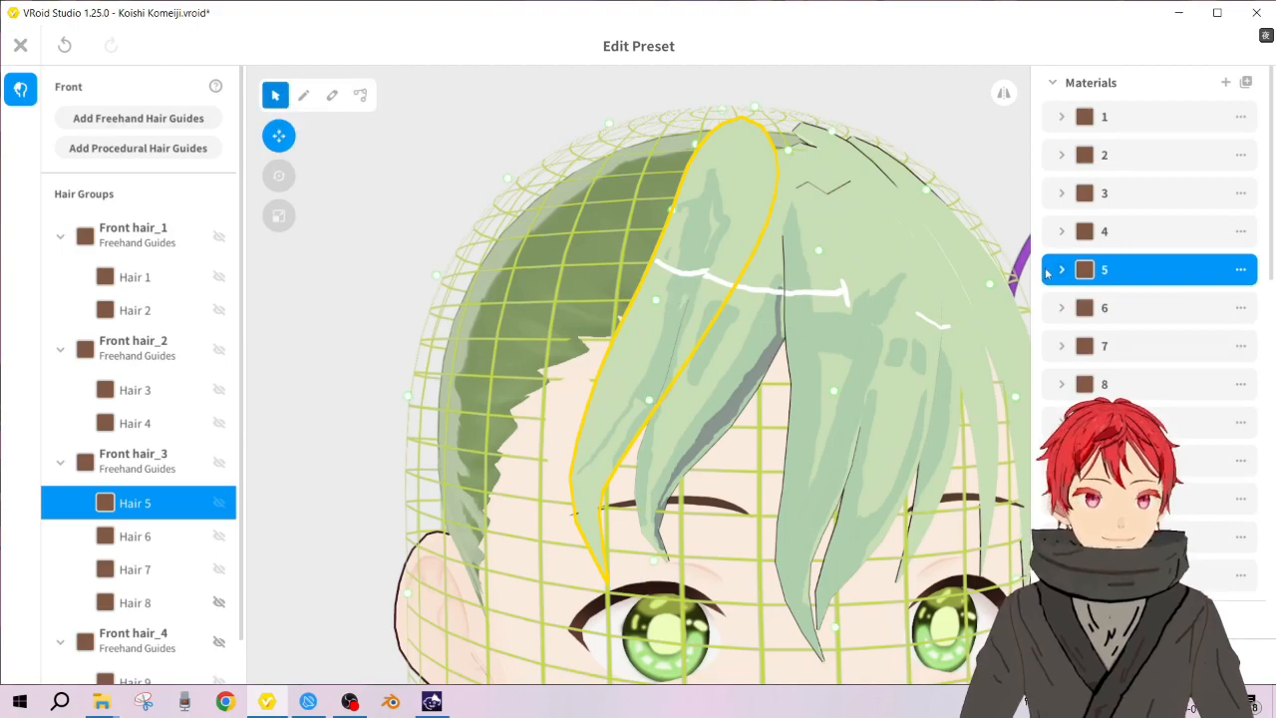
Step: Open material 5's texture for editing and delete Layer 1 and Layer 2, keeping only the Default Design base
{"action": "left_click", "coordinate": [1059, 270]}
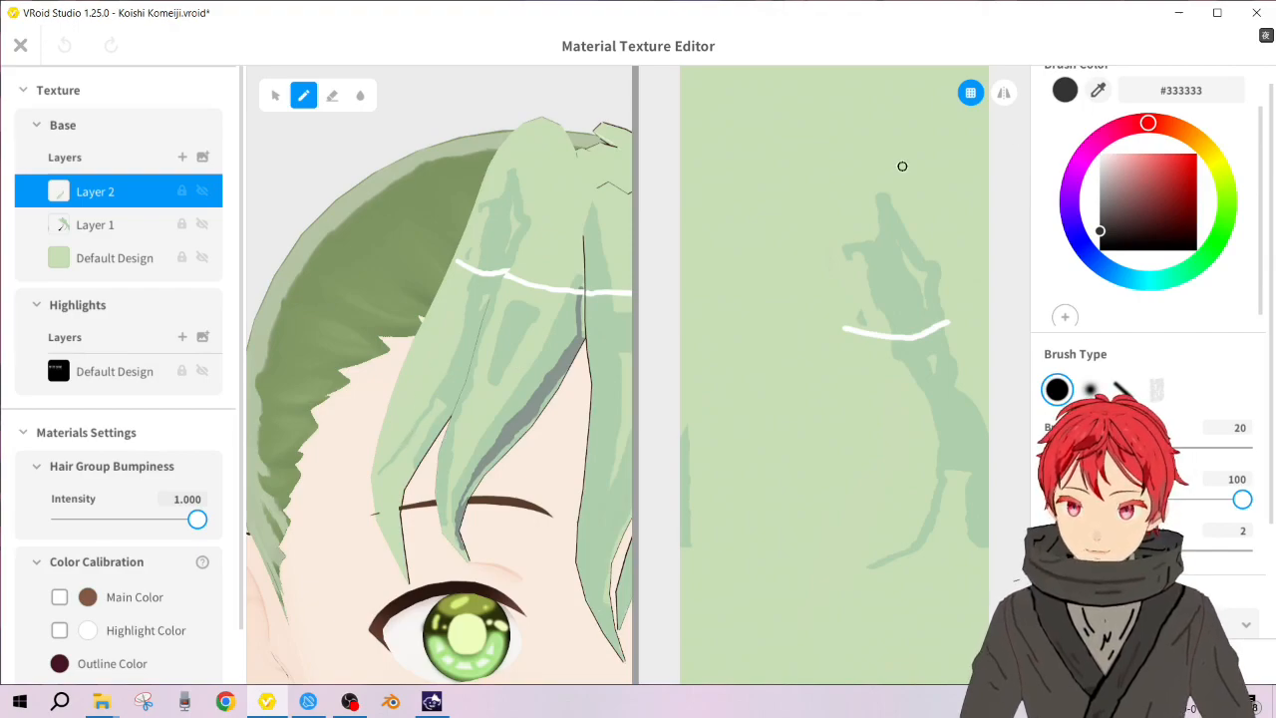
{"action": "right_click", "coordinate": [97, 231]}
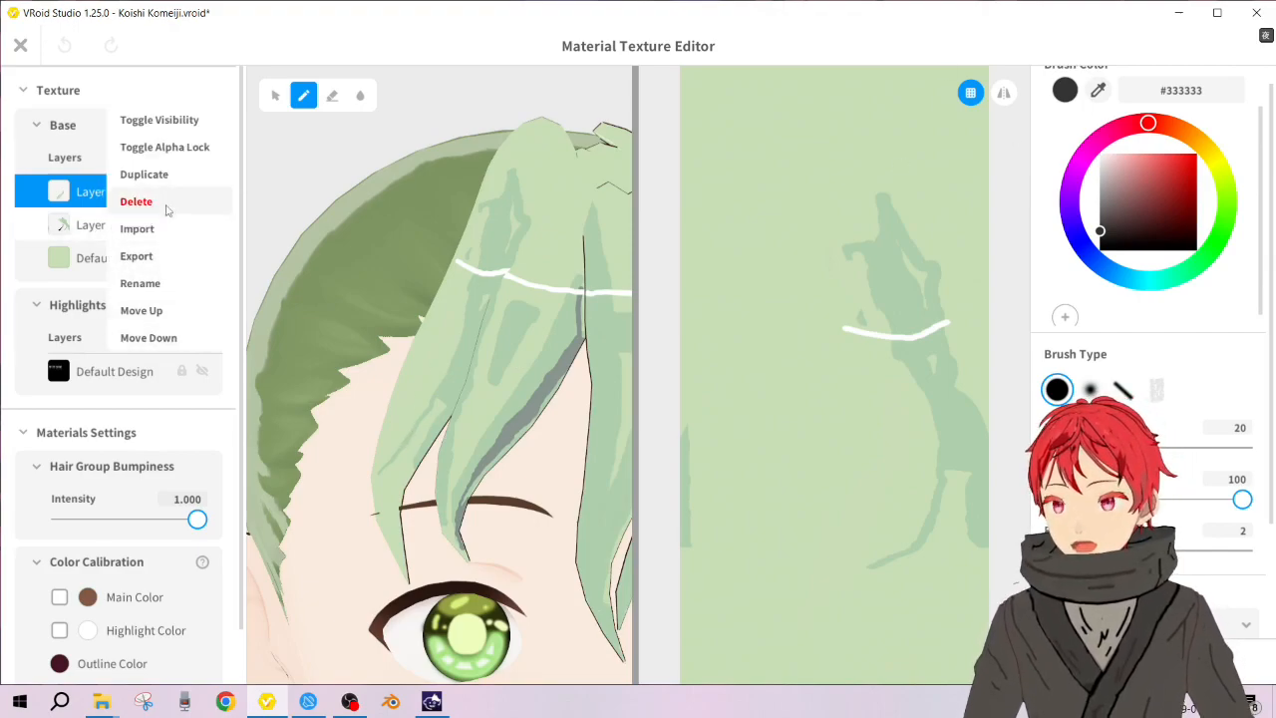
{"action": "left_click", "coordinate": [166, 211]}
{"action": "right_click", "coordinate": [100, 190]}
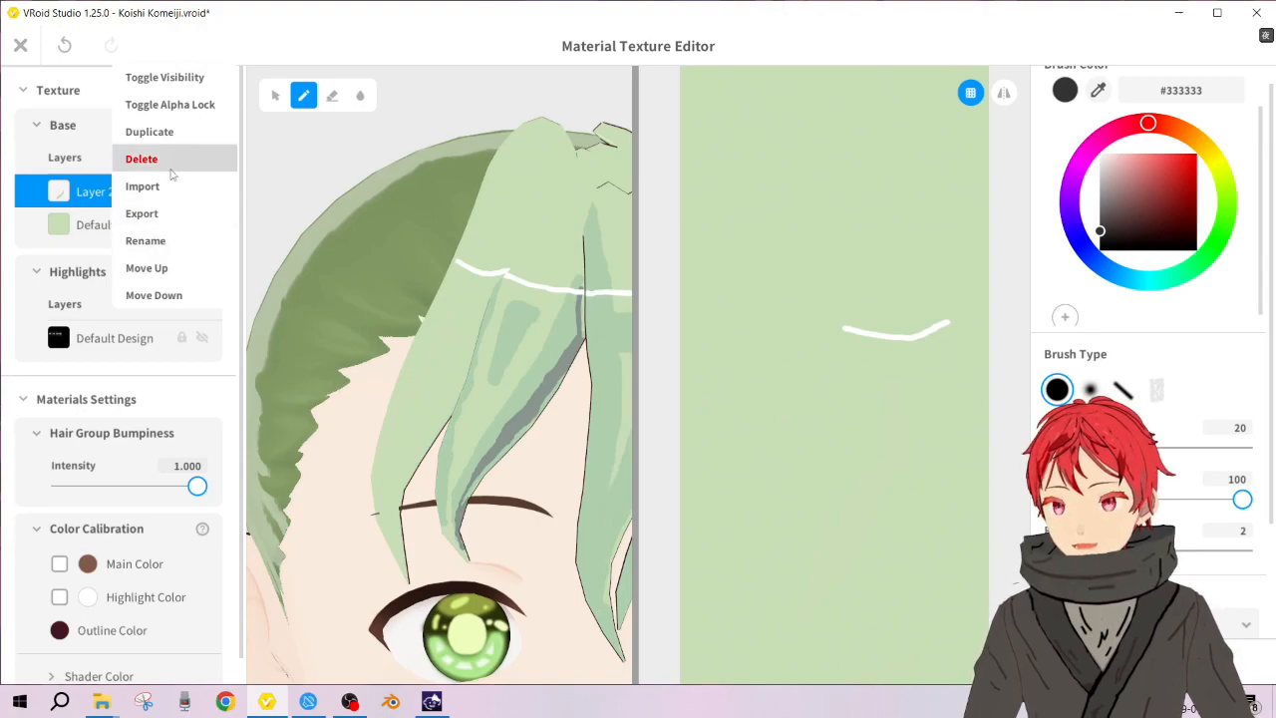
{"action": "left_click", "coordinate": [169, 167]}
Step: Sample the shadow green #AFCFAD from the neighbouring strand, then outline and fill a shadow patch on Hair 5's upper part in Default Design
{"action": "left_click", "coordinate": [1097, 91]}
{"action": "left_click", "coordinate": [505, 364]}
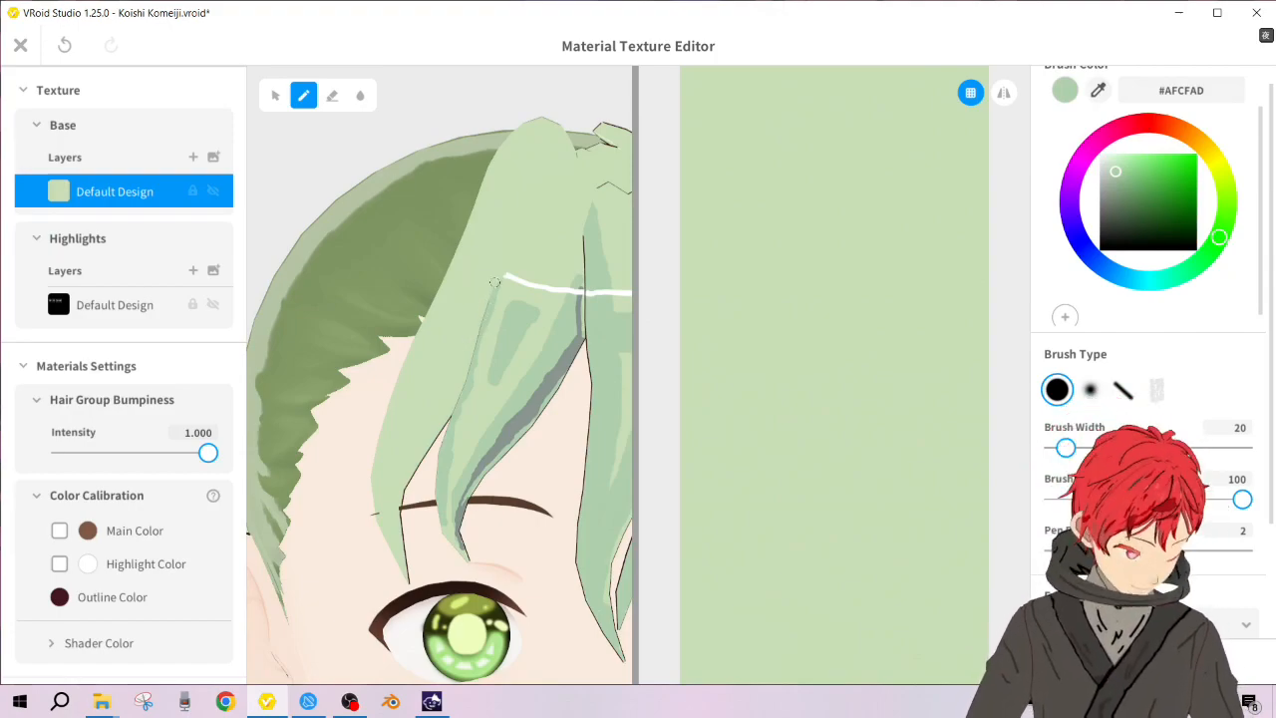
{"action": "mouse_move", "coordinate": [494, 283]}
{"action": "left_mouse_down"}
{"action": "mouse_move", "coordinate": [515, 191]}
{"action": "mouse_move", "coordinate": [475, 228]}
{"action": "mouse_move", "coordinate": [506, 202]}
{"action": "left_mouse_up"}
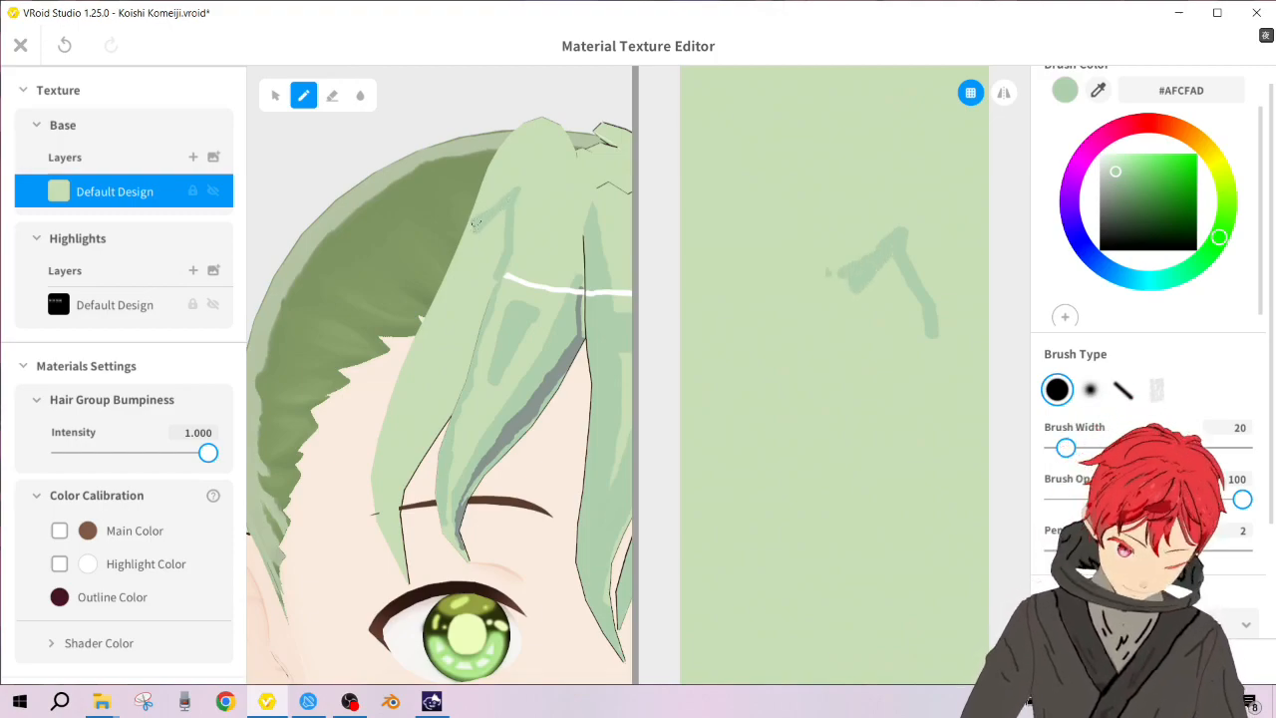
{"action": "left_click_drag", "start_coordinate": [472, 228], "coordinate": [455, 258]}
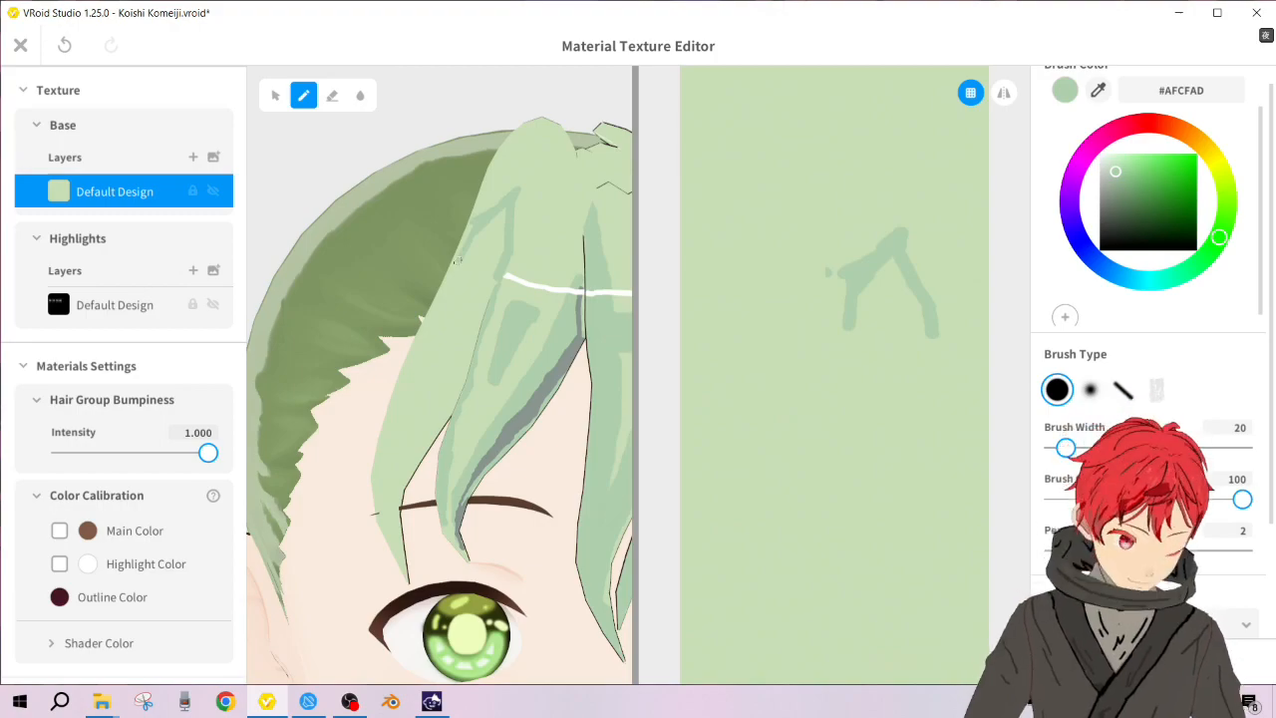
{"action": "left_click_drag", "start_coordinate": [458, 257], "coordinate": [469, 227]}
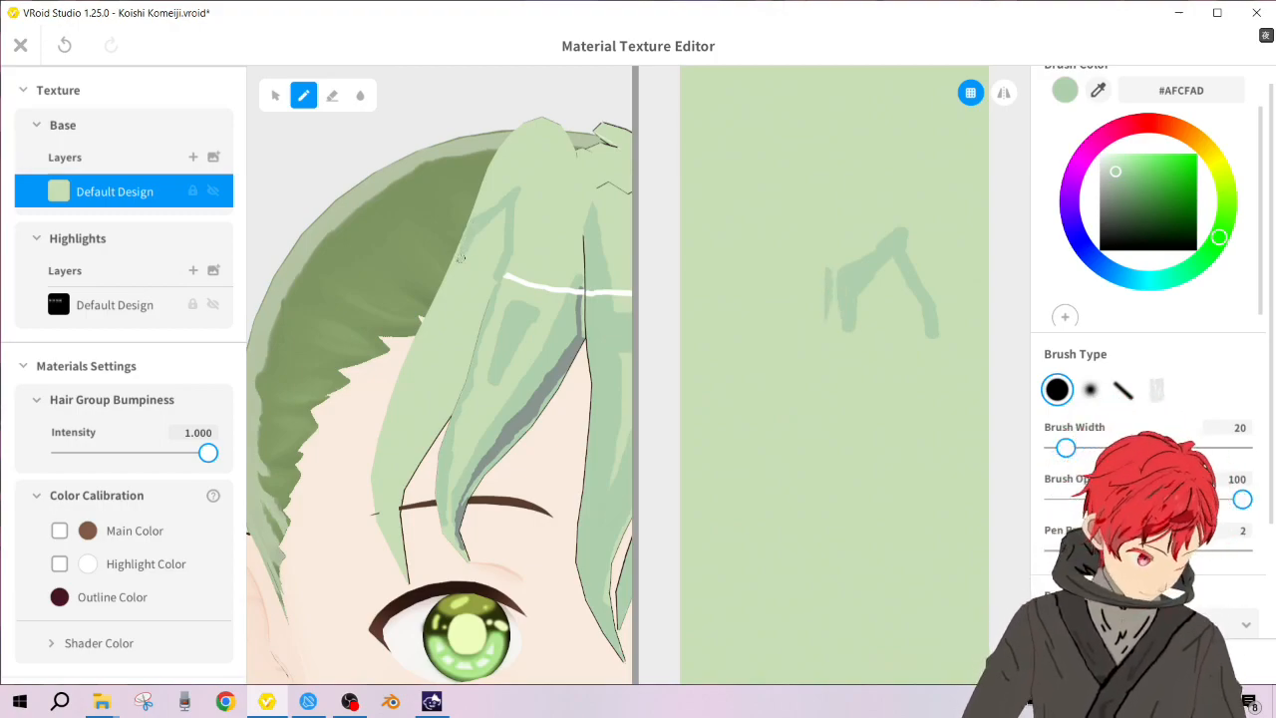
{"action": "left_click_drag", "start_coordinate": [460, 267], "coordinate": [458, 285]}
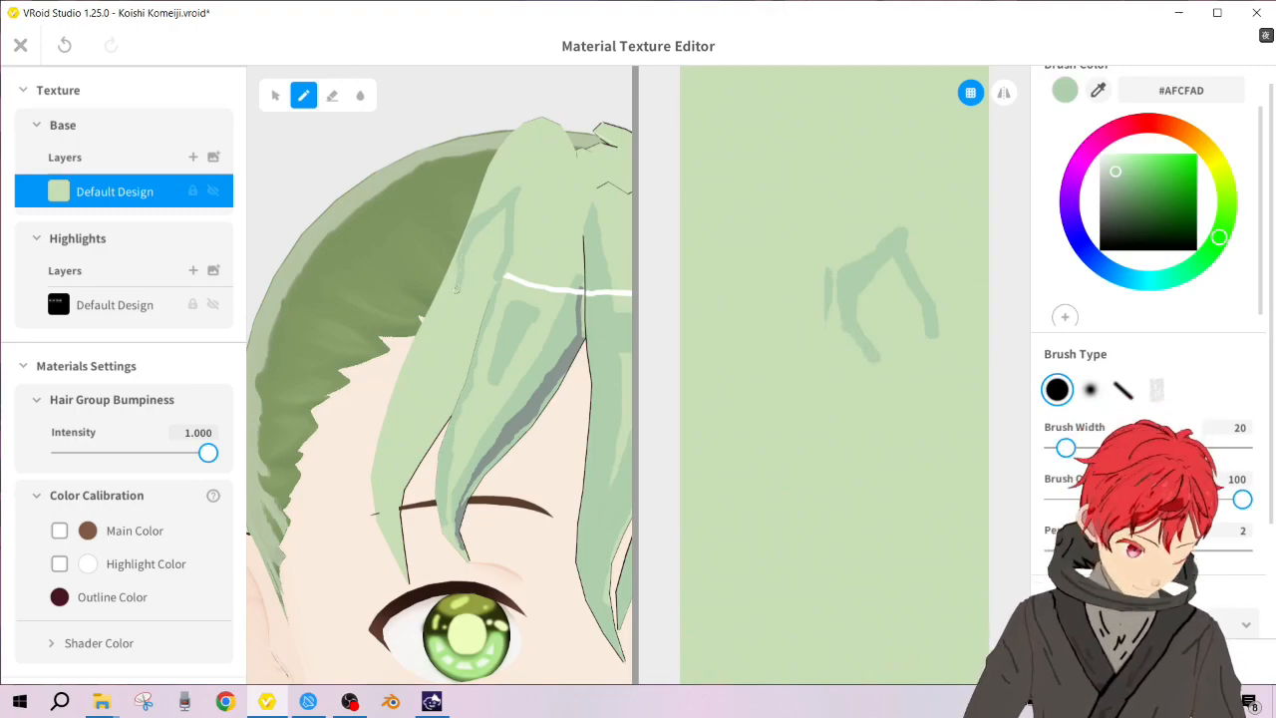
{"action": "left_click_drag", "start_coordinate": [448, 286], "coordinate": [460, 261]}
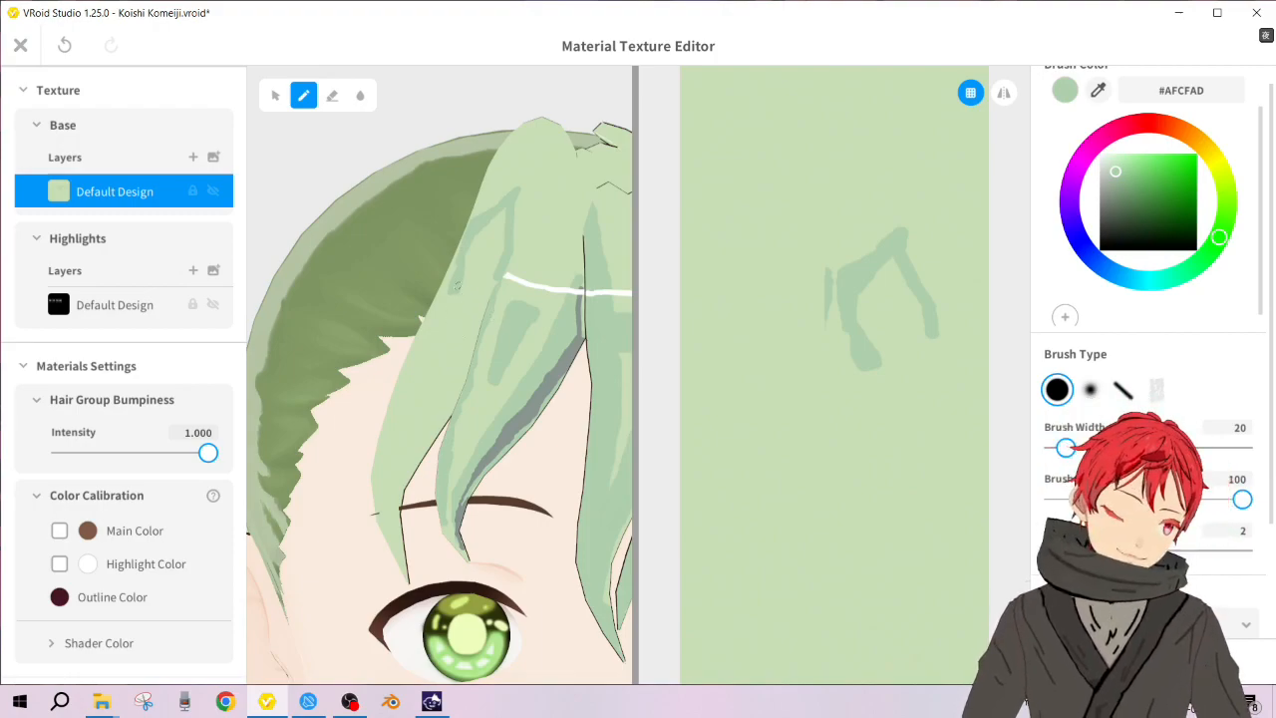
{"action": "mouse_move", "coordinate": [456, 286]}
{"action": "left_mouse_down"}
{"action": "mouse_move", "coordinate": [489, 295]}
{"action": "mouse_move", "coordinate": [495, 268]}
{"action": "left_mouse_up"}
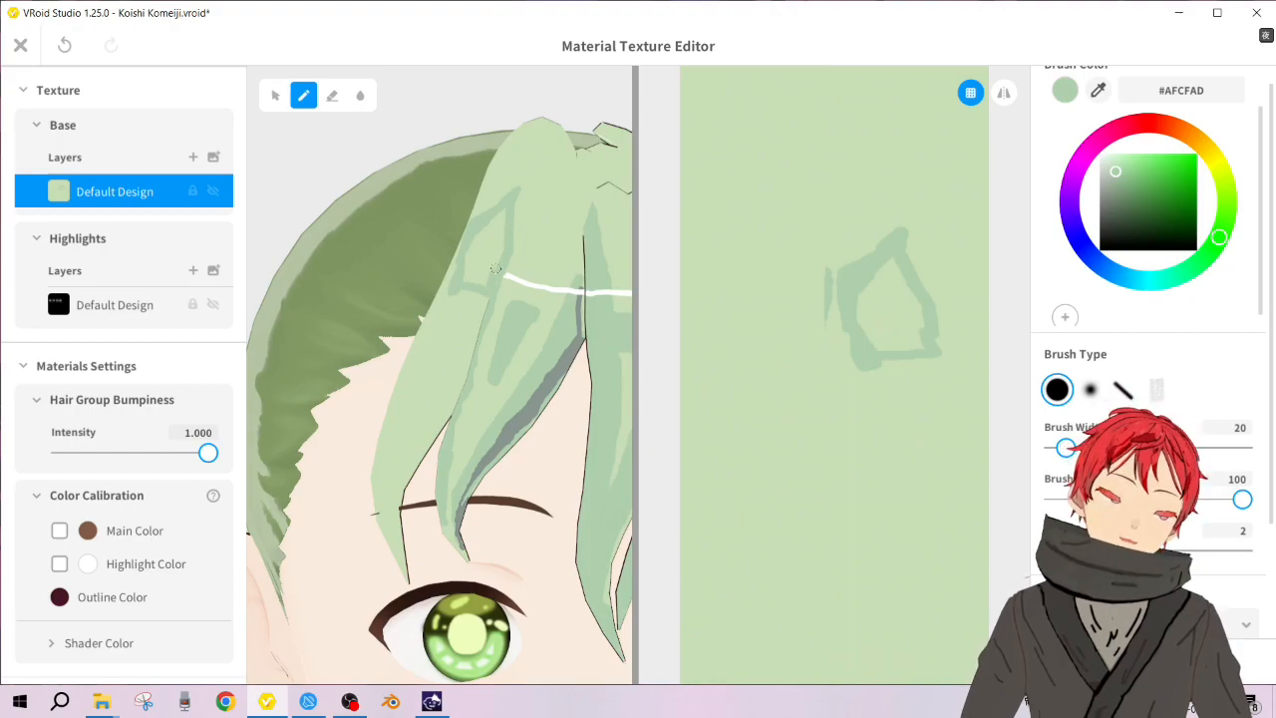
{"action": "mouse_move", "coordinate": [493, 268]}
{"action": "left_mouse_down"}
{"action": "mouse_move", "coordinate": [501, 211]}
{"action": "mouse_move", "coordinate": [488, 247]}
{"action": "mouse_move", "coordinate": [490, 211]}
{"action": "mouse_move", "coordinate": [458, 264]}
{"action": "mouse_move", "coordinate": [488, 272]}
{"action": "mouse_move", "coordinate": [488, 288]}
{"action": "mouse_move", "coordinate": [467, 280]}
{"action": "left_mouse_up"}
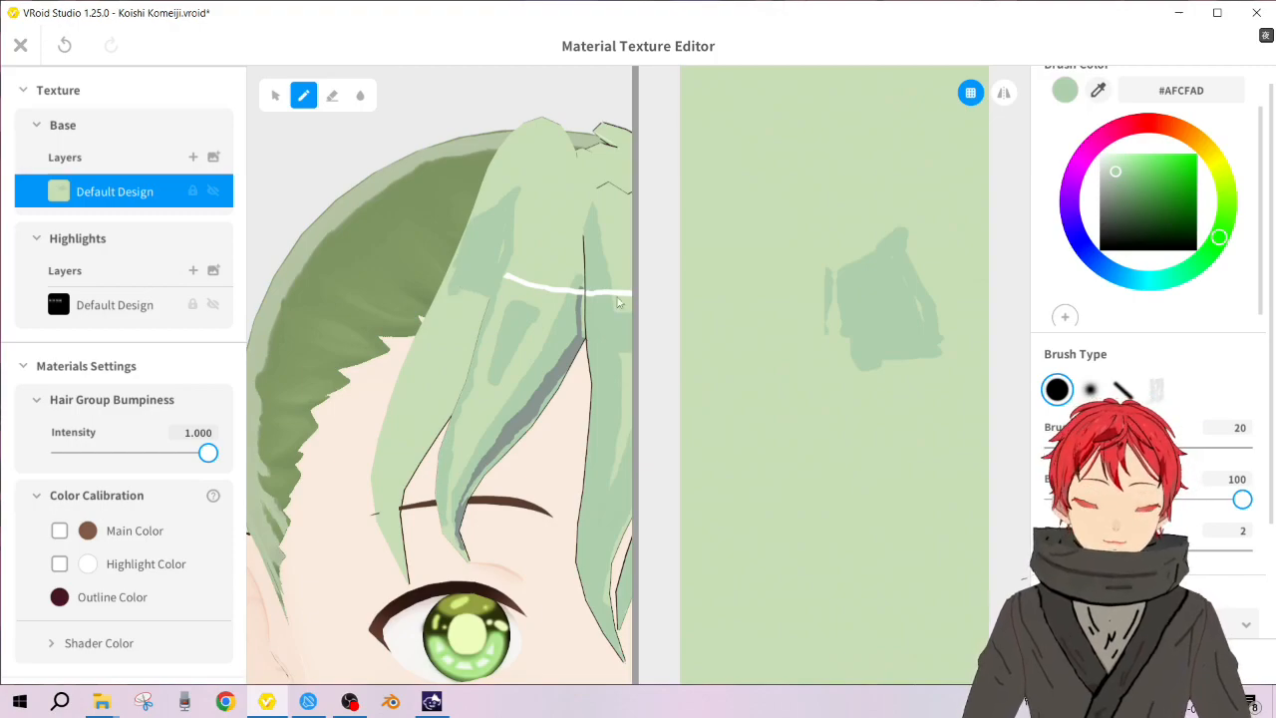
Step: Sample the base green #C9DEB6 and trim the lower corner and outer edge of the shadow patch
{"action": "left_click", "coordinate": [1097, 90]}
{"action": "left_click", "coordinate": [727, 214]}
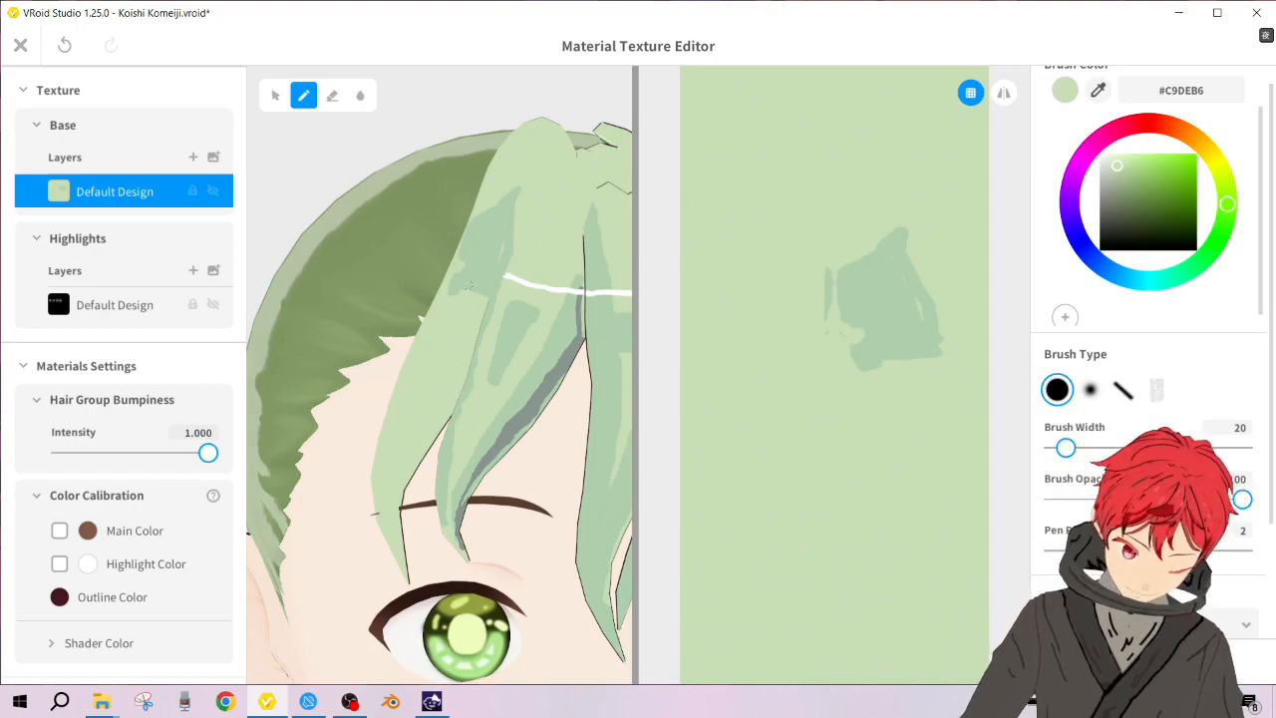
{"action": "key", "text": "ctrl+z"}
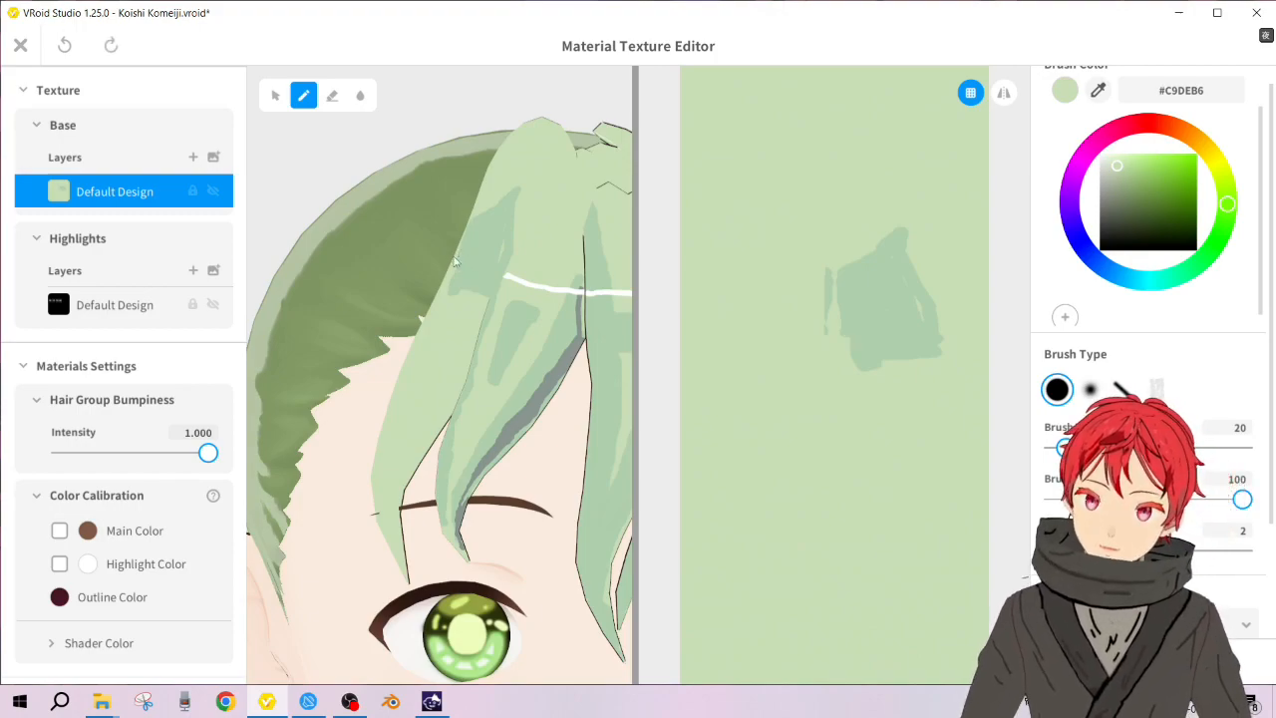
{"action": "key", "text": "ctrl+y"}
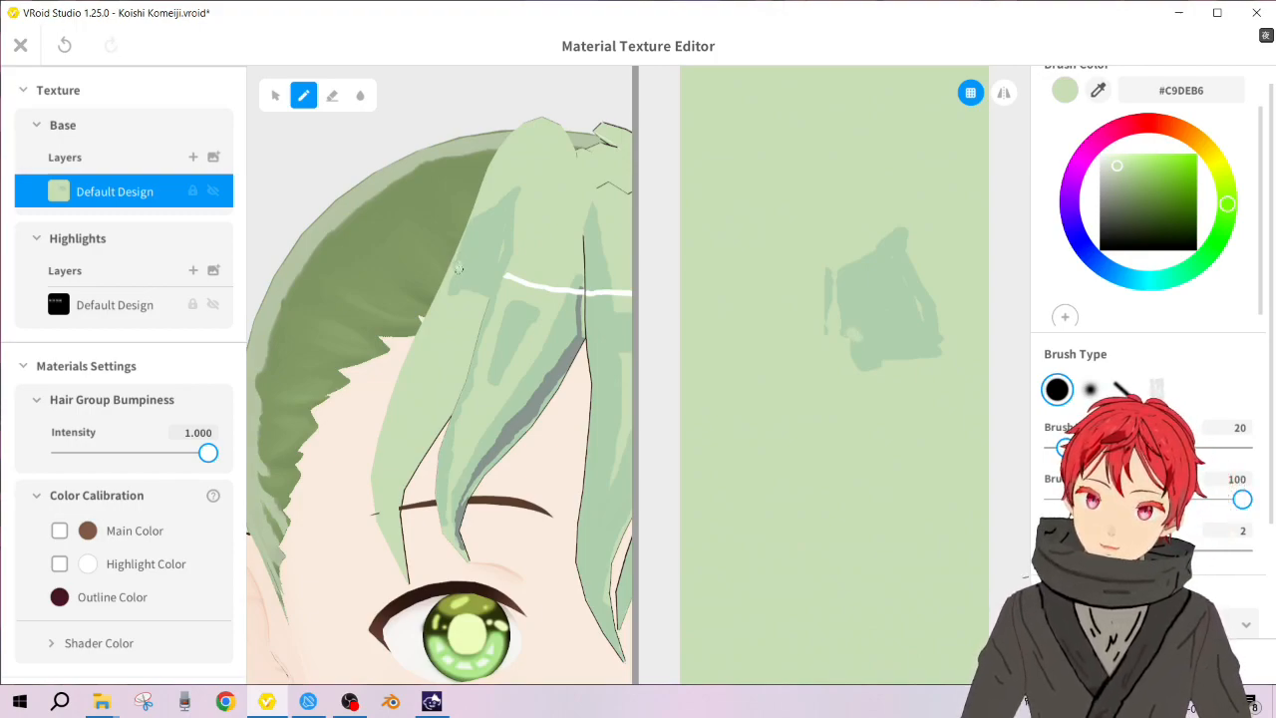
{"action": "left_click_drag", "start_coordinate": [454, 271], "coordinate": [448, 297]}
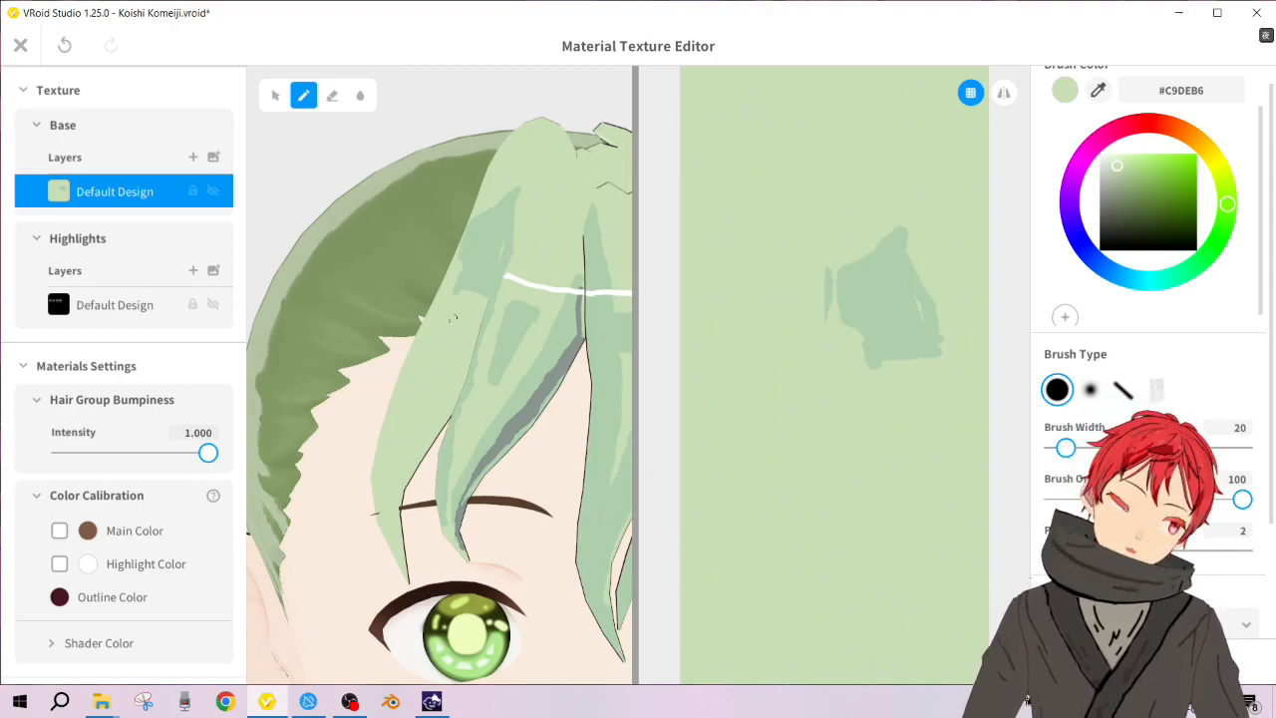
{"action": "left_click_drag", "start_coordinate": [455, 261], "coordinate": [458, 250]}
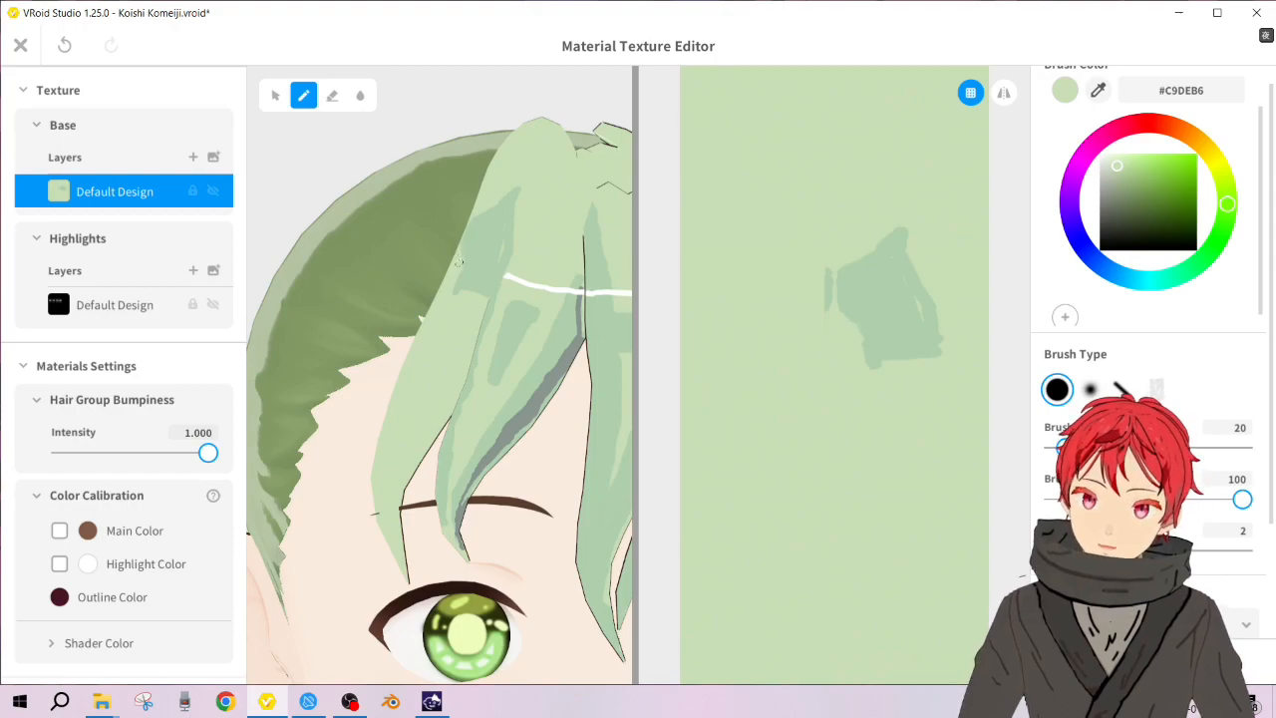
Step: Sample the shadow green #AFCFAD and extend Hair 5's shadow patch down the strand into two tapering prongs, resampling the base green at the end
{"action": "left_click", "coordinate": [1097, 90]}
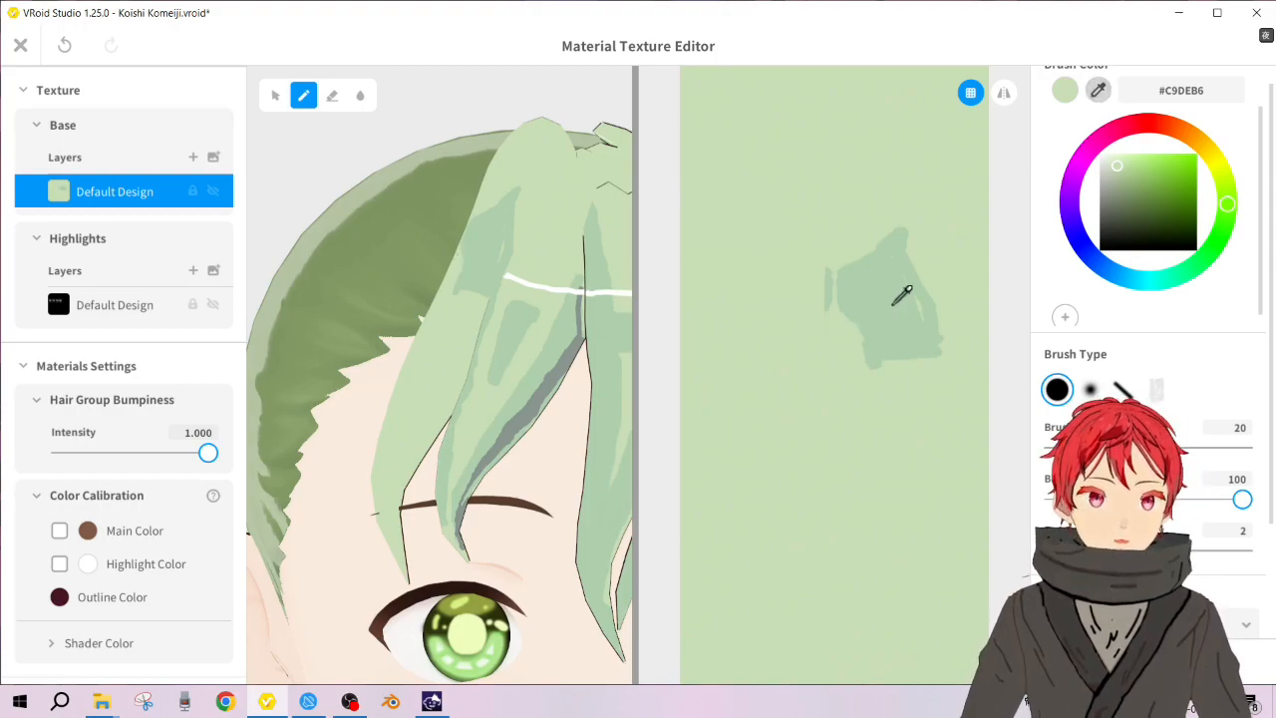
{"action": "left_click", "coordinate": [895, 303]}
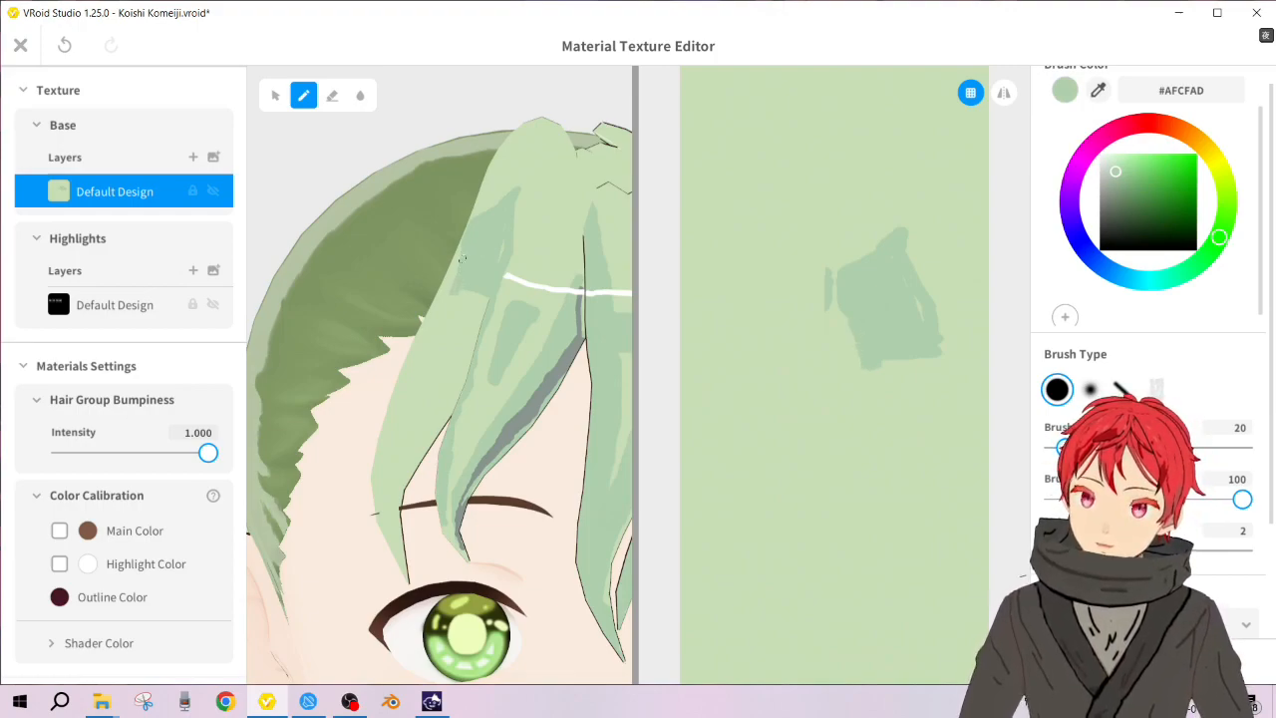
{"action": "left_click_drag", "start_coordinate": [448, 290], "coordinate": [441, 299]}
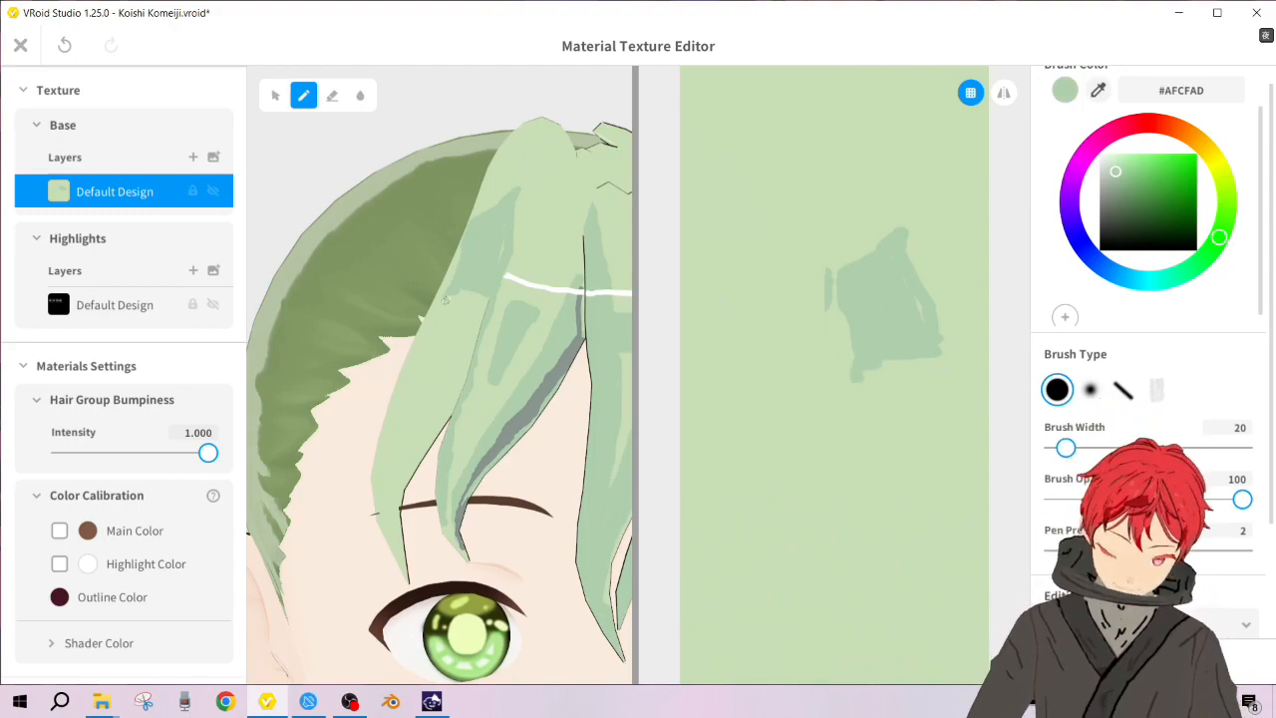
{"action": "mouse_move", "coordinate": [444, 300]}
{"action": "left_mouse_down"}
{"action": "mouse_move", "coordinate": [435, 327]}
{"action": "mouse_move", "coordinate": [465, 339]}
{"action": "left_mouse_up"}
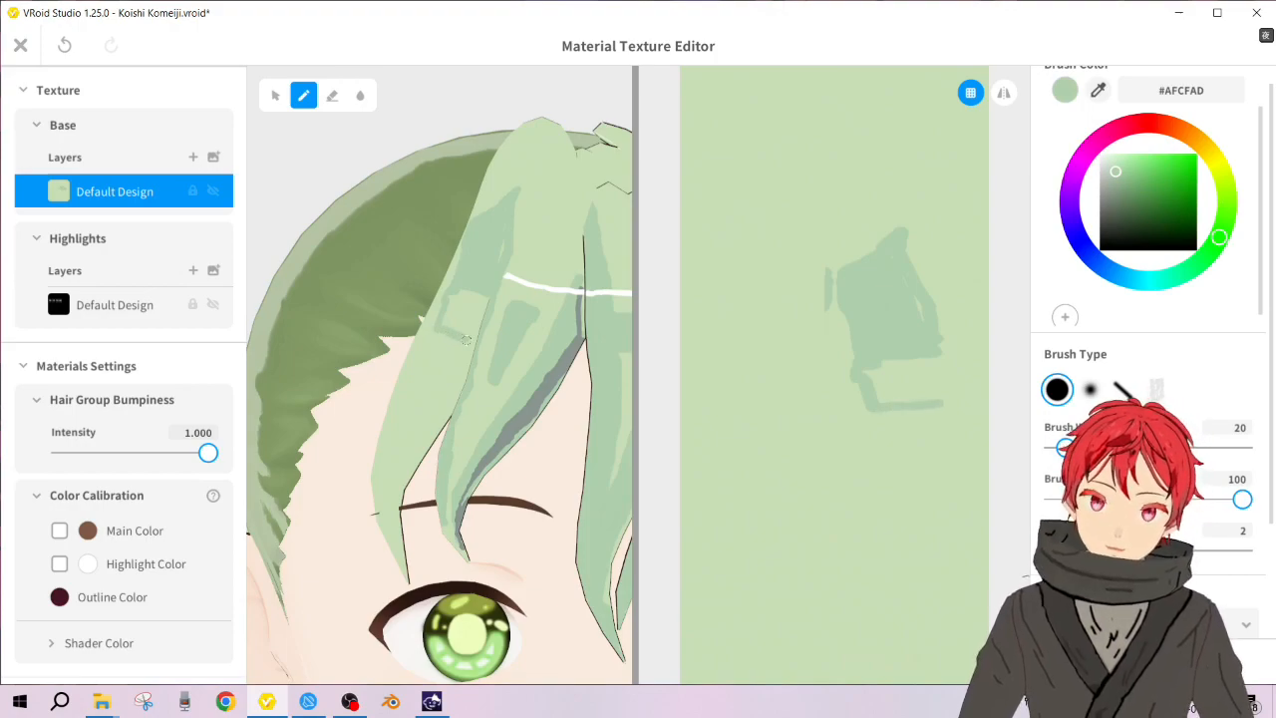
{"action": "mouse_move", "coordinate": [466, 340]}
{"action": "left_mouse_down"}
{"action": "mouse_move", "coordinate": [482, 298]}
{"action": "mouse_move", "coordinate": [478, 320]}
{"action": "mouse_move", "coordinate": [463, 321]}
{"action": "mouse_move", "coordinate": [464, 297]}
{"action": "mouse_move", "coordinate": [450, 311]}
{"action": "mouse_move", "coordinate": [454, 295]}
{"action": "mouse_move", "coordinate": [457, 310]}
{"action": "left_mouse_up"}
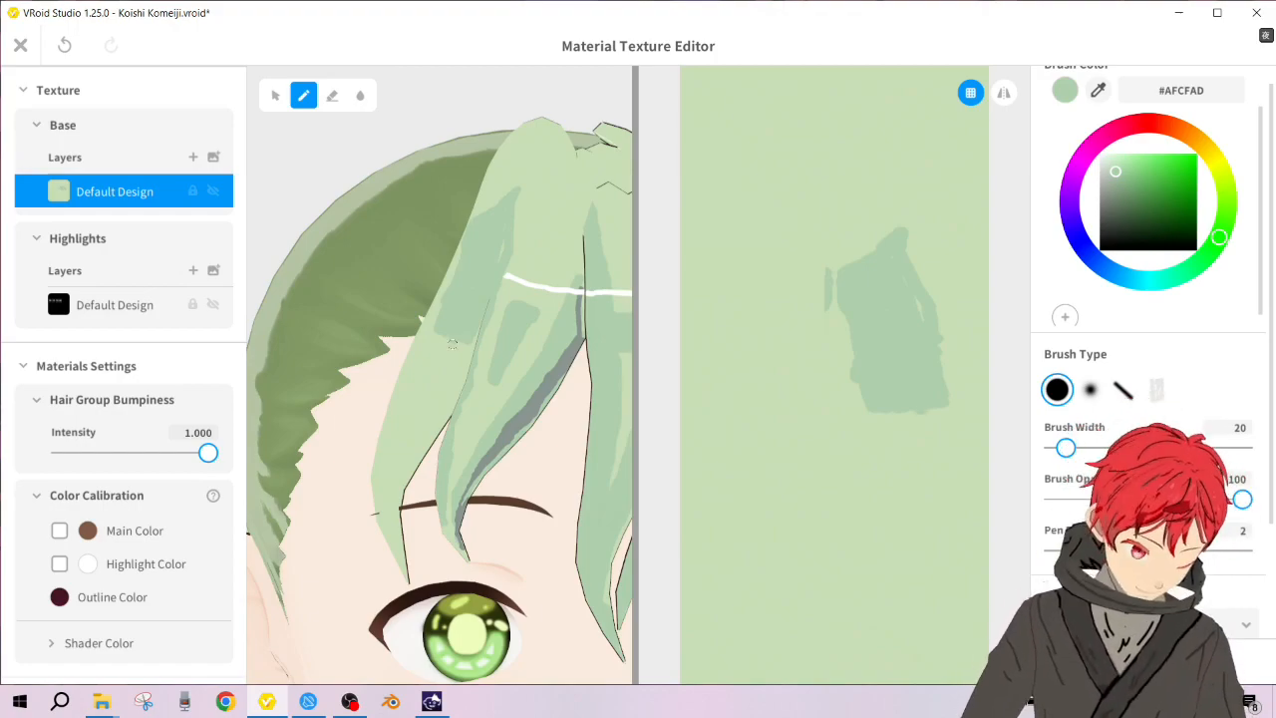
{"action": "mouse_move", "coordinate": [451, 343]}
{"action": "left_mouse_down"}
{"action": "mouse_move", "coordinate": [450, 386]}
{"action": "mouse_move", "coordinate": [477, 319]}
{"action": "mouse_move", "coordinate": [453, 377]}
{"action": "left_mouse_up"}
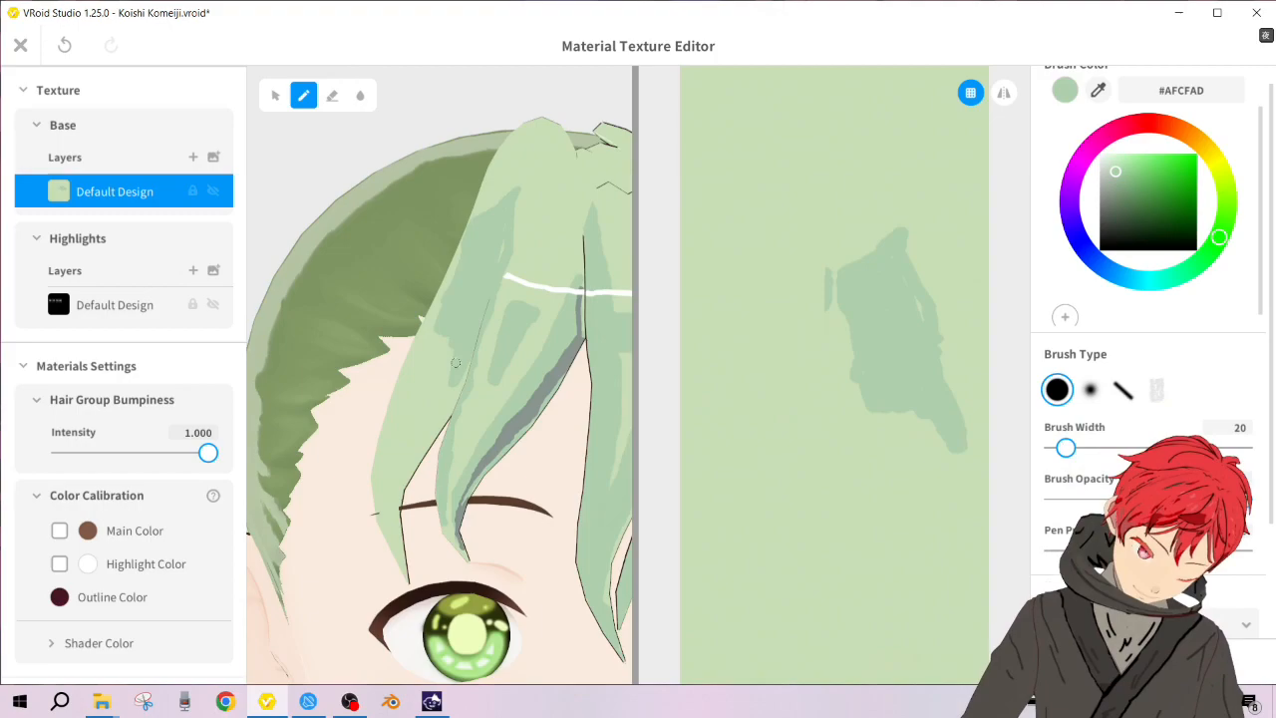
{"action": "left_click_drag", "start_coordinate": [447, 375], "coordinate": [426, 439]}
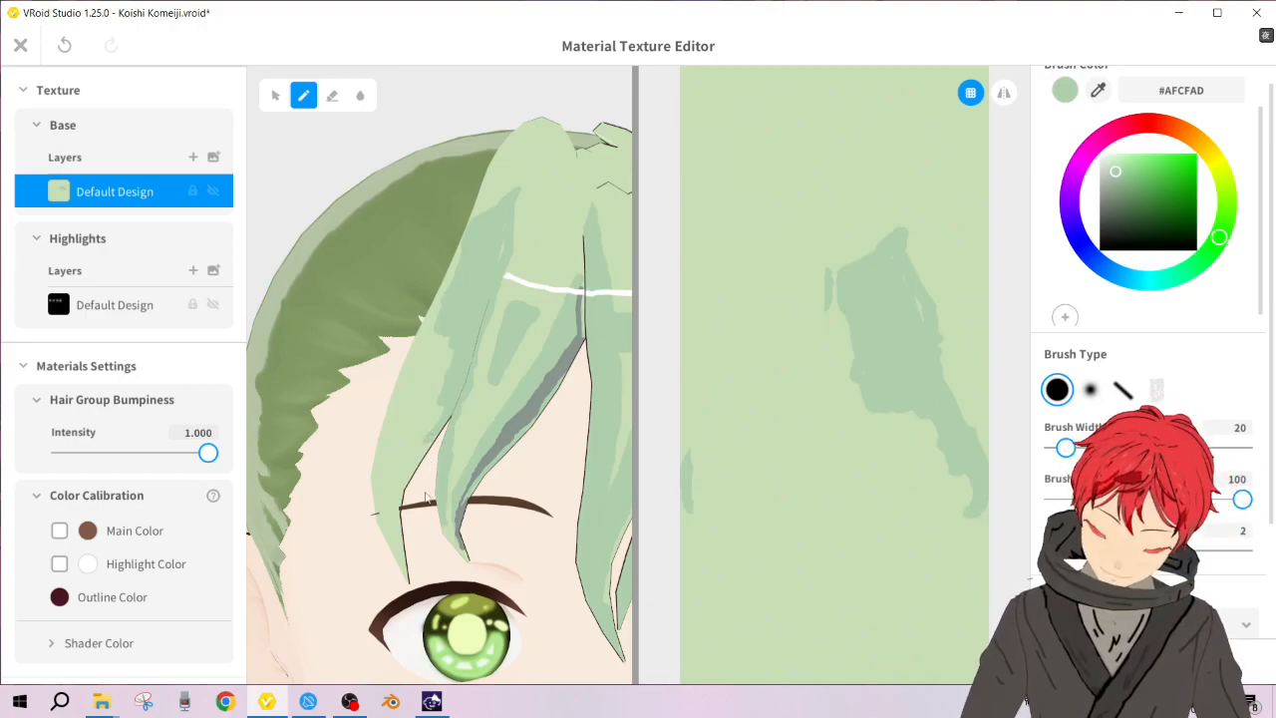
{"action": "left_click_drag", "start_coordinate": [417, 466], "coordinate": [455, 344]}
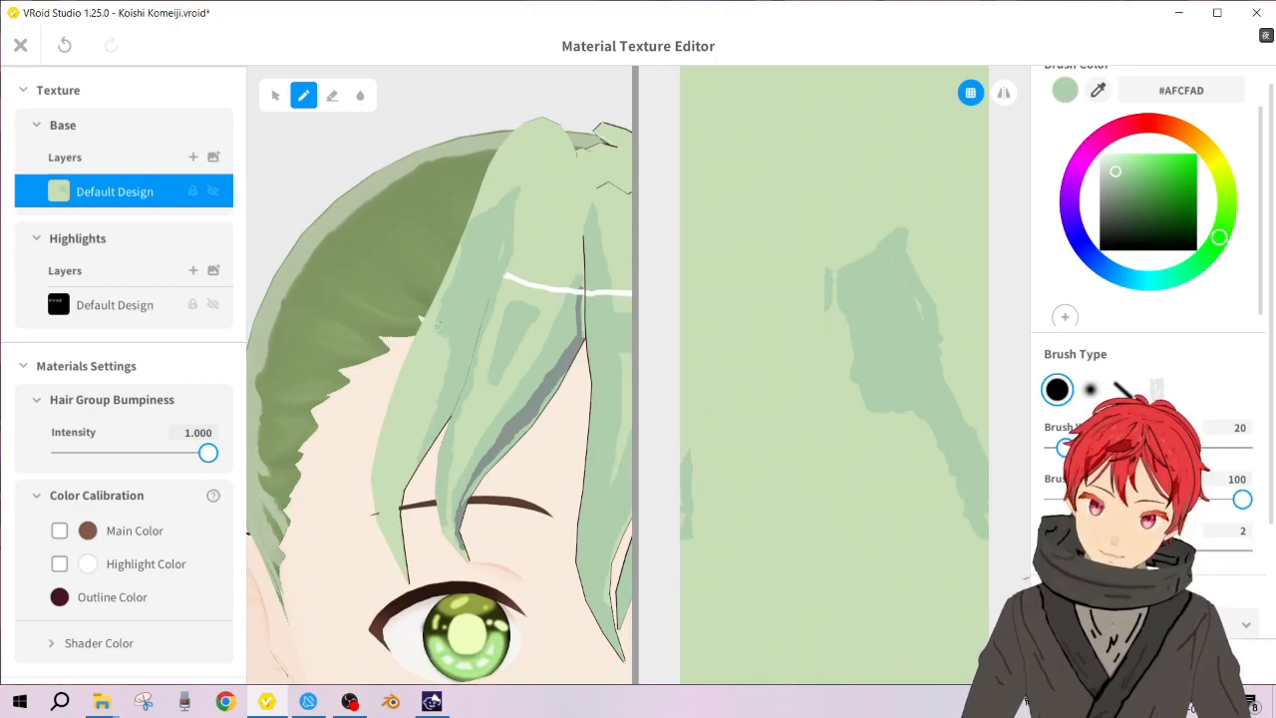
{"action": "mouse_move", "coordinate": [420, 321]}
{"action": "left_mouse_down"}
{"action": "mouse_move", "coordinate": [426, 377]}
{"action": "mouse_move", "coordinate": [414, 411]}
{"action": "mouse_move", "coordinate": [423, 321]}
{"action": "mouse_move", "coordinate": [449, 345]}
{"action": "mouse_move", "coordinate": [440, 337]}
{"action": "left_mouse_up"}
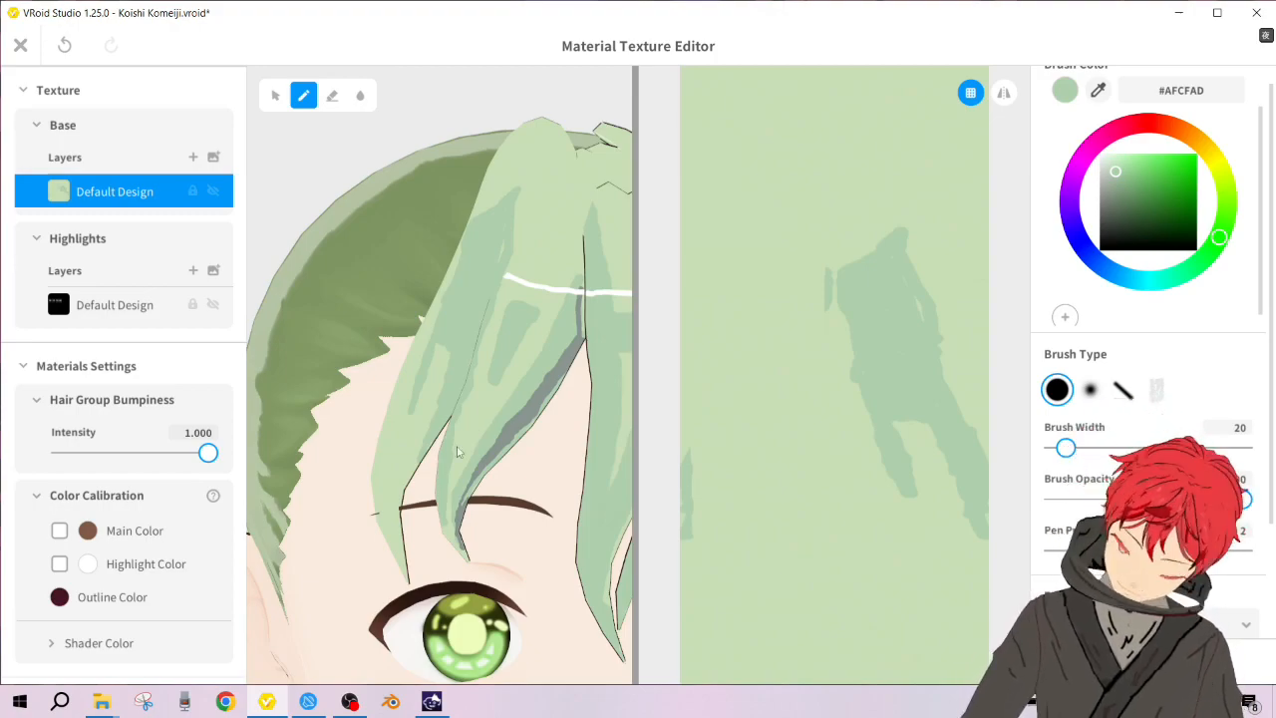
{"action": "left_click", "coordinate": [1098, 90]}
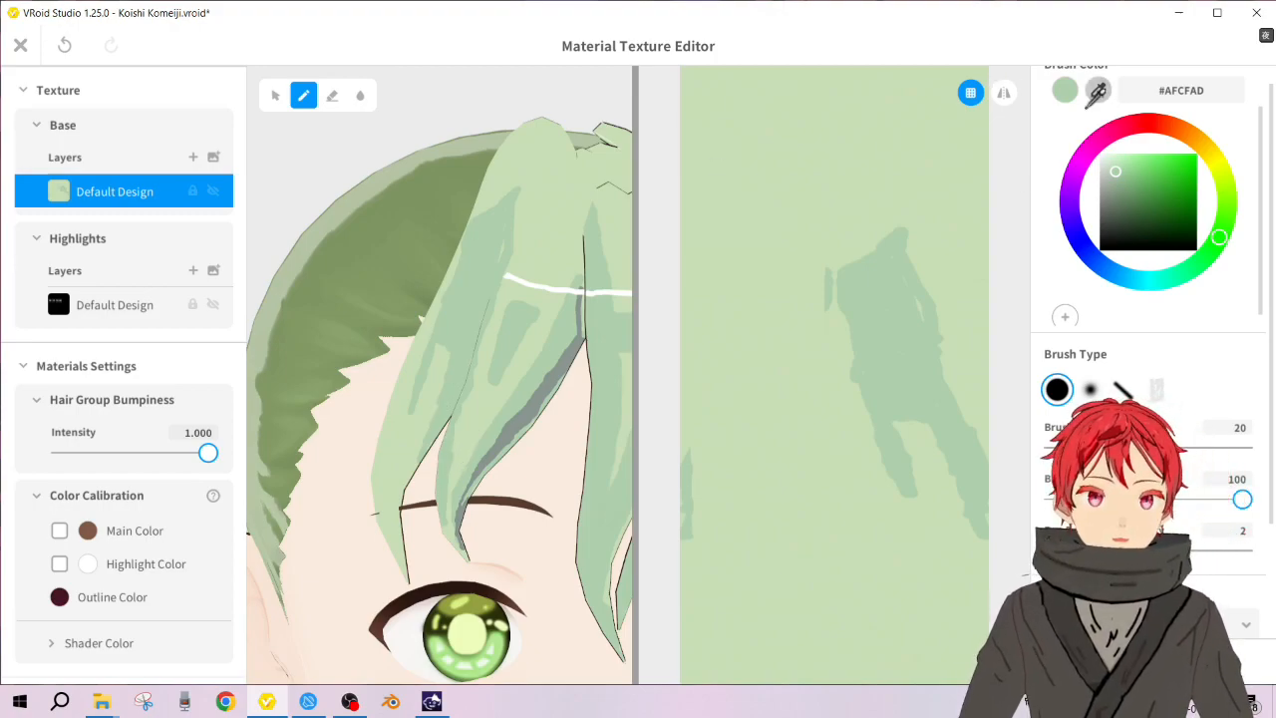
{"action": "left_click", "coordinate": [777, 341]}
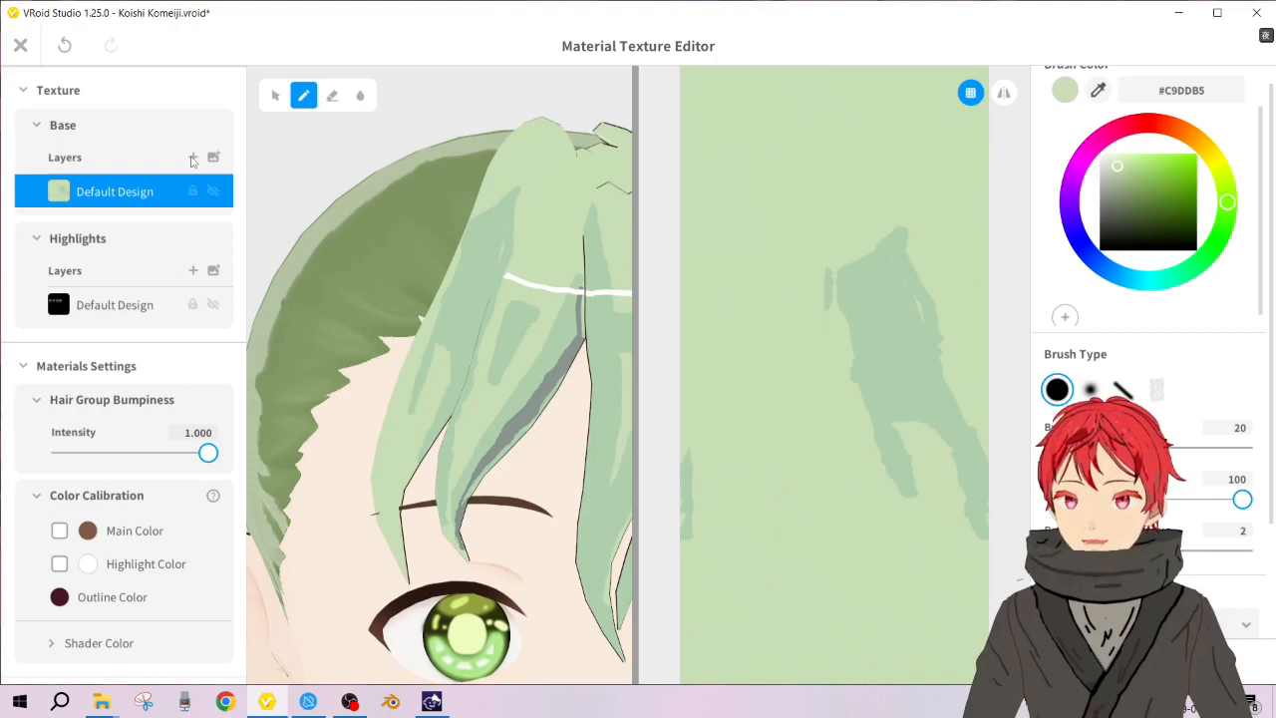
Step: Add Layer 1 above Default Design and paint a white #FFFFFF highlight line across Hair 5 with brush width 12, continuing the neighbouring strand's line
{"action": "left_click", "coordinate": [193, 158]}
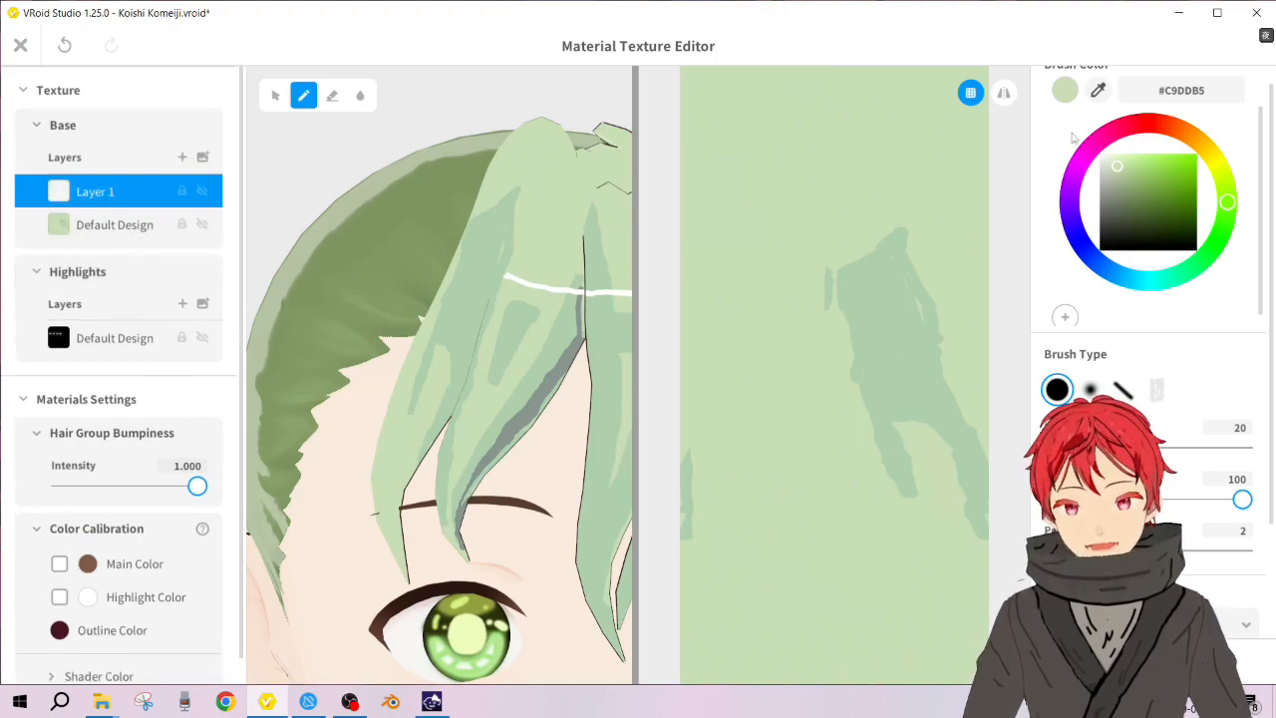
{"action": "left_click_drag", "start_coordinate": [1118, 166], "coordinate": [1018, 133]}
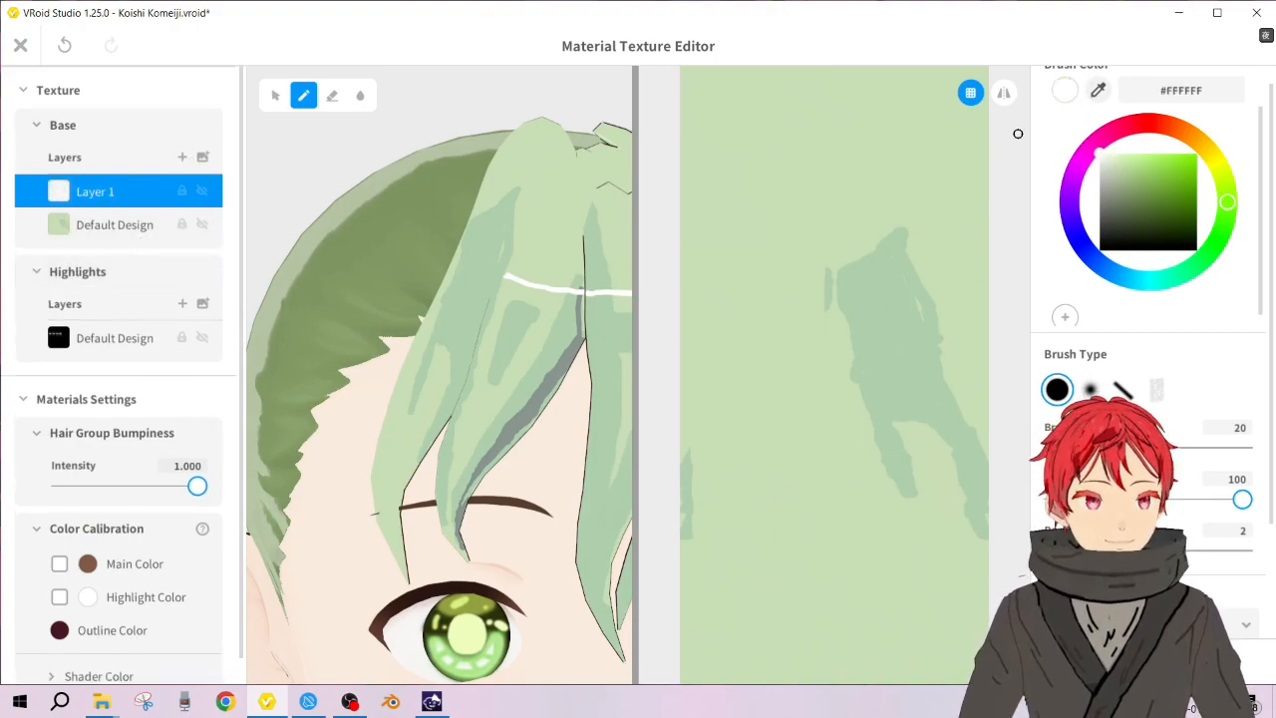
{"action": "left_click_drag", "start_coordinate": [512, 277], "coordinate": [485, 269]}
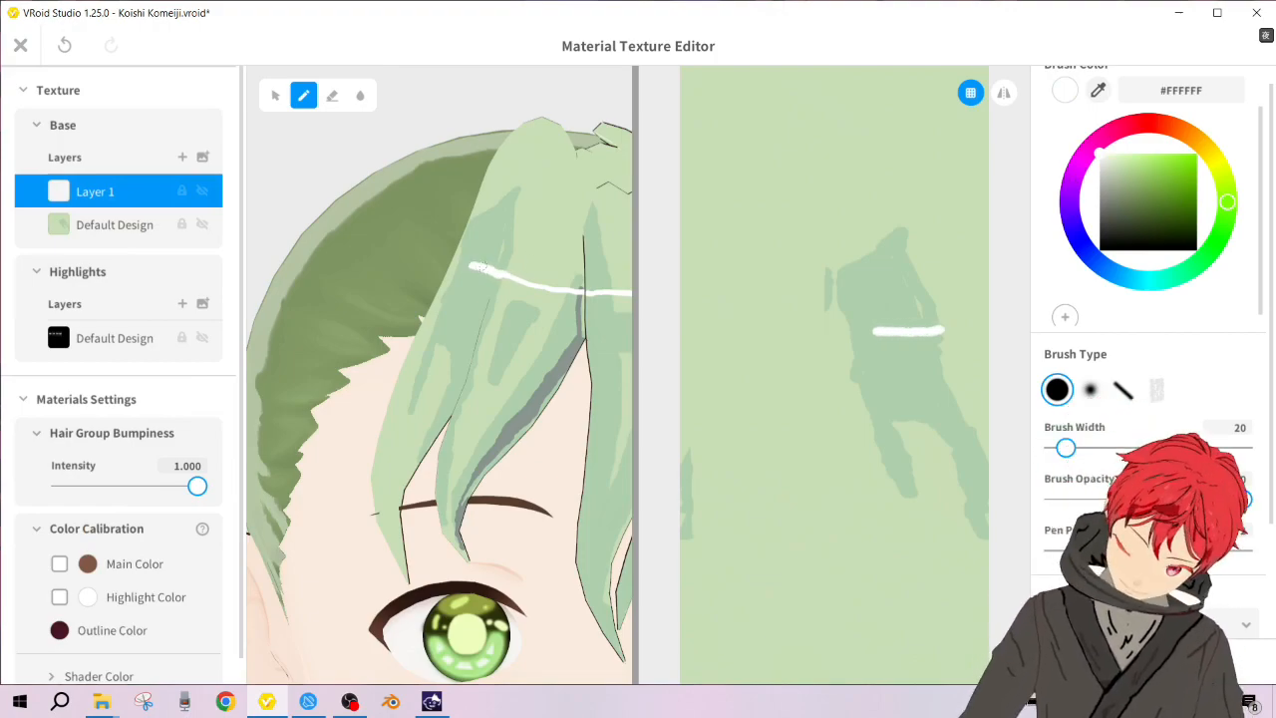
{"action": "key", "text": "ctrl+z"}
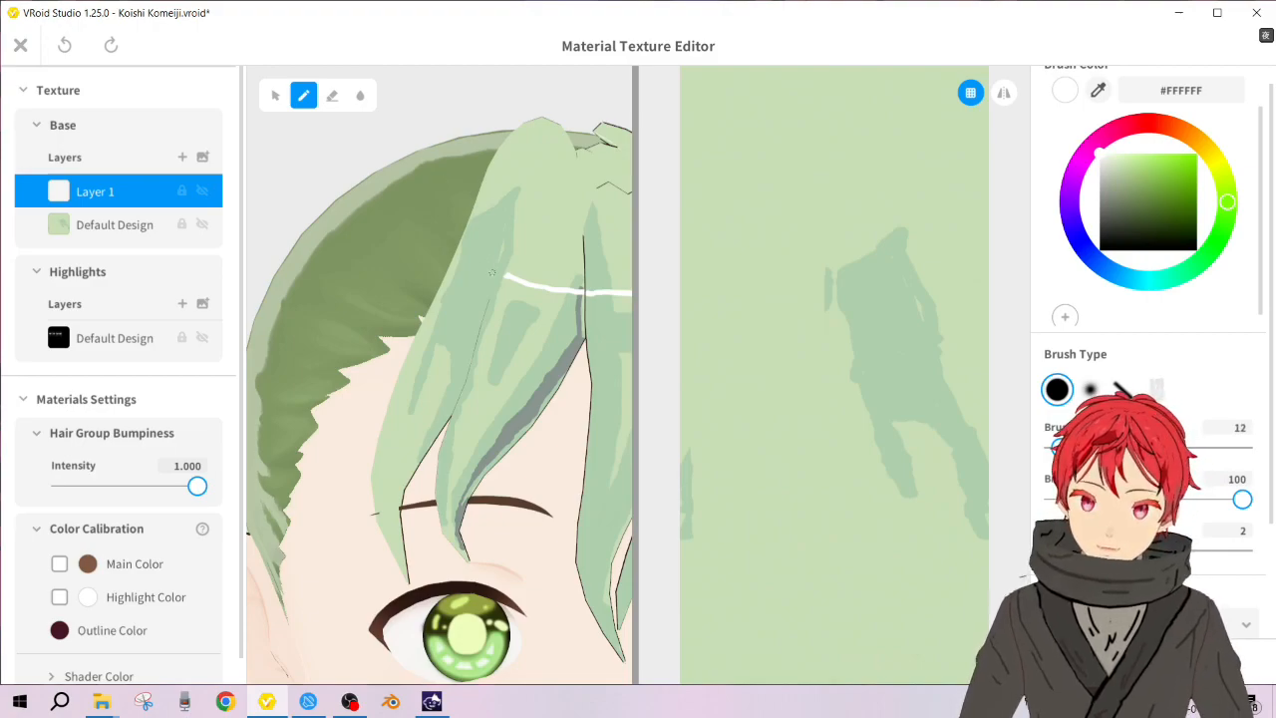
{"action": "mouse_move", "coordinate": [505, 275]}
{"action": "left_mouse_down"}
{"action": "mouse_move", "coordinate": [451, 266]}
{"action": "mouse_move", "coordinate": [510, 279]}
{"action": "mouse_move", "coordinate": [464, 269]}
{"action": "left_mouse_up"}
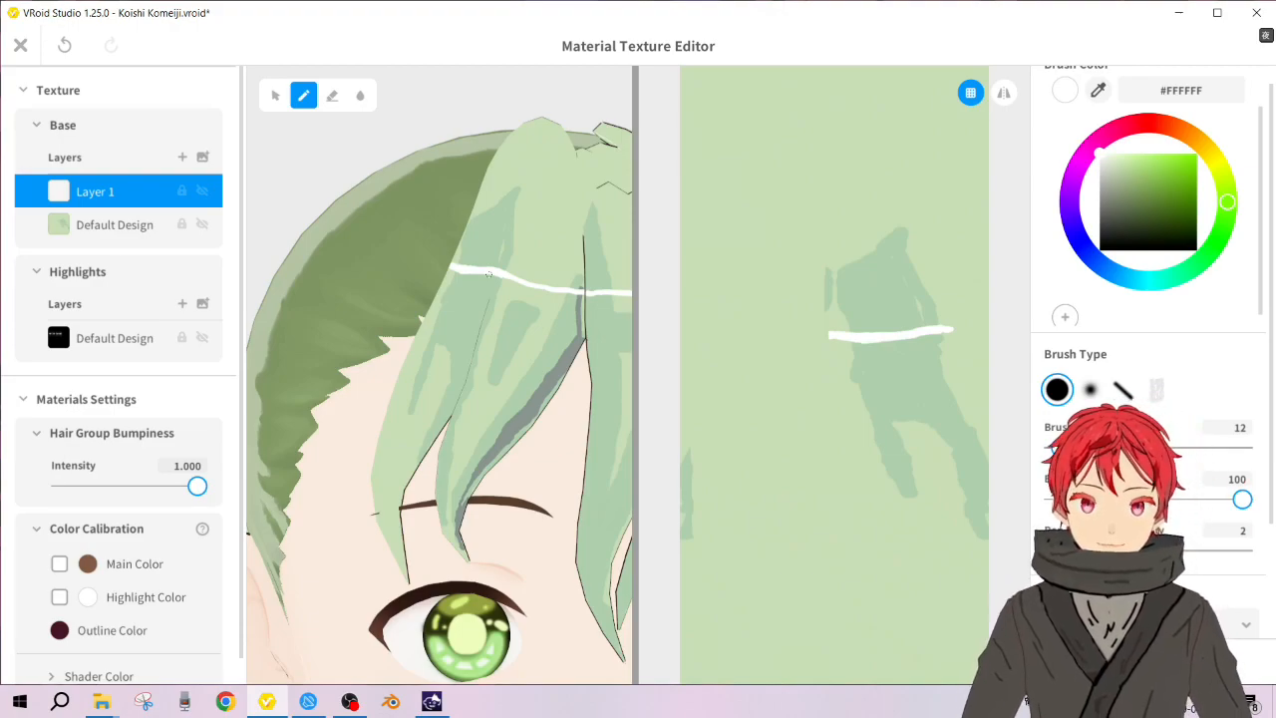
{"action": "scroll", "coordinate": [519, 339], "scroll_direction": "down", "scroll_amount": 5}
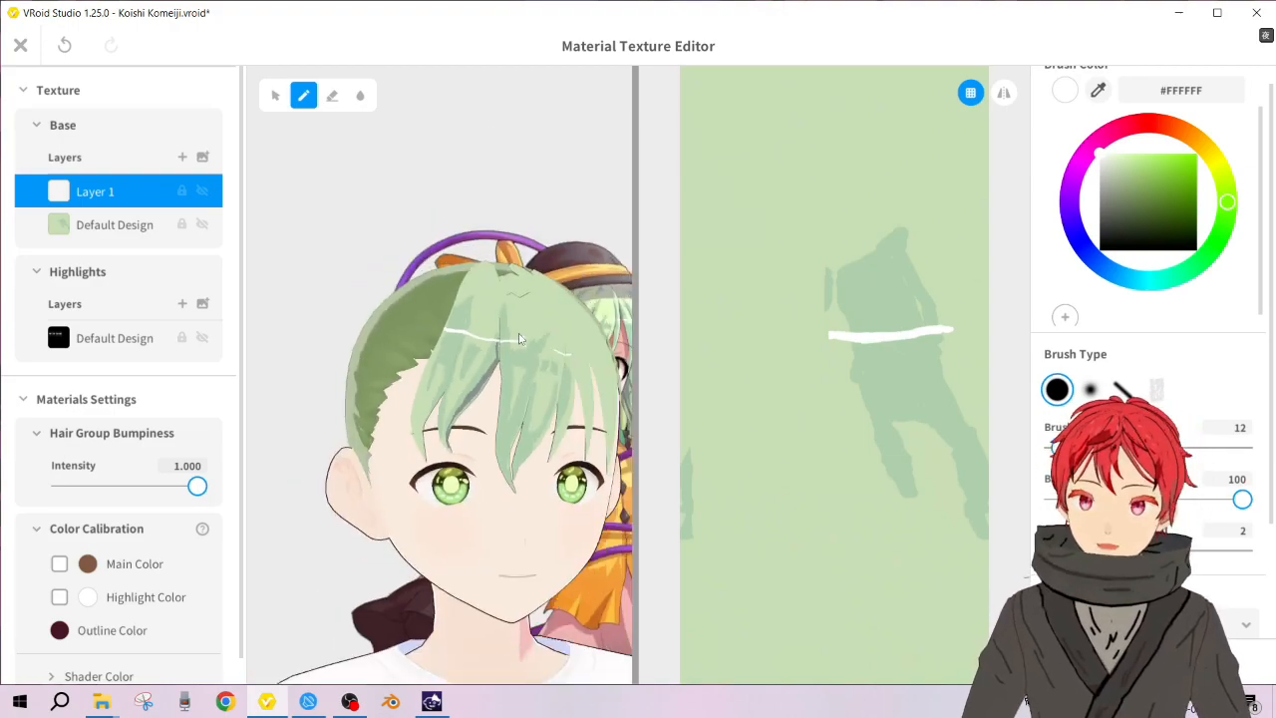
{"action": "scroll", "coordinate": [519, 338], "scroll_direction": "up", "scroll_amount": 5}
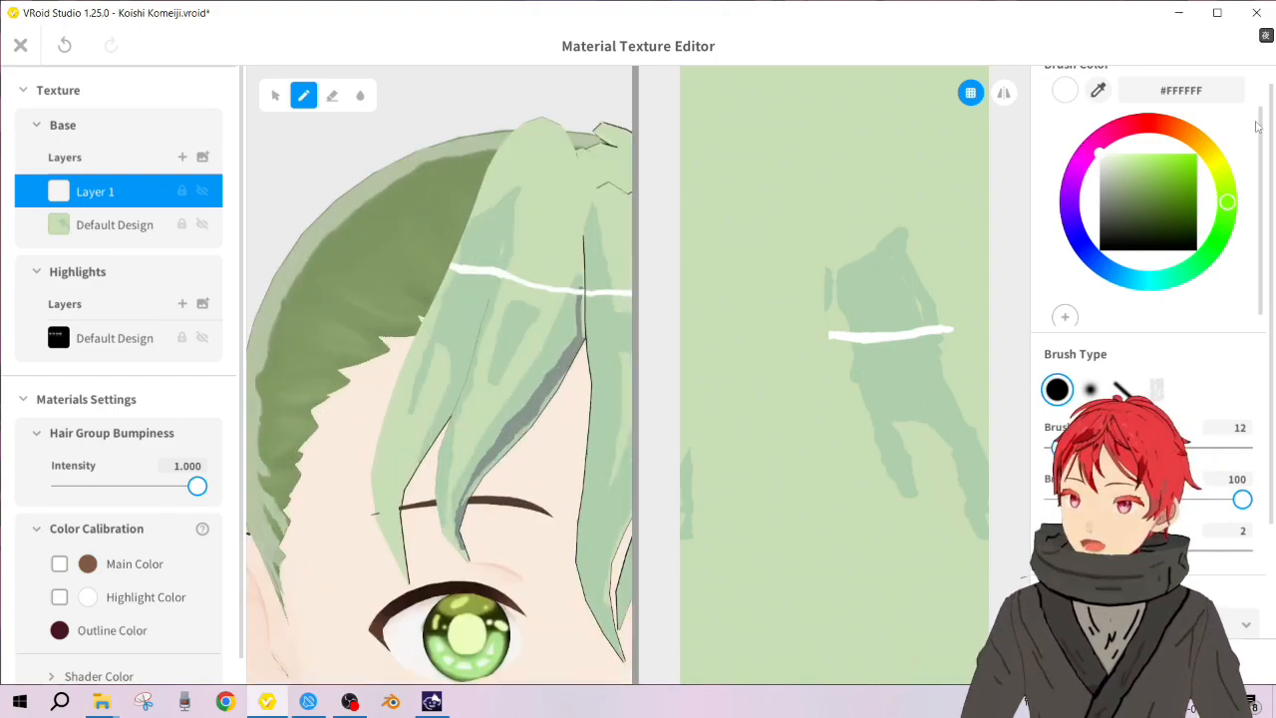
Step: Sample the shadow green #AFCFAD from Hair 5's shadow patch for painting in Layer 1
{"action": "left_click", "coordinate": [1096, 91]}
{"action": "left_click", "coordinate": [881, 365]}
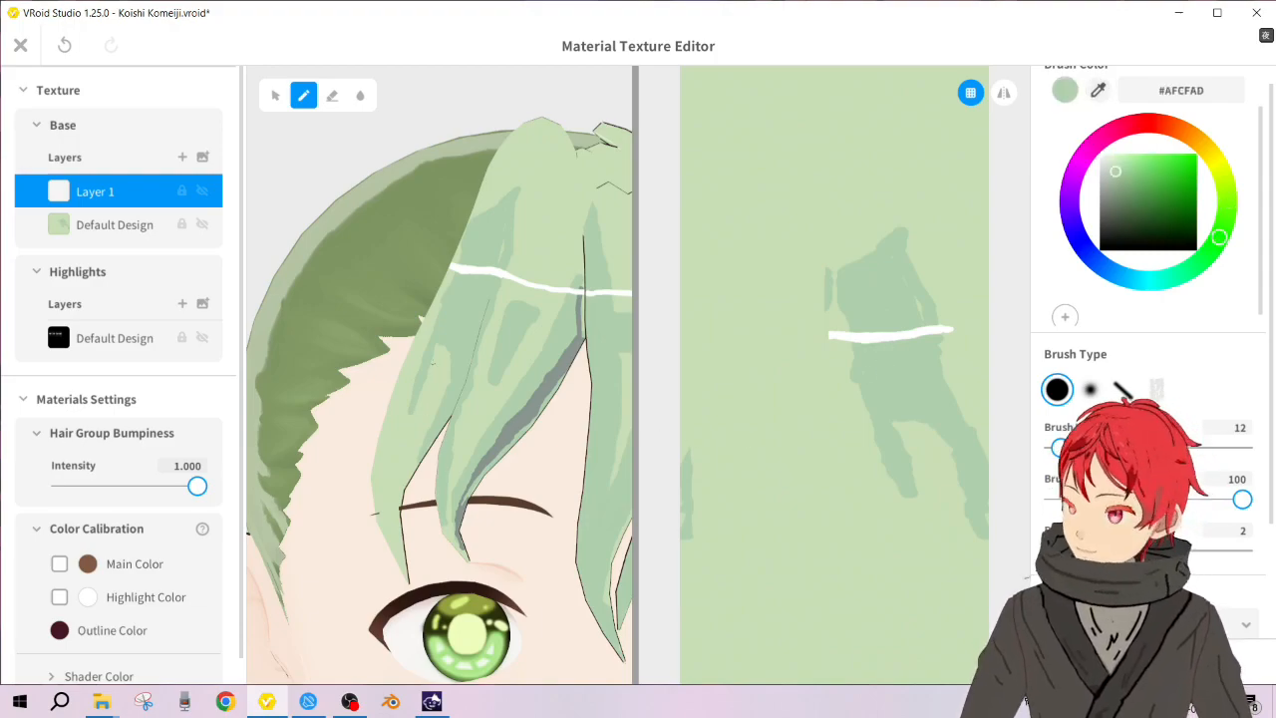
{"action": "mouse_move", "coordinate": [880, 449]}
{"action": "left_mouse_down"}
{"action": "mouse_move", "coordinate": [892, 560]}
{"action": "mouse_move", "coordinate": [887, 519]}
{"action": "mouse_move", "coordinate": [907, 523]}
{"action": "left_mouse_up"}
{"action": "left_click_drag", "start_coordinate": [867, 492], "coordinate": [858, 578]}
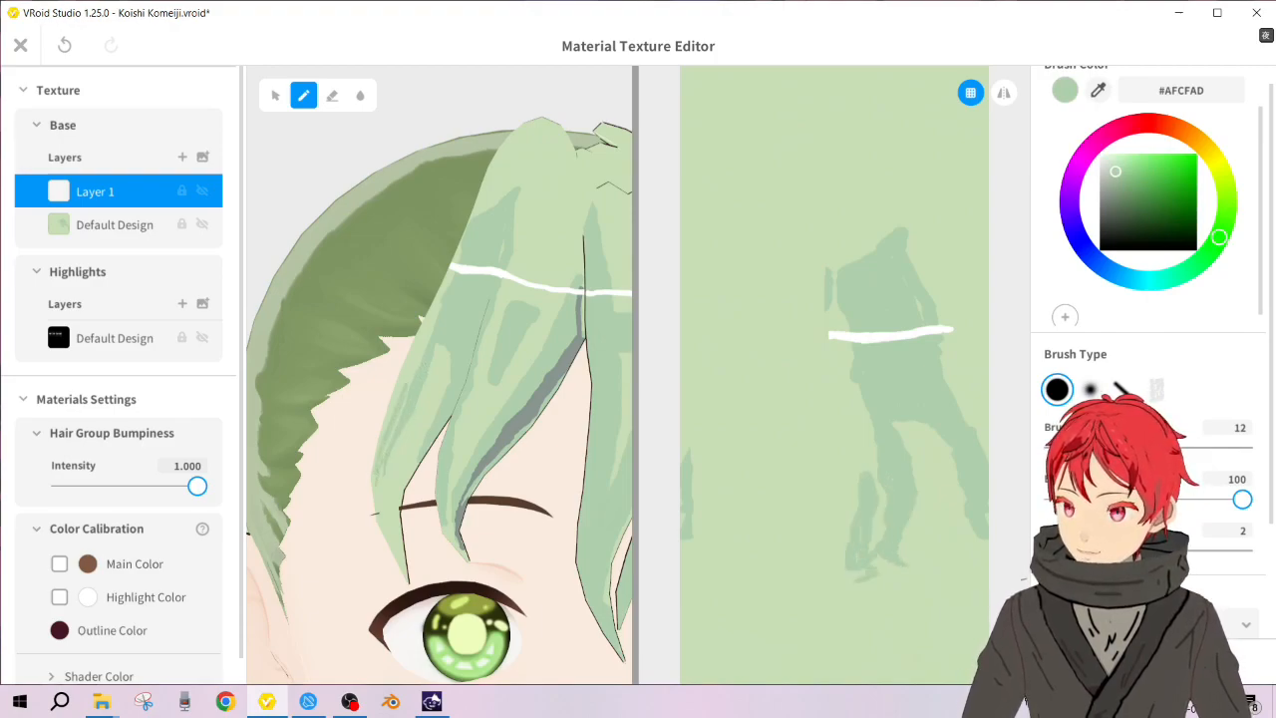
{"action": "key", "text": "ctrl+z"}
{"action": "key", "text": "ctrl+z"}
{"action": "key", "text": "ctrl+z"}
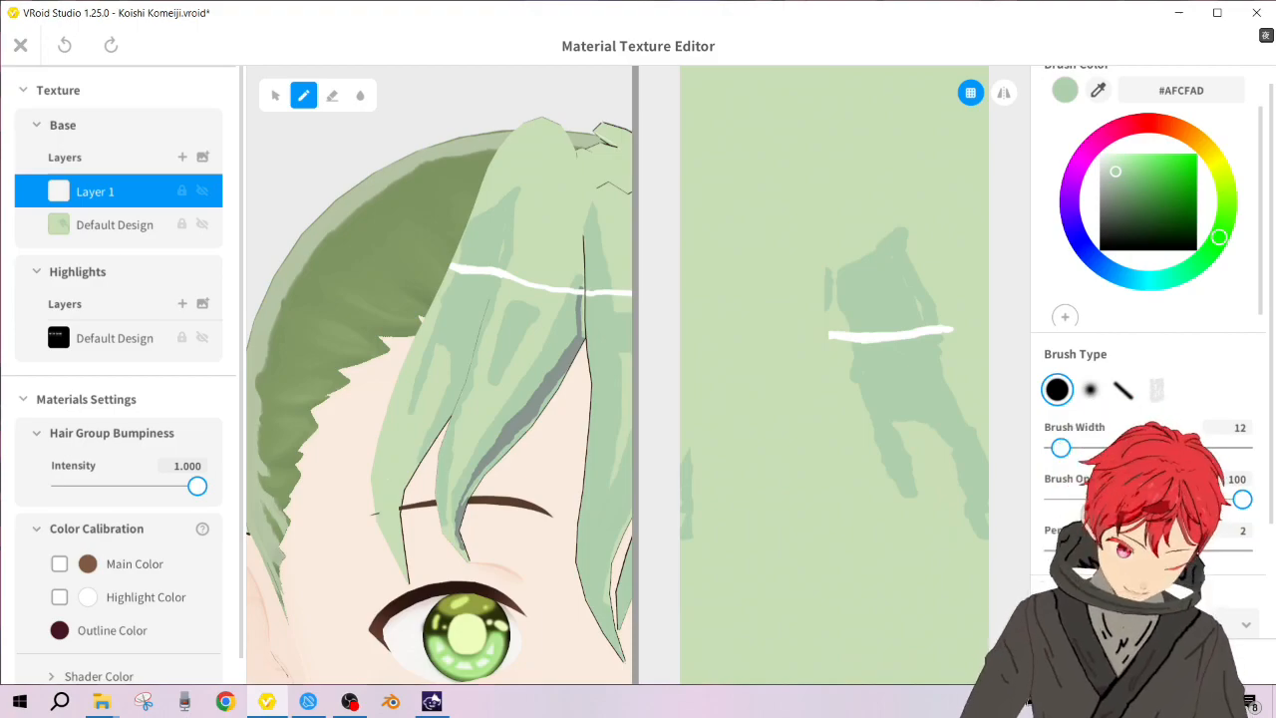
Step: Fill the gap between the shadow's lower prongs, extend a streak toward the tip, and narrow the streak with the base green #C9DEB6
{"action": "left_click_drag", "start_coordinate": [426, 439], "coordinate": [410, 484]}
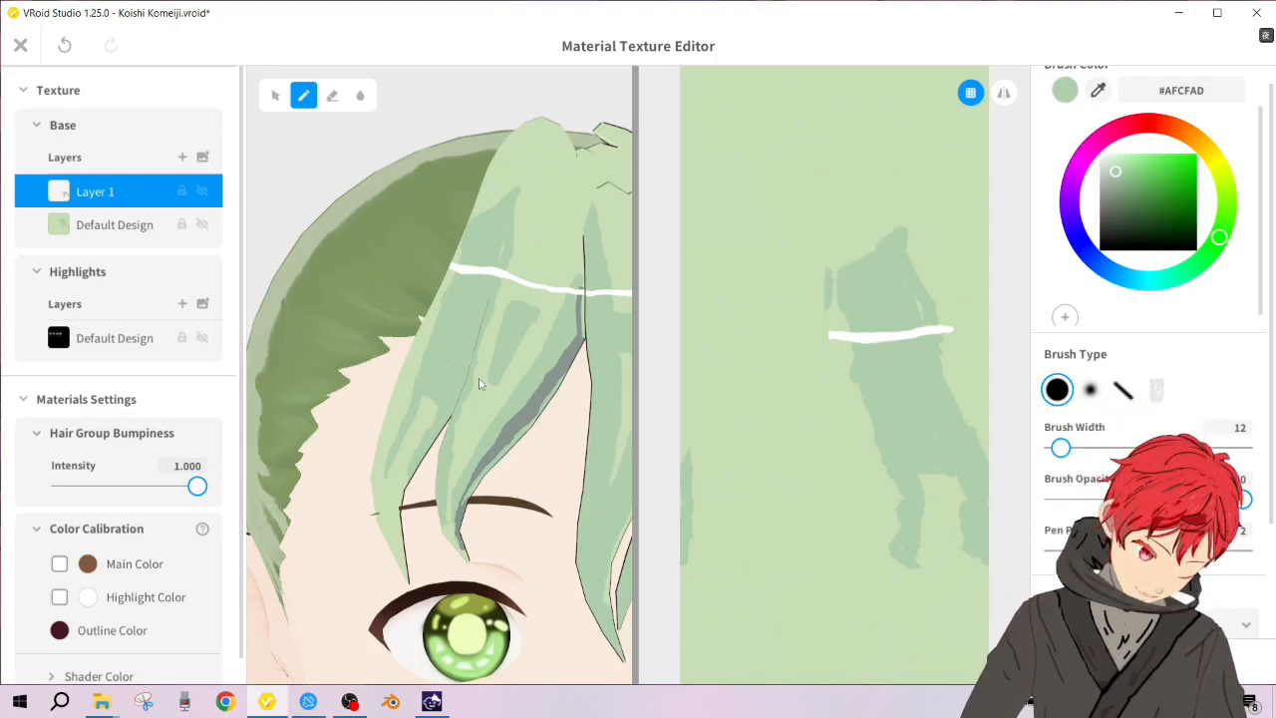
{"action": "left_click", "coordinate": [1097, 90]}
{"action": "left_click", "coordinate": [816, 292]}
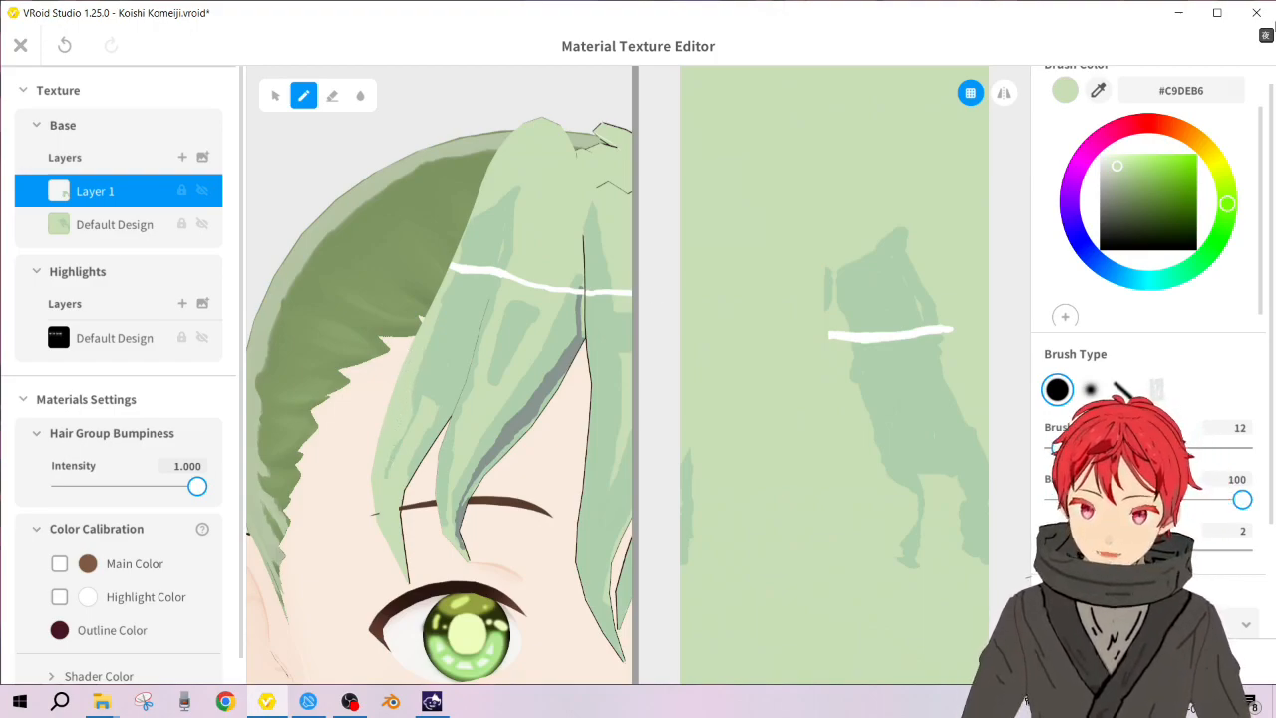
Step: Paint an outer shadow streak in #AFCFAD below the patch, and cover the inner streak with the base green #C9DEB6
{"action": "left_click", "coordinate": [1097, 90]}
{"action": "left_click", "coordinate": [918, 366]}
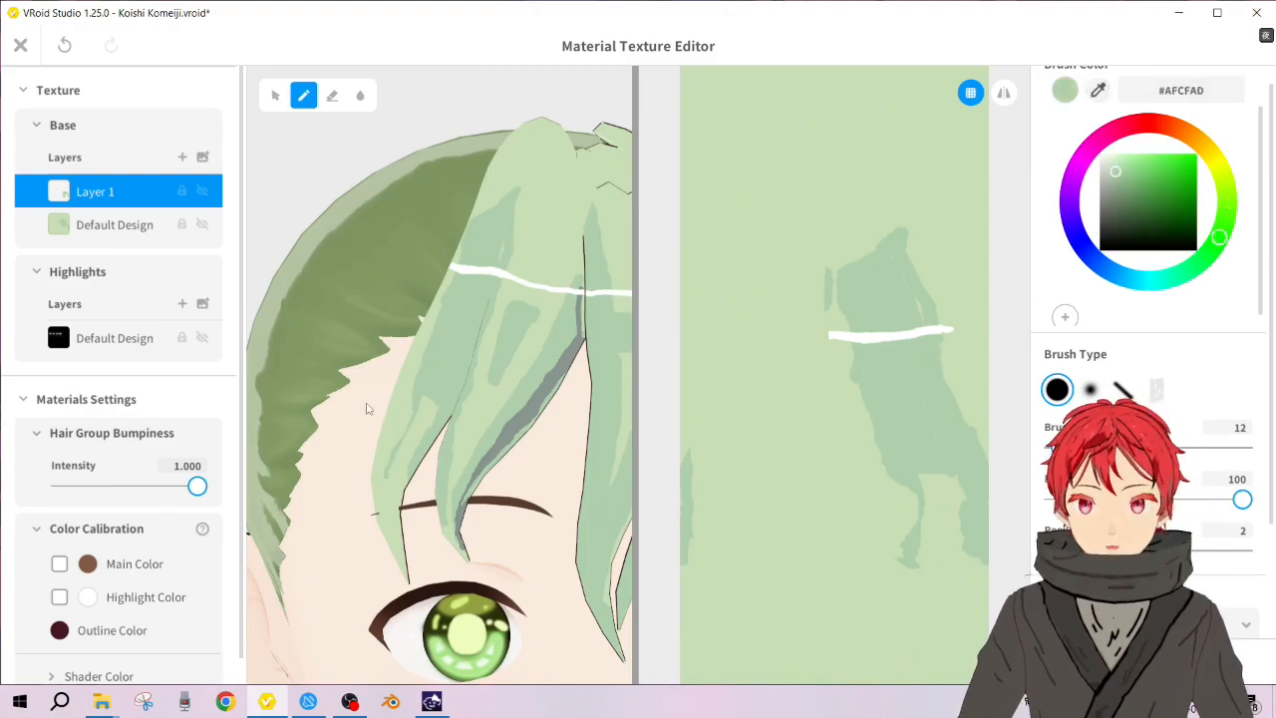
{"action": "mouse_move", "coordinate": [884, 468]}
{"action": "left_mouse_down"}
{"action": "mouse_move", "coordinate": [881, 520]}
{"action": "mouse_move", "coordinate": [898, 556]}
{"action": "left_mouse_up"}
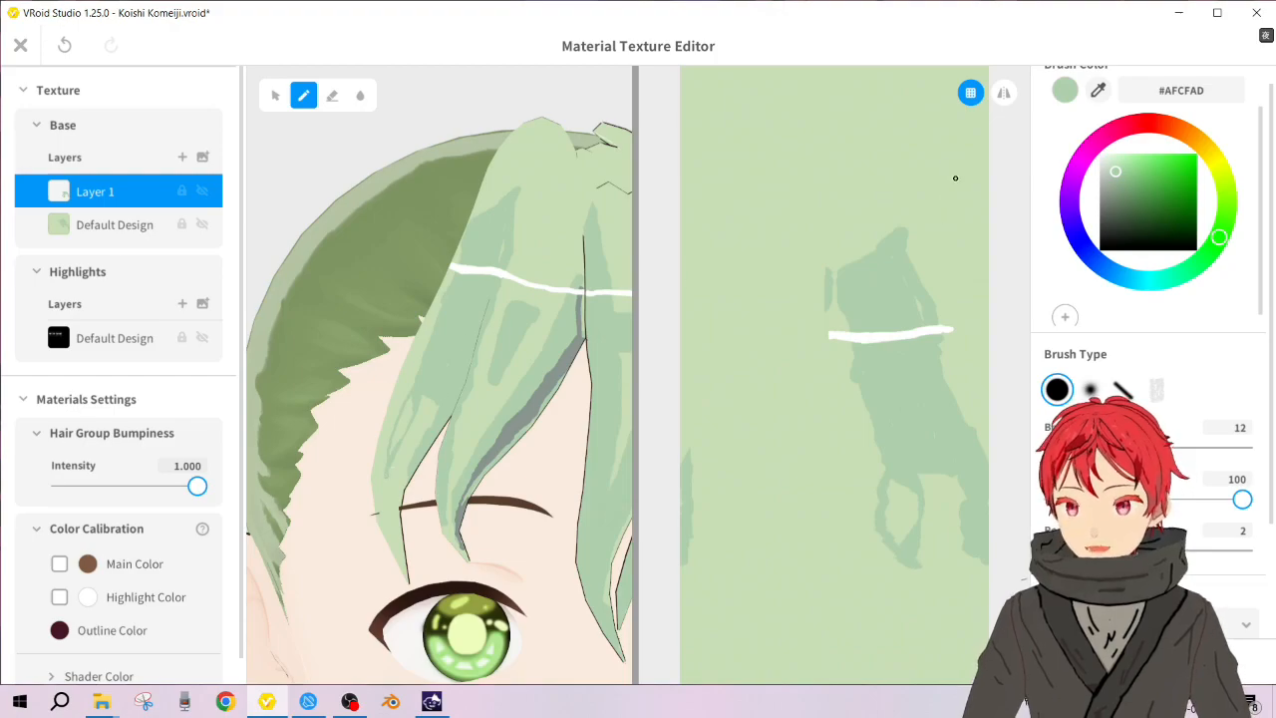
{"action": "left_click", "coordinate": [1098, 90]}
{"action": "left_click", "coordinate": [745, 286]}
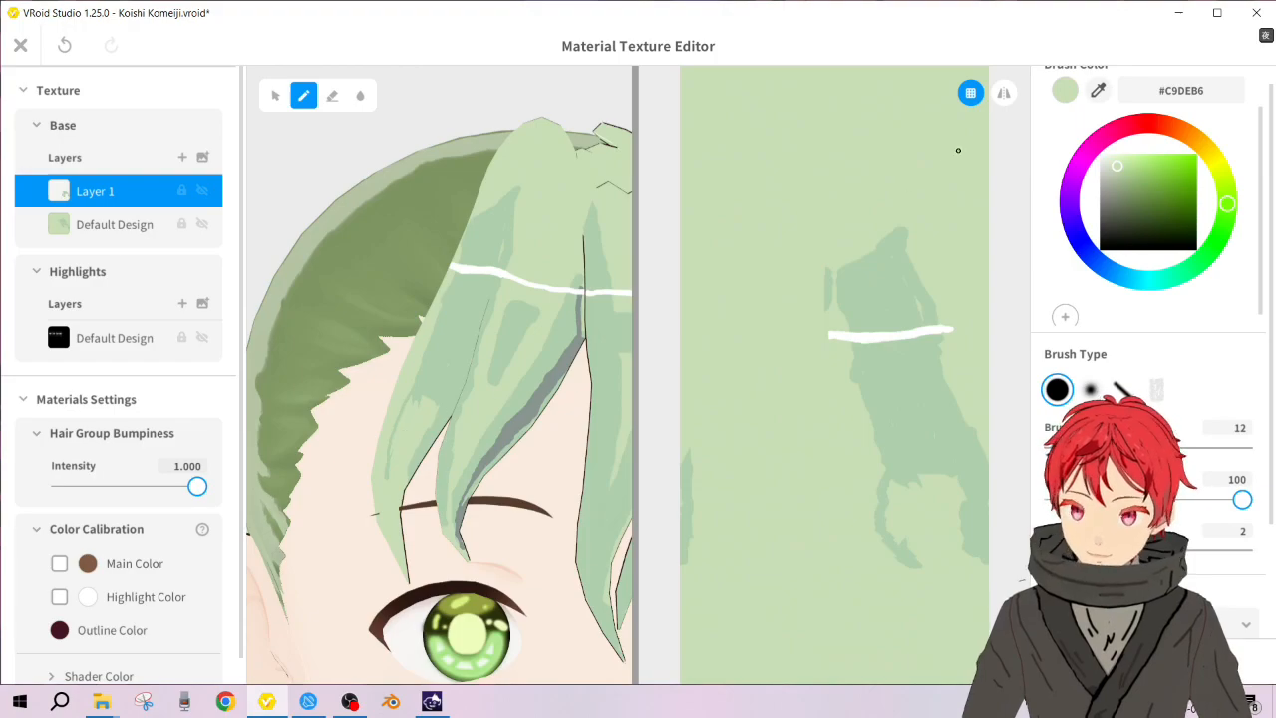
Step: With the shadow green #AFCFAD, even out the patch's lower edge and extend the outer streak into a curved tail near the strand's tip
{"action": "left_click", "coordinate": [1097, 90]}
{"action": "left_click", "coordinate": [883, 270]}
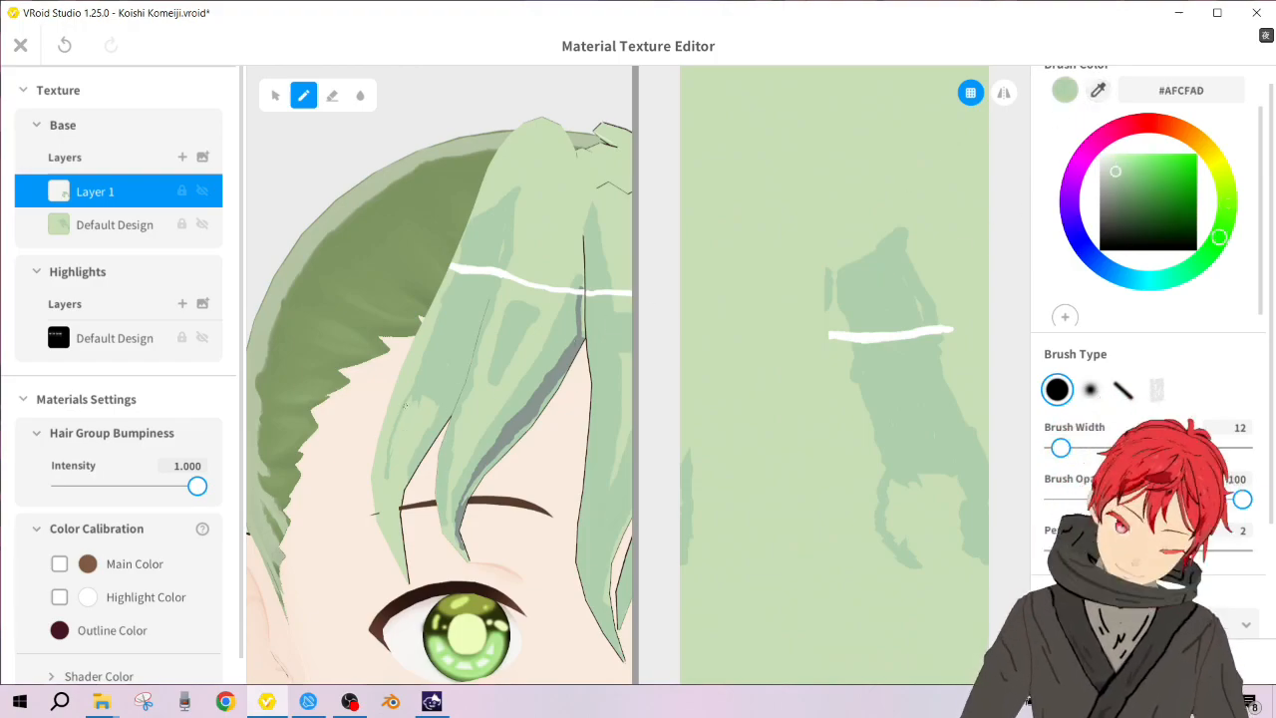
{"action": "left_click_drag", "start_coordinate": [409, 405], "coordinate": [435, 404]}
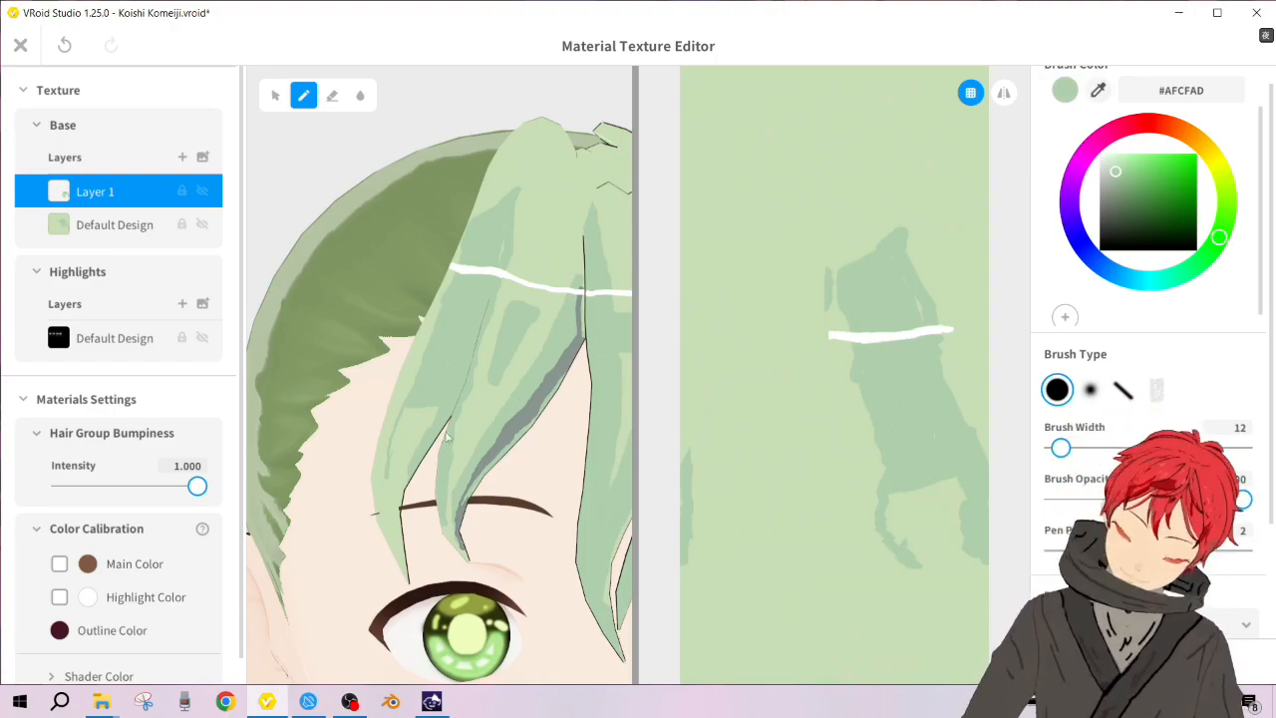
{"action": "left_click", "coordinate": [1097, 90]}
{"action": "left_click", "coordinate": [791, 322]}
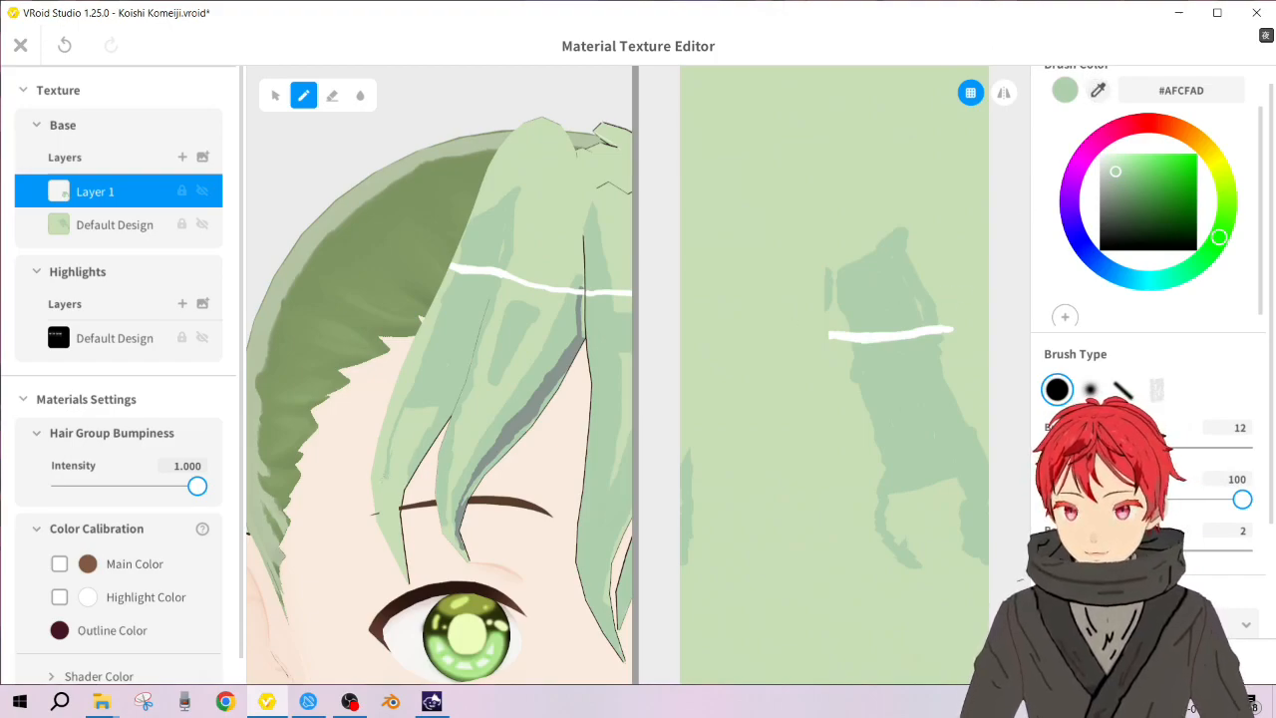
{"action": "mouse_move", "coordinate": [907, 562]}
{"action": "left_mouse_down"}
{"action": "mouse_move", "coordinate": [821, 600]}
{"action": "mouse_move", "coordinate": [919, 578]}
{"action": "left_mouse_up"}
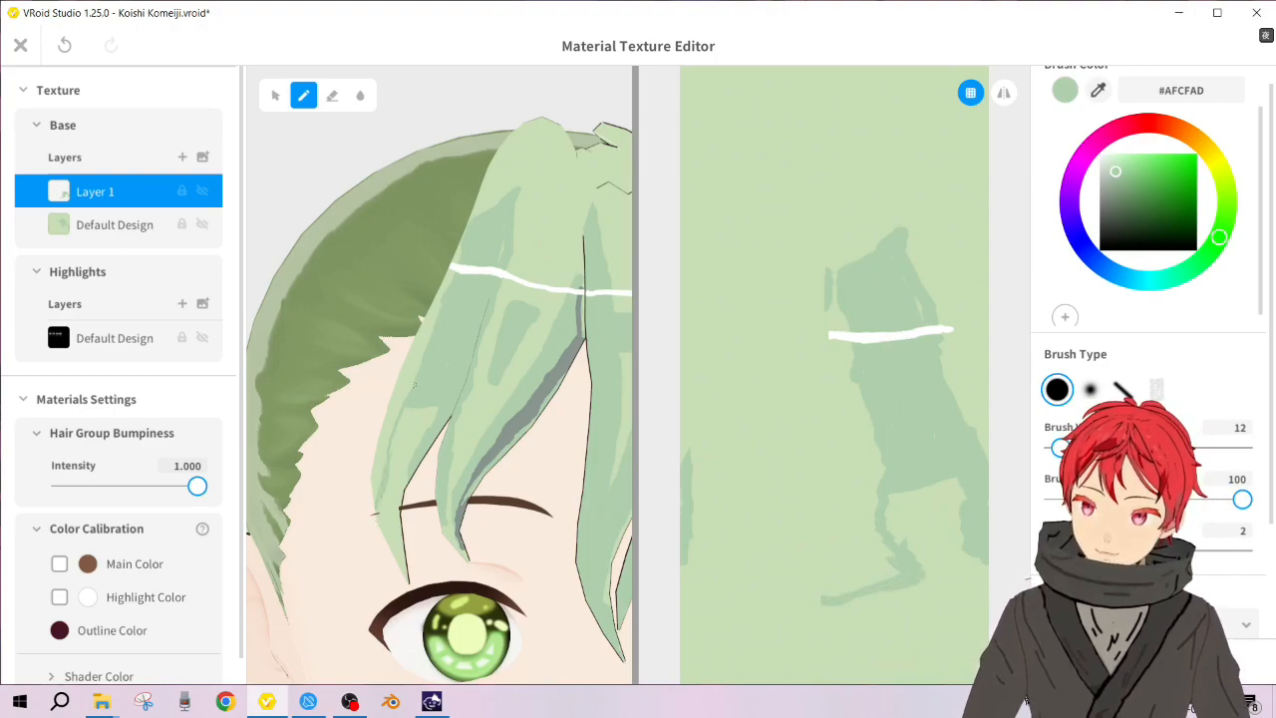
{"action": "scroll", "coordinate": [438, 399], "scroll_direction": "down", "scroll_amount": 5}
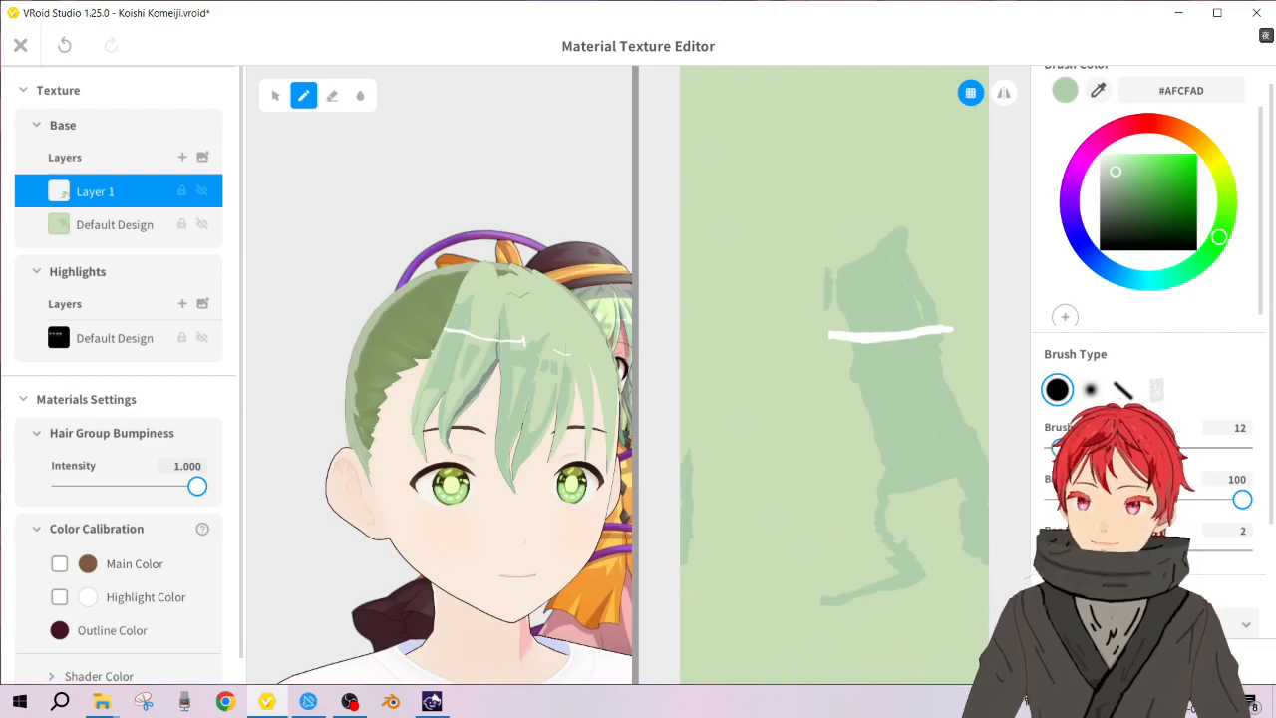
Step: Return to the hair preset, select Hair 5 and reopen material 5's texture for editing
{"action": "left_click", "coordinate": [21, 47]}
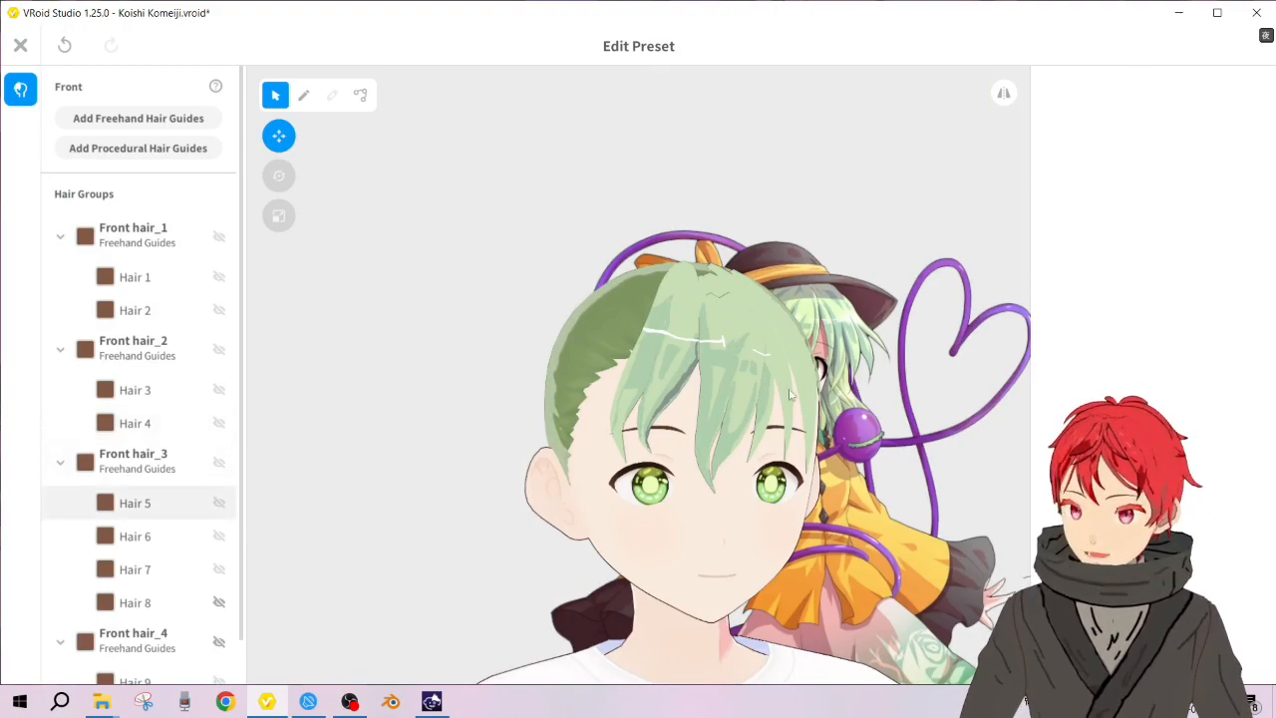
{"action": "left_click", "coordinate": [199, 501]}
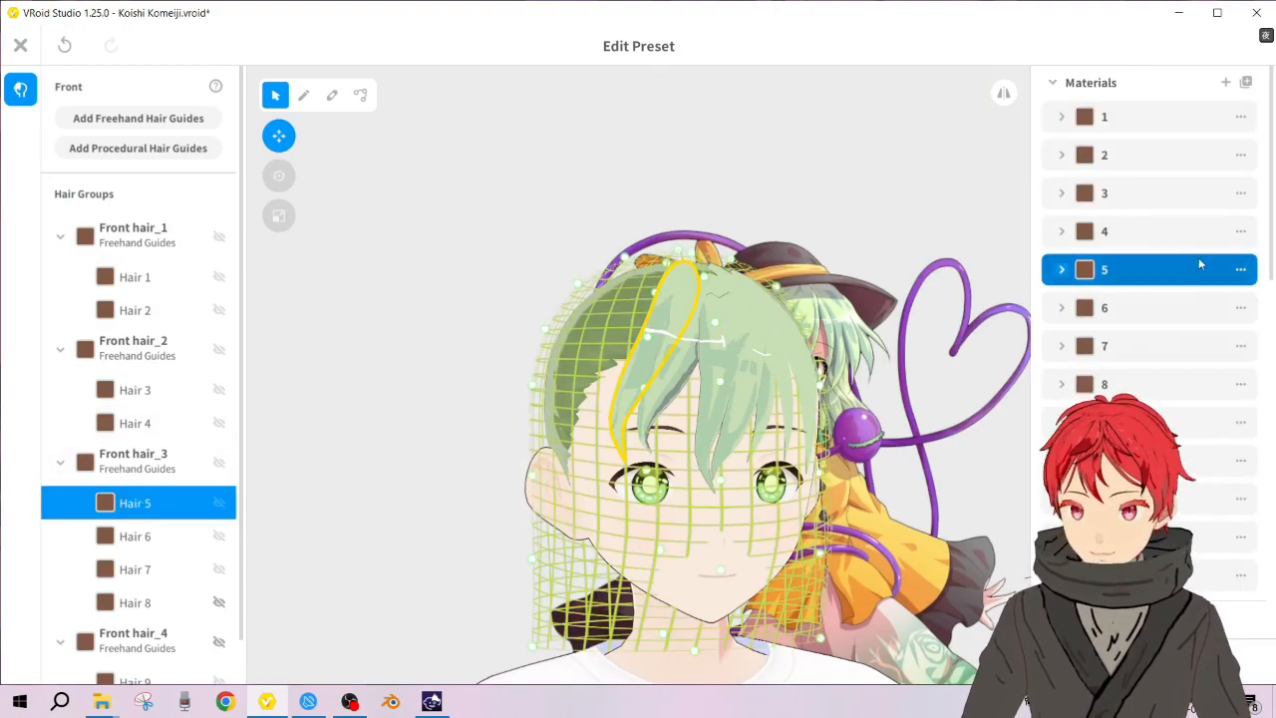
{"action": "left_click", "coordinate": [1061, 269]}
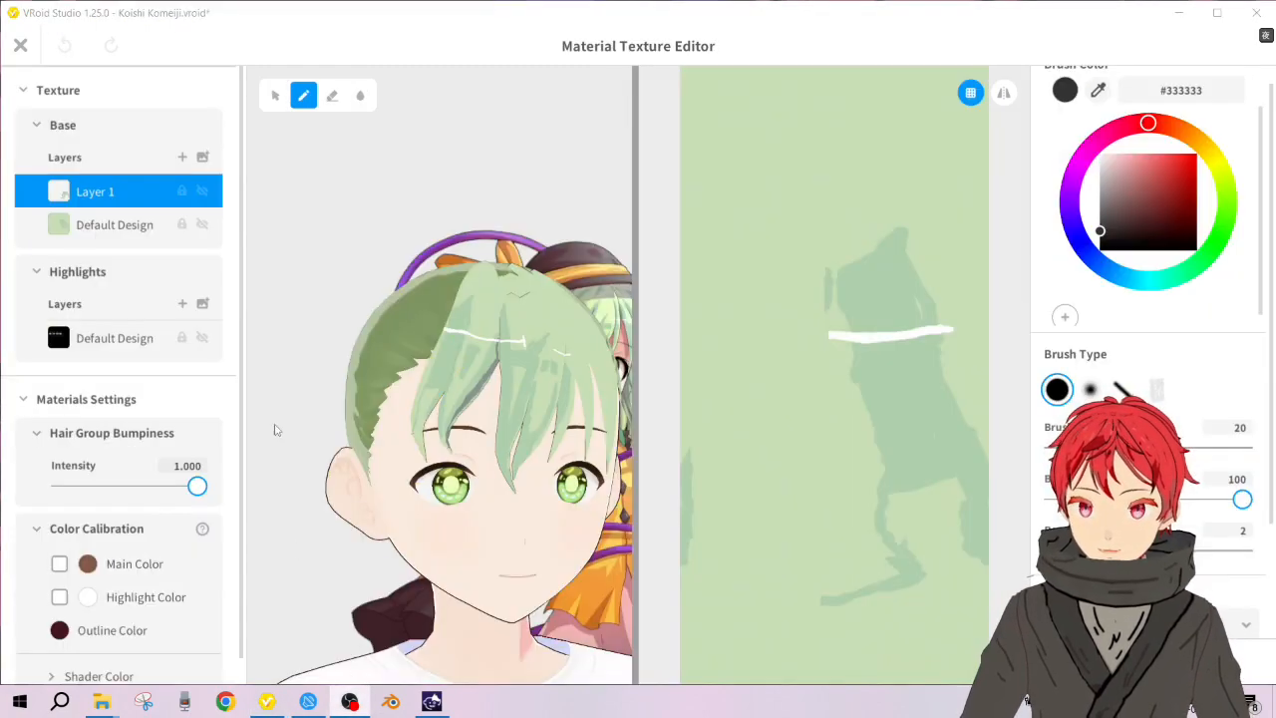
{"action": "scroll", "coordinate": [247, 530], "scroll_direction": "up", "scroll_amount": 4}
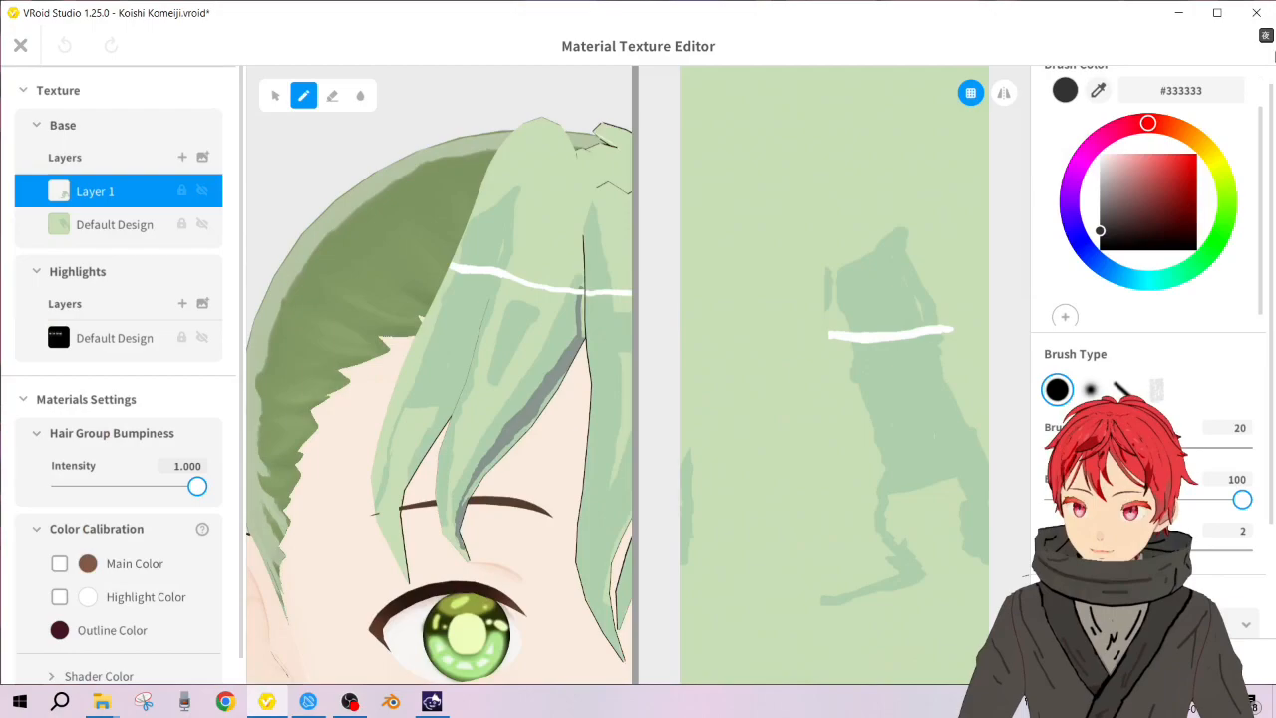
Step: Sample the dark grey-green #899690 and paint a thin dark shadow streak along the inner edge of Hair 5's strand
{"action": "left_click", "coordinate": [1098, 90]}
{"action": "left_click", "coordinate": [507, 405]}
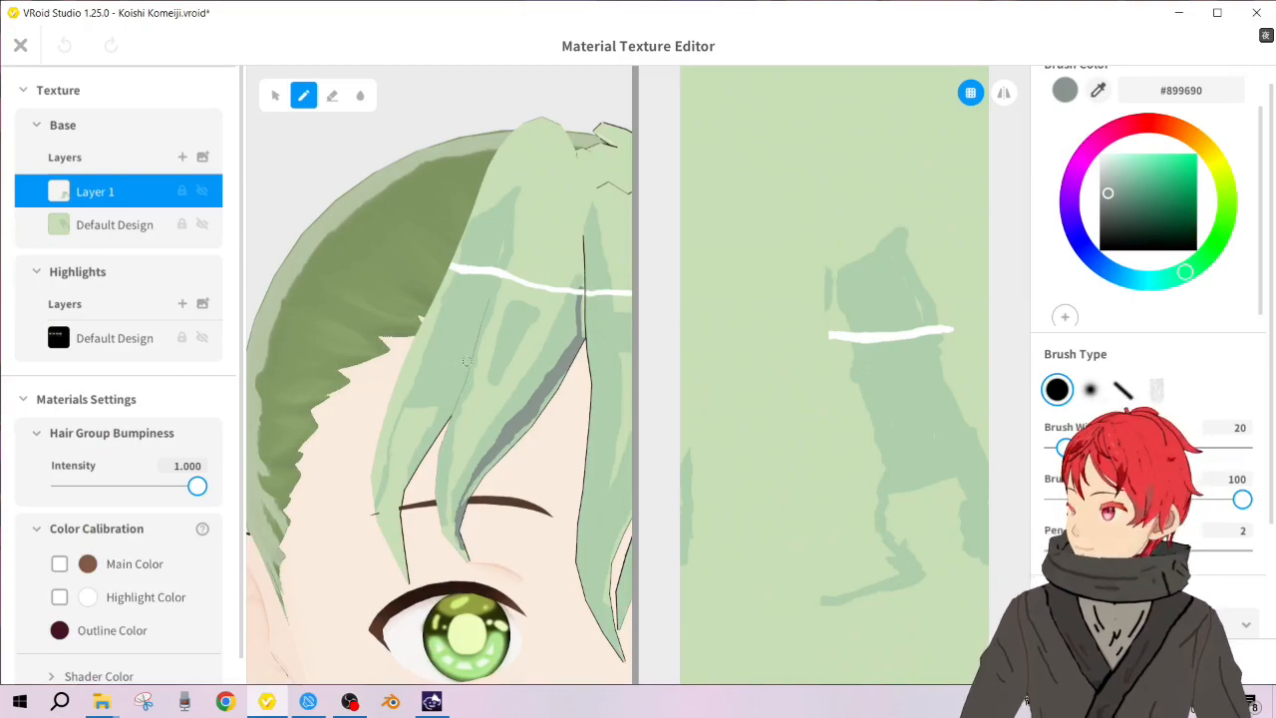
{"action": "left_click_drag", "start_coordinate": [471, 354], "coordinate": [443, 428]}
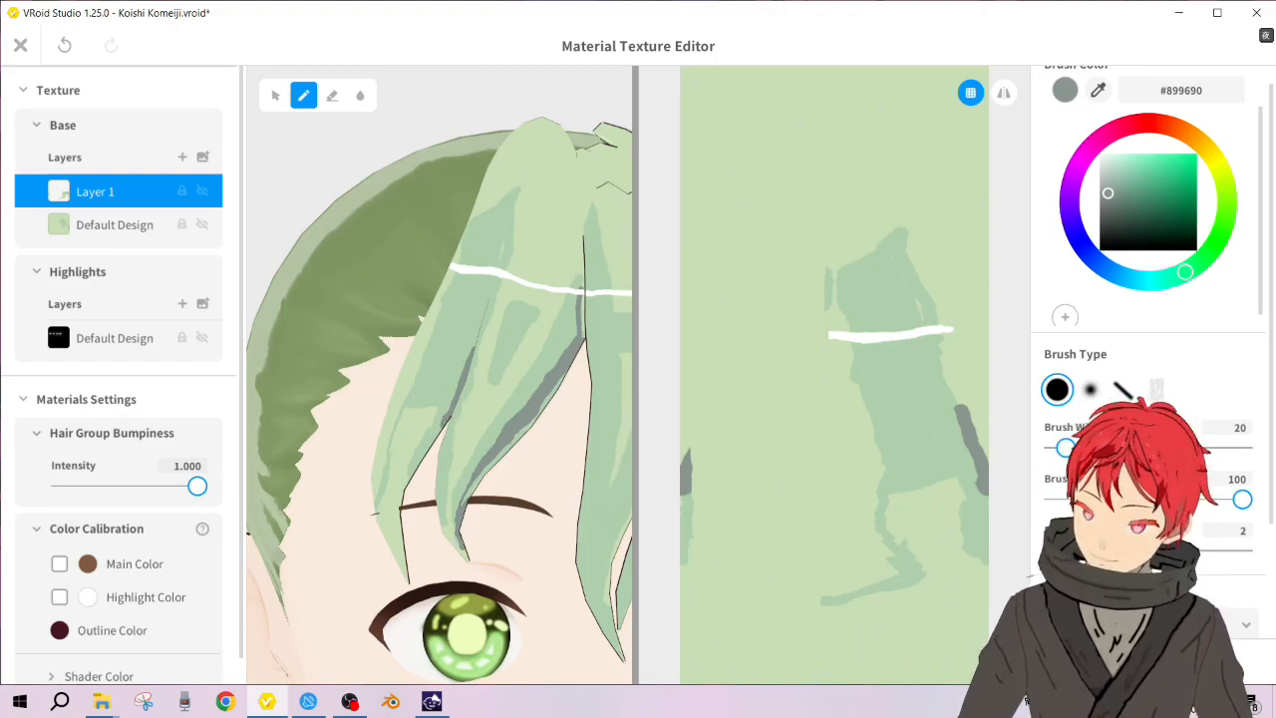
{"action": "left_click_drag", "start_coordinate": [447, 421], "coordinate": [434, 449]}
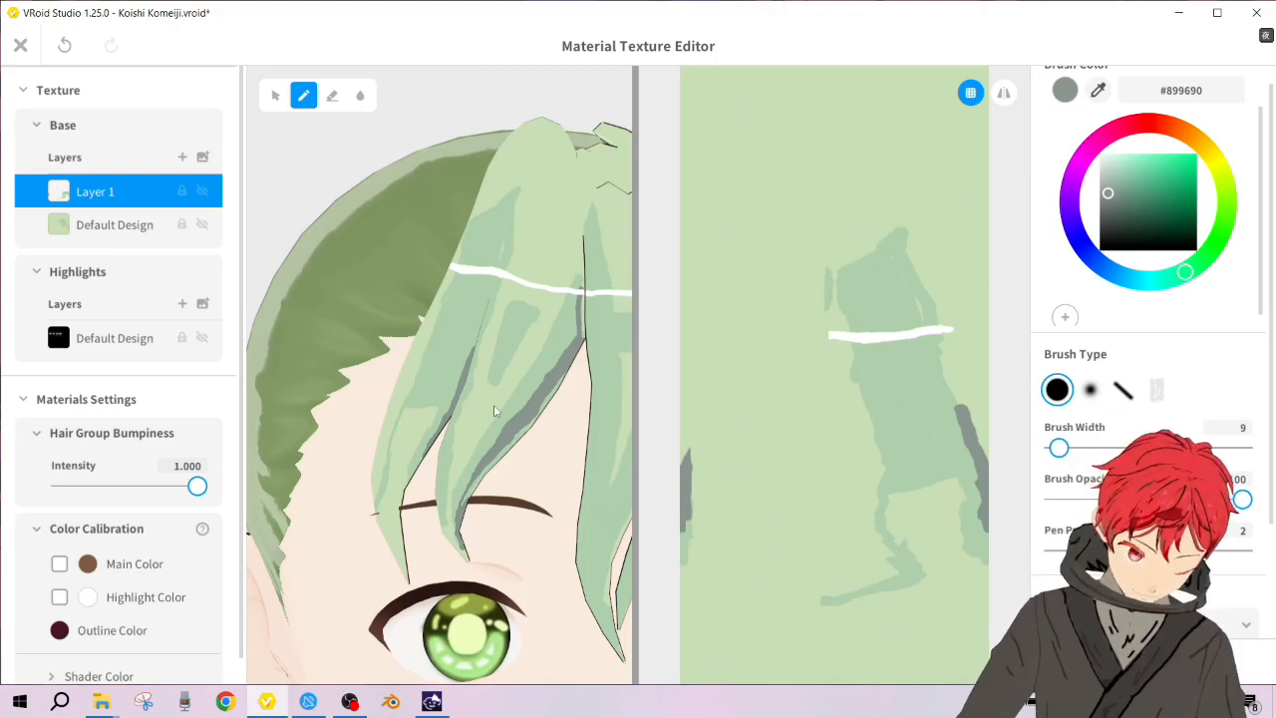
Step: Undo the last change, touch up the shadow patch's edge below the highlight with #AFCEAD, and leave the texture editor
{"action": "left_click", "coordinate": [1097, 90]}
{"action": "left_click", "coordinate": [750, 359]}
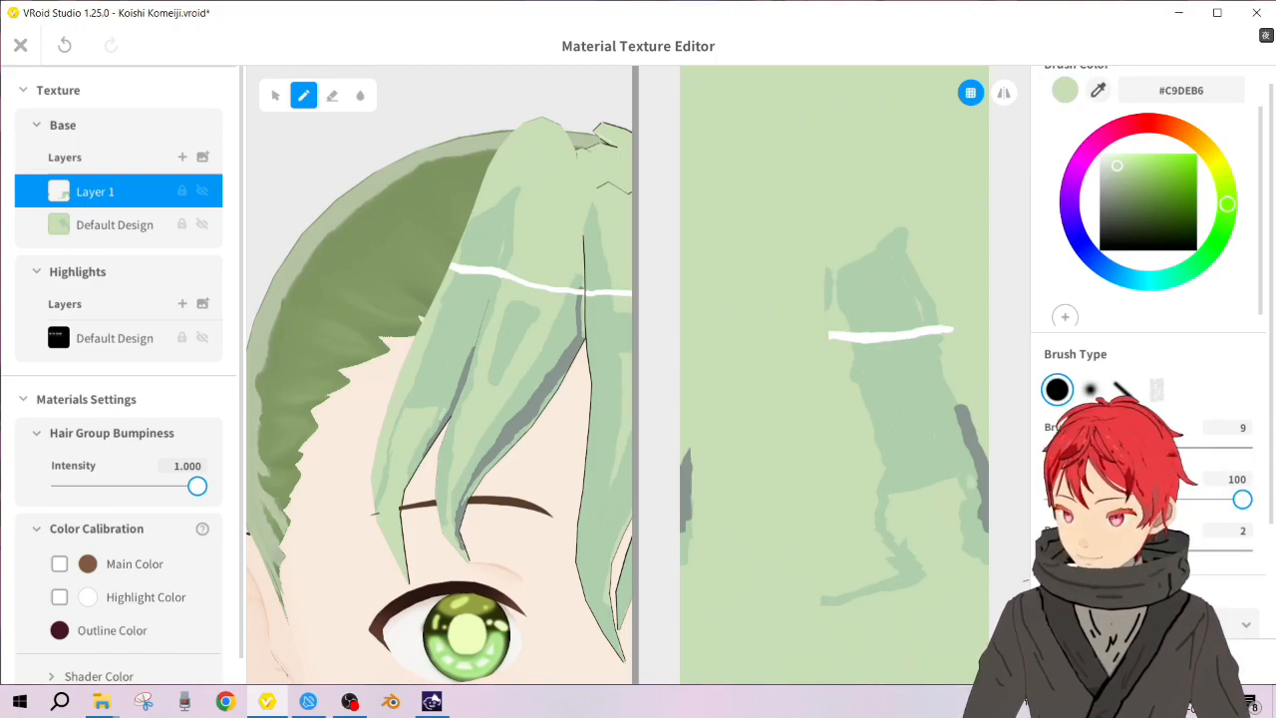
{"action": "key", "text": "ctrl+z"}
{"action": "left_click", "coordinate": [1098, 91]}
{"action": "left_click", "coordinate": [913, 356]}
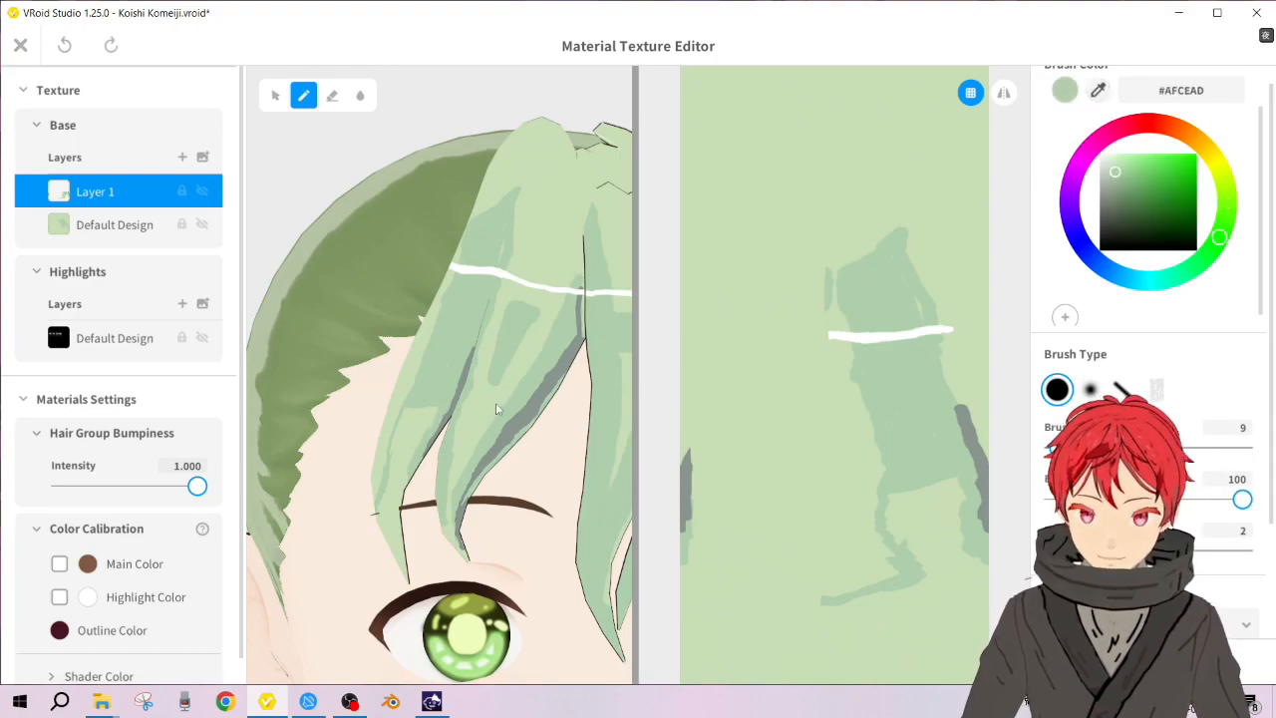
{"action": "left_click_drag", "start_coordinate": [867, 351], "coordinate": [863, 377]}
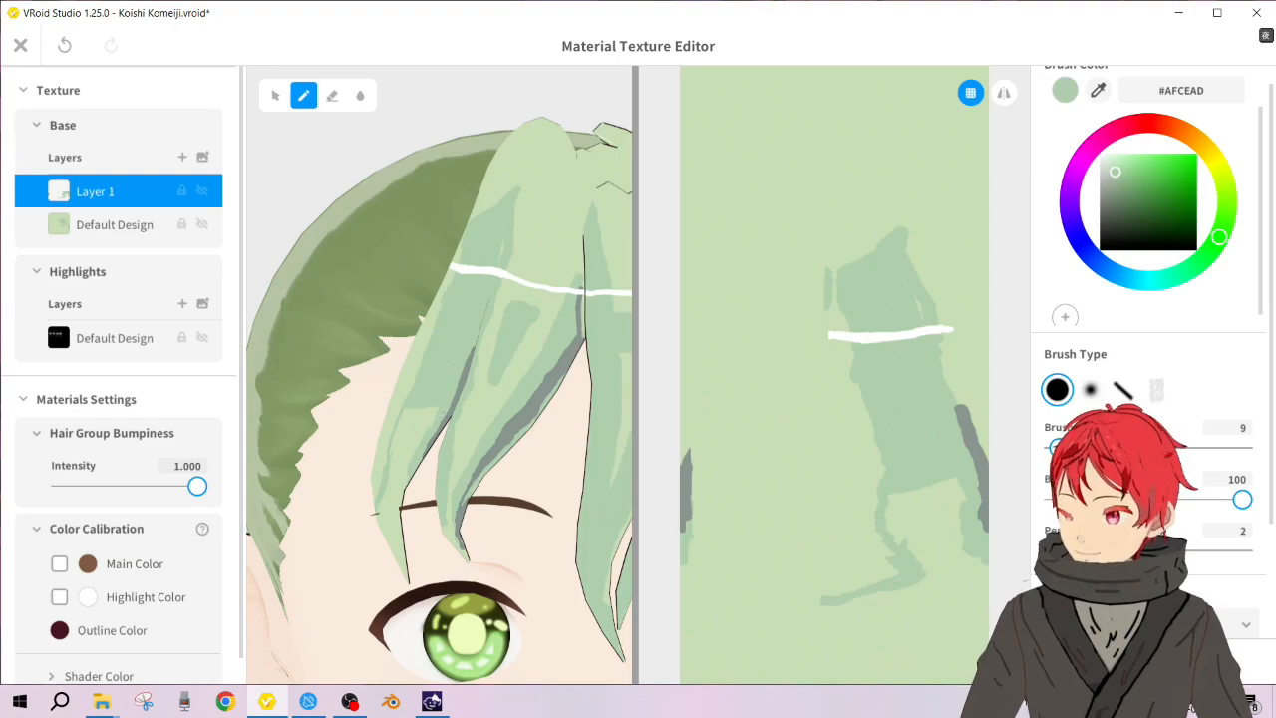
{"action": "left_click", "coordinate": [20, 45]}
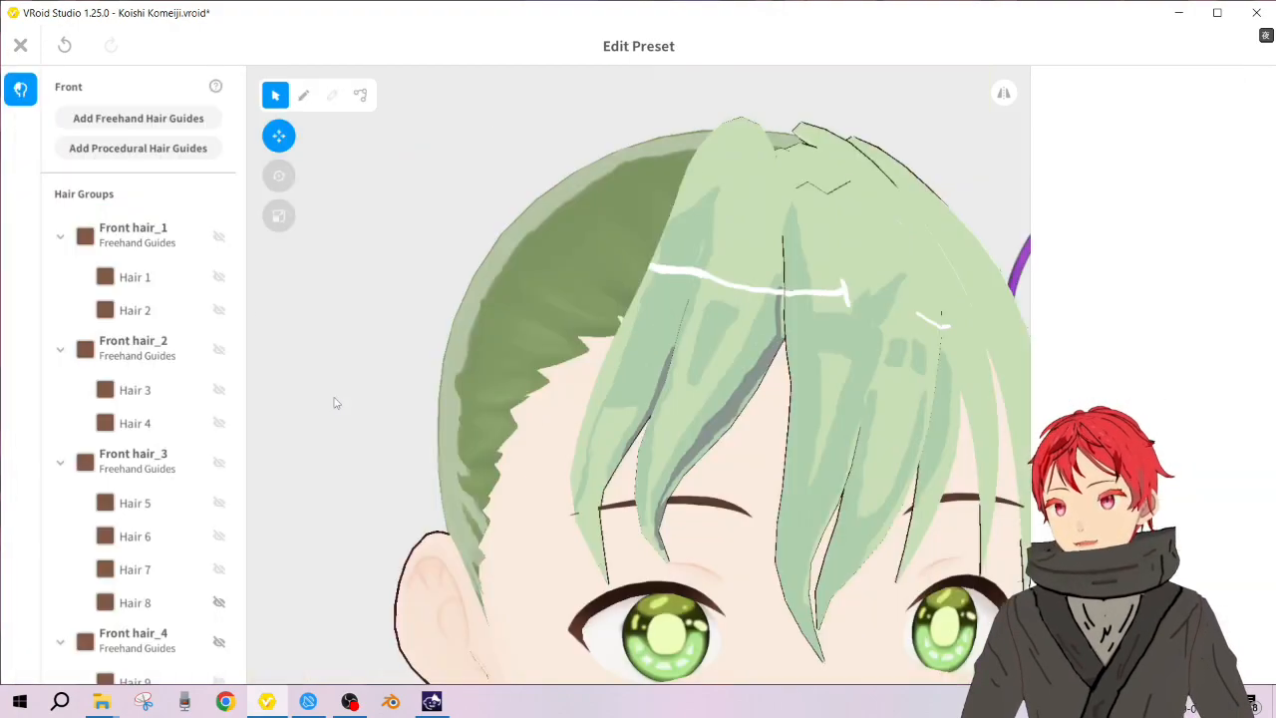
Step: Open material 6's texture for Hair 6 and examine how its strand meets the neighbouring shading and highlight line
{"action": "left_click", "coordinate": [156, 533]}
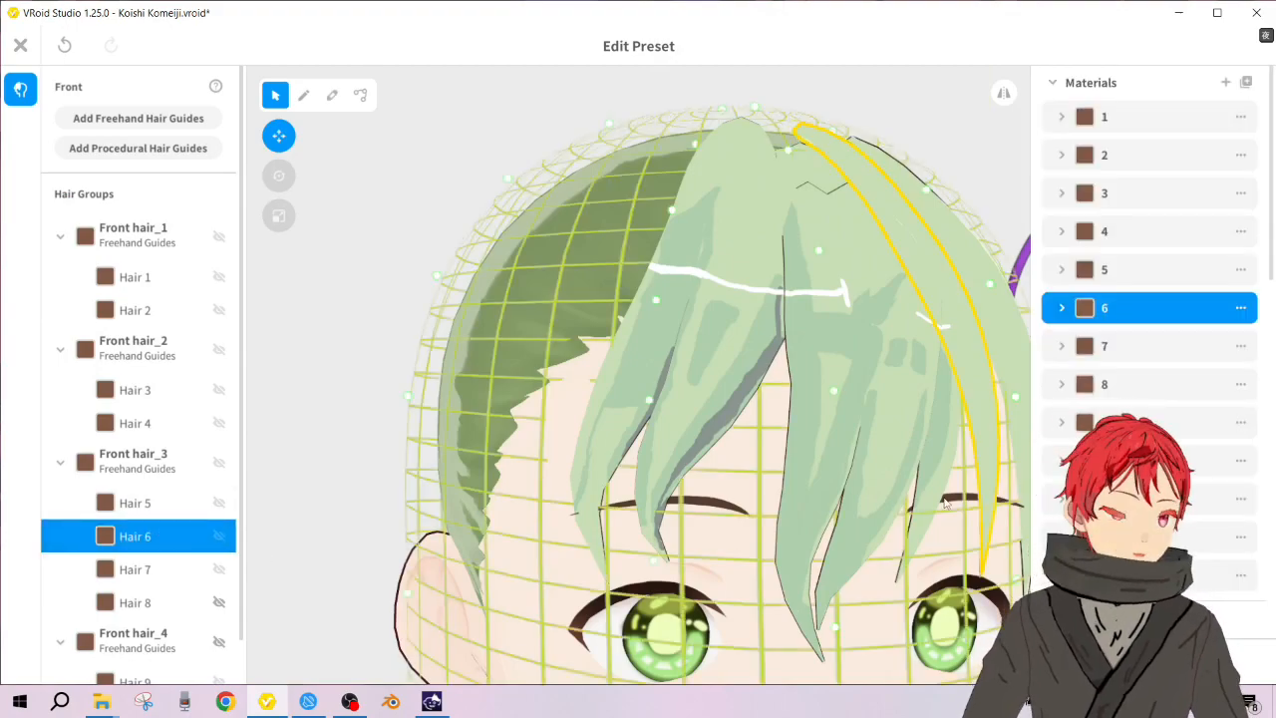
{"action": "right_click_drag", "start_coordinate": [945, 503], "coordinate": [909, 507]}
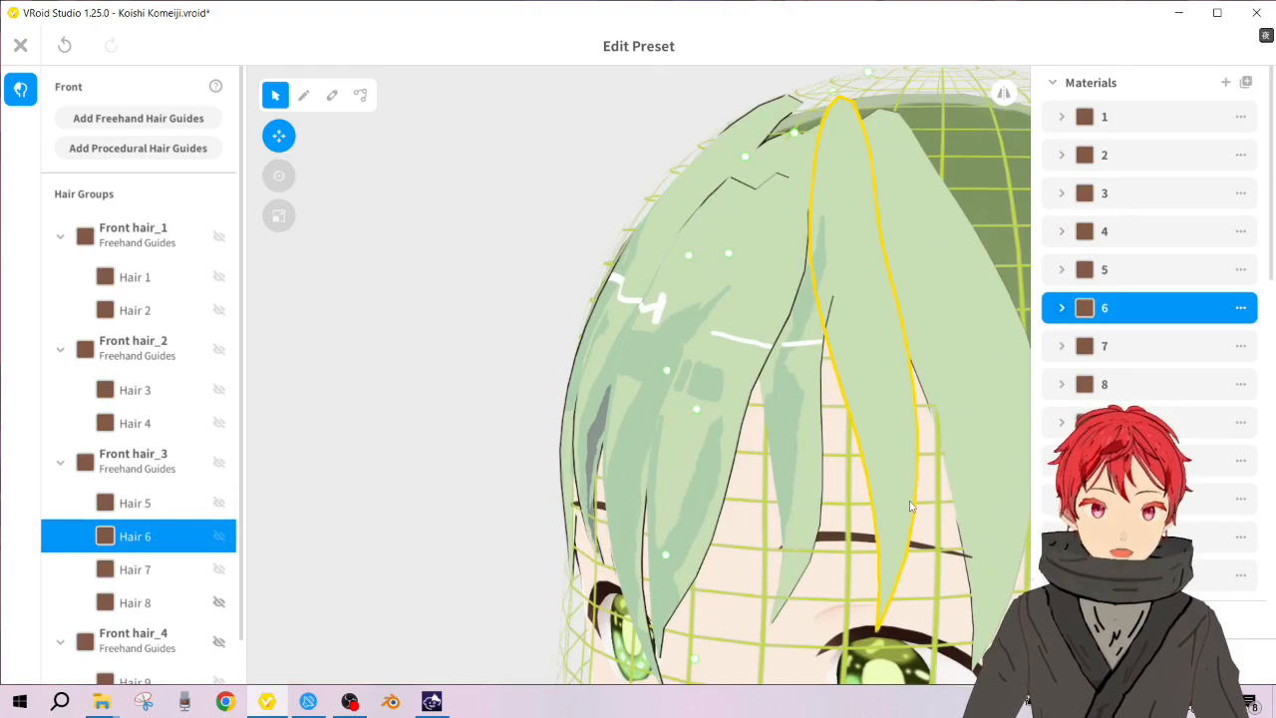
{"action": "left_click", "coordinate": [1061, 308]}
{"action": "left_click", "coordinate": [1149, 479]}
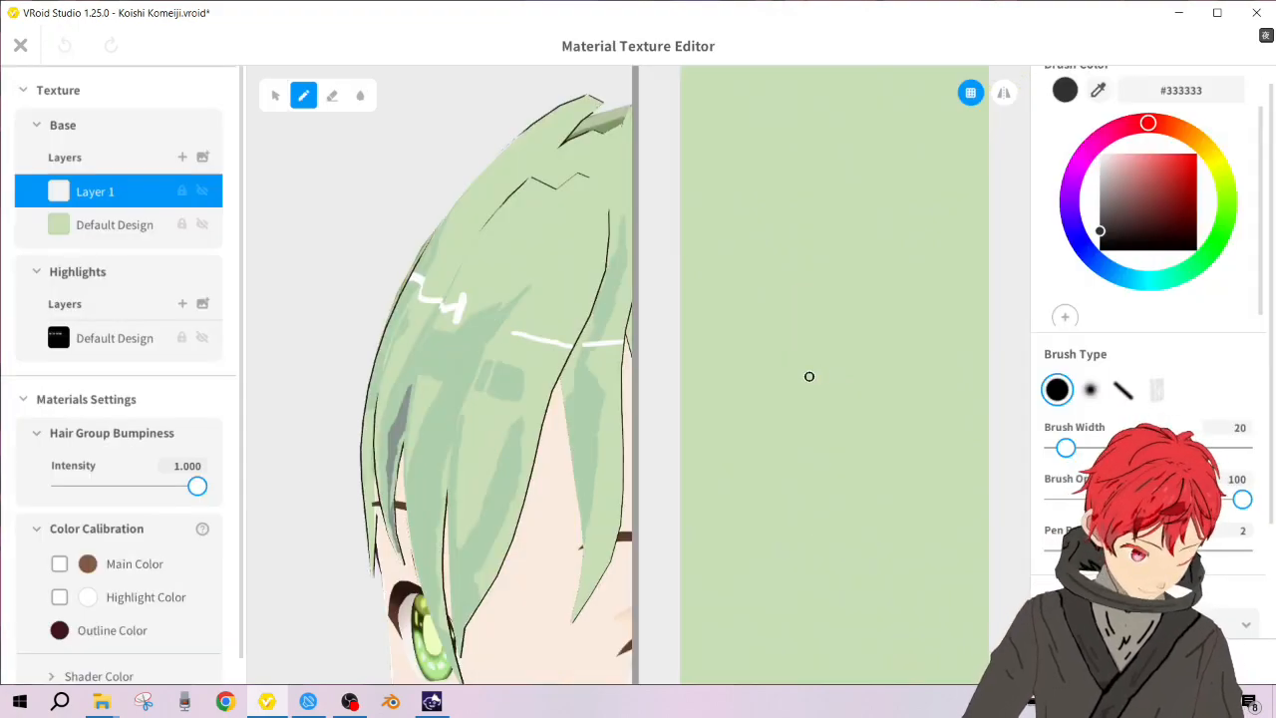
{"action": "scroll", "coordinate": [512, 377], "scroll_direction": "down", "scroll_amount": 3}
{"action": "scroll", "coordinate": [512, 376], "scroll_direction": "up", "scroll_amount": 3}
{"action": "mouse_move", "coordinate": [519, 377]}
{"action": "middle_mouse_down"}
{"action": "mouse_move", "coordinate": [494, 376]}
{"action": "mouse_move", "coordinate": [506, 376]}
{"action": "middle_mouse_up"}
{"action": "scroll", "coordinate": [495, 376], "scroll_direction": "down", "scroll_amount": 2}
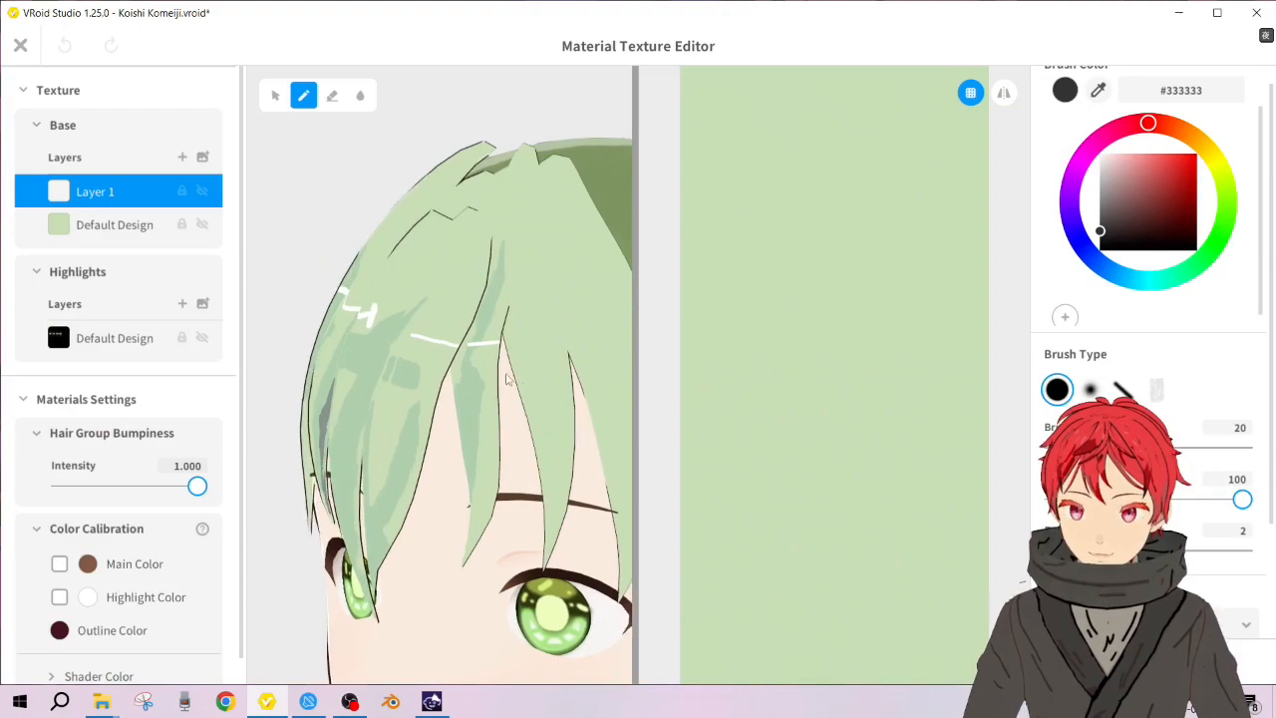
{"action": "right_click_drag", "start_coordinate": [506, 380], "coordinate": [465, 372]}
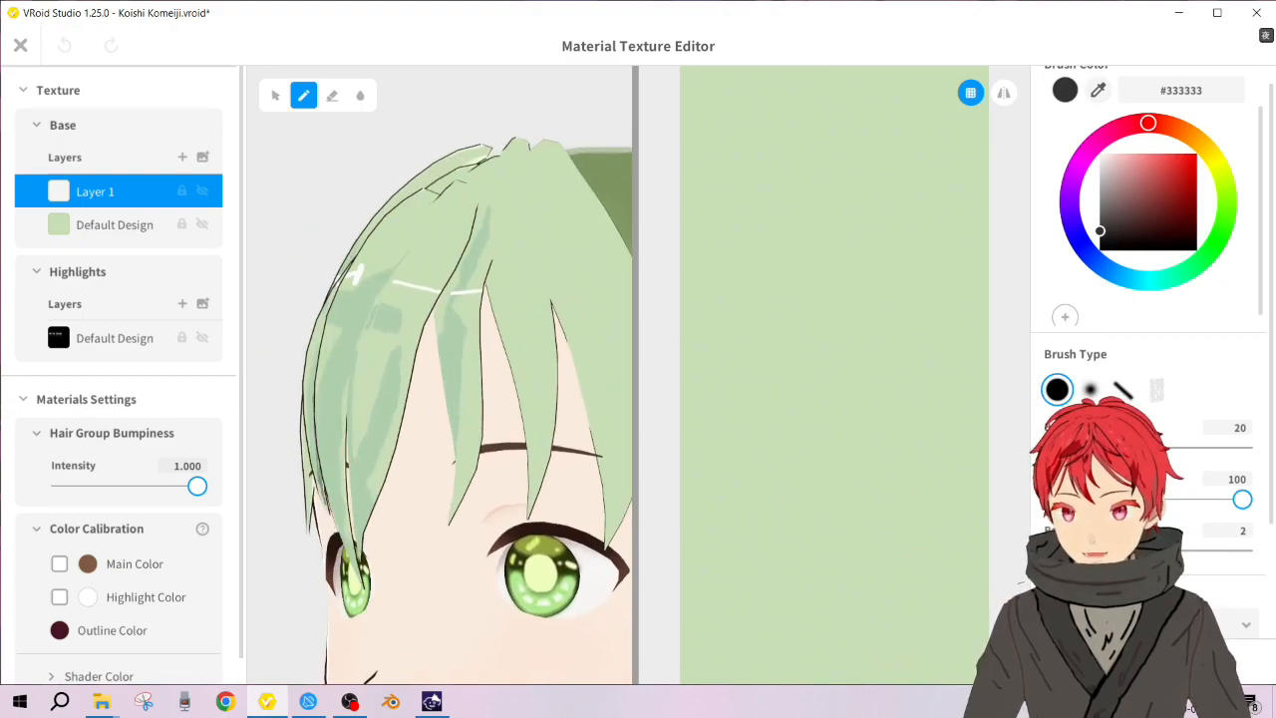
{"action": "right_click_drag", "start_coordinate": [429, 300], "coordinate": [516, 348]}
{"action": "left_click", "coordinate": [22, 44]}
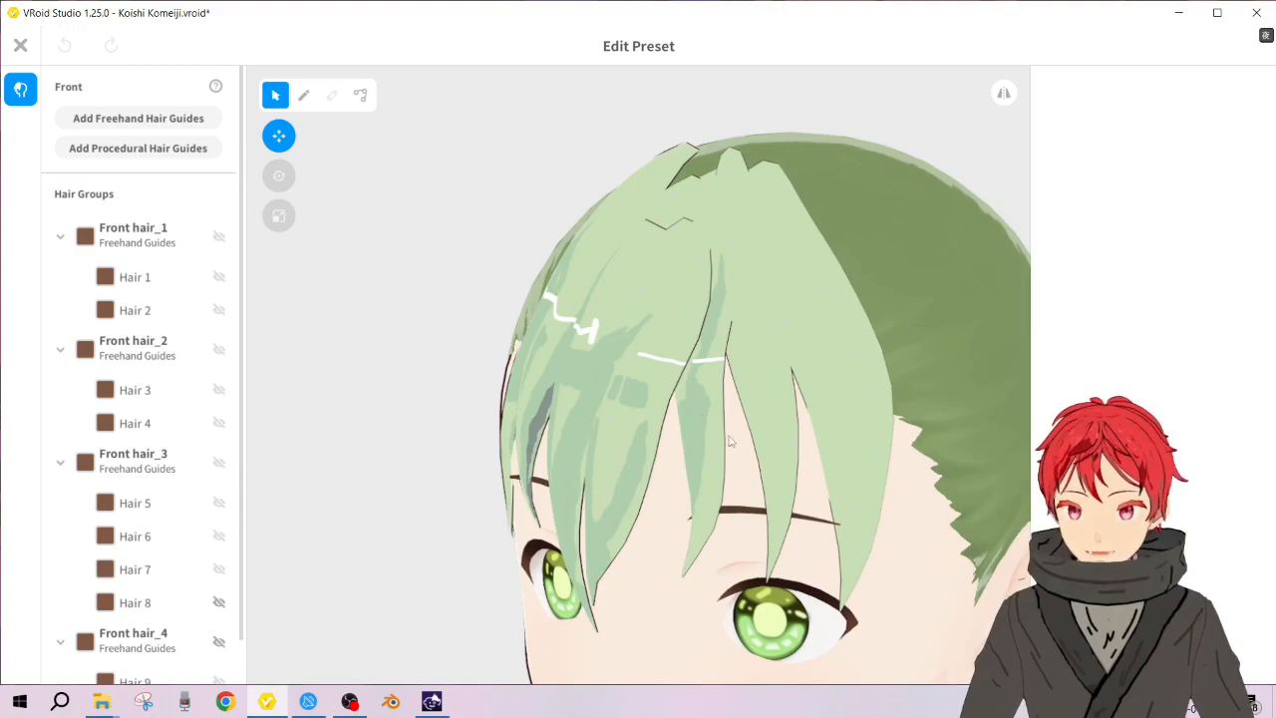
Step: Open the texture of material 4 for Hair 4 and set the brush to white #FFFFFF with a width of 7
{"action": "left_click", "coordinate": [707, 398]}
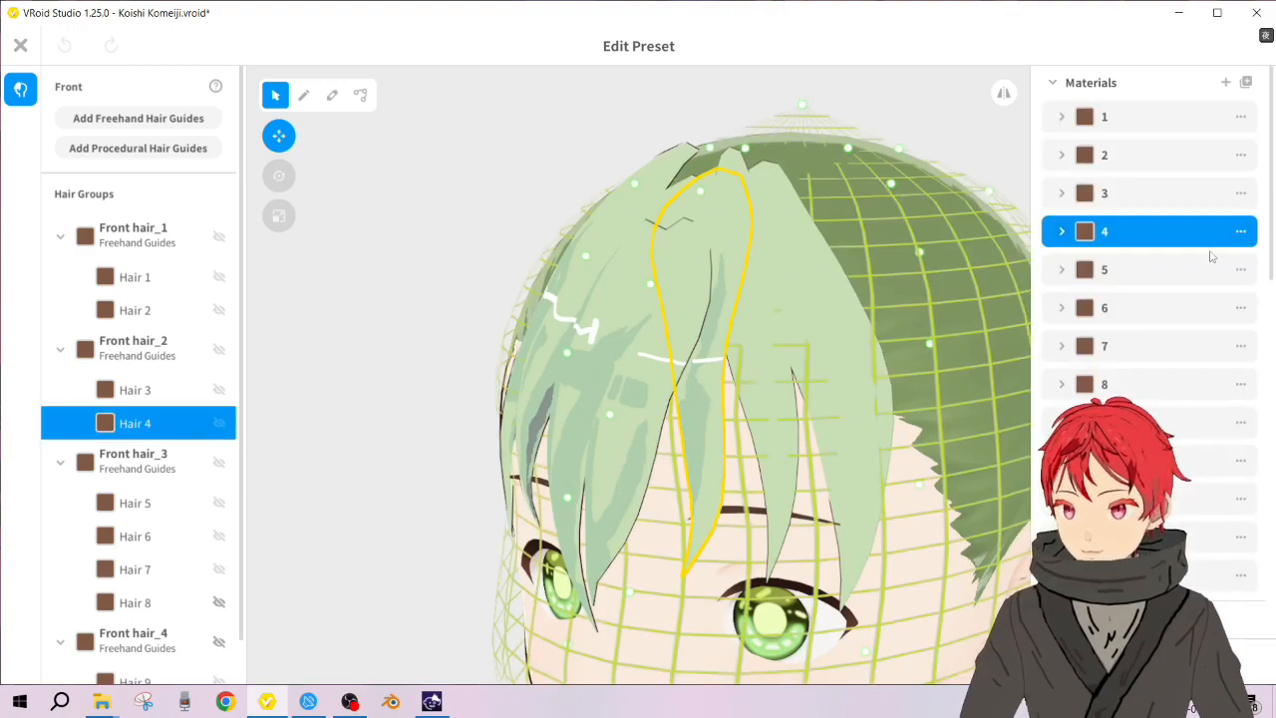
{"action": "left_click", "coordinate": [1061, 230]}
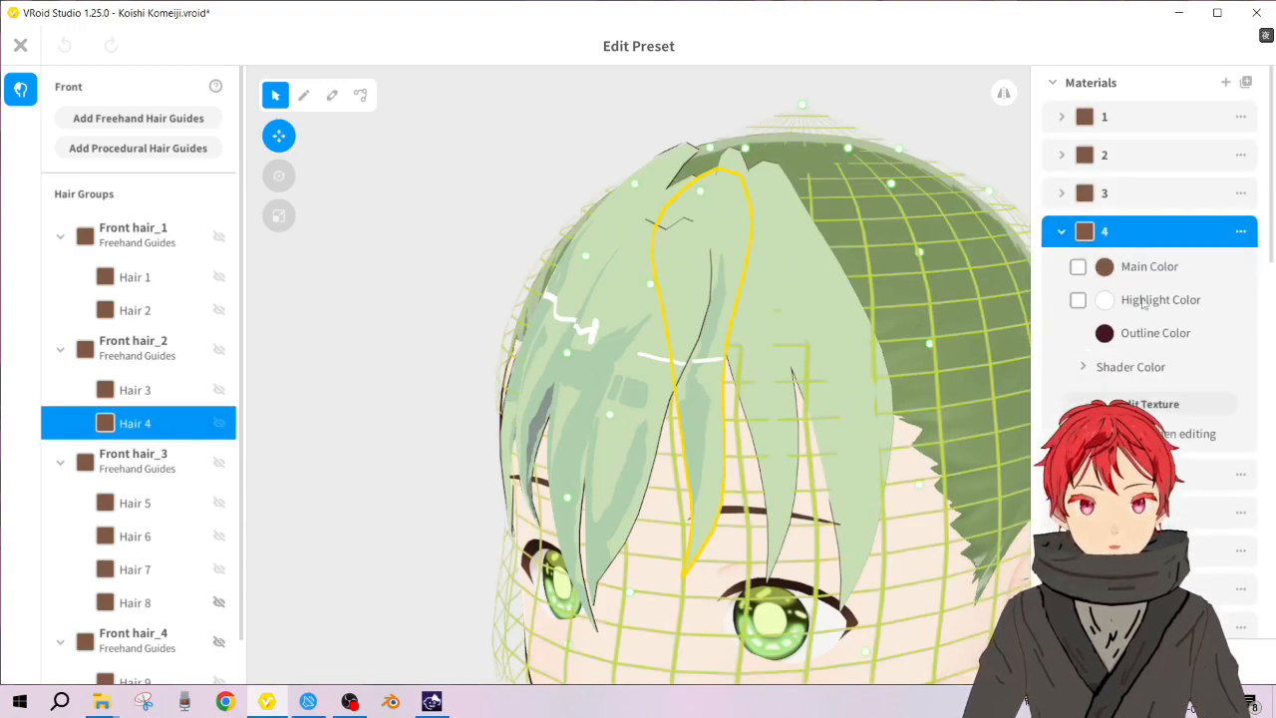
{"action": "left_click", "coordinate": [1176, 406]}
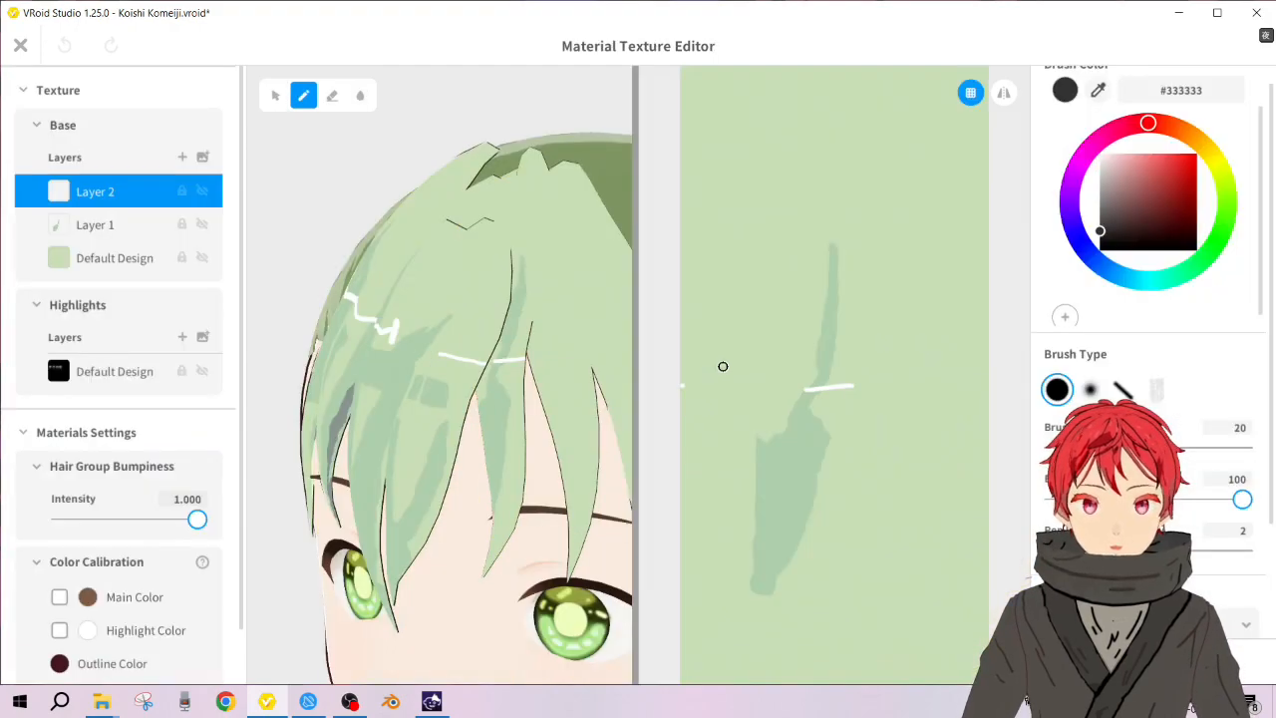
{"action": "scroll", "coordinate": [592, 339], "scroll_direction": "up", "scroll_amount": 2}
{"action": "right_click_drag", "start_coordinate": [594, 340], "coordinate": [576, 337]}
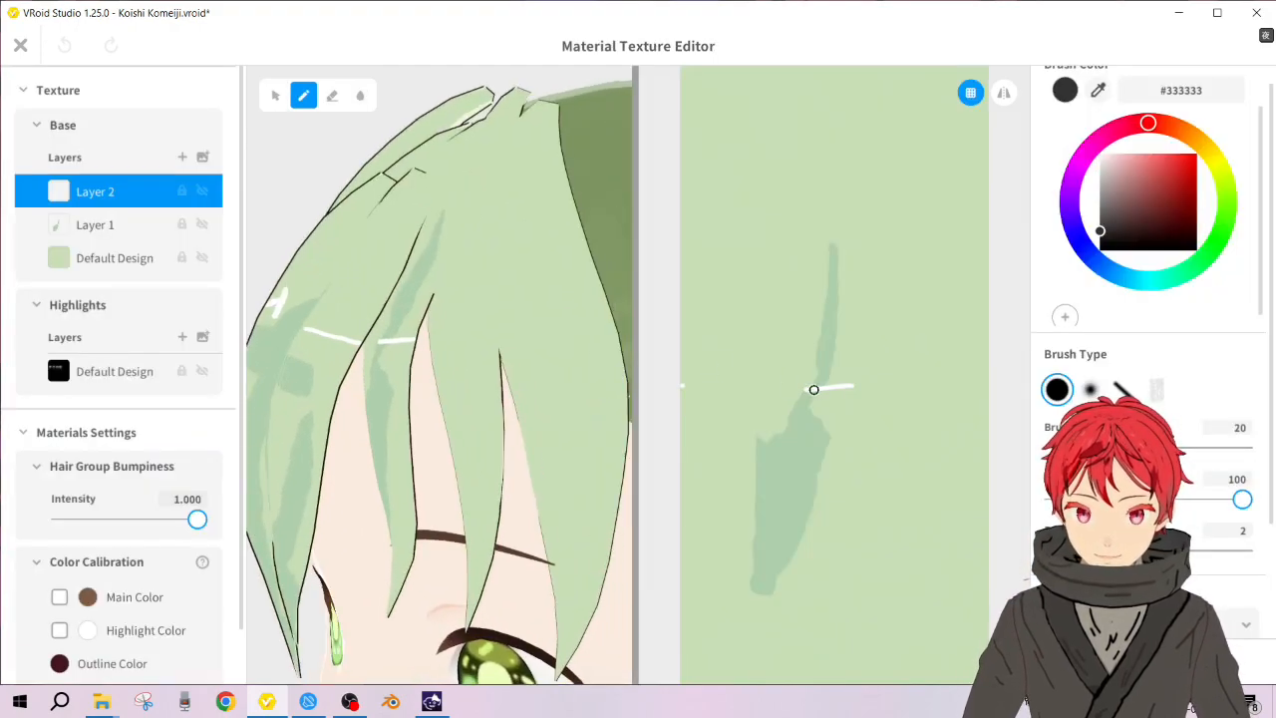
{"action": "left_click_drag", "start_coordinate": [1103, 209], "coordinate": [1098, 151]}
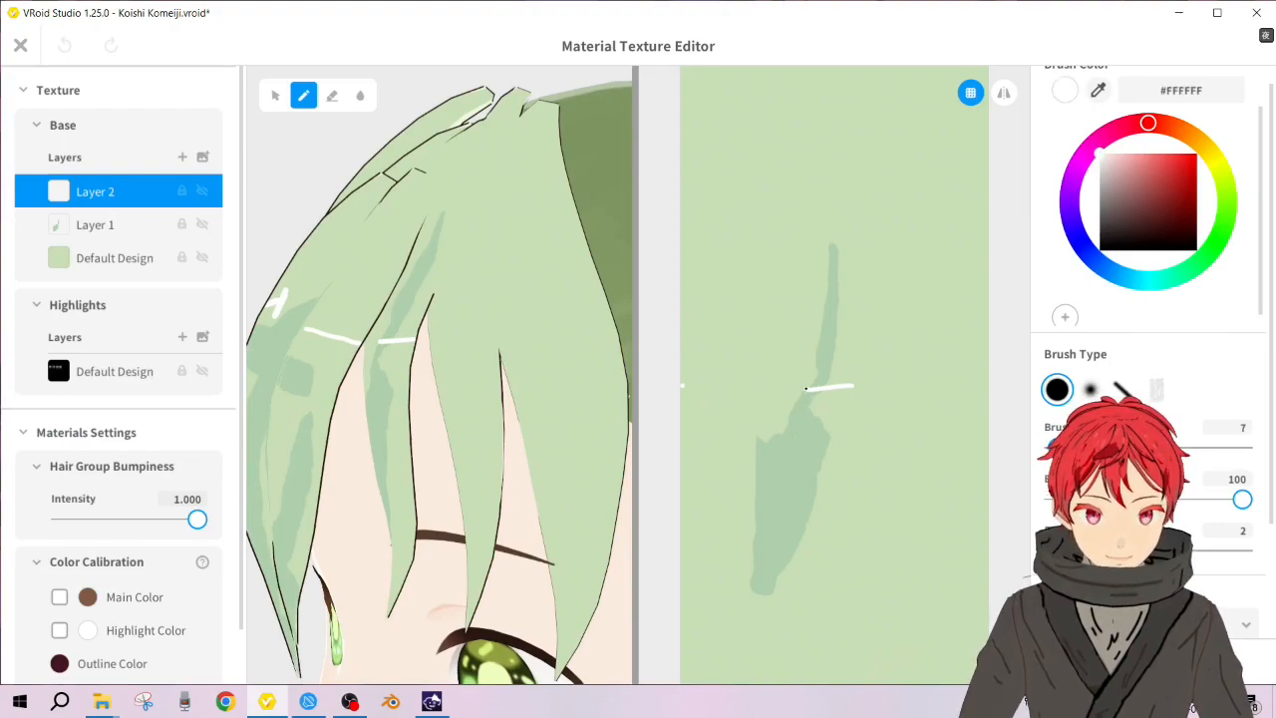
Step: Try to extend the white highlight line across the shadow streak, once with a straight stroke and once with an angled one
{"action": "left_click_drag", "start_coordinate": [811, 389], "coordinate": [770, 390]}
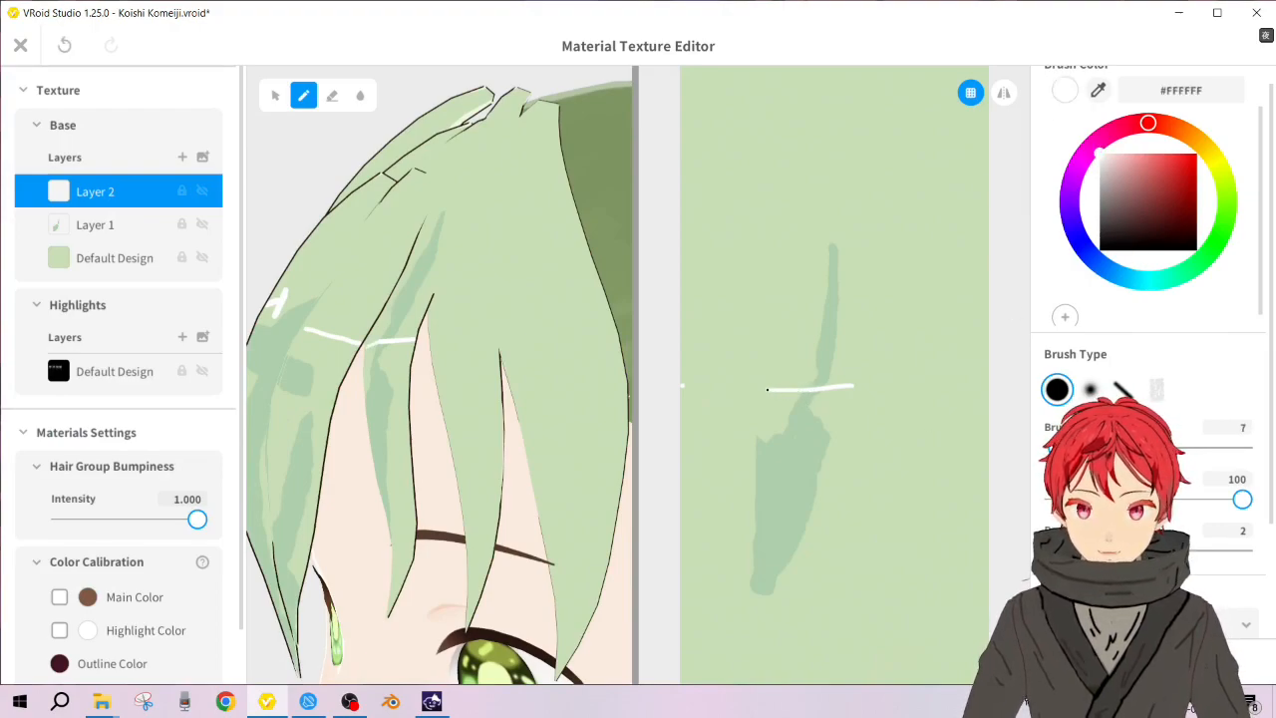
{"action": "key", "text": "ctrl+z"}
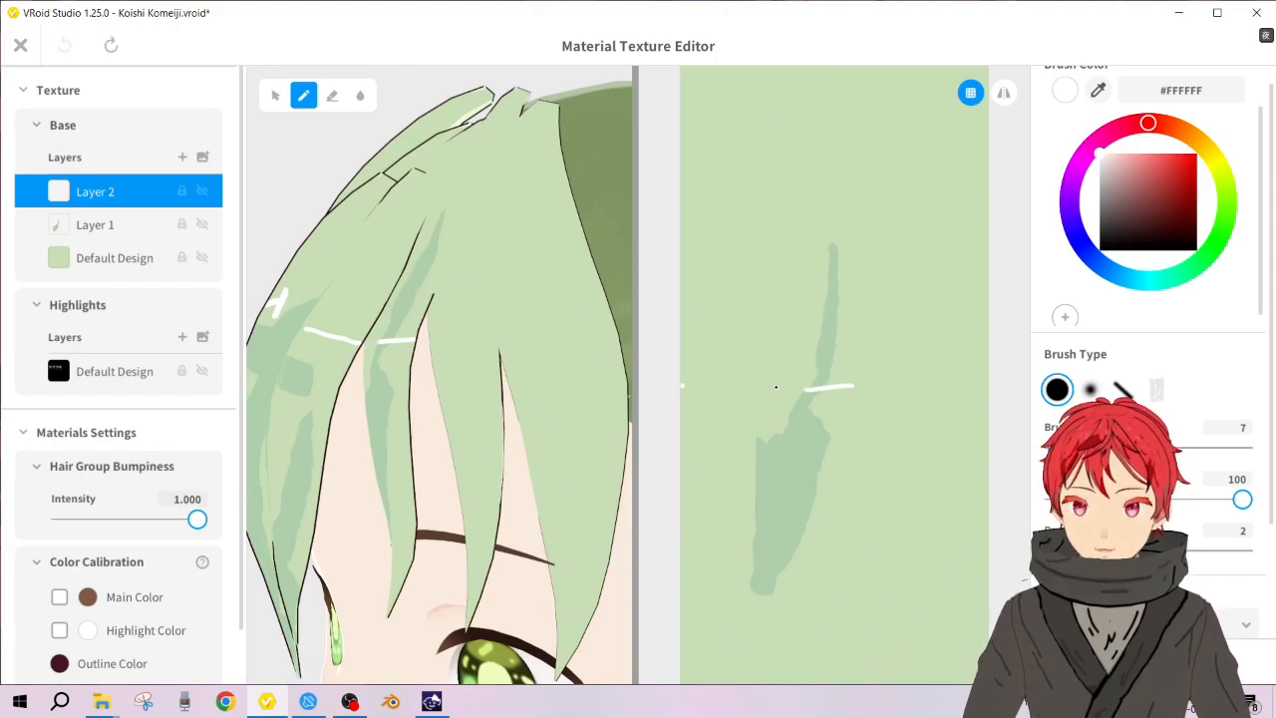
{"action": "left_click_drag", "start_coordinate": [770, 378], "coordinate": [804, 389]}
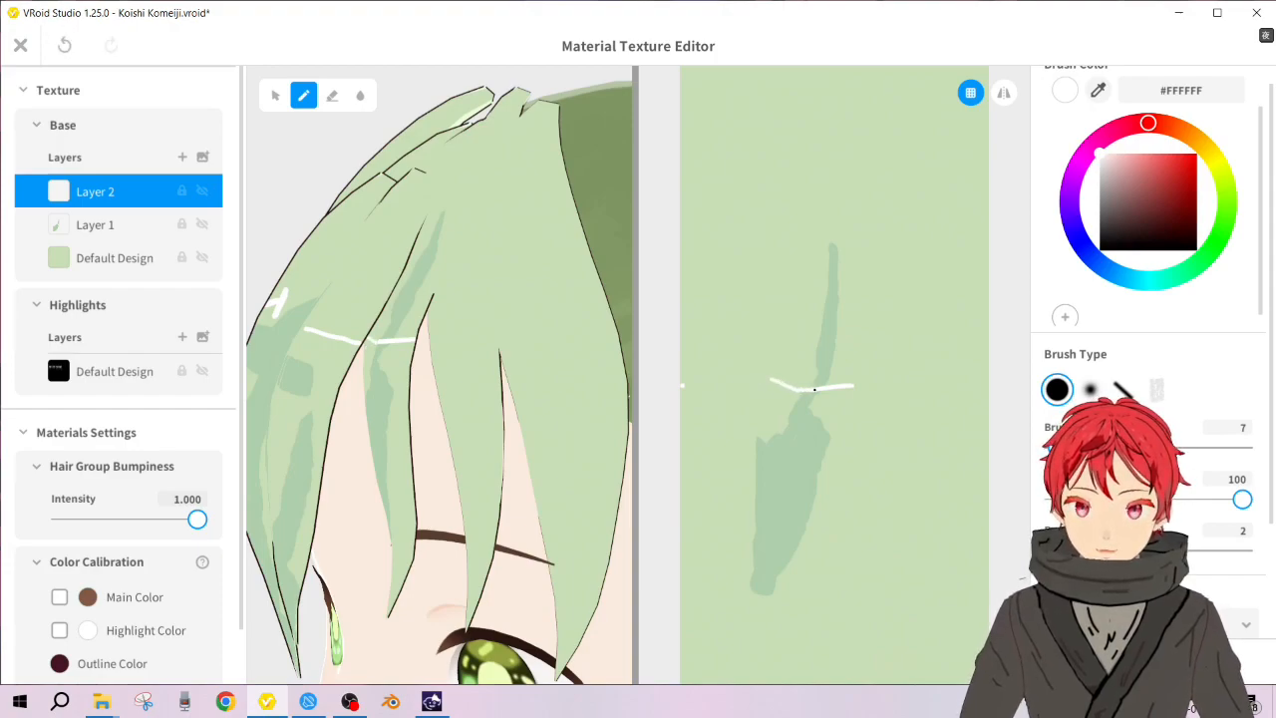
{"action": "key", "text": "ctrl+z"}
{"action": "right_click_drag", "start_coordinate": [324, 335], "coordinate": [414, 357]}
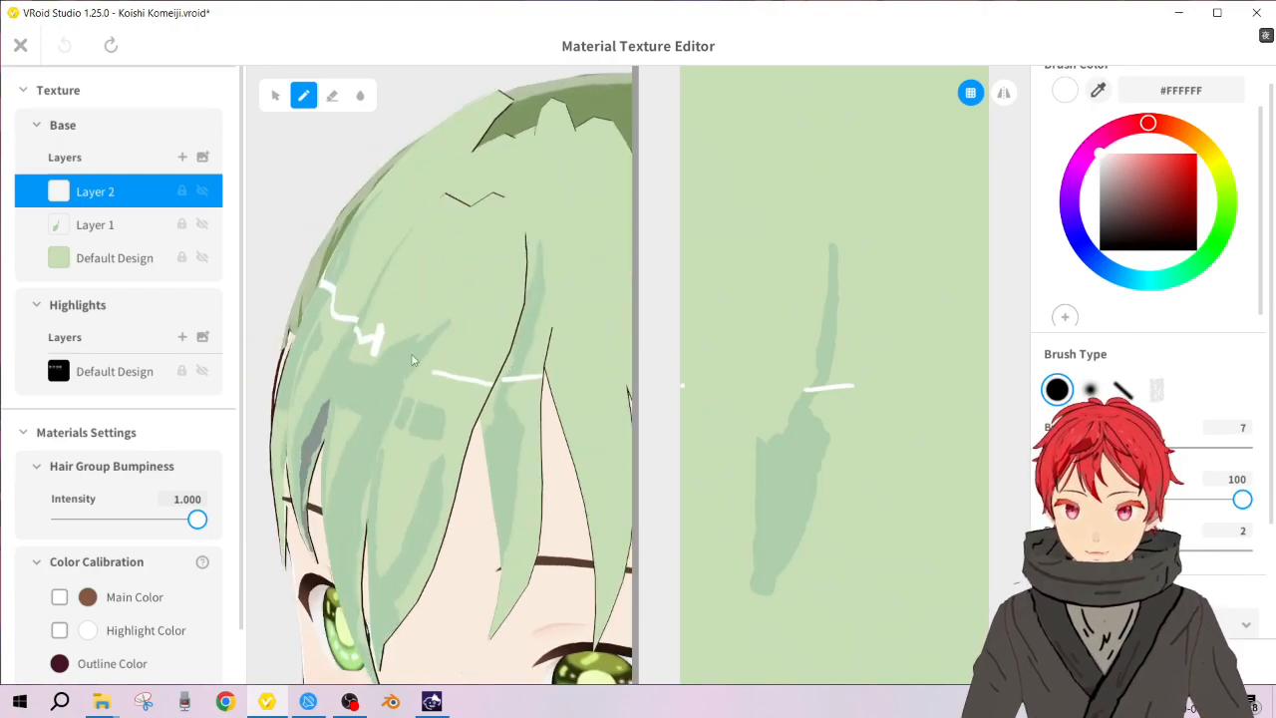
Step: Extend Hair 4's white highlight line to the strand's edge so it joins the line on the neighbouring strand
{"action": "key", "text": "ctrl+y"}
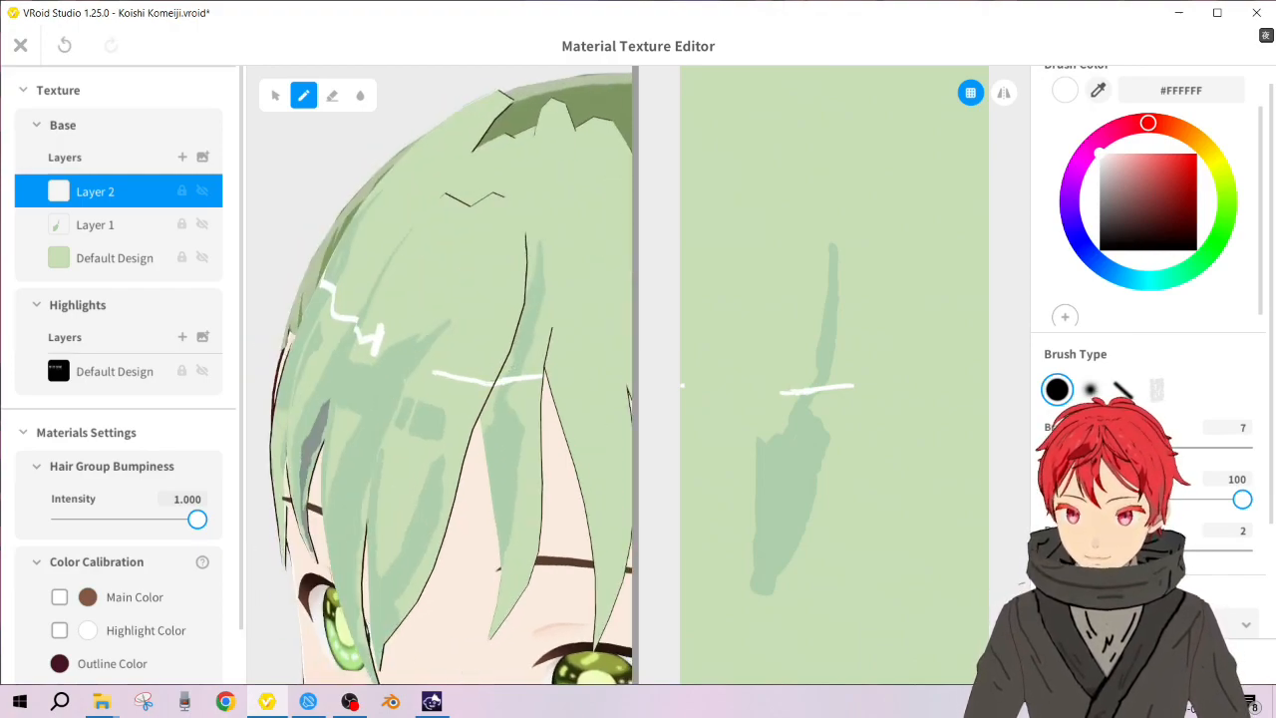
{"action": "right_click_drag", "start_coordinate": [575, 377], "coordinate": [429, 375]}
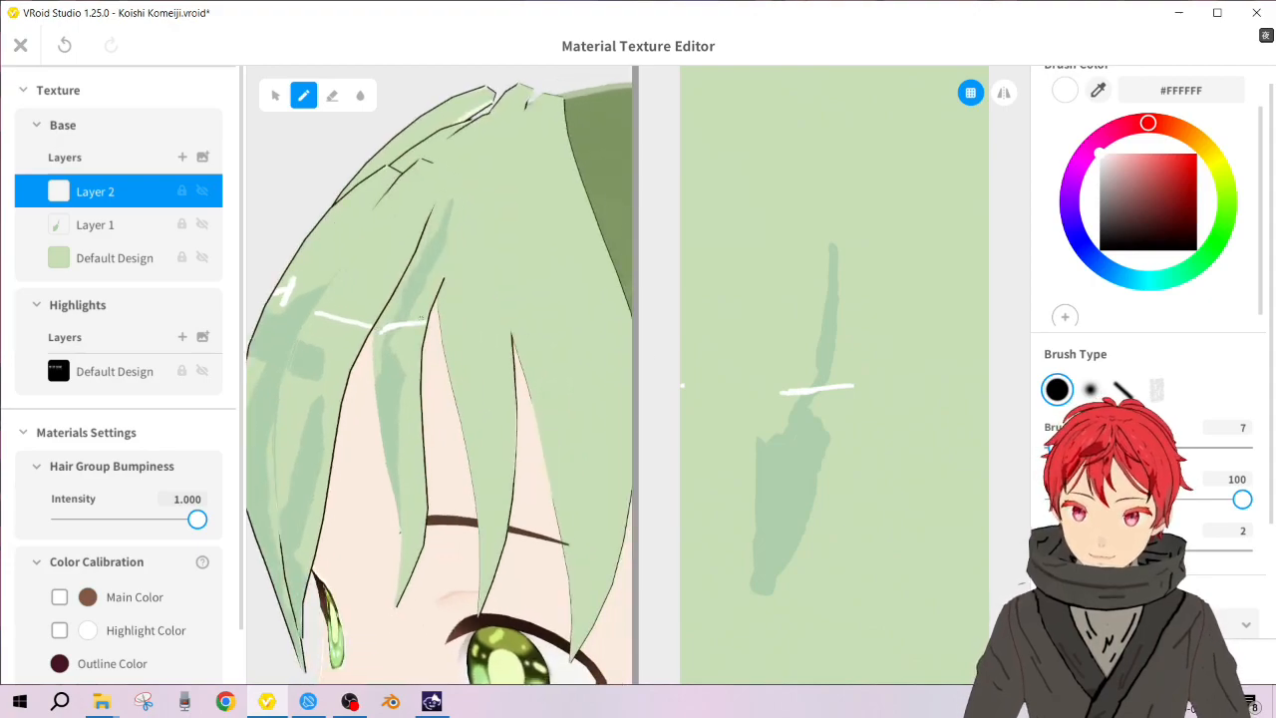
{"action": "left_click_drag", "start_coordinate": [383, 329], "coordinate": [376, 335]}
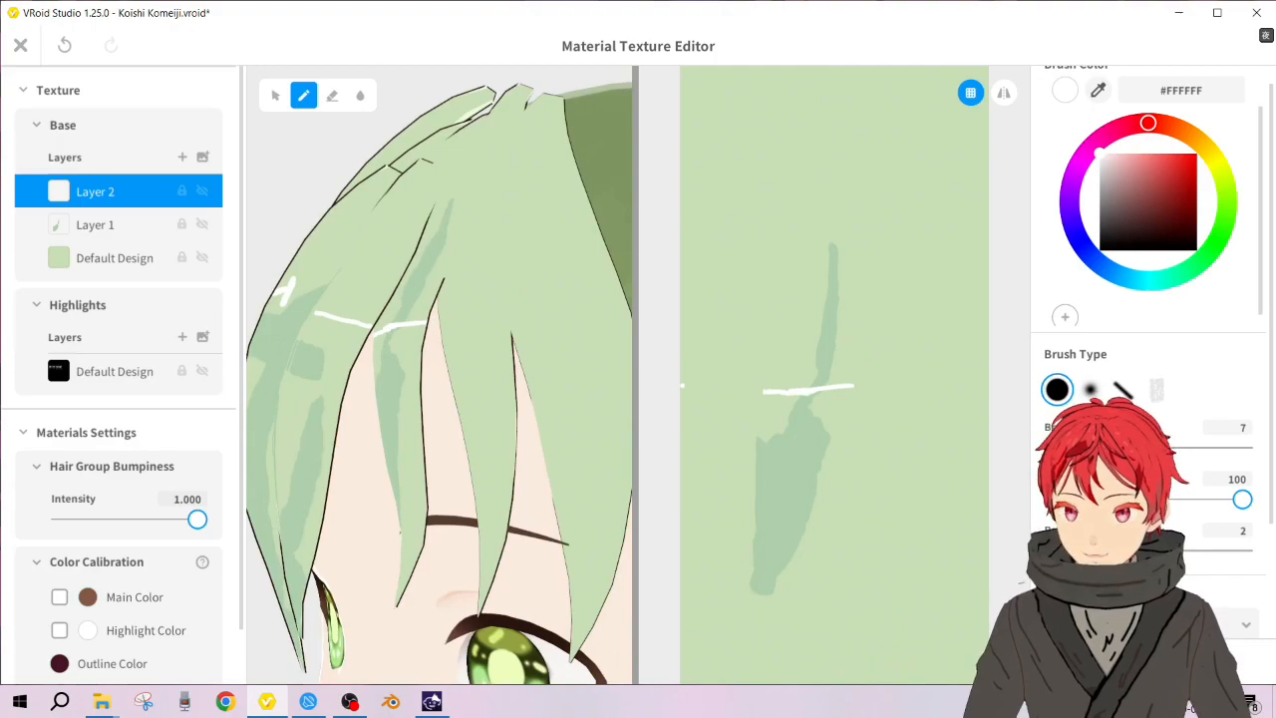
{"action": "right_click_drag", "start_coordinate": [466, 374], "coordinate": [570, 385]}
{"action": "scroll", "coordinate": [529, 387], "scroll_direction": "down", "scroll_amount": 5}
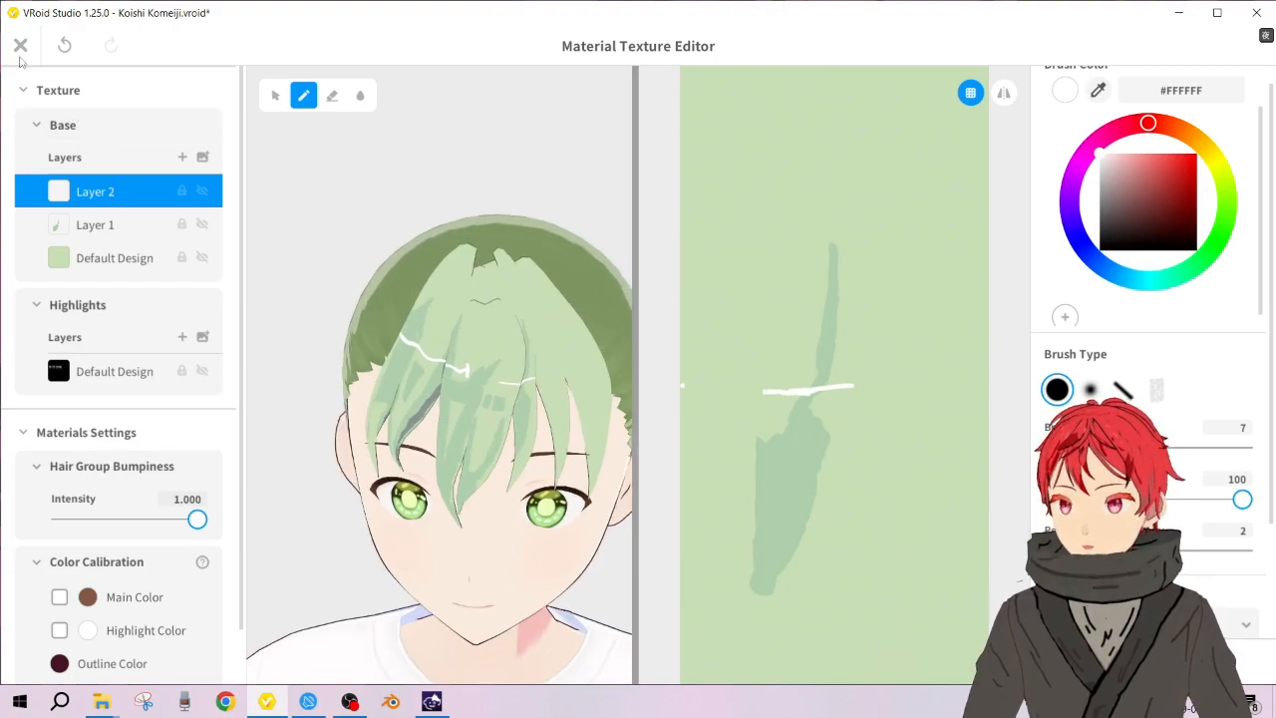
Step: Return to the hair preset, select Hair 6 and open material 6's texture for editing
{"action": "left_click", "coordinate": [20, 46]}
{"action": "left_click", "coordinate": [151, 513]}
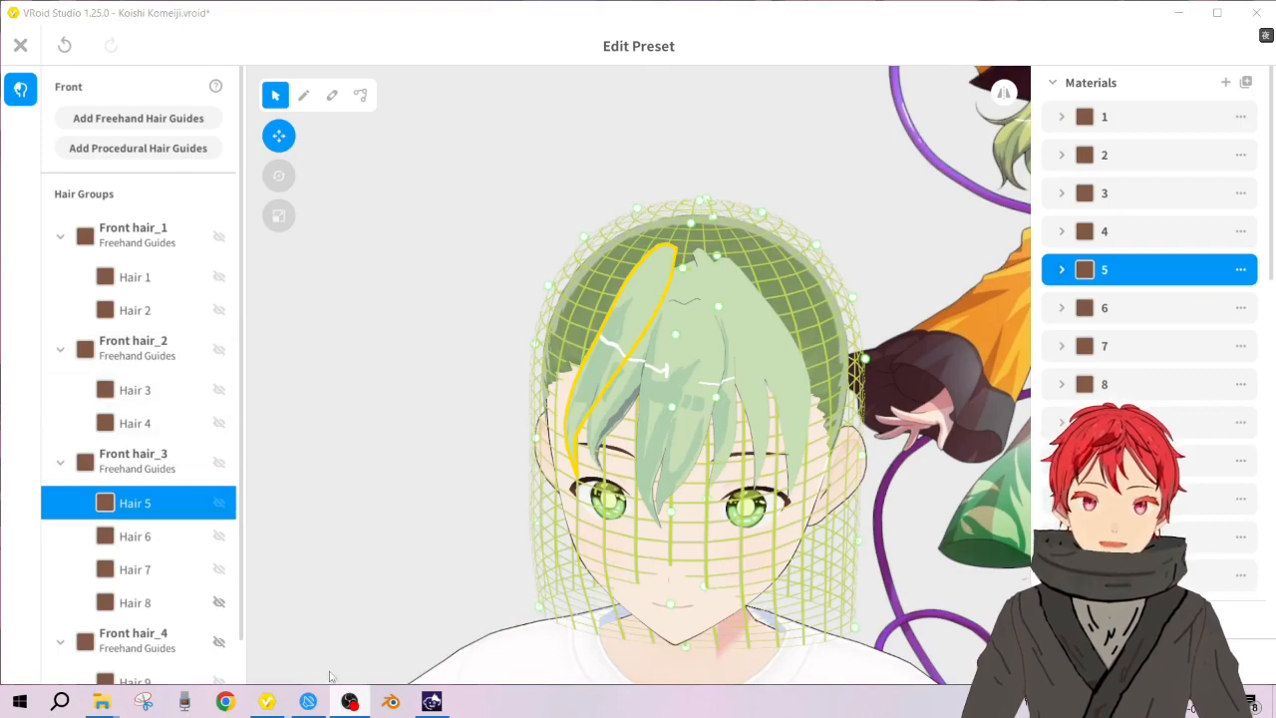
{"action": "left_click", "coordinate": [165, 536]}
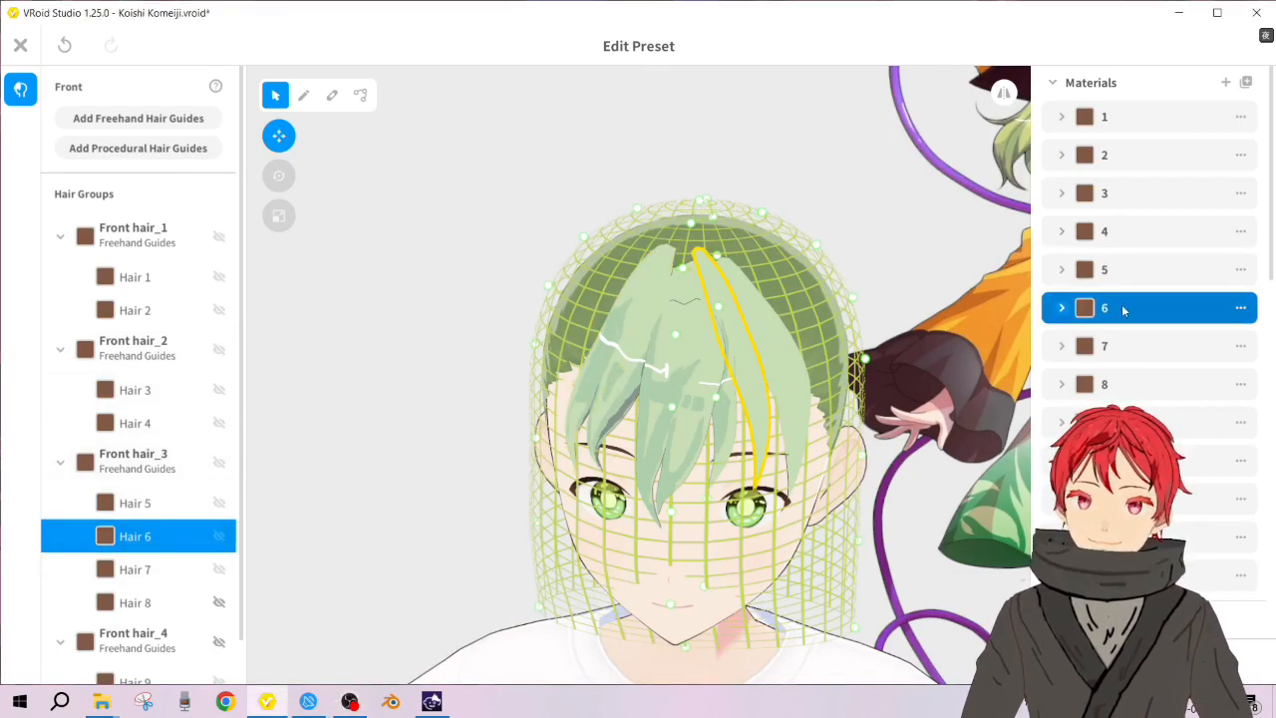
{"action": "left_click", "coordinate": [1061, 308]}
{"action": "left_click", "coordinate": [1149, 479]}
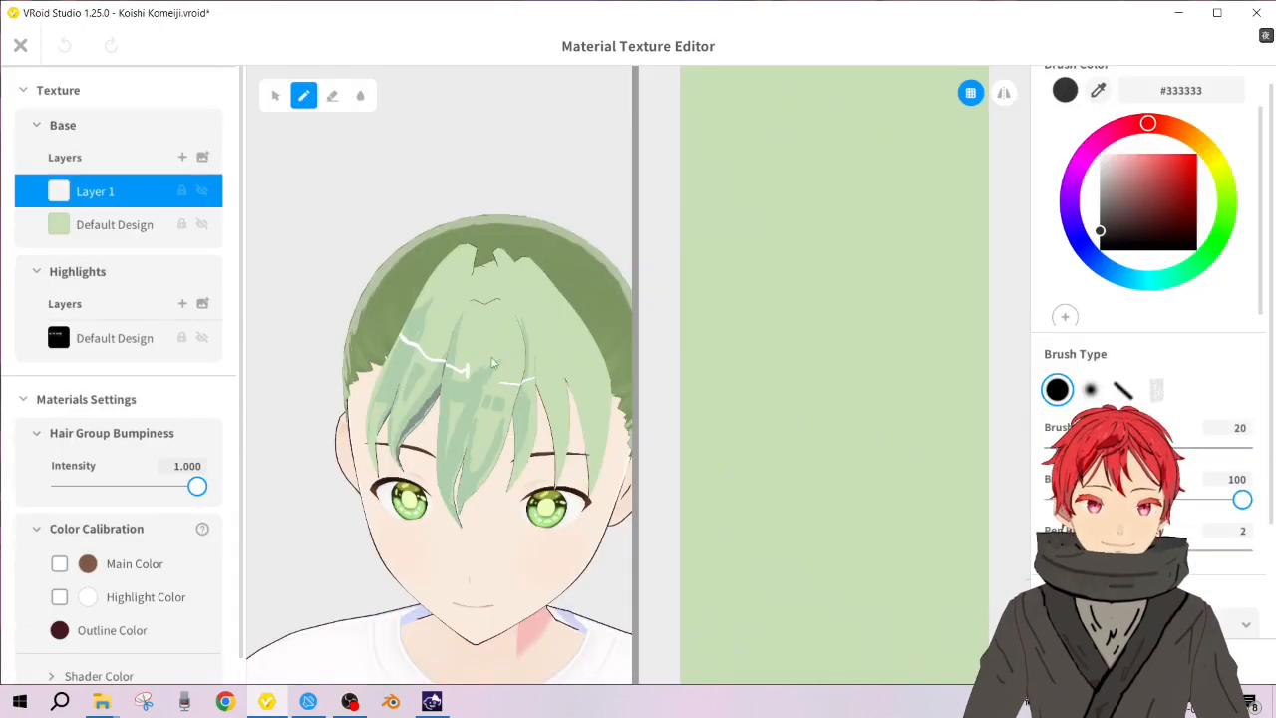
Step: Paint a short slanted black #000000 stroke at brush width 20 on the upper part of Hair 6, above the gap beside Hair 4
{"action": "scroll", "coordinate": [495, 361], "scroll_direction": "up", "scroll_amount": 5}
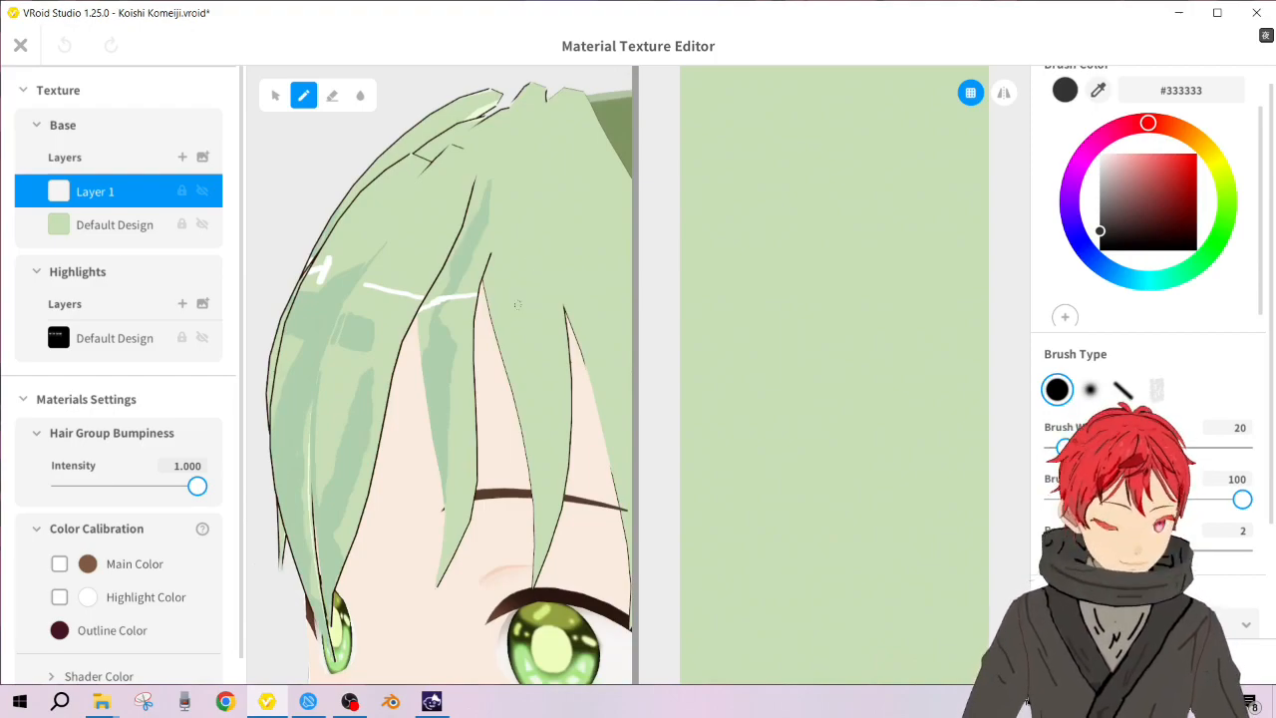
{"action": "left_click", "coordinate": [1097, 90]}
{"action": "left_click", "coordinate": [447, 358]}
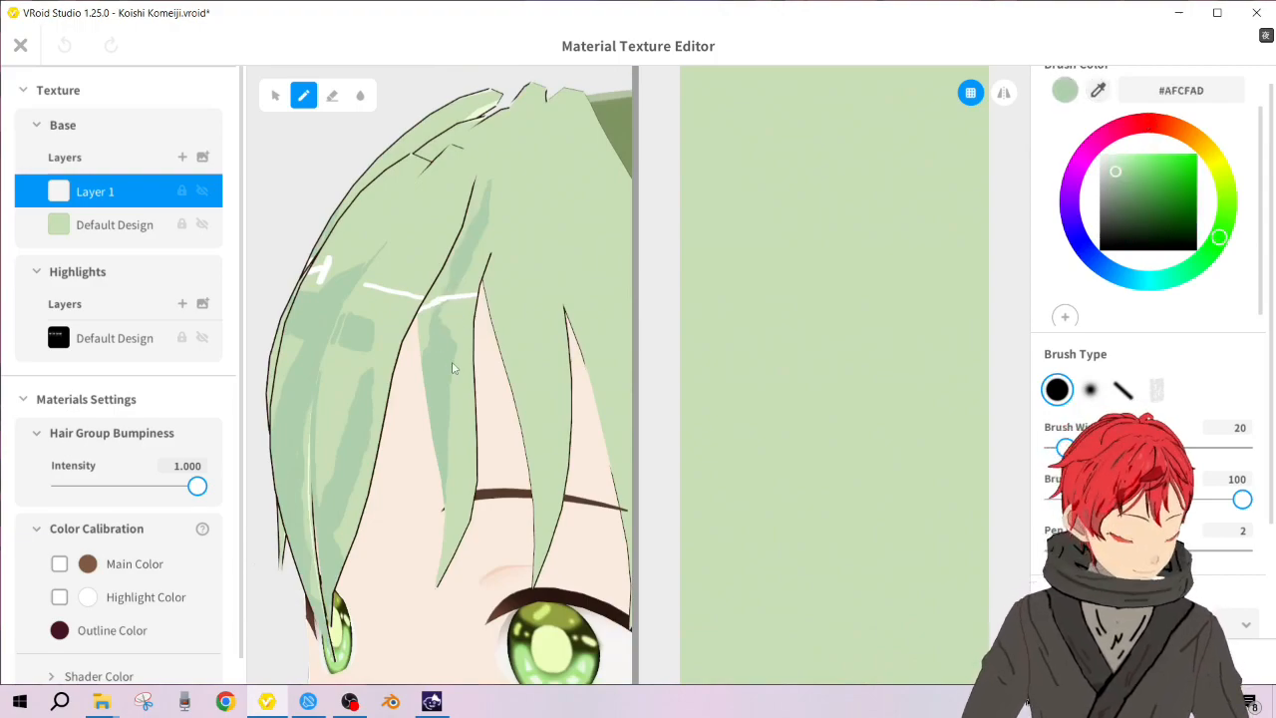
{"action": "right_click_drag", "start_coordinate": [464, 391], "coordinate": [480, 393]}
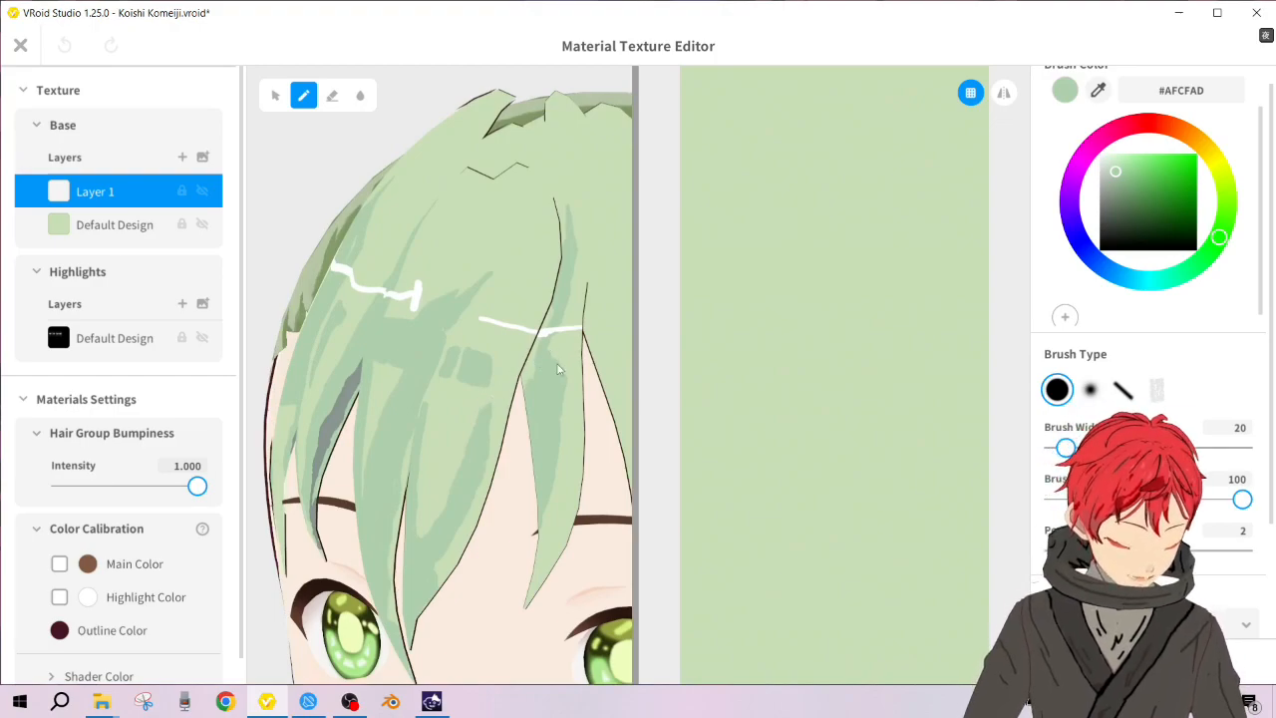
{"action": "right_click_drag", "start_coordinate": [588, 392], "coordinate": [587, 380]}
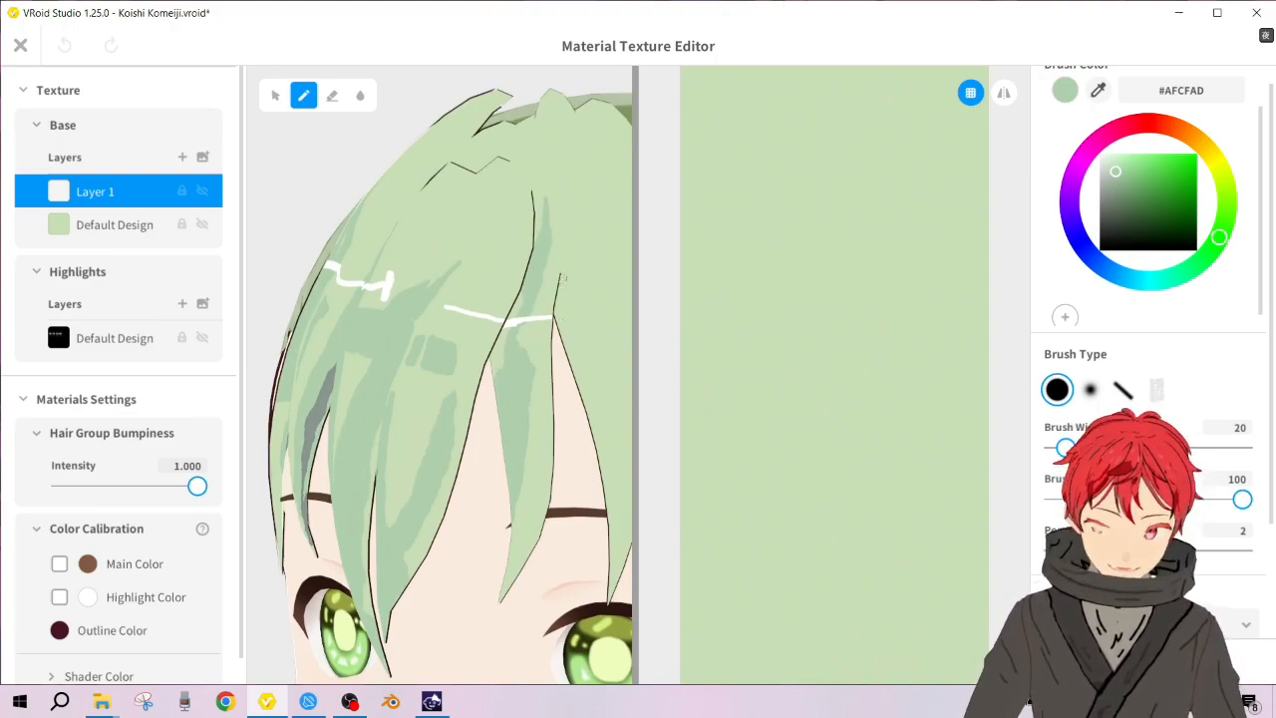
{"action": "left_click", "coordinate": [1099, 250]}
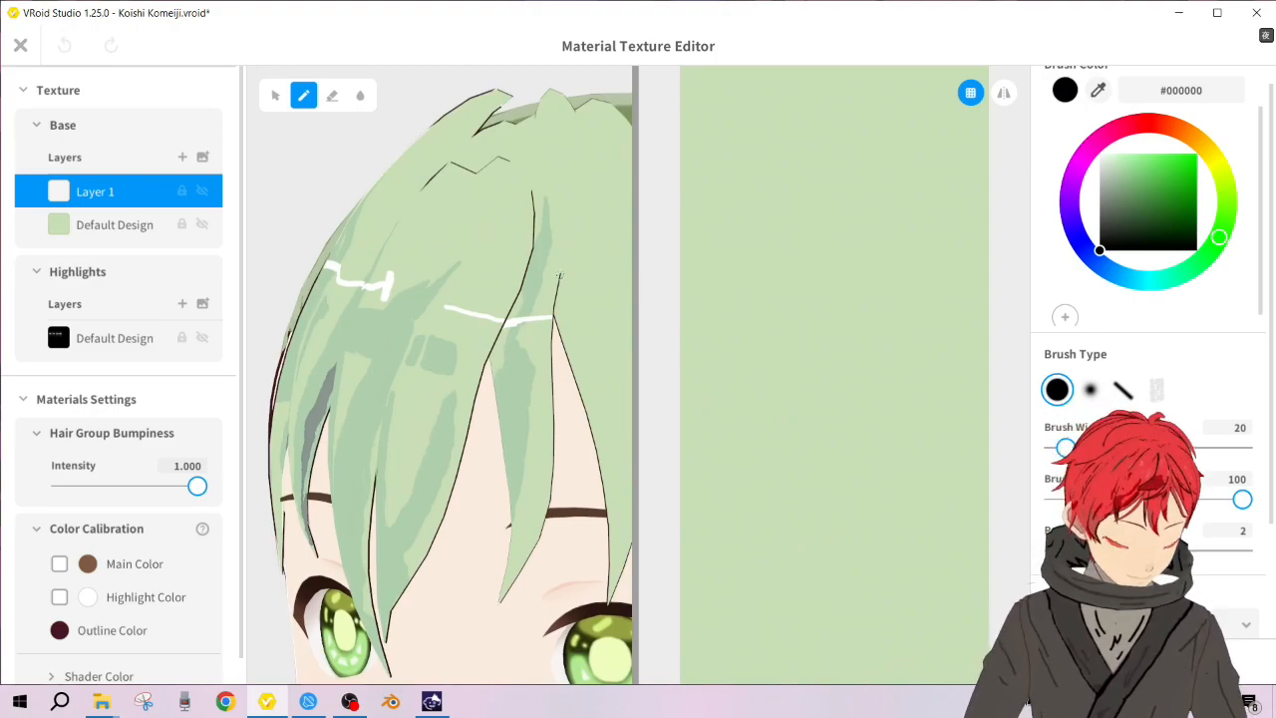
{"action": "left_click_drag", "start_coordinate": [877, 349], "coordinate": [947, 257]}
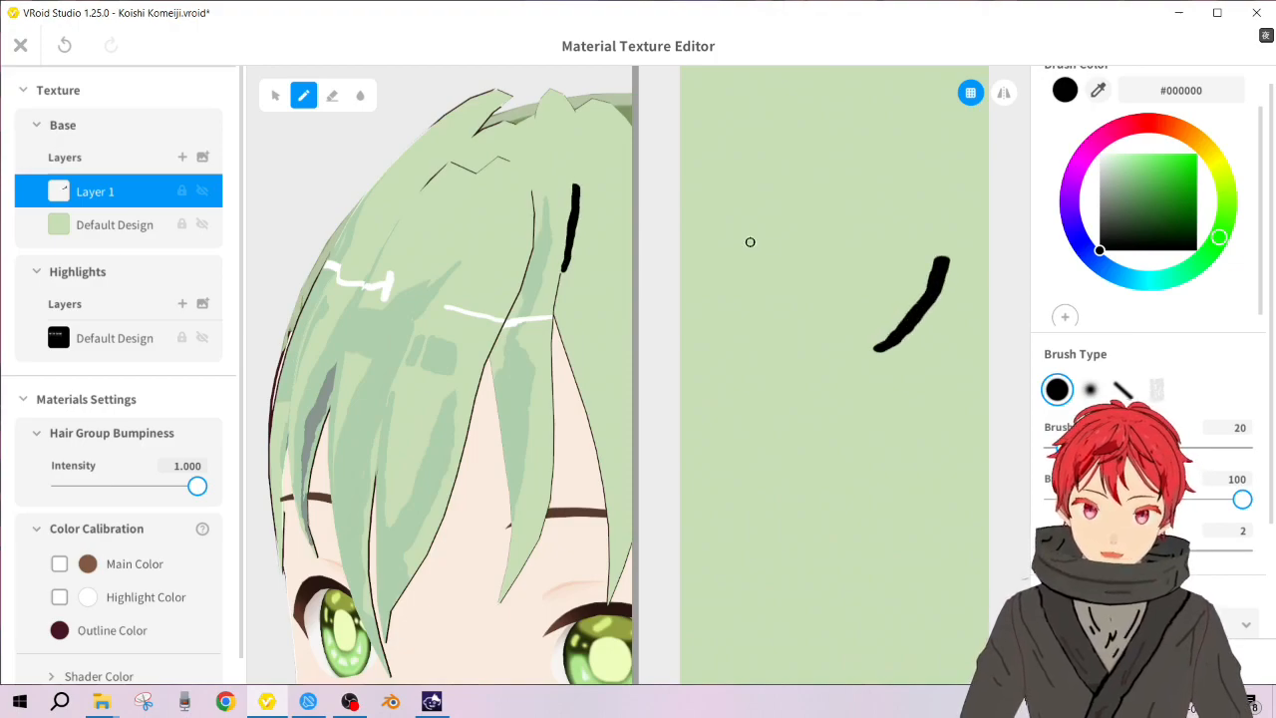
Step: Undo the wide black stroke on Hair 6 and try a longer curved black line at brush width 8 in its place
{"action": "key", "text": "ctrl+z"}
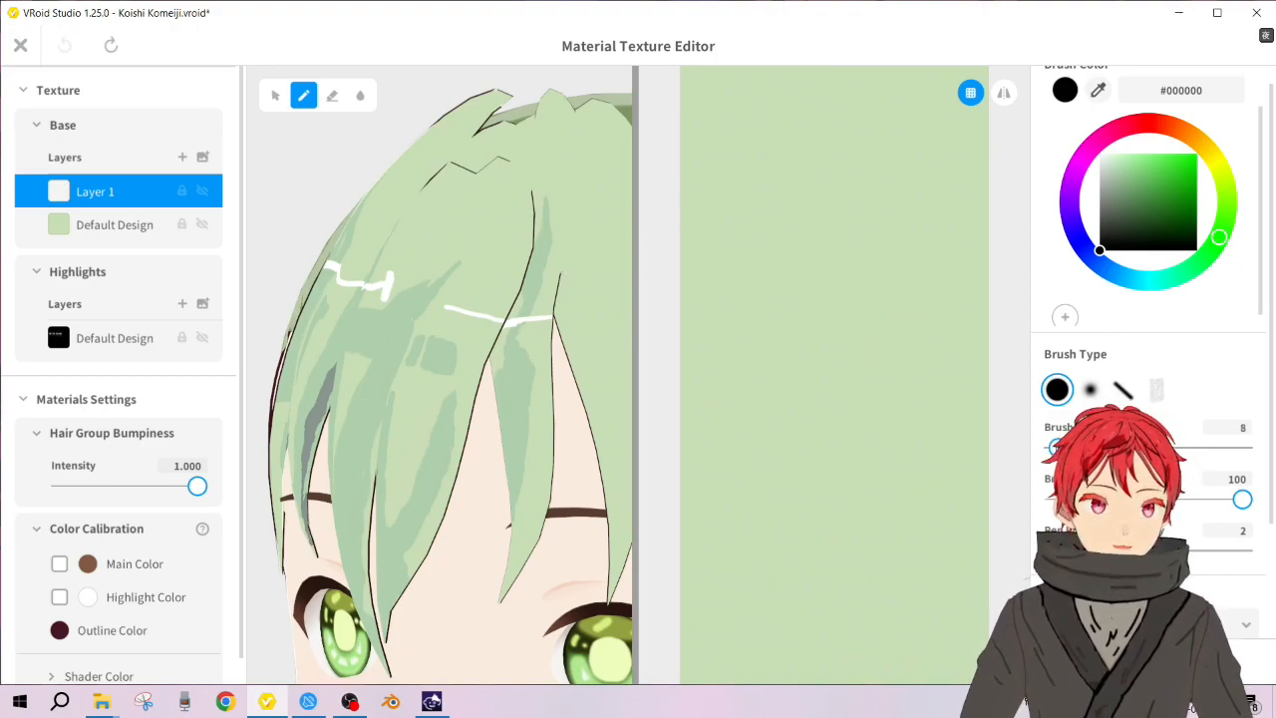
{"action": "mouse_move", "coordinate": [874, 343]}
{"action": "left_mouse_down"}
{"action": "mouse_move", "coordinate": [927, 269]}
{"action": "mouse_move", "coordinate": [927, 206]}
{"action": "left_mouse_up"}
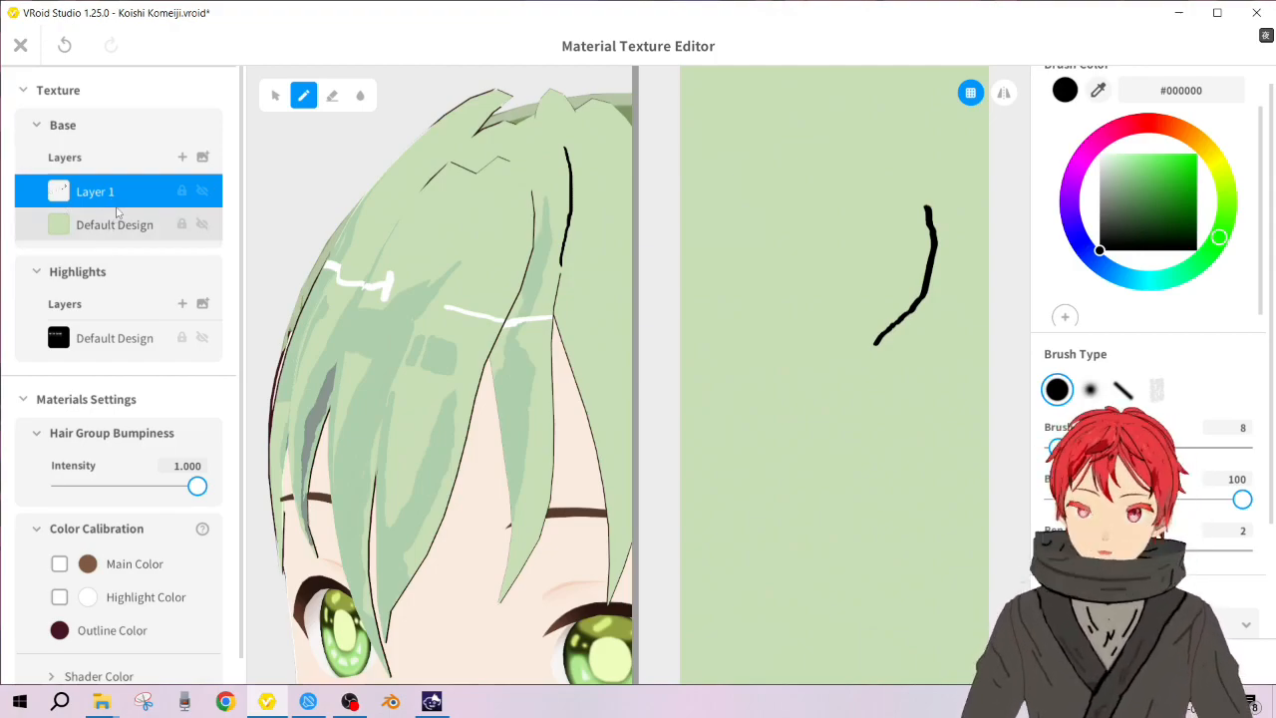
{"action": "right_click", "coordinate": [96, 195]}
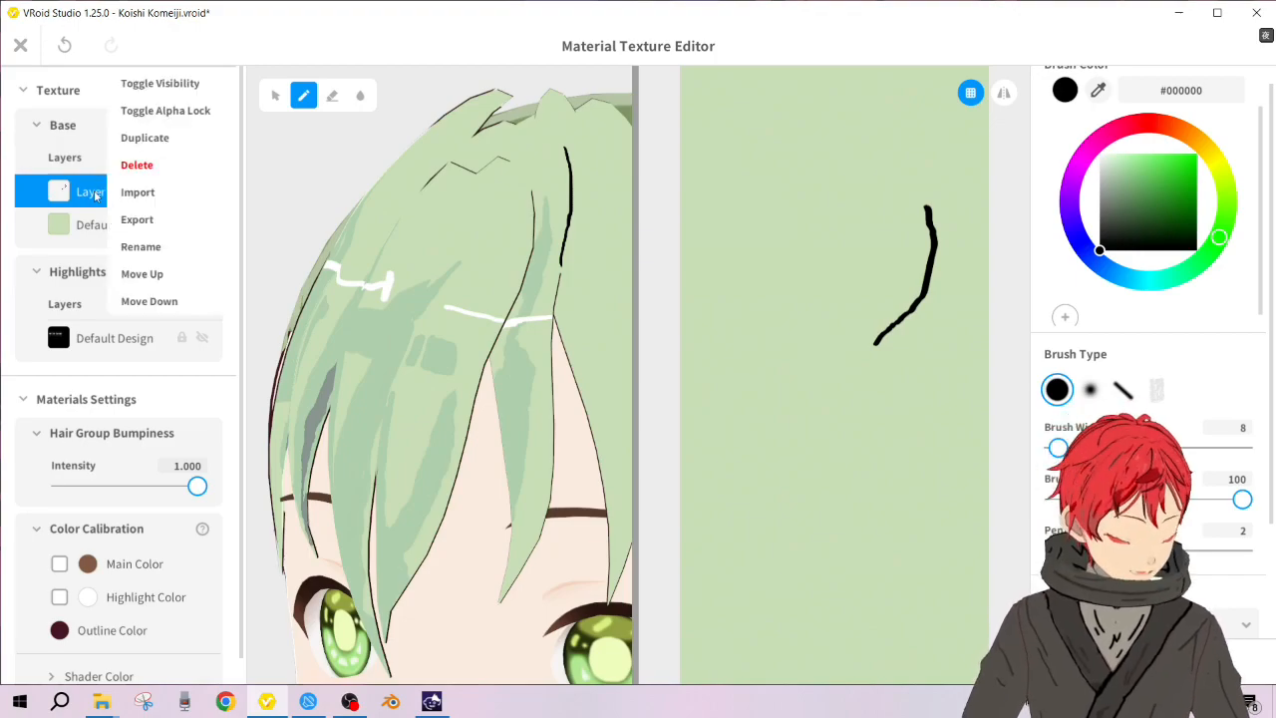
{"action": "left_click", "coordinate": [95, 196]}
{"action": "right_click_drag", "start_coordinate": [453, 397], "coordinate": [466, 397]}
{"action": "scroll", "coordinate": [466, 398], "scroll_direction": "down", "scroll_amount": 3}
{"action": "scroll", "coordinate": [575, 297], "scroll_direction": "up", "scroll_amount": 3}
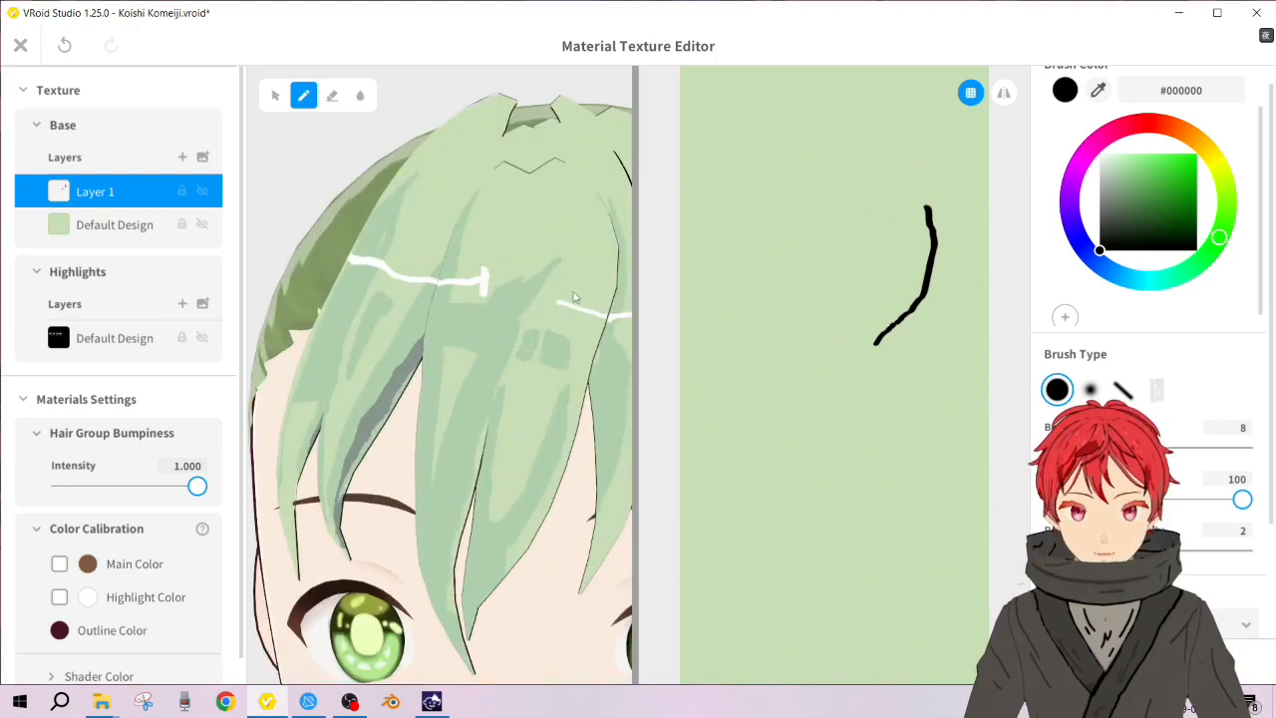
{"action": "middle_click_drag", "start_coordinate": [550, 302], "coordinate": [538, 307]}
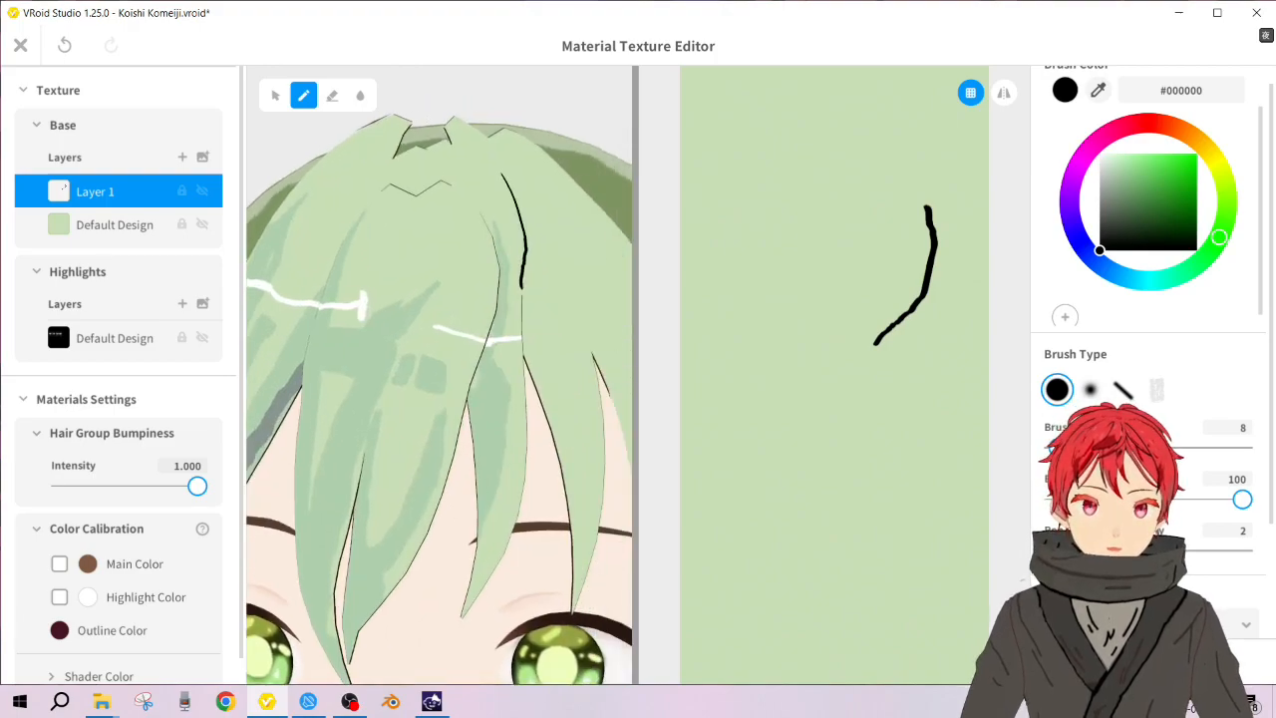
{"action": "key", "text": "ctrl+z"}
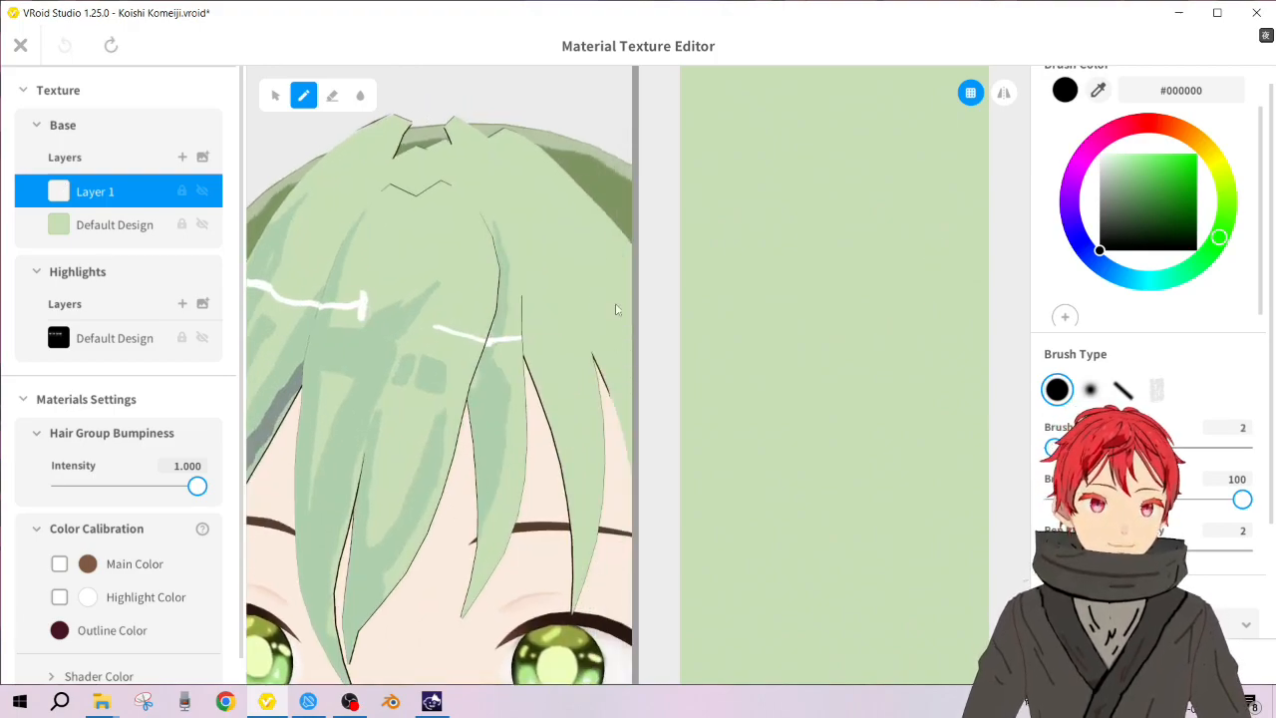
Step: Draw a thin black #000000 line at brush width 2 along Hair 6's upper part, with a short parallel stroke at its lower end
{"action": "mouse_move", "coordinate": [874, 339]}
{"action": "left_mouse_down"}
{"action": "mouse_move", "coordinate": [947, 244]}
{"action": "mouse_move", "coordinate": [900, 202]}
{"action": "left_mouse_up"}
{"action": "key", "text": "ctrl+z"}
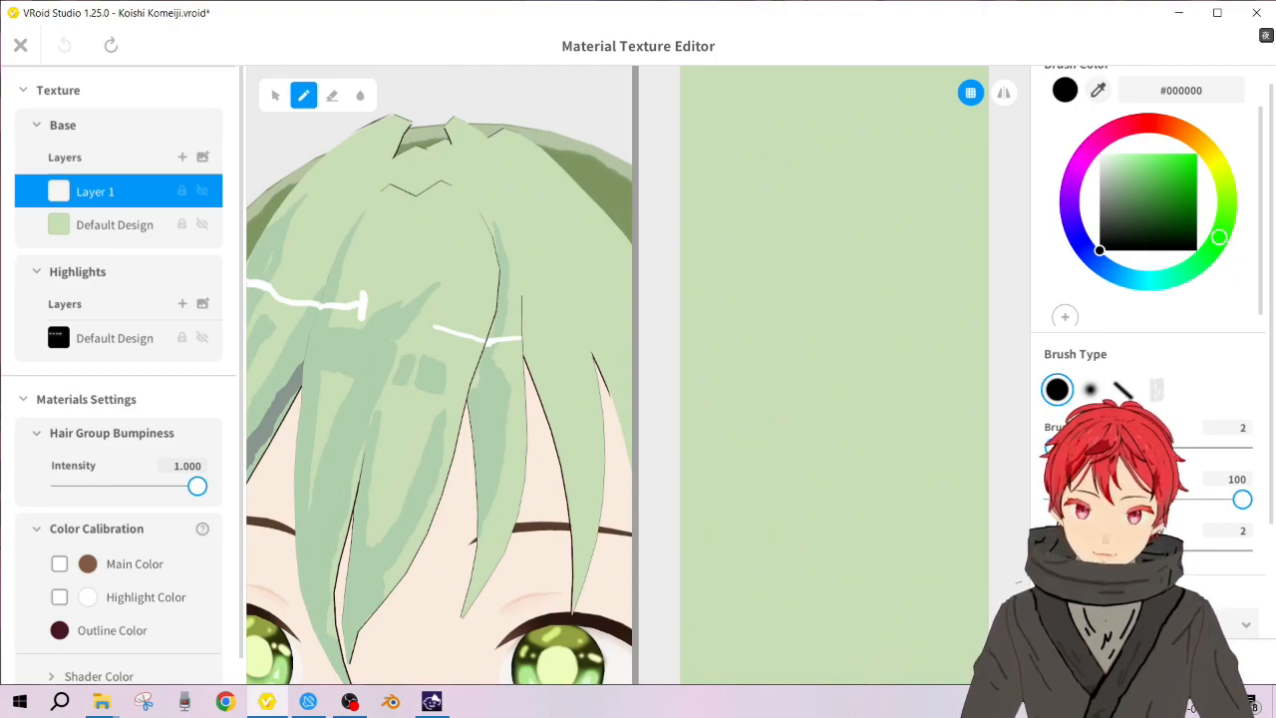
{"action": "mouse_move", "coordinate": [883, 346]}
{"action": "left_mouse_down"}
{"action": "mouse_move", "coordinate": [903, 267]}
{"action": "mouse_move", "coordinate": [878, 181]}
{"action": "left_mouse_up"}
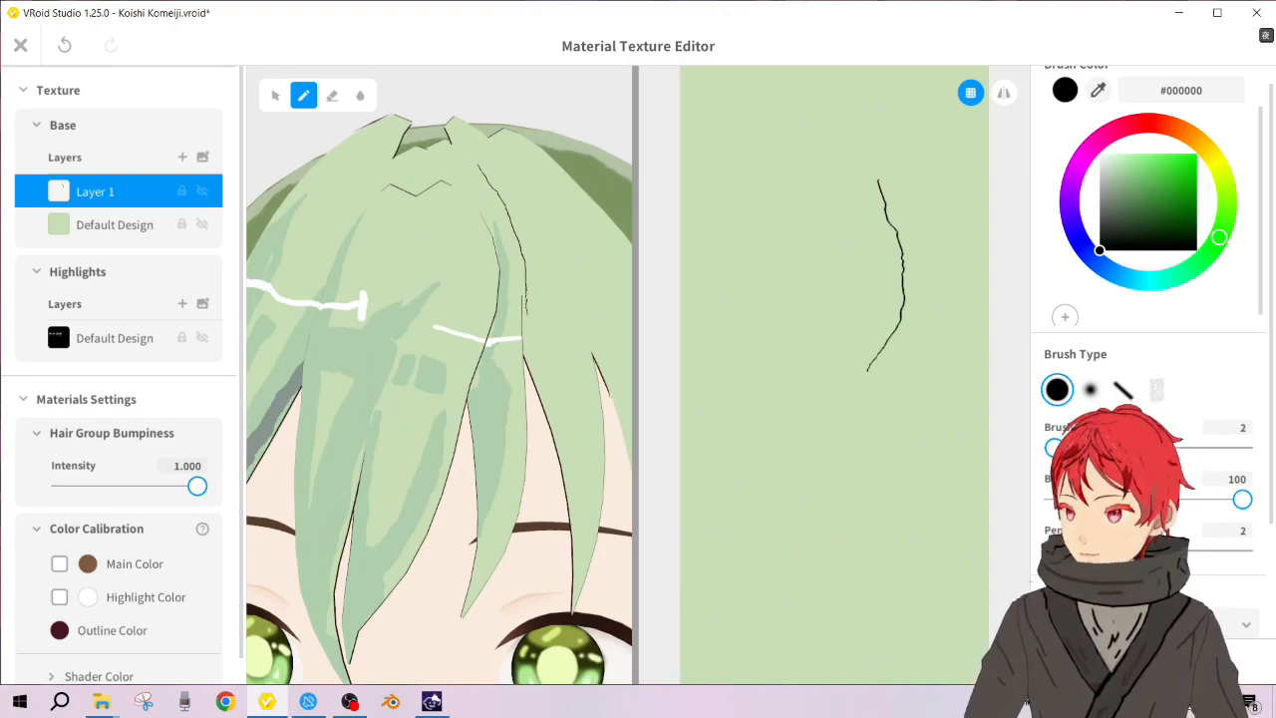
{"action": "key", "text": "ctrl+z"}
{"action": "left_click_drag", "start_coordinate": [874, 335], "coordinate": [857, 375]}
{"action": "key", "text": "ctrl+z"}
{"action": "left_click_drag", "start_coordinate": [888, 323], "coordinate": [868, 356]}
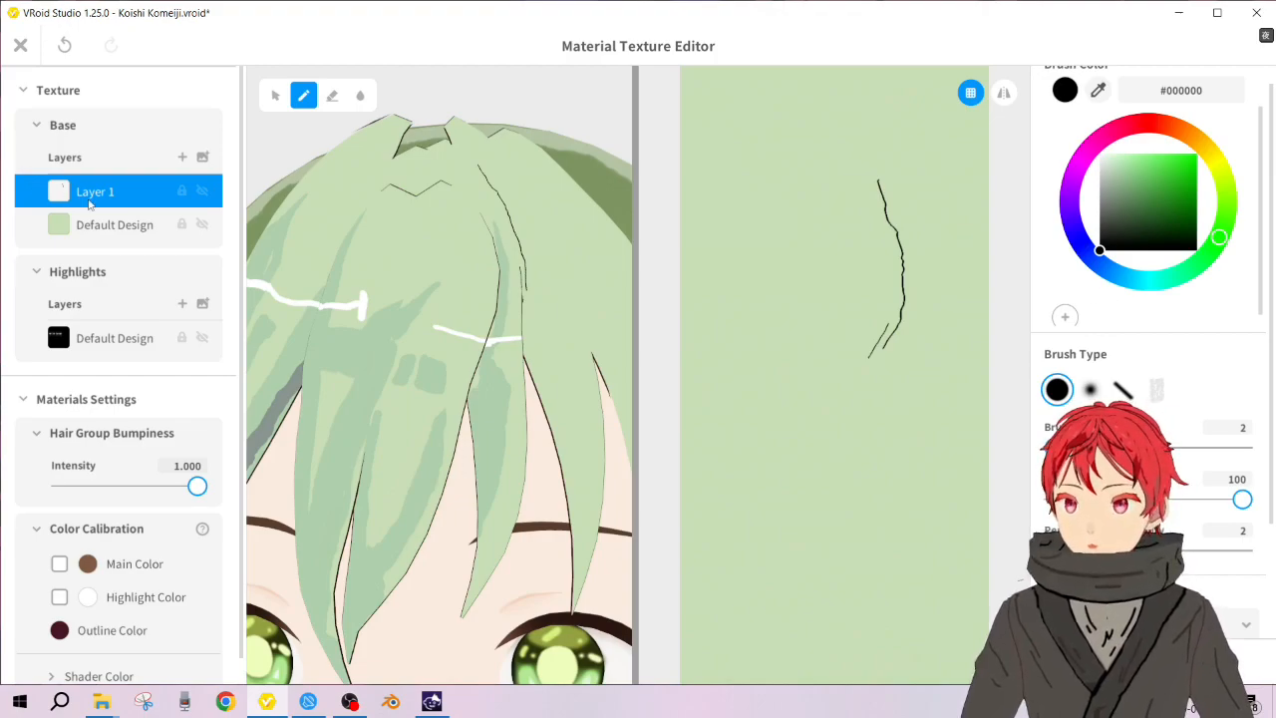
Step: Prepare a new shadow layer beneath the black line layer, with the sampled shadow green #AFCFAD and a brush width of 11
{"action": "left_click", "coordinate": [1096, 92]}
{"action": "left_click", "coordinate": [474, 289]}
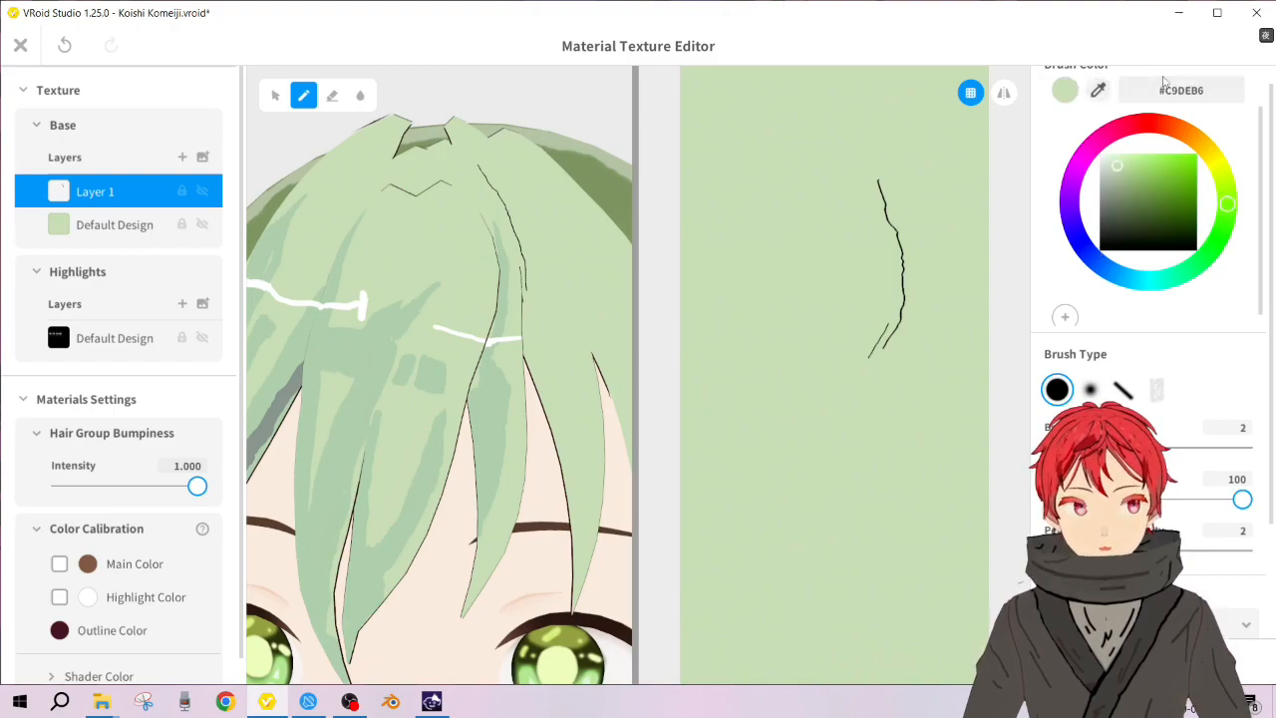
{"action": "left_click", "coordinate": [1097, 91]}
{"action": "left_click", "coordinate": [495, 367]}
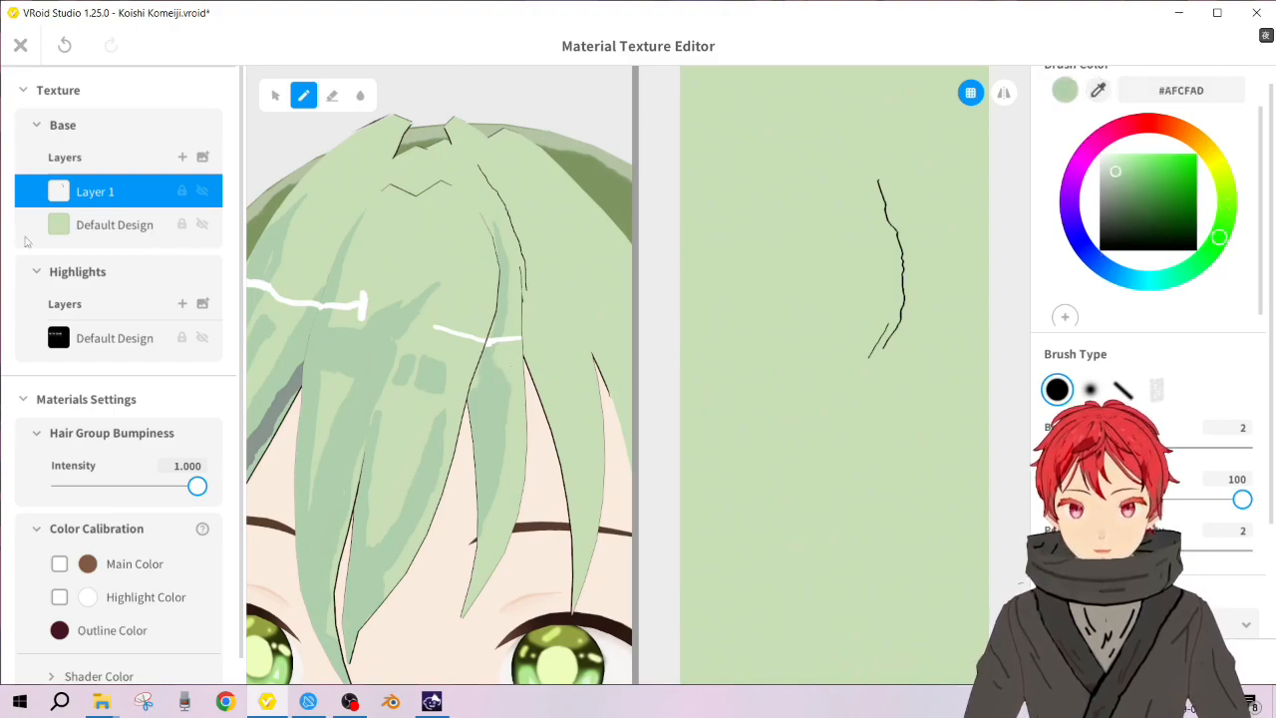
{"action": "left_click", "coordinate": [181, 157]}
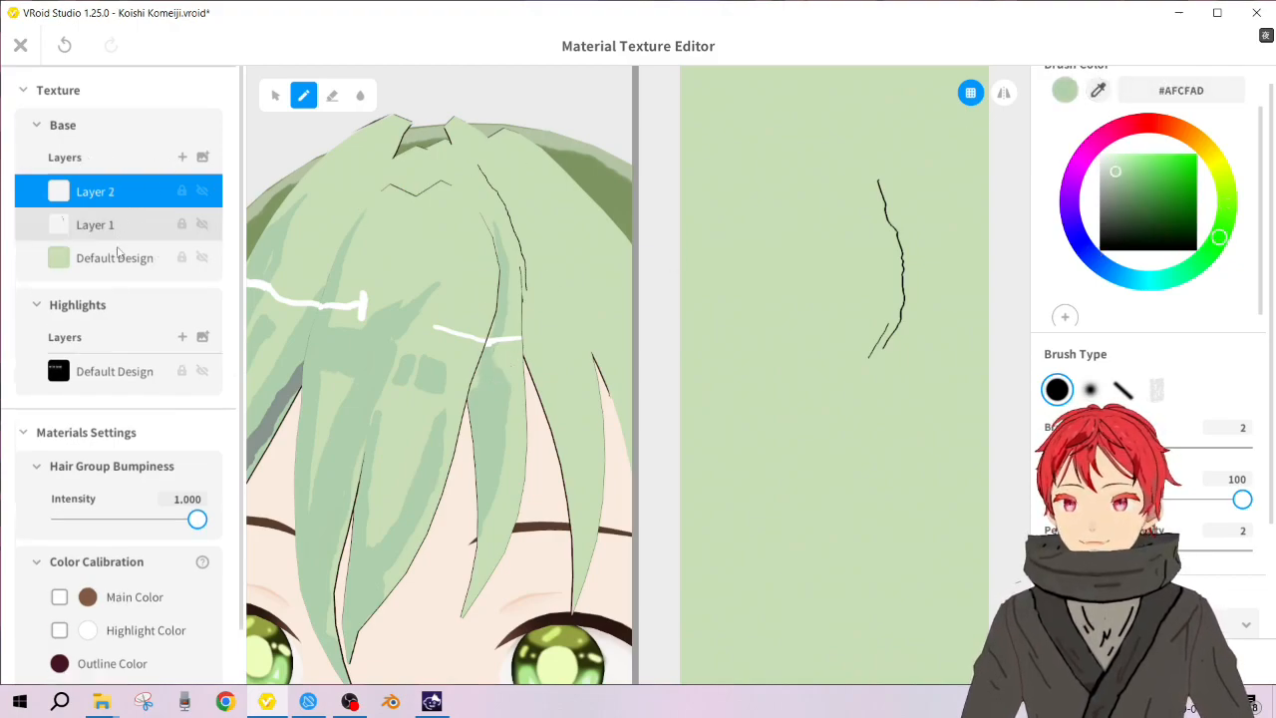
{"action": "right_click", "coordinate": [111, 224]}
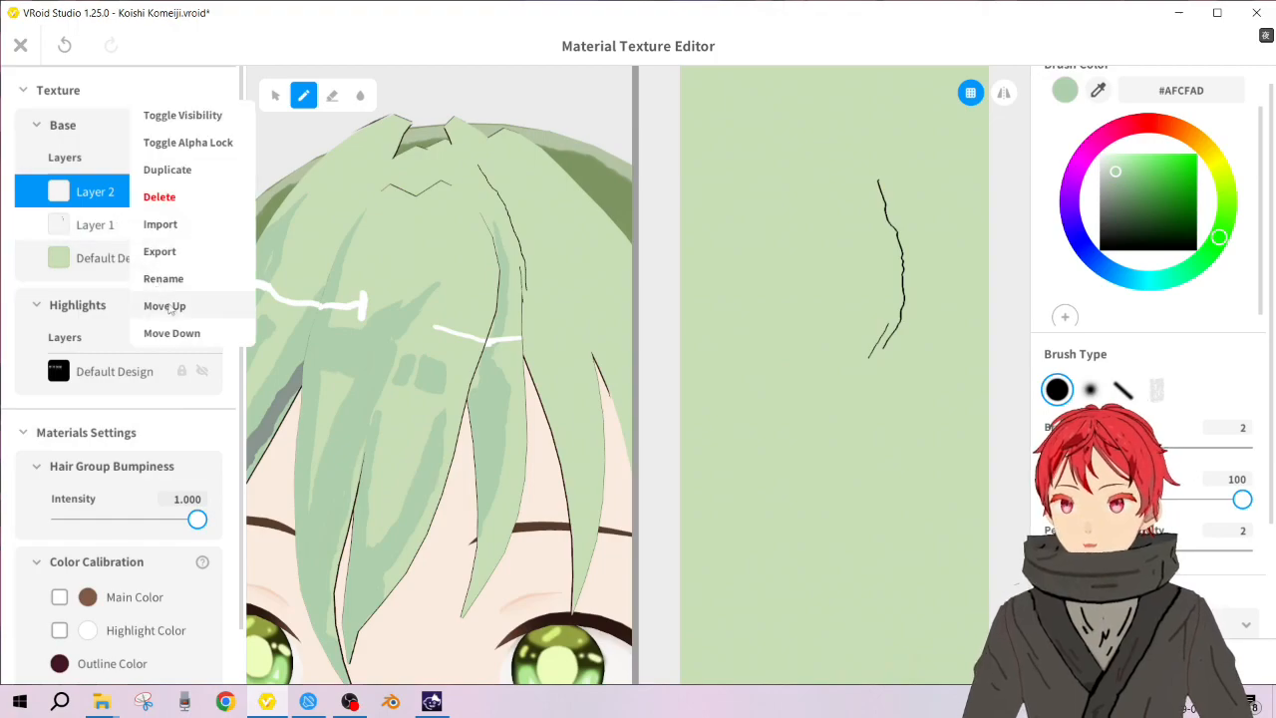
{"action": "left_click", "coordinate": [165, 306]}
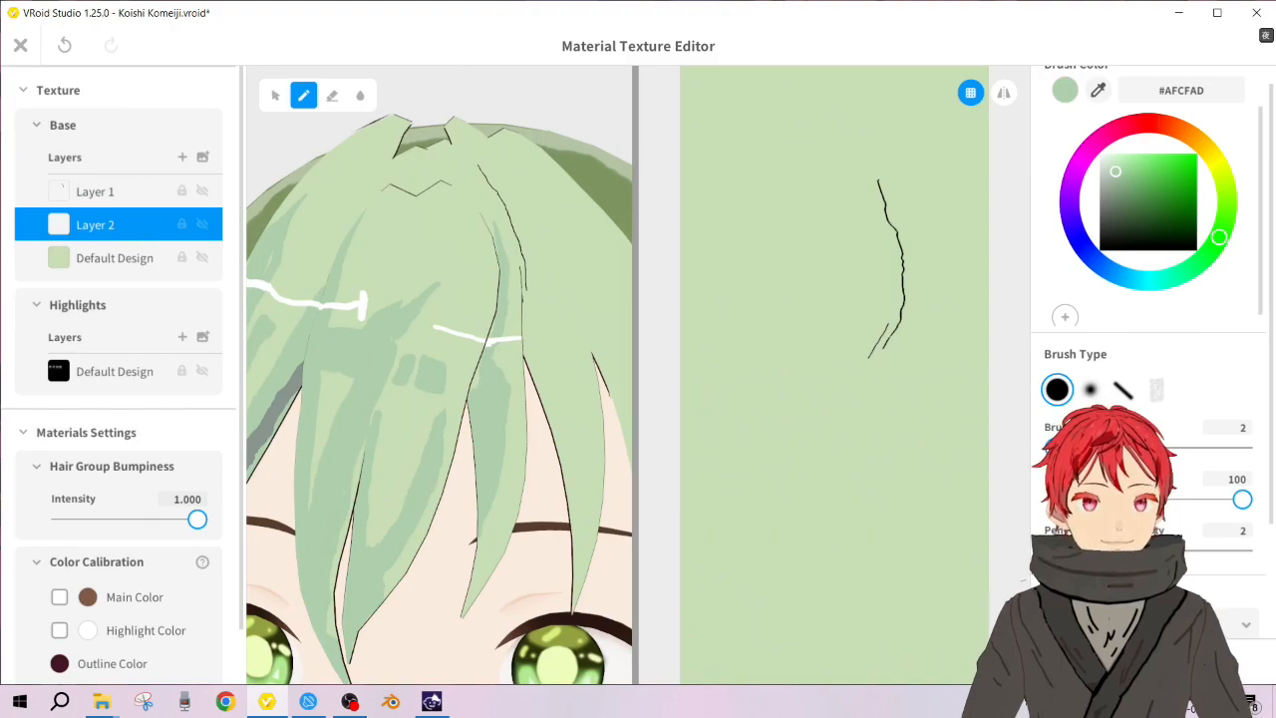
{"action": "mouse_move", "coordinate": [1055, 447]}
{"action": "left_mouse_down"}
{"action": "mouse_move", "coordinate": [1104, 448]}
{"action": "mouse_move", "coordinate": [1059, 447]}
{"action": "left_mouse_up"}
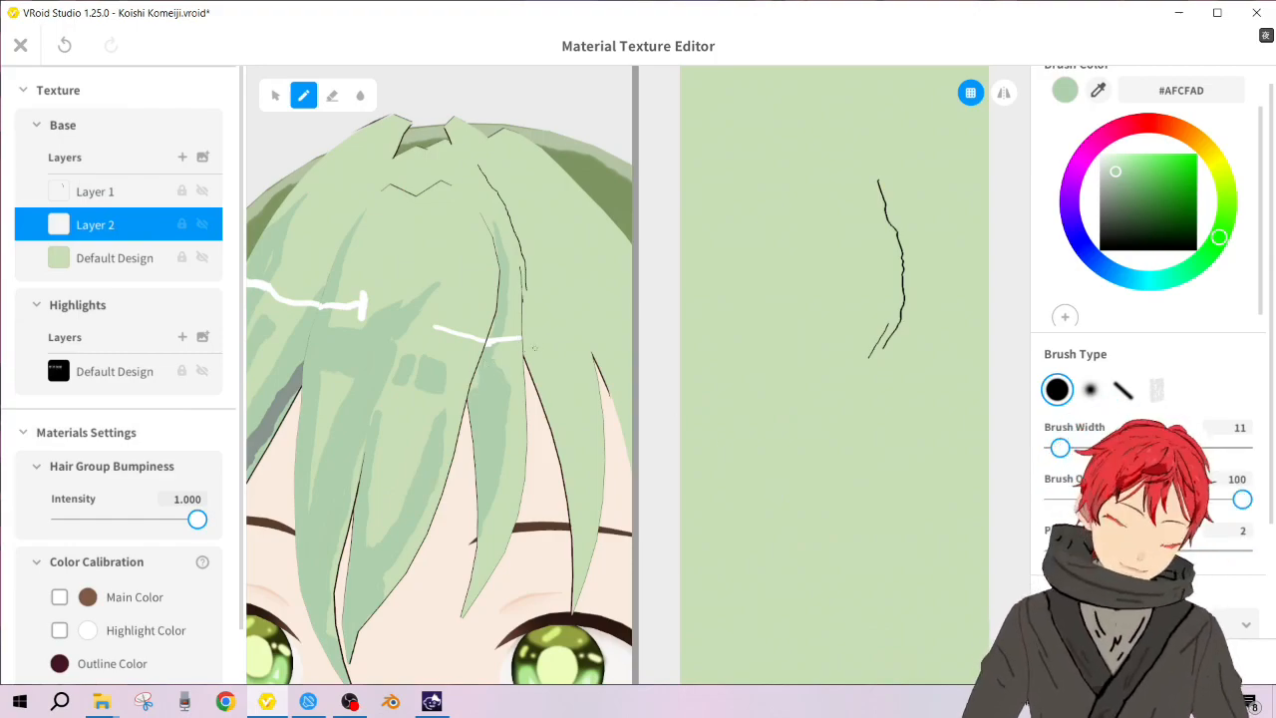
Step: Try outlining Hair 6's shadow from the black line's lower end down the strand, first as a small loop and again as a jagged line
{"action": "mouse_move", "coordinate": [531, 333]}
{"action": "left_mouse_down"}
{"action": "mouse_move", "coordinate": [536, 299]}
{"action": "mouse_move", "coordinate": [526, 347]}
{"action": "left_mouse_up"}
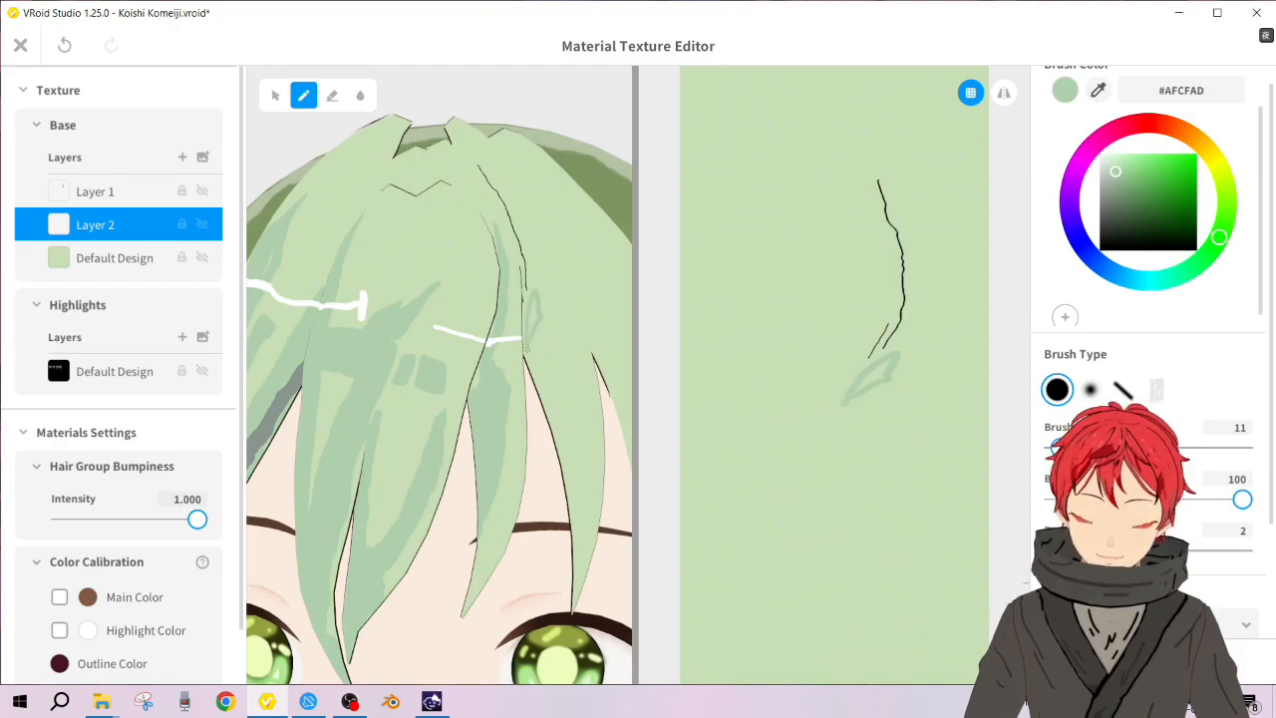
{"action": "key", "text": "ctrl+z"}
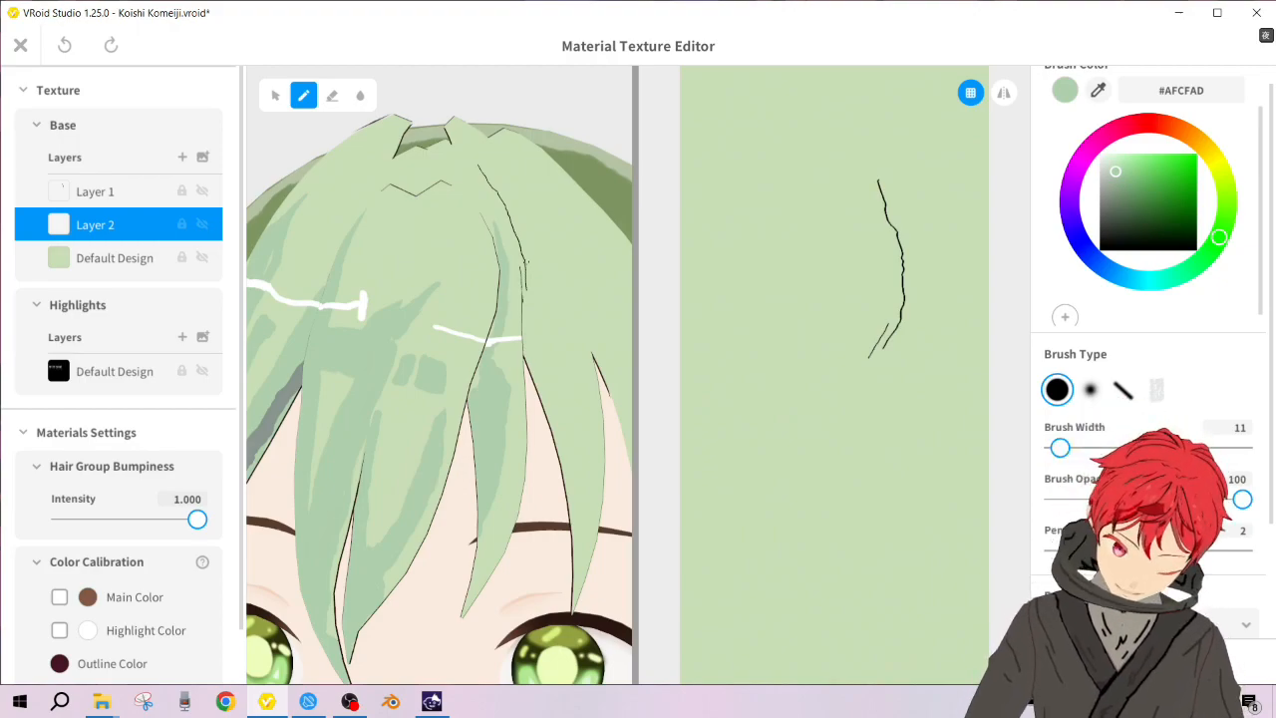
{"action": "left_click_drag", "start_coordinate": [525, 259], "coordinate": [536, 349]}
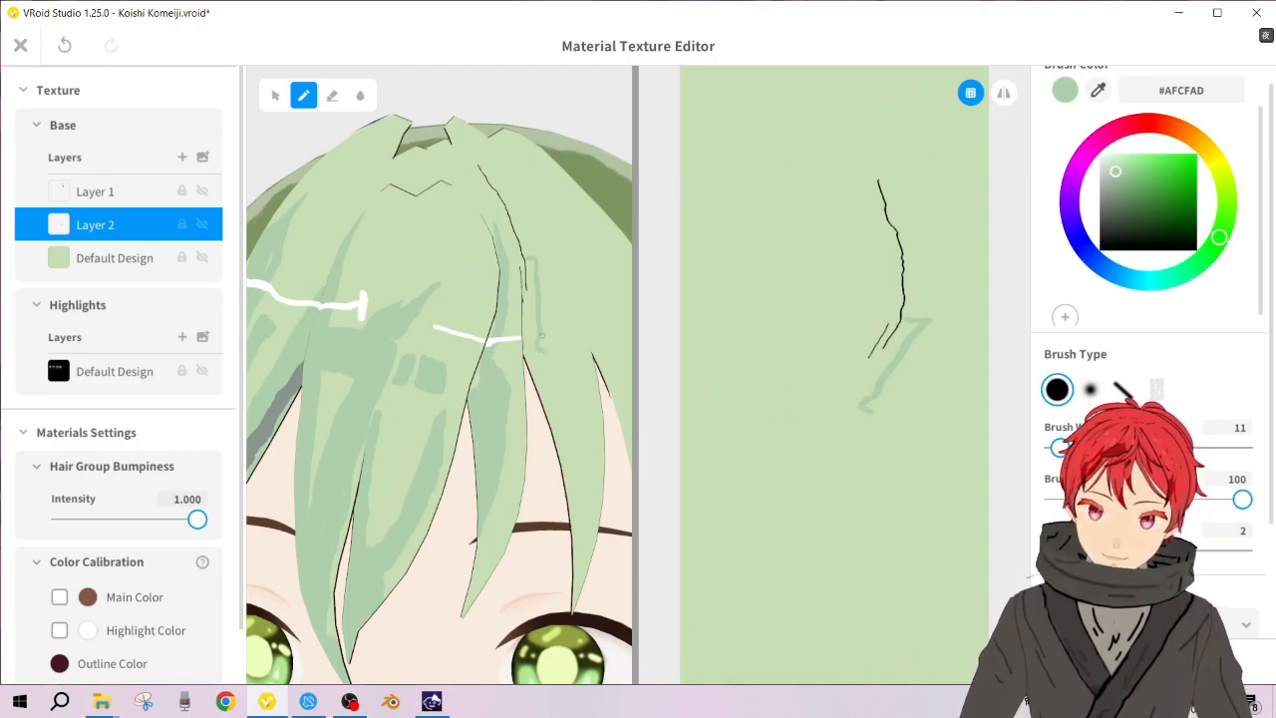
{"action": "mouse_move", "coordinate": [540, 347]}
{"action": "left_mouse_down"}
{"action": "mouse_move", "coordinate": [568, 387]}
{"action": "mouse_move", "coordinate": [570, 458]}
{"action": "left_mouse_up"}
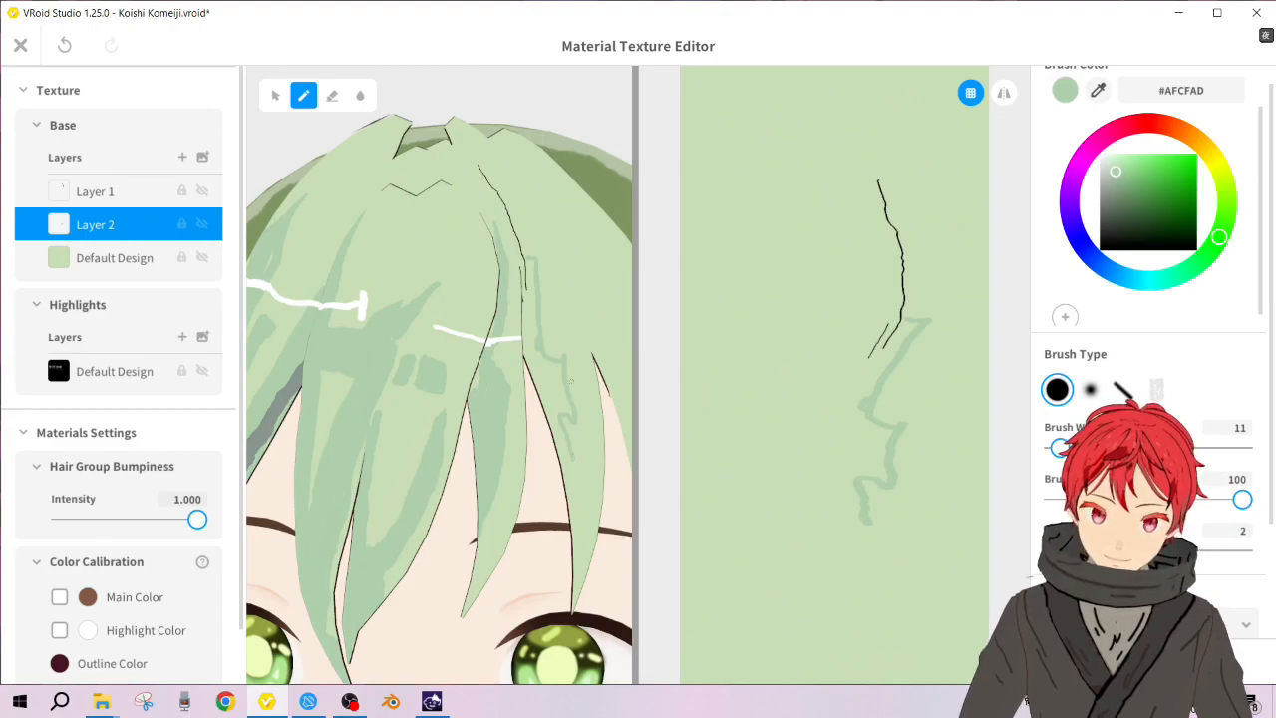
{"action": "key", "text": "ctrl+z"}
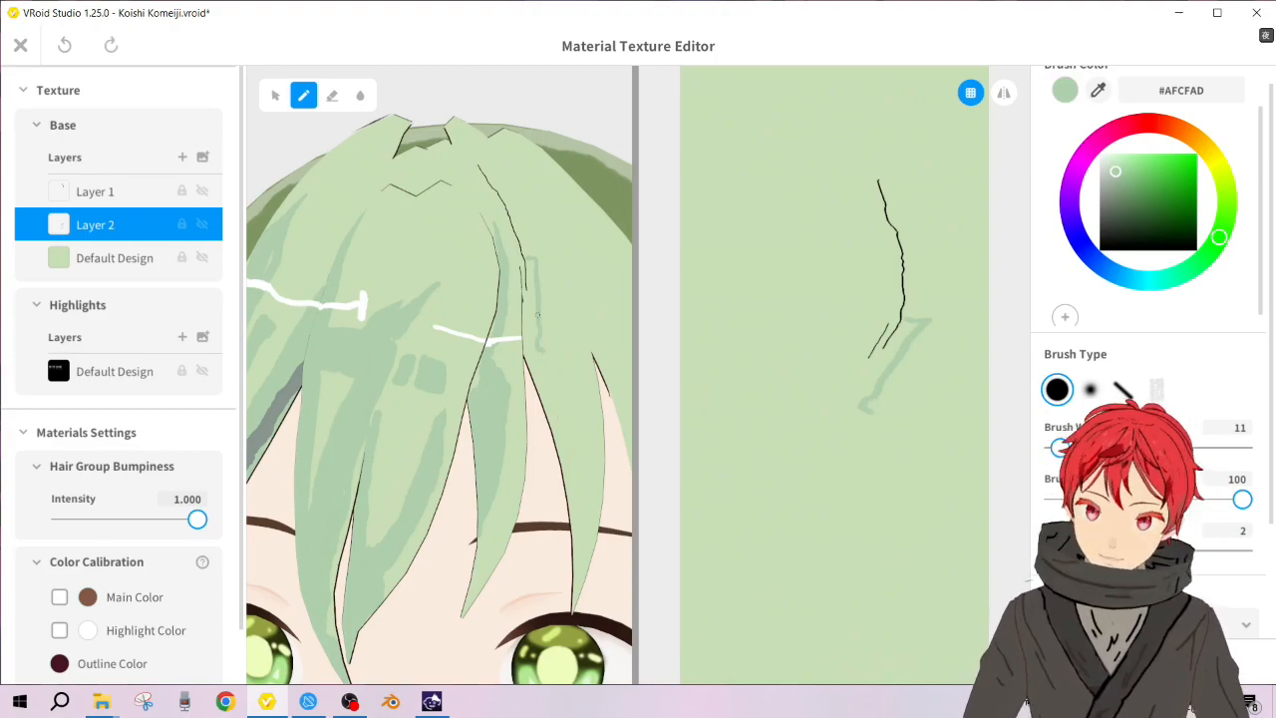
{"action": "key", "text": "ctrl+z"}
Step: Try several short shadow strokes beside the black line's lower end, bending toward the middle of Hair 6
{"action": "left_click_drag", "start_coordinate": [528, 258], "coordinate": [534, 257]}
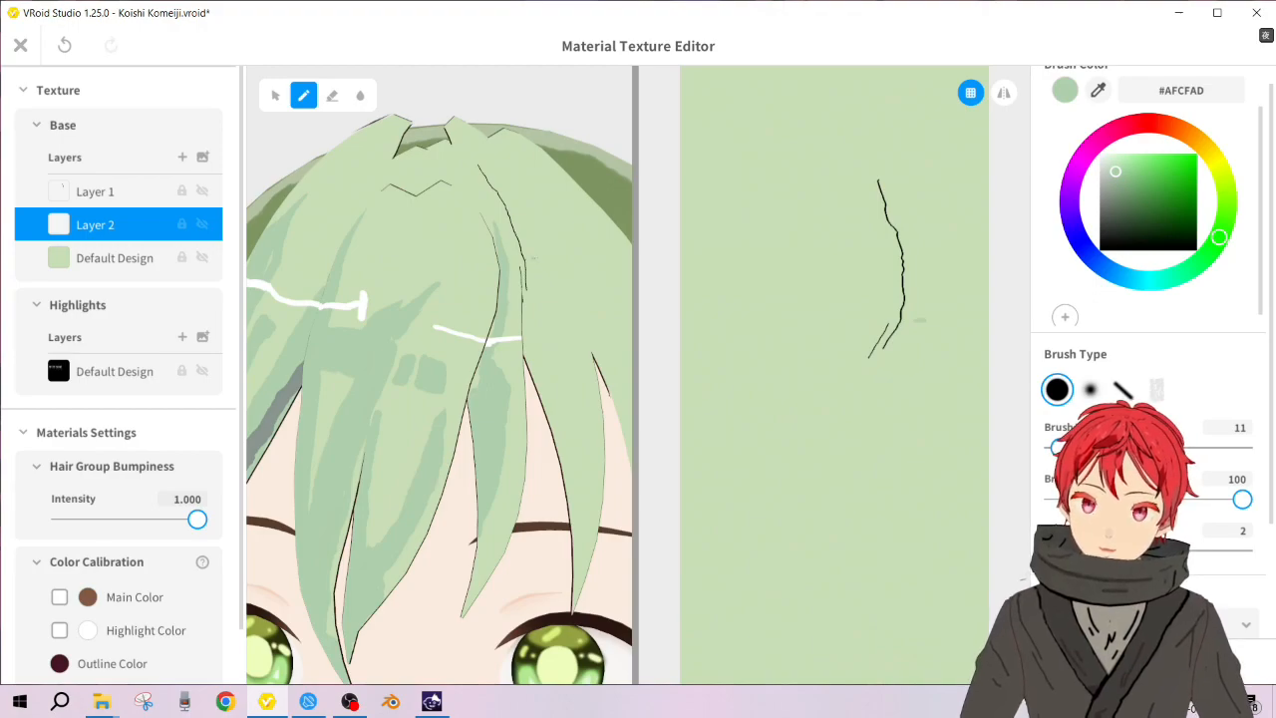
{"action": "key", "text": "ctrl+z"}
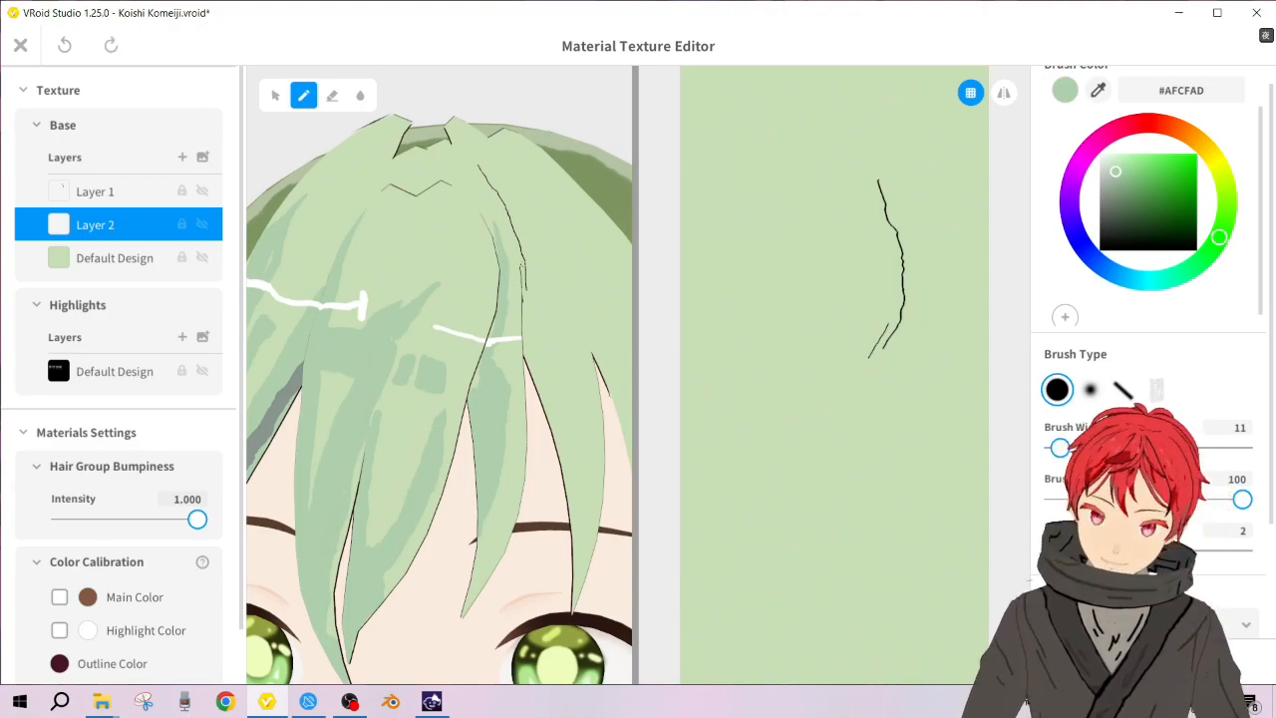
{"action": "left_click_drag", "start_coordinate": [528, 264], "coordinate": [544, 323]}
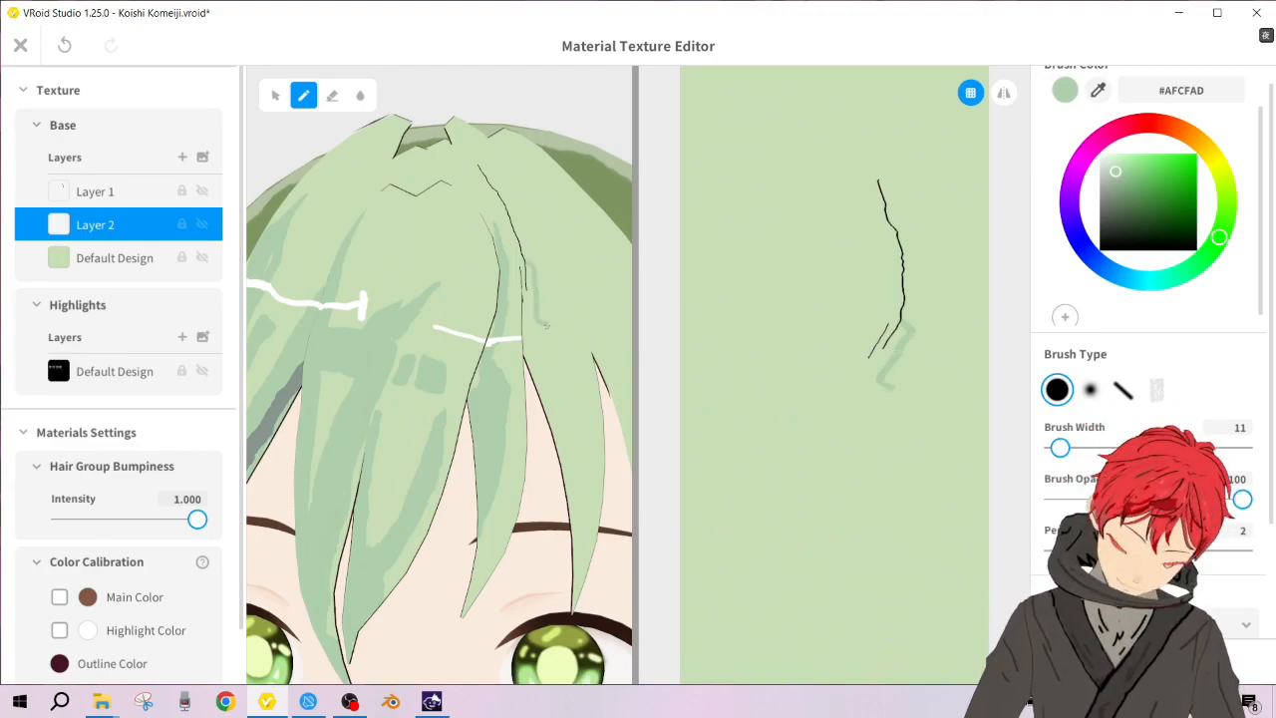
{"action": "key", "text": "ctrl+z"}
{"action": "left_click_drag", "start_coordinate": [528, 263], "coordinate": [554, 319]}
{"action": "key", "text": "ctrl+z"}
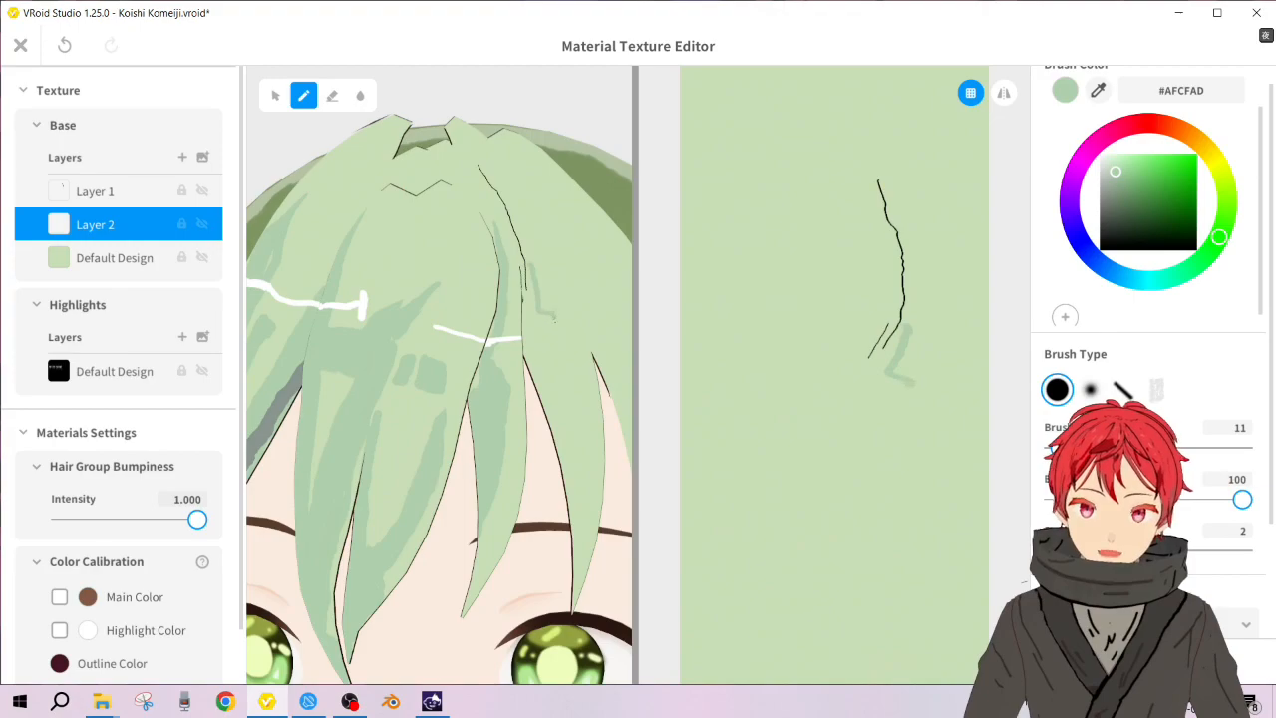
{"action": "key", "text": "ctrl+z"}
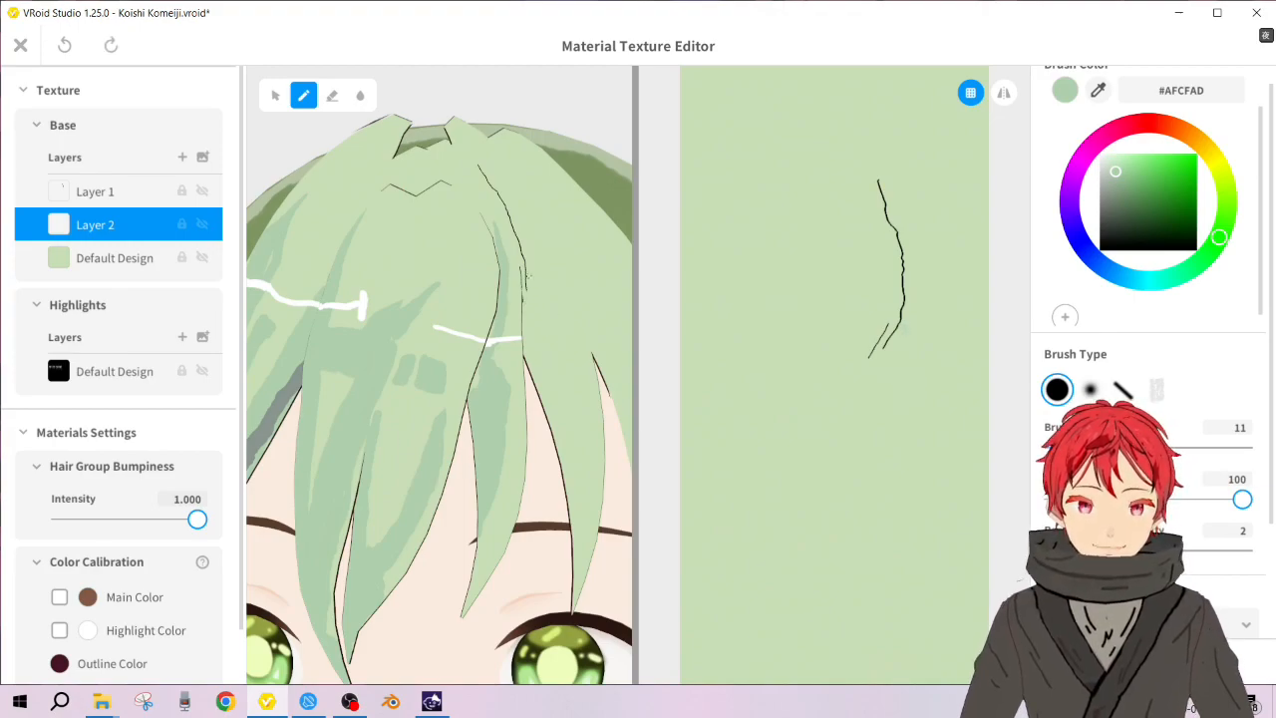
Step: Paint the shadow's stepped #AFCFAD outline on Hair 6, from the black line's lower end down to the strand's tip
{"action": "left_click_drag", "start_coordinate": [520, 261], "coordinate": [539, 321]}
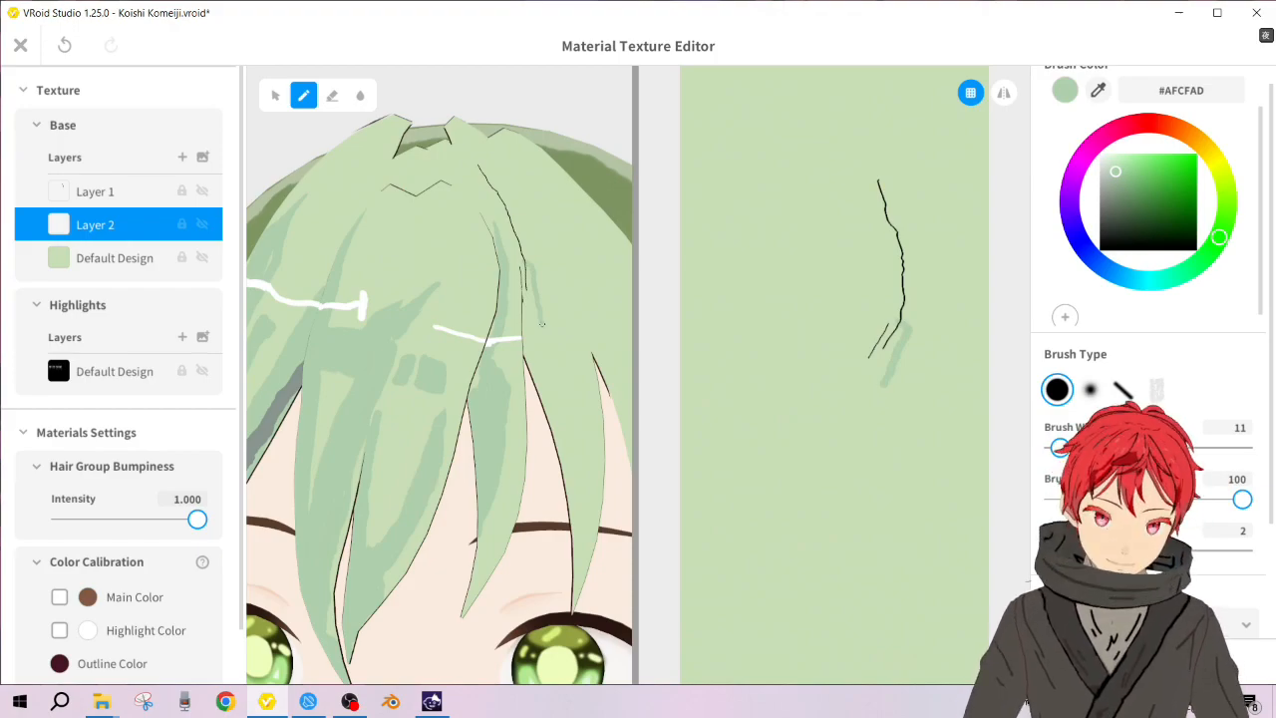
{"action": "left_click_drag", "start_coordinate": [543, 325], "coordinate": [548, 331]}
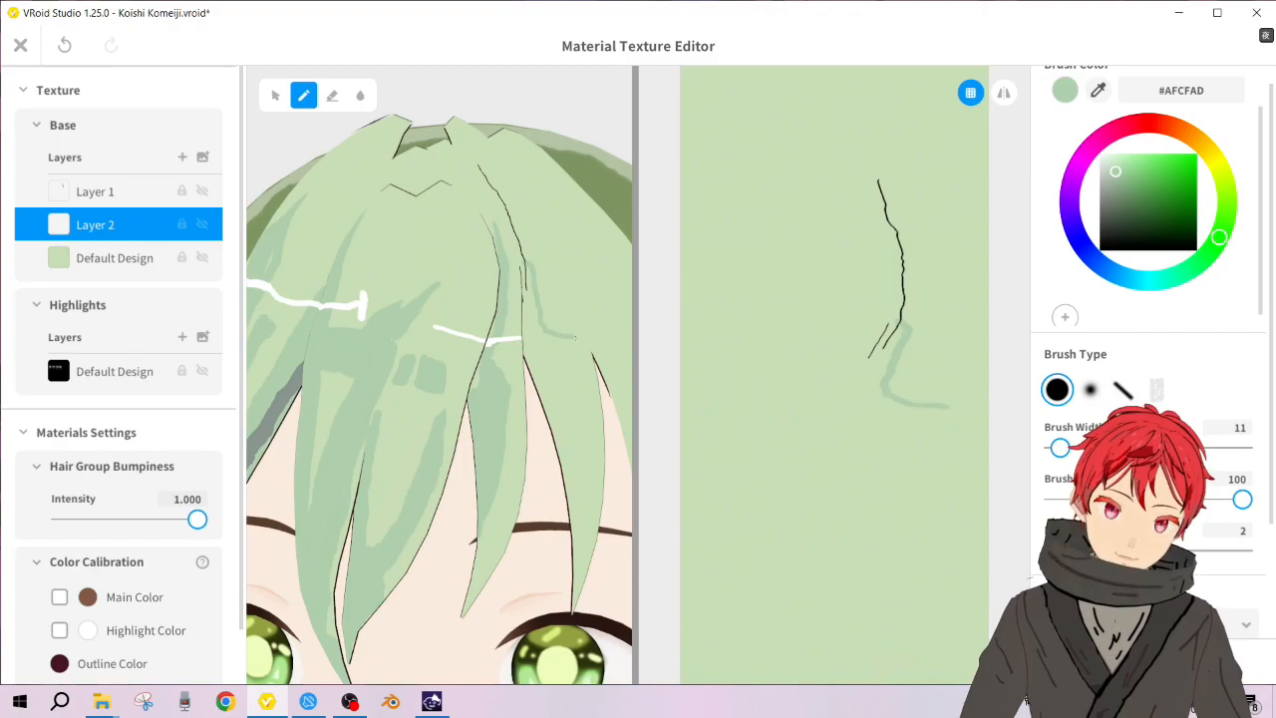
{"action": "left_click_drag", "start_coordinate": [576, 351], "coordinate": [565, 400]}
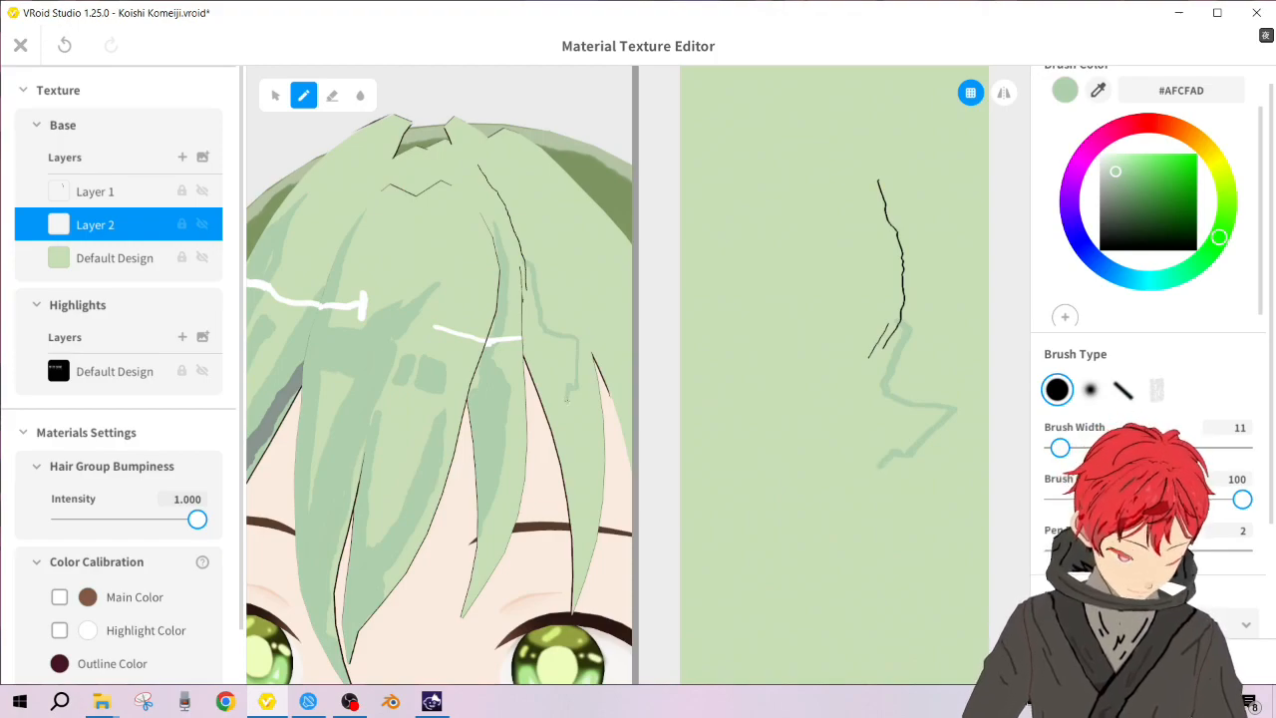
{"action": "mouse_move", "coordinate": [569, 397]}
{"action": "left_mouse_down"}
{"action": "mouse_move", "coordinate": [587, 543]}
{"action": "mouse_move", "coordinate": [575, 616]}
{"action": "left_mouse_up"}
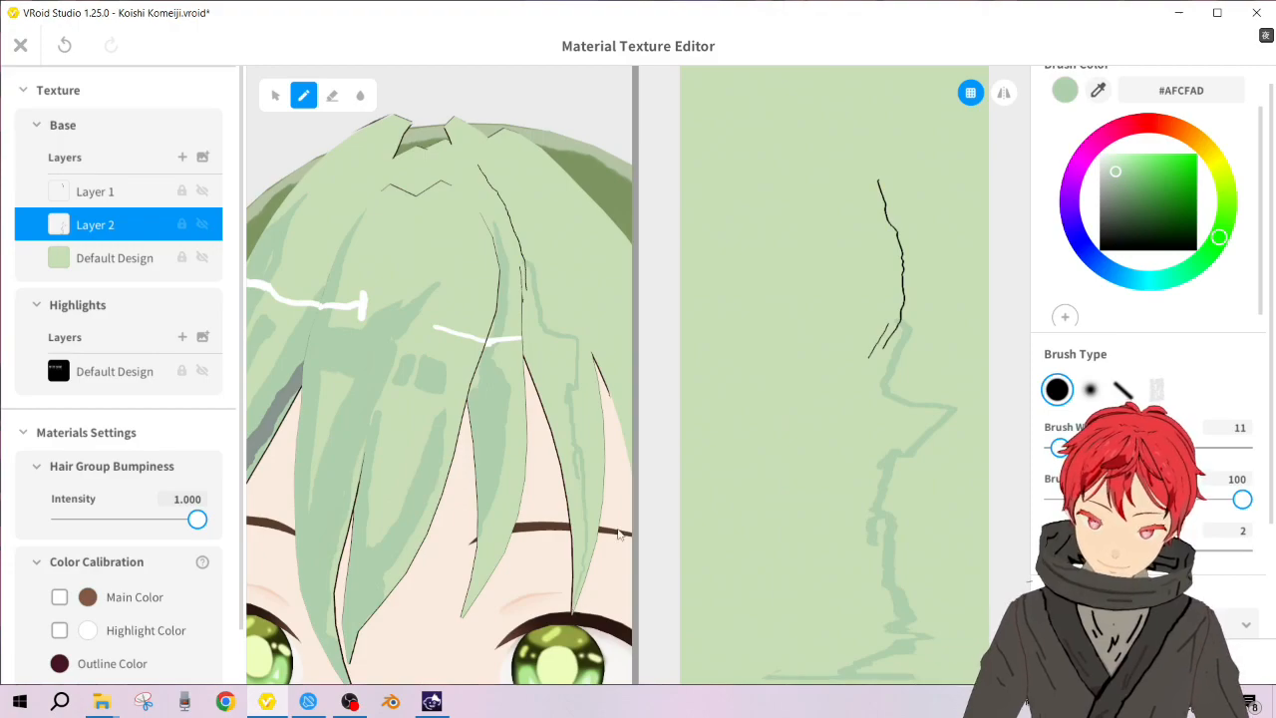
Step: Try filling the upper part of Hair 6's shadow outline with wider strokes, at brush width 91 and again at 34
{"action": "middle_click_drag", "start_coordinate": [609, 661], "coordinate": [585, 512]}
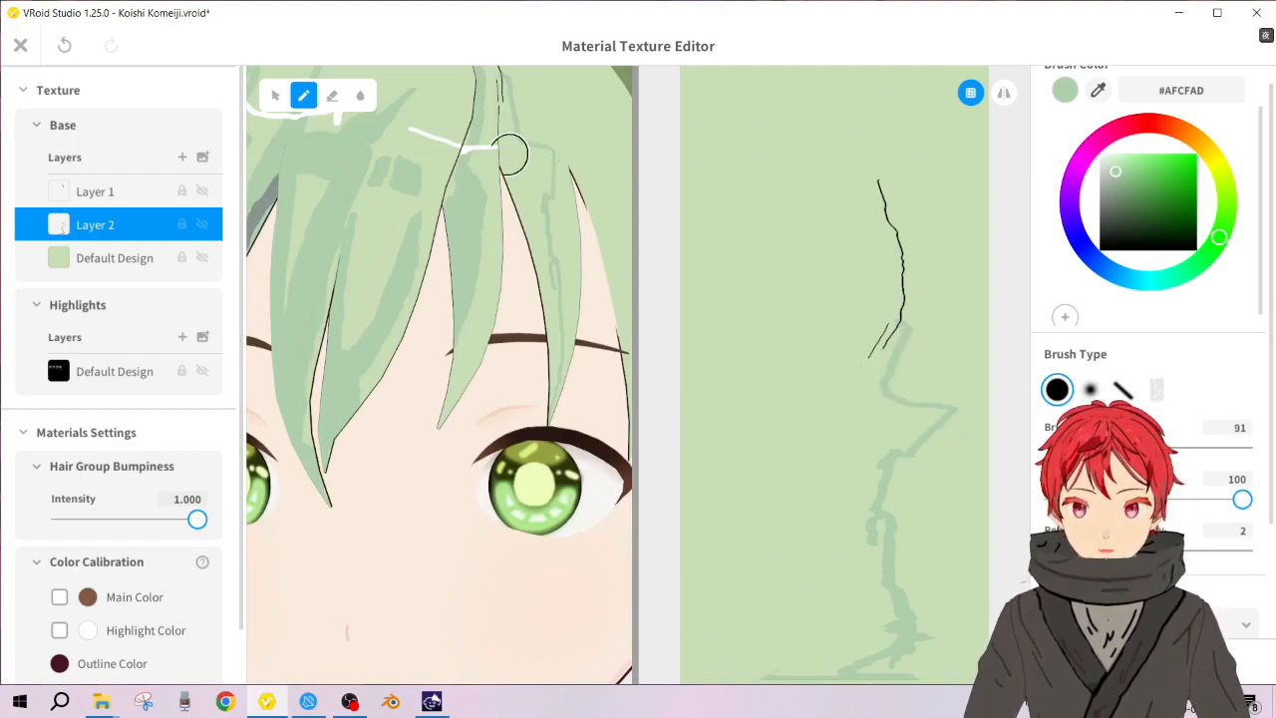
{"action": "left_click", "coordinate": [504, 131]}
{"action": "mouse_move", "coordinate": [504, 130]}
{"action": "left_mouse_down"}
{"action": "mouse_move", "coordinate": [495, 89]}
{"action": "mouse_move", "coordinate": [518, 167]}
{"action": "left_mouse_up"}
{"action": "key", "text": "ctrl+z"}
{"action": "key", "text": "ctrl+z"}
{"action": "key", "text": "bracketleft"}
{"action": "key", "text": "bracketleft"}
{"action": "key", "text": "bracketleft"}
{"action": "mouse_move", "coordinate": [503, 88]}
{"action": "left_mouse_down"}
{"action": "mouse_move", "coordinate": [509, 169]}
{"action": "mouse_move", "coordinate": [511, 152]}
{"action": "mouse_move", "coordinate": [525, 171]}
{"action": "left_mouse_up"}
{"action": "key", "text": "ctrl+z"}
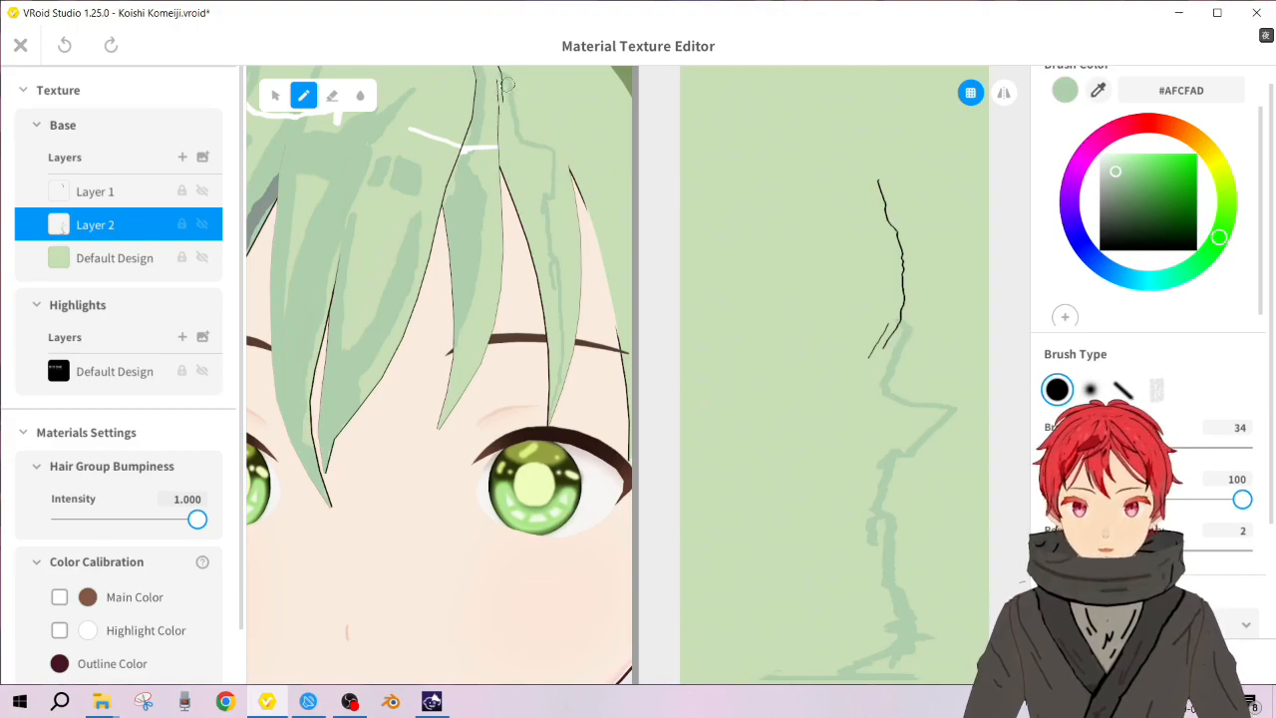
Step: Fill the Hair 6 strand's shadow area on Layer 2 with #AFCFAD, using a brush width of 34
{"action": "mouse_move", "coordinate": [504, 81]}
{"action": "left_mouse_down"}
{"action": "mouse_move", "coordinate": [507, 174]}
{"action": "mouse_move", "coordinate": [513, 140]}
{"action": "mouse_move", "coordinate": [546, 295]}
{"action": "left_mouse_up"}
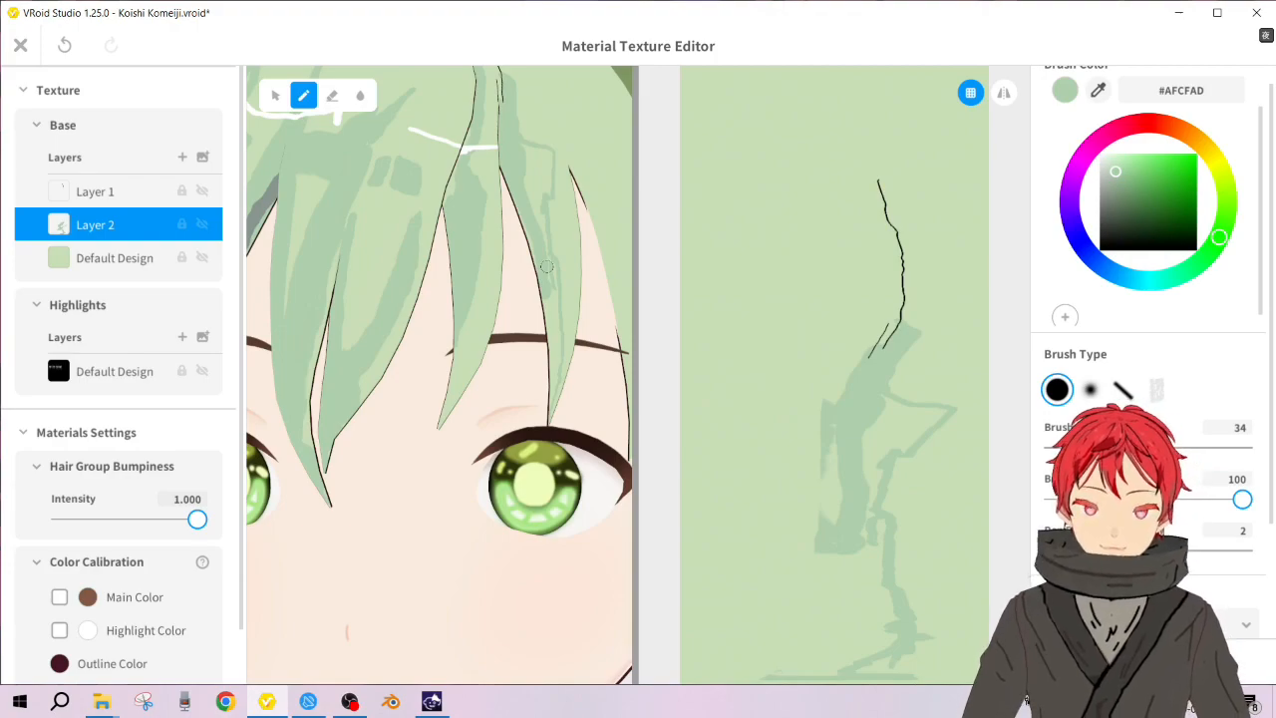
{"action": "mouse_move", "coordinate": [550, 278]}
{"action": "left_mouse_down"}
{"action": "mouse_move", "coordinate": [550, 422]}
{"action": "mouse_move", "coordinate": [556, 274]}
{"action": "left_mouse_up"}
{"action": "mouse_move", "coordinate": [554, 336]}
{"action": "left_mouse_down"}
{"action": "mouse_move", "coordinate": [557, 359]}
{"action": "mouse_move", "coordinate": [526, 222]}
{"action": "mouse_move", "coordinate": [546, 261]}
{"action": "mouse_move", "coordinate": [542, 215]}
{"action": "mouse_move", "coordinate": [524, 182]}
{"action": "mouse_move", "coordinate": [521, 207]}
{"action": "mouse_move", "coordinate": [517, 184]}
{"action": "mouse_move", "coordinate": [533, 150]}
{"action": "mouse_move", "coordinate": [542, 177]}
{"action": "mouse_move", "coordinate": [549, 155]}
{"action": "mouse_move", "coordinate": [547, 194]}
{"action": "mouse_move", "coordinate": [552, 166]}
{"action": "mouse_move", "coordinate": [547, 227]}
{"action": "left_mouse_up"}
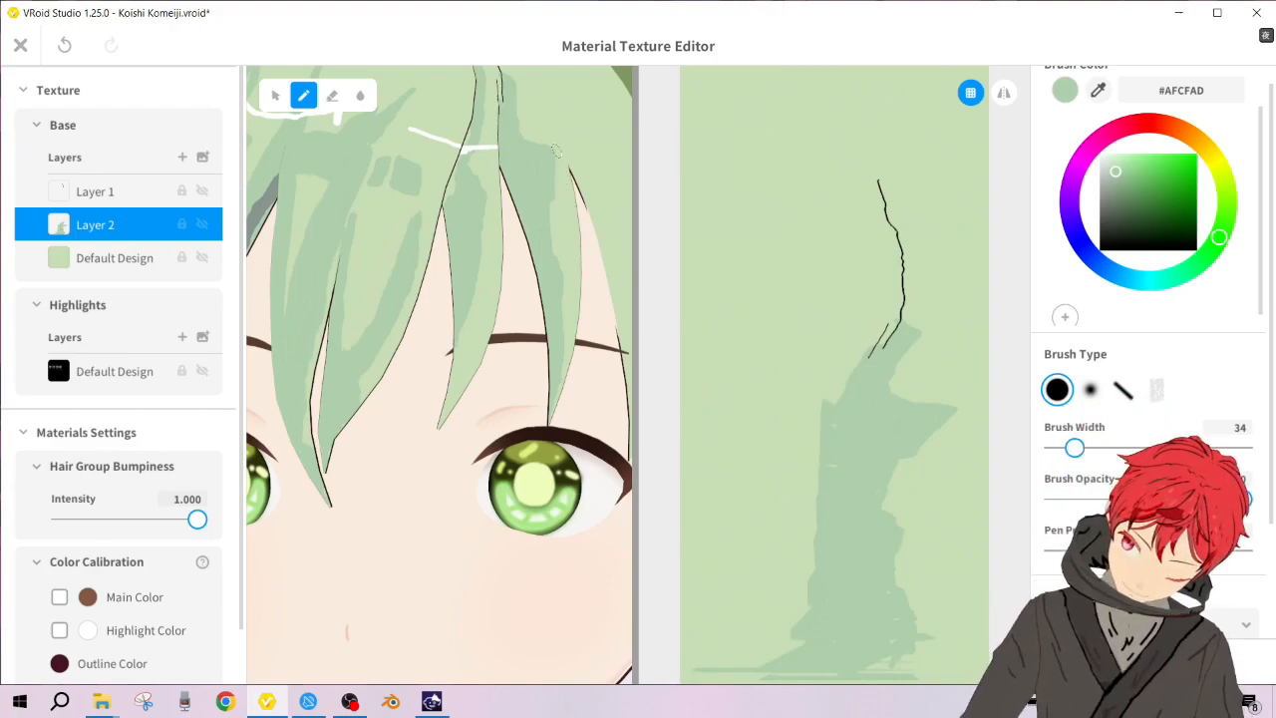
Step: Draw a thin black line on Layer 1 continuing the Hair 6 strand's outer edge upward, using a brush width of 2
{"action": "right_click_drag", "start_coordinate": [516, 290], "coordinate": [500, 304]}
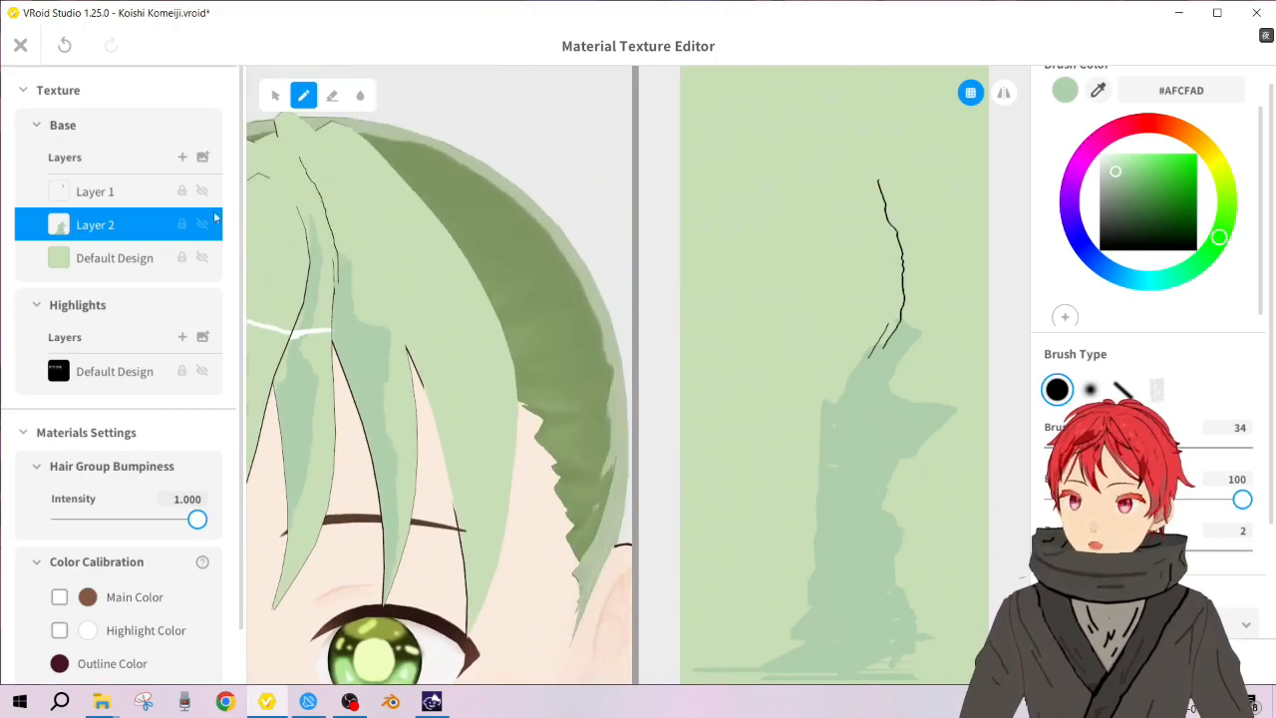
{"action": "left_click", "coordinate": [95, 191]}
{"action": "left_click_drag", "start_coordinate": [1120, 203], "coordinate": [968, 408]}
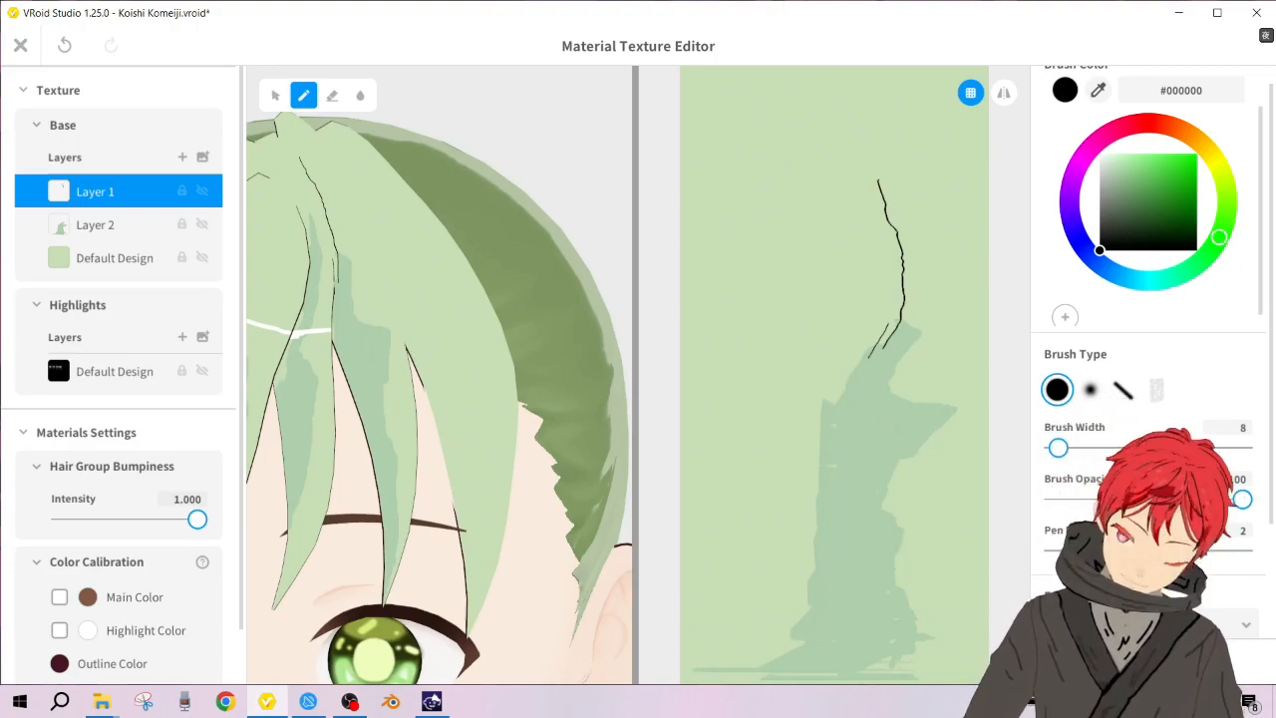
{"action": "left_click_drag", "start_coordinate": [983, 417], "coordinate": [943, 339]}
{"action": "key", "text": "ctrl+z"}
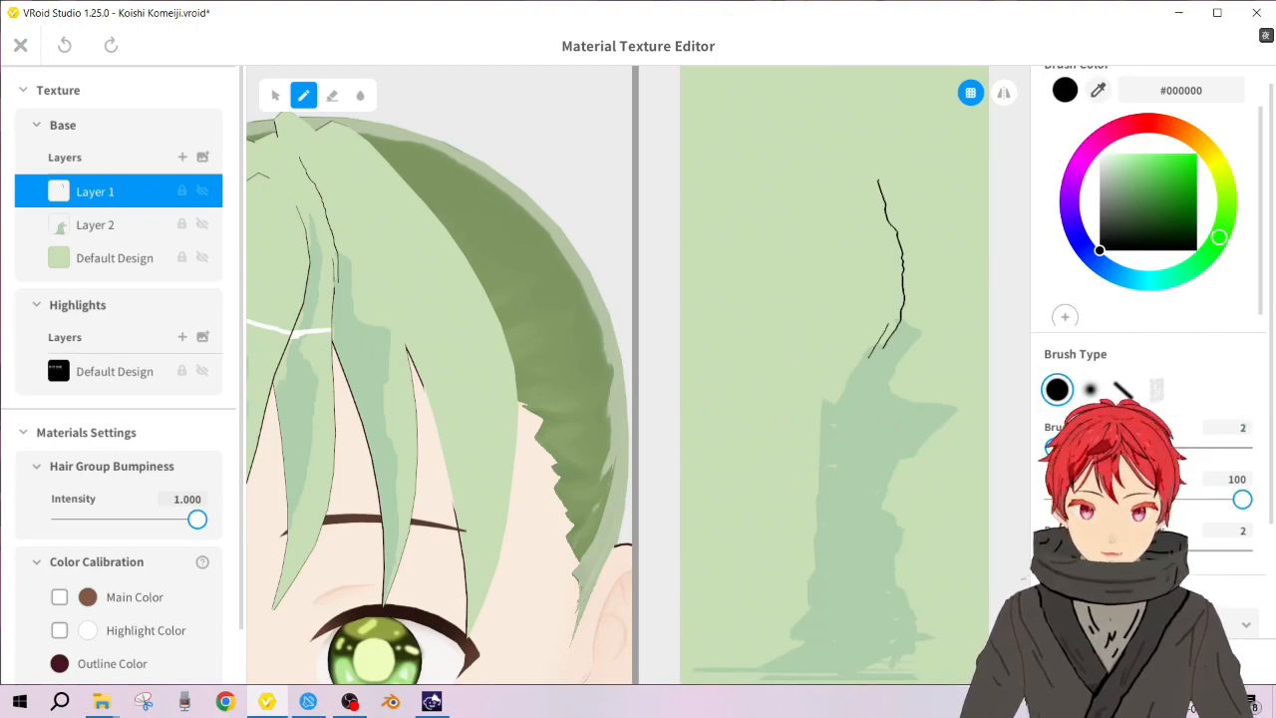
{"action": "left_click_drag", "start_coordinate": [406, 345], "coordinate": [372, 254]}
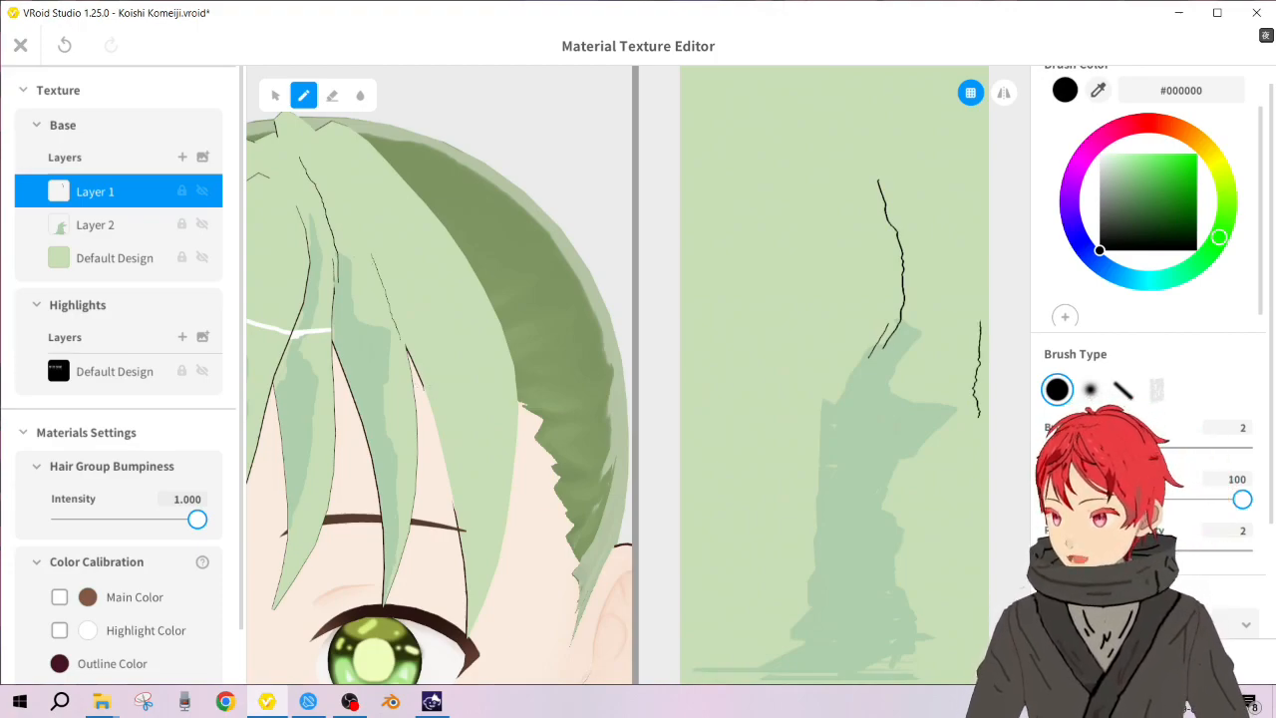
Step: Rework the upper end of the strand's black outer line, extending it with a short slanted stroke toward the parting
{"action": "key", "text": "ctrl+z"}
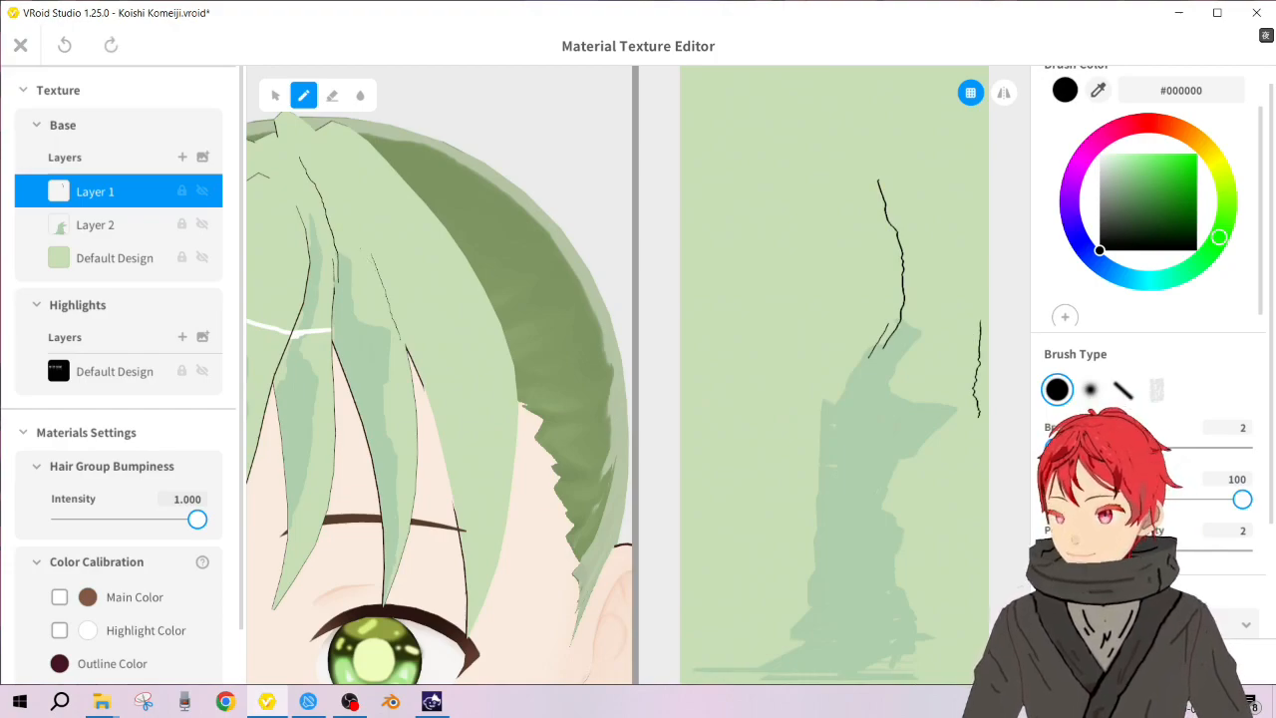
{"action": "key", "text": "ctrl+y"}
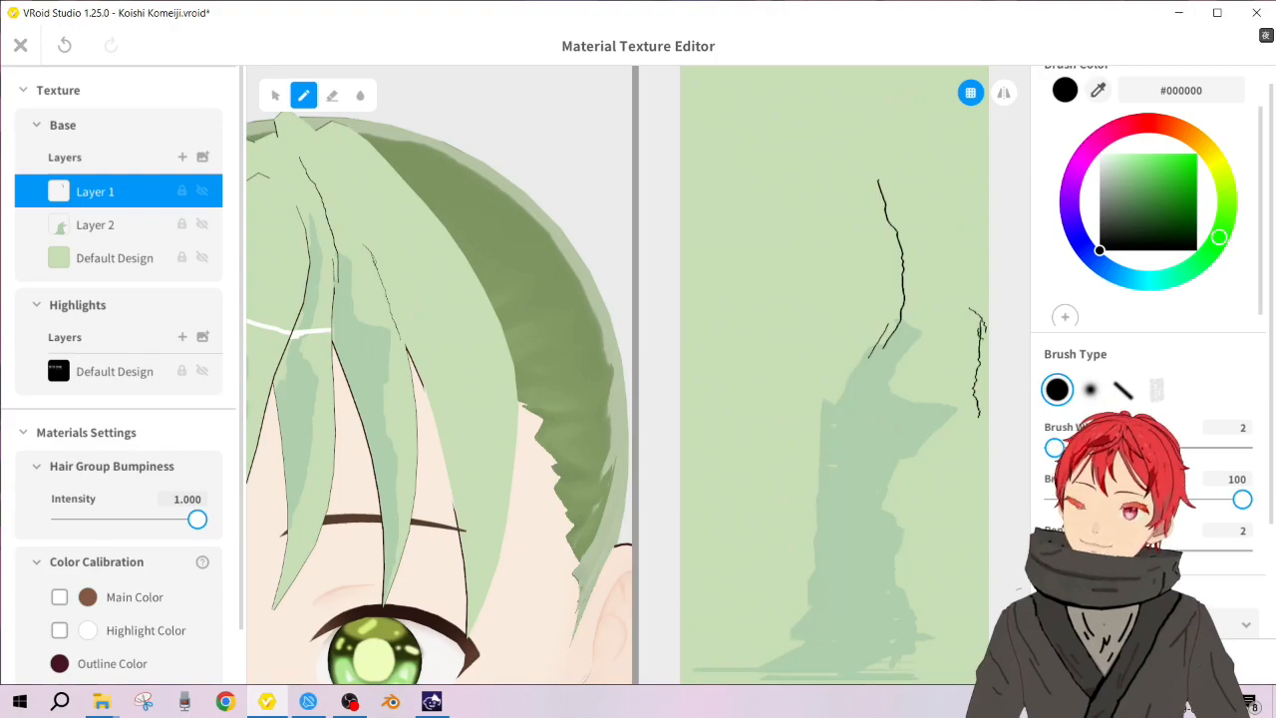
{"action": "key", "text": "ctrl+z"}
{"action": "key", "text": "ctrl+z"}
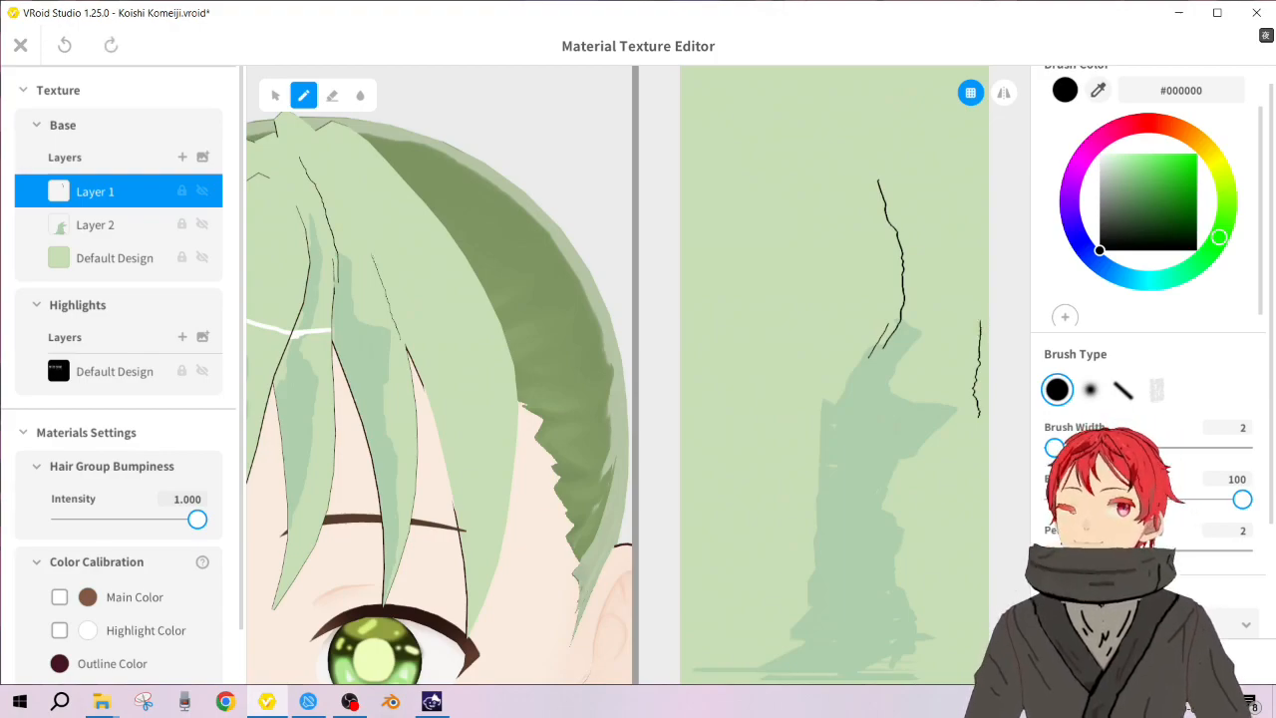
{"action": "left_click_drag", "start_coordinate": [375, 252], "coordinate": [380, 260]}
{"action": "key", "text": "ctrl+z"}
{"action": "key", "text": "ctrl+y"}
Step: Examine the painted fringe from several angles and distances, comparing it with the reference character's hair
{"action": "scroll", "coordinate": [402, 404], "scroll_direction": "down", "scroll_amount": 3}
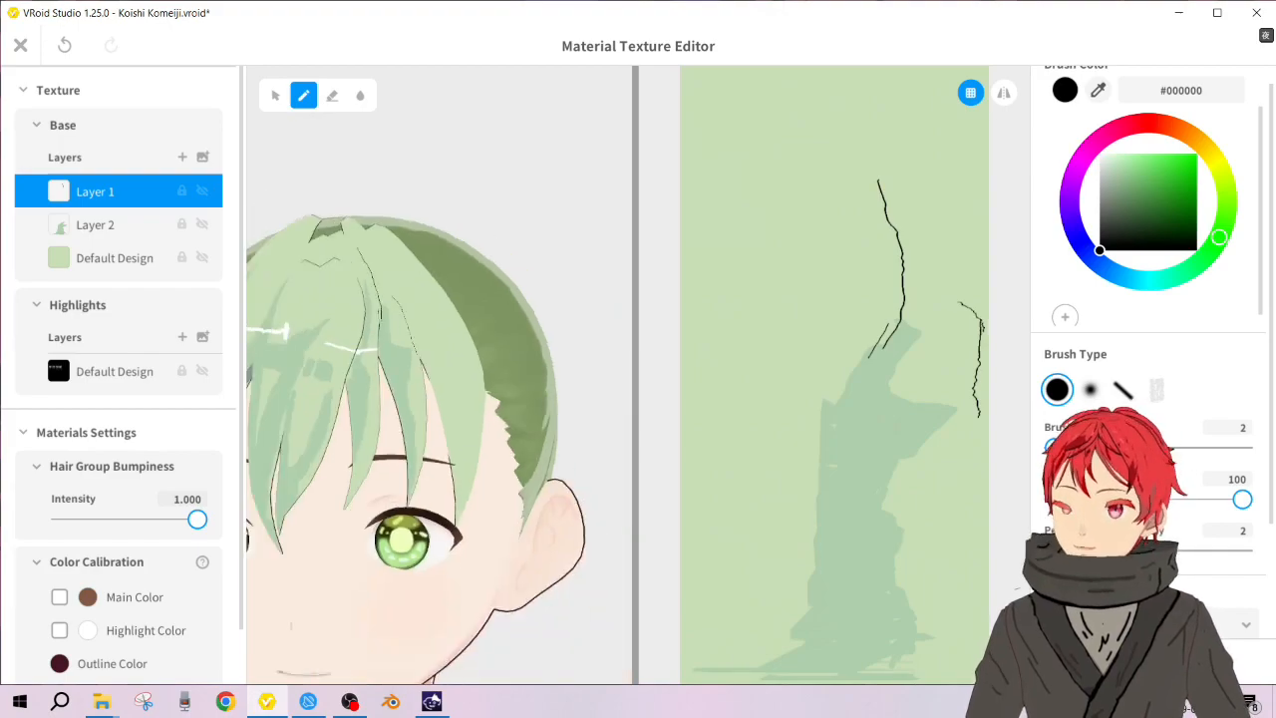
{"action": "scroll", "coordinate": [403, 404], "scroll_direction": "down", "scroll_amount": 3}
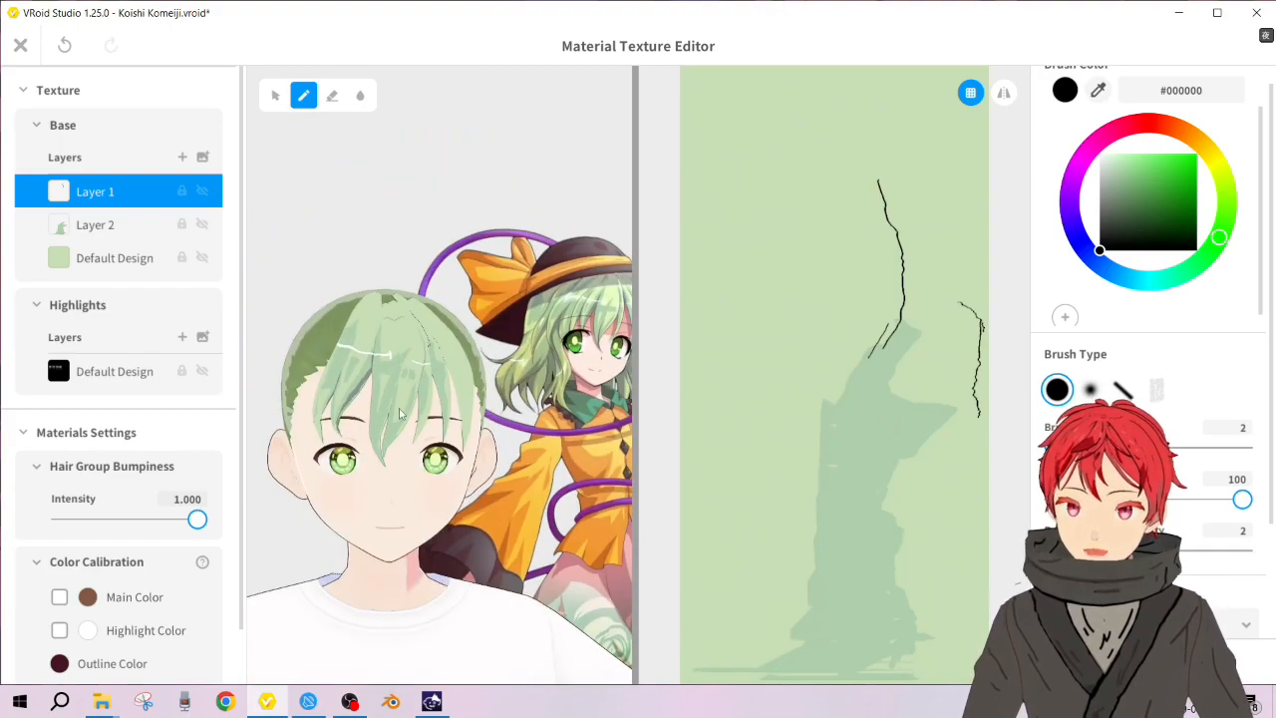
{"action": "right_click_drag", "start_coordinate": [402, 415], "coordinate": [377, 455]}
{"action": "scroll", "coordinate": [421, 314], "scroll_direction": "up", "scroll_amount": 4}
{"action": "scroll", "coordinate": [421, 314], "scroll_direction": "up", "scroll_amount": 2}
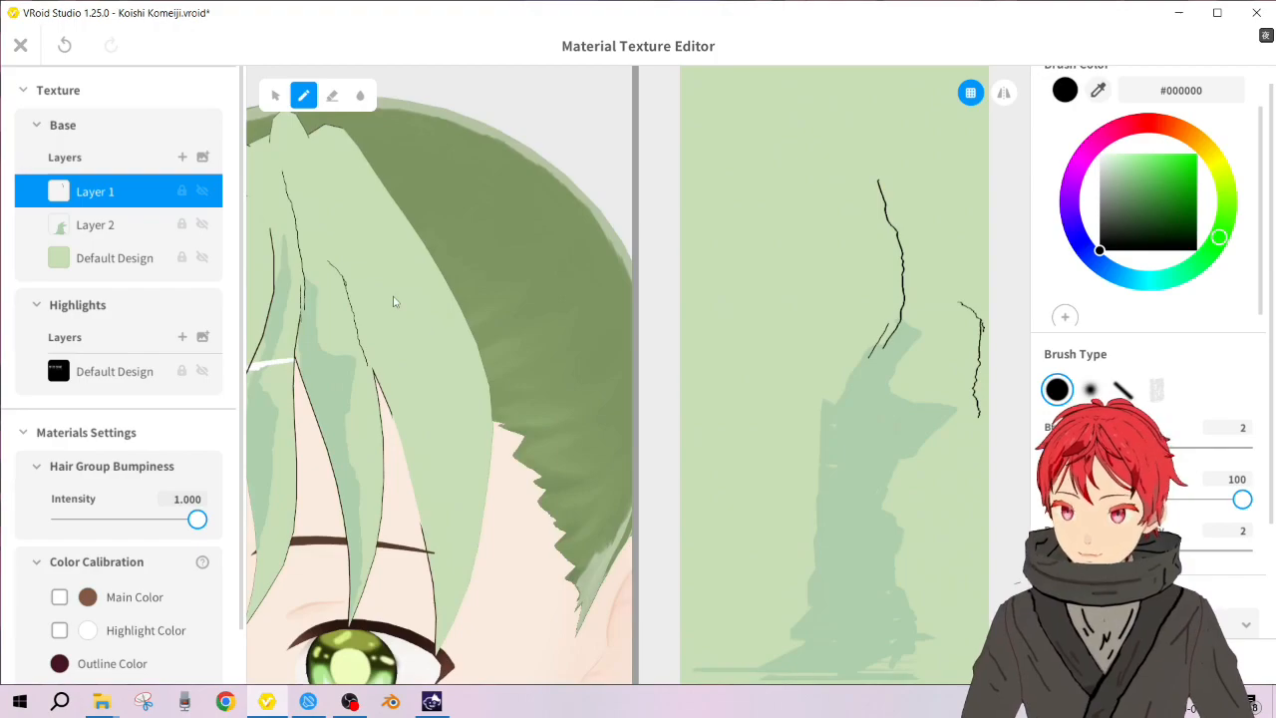
{"action": "scroll", "coordinate": [416, 343], "scroll_direction": "down", "scroll_amount": 5}
{"action": "scroll", "coordinate": [344, 346], "scroll_direction": "up", "scroll_amount": 4}
{"action": "scroll", "coordinate": [344, 346], "scroll_direction": "down", "scroll_amount": 1}
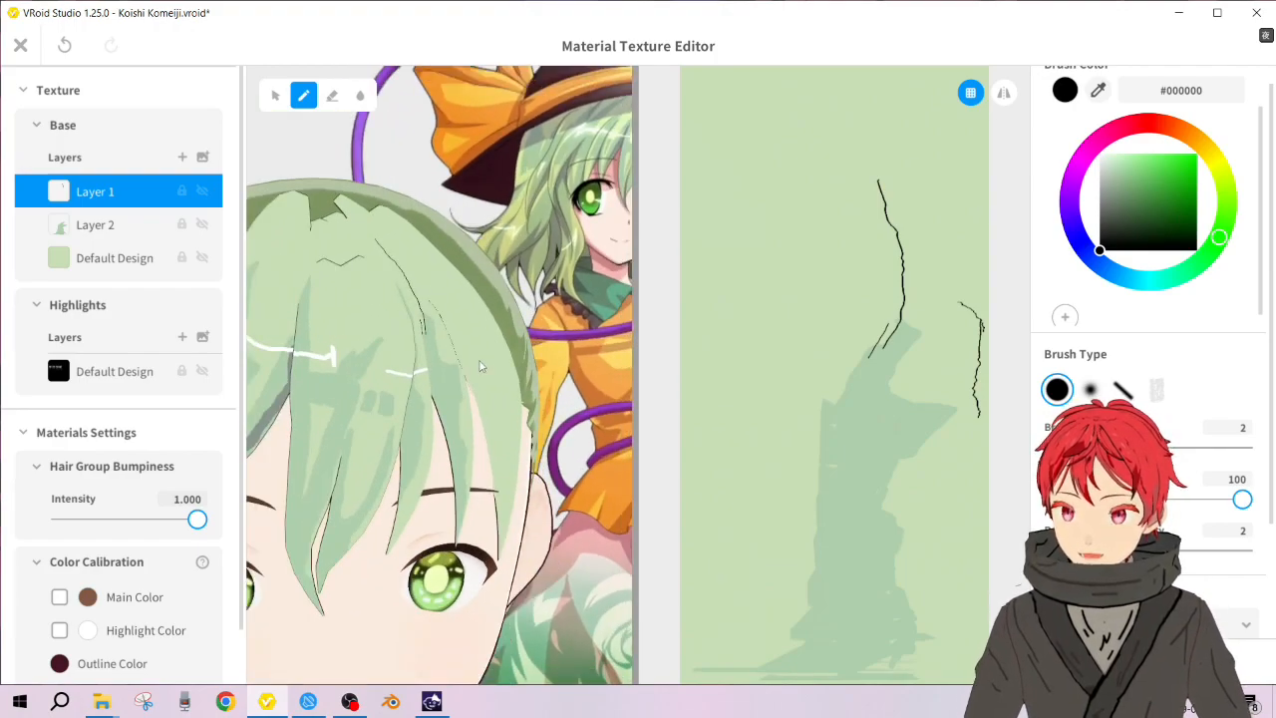
{"action": "right_click_drag", "start_coordinate": [479, 366], "coordinate": [412, 346]}
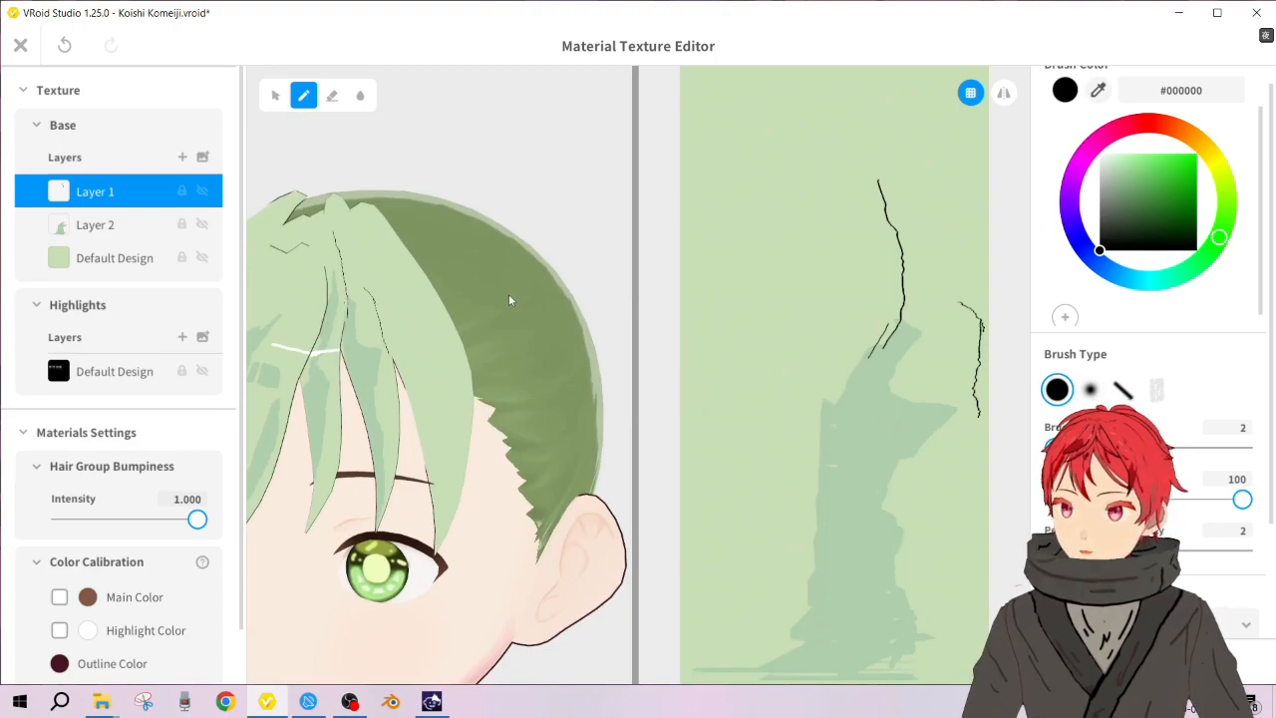
Step: Open the texture of the Hair 7 strand's material and sample the neighbouring strand's shadow colour, #AFCFAB, for the brush
{"action": "left_click", "coordinate": [21, 45]}
{"action": "scroll", "coordinate": [159, 550], "scroll_direction": "down", "scroll_amount": 1}
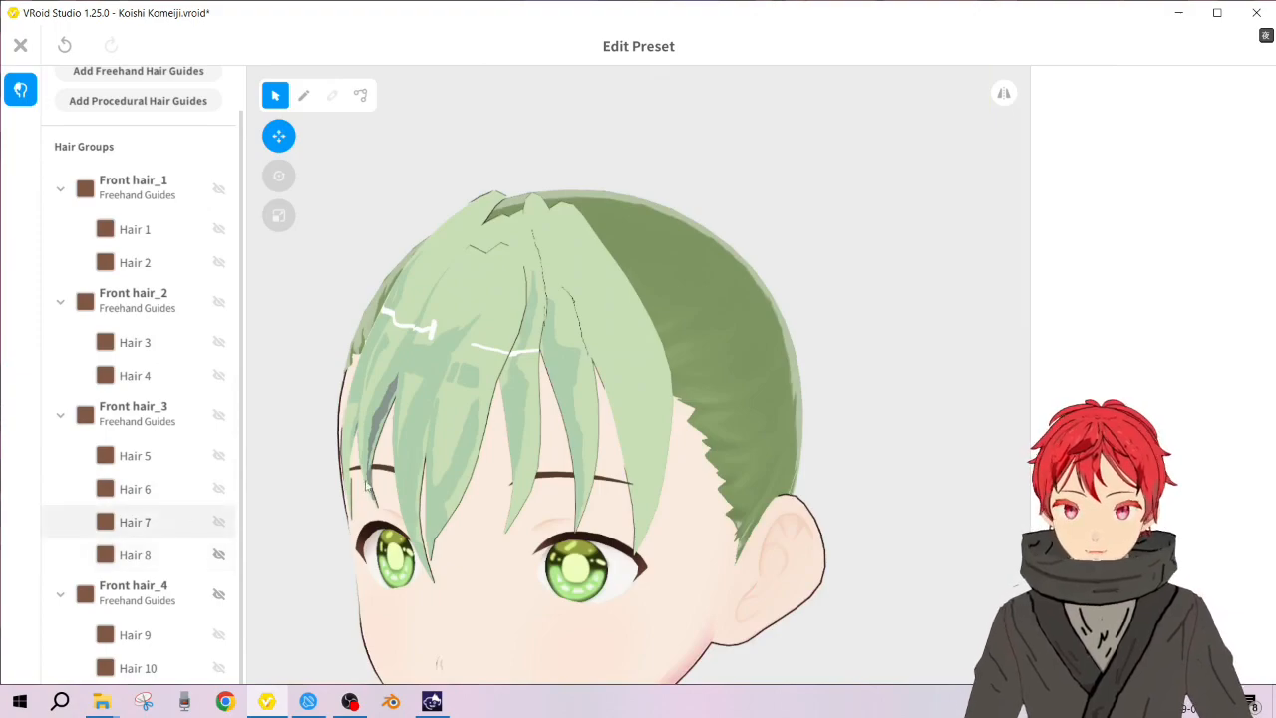
{"action": "left_click", "coordinate": [141, 528]}
{"action": "left_click", "coordinate": [1063, 346]}
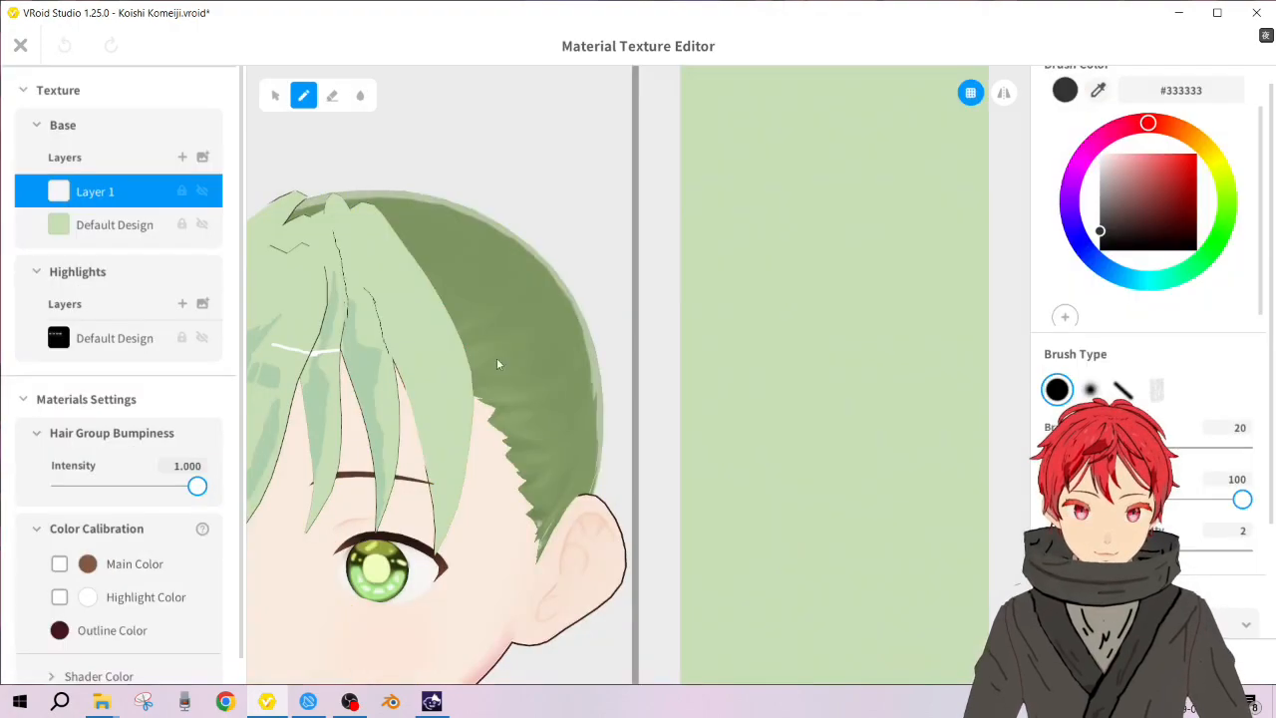
{"action": "scroll", "coordinate": [499, 364], "scroll_direction": "up", "scroll_amount": 3}
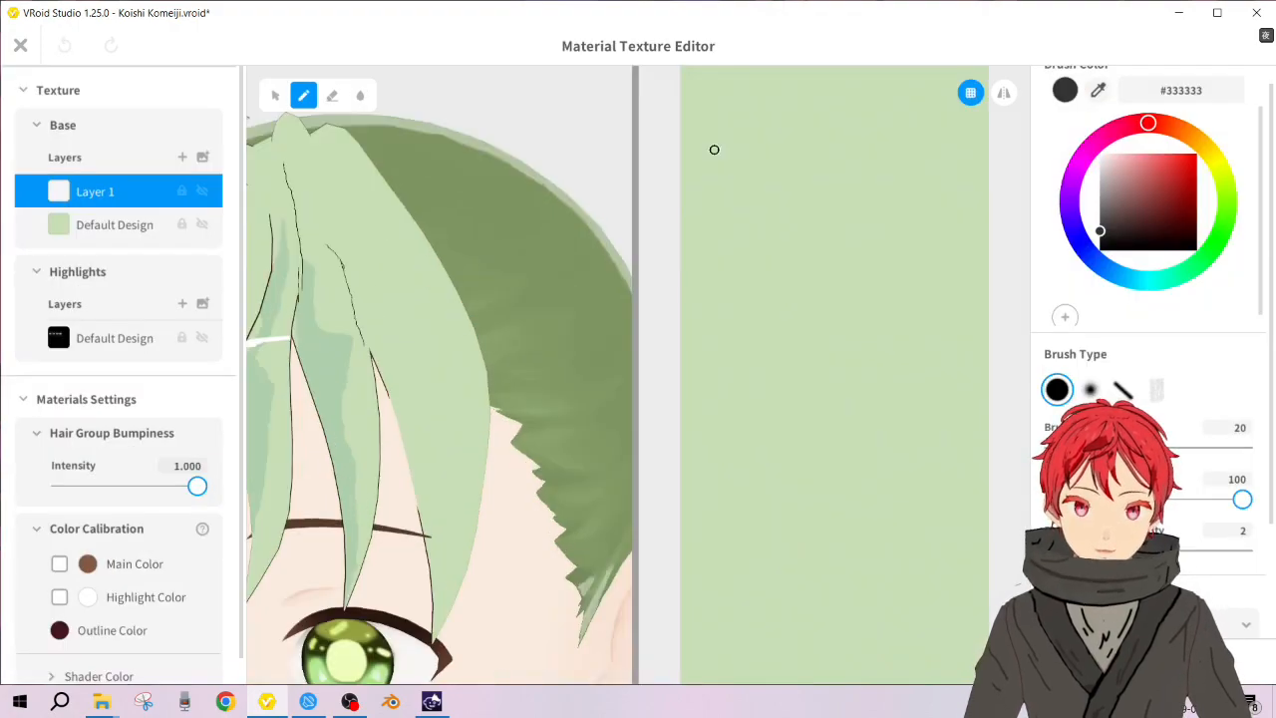
{"action": "left_click", "coordinate": [1097, 90]}
{"action": "left_click", "coordinate": [356, 334]}
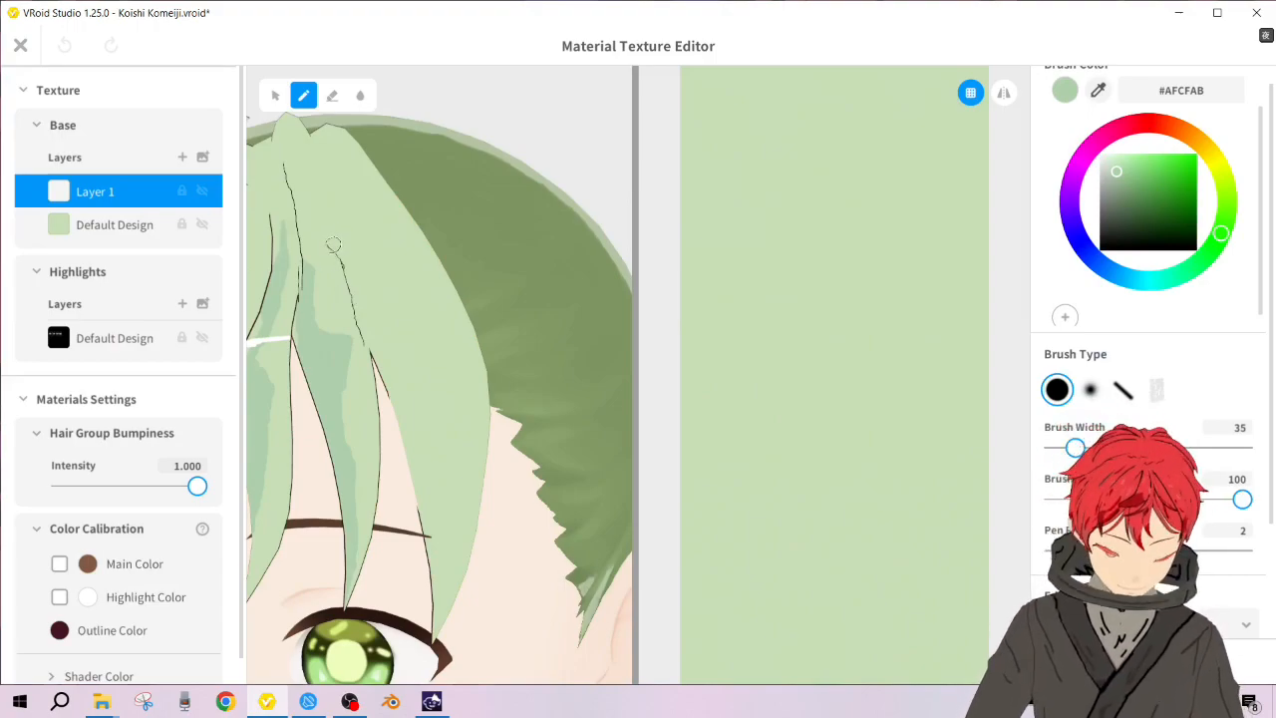
{"action": "mouse_move", "coordinate": [336, 249]}
{"action": "left_mouse_down"}
{"action": "mouse_move", "coordinate": [325, 205]}
{"action": "mouse_move", "coordinate": [341, 261]}
{"action": "left_mouse_up"}
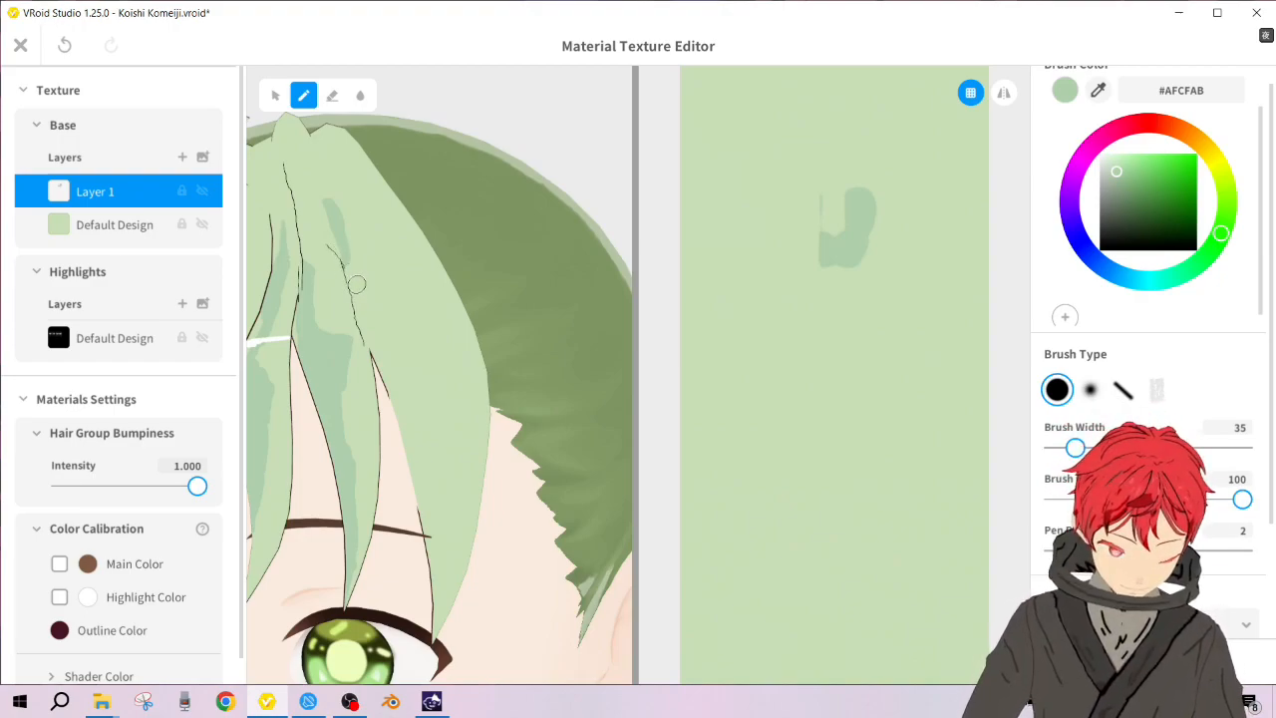
{"action": "left_click_drag", "start_coordinate": [344, 245], "coordinate": [350, 281]}
{"action": "key", "text": "ctrl+z"}
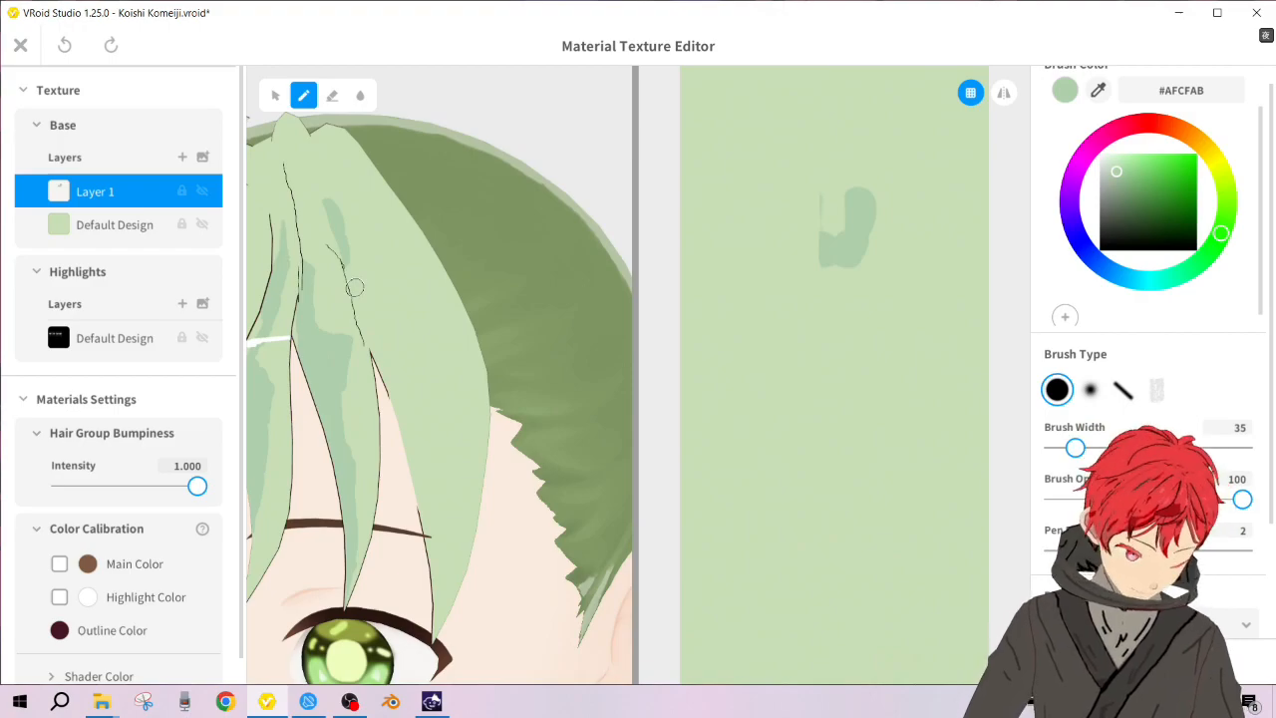
{"action": "key", "text": "ctrl+z"}
{"action": "left_click_drag", "start_coordinate": [338, 253], "coordinate": [332, 219]}
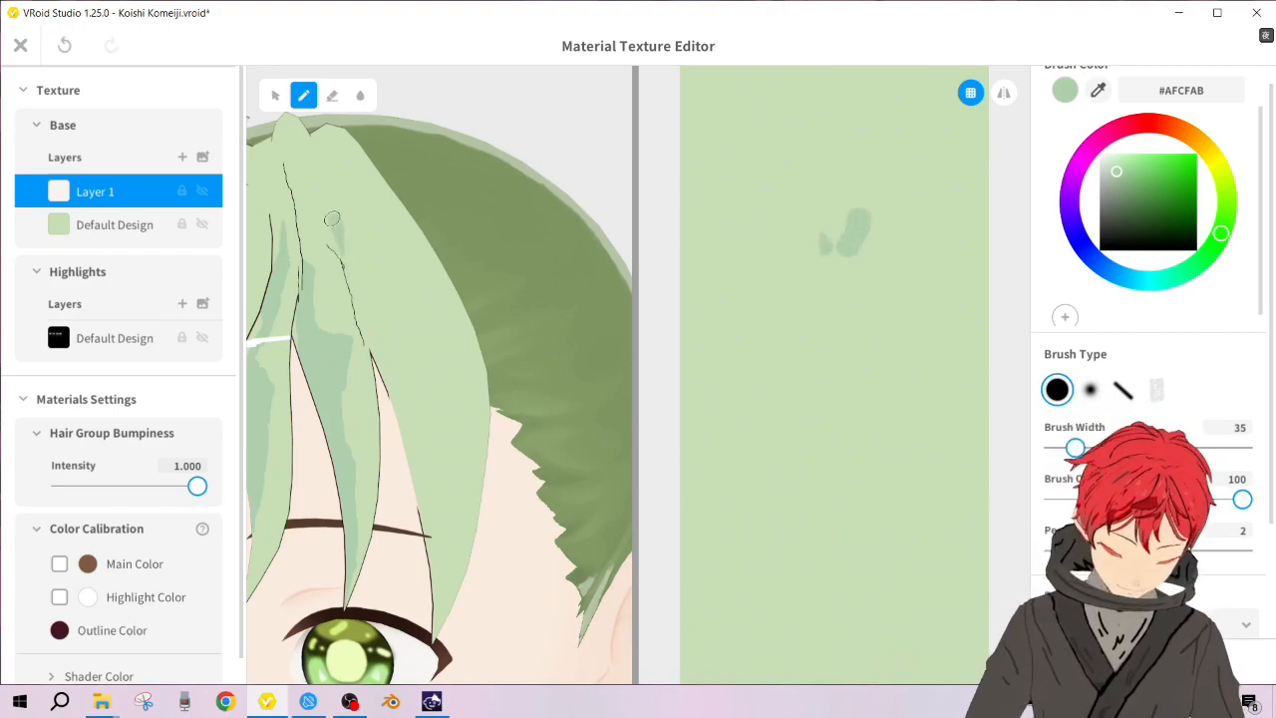
{"action": "key", "text": "ctrl+z"}
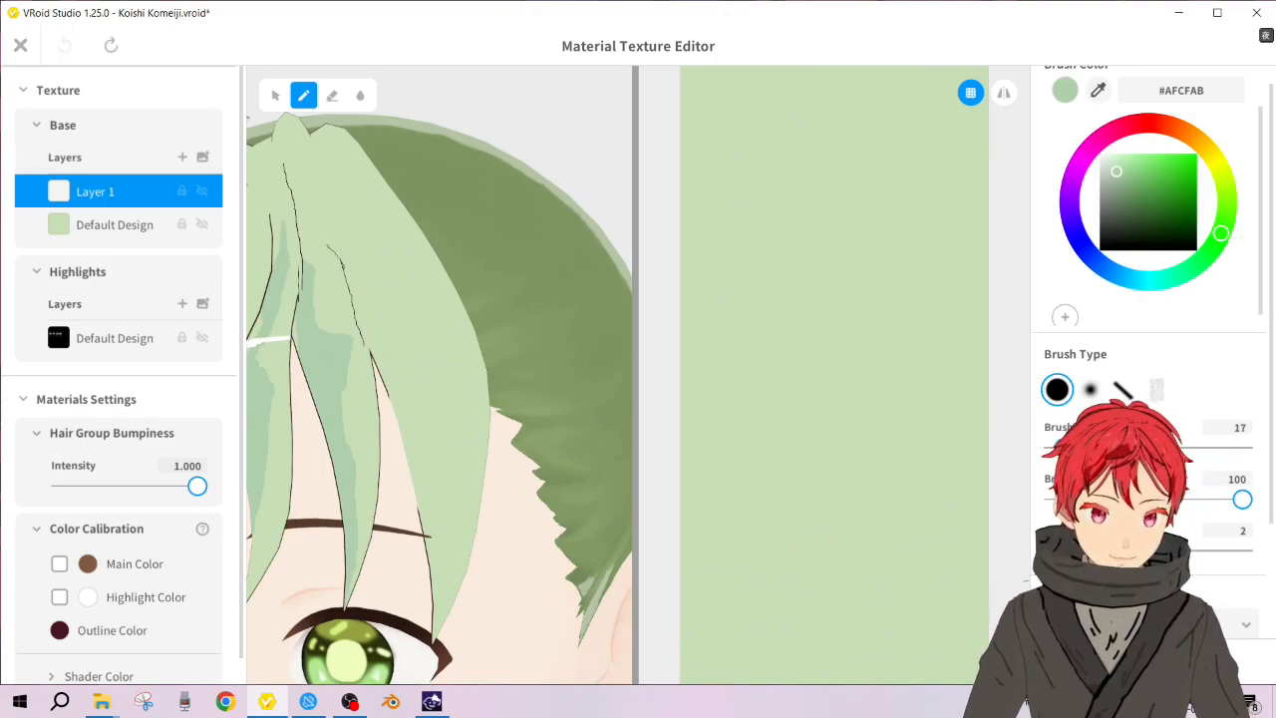
Step: Try to paint a tapered #AFCFAB shadow along the Hair 7 strand's inner edge with a brush width of 17
{"action": "left_click_drag", "start_coordinate": [329, 214], "coordinate": [348, 262]}
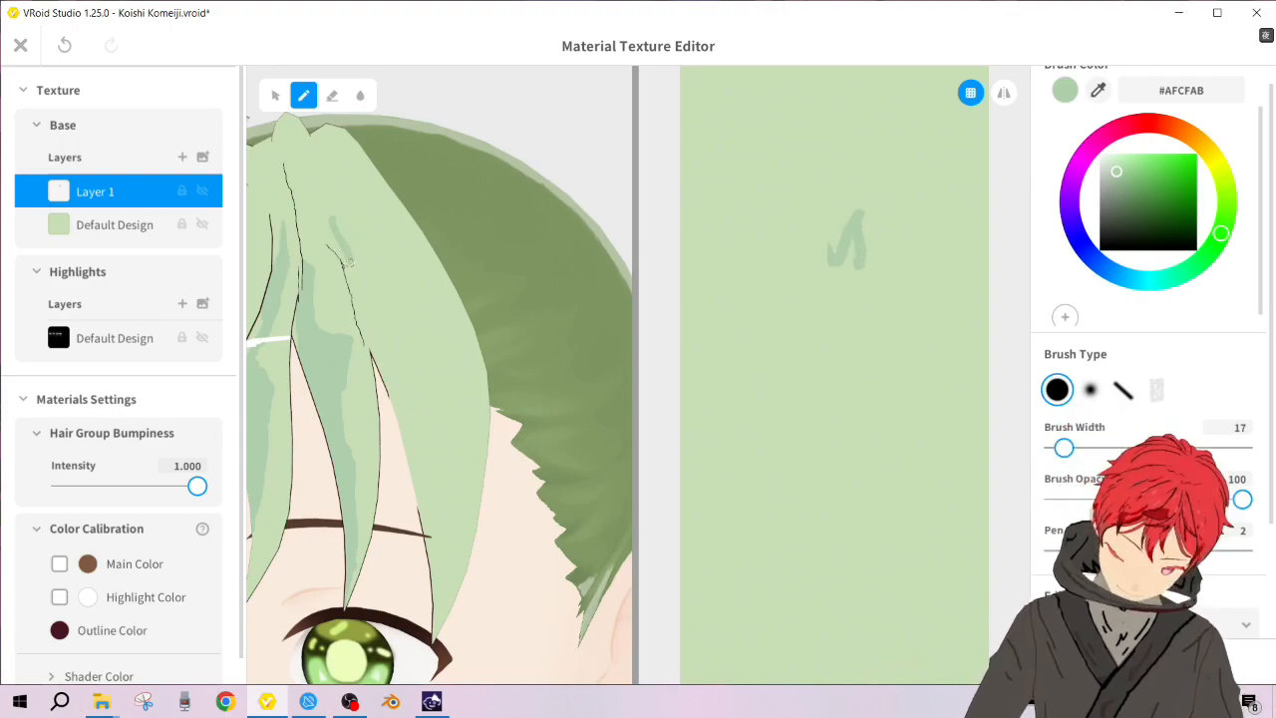
{"action": "left_click_drag", "start_coordinate": [338, 234], "coordinate": [358, 269]}
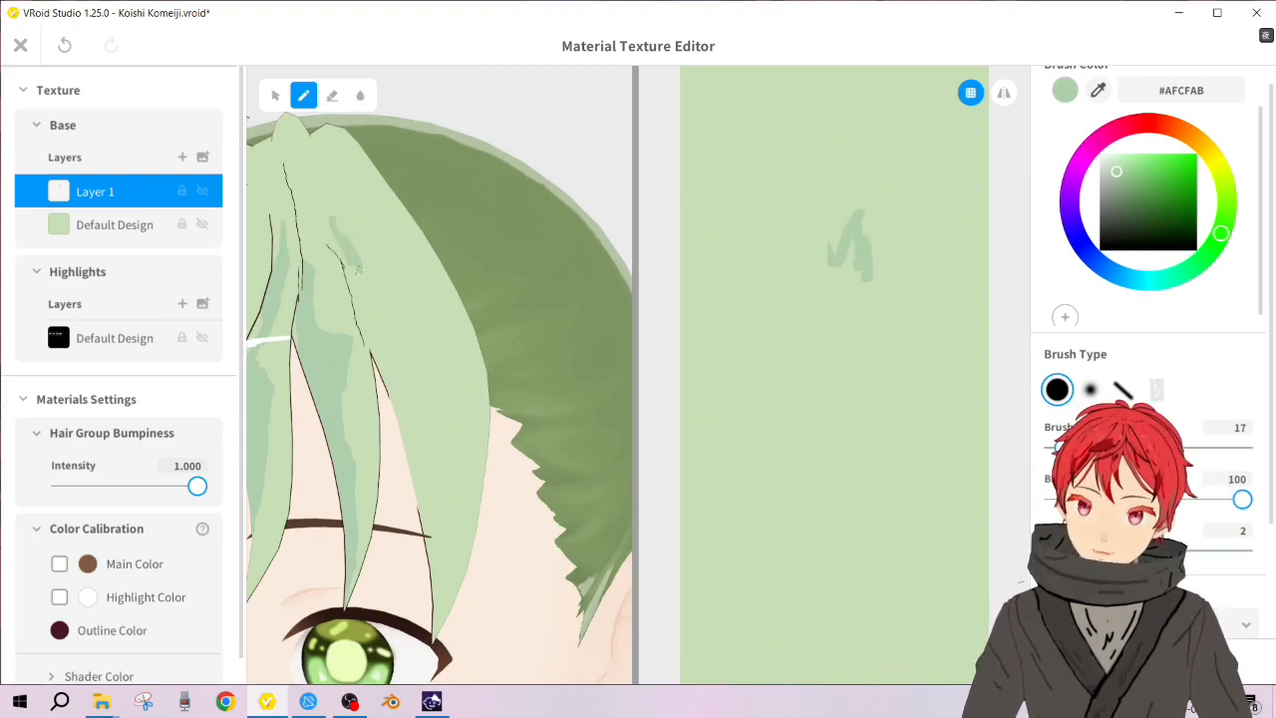
{"action": "left_click_drag", "start_coordinate": [339, 249], "coordinate": [375, 337]}
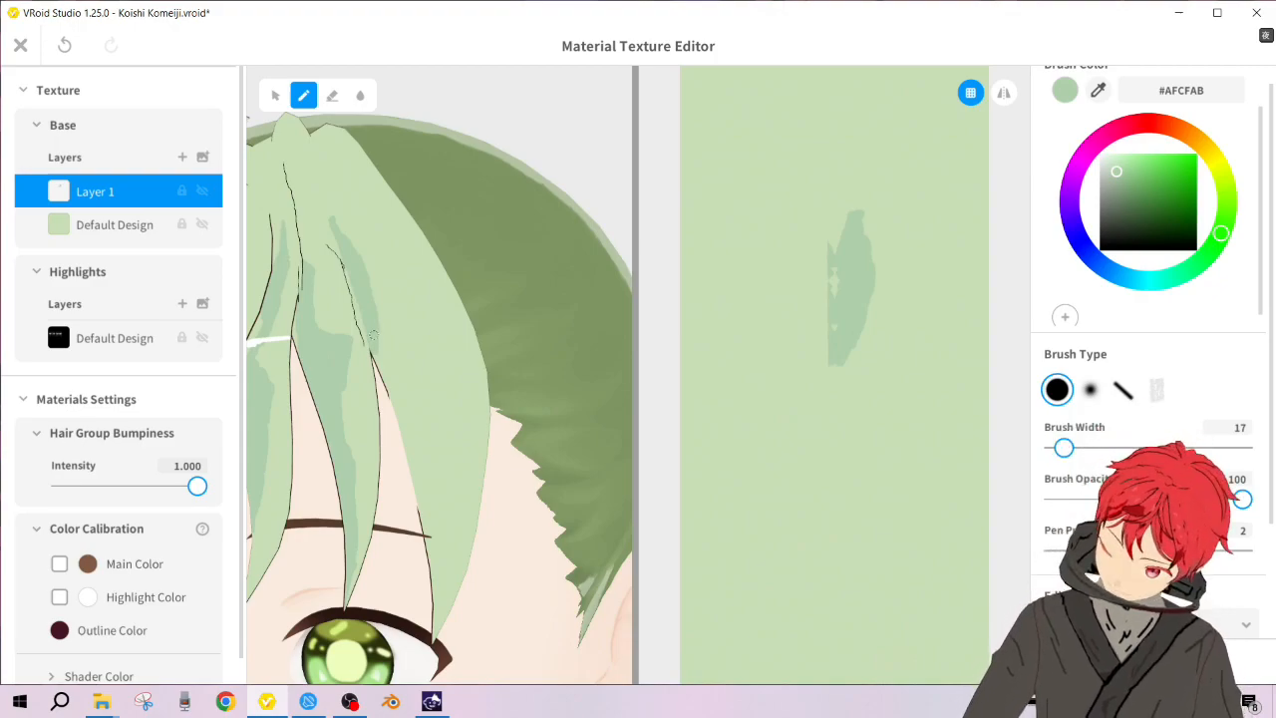
{"action": "left_click_drag", "start_coordinate": [375, 347], "coordinate": [389, 373]}
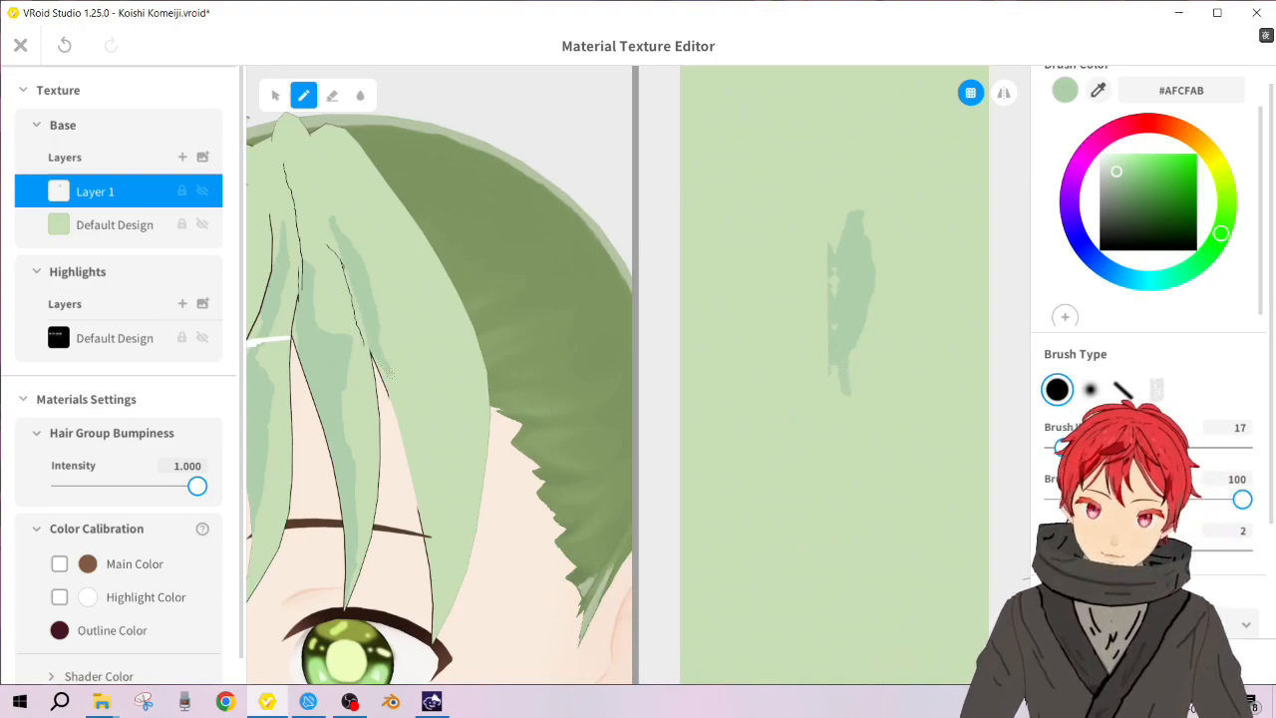
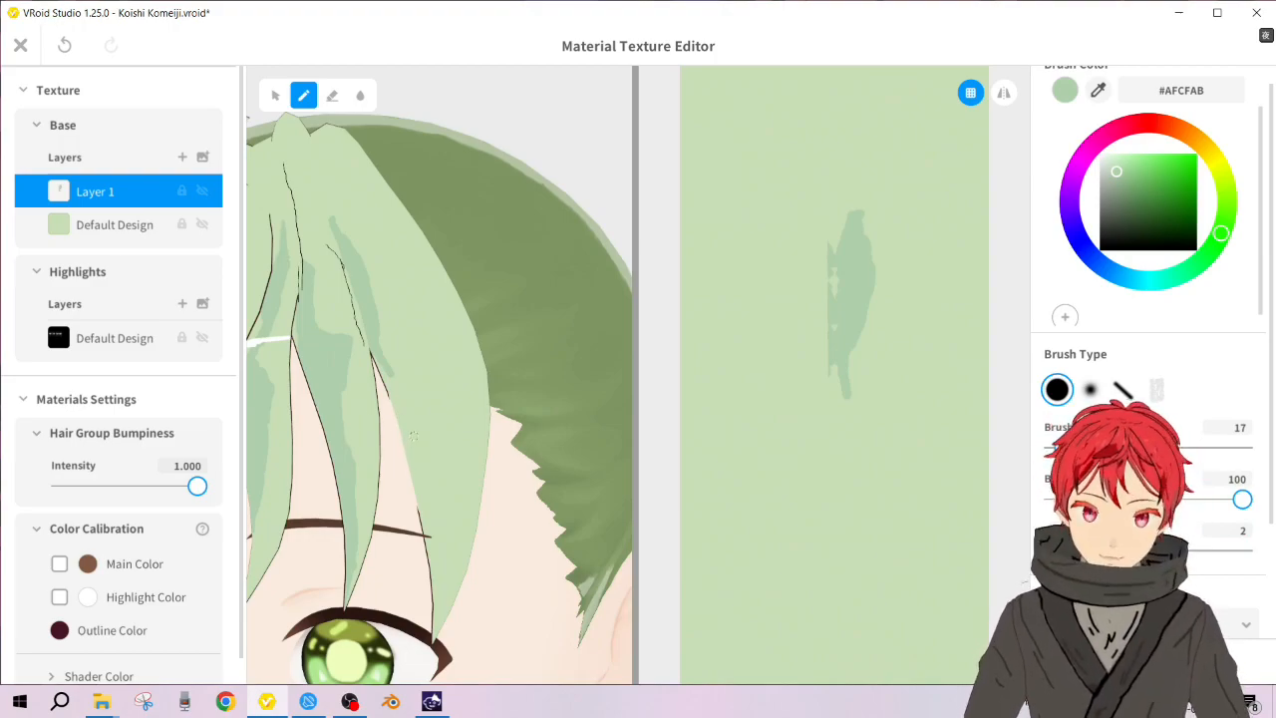
{"action": "key", "text": "ctrl+z"}
{"action": "key", "text": "ctrl+z"}
{"action": "key", "text": "ctrl+z"}
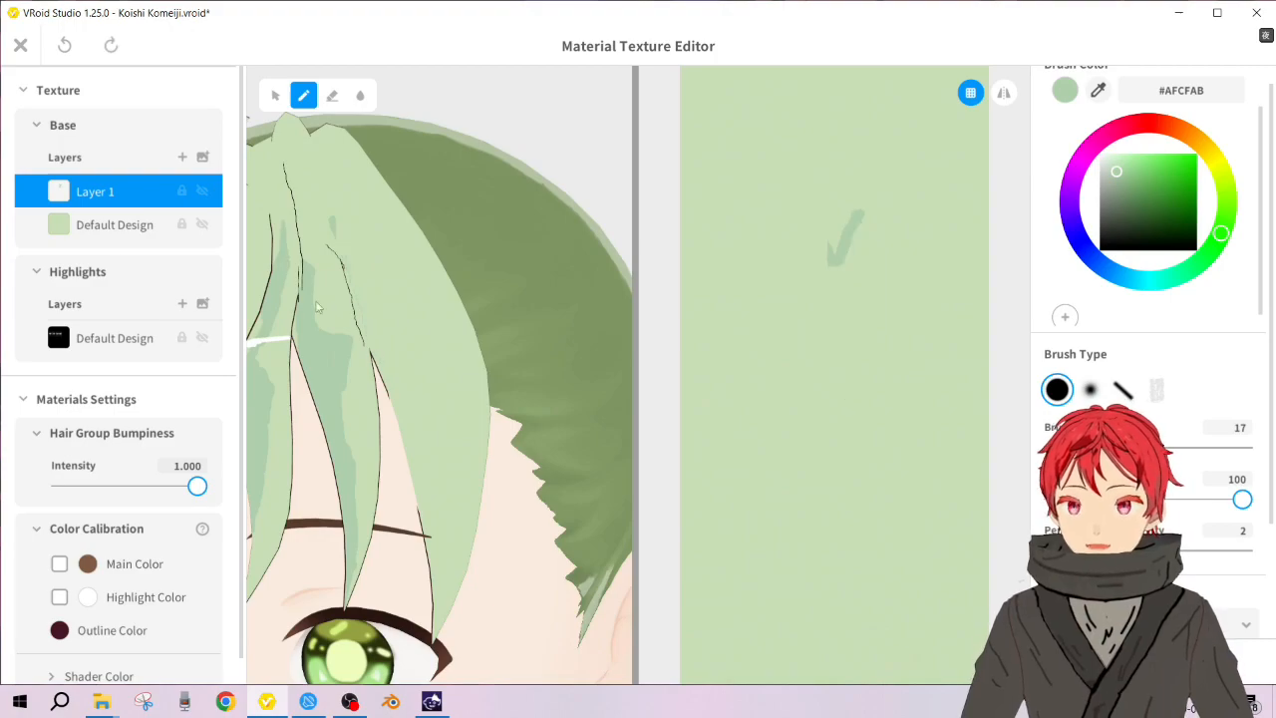
Step: Return to the hair preset and try to shift the Hair 7 strand's position slightly toward the middle of the fringe
{"action": "left_click", "coordinate": [20, 45]}
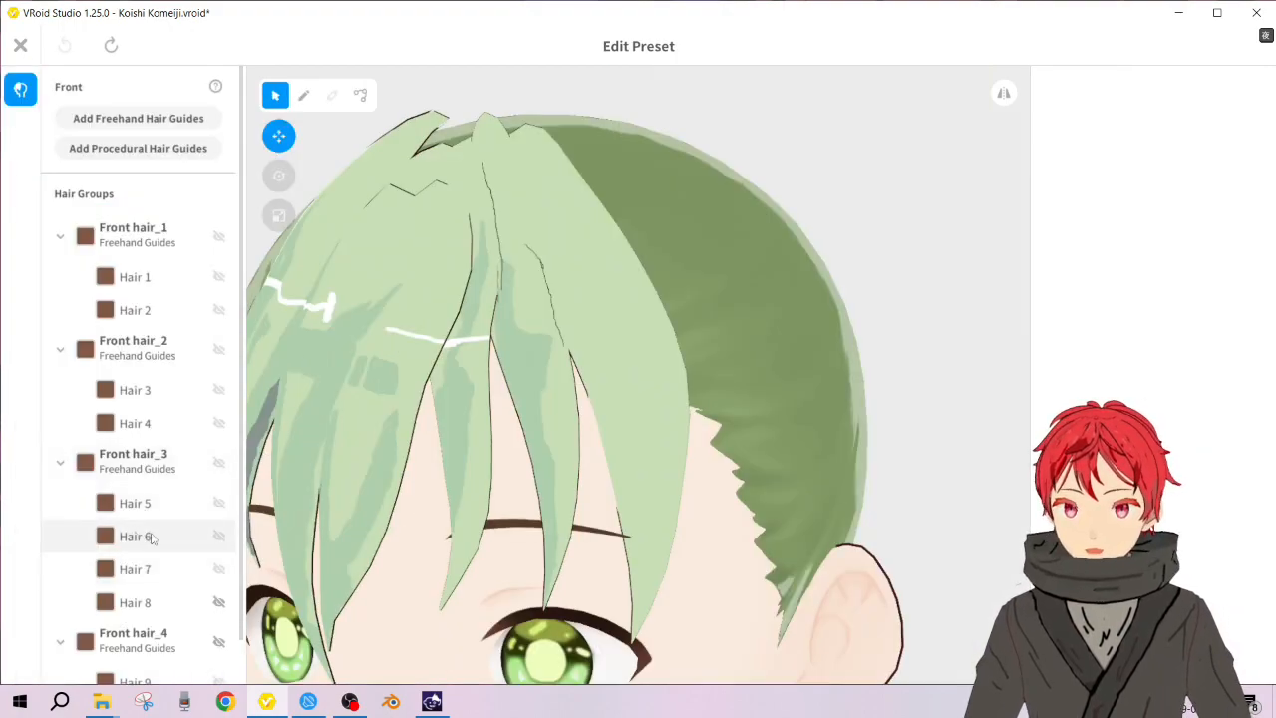
{"action": "left_click", "coordinate": [123, 551]}
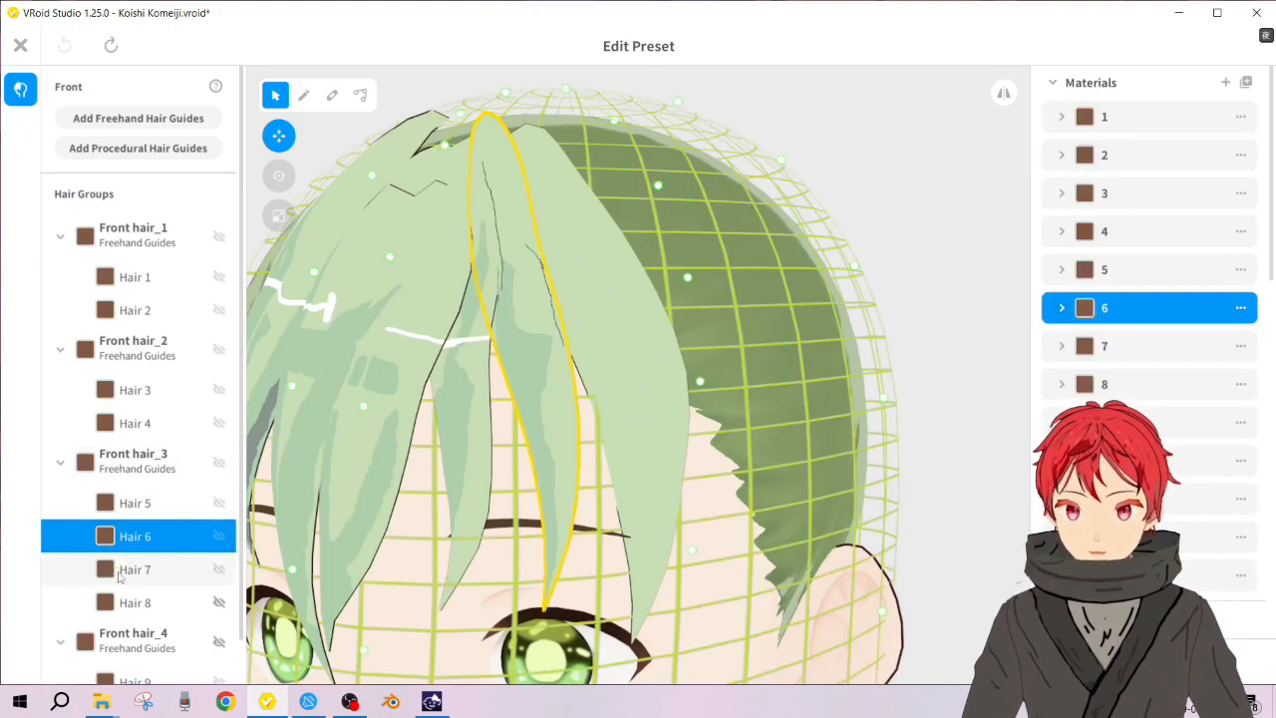
{"action": "left_click", "coordinate": [121, 573]}
{"action": "right_click_drag", "start_coordinate": [671, 529], "coordinate": [699, 529]}
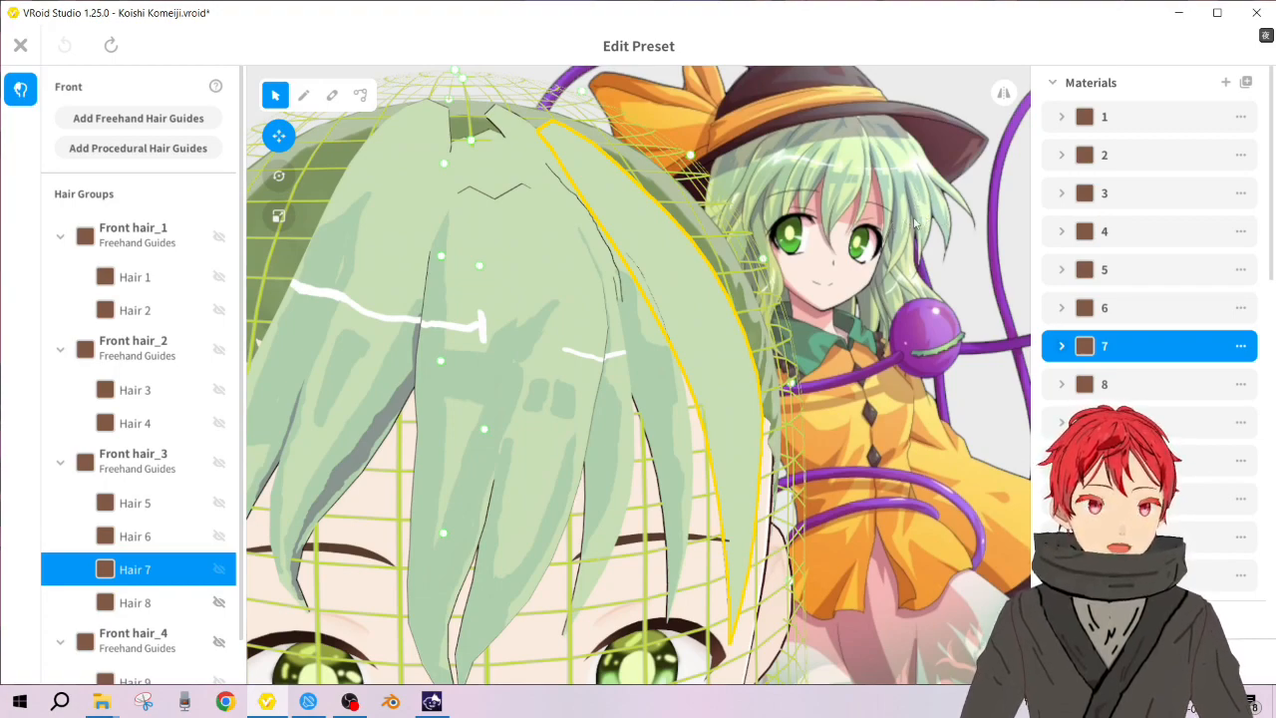
{"action": "scroll", "coordinate": [1188, 564], "scroll_direction": "down", "scroll_amount": 5}
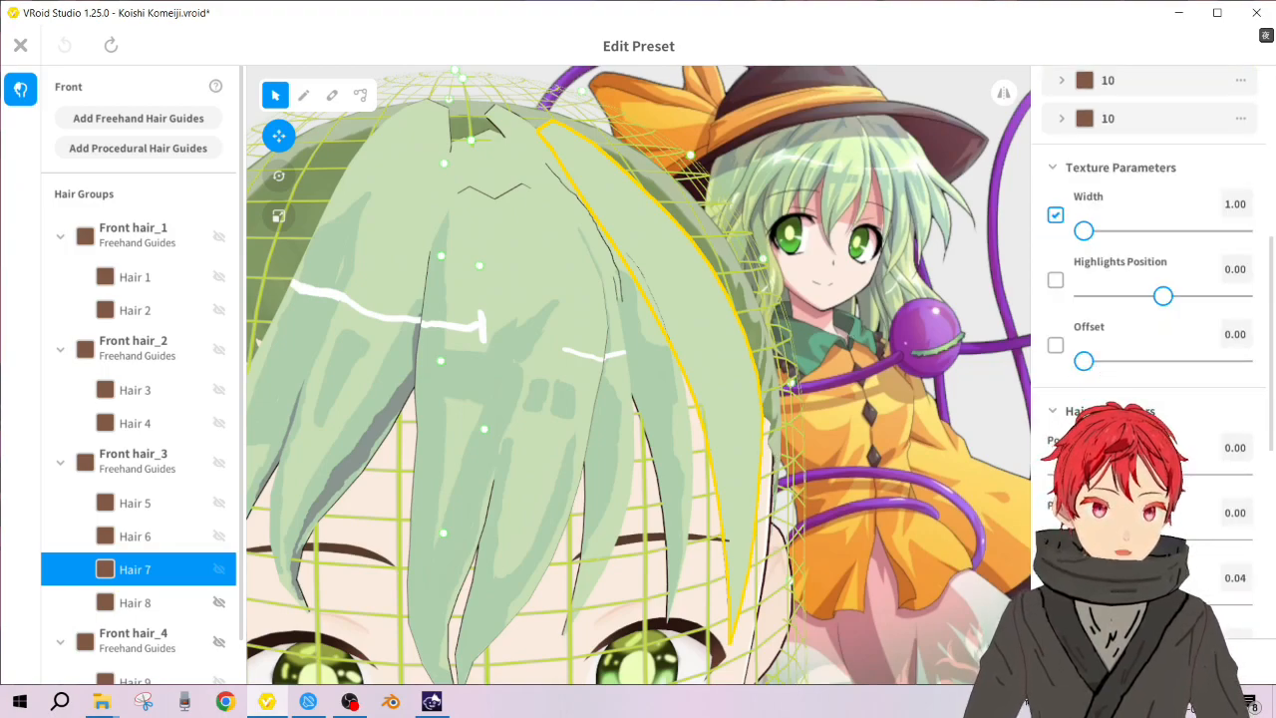
{"action": "left_click_drag", "start_coordinate": [1163, 475], "coordinate": [1157, 475]}
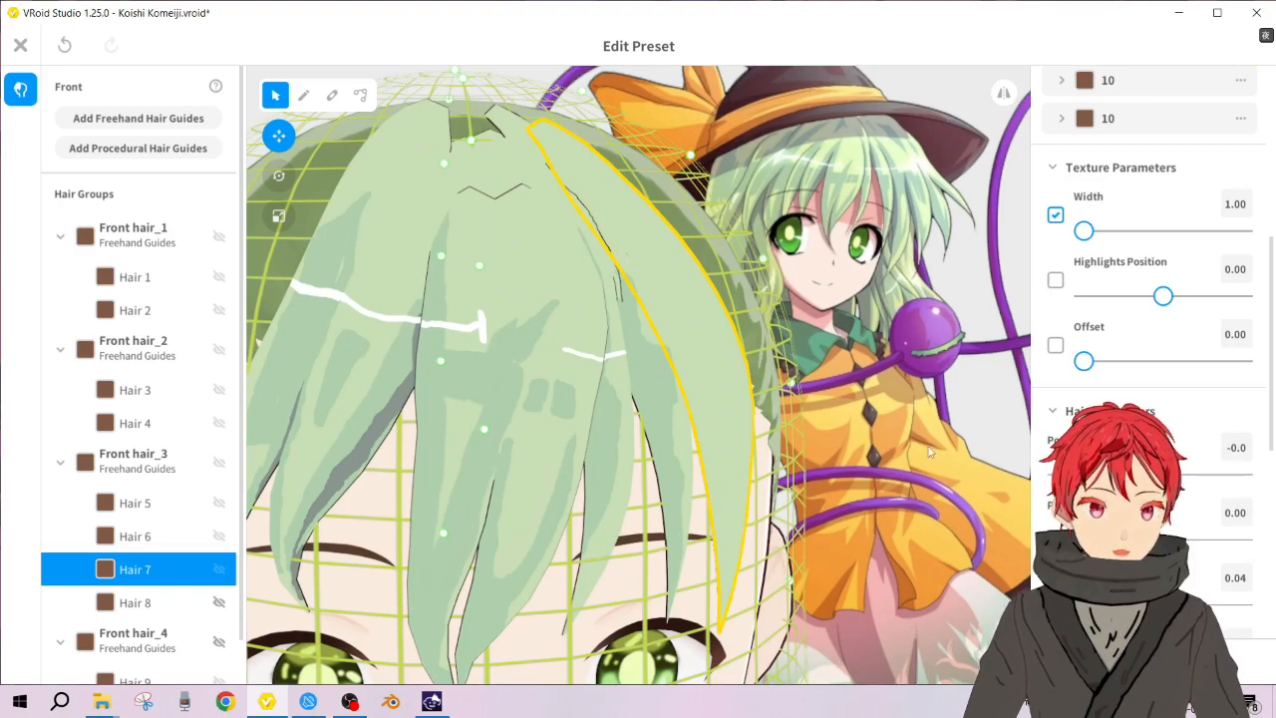
{"action": "right_click_drag", "start_coordinate": [887, 439], "coordinate": [775, 445]}
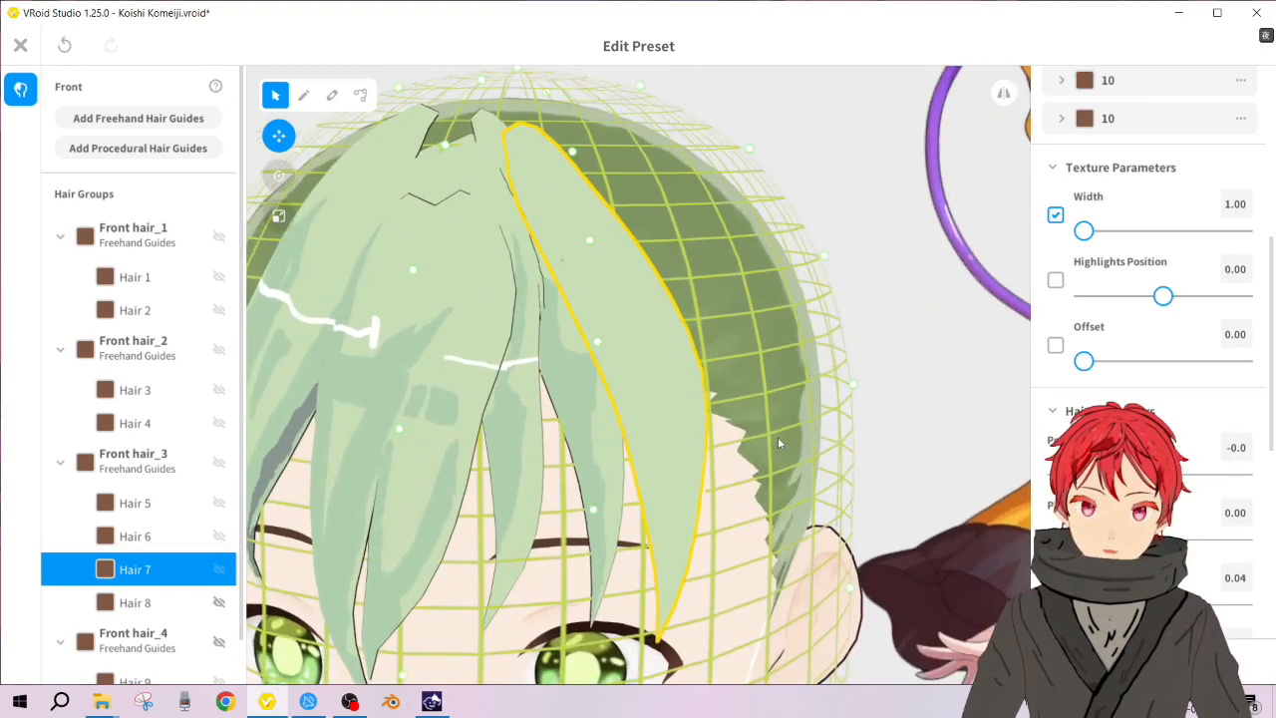
{"action": "key", "text": "ctrl+z"}
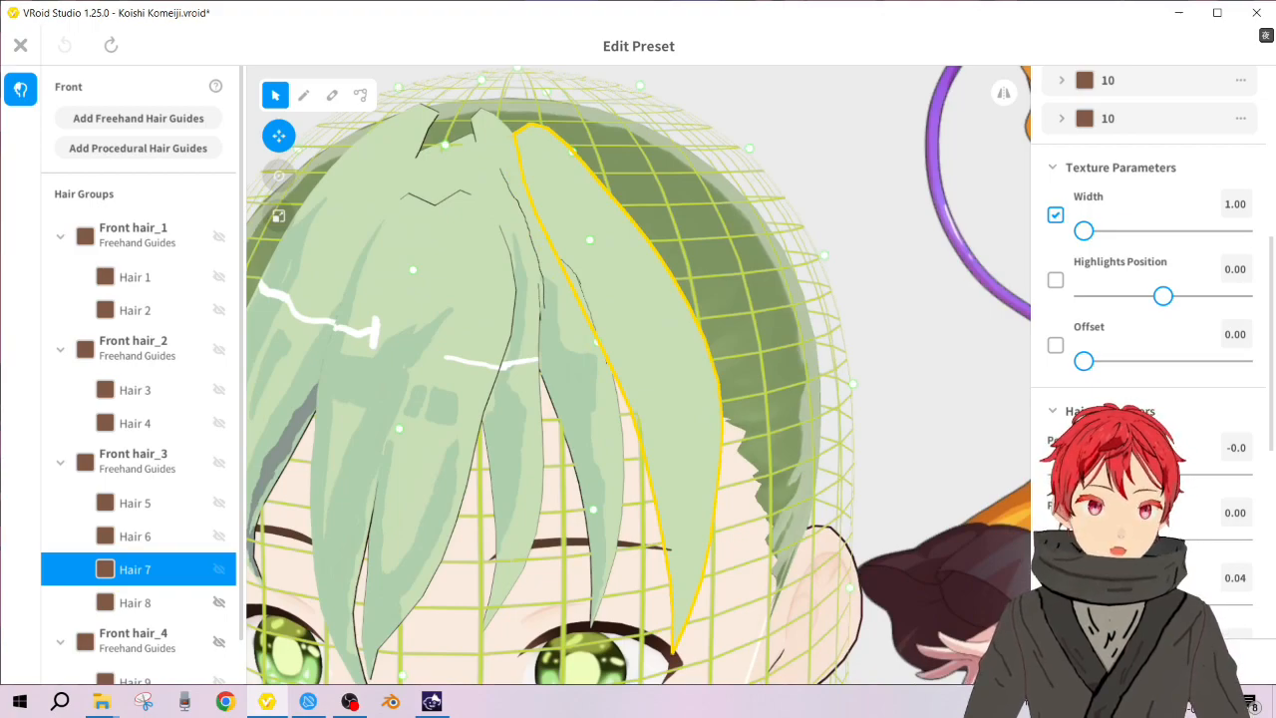
Step: Move the Hair 7 strand slightly inward so it overlaps the neighbouring strand, and compare the fringe with the reference character
{"action": "key", "text": "ctrl+y"}
{"action": "left_click_drag", "start_coordinate": [1159, 474], "coordinate": [1156, 474]}
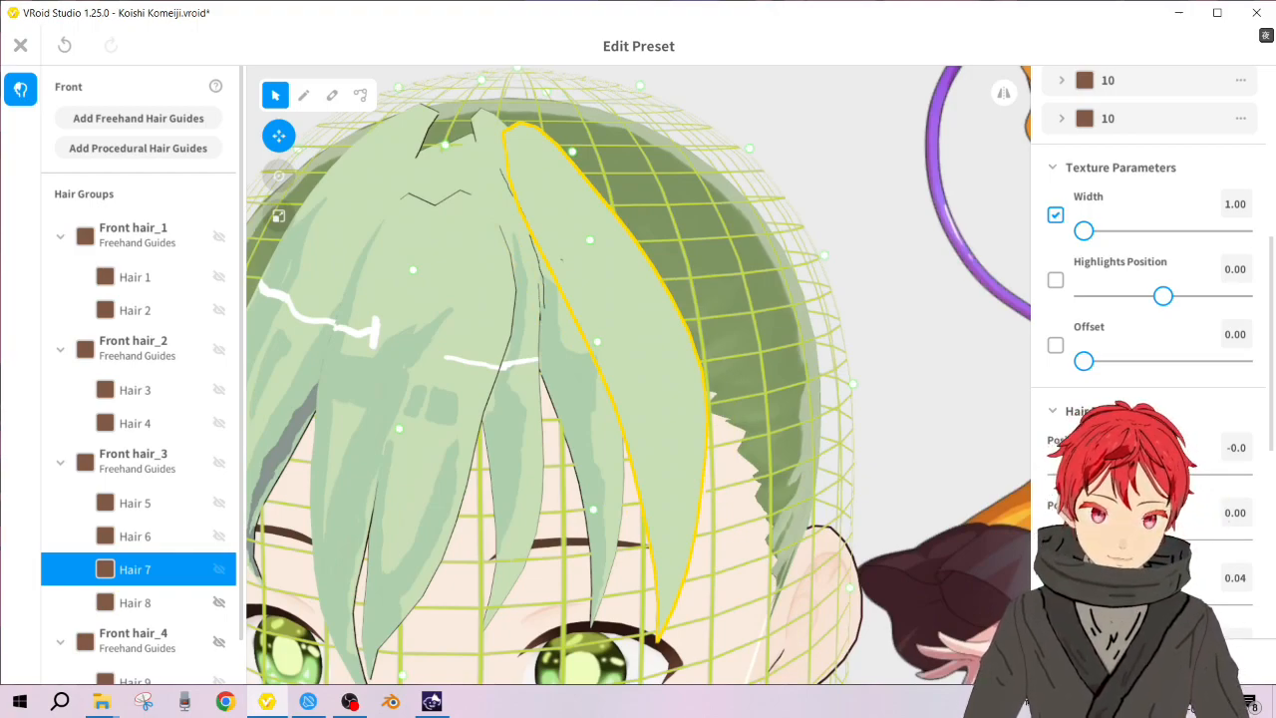
{"action": "left_click", "coordinate": [891, 407]}
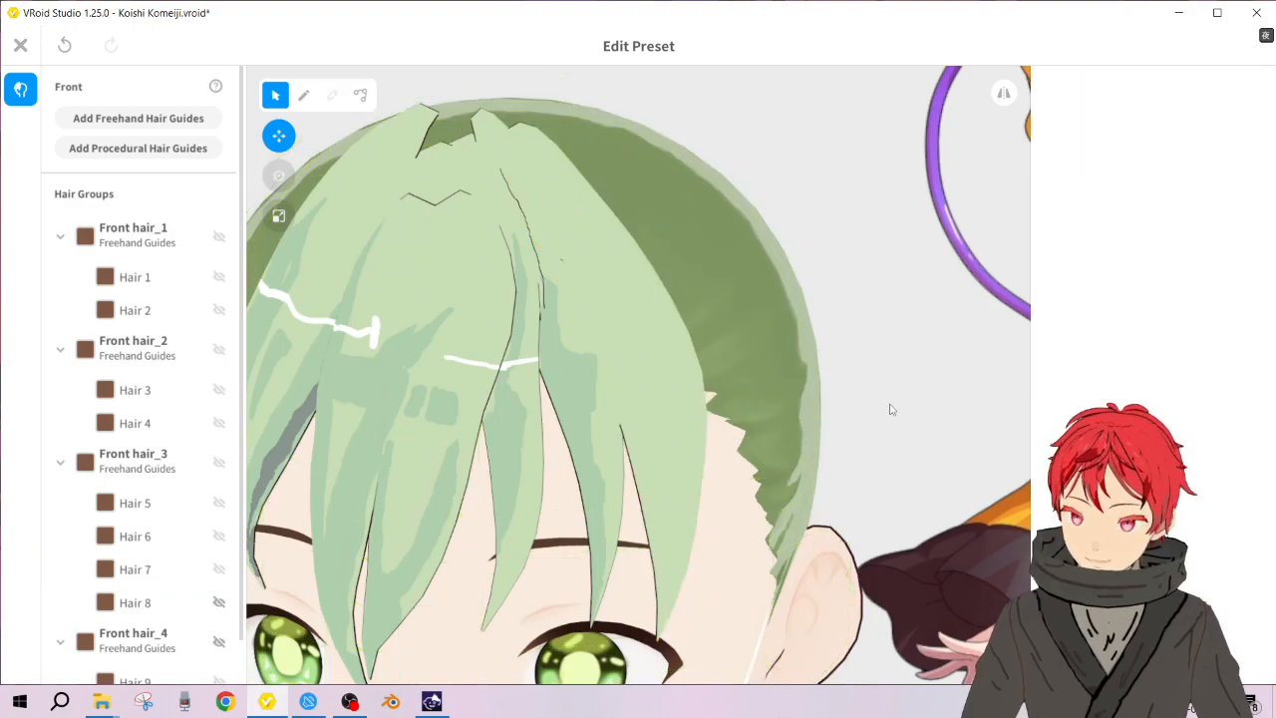
{"action": "scroll", "coordinate": [669, 447], "scroll_direction": "down", "scroll_amount": 5}
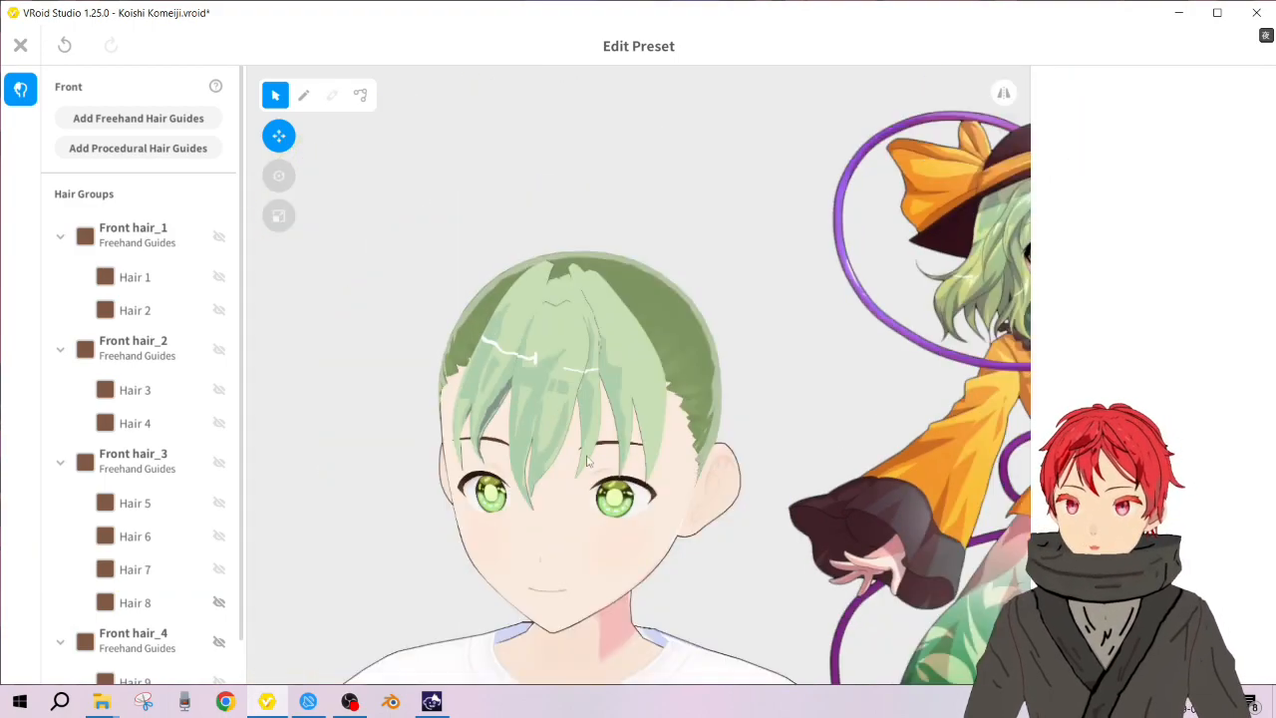
{"action": "scroll", "coordinate": [735, 479], "scroll_direction": "up", "scroll_amount": 3}
{"action": "scroll", "coordinate": [735, 480], "scroll_direction": "up", "scroll_amount": 2}
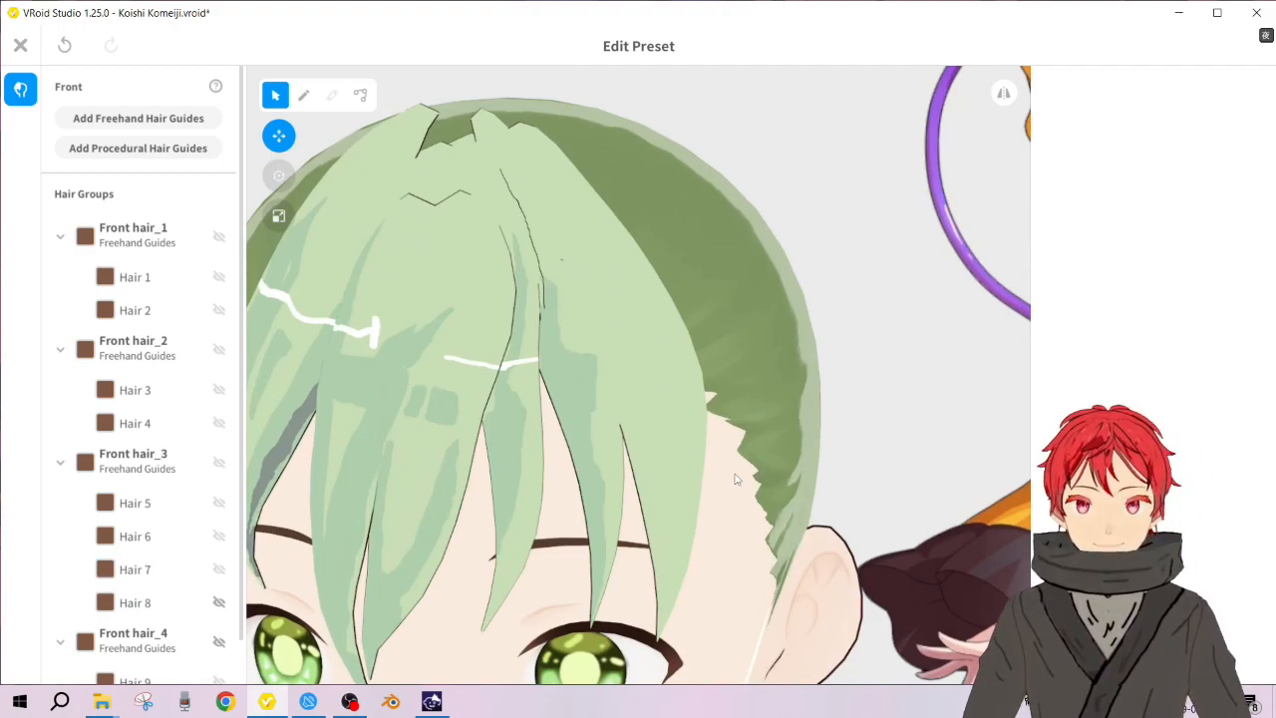
{"action": "right_click_drag", "start_coordinate": [670, 525], "coordinate": [598, 547]}
{"action": "scroll", "coordinate": [680, 513], "scroll_direction": "down", "scroll_amount": 3}
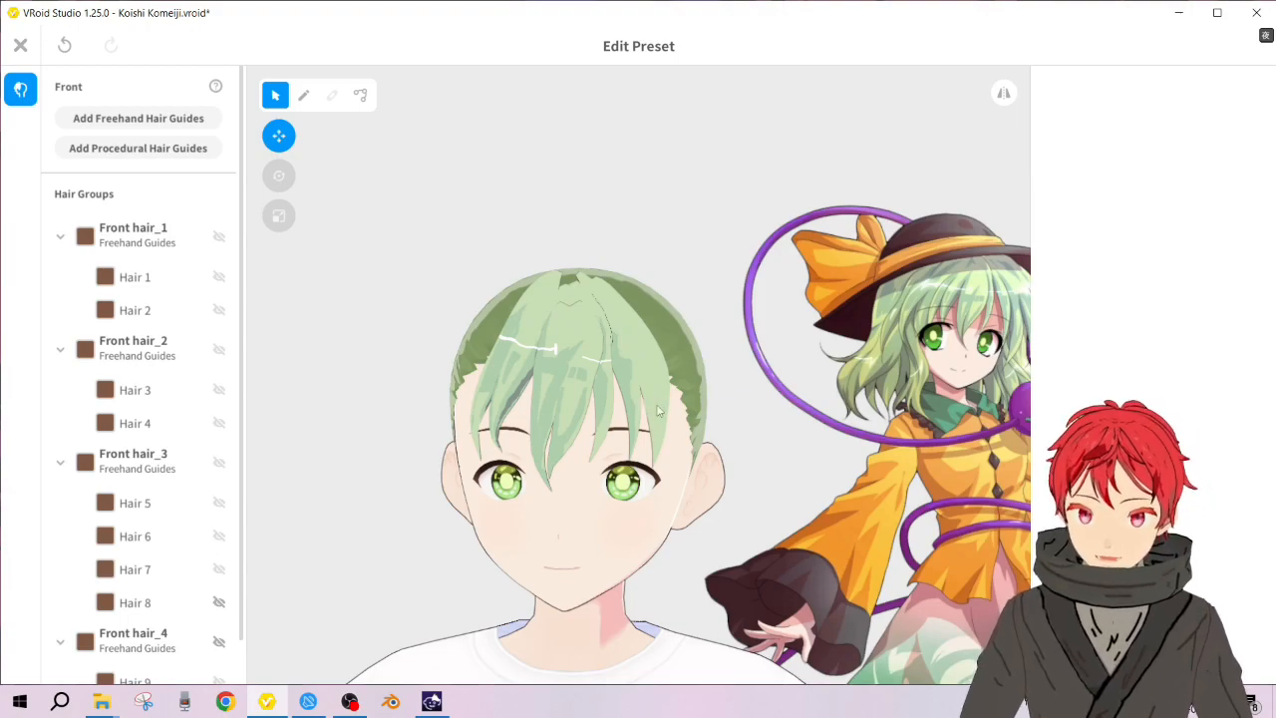
Step: Reshape the Hair 7 strand with its control points, extending the tip down beside the eye and bending it slightly inward
{"action": "left_click", "coordinate": [645, 399]}
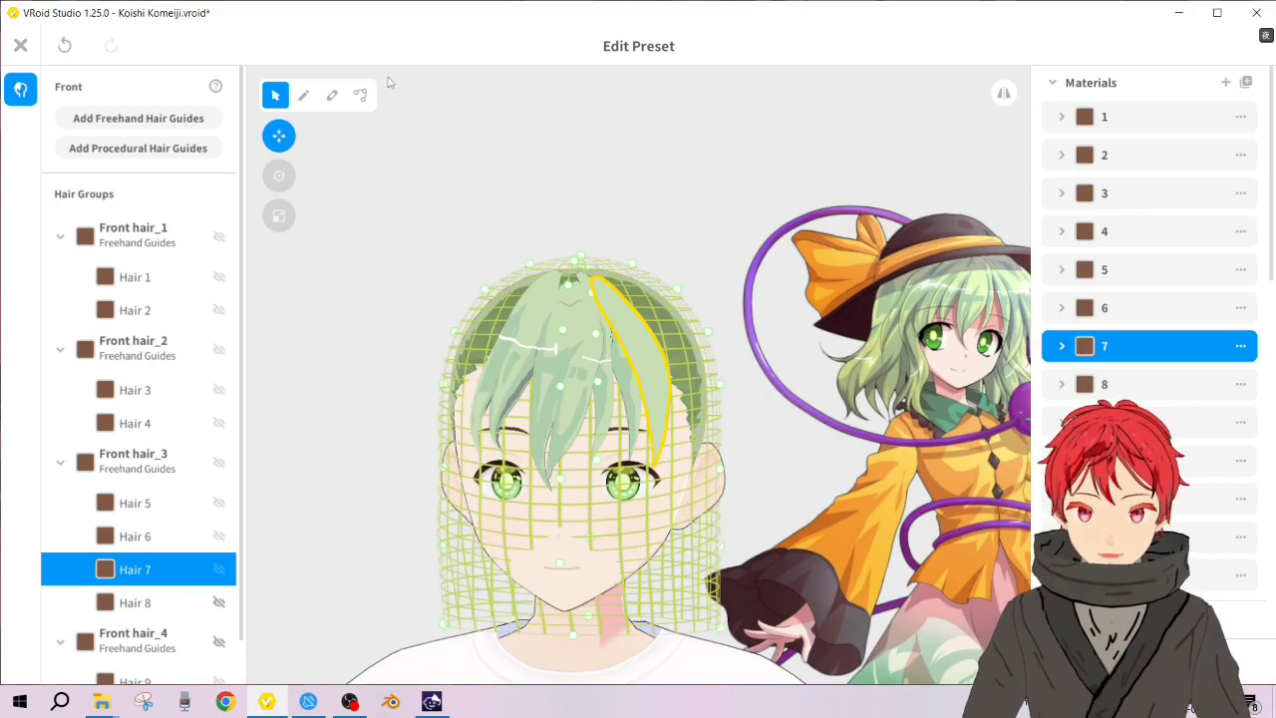
{"action": "left_click", "coordinate": [360, 95]}
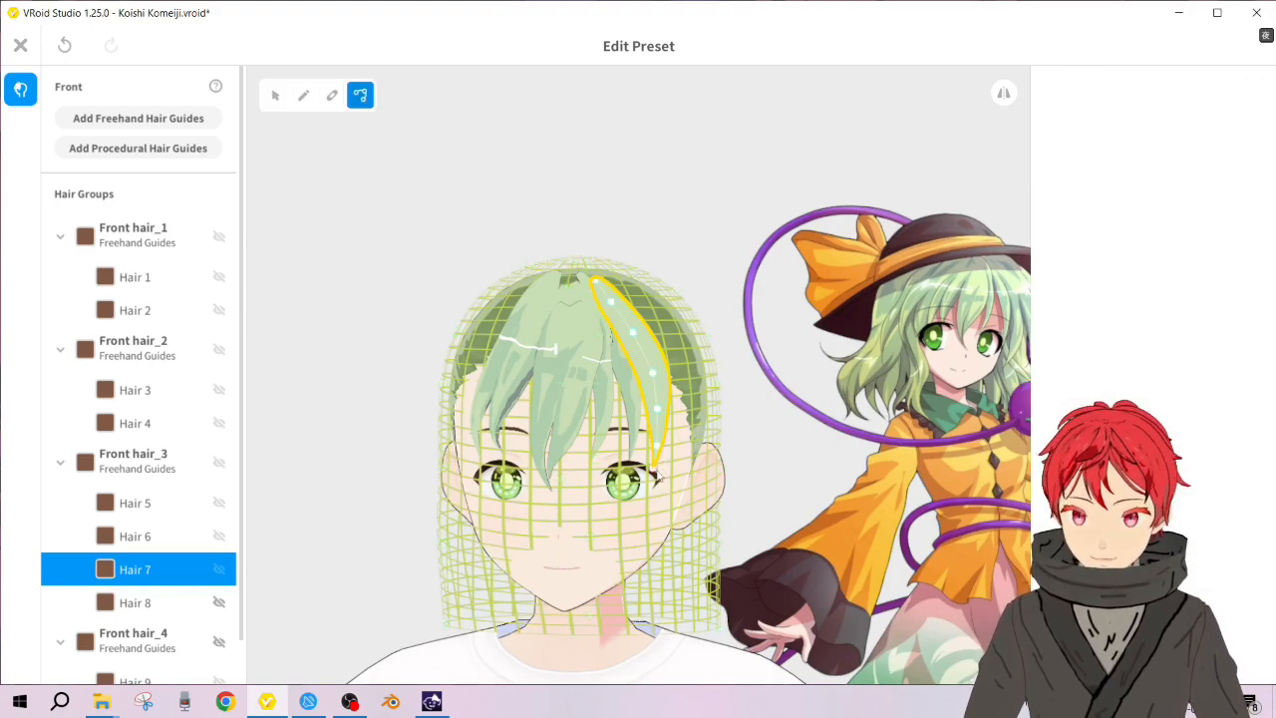
{"action": "mouse_move", "coordinate": [658, 478]}
{"action": "left_mouse_down"}
{"action": "mouse_move", "coordinate": [644, 520]}
{"action": "mouse_move", "coordinate": [655, 500]}
{"action": "left_mouse_up"}
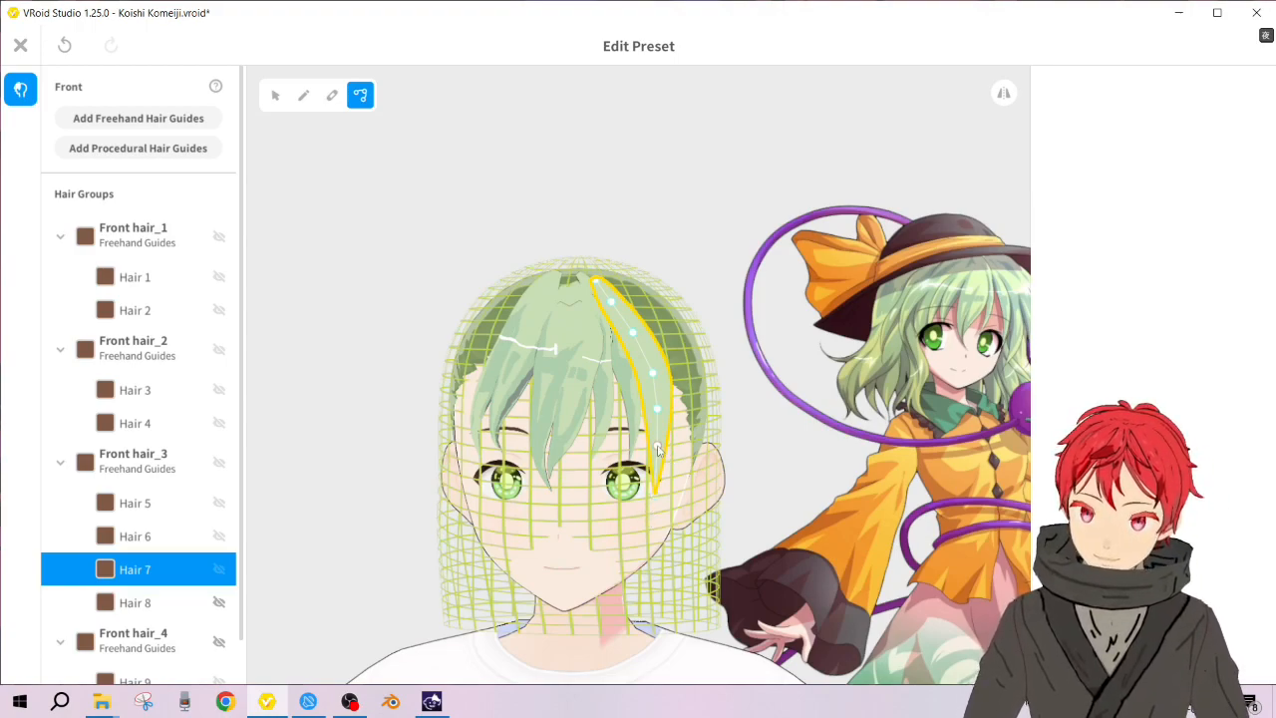
{"action": "left_click", "coordinate": [739, 413]}
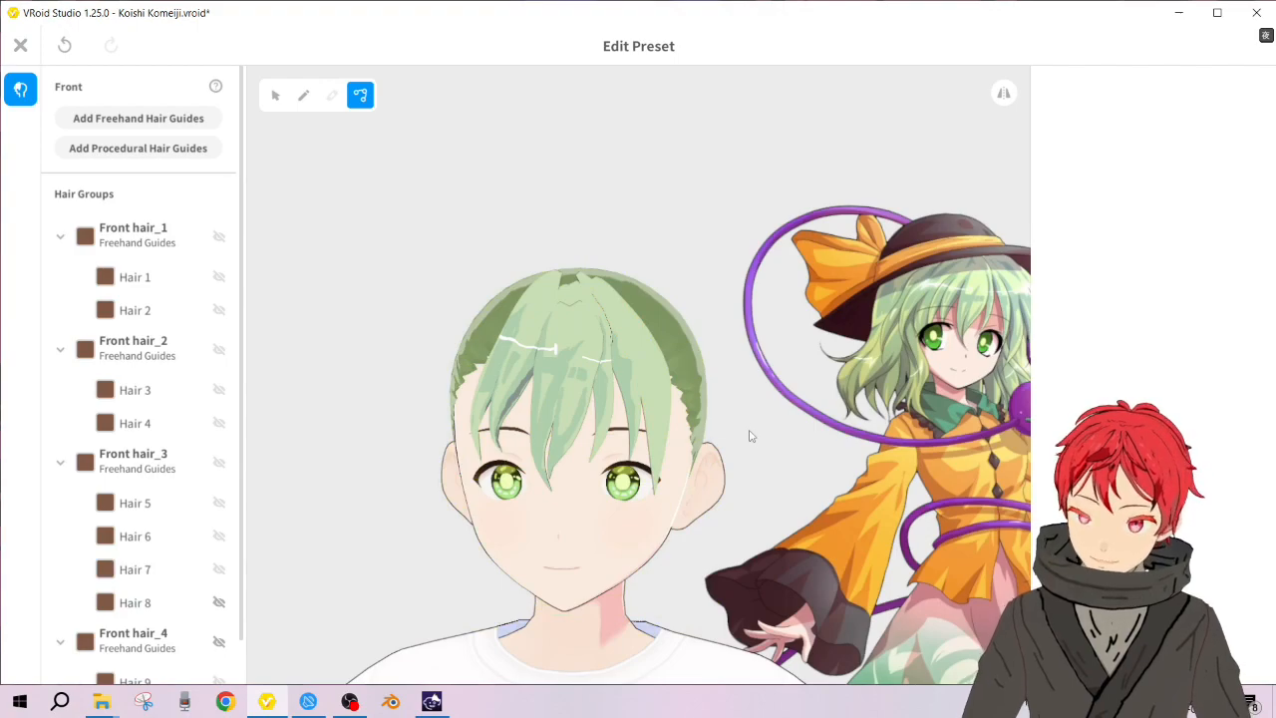
{"action": "left_click", "coordinate": [660, 448]}
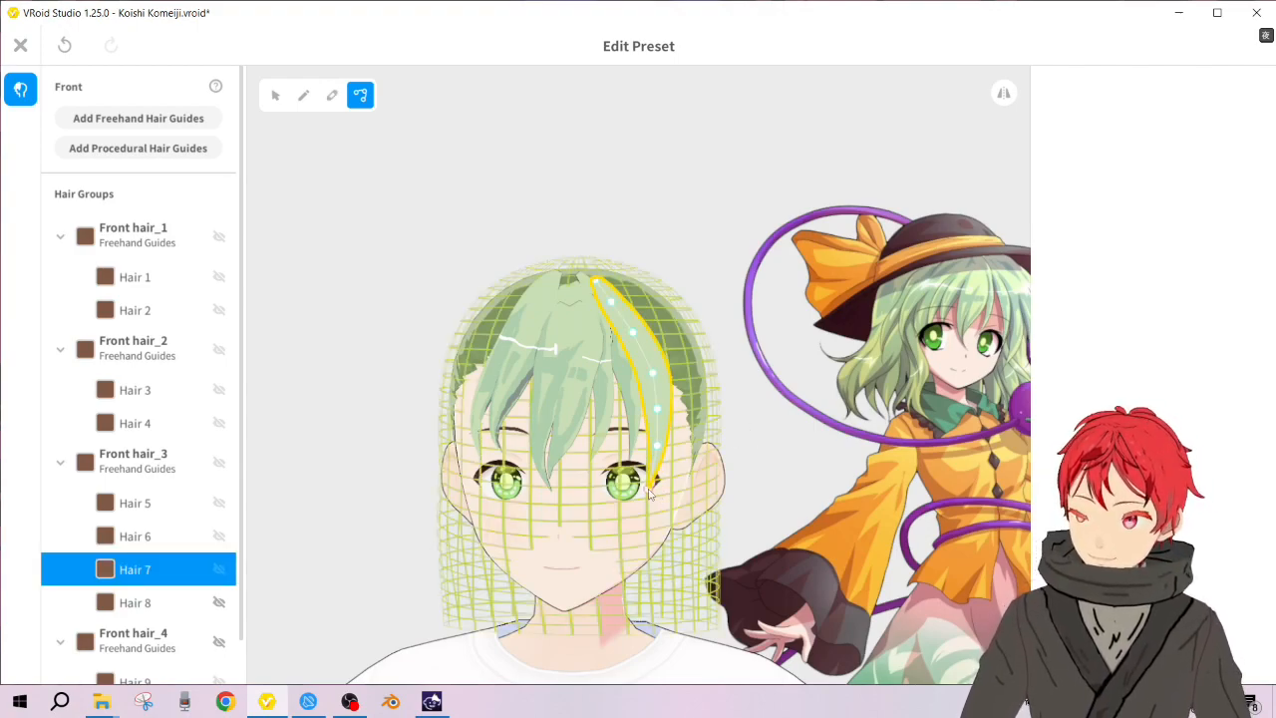
{"action": "left_click", "coordinate": [735, 389]}
{"action": "right_click_drag", "start_coordinate": [736, 388], "coordinate": [760, 407]}
{"action": "scroll", "coordinate": [740, 410], "scroll_direction": "up", "scroll_amount": 5}
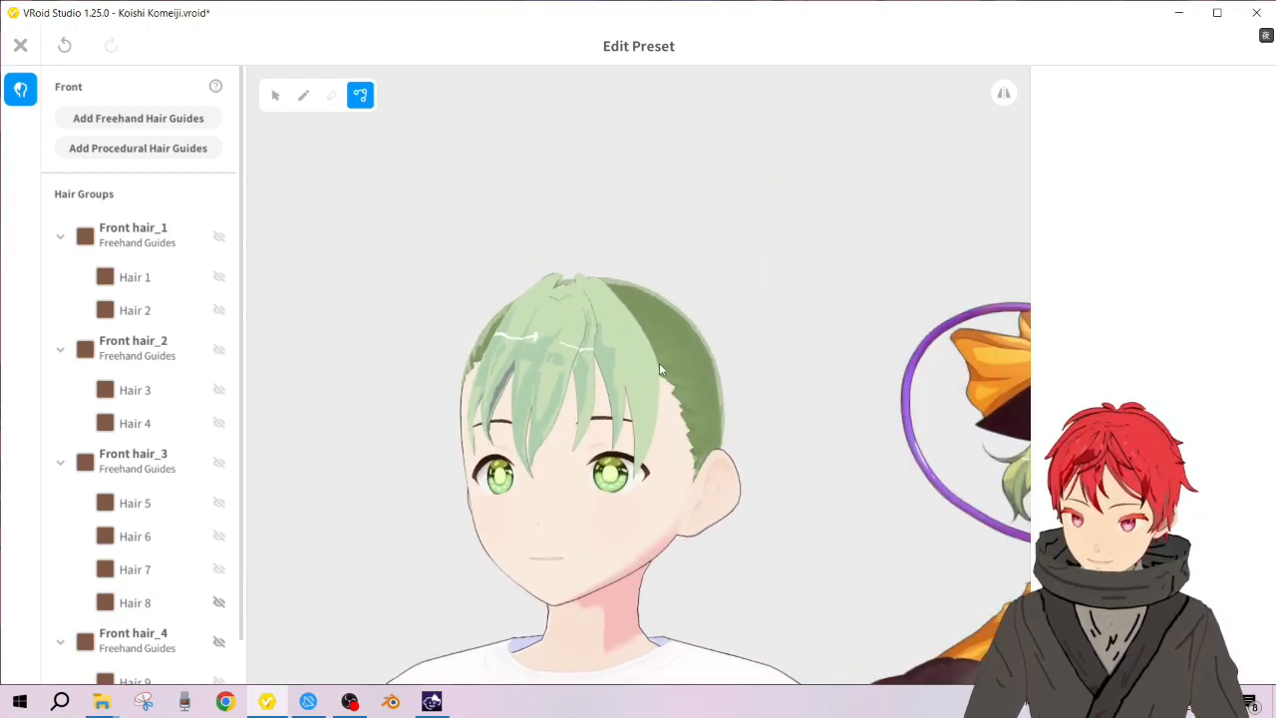
Step: Select the Hair 7 strand and open its material's texture for painting
{"action": "left_click", "coordinate": [149, 546]}
{"action": "left_click", "coordinate": [152, 570]}
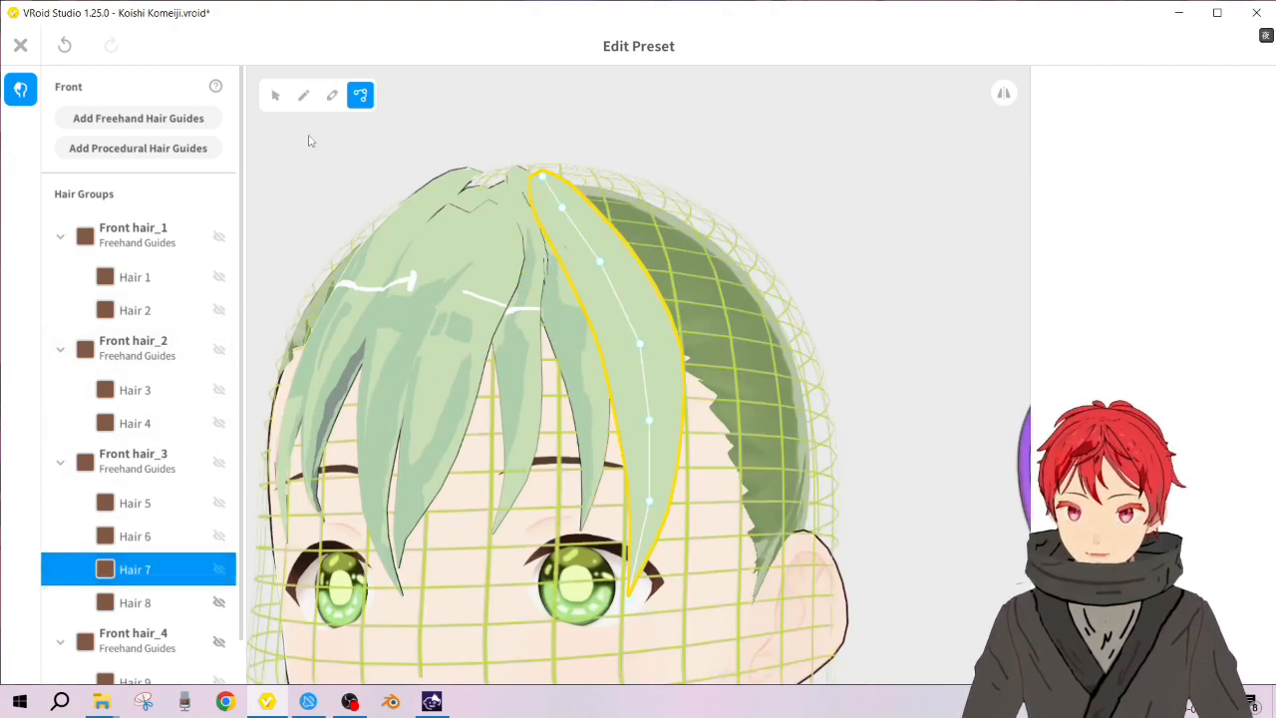
{"action": "left_click", "coordinate": [275, 98]}
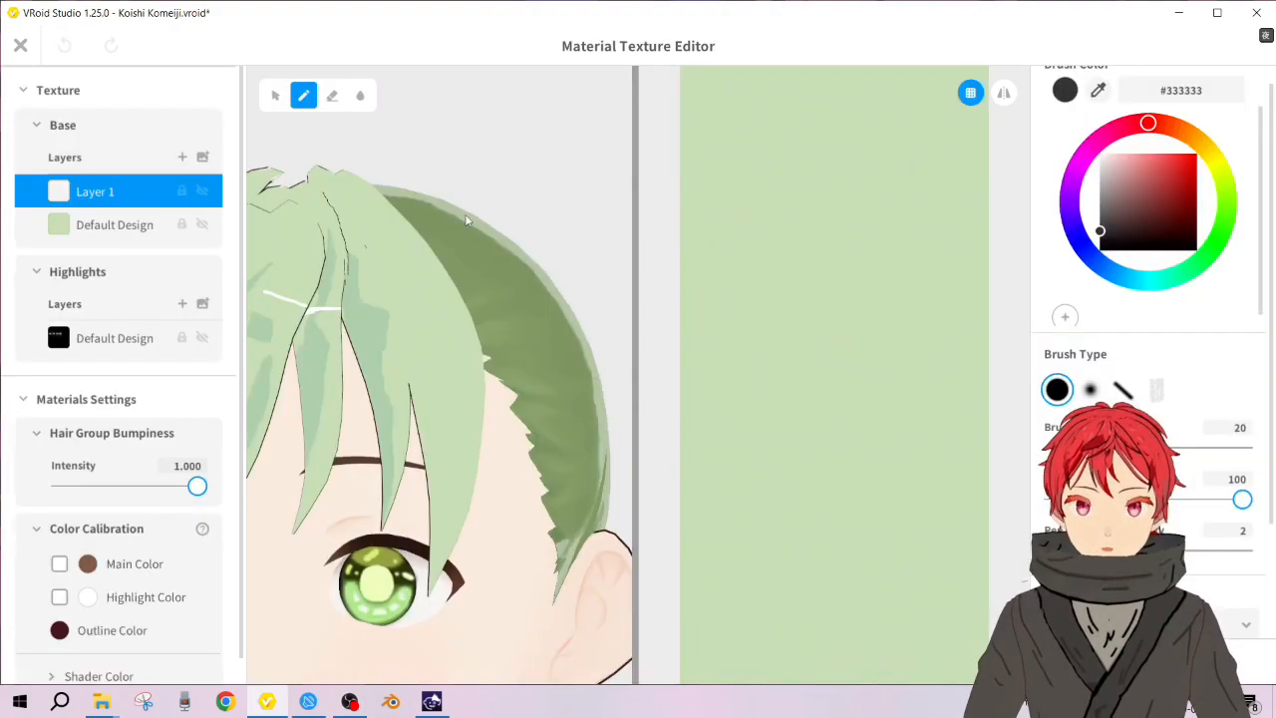
{"action": "scroll", "coordinate": [438, 375], "scroll_direction": "up", "scroll_amount": 2}
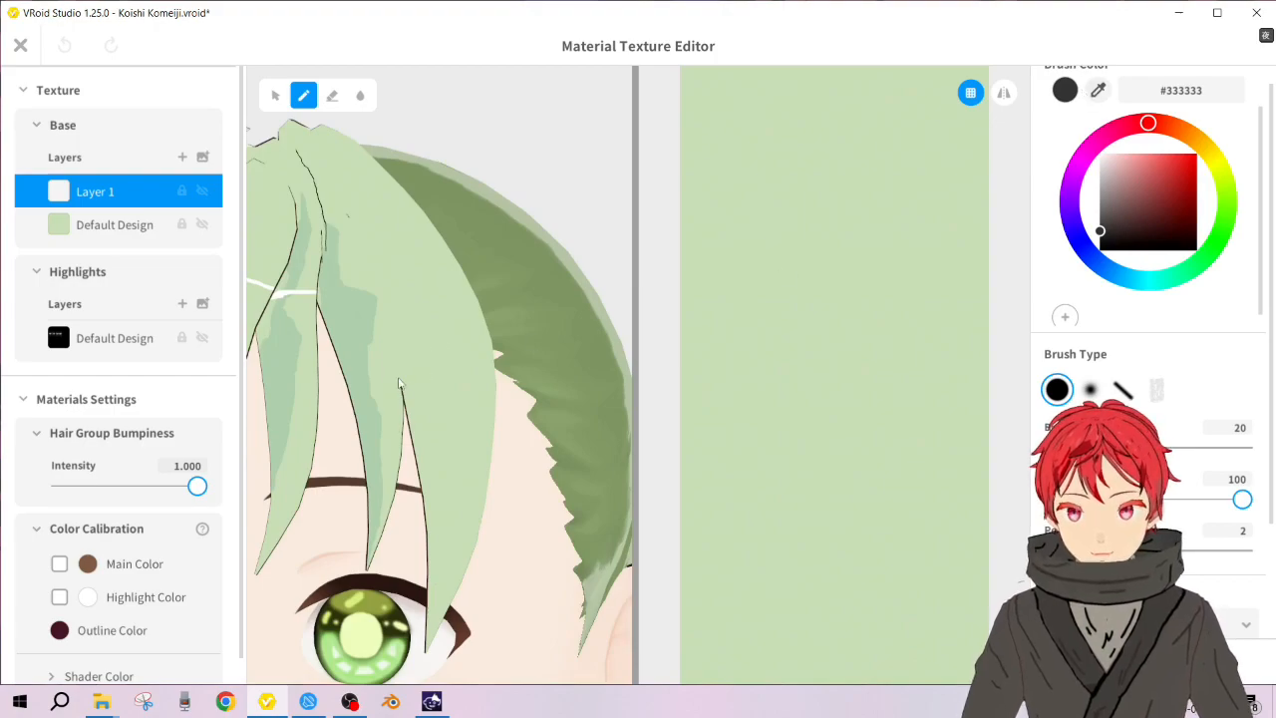
{"action": "left_click_drag", "start_coordinate": [397, 355], "coordinate": [351, 209]}
{"action": "scroll", "coordinate": [457, 405], "scroll_direction": "down", "scroll_amount": 5}
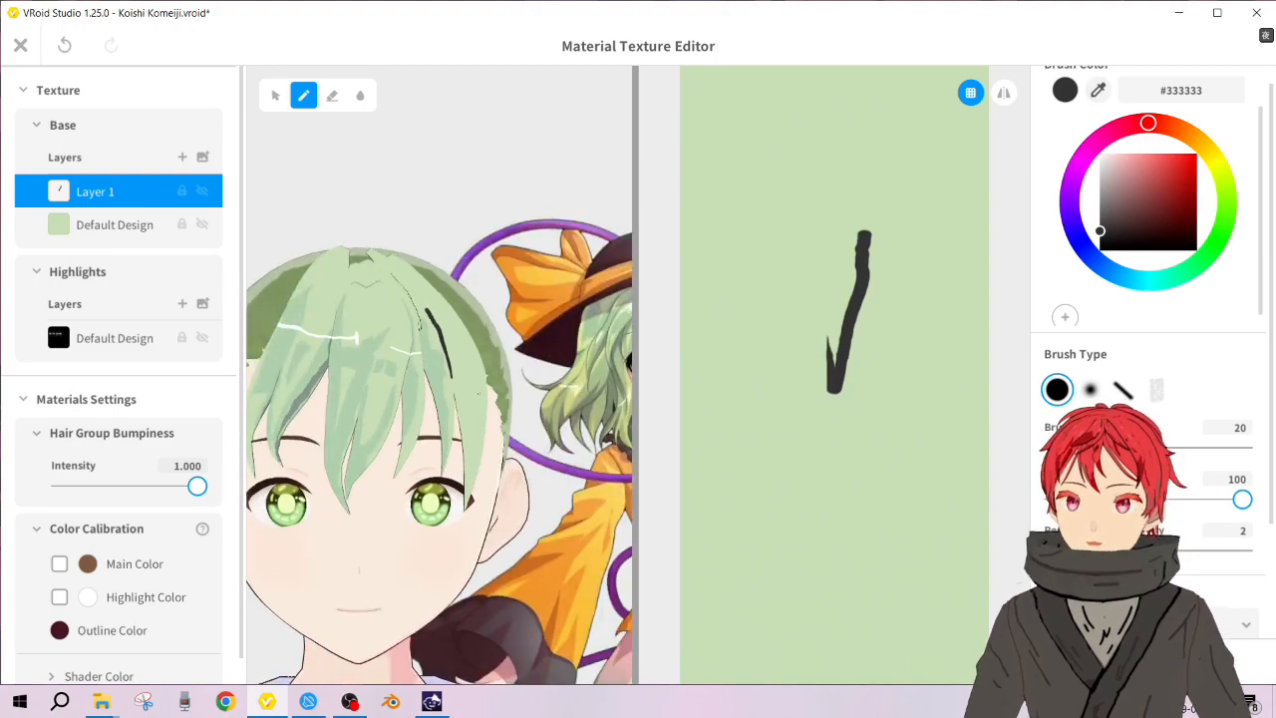
{"action": "key", "text": "ctrl+z"}
{"action": "scroll", "coordinate": [438, 319], "scroll_direction": "up", "scroll_amount": 5}
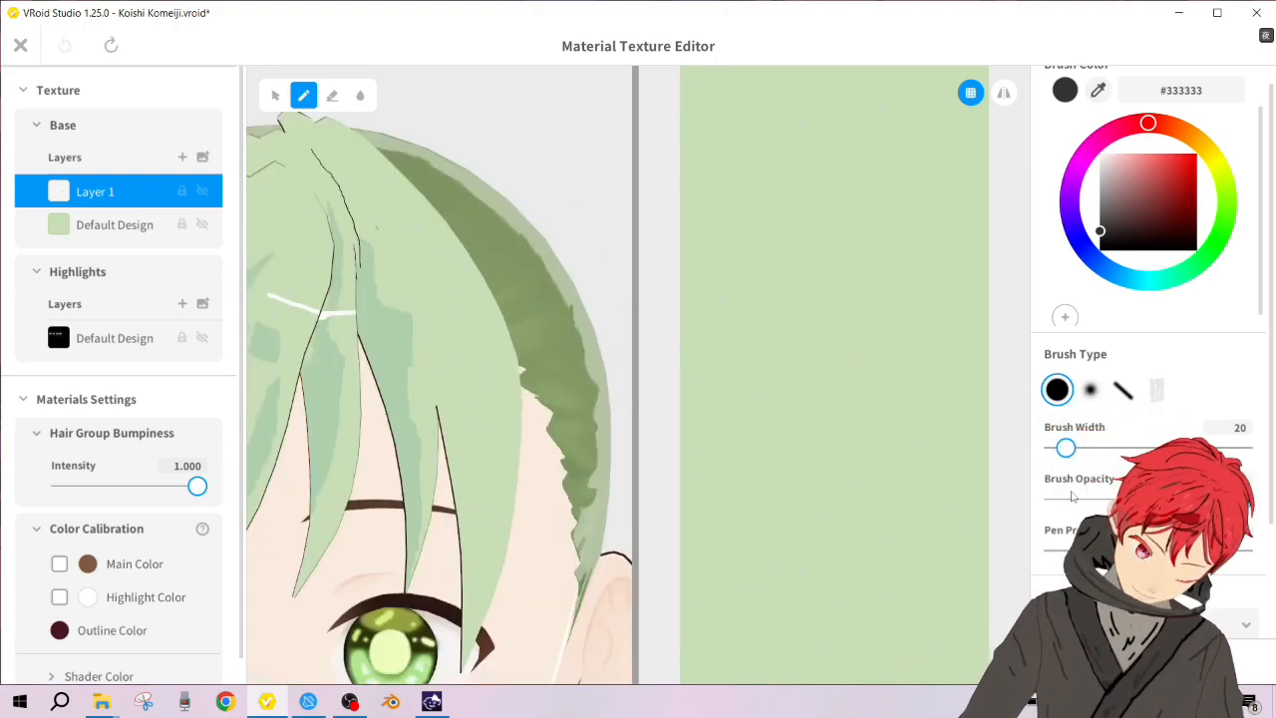
Step: Set the brush width to 5 and draw a #333333 outline along the inner edge of the Hair 7 strand, above its overlap
{"action": "left_click", "coordinate": [1251, 447]}
{"action": "left_click", "coordinate": [1234, 427]}
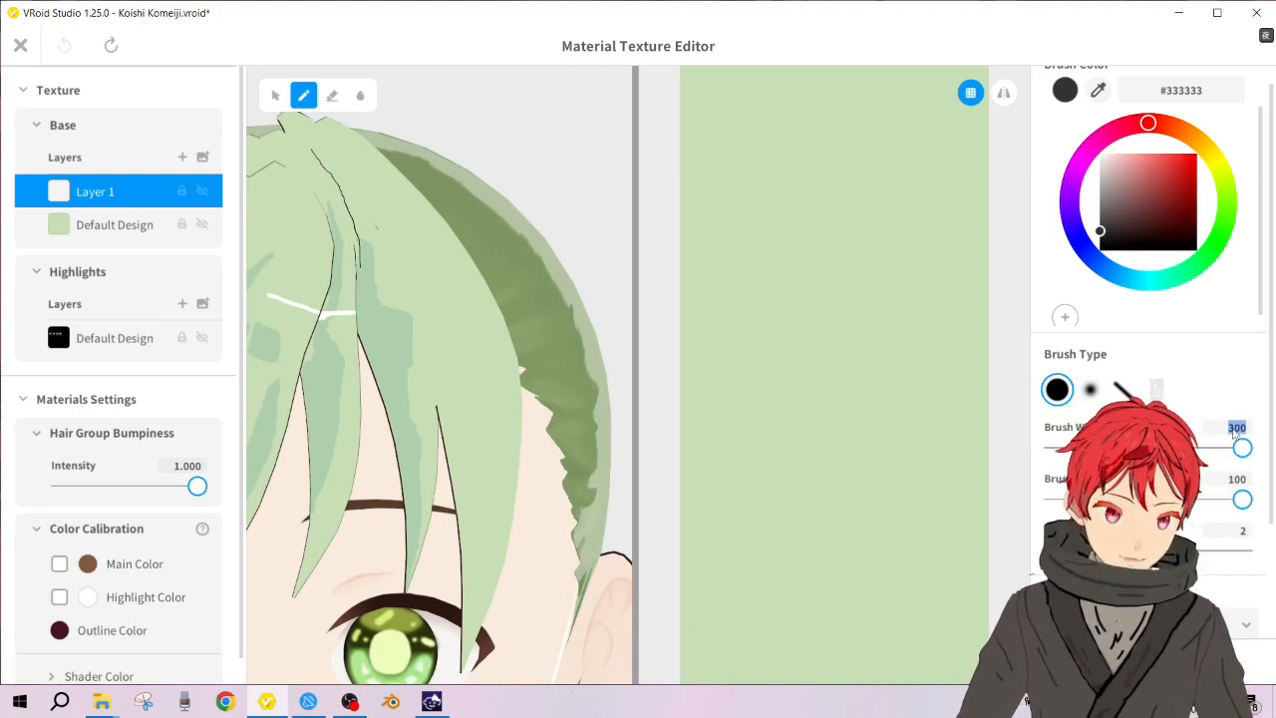
{"action": "type", "text": "5"}
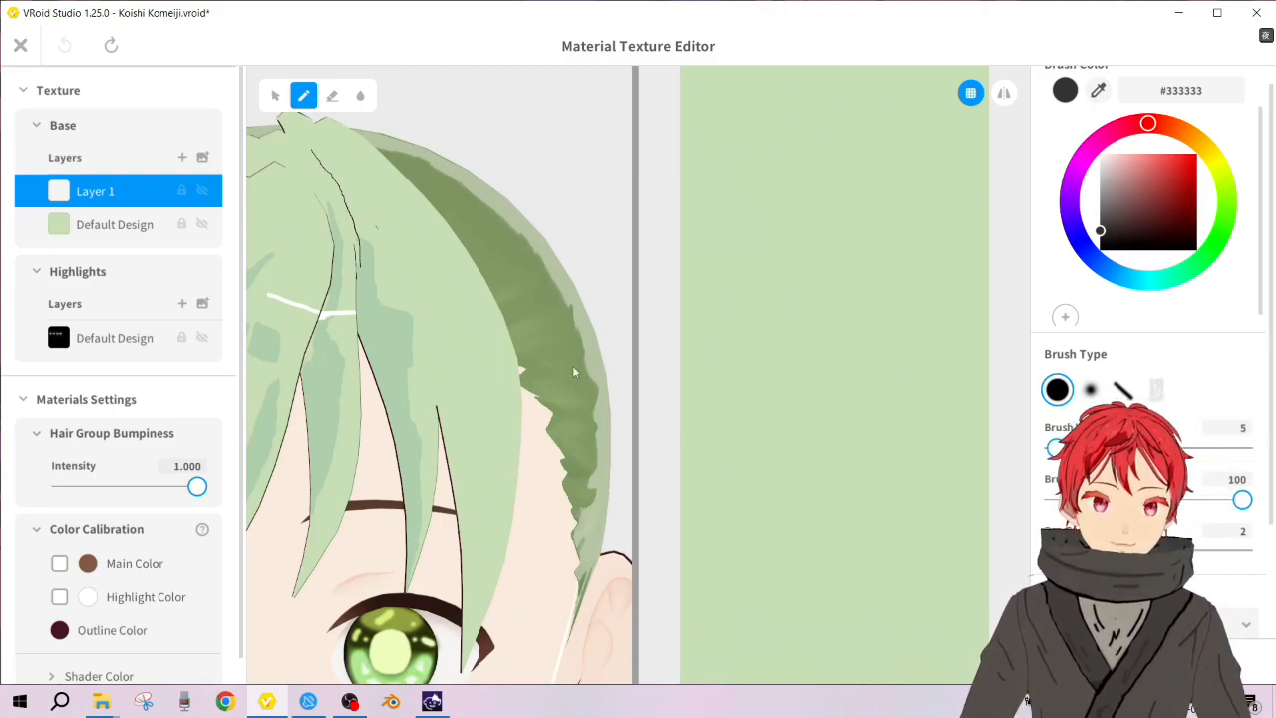
{"action": "left_click_drag", "start_coordinate": [412, 299], "coordinate": [436, 399]}
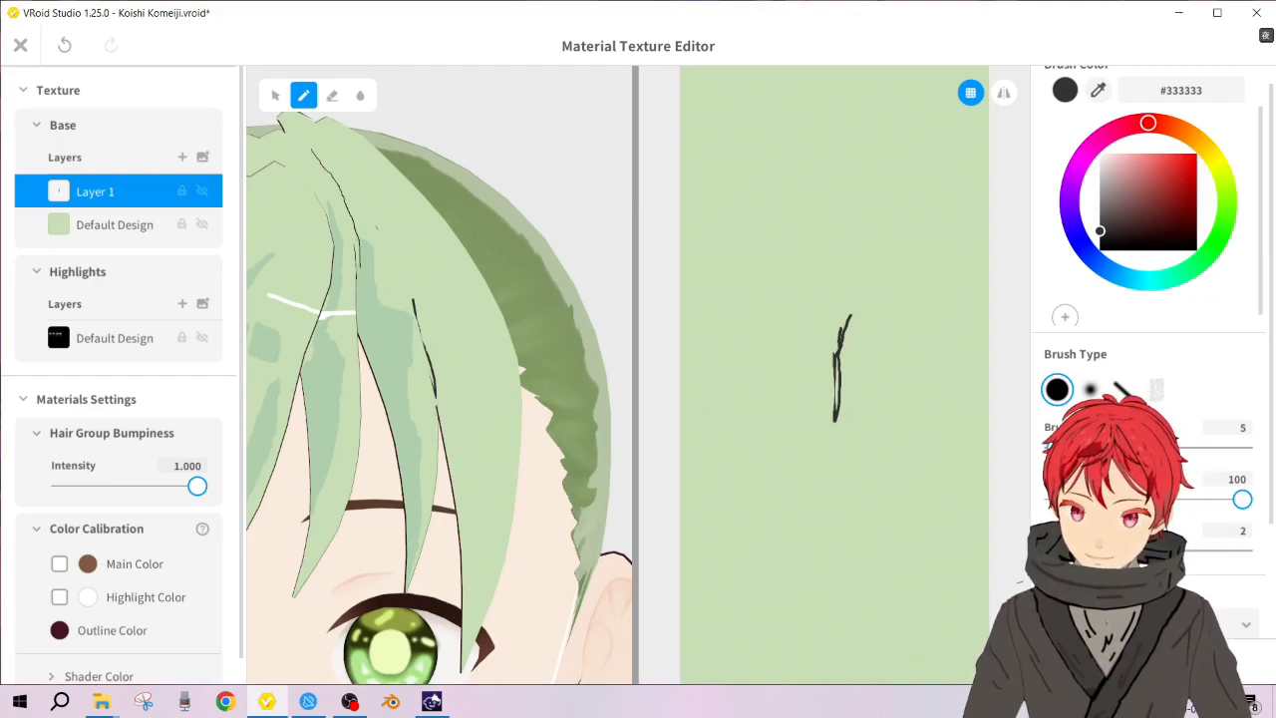
{"action": "left_click_drag", "start_coordinate": [435, 401], "coordinate": [436, 414]}
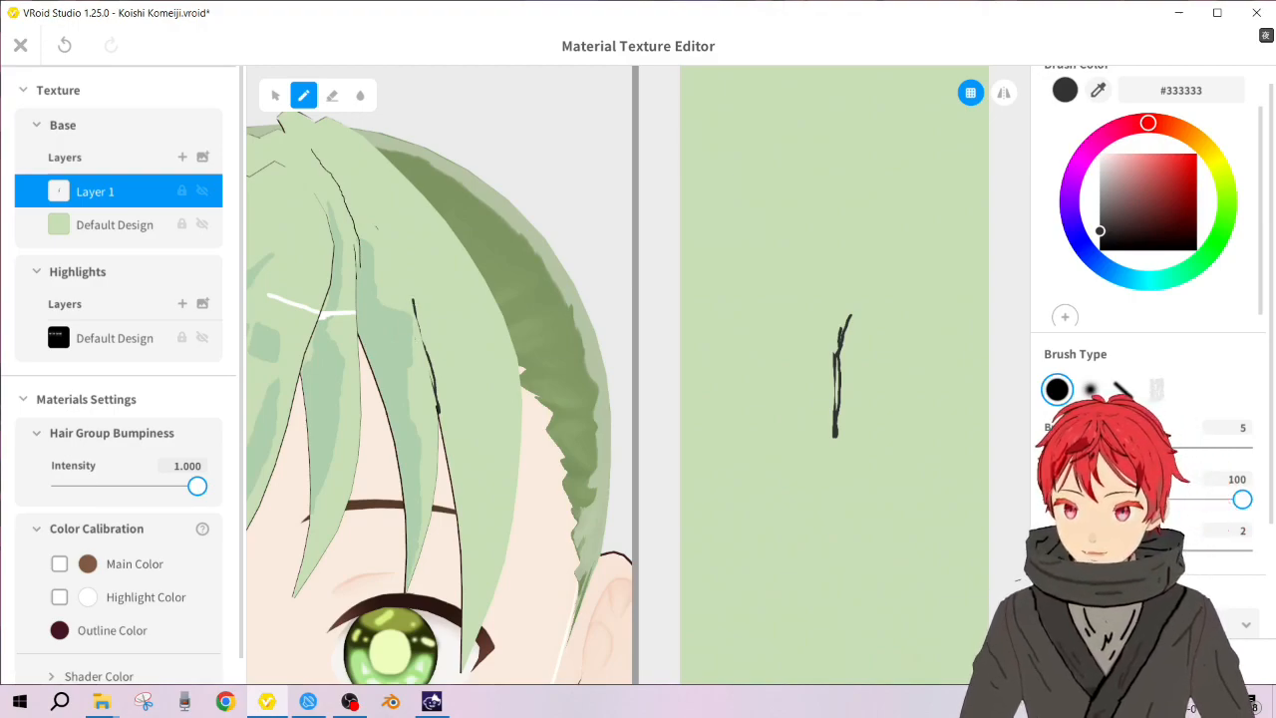
{"action": "left_click_drag", "start_coordinate": [848, 317], "coordinate": [889, 199]}
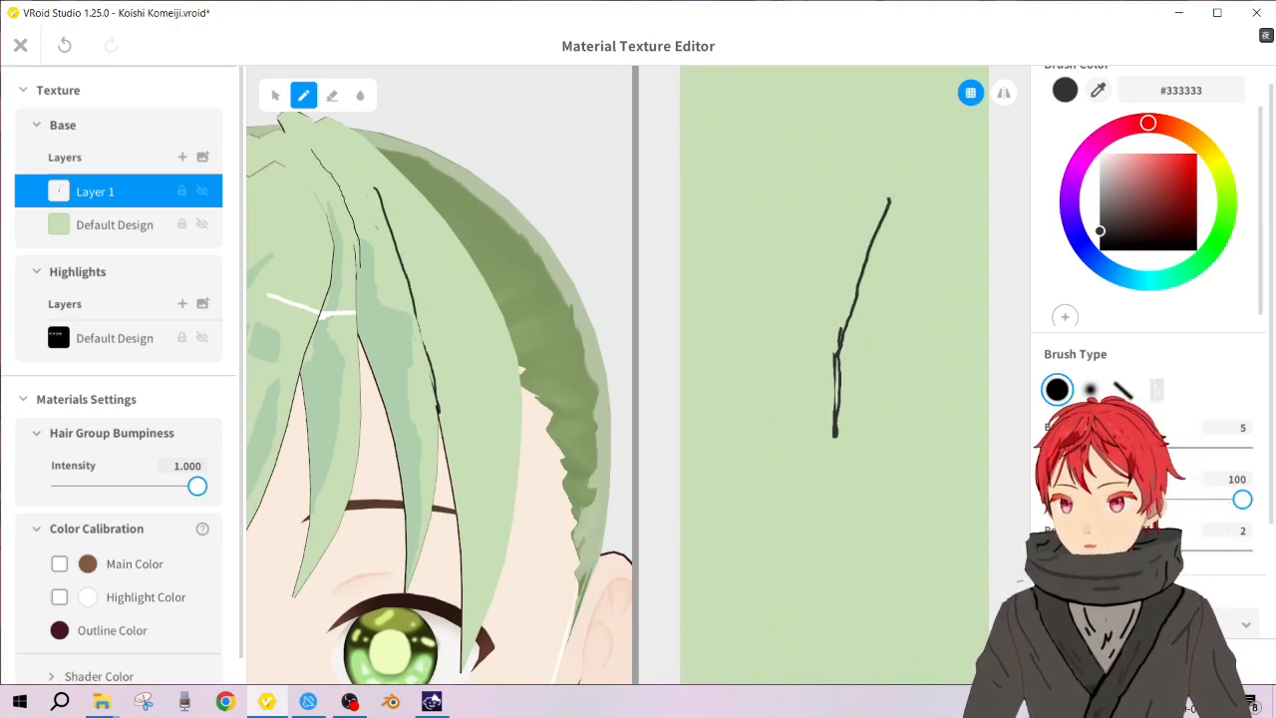
{"action": "key", "text": "ctrl+z"}
{"action": "left_click_drag", "start_coordinate": [881, 189], "coordinate": [850, 281]}
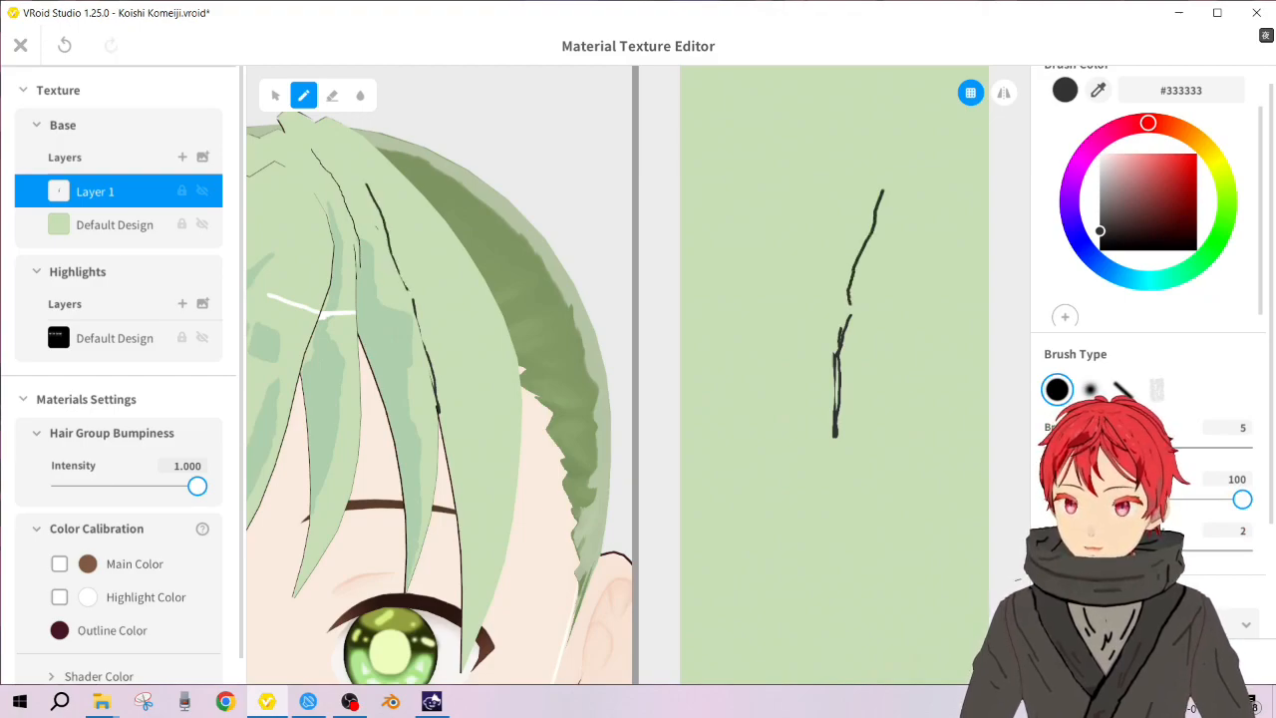
{"action": "scroll", "coordinate": [444, 397], "scroll_direction": "down", "scroll_amount": 5}
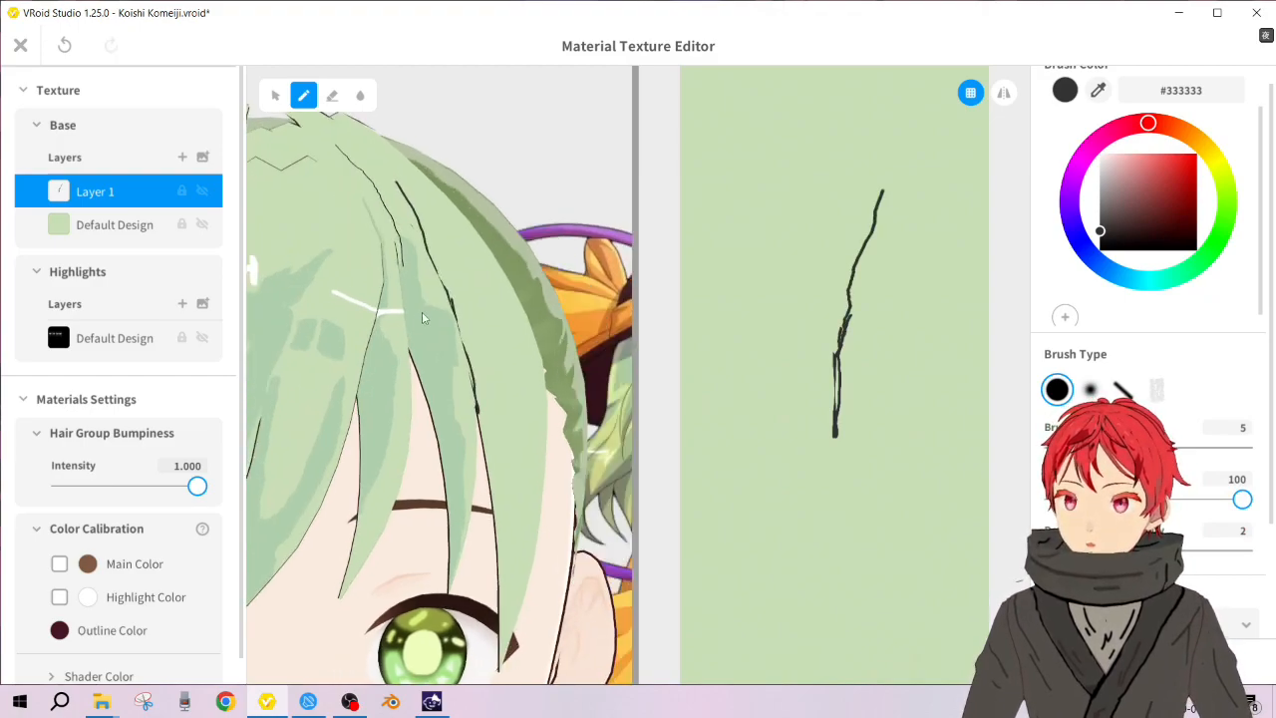
{"action": "scroll", "coordinate": [444, 396], "scroll_direction": "up", "scroll_amount": 5}
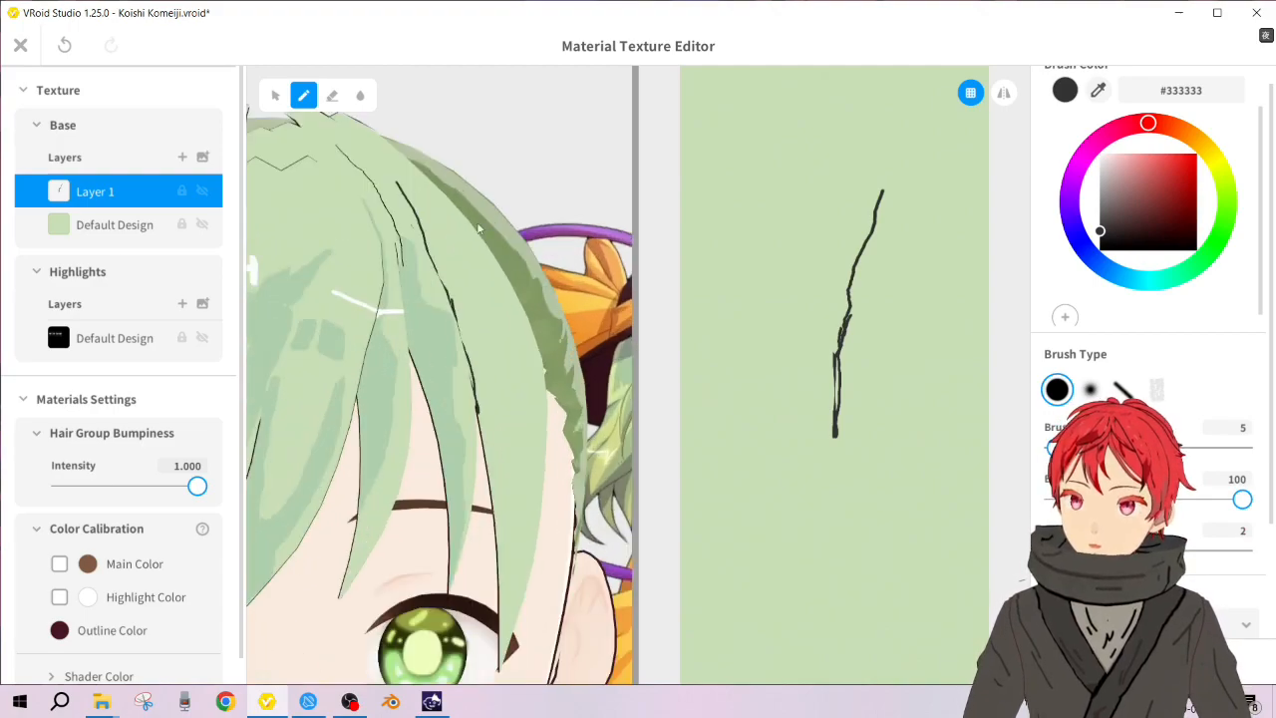
{"action": "key", "text": "ctrl+z"}
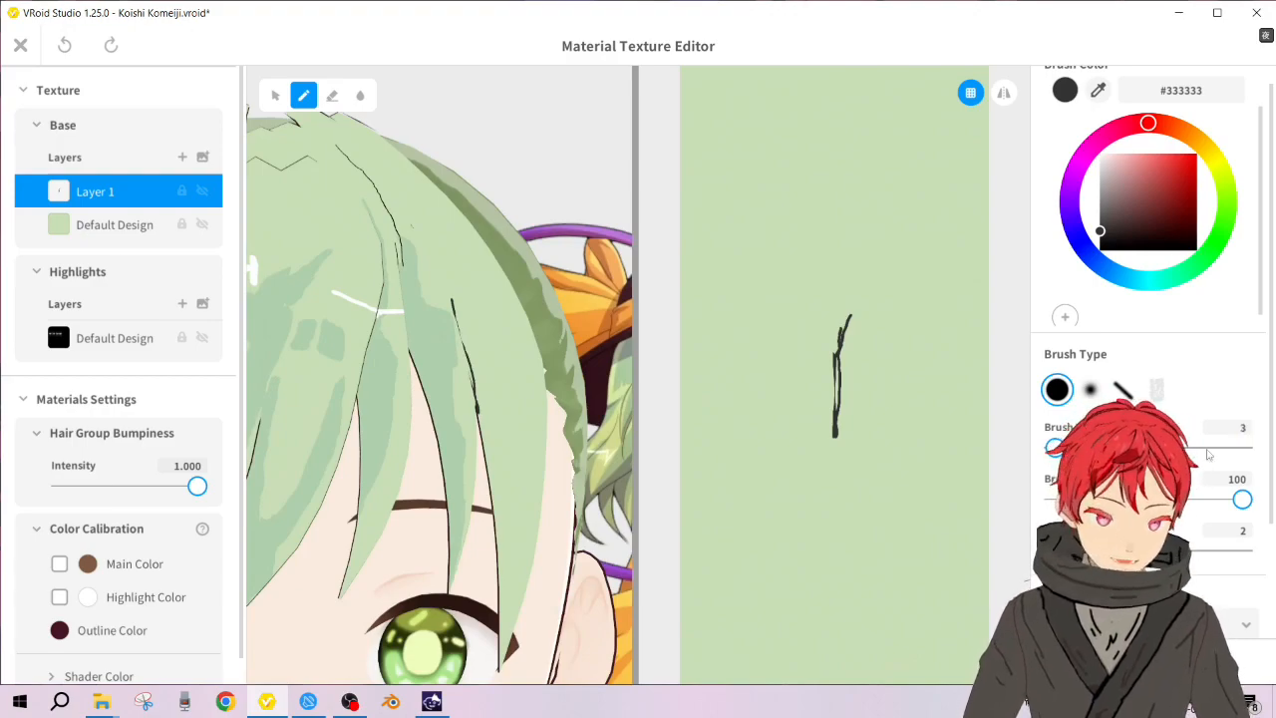
Step: Extend the #333333 outline up toward the Hair 7 strand's root with a brush width of 3
{"action": "left_click_drag", "start_coordinate": [889, 169], "coordinate": [852, 305]}
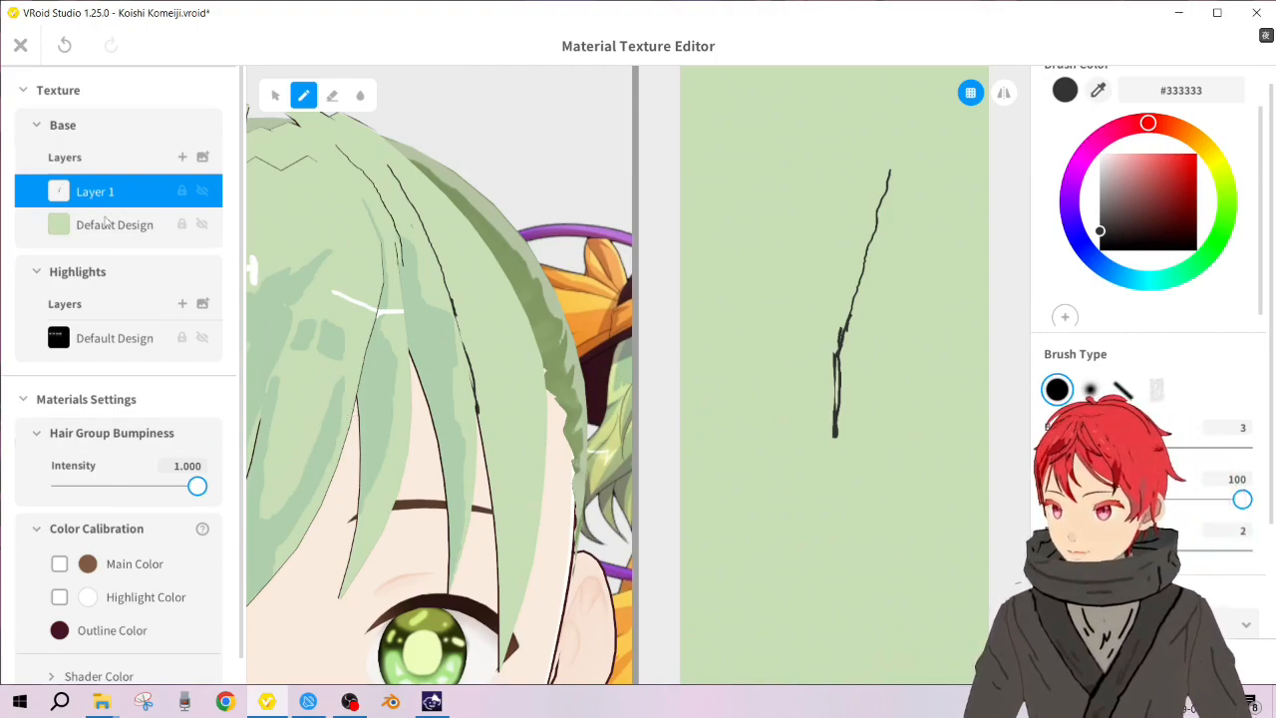
Step: Add a new base texture layer and move it below Layer 1, which holds the outline
{"action": "left_click", "coordinate": [183, 157]}
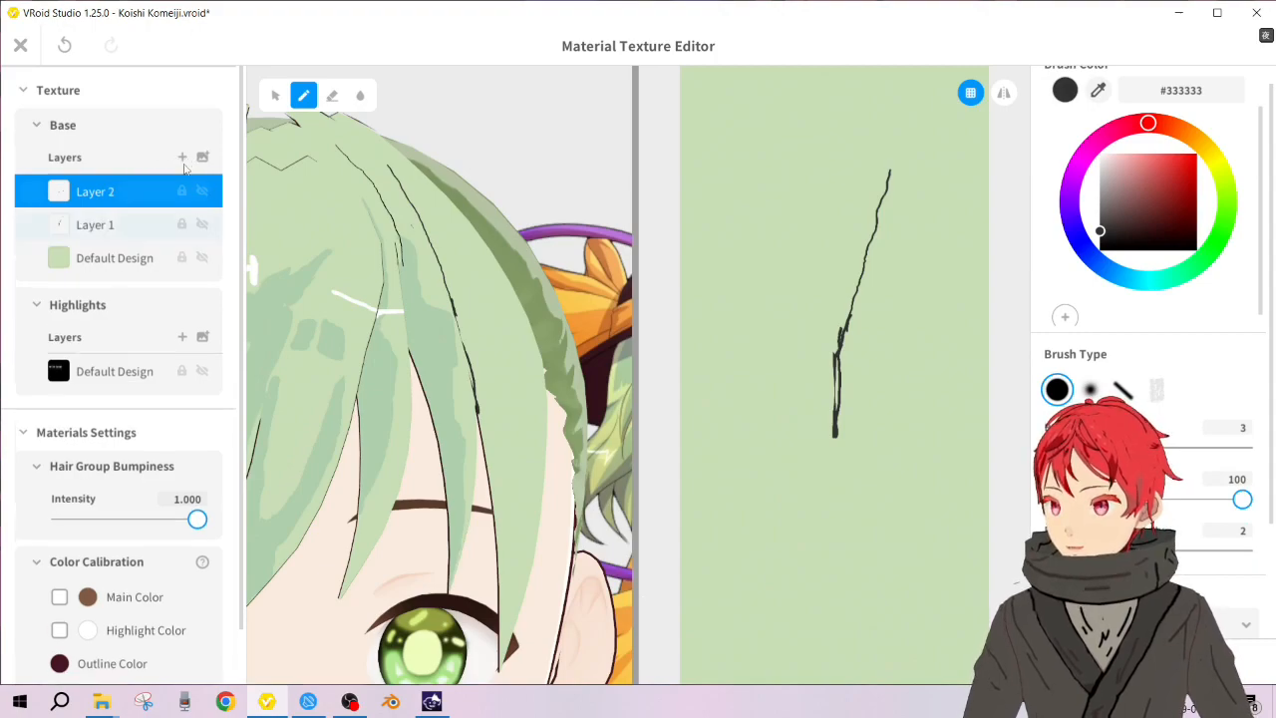
{"action": "right_click", "coordinate": [121, 190]}
{"action": "left_click", "coordinate": [185, 295]}
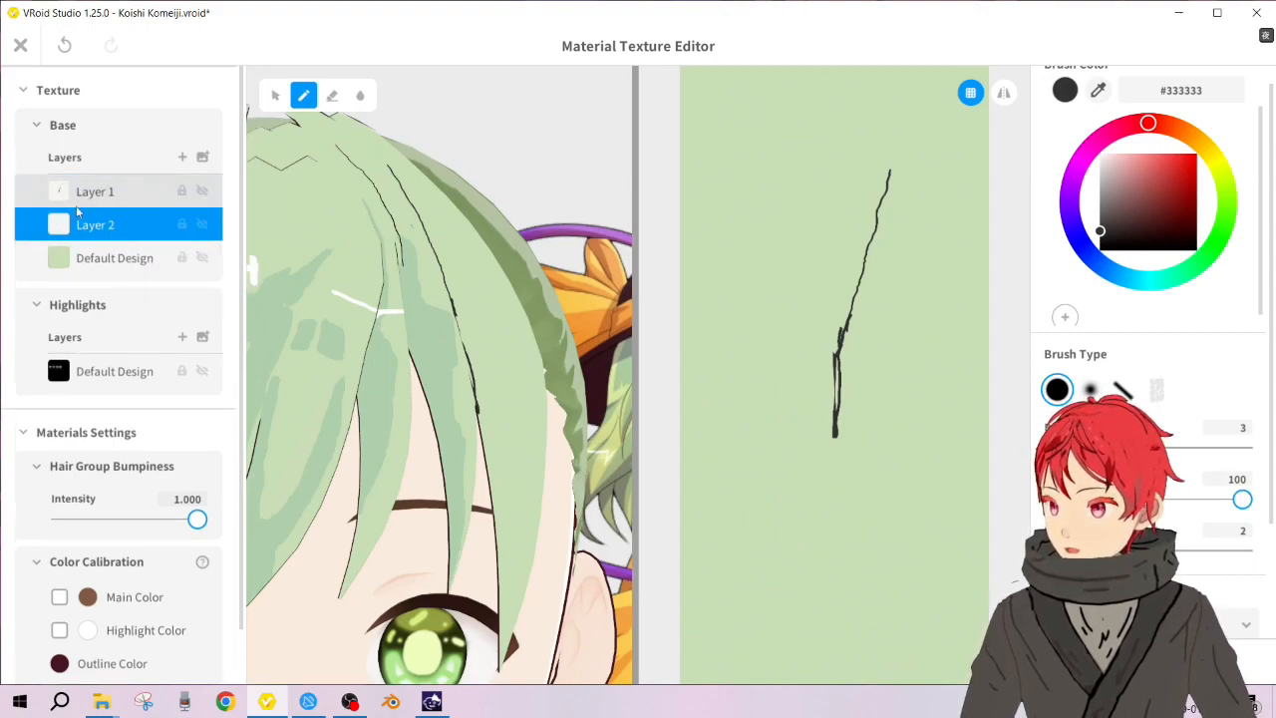
Step: Sample the neighbouring strand's shadow colour #AFCEAB and paint shadows along the strand's inner edge and curving up its outer side, brush width 11
{"action": "left_click", "coordinate": [1097, 90]}
{"action": "left_click", "coordinate": [457, 332]}
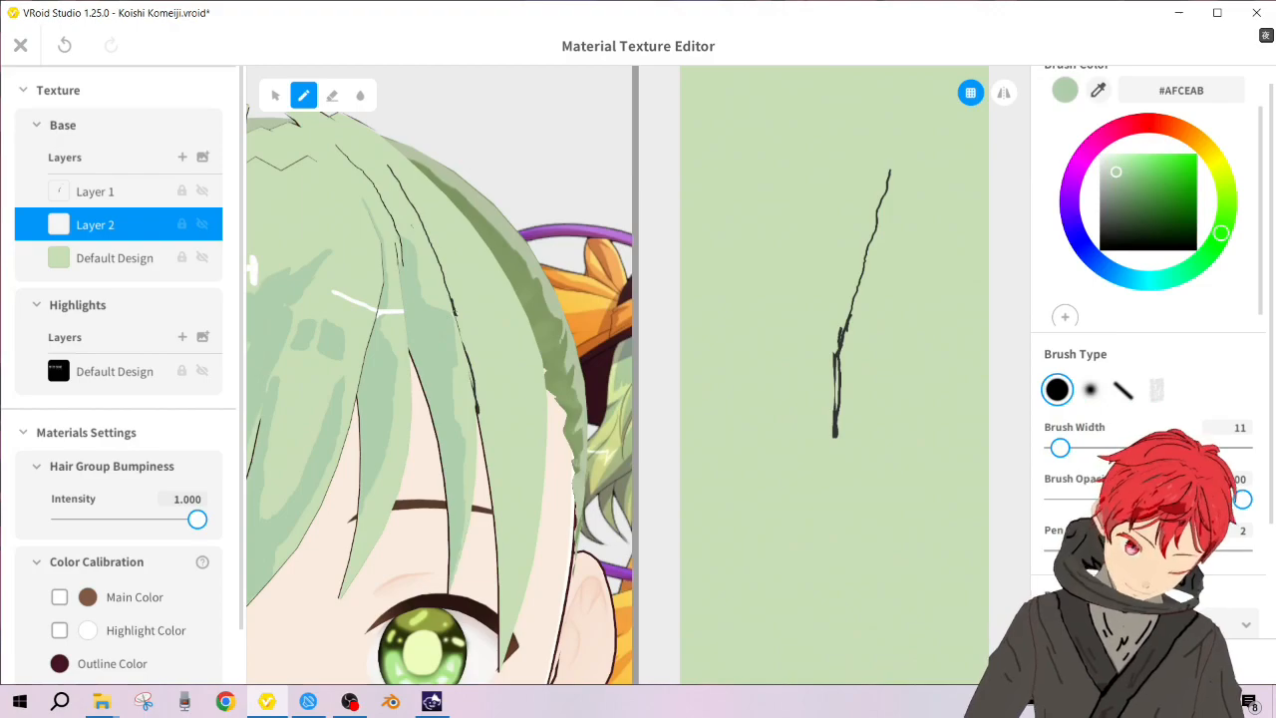
{"action": "mouse_move", "coordinate": [462, 327]}
{"action": "left_mouse_down"}
{"action": "mouse_move", "coordinate": [499, 528]}
{"action": "mouse_move", "coordinate": [493, 500]}
{"action": "left_mouse_up"}
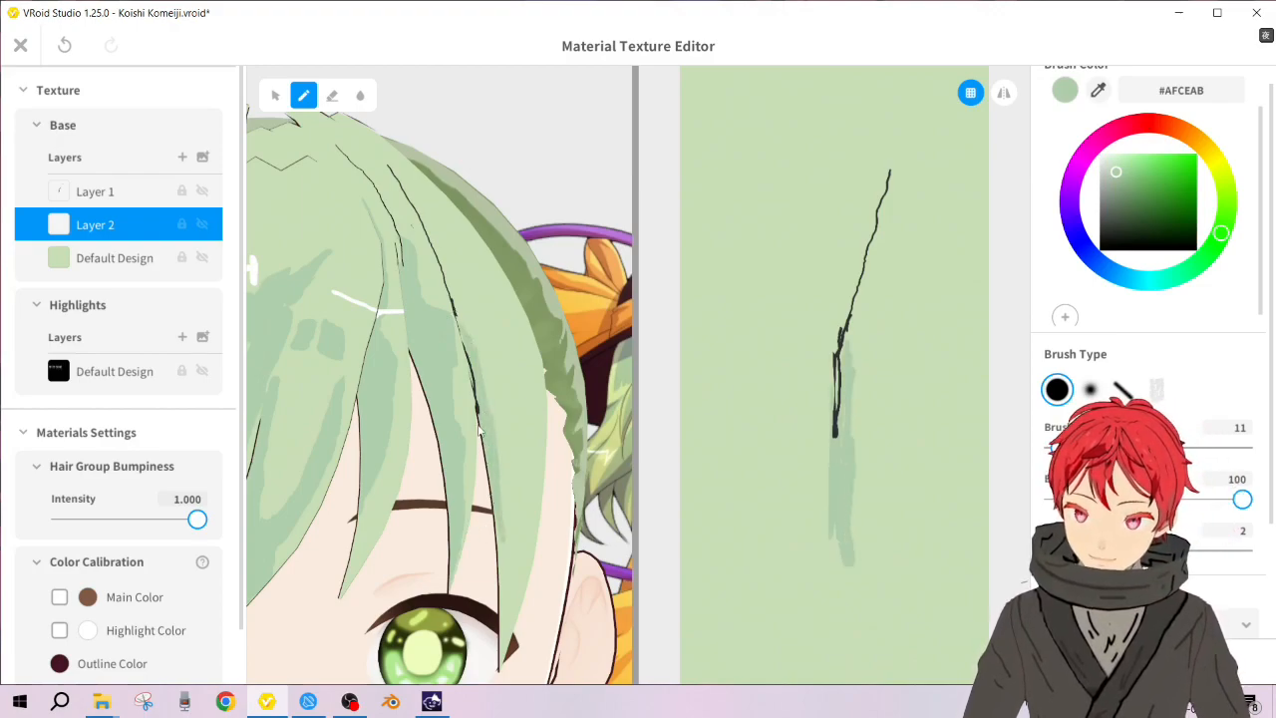
{"action": "mouse_move", "coordinate": [488, 500]}
{"action": "left_mouse_down"}
{"action": "mouse_move", "coordinate": [503, 595]}
{"action": "mouse_move", "coordinate": [533, 413]}
{"action": "left_mouse_up"}
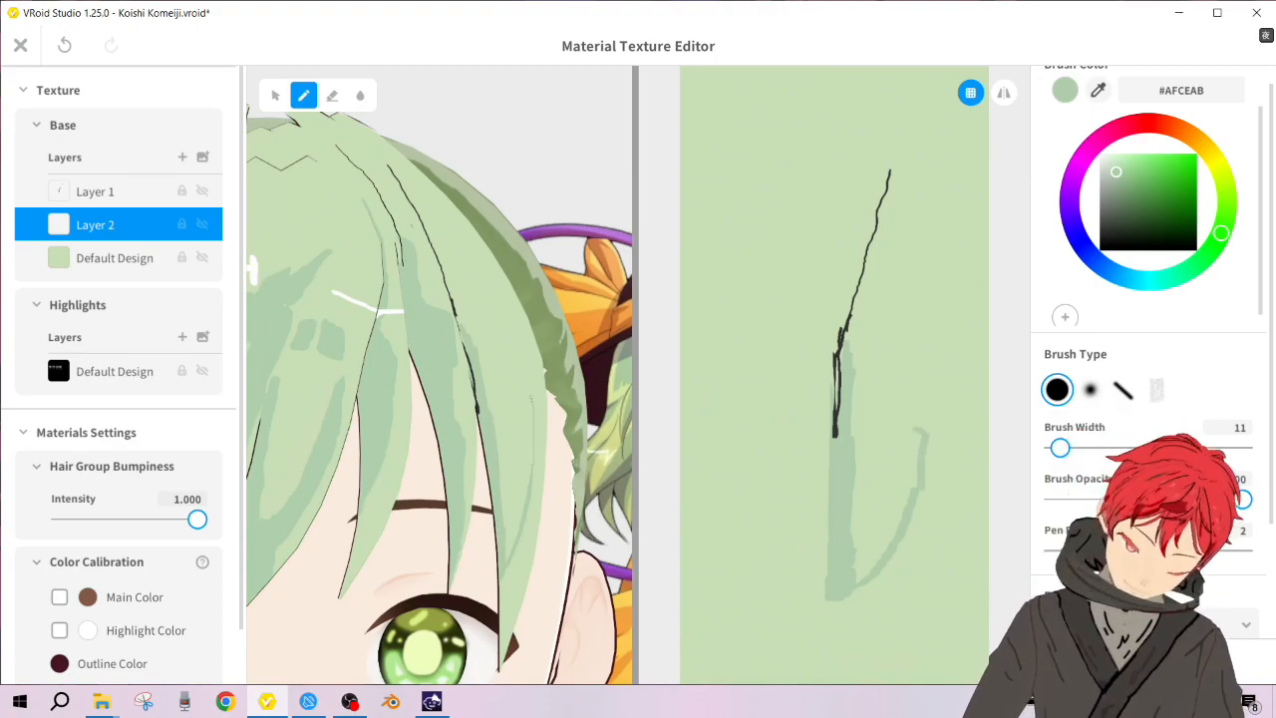
{"action": "left_click_drag", "start_coordinate": [529, 394], "coordinate": [526, 460]}
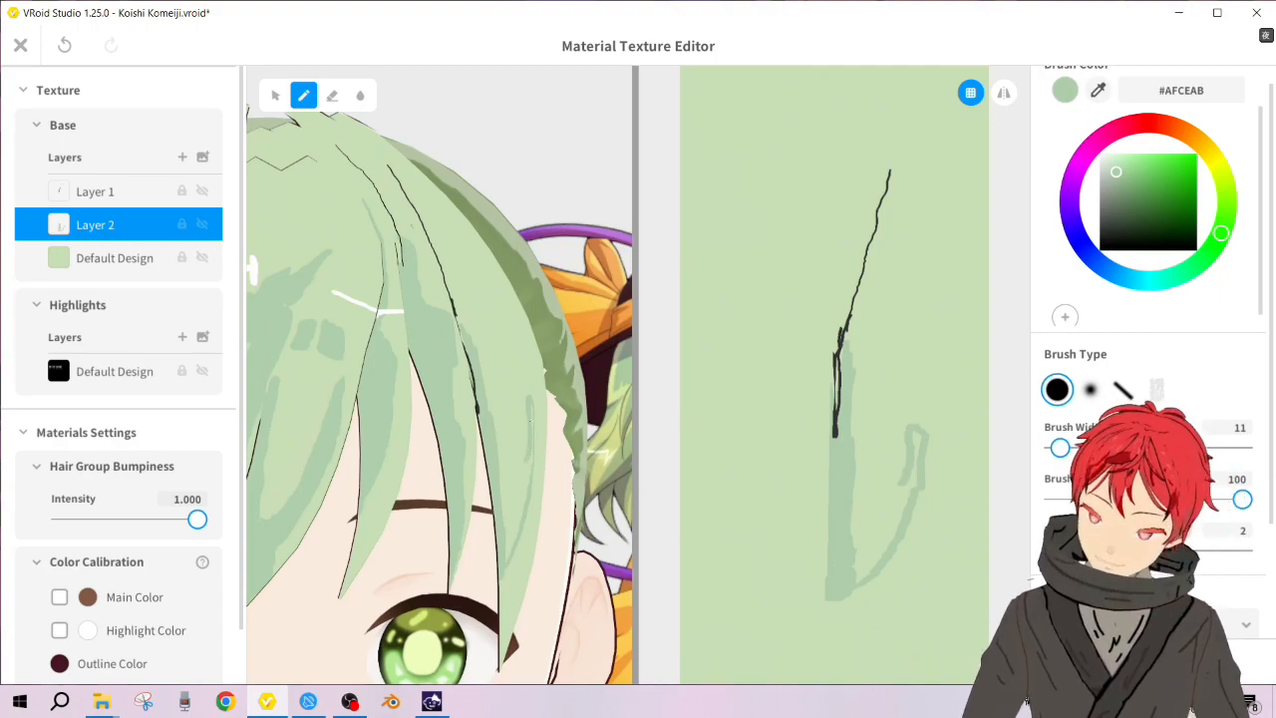
Step: Paint over the hooked upper end of the curved shadow with the sampled base colour #C9DDB6, and resample the shadow colour #AFCEAB
{"action": "left_click", "coordinate": [1101, 91]}
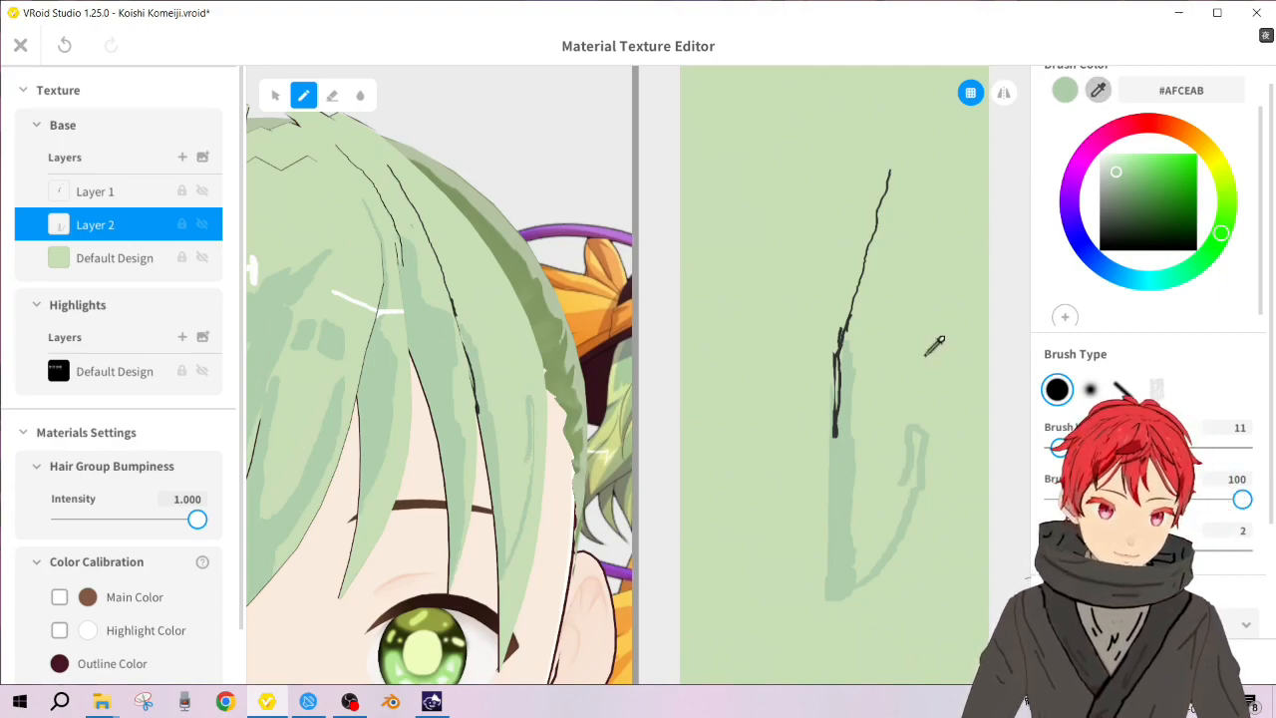
{"action": "left_click", "coordinate": [924, 357]}
{"action": "mouse_move", "coordinate": [910, 423]}
{"action": "left_mouse_down"}
{"action": "mouse_move", "coordinate": [897, 485]}
{"action": "mouse_move", "coordinate": [921, 436]}
{"action": "left_mouse_up"}
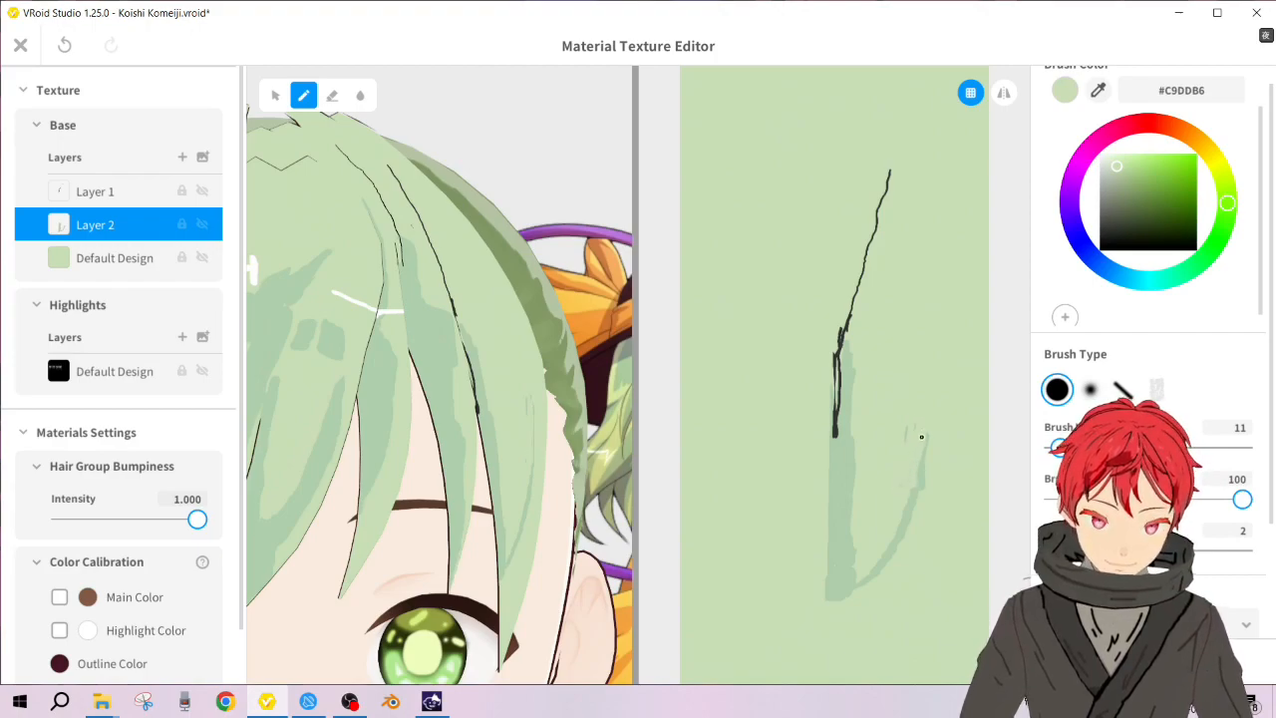
{"action": "left_click", "coordinate": [1097, 91]}
{"action": "left_click", "coordinate": [847, 480]}
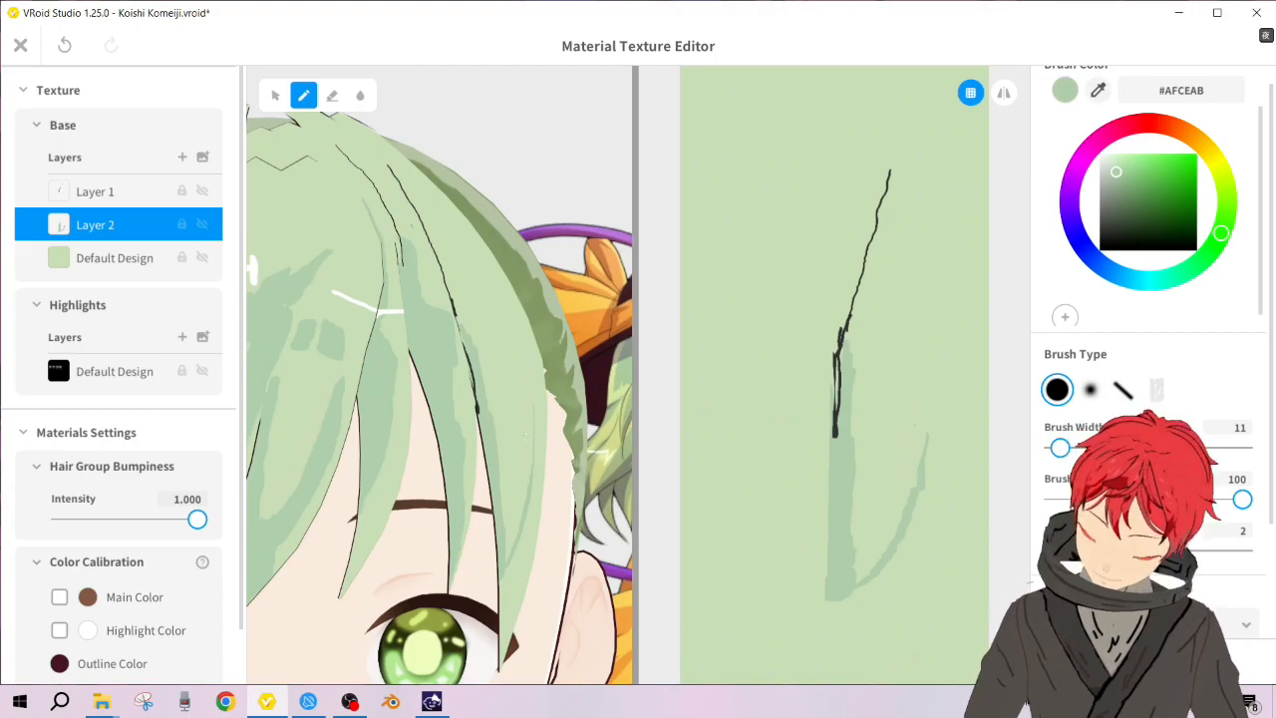
{"action": "left_click_drag", "start_coordinate": [923, 444], "coordinate": [896, 498]}
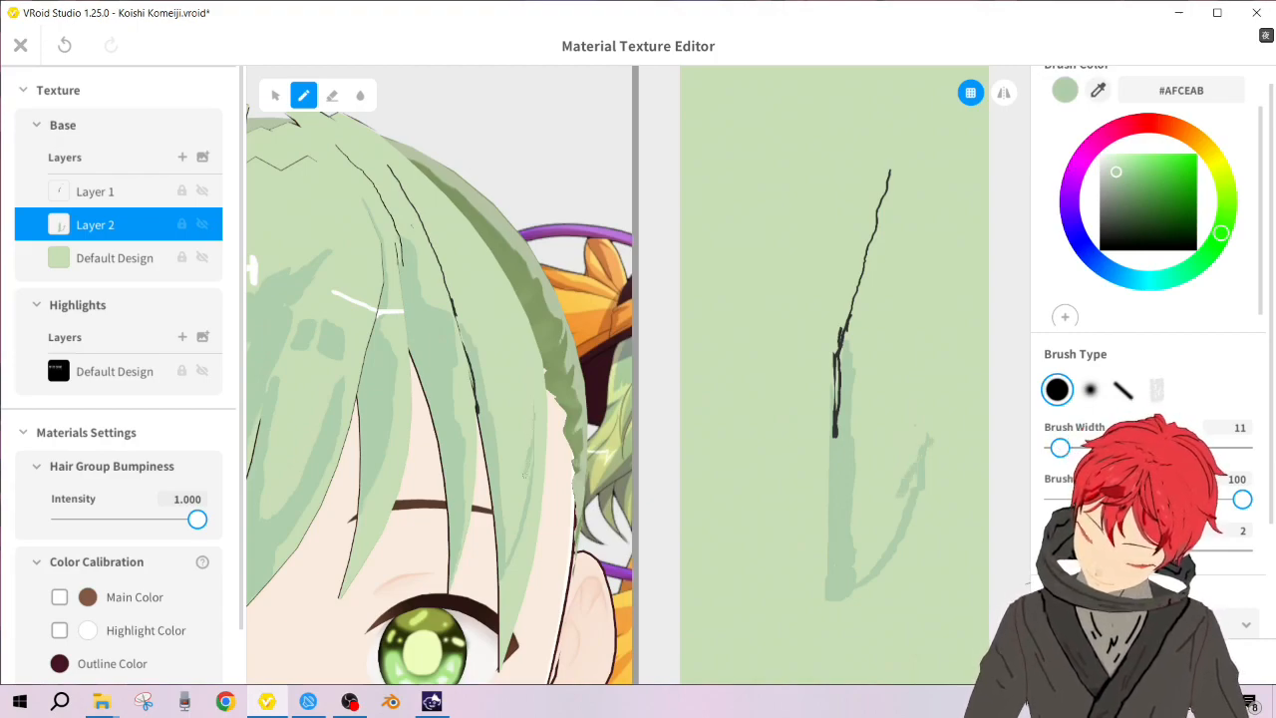
{"action": "mouse_move", "coordinate": [917, 451]}
{"action": "left_mouse_down"}
{"action": "mouse_move", "coordinate": [906, 470]}
{"action": "mouse_move", "coordinate": [937, 432]}
{"action": "left_mouse_up"}
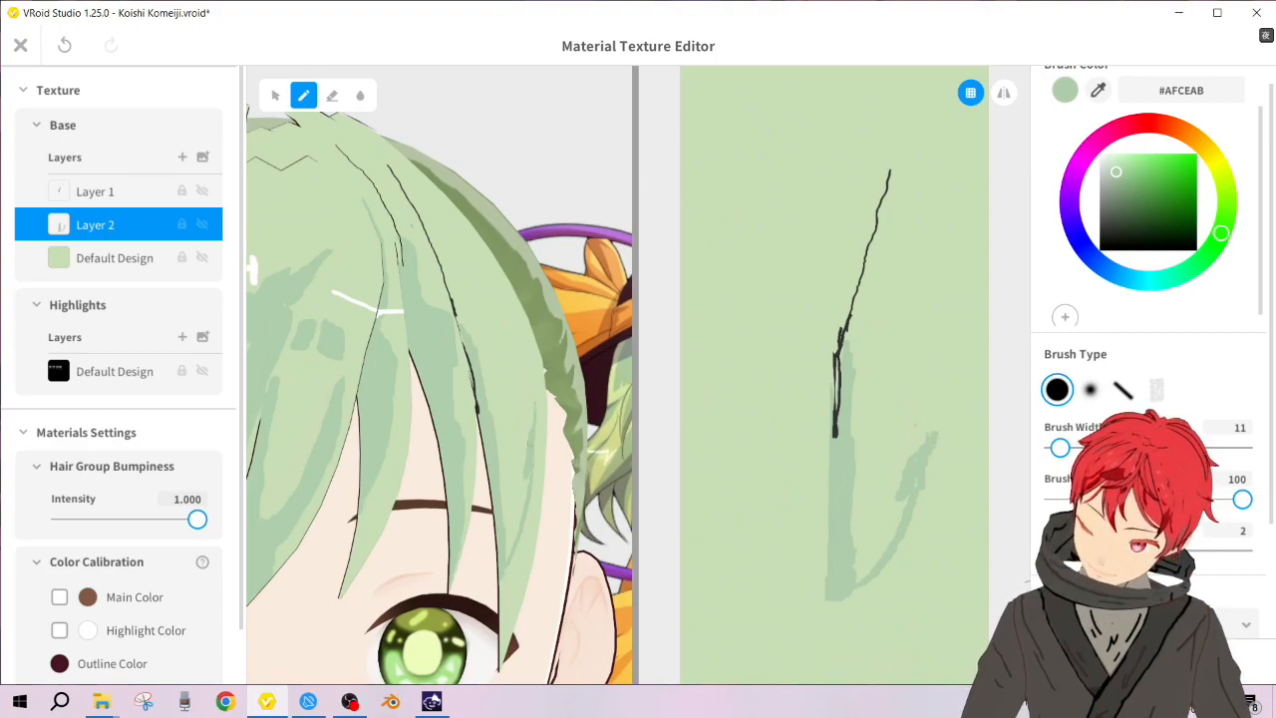
{"action": "key", "text": "ctrl+z"}
{"action": "left_click_drag", "start_coordinate": [536, 422], "coordinate": [522, 497]}
{"action": "key", "text": "ctrl+z"}
Step: Outline a jagged shadow on the Hair 7 strand in #AFCEAB, width 11, from the curved shadow up over an arch to the outer edge
{"action": "mouse_move", "coordinate": [551, 435]}
{"action": "right_mouse_down"}
{"action": "mouse_move", "coordinate": [450, 409]}
{"action": "mouse_move", "coordinate": [375, 429]}
{"action": "right_mouse_up"}
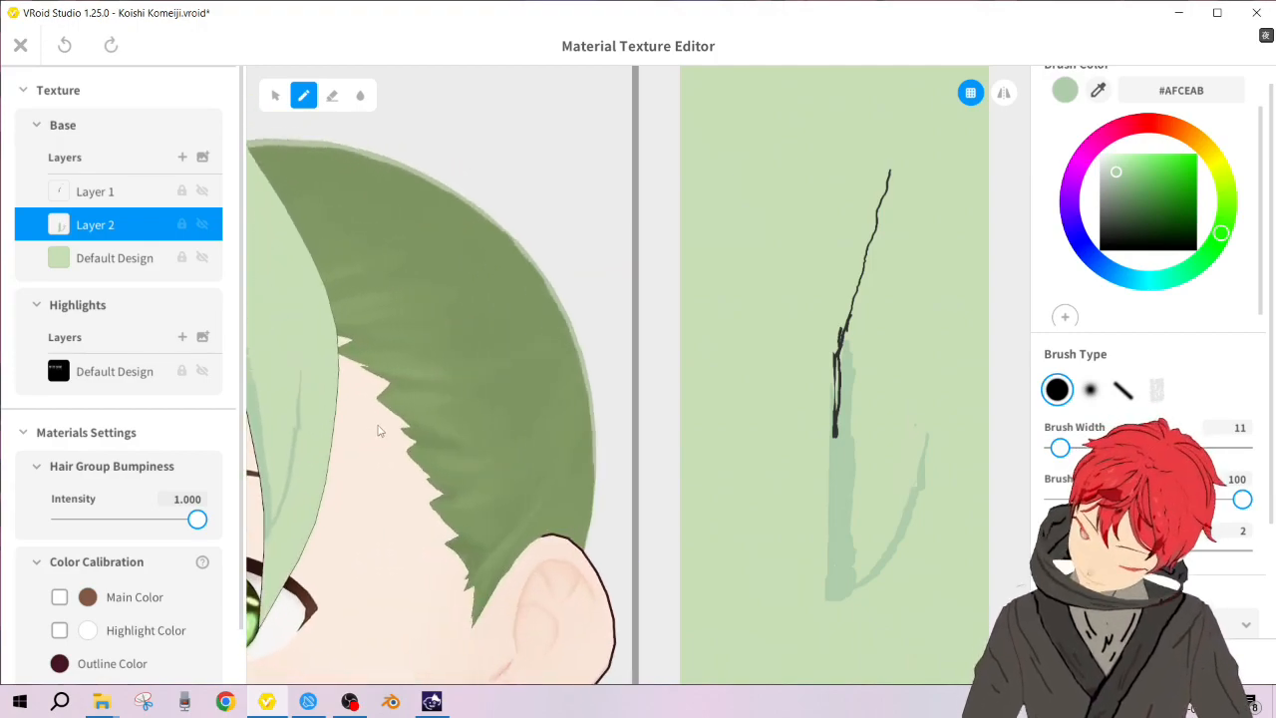
{"action": "middle_click_drag", "start_coordinate": [375, 430], "coordinate": [395, 425]}
{"action": "mouse_move", "coordinate": [395, 424]}
{"action": "right_mouse_down"}
{"action": "mouse_move", "coordinate": [370, 426]}
{"action": "mouse_move", "coordinate": [389, 409]}
{"action": "right_mouse_up"}
{"action": "left_click_drag", "start_coordinate": [919, 445], "coordinate": [881, 510]}
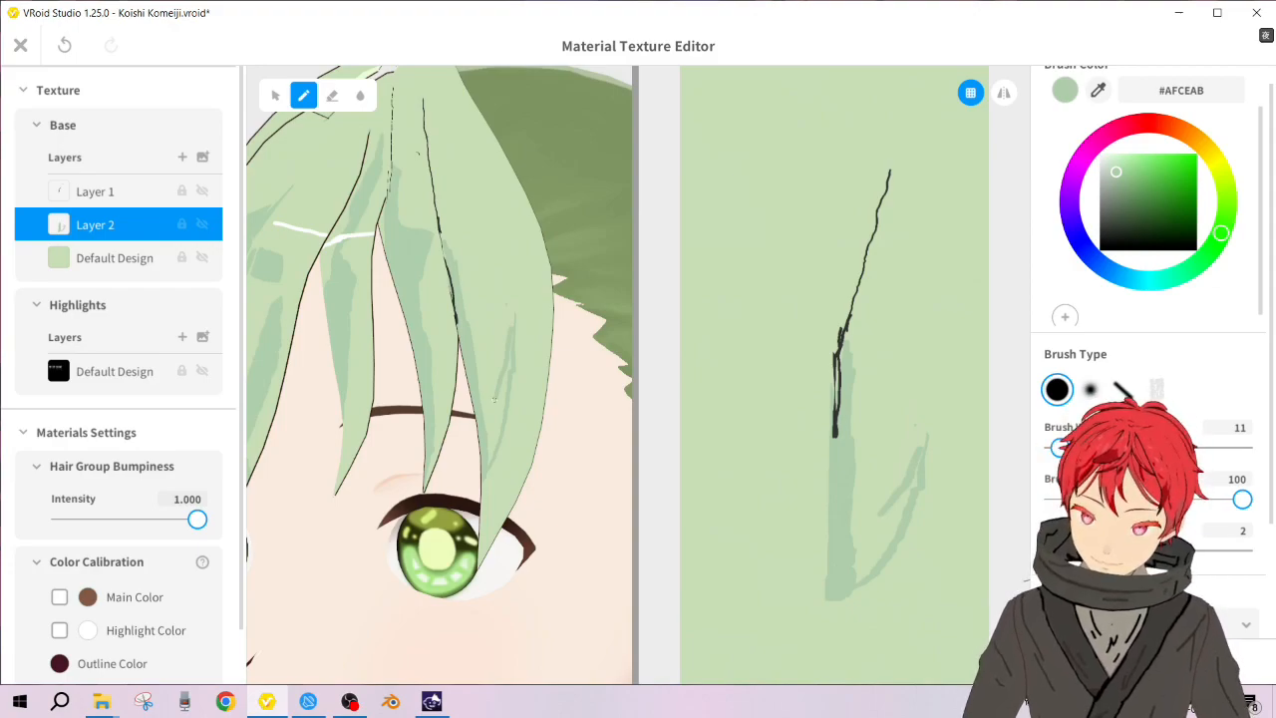
{"action": "left_click_drag", "start_coordinate": [463, 287], "coordinate": [501, 394]}
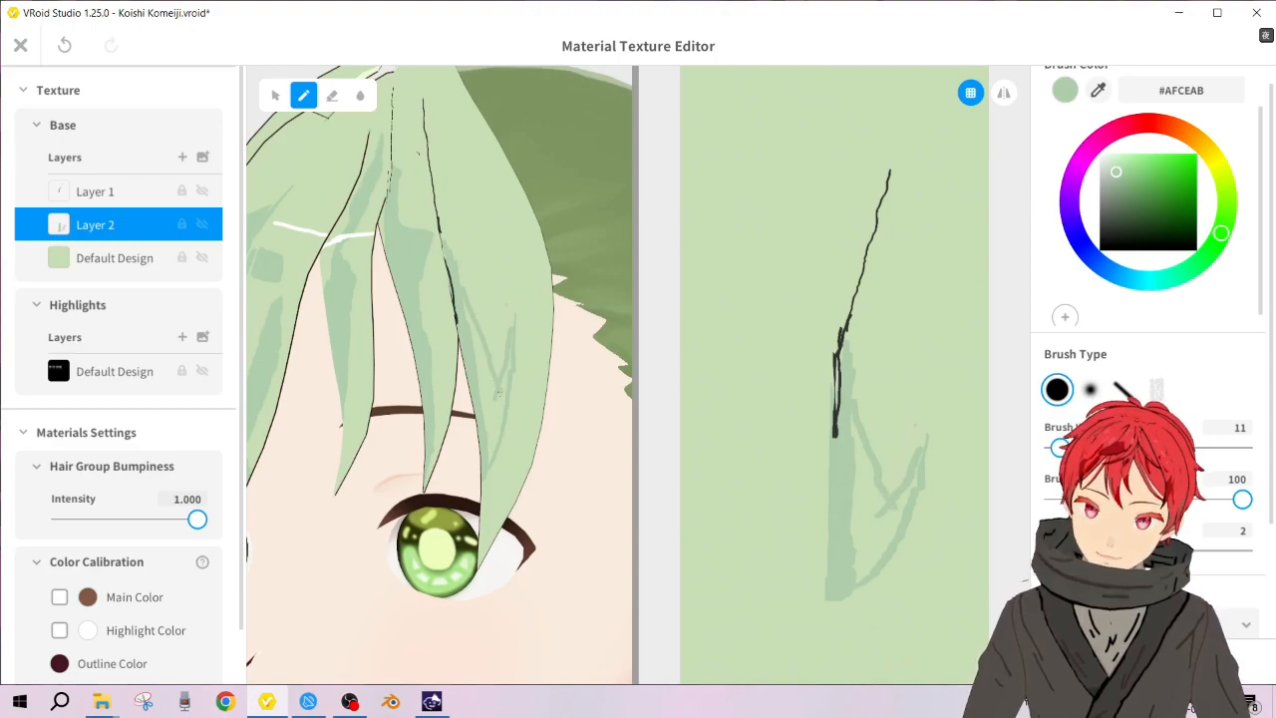
{"action": "left_click_drag", "start_coordinate": [498, 394], "coordinate": [466, 299]}
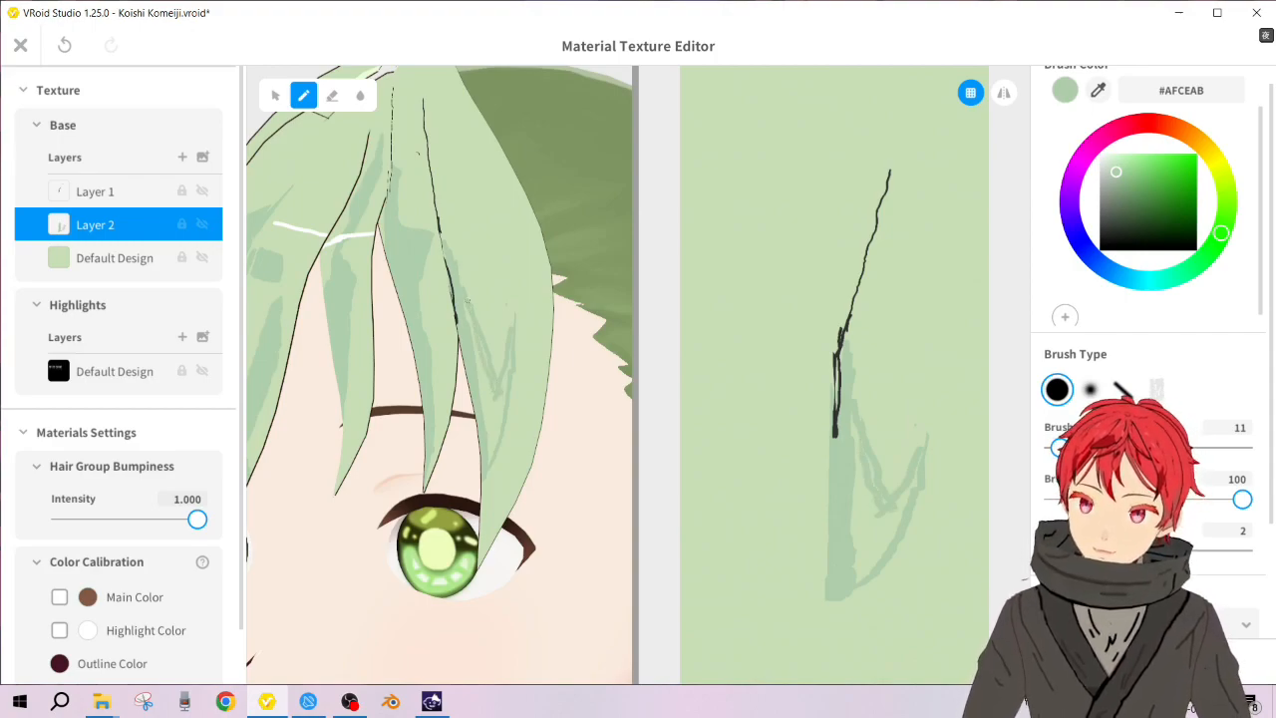
{"action": "key", "text": "ctrl+z"}
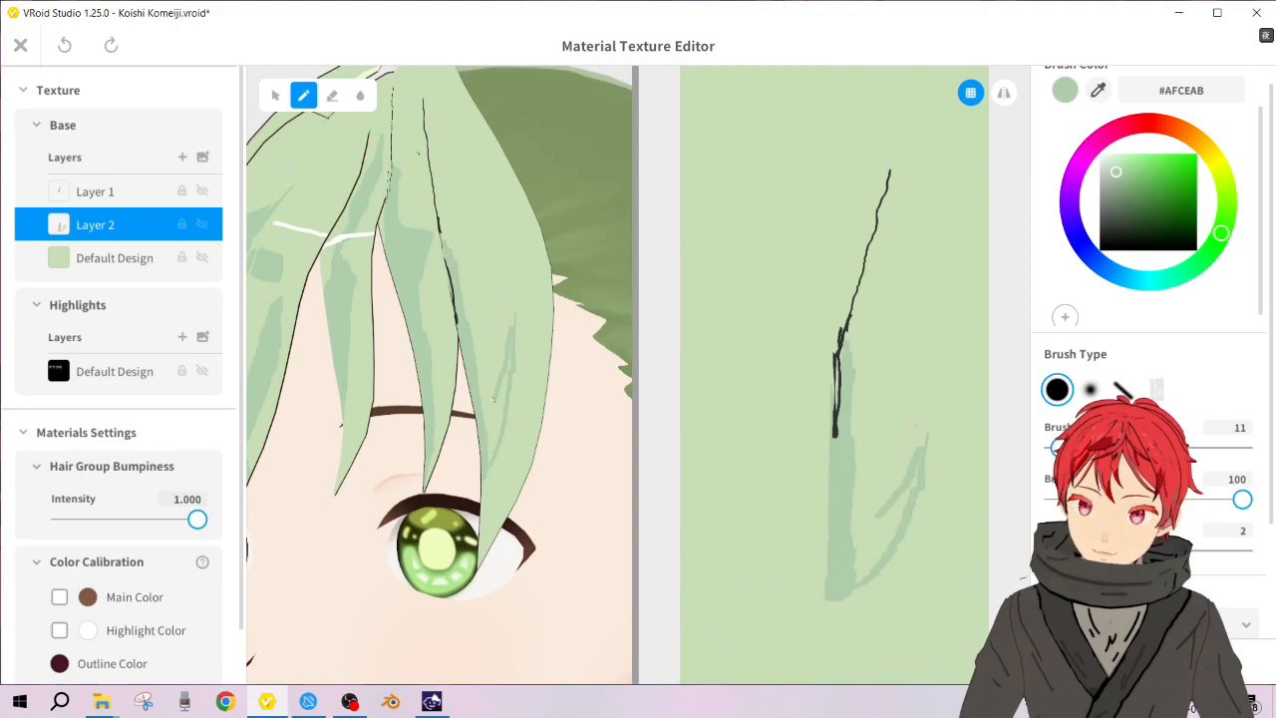
{"action": "mouse_move", "coordinate": [494, 397]}
{"action": "left_mouse_down"}
{"action": "mouse_move", "coordinate": [472, 260]}
{"action": "mouse_move", "coordinate": [482, 246]}
{"action": "mouse_move", "coordinate": [503, 253]}
{"action": "left_mouse_up"}
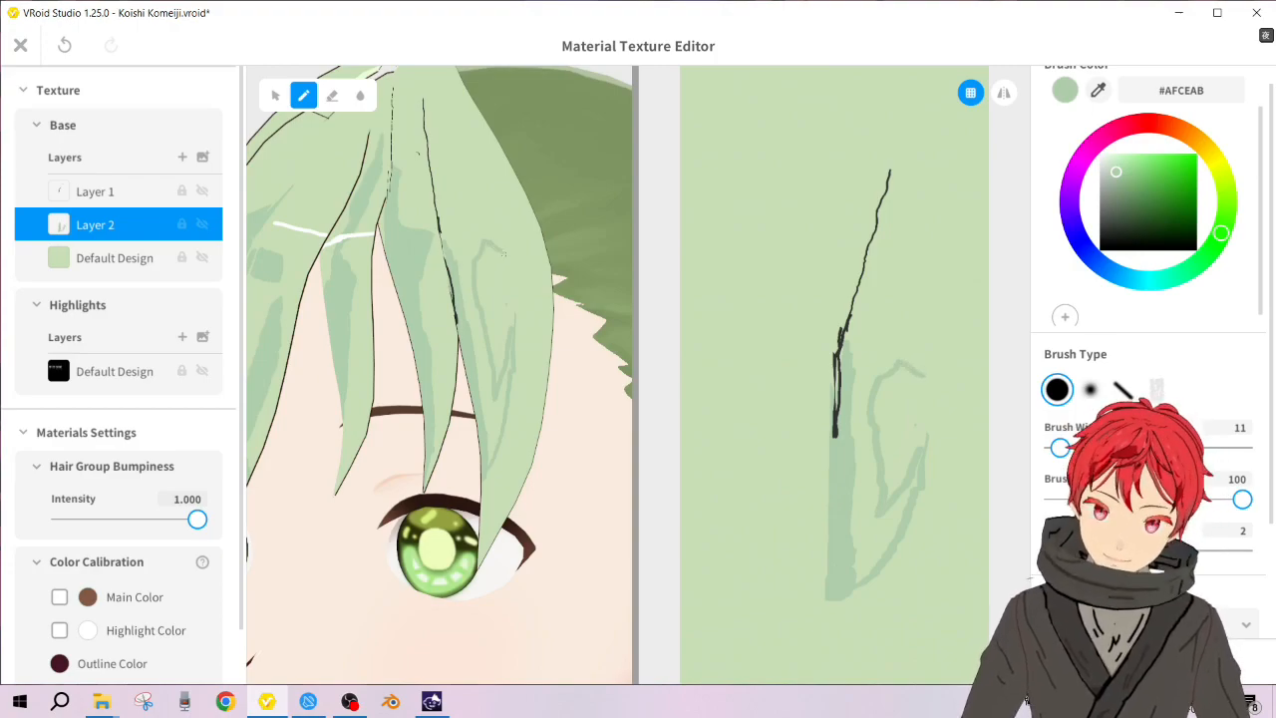
{"action": "left_click_drag", "start_coordinate": [503, 255], "coordinate": [525, 319]}
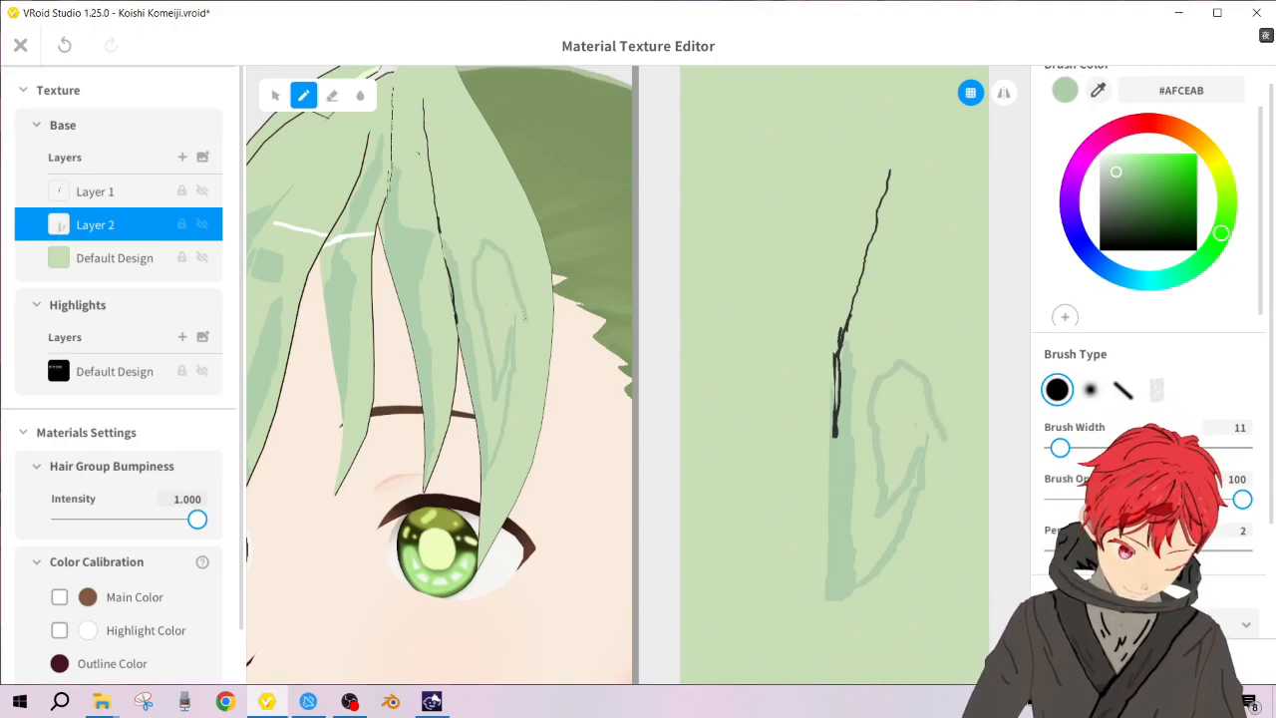
{"action": "left_click_drag", "start_coordinate": [525, 319], "coordinate": [556, 354]}
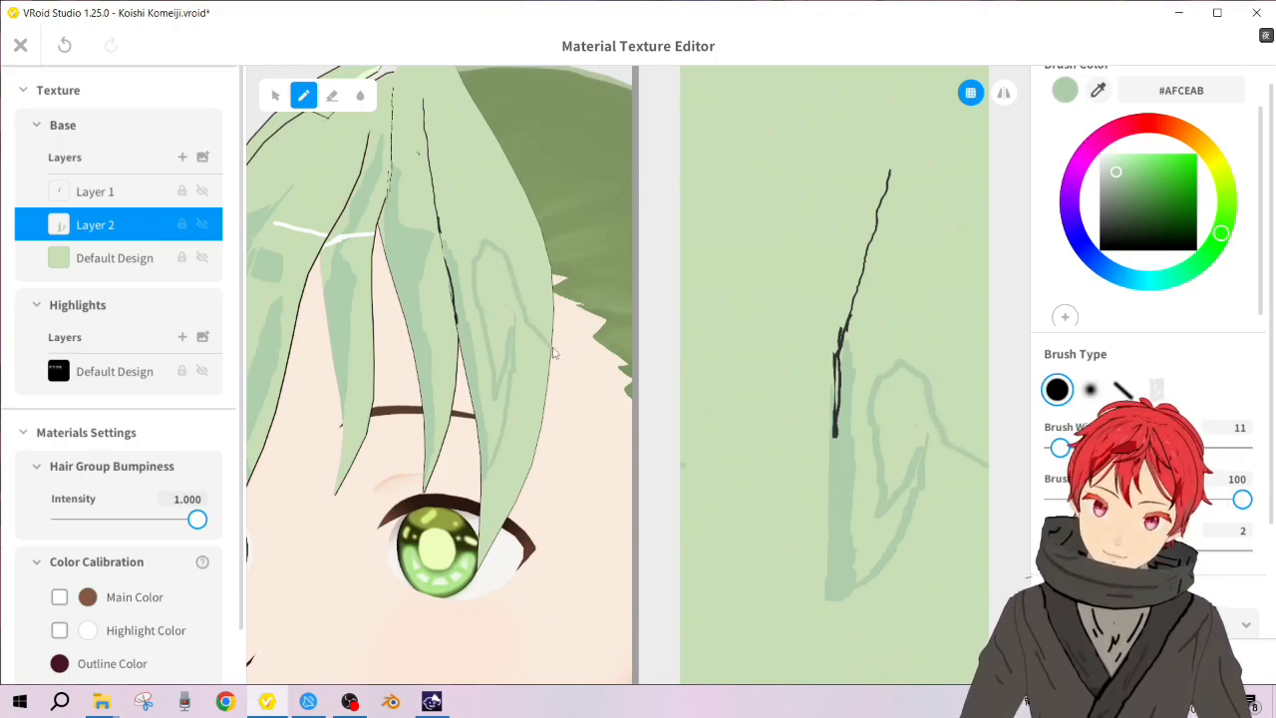
Step: Fill the shadow between the strand's inner edge and the jagged contour, and thicken the arch toward the outer edge, mainly with brush width 28
{"action": "mouse_move", "coordinate": [540, 356]}
{"action": "right_mouse_down"}
{"action": "mouse_move", "coordinate": [554, 367]}
{"action": "mouse_move", "coordinate": [528, 370]}
{"action": "right_mouse_up"}
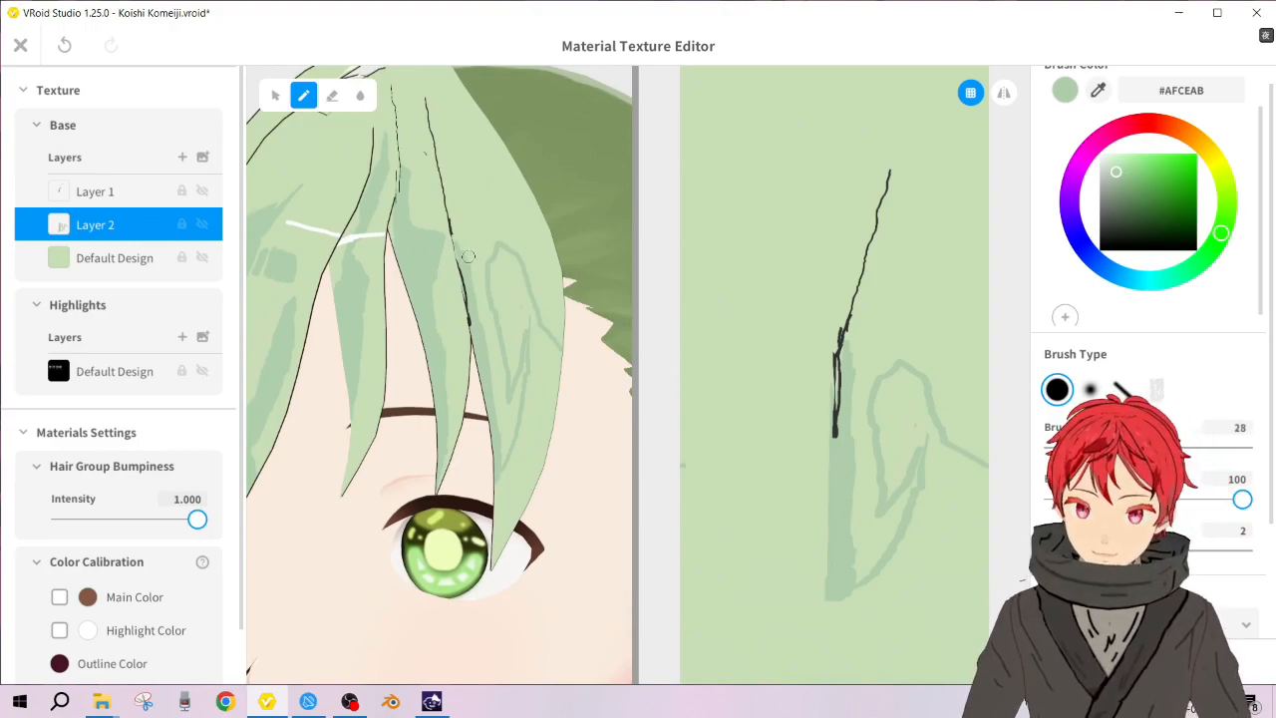
{"action": "mouse_move", "coordinate": [482, 310]}
{"action": "left_mouse_down"}
{"action": "mouse_move", "coordinate": [502, 428]}
{"action": "mouse_move", "coordinate": [499, 370]}
{"action": "left_mouse_up"}
{"action": "mouse_move", "coordinate": [483, 309]}
{"action": "left_mouse_down"}
{"action": "mouse_move", "coordinate": [476, 267]}
{"action": "mouse_move", "coordinate": [478, 292]}
{"action": "left_mouse_up"}
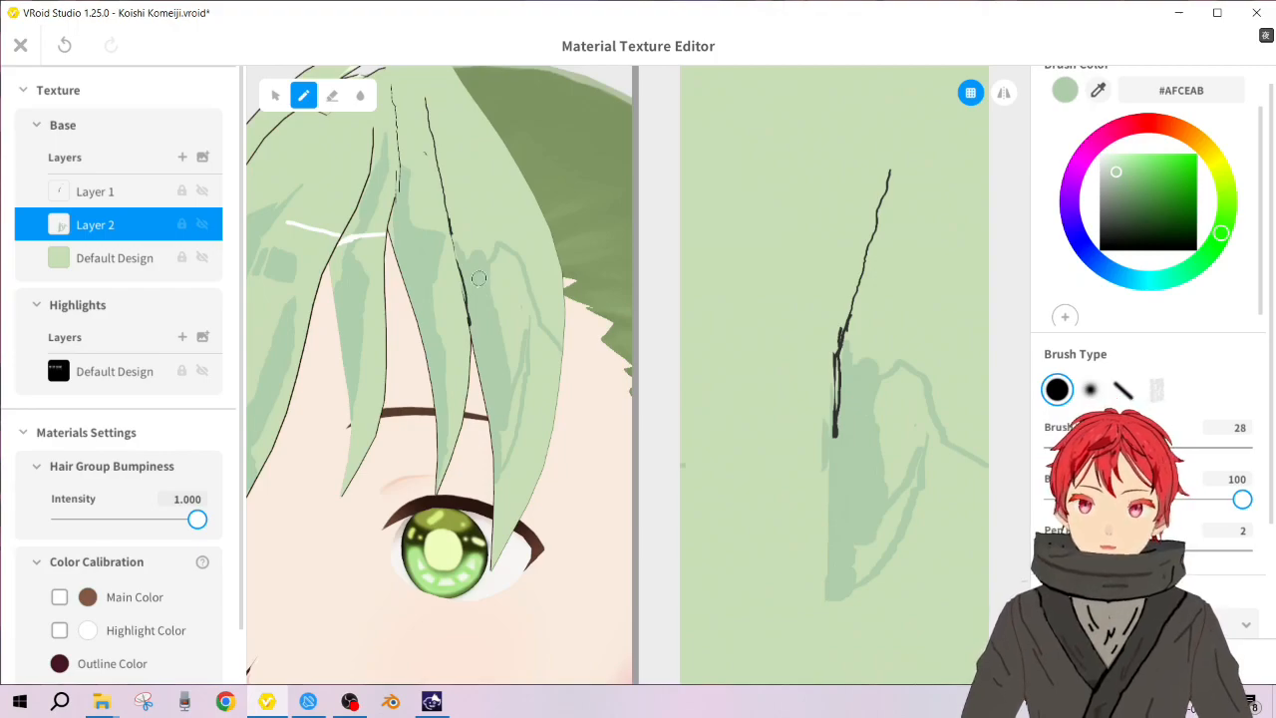
{"action": "mouse_move", "coordinate": [478, 264]}
{"action": "left_mouse_down"}
{"action": "mouse_move", "coordinate": [492, 235]}
{"action": "mouse_move", "coordinate": [484, 252]}
{"action": "mouse_move", "coordinate": [508, 242]}
{"action": "mouse_move", "coordinate": [523, 253]}
{"action": "mouse_move", "coordinate": [558, 337]}
{"action": "mouse_move", "coordinate": [551, 250]}
{"action": "mouse_move", "coordinate": [555, 291]}
{"action": "mouse_move", "coordinate": [538, 259]}
{"action": "mouse_move", "coordinate": [550, 307]}
{"action": "mouse_move", "coordinate": [541, 284]}
{"action": "mouse_move", "coordinate": [563, 349]}
{"action": "left_mouse_up"}
{"action": "left_click_drag", "start_coordinate": [507, 414], "coordinate": [506, 450]}
{"action": "key", "text": "ctrl+z"}
{"action": "key", "text": "ctrl+z"}
{"action": "mouse_move", "coordinate": [513, 404]}
{"action": "left_mouse_down"}
{"action": "mouse_move", "coordinate": [498, 466]}
{"action": "mouse_move", "coordinate": [501, 453]}
{"action": "left_mouse_up"}
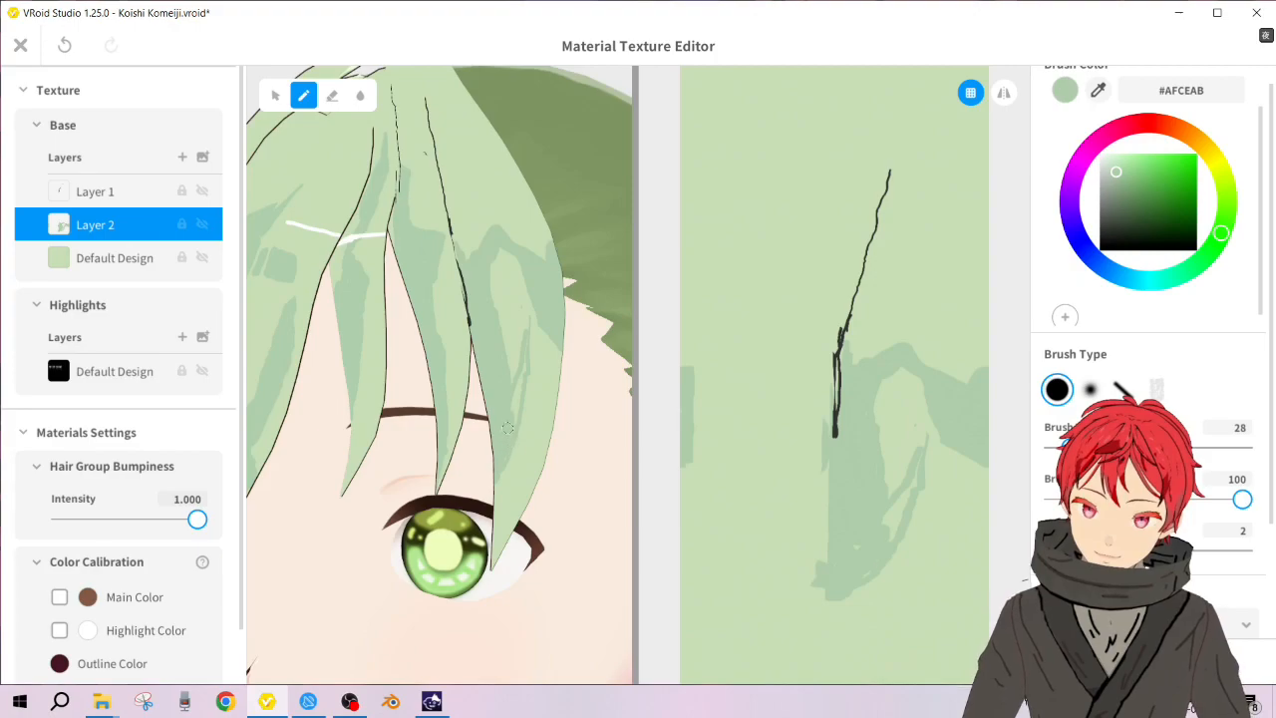
{"action": "mouse_move", "coordinate": [501, 420]}
{"action": "left_mouse_down"}
{"action": "mouse_move", "coordinate": [510, 429]}
{"action": "mouse_move", "coordinate": [516, 390]}
{"action": "left_mouse_up"}
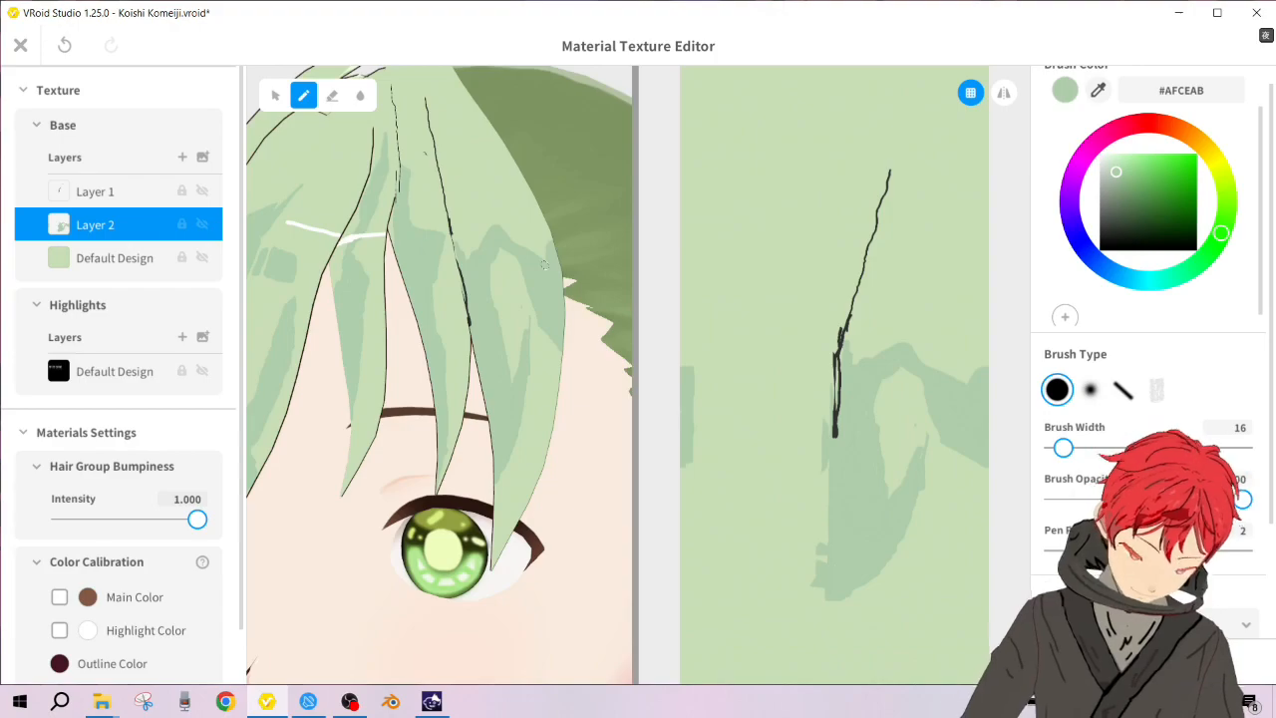
Step: Add a thin zigzag shadow line from the outer shadow up toward the Hair 7 strand's root with brush width 16
{"action": "mouse_move", "coordinate": [544, 264]}
{"action": "left_mouse_down"}
{"action": "mouse_move", "coordinate": [498, 194]}
{"action": "mouse_move", "coordinate": [497, 163]}
{"action": "left_mouse_up"}
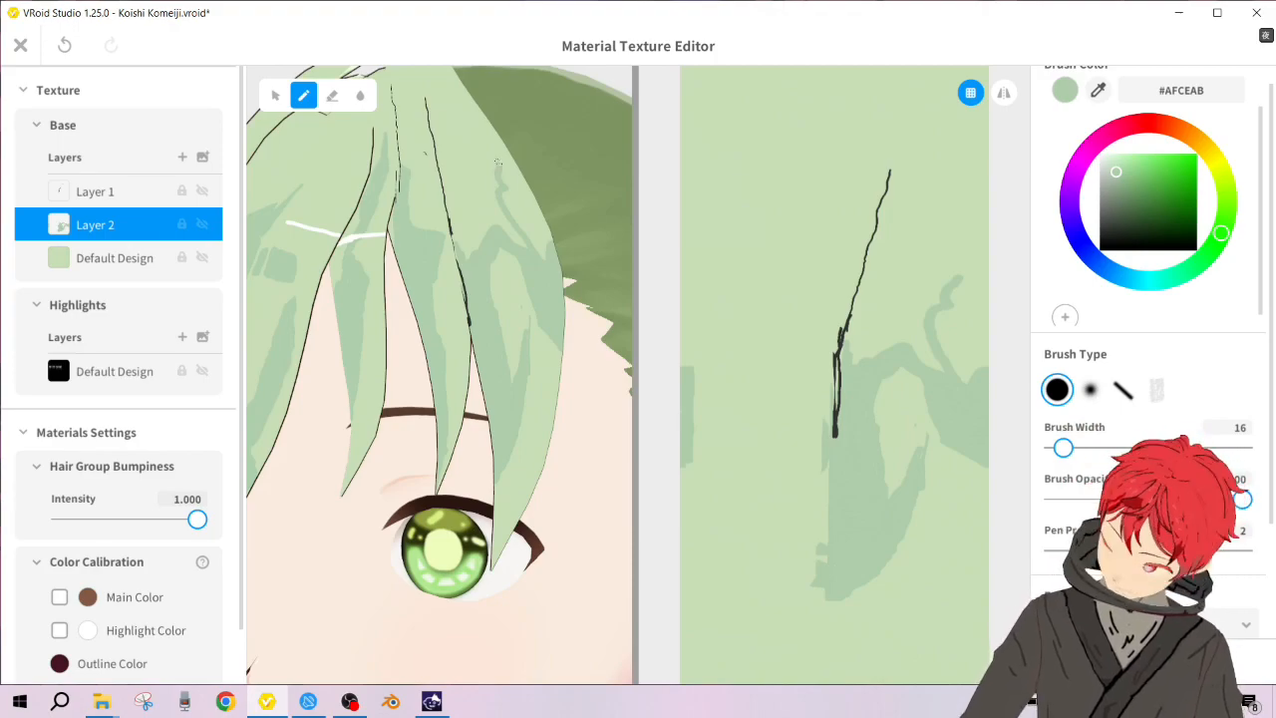
{"action": "mouse_move", "coordinate": [497, 162]}
{"action": "left_mouse_down"}
{"action": "mouse_move", "coordinate": [473, 178]}
{"action": "mouse_move", "coordinate": [460, 150]}
{"action": "left_mouse_up"}
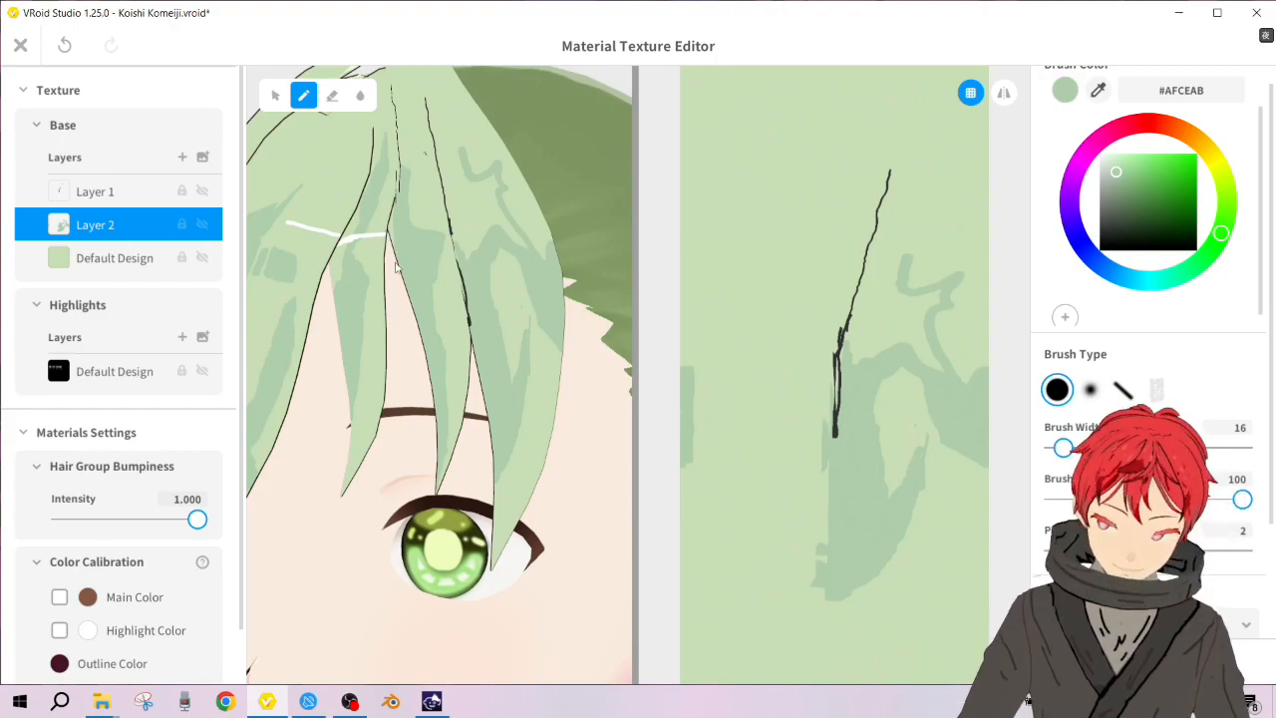
{"action": "scroll", "coordinate": [407, 294], "scroll_direction": "down", "scroll_amount": 5}
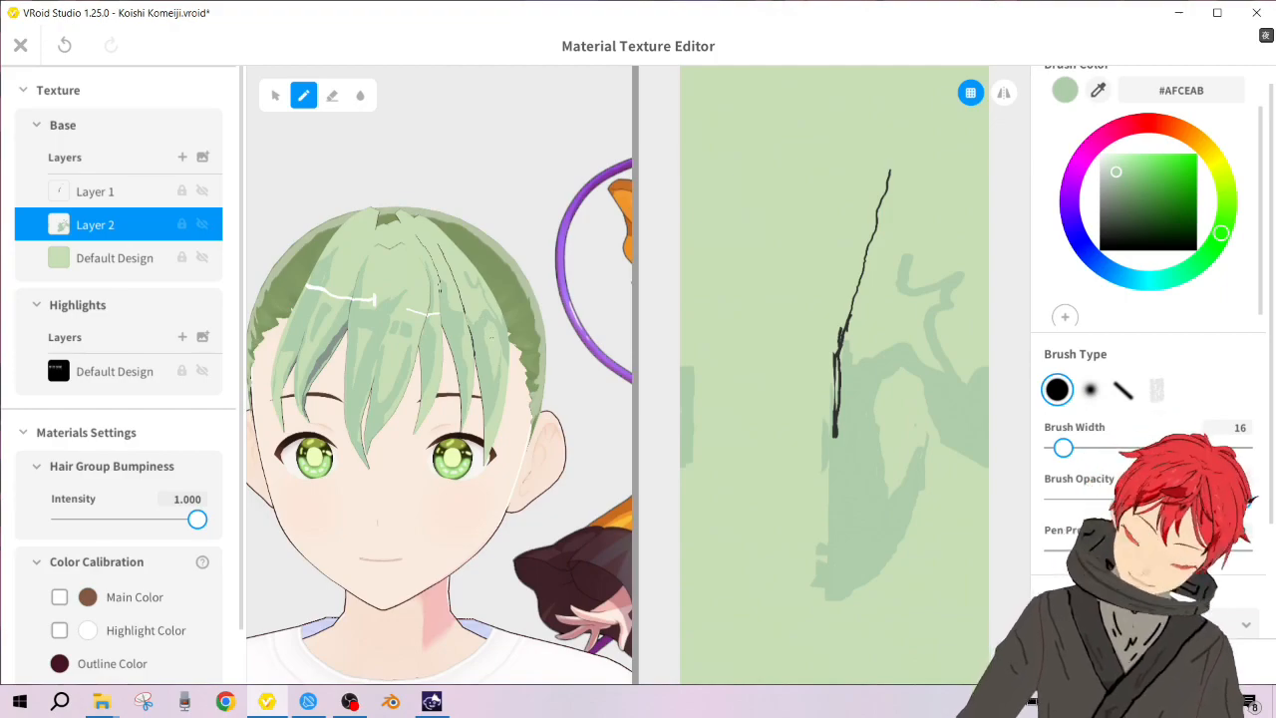
{"action": "scroll", "coordinate": [526, 399], "scroll_direction": "up", "scroll_amount": 5}
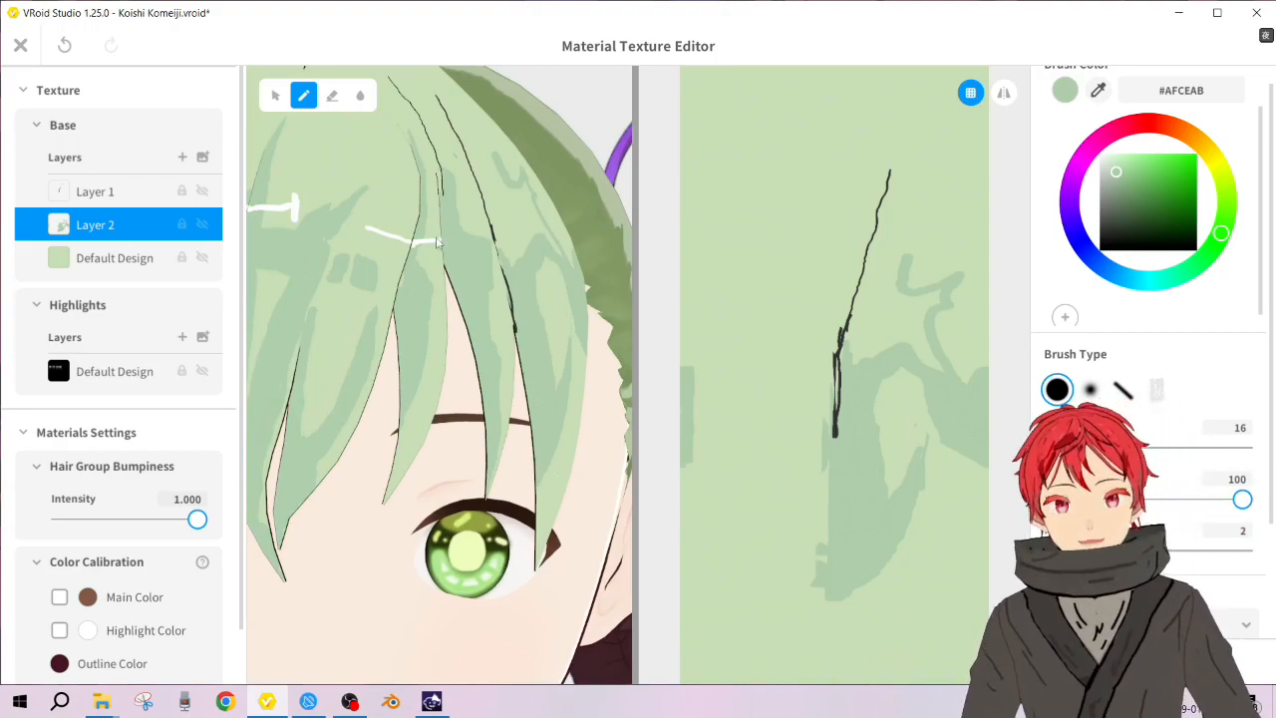
Step: Open the Hair 6 strand's material texture for editing and add a new base layer above Layer 1
{"action": "left_click", "coordinate": [19, 49]}
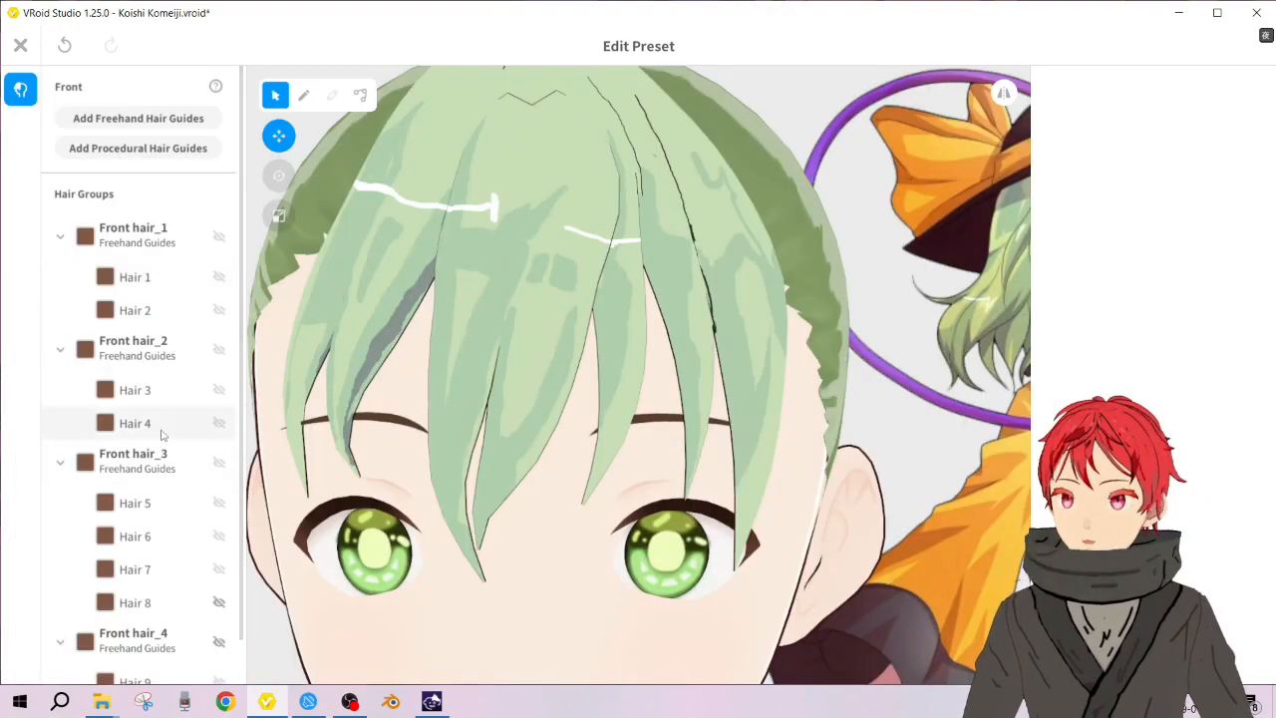
{"action": "left_click", "coordinate": [660, 288]}
{"action": "left_click", "coordinate": [1061, 308]}
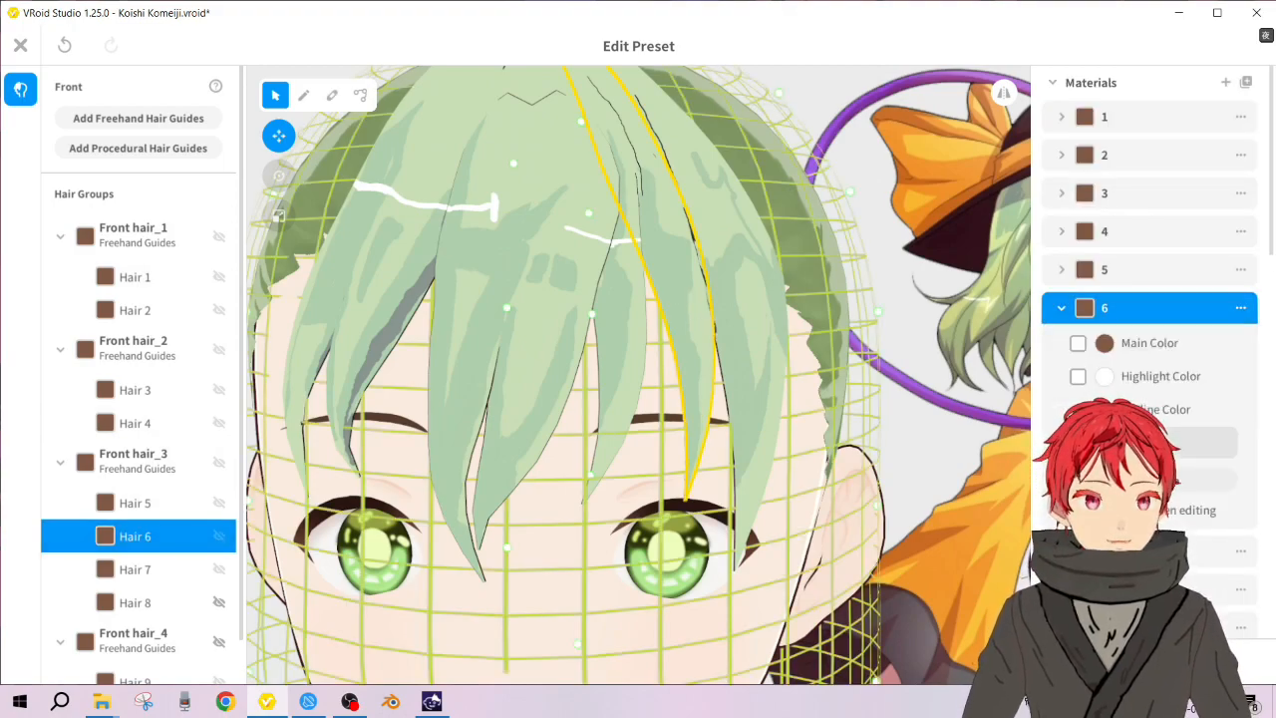
{"action": "left_click", "coordinate": [1148, 480]}
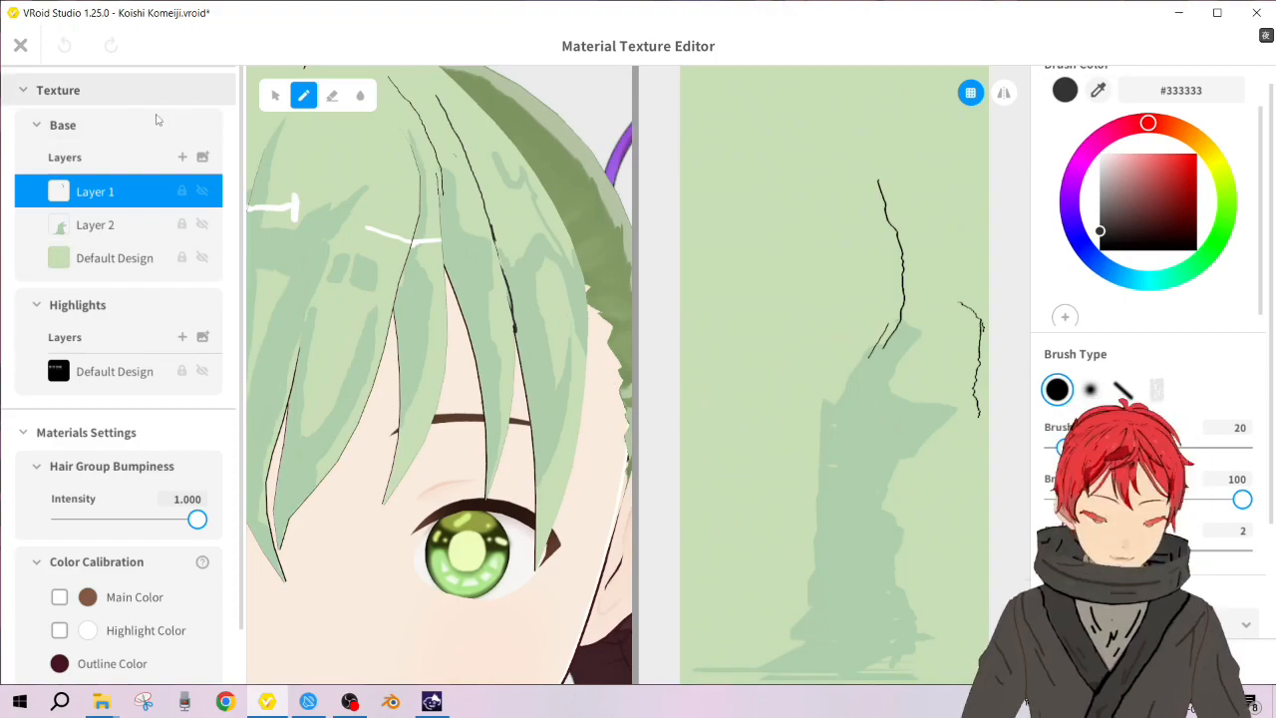
{"action": "left_click", "coordinate": [181, 158]}
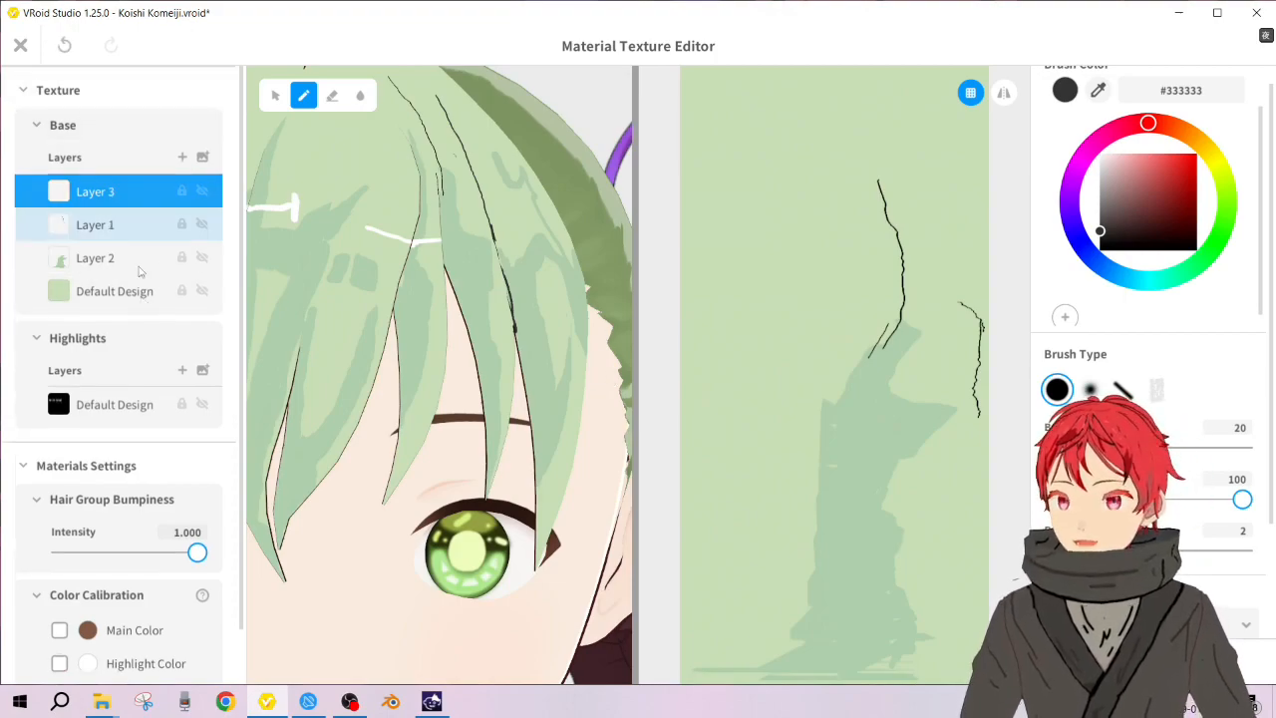
{"action": "left_click", "coordinate": [1103, 158]}
{"action": "left_click_drag", "start_coordinate": [1086, 122], "coordinate": [1078, 119]}
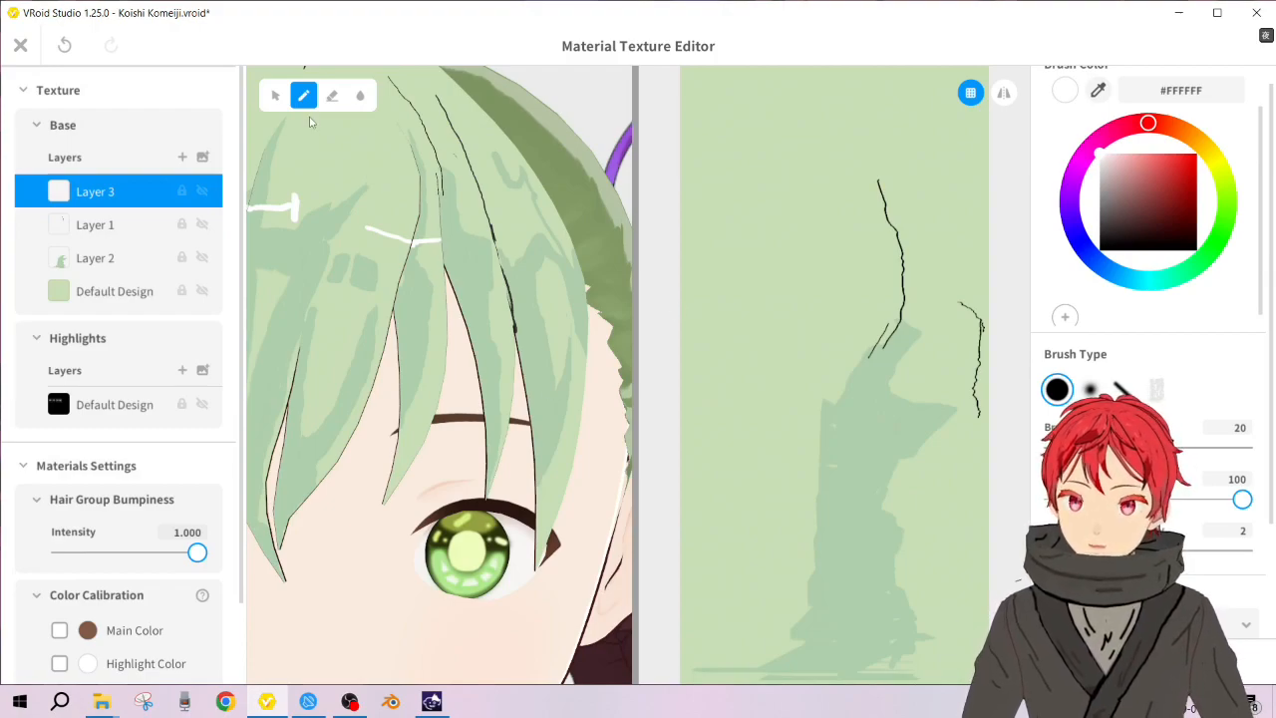
{"action": "left_click", "coordinate": [18, 45]}
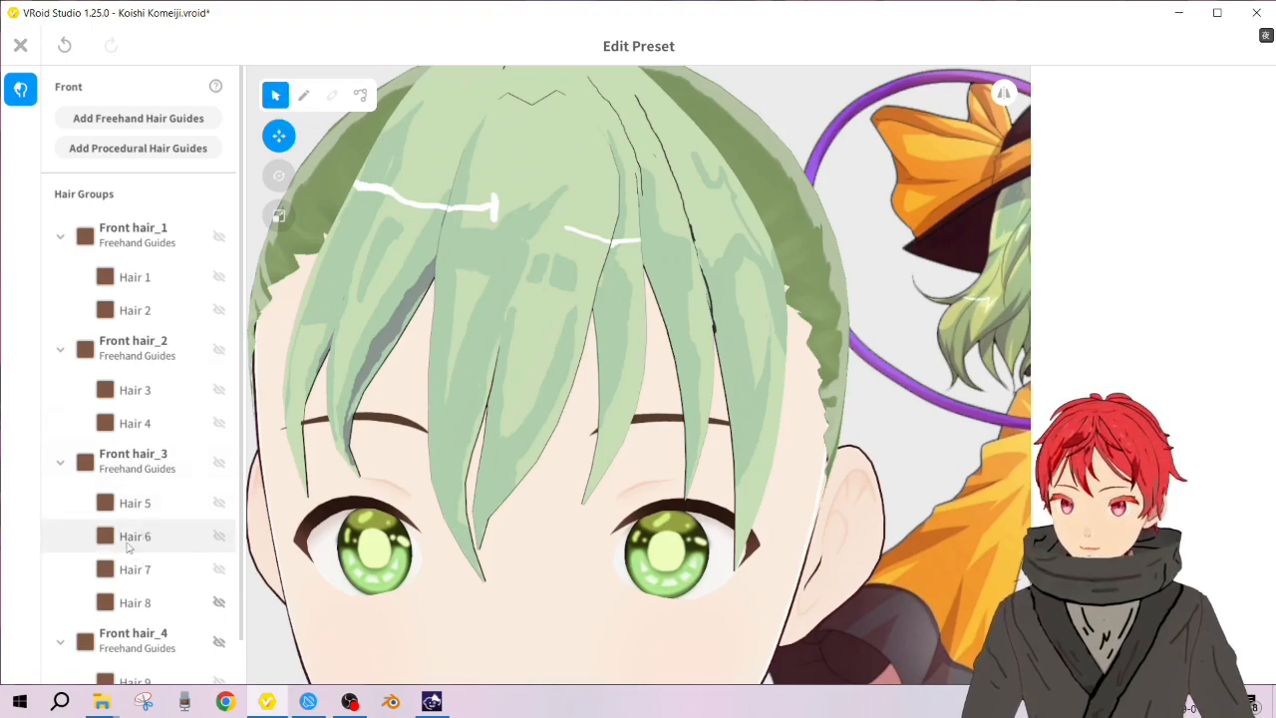
{"action": "left_click", "coordinate": [136, 540]}
{"action": "left_click", "coordinate": [1061, 308]}
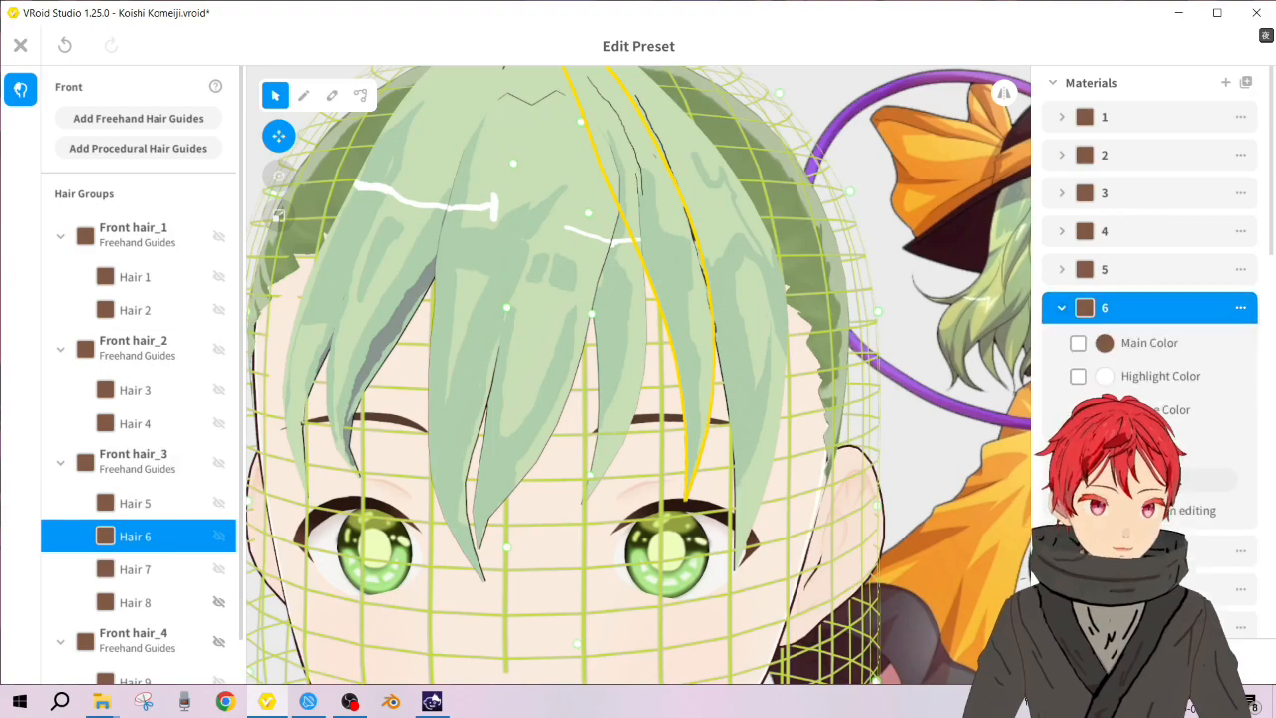
{"action": "left_click", "coordinate": [1149, 479]}
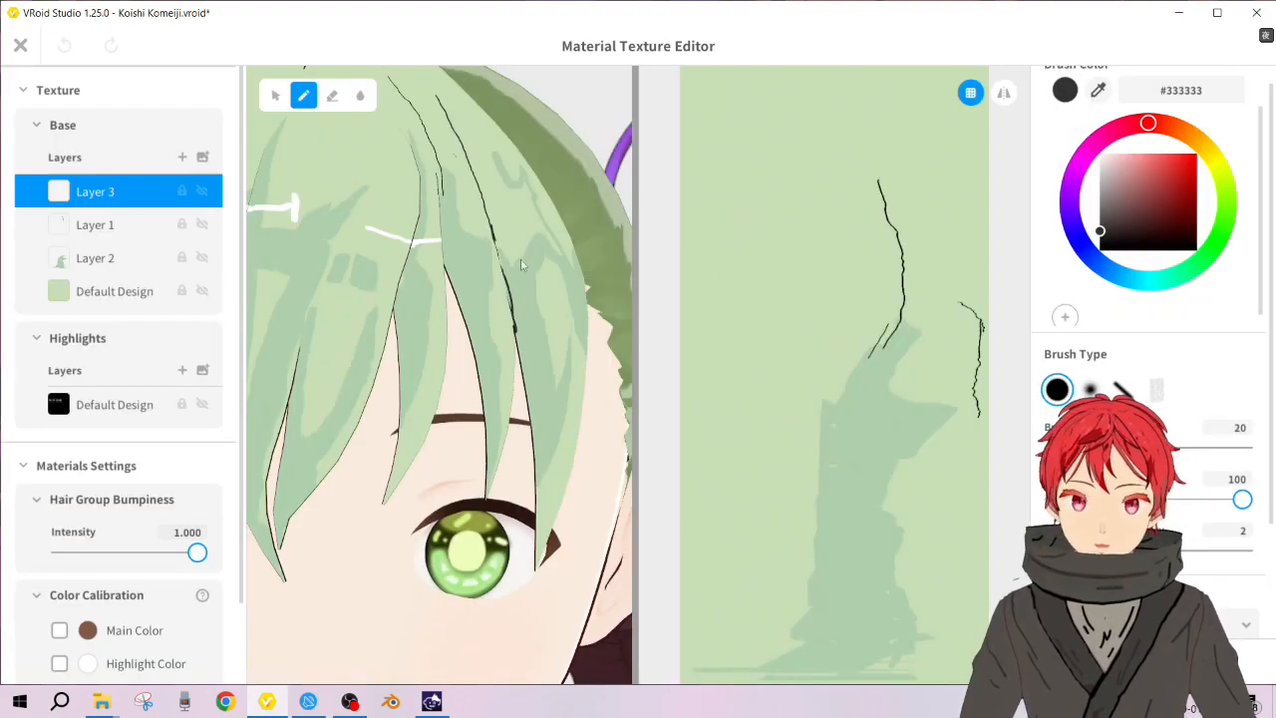
Step: Set the brush to white #FFFFFF with width 9, try a short highlight stroke across the Hair 6 strand, and undo it
{"action": "left_click_drag", "start_coordinate": [439, 237], "coordinate": [484, 235]}
{"action": "key", "text": "ctrl+z"}
{"action": "left_click_drag", "start_coordinate": [1118, 178], "coordinate": [1099, 152]}
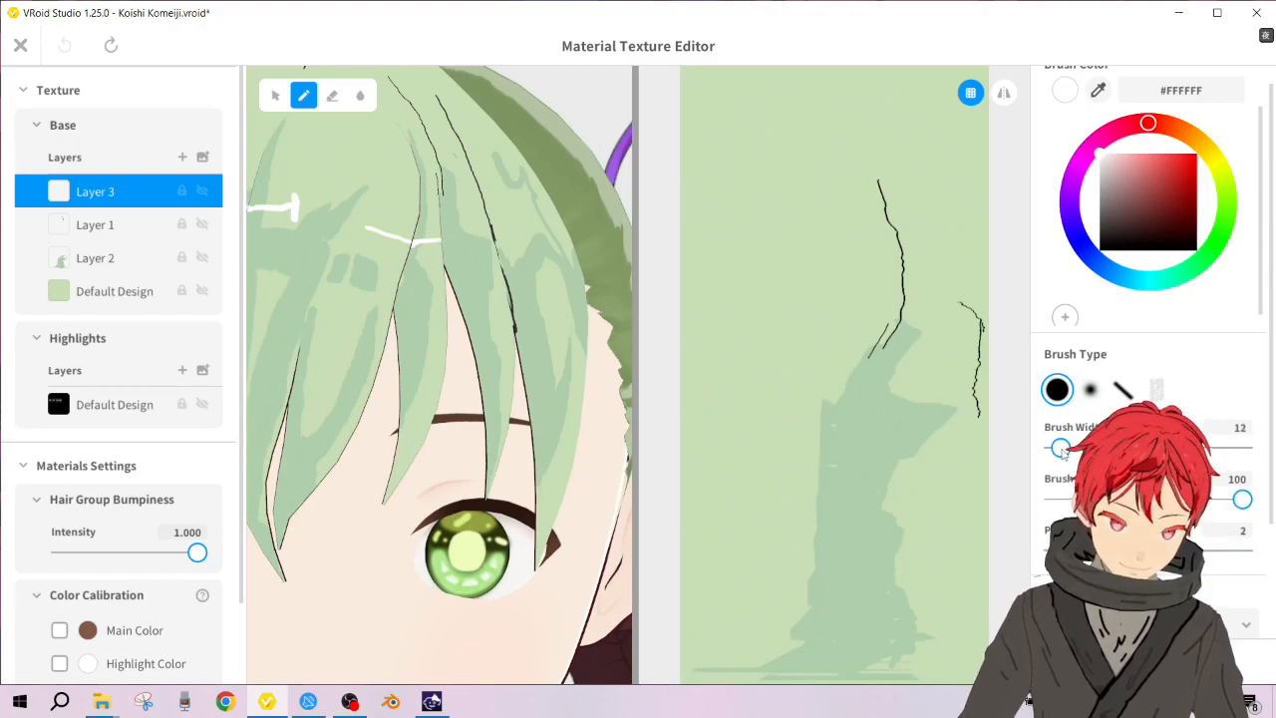
{"action": "left_click_drag", "start_coordinate": [852, 390], "coordinate": [897, 396]}
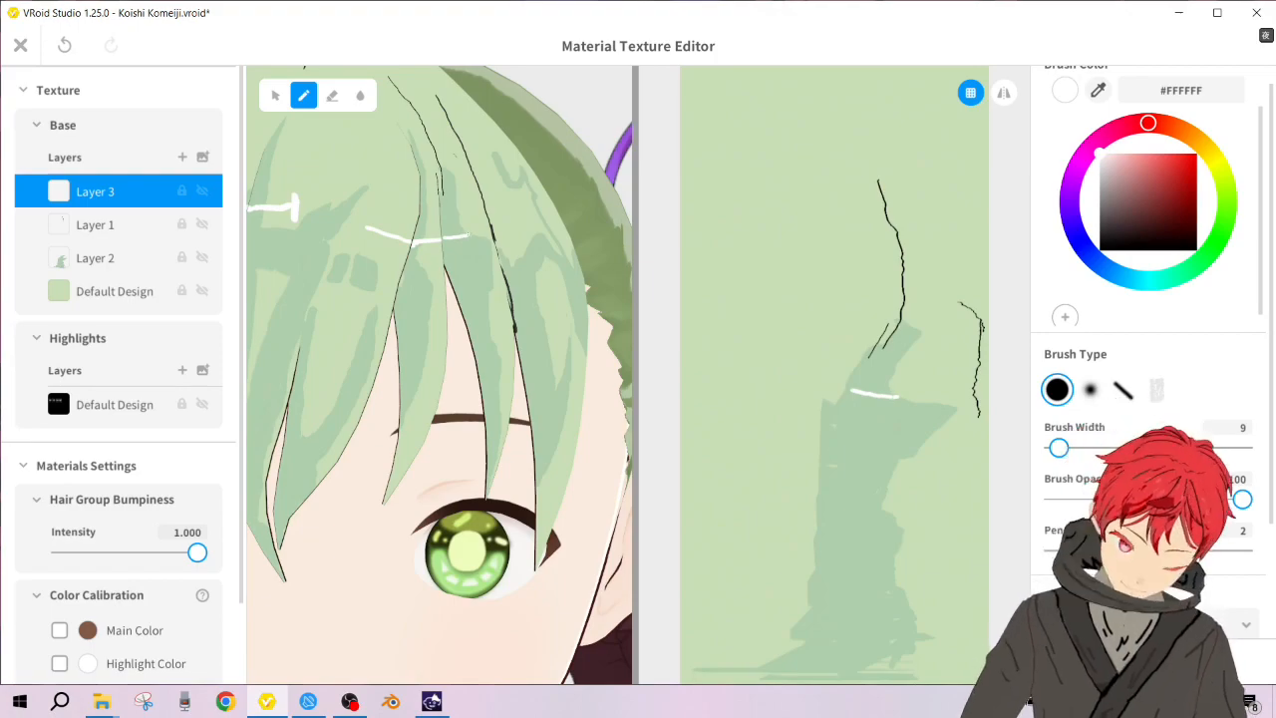
{"action": "key", "text": "ctrl+z"}
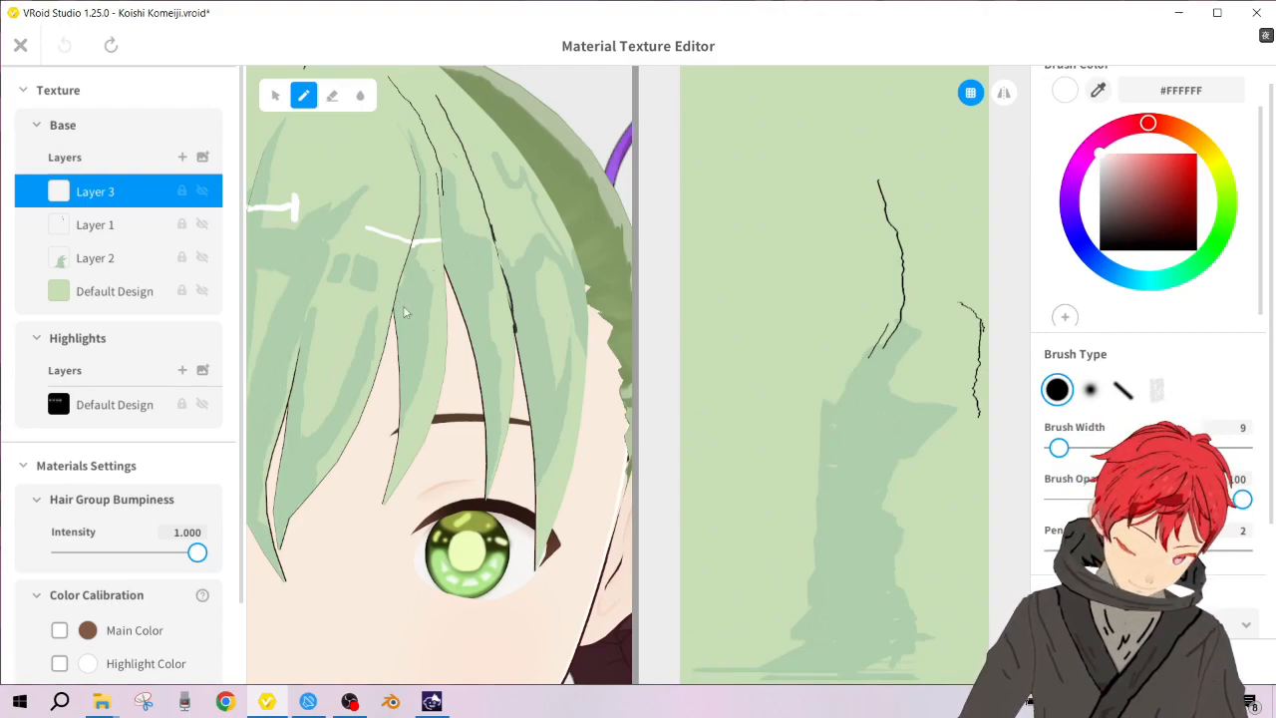
Step: Try a longer white highlight line across the full width of the Hair 6 strand, continuing the neighbouring strand's highlight, and undo it
{"action": "right_click_drag", "start_coordinate": [448, 296], "coordinate": [398, 297]}
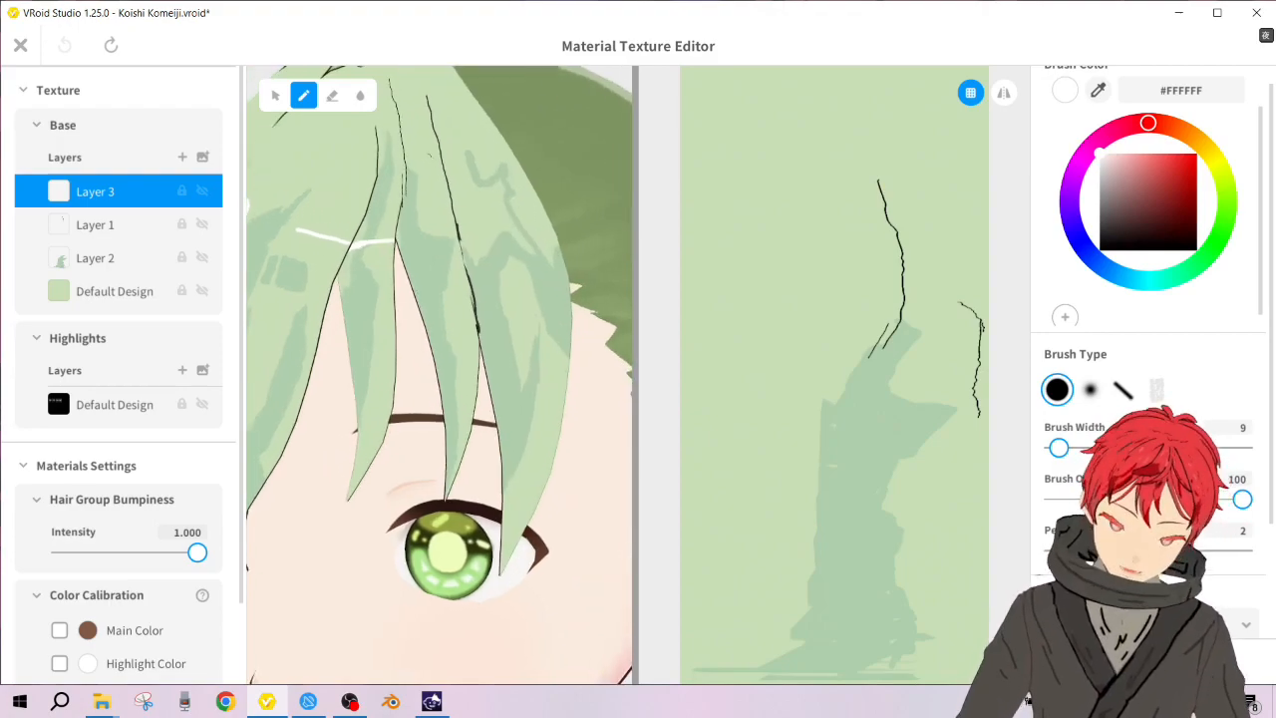
{"action": "scroll", "coordinate": [456, 386], "scroll_direction": "down", "scroll_amount": 5}
{"action": "right_click_drag", "start_coordinate": [456, 386], "coordinate": [445, 375]}
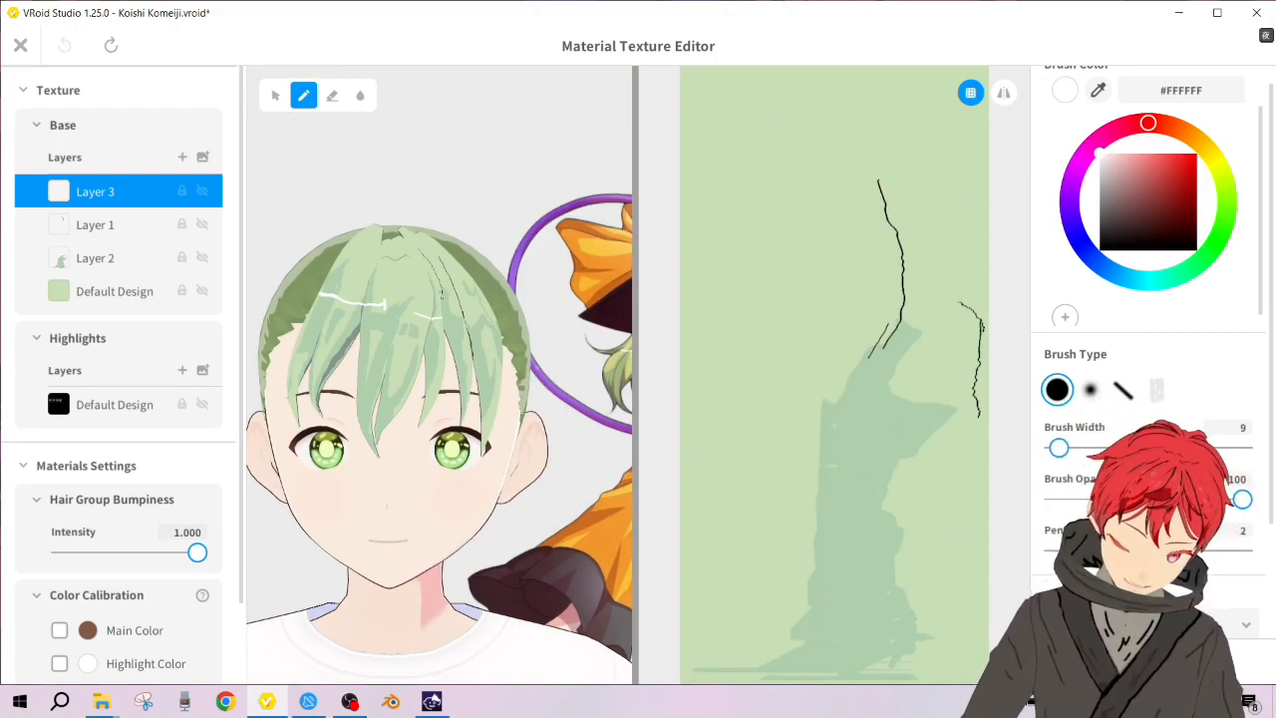
{"action": "scroll", "coordinate": [457, 326], "scroll_direction": "up", "scroll_amount": 4}
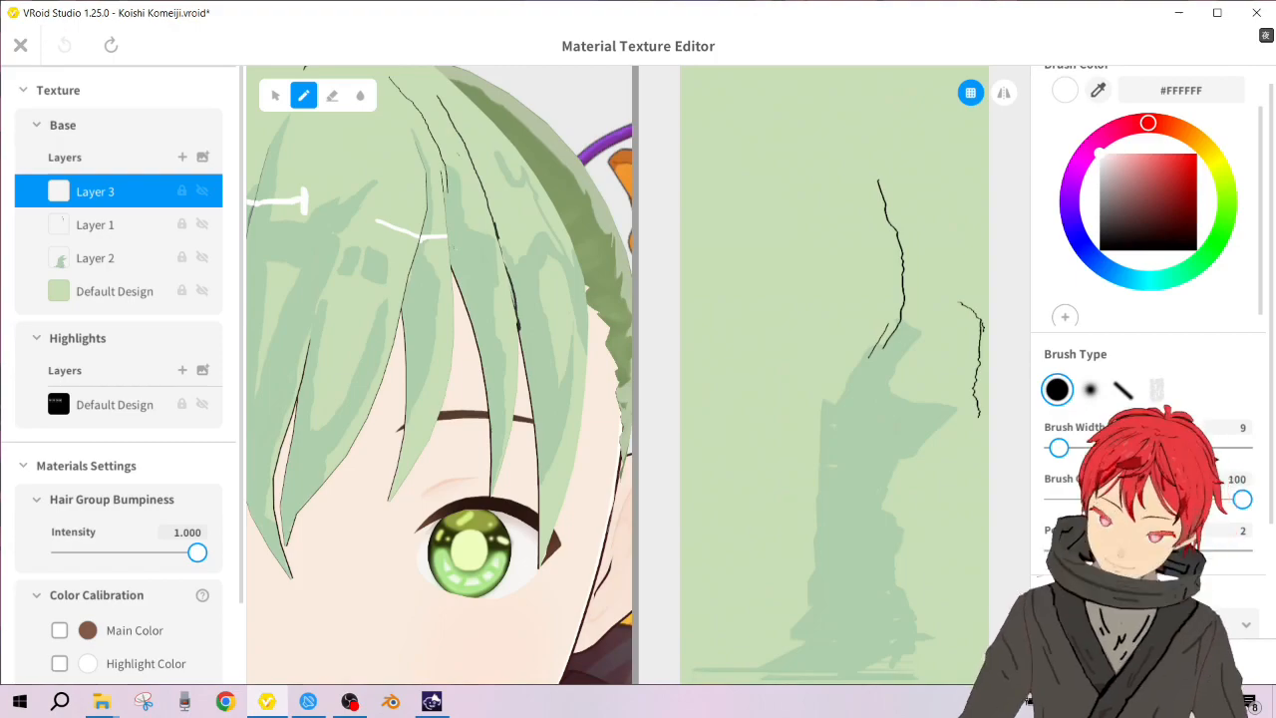
{"action": "right_click_drag", "start_coordinate": [440, 248], "coordinate": [419, 250]}
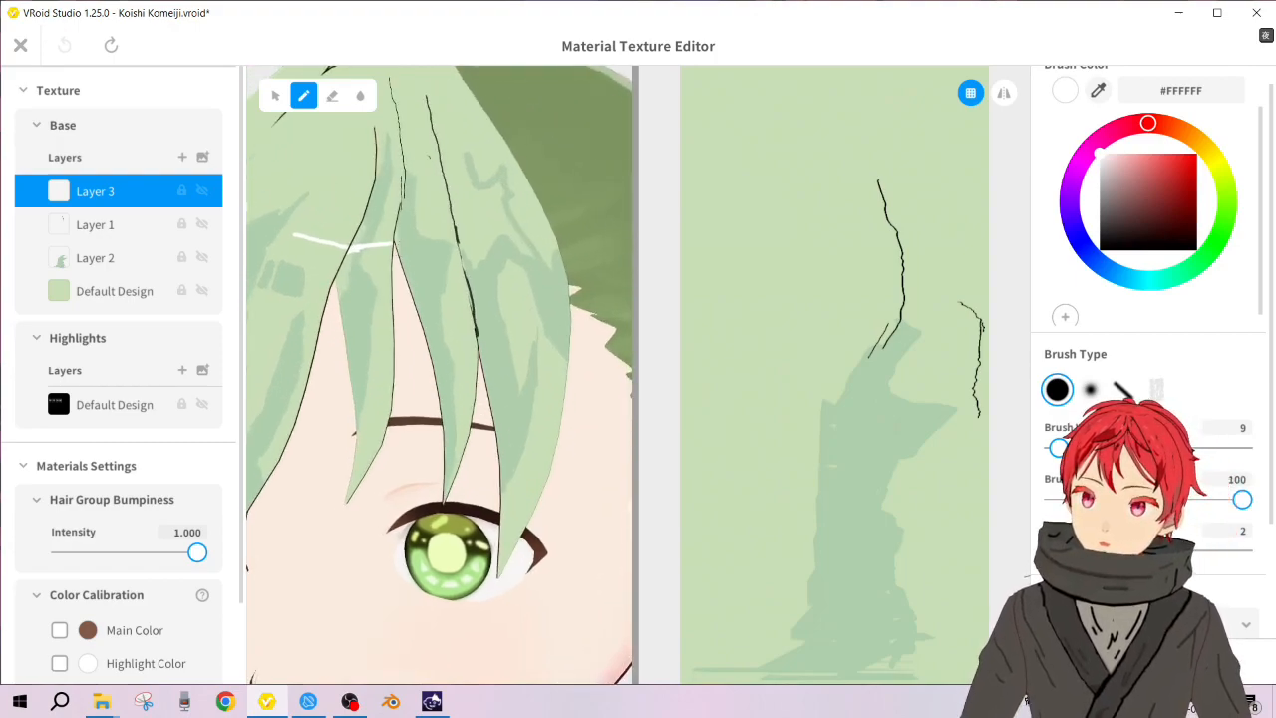
{"action": "left_click_drag", "start_coordinate": [842, 392], "coordinate": [976, 397]}
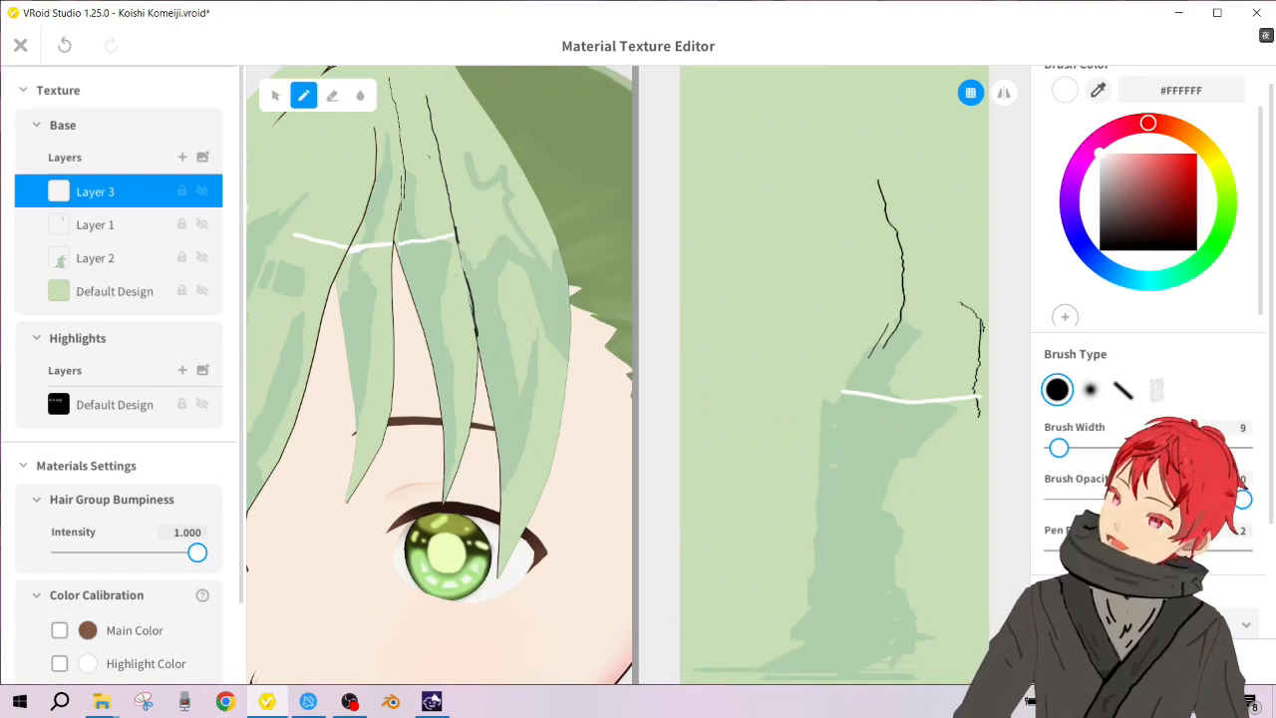
{"action": "key", "text": "ctrl+z"}
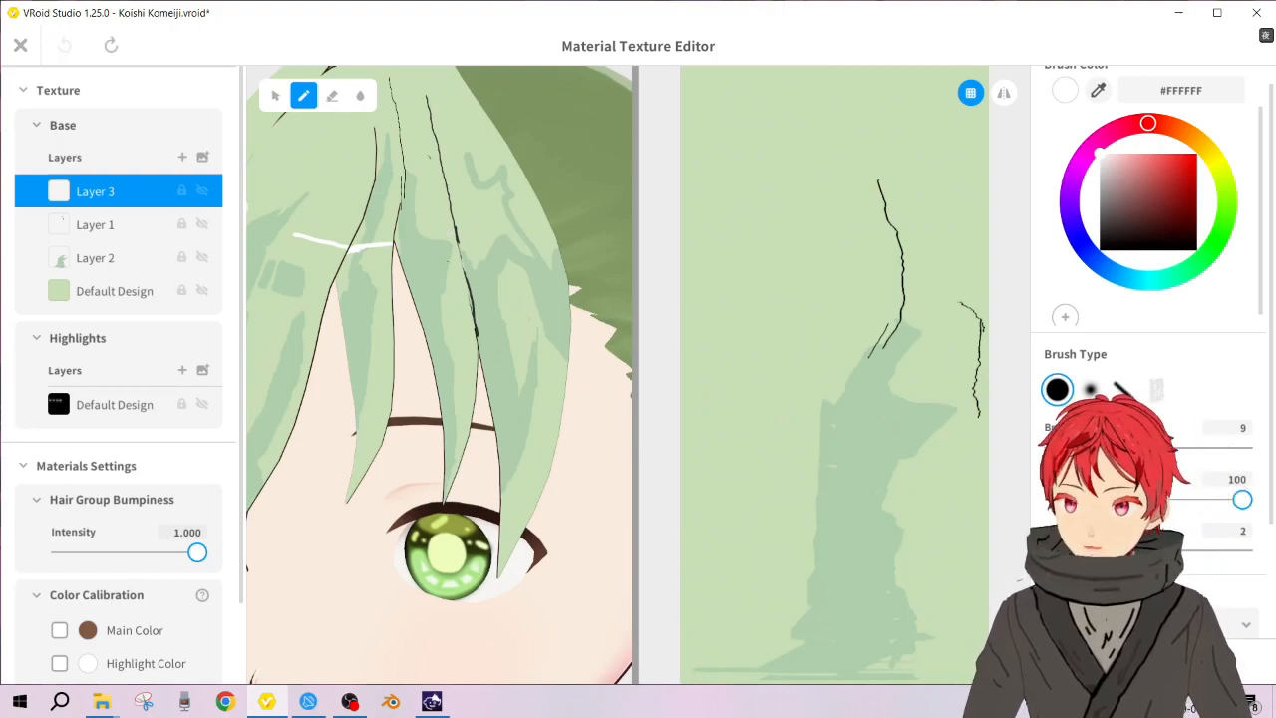
Step: On Layer 2, sample the base green #C9DEB6 and trim the pointed outer edge of the Hair 6 strand's shadow
{"action": "left_click", "coordinate": [143, 258]}
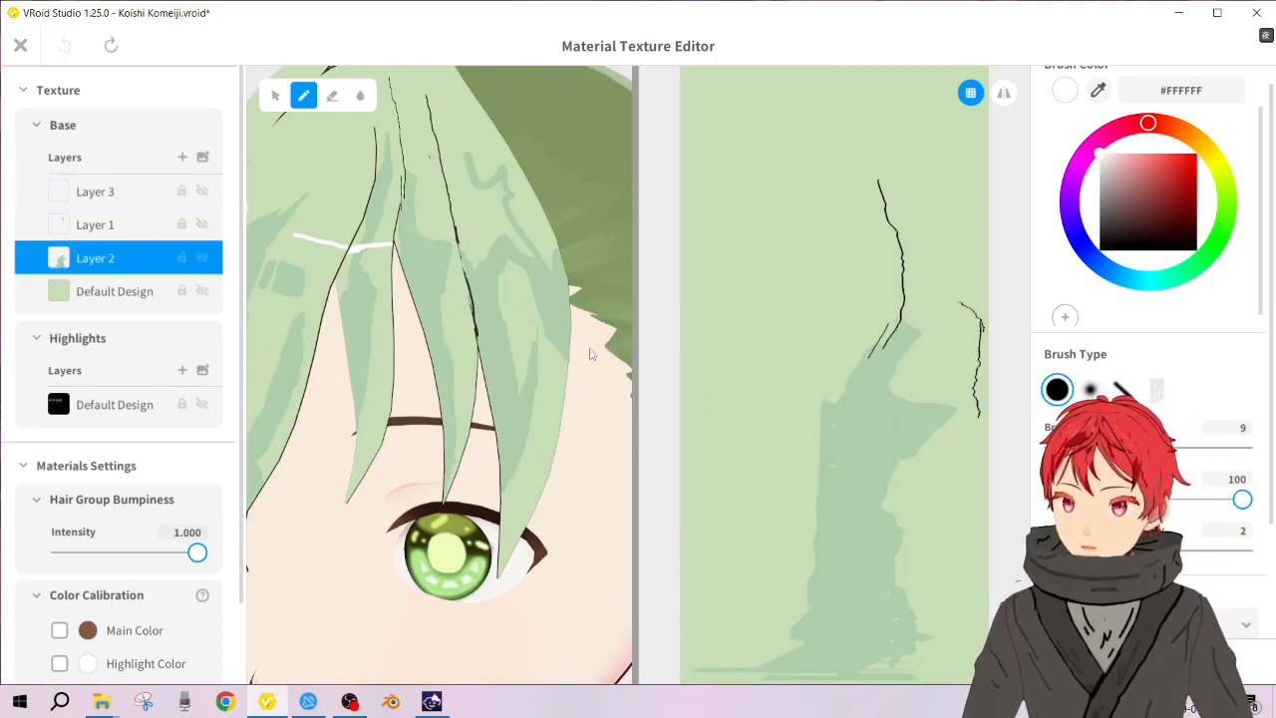
{"action": "left_click", "coordinate": [1097, 90]}
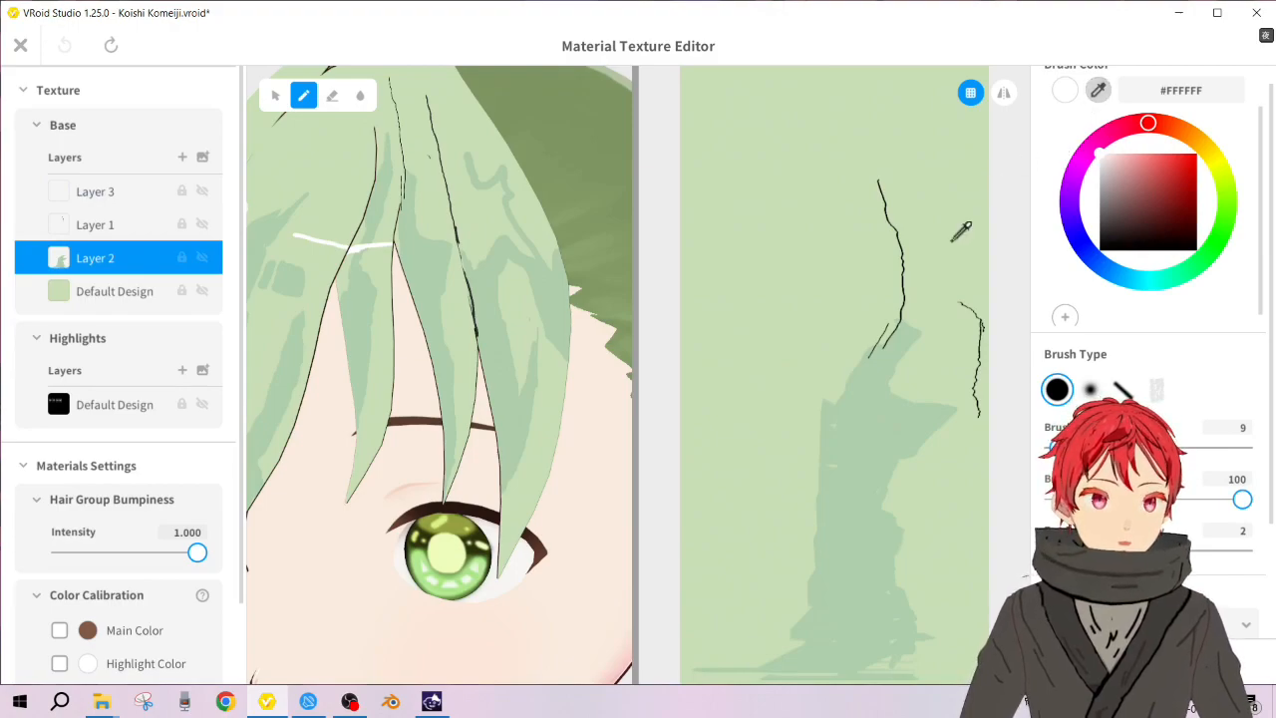
{"action": "left_click", "coordinate": [959, 231]}
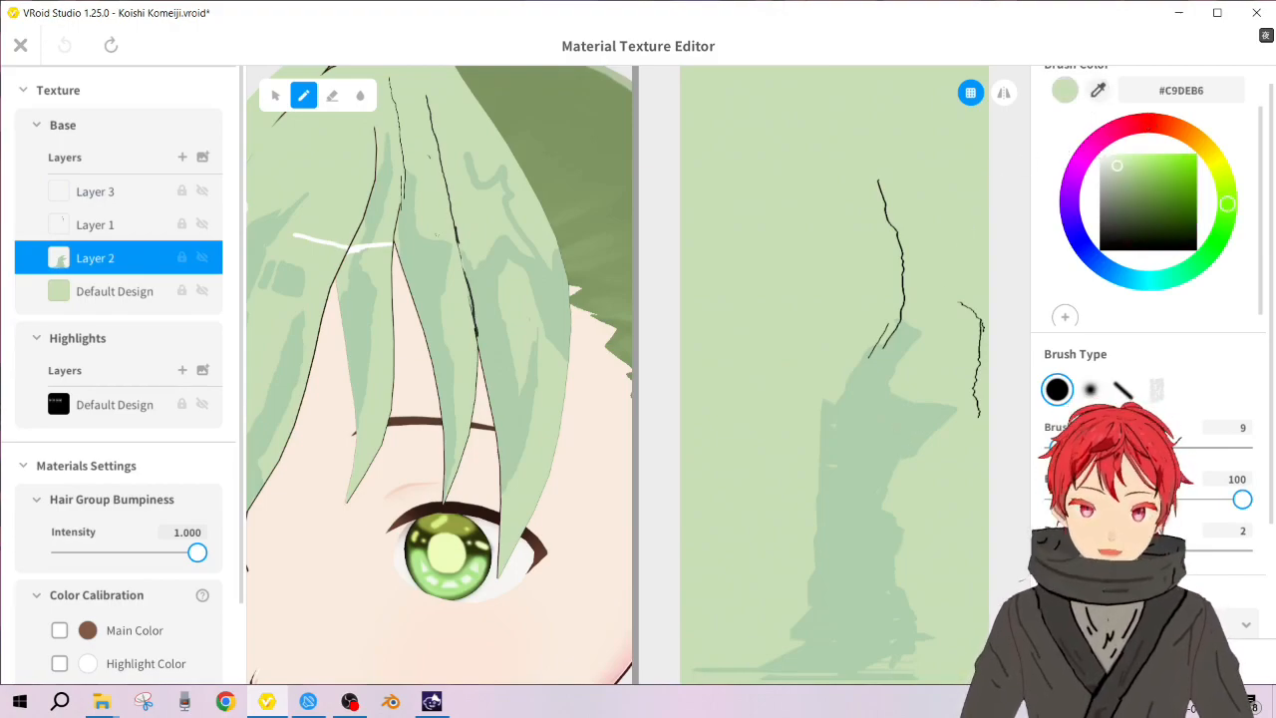
{"action": "left_click_drag", "start_coordinate": [418, 231], "coordinate": [413, 211]}
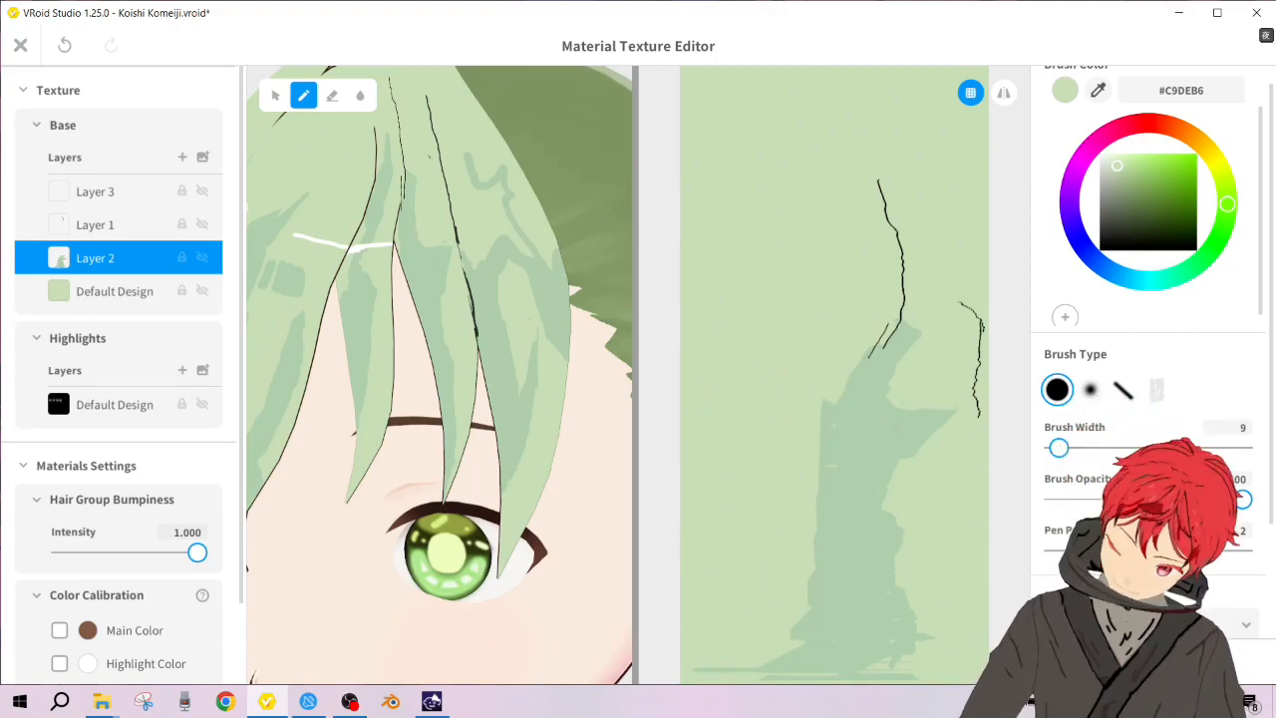
{"action": "left_click_drag", "start_coordinate": [454, 249], "coordinate": [452, 271]}
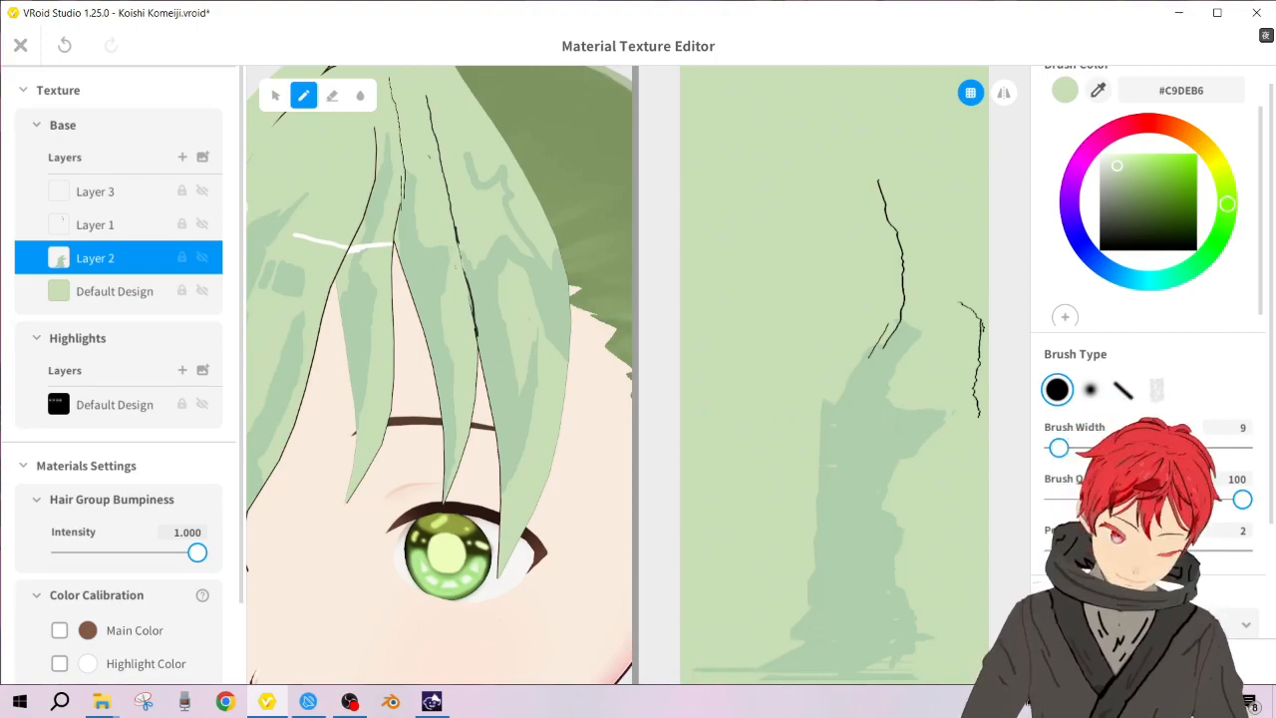
{"action": "left_click_drag", "start_coordinate": [452, 253], "coordinate": [449, 272]}
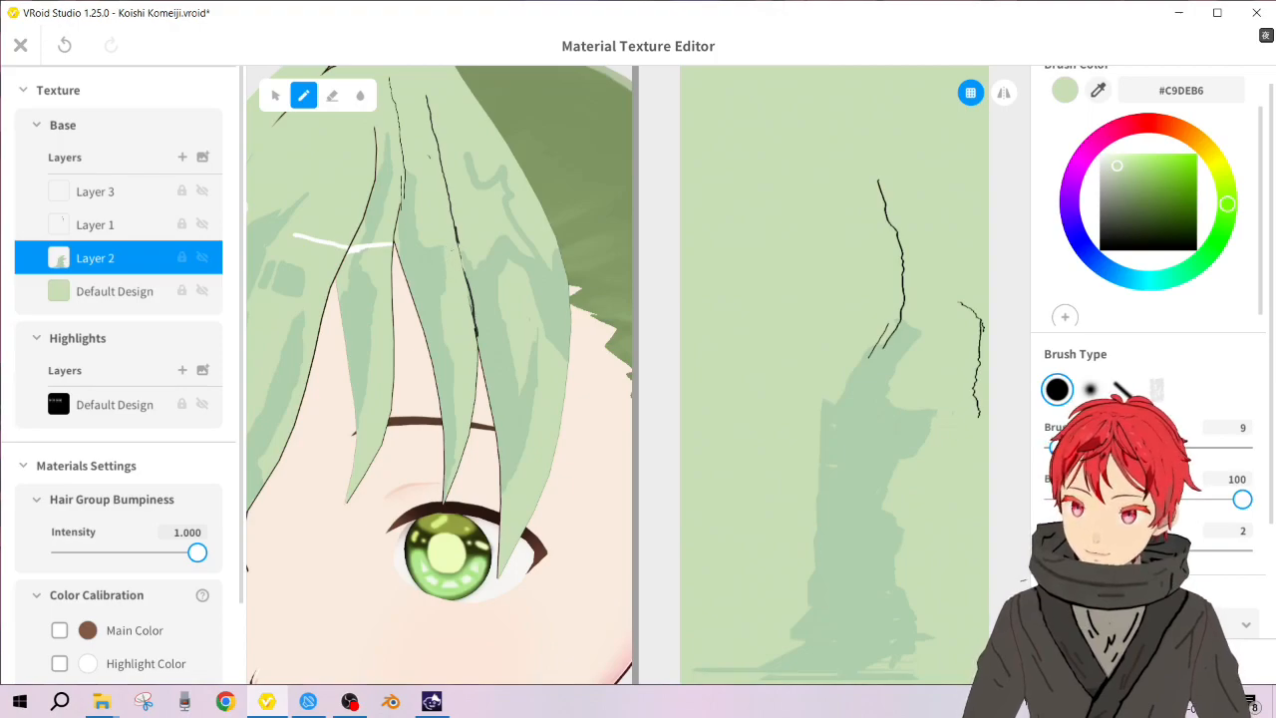
{"action": "left_click_drag", "start_coordinate": [446, 280], "coordinate": [450, 264]}
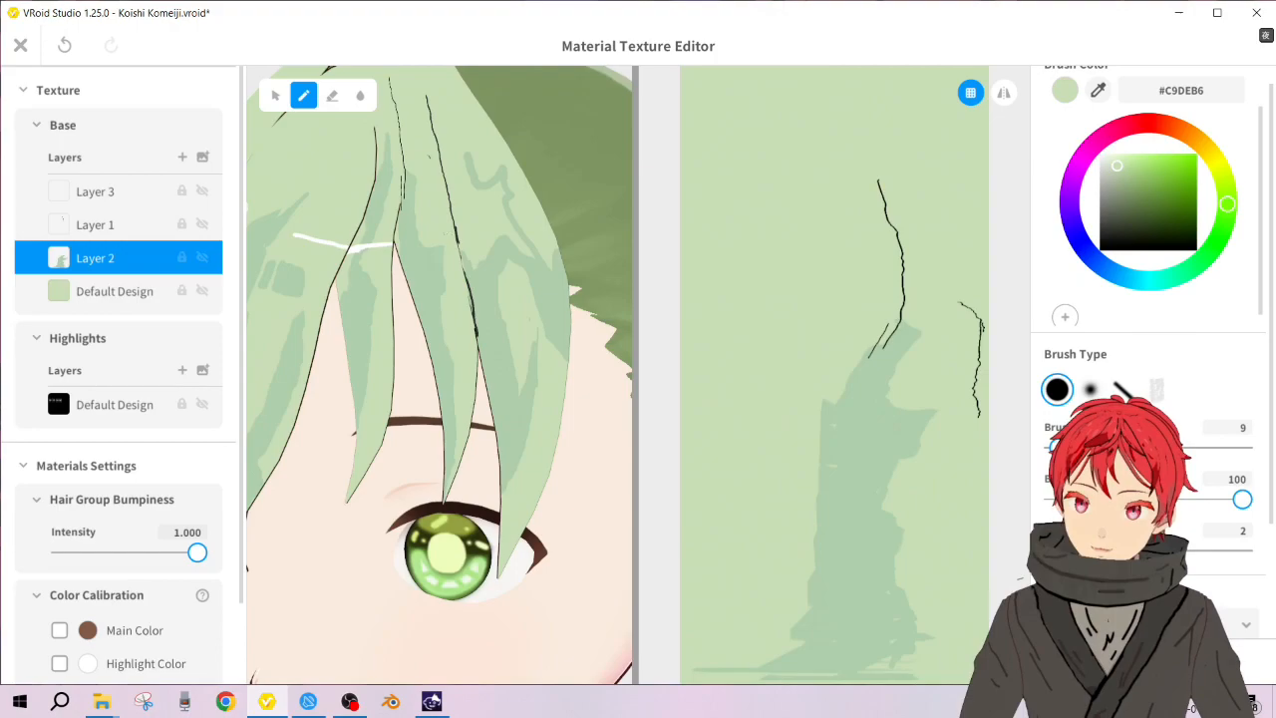
Step: On Layer 3, paint a white #FFFFFF highlight line across the Hair 6 strand, undoing and redrawing it to refine its placement
{"action": "left_click", "coordinate": [191, 190]}
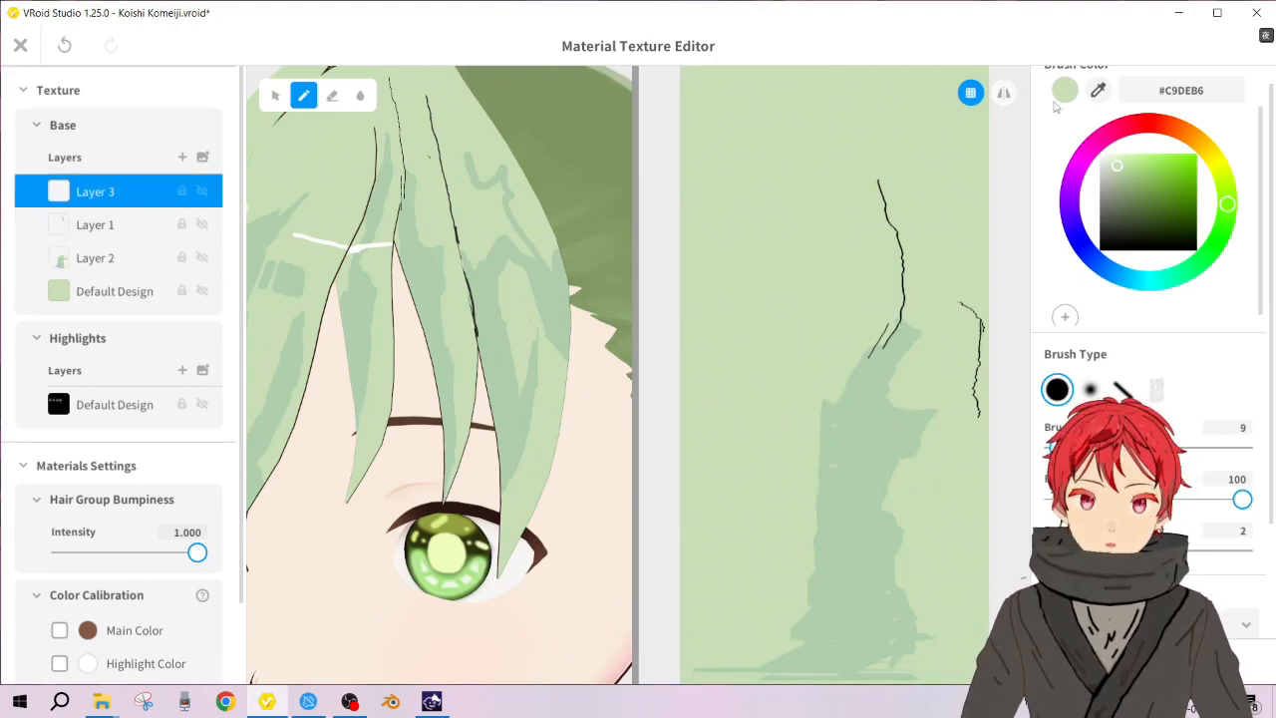
{"action": "left_click", "coordinate": [1115, 170]}
{"action": "left_click_drag", "start_coordinate": [1115, 169], "coordinate": [1100, 154]}
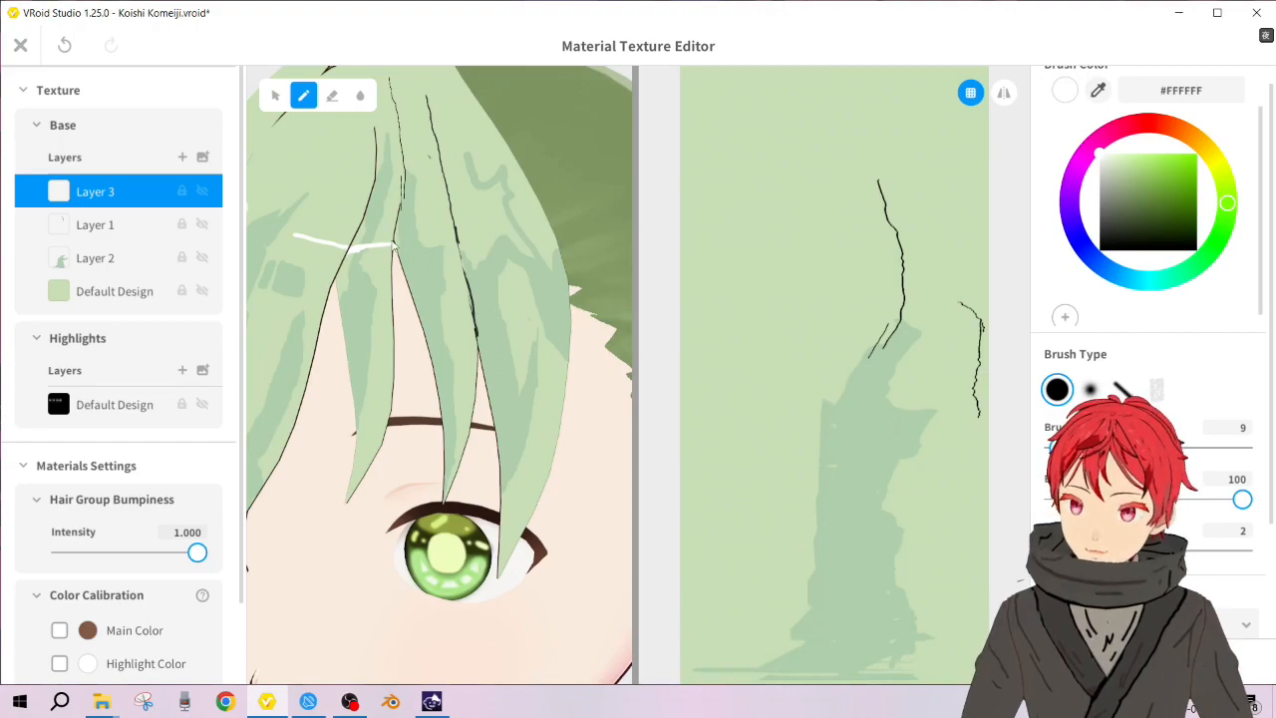
{"action": "left_click_drag", "start_coordinate": [839, 389], "coordinate": [982, 396]}
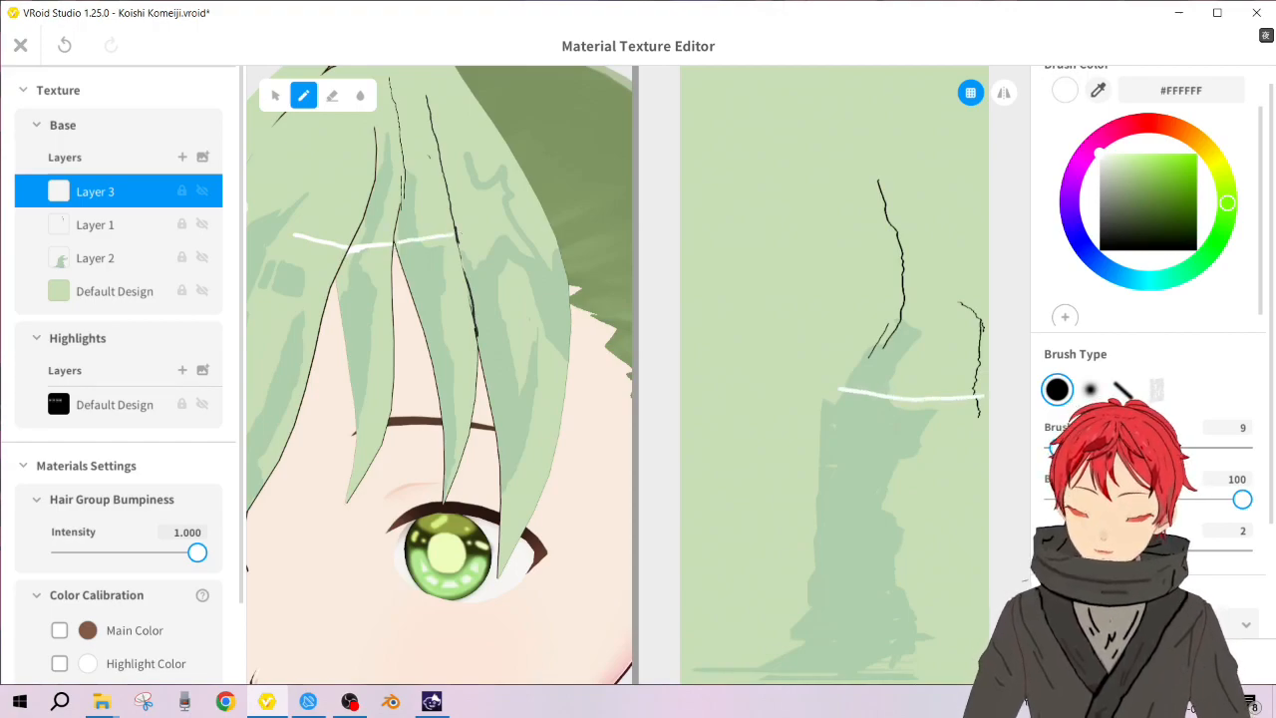
{"action": "key", "text": "ctrl+z"}
{"action": "left_click_drag", "start_coordinate": [339, 244], "coordinate": [461, 228]}
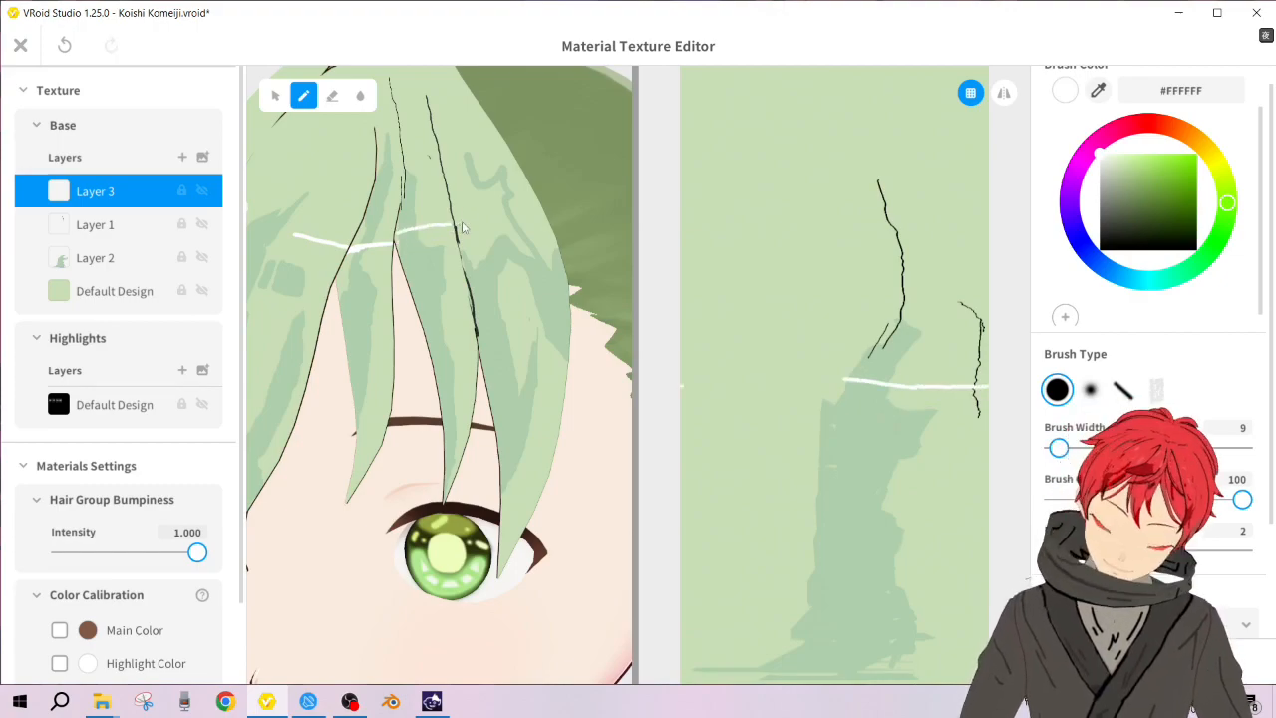
{"action": "key", "text": "ctrl+z"}
{"action": "key", "text": "ctrl+y"}
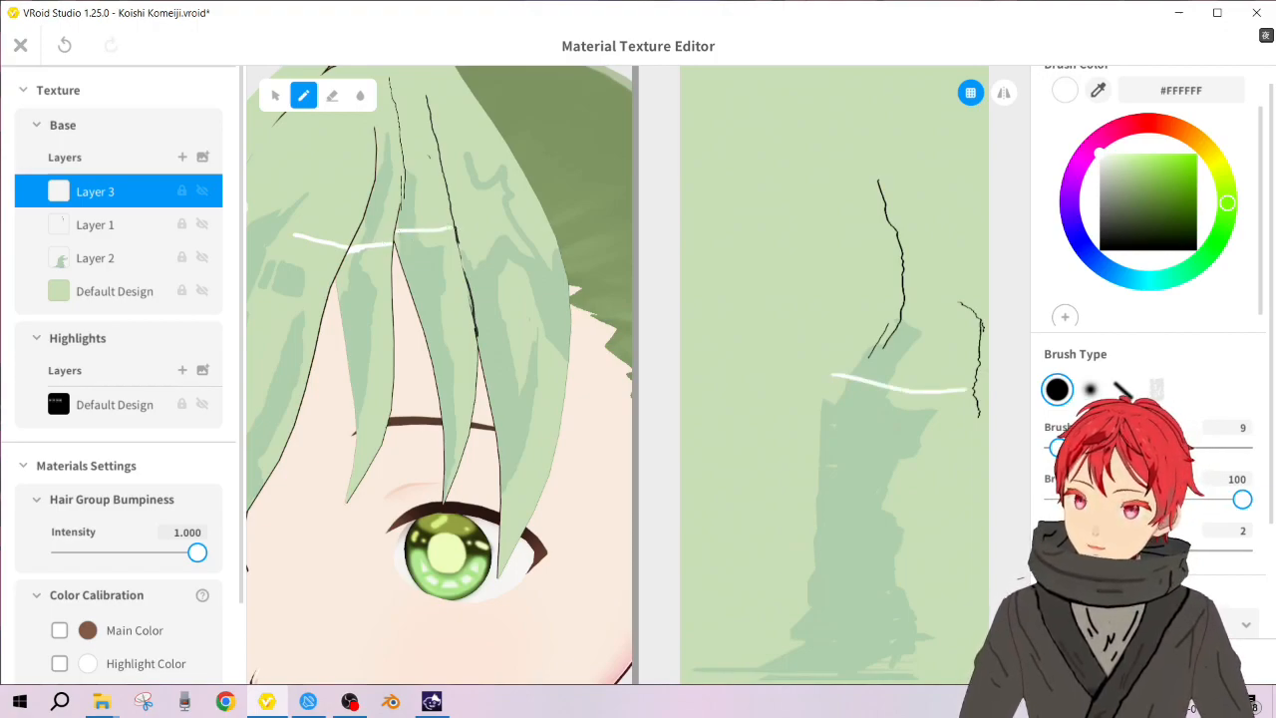
Step: On Layer 2, sample the shadow green #AFCFAD and touch up the Hair 6 strand's shadow near the highlight line
{"action": "right_click_drag", "start_coordinate": [511, 276], "coordinate": [503, 278]}
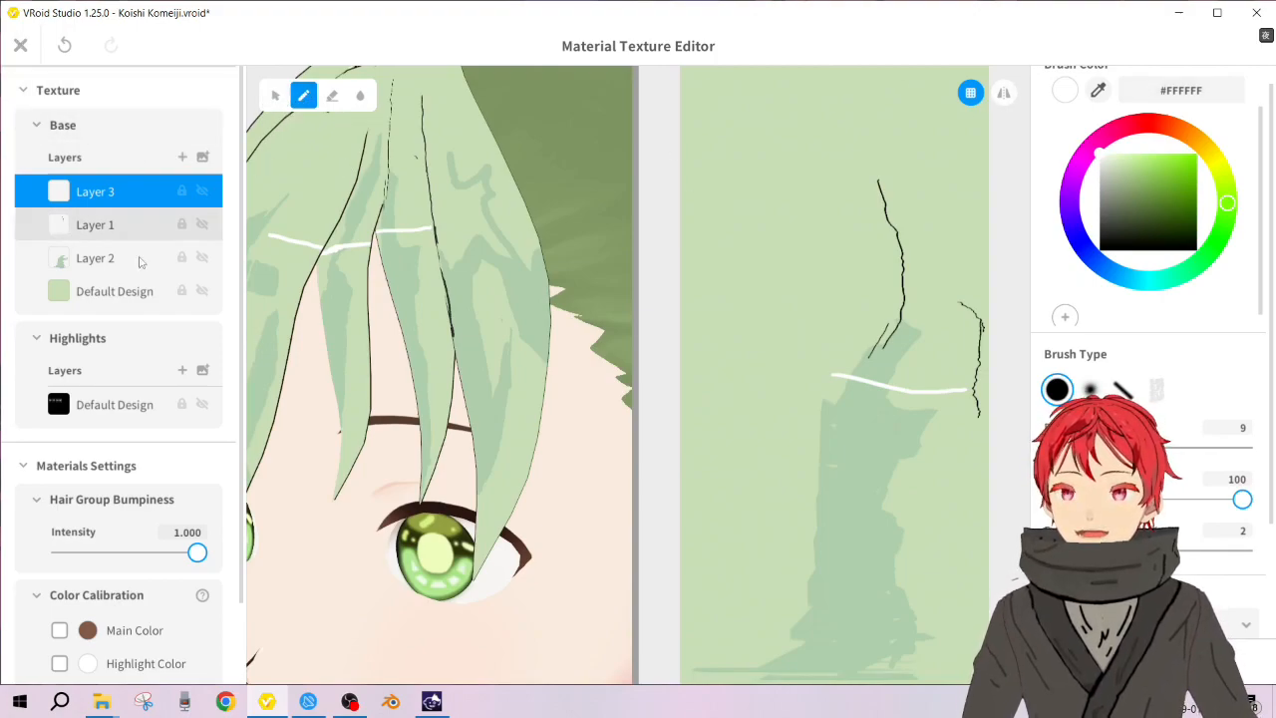
{"action": "left_click", "coordinate": [90, 257]}
{"action": "left_click", "coordinate": [1097, 90]}
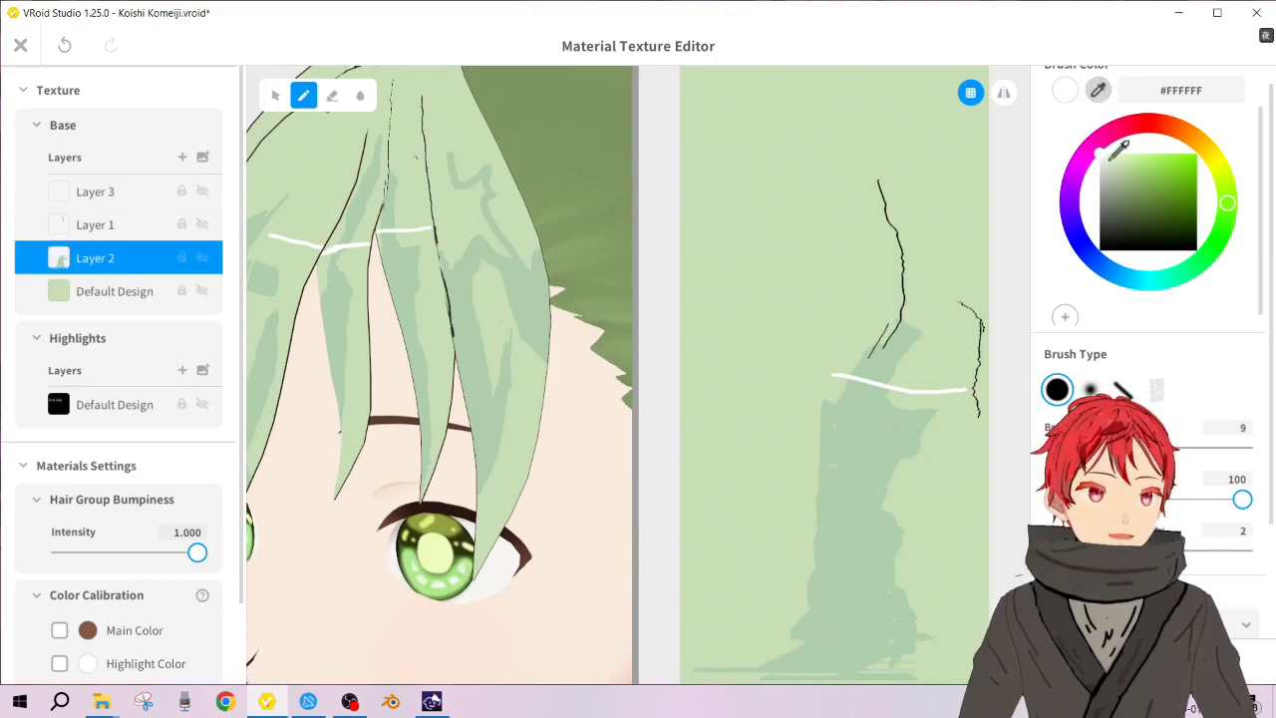
{"action": "left_click", "coordinate": [700, 344]}
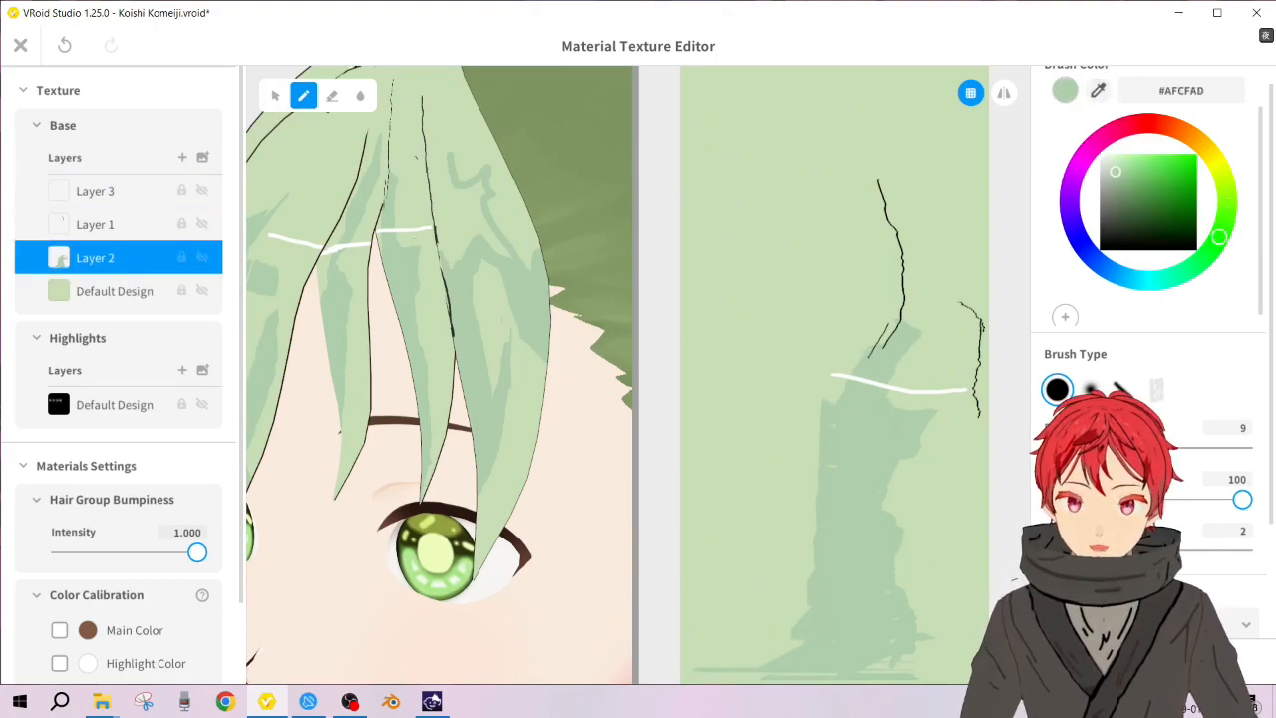
{"action": "mouse_move", "coordinate": [835, 395]}
{"action": "left_mouse_down"}
{"action": "mouse_move", "coordinate": [845, 357]}
{"action": "mouse_move", "coordinate": [873, 343]}
{"action": "mouse_move", "coordinate": [837, 357]}
{"action": "left_mouse_up"}
Step: Open the Hair 7 strand's material texture for editing, try a stroke across the strand on Layer 1, and undo it
{"action": "left_click", "coordinate": [20, 46]}
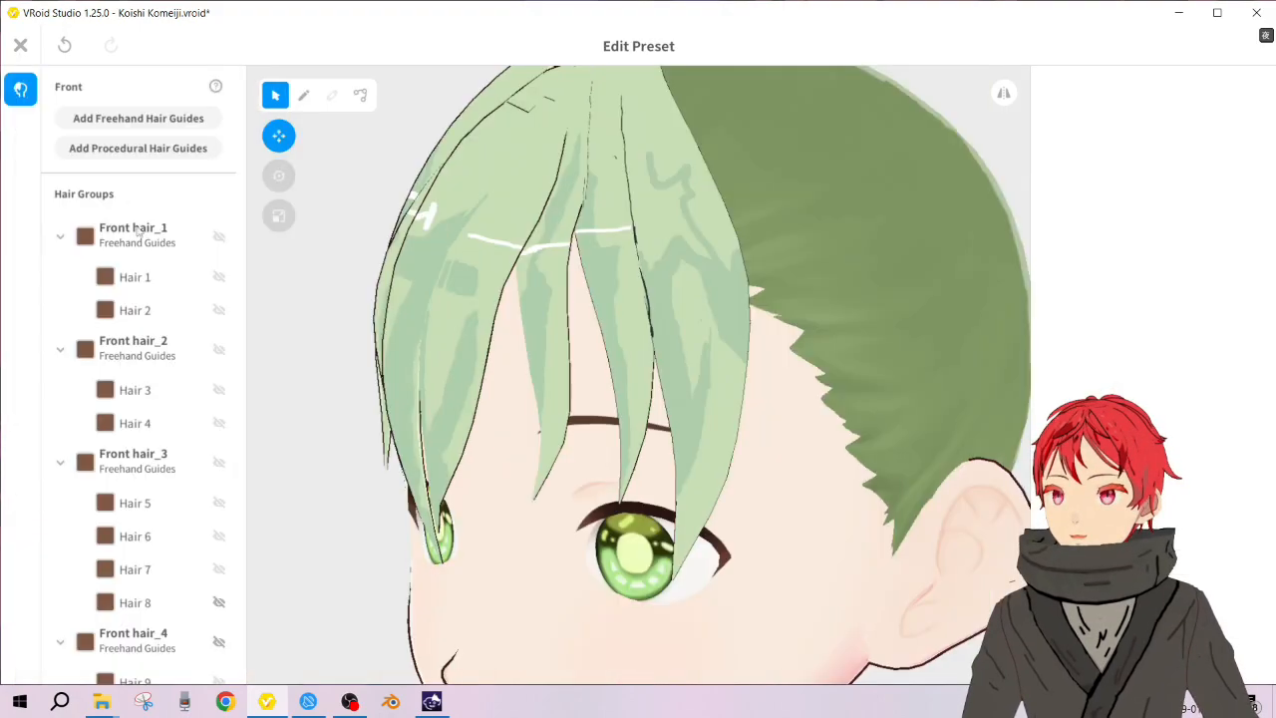
{"action": "left_click", "coordinate": [139, 572]}
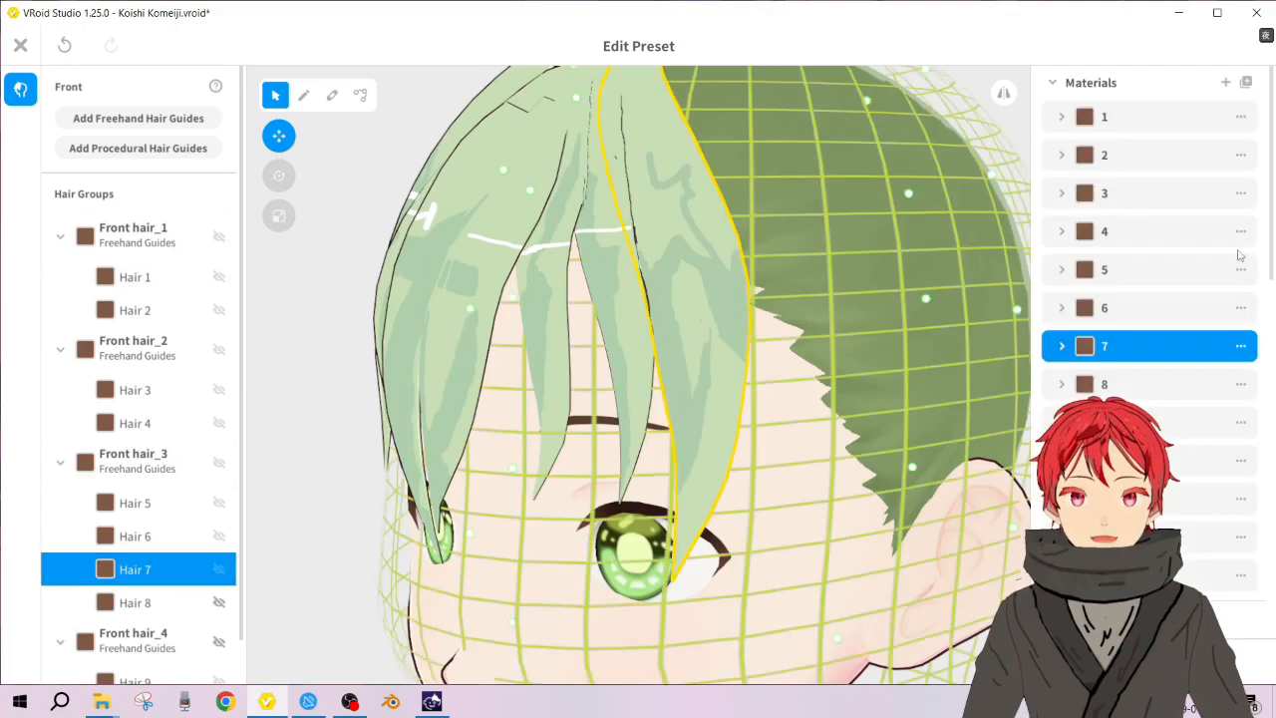
{"action": "left_click", "coordinate": [1062, 345]}
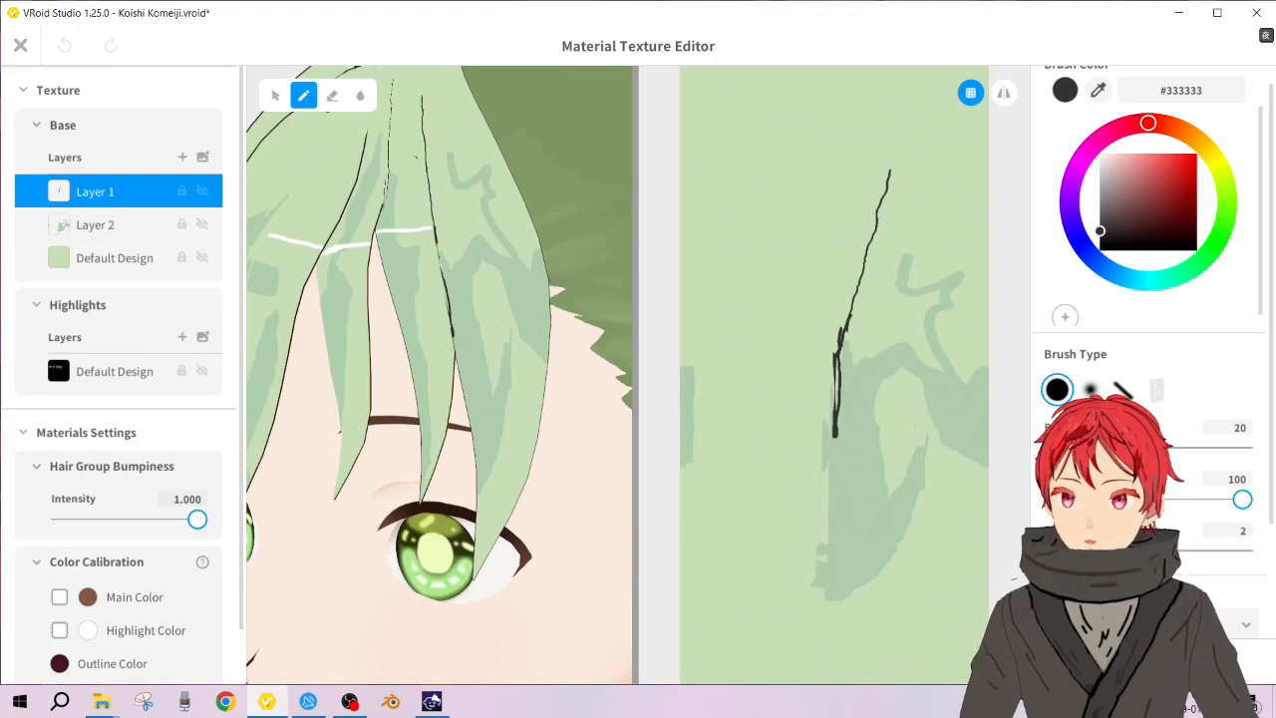
{"action": "left_click_drag", "start_coordinate": [438, 228], "coordinate": [506, 212]}
{"action": "key", "text": "ctrl+z"}
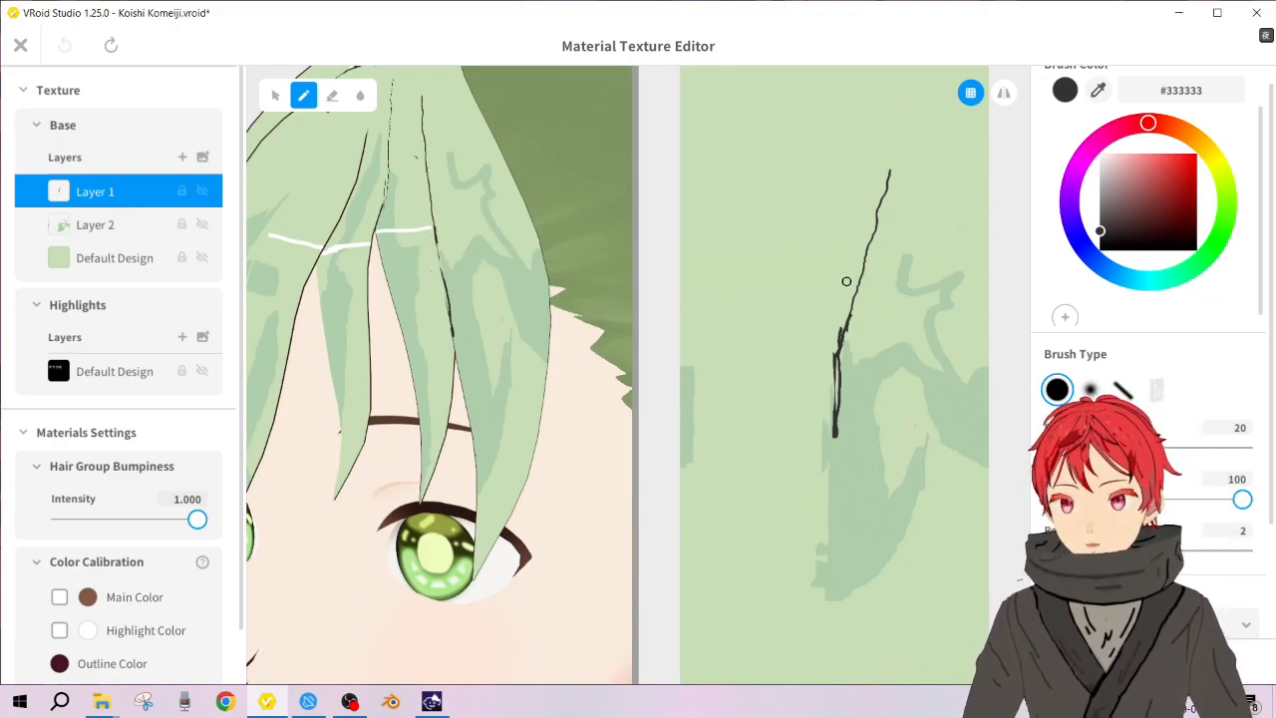
Step: Paint over the inner part of the Hair 7 strand's shadow on Layer 2 with the base green #C9DDB6
{"action": "left_click", "coordinate": [115, 231]}
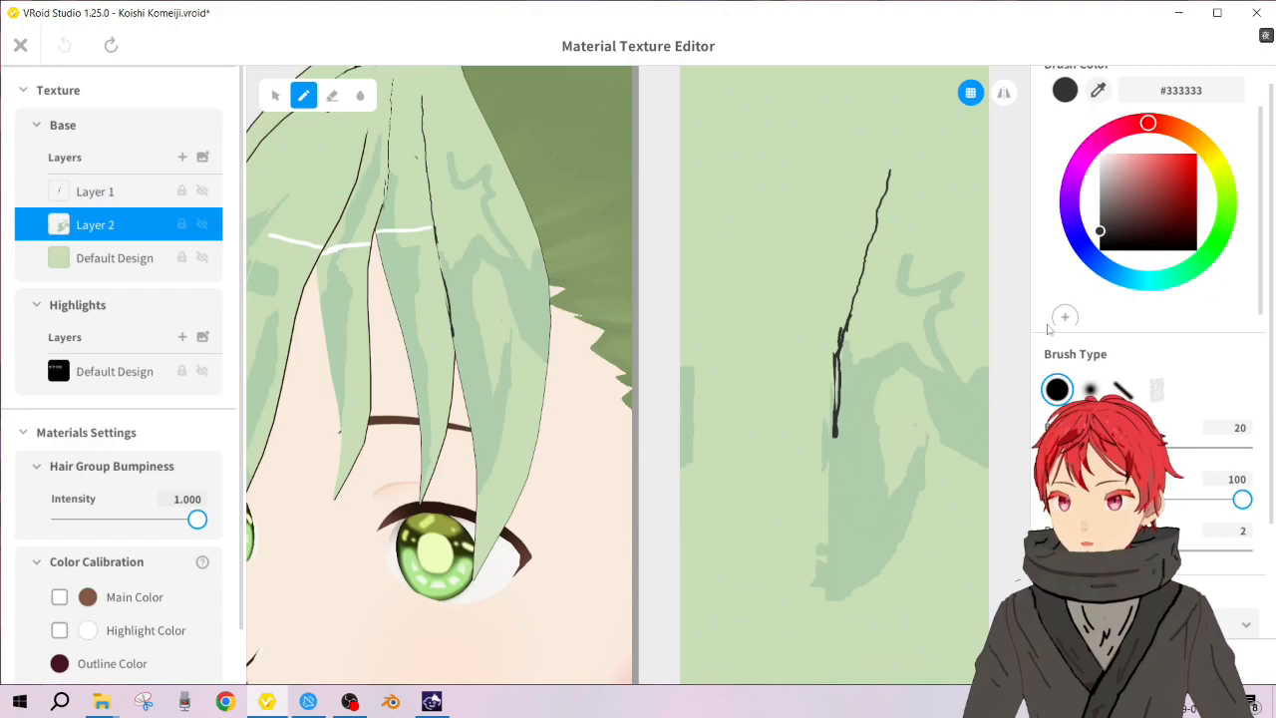
{"action": "left_click", "coordinate": [885, 436]}
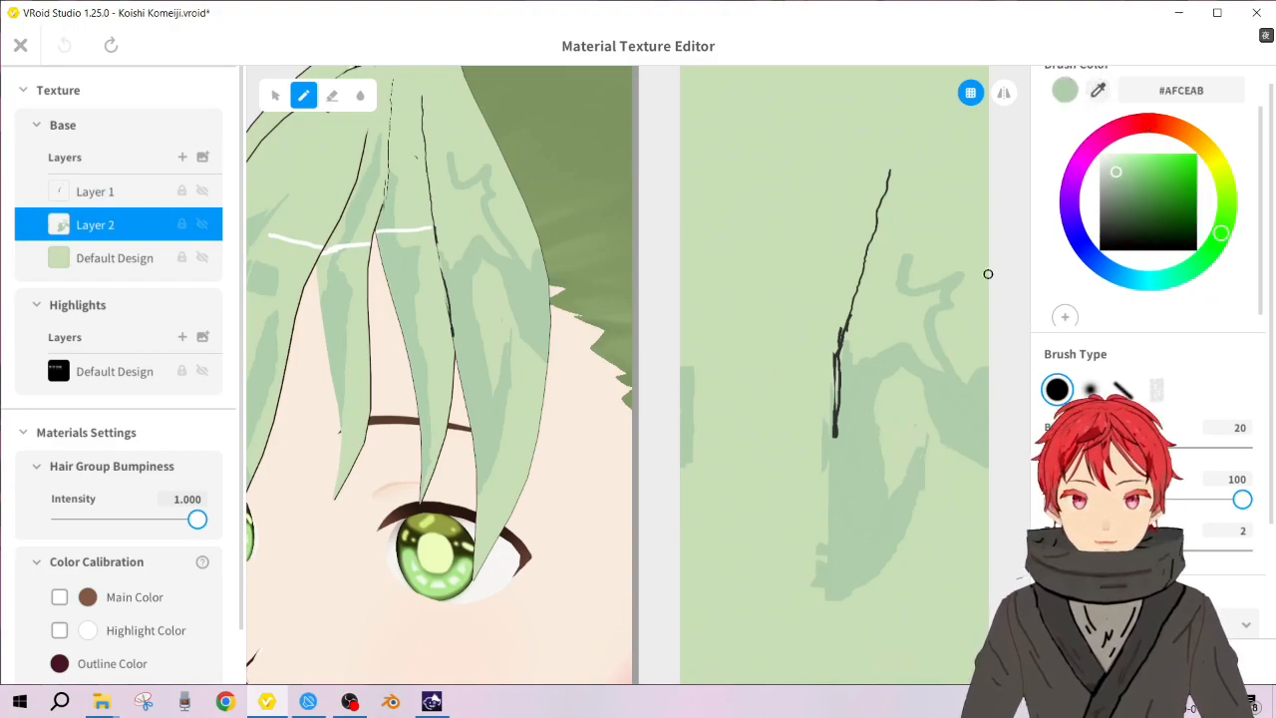
{"action": "left_click", "coordinate": [1098, 91]}
{"action": "left_click", "coordinate": [909, 444]}
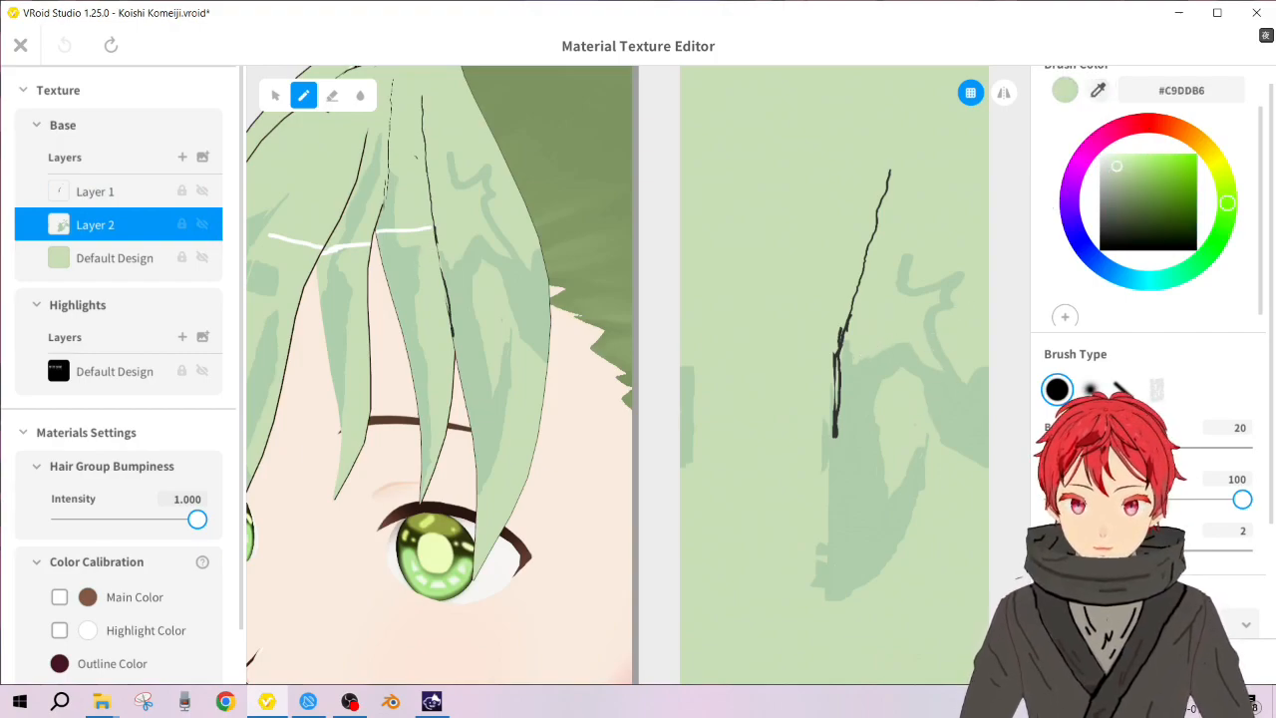
{"action": "mouse_move", "coordinate": [456, 254]}
{"action": "left_mouse_down"}
{"action": "mouse_move", "coordinate": [458, 279]}
{"action": "mouse_move", "coordinate": [477, 244]}
{"action": "mouse_move", "coordinate": [476, 265]}
{"action": "left_mouse_up"}
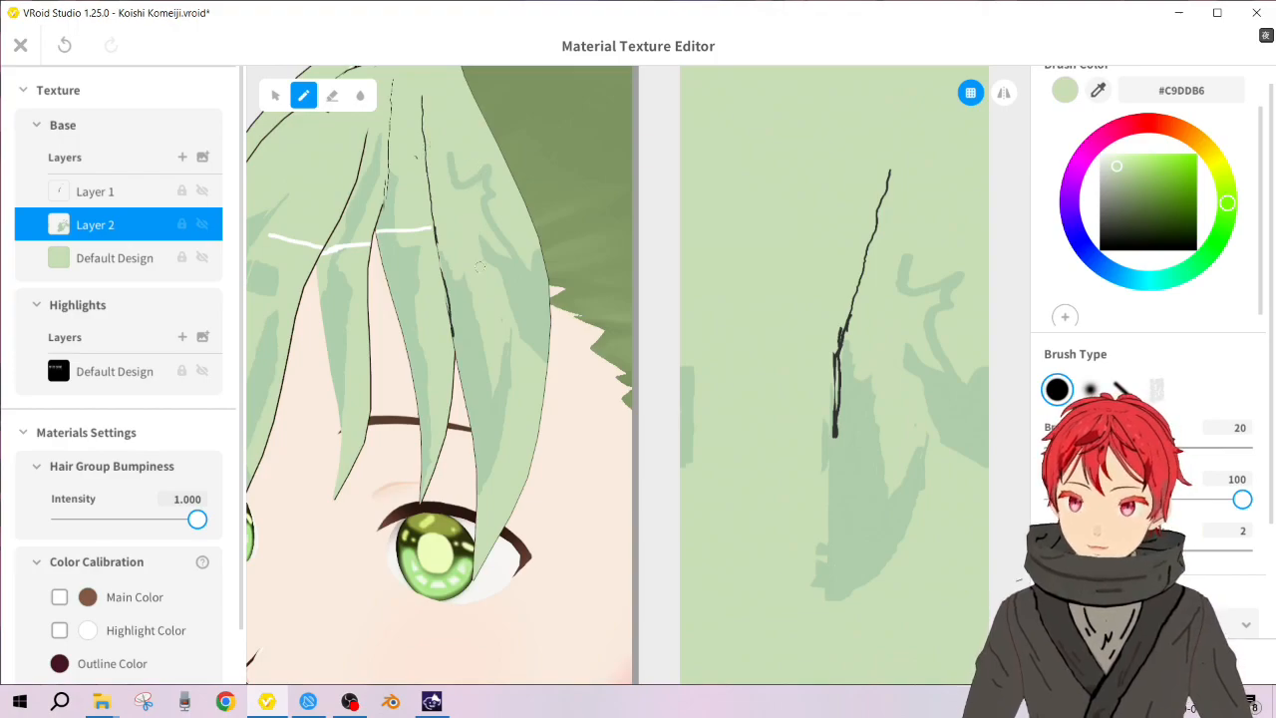
Step: Delete the Hair 7 strand's old shadow layer and add a new base layer placed directly below Layer 1
{"action": "right_click", "coordinate": [135, 236]}
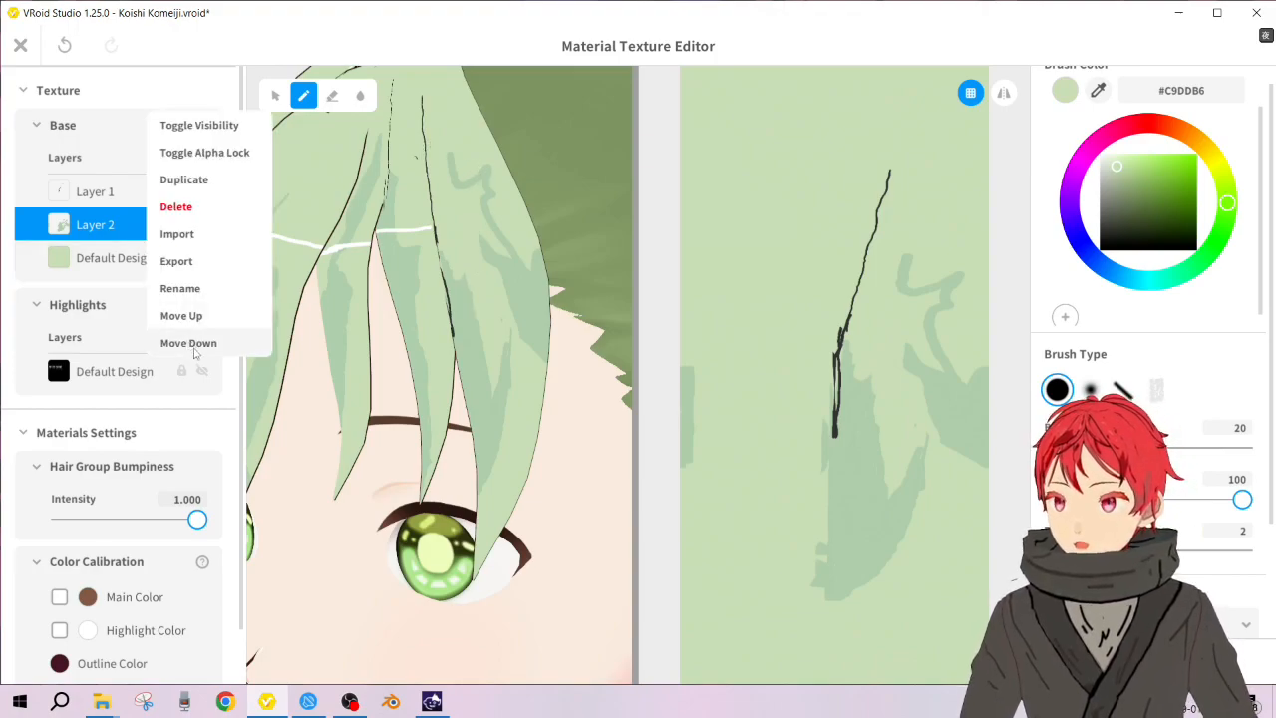
{"action": "left_click", "coordinate": [176, 206]}
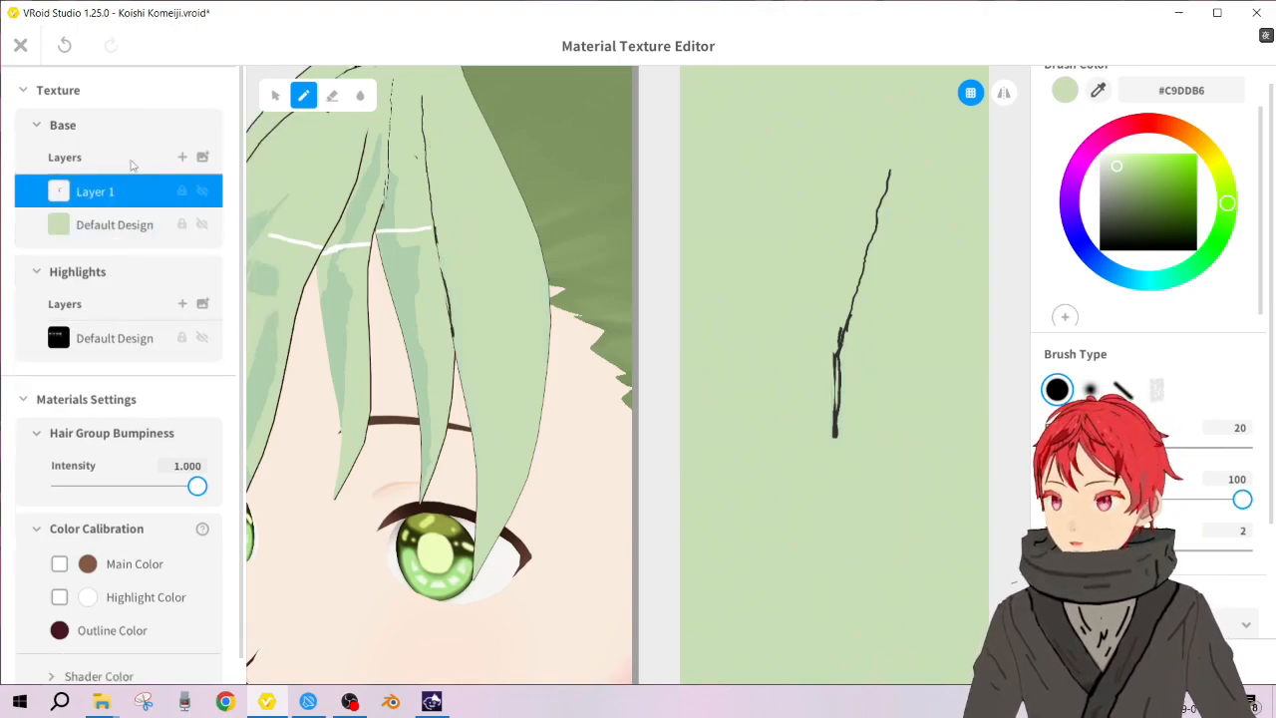
{"action": "left_click", "coordinate": [182, 157]}
{"action": "right_click", "coordinate": [125, 197]}
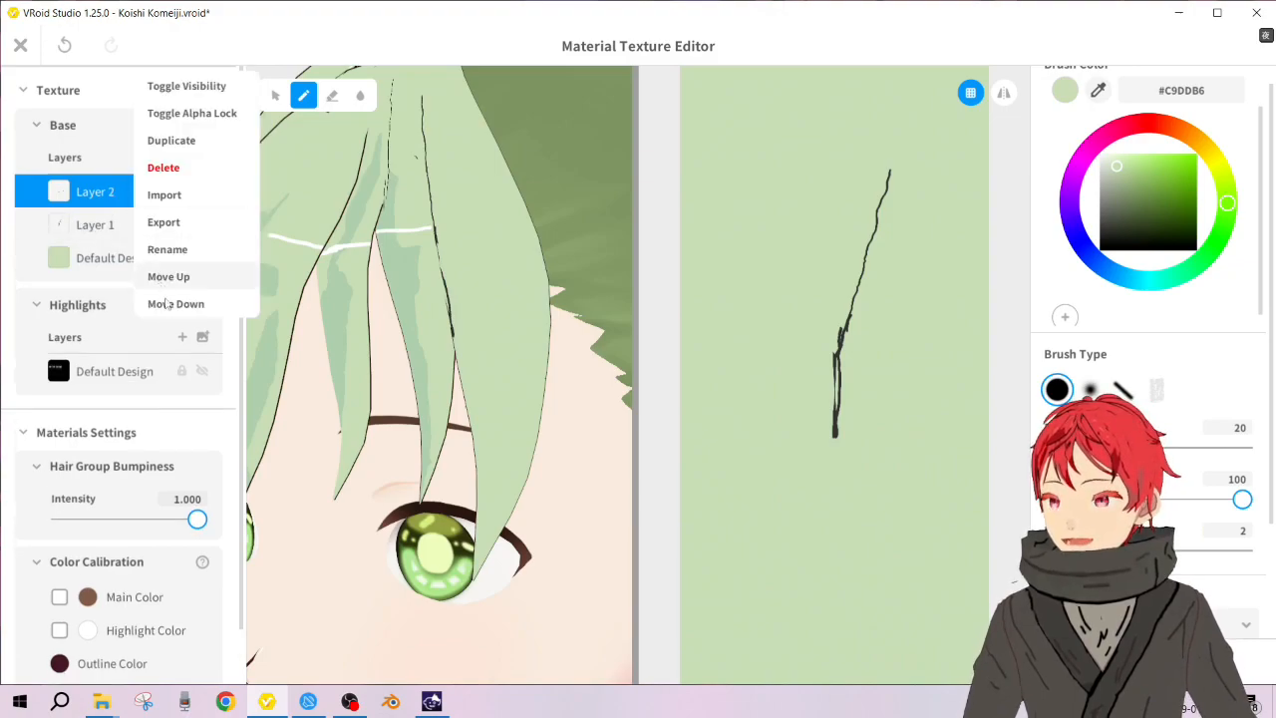
{"action": "left_click", "coordinate": [170, 304]}
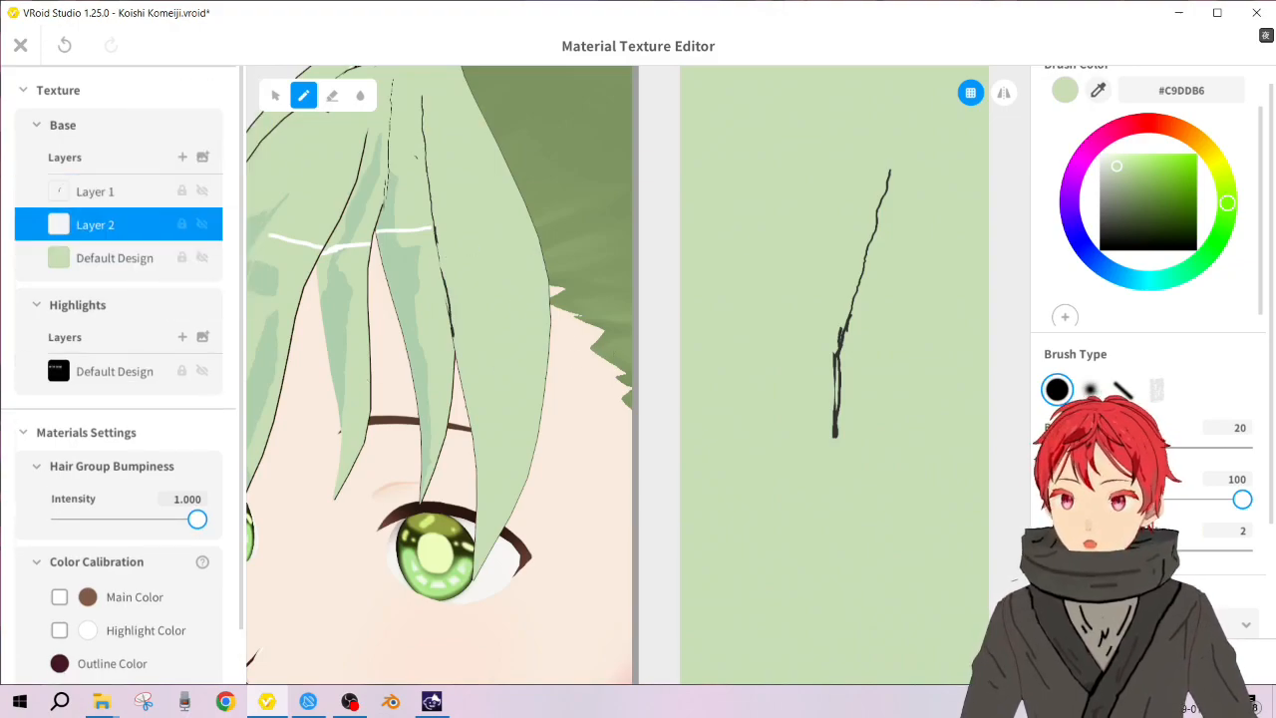
Step: On Layer 2, paint a #AFCFAD shadow along the Hair 7 strand's dark inner line down to the tip, branching toward the outer edge
{"action": "left_click", "coordinate": [1098, 90]}
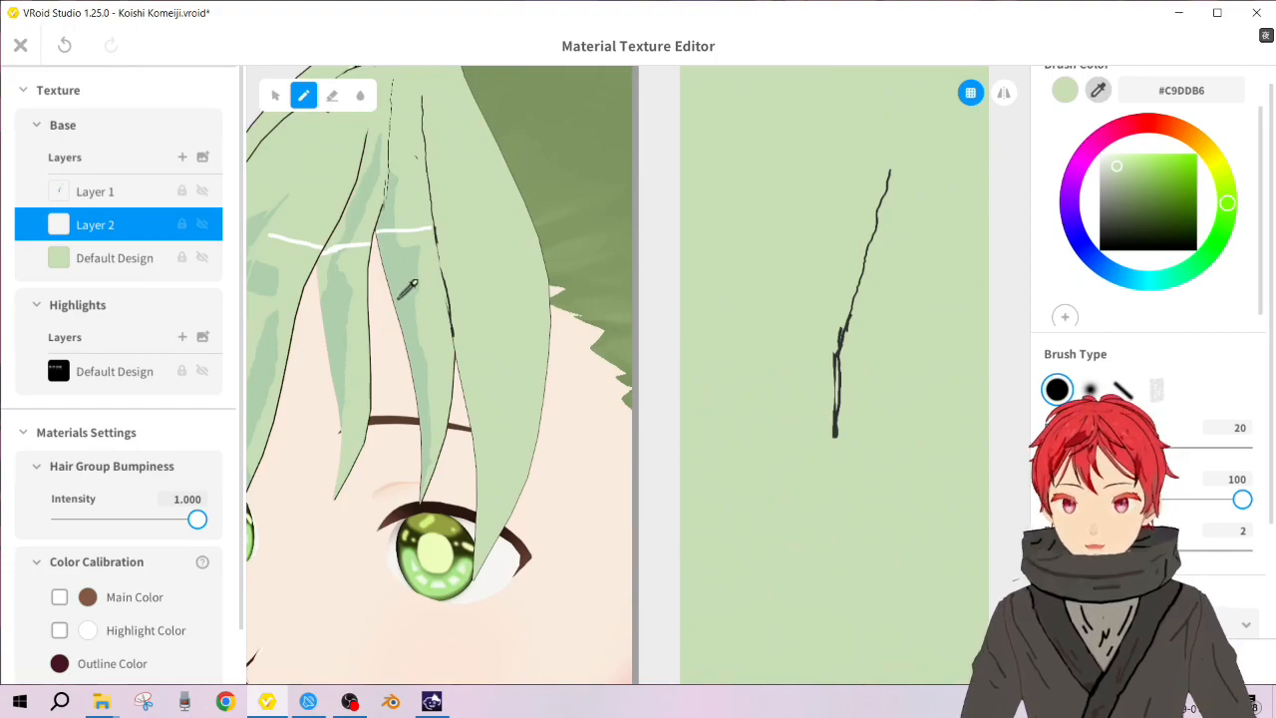
{"action": "left_click", "coordinate": [400, 295]}
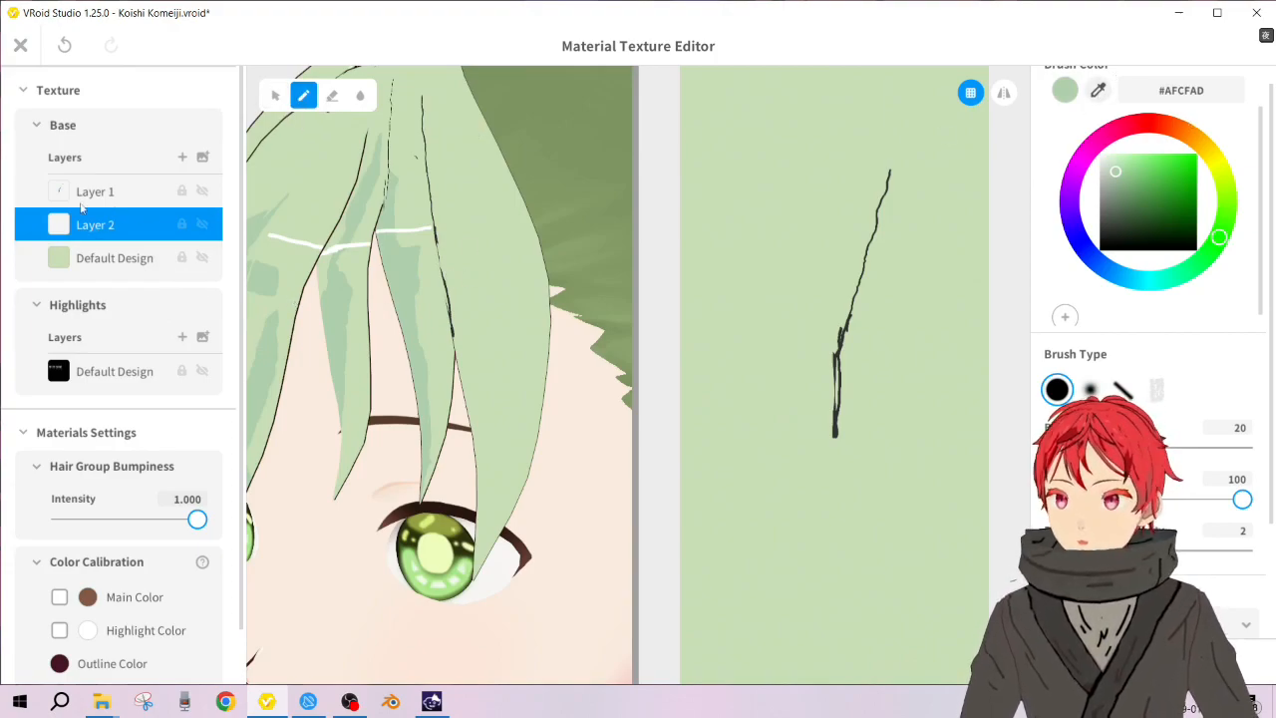
{"action": "left_click", "coordinate": [82, 200]}
{"action": "left_click", "coordinate": [120, 234]}
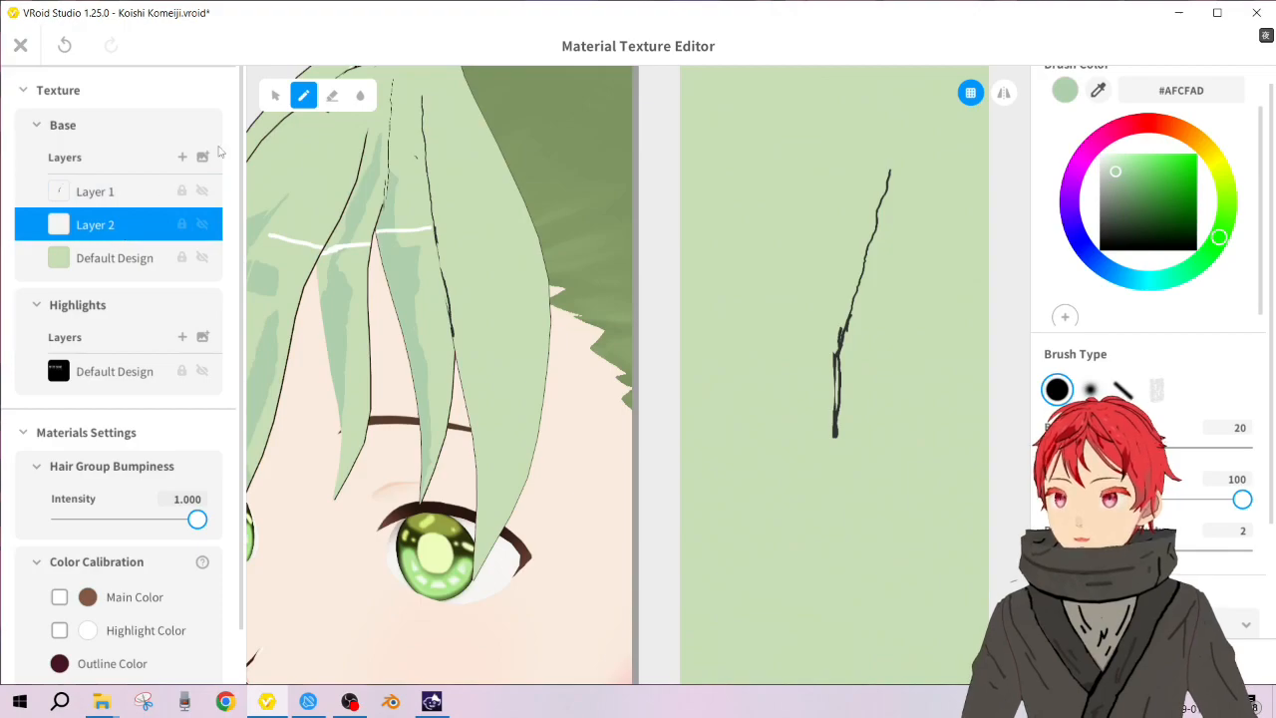
{"action": "left_click", "coordinate": [110, 191]}
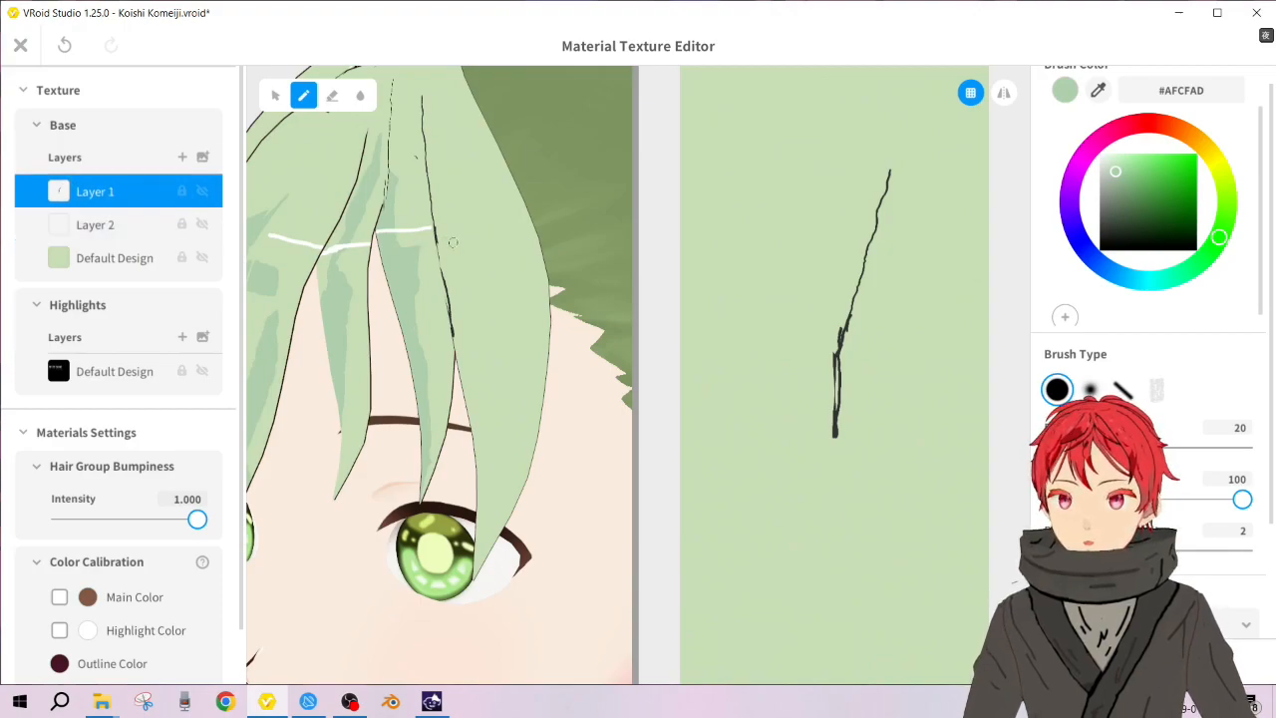
{"action": "left_click", "coordinate": [157, 224]}
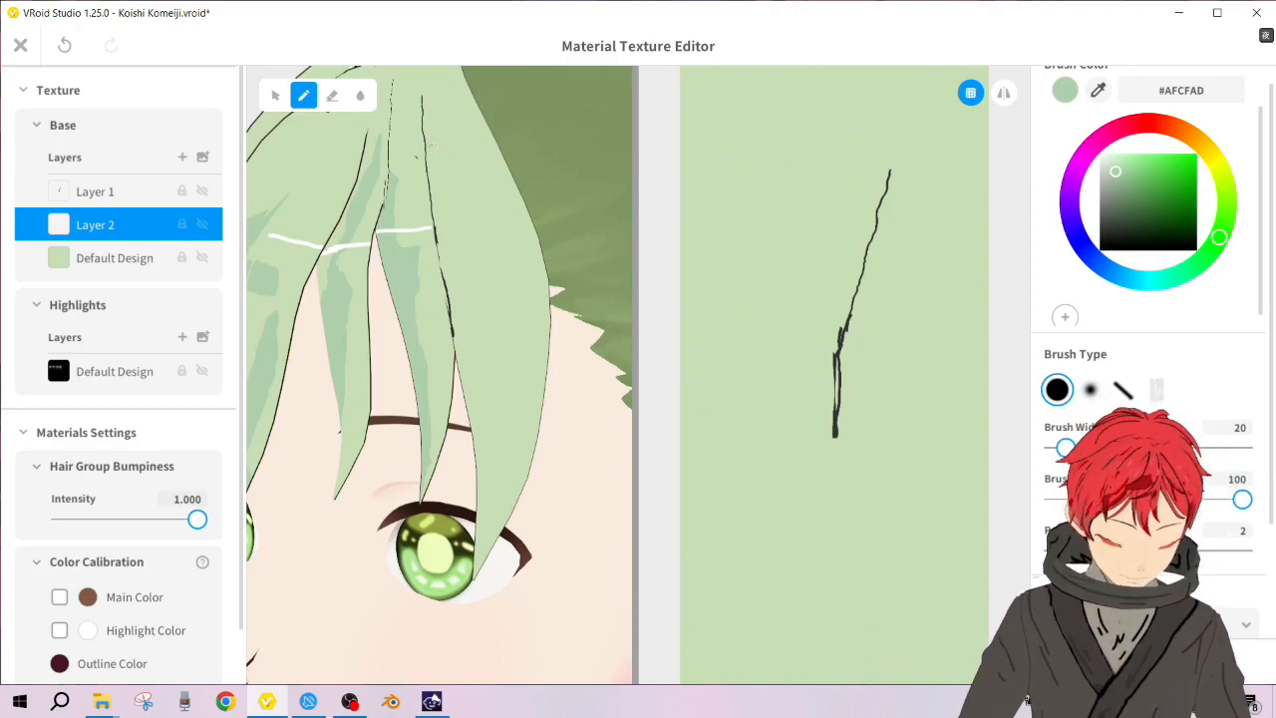
{"action": "left_click_drag", "start_coordinate": [890, 181], "coordinate": [863, 331]}
{"action": "mouse_move", "coordinate": [427, 163]}
{"action": "left_mouse_down"}
{"action": "mouse_move", "coordinate": [441, 246]}
{"action": "mouse_move", "coordinate": [429, 177]}
{"action": "left_mouse_up"}
{"action": "mouse_move", "coordinate": [436, 231]}
{"action": "left_mouse_down"}
{"action": "mouse_move", "coordinate": [454, 305]}
{"action": "mouse_move", "coordinate": [446, 229]}
{"action": "left_mouse_up"}
{"action": "left_click_drag", "start_coordinate": [449, 299], "coordinate": [458, 345]}
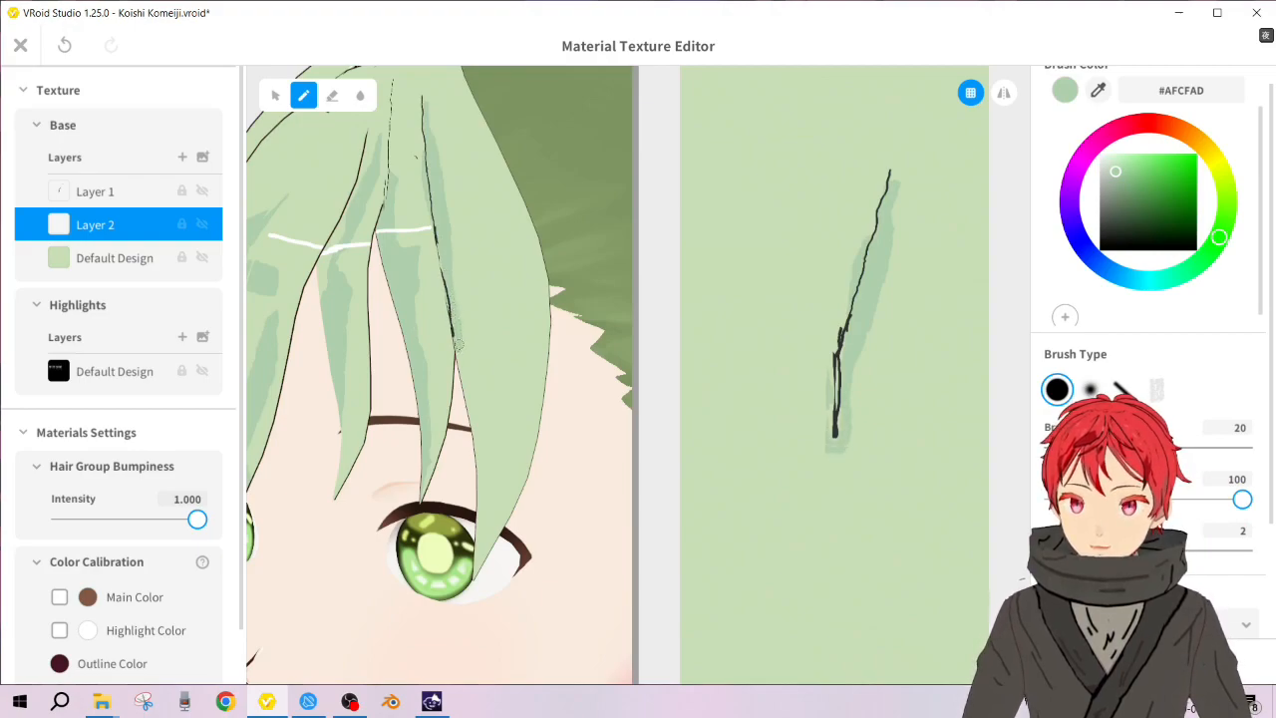
{"action": "mouse_move", "coordinate": [458, 345]}
{"action": "left_mouse_down"}
{"action": "mouse_move", "coordinate": [481, 505]}
{"action": "mouse_move", "coordinate": [523, 432]}
{"action": "left_mouse_up"}
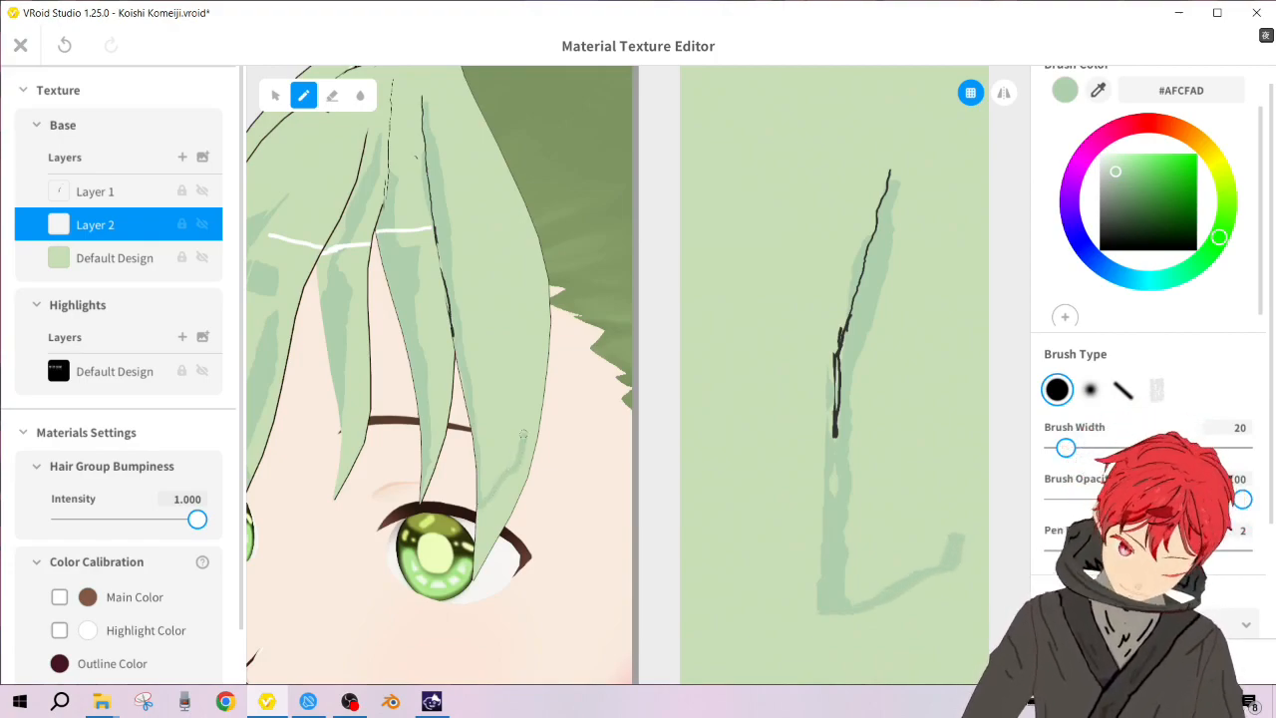
Step: Paint out the shadow's branch near the Hair 7 strand's tip with the base green, and resample the shadow green #AFCEAD
{"action": "left_click", "coordinate": [1098, 90]}
{"action": "left_click", "coordinate": [921, 511]}
{"action": "mouse_move", "coordinate": [960, 535]}
{"action": "left_mouse_down"}
{"action": "mouse_move", "coordinate": [951, 556]}
{"action": "mouse_move", "coordinate": [969, 533]}
{"action": "mouse_move", "coordinate": [980, 556]}
{"action": "mouse_move", "coordinate": [953, 525]}
{"action": "left_mouse_up"}
{"action": "mouse_move", "coordinate": [891, 601]}
{"action": "left_mouse_down"}
{"action": "mouse_move", "coordinate": [923, 563]}
{"action": "mouse_move", "coordinate": [904, 571]}
{"action": "left_mouse_up"}
{"action": "left_click_drag", "start_coordinate": [875, 612], "coordinate": [868, 601]}
{"action": "left_click", "coordinate": [1097, 90]}
{"action": "left_click", "coordinate": [835, 503]}
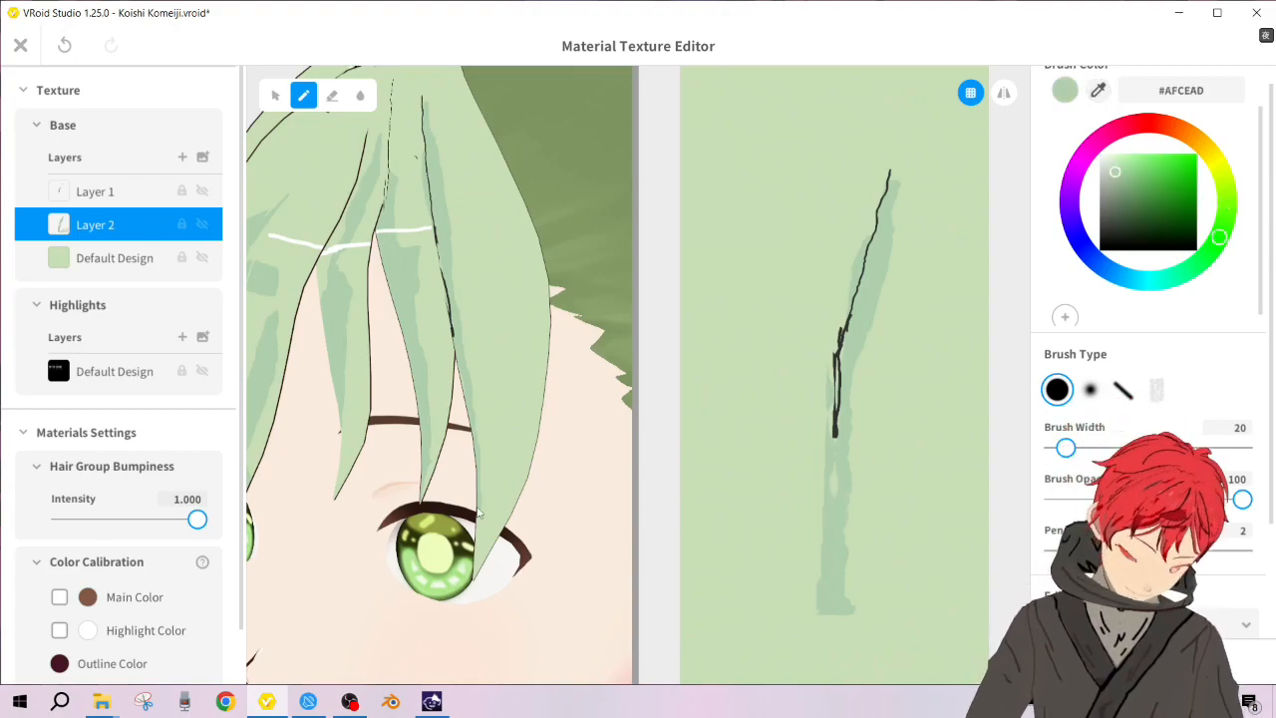
Step: Extend the #AFCEAD shadow on Layer 2 from Hair 7's tip up its outer edge, doubling back inward in a zigzag
{"action": "mouse_move", "coordinate": [481, 501]}
{"action": "left_mouse_down"}
{"action": "mouse_move", "coordinate": [533, 422]}
{"action": "mouse_move", "coordinate": [532, 343]}
{"action": "mouse_move", "coordinate": [506, 435]}
{"action": "left_mouse_up"}
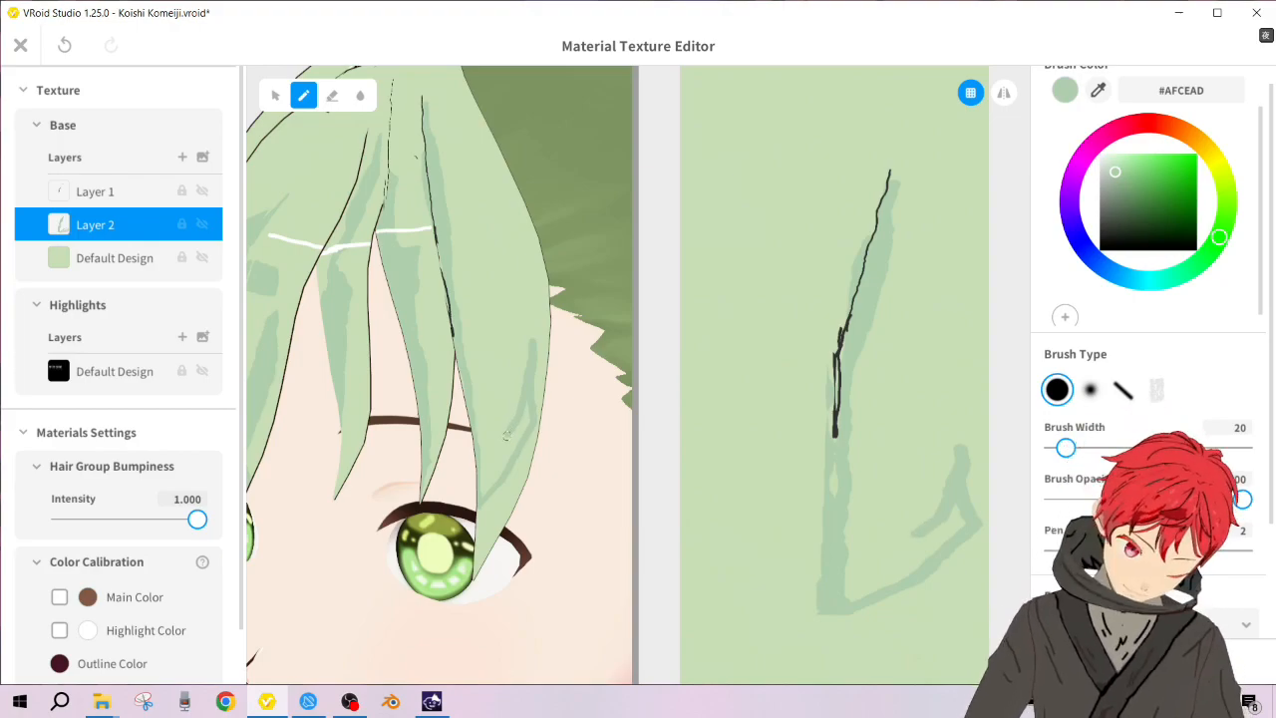
{"action": "left_click_drag", "start_coordinate": [507, 430], "coordinate": [499, 406]}
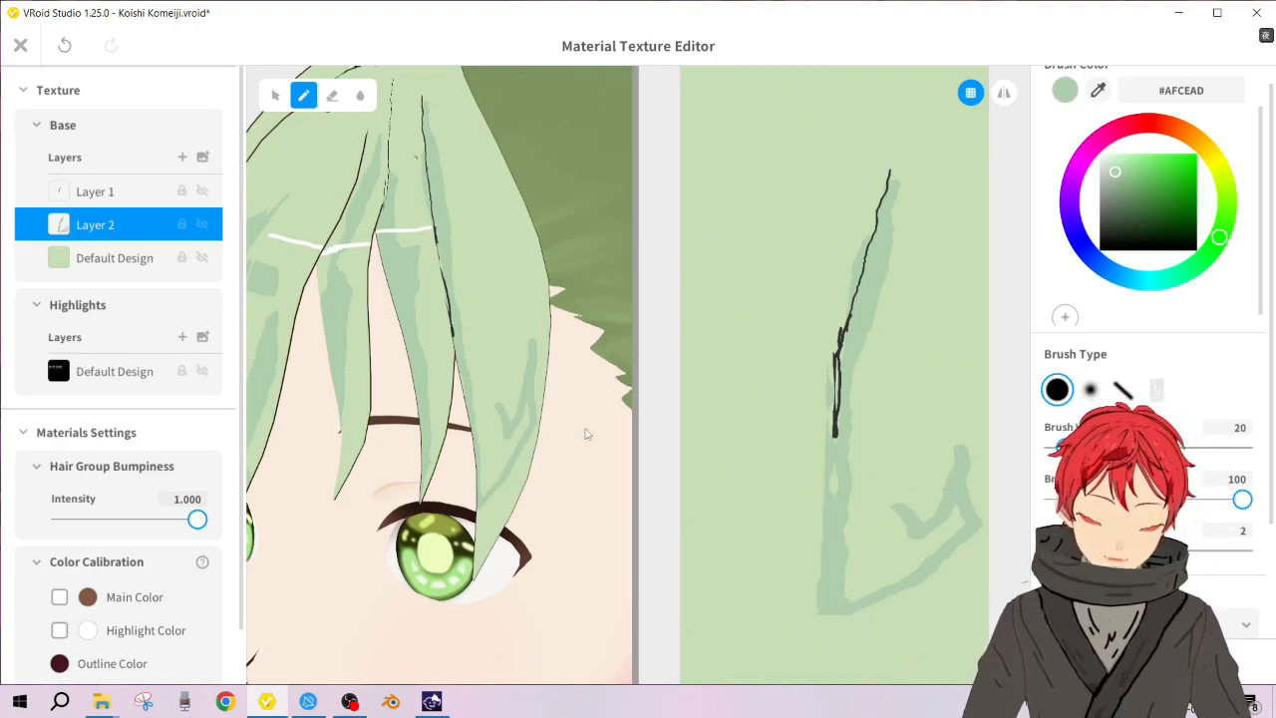
{"action": "right_click_drag", "start_coordinate": [581, 432], "coordinate": [575, 431]}
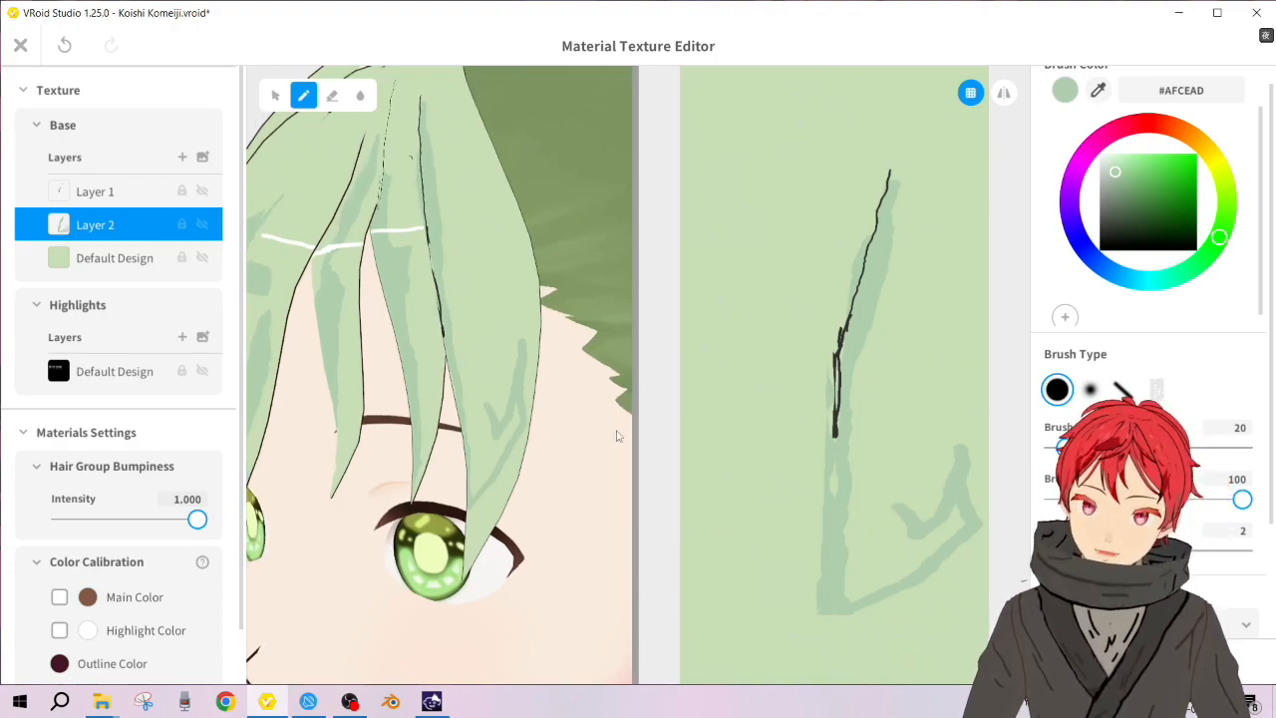
Step: Paint out the shadow's inner hook near the Hair 7 tip with the base green #C9DEB6, and resample the shadow green #AFCFAD
{"action": "left_click", "coordinate": [1097, 90]}
{"action": "left_click", "coordinate": [910, 390]}
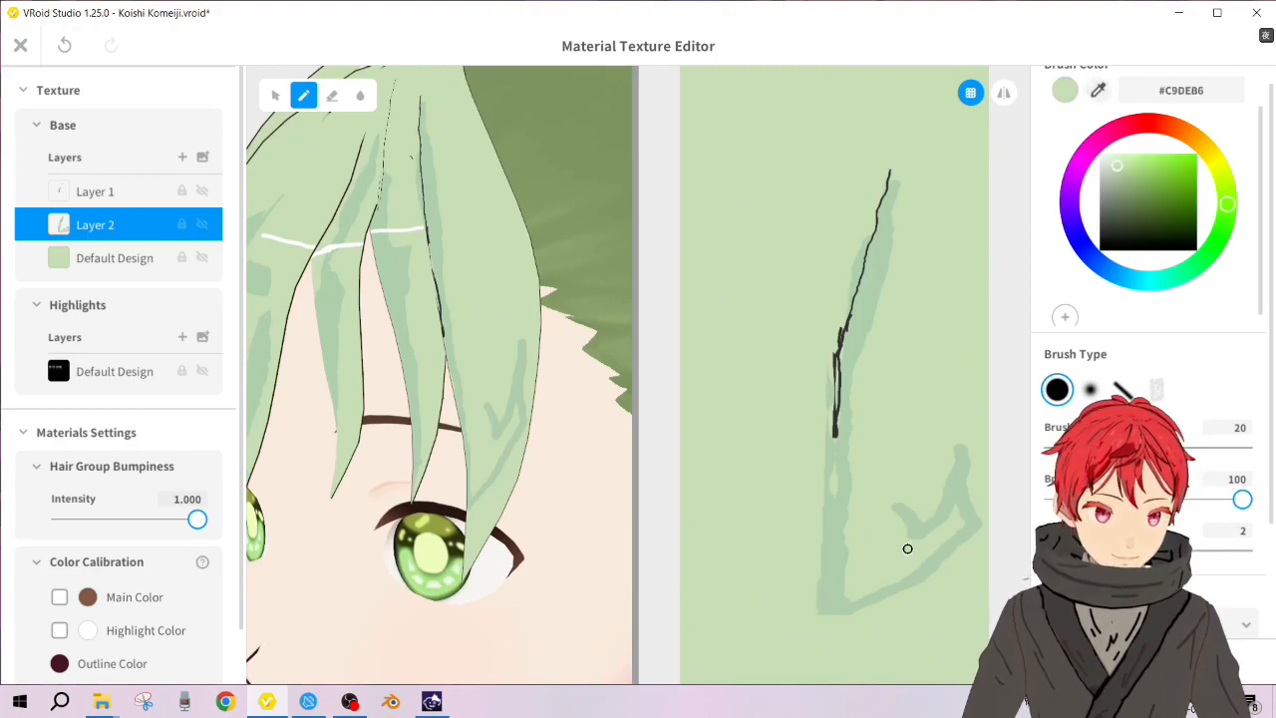
{"action": "mouse_move", "coordinate": [886, 507]}
{"action": "left_mouse_down"}
{"action": "mouse_move", "coordinate": [914, 527]}
{"action": "mouse_move", "coordinate": [934, 522]}
{"action": "mouse_move", "coordinate": [891, 509]}
{"action": "mouse_move", "coordinate": [916, 528]}
{"action": "mouse_move", "coordinate": [900, 538]}
{"action": "mouse_move", "coordinate": [933, 527]}
{"action": "left_mouse_up"}
{"action": "left_click", "coordinate": [1097, 90]}
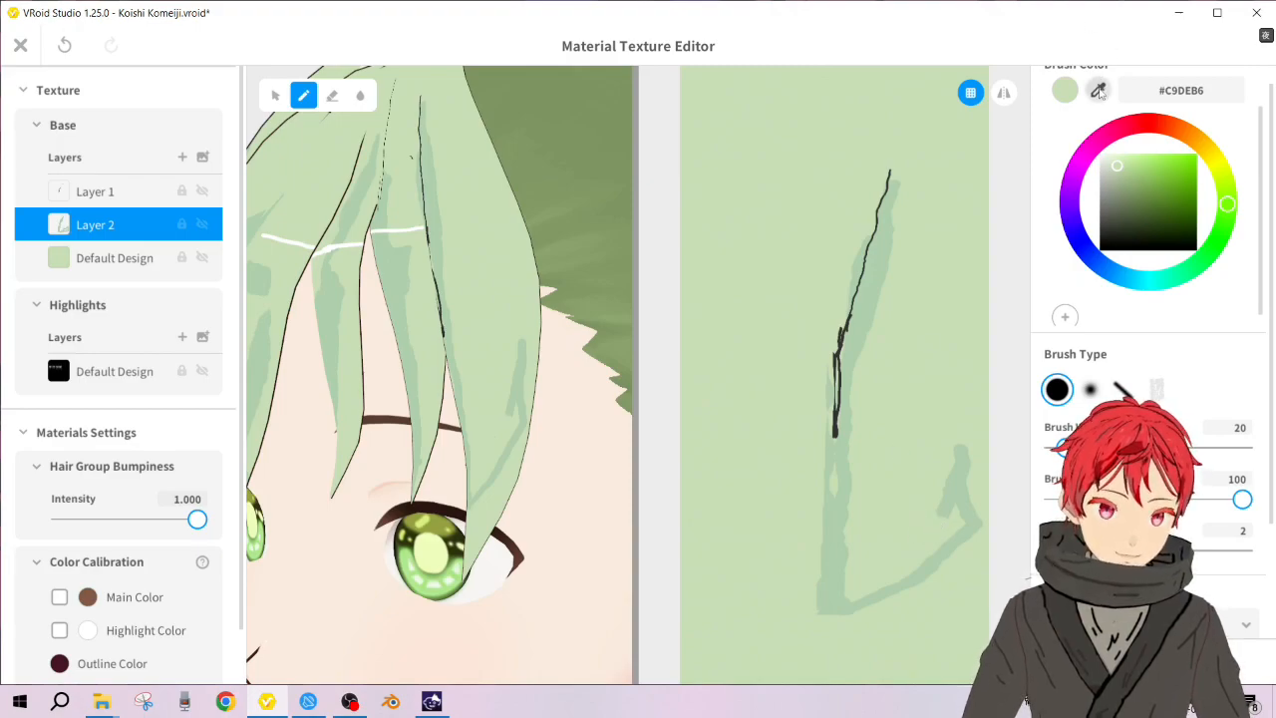
{"action": "left_click", "coordinate": [866, 334]}
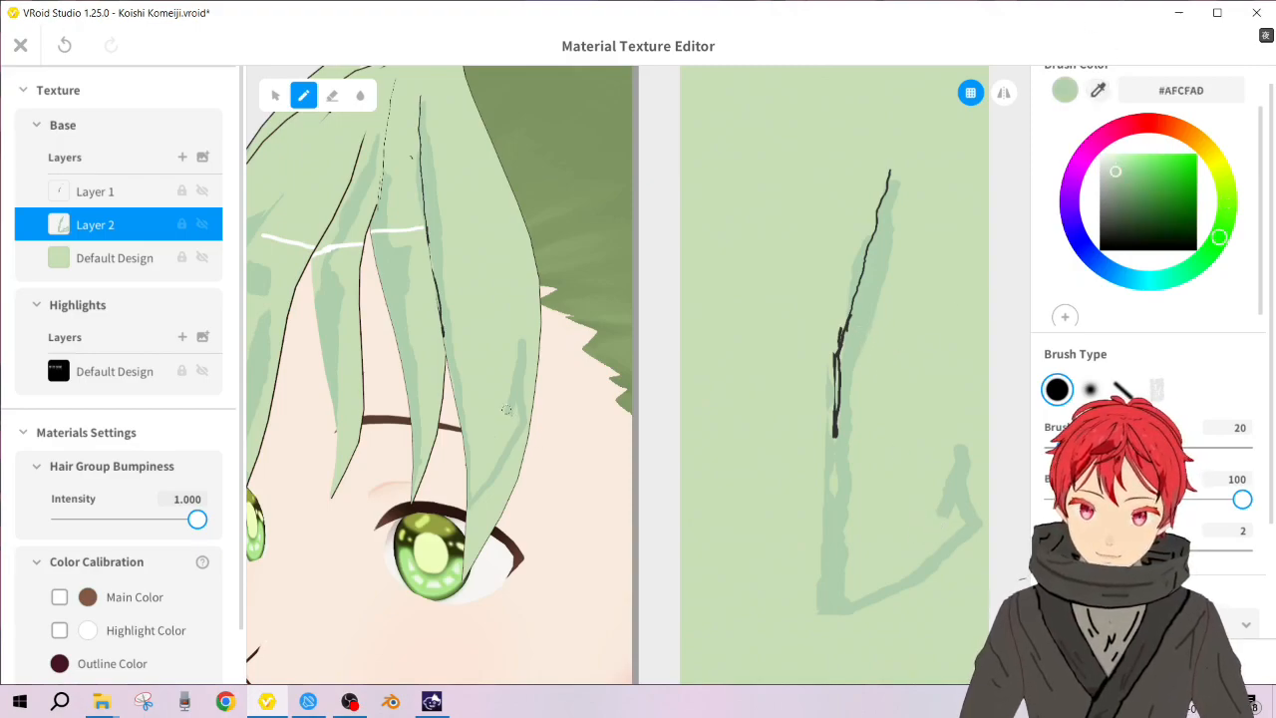
{"action": "left_click_drag", "start_coordinate": [507, 409], "coordinate": [500, 354]}
{"action": "key", "text": "ctrl+z"}
{"action": "left_click_drag", "start_coordinate": [507, 410], "coordinate": [489, 329]}
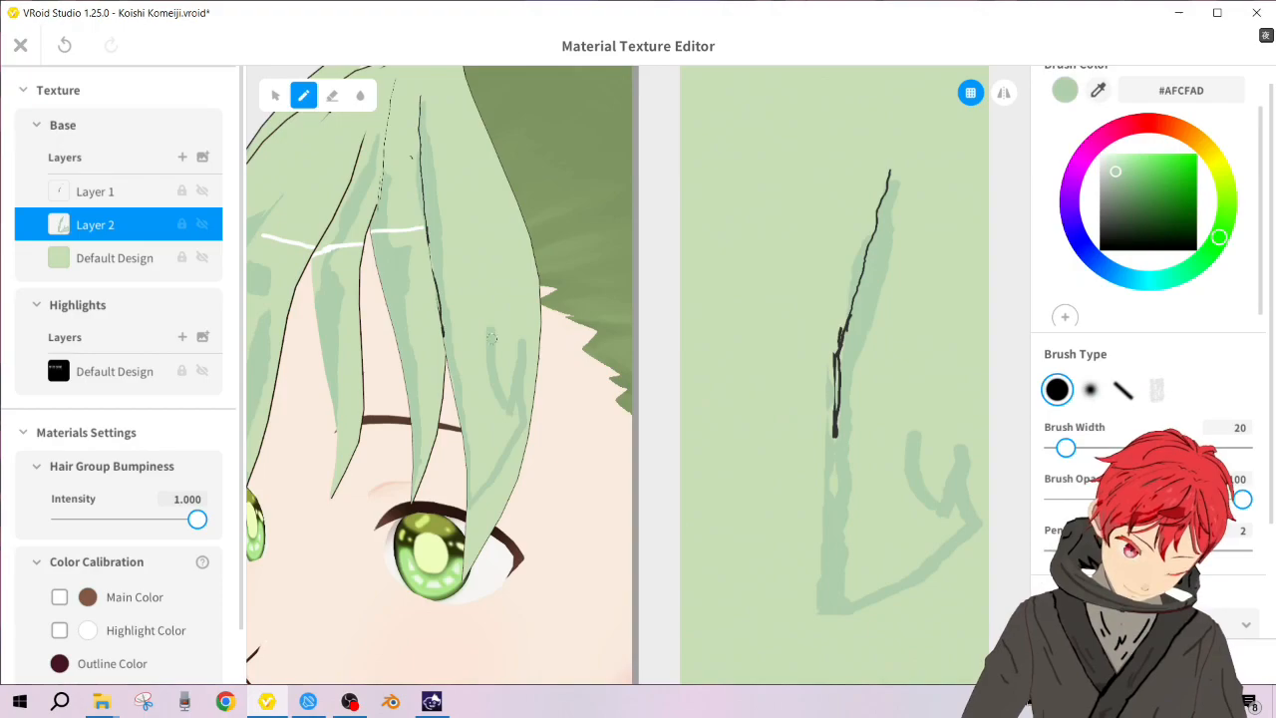
{"action": "key", "text": "ctrl+z"}
{"action": "left_click_drag", "start_coordinate": [506, 410], "coordinate": [495, 340]}
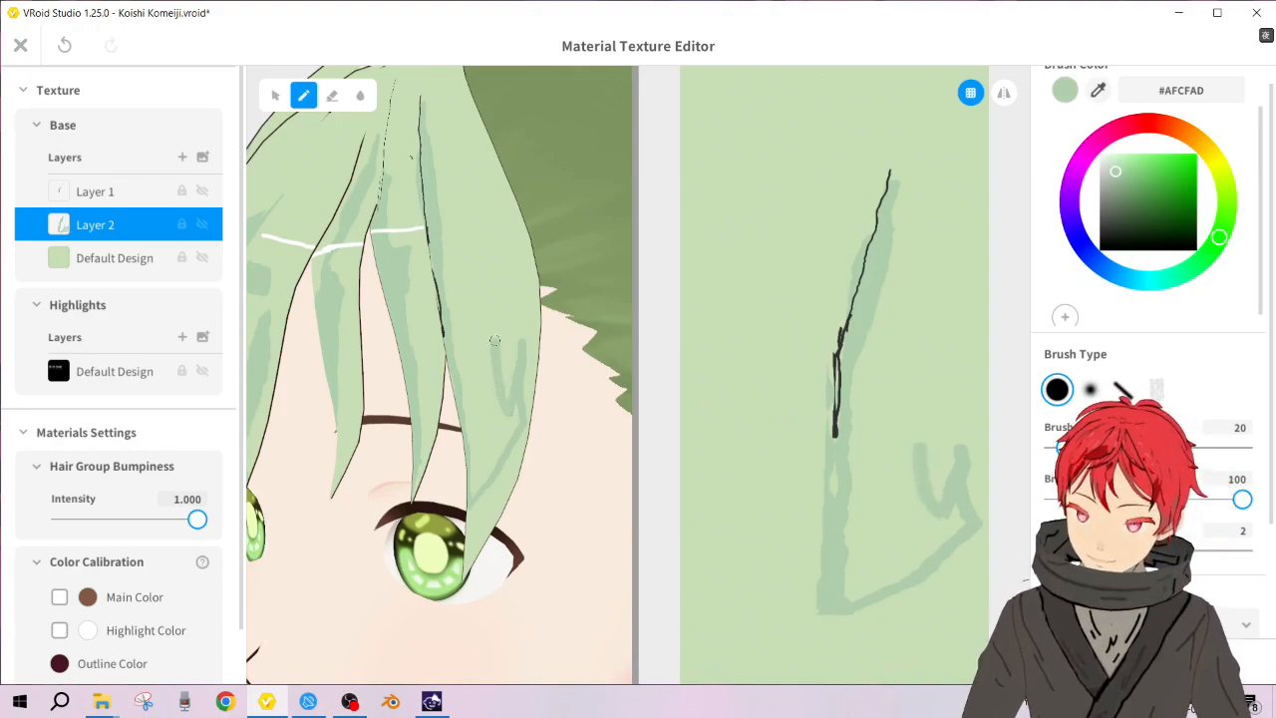
{"action": "key", "text": "ctrl+z"}
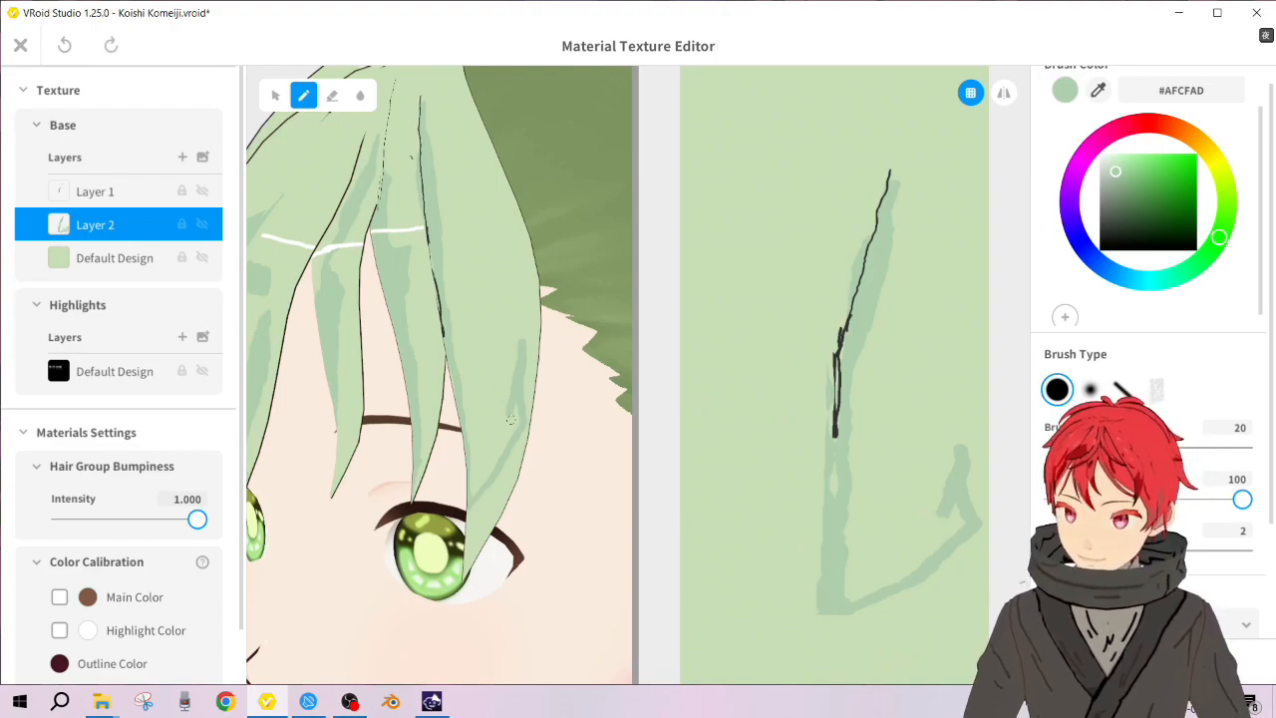
Step: Outline an oval light area in the middle of Hair 7 and fill #AFCFAD shadow around it, from the upper strand to the tip
{"action": "mouse_move", "coordinate": [507, 410]}
{"action": "left_mouse_down"}
{"action": "mouse_move", "coordinate": [469, 337]}
{"action": "mouse_move", "coordinate": [460, 264]}
{"action": "mouse_move", "coordinate": [477, 229]}
{"action": "mouse_move", "coordinate": [501, 233]}
{"action": "mouse_move", "coordinate": [543, 317]}
{"action": "mouse_move", "coordinate": [513, 207]}
{"action": "left_mouse_up"}
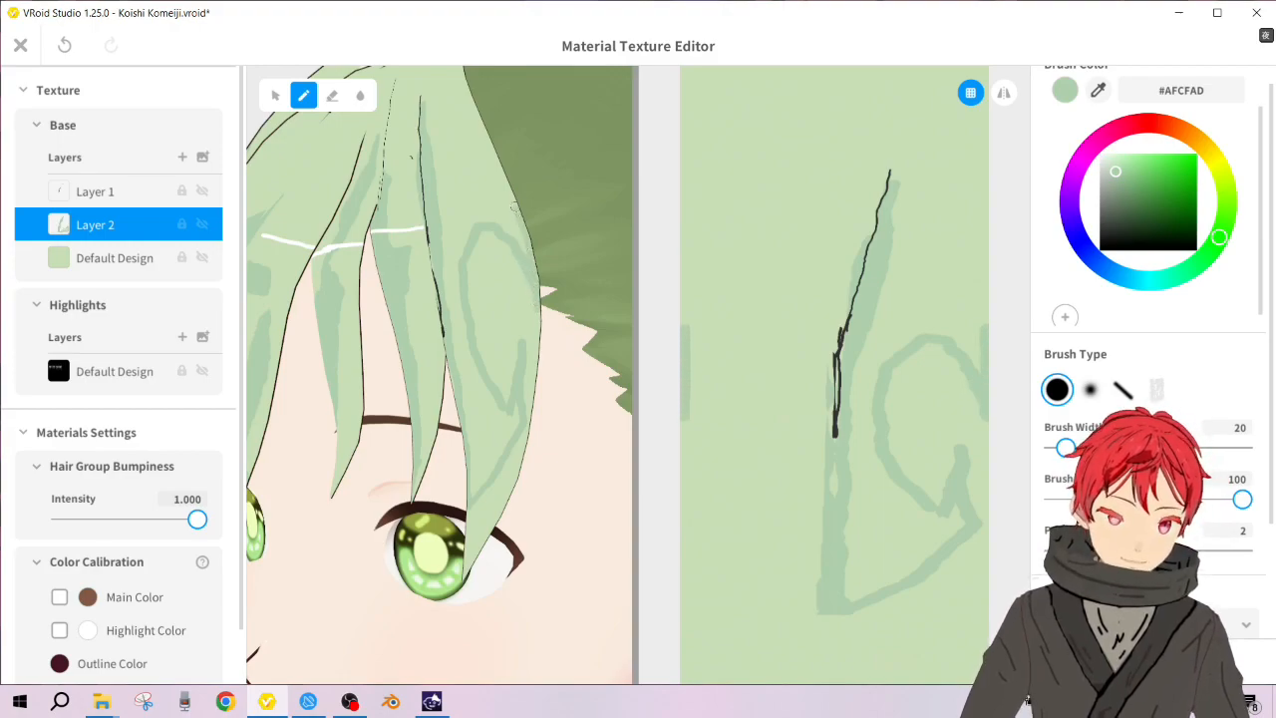
{"action": "mouse_move", "coordinate": [513, 204]}
{"action": "left_mouse_down"}
{"action": "mouse_move", "coordinate": [514, 174]}
{"action": "mouse_move", "coordinate": [531, 231]}
{"action": "mouse_move", "coordinate": [508, 189]}
{"action": "left_mouse_up"}
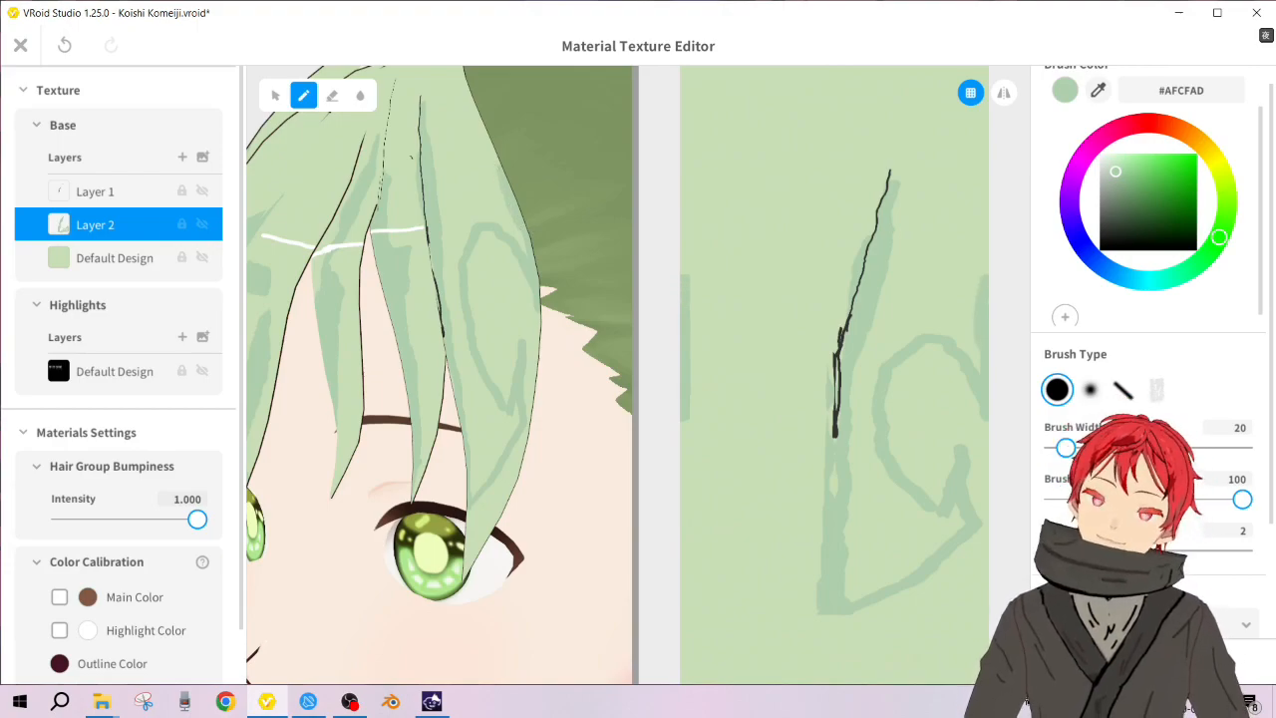
{"action": "mouse_move", "coordinate": [513, 230]}
{"action": "left_mouse_down"}
{"action": "mouse_move", "coordinate": [519, 239]}
{"action": "mouse_move", "coordinate": [482, 218]}
{"action": "mouse_move", "coordinate": [504, 211]}
{"action": "mouse_move", "coordinate": [451, 225]}
{"action": "mouse_move", "coordinate": [498, 205]}
{"action": "mouse_move", "coordinate": [444, 213]}
{"action": "mouse_move", "coordinate": [544, 199]}
{"action": "mouse_move", "coordinate": [383, 202]}
{"action": "mouse_move", "coordinate": [476, 183]}
{"action": "mouse_move", "coordinate": [497, 190]}
{"action": "left_mouse_up"}
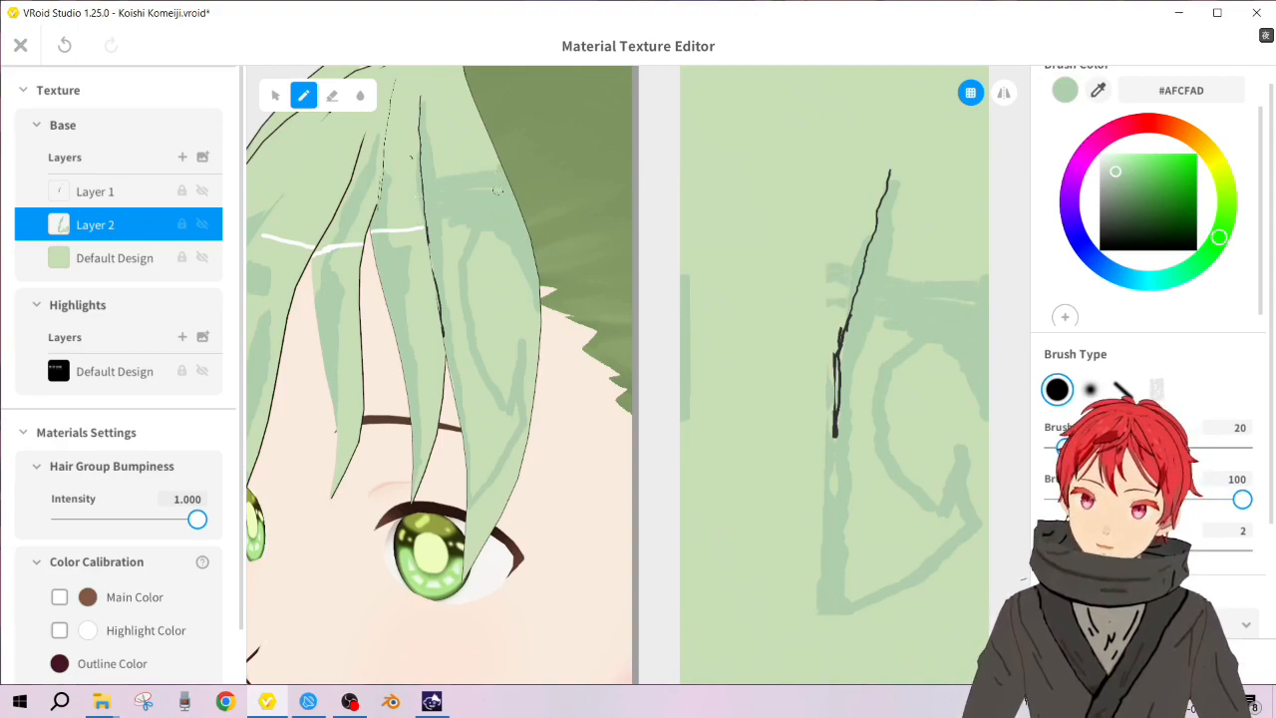
{"action": "mouse_move", "coordinate": [407, 210]}
{"action": "left_mouse_down"}
{"action": "mouse_move", "coordinate": [501, 170]}
{"action": "mouse_move", "coordinate": [431, 179]}
{"action": "left_mouse_up"}
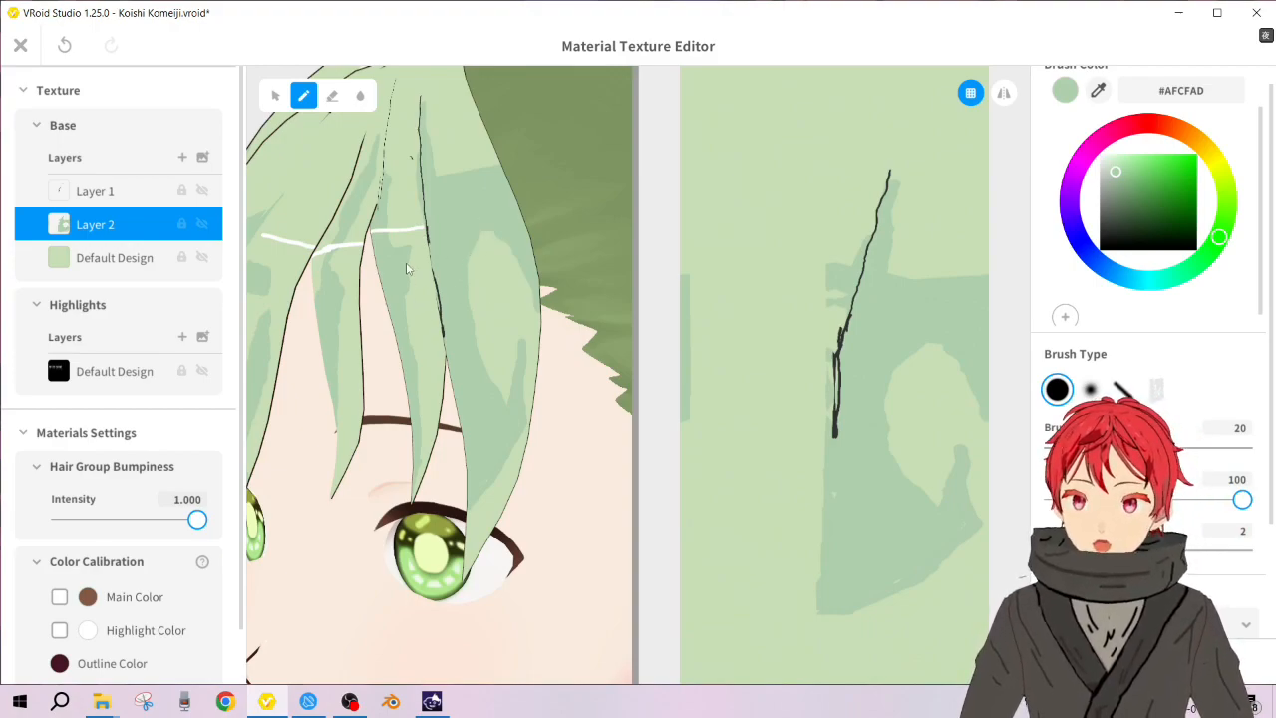
Step: Paint lengthwise base green #C9DEB6 streaks through the inner part of Hair 7's shadow, beside the oval light area
{"action": "right_click_drag", "start_coordinate": [445, 226], "coordinate": [507, 253]}
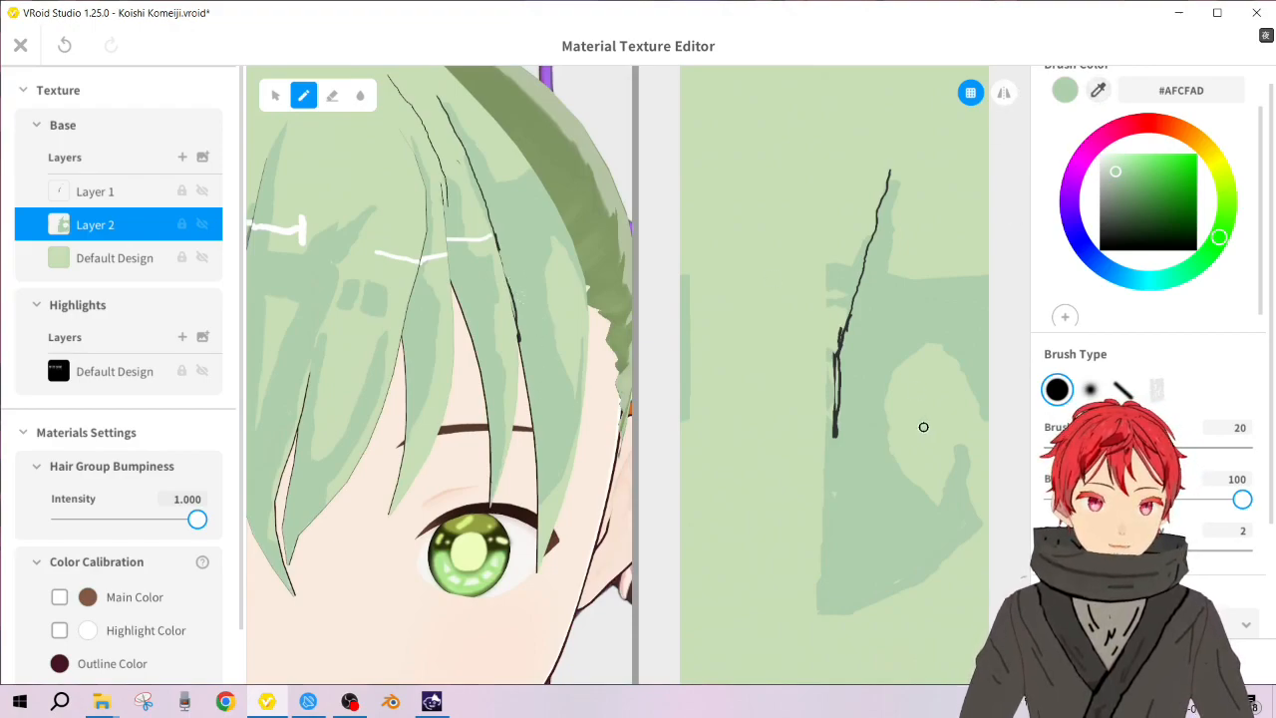
{"action": "left_click", "coordinate": [1099, 94]}
{"action": "left_click", "coordinate": [934, 409]}
{"action": "mouse_move", "coordinate": [871, 386]}
{"action": "left_mouse_down"}
{"action": "mouse_move", "coordinate": [877, 476]}
{"action": "mouse_move", "coordinate": [867, 358]}
{"action": "mouse_move", "coordinate": [873, 514]}
{"action": "left_mouse_up"}
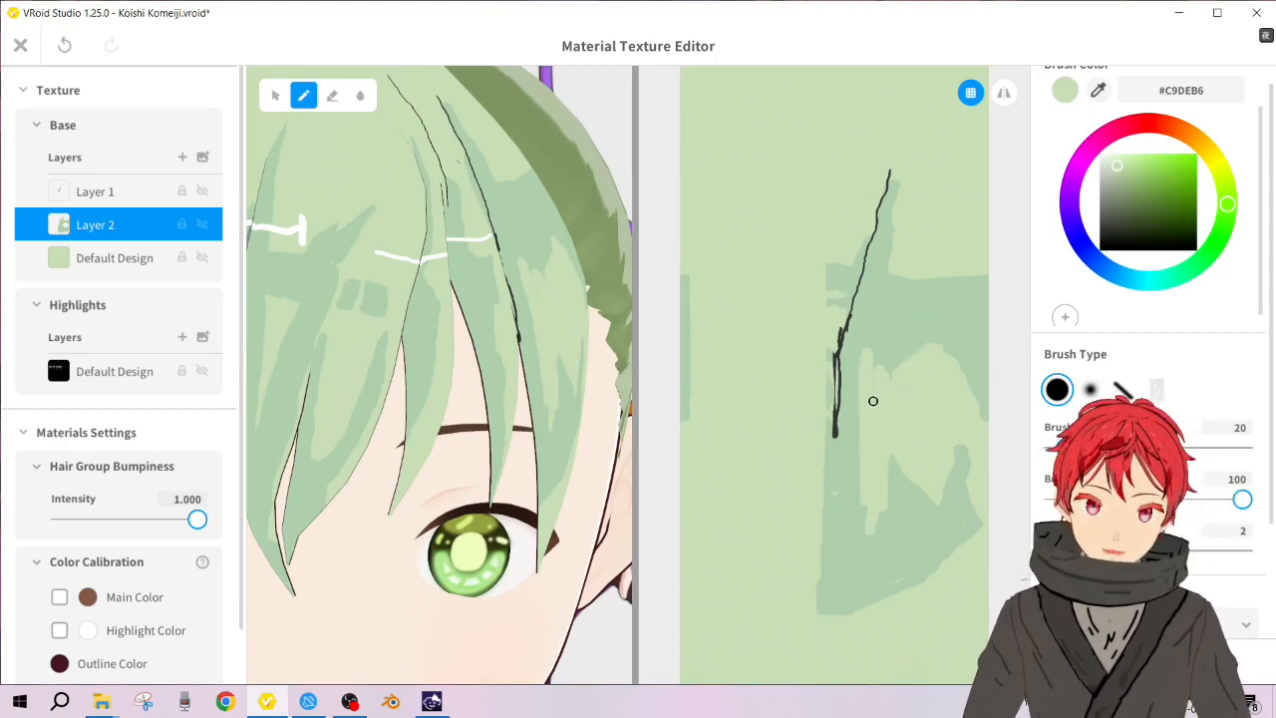
{"action": "right_click_drag", "start_coordinate": [541, 284], "coordinate": [482, 303]}
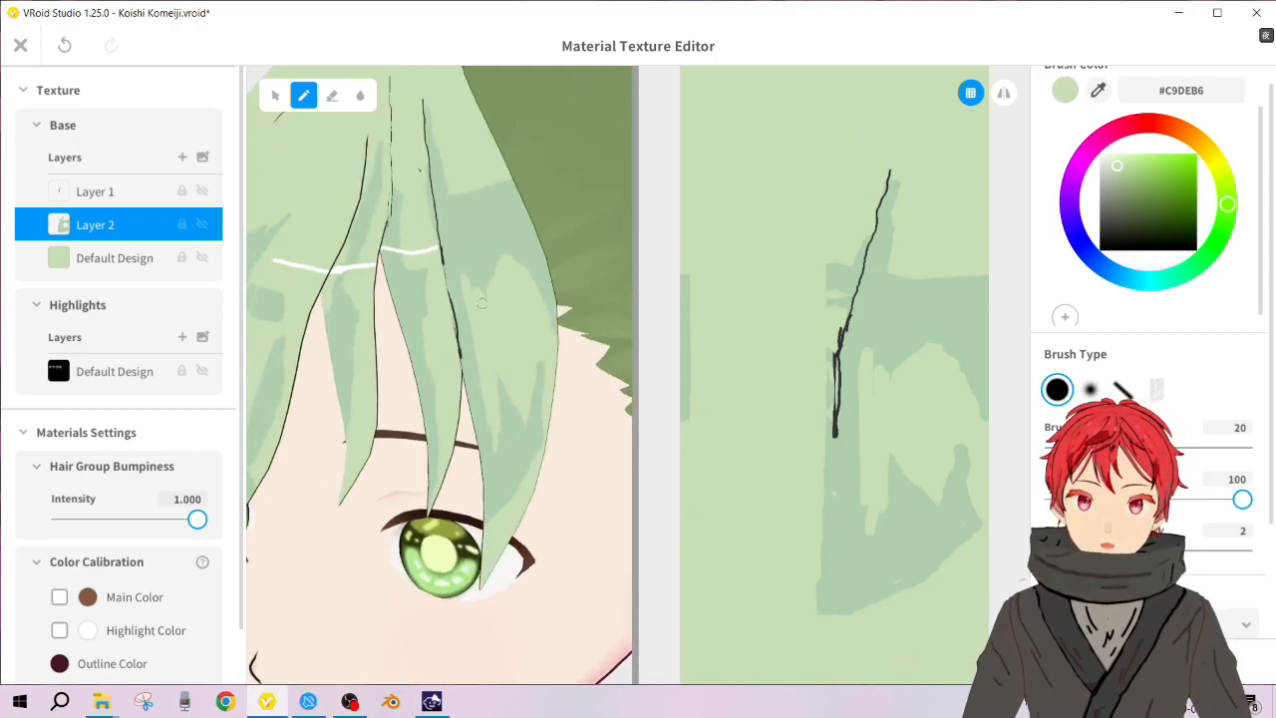
Step: Leave the texture editor, narrow the Hair 7 strand to a width of 0.02, and nudge its X position slightly
{"action": "left_click", "coordinate": [20, 45]}
{"action": "scroll", "coordinate": [139, 374], "scroll_direction": "down", "scroll_amount": 1}
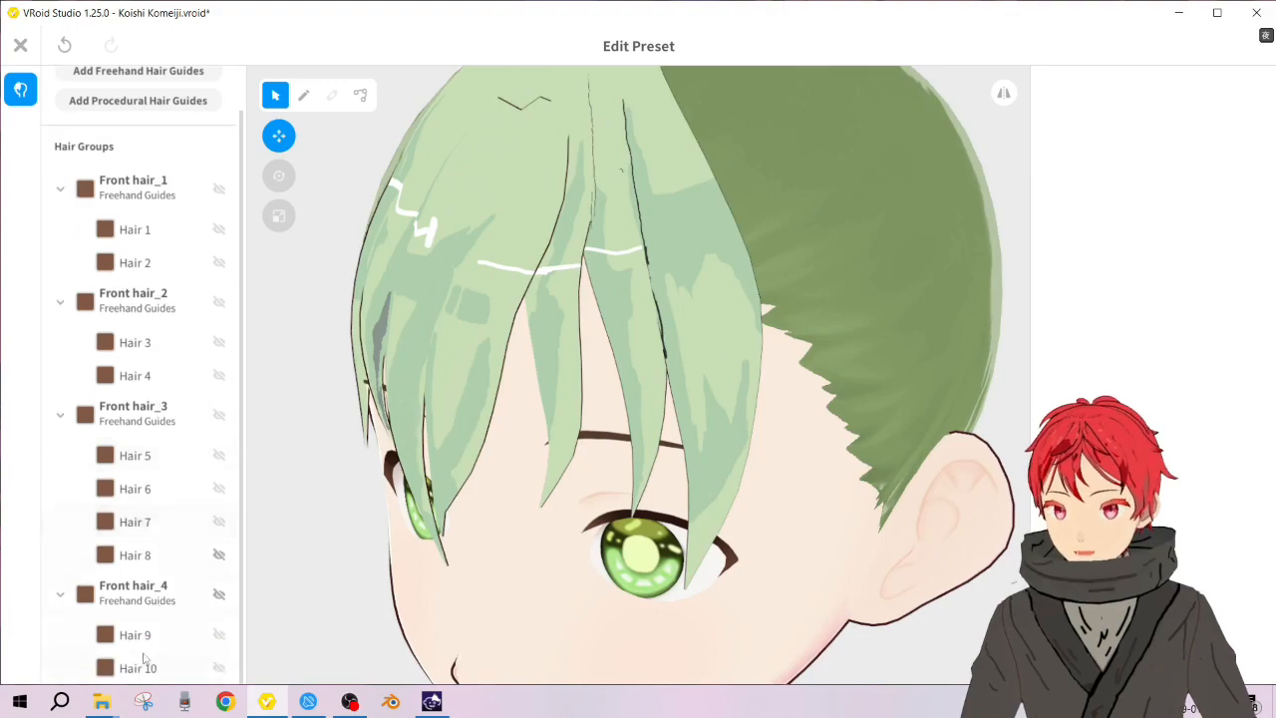
{"action": "left_click", "coordinate": [155, 518]}
{"action": "scroll", "coordinate": [1177, 466], "scroll_direction": "down", "scroll_amount": 4}
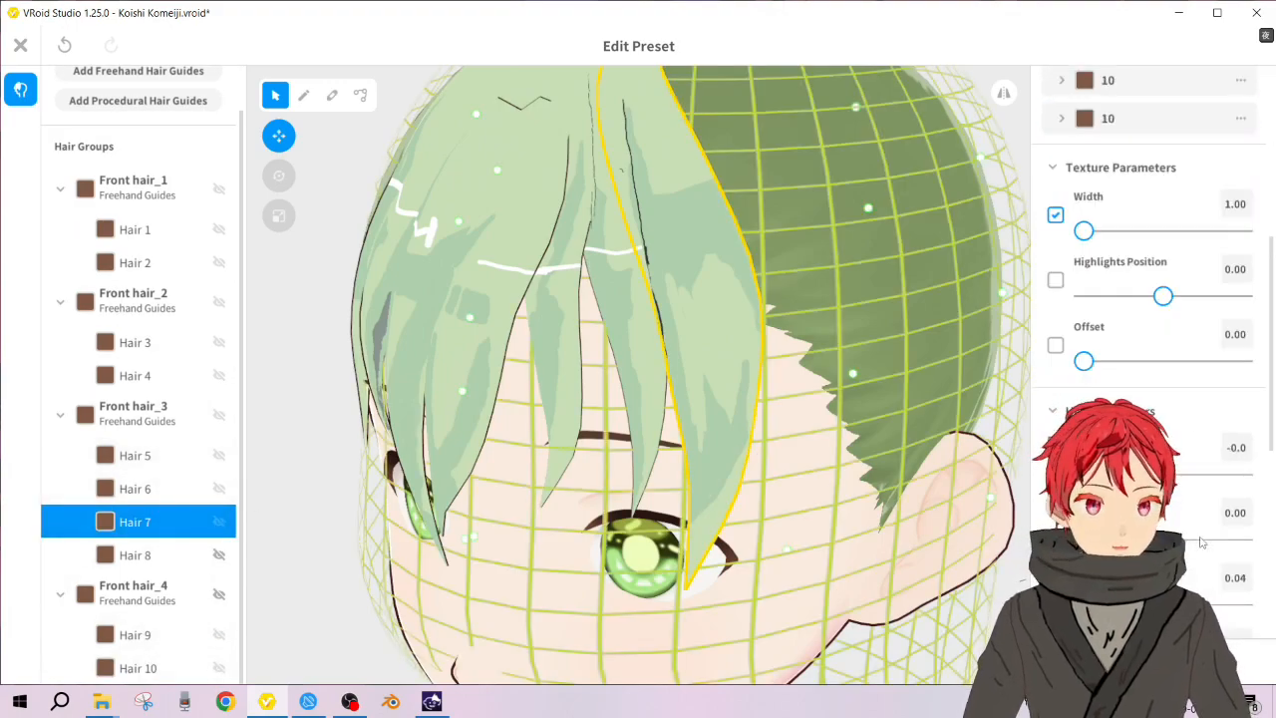
{"action": "scroll", "coordinate": [1151, 359], "scroll_direction": "down", "scroll_amount": 4}
{"action": "left_click_drag", "start_coordinate": [1138, 396], "coordinate": [1115, 395]}
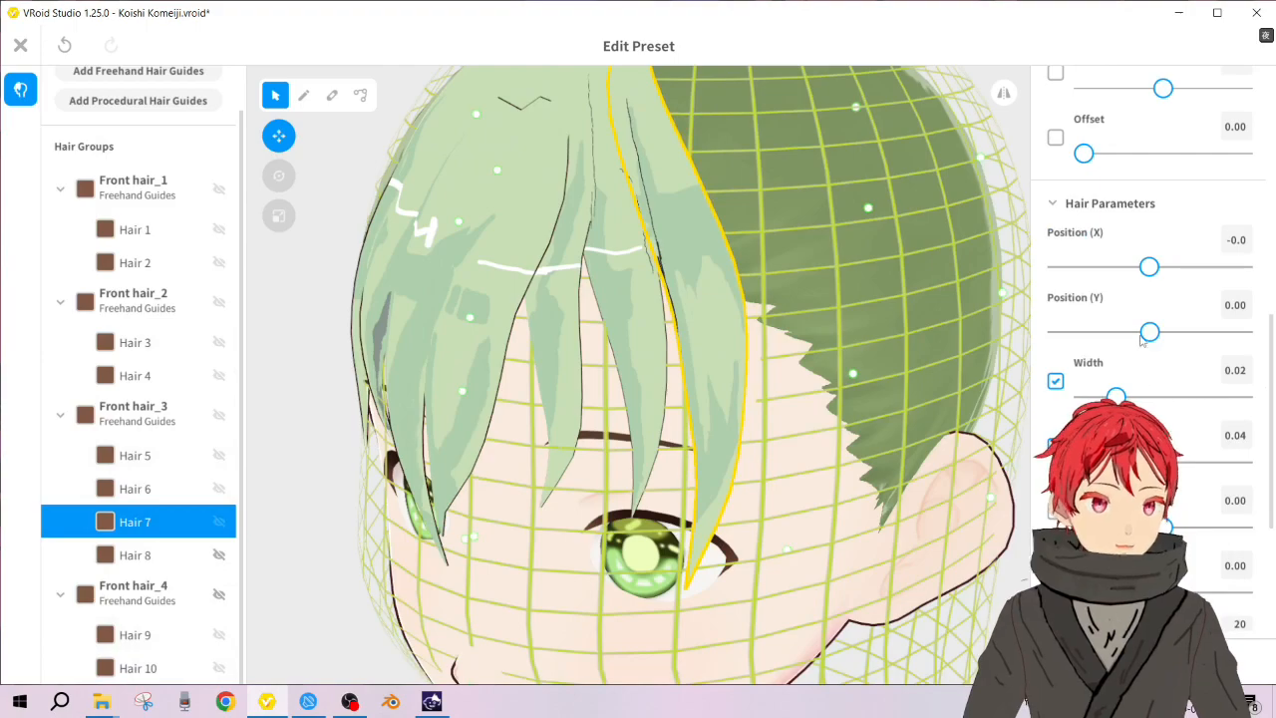
{"action": "left_click_drag", "start_coordinate": [1150, 266], "coordinate": [1148, 267]}
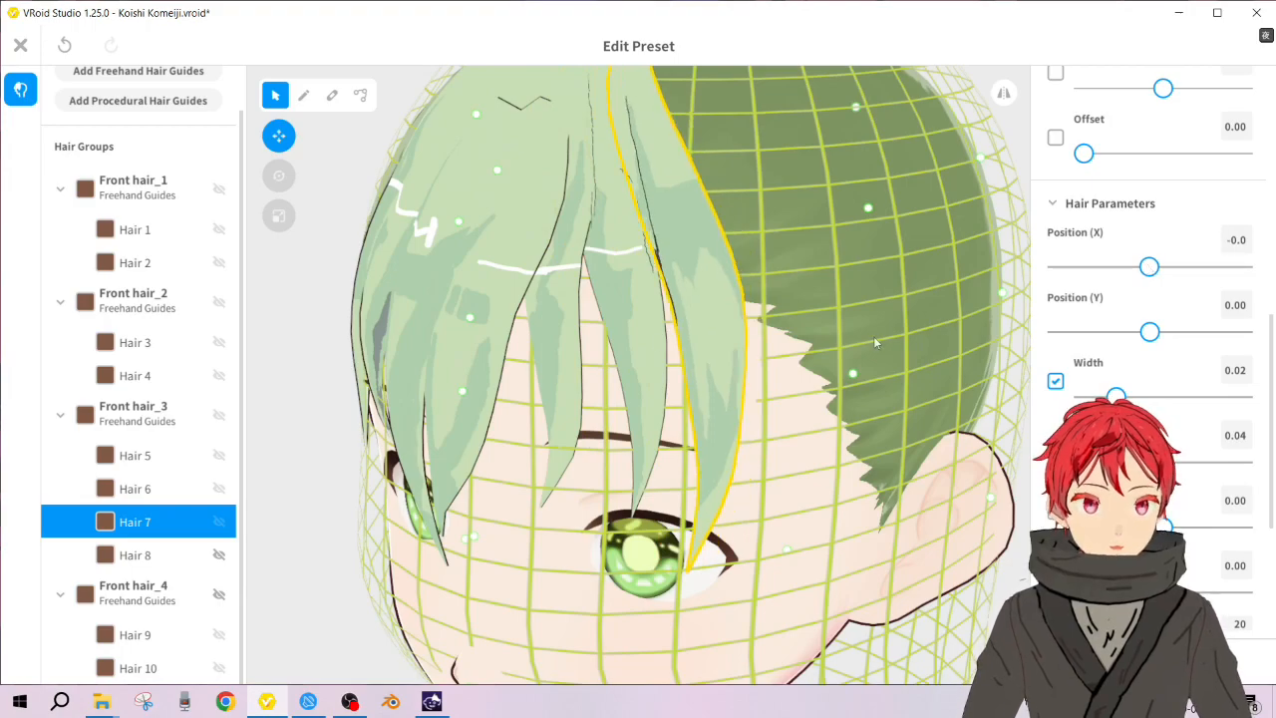
{"action": "left_click", "coordinate": [263, 385]}
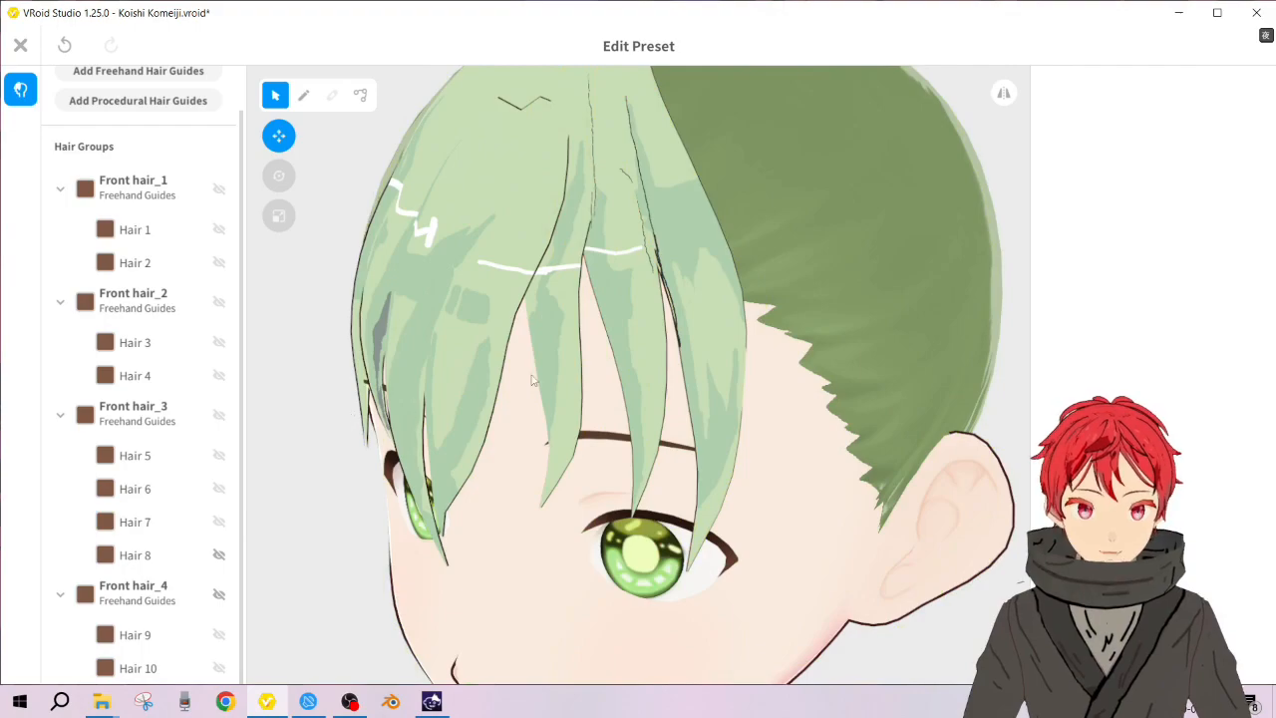
Step: Reopen the texture of the Hair 7 strand's material 7 for editing
{"action": "left_click", "coordinate": [725, 349]}
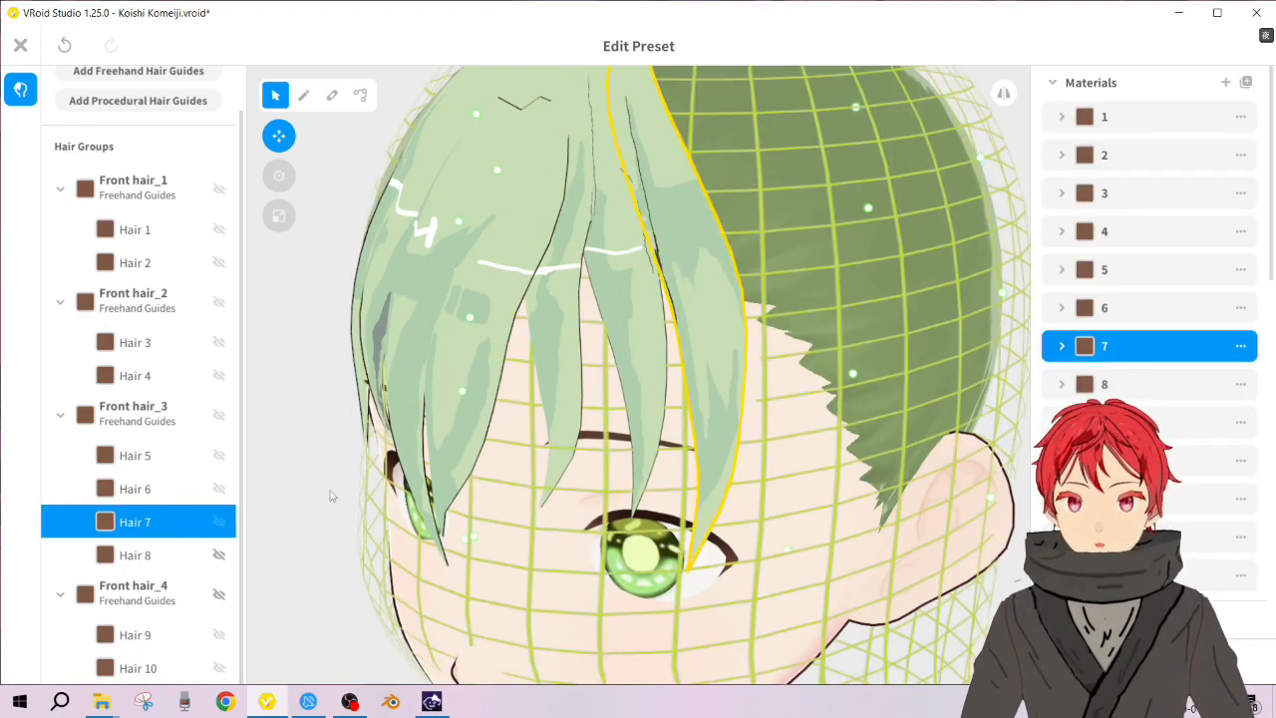
{"action": "left_click", "coordinate": [1061, 346]}
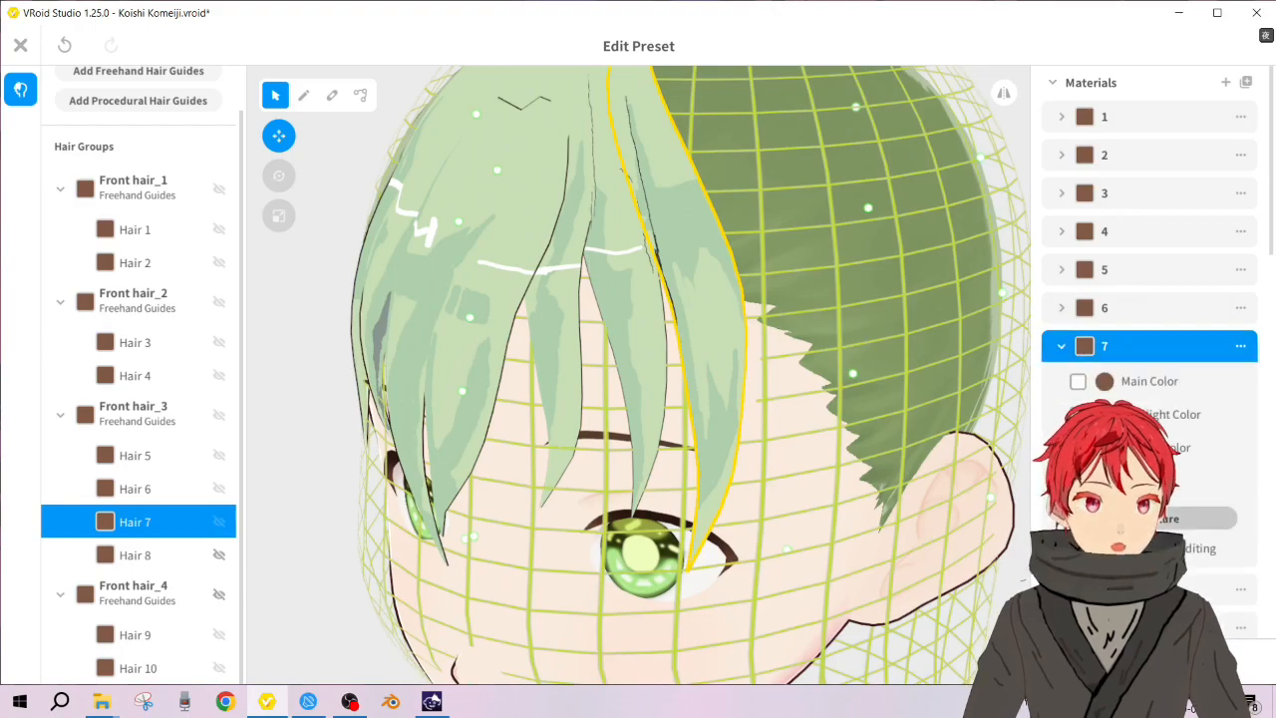
{"action": "left_click", "coordinate": [1149, 518]}
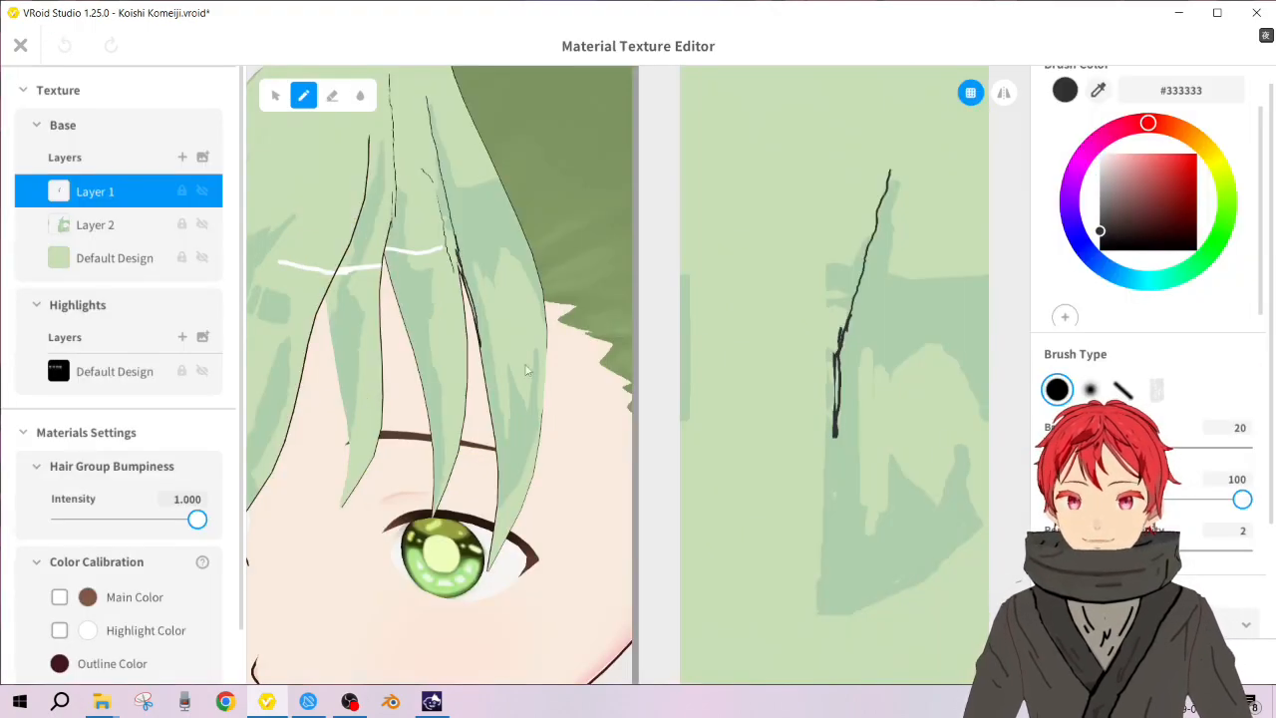
Step: On Layer 1, cover the lower doubled section of Hair 7's dark inner line with the shadow green #AFCFAD
{"action": "scroll", "coordinate": [811, 319], "scroll_direction": "up", "scroll_amount": 3}
{"action": "scroll", "coordinate": [846, 302], "scroll_direction": "up", "scroll_amount": 2}
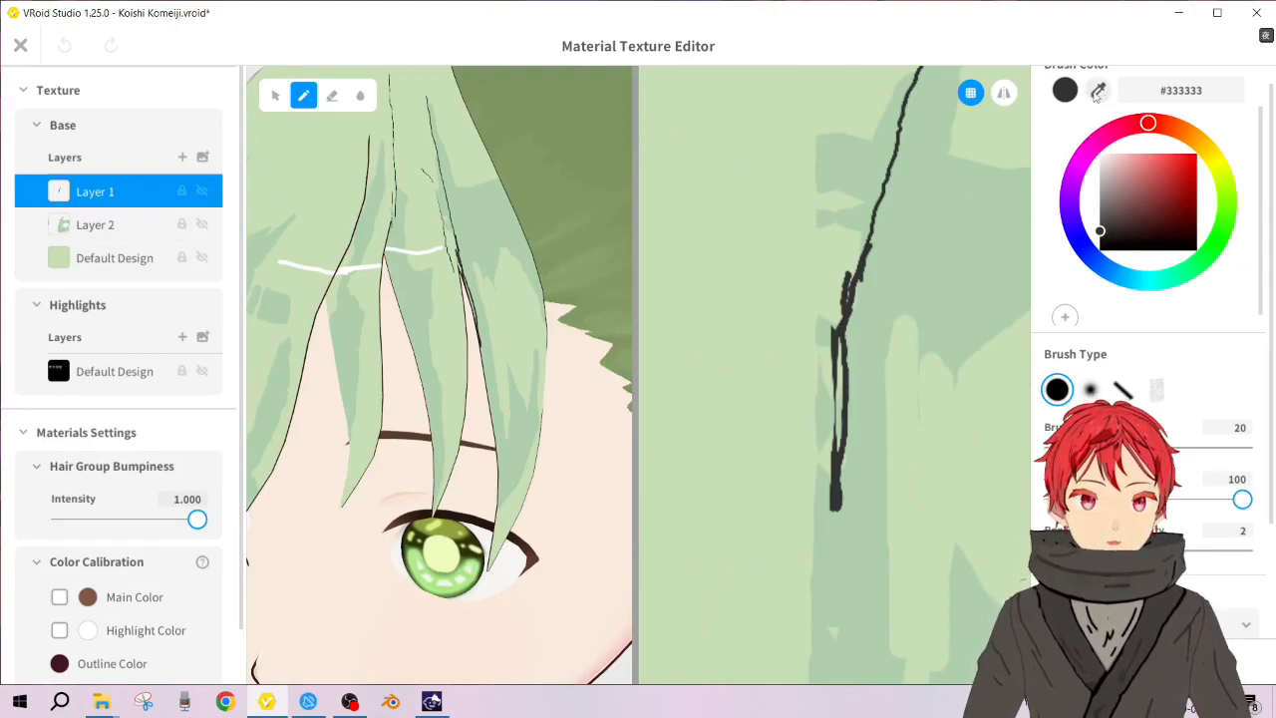
{"action": "left_click", "coordinate": [1097, 91]}
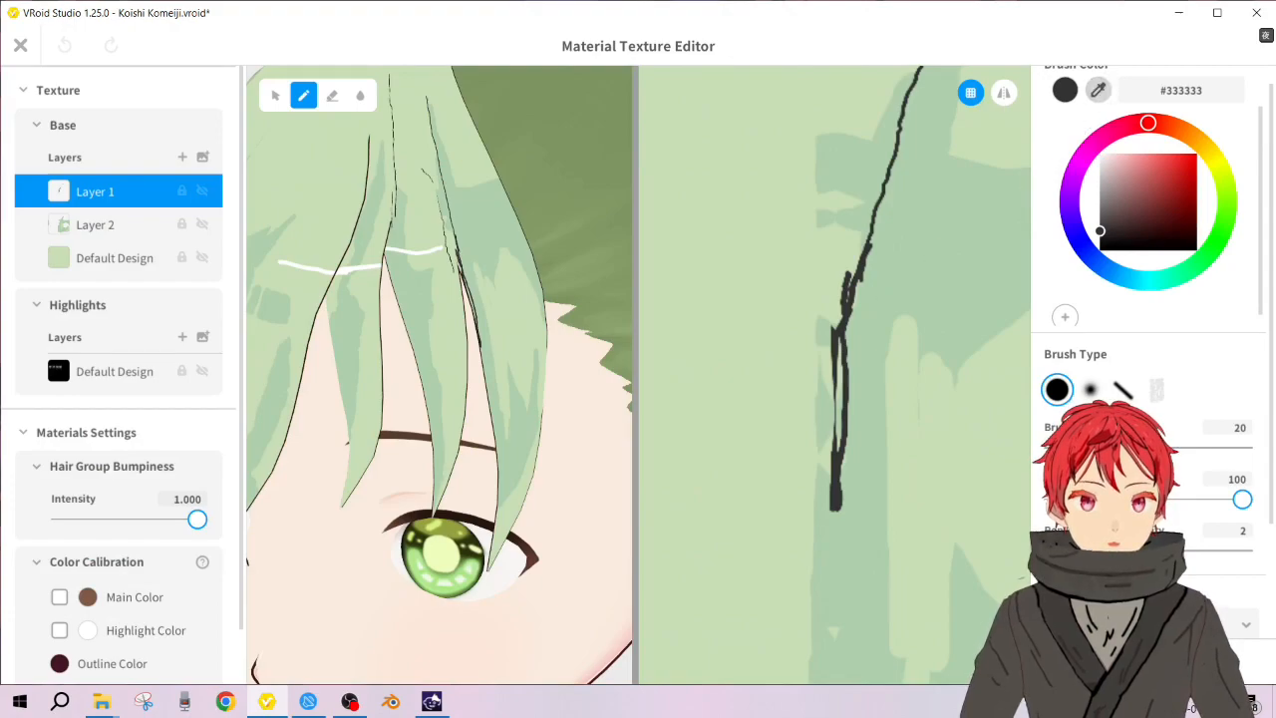
{"action": "left_click", "coordinate": [882, 304]}
{"action": "mouse_move", "coordinate": [858, 337]}
{"action": "left_mouse_down"}
{"action": "mouse_move", "coordinate": [843, 353]}
{"action": "mouse_move", "coordinate": [843, 473]}
{"action": "mouse_move", "coordinate": [817, 337]}
{"action": "mouse_move", "coordinate": [834, 518]}
{"action": "mouse_move", "coordinate": [831, 267]}
{"action": "mouse_move", "coordinate": [832, 322]}
{"action": "mouse_move", "coordinate": [837, 285]}
{"action": "left_mouse_up"}
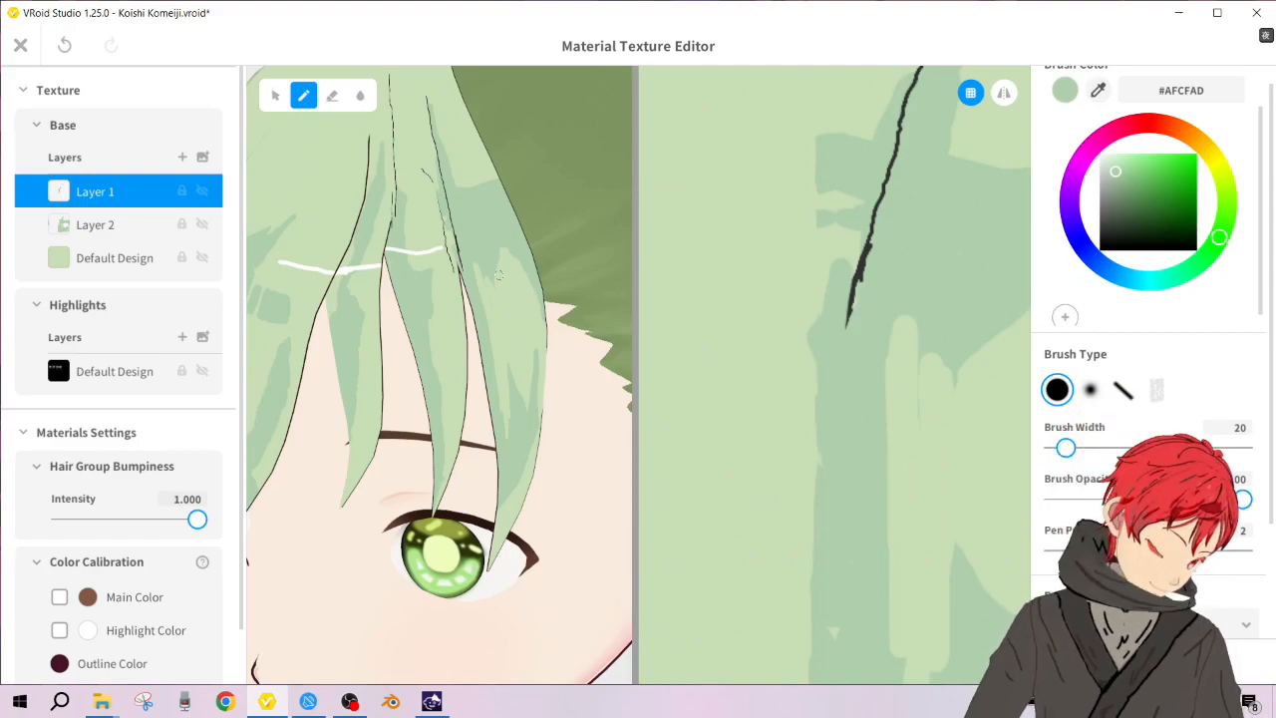
Step: On Layer 1, fill the upper outer part of Hair 7's light area with #AFCFAD shadow
{"action": "right_click_drag", "start_coordinate": [498, 274], "coordinate": [551, 262]}
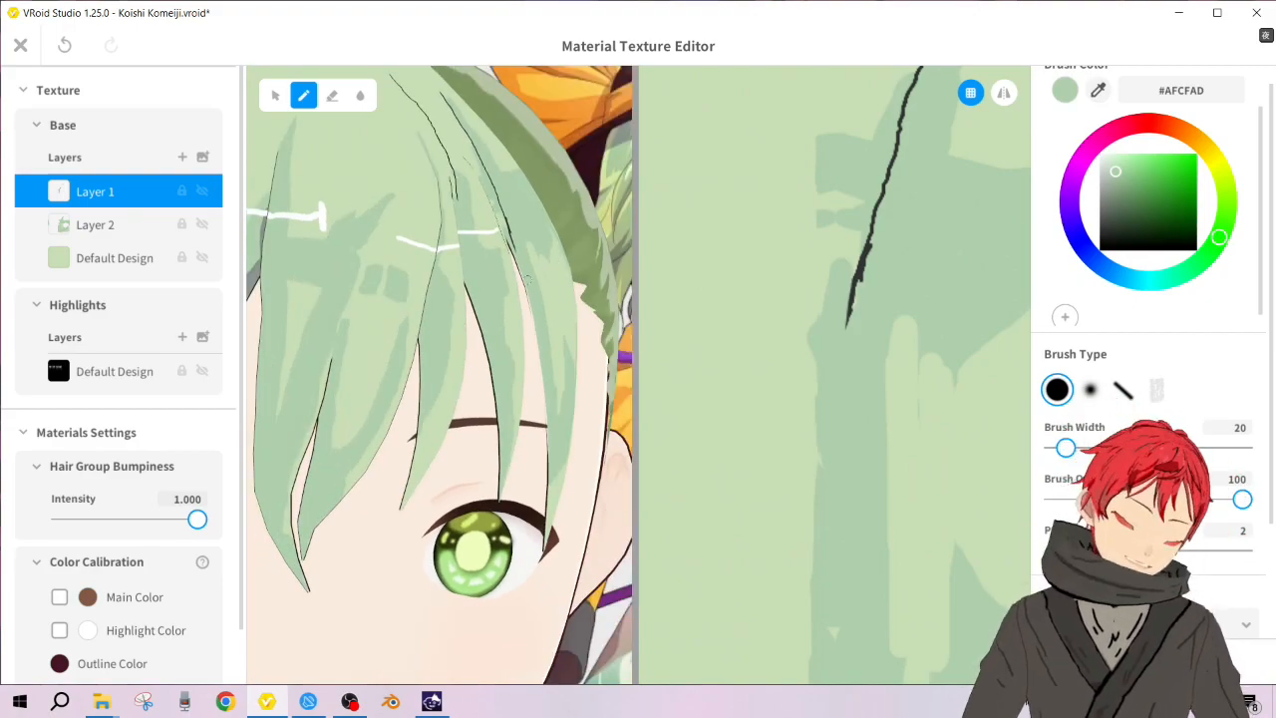
{"action": "left_click_drag", "start_coordinate": [535, 238], "coordinate": [555, 265]}
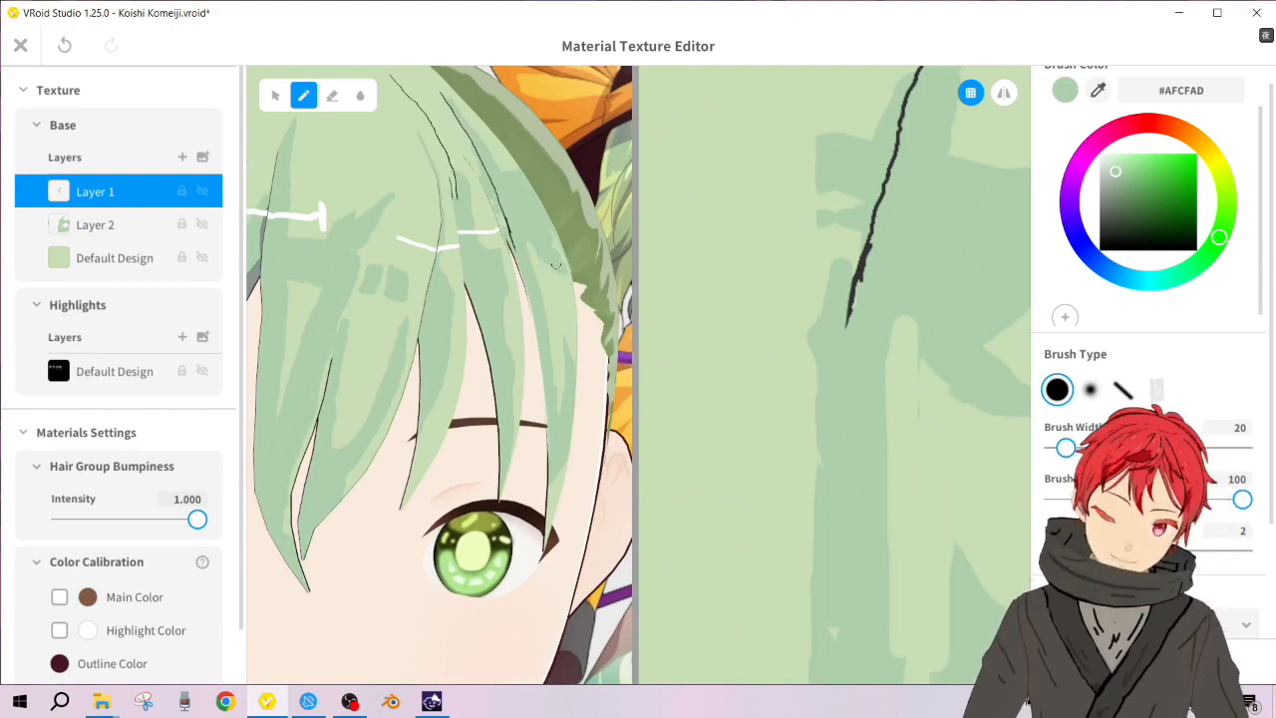
{"action": "left_click_drag", "start_coordinate": [550, 218], "coordinate": [554, 247]}
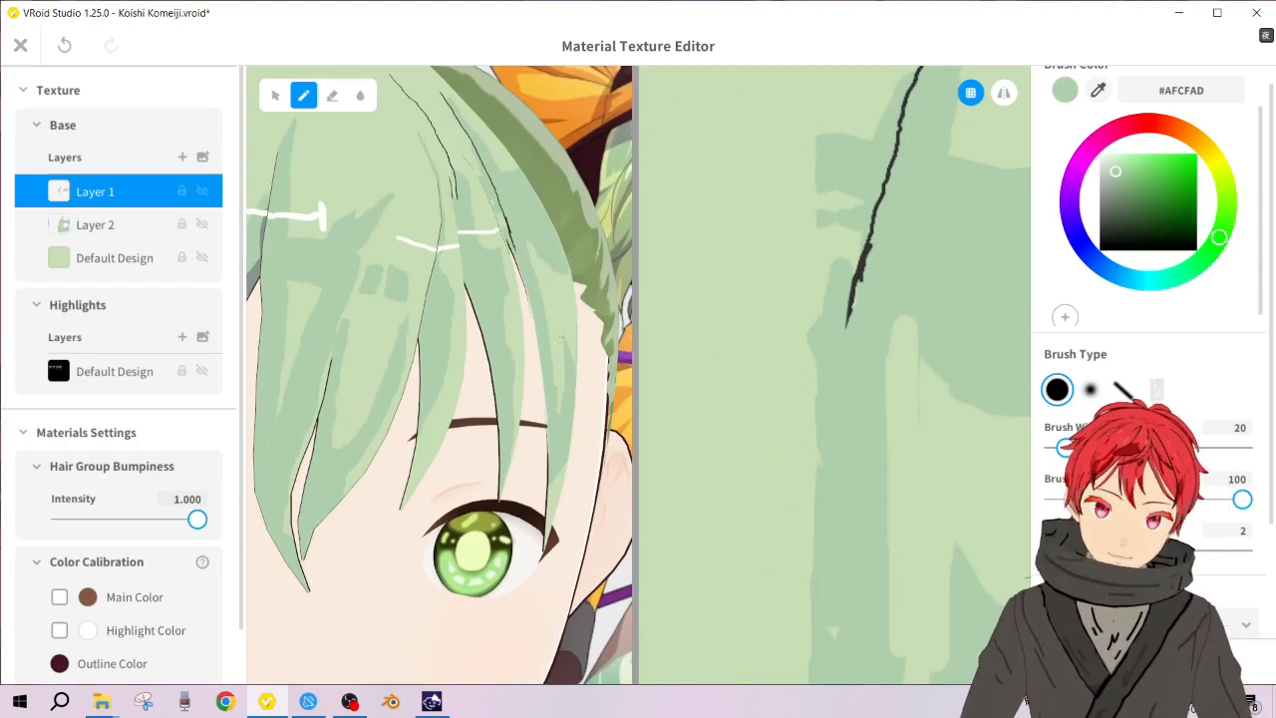
Step: Paint a broad base green #C9DEB6 area across the middle of Hair 7 on Layer 1, and resample the shadow green #AFCFAD
{"action": "right_click_drag", "start_coordinate": [557, 330], "coordinate": [513, 360]}
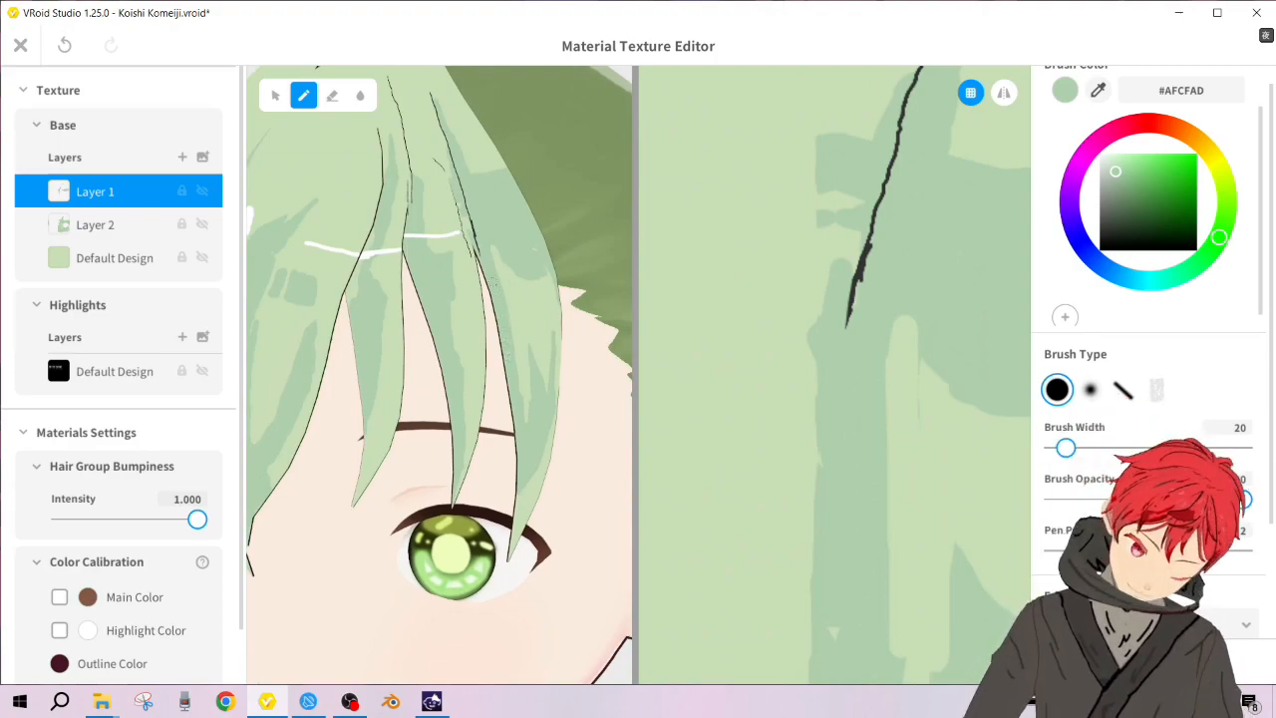
{"action": "left_click", "coordinate": [1098, 91]}
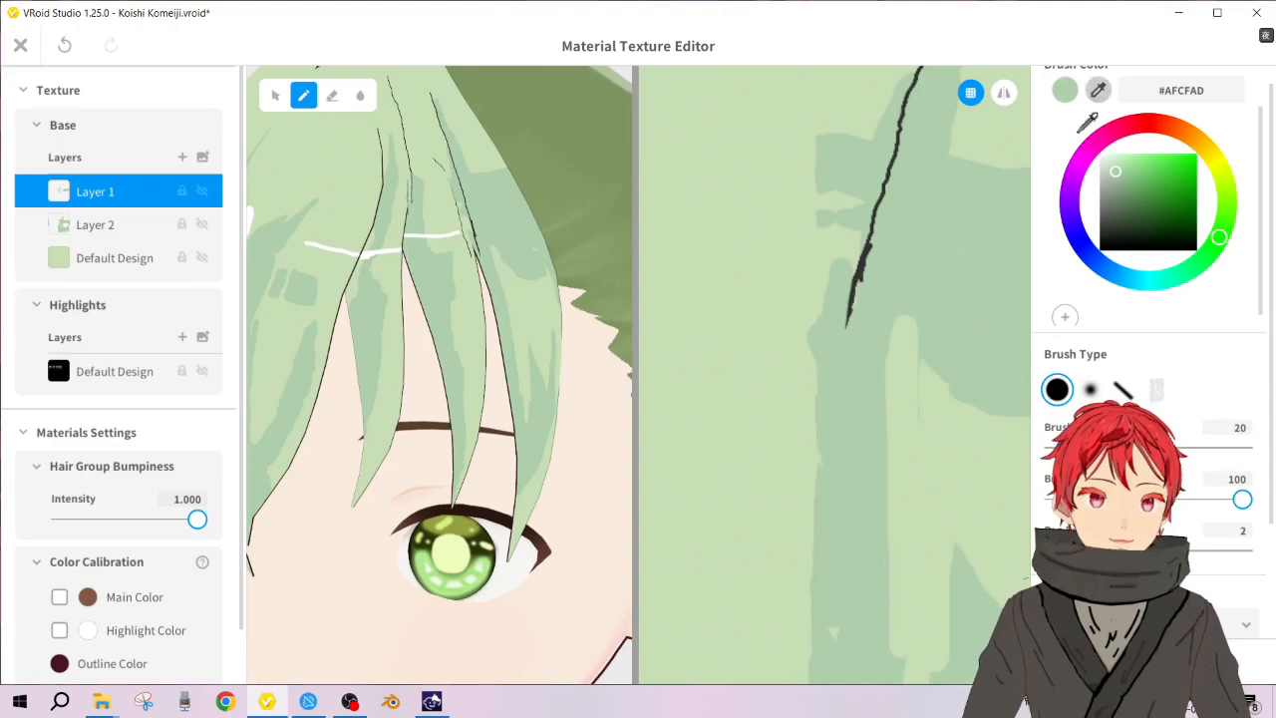
{"action": "left_click", "coordinate": [951, 481]}
{"action": "mouse_move", "coordinate": [494, 253]}
{"action": "left_mouse_down"}
{"action": "mouse_move", "coordinate": [525, 419]}
{"action": "mouse_move", "coordinate": [536, 378]}
{"action": "mouse_move", "coordinate": [525, 342]}
{"action": "mouse_move", "coordinate": [546, 359]}
{"action": "mouse_move", "coordinate": [502, 248]}
{"action": "mouse_move", "coordinate": [542, 282]}
{"action": "left_mouse_up"}
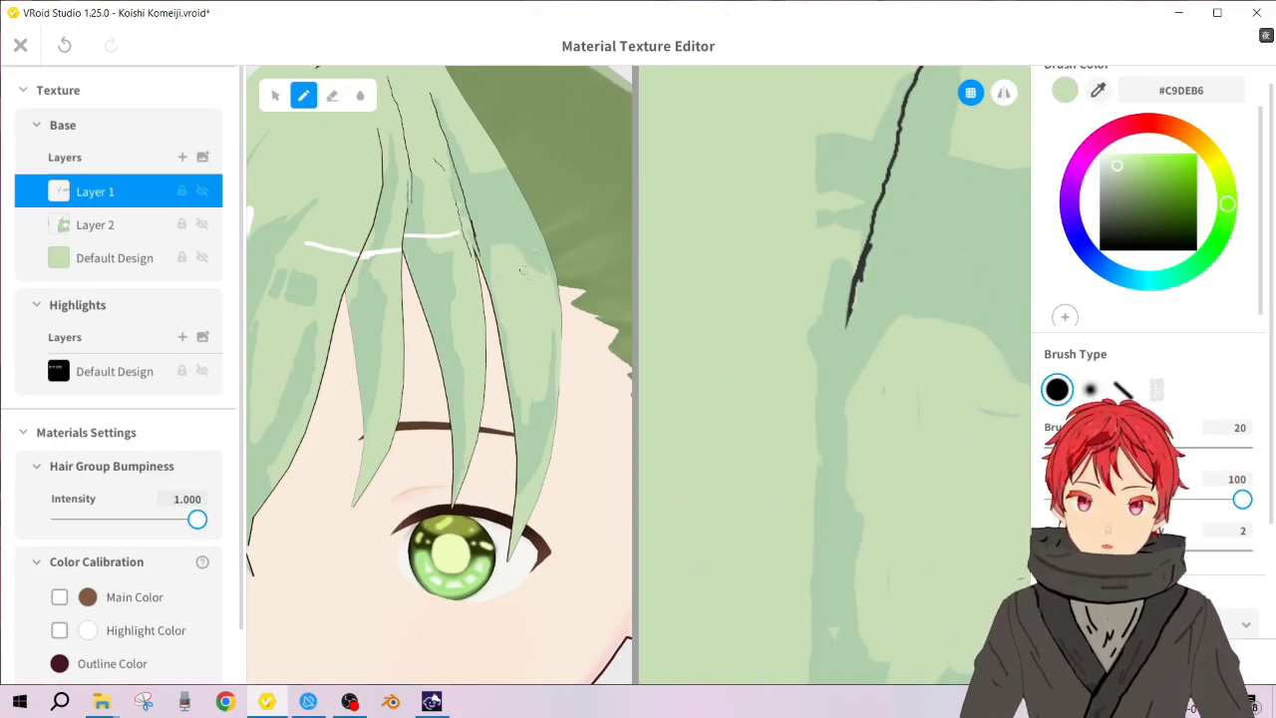
{"action": "mouse_move", "coordinate": [515, 256]}
{"action": "left_mouse_down"}
{"action": "mouse_move", "coordinate": [544, 271]}
{"action": "mouse_move", "coordinate": [517, 257]}
{"action": "left_mouse_up"}
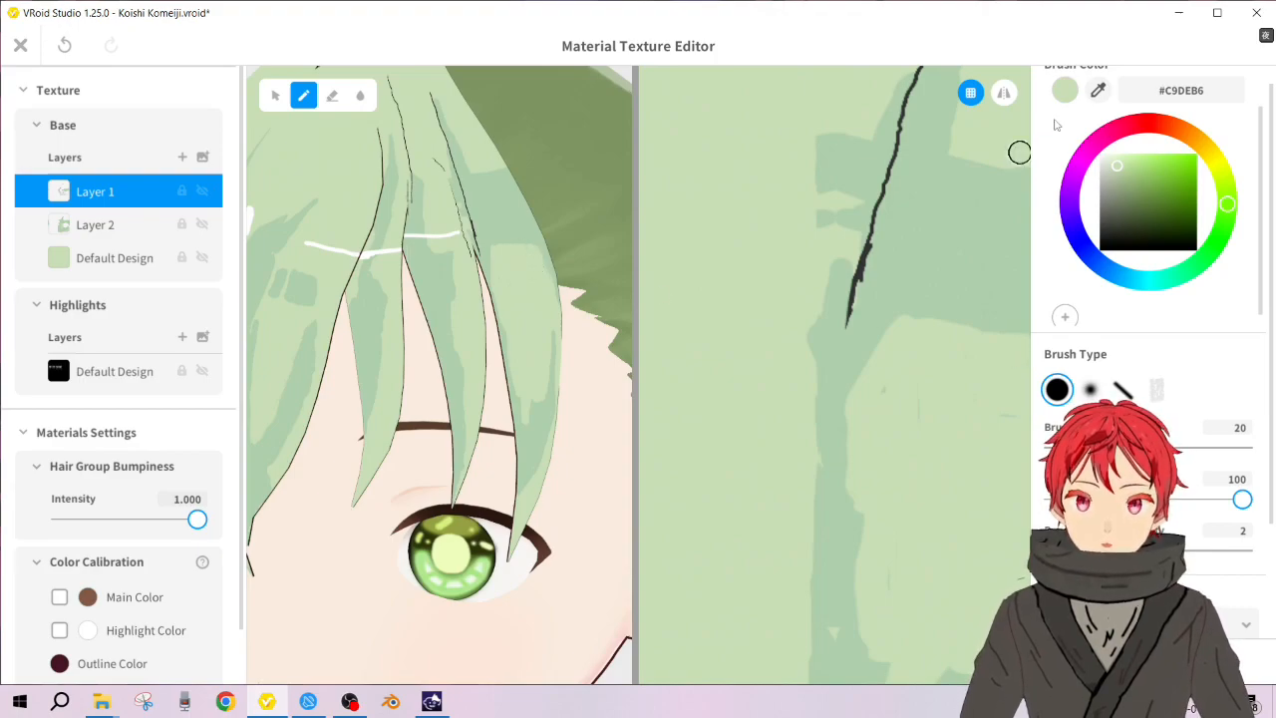
{"action": "left_click", "coordinate": [1098, 90]}
{"action": "left_click", "coordinate": [914, 266]}
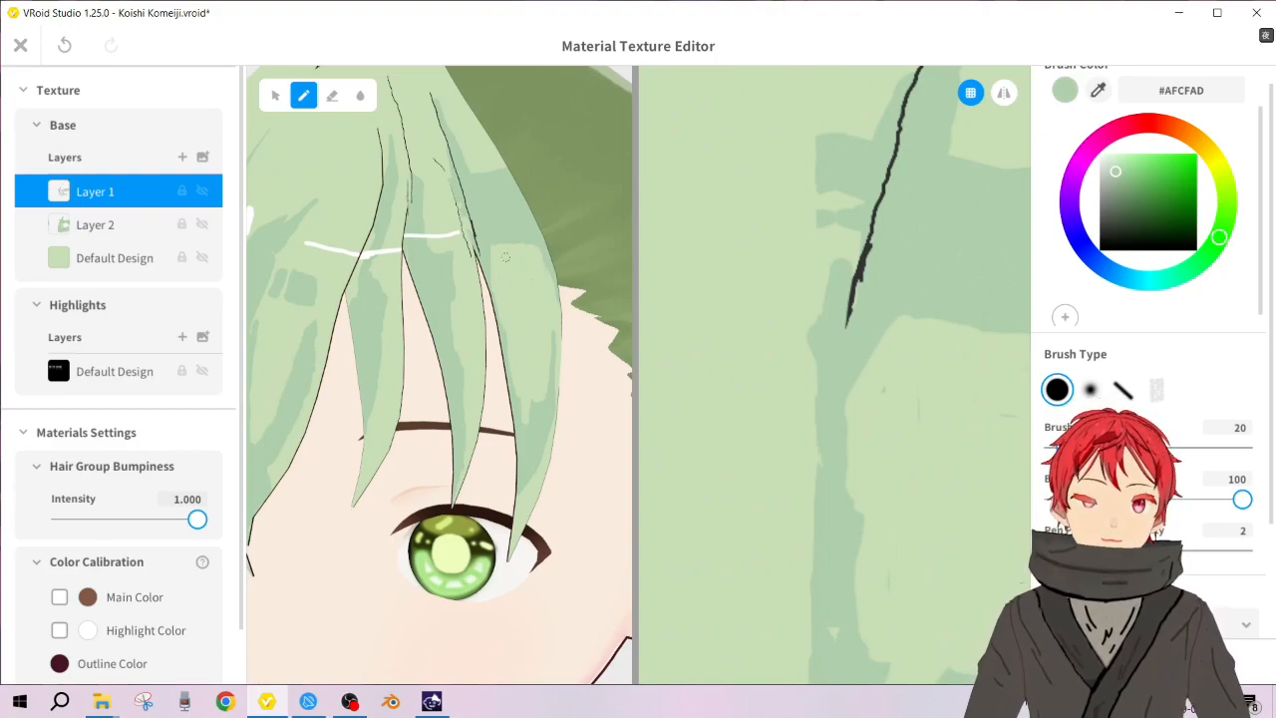
Step: On Layer 1, widen the #AFCFAD shadow along Hair 7's inner edge and add a shadow streak near its lower outer edge
{"action": "mouse_move", "coordinate": [434, 295]}
{"action": "right_mouse_down"}
{"action": "mouse_move", "coordinate": [474, 283]}
{"action": "mouse_move", "coordinate": [456, 294]}
{"action": "right_mouse_up"}
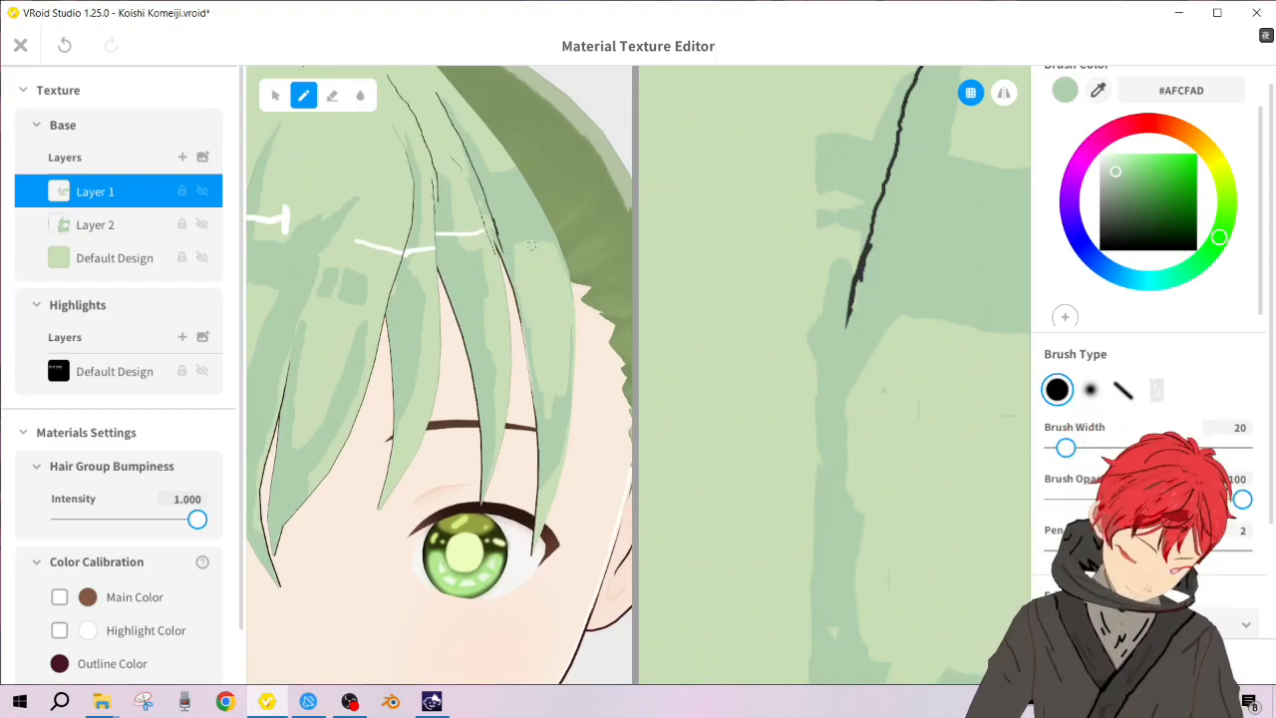
{"action": "mouse_move", "coordinate": [531, 239]}
{"action": "left_mouse_down"}
{"action": "mouse_move", "coordinate": [514, 302]}
{"action": "mouse_move", "coordinate": [525, 264]}
{"action": "left_mouse_up"}
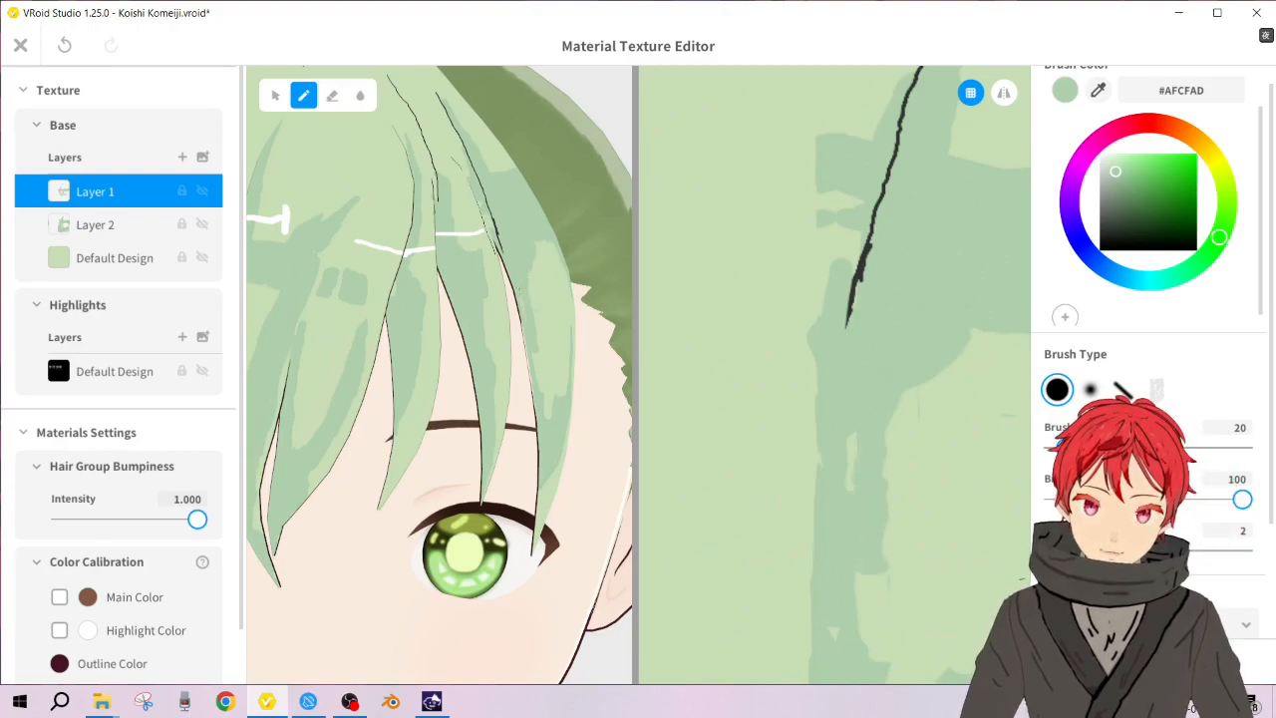
{"action": "mouse_move", "coordinate": [522, 289]}
{"action": "left_mouse_down"}
{"action": "mouse_move", "coordinate": [547, 396]}
{"action": "mouse_move", "coordinate": [528, 344]}
{"action": "left_mouse_up"}
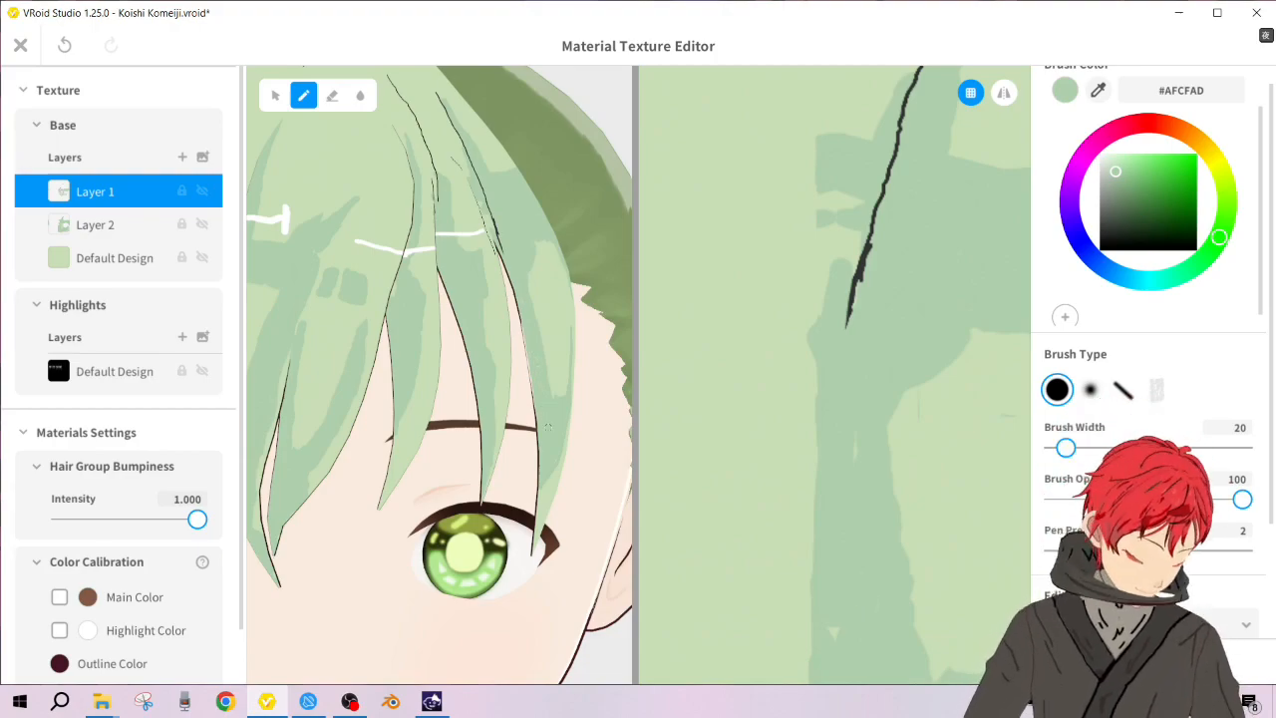
{"action": "left_click_drag", "start_coordinate": [556, 398], "coordinate": [564, 311]}
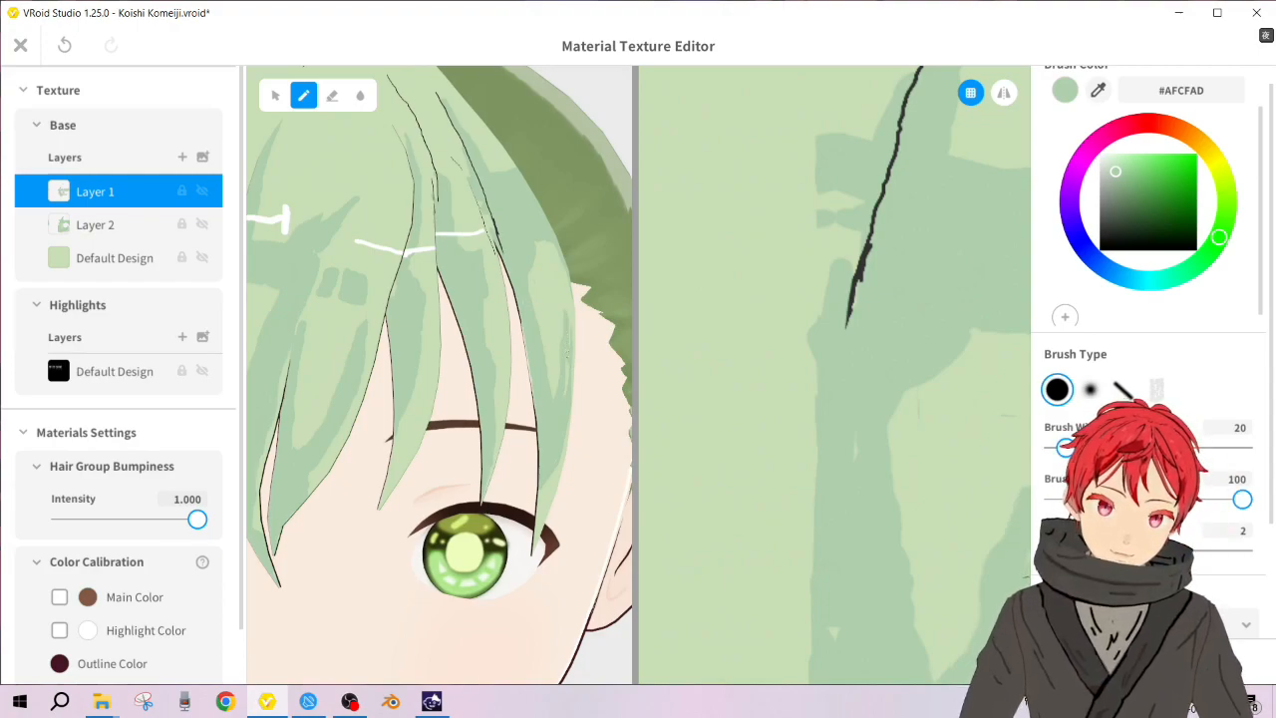
{"action": "right_click_drag", "start_coordinate": [571, 374], "coordinate": [479, 373]}
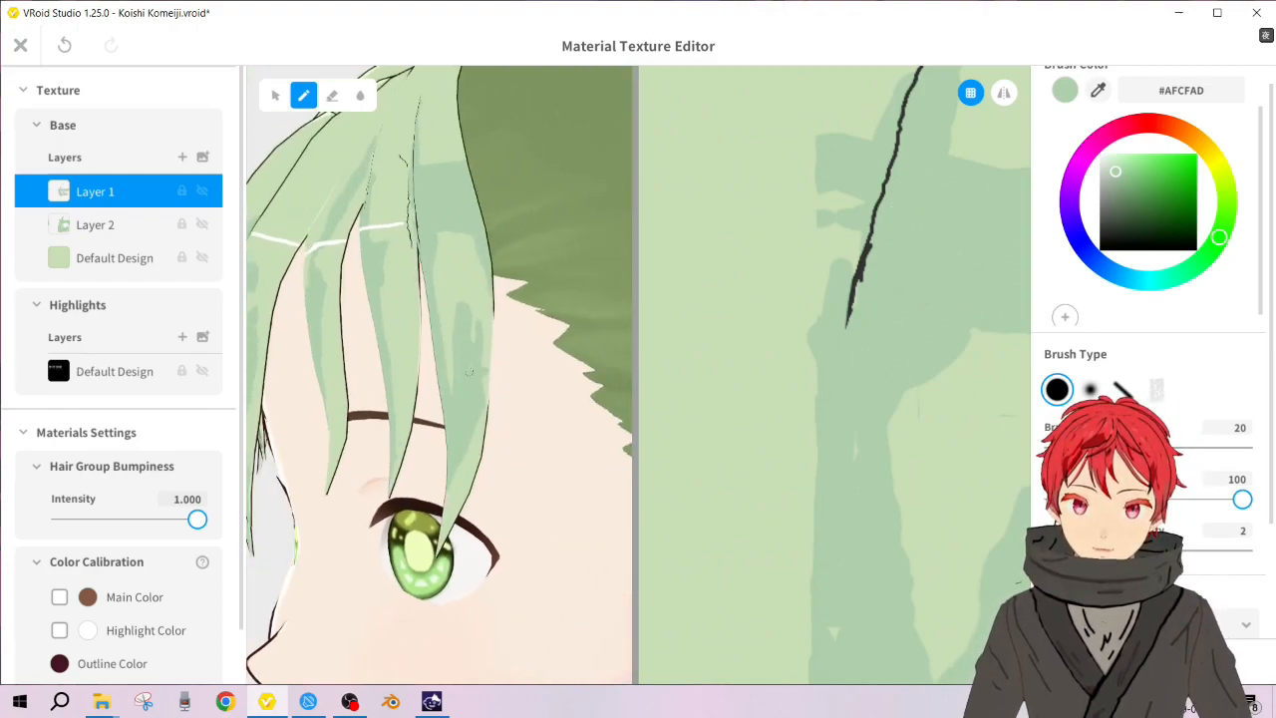
{"action": "right_click_drag", "start_coordinate": [471, 373], "coordinate": [516, 369]}
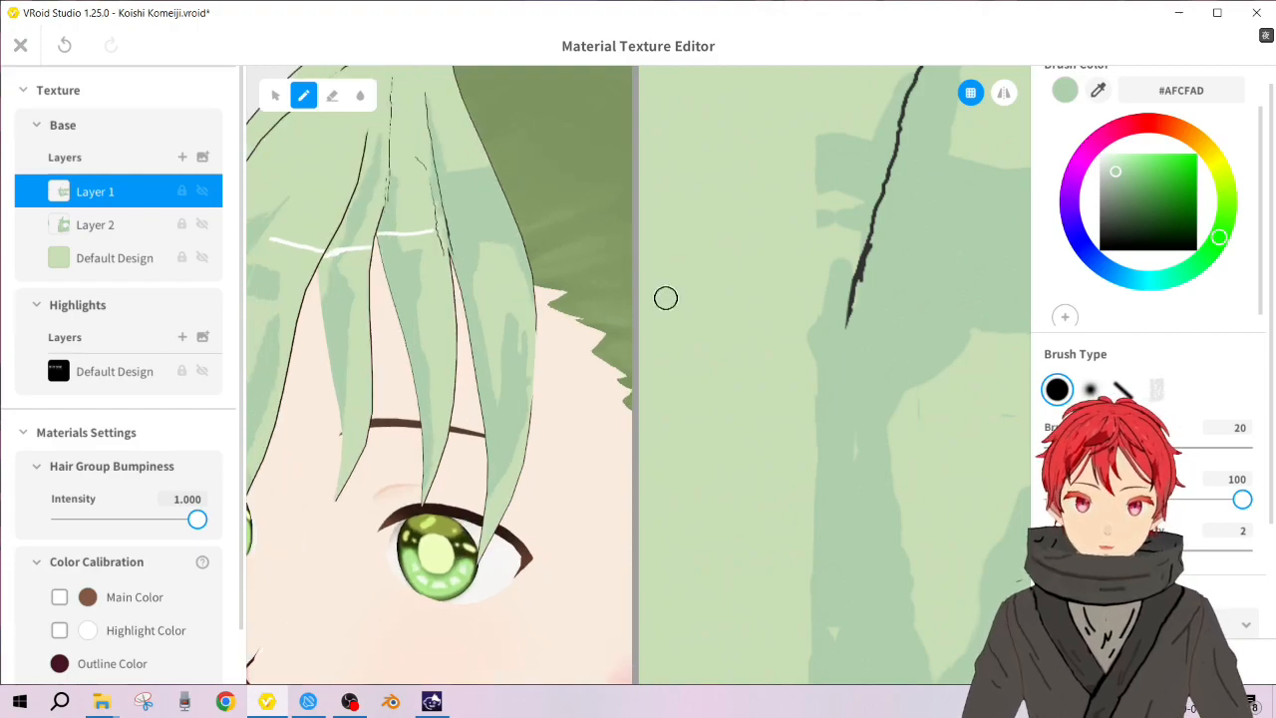
Step: Sample the base green #C9DEB6 and touch up the outer middle part of Hair 7's light area on Layer 1
{"action": "left_click", "coordinate": [1099, 90]}
{"action": "left_click", "coordinate": [942, 540]}
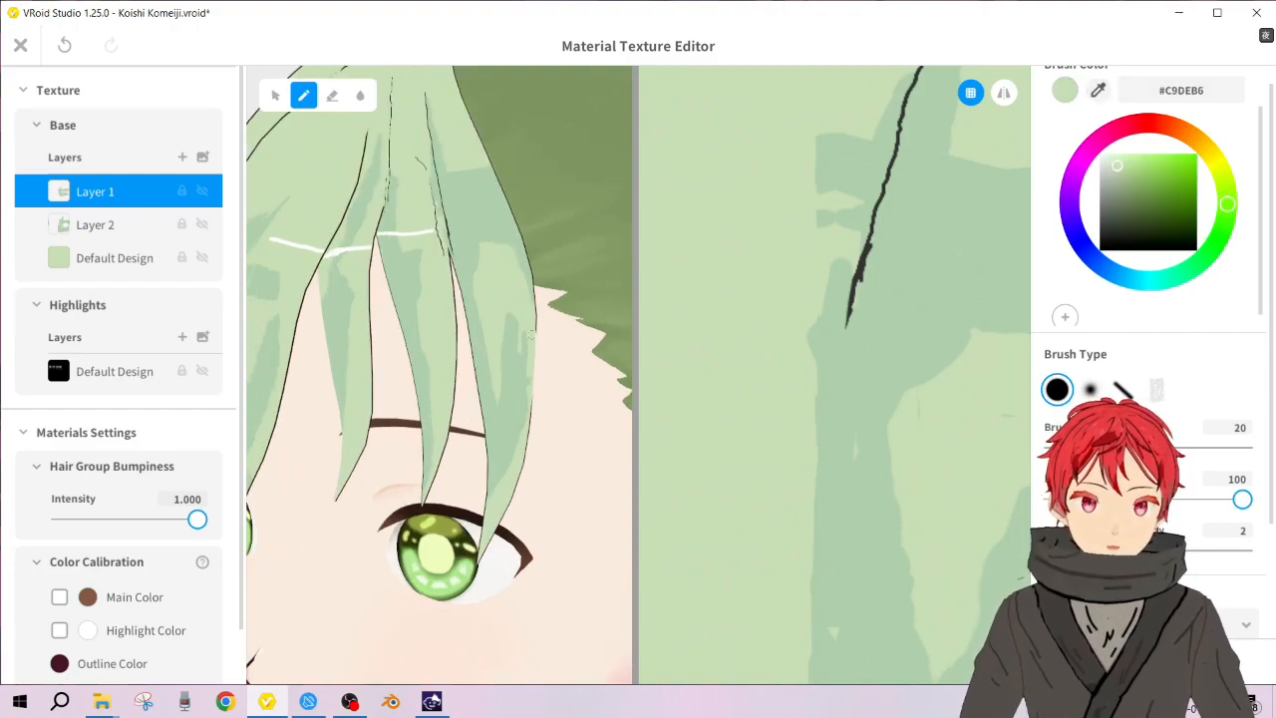
{"action": "mouse_move", "coordinate": [515, 319]}
{"action": "left_mouse_down"}
{"action": "mouse_move", "coordinate": [511, 373]}
{"action": "mouse_move", "coordinate": [515, 310]}
{"action": "left_mouse_up"}
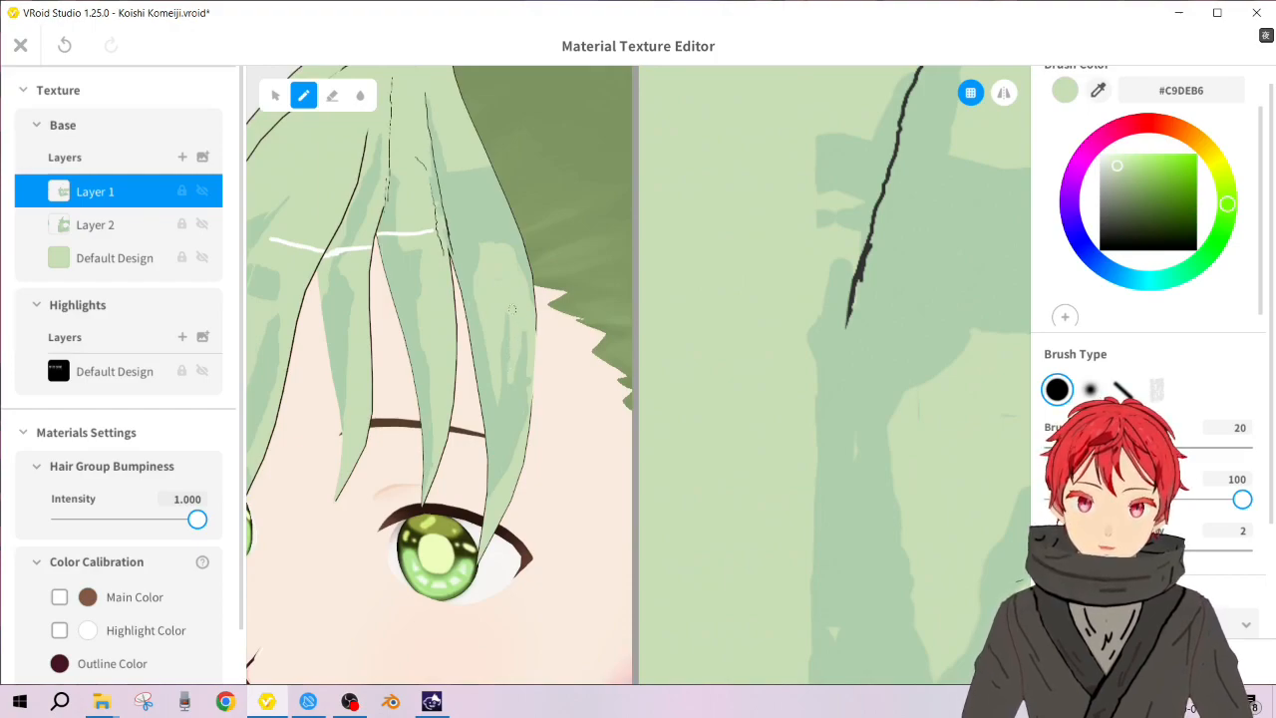
{"action": "mouse_move", "coordinate": [509, 332]}
{"action": "left_mouse_down"}
{"action": "mouse_move", "coordinate": [511, 423]}
{"action": "mouse_move", "coordinate": [530, 322]}
{"action": "left_mouse_up"}
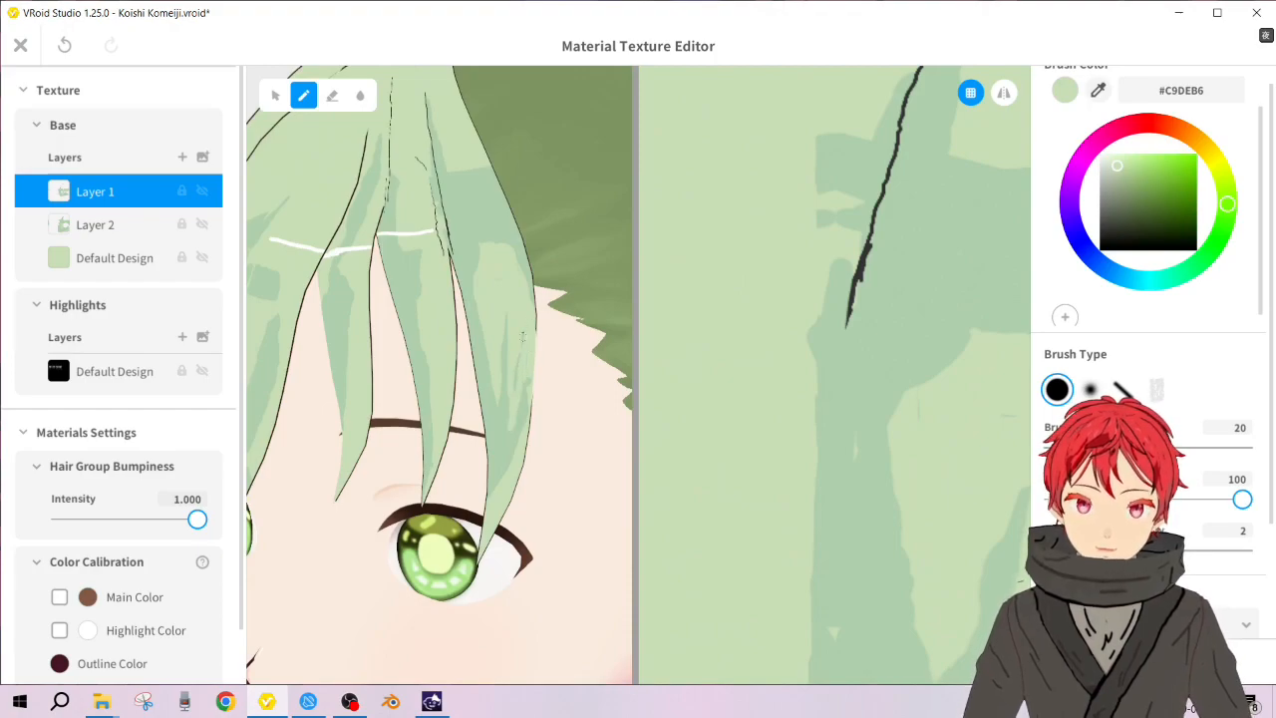
{"action": "left_click_drag", "start_coordinate": [528, 379], "coordinate": [516, 424]}
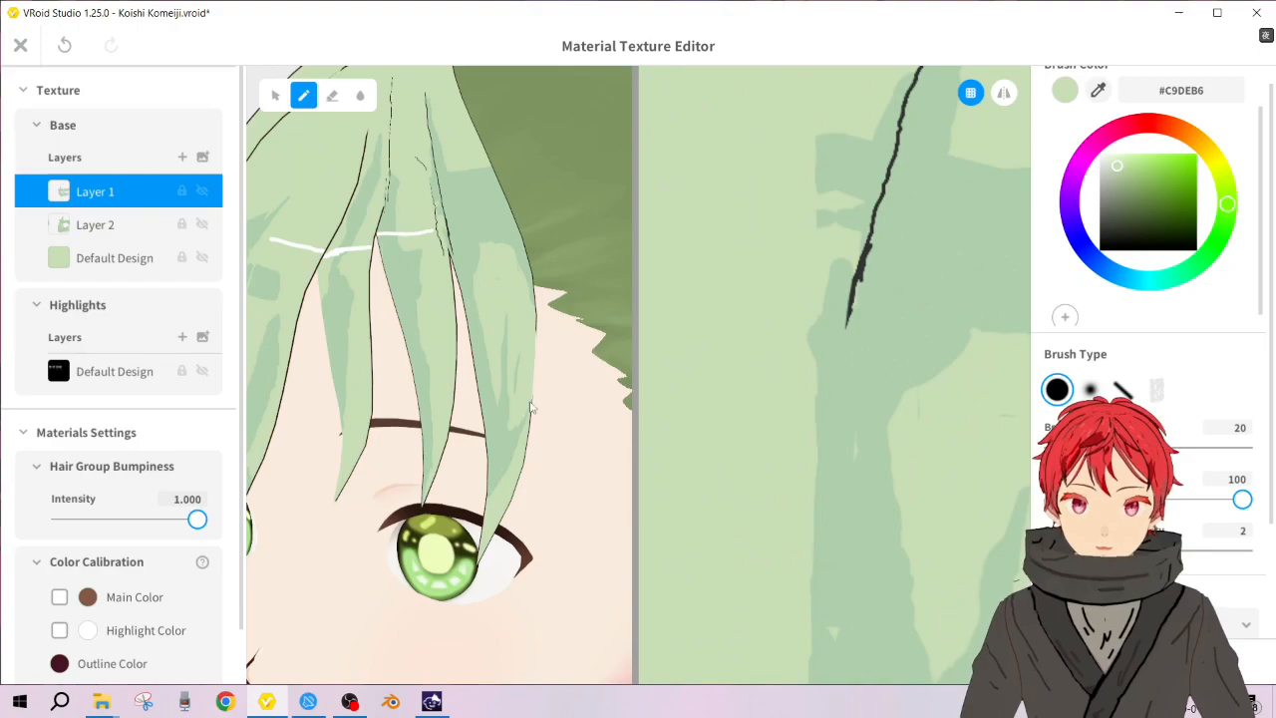
Step: Sample the dark grey #8A9690 from the deep shadow on the far front strand and add a new base layer above Layer 1
{"action": "scroll", "coordinate": [530, 418], "scroll_direction": "down", "scroll_amount": 5}
{"action": "mouse_move", "coordinate": [453, 415]}
{"action": "right_mouse_down"}
{"action": "mouse_move", "coordinate": [428, 418]}
{"action": "mouse_move", "coordinate": [458, 418]}
{"action": "right_mouse_up"}
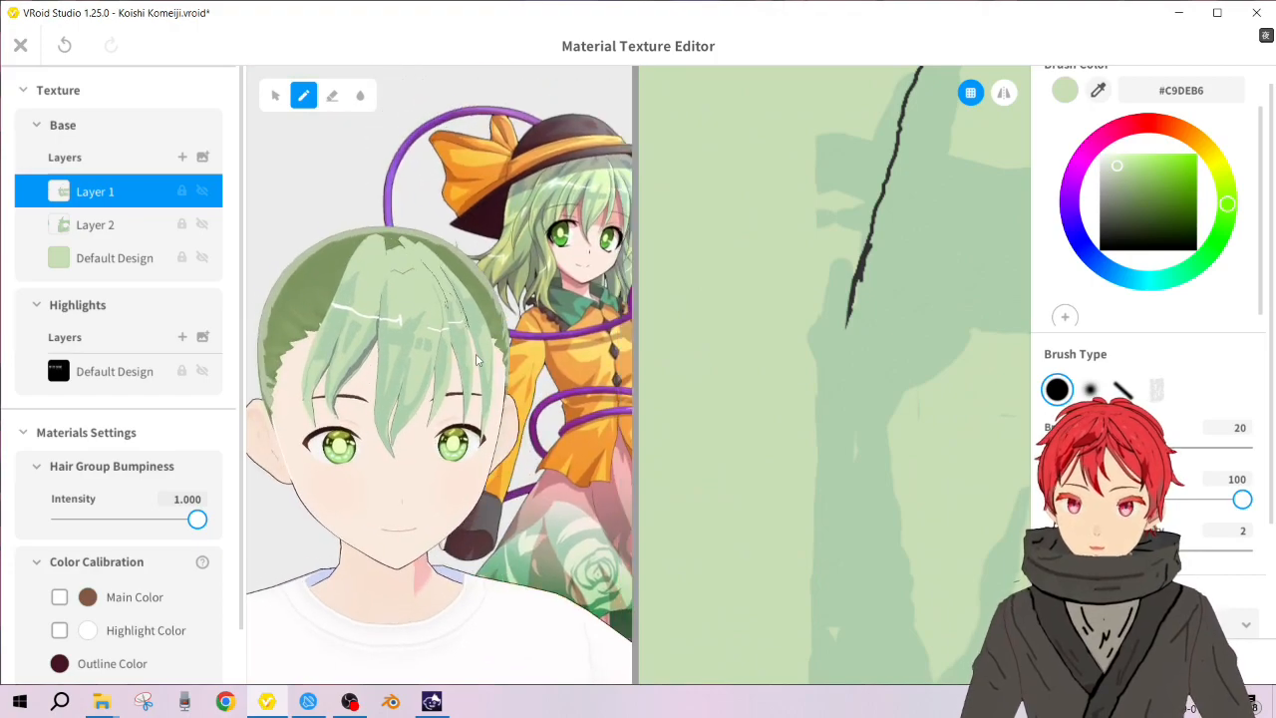
{"action": "scroll", "coordinate": [476, 360], "scroll_direction": "up", "scroll_amount": 2}
{"action": "scroll", "coordinate": [463, 335], "scroll_direction": "up", "scroll_amount": 3}
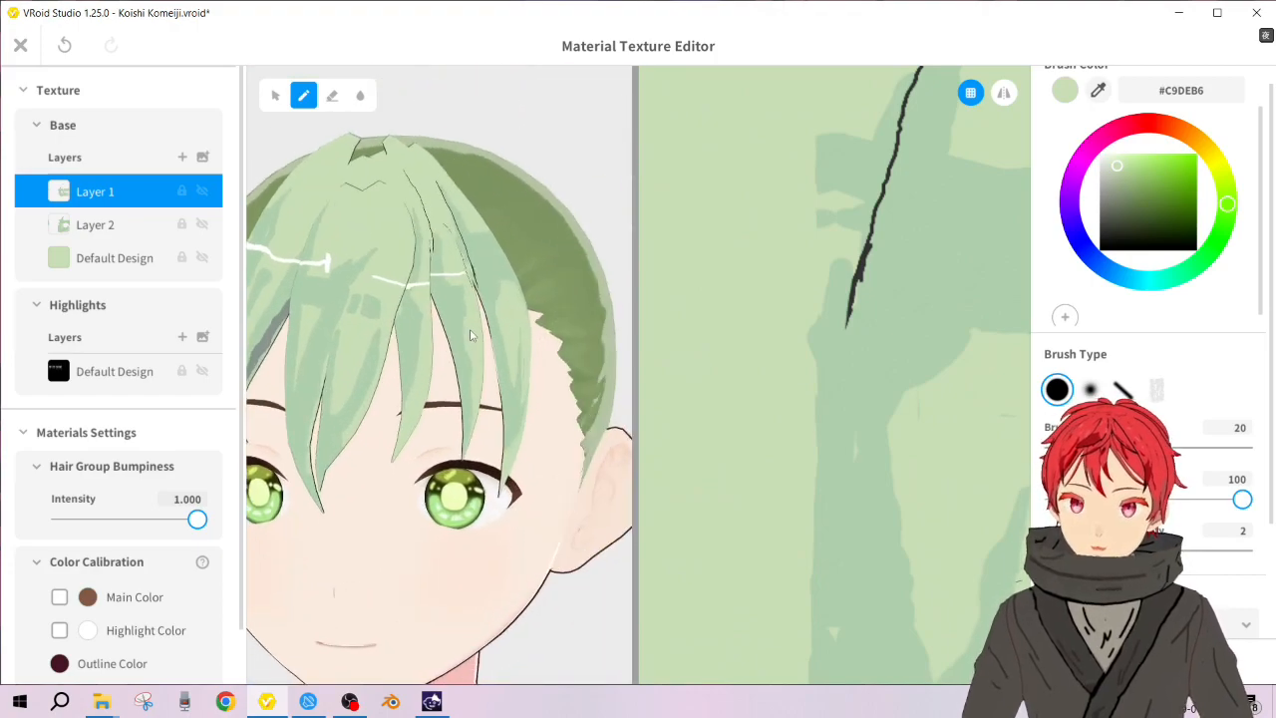
{"action": "right_click_drag", "start_coordinate": [464, 336], "coordinate": [458, 333]}
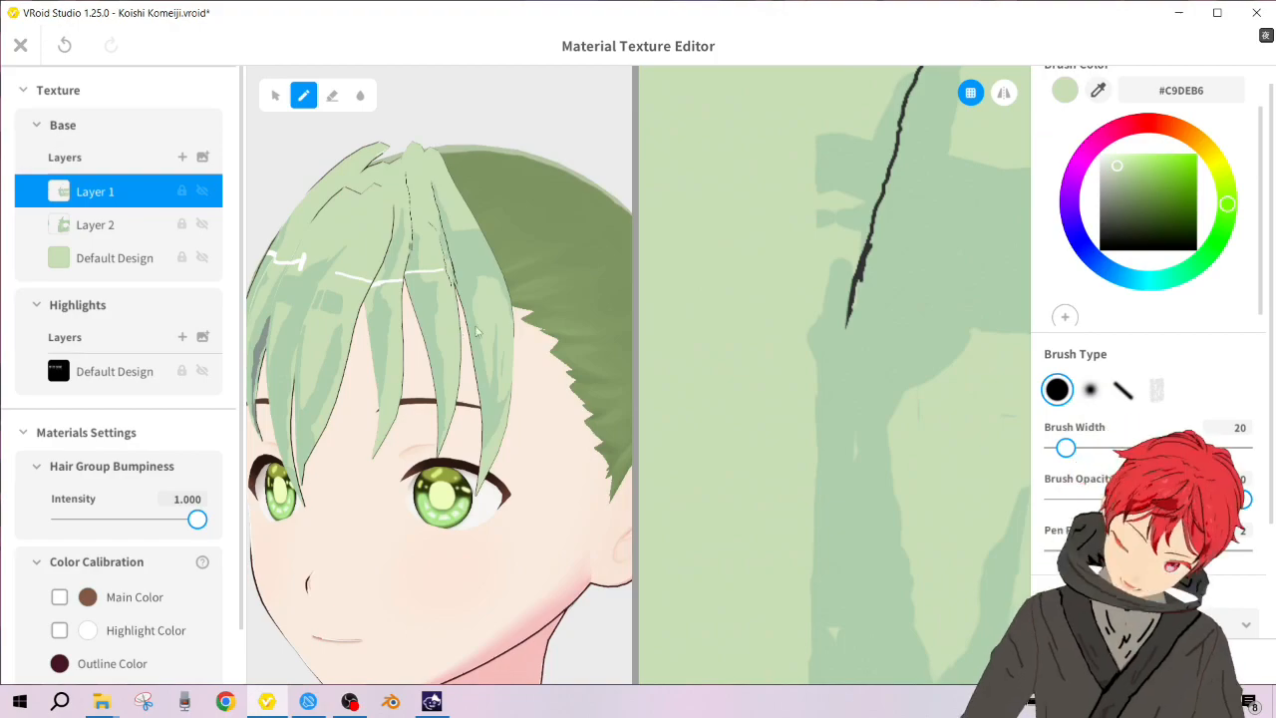
{"action": "left_click", "coordinate": [1097, 90]}
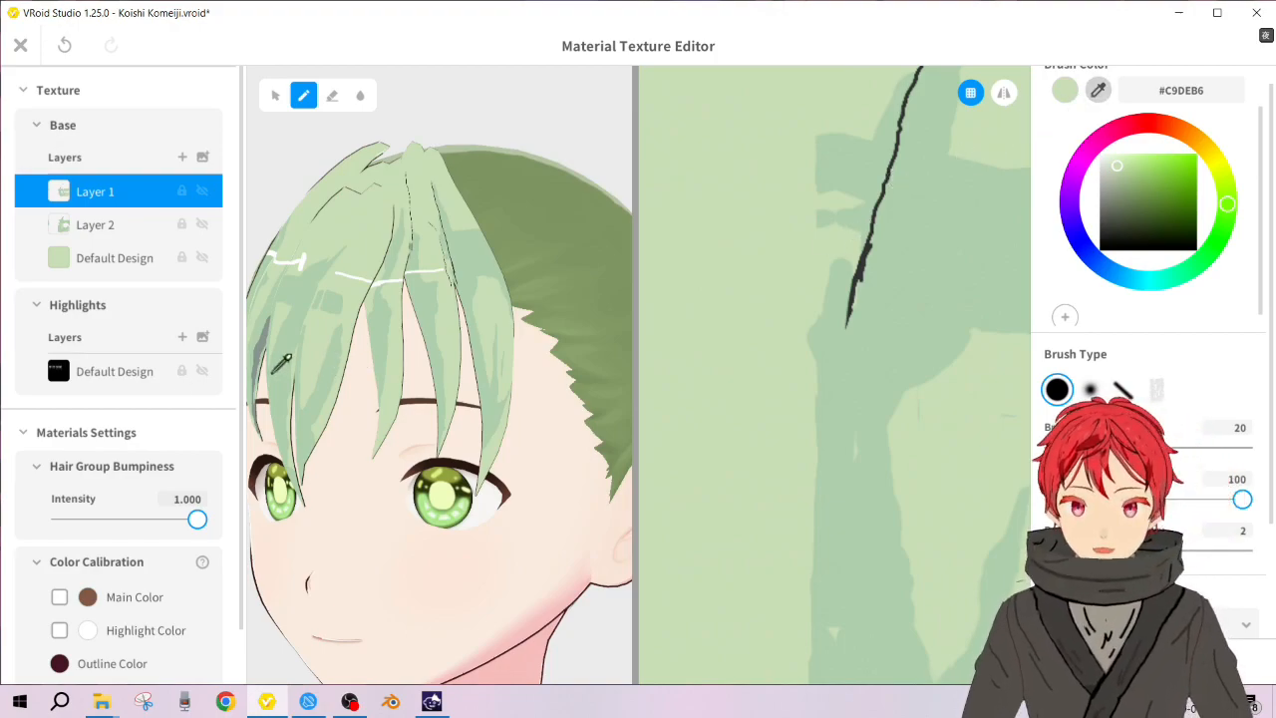
{"action": "left_click", "coordinate": [265, 343]}
{"action": "scroll", "coordinate": [493, 290], "scroll_direction": "up", "scroll_amount": 3}
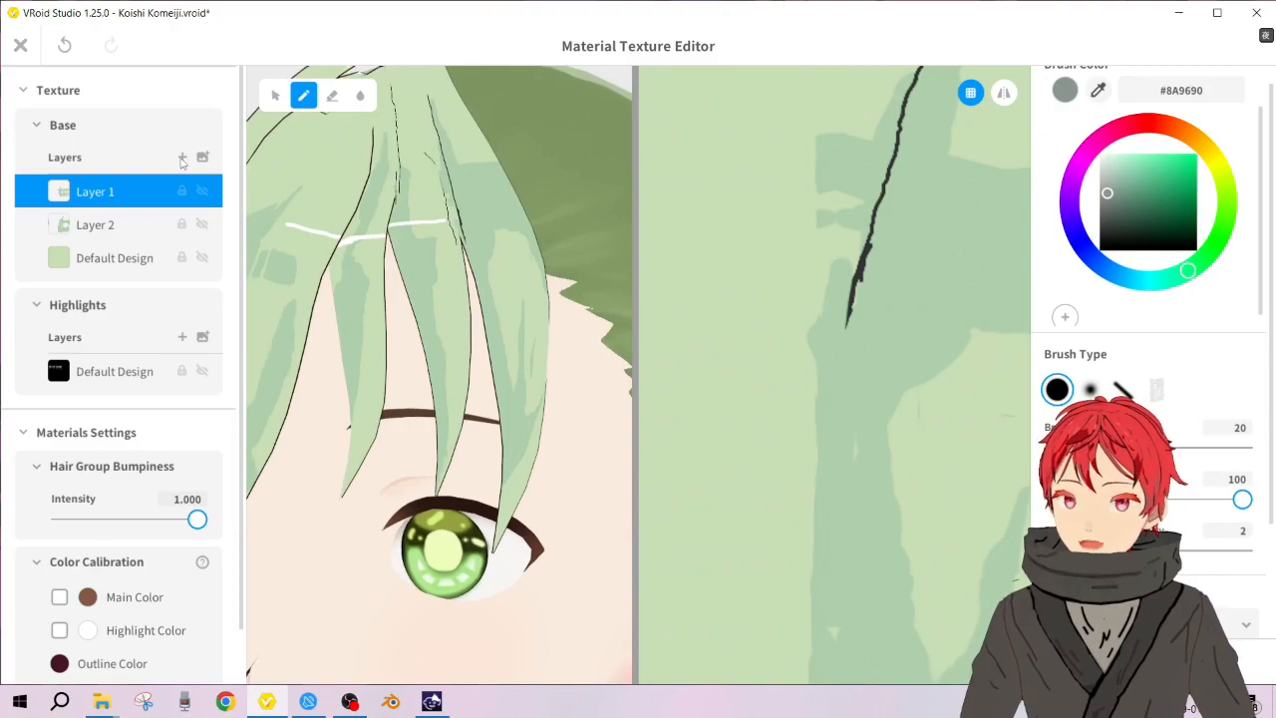
{"action": "left_click", "coordinate": [181, 159]}
{"action": "right_click", "coordinate": [124, 200]}
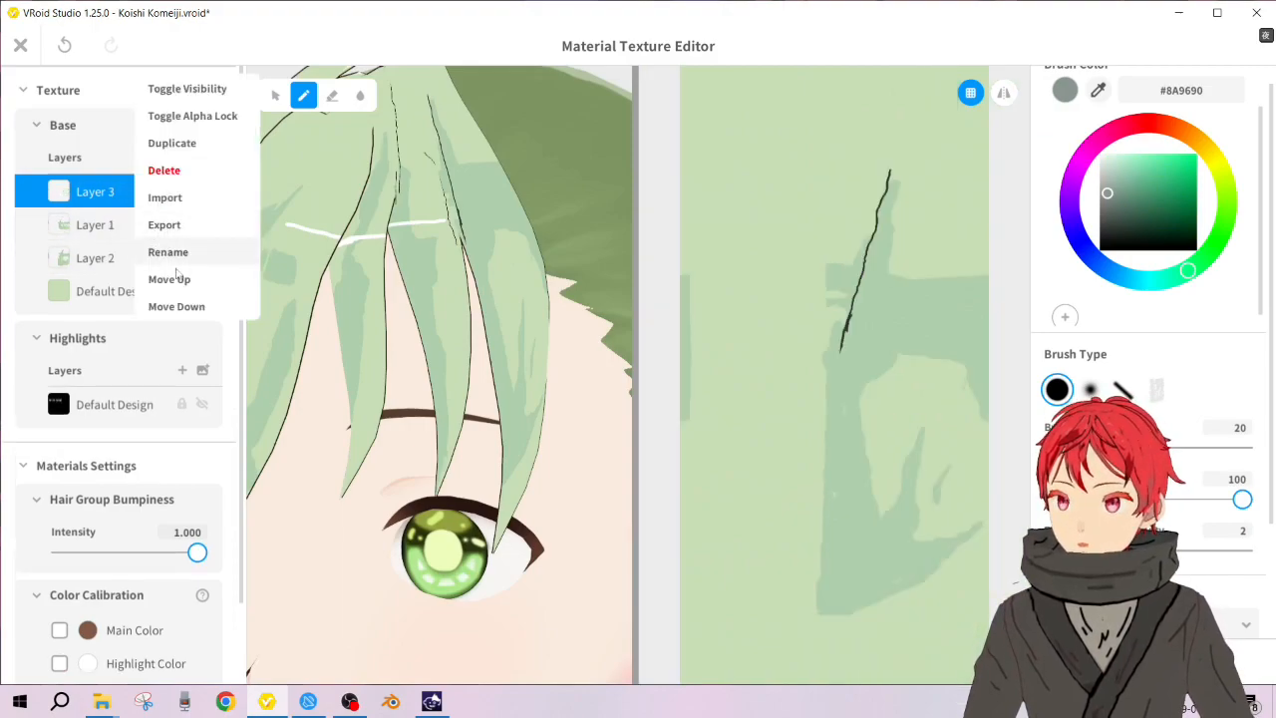
{"action": "left_click", "coordinate": [182, 278]}
{"action": "right_click", "coordinate": [156, 191]}
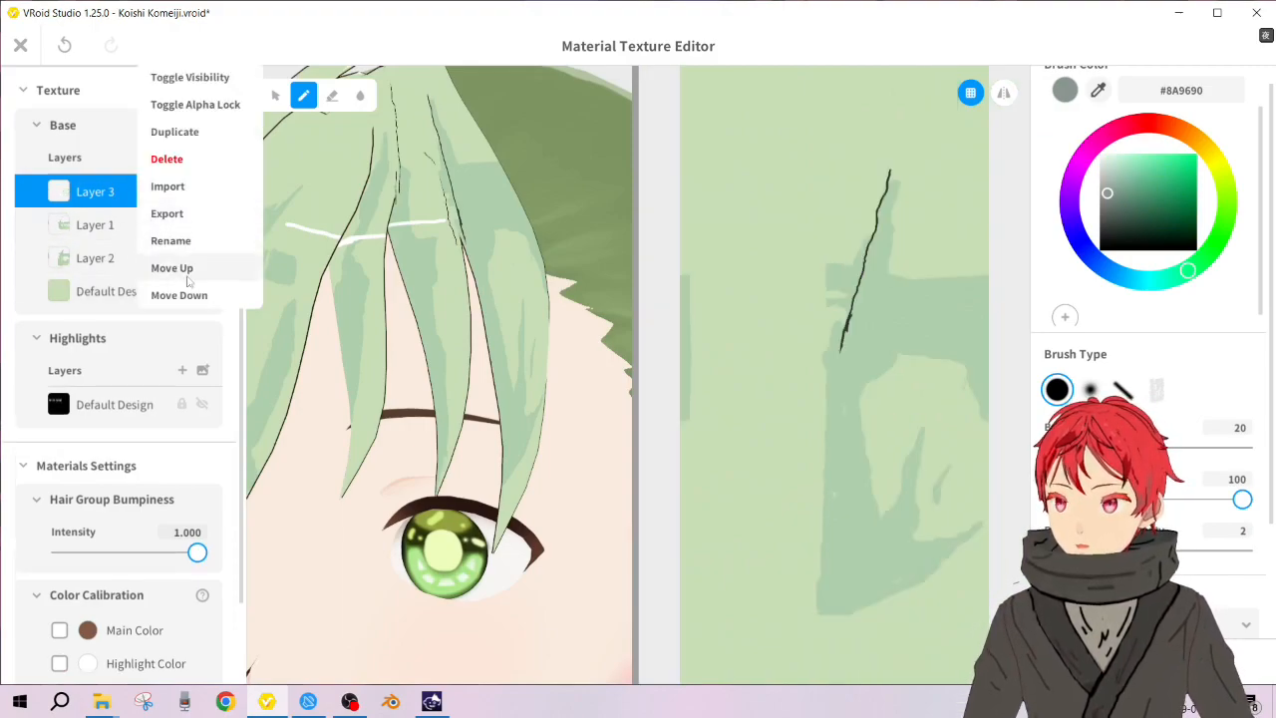
{"action": "left_click", "coordinate": [179, 295]}
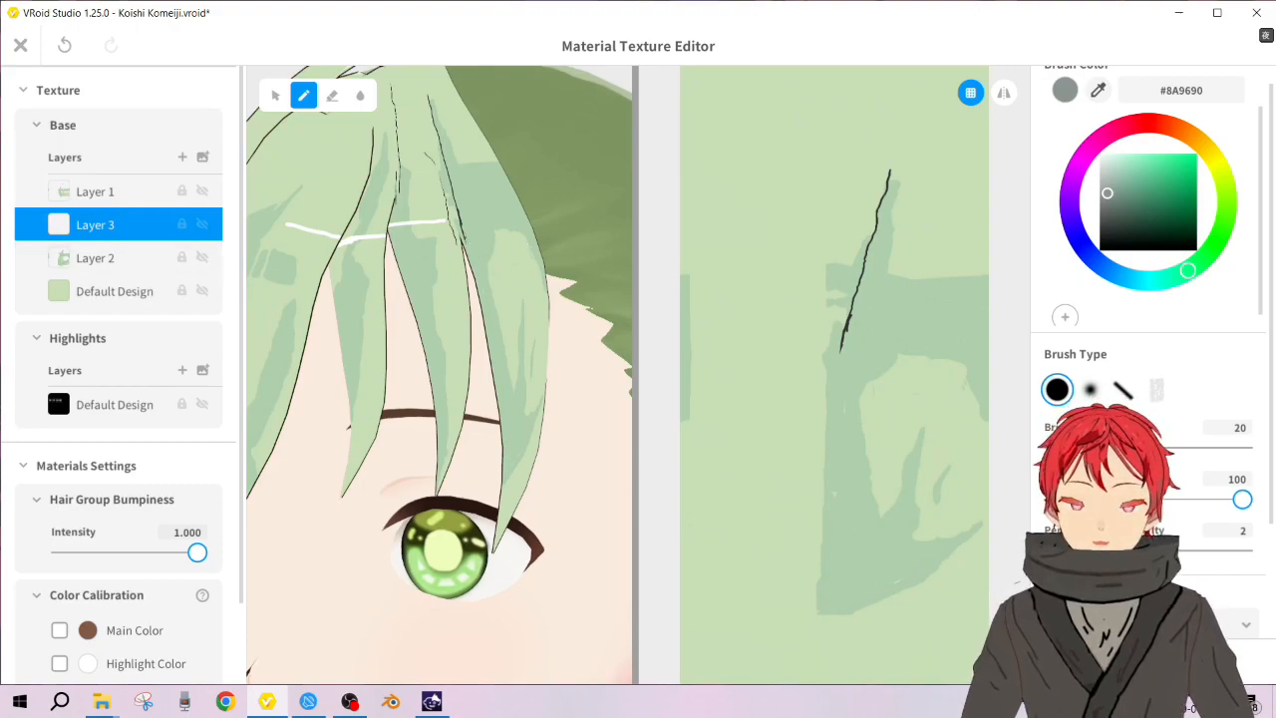
{"action": "left_click_drag", "start_coordinate": [468, 265], "coordinate": [465, 231]}
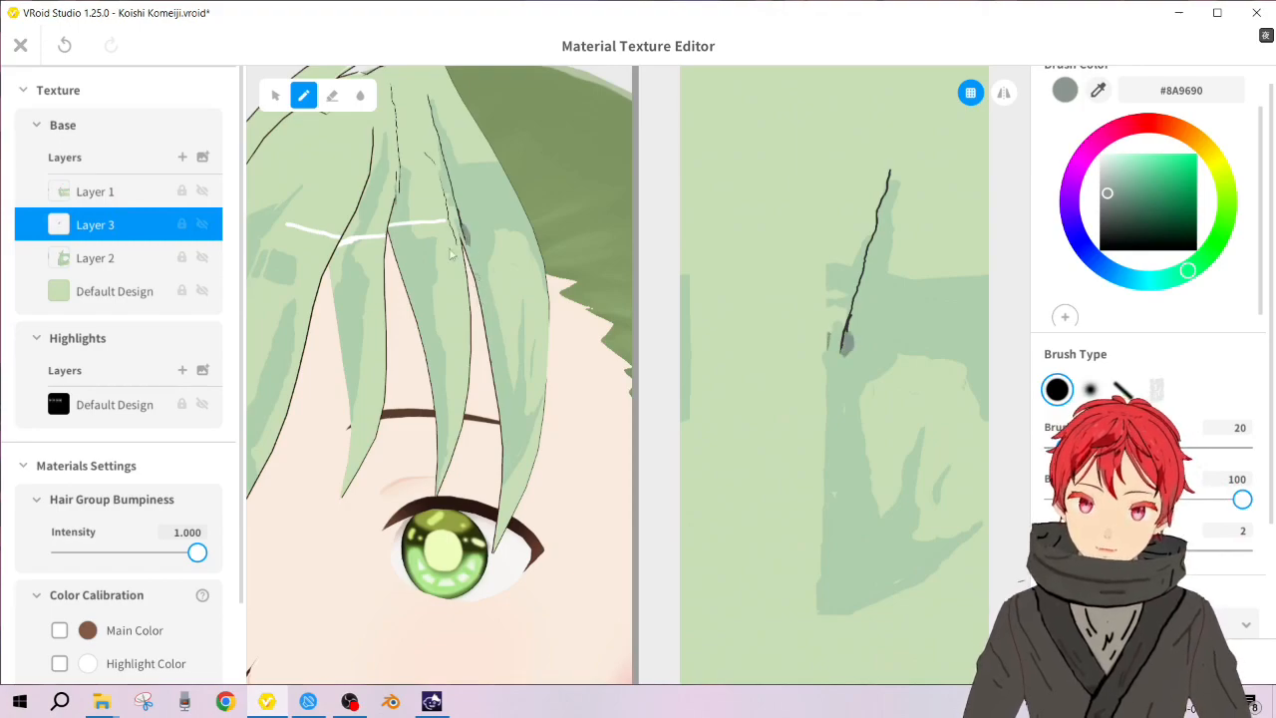
{"action": "key", "text": "ctrl+z"}
{"action": "right_click", "coordinate": [111, 232]}
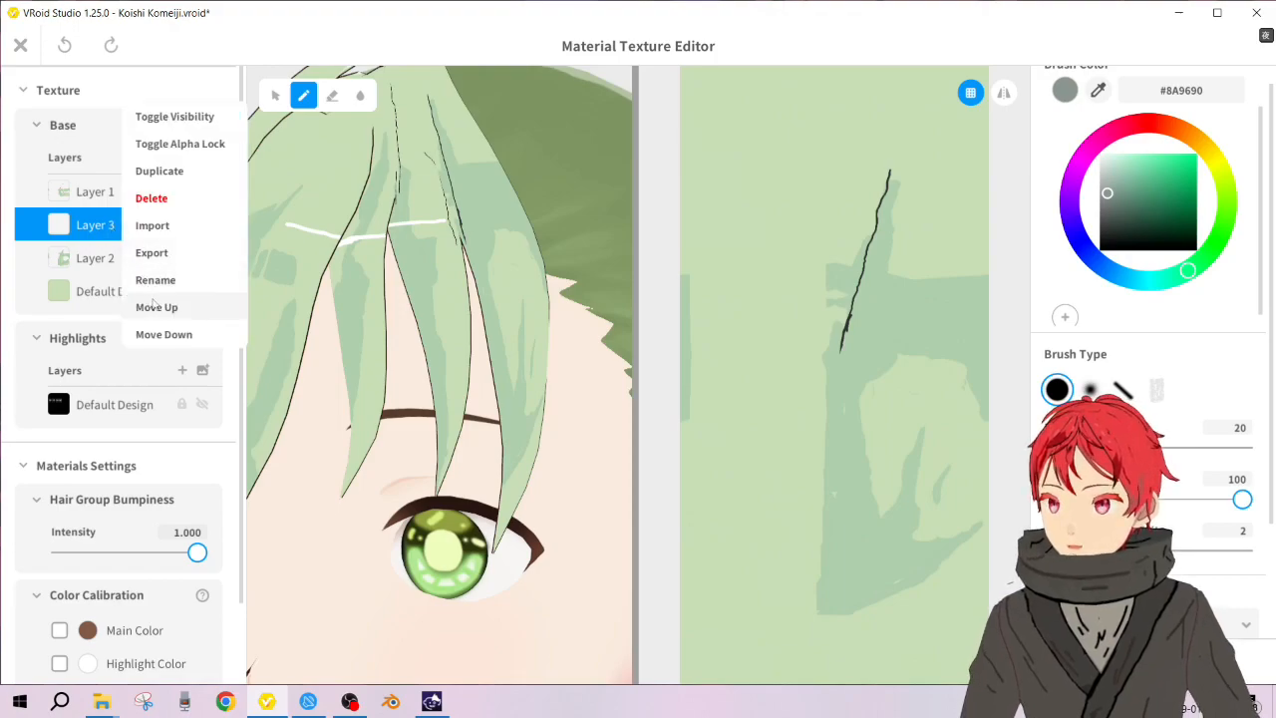
{"action": "left_click", "coordinate": [157, 307]}
Step: On Layer 3, paint a narrow #8A9690 deep shadow down Hair 7's inner edge, from the dark line's lower end to eyebrow level
{"action": "left_click_drag", "start_coordinate": [461, 231], "coordinate": [481, 291]}
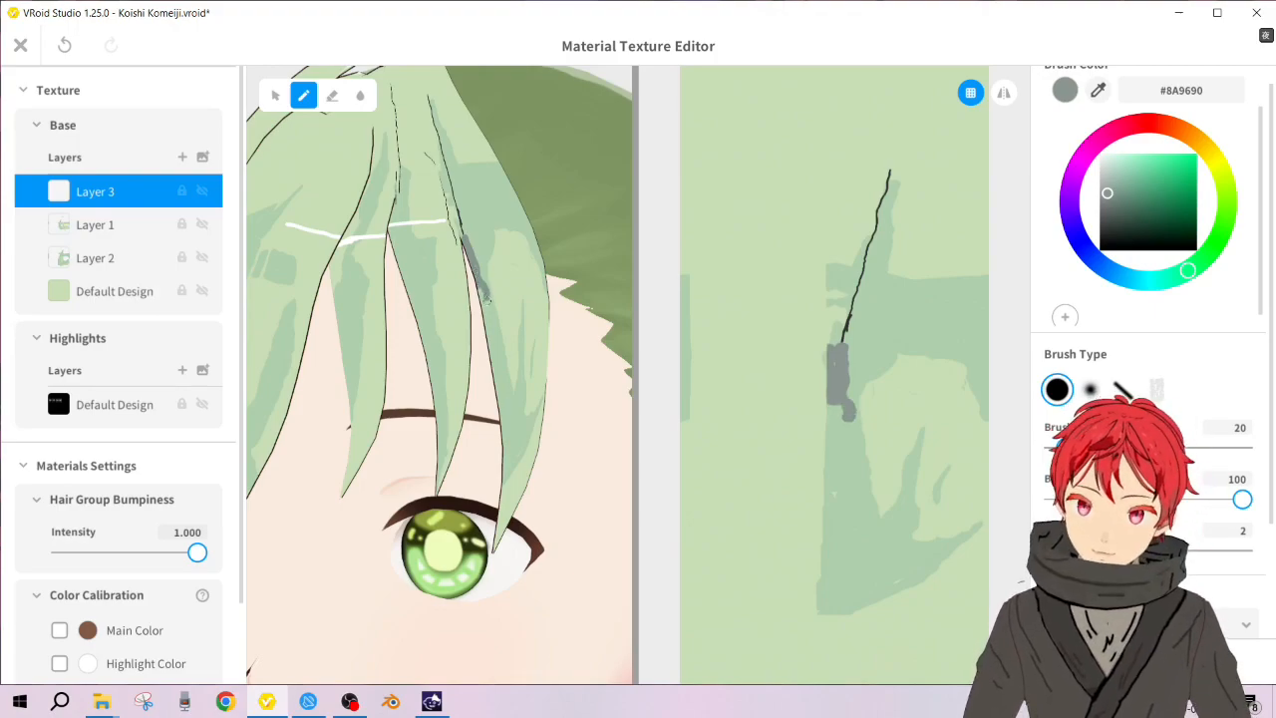
{"action": "key", "text": "ctrl+z"}
{"action": "left_click_drag", "start_coordinate": [461, 236], "coordinate": [491, 375]}
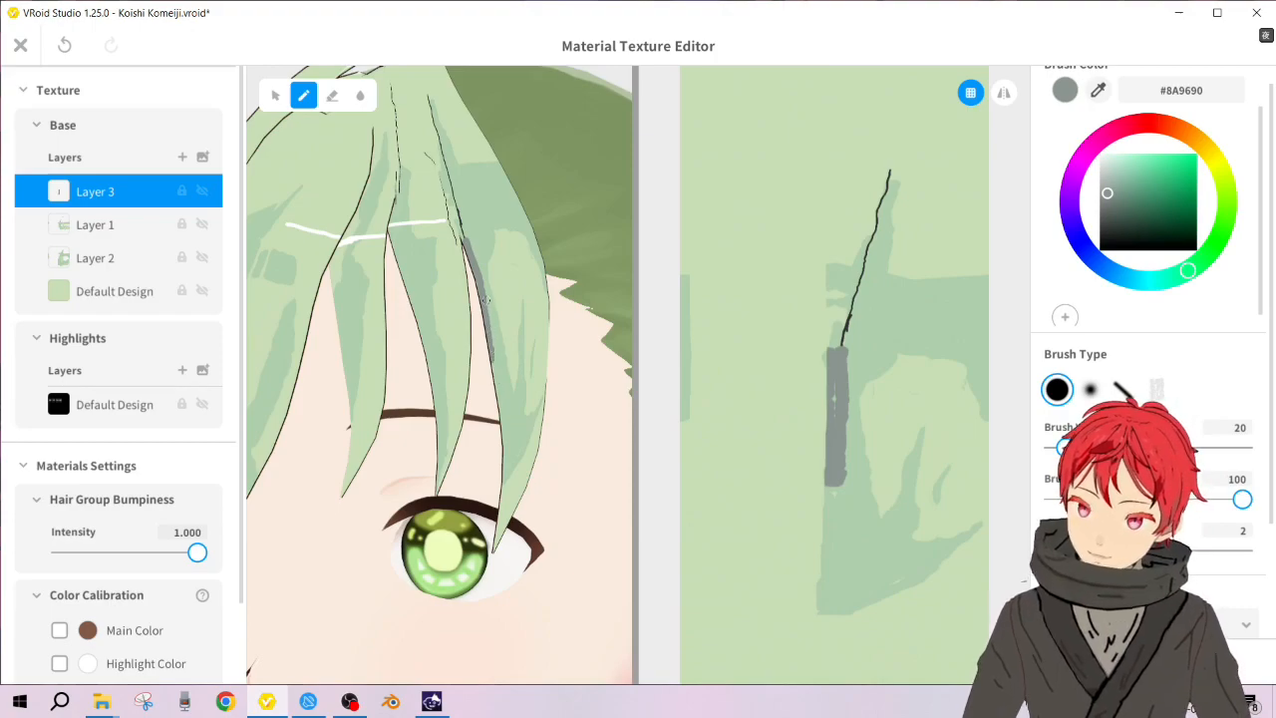
{"action": "left_click_drag", "start_coordinate": [484, 299], "coordinate": [501, 426]}
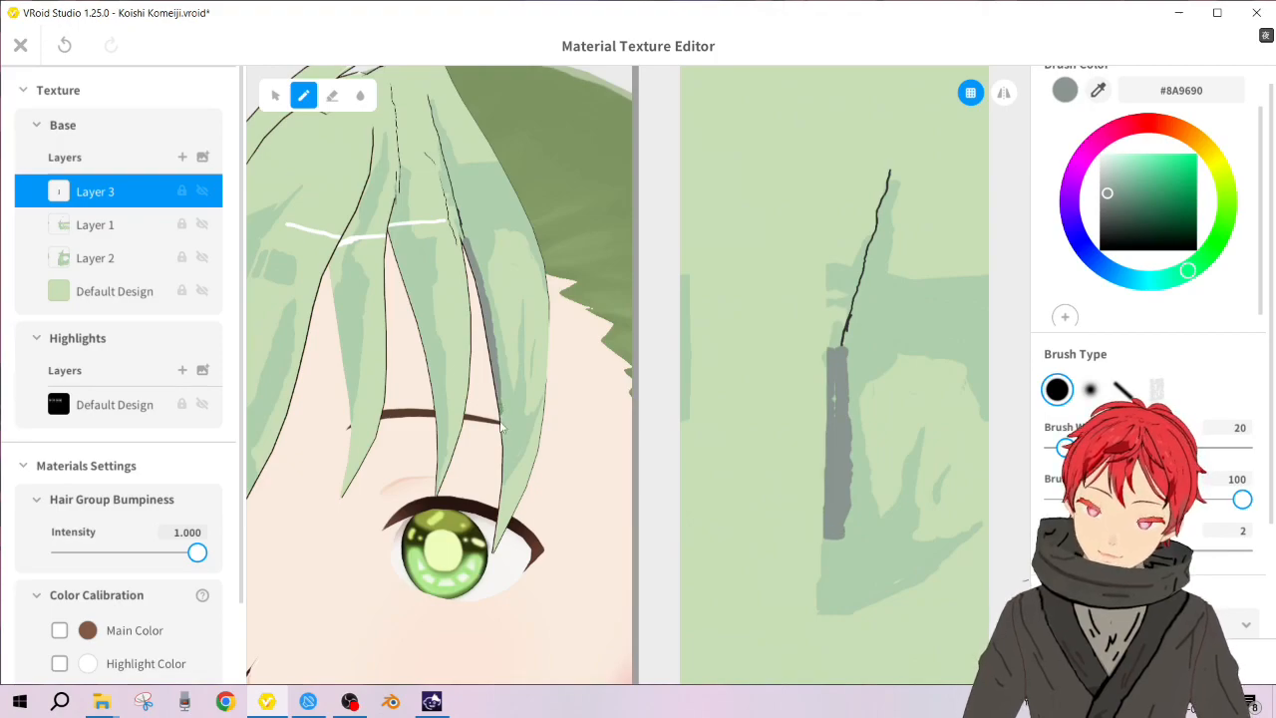
{"action": "left_click_drag", "start_coordinate": [501, 426], "coordinate": [495, 360]}
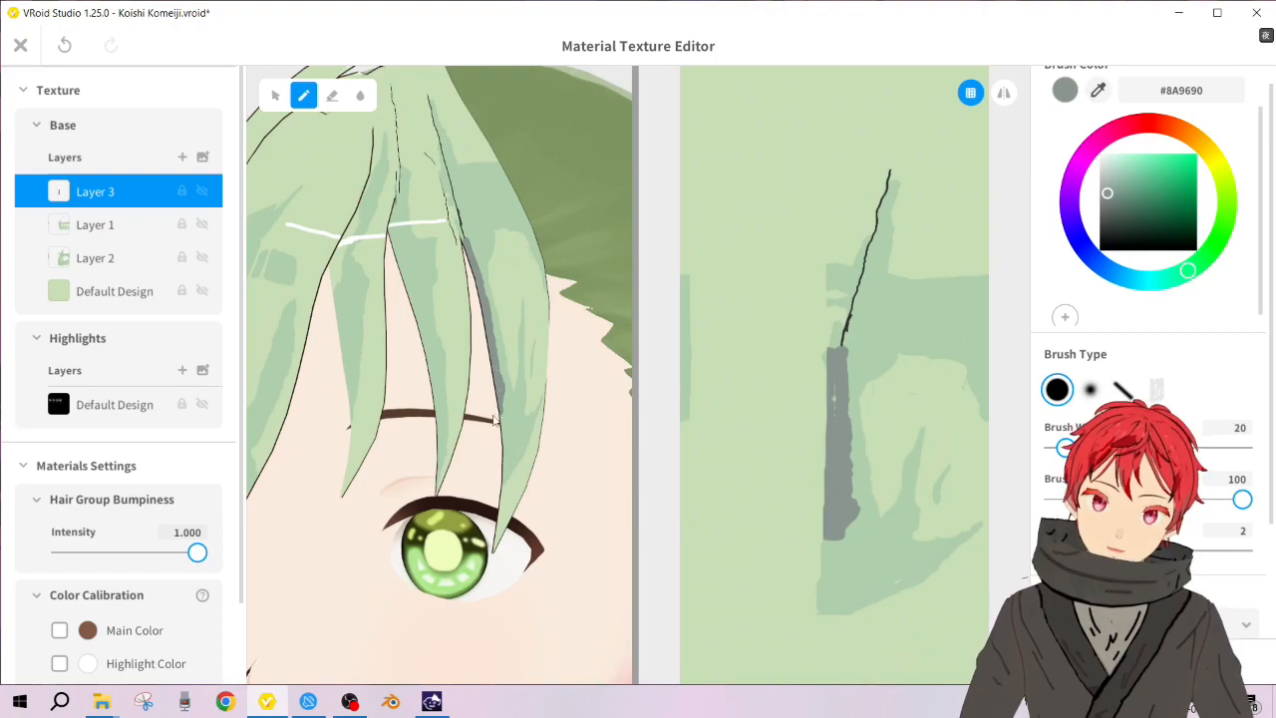
{"action": "key", "text": "ctrl+z"}
{"action": "left_click_drag", "start_coordinate": [495, 353], "coordinate": [498, 390]}
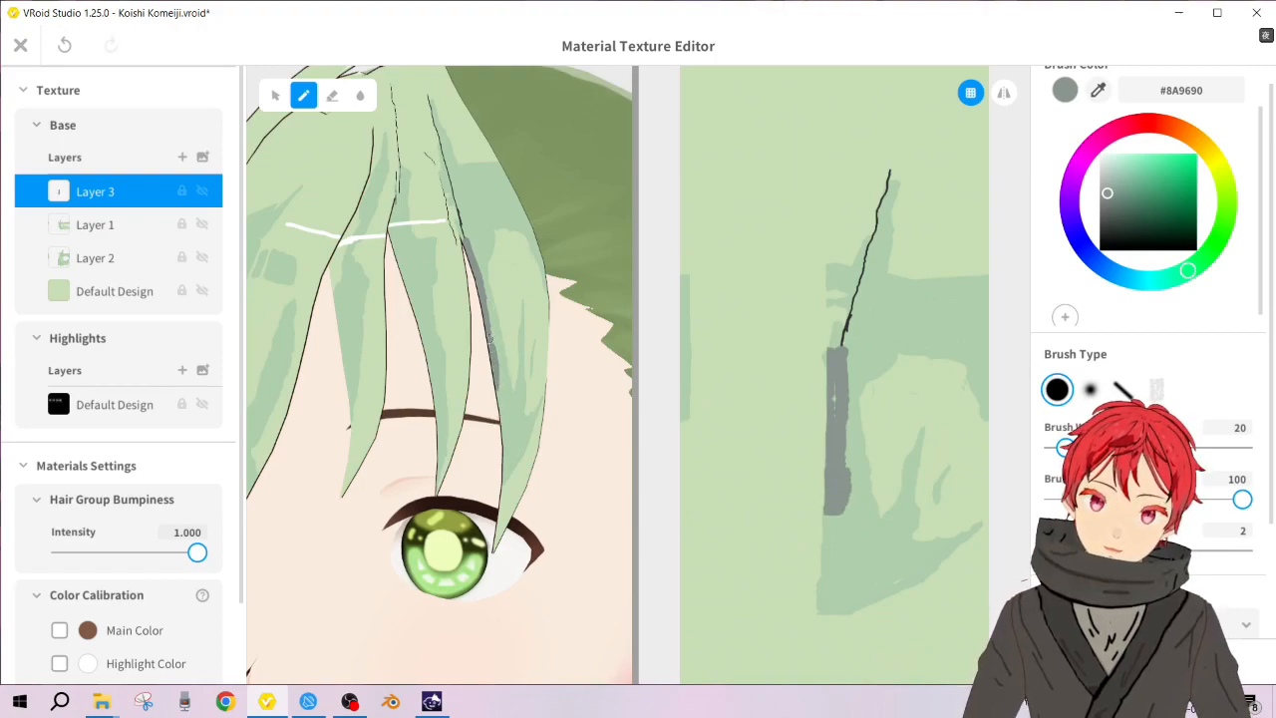
{"action": "left_click_drag", "start_coordinate": [498, 399], "coordinate": [502, 431]}
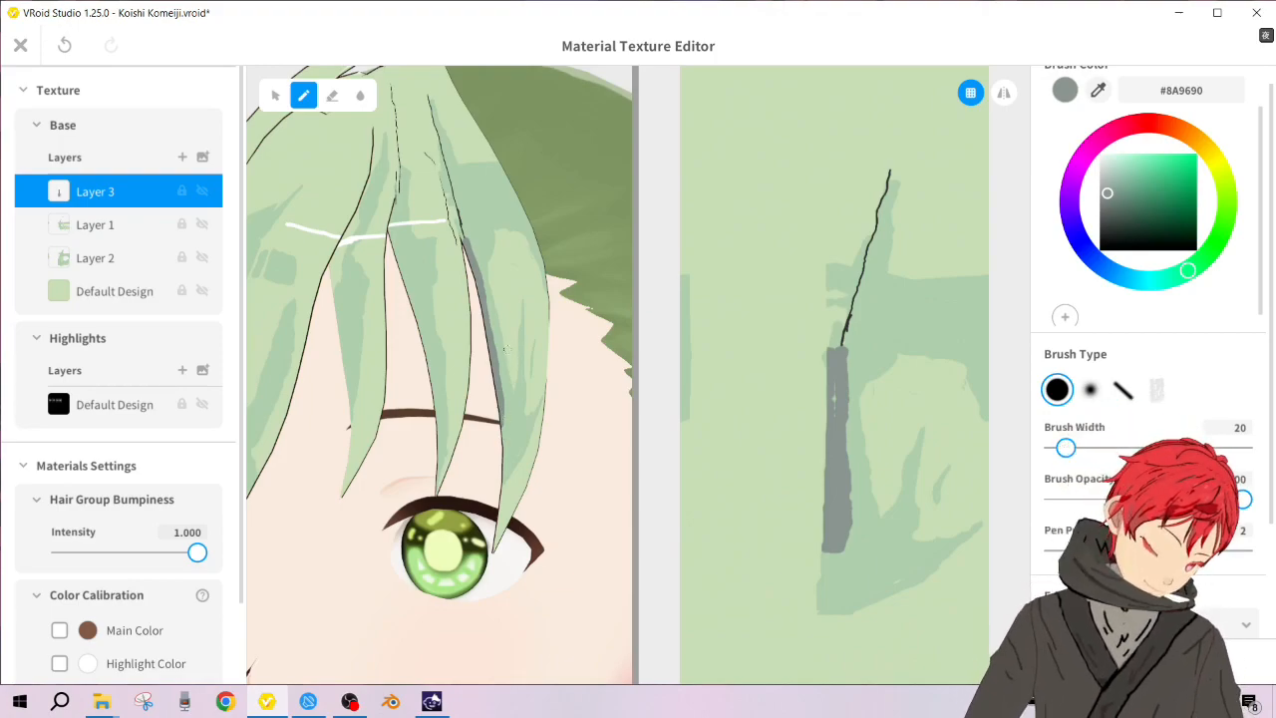
Step: Extend the #8A9690 deep shadow on Layer 3 upward over the lower end of Hair 7's dark inner line
{"action": "mouse_move", "coordinate": [464, 247]}
{"action": "left_mouse_down"}
{"action": "mouse_move", "coordinate": [459, 204]}
{"action": "mouse_move", "coordinate": [458, 237]}
{"action": "left_mouse_up"}
{"action": "key", "text": "ctrl+z"}
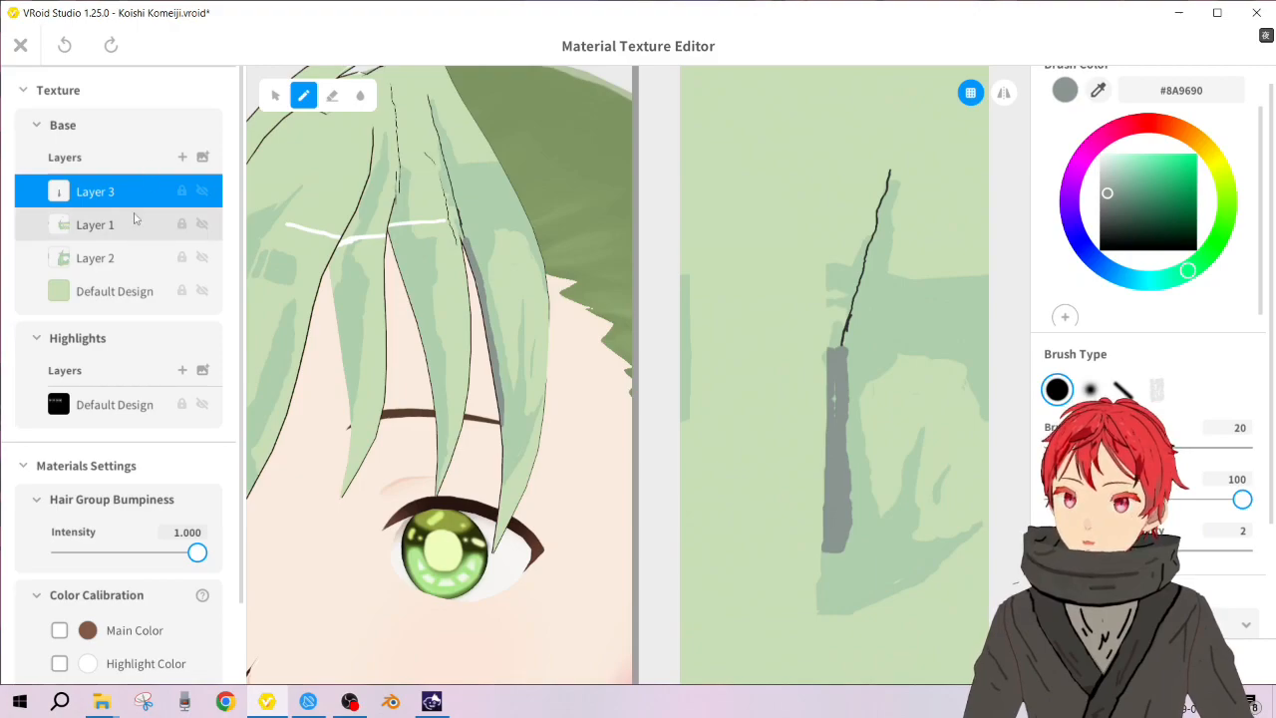
{"action": "mouse_move", "coordinate": [458, 197]}
{"action": "left_mouse_down"}
{"action": "mouse_move", "coordinate": [467, 259]}
{"action": "mouse_move", "coordinate": [455, 195]}
{"action": "mouse_move", "coordinate": [463, 227]}
{"action": "left_mouse_up"}
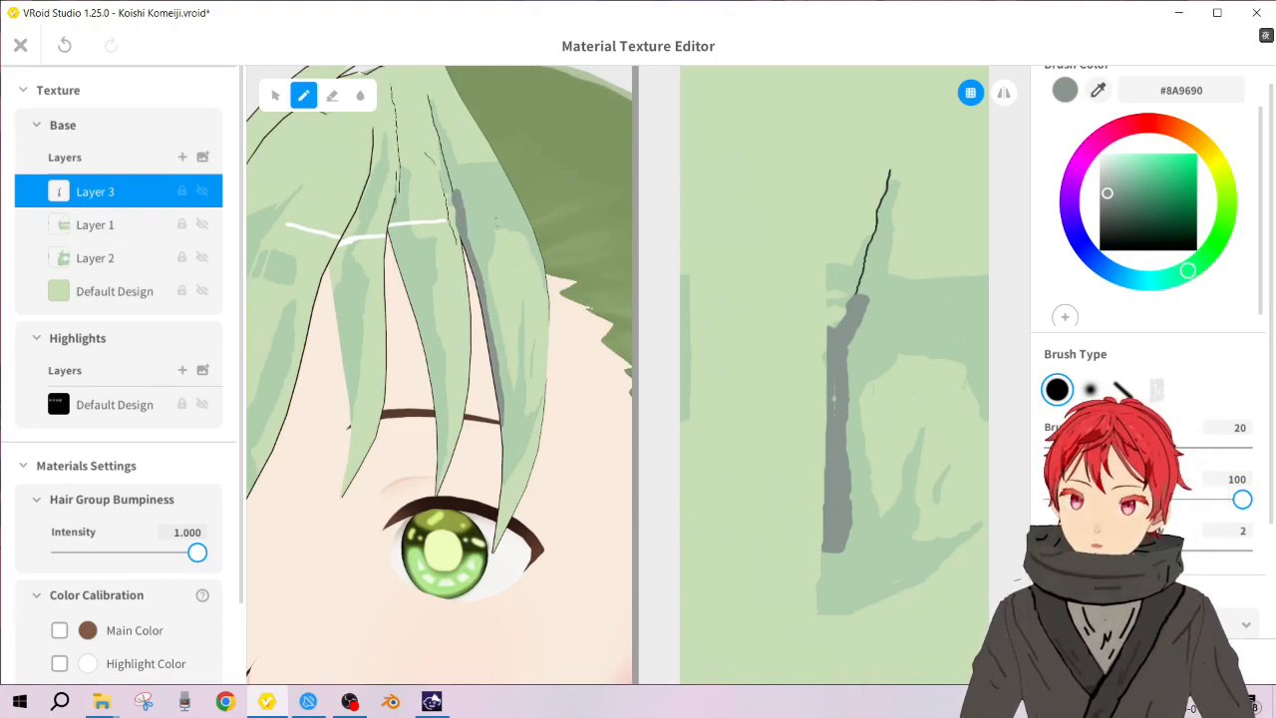
{"action": "key", "text": "ctrl+z"}
{"action": "left_click_drag", "start_coordinate": [458, 197], "coordinate": [468, 256]}
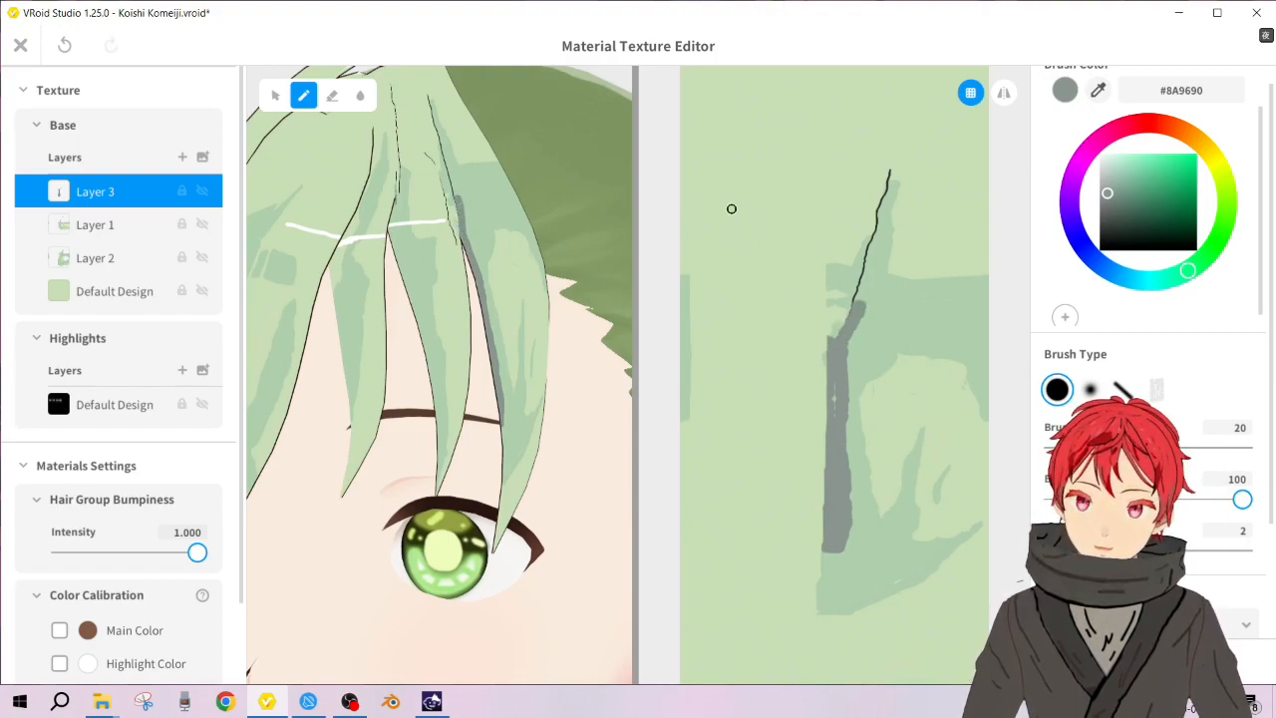
Step: Add a layer above Layer 3 and redraw the covered lower end of Hair 7's inner line in black #000000 with brush width 5
{"action": "left_click", "coordinate": [181, 157]}
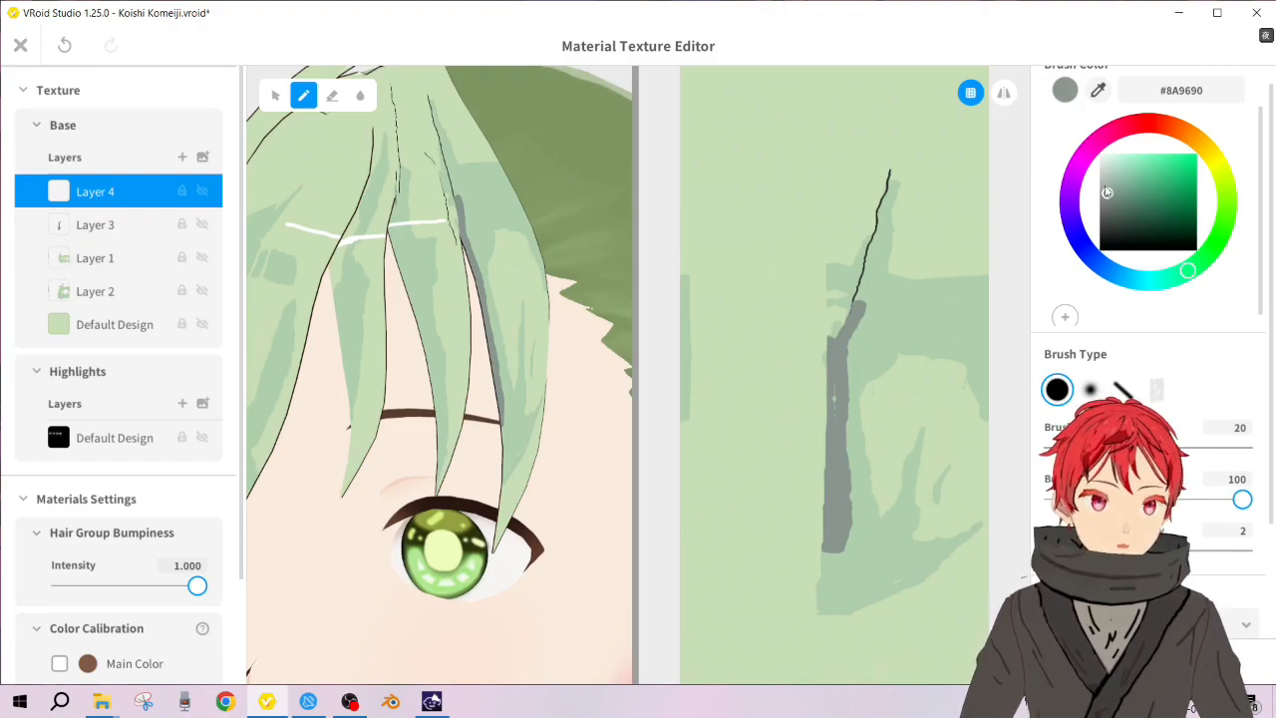
{"action": "left_click_drag", "start_coordinate": [1106, 194], "coordinate": [1098, 250]}
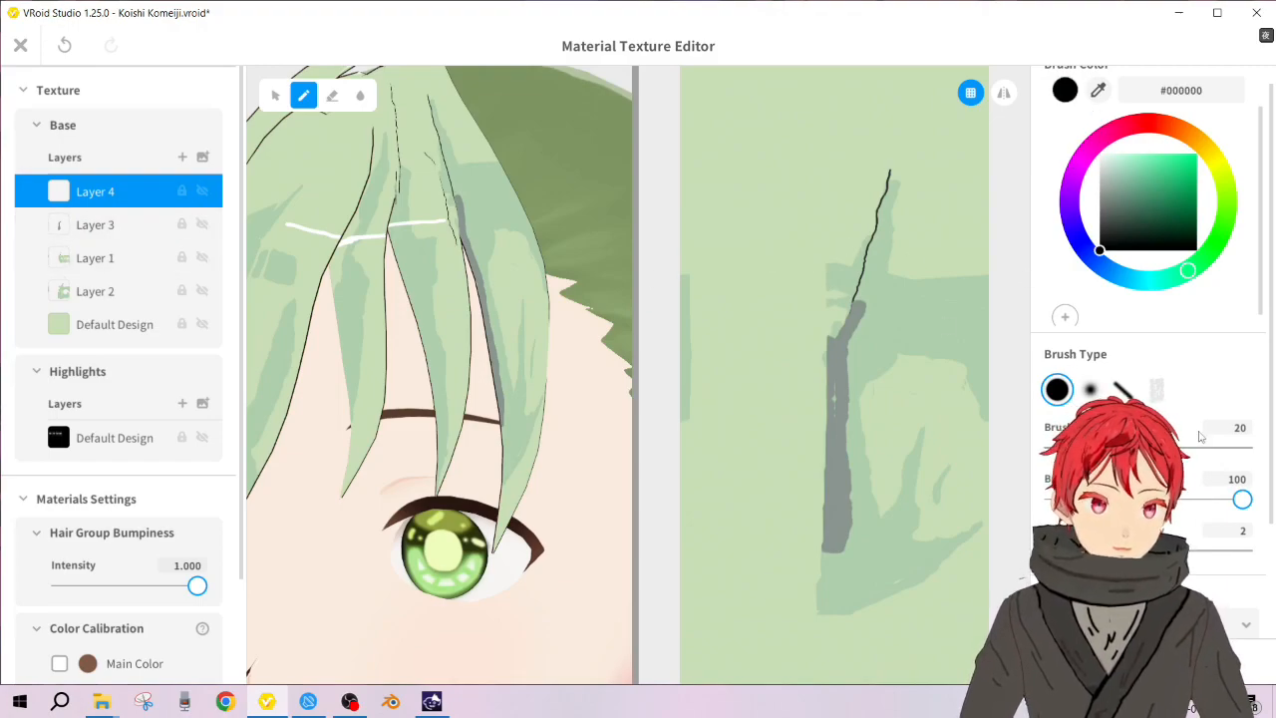
{"action": "type", "text": "5"}
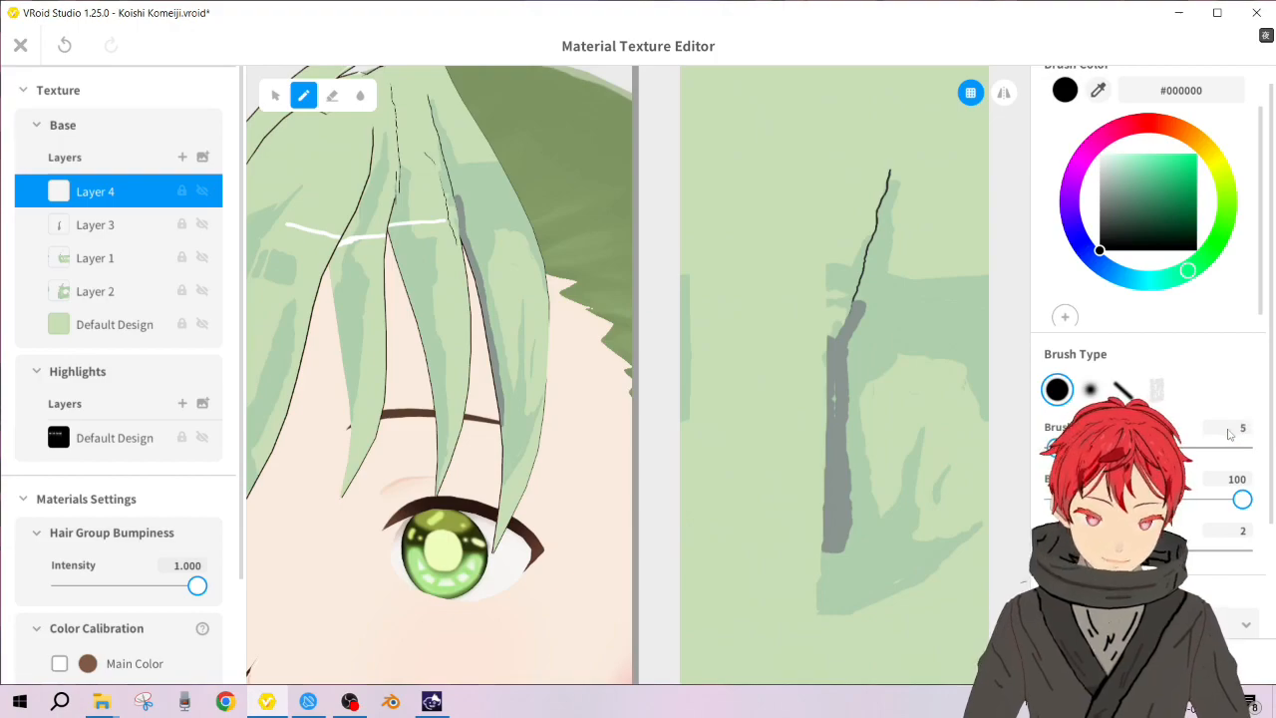
{"action": "left_click_drag", "start_coordinate": [454, 199], "coordinate": [460, 234]}
{"action": "key", "text": "ctrl+z"}
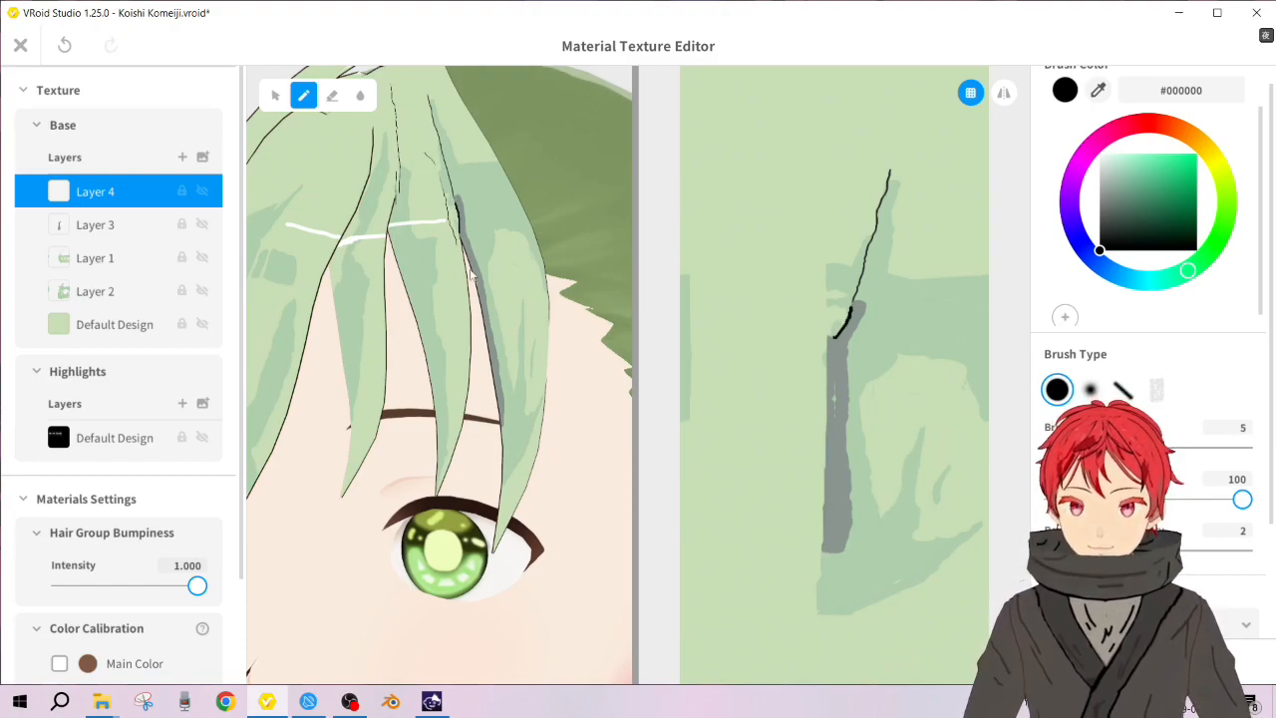
{"action": "key", "text": "ctrl+z"}
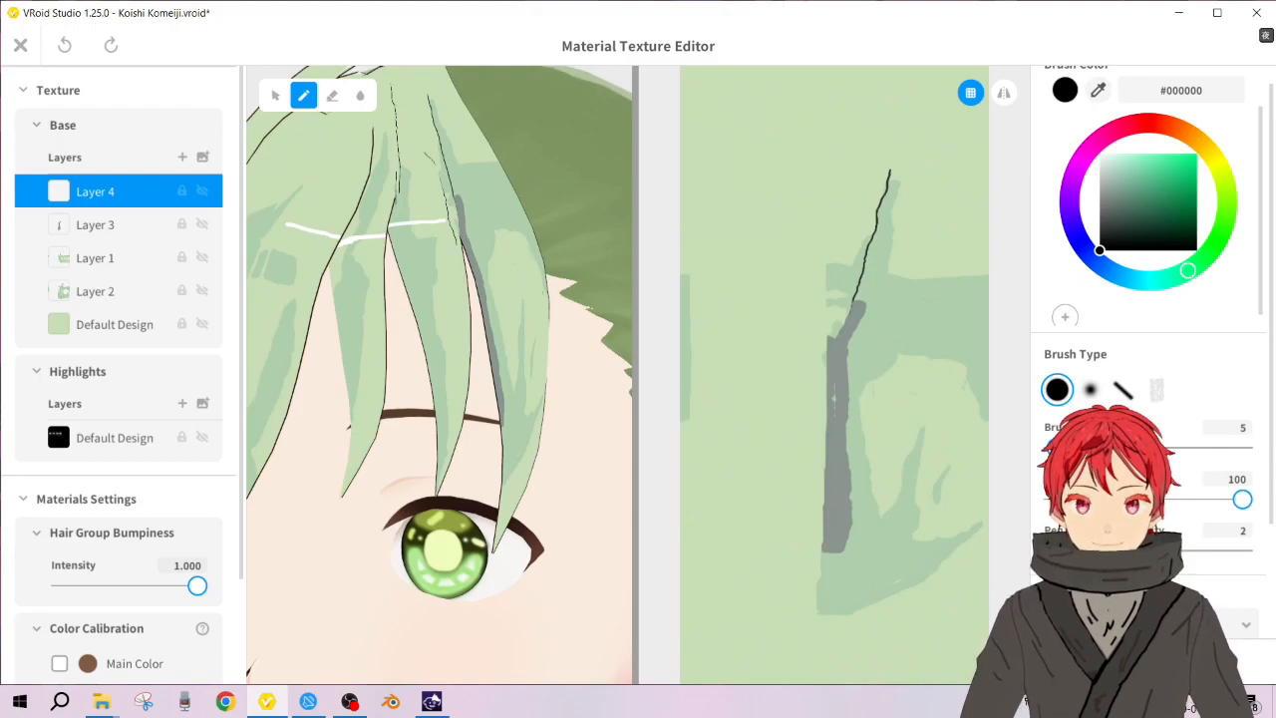
{"action": "left_click_drag", "start_coordinate": [454, 194], "coordinate": [461, 236]}
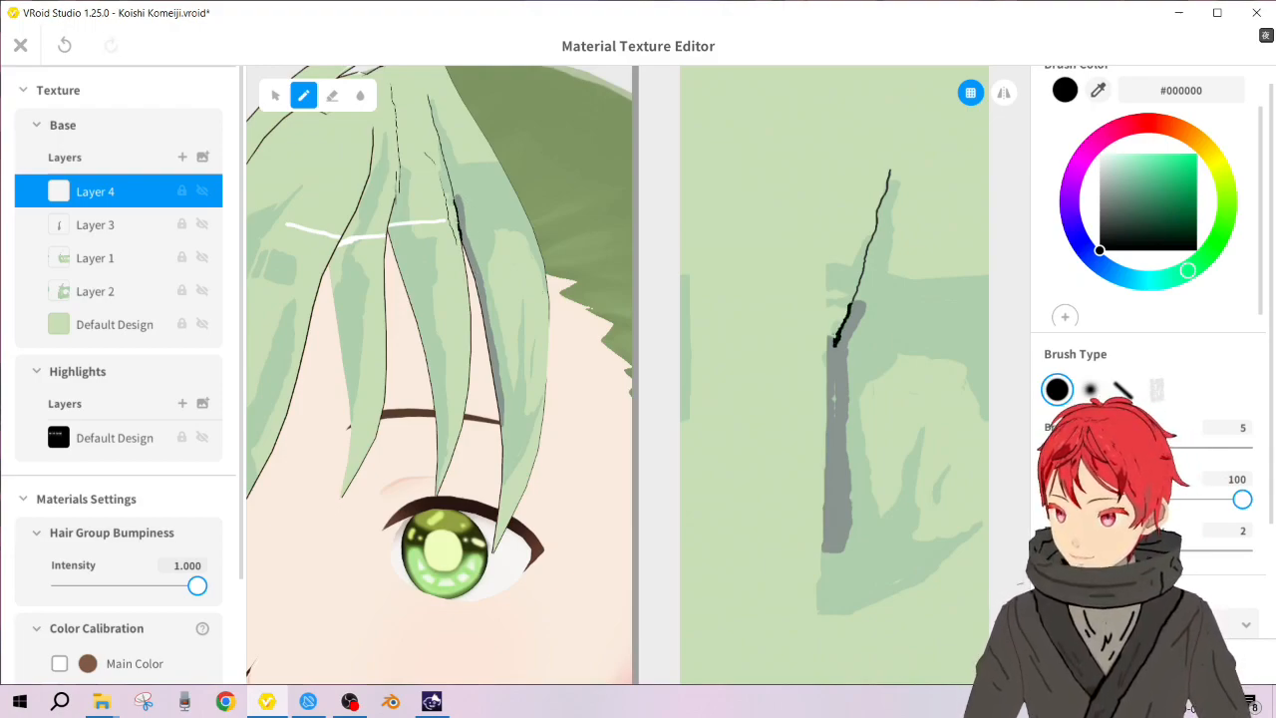
Step: Replace the thick black stroke at the lower end of Hair 7's inner line with a brush width 3 stroke, and leave the texture editor
{"action": "key", "text": "ctrl+z"}
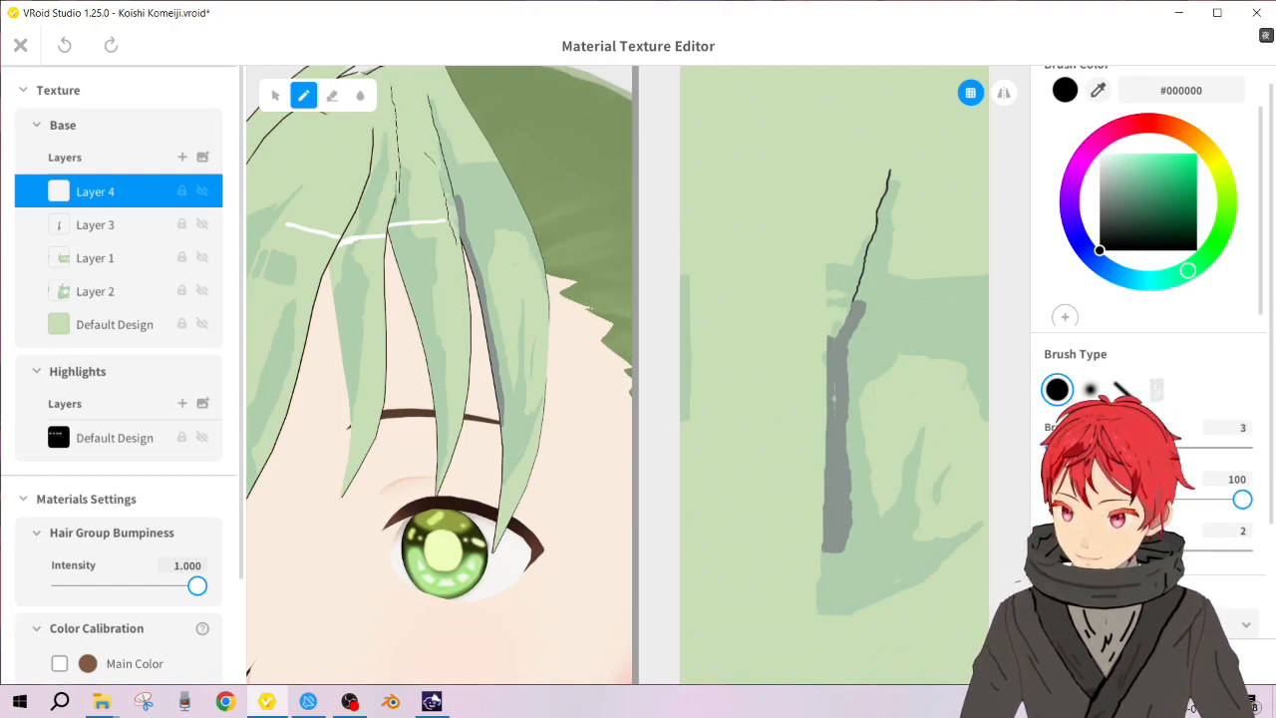
{"action": "key", "text": "ctrl+y"}
{"action": "left_click_drag", "start_coordinate": [458, 244], "coordinate": [463, 249]}
{"action": "right_click_drag", "start_coordinate": [470, 311], "coordinate": [489, 308]}
{"action": "scroll", "coordinate": [489, 308], "scroll_direction": "down", "scroll_amount": 2}
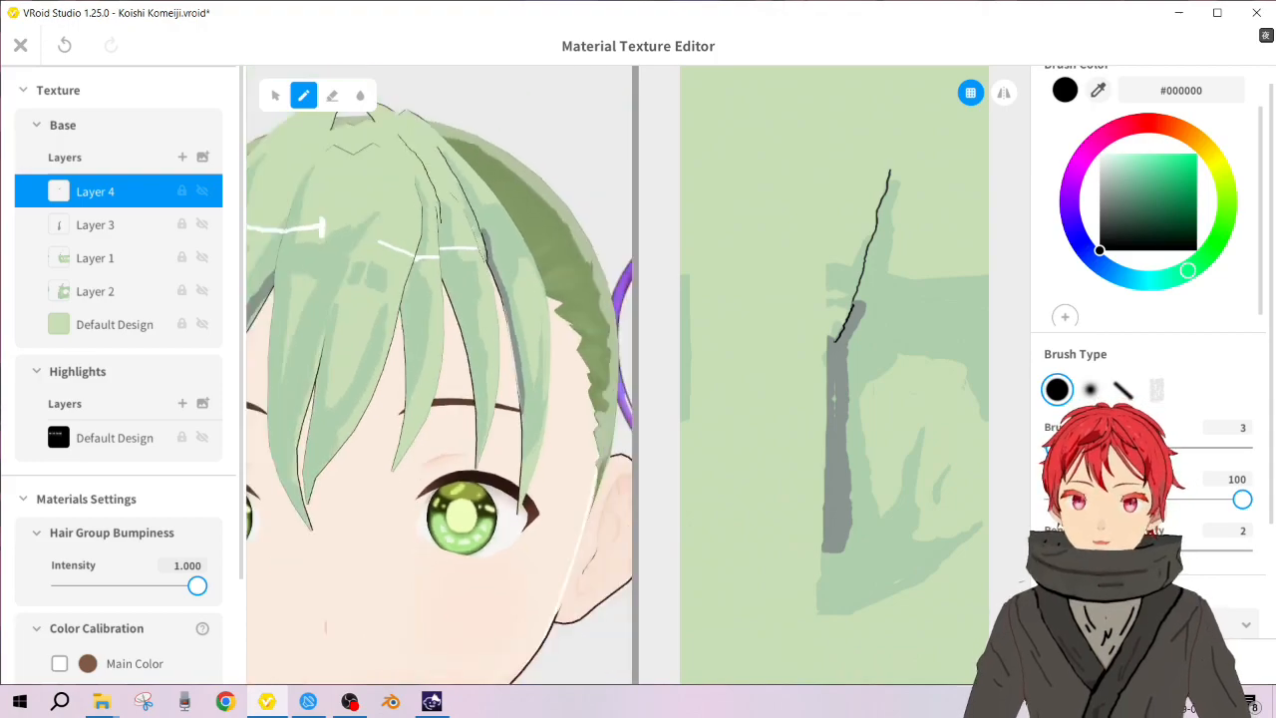
{"action": "scroll", "coordinate": [435, 426], "scroll_direction": "down", "scroll_amount": 3}
{"action": "left_click", "coordinate": [21, 45]}
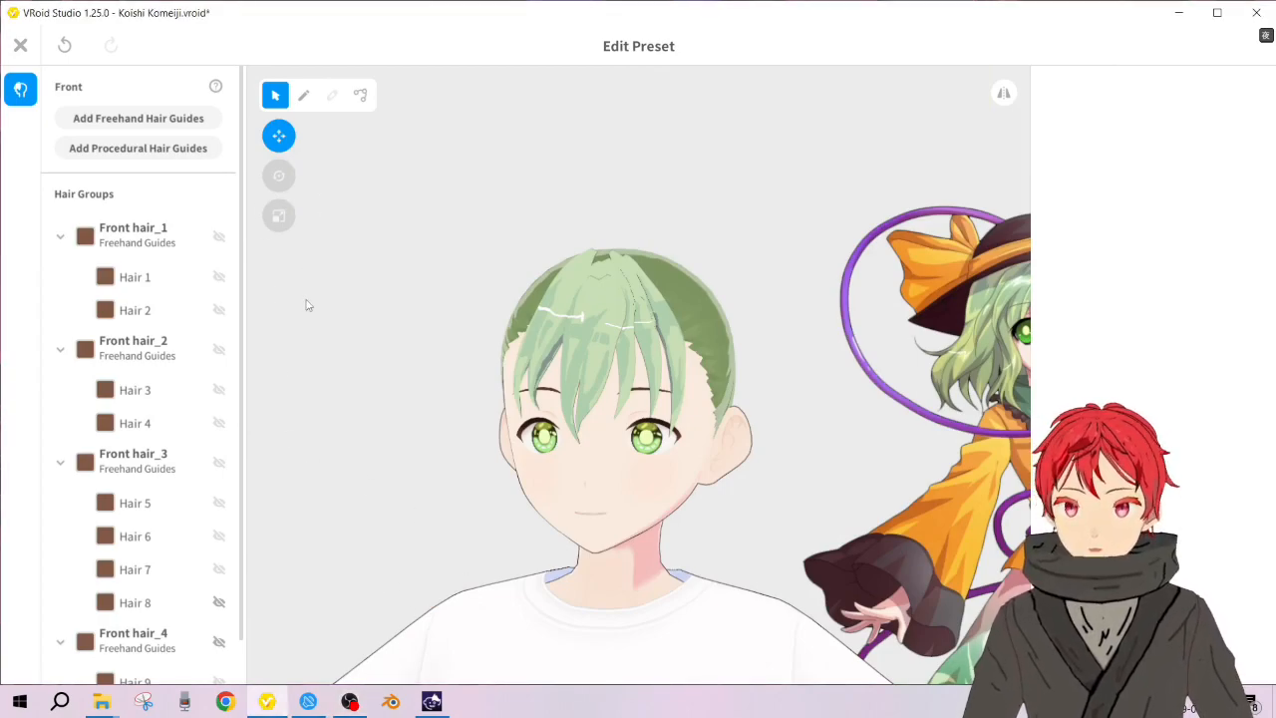
Step: Make Hair 8 visible and check the texture of its material 8, returning to the hair groups without painting
{"action": "scroll", "coordinate": [663, 346], "scroll_direction": "up", "scroll_amount": 2}
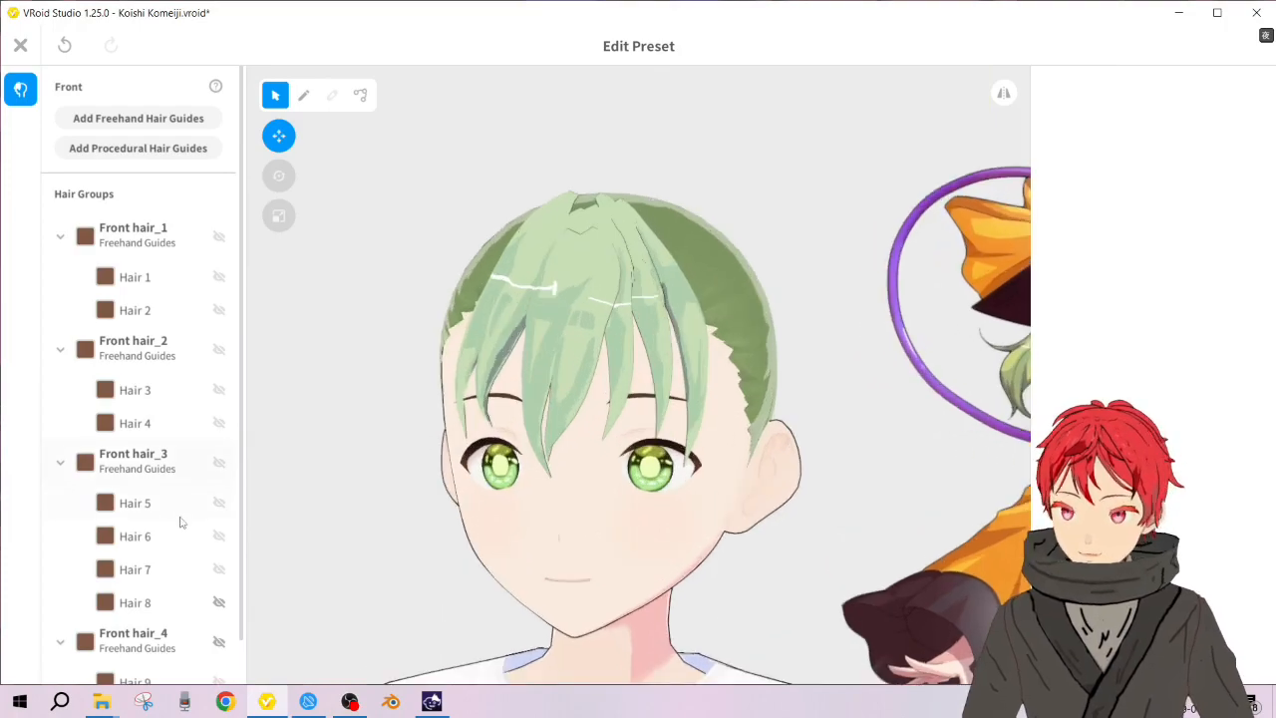
{"action": "left_click", "coordinate": [163, 606]}
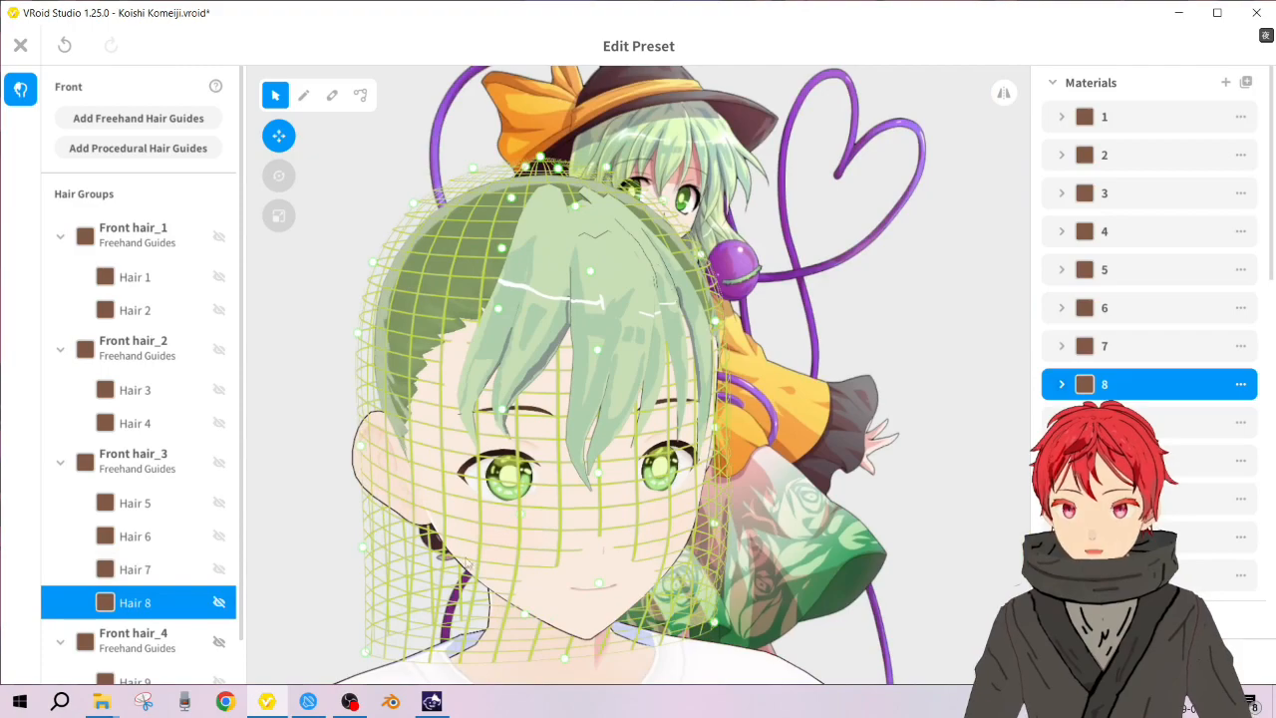
{"action": "scroll", "coordinate": [468, 396], "scroll_direction": "up", "scroll_amount": 3}
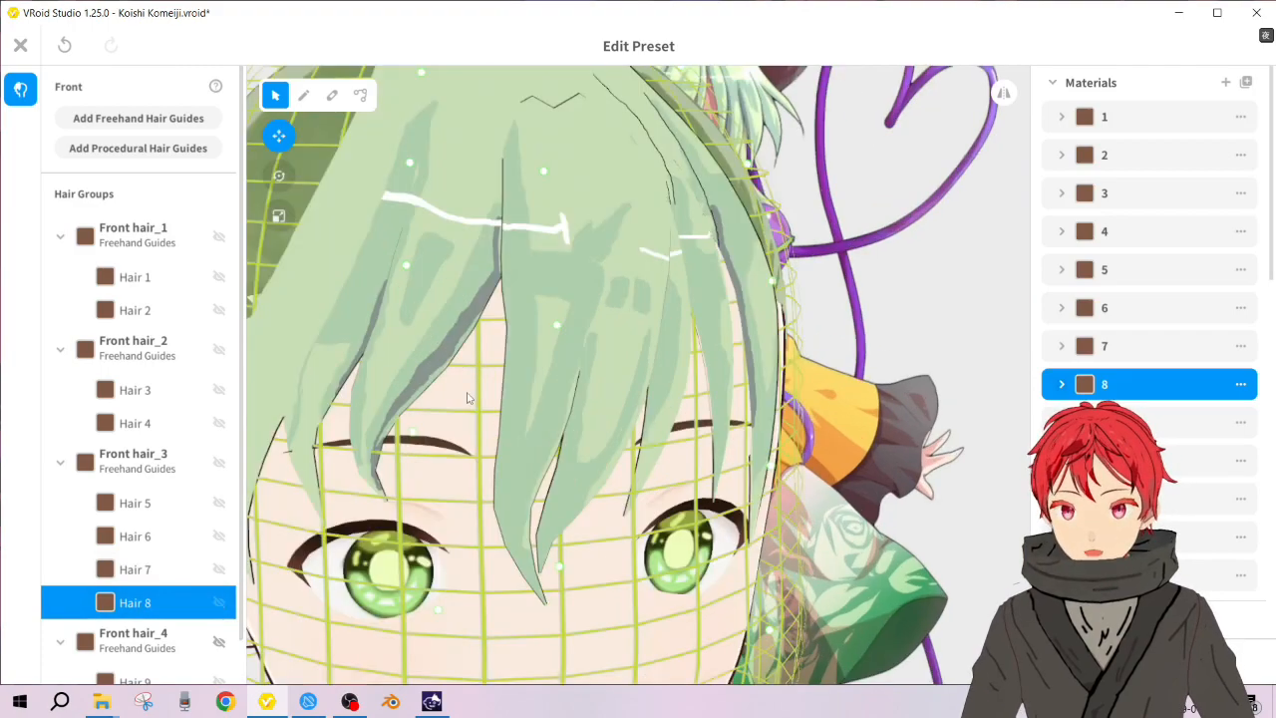
{"action": "scroll", "coordinate": [468, 397], "scroll_direction": "down", "scroll_amount": 3}
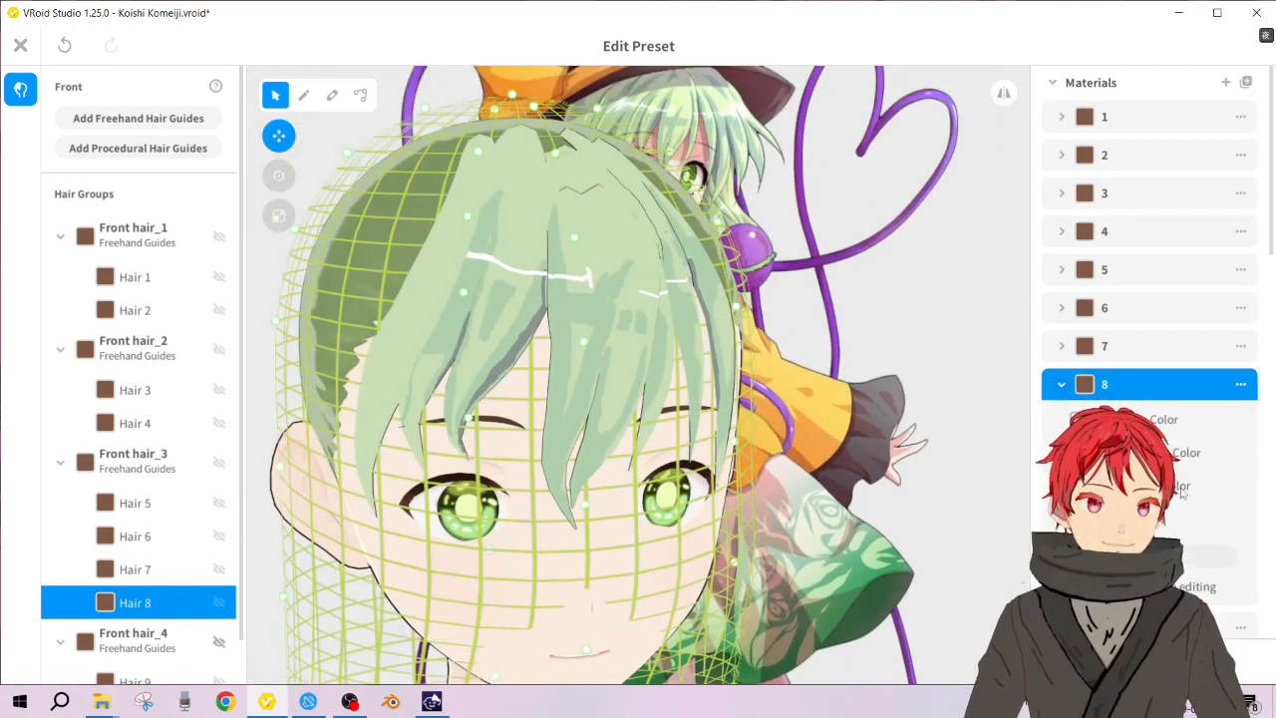
{"action": "left_click", "coordinate": [1062, 385]}
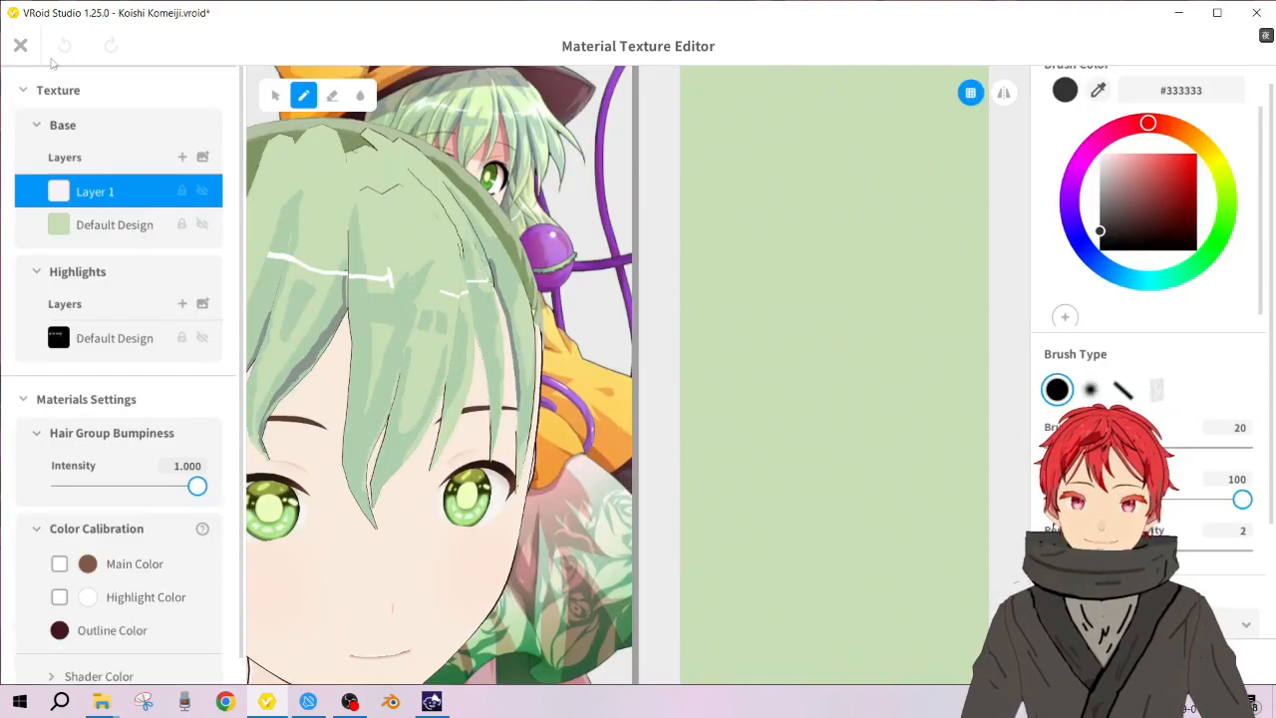
{"action": "left_click", "coordinate": [20, 47]}
{"action": "right_click_drag", "start_coordinate": [759, 375], "coordinate": [716, 376]}
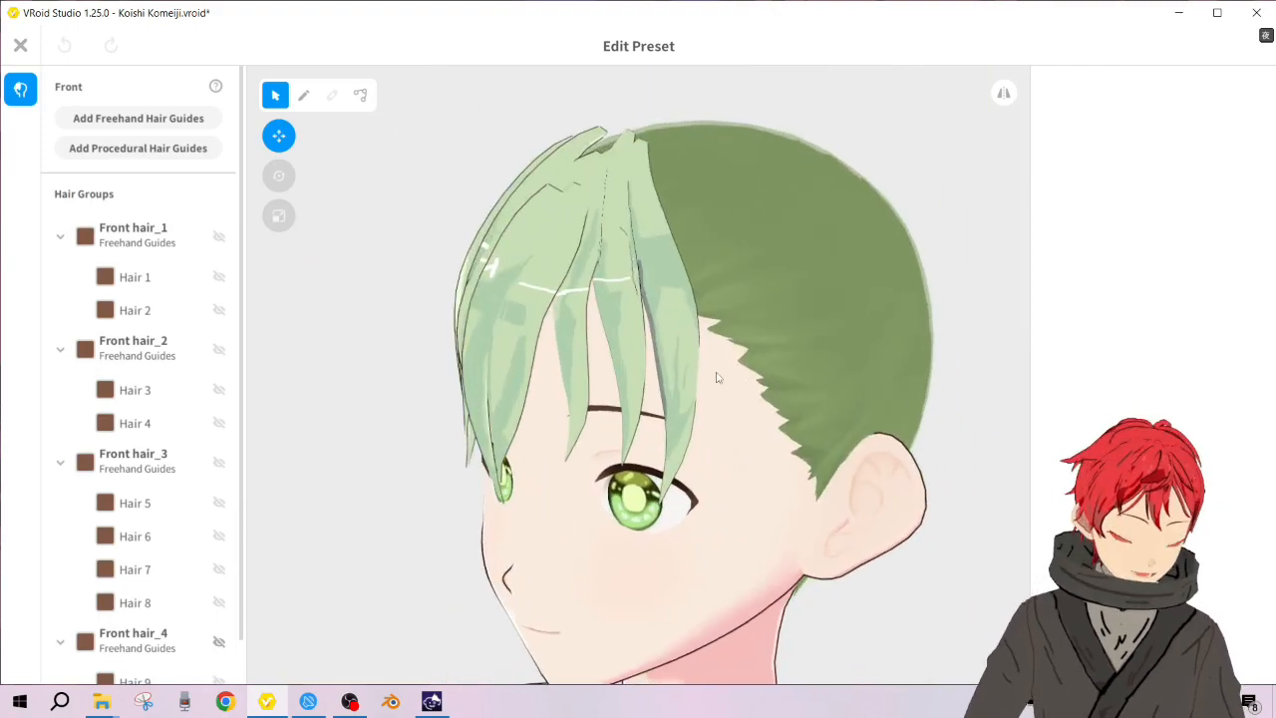
Step: Reopen the texture of Hair 7's material 7 for editing
{"action": "left_click", "coordinate": [131, 573]}
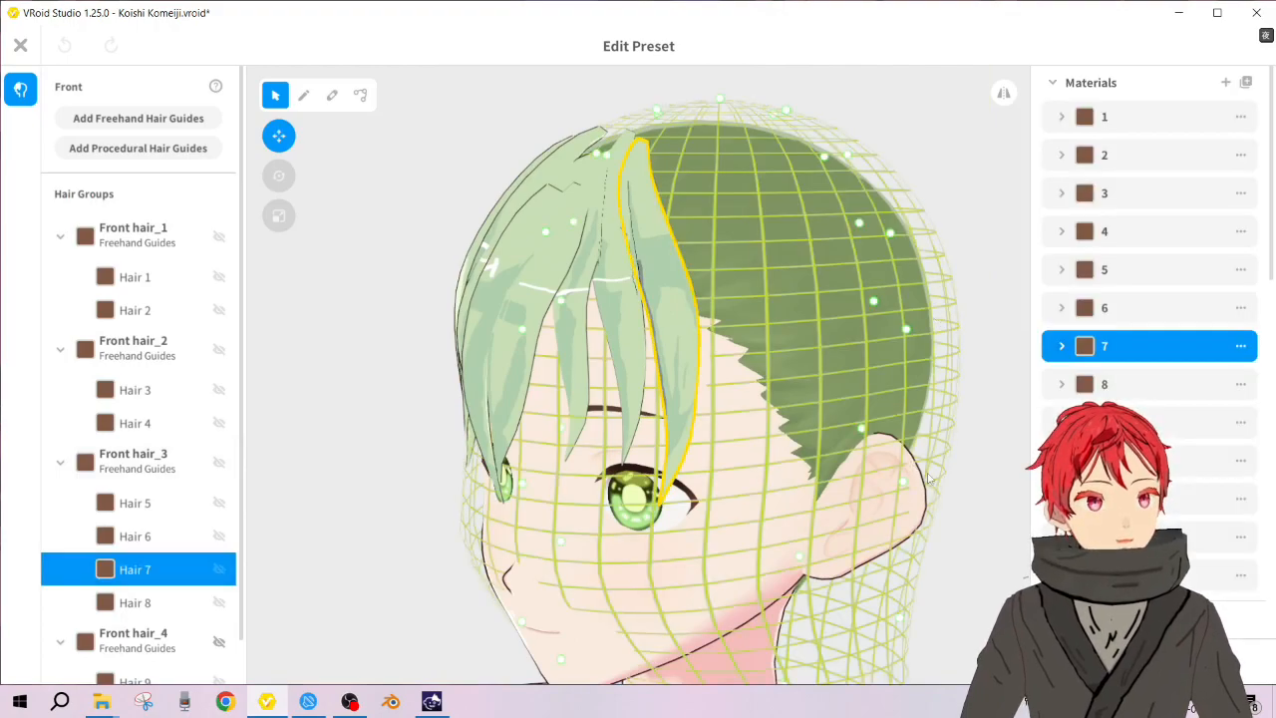
{"action": "left_click", "coordinate": [1060, 346]}
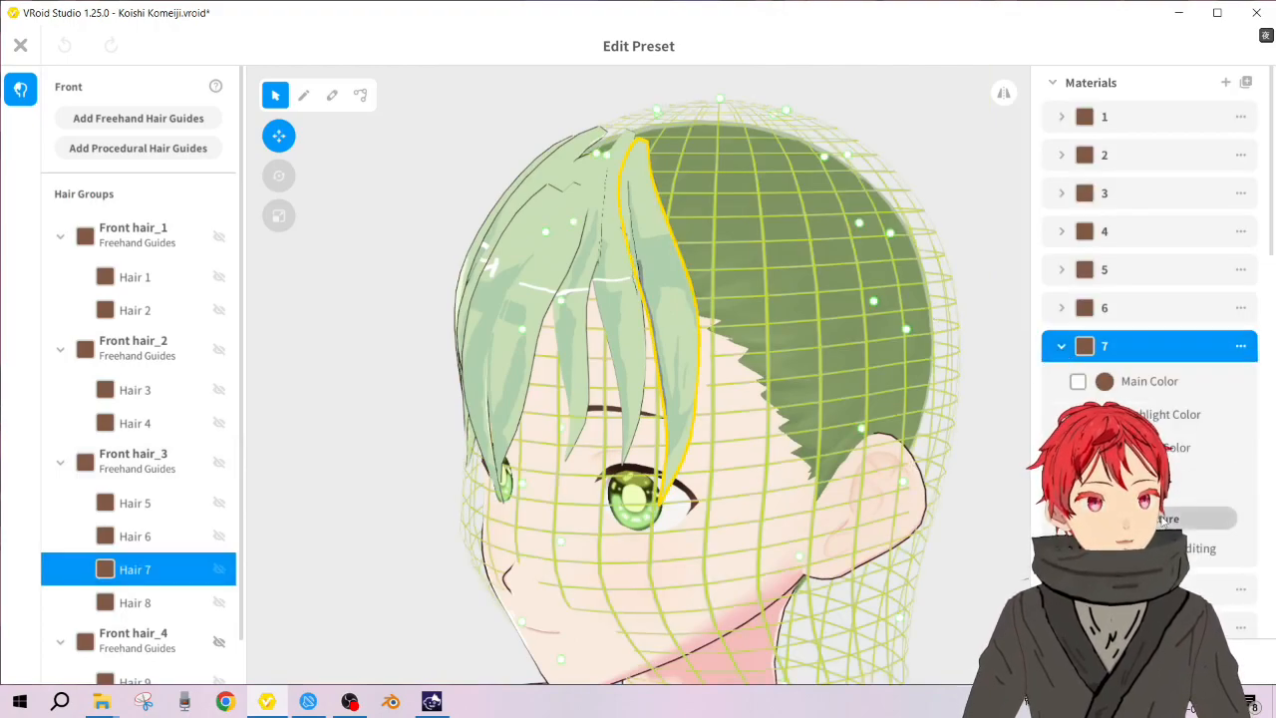
{"action": "left_click", "coordinate": [1166, 518]}
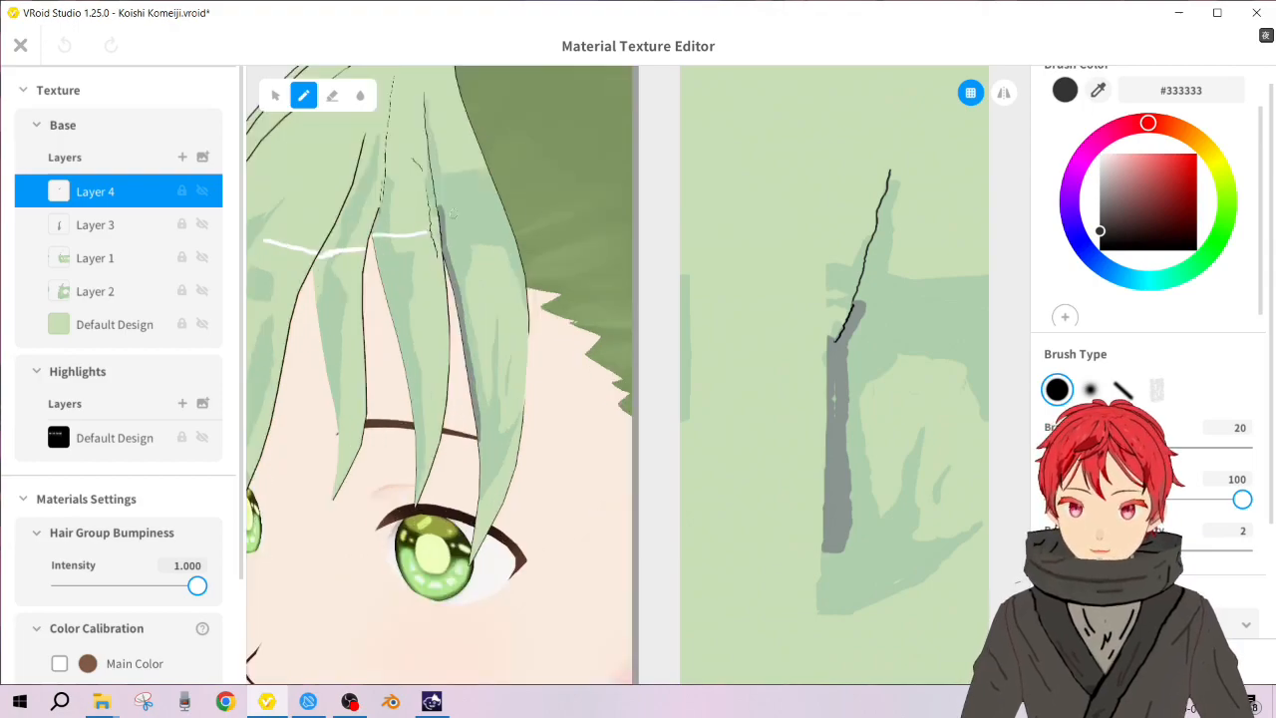
Step: Try a short white #FFFFFF highlight stroke across Hair 7 on Layer 4, level with the neighbouring strands' highlight
{"action": "left_click_drag", "start_coordinate": [1122, 207], "coordinate": [1054, 88]}
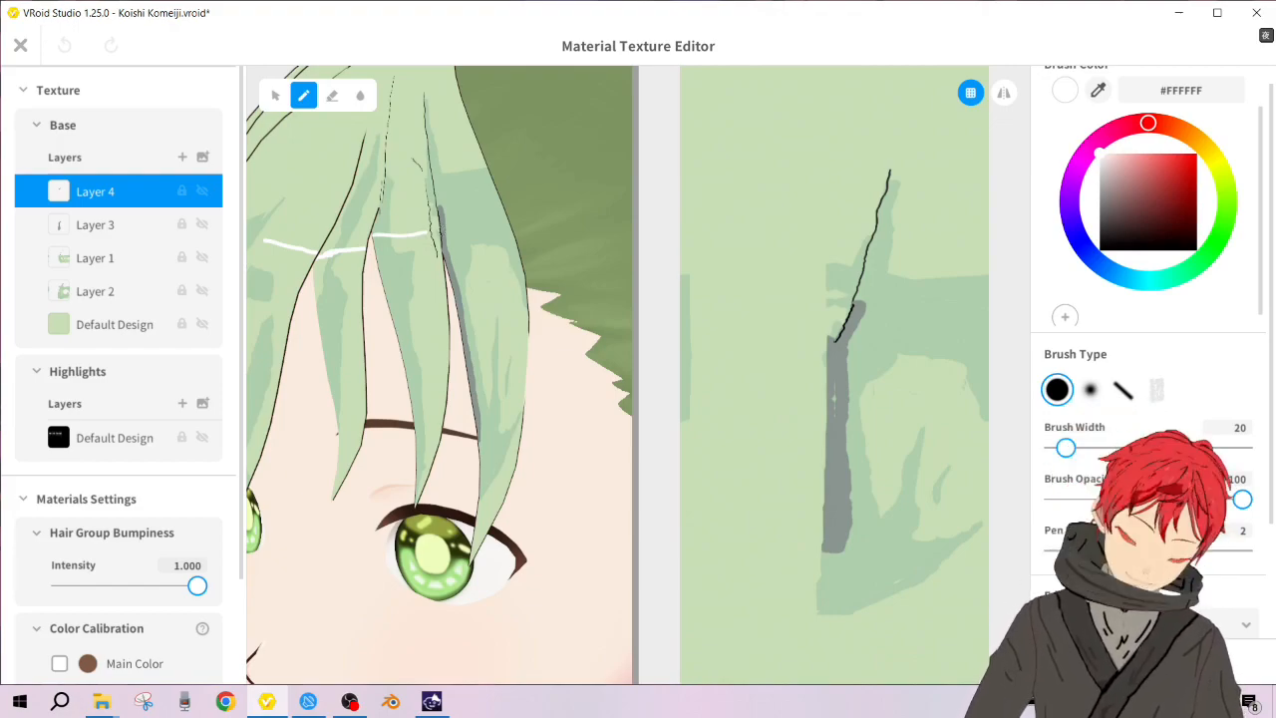
{"action": "left_click_drag", "start_coordinate": [845, 326], "coordinate": [911, 335]}
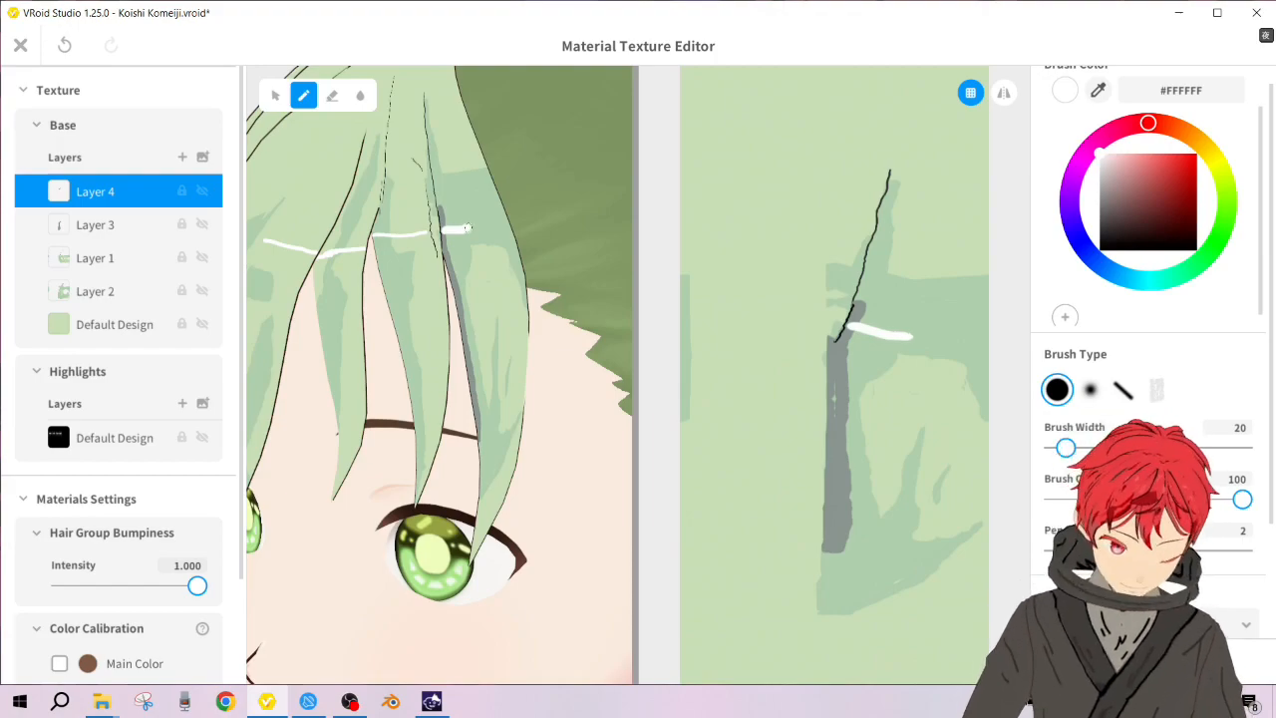
{"action": "key", "text": "ctrl+z"}
{"action": "scroll", "coordinate": [468, 227], "scroll_direction": "down", "scroll_amount": 5}
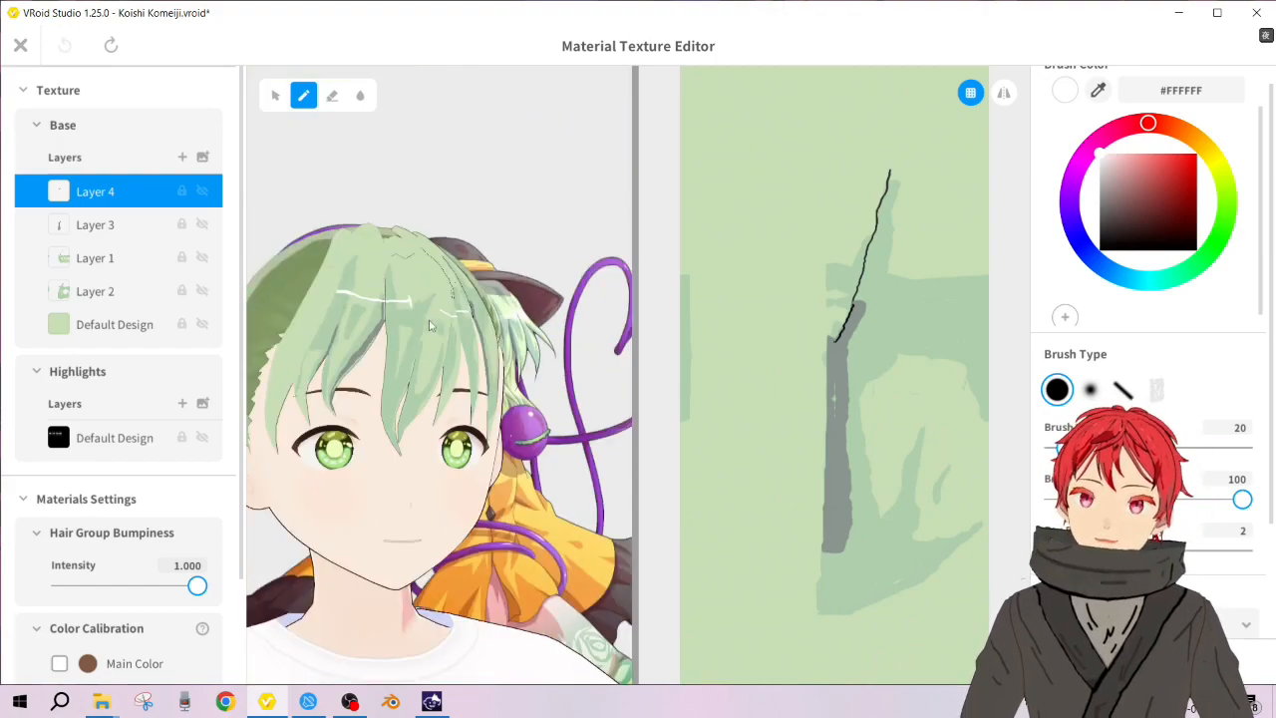
{"action": "right_click_drag", "start_coordinate": [430, 320], "coordinate": [414, 325]}
{"action": "right_click_drag", "start_coordinate": [494, 292], "coordinate": [483, 298]}
{"action": "scroll", "coordinate": [468, 289], "scroll_direction": "up", "scroll_amount": 5}
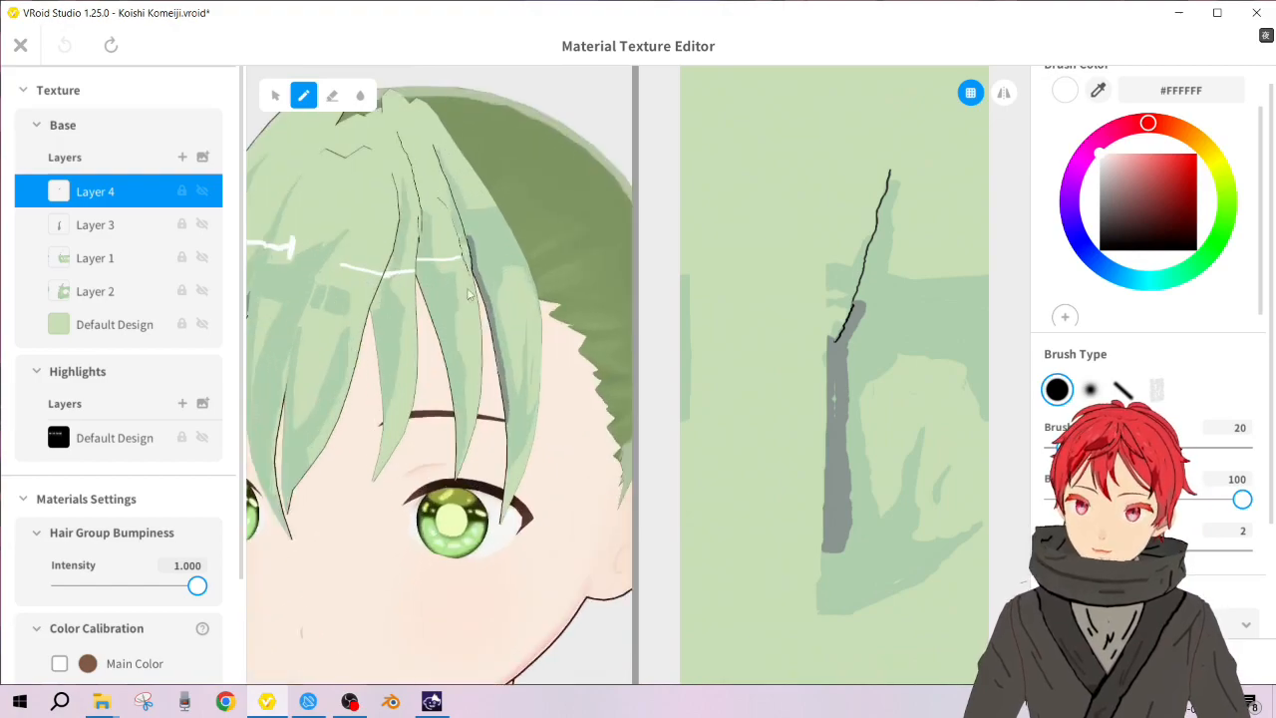
{"action": "scroll", "coordinate": [468, 292], "scroll_direction": "up", "scroll_amount": 2}
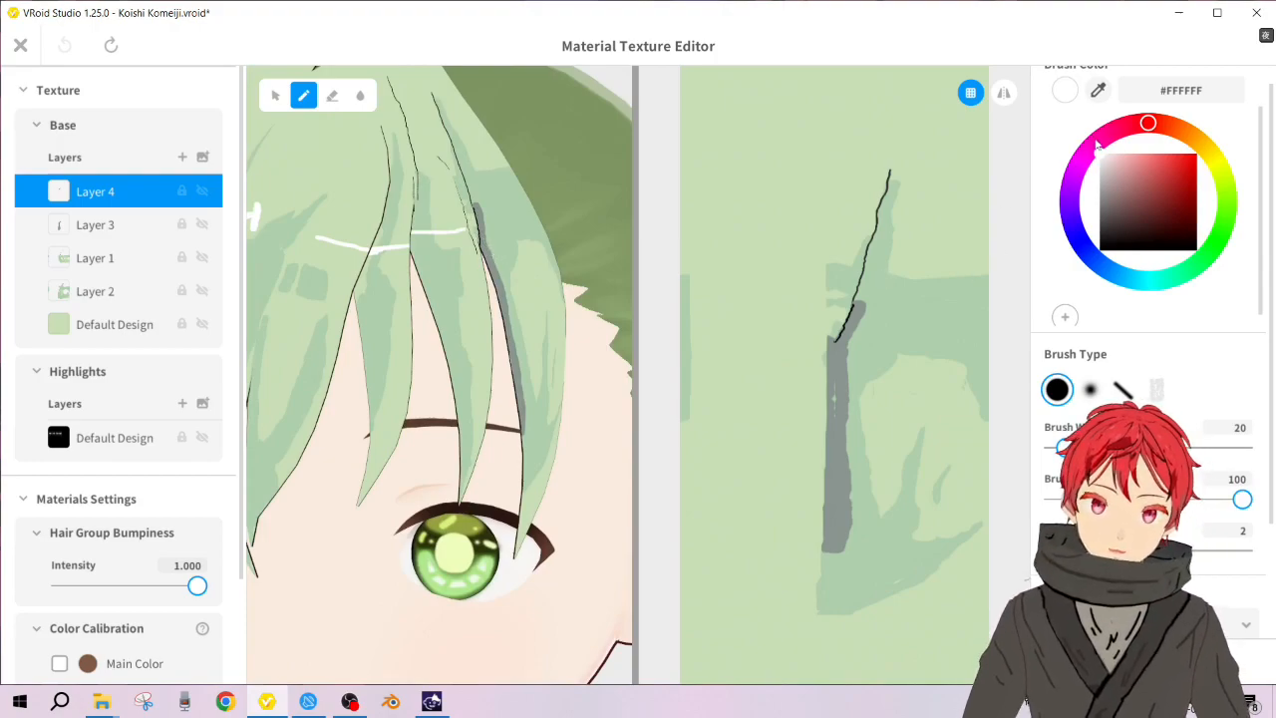
Step: Sample the light green #C9DEB6 and paint over the upper part of Hair 7's shadow on Layer 4 to lower its top edge
{"action": "left_click", "coordinate": [1099, 90]}
{"action": "left_click", "coordinate": [853, 270]}
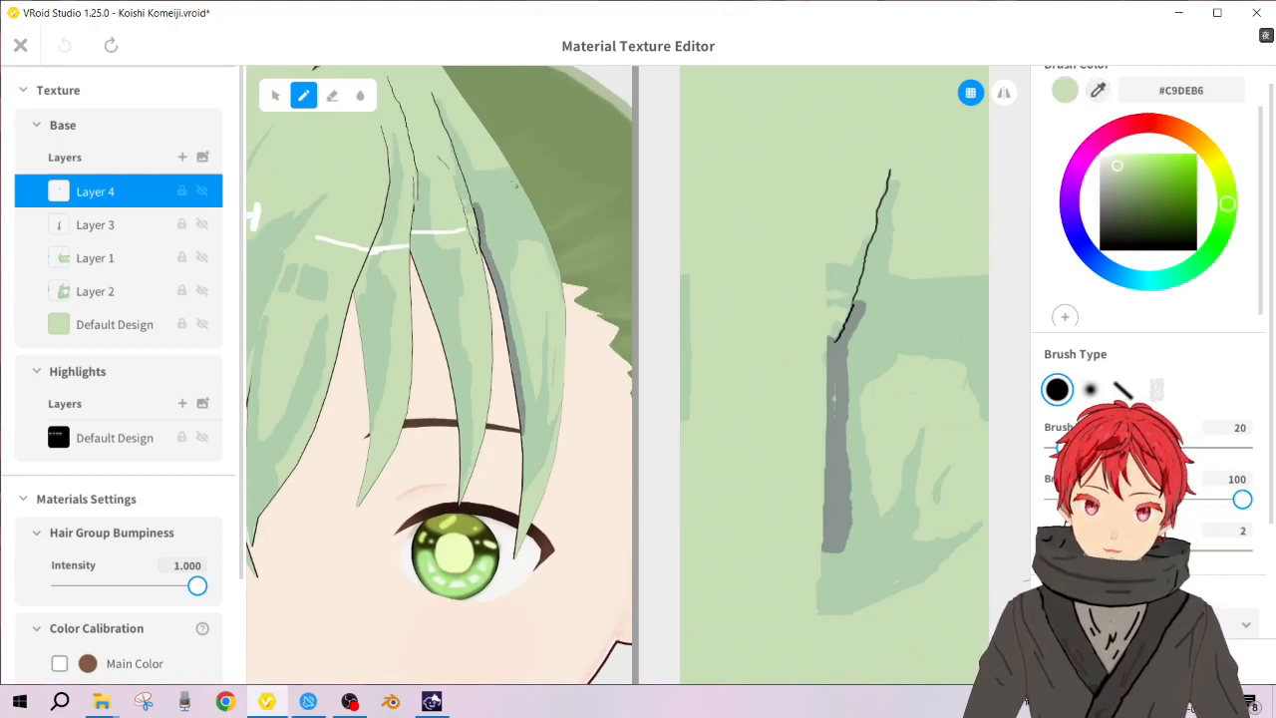
{"action": "mouse_move", "coordinate": [483, 166]}
{"action": "left_mouse_down"}
{"action": "mouse_move", "coordinate": [500, 215]}
{"action": "mouse_move", "coordinate": [509, 172]}
{"action": "mouse_move", "coordinate": [503, 199]}
{"action": "mouse_move", "coordinate": [488, 165]}
{"action": "left_mouse_up"}
{"action": "mouse_move", "coordinate": [500, 208]}
{"action": "left_mouse_down"}
{"action": "mouse_move", "coordinate": [510, 167]}
{"action": "mouse_move", "coordinate": [520, 209]}
{"action": "mouse_move", "coordinate": [542, 202]}
{"action": "left_mouse_up"}
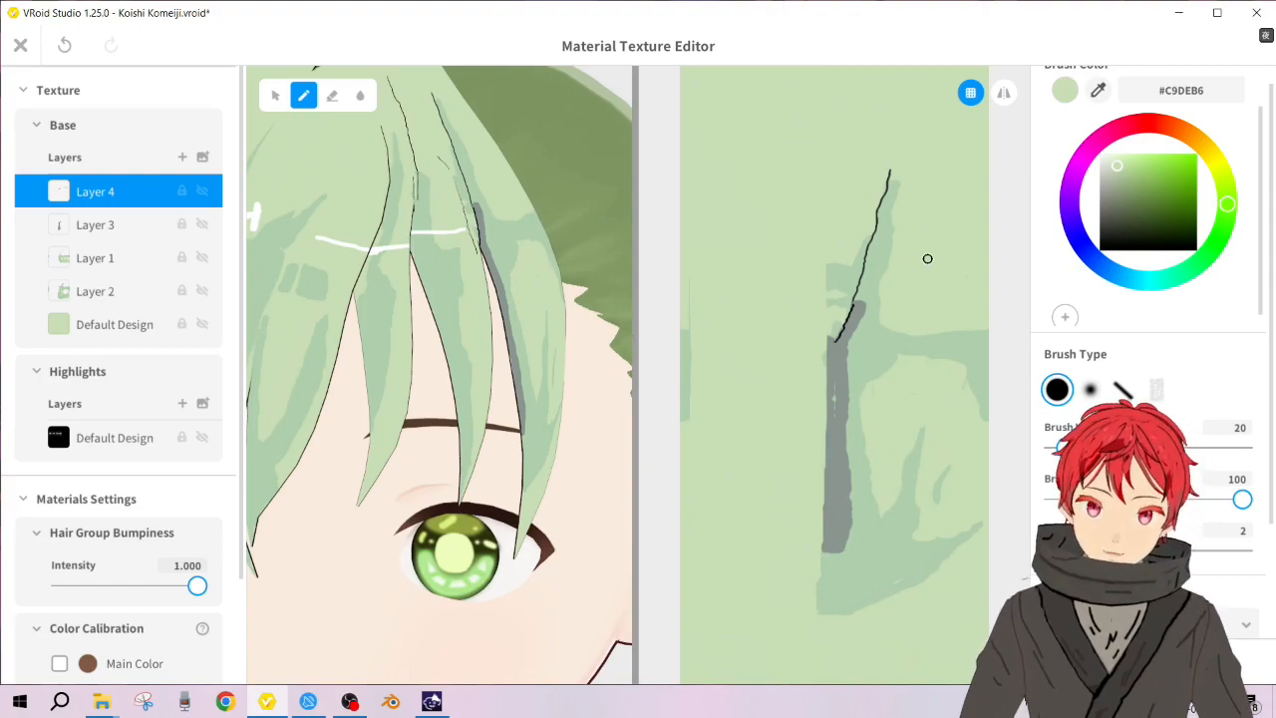
Step: Sample the shadow green #AFCEAD and paint over the upper edge of Hair 7's light patch on Layer 4, extending the shadow down
{"action": "left_click", "coordinate": [1097, 90]}
{"action": "left_click", "coordinate": [859, 357]}
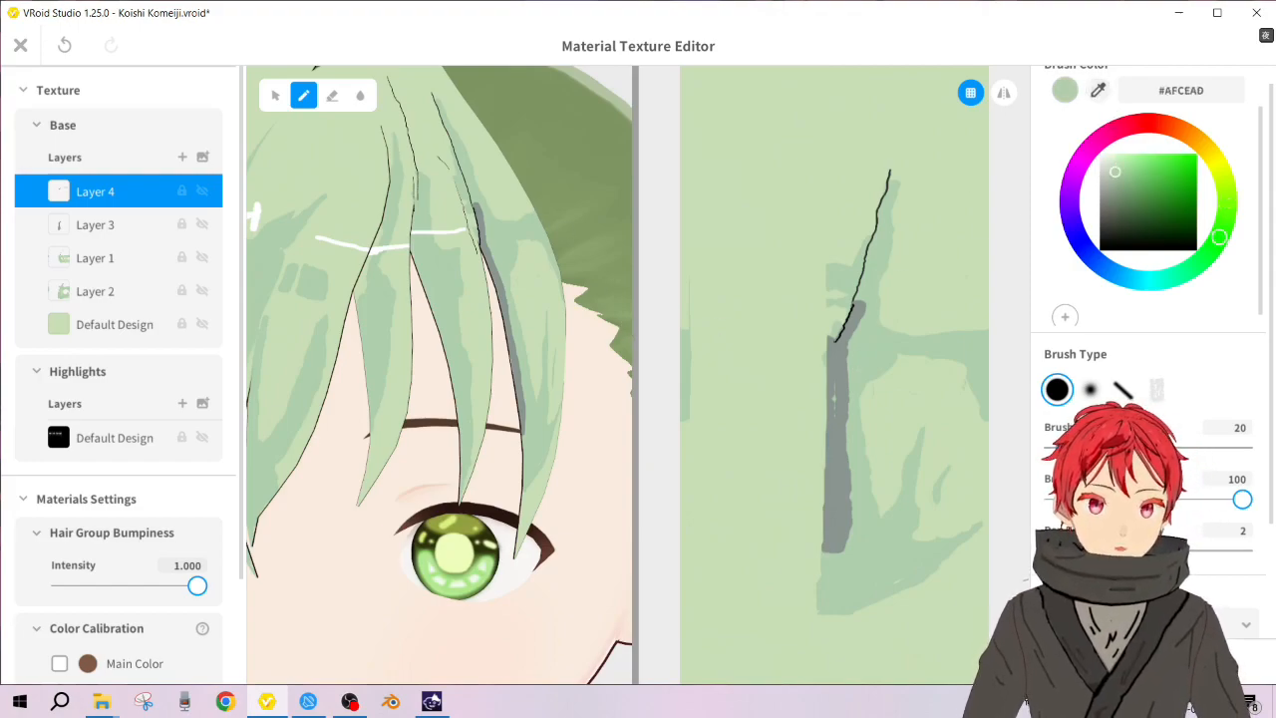
{"action": "mouse_move", "coordinate": [515, 242]}
{"action": "left_mouse_down"}
{"action": "mouse_move", "coordinate": [567, 303]}
{"action": "mouse_move", "coordinate": [536, 266]}
{"action": "mouse_move", "coordinate": [546, 263]}
{"action": "left_mouse_up"}
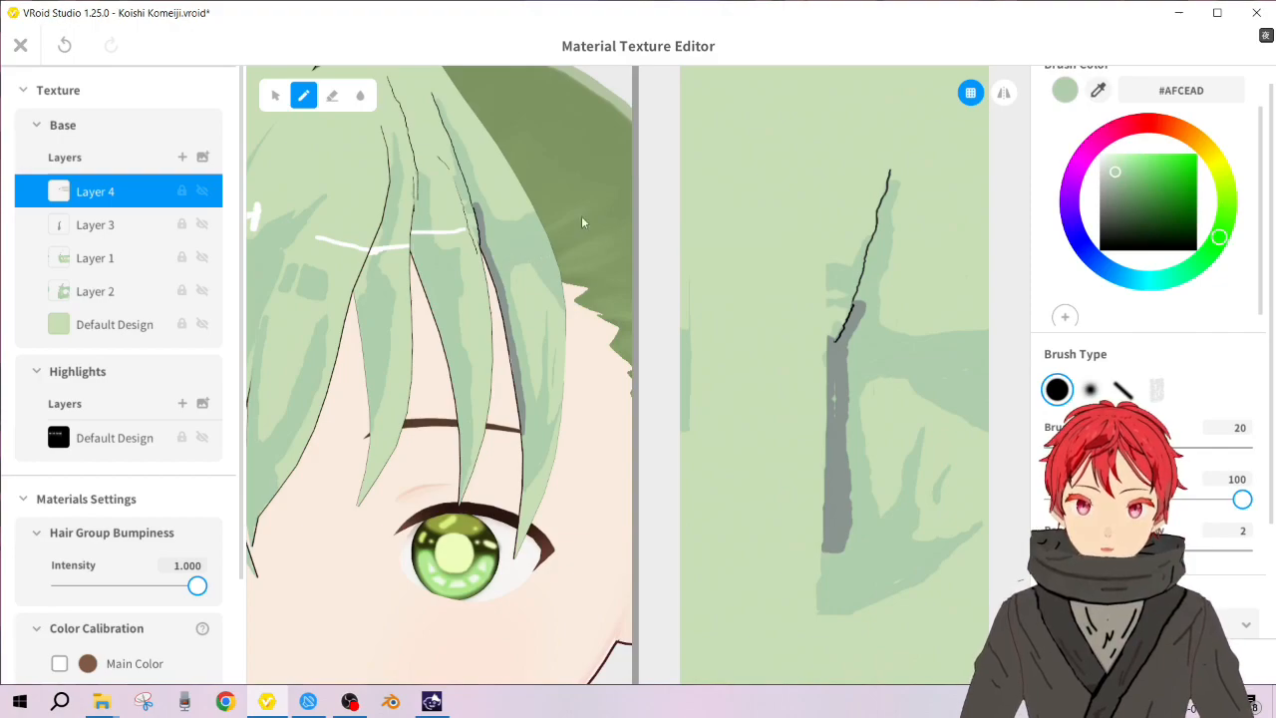
Step: On Layer 3, cover the upper end of Hair 7's dark grey shadow with #AFCEAD, keeping the black inner line on Layer 4
{"action": "mouse_move", "coordinate": [476, 206]}
{"action": "left_mouse_down"}
{"action": "mouse_move", "coordinate": [482, 233]}
{"action": "mouse_move", "coordinate": [475, 199]}
{"action": "left_mouse_up"}
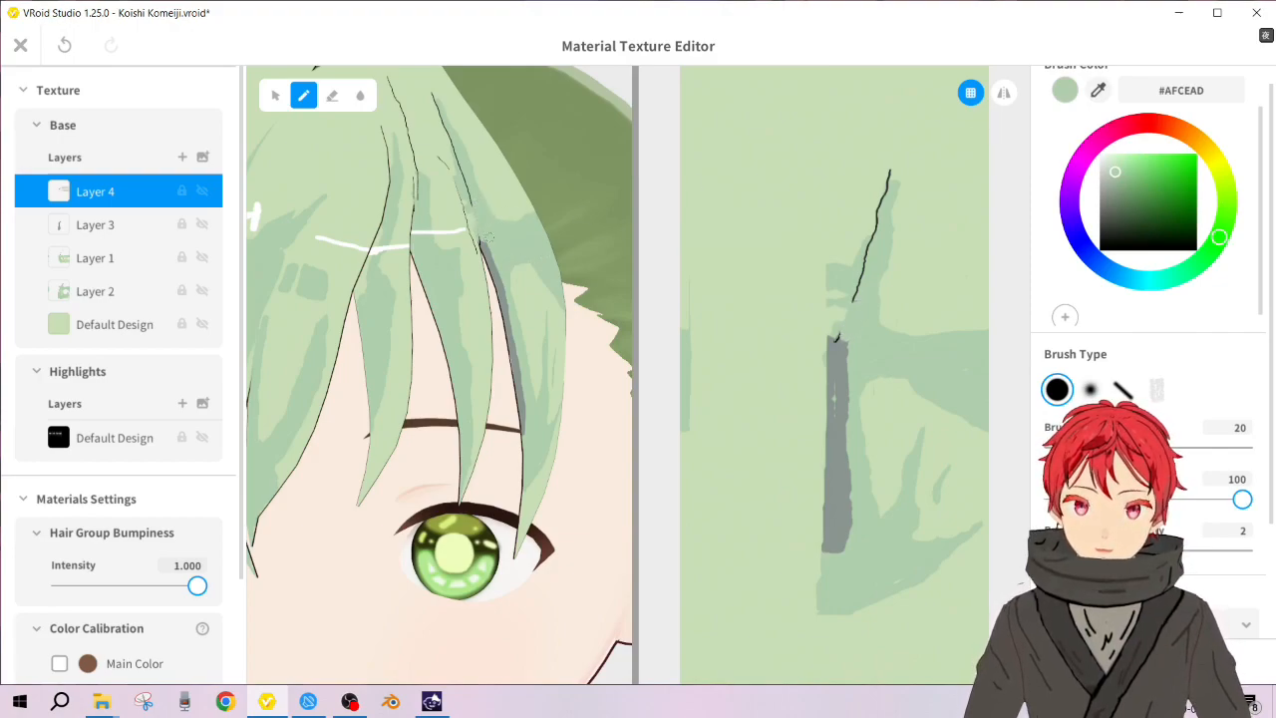
{"action": "key", "text": "ctrl+z"}
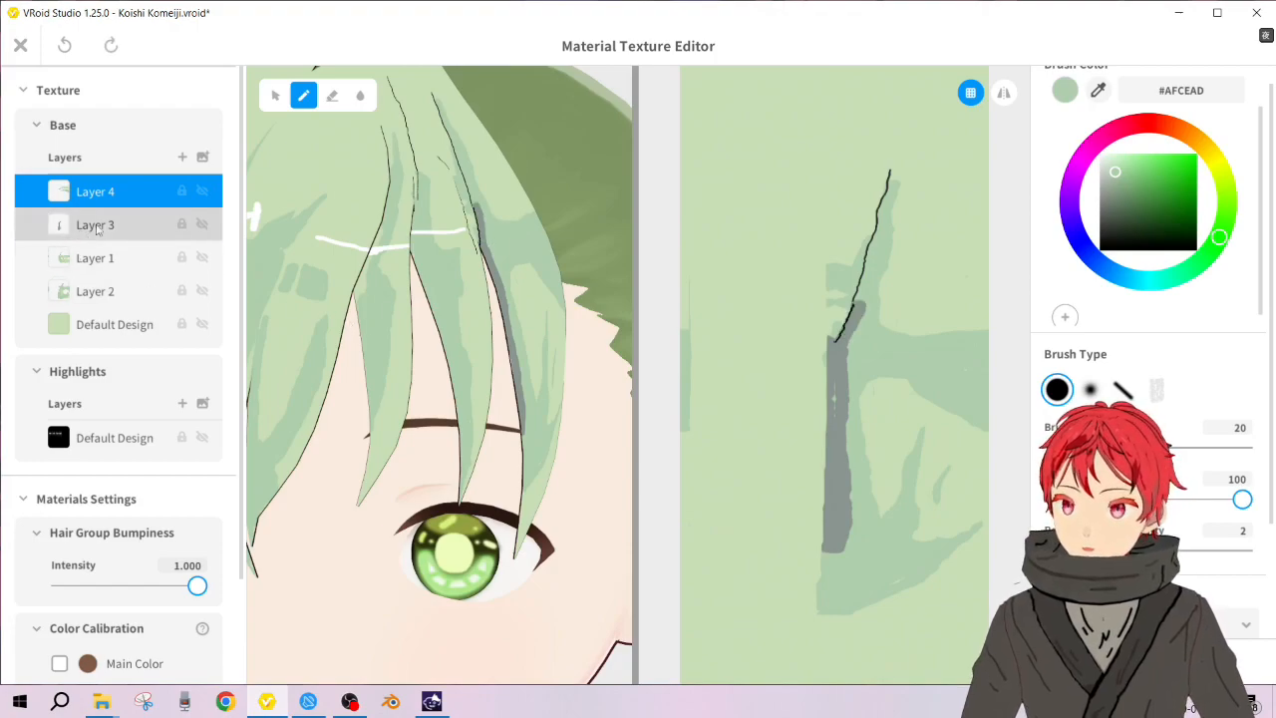
{"action": "left_click", "coordinate": [97, 226]}
{"action": "mouse_move", "coordinate": [479, 207]}
{"action": "left_mouse_down"}
{"action": "mouse_move", "coordinate": [483, 234]}
{"action": "mouse_move", "coordinate": [477, 207]}
{"action": "left_mouse_up"}
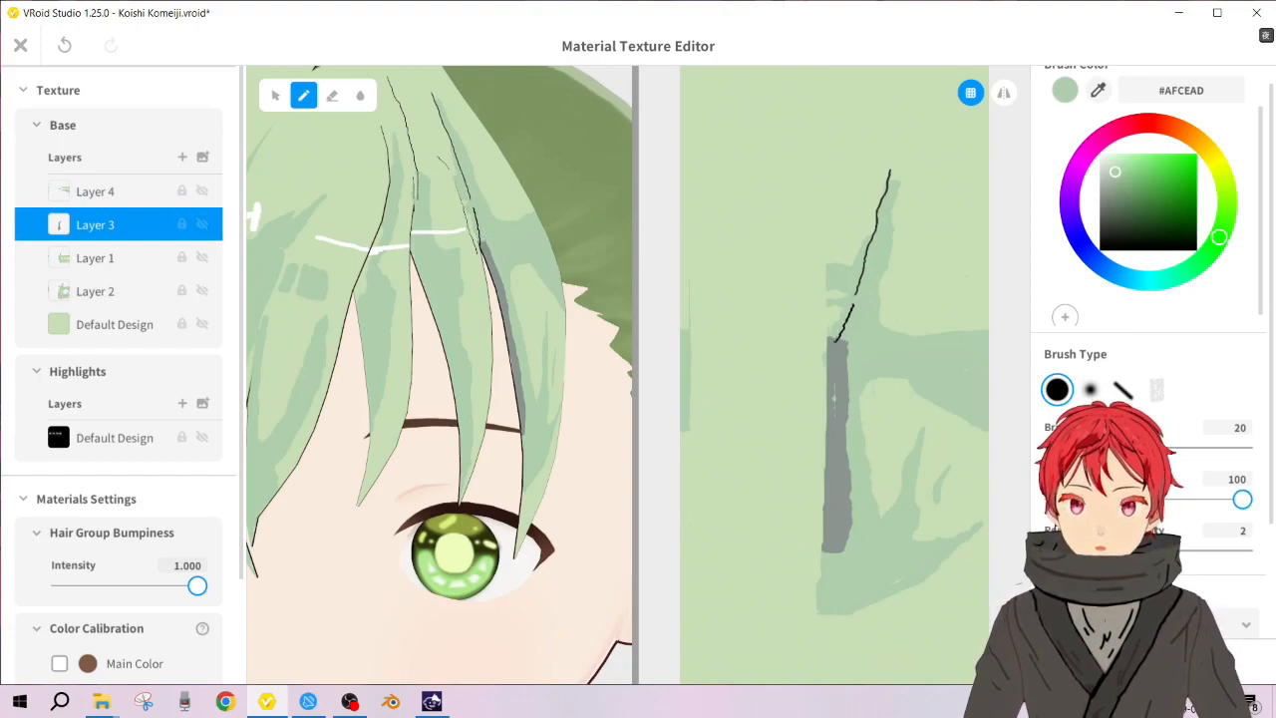
{"action": "mouse_move", "coordinate": [485, 241]}
{"action": "left_mouse_down"}
{"action": "mouse_move", "coordinate": [495, 250]}
{"action": "mouse_move", "coordinate": [480, 243]}
{"action": "left_mouse_up"}
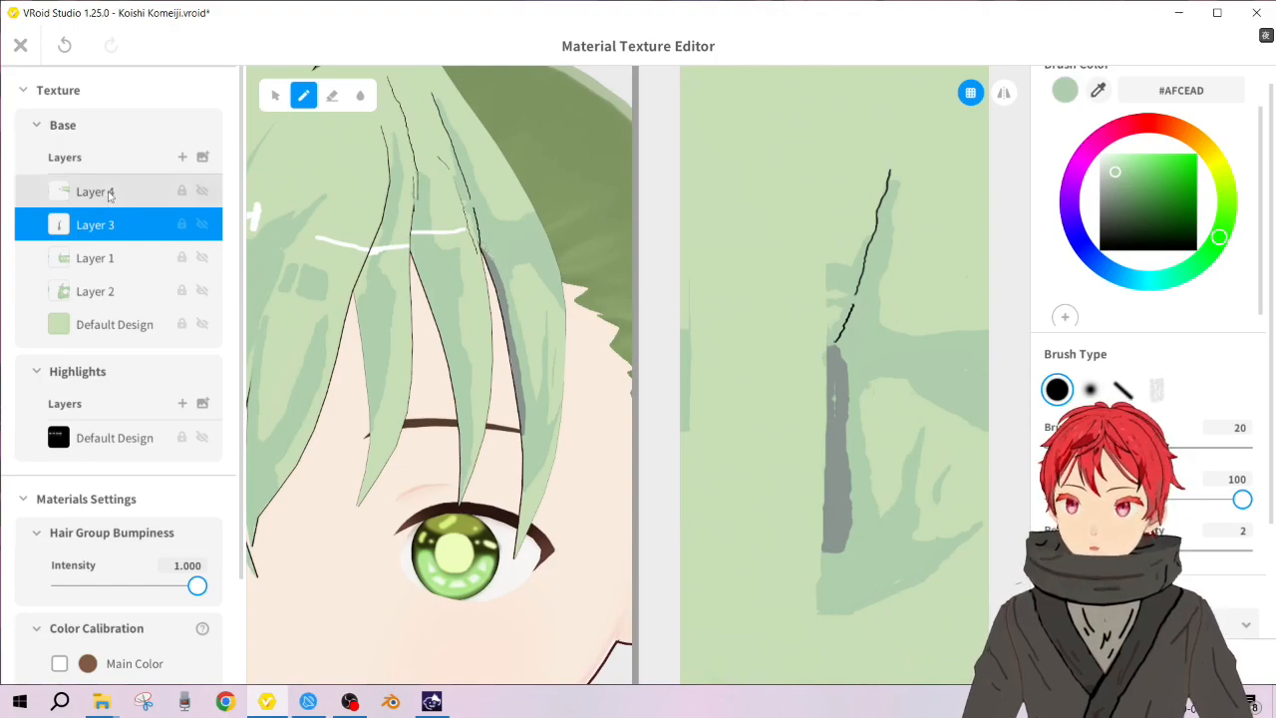
Step: On Layer 4, paint a white #FFFFFF highlight from Hair 7's inner line partway across the strand, continuing the neighbouring highlight
{"action": "left_click", "coordinate": [100, 194]}
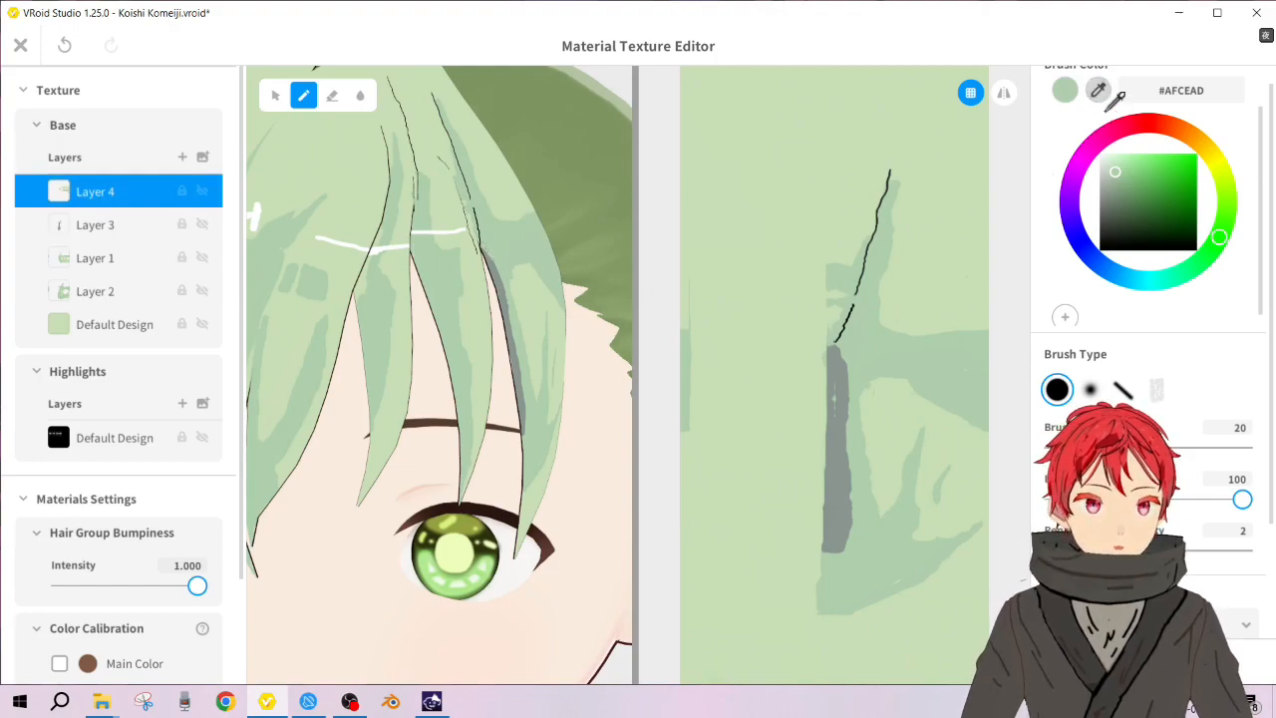
{"action": "left_click_drag", "start_coordinate": [1116, 171], "coordinate": [1099, 153]}
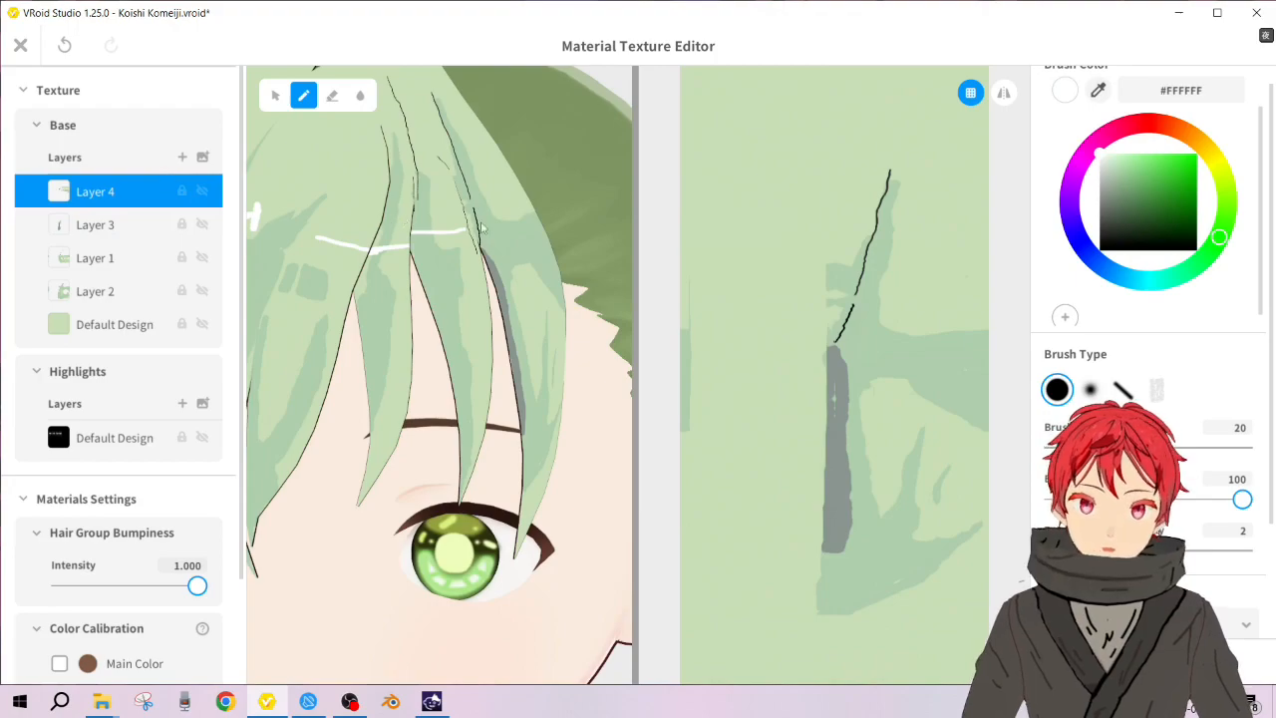
{"action": "left_click_drag", "start_coordinate": [474, 222], "coordinate": [517, 213]}
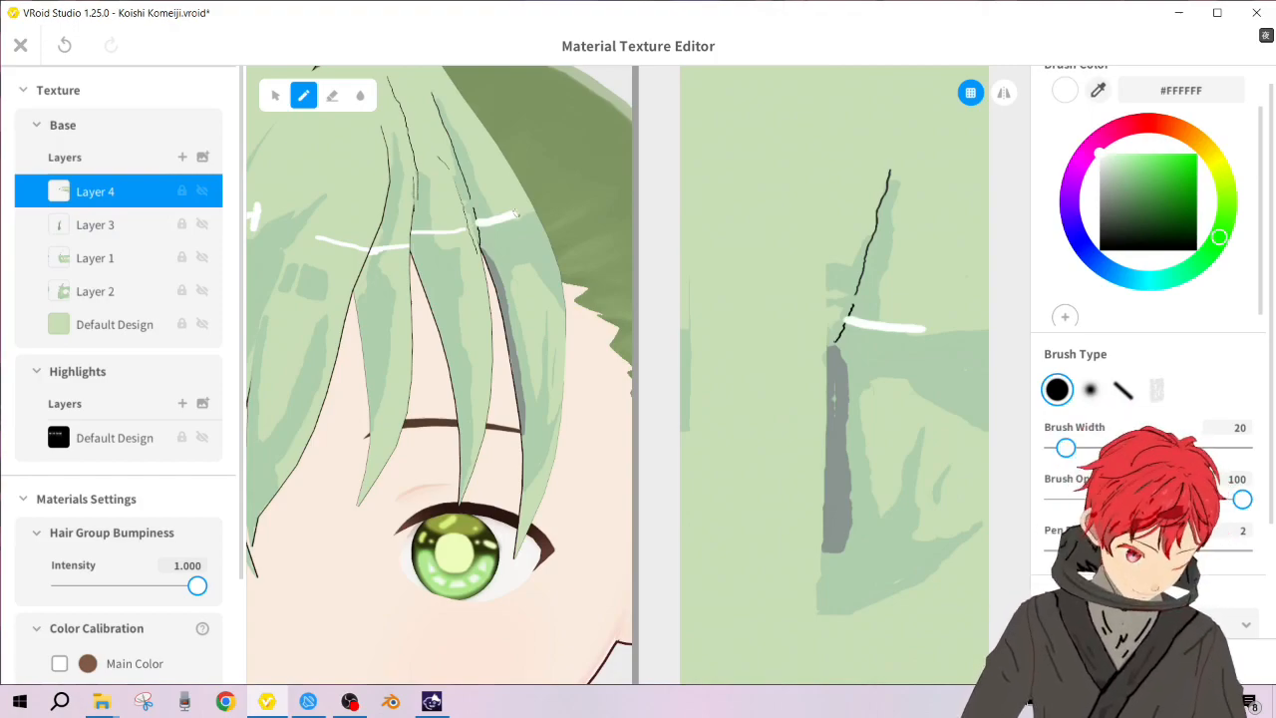
{"action": "left_click_drag", "start_coordinate": [515, 213], "coordinate": [522, 211]}
{"action": "mouse_move", "coordinate": [590, 419]}
{"action": "right_mouse_down"}
{"action": "mouse_move", "coordinate": [520, 415]}
{"action": "mouse_move", "coordinate": [572, 430]}
{"action": "mouse_move", "coordinate": [420, 449]}
{"action": "mouse_move", "coordinate": [658, 442]}
{"action": "right_mouse_up"}
{"action": "scroll", "coordinate": [493, 389], "scroll_direction": "up", "scroll_amount": 6}
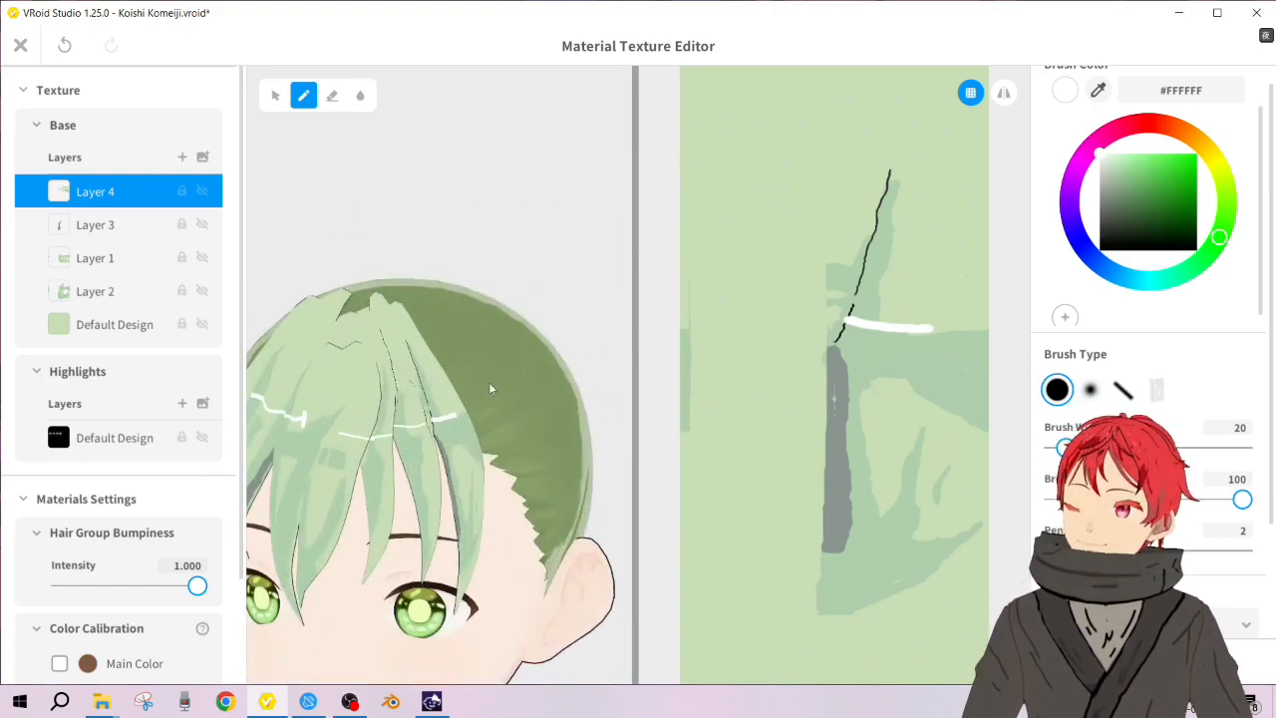
Step: Extend Hair 7's white highlight to the strand's outer edge and inward past the black inner line on Layer 4
{"action": "left_click_drag", "start_coordinate": [363, 319], "coordinate": [373, 341]}
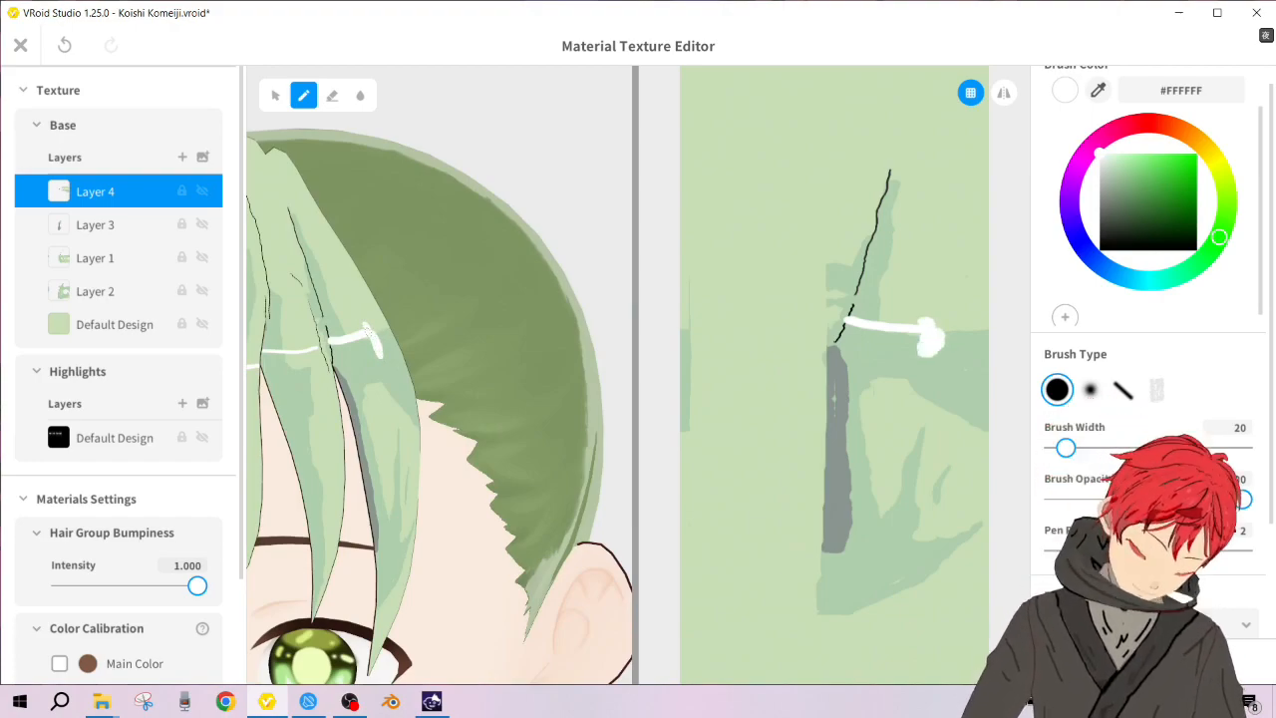
{"action": "key", "text": "ctrl+z"}
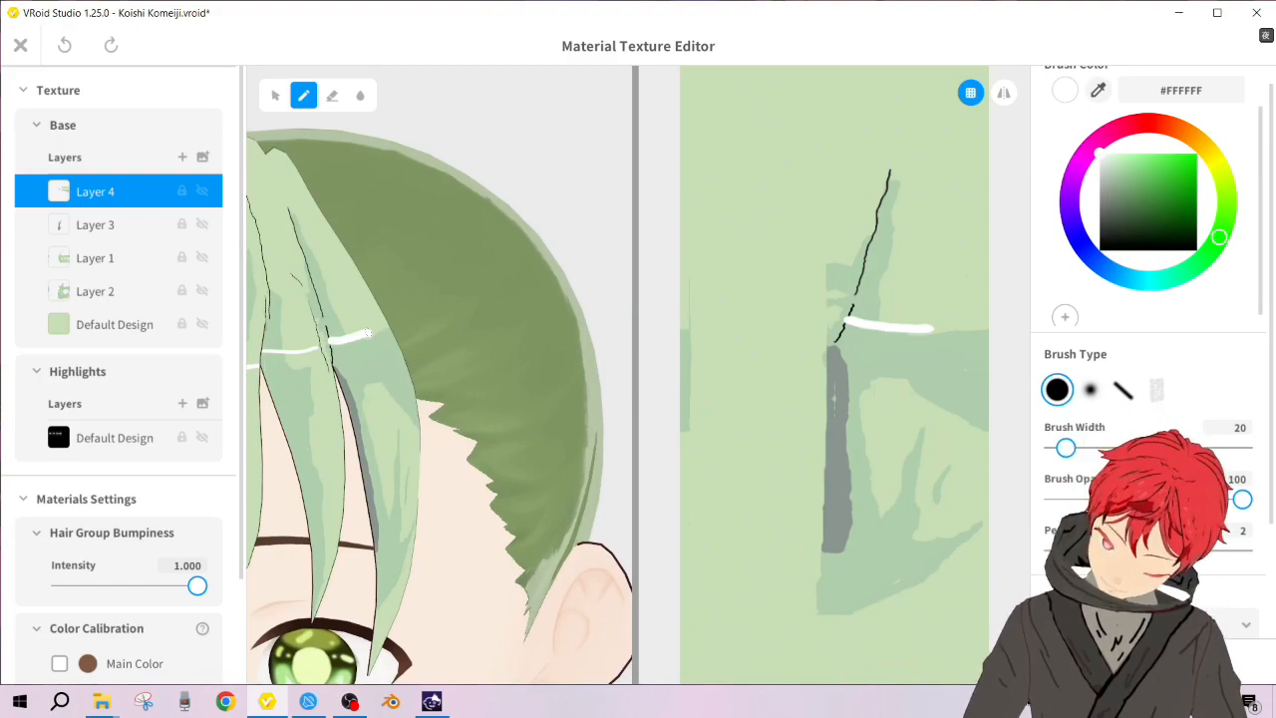
{"action": "left_click_drag", "start_coordinate": [365, 334], "coordinate": [398, 325]}
{"action": "key", "text": "ctrl+z"}
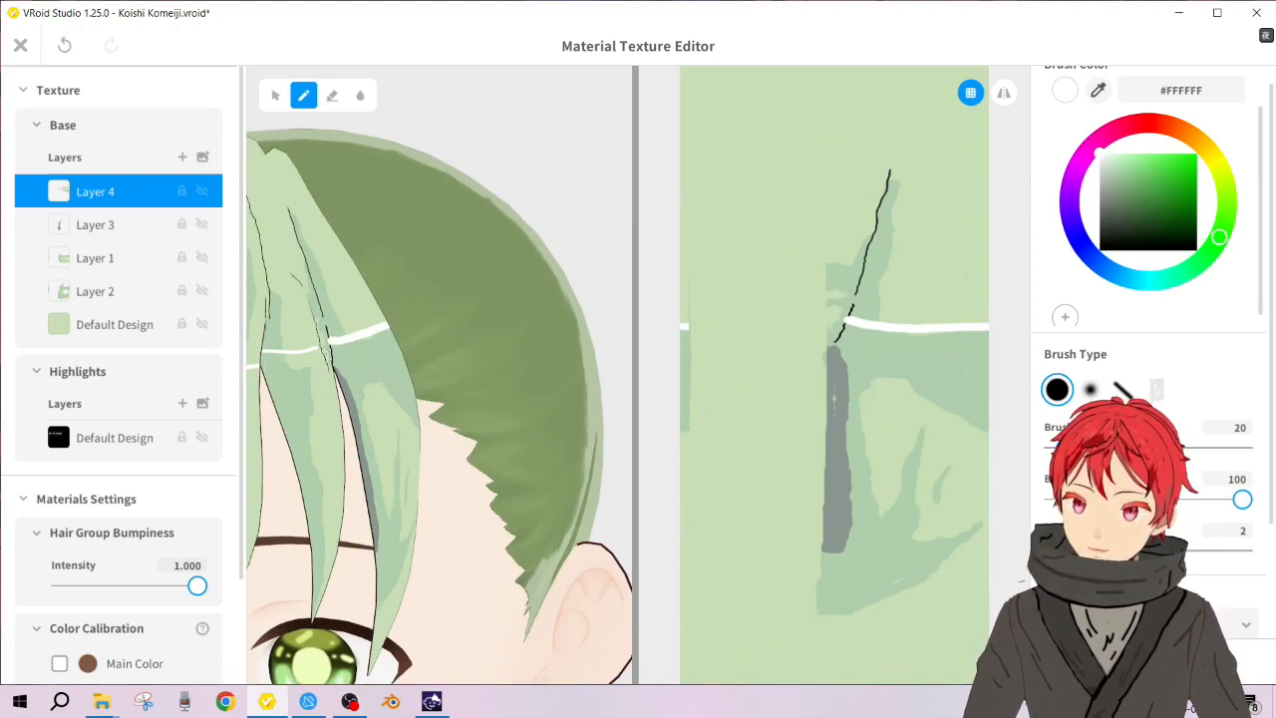
{"action": "key", "text": "ctrl+z"}
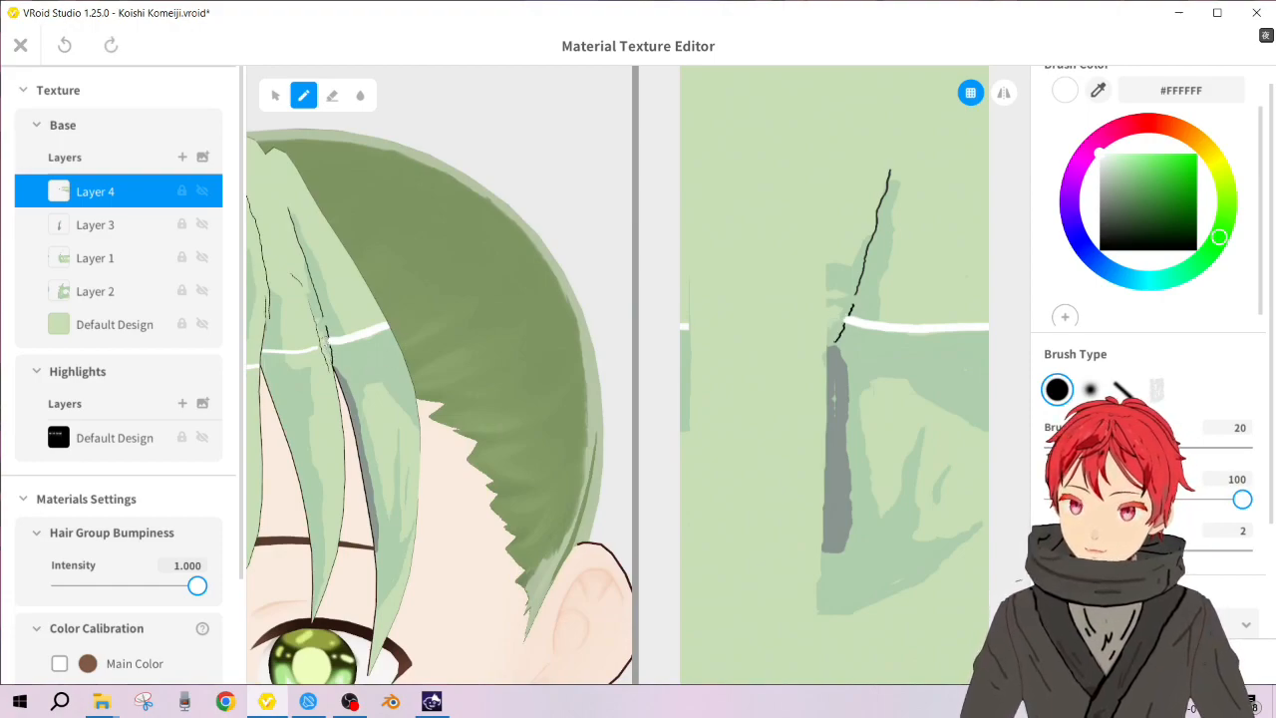
{"action": "key", "text": "ctrl+y"}
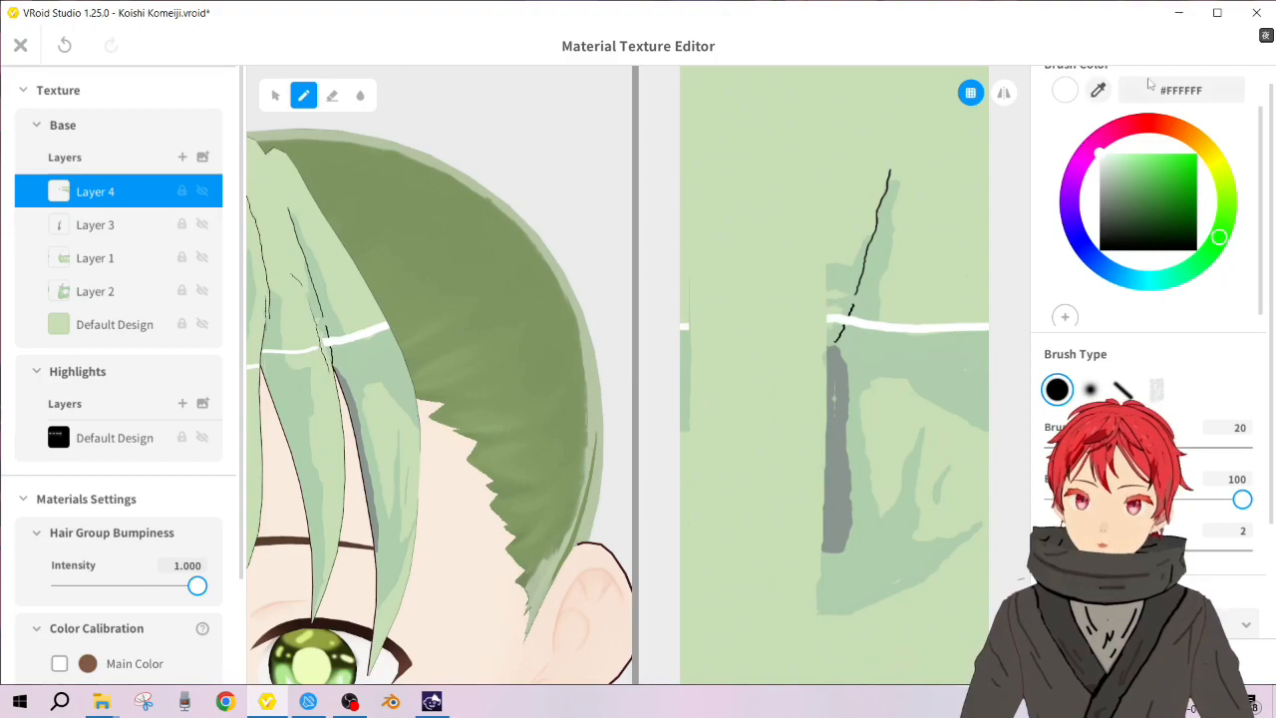
Step: Sample the base green #C9DEB6 and paint a strip on Layer 3 between Hair 7's white highlight and the shadow below it
{"action": "left_click", "coordinate": [1098, 90]}
{"action": "left_click", "coordinate": [367, 312]}
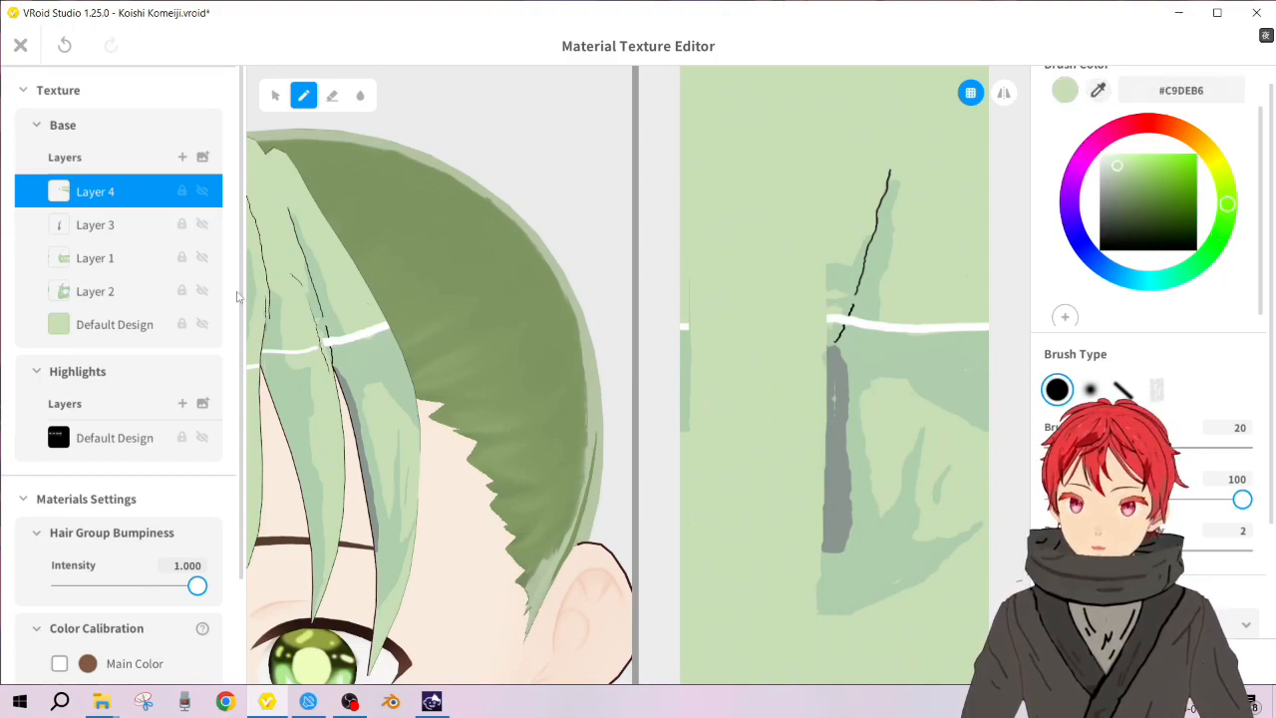
{"action": "left_click", "coordinate": [100, 224]}
{"action": "mouse_move", "coordinate": [355, 337]}
{"action": "left_mouse_down"}
{"action": "mouse_move", "coordinate": [353, 359]}
{"action": "mouse_move", "coordinate": [402, 341]}
{"action": "left_mouse_up"}
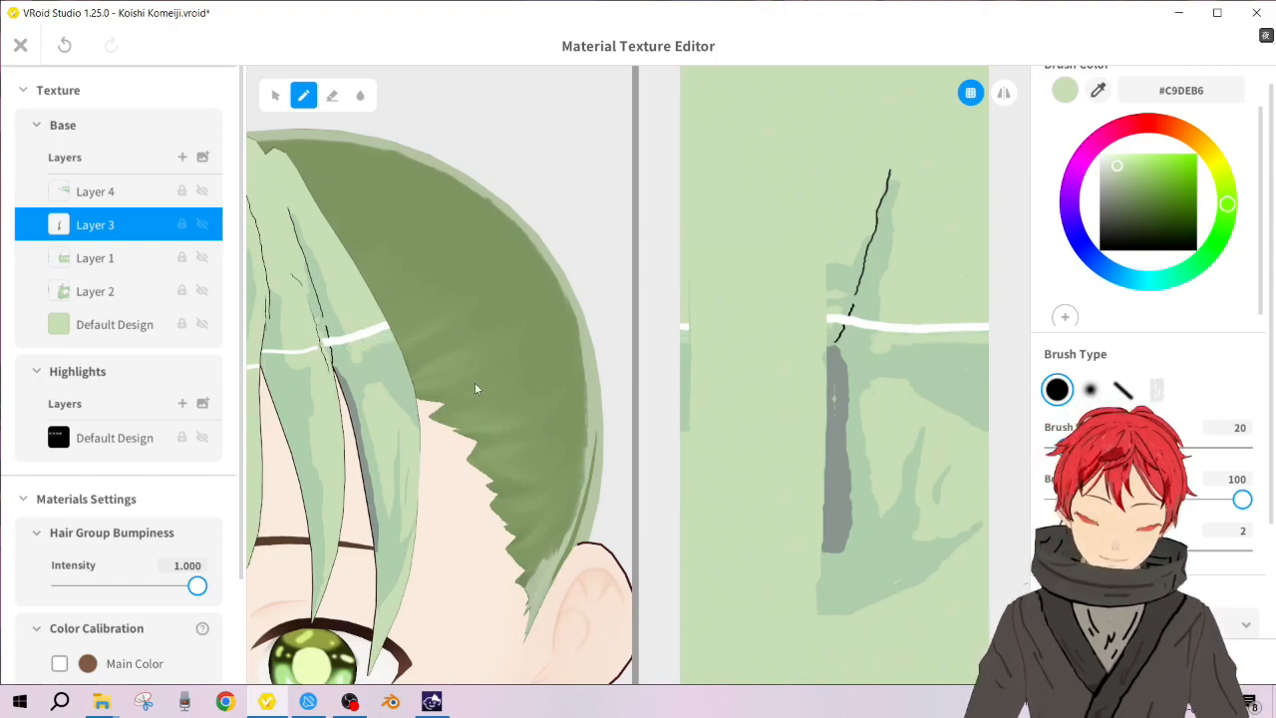
Step: Sample the light green #C9DEB5 and thin Hair 7's white highlight by painting over its lower edge on Layer 4
{"action": "left_click", "coordinate": [1097, 91]}
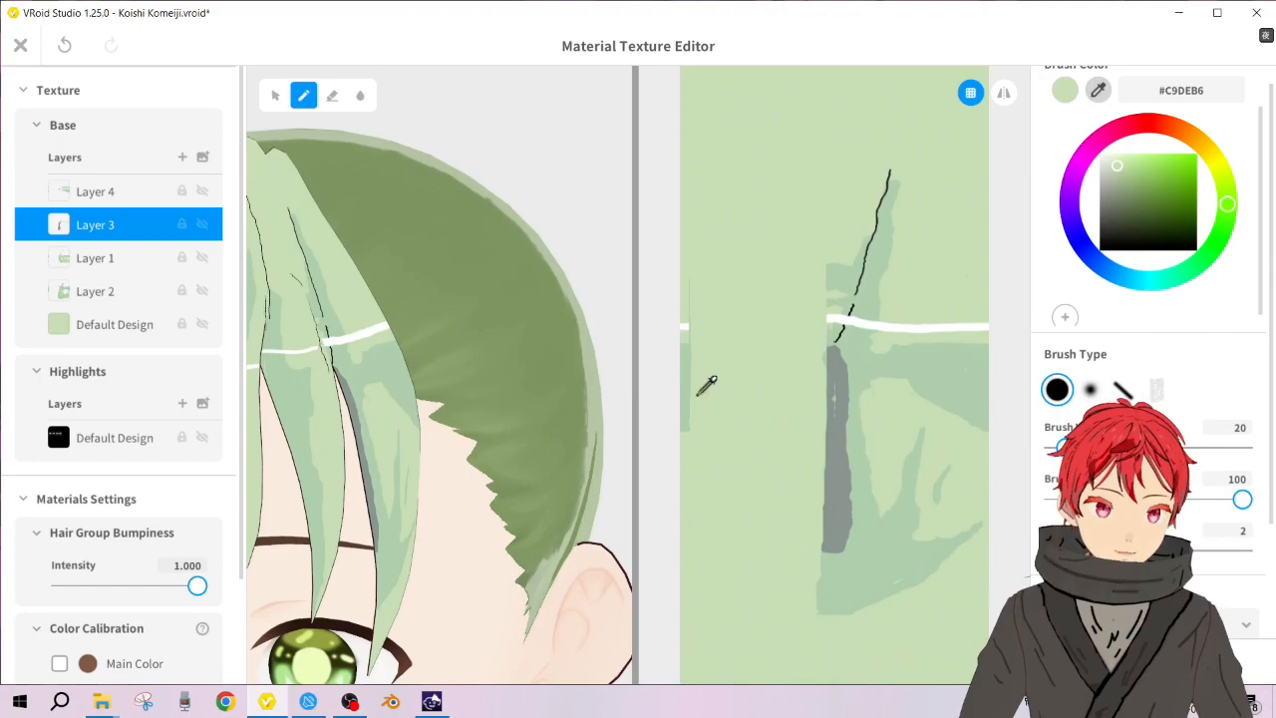
{"action": "left_click", "coordinate": [867, 364]}
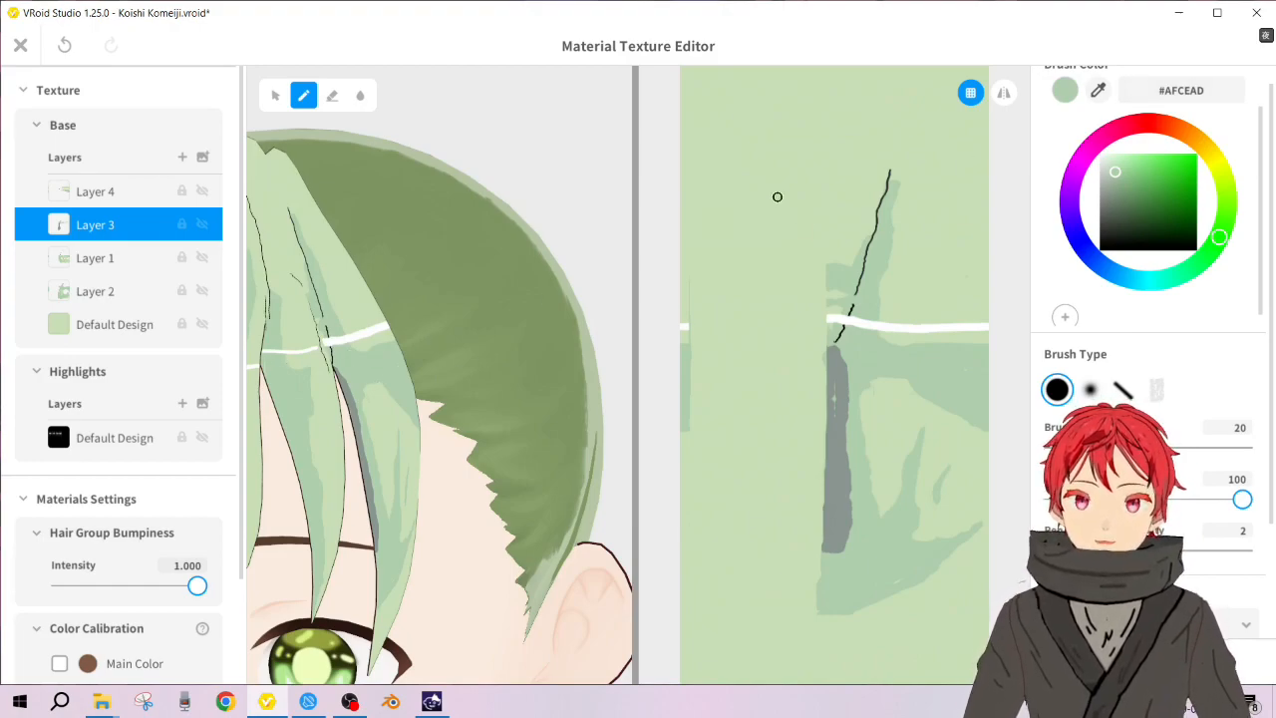
{"action": "left_click", "coordinate": [1098, 87]}
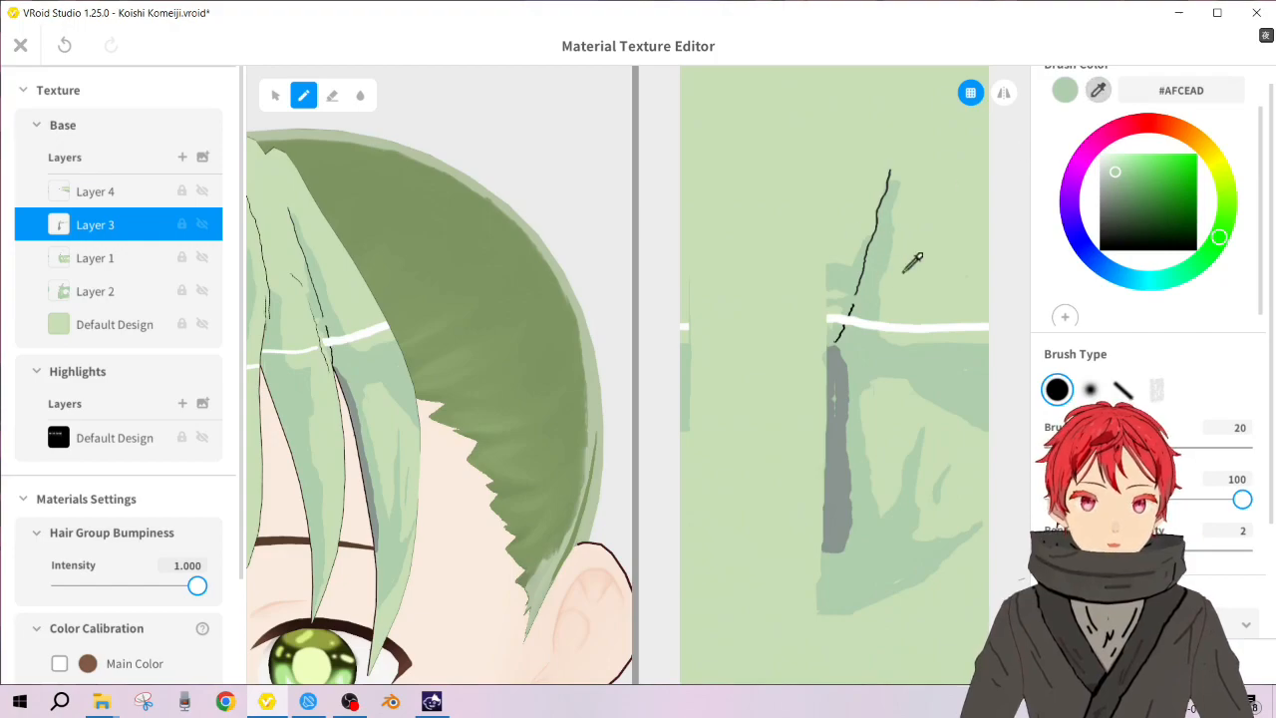
{"action": "left_click", "coordinate": [926, 270]}
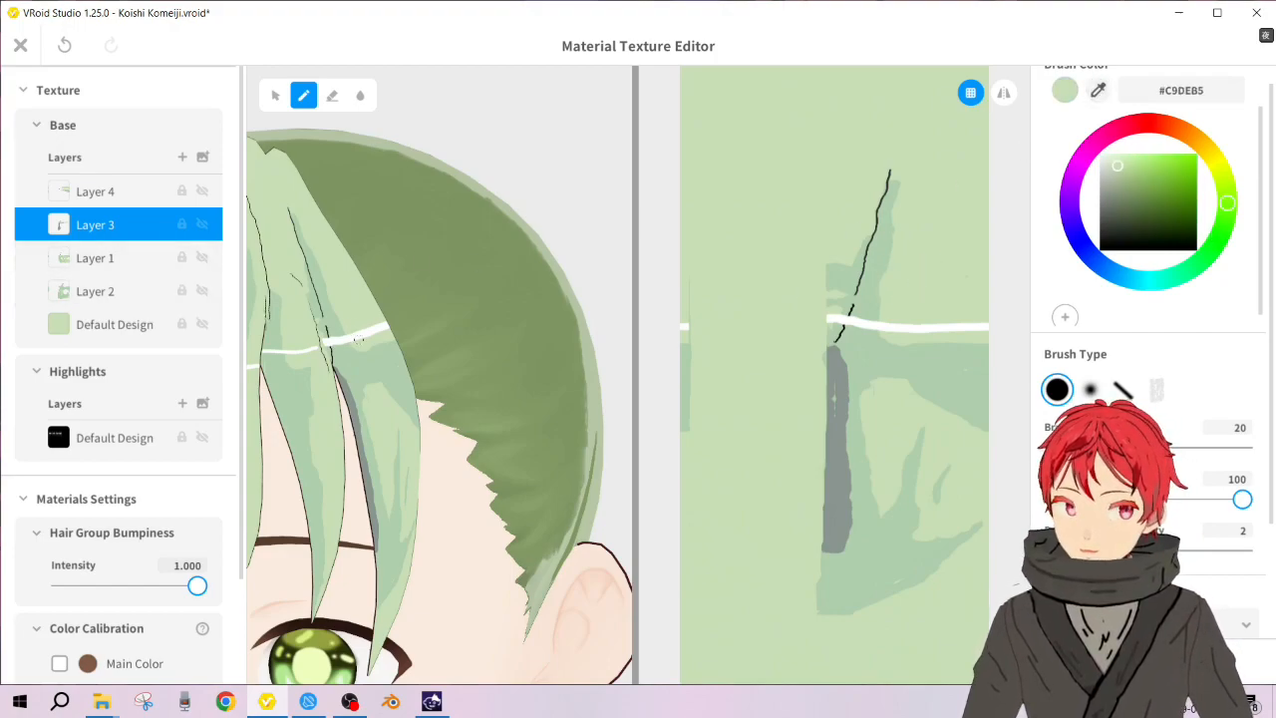
{"action": "left_click", "coordinate": [75, 196]}
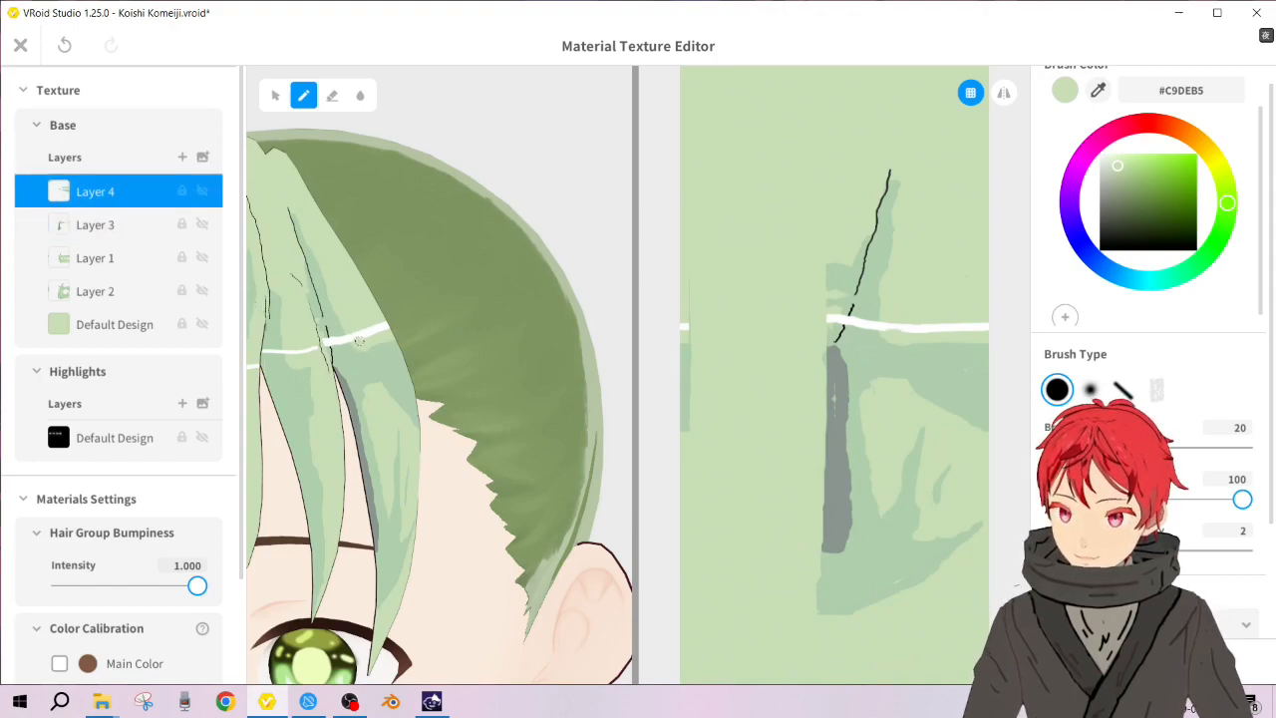
{"action": "left_click", "coordinate": [356, 340]}
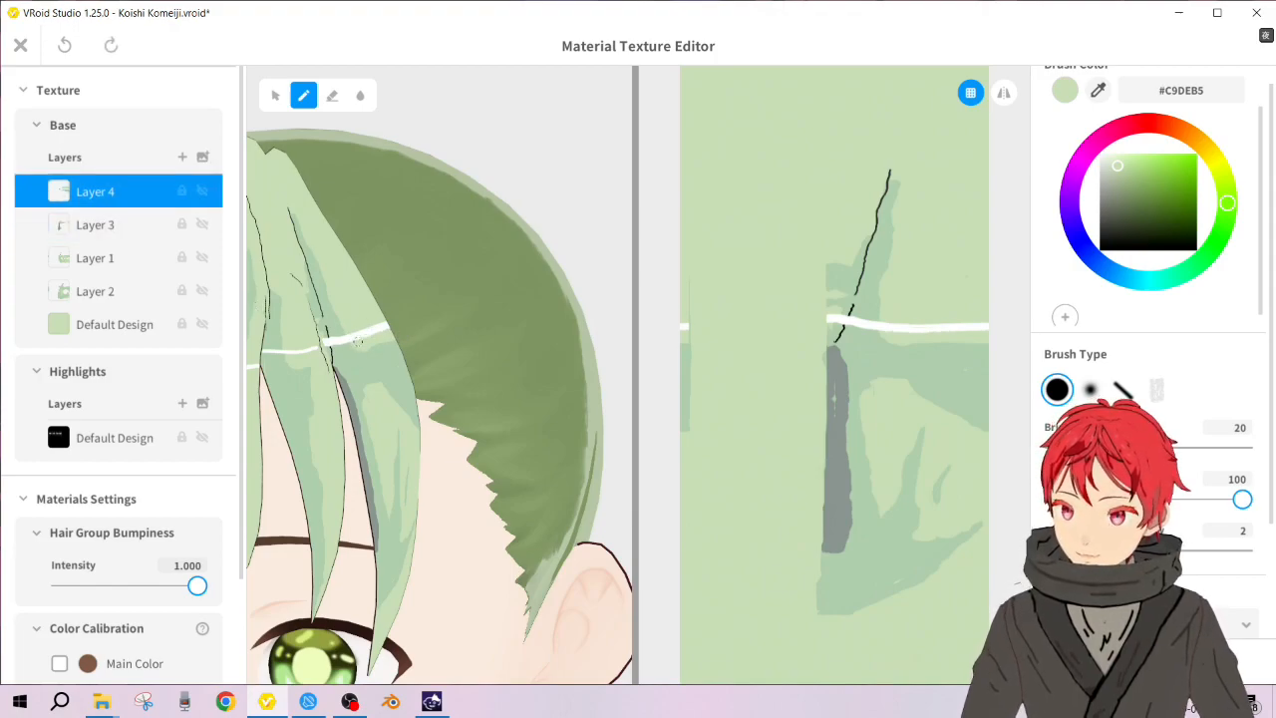
{"action": "mouse_move", "coordinate": [355, 341]}
{"action": "left_mouse_down"}
{"action": "mouse_move", "coordinate": [402, 330]}
{"action": "mouse_move", "coordinate": [333, 345]}
{"action": "left_mouse_up"}
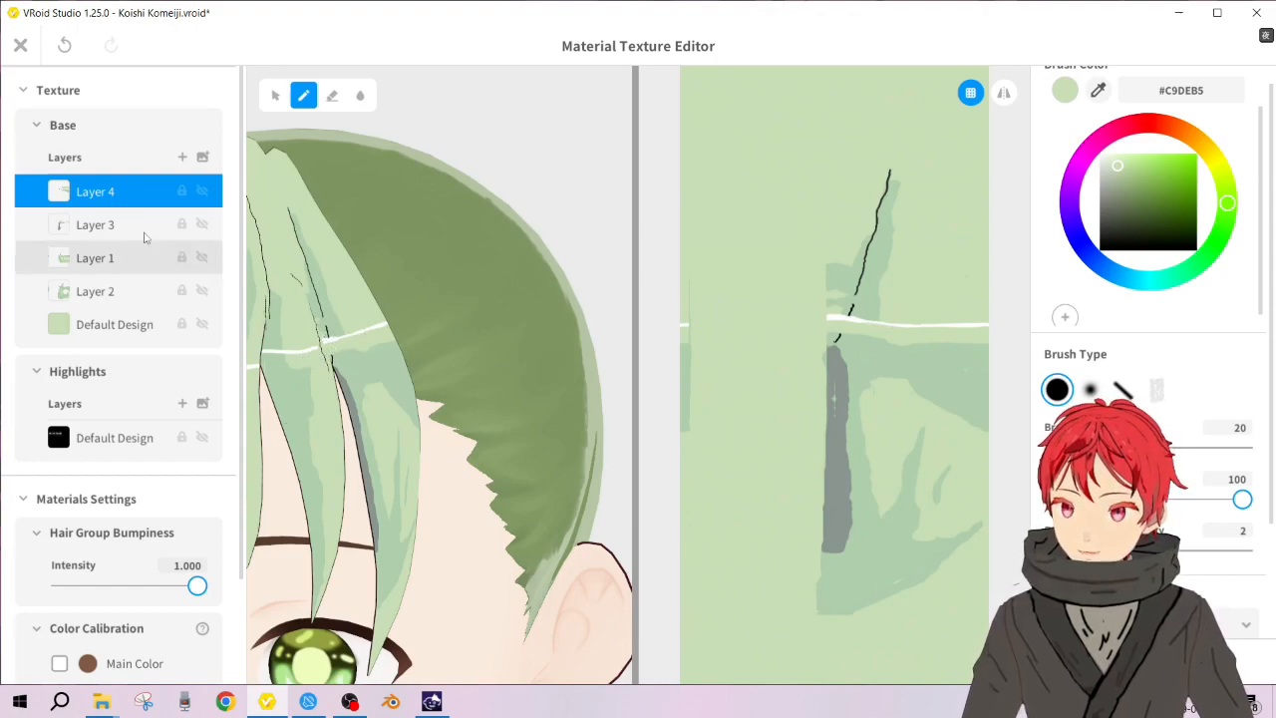
Step: Sample the shadow green #AFCDAB and paint over the lower end of Hair 7's black inner line and the adjoining highlight on Layer 4
{"action": "left_click", "coordinate": [94, 224]}
{"action": "left_click", "coordinate": [1097, 89]}
{"action": "left_click", "coordinate": [817, 370]}
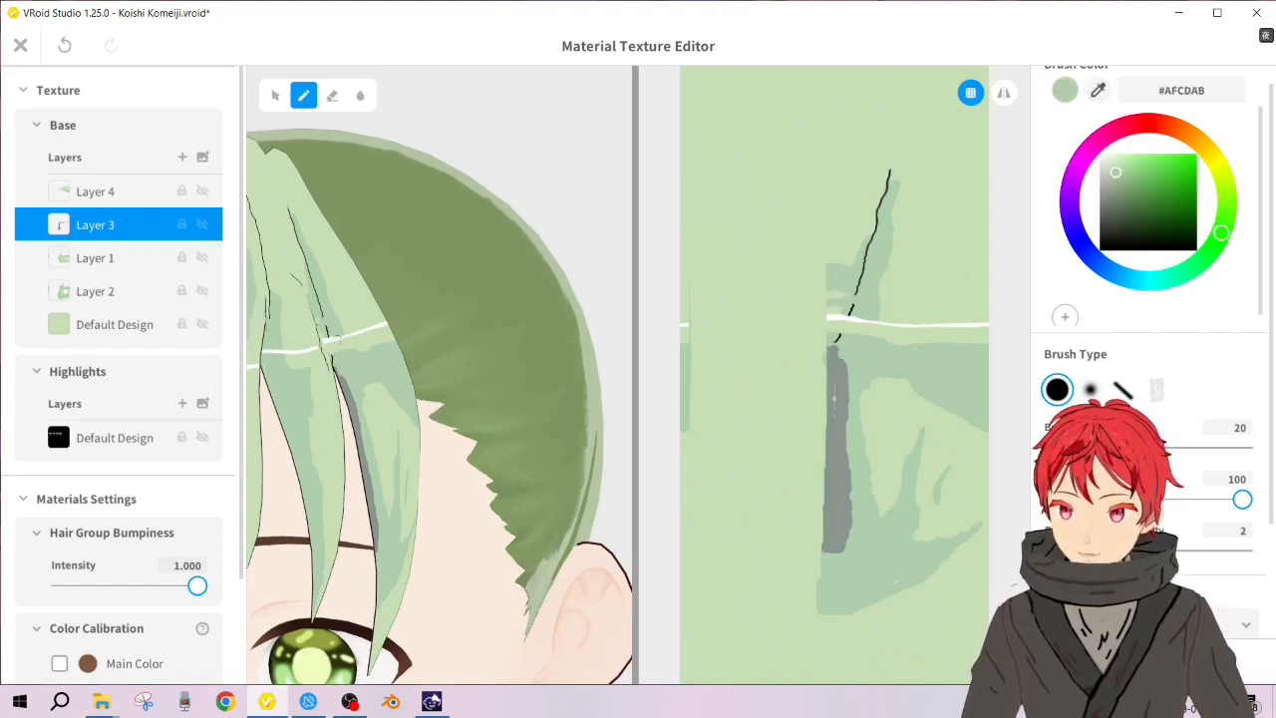
{"action": "left_click", "coordinate": [109, 257]}
{"action": "left_click", "coordinate": [124, 231]}
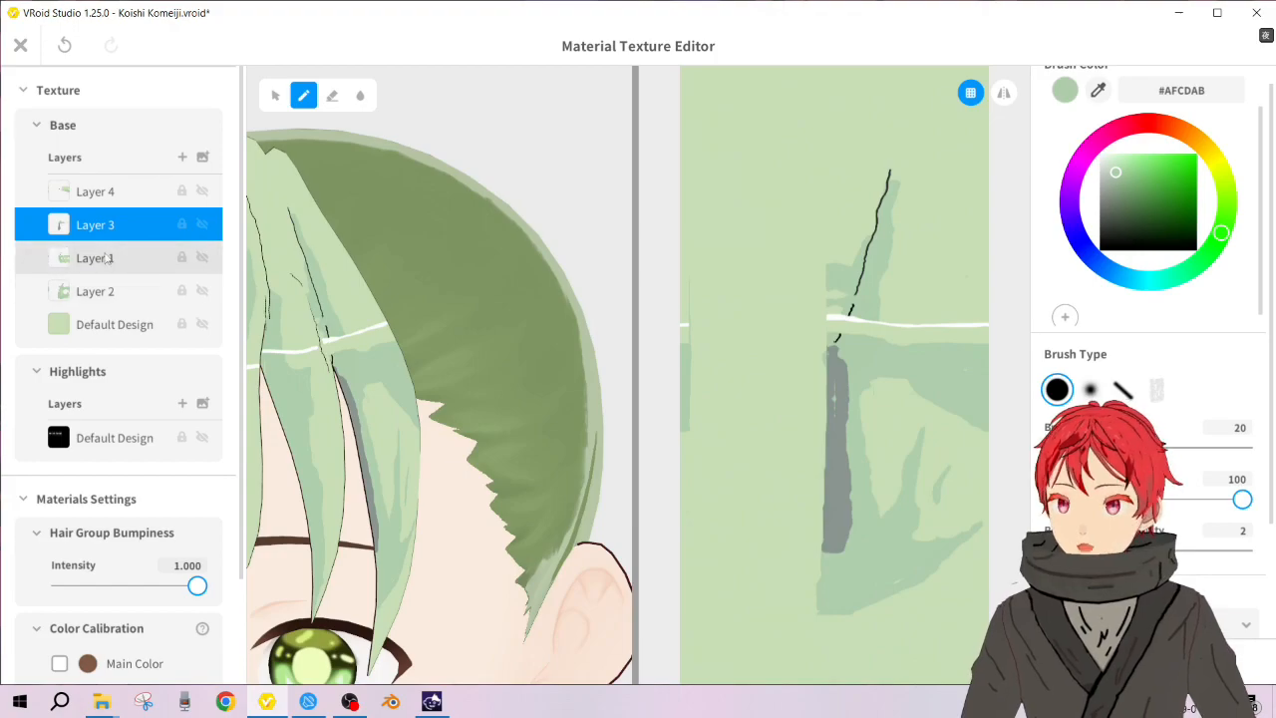
{"action": "left_click", "coordinate": [107, 257]}
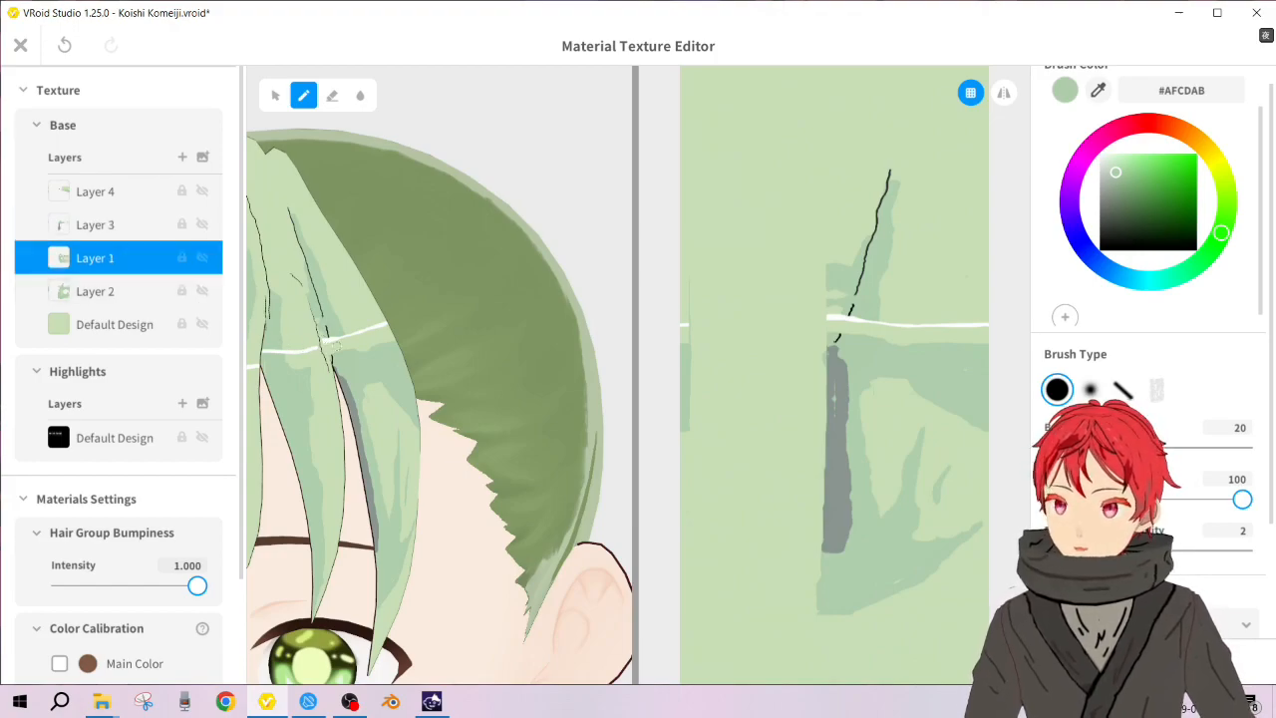
{"action": "left_click", "coordinate": [155, 205]}
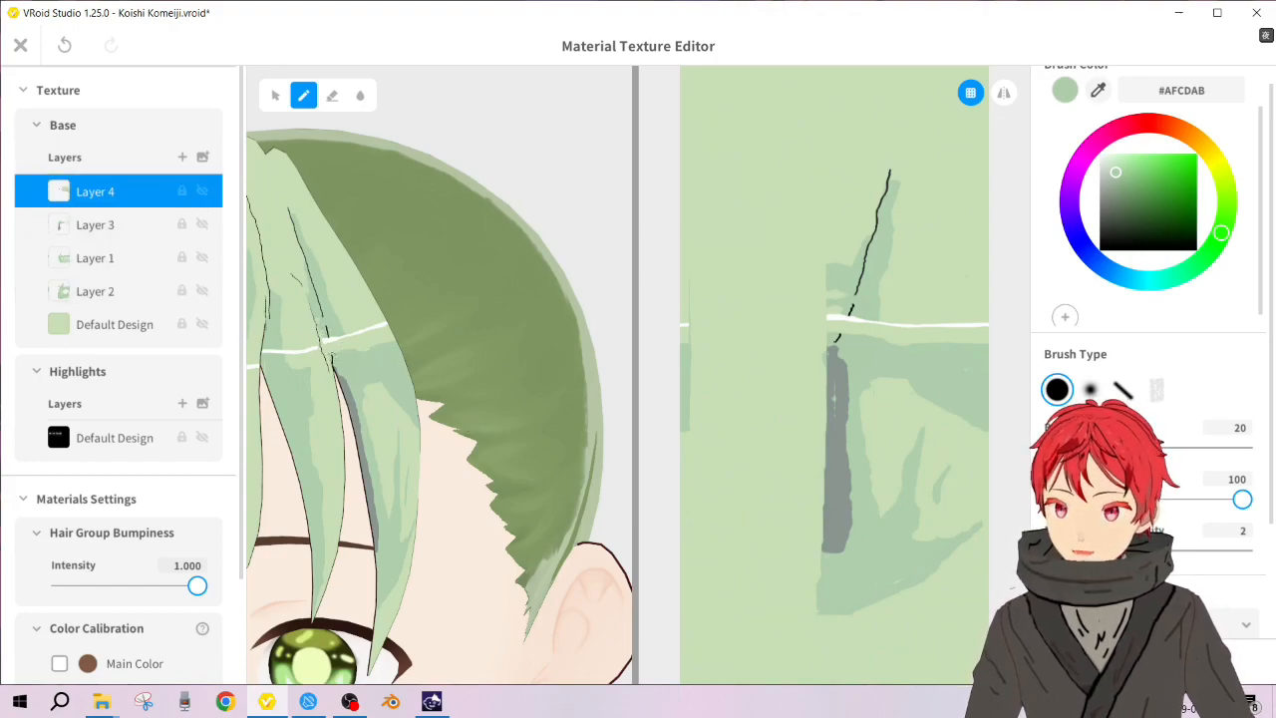
{"action": "mouse_move", "coordinate": [344, 344]}
{"action": "left_mouse_down"}
{"action": "mouse_move", "coordinate": [328, 330]}
{"action": "mouse_move", "coordinate": [350, 346]}
{"action": "mouse_move", "coordinate": [332, 357]}
{"action": "mouse_move", "coordinate": [338, 371]}
{"action": "mouse_move", "coordinate": [351, 355]}
{"action": "left_mouse_up"}
{"action": "key", "text": "ctrl+z"}
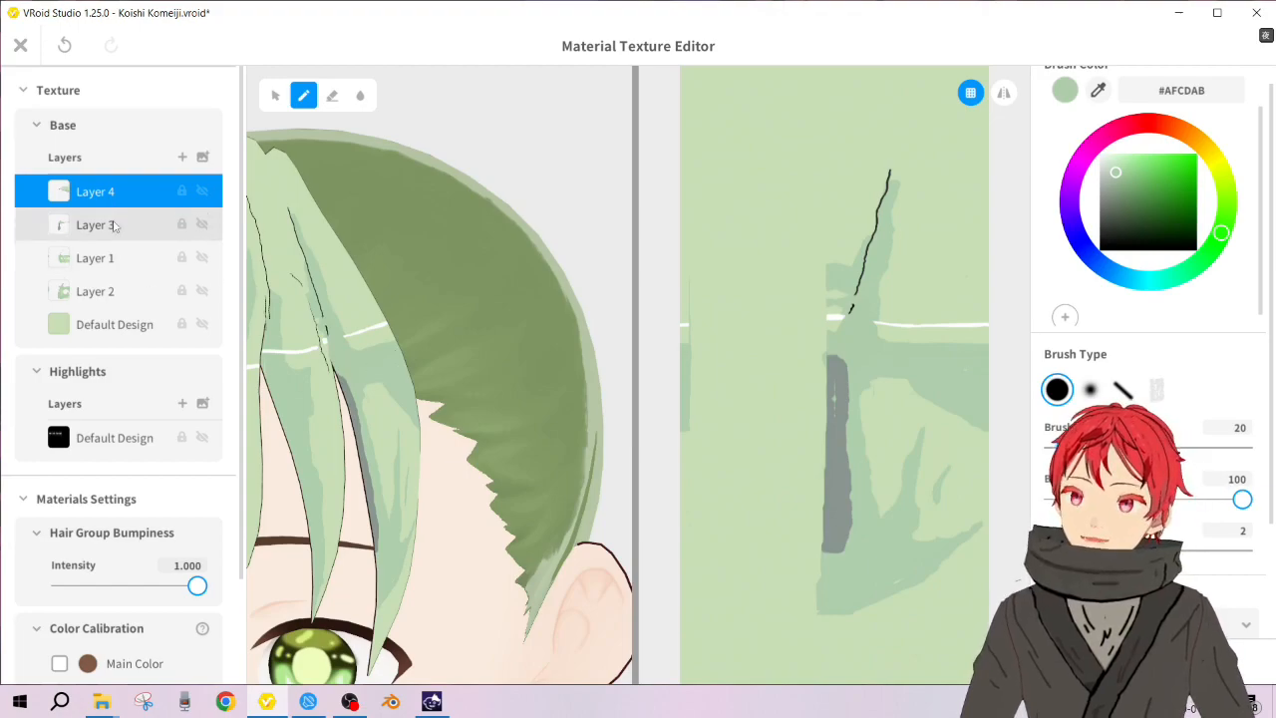
{"action": "left_click", "coordinate": [114, 226]}
{"action": "left_click", "coordinate": [109, 192]}
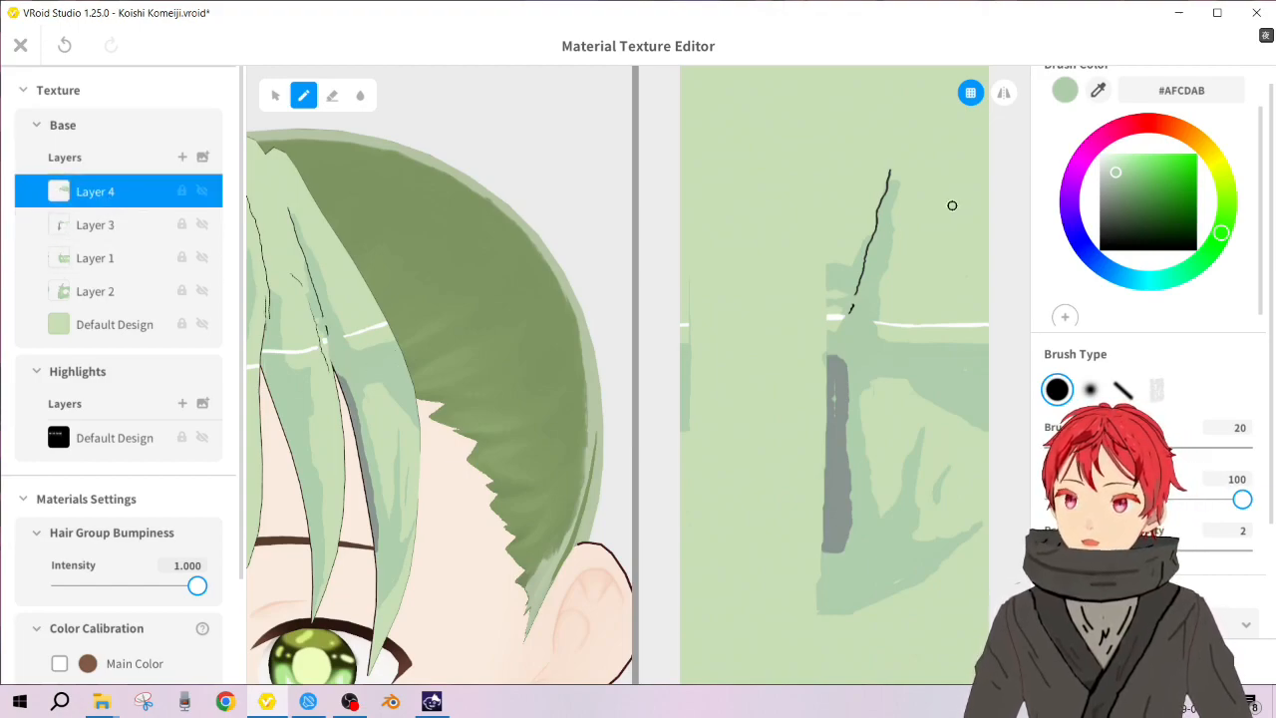
Step: With white #FFFFFF and brush size 9, repaint the gap in Hair 7's highlight beside the black inner line on Layer 4
{"action": "left_click", "coordinate": [1100, 155]}
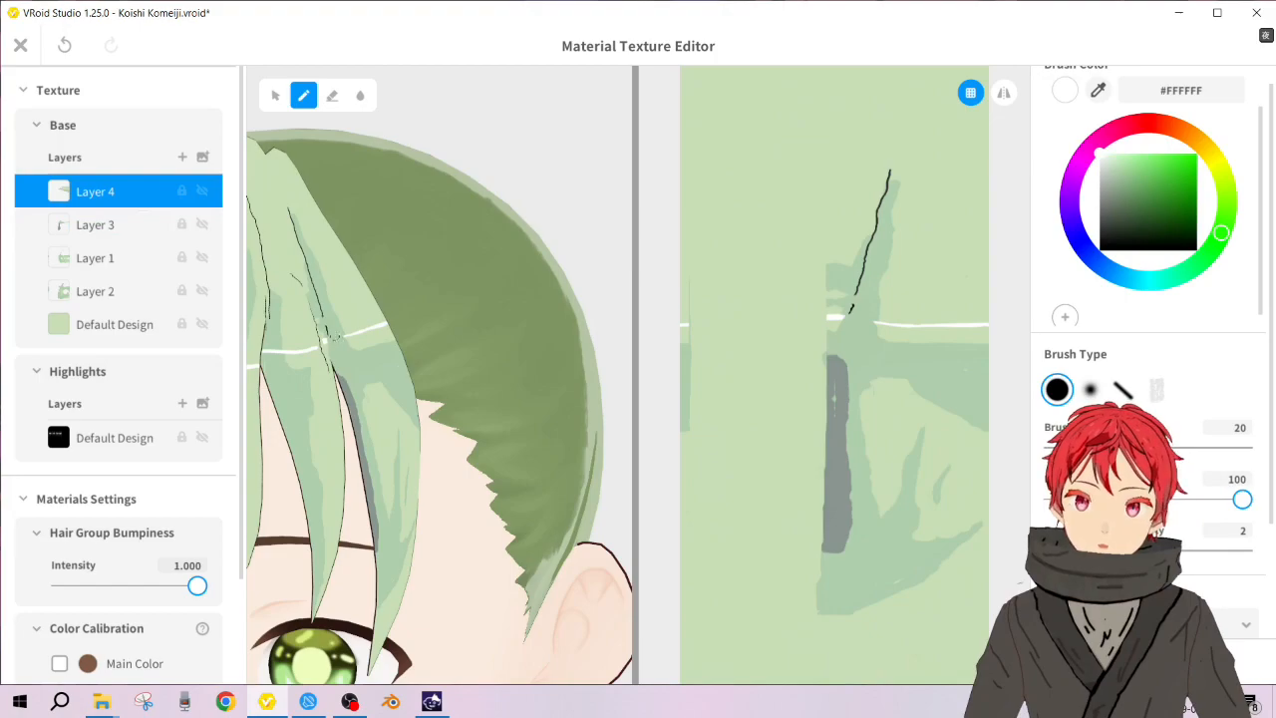
{"action": "left_click_drag", "start_coordinate": [1071, 448], "coordinate": [1063, 447]}
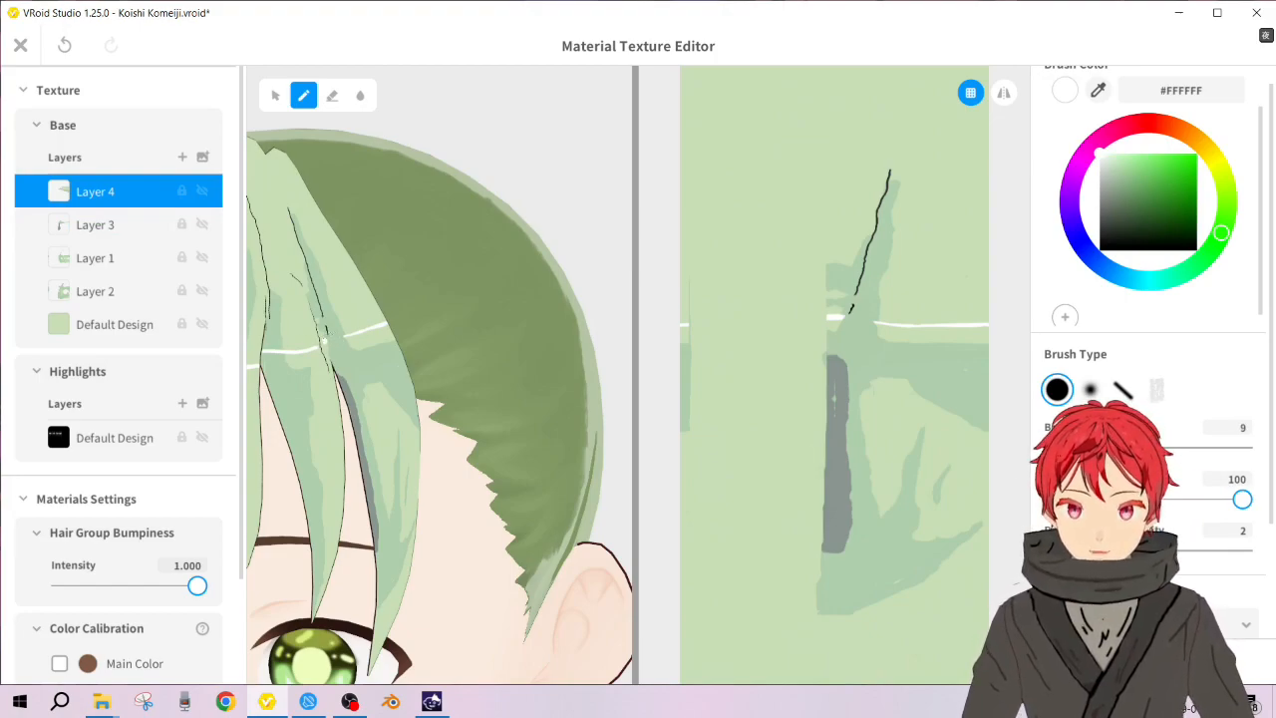
{"action": "left_click_drag", "start_coordinate": [855, 319], "coordinate": [879, 323]}
{"action": "key", "text": "ctrl+z"}
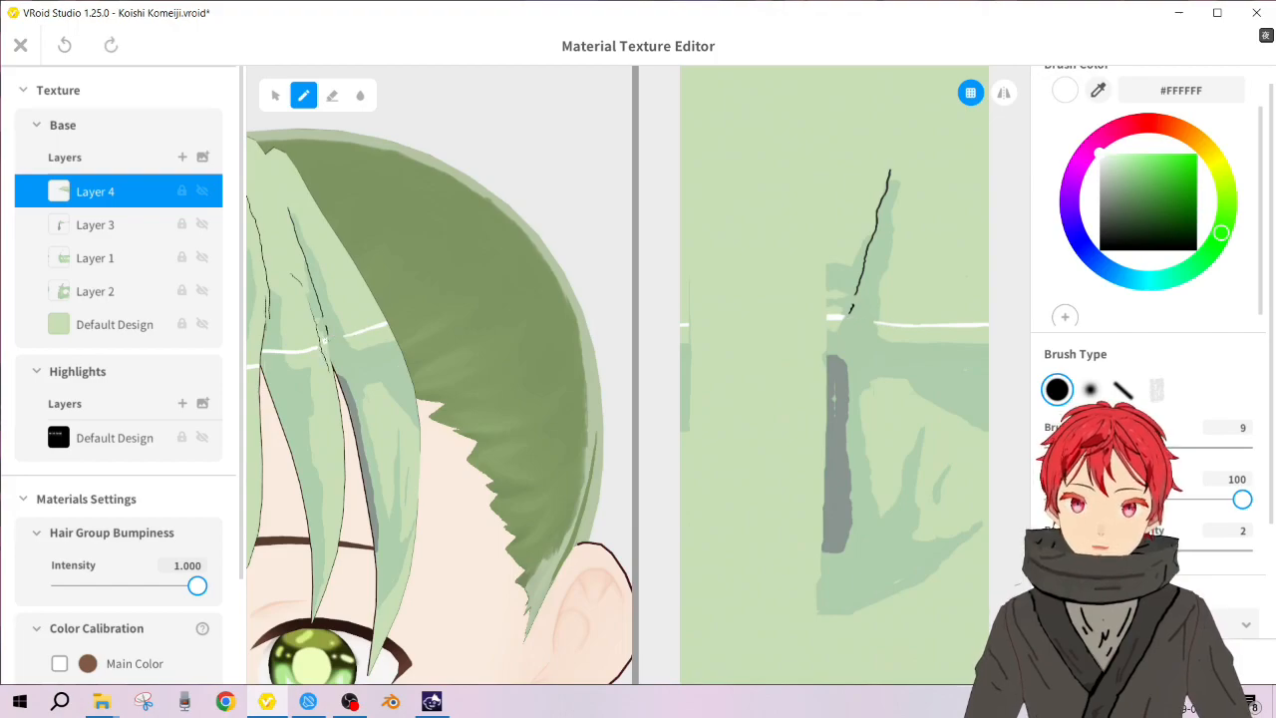
{"action": "key", "text": "ctrl+y"}
{"action": "left_click_drag", "start_coordinate": [348, 337], "coordinate": [324, 344]}
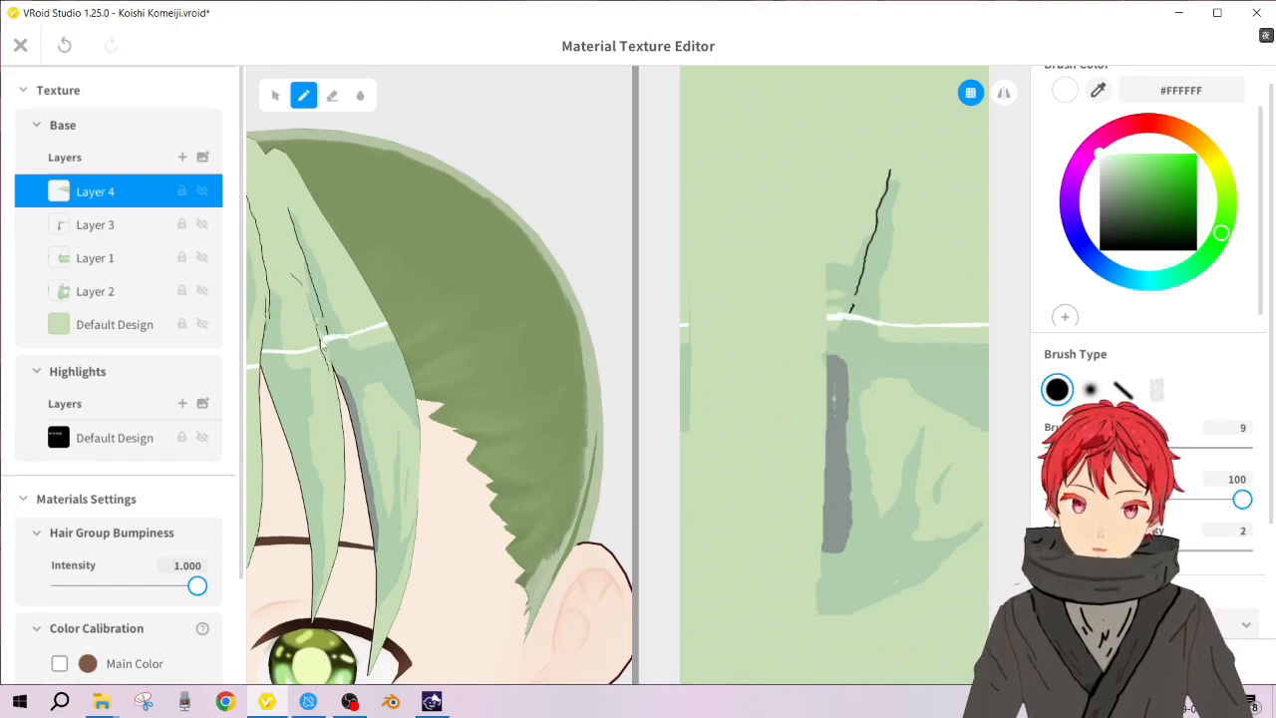
{"action": "scroll", "coordinate": [508, 322], "scroll_direction": "down", "scroll_amount": 5}
{"action": "scroll", "coordinate": [507, 322], "scroll_direction": "up", "scroll_amount": 5}
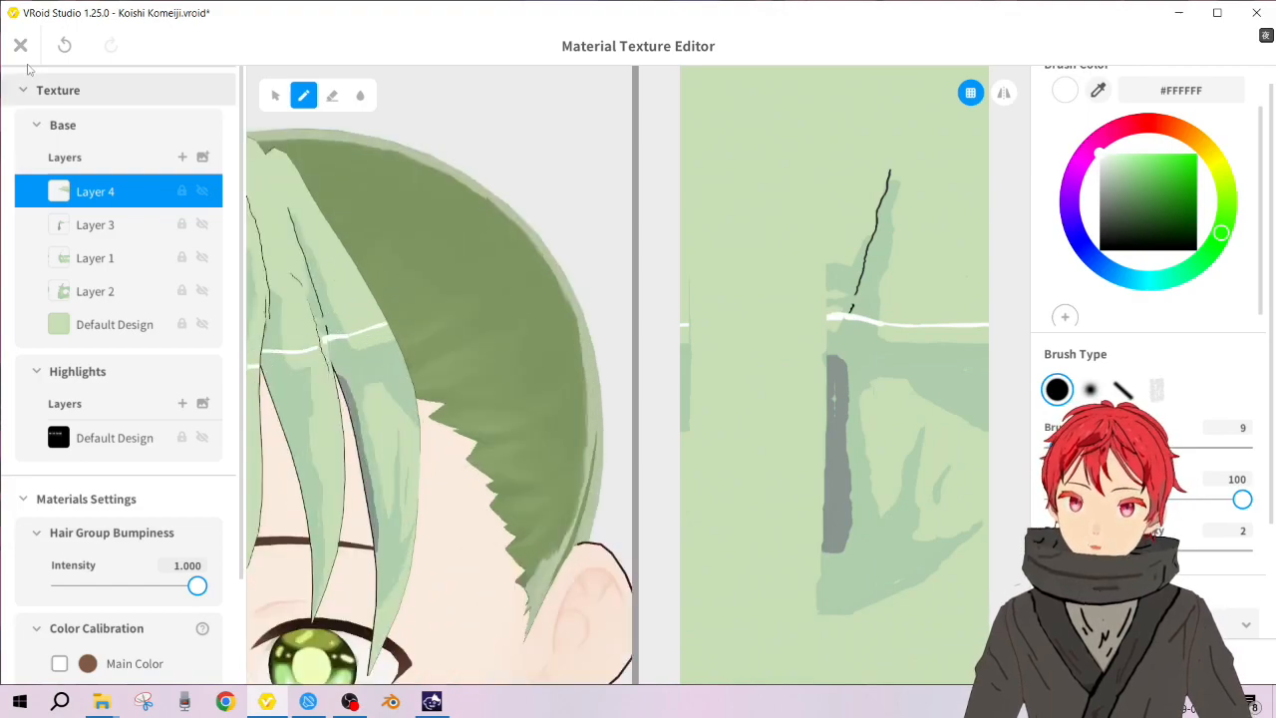
Step: Leave Hair 7's texture and open the texture of material 6, used by Hair 6, for editing
{"action": "left_click", "coordinate": [27, 57]}
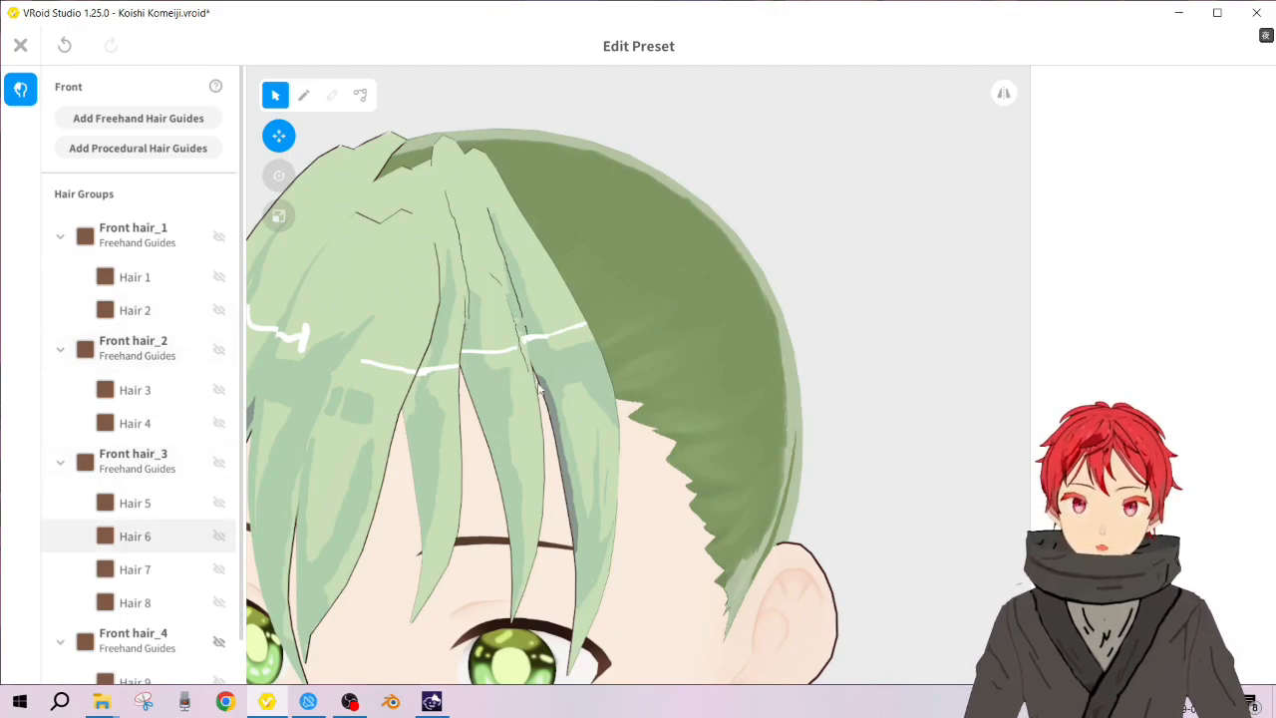
{"action": "left_click", "coordinate": [516, 350]}
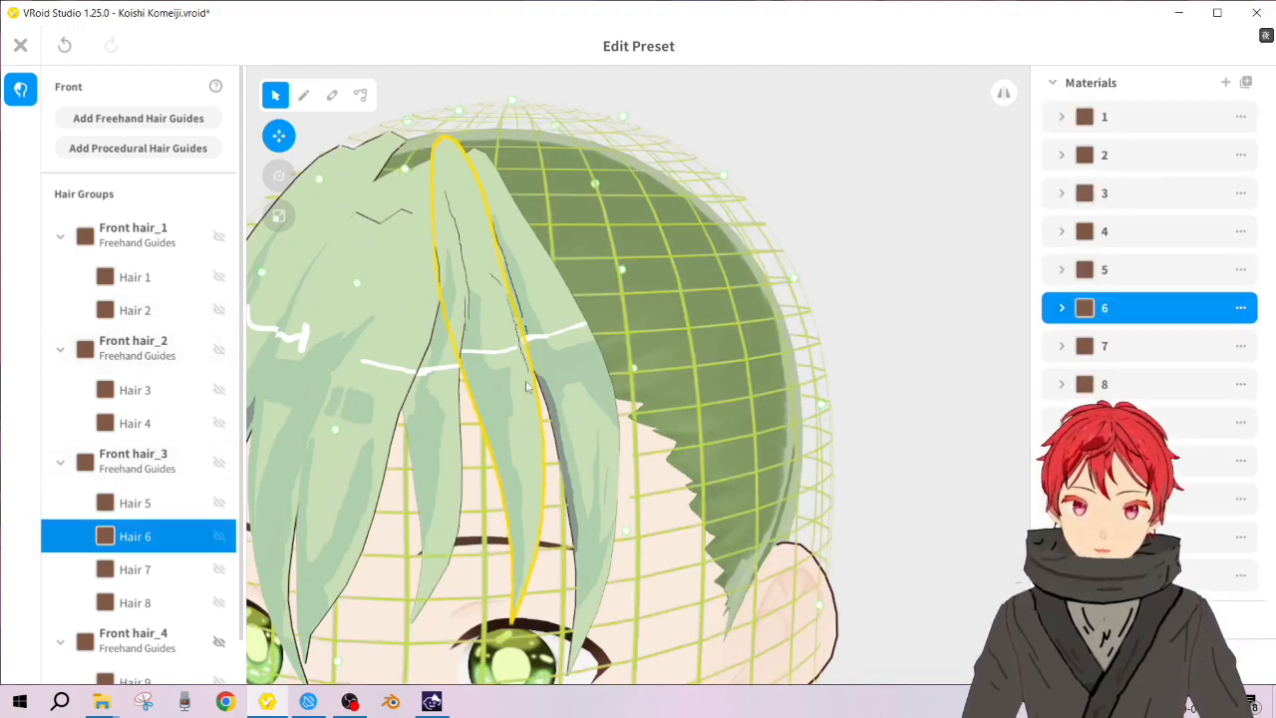
{"action": "left_click", "coordinate": [1061, 308]}
{"action": "left_click", "coordinate": [1148, 479]}
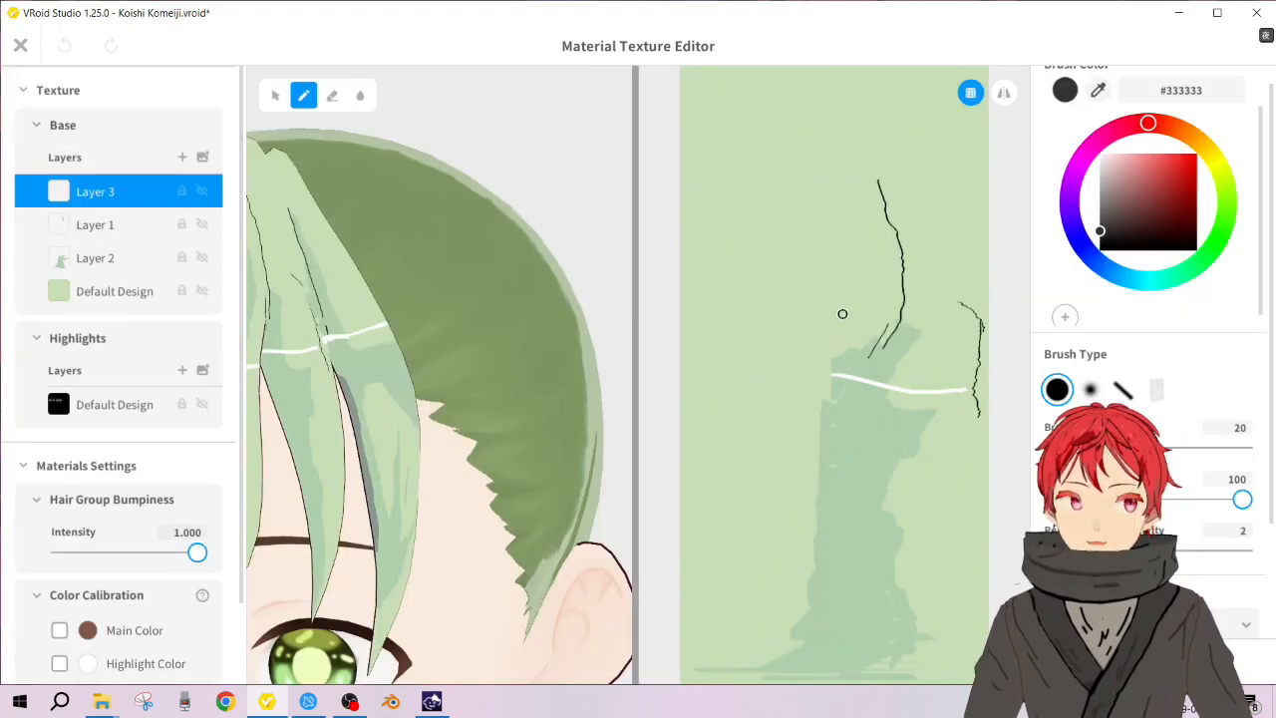
Step: Cover the black line at Hair 6's outer edge with sampled green #C9DEB6 on Layer 3, and set the brush color to #FFFFFF
{"action": "left_click", "coordinate": [1097, 90]}
{"action": "left_click", "coordinate": [977, 254]}
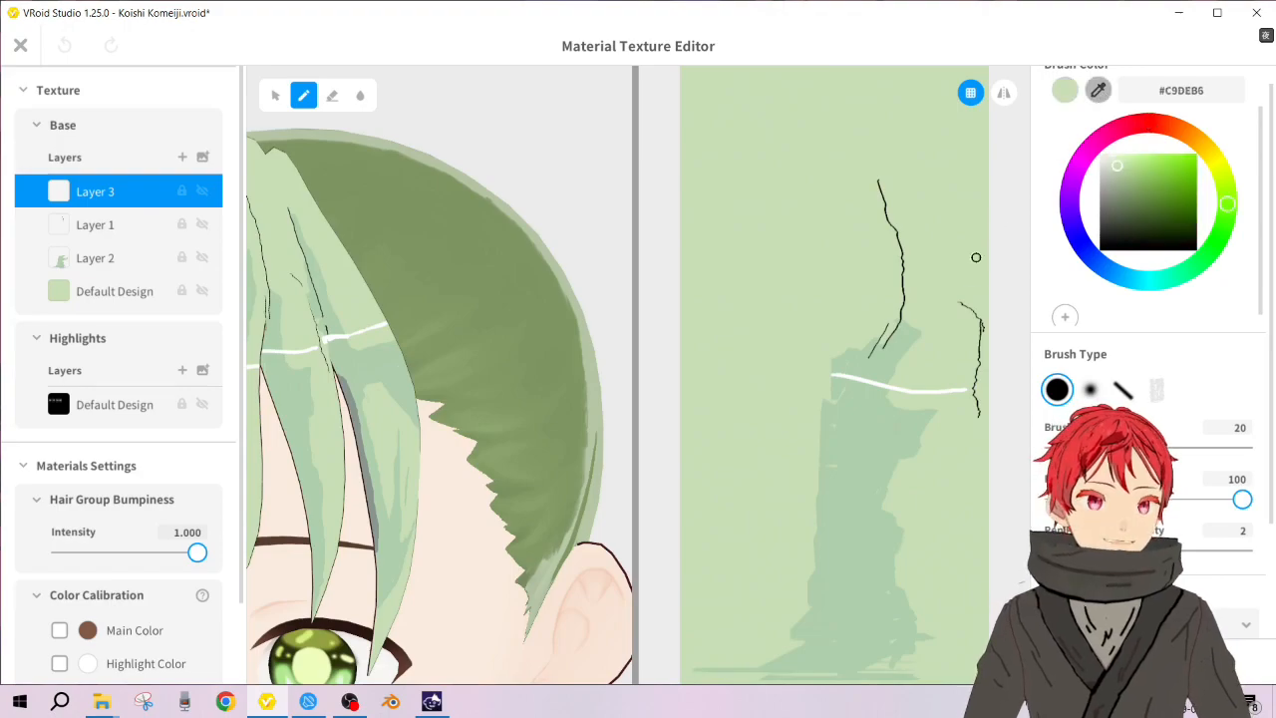
{"action": "mouse_move", "coordinate": [961, 298]}
{"action": "left_mouse_down"}
{"action": "mouse_move", "coordinate": [975, 361]}
{"action": "mouse_move", "coordinate": [986, 349]}
{"action": "mouse_move", "coordinate": [973, 327]}
{"action": "mouse_move", "coordinate": [974, 379]}
{"action": "left_mouse_up"}
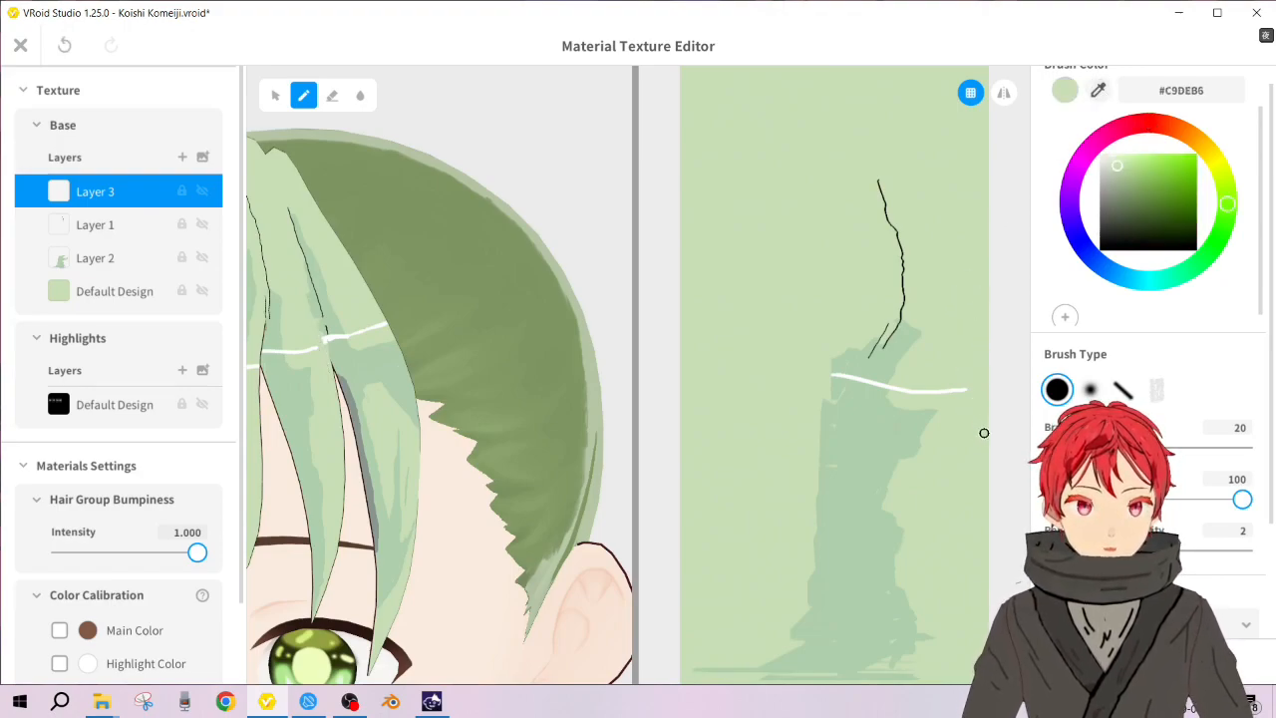
{"action": "left_click", "coordinate": [1100, 156]}
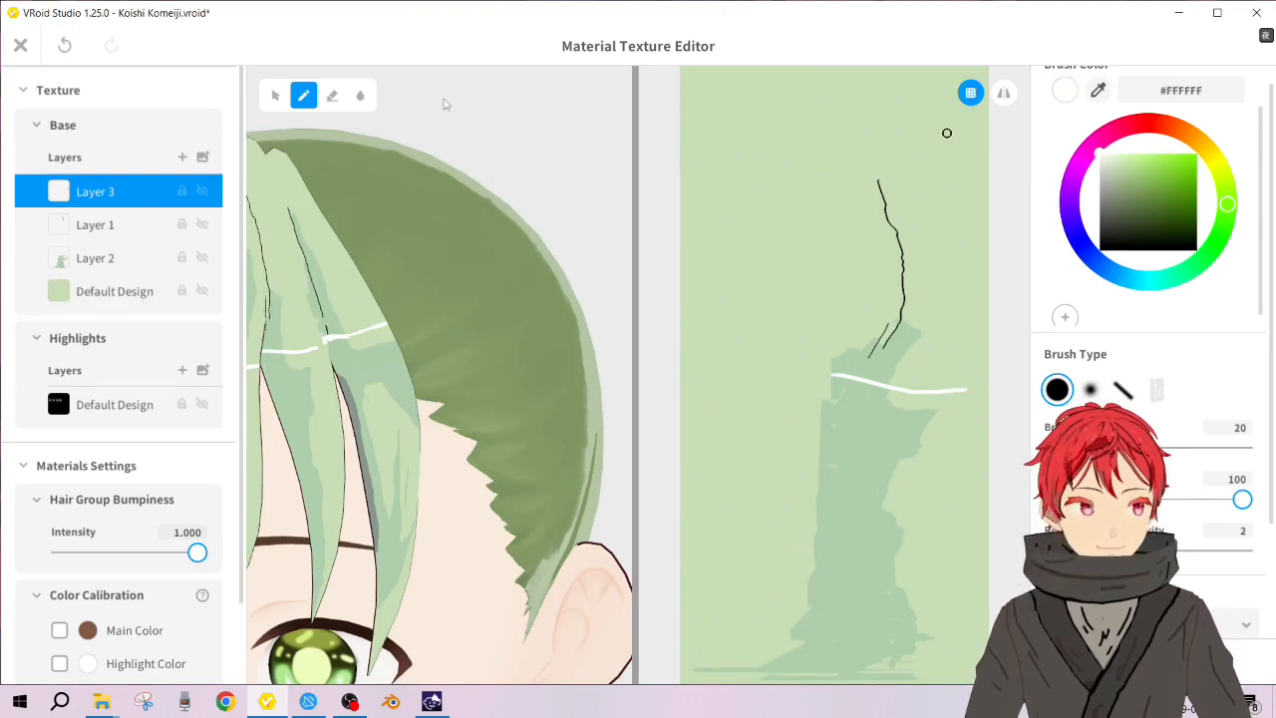
{"action": "left_click", "coordinate": [92, 224]}
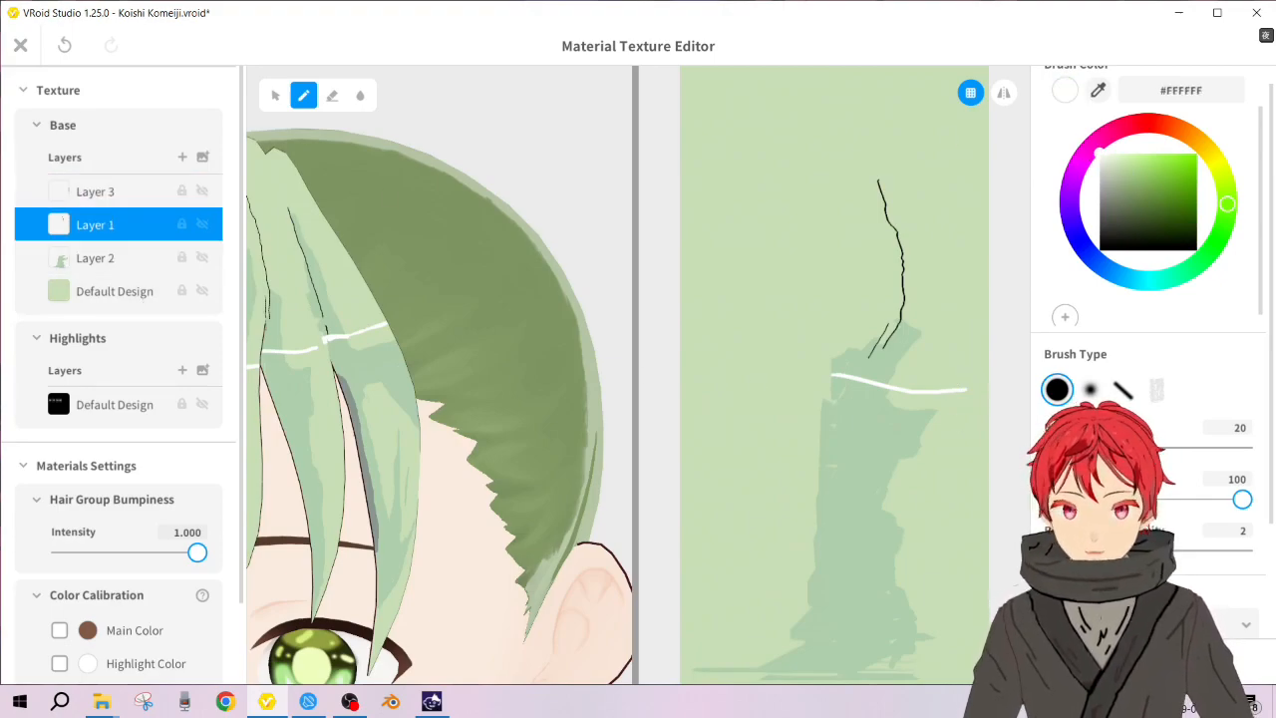
{"action": "left_click_drag", "start_coordinate": [954, 388], "coordinate": [973, 387]}
{"action": "key", "text": "ctrl+z"}
{"action": "left_click", "coordinate": [95, 199]}
{"action": "left_click_drag", "start_coordinate": [959, 387], "coordinate": [988, 387]}
{"action": "key", "text": "ctrl+z"}
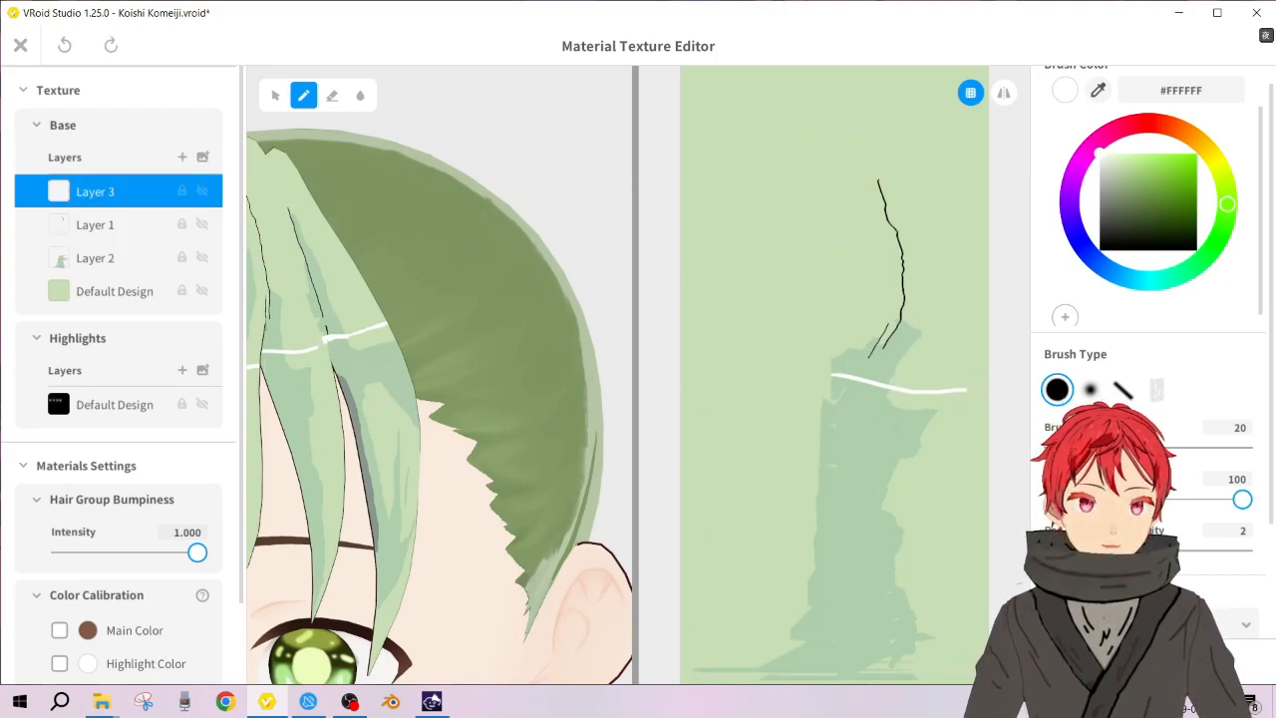
Step: Set the brush size to 3 and extend Hair 6's white highlight to the strand's outer edge on Layer 3
{"action": "left_click", "coordinate": [1231, 430]}
{"action": "type", "text": "3"}
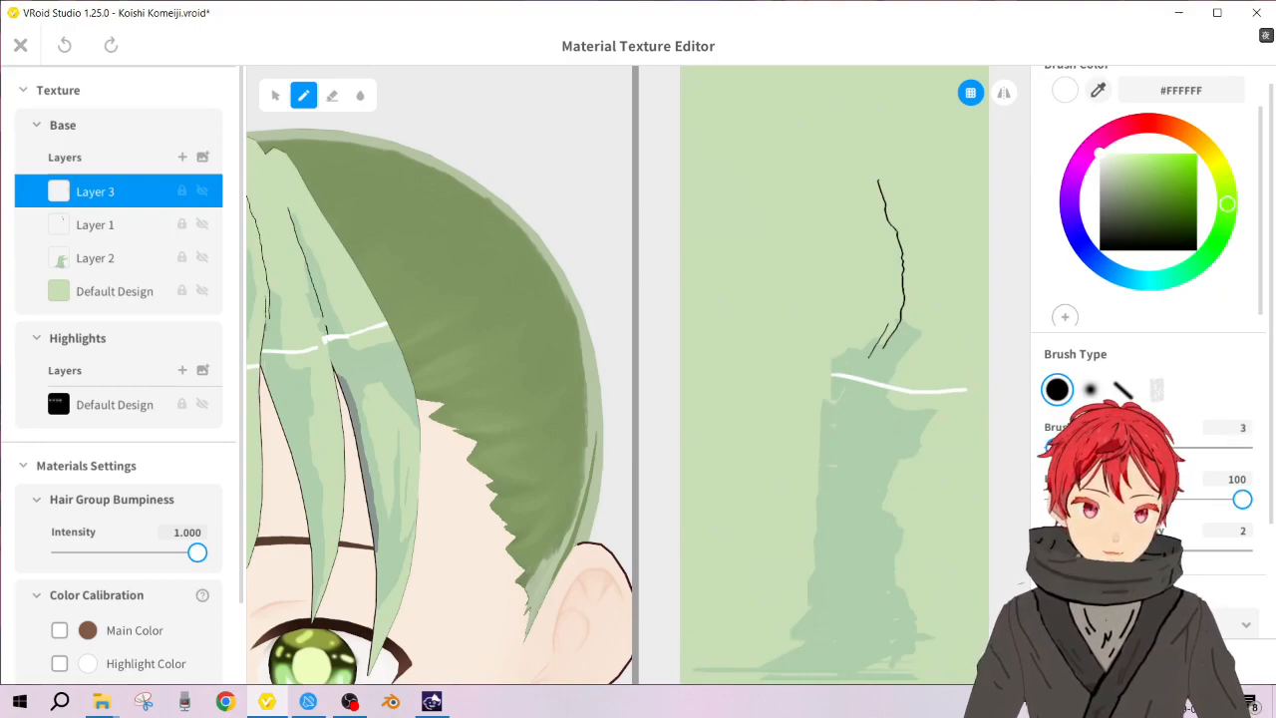
{"action": "left_click_drag", "start_coordinate": [962, 389], "coordinate": [972, 388]}
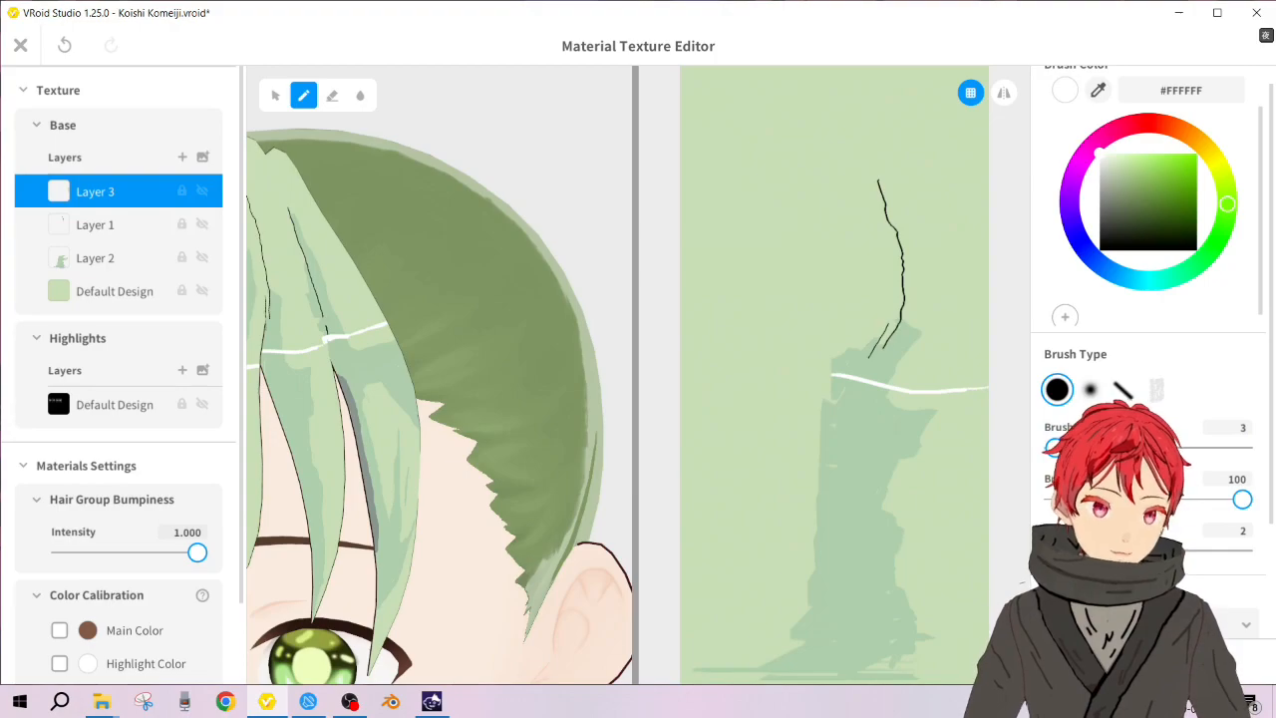
{"action": "mouse_move", "coordinate": [438, 378]}
{"action": "right_mouse_down"}
{"action": "mouse_move", "coordinate": [568, 375]}
{"action": "mouse_move", "coordinate": [456, 375]}
{"action": "right_mouse_up"}
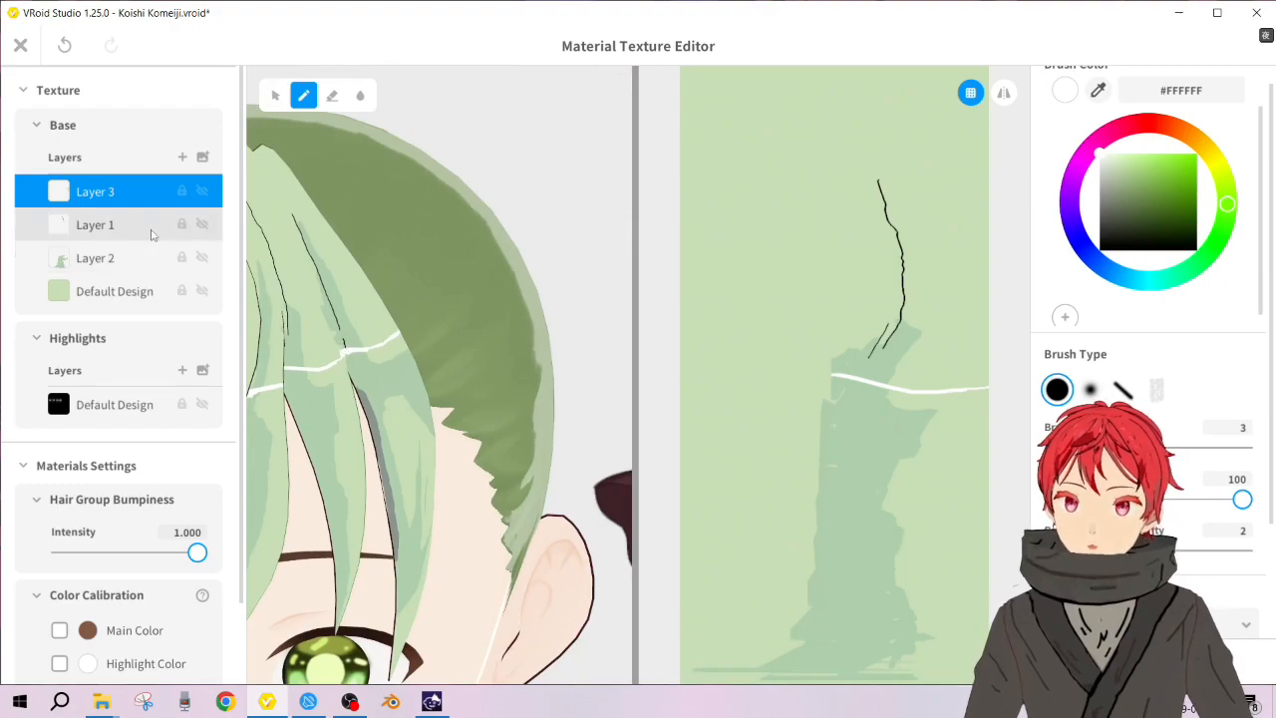
Step: Leave Hair 6's texture and select Hair 8 in the Front hair_3 group
{"action": "left_click", "coordinate": [20, 45]}
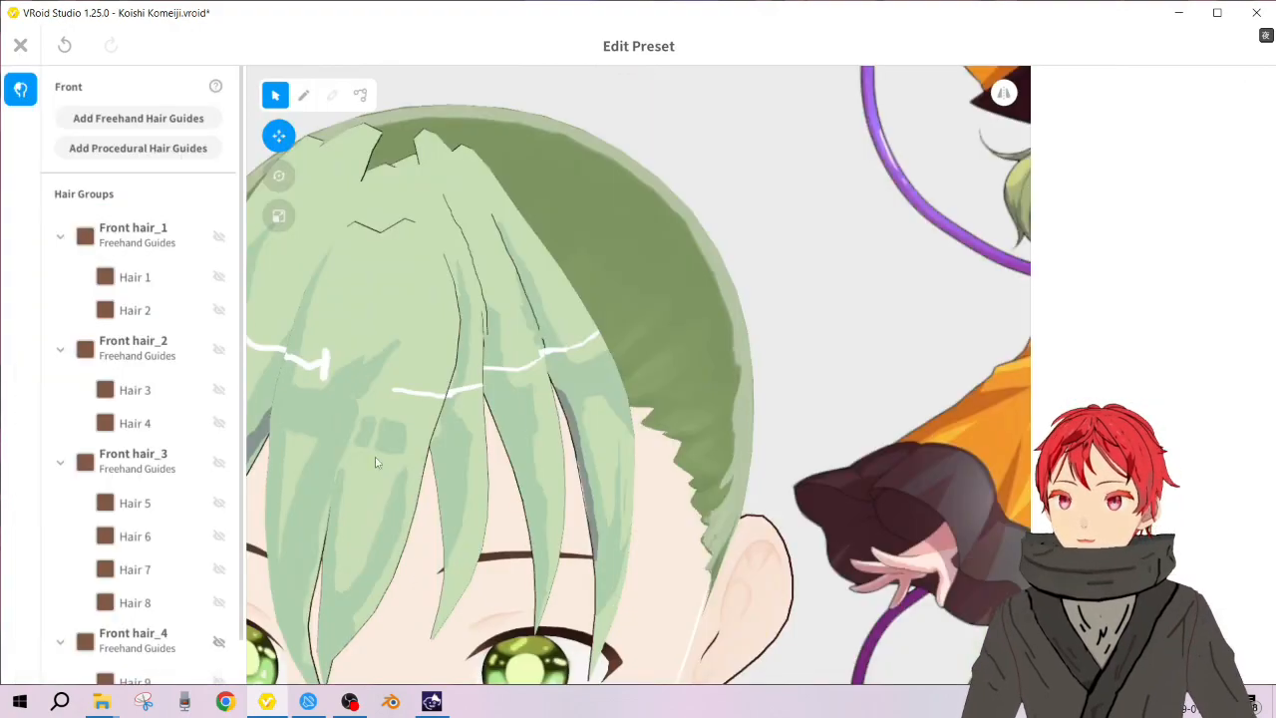
{"action": "scroll", "coordinate": [97, 513], "scroll_direction": "down", "scroll_amount": 1}
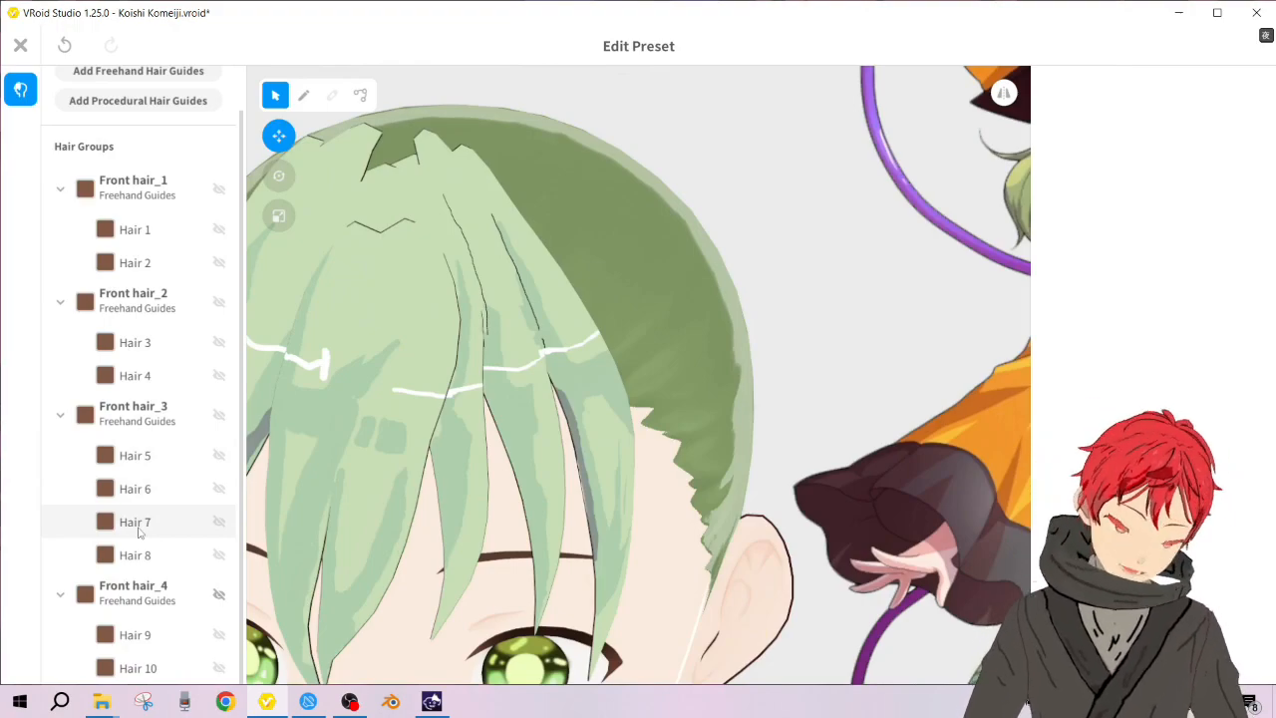
{"action": "scroll", "coordinate": [588, 463], "scroll_direction": "down", "scroll_amount": 4}
{"action": "right_click_drag", "start_coordinate": [588, 464], "coordinate": [619, 471]}
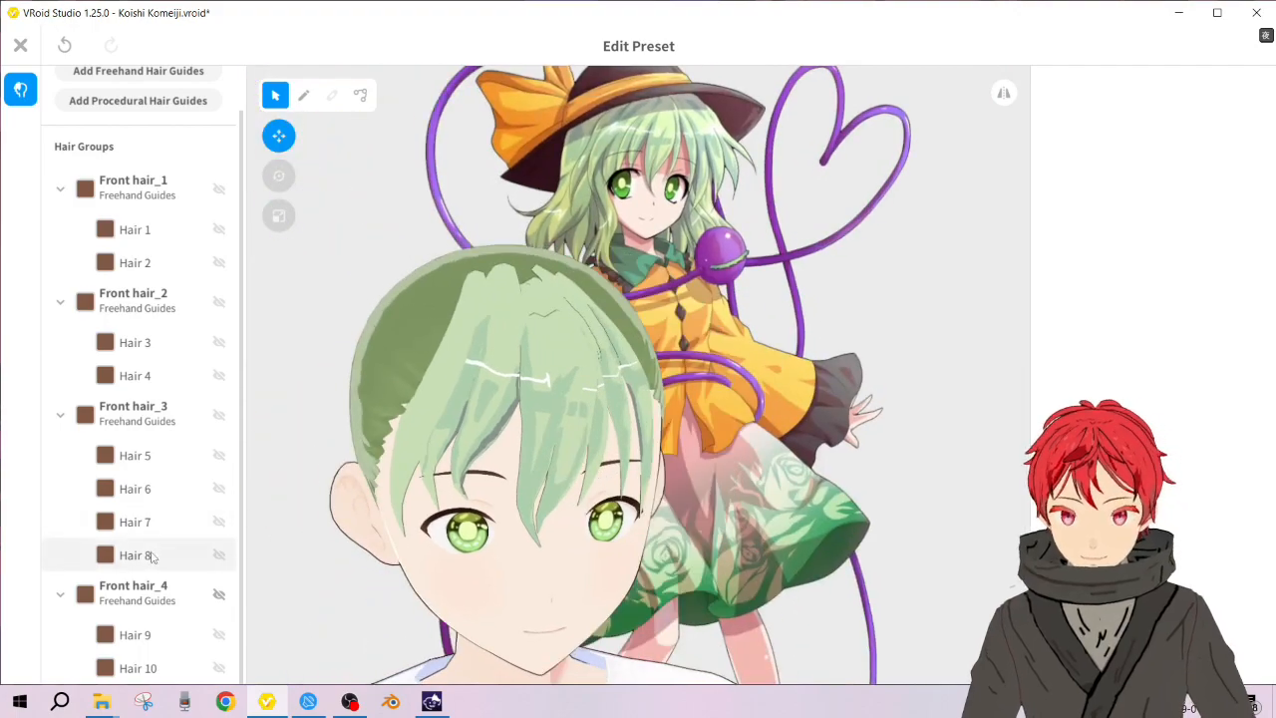
{"action": "left_click", "coordinate": [154, 555]}
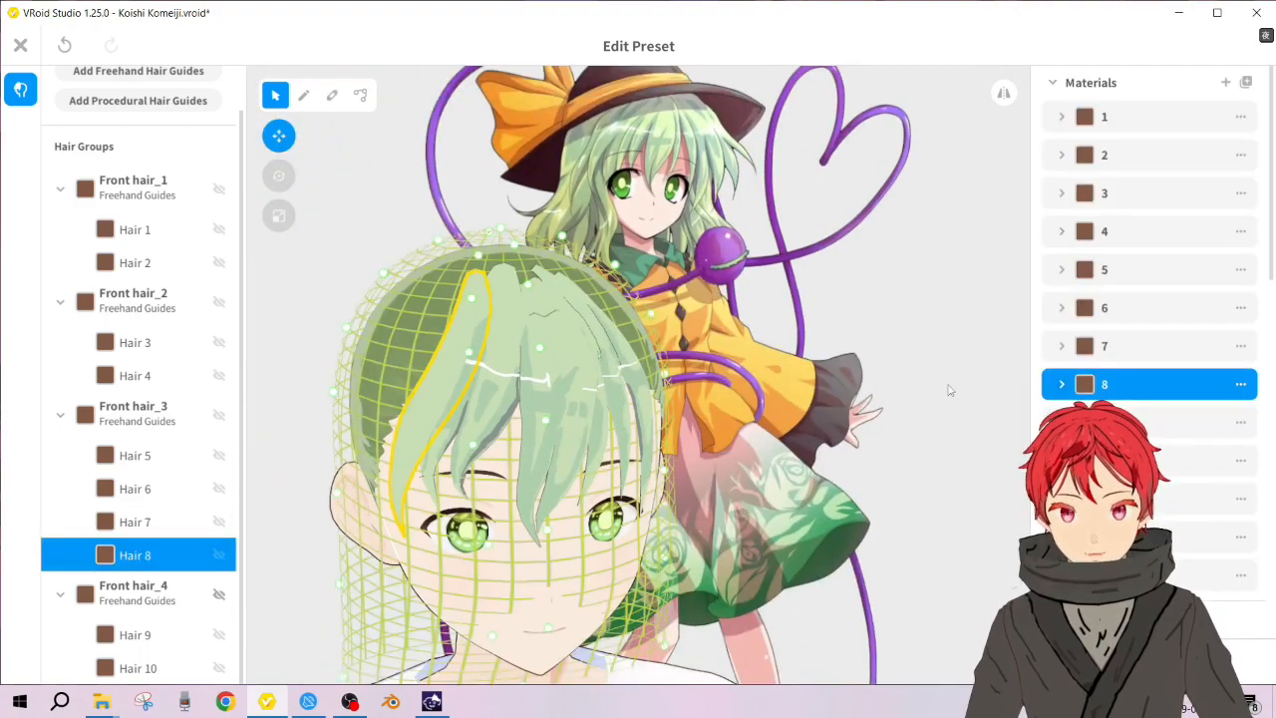
Step: Open the texture of material 8, used by Hair 8, for editing
{"action": "left_click", "coordinate": [1060, 385]}
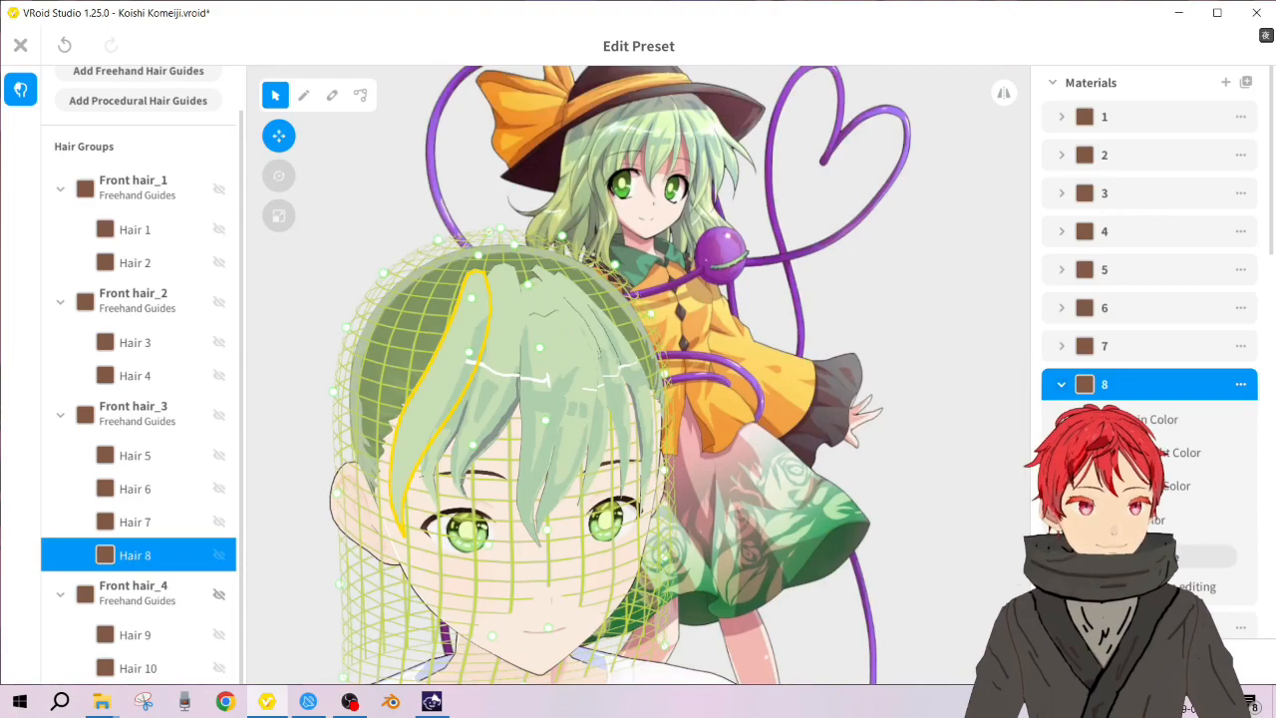
{"action": "left_click", "coordinate": [1149, 556]}
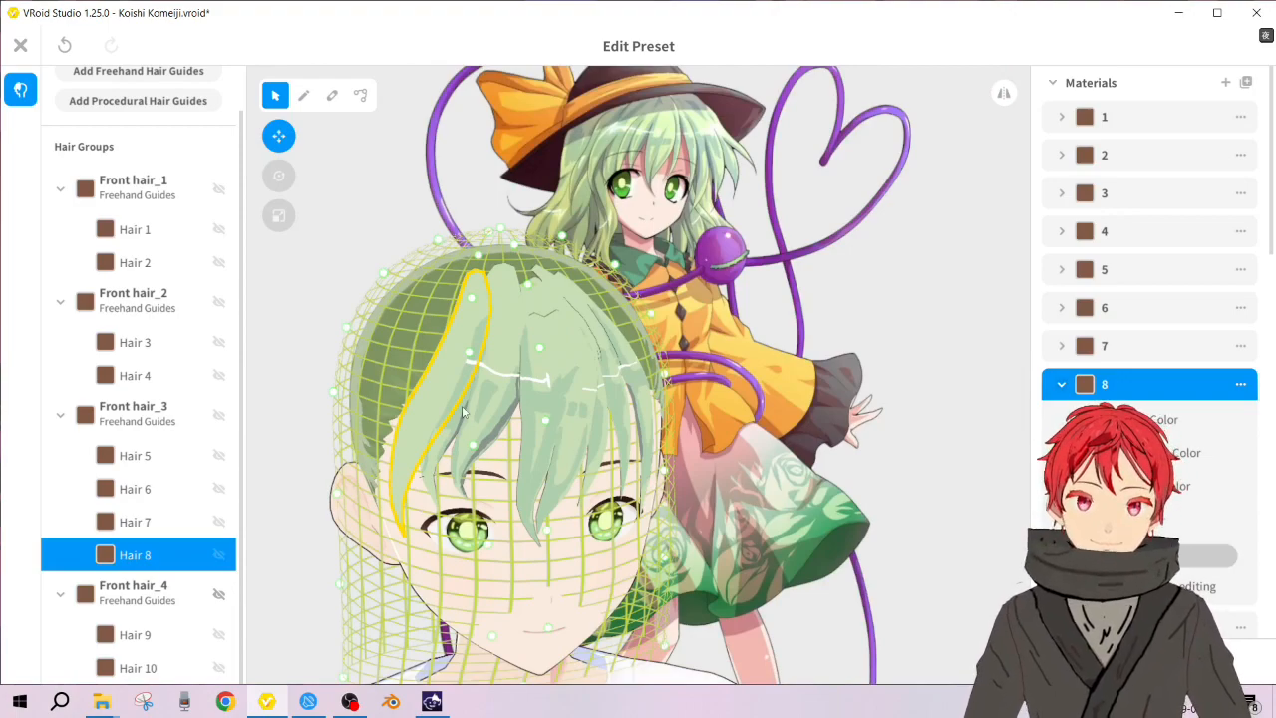
{"action": "scroll", "coordinate": [333, 329], "scroll_direction": "up", "scroll_amount": 4}
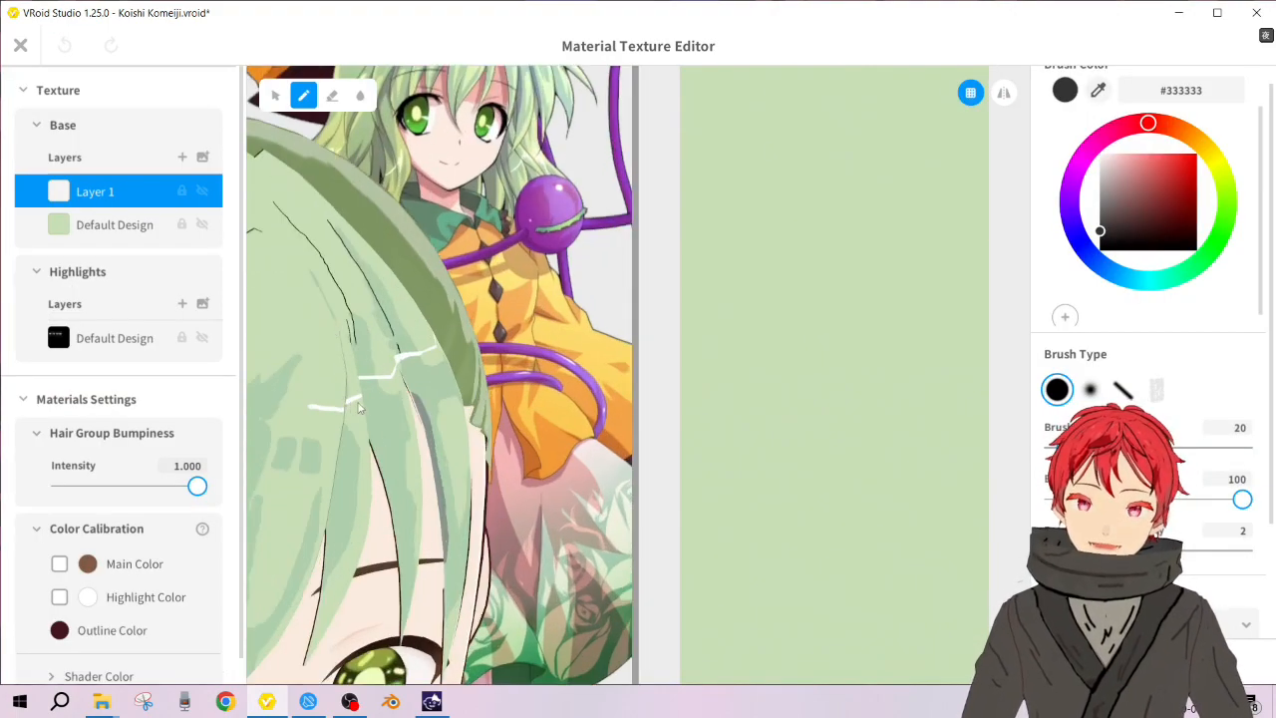
{"action": "scroll", "coordinate": [368, 403], "scroll_direction": "up", "scroll_amount": 5}
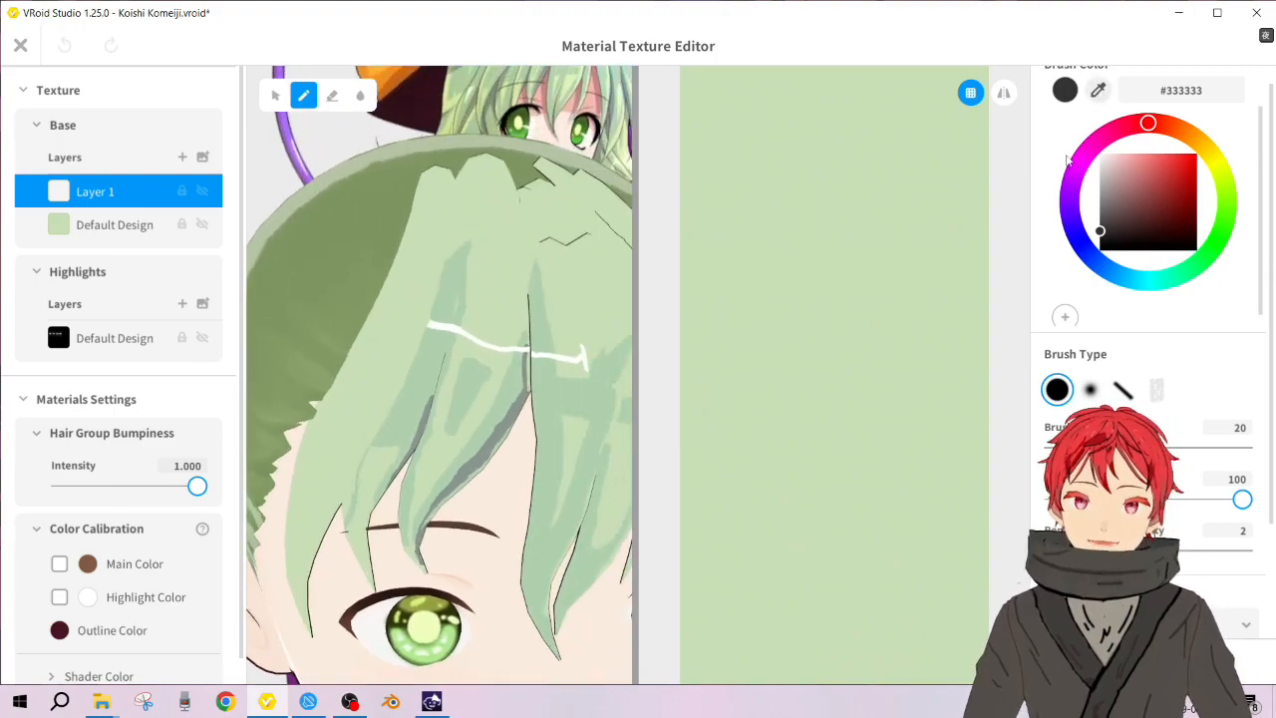
{"action": "left_click", "coordinate": [357, 704]}
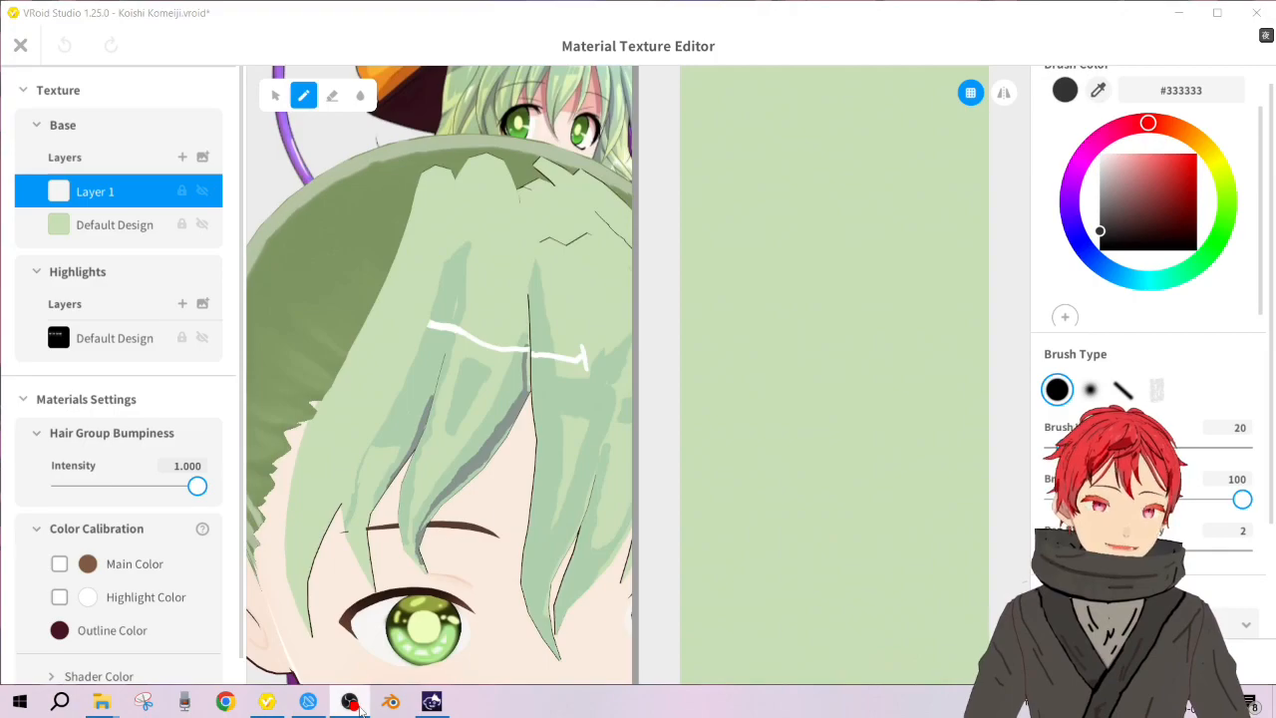
{"action": "left_click", "coordinate": [264, 30]}
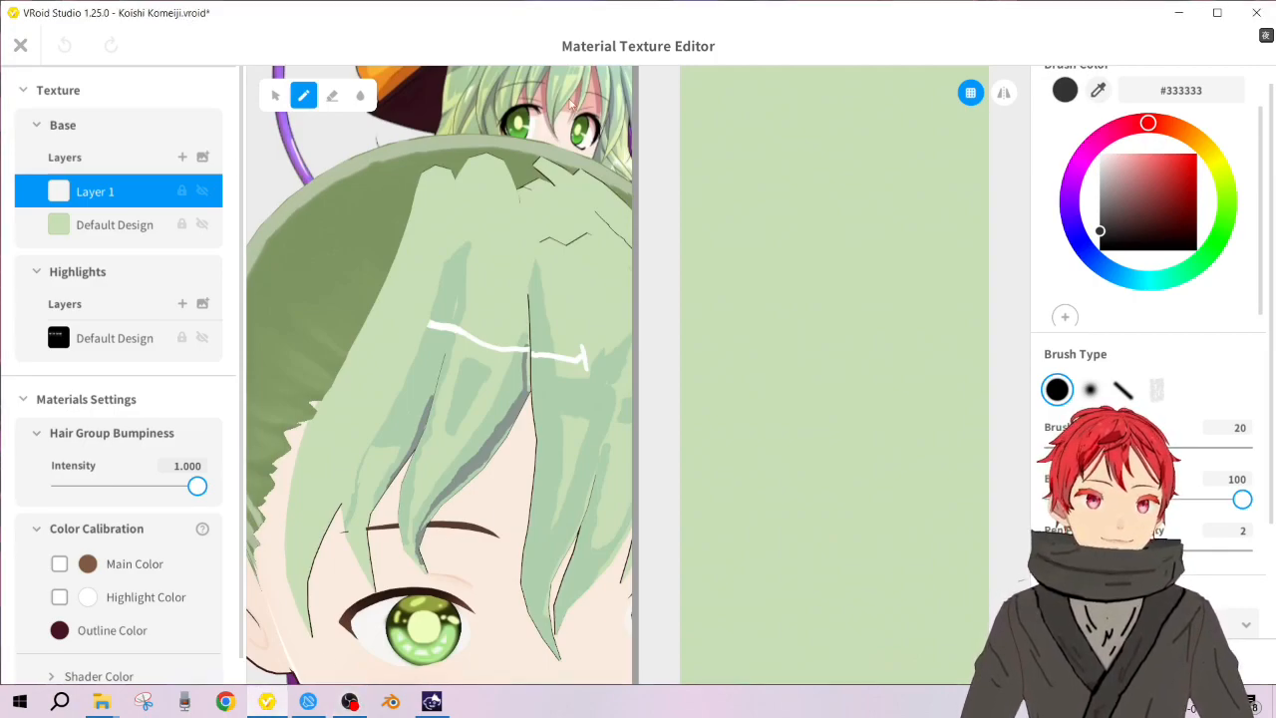
Step: Sample the shade green #AFCFAD from the neighbouring strand and paint a shadow streak along Hair 8's inner edge on Layer 1
{"action": "left_click", "coordinate": [1098, 89]}
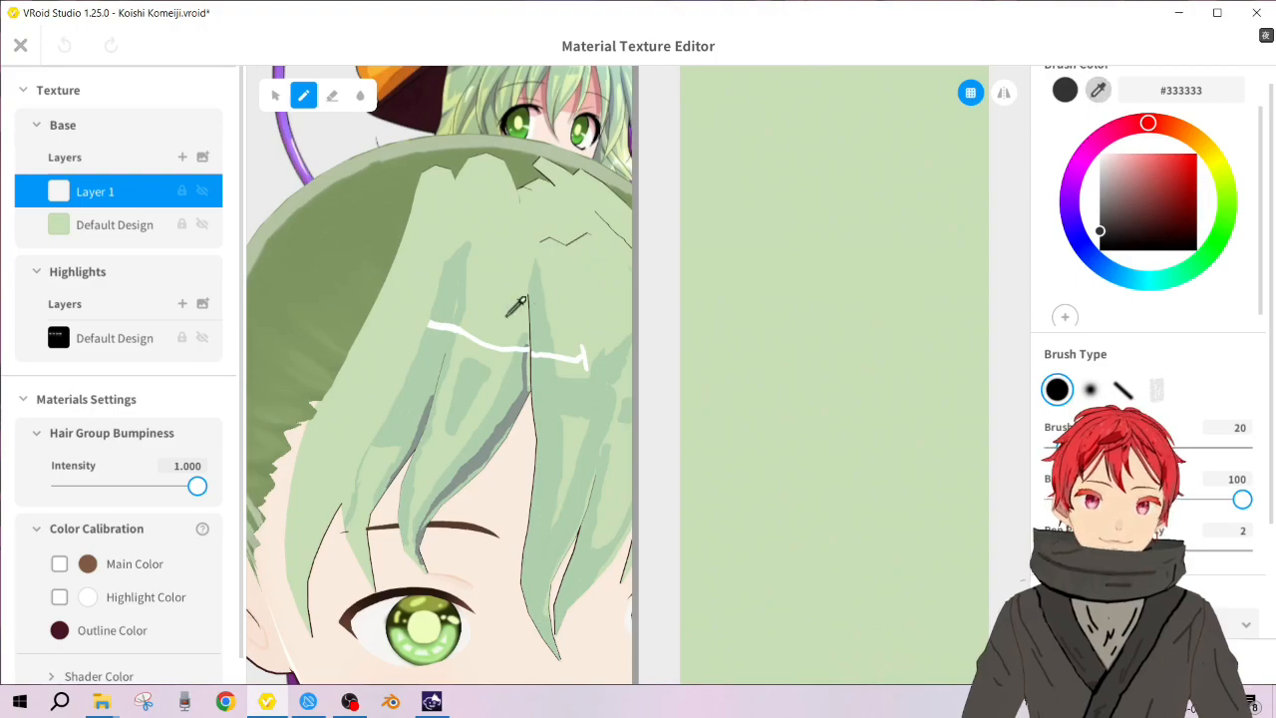
{"action": "left_click", "coordinate": [447, 339]}
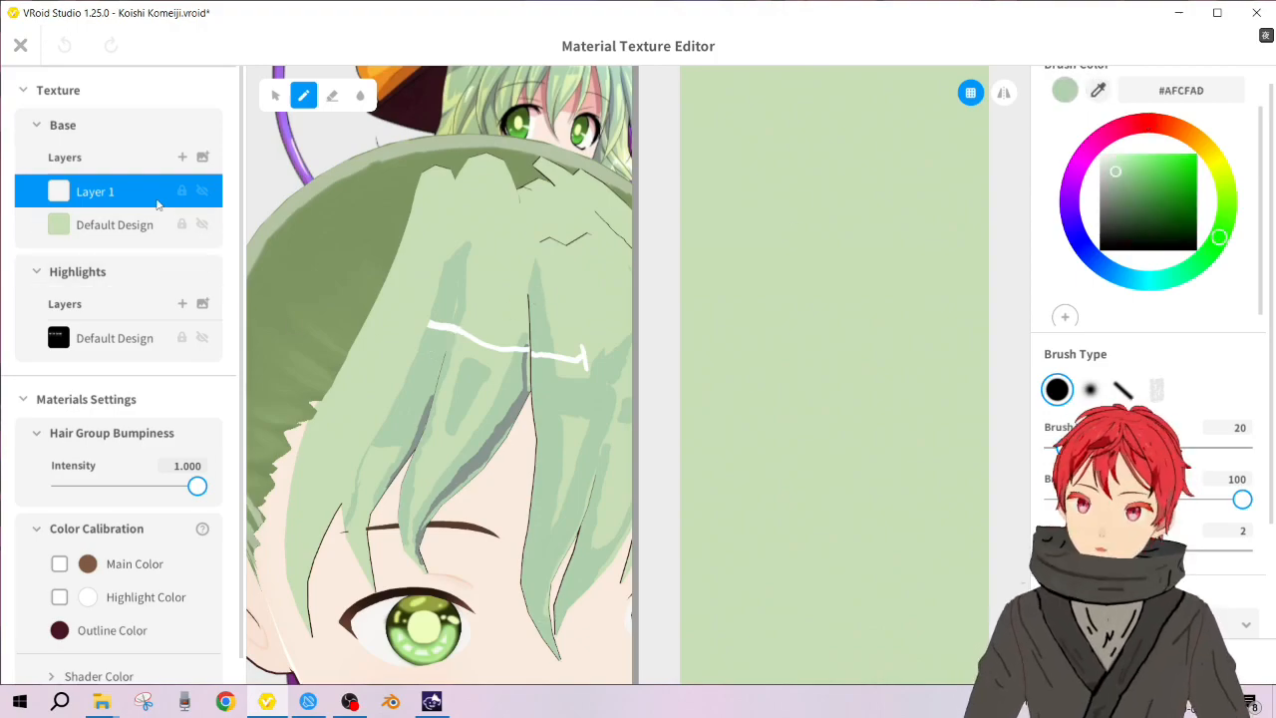
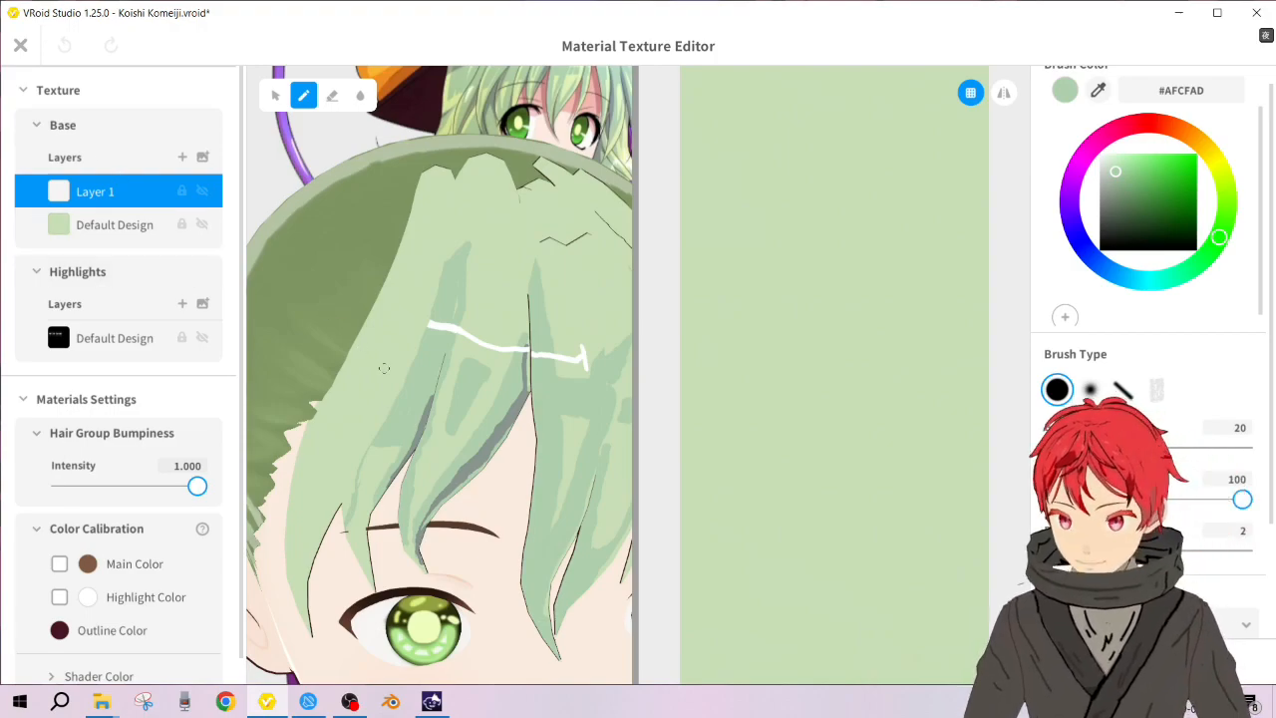
{"action": "left_click_drag", "start_coordinate": [411, 332], "coordinate": [341, 496]}
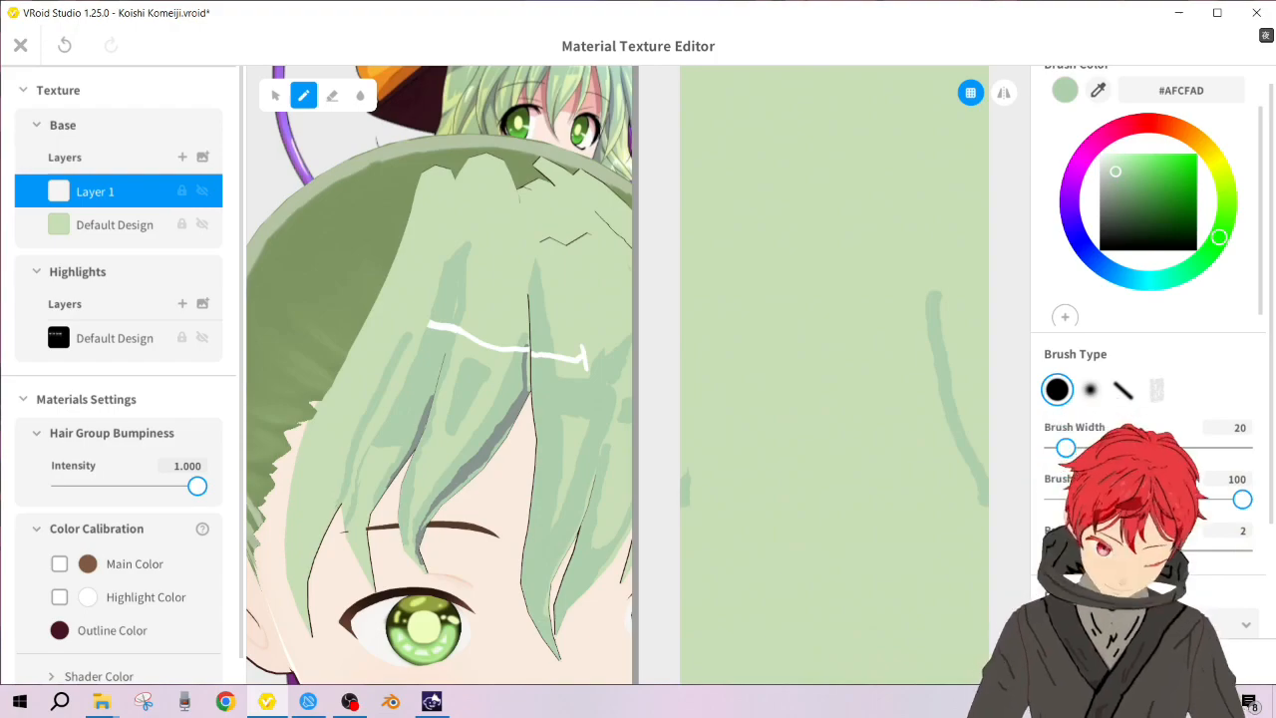
{"action": "mouse_move", "coordinate": [341, 496]}
{"action": "left_mouse_down"}
{"action": "mouse_move", "coordinate": [356, 419]}
{"action": "mouse_move", "coordinate": [408, 325]}
{"action": "left_mouse_up"}
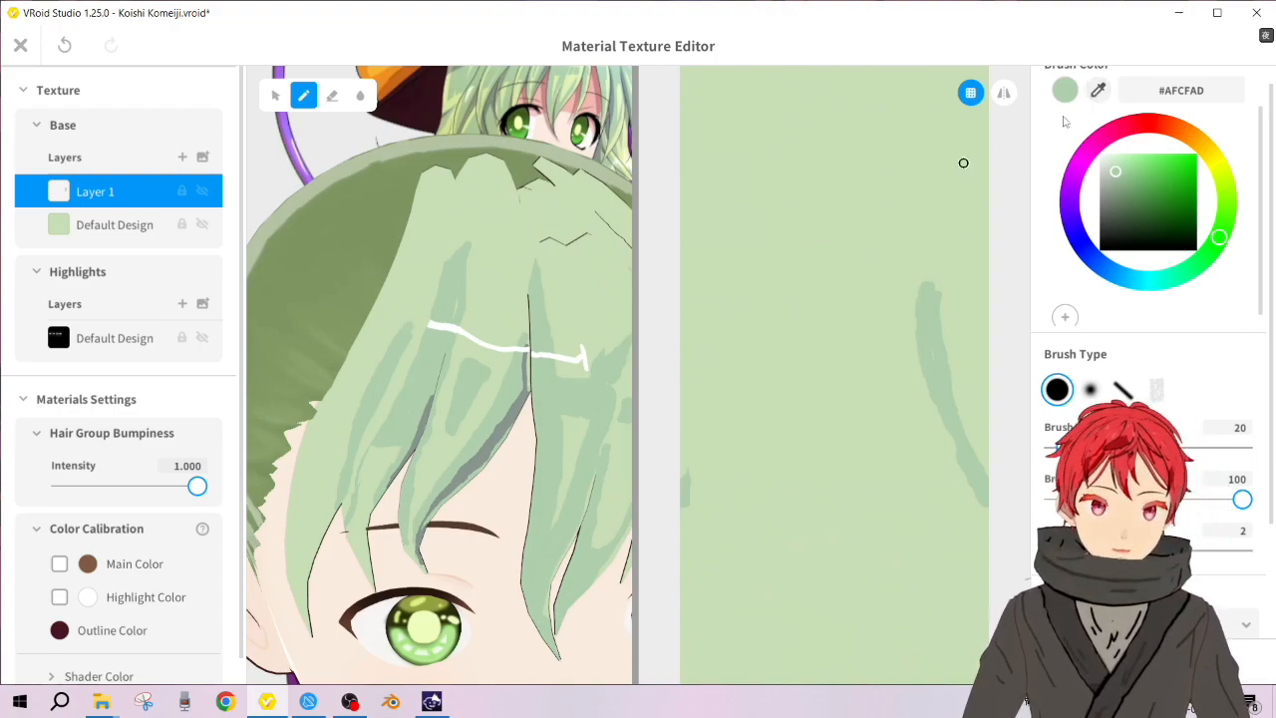
Step: Trim the upper end of Hair 8's shadow streak flat with the sampled base green #C9DEB6
{"action": "left_click", "coordinate": [1097, 89]}
{"action": "left_click", "coordinate": [769, 279]}
{"action": "left_click_drag", "start_coordinate": [398, 315], "coordinate": [408, 339]}
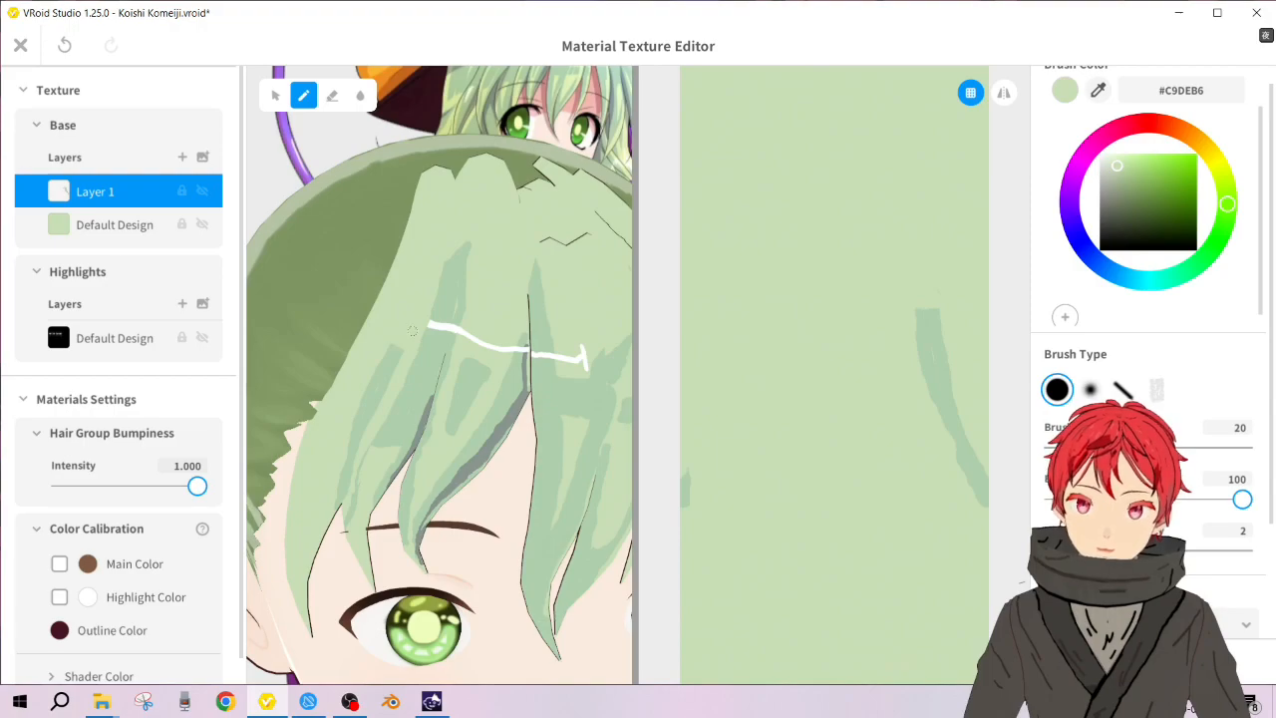
Step: Resample #AFCFAD and extend Hair 8's shadow across the strand and up along its outer edge
{"action": "left_click", "coordinate": [1098, 90]}
{"action": "left_click", "coordinate": [925, 344]}
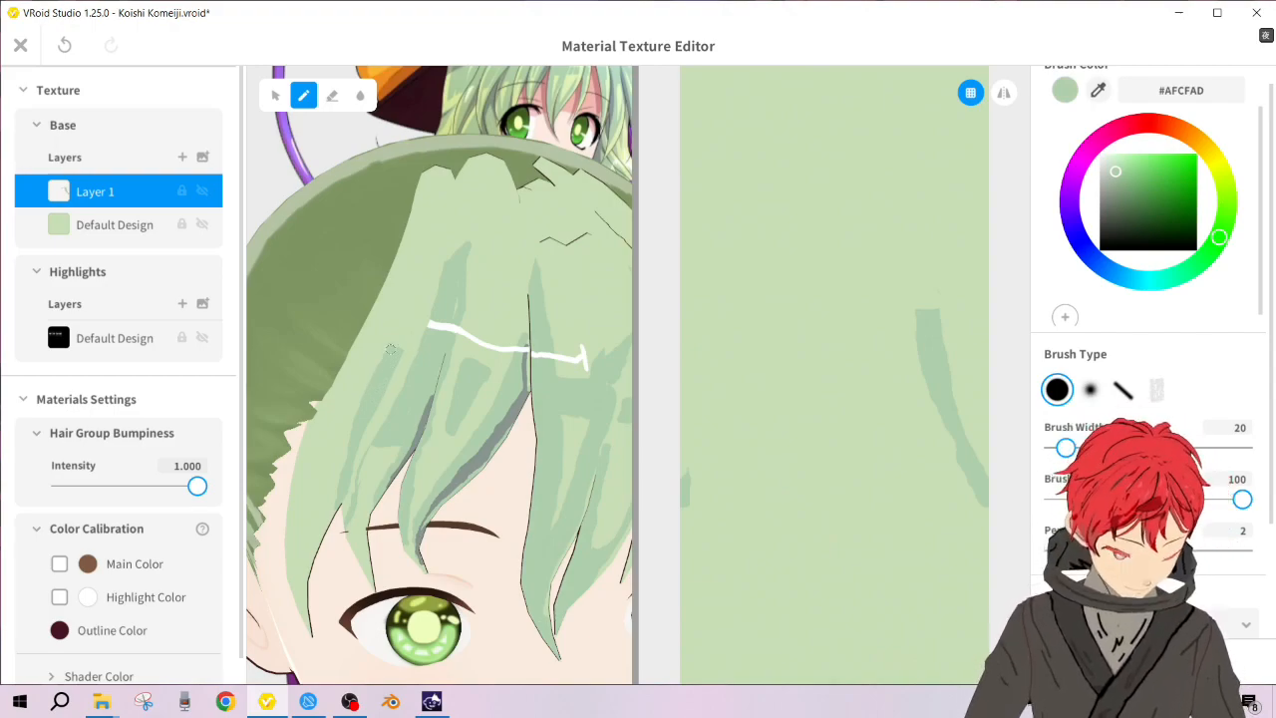
{"action": "left_click_drag", "start_coordinate": [390, 349], "coordinate": [375, 337]}
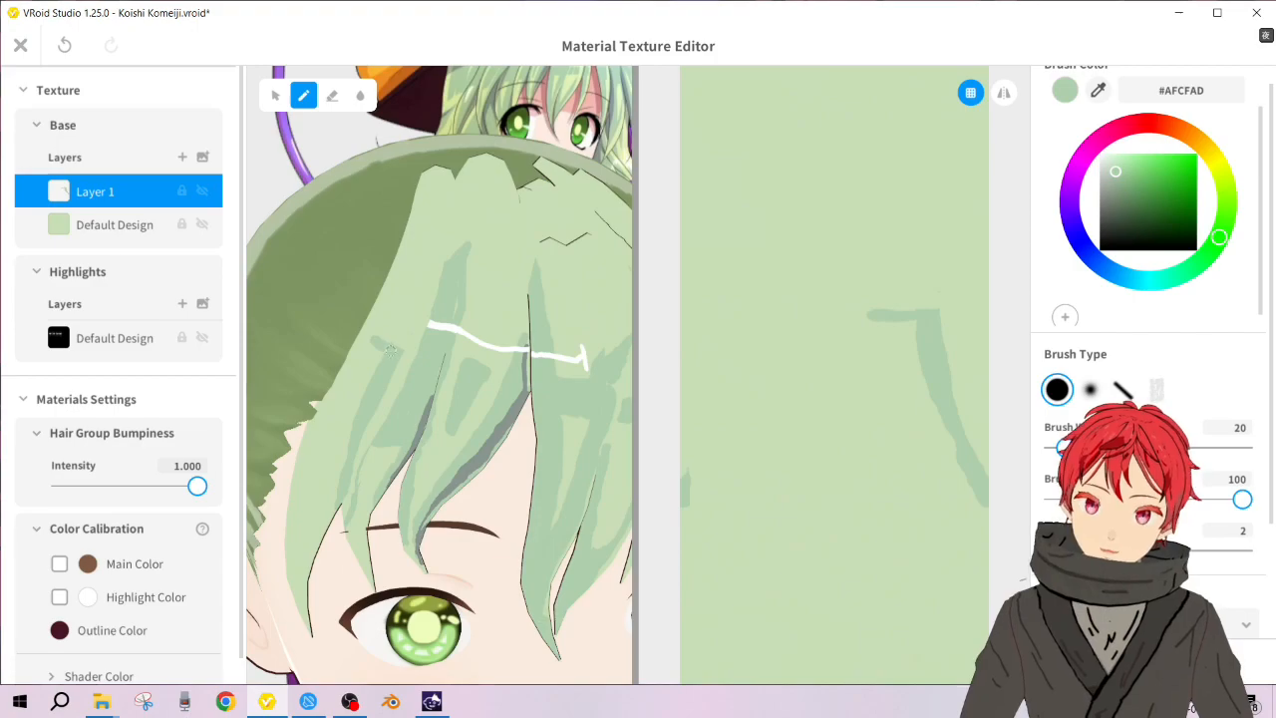
{"action": "mouse_move", "coordinate": [373, 338]}
{"action": "left_mouse_down"}
{"action": "mouse_move", "coordinate": [385, 284]}
{"action": "mouse_move", "coordinate": [353, 344]}
{"action": "mouse_move", "coordinate": [377, 304]}
{"action": "left_mouse_up"}
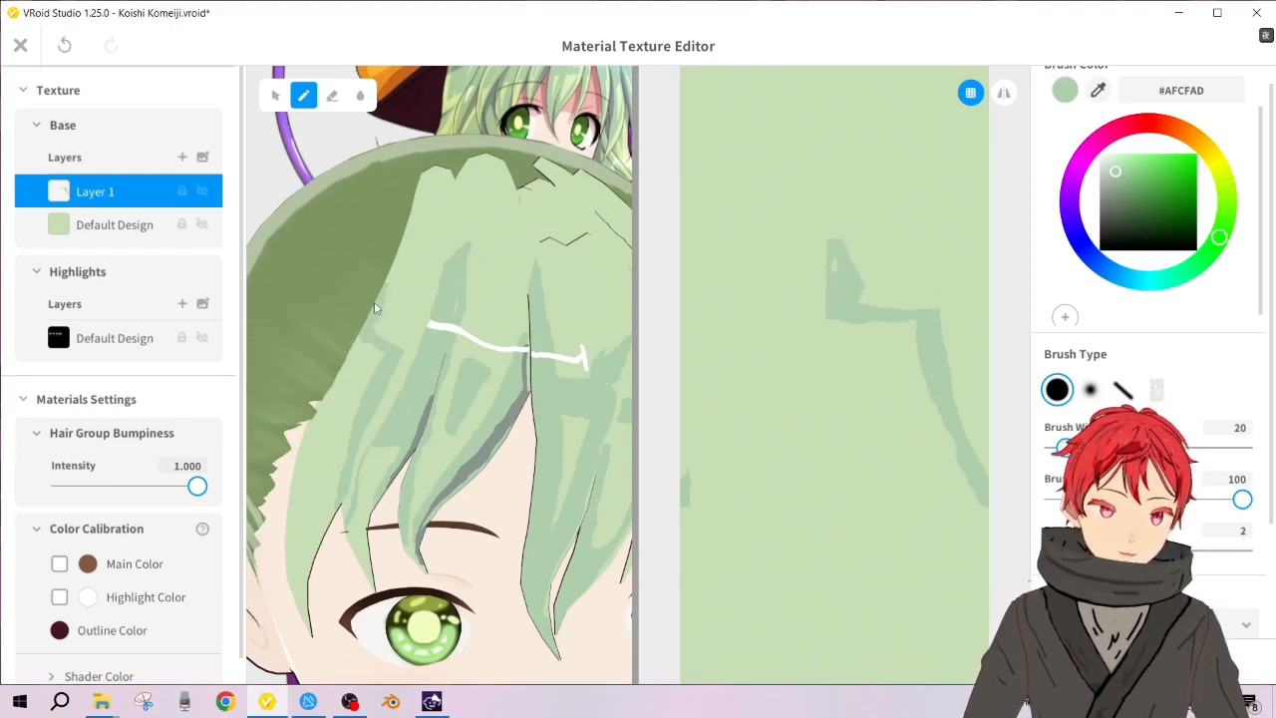
{"action": "left_click_drag", "start_coordinate": [388, 282], "coordinate": [405, 217]}
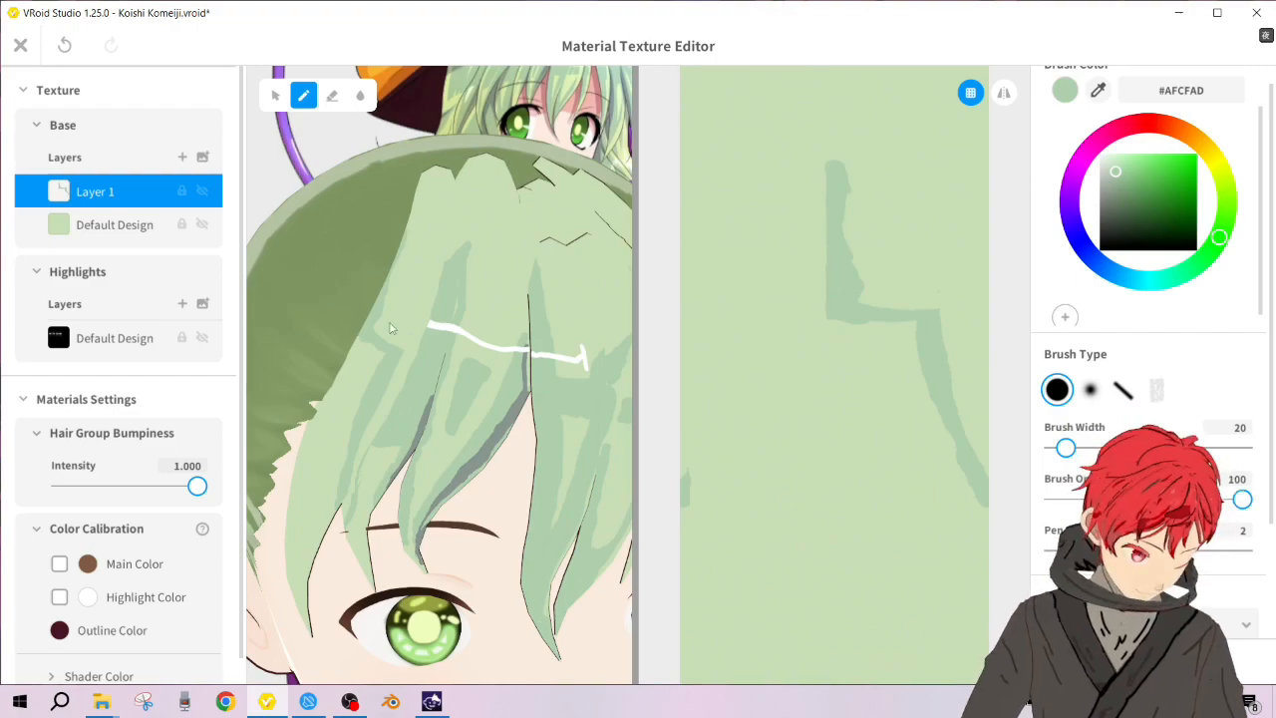
Step: Paint a short shadow branch across Hair 8's upper part and thin it with the sampled base green #C9DDB6
{"action": "left_click_drag", "start_coordinate": [405, 242], "coordinate": [416, 247]}
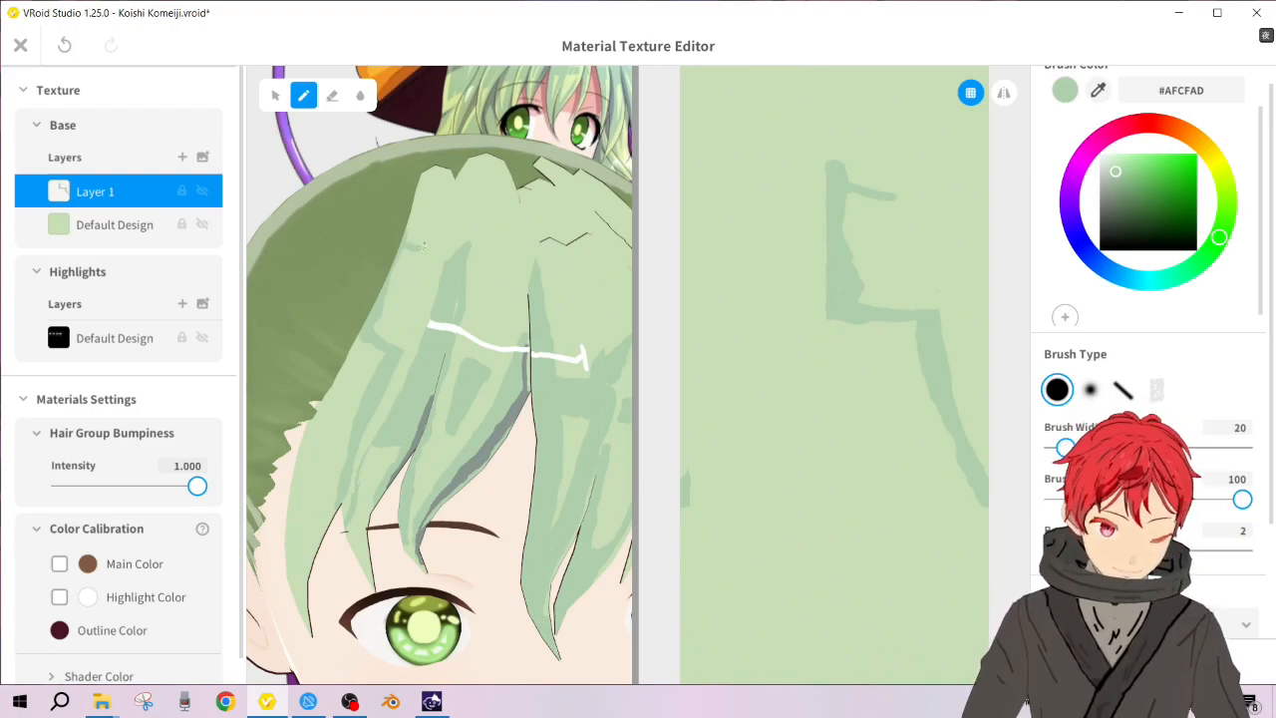
{"action": "left_click_drag", "start_coordinate": [417, 246], "coordinate": [438, 251]}
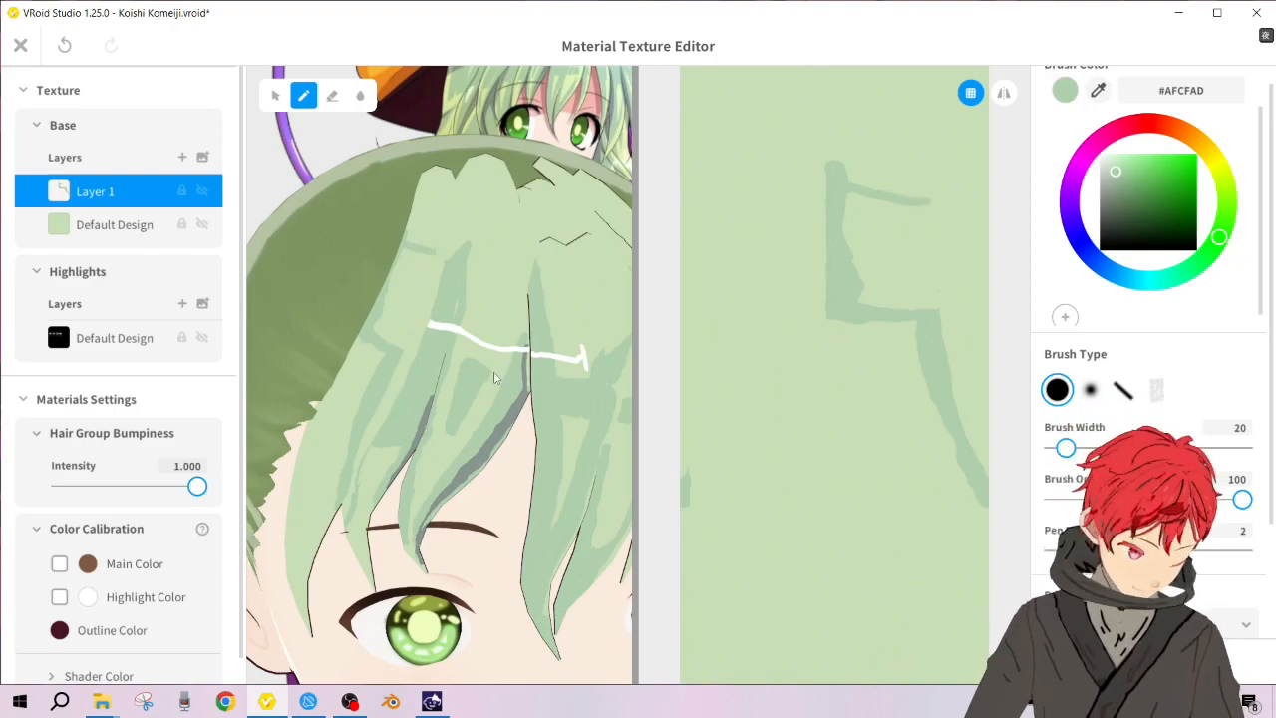
{"action": "left_click", "coordinate": [1097, 89]}
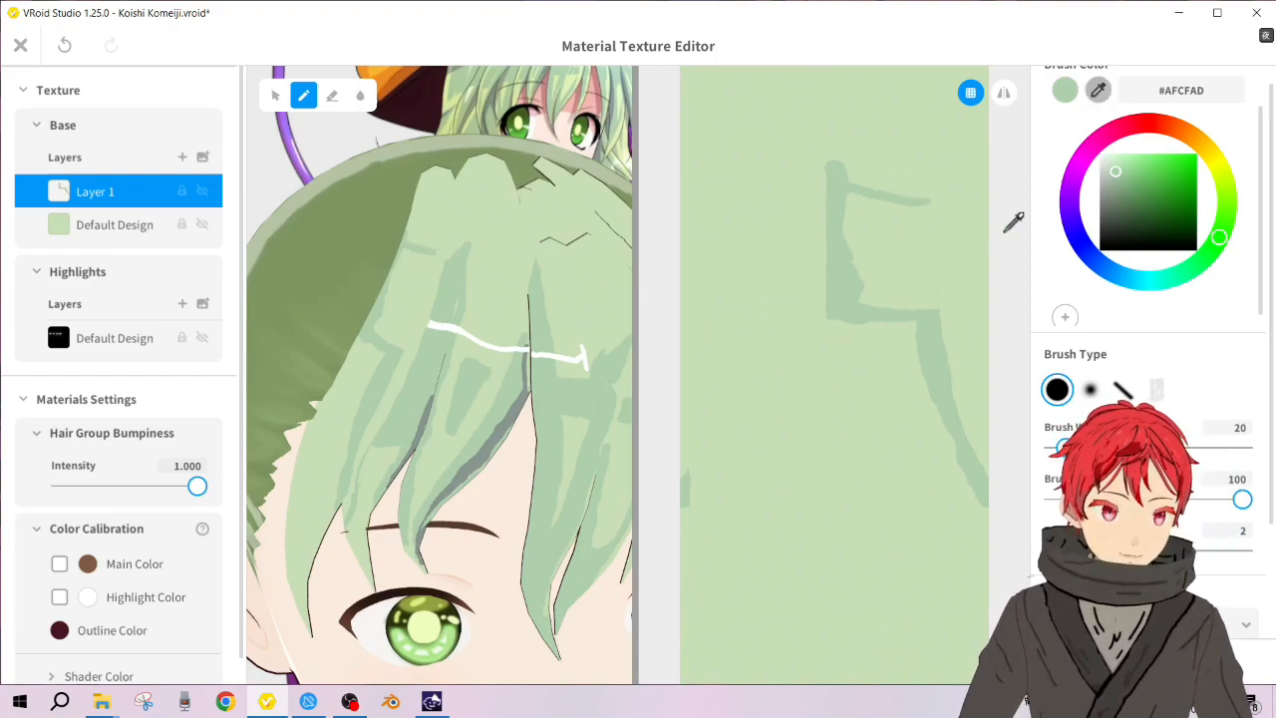
{"action": "left_click", "coordinate": [931, 240]}
{"action": "left_click_drag", "start_coordinate": [406, 247], "coordinate": [422, 255]}
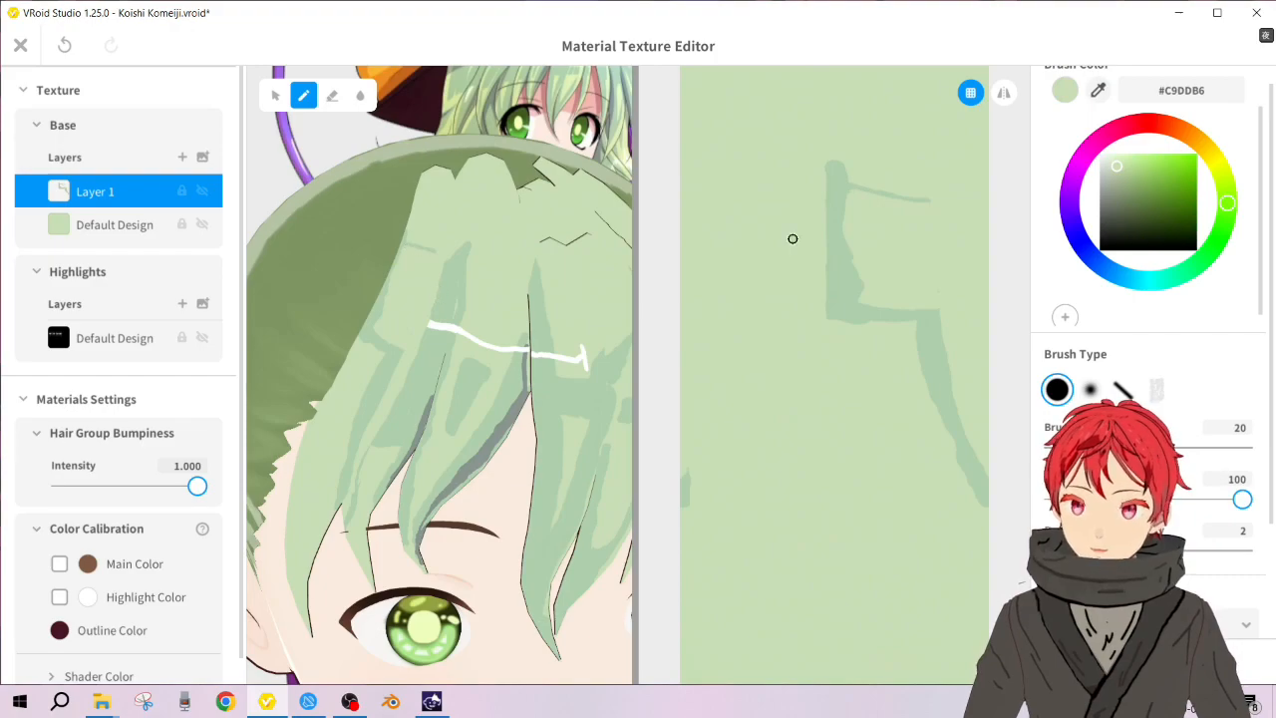
Step: Resample #AFCFAD and fill in Hair 8's shadow below the stepped edge, widening it down the strand's inner side
{"action": "left_click", "coordinate": [1098, 90]}
{"action": "left_click", "coordinate": [836, 232]}
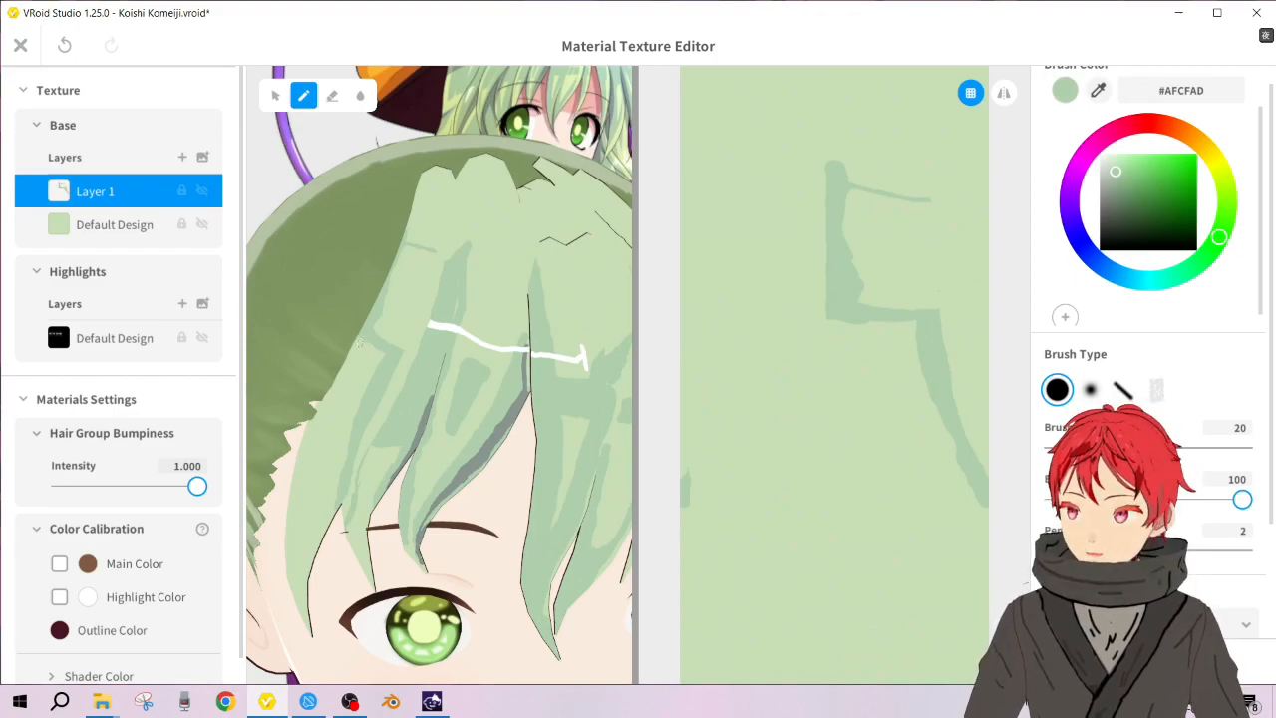
{"action": "mouse_move", "coordinate": [379, 351]}
{"action": "left_mouse_down"}
{"action": "mouse_move", "coordinate": [372, 385]}
{"action": "mouse_move", "coordinate": [382, 354]}
{"action": "mouse_move", "coordinate": [351, 344]}
{"action": "mouse_move", "coordinate": [346, 407]}
{"action": "mouse_move", "coordinate": [359, 407]}
{"action": "mouse_move", "coordinate": [355, 379]}
{"action": "mouse_move", "coordinate": [358, 421]}
{"action": "mouse_move", "coordinate": [333, 505]}
{"action": "left_mouse_up"}
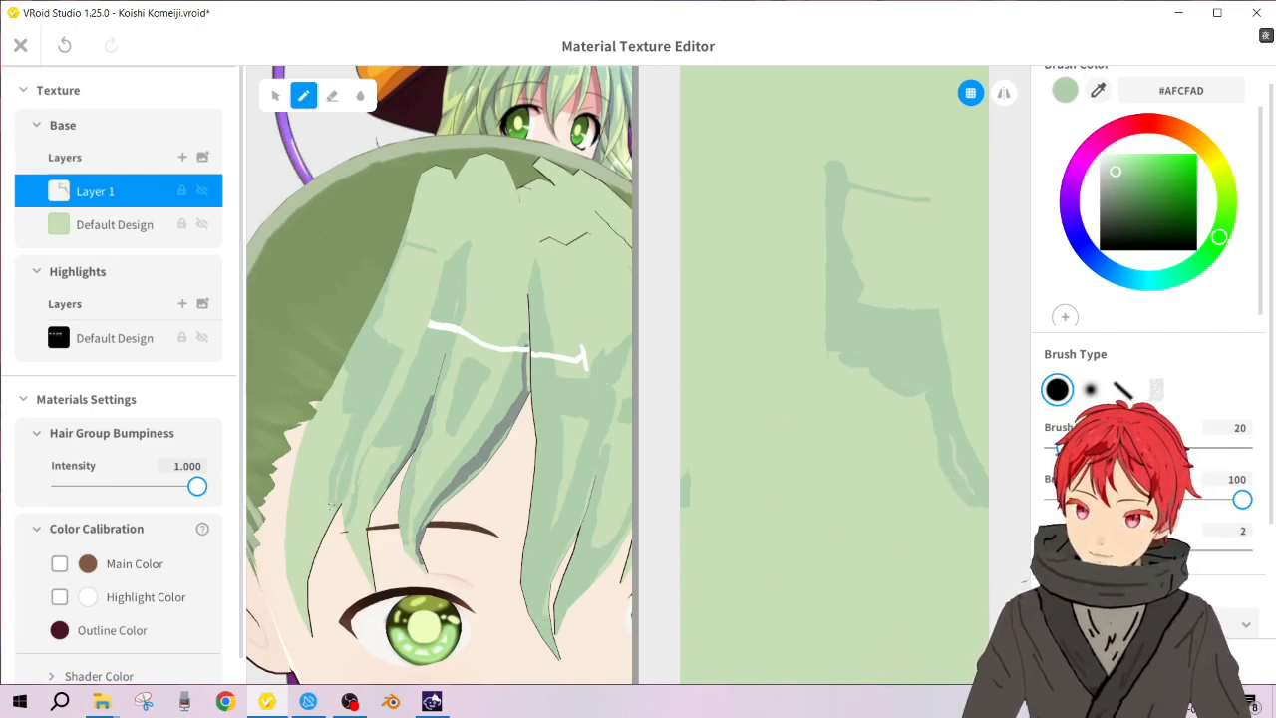
{"action": "mouse_move", "coordinate": [353, 446]}
{"action": "left_mouse_down"}
{"action": "mouse_move", "coordinate": [340, 426]}
{"action": "mouse_move", "coordinate": [332, 476]}
{"action": "left_mouse_up"}
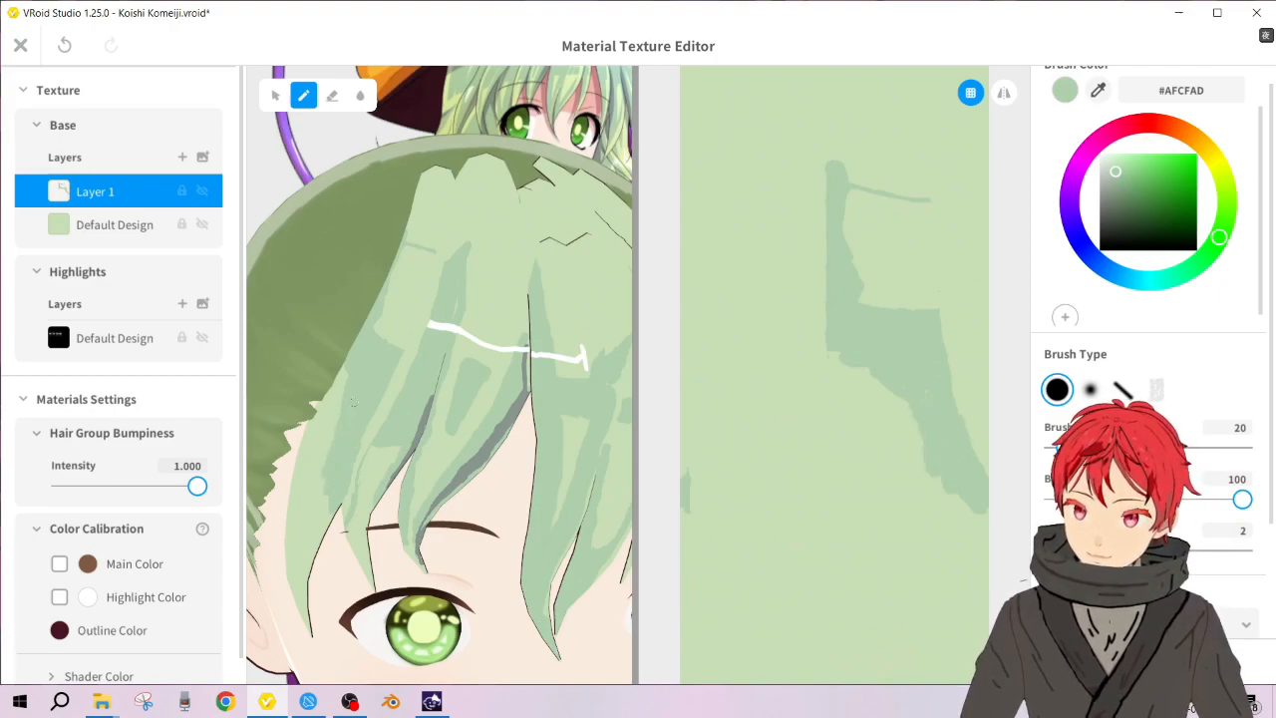
{"action": "mouse_move", "coordinate": [346, 417]}
{"action": "left_mouse_down"}
{"action": "mouse_move", "coordinate": [314, 516]}
{"action": "mouse_move", "coordinate": [312, 551]}
{"action": "mouse_move", "coordinate": [324, 509]}
{"action": "mouse_move", "coordinate": [322, 556]}
{"action": "left_mouse_up"}
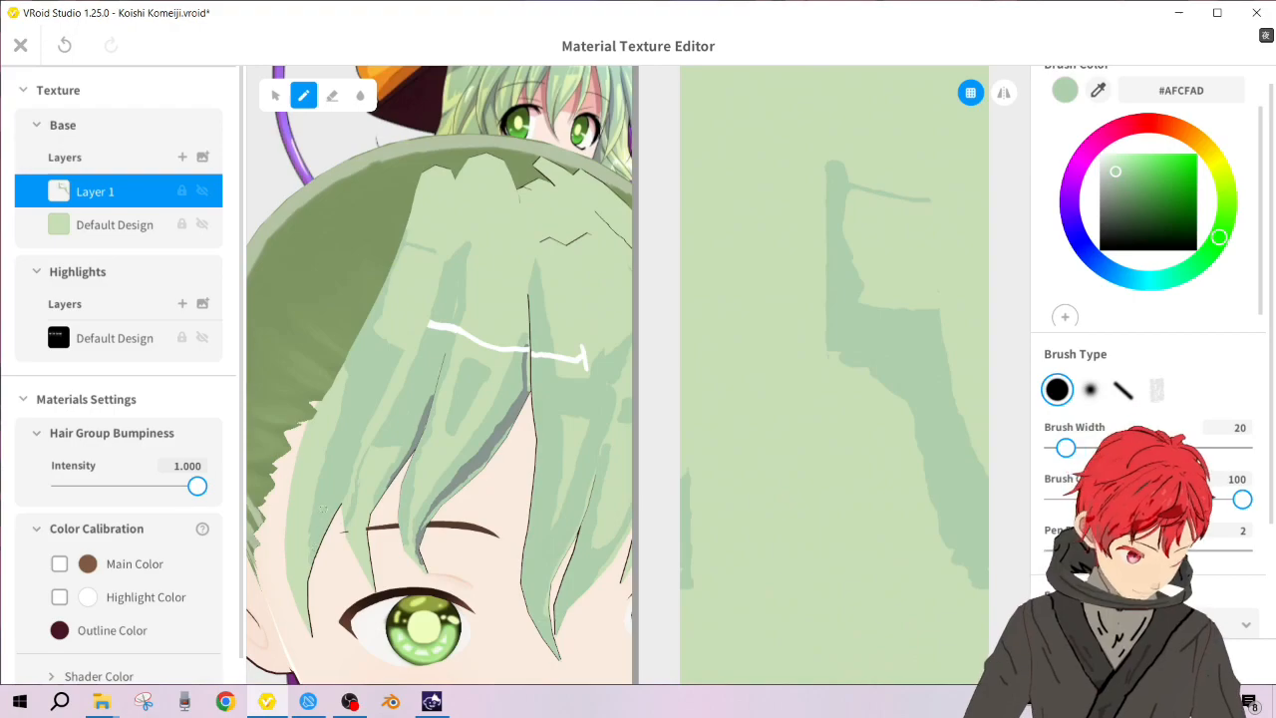
Step: Extend the #AFCFAD shadow to Hair 8's tip and up its outer edge, undoing a stray stroke and leaving a light patch
{"action": "mouse_move", "coordinate": [309, 533]}
{"action": "left_mouse_down"}
{"action": "mouse_move", "coordinate": [299, 623]}
{"action": "mouse_move", "coordinate": [307, 543]}
{"action": "left_mouse_up"}
{"action": "mouse_move", "coordinate": [306, 619]}
{"action": "left_mouse_down"}
{"action": "mouse_move", "coordinate": [302, 632]}
{"action": "mouse_move", "coordinate": [301, 595]}
{"action": "mouse_move", "coordinate": [307, 628]}
{"action": "mouse_move", "coordinate": [314, 606]}
{"action": "mouse_move", "coordinate": [302, 620]}
{"action": "mouse_move", "coordinate": [299, 598]}
{"action": "left_mouse_up"}
{"action": "key", "text": "ctrl+z"}
{"action": "mouse_move", "coordinate": [301, 550]}
{"action": "left_mouse_down"}
{"action": "mouse_move", "coordinate": [298, 455]}
{"action": "mouse_move", "coordinate": [297, 478]}
{"action": "mouse_move", "coordinate": [339, 403]}
{"action": "mouse_move", "coordinate": [332, 436]}
{"action": "mouse_move", "coordinate": [346, 367]}
{"action": "mouse_move", "coordinate": [309, 426]}
{"action": "mouse_move", "coordinate": [333, 409]}
{"action": "left_mouse_up"}
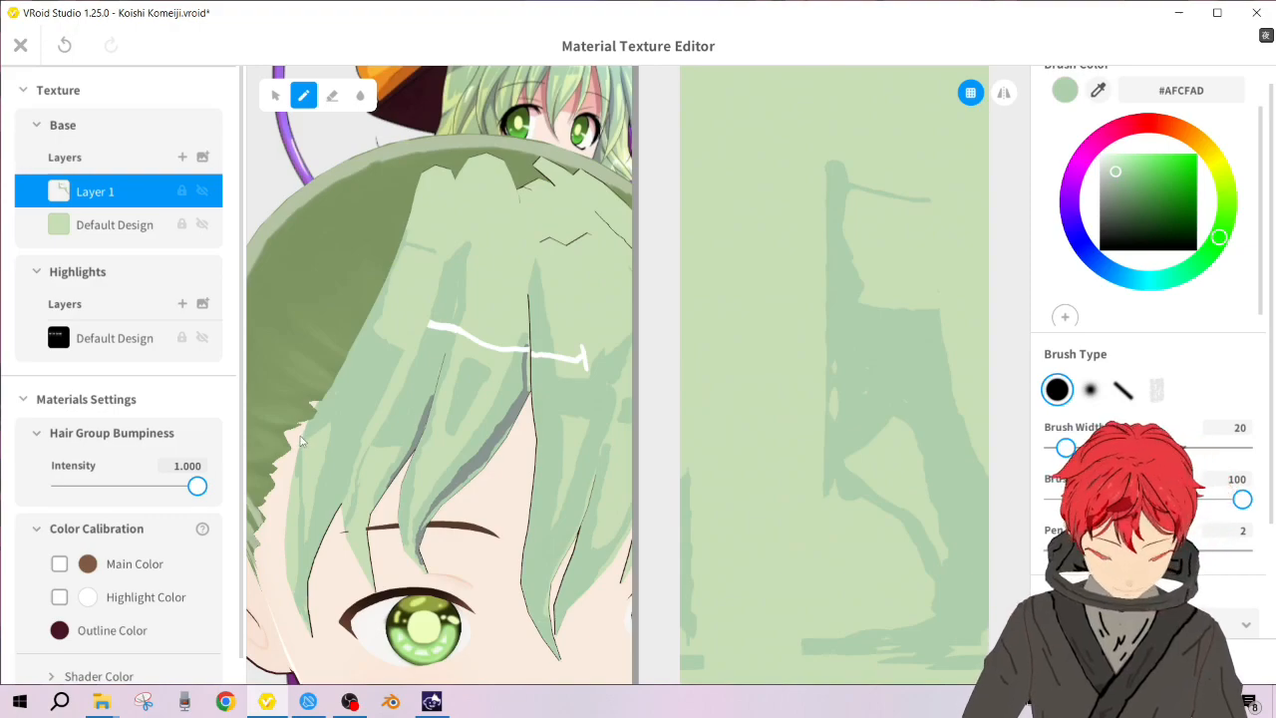
{"action": "left_click_drag", "start_coordinate": [304, 446], "coordinate": [306, 472]}
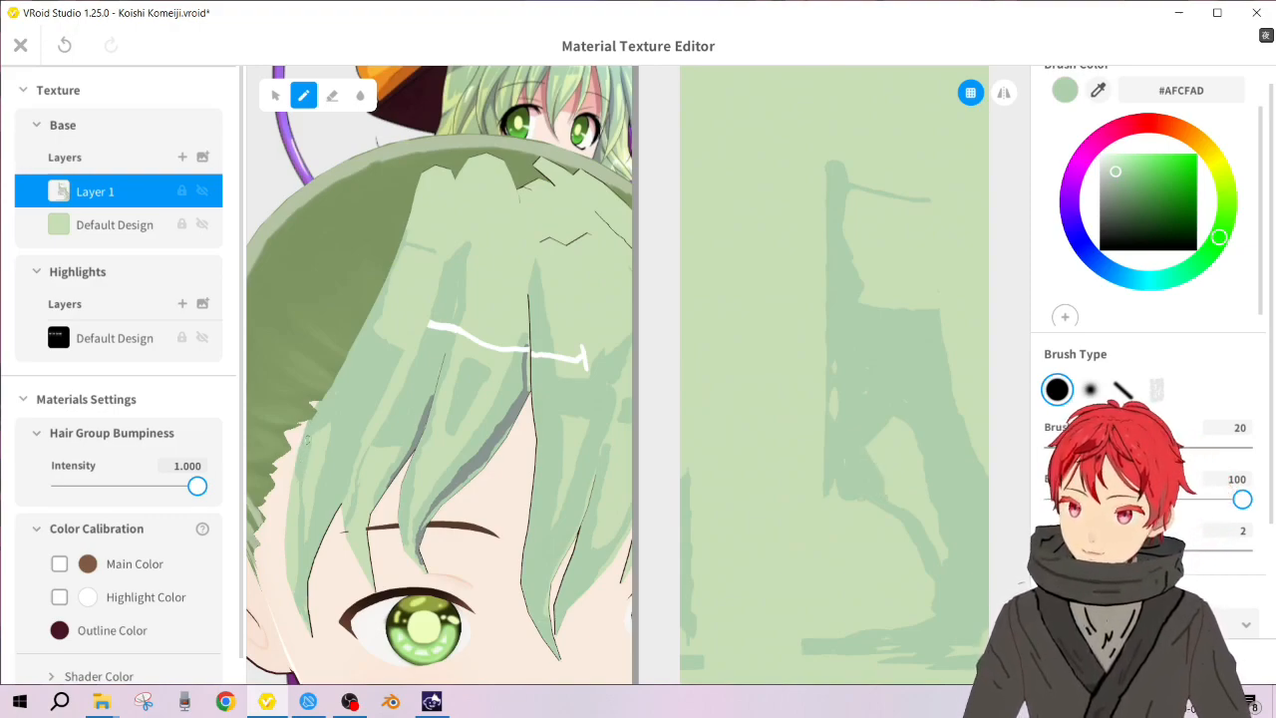
Step: Sample #C9DDB6 and #AFCFAD in turn to refine the light patch and fill the shadow beneath it on Hair 8's lower outer side
{"action": "left_click", "coordinate": [1097, 90]}
{"action": "left_click", "coordinate": [819, 460]}
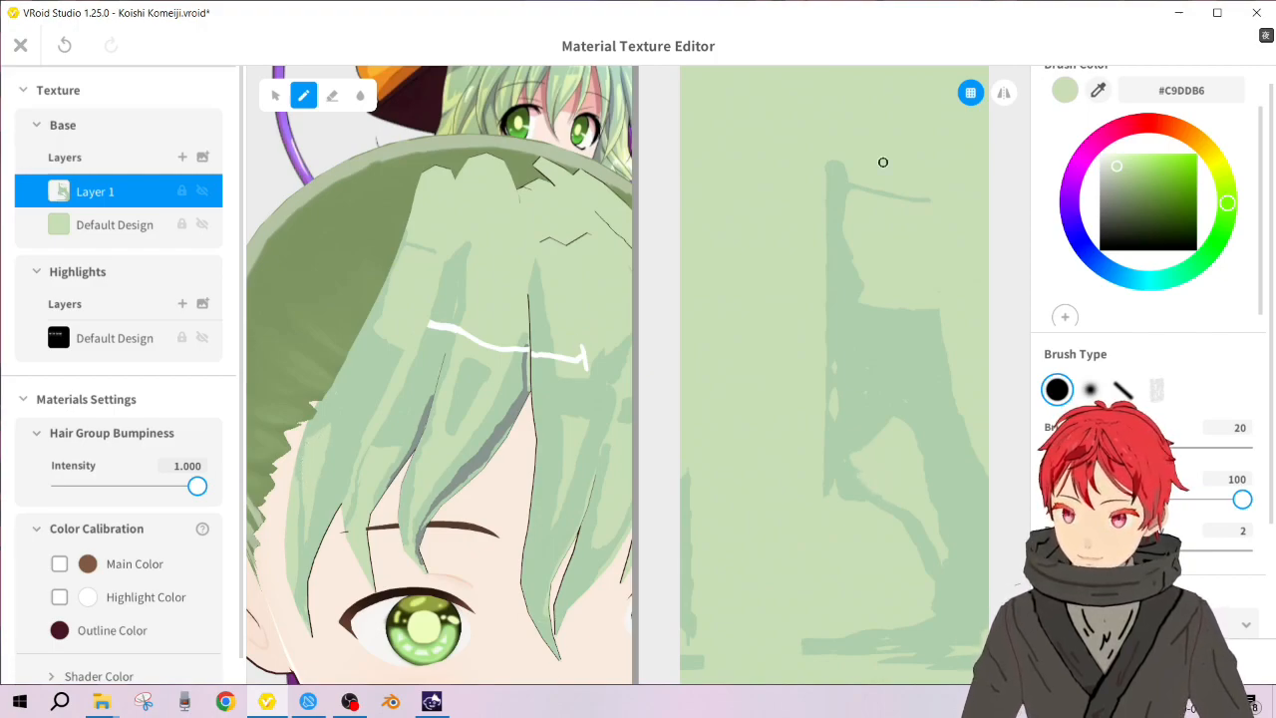
{"action": "left_click", "coordinate": [1097, 90]}
{"action": "left_click", "coordinate": [884, 346]}
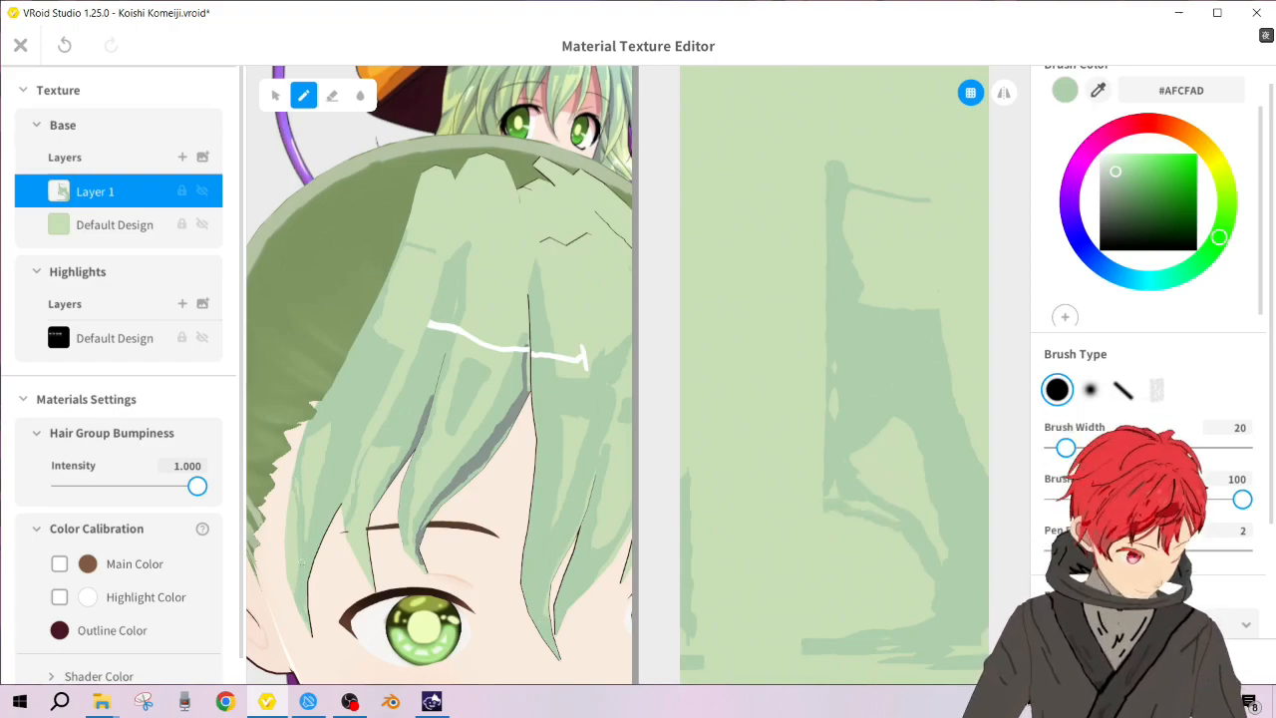
{"action": "mouse_move", "coordinate": [299, 576]}
{"action": "left_mouse_down"}
{"action": "mouse_move", "coordinate": [296, 485]}
{"action": "mouse_move", "coordinate": [287, 545]}
{"action": "left_mouse_up"}
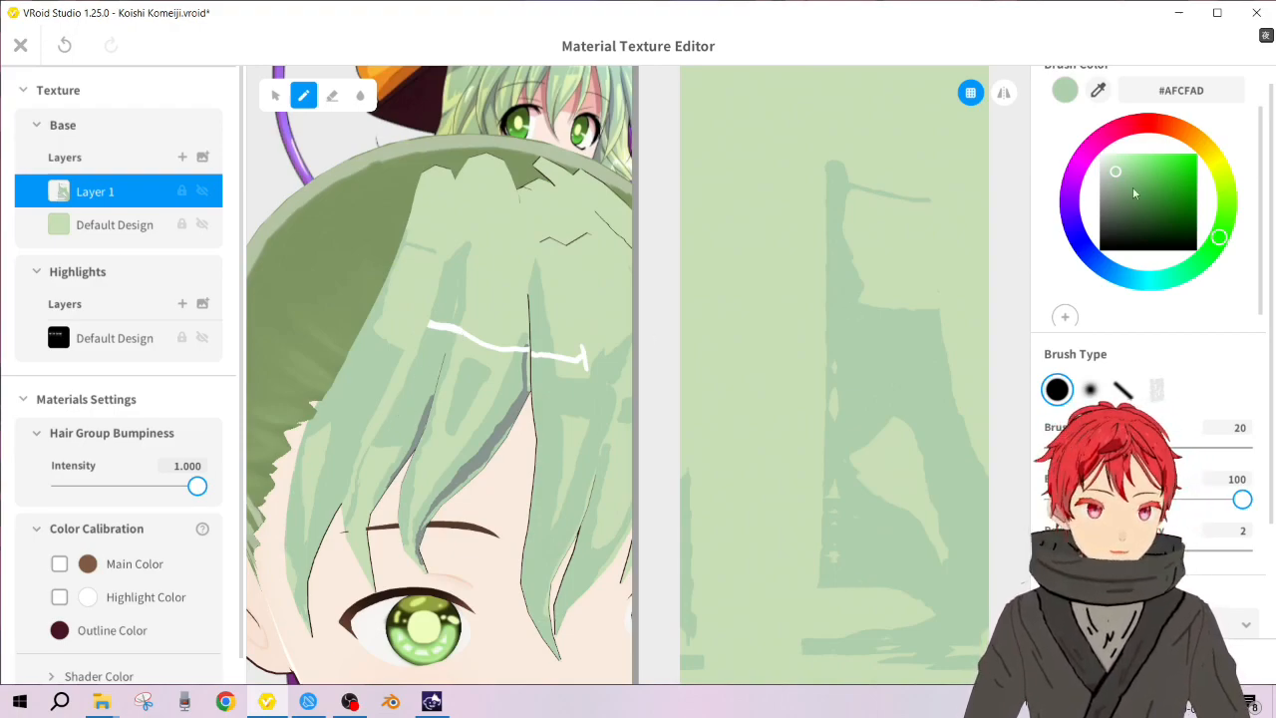
Step: Set the brush color to #000000 and its width to 3, and add Layer 2 above Layer 1 in the base texture
{"action": "left_click", "coordinate": [1099, 249]}
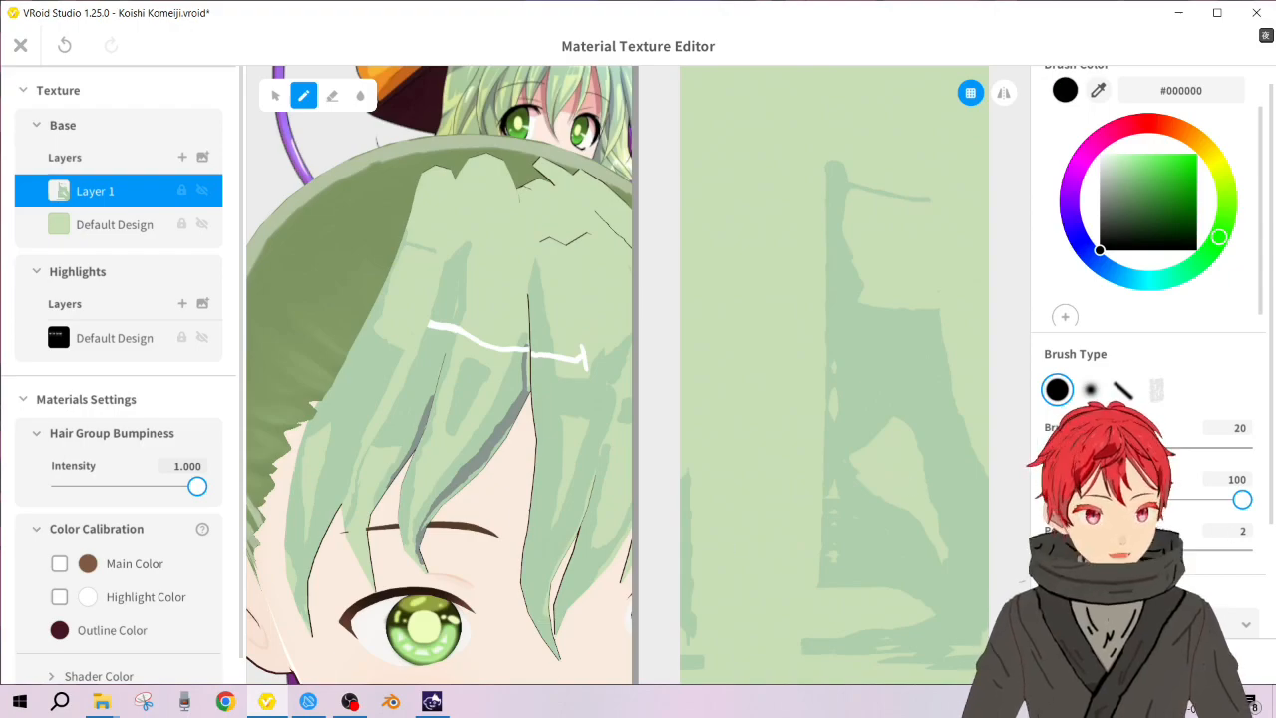
{"action": "left_click", "coordinate": [1239, 428]}
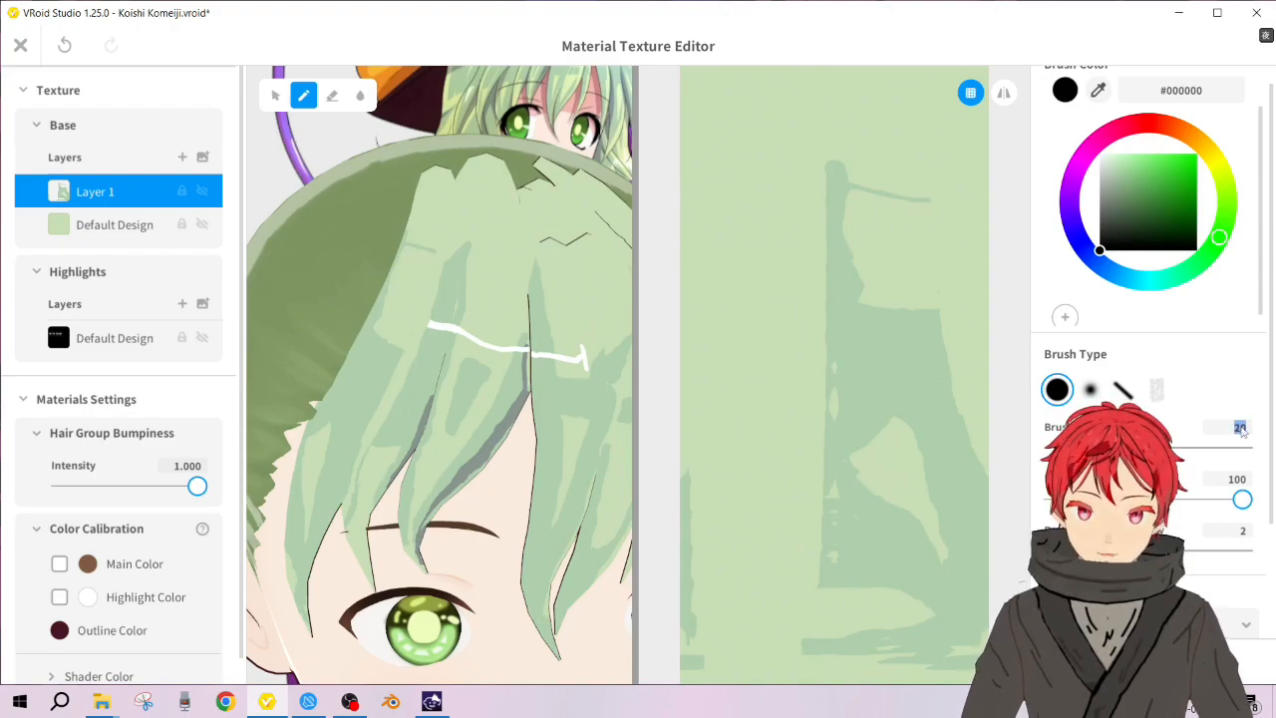
{"action": "type", "text": "8"}
{"action": "key", "text": "Return"}
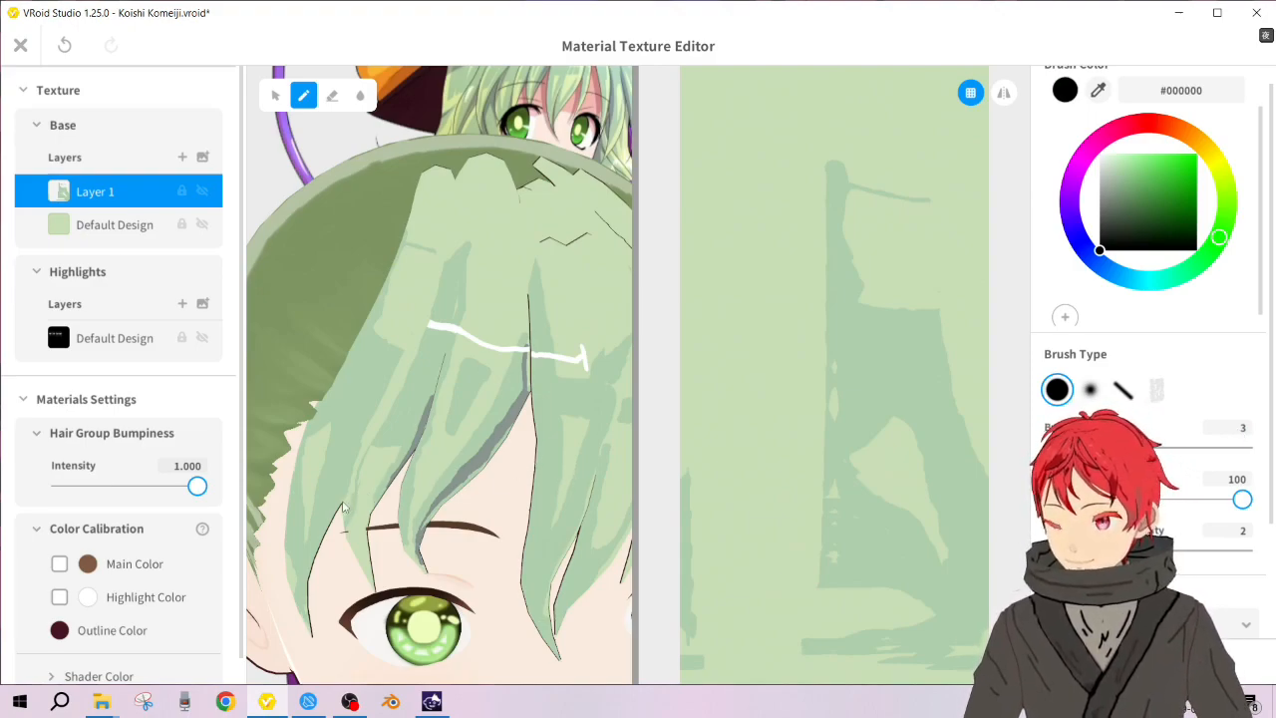
{"action": "left_click", "coordinate": [183, 158]}
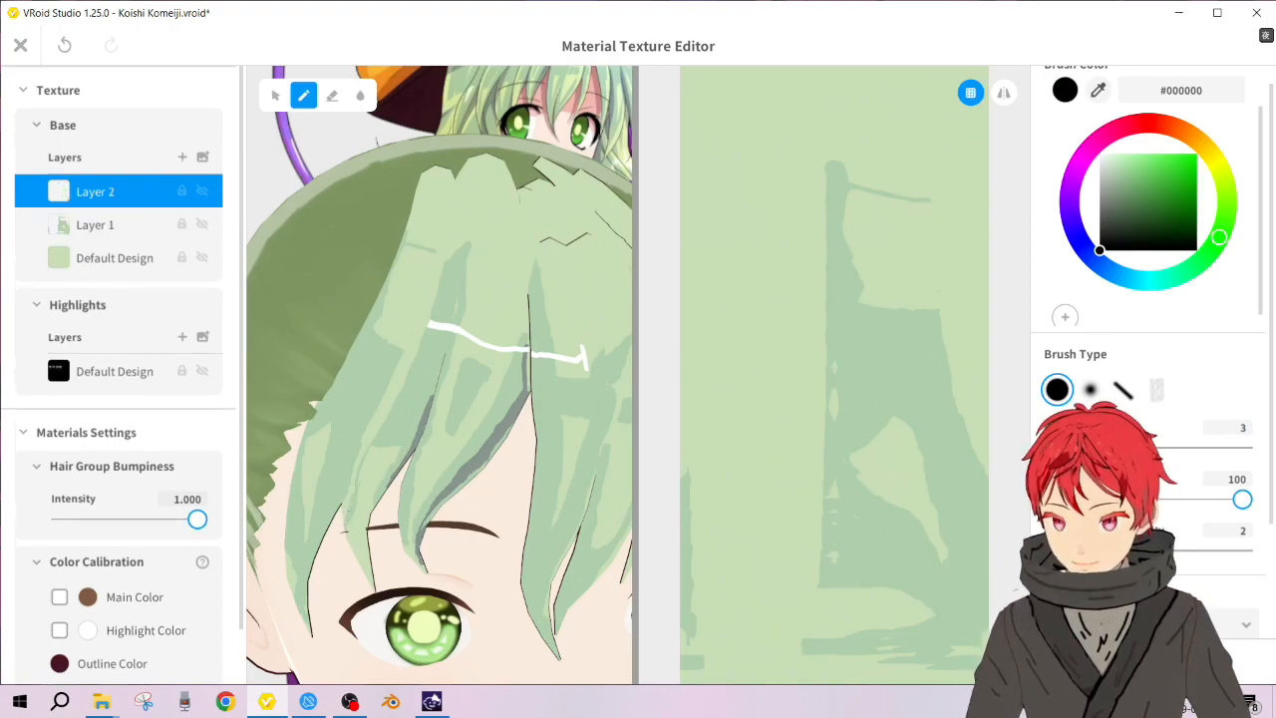
Step: Try a black outline along Hair 8's inner edge on Layer 2 and undo it
{"action": "left_click_drag", "start_coordinate": [981, 480], "coordinate": [904, 261]}
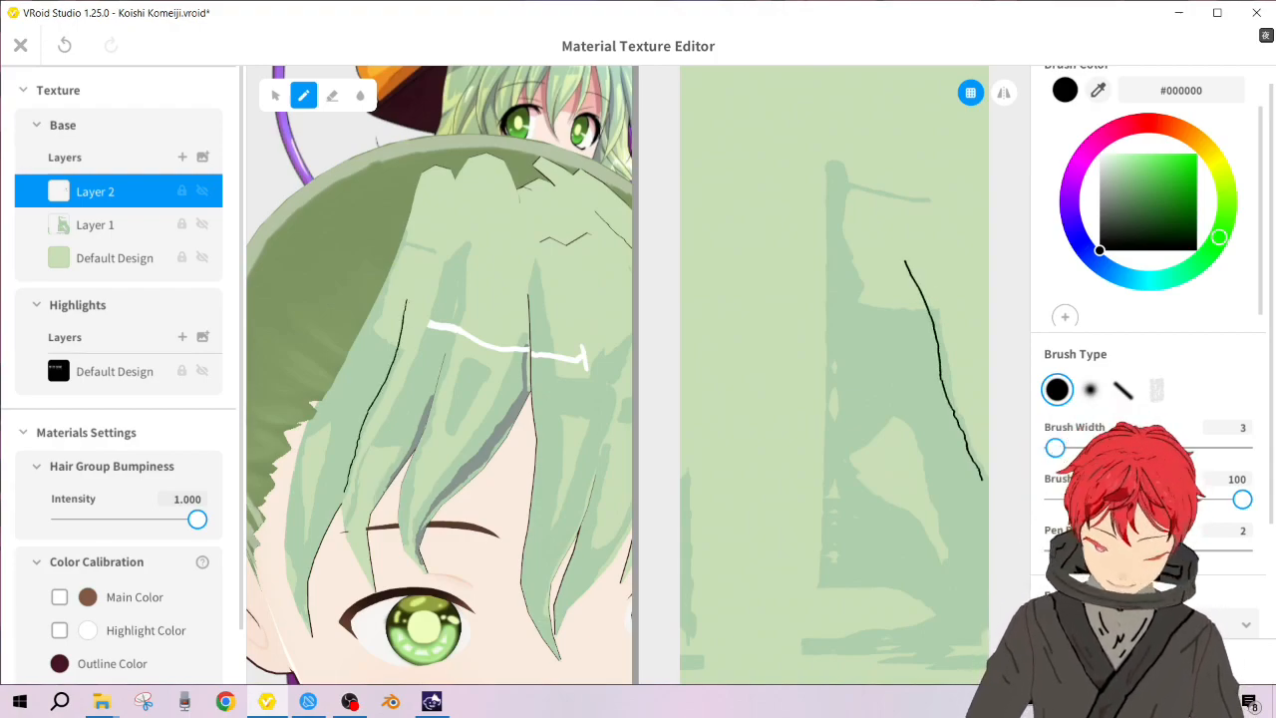
{"action": "key", "text": "ctrl+z"}
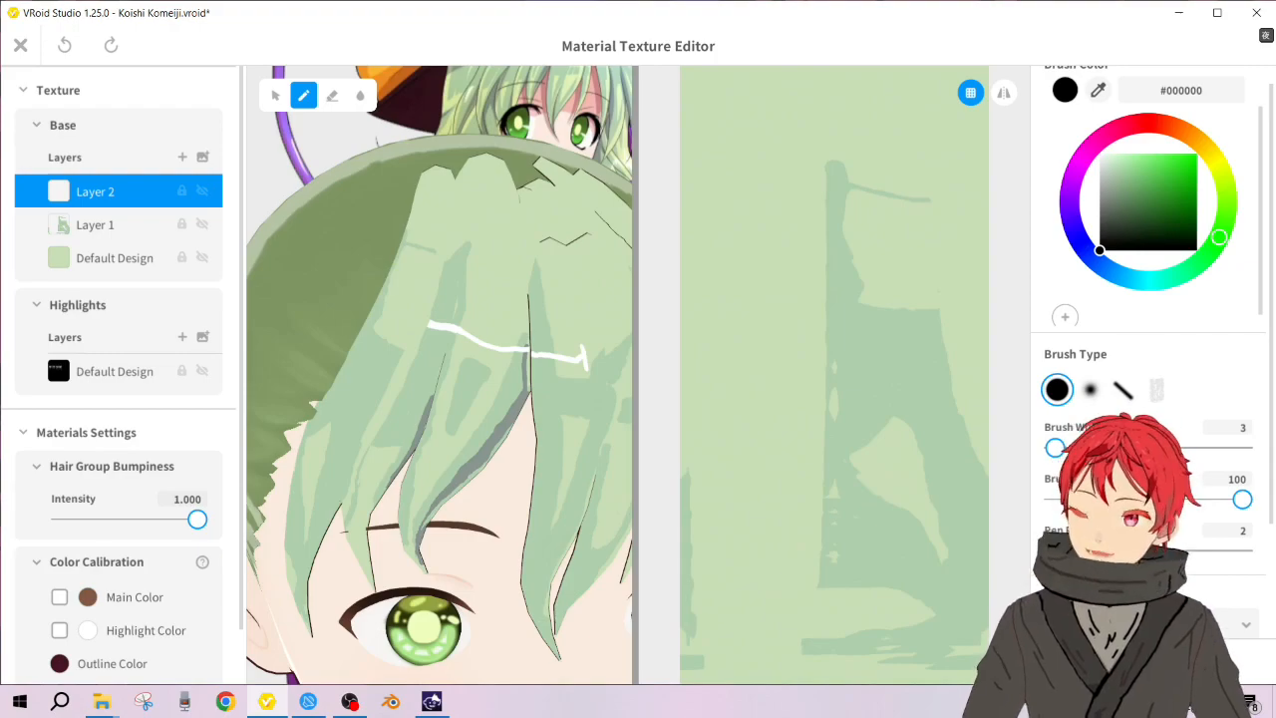
{"action": "left_click_drag", "start_coordinate": [342, 492], "coordinate": [341, 496]}
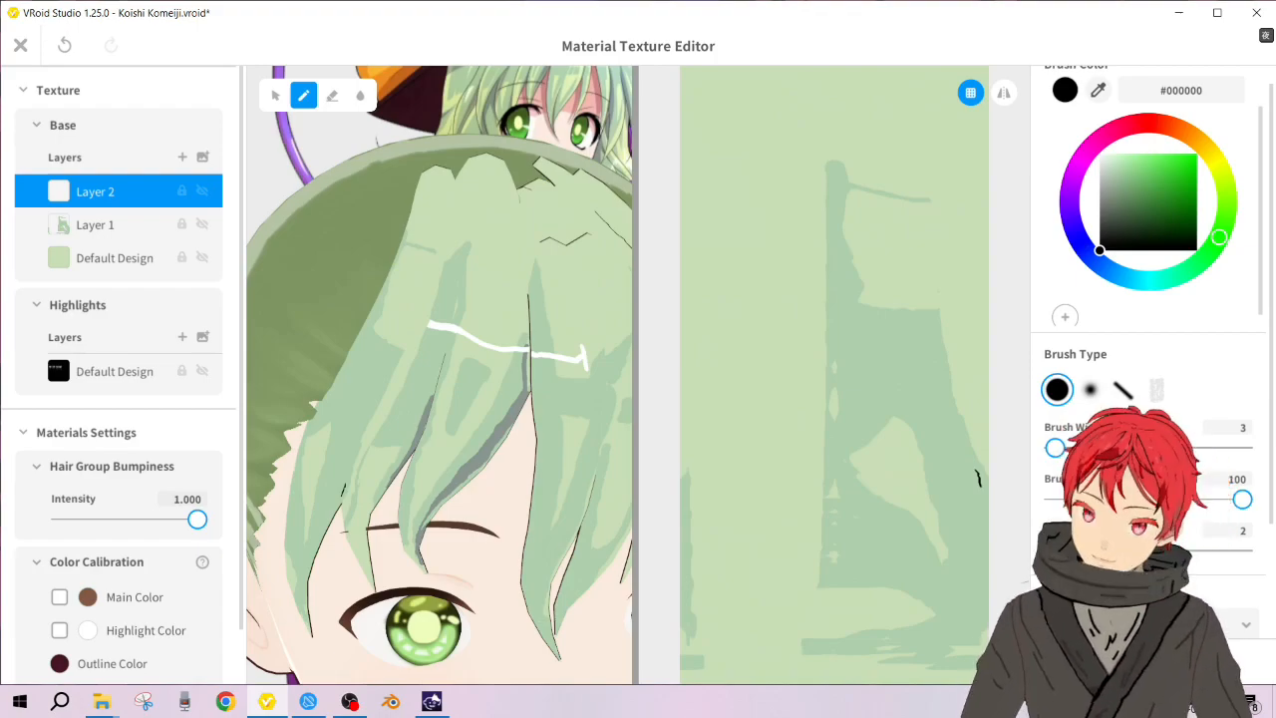
{"action": "key", "text": "ctrl+z"}
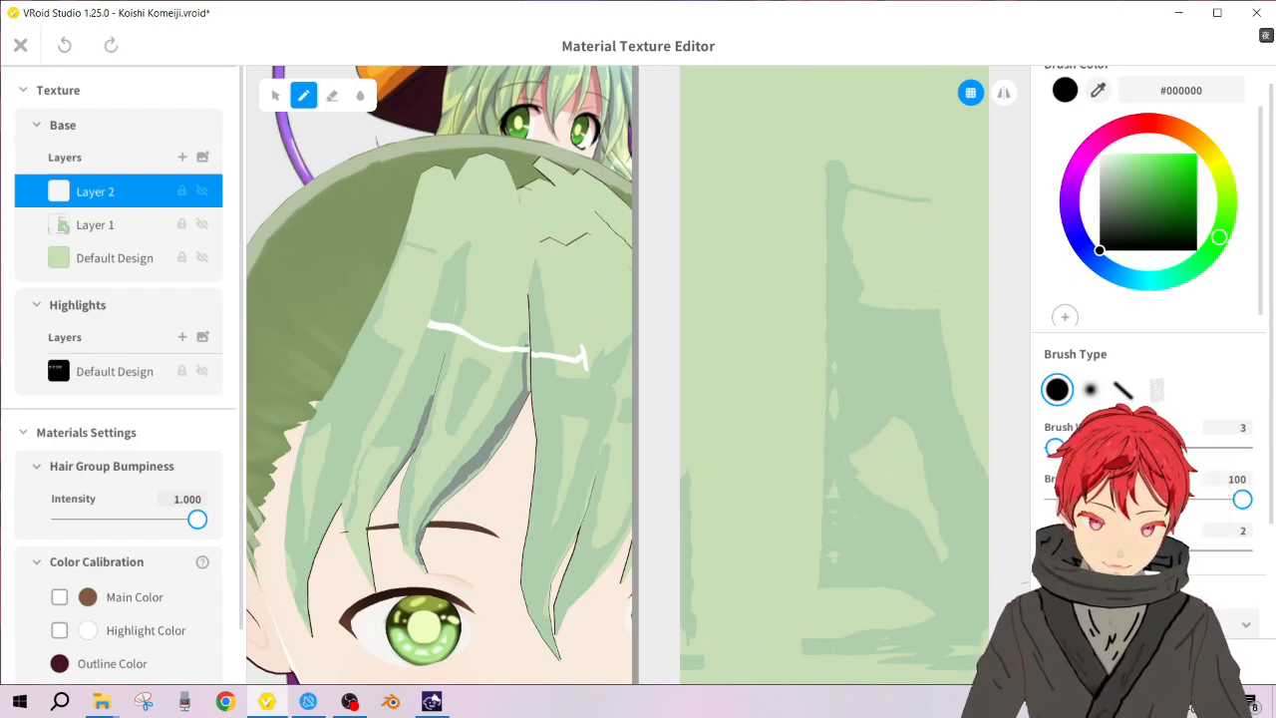
{"action": "left_click_drag", "start_coordinate": [342, 492], "coordinate": [375, 419]}
{"action": "key", "text": "ctrl+z"}
Step: Draw a black outline on Layer 2 down Hair 8's inner edge from the shadow's upper boundary to just above the tip, undoing stray marks
{"action": "left_click_drag", "start_coordinate": [404, 347], "coordinate": [351, 489]}
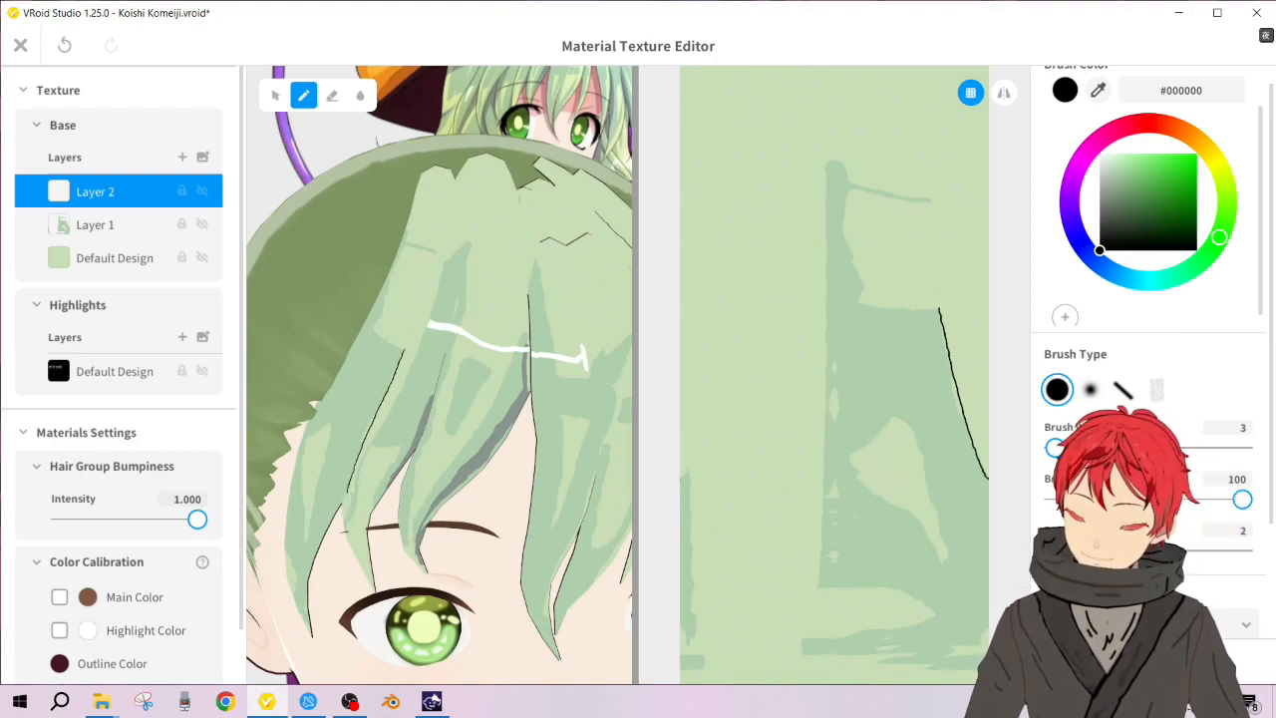
{"action": "mouse_move", "coordinate": [342, 497]}
{"action": "left_mouse_down"}
{"action": "mouse_move", "coordinate": [335, 513]}
{"action": "mouse_move", "coordinate": [350, 482]}
{"action": "left_mouse_up"}
{"action": "key", "text": "ctrl+z"}
{"action": "key", "text": "ctrl+z"}
{"action": "key", "text": "ctrl+z"}
{"action": "key", "text": "ctrl+z"}
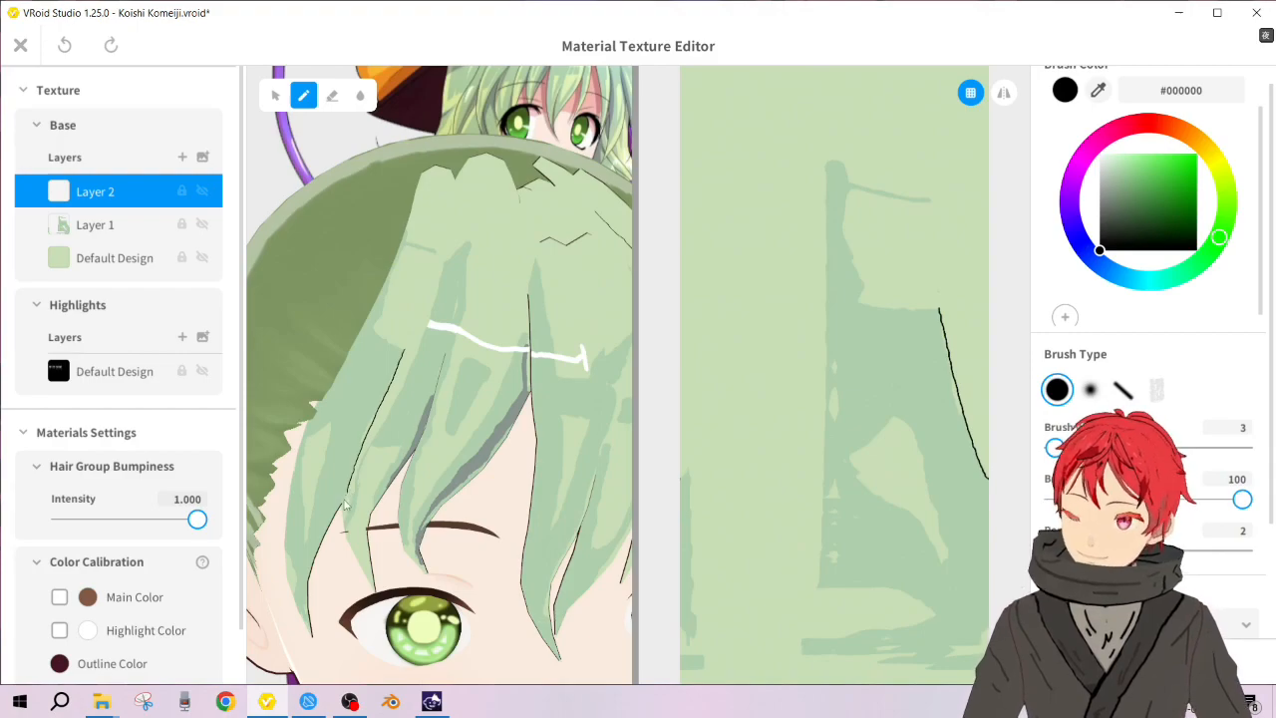
{"action": "left_click_drag", "start_coordinate": [350, 485], "coordinate": [337, 510]}
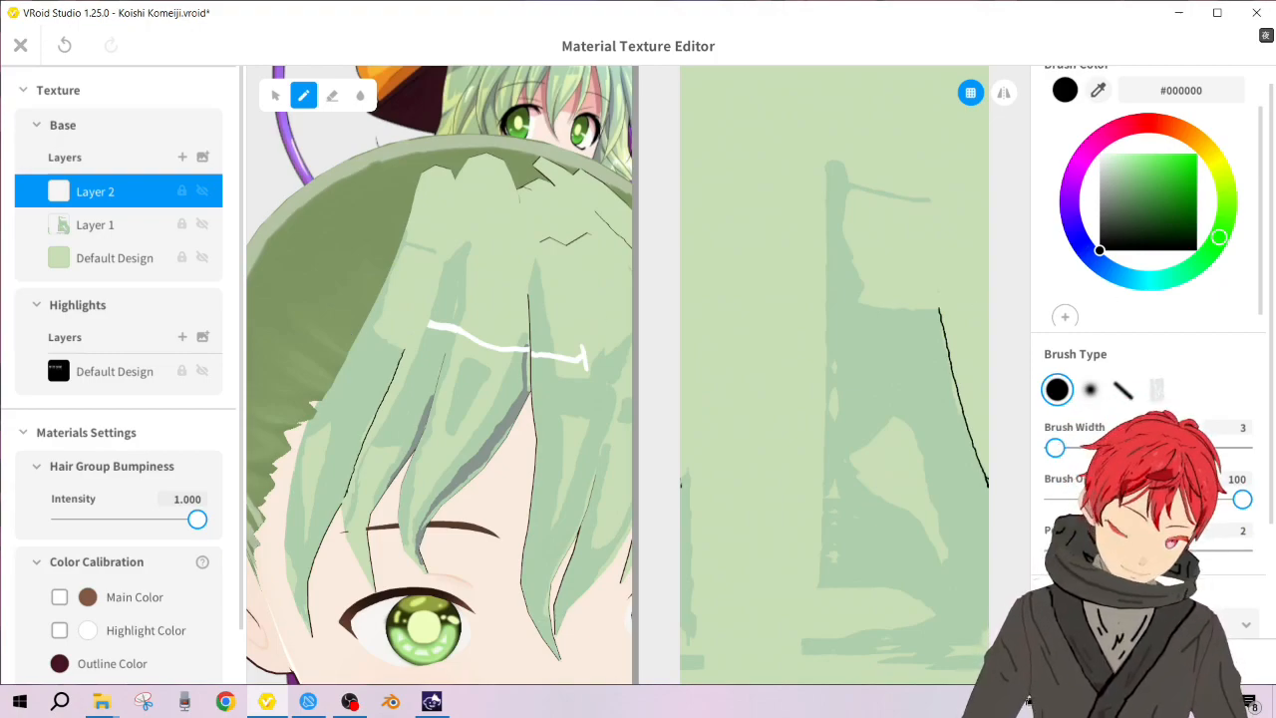
Step: Try extending Hair 8's black outline up toward the hair root, undoing each stroke
{"action": "left_click_drag", "start_coordinate": [940, 297], "coordinate": [947, 236]}
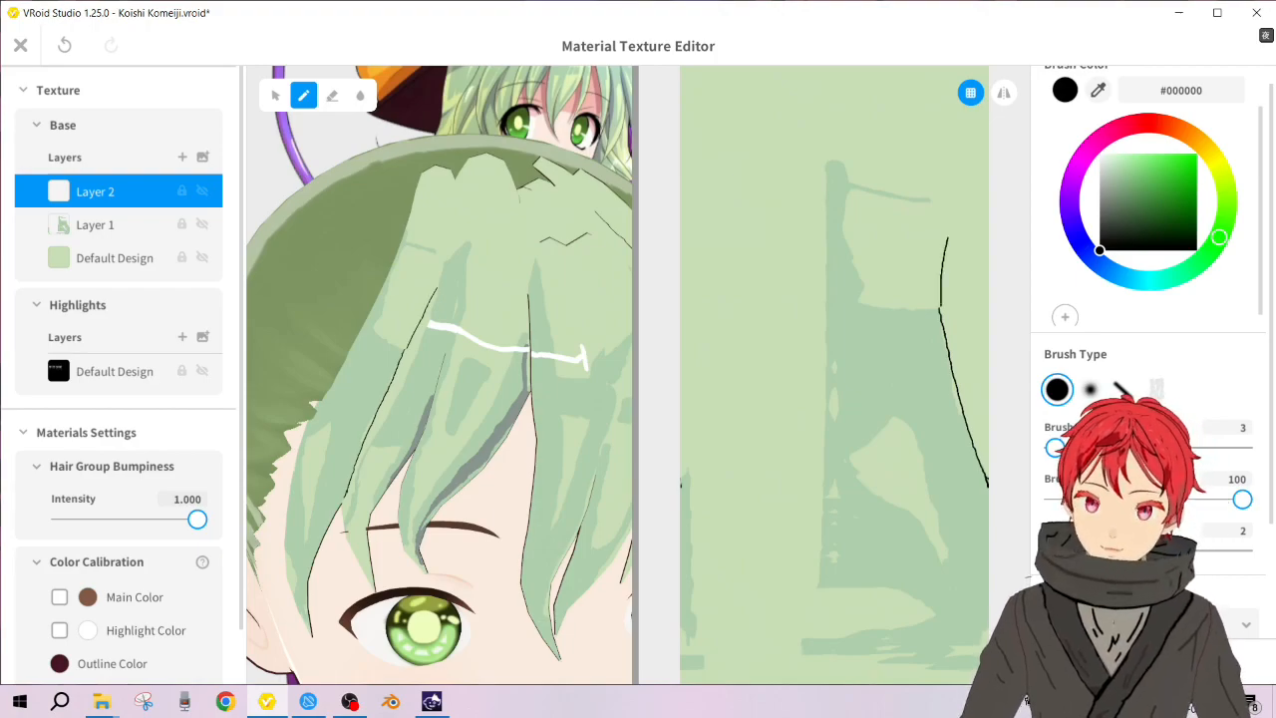
{"action": "key", "text": "ctrl+z"}
{"action": "left_click_drag", "start_coordinate": [938, 157], "coordinate": [941, 321]}
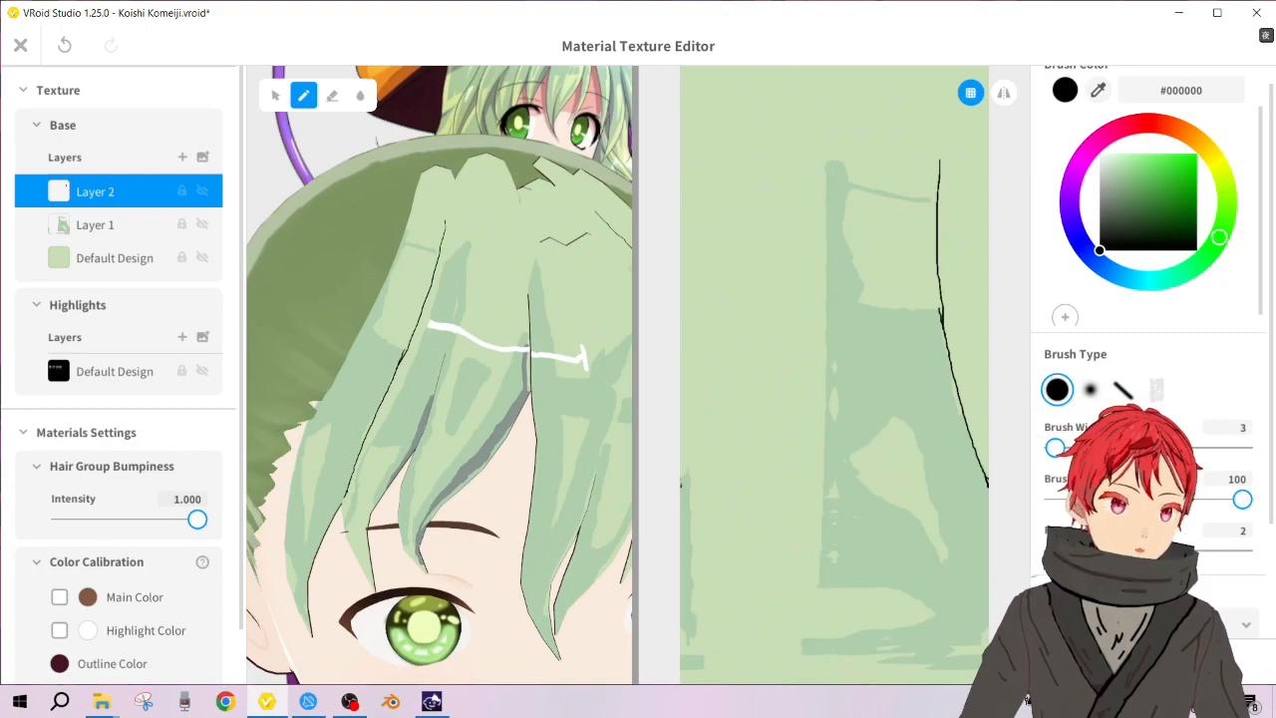
{"action": "key", "text": "ctrl+z"}
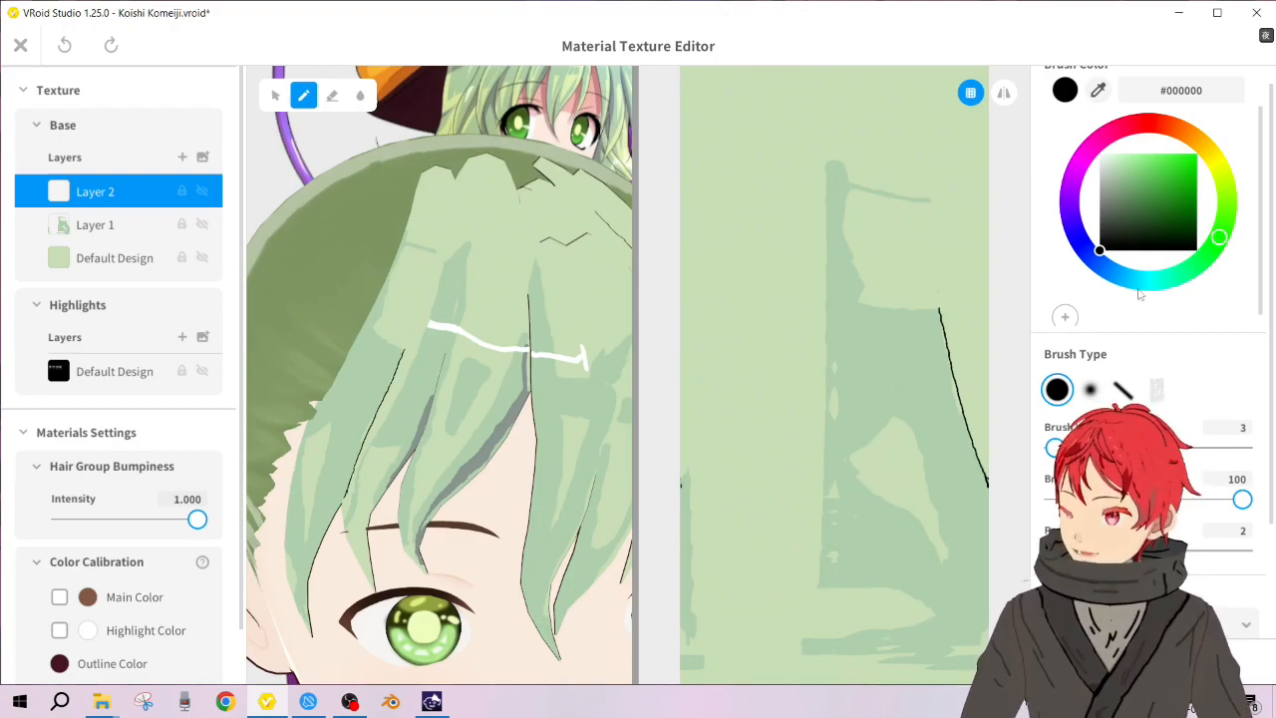
{"action": "mouse_move", "coordinate": [412, 336]}
{"action": "left_mouse_down"}
{"action": "mouse_move", "coordinate": [404, 350]}
{"action": "mouse_move", "coordinate": [431, 313]}
{"action": "left_mouse_up"}
{"action": "key", "text": "ctrl+z"}
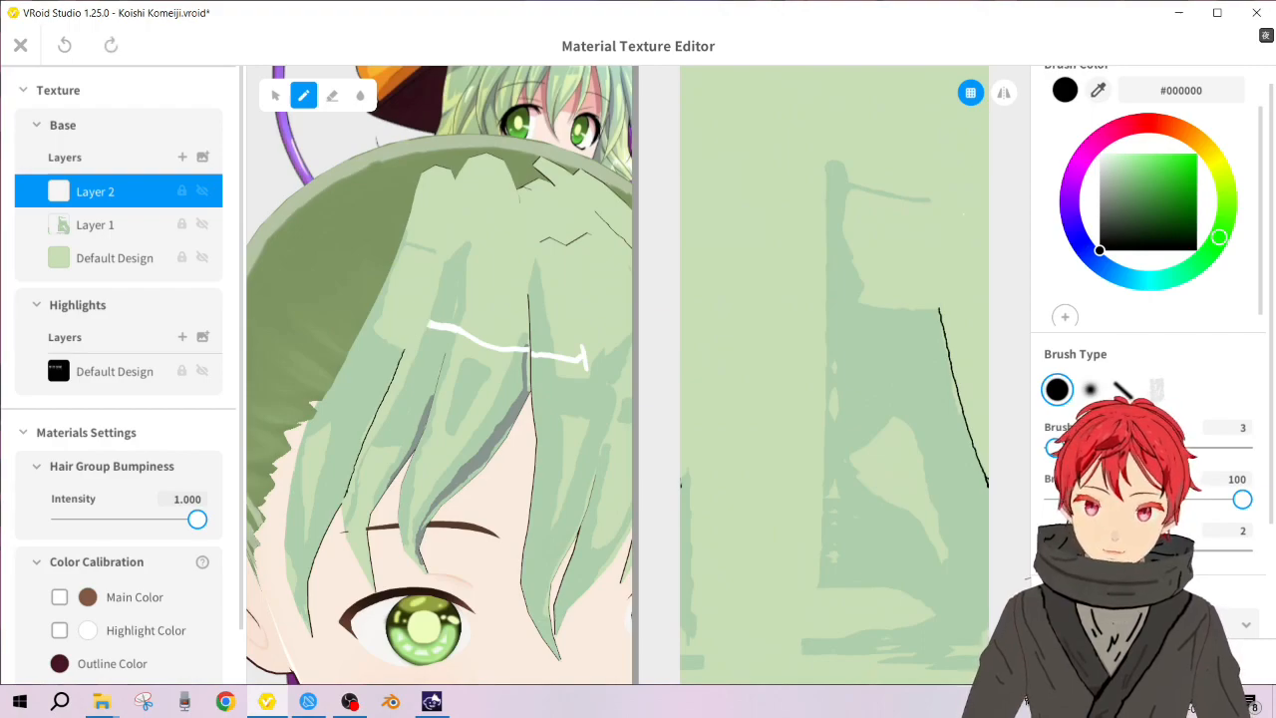
{"action": "left_click_drag", "start_coordinate": [447, 218], "coordinate": [395, 369]}
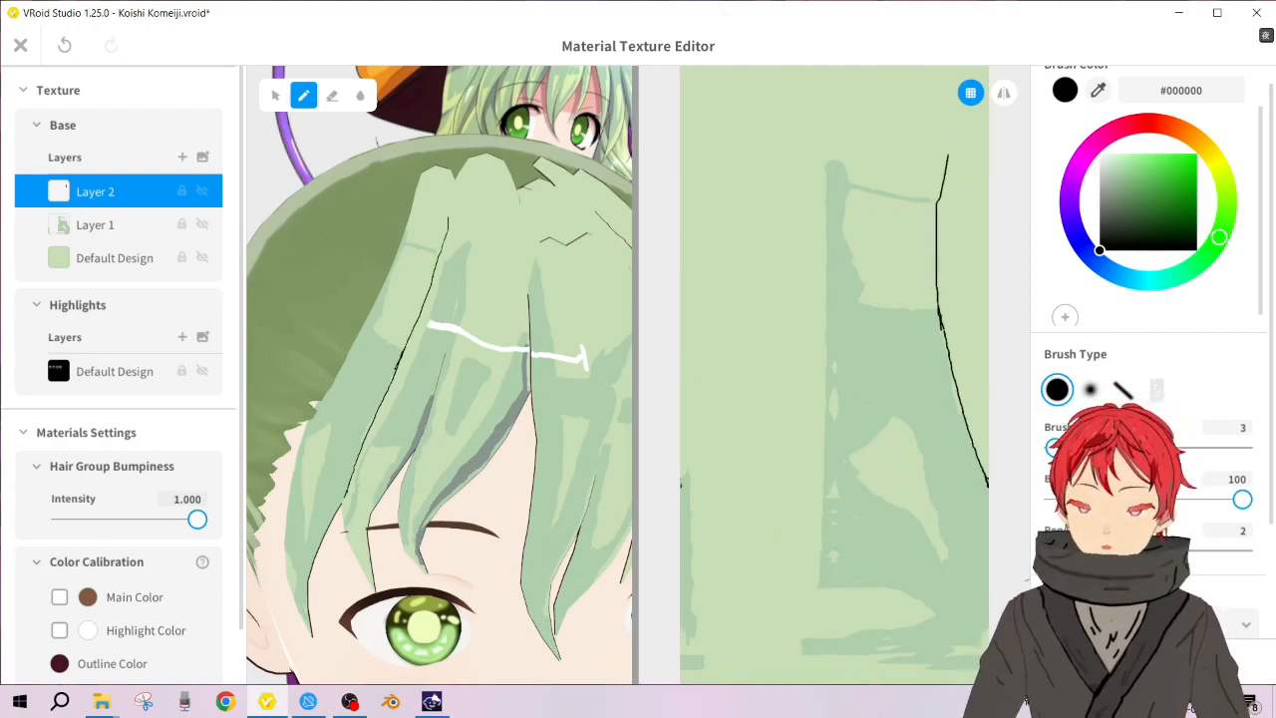
{"action": "scroll", "coordinate": [489, 304], "scroll_direction": "down", "scroll_amount": 5}
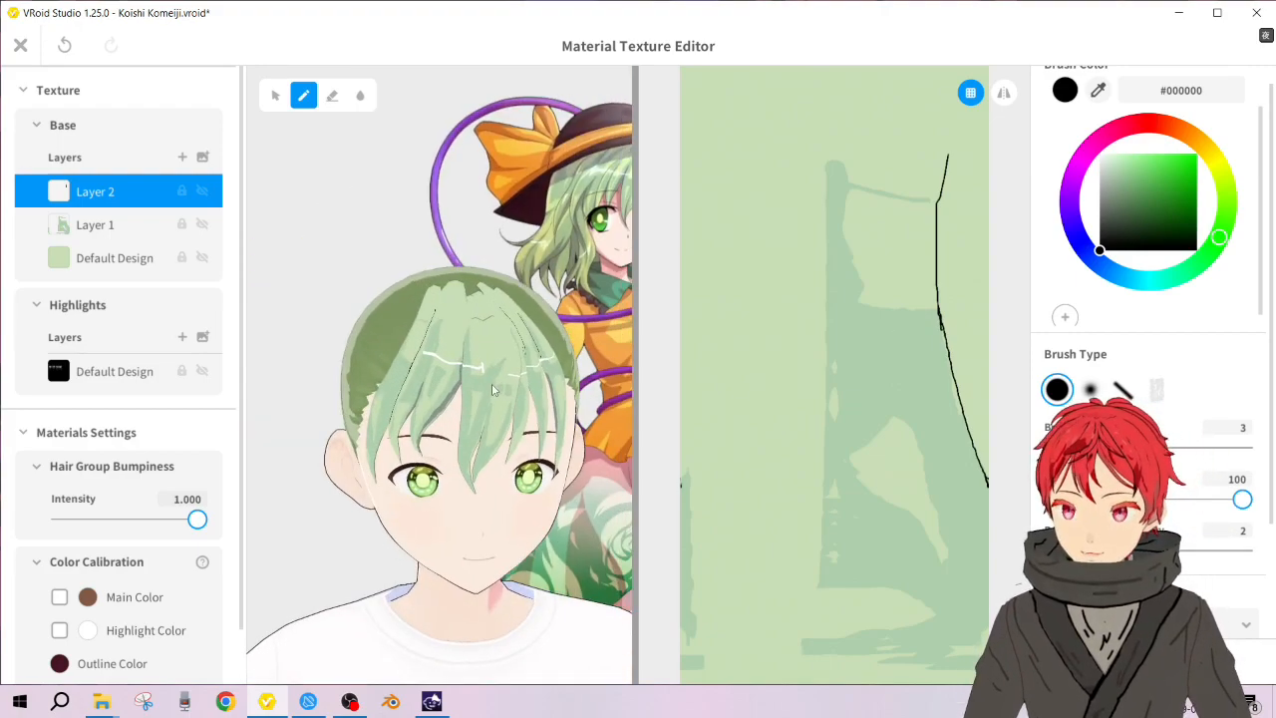
{"action": "scroll", "coordinate": [457, 346], "scroll_direction": "up", "scroll_amount": 5}
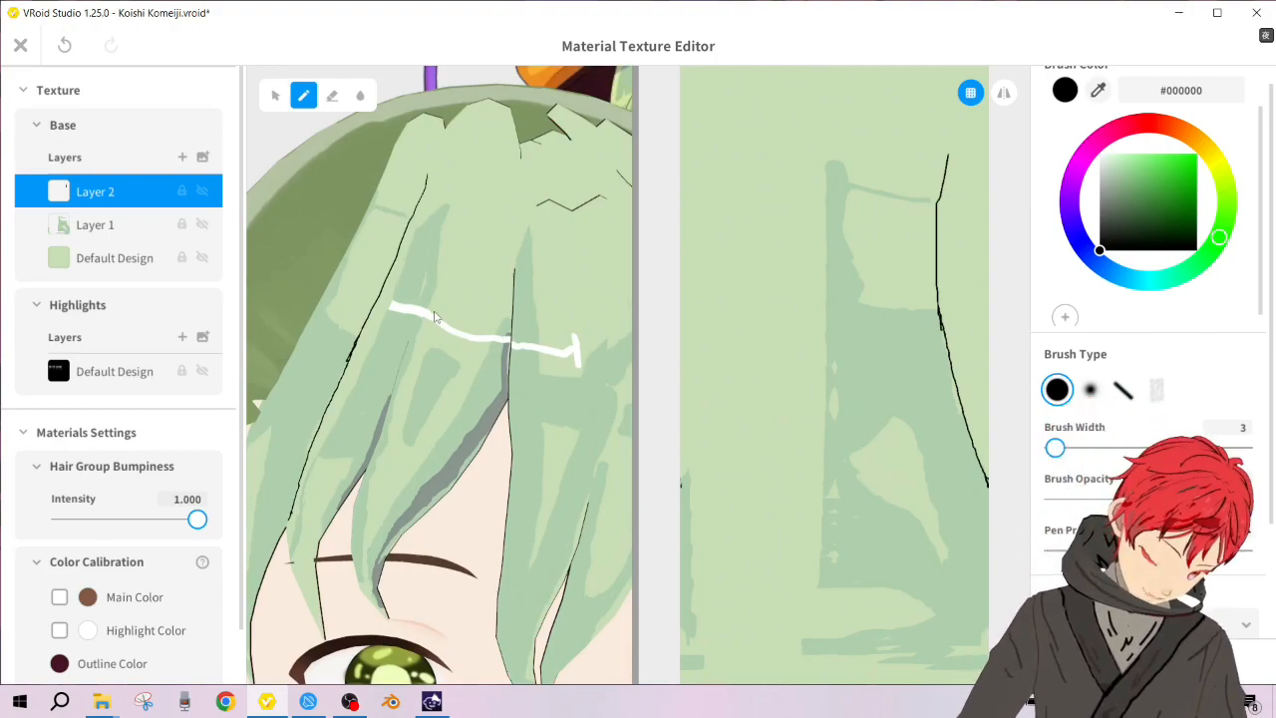
{"action": "key", "text": "ctrl+z"}
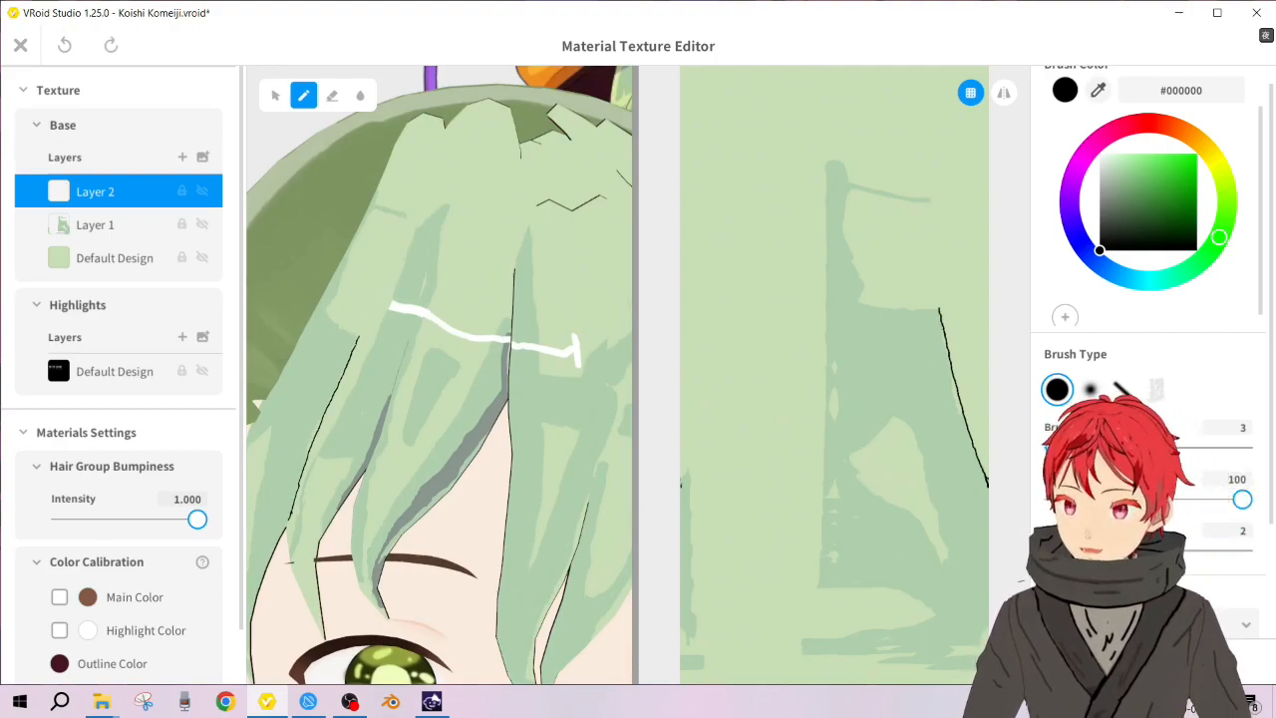
Step: Try several curved and shorter black strokes above Hair 8's inner-edge outline and undo every one
{"action": "left_click_drag", "start_coordinate": [360, 335], "coordinate": [414, 234]}
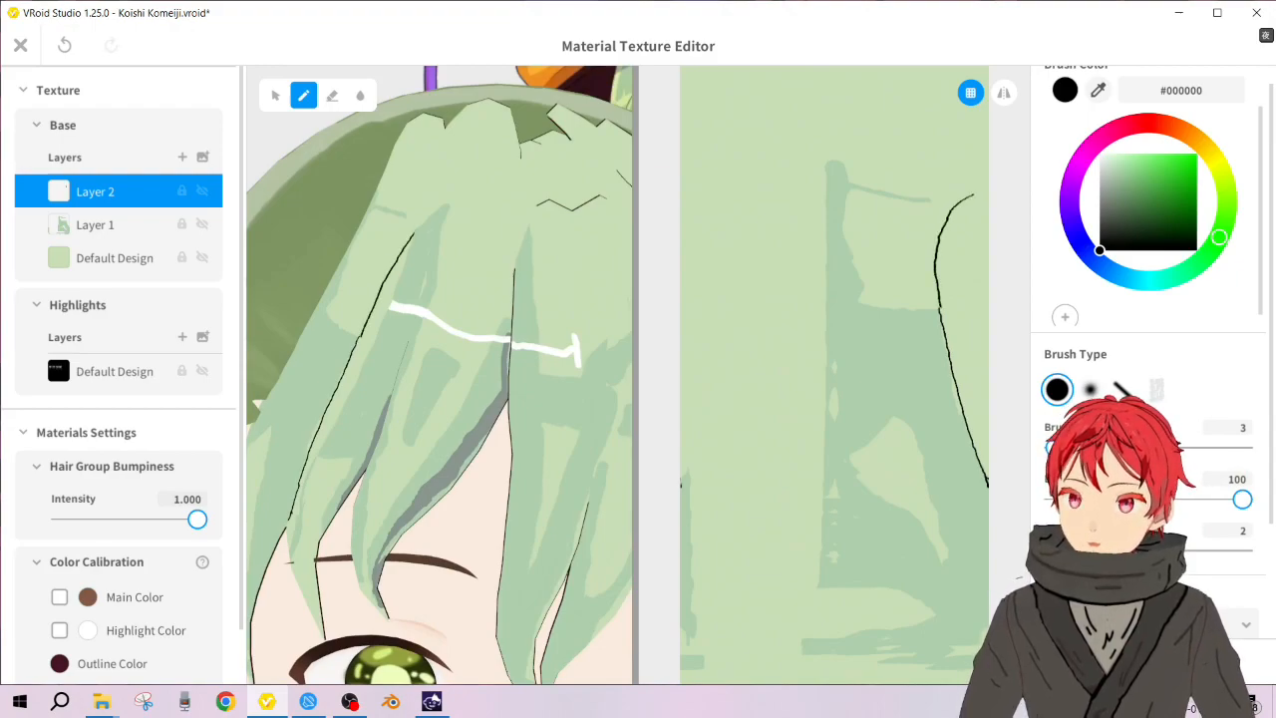
{"action": "key", "text": "ctrl+z"}
{"action": "left_click_drag", "start_coordinate": [957, 171], "coordinate": [950, 302]}
{"action": "key", "text": "ctrl+z"}
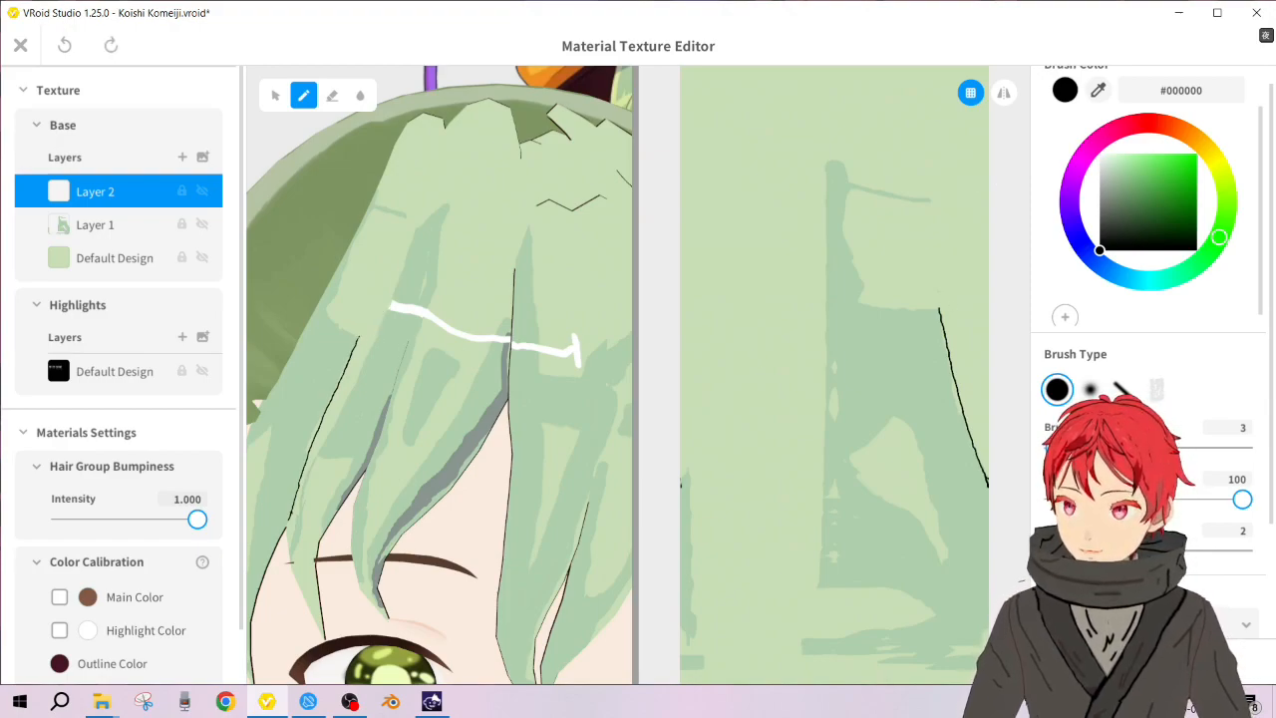
{"action": "left_click_drag", "start_coordinate": [928, 299], "coordinate": [934, 218]}
{"action": "key", "text": "ctrl+z"}
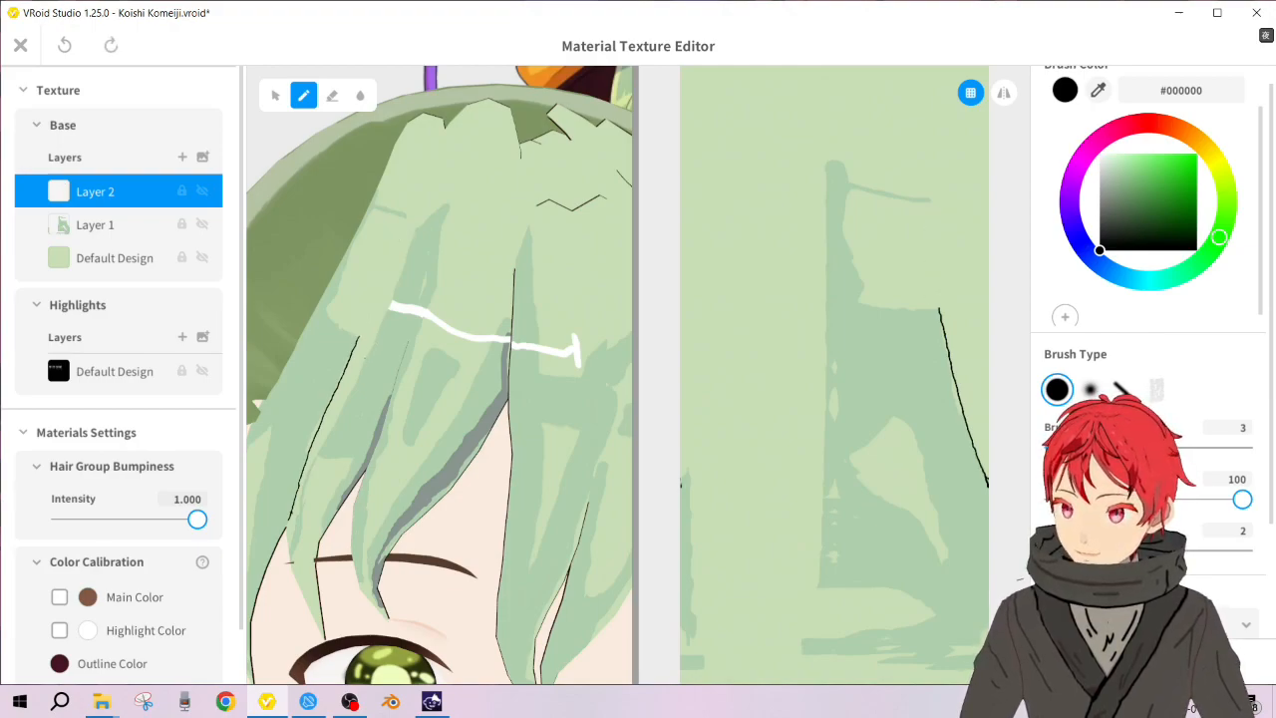
{"action": "left_click_drag", "start_coordinate": [947, 317], "coordinate": [944, 229]}
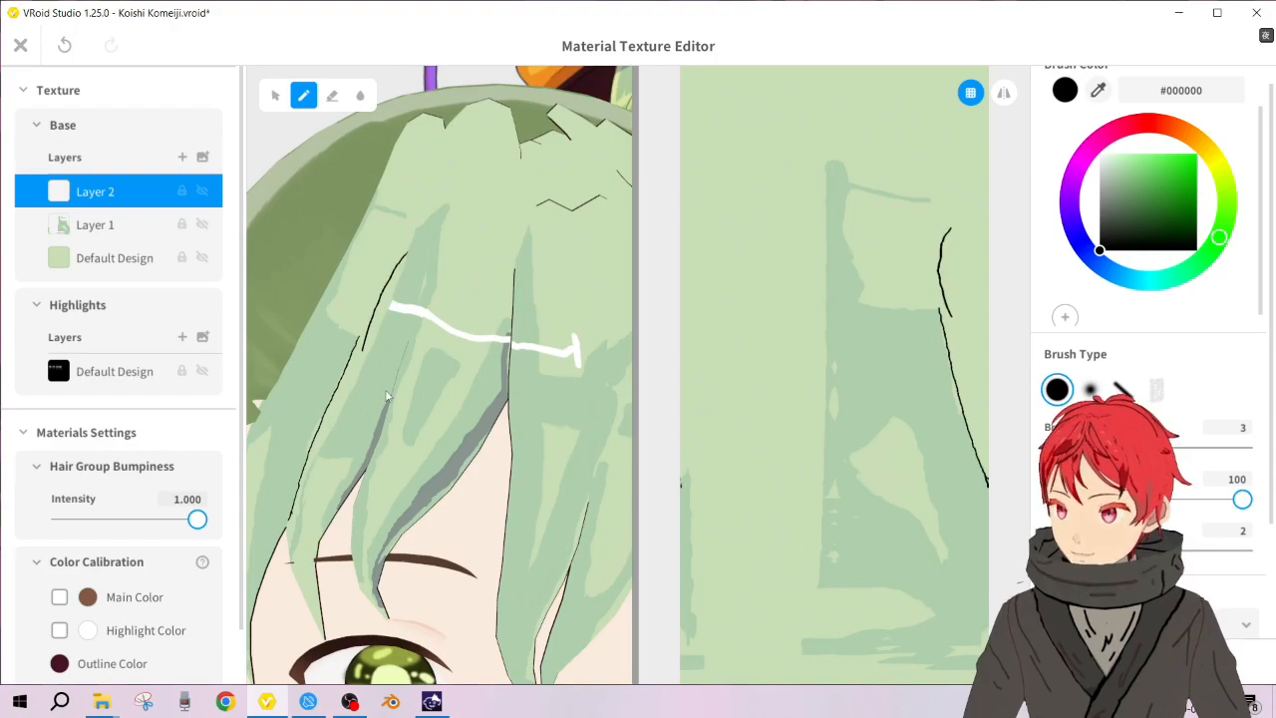
{"action": "scroll", "coordinate": [390, 410], "scroll_direction": "down", "scroll_amount": 5}
{"action": "scroll", "coordinate": [429, 398], "scroll_direction": "up", "scroll_amount": 5}
{"action": "key", "text": "ctrl+z"}
{"action": "left_click_drag", "start_coordinate": [917, 255], "coordinate": [945, 311]}
{"action": "key", "text": "ctrl+z"}
{"action": "left_click_drag", "start_coordinate": [934, 265], "coordinate": [957, 309]}
{"action": "key", "text": "ctrl+z"}
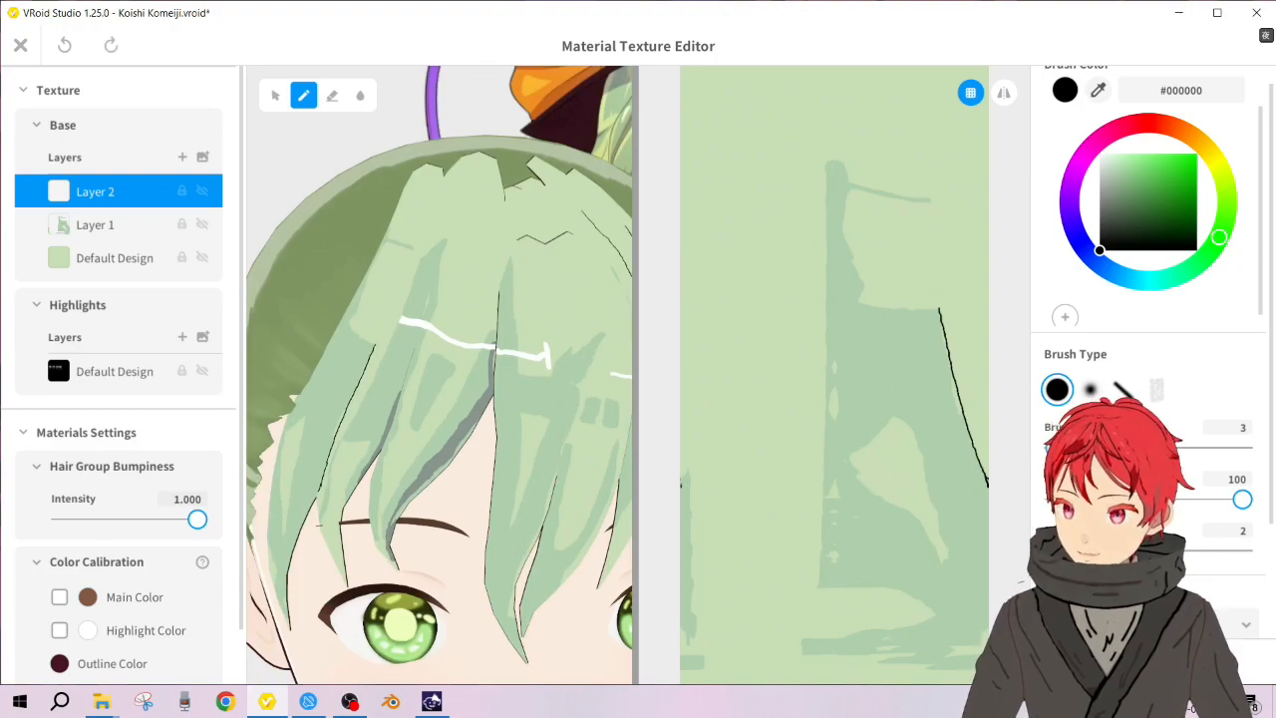
{"action": "scroll", "coordinate": [435, 374], "scroll_direction": "up", "scroll_amount": 2}
{"action": "mouse_move", "coordinate": [949, 318]}
{"action": "left_mouse_down"}
{"action": "mouse_move", "coordinate": [963, 246]}
{"action": "mouse_move", "coordinate": [949, 267]}
{"action": "mouse_move", "coordinate": [954, 326]}
{"action": "left_mouse_up"}
{"action": "key", "text": "ctrl+z"}
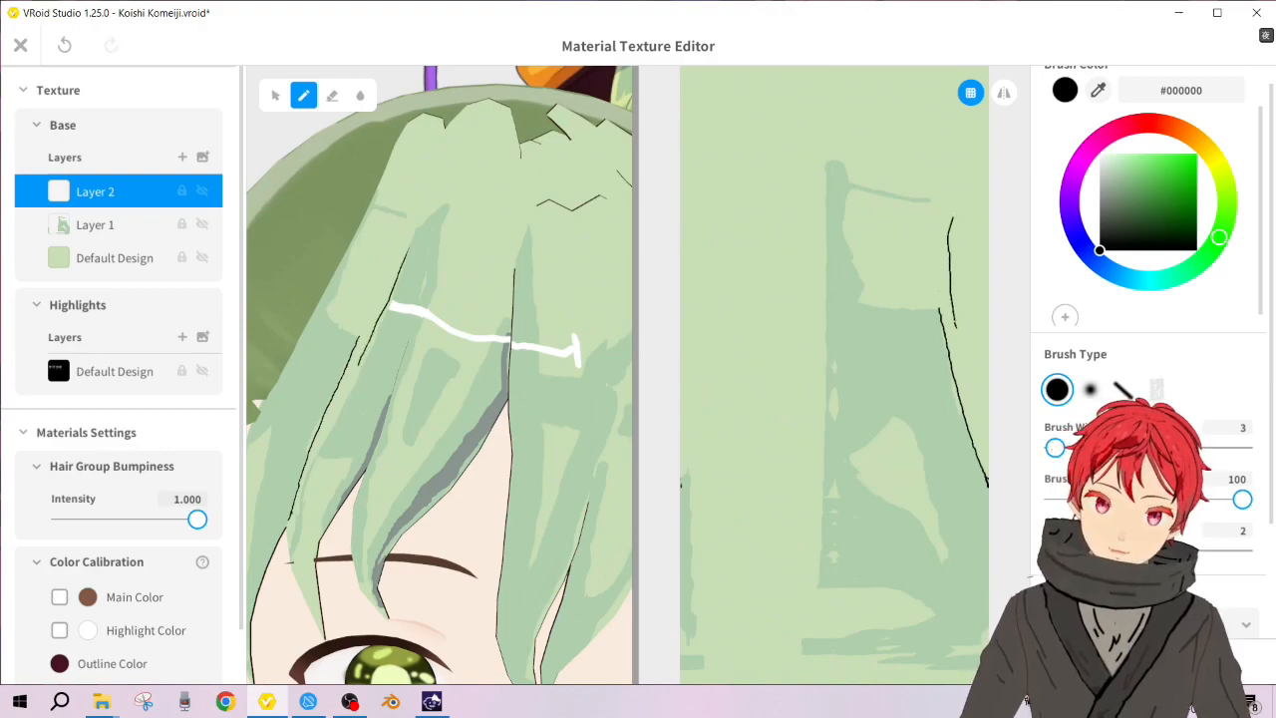
{"action": "key", "text": "ctrl+z"}
Step: Extend Hair 8's black outline upward past the white highlight's end and paint over the overlapping old line end with sampled #C9DEB6
{"action": "left_click_drag", "start_coordinate": [943, 237], "coordinate": [952, 377]}
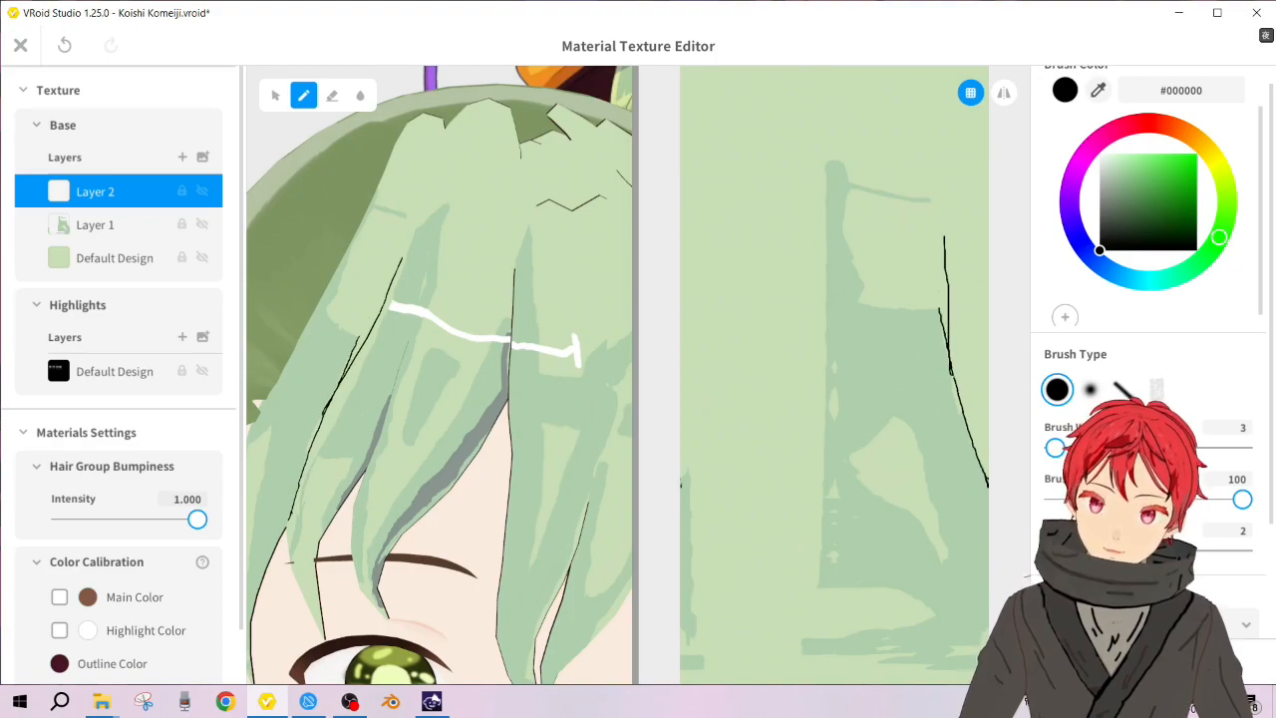
{"action": "left_click", "coordinate": [1097, 90]}
{"action": "left_click", "coordinate": [934, 263]}
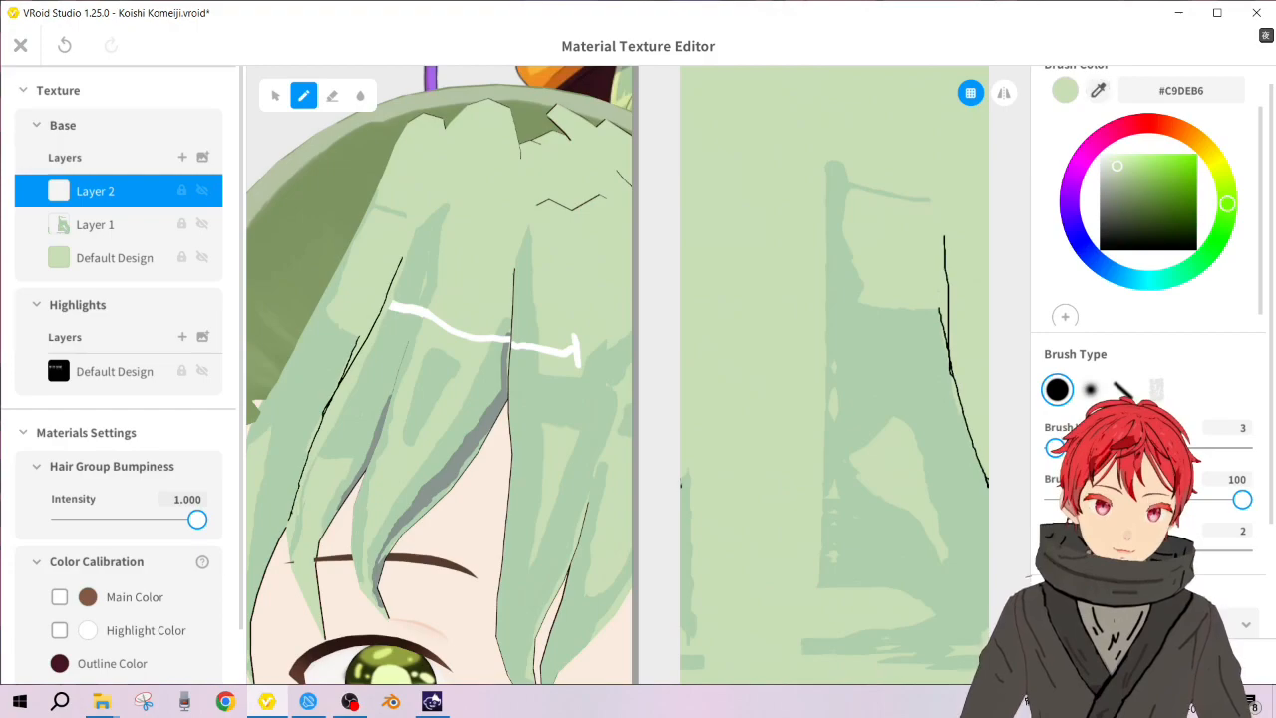
{"action": "left_click_drag", "start_coordinate": [939, 307], "coordinate": [943, 324]}
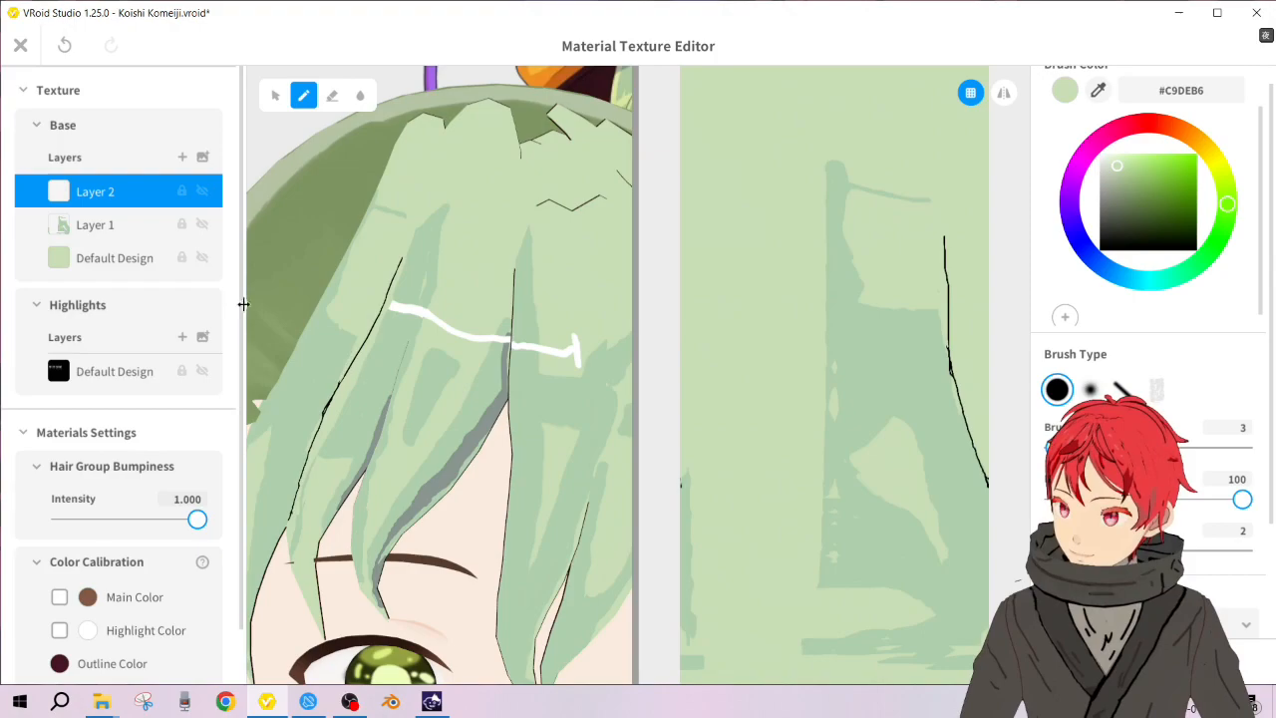
Step: Try Layer 1's alpha lock with light test strokes beside Hair 8's outline, reverting both
{"action": "left_click", "coordinate": [182, 225]}
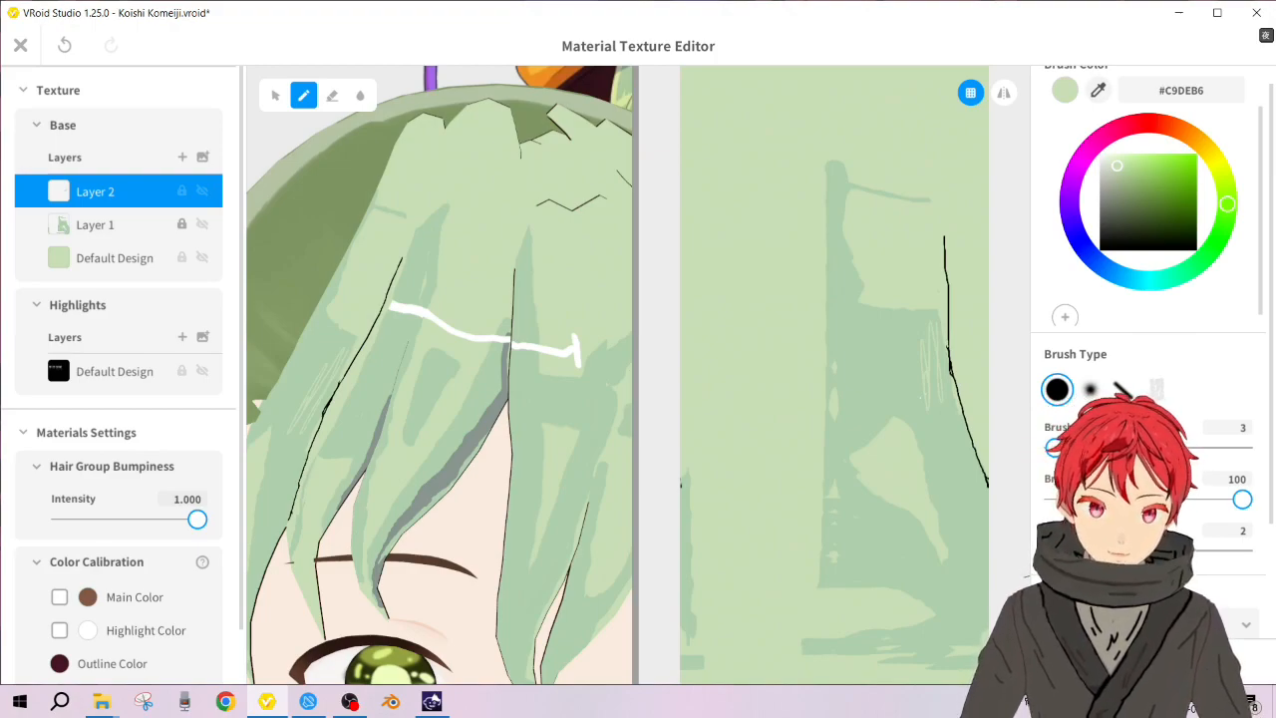
{"action": "key", "text": "ctrl+z"}
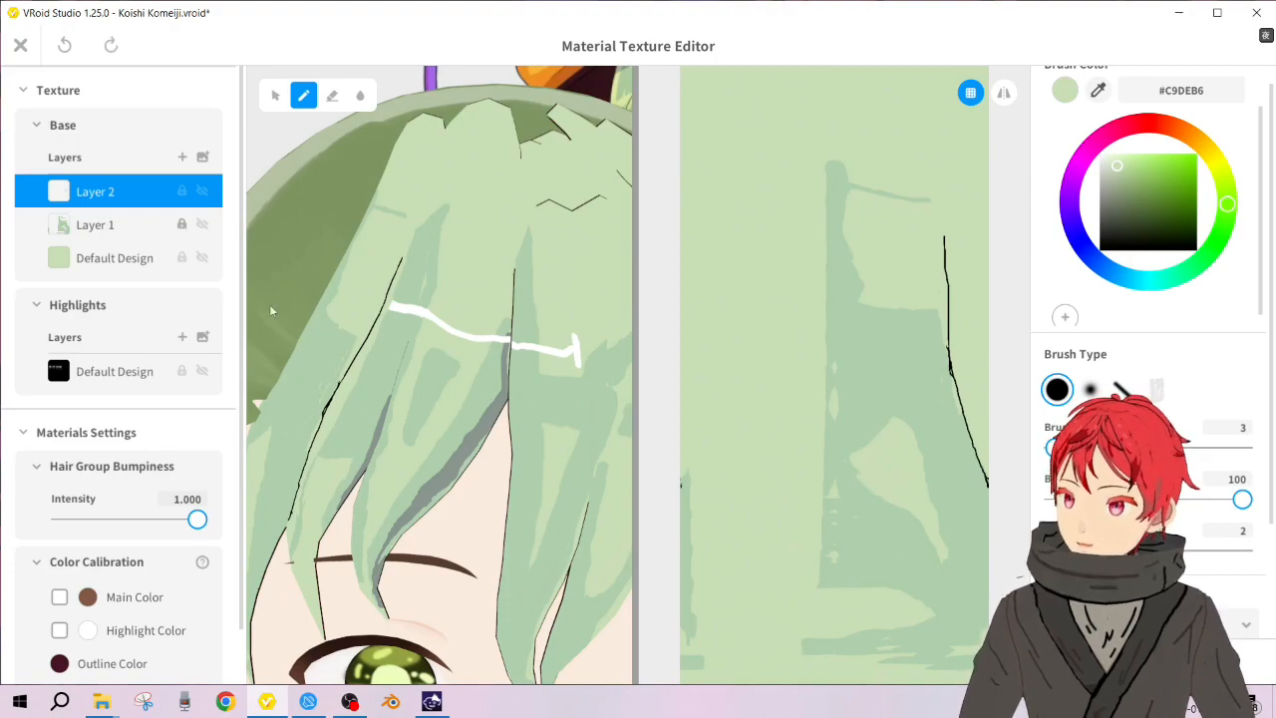
{"action": "left_click", "coordinate": [181, 225]}
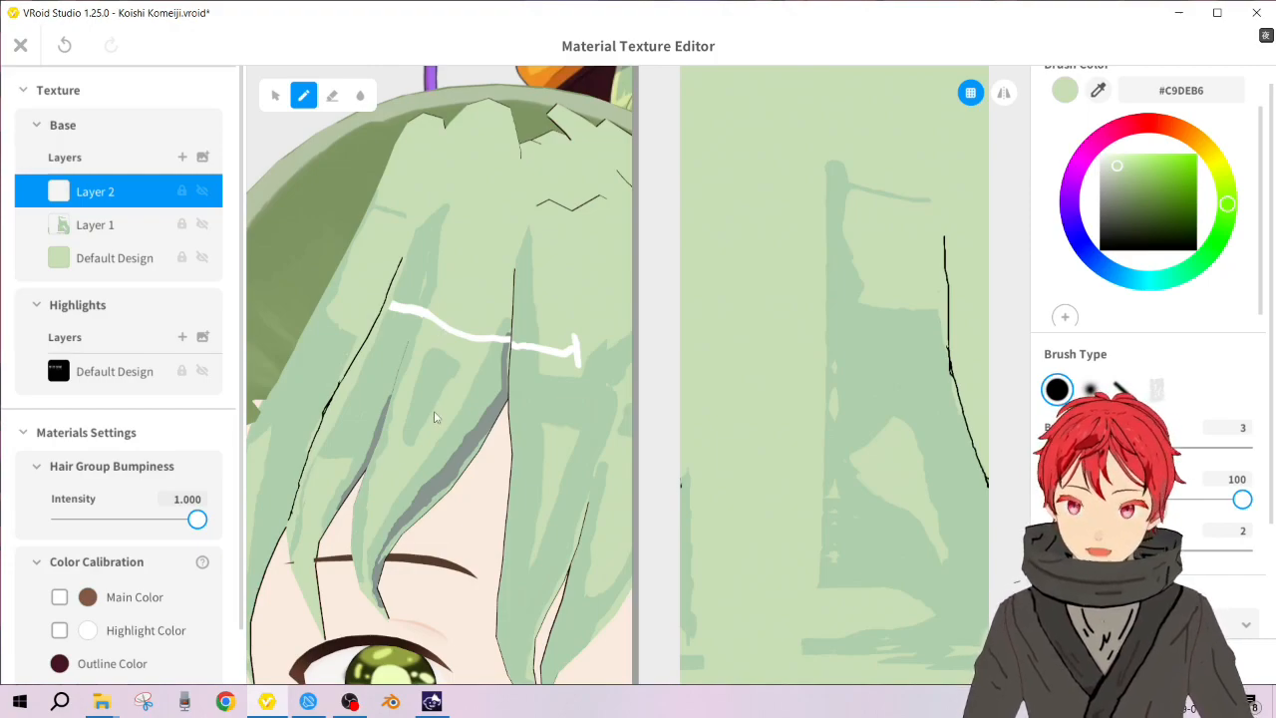
{"action": "scroll", "coordinate": [434, 410], "scroll_direction": "down", "scroll_amount": 3}
{"action": "scroll", "coordinate": [434, 411], "scroll_direction": "up", "scroll_amount": 3}
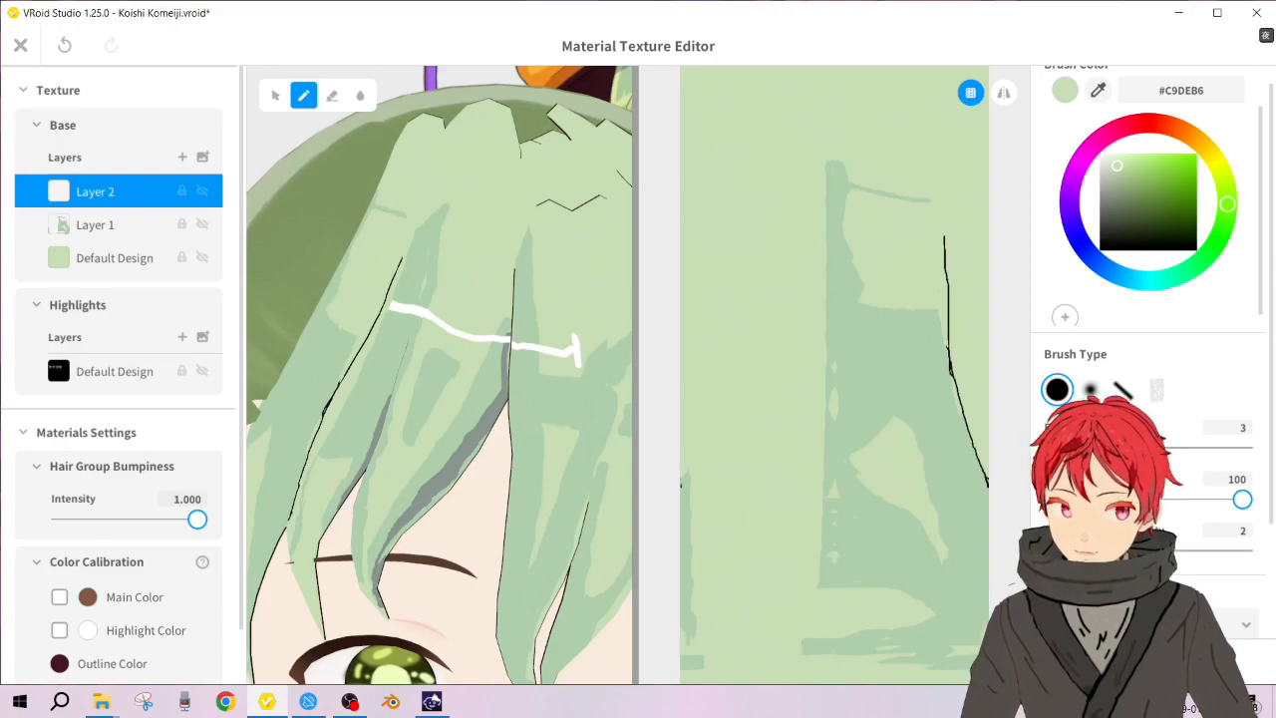
Step: Add Layer 3 beneath Layer 2 and paint a #FFFFFF highlight line across Hair 8 with brush width 11, joining the neighbouring strand's highlight
{"action": "left_click", "coordinate": [1101, 156]}
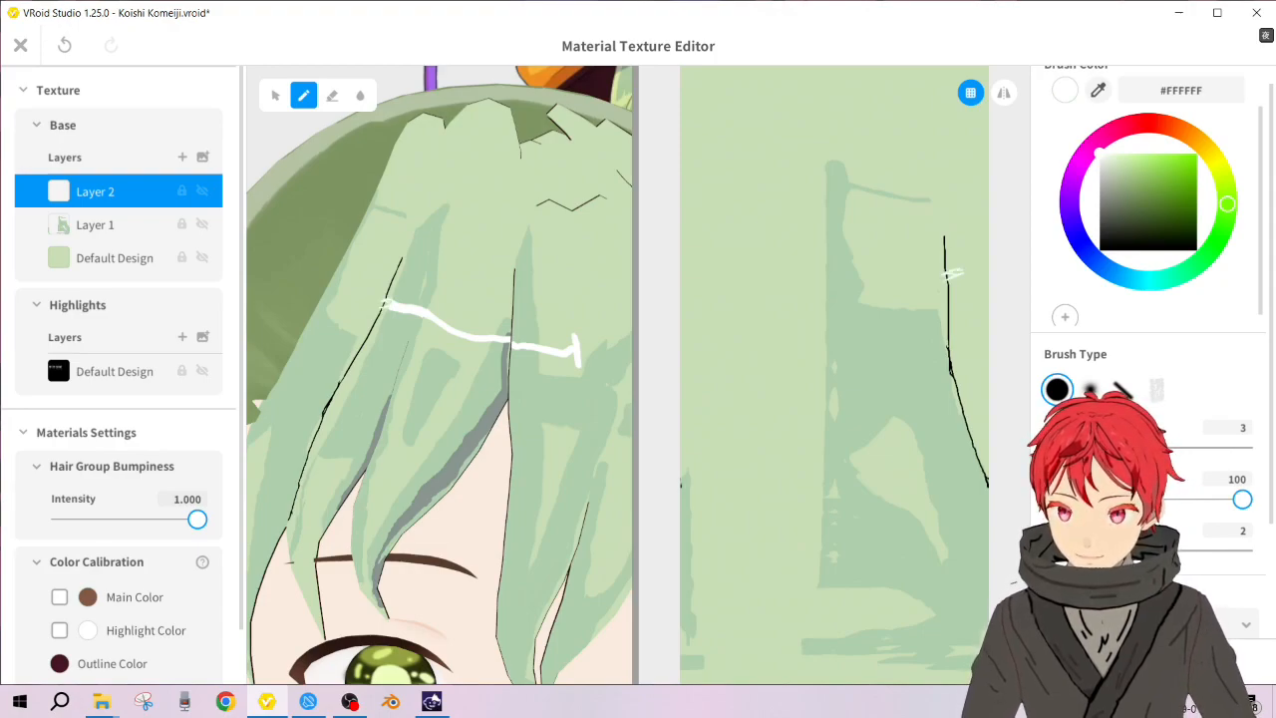
{"action": "key", "text": "ctrl+z"}
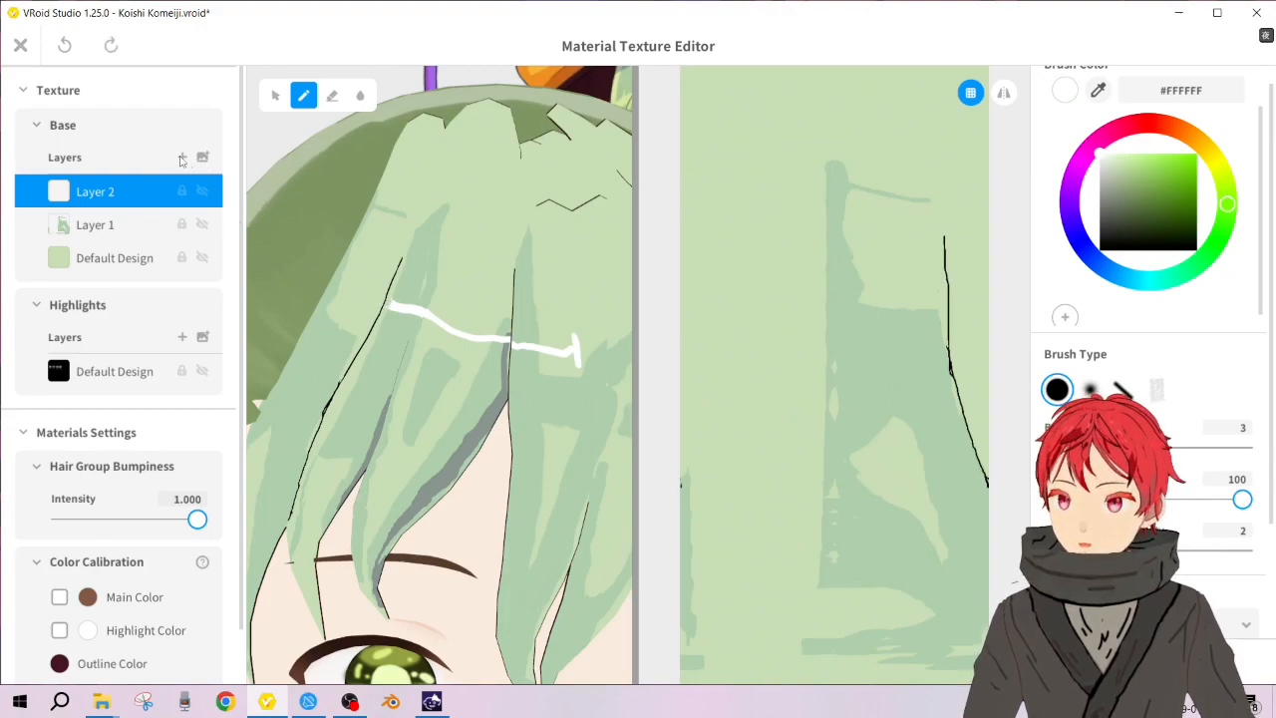
{"action": "left_click", "coordinate": [181, 156]}
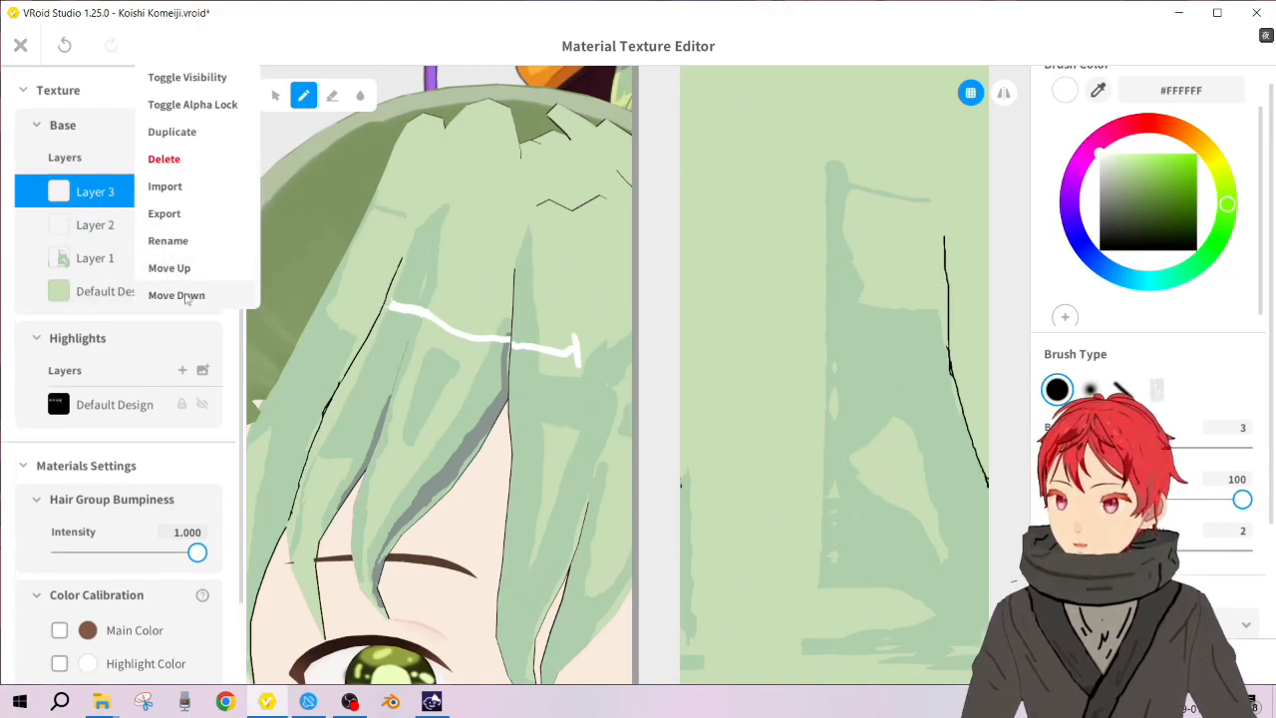
{"action": "left_click", "coordinate": [175, 295]}
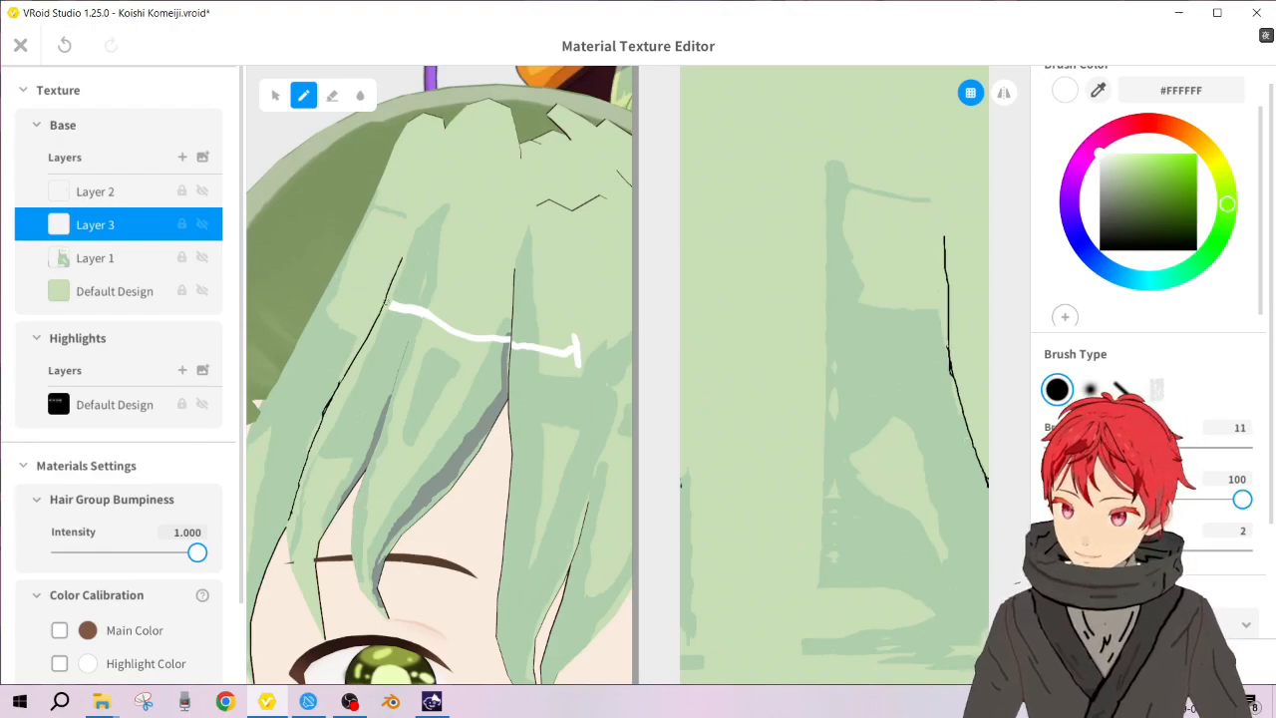
{"action": "left_click_drag", "start_coordinate": [390, 304], "coordinate": [373, 302]}
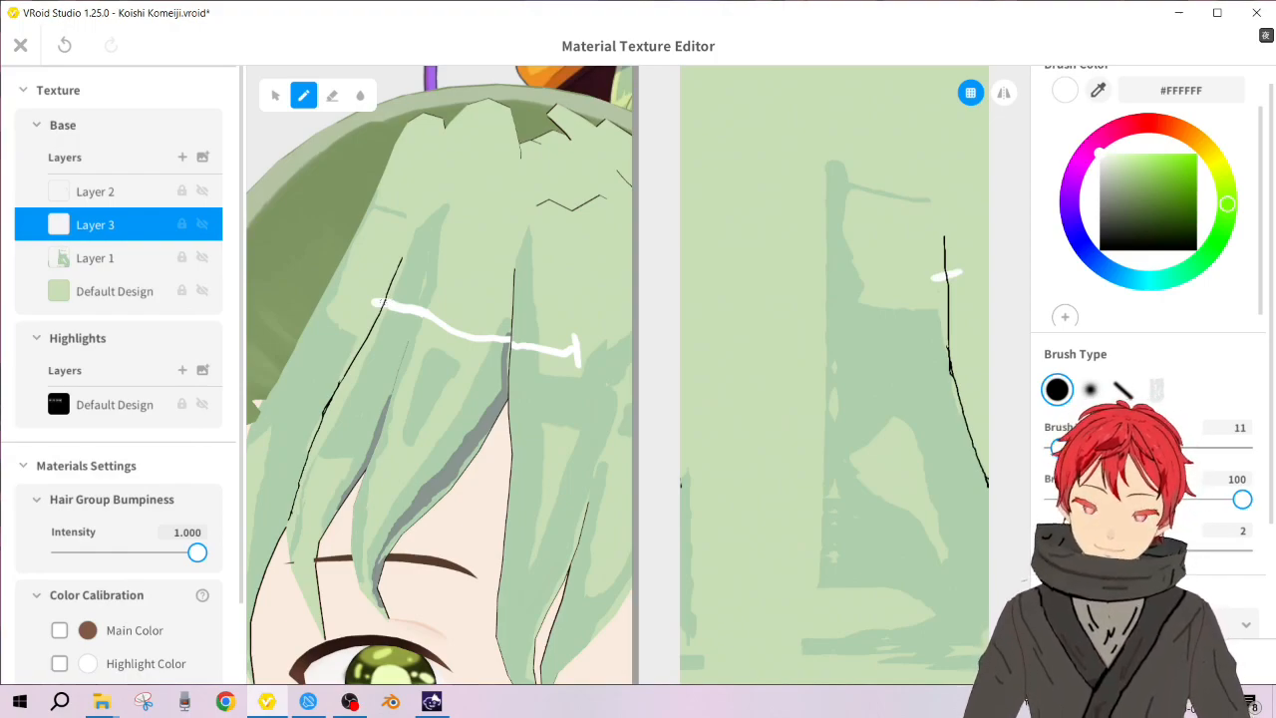
{"action": "mouse_move", "coordinate": [376, 302]}
{"action": "left_mouse_down"}
{"action": "mouse_move", "coordinate": [317, 295]}
{"action": "mouse_move", "coordinate": [394, 309]}
{"action": "left_mouse_up"}
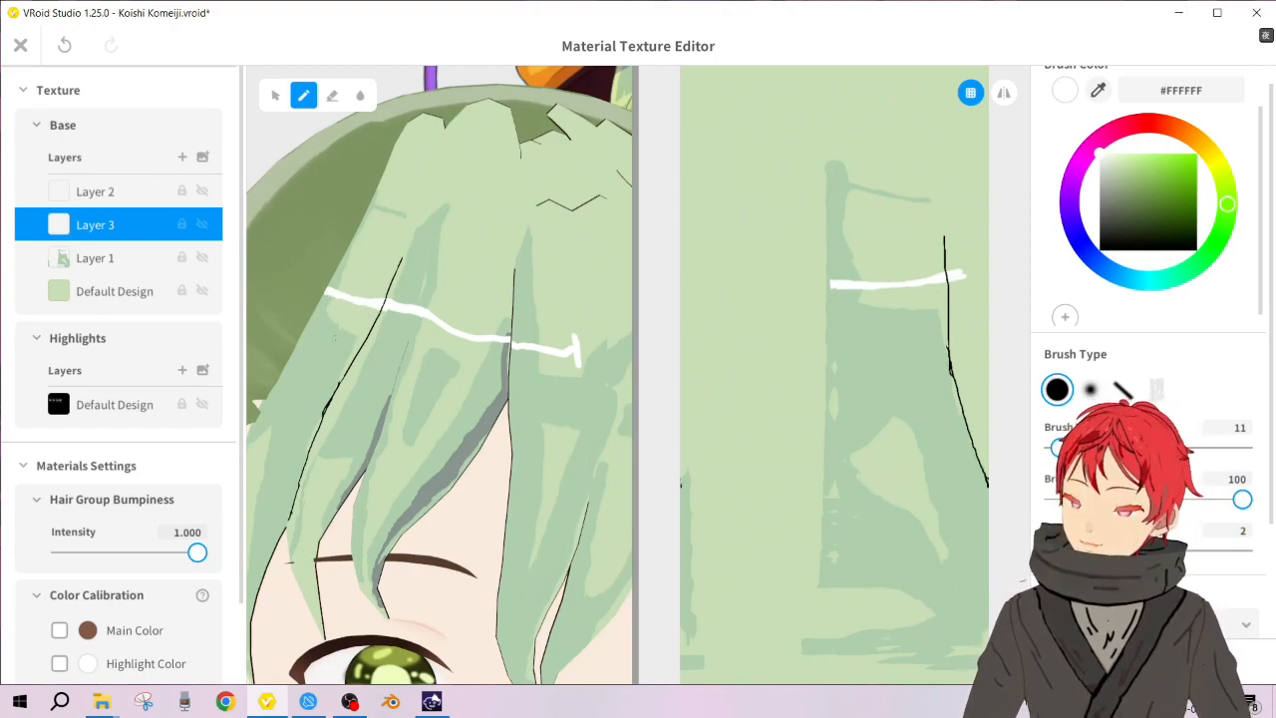
Step: On Layer 1, extend Hair 8's shadow up toward the white highlight beside the outlined edge, using the sampled #AFCFAD
{"action": "left_click", "coordinate": [99, 258]}
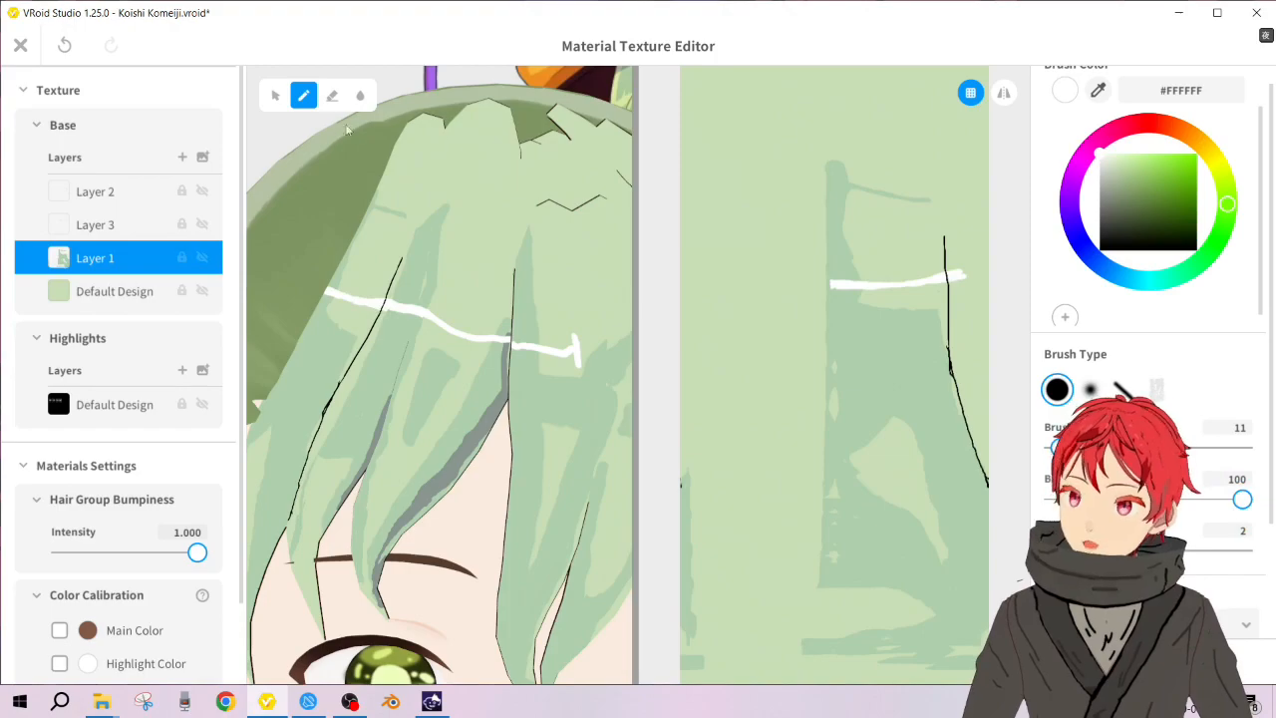
{"action": "left_click", "coordinate": [1099, 89]}
{"action": "left_click", "coordinate": [903, 344]}
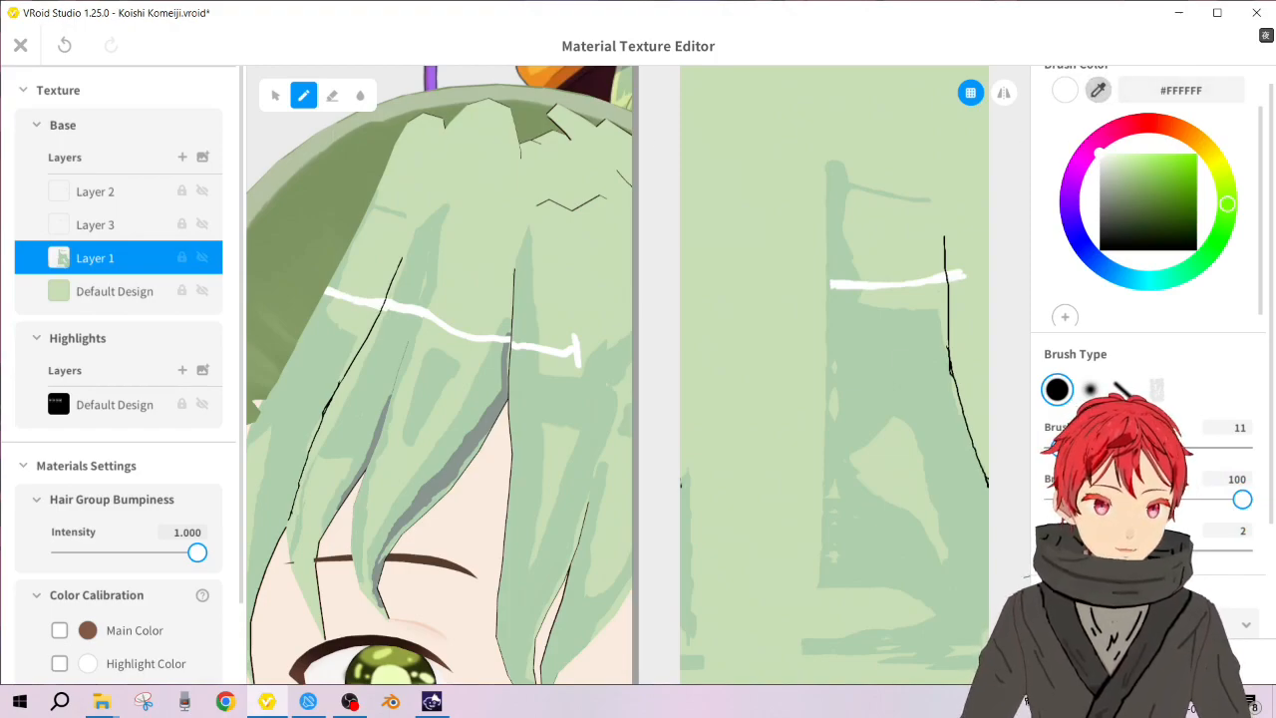
{"action": "left_click_drag", "start_coordinate": [338, 319], "coordinate": [358, 328]}
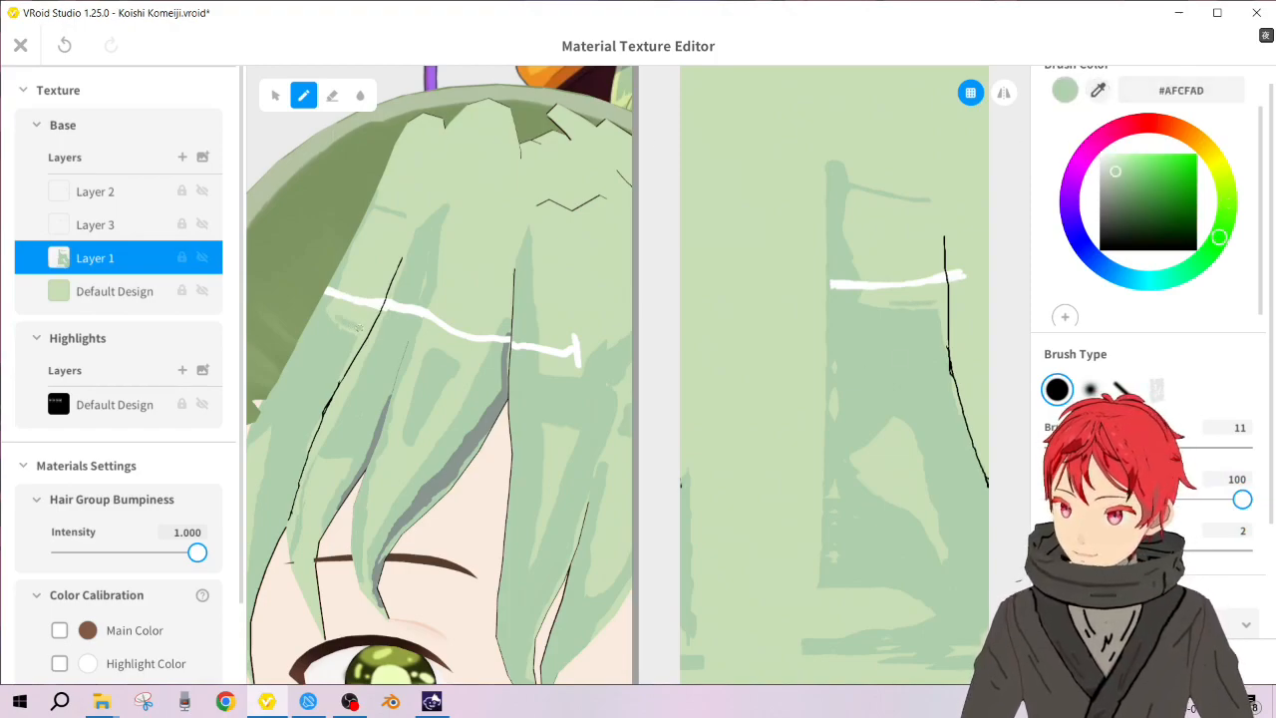
{"action": "mouse_move", "coordinate": [363, 326]}
{"action": "left_mouse_down"}
{"action": "mouse_move", "coordinate": [379, 309]}
{"action": "mouse_move", "coordinate": [358, 352]}
{"action": "left_mouse_up"}
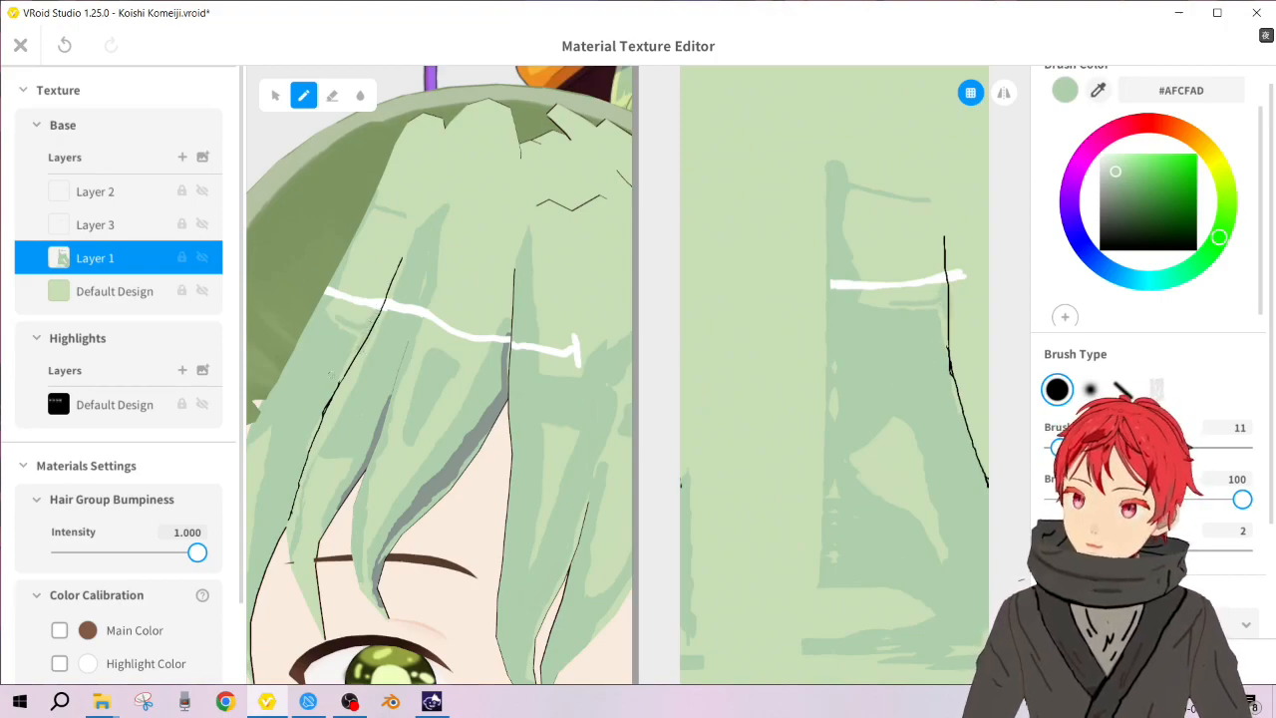
{"action": "mouse_move", "coordinate": [325, 403]}
{"action": "left_mouse_down"}
{"action": "mouse_move", "coordinate": [362, 332]}
{"action": "mouse_move", "coordinate": [336, 321]}
{"action": "mouse_move", "coordinate": [349, 328]}
{"action": "left_mouse_up"}
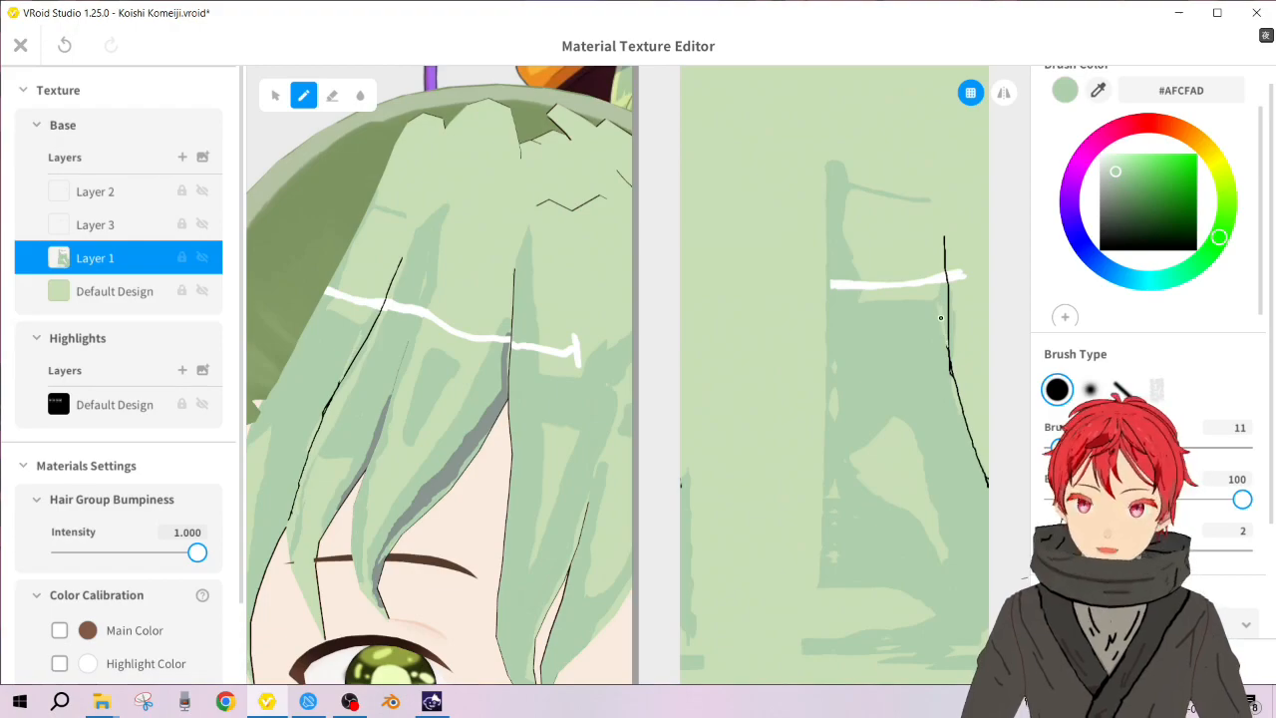
Step: Leave Hair 8's texture editor and examine the painted front hair beside the reference artwork
{"action": "left_click", "coordinate": [66, 225]}
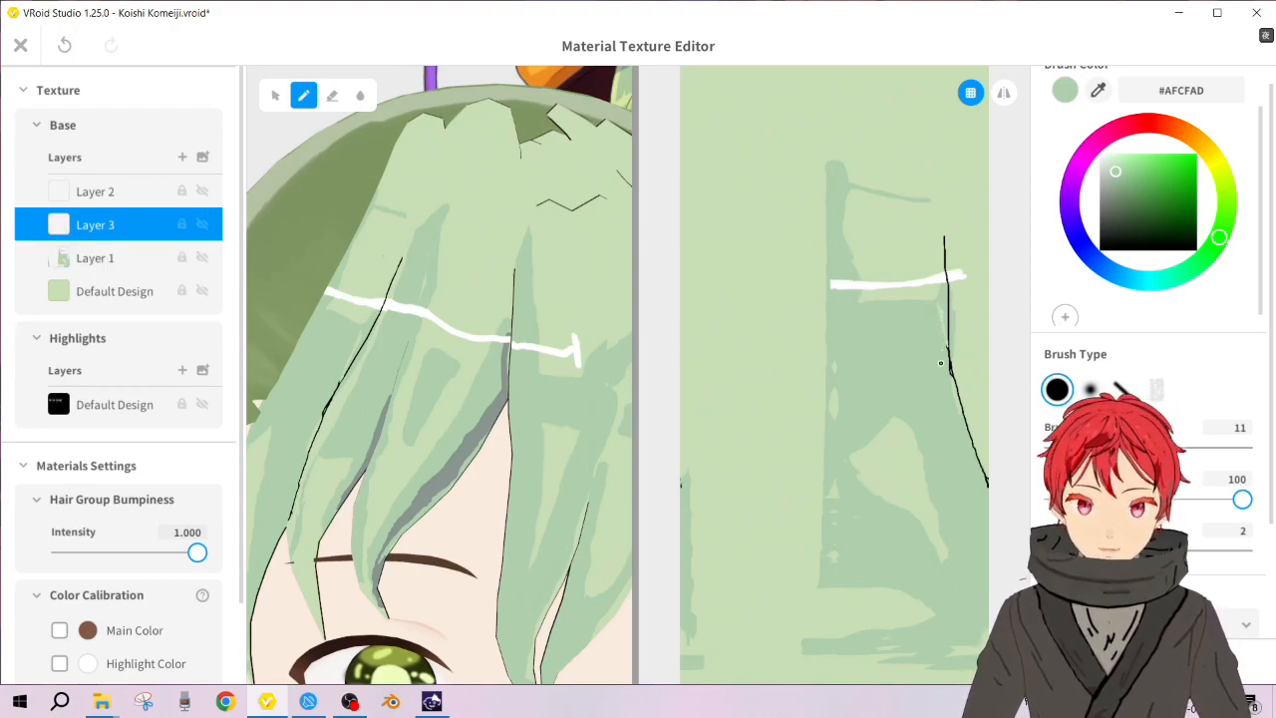
{"action": "left_click", "coordinate": [70, 191]}
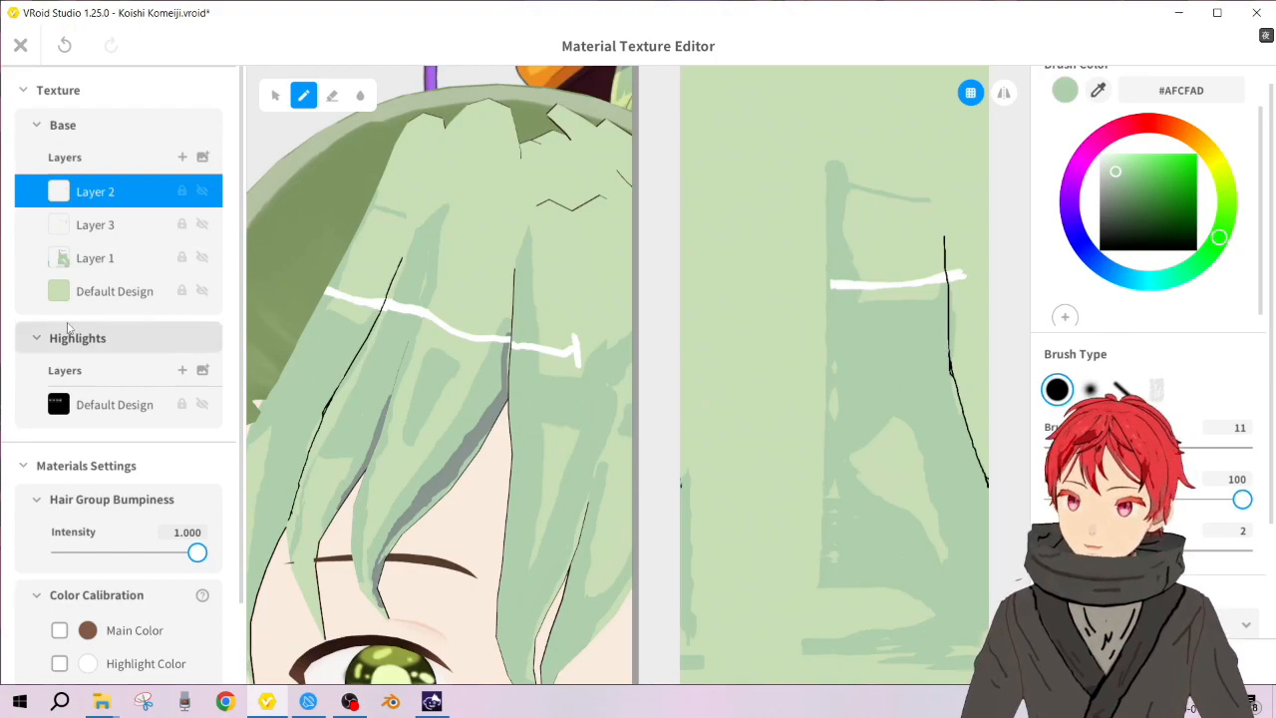
{"action": "scroll", "coordinate": [459, 399], "scroll_direction": "down", "scroll_amount": 5}
{"action": "scroll", "coordinate": [459, 399], "scroll_direction": "up", "scroll_amount": 5}
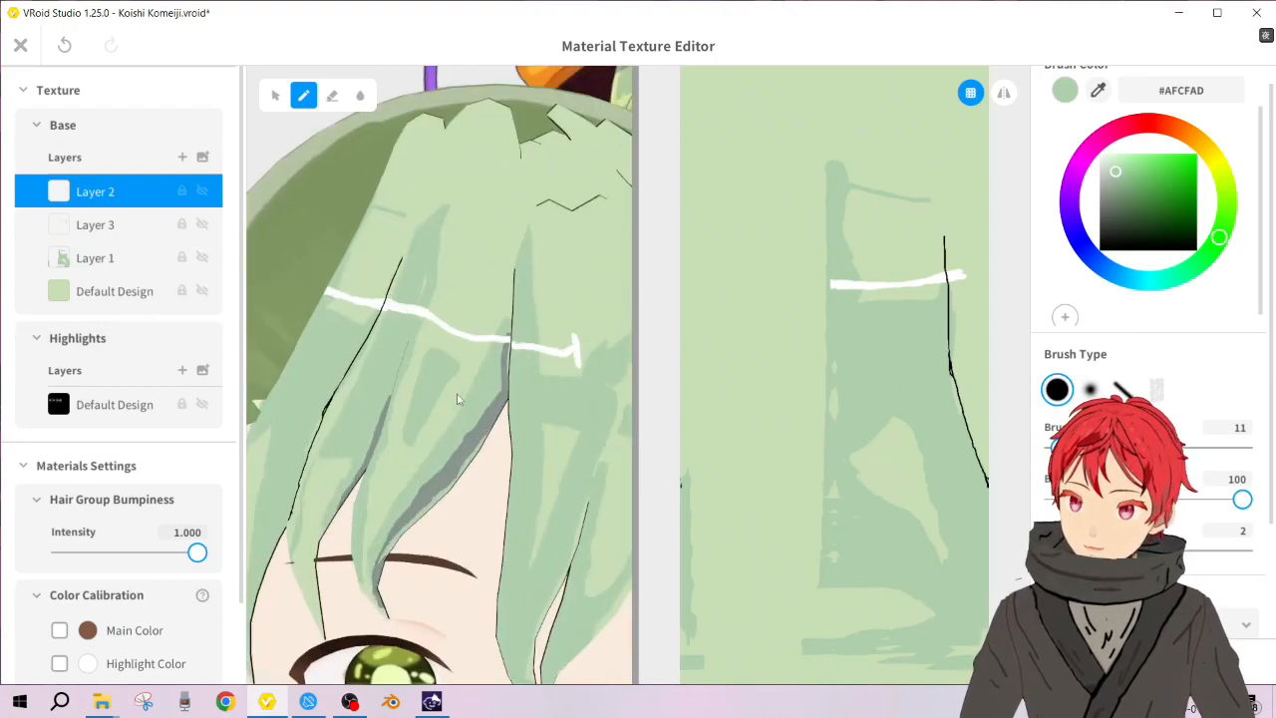
{"action": "scroll", "coordinate": [459, 398], "scroll_direction": "down", "scroll_amount": 5}
{"action": "left_click", "coordinate": [21, 50]}
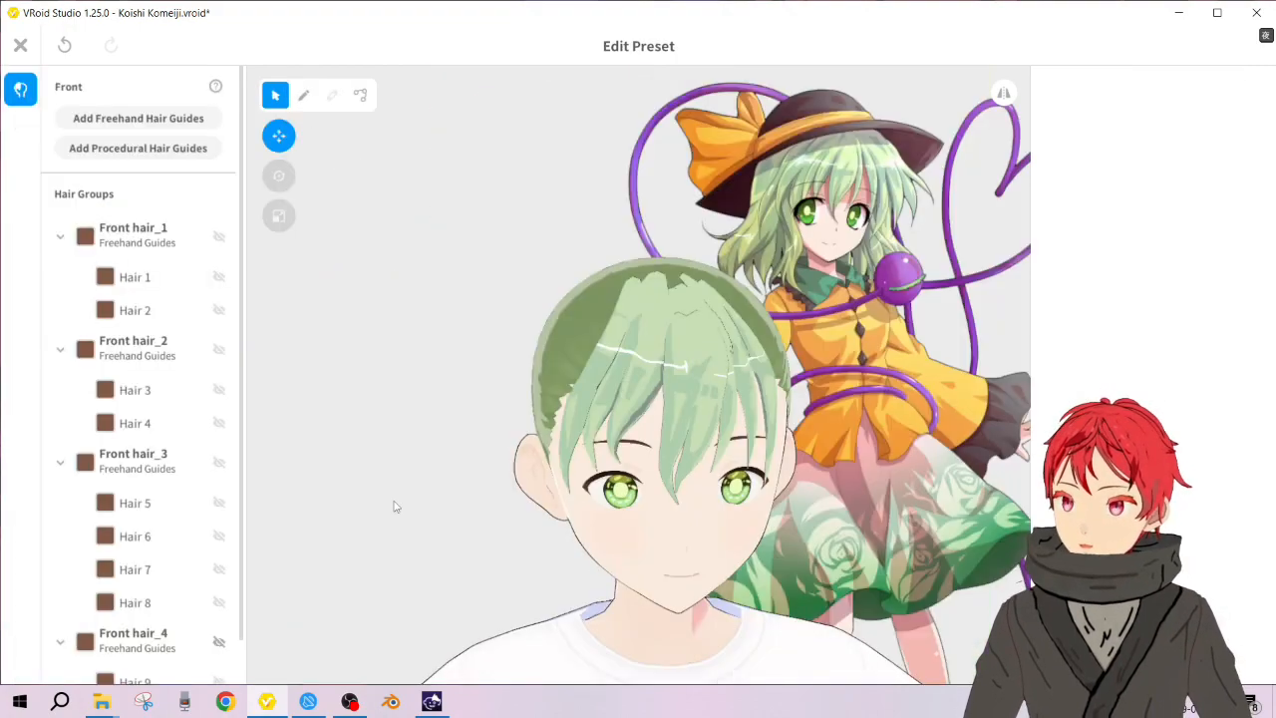
{"action": "scroll", "coordinate": [791, 373], "scroll_direction": "up", "scroll_amount": 5}
{"action": "mouse_move", "coordinate": [787, 375]}
{"action": "right_mouse_down"}
{"action": "mouse_move", "coordinate": [769, 371]}
{"action": "mouse_move", "coordinate": [791, 375]}
{"action": "right_mouse_up"}
{"action": "scroll", "coordinate": [791, 375], "scroll_direction": "down", "scroll_amount": 5}
{"action": "scroll", "coordinate": [791, 374], "scroll_direction": "up", "scroll_amount": 5}
{"action": "scroll", "coordinate": [792, 375], "scroll_direction": "down", "scroll_amount": 3}
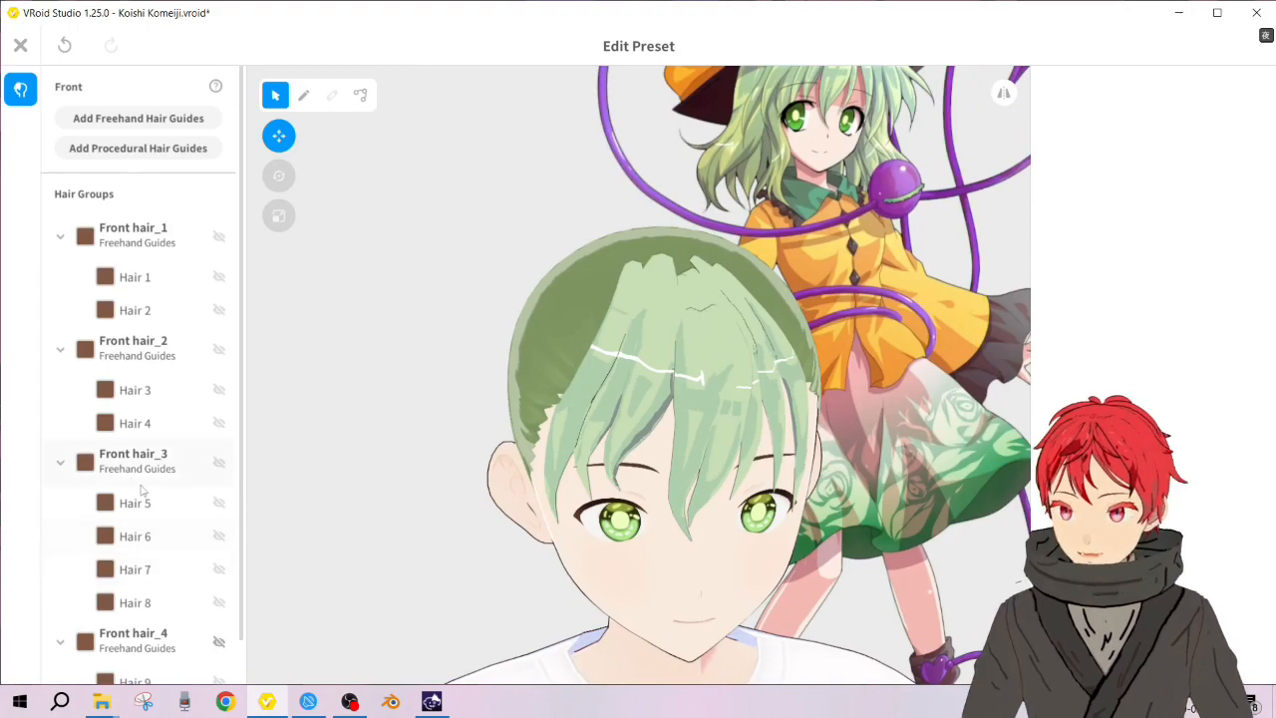
Step: Unhide the Front hair_4 group and delete it together with its Hair 9 and Hair 10 strands
{"action": "scroll", "coordinate": [120, 553], "scroll_direction": "down", "scroll_amount": 1}
{"action": "left_click", "coordinate": [220, 595]}
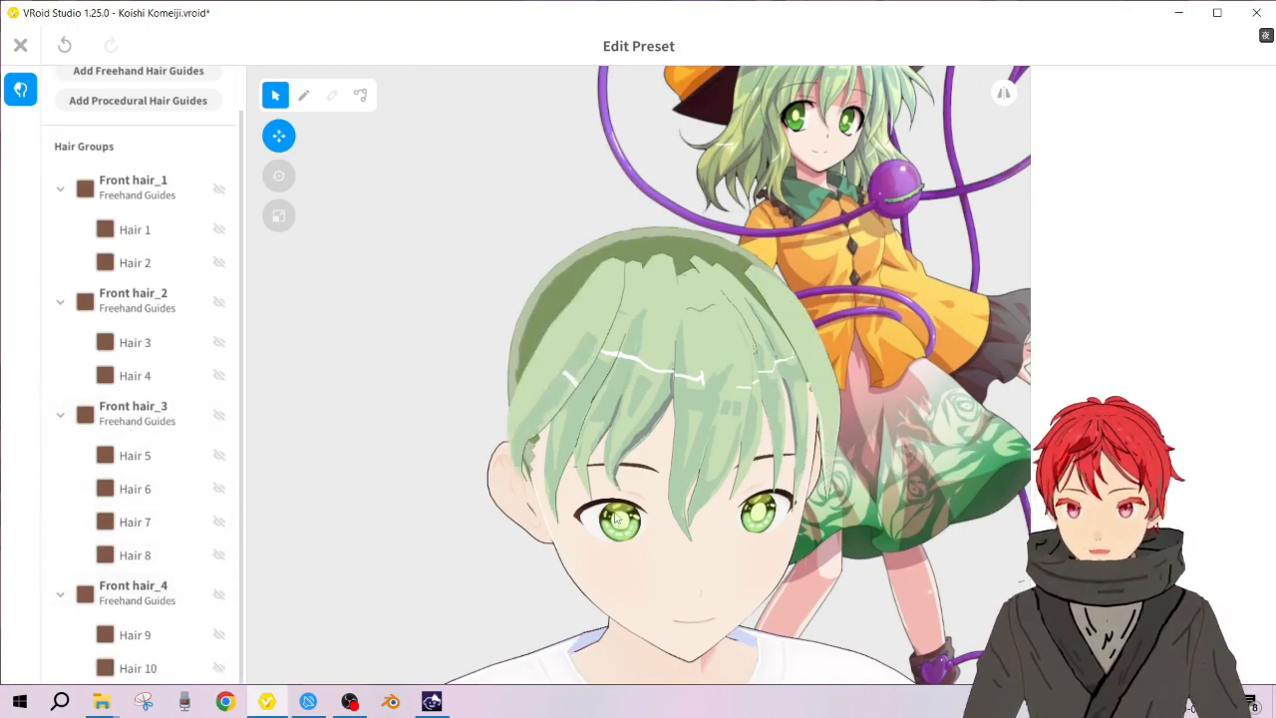
{"action": "right_click_drag", "start_coordinate": [616, 489], "coordinate": [604, 482]}
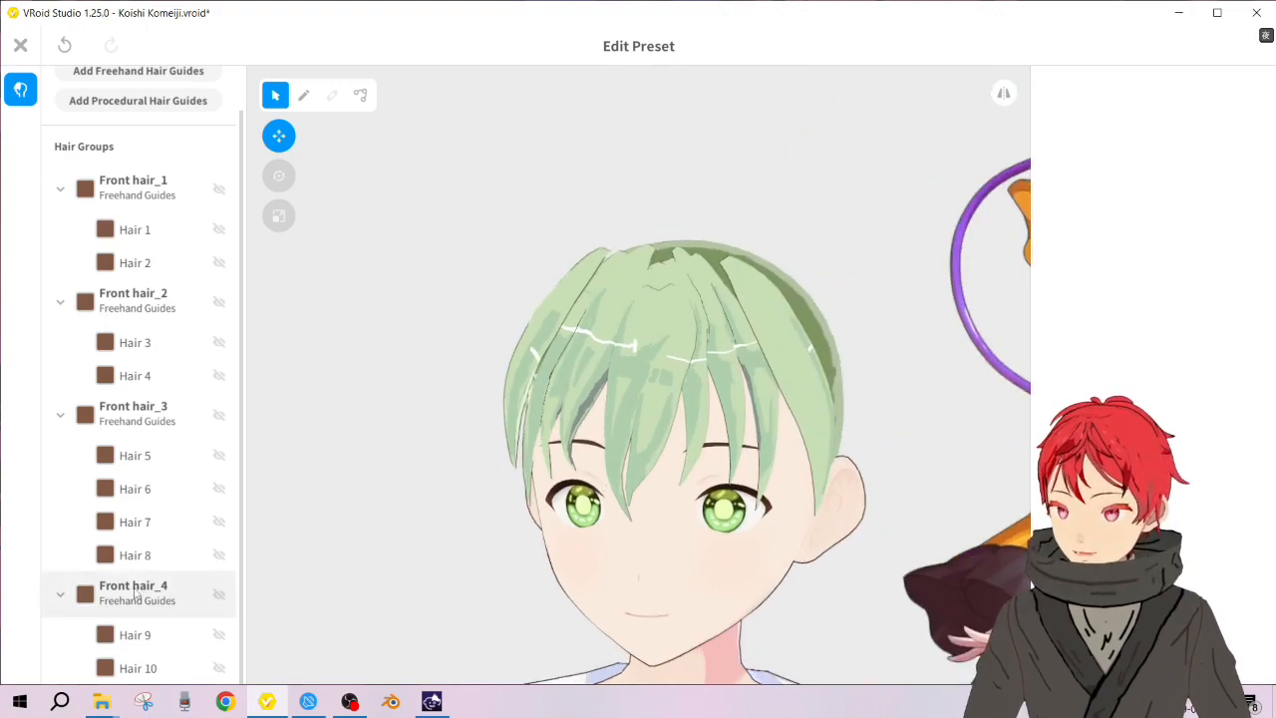
{"action": "right_click", "coordinate": [169, 596]}
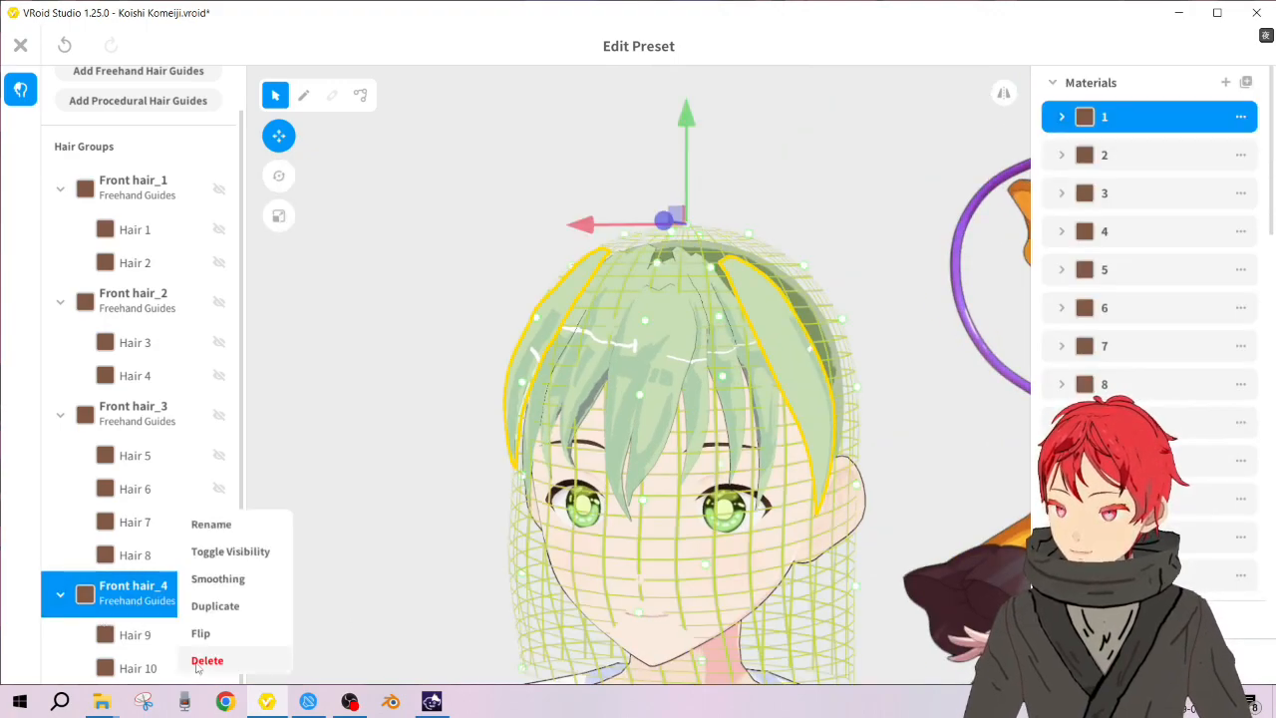
{"action": "left_click", "coordinate": [205, 660]}
{"action": "mouse_move", "coordinate": [692, 484]}
{"action": "right_mouse_down"}
{"action": "mouse_move", "coordinate": [728, 485]}
{"action": "mouse_move", "coordinate": [706, 486]}
{"action": "right_mouse_up"}
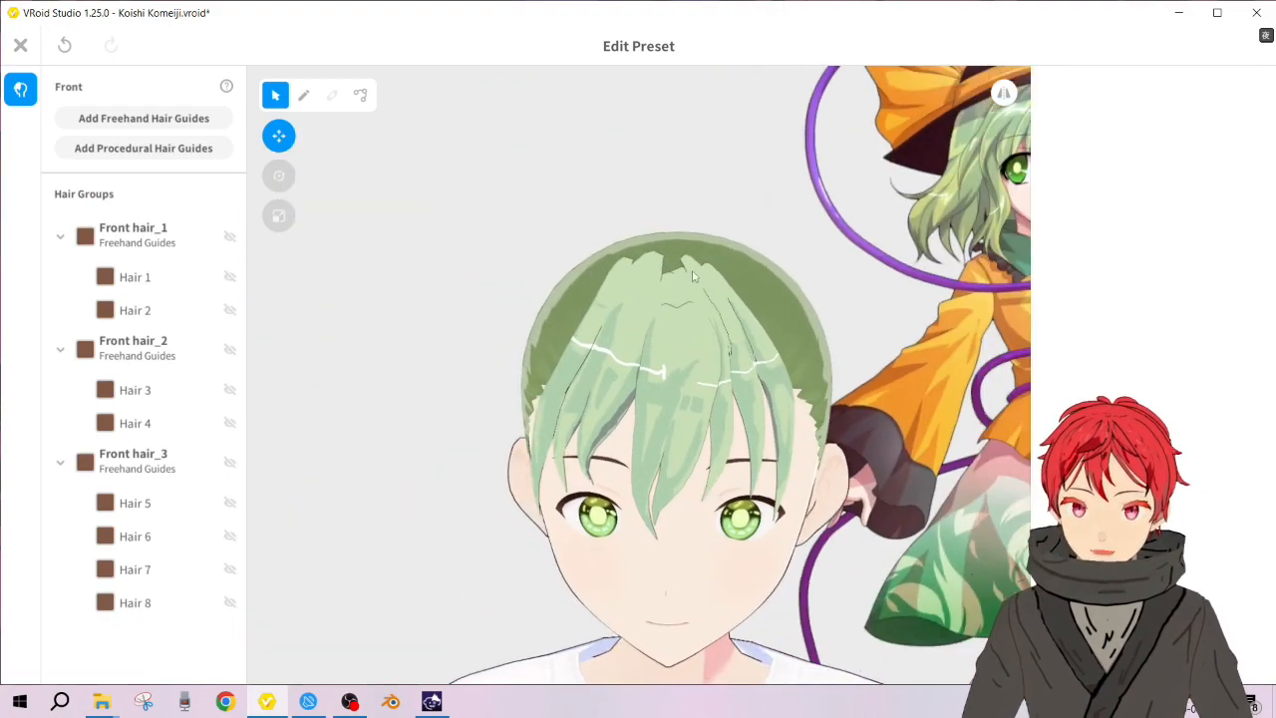
{"action": "left_click", "coordinate": [17, 47]}
{"action": "left_click", "coordinate": [803, 211]}
{"action": "scroll", "coordinate": [900, 421], "scroll_direction": "down", "scroll_amount": 4}
{"action": "right_click_drag", "start_coordinate": [902, 425], "coordinate": [923, 429]}
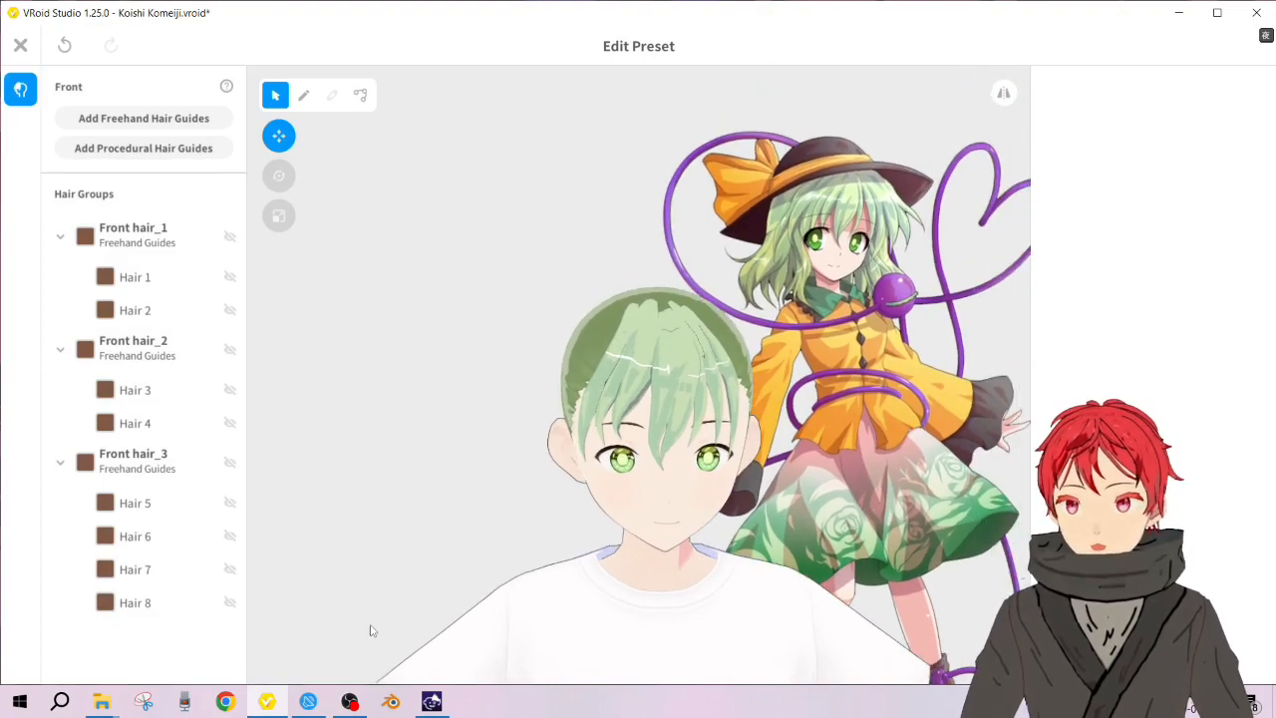
{"action": "left_click", "coordinate": [350, 702]}
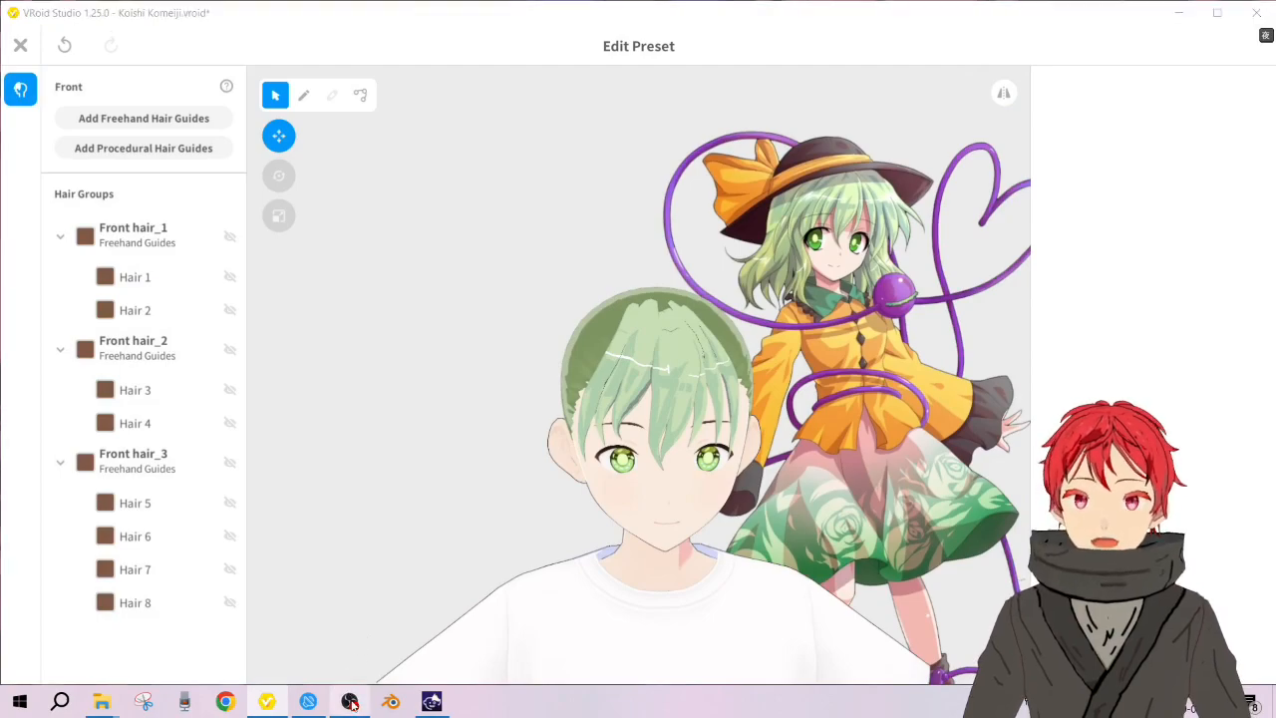